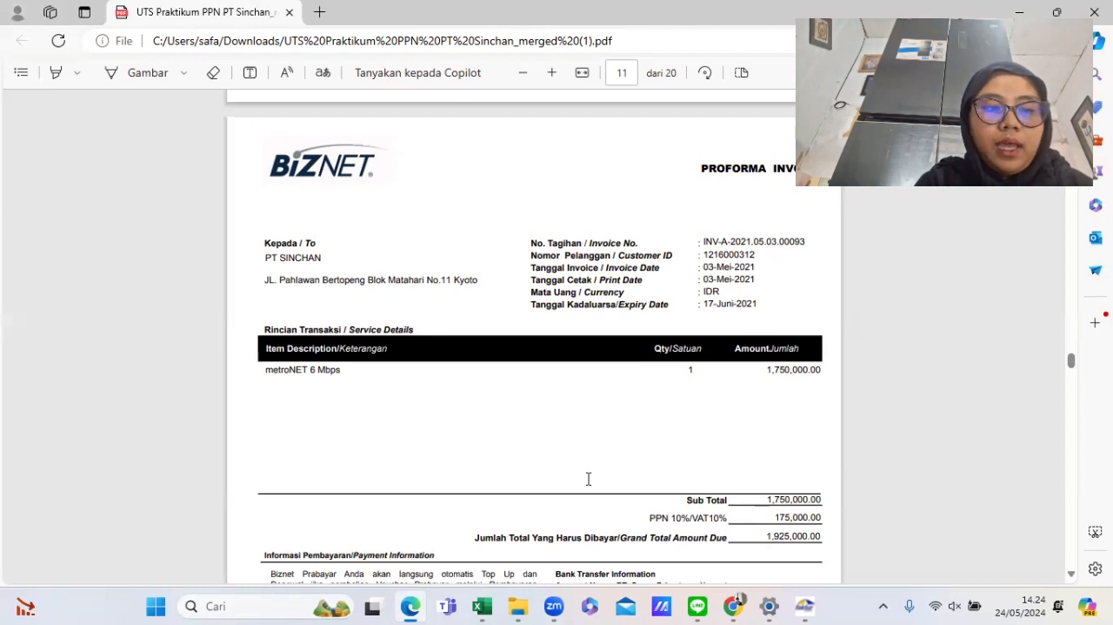
- Launch the e-Faktur application and dismiss the update-server connection error
{"action": "mouse_move", "coordinate": [520, 604]}
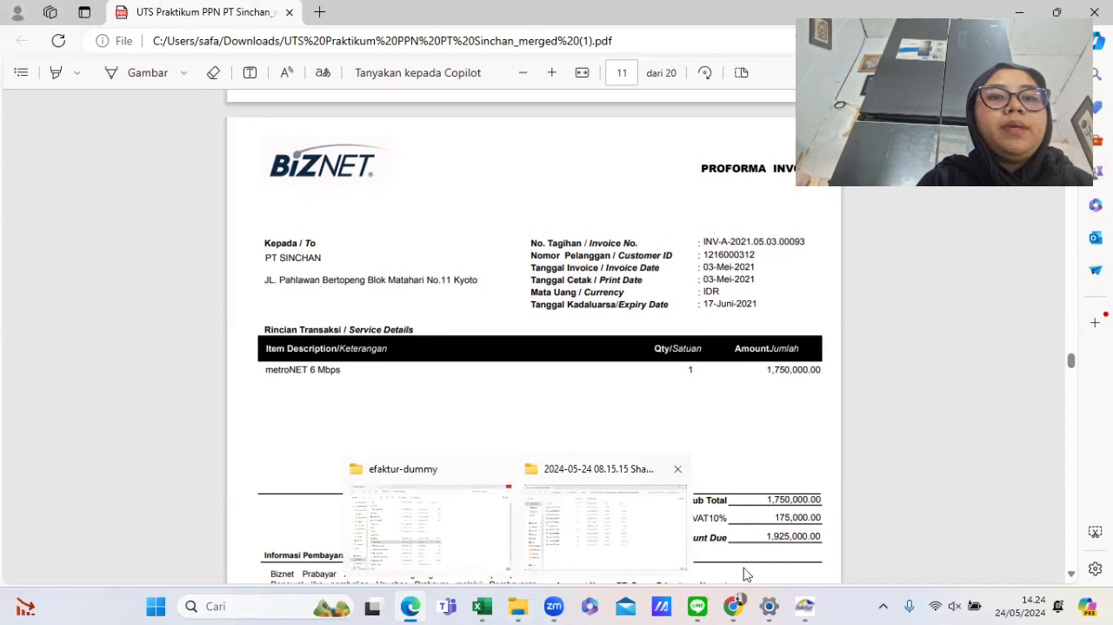
{"action": "mouse_move", "coordinate": [805, 606]}
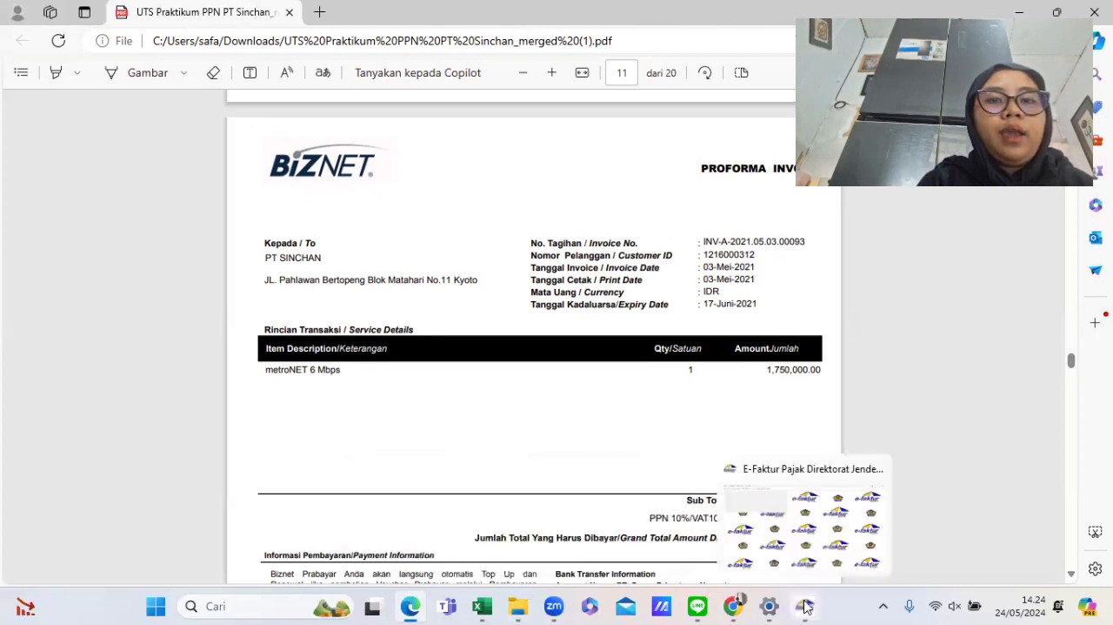
{"action": "left_click", "coordinate": [785, 559]}
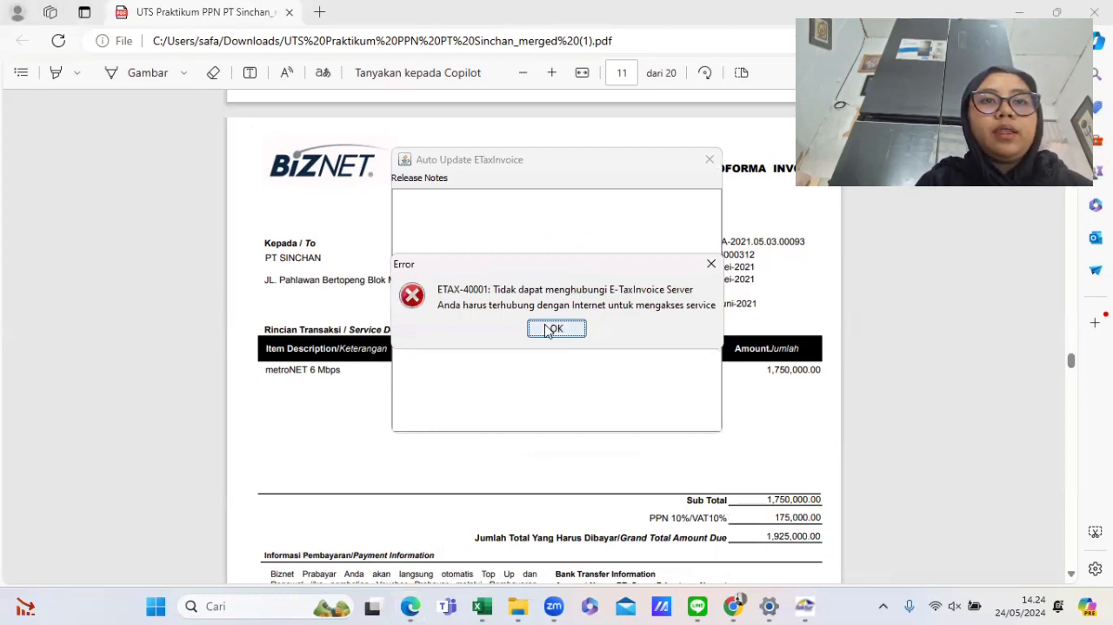
{"action": "left_click", "coordinate": [553, 329]}
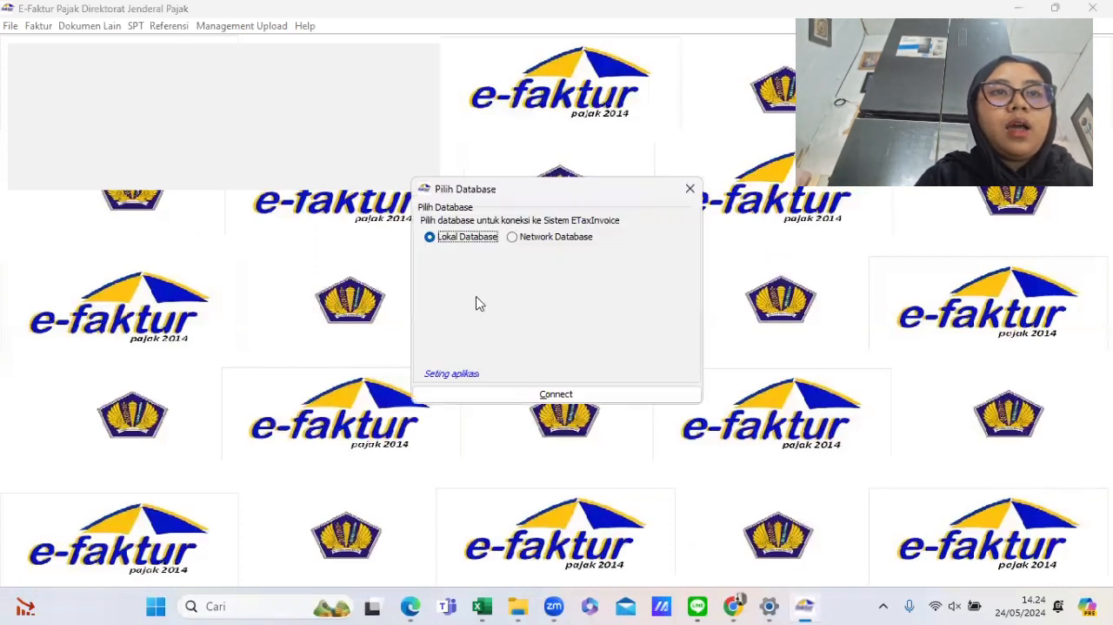
- Connect to the local database and log in as Admin with the account password
{"action": "left_click", "coordinate": [525, 392]}
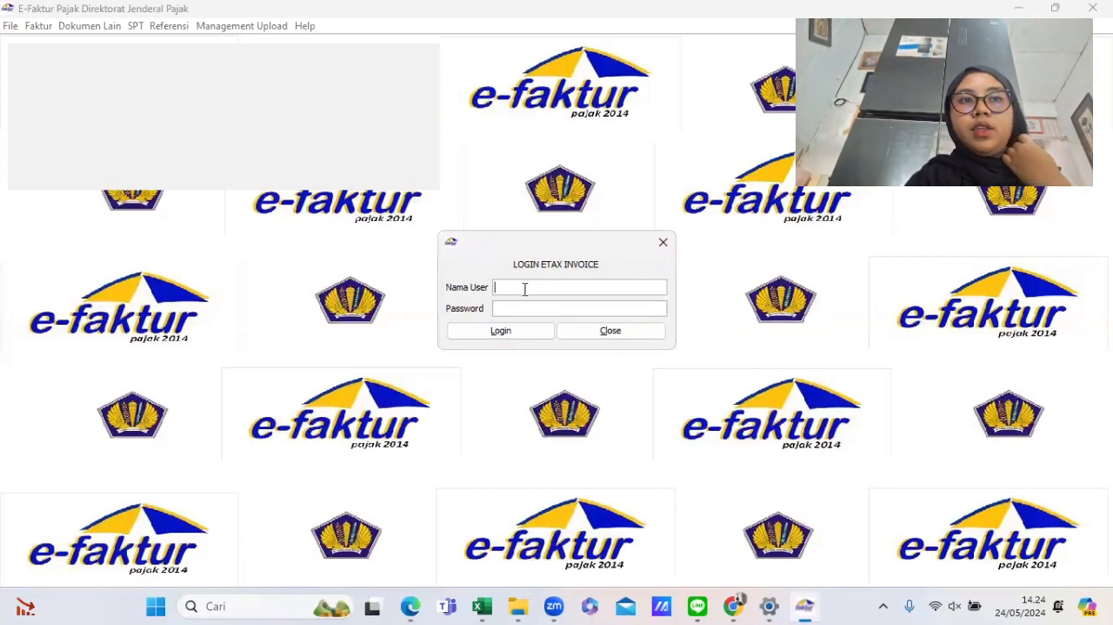
{"action": "type", "text": "A"}
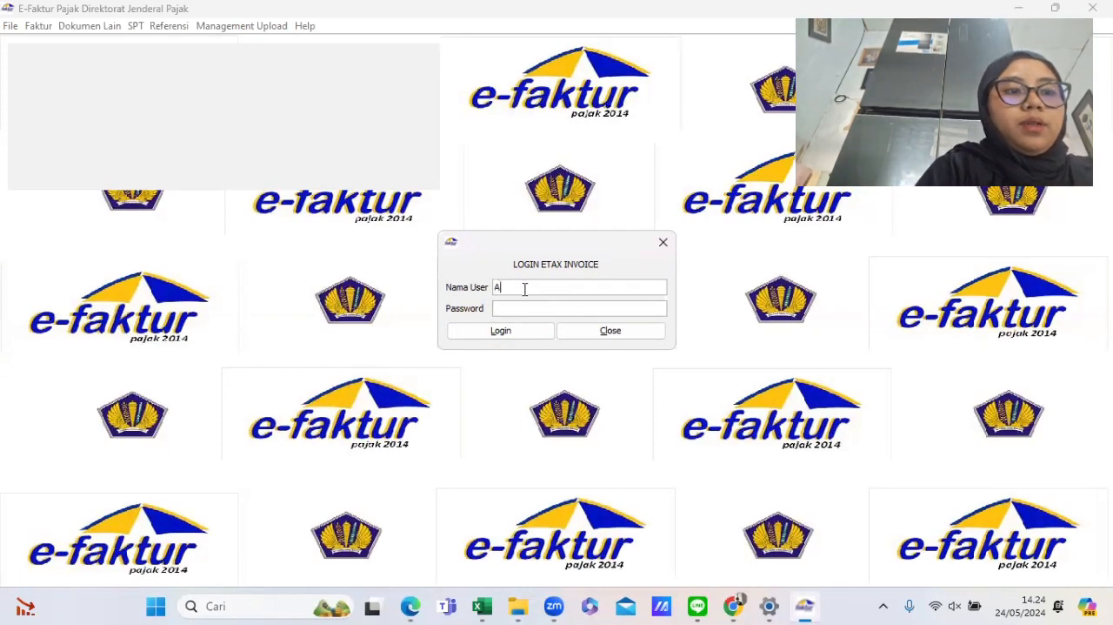
{"action": "type", "text": "dmin"}
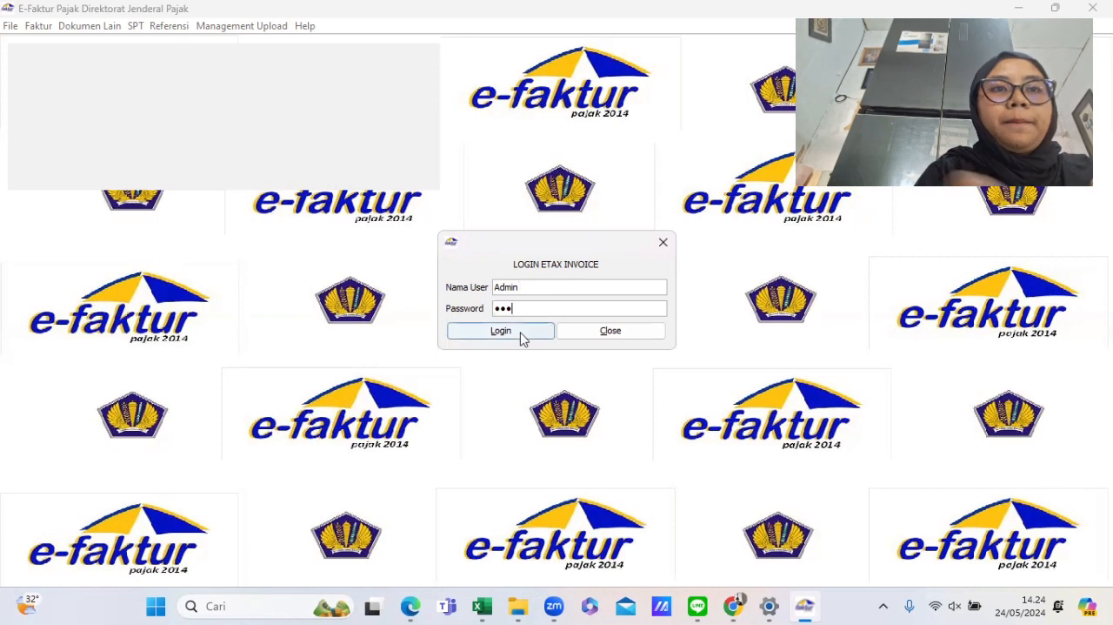
{"action": "left_click", "coordinate": [519, 330]}
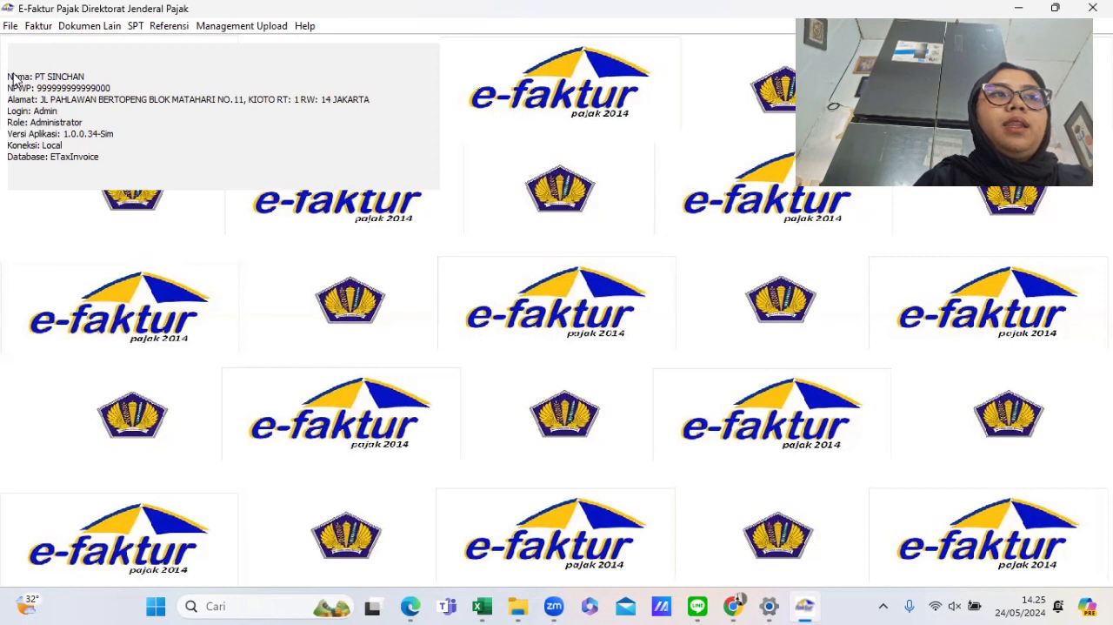
- Connect to the SPT JUNI PT SINCHAN database through database administration, then close the administration window
{"action": "left_click", "coordinate": [10, 26]}
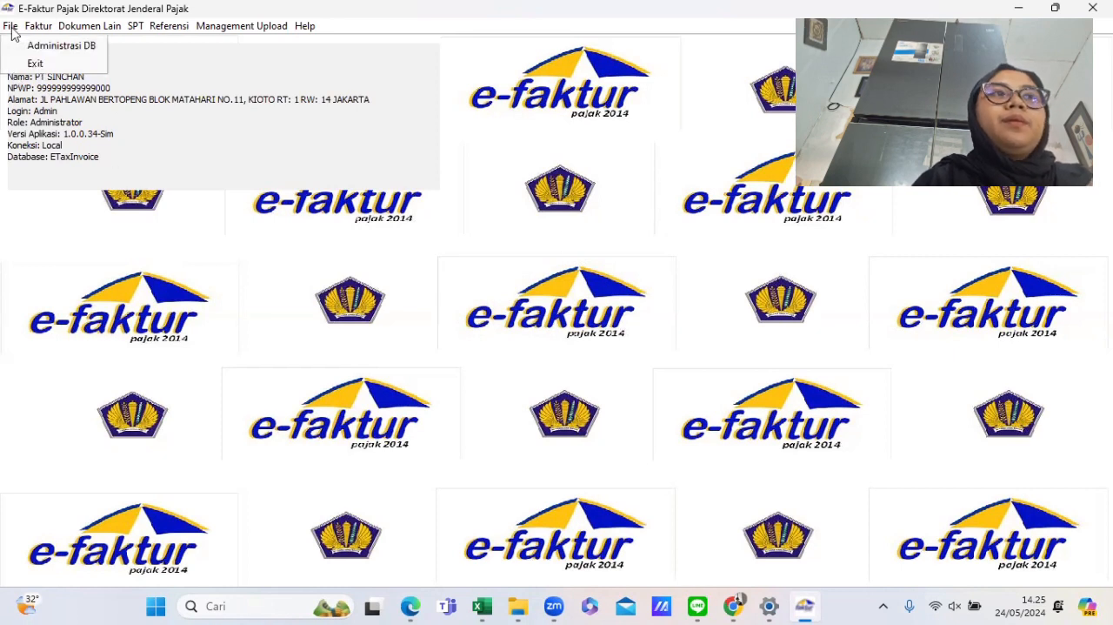
{"action": "left_click", "coordinate": [38, 26]}
{"action": "mouse_move", "coordinate": [38, 48]}
{"action": "mouse_move", "coordinate": [11, 27]}
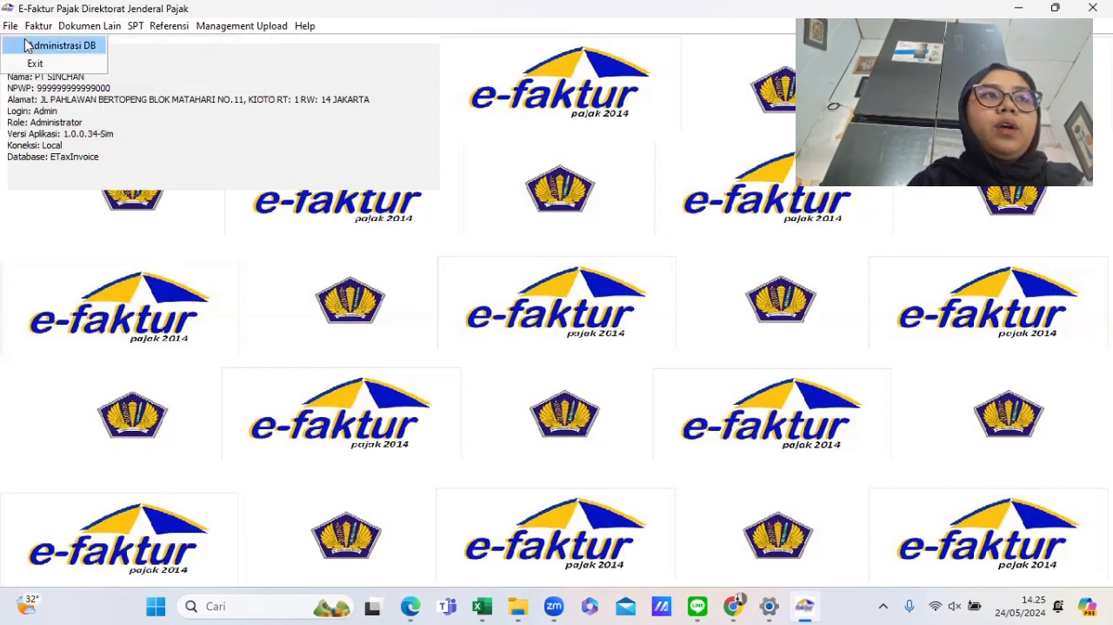
{"action": "left_click", "coordinate": [26, 45]}
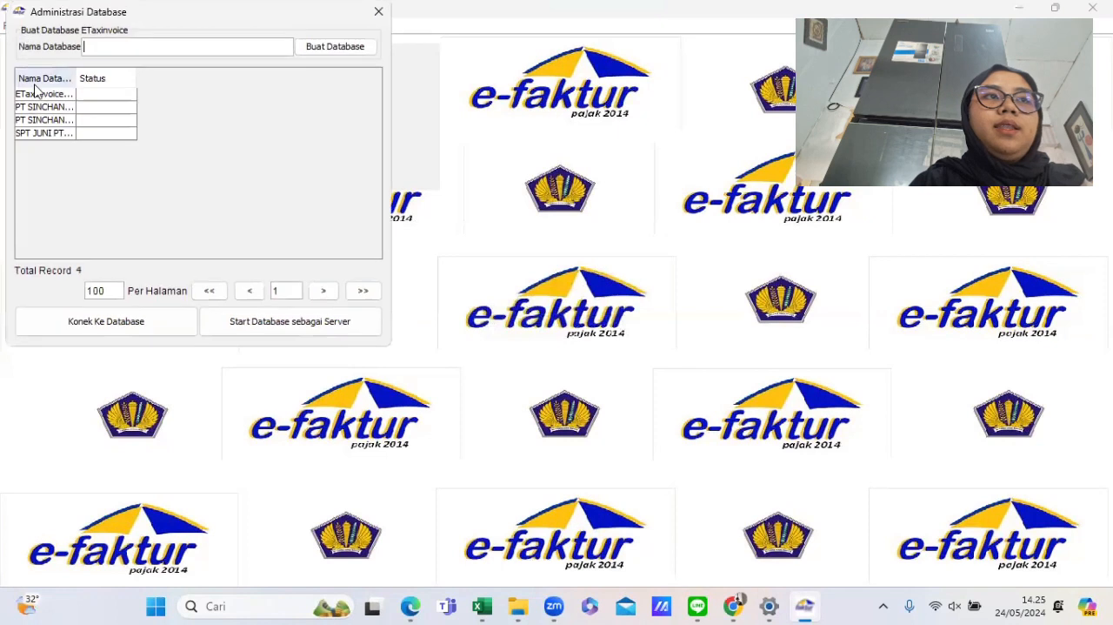
{"action": "left_click", "coordinate": [50, 134]}
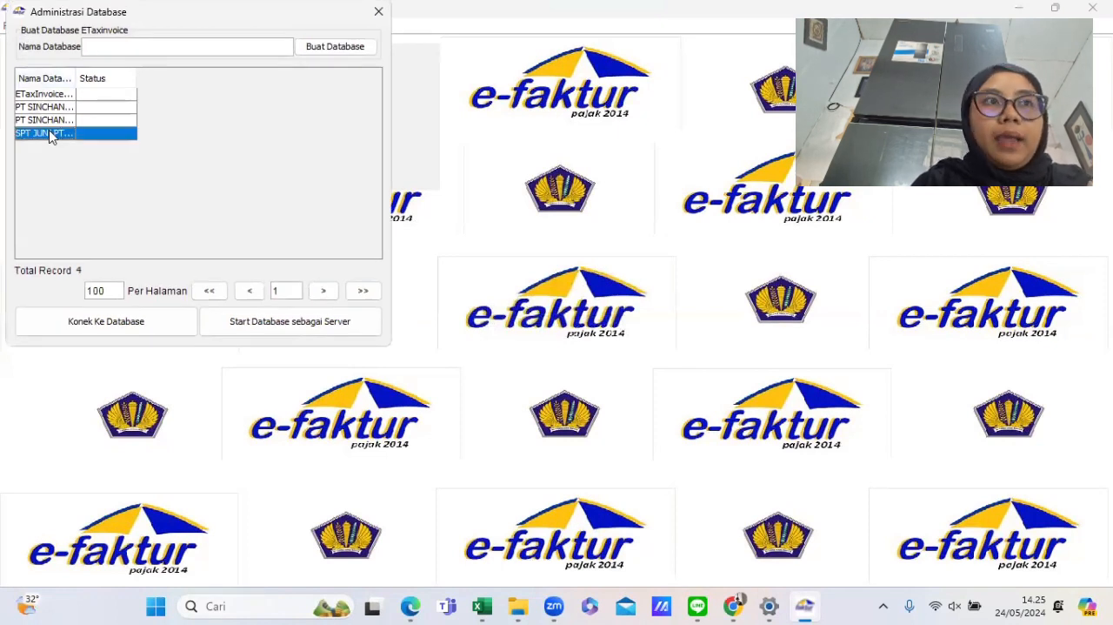
{"action": "left_click", "coordinate": [108, 329]}
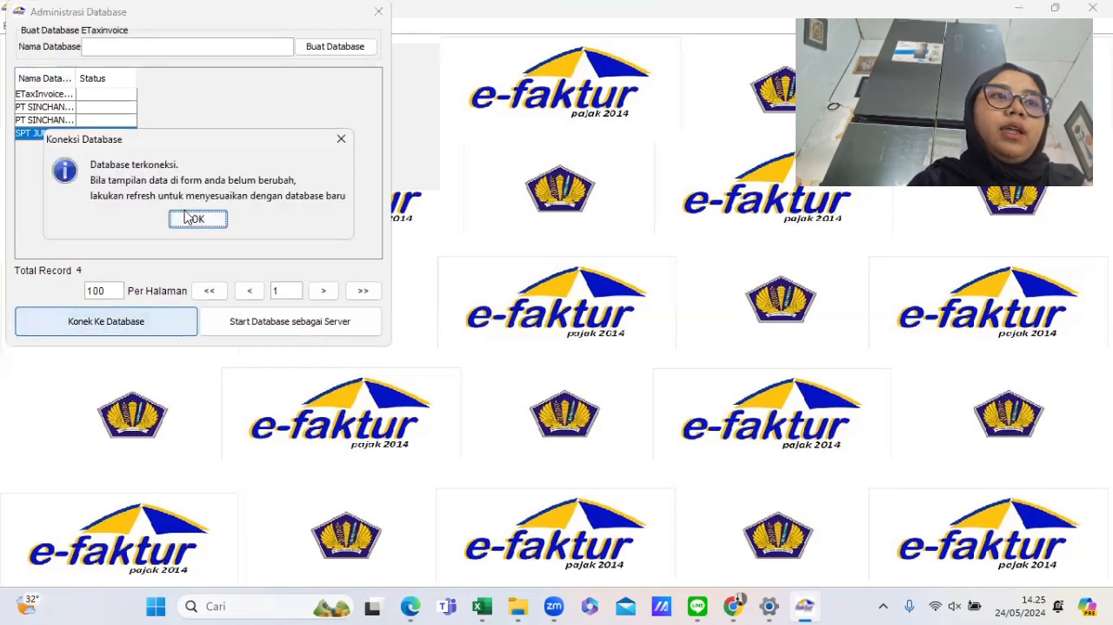
{"action": "left_click", "coordinate": [197, 220]}
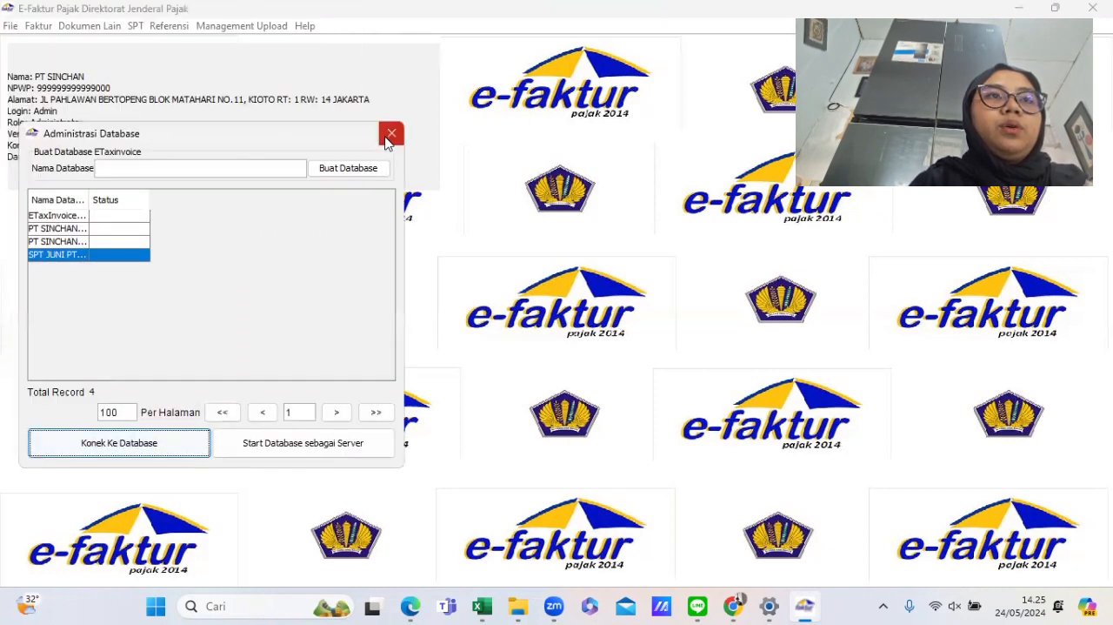
{"action": "left_click", "coordinate": [389, 138]}
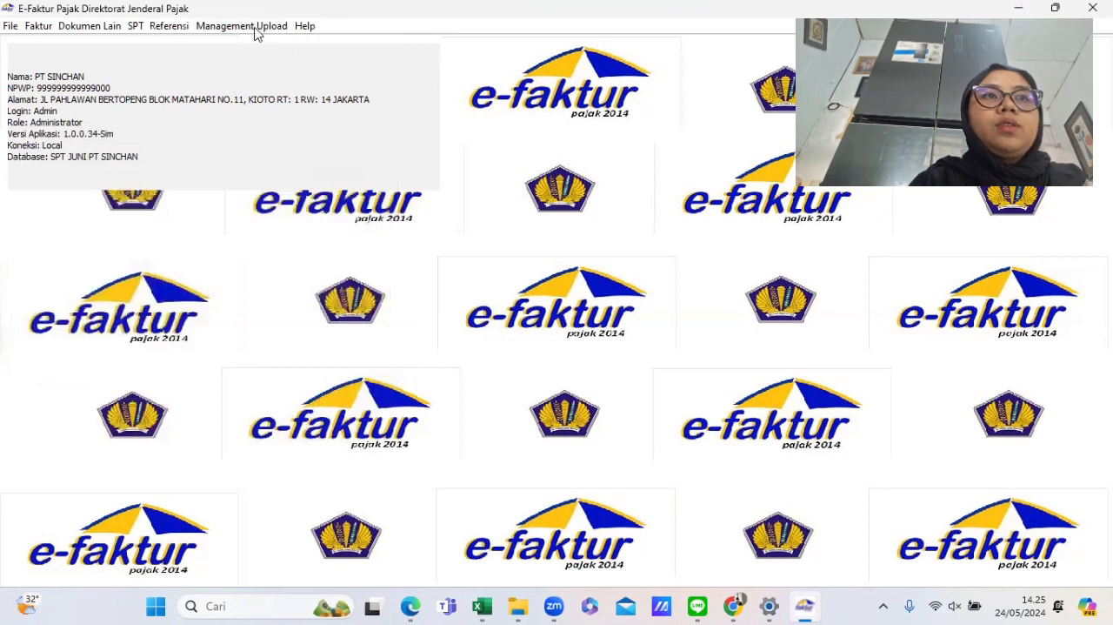
- Open the PKP address profile and check its signatory details against the PT Sinchan invoice in the PDF
{"action": "left_click", "coordinate": [255, 28]}
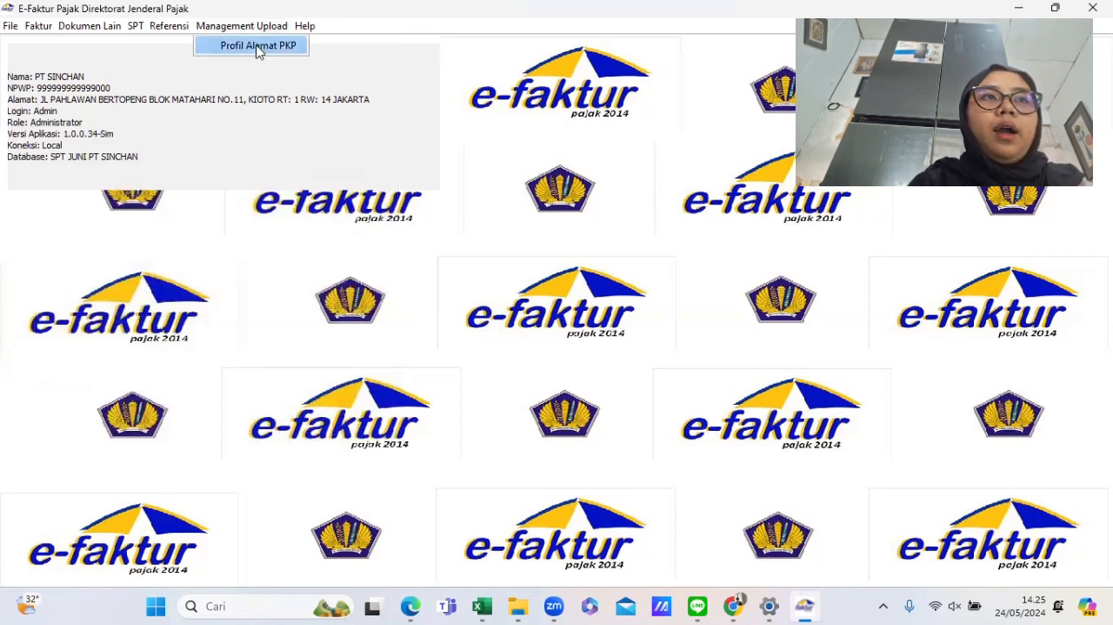
{"action": "left_click", "coordinate": [258, 48]}
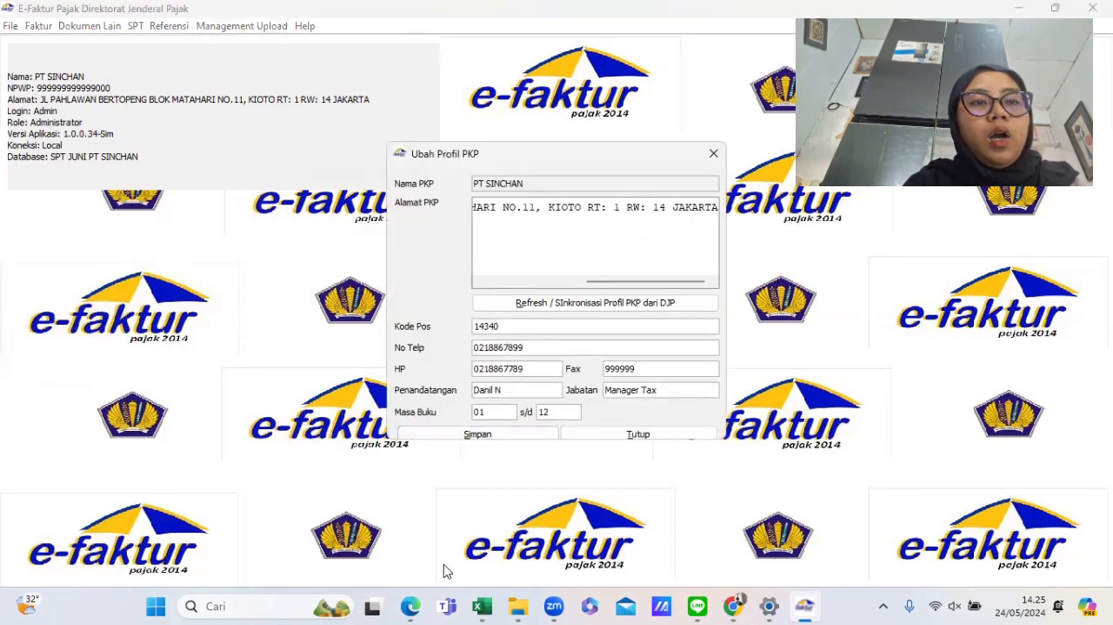
{"action": "mouse_move", "coordinate": [404, 594]}
{"action": "left_click", "coordinate": [395, 506]}
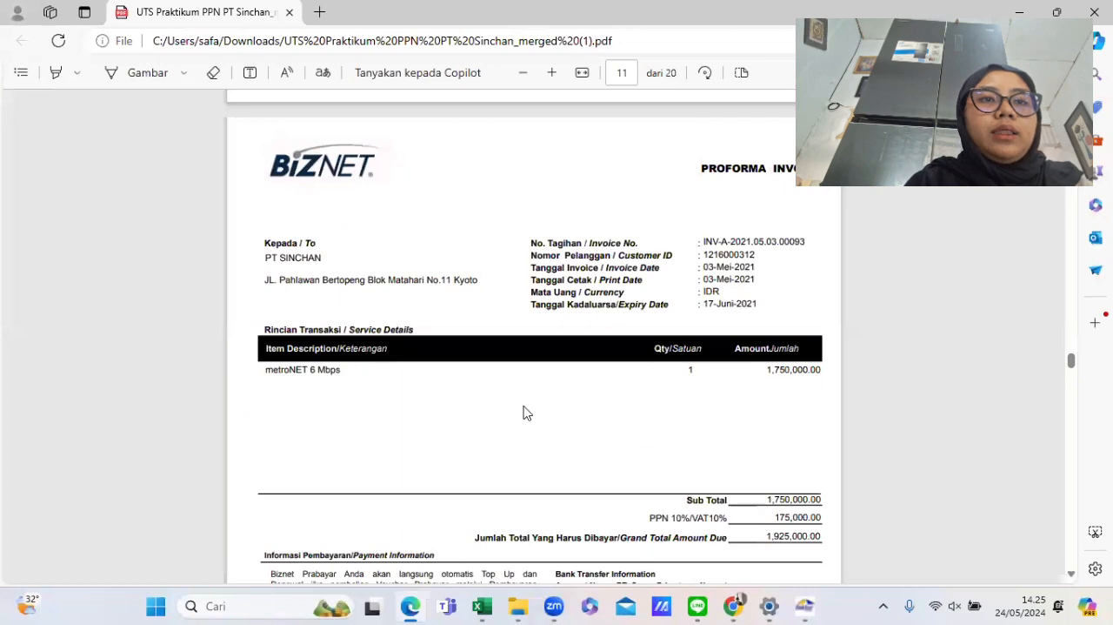
{"action": "scroll", "coordinate": [524, 407], "scroll_direction": "up", "scroll_amount": 8}
{"action": "scroll", "coordinate": [523, 412], "scroll_direction": "up", "scroll_amount": 15}
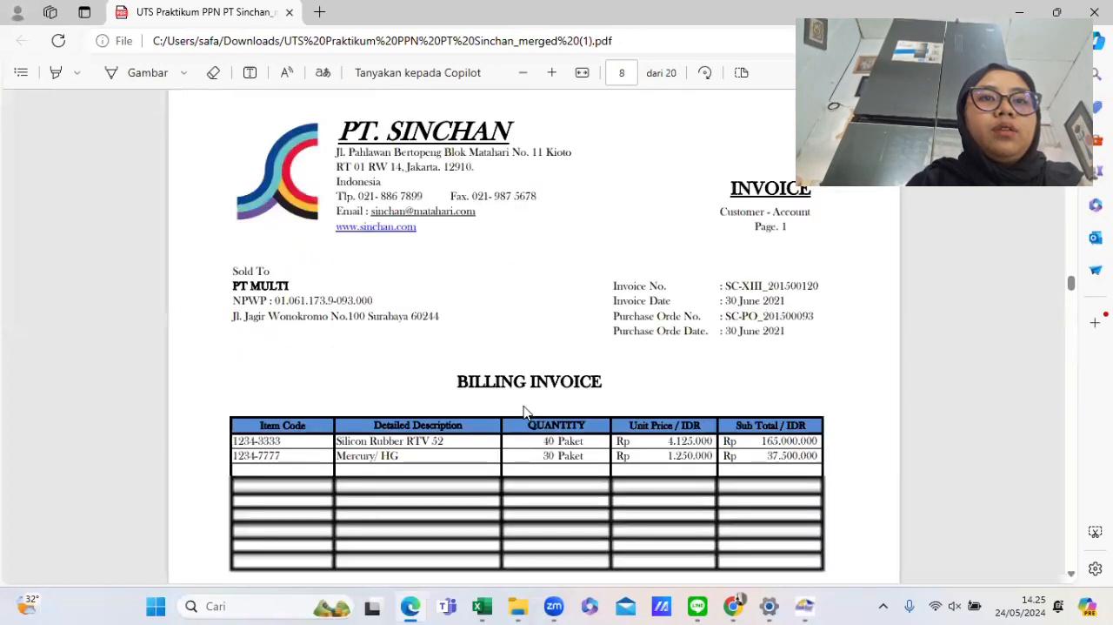
{"action": "left_click_drag", "start_coordinate": [557, 402], "coordinate": [785, 480]}
{"action": "left_click", "coordinate": [781, 480]}
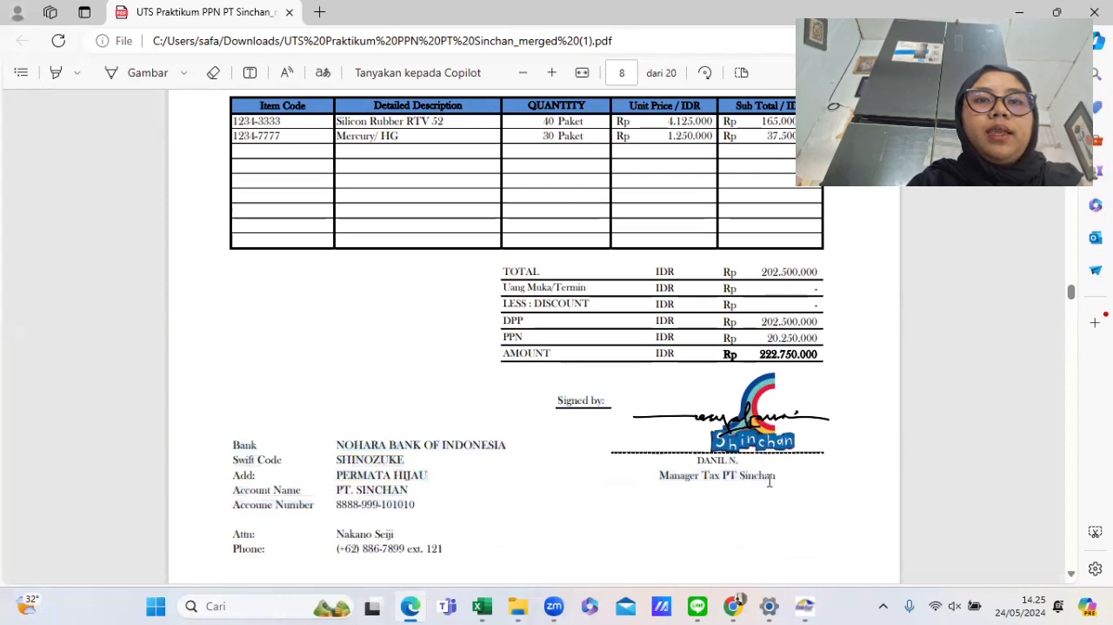
{"action": "mouse_move", "coordinate": [782, 479]}
{"action": "left_mouse_down"}
{"action": "mouse_move", "coordinate": [690, 459]}
{"action": "mouse_move", "coordinate": [770, 484]}
{"action": "left_mouse_up"}
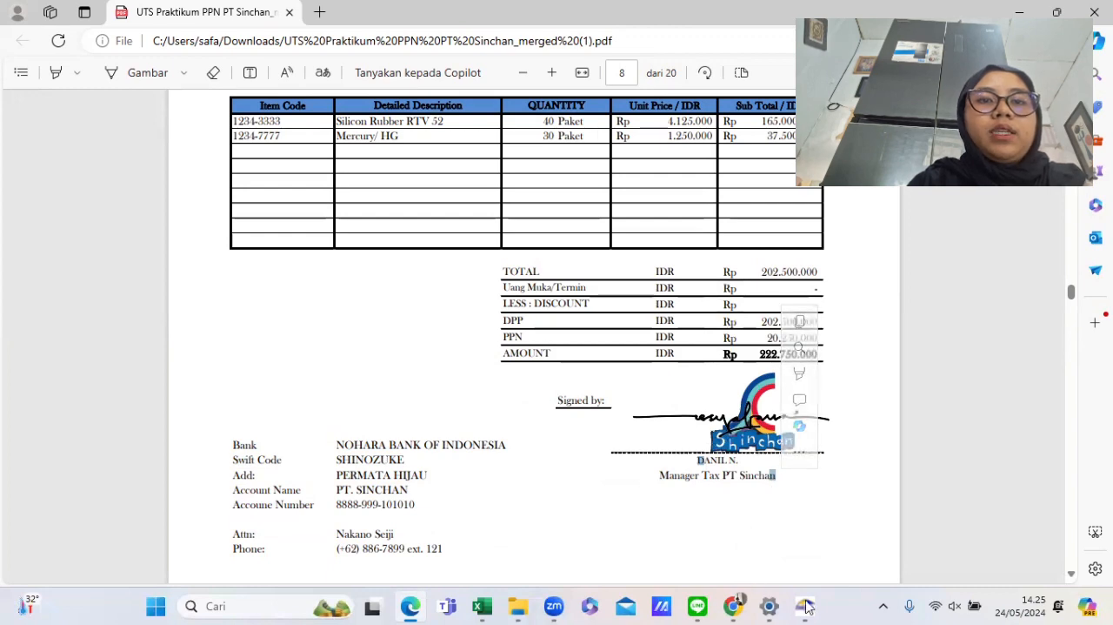
- Return to e-Faktur and save the PKP profile
{"action": "mouse_move", "coordinate": [804, 605]}
{"action": "left_click", "coordinate": [787, 517]}
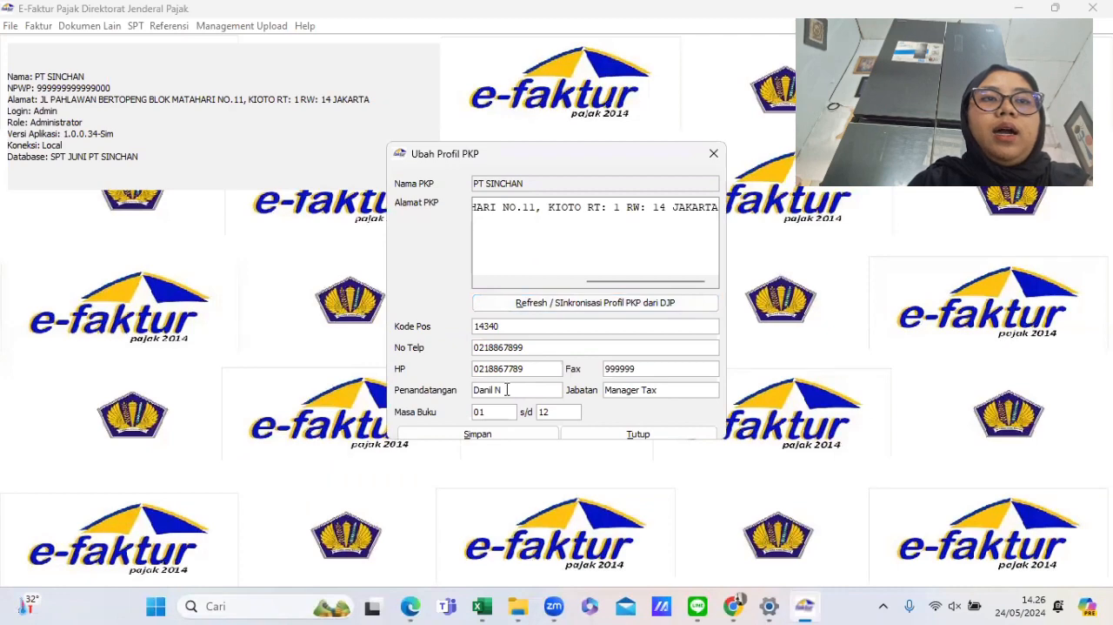
{"action": "left_click", "coordinate": [522, 433]}
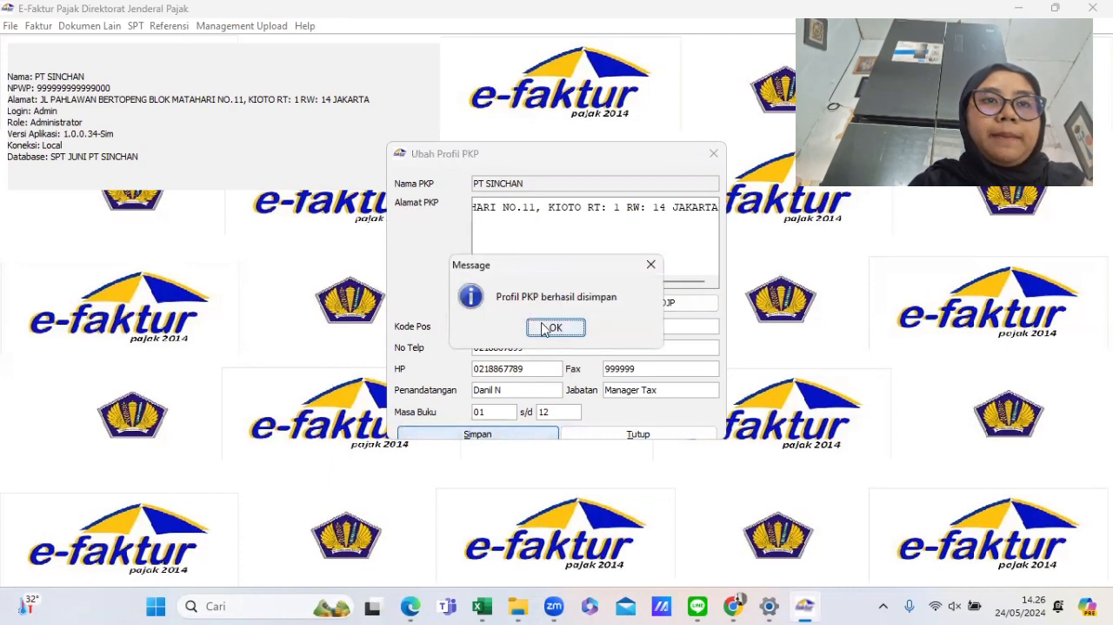
{"action": "left_click", "coordinate": [548, 327]}
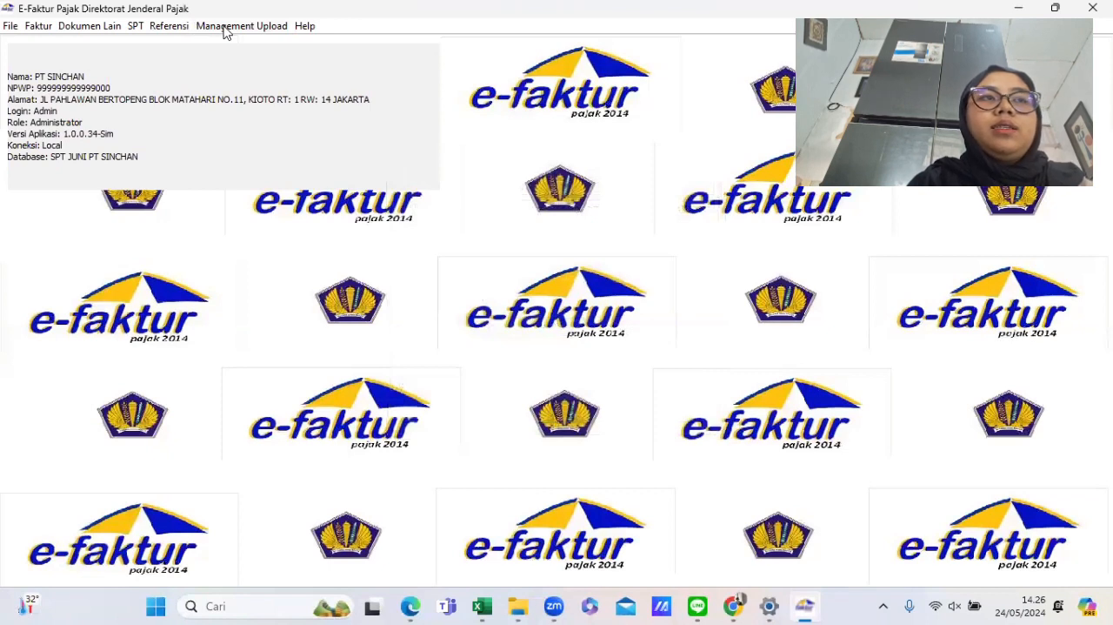
- Open the tax invoice number reference list, select its entries, and start recording a new invoice number range
{"action": "left_click", "coordinate": [170, 26]}
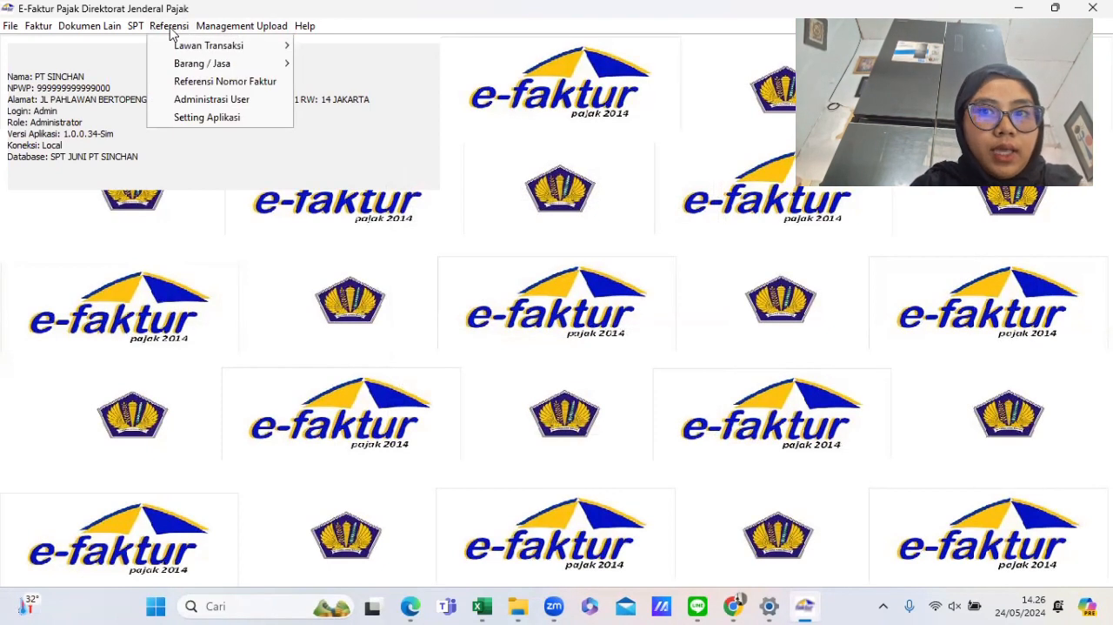
{"action": "left_click", "coordinate": [219, 82]}
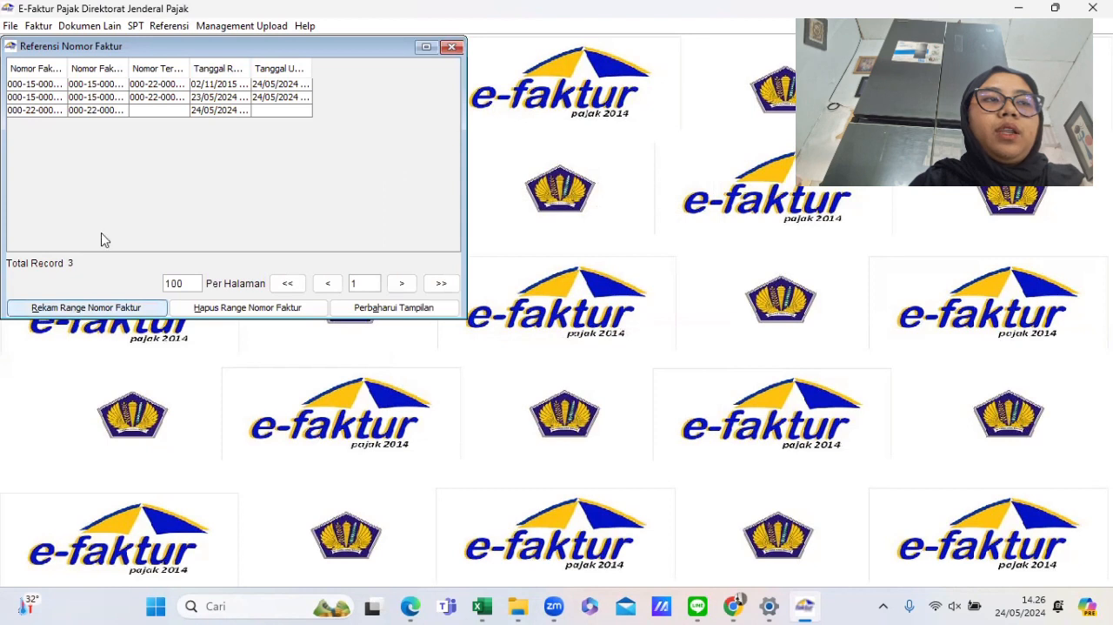
{"action": "left_click_drag", "start_coordinate": [151, 91], "coordinate": [152, 110]}
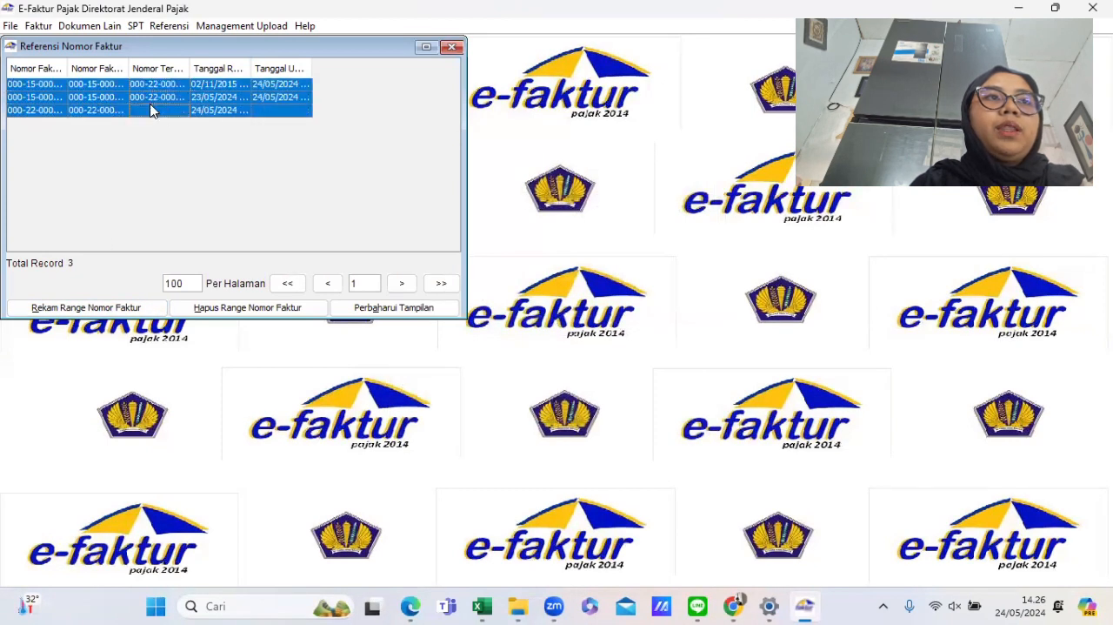
{"action": "left_click", "coordinate": [137, 308]}
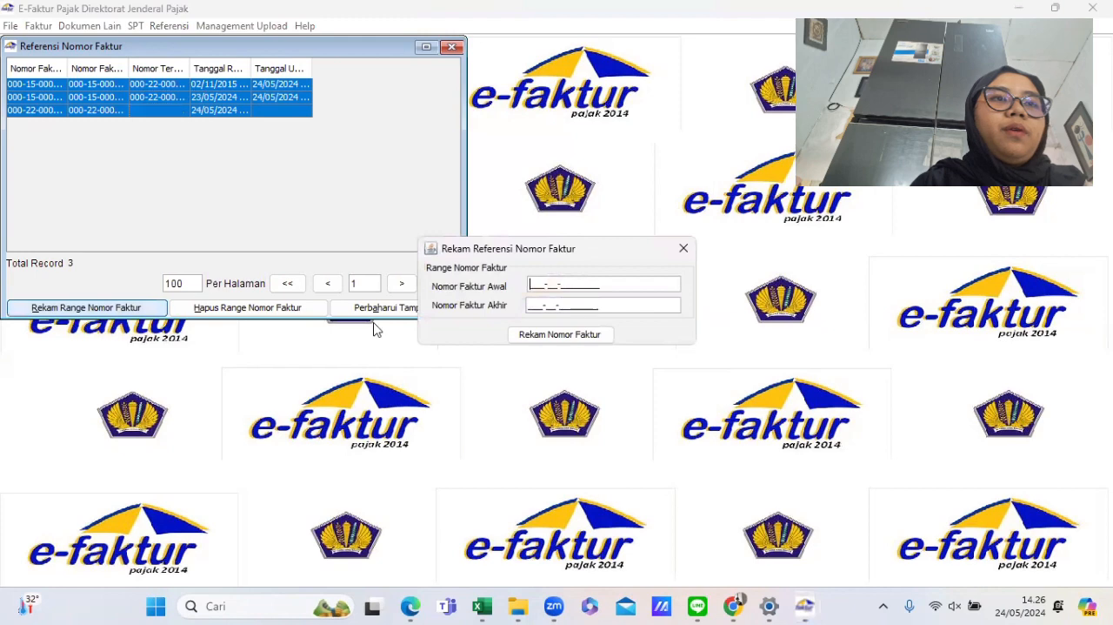
- Snap the invoice PDF to the left half of the screen and place the Excel tax recap on the right
{"action": "left_click", "coordinate": [411, 606]}
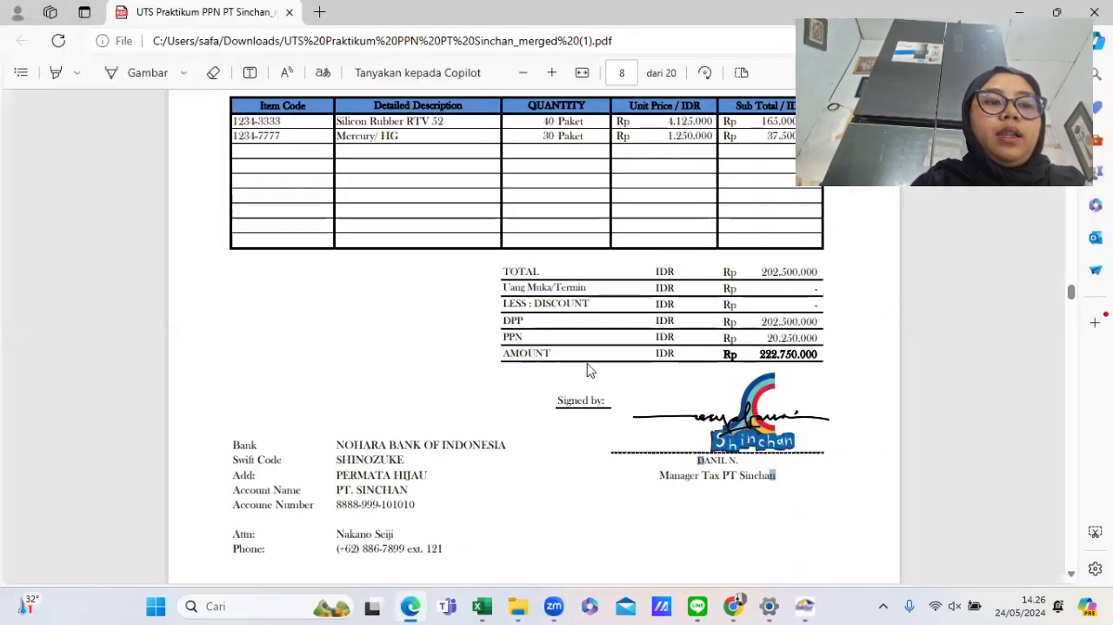
{"action": "key", "text": "super+Left"}
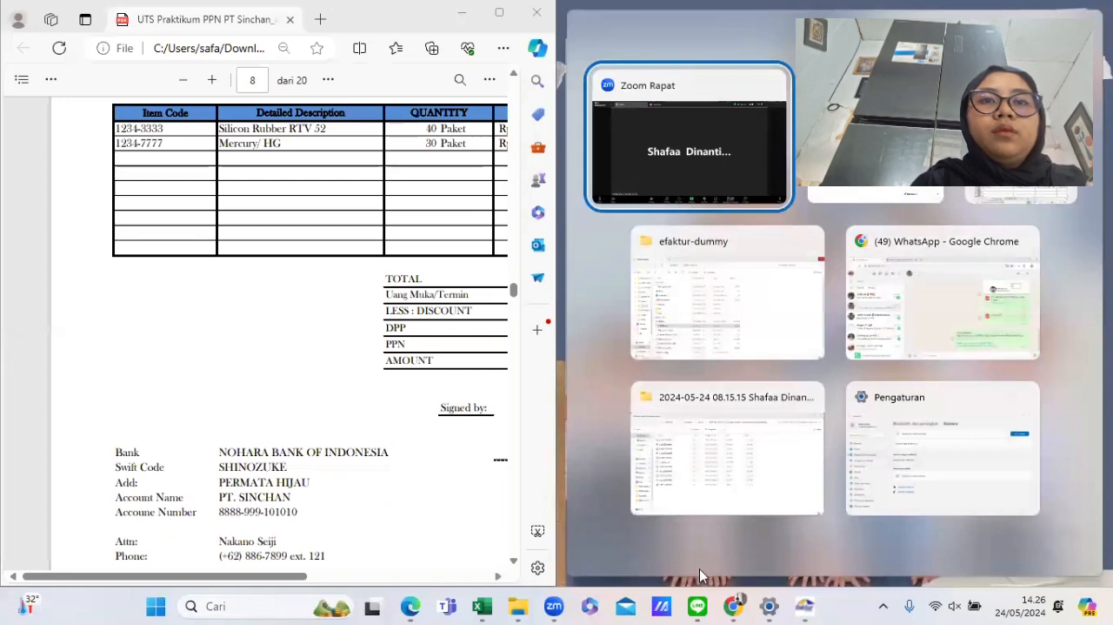
{"action": "left_click", "coordinate": [1019, 165]}
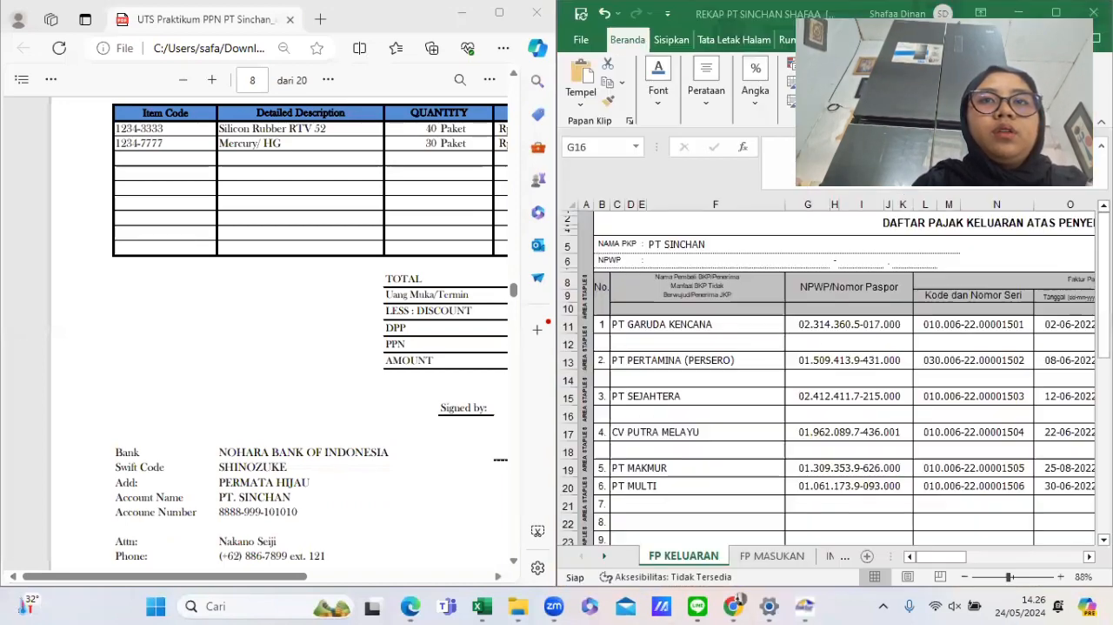
- Bring back the invoice number range dialog and scroll the PDF up to the PT Garuda Kencana invoice
{"action": "mouse_move", "coordinate": [805, 606]}
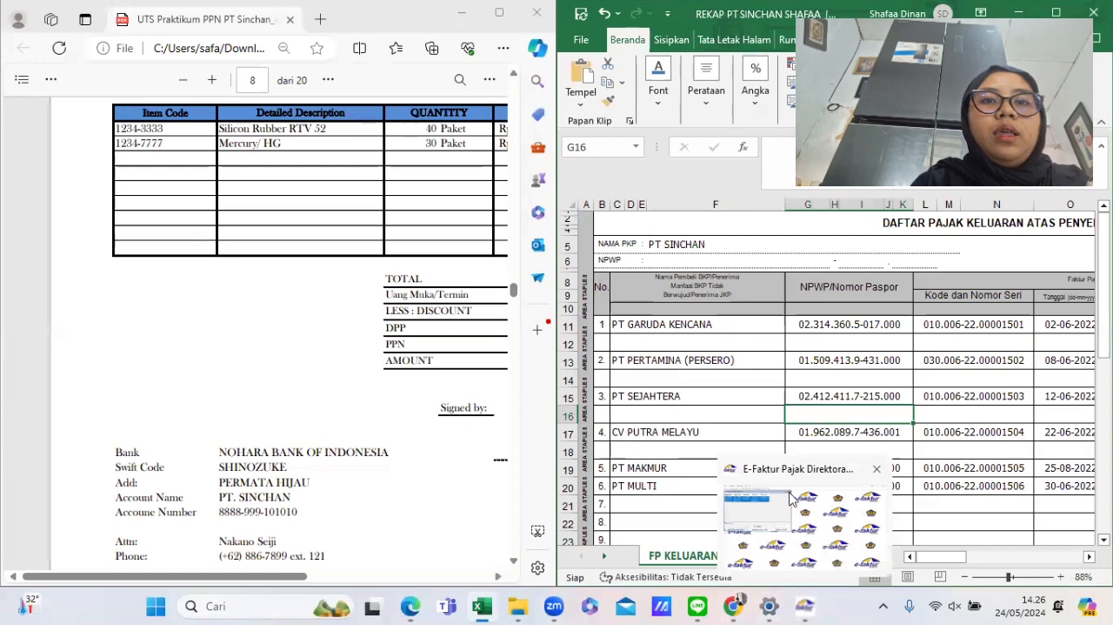
{"action": "left_click", "coordinate": [794, 498]}
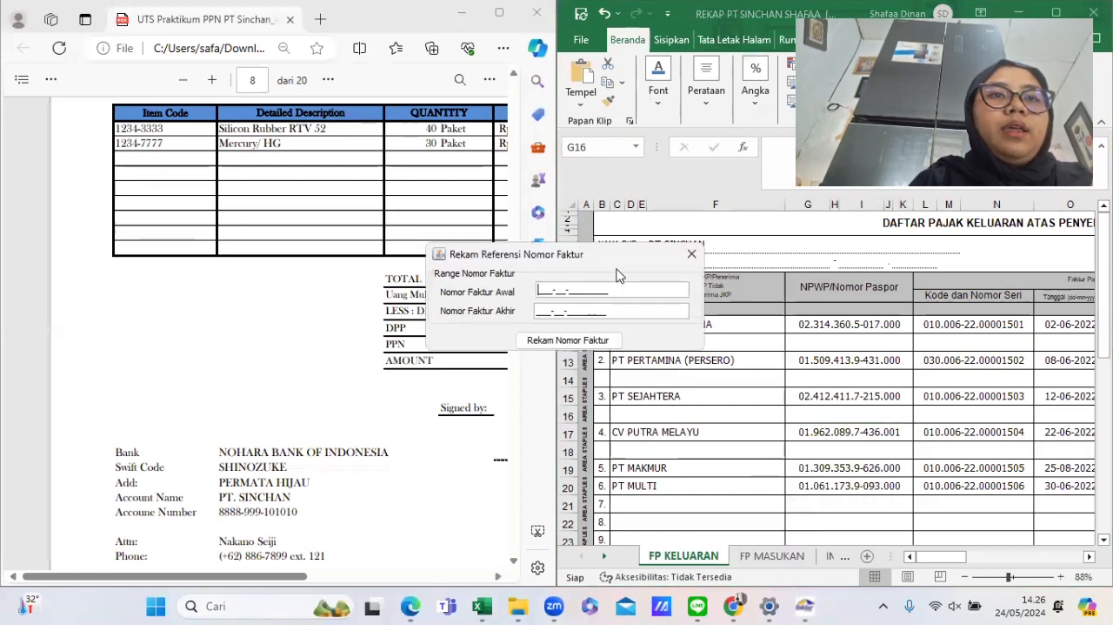
{"action": "scroll", "coordinate": [383, 277], "scroll_direction": "up", "scroll_amount": 20}
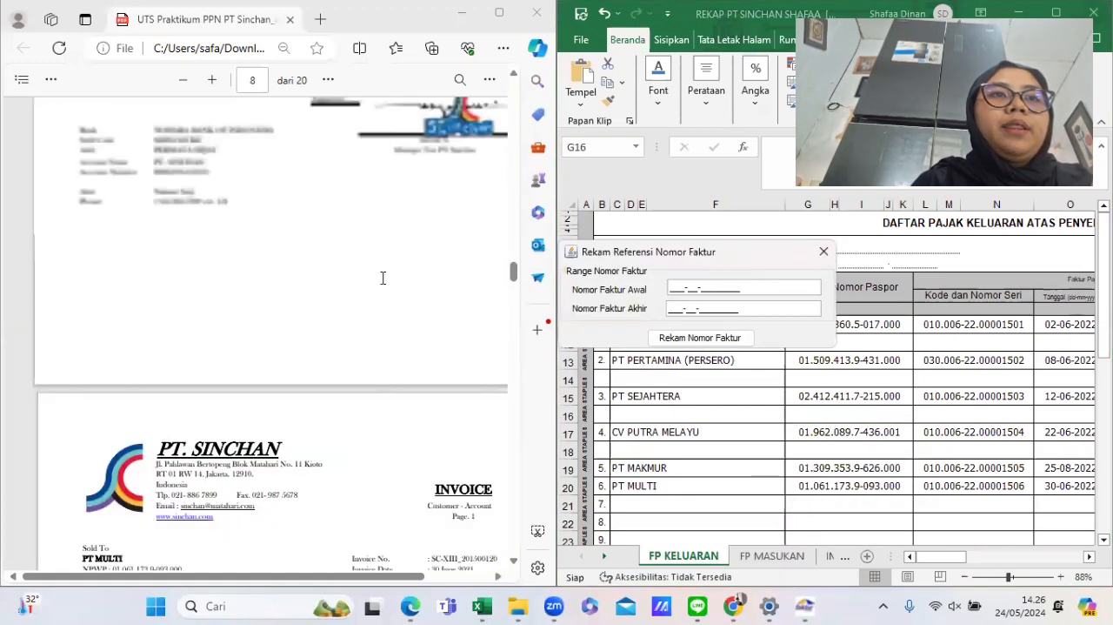
{"action": "scroll", "coordinate": [383, 277], "scroll_direction": "up", "scroll_amount": 20}
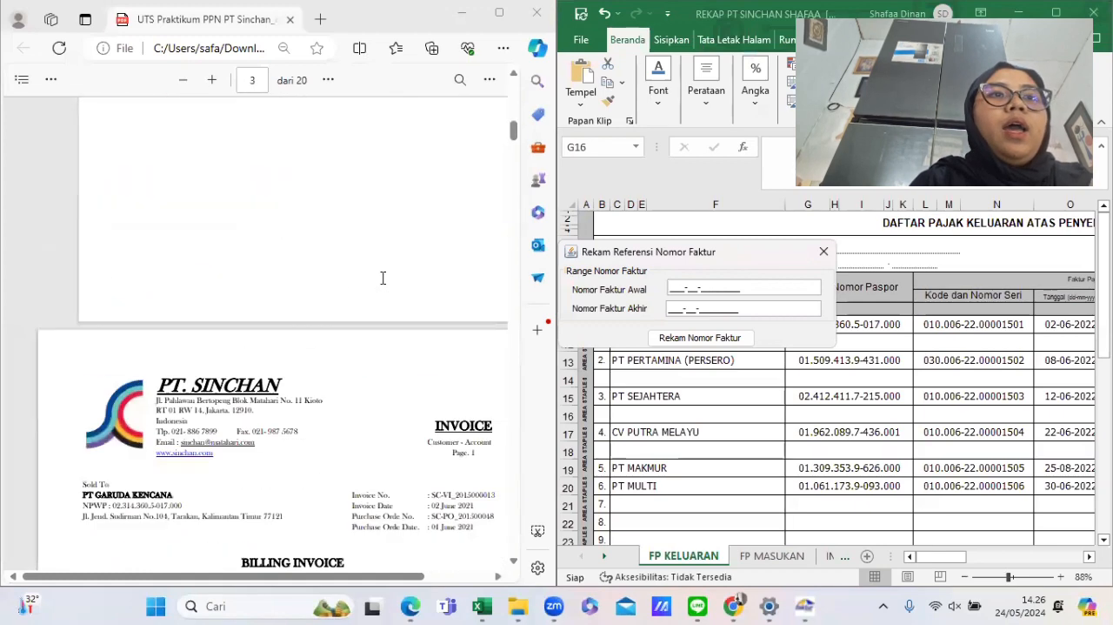
{"action": "scroll", "coordinate": [383, 278], "scroll_direction": "up", "scroll_amount": 4, "text": "ctrl"}
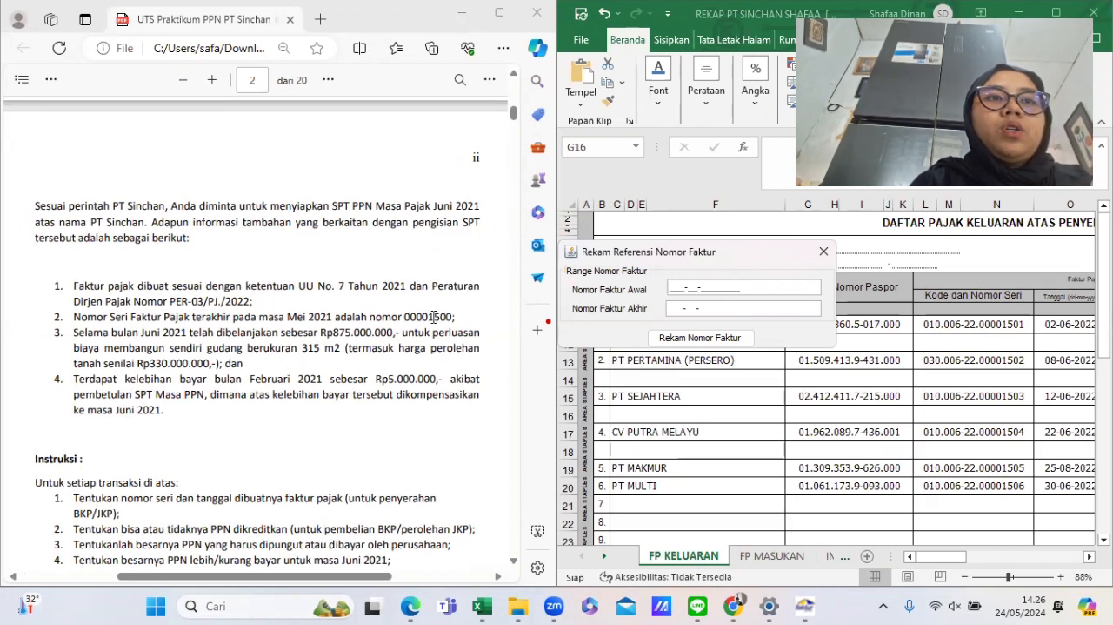
{"action": "type", "text": "0"}
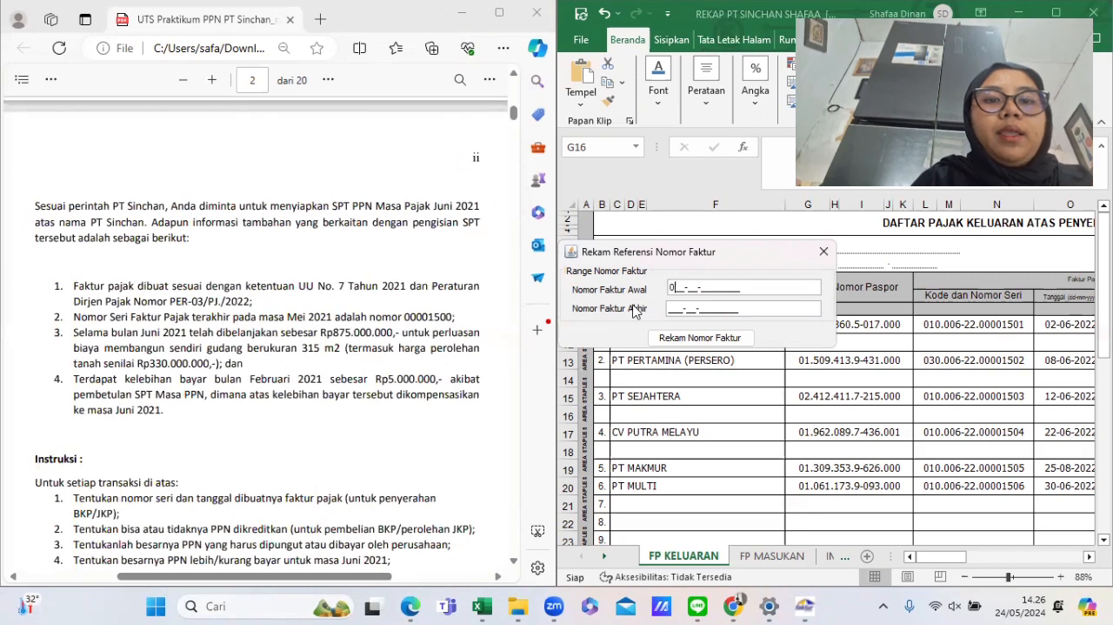
{"action": "type", "text": "00-22-"}
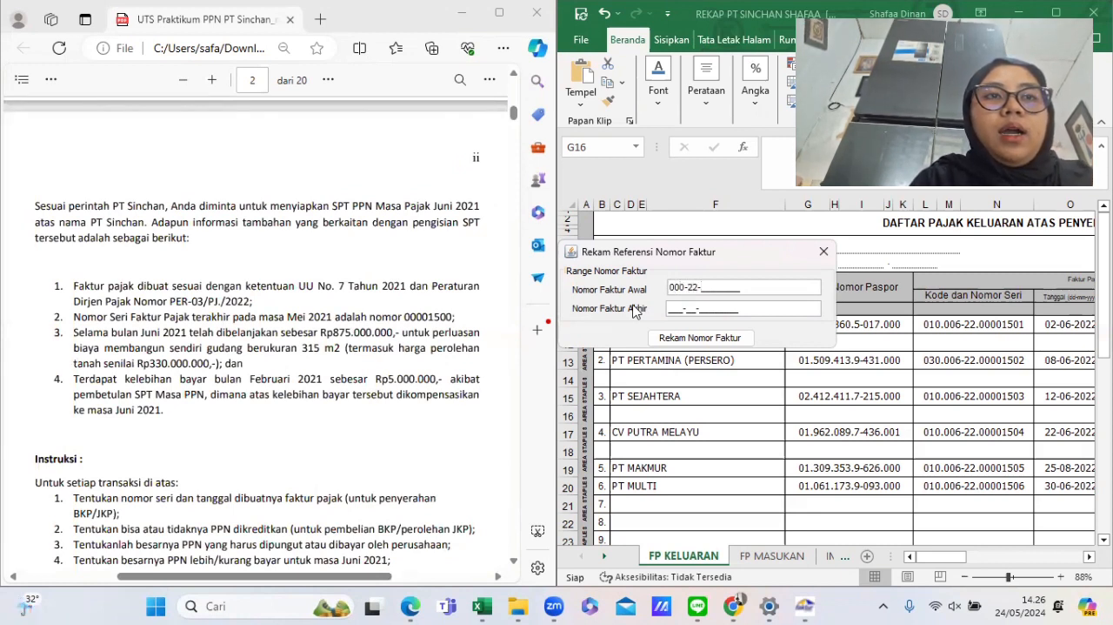
{"action": "type", "text": "00001501"}
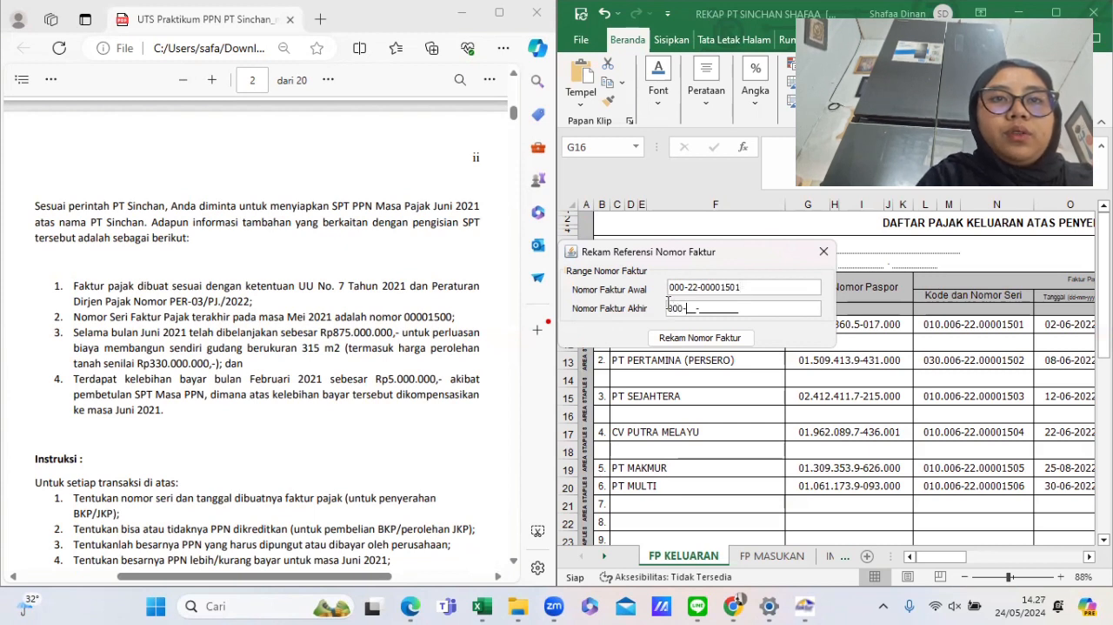
{"action": "type", "text": "22-0000"}
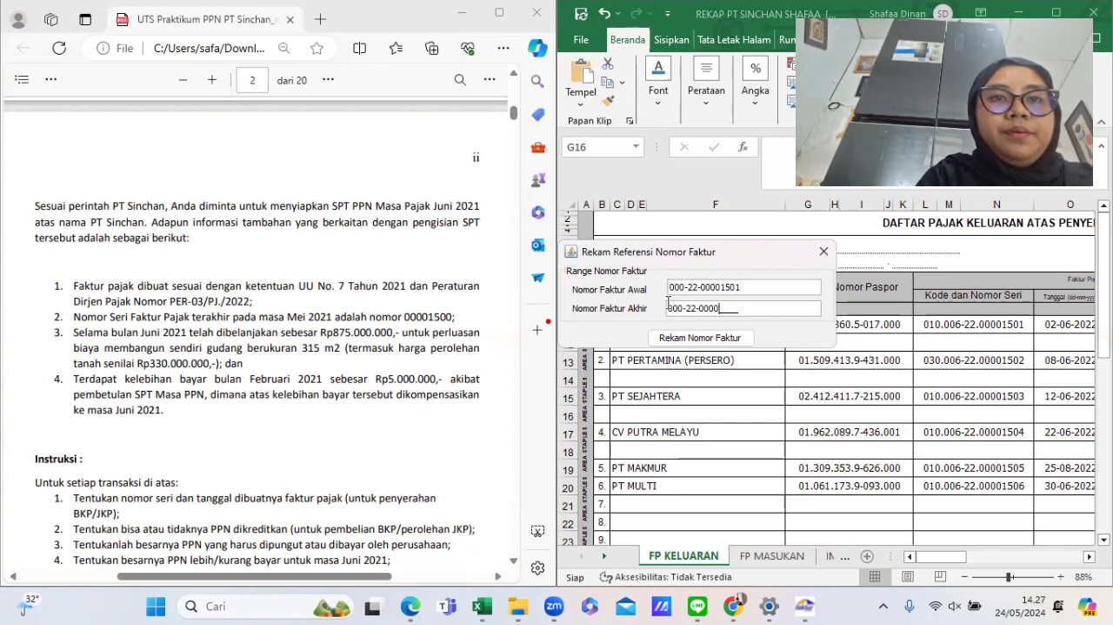
{"action": "type", "text": "2000015"}
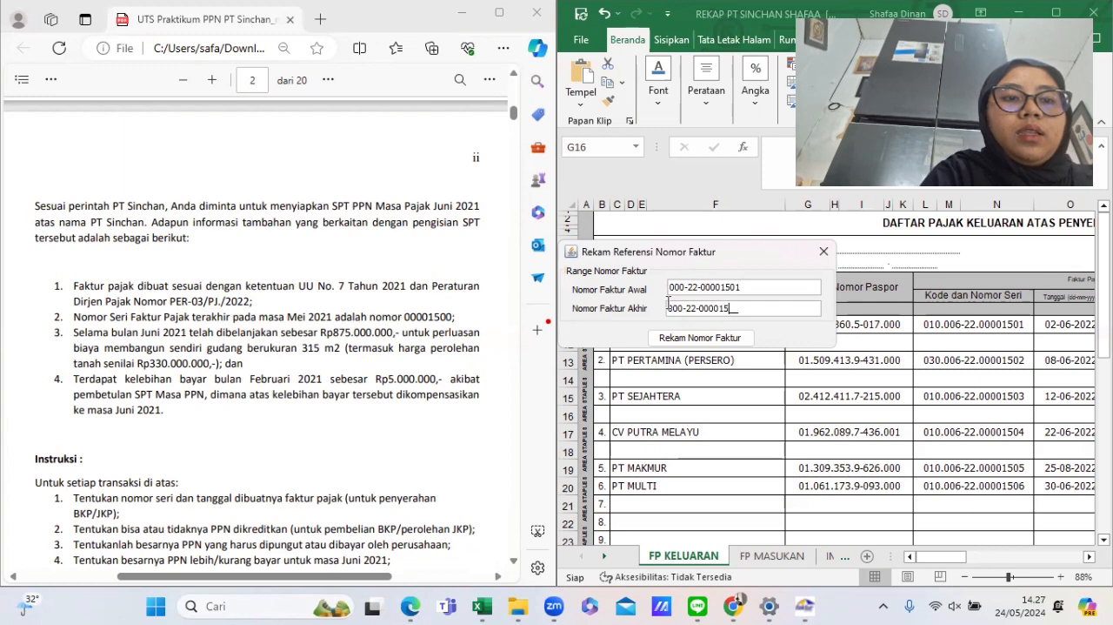
{"action": "type", "text": "15"}
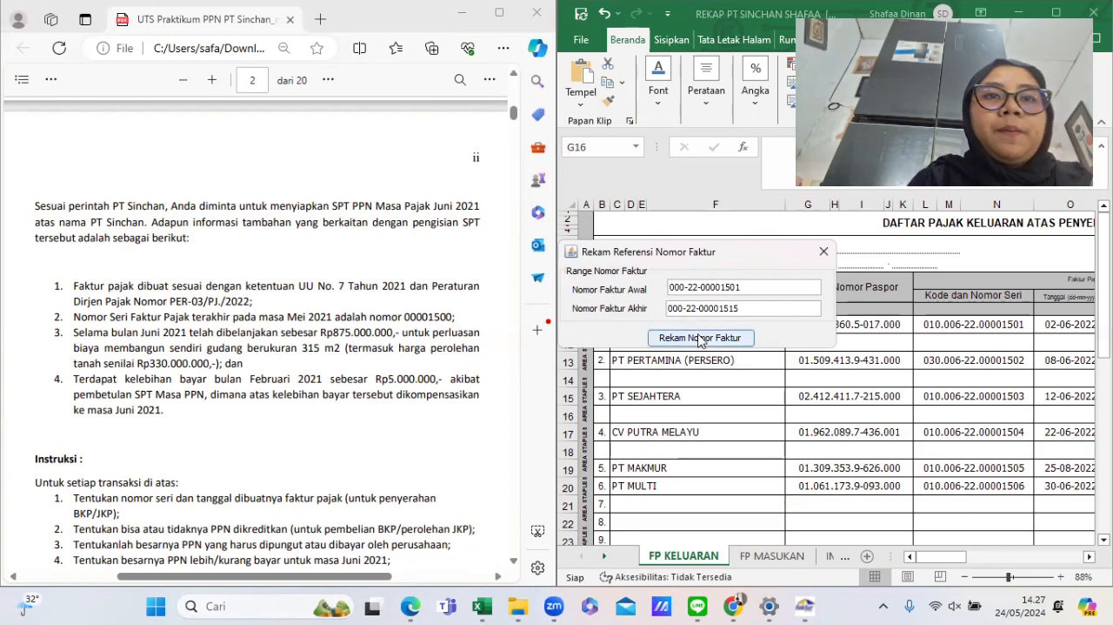
{"action": "left_click", "coordinate": [701, 338]}
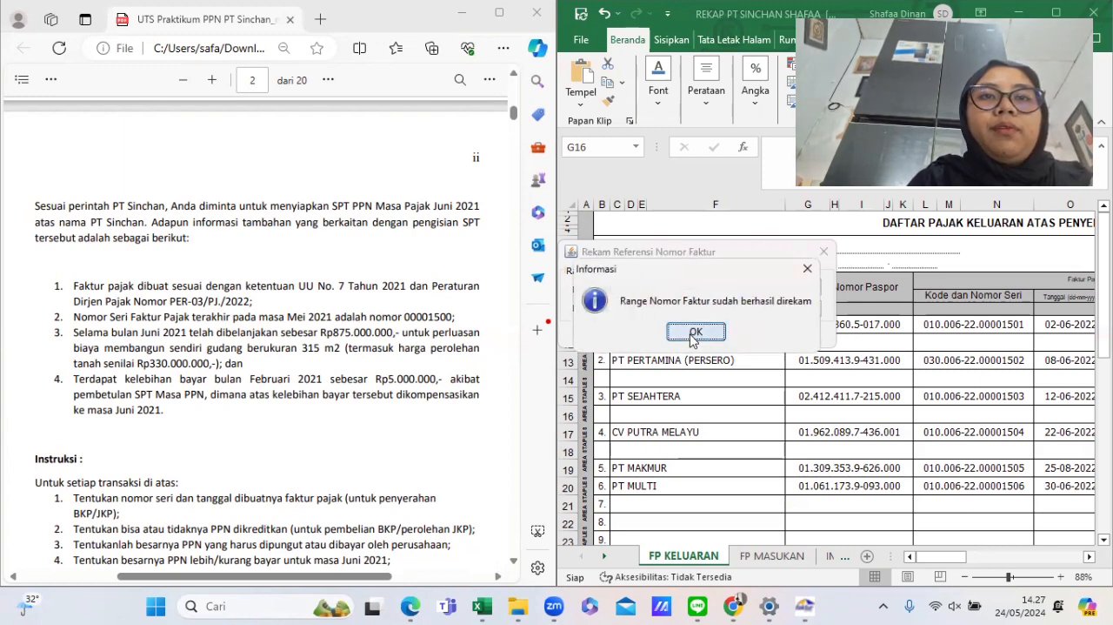
{"action": "left_click", "coordinate": [697, 333]}
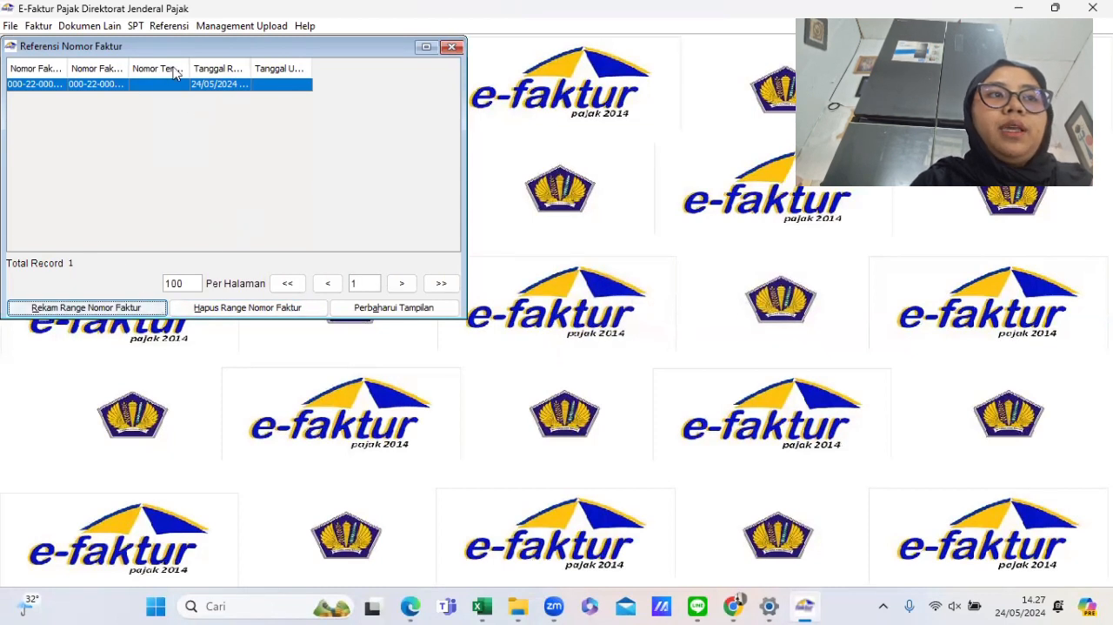
- Open the transaction counterpart administration list and start adding a new counterpart
{"action": "left_click", "coordinate": [175, 27]}
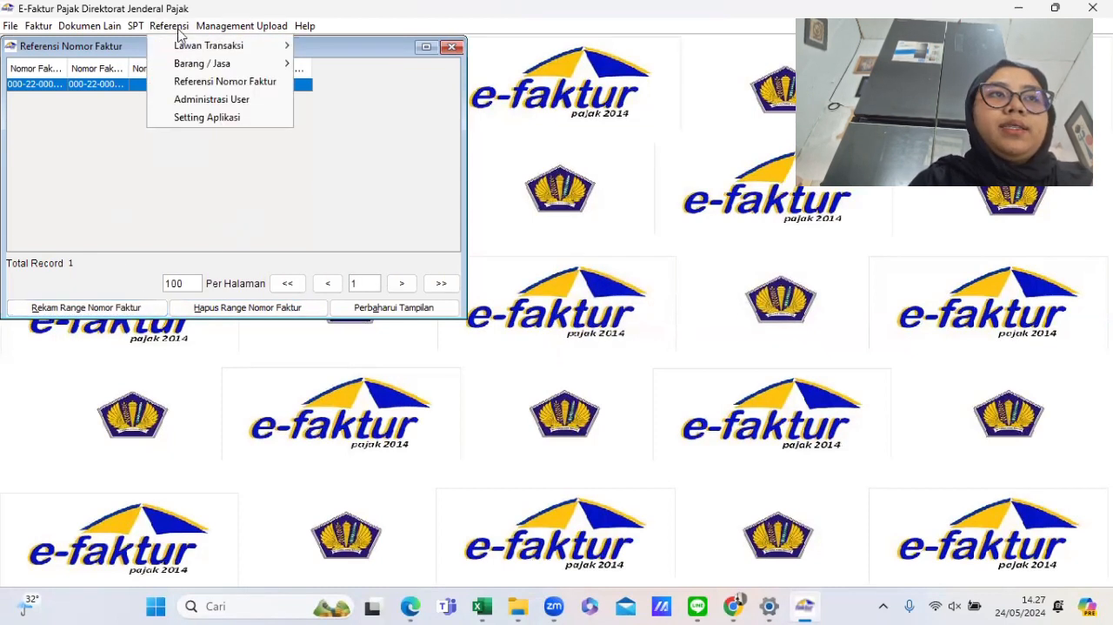
{"action": "mouse_move", "coordinate": [184, 46]}
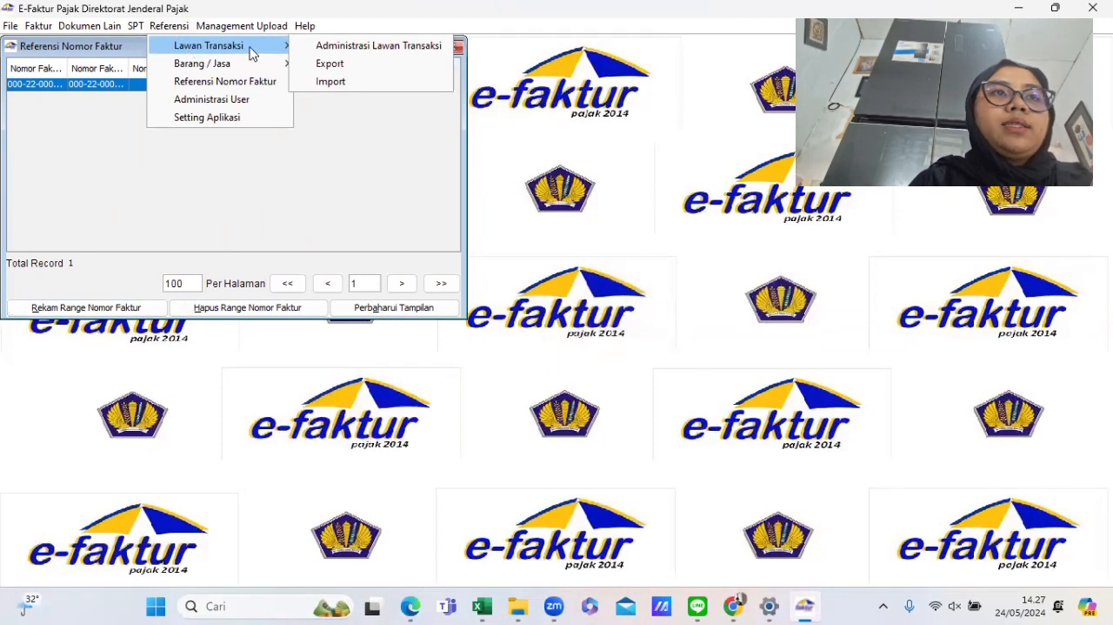
{"action": "left_click", "coordinate": [305, 46]}
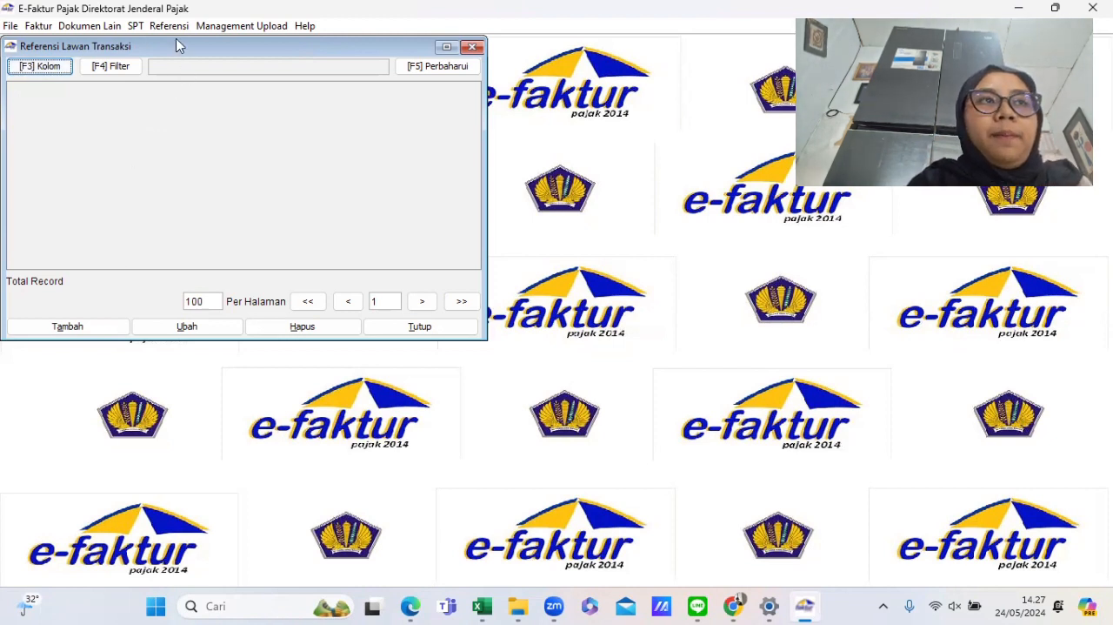
{"action": "left_click_drag", "start_coordinate": [179, 50], "coordinate": [192, 79]}
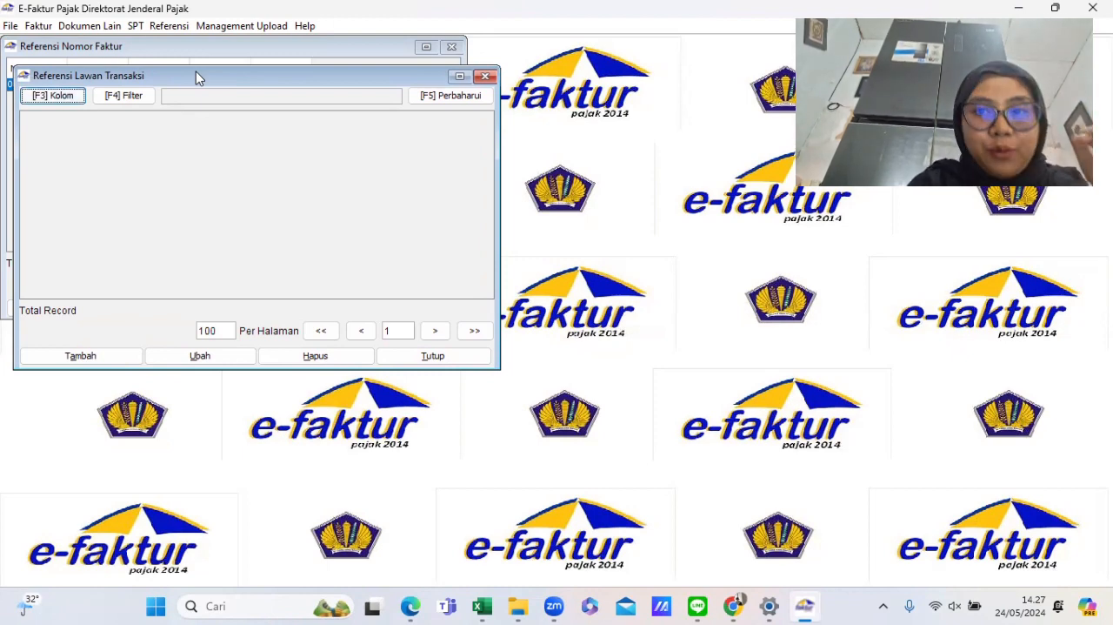
{"action": "left_click_drag", "start_coordinate": [199, 73], "coordinate": [230, 95]}
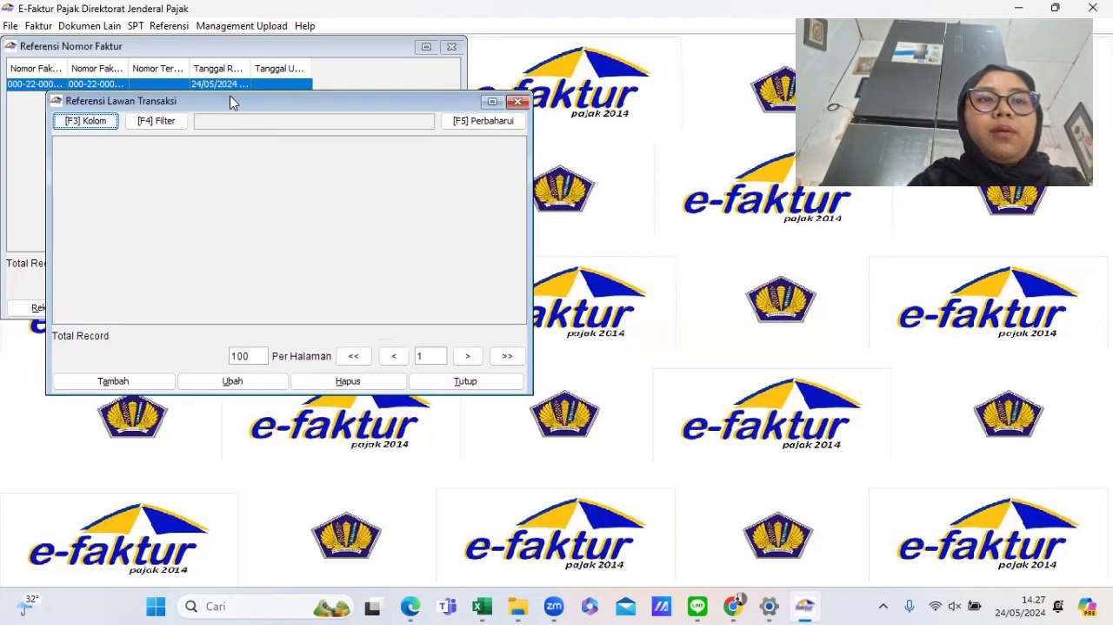
{"action": "left_click", "coordinate": [125, 384]}
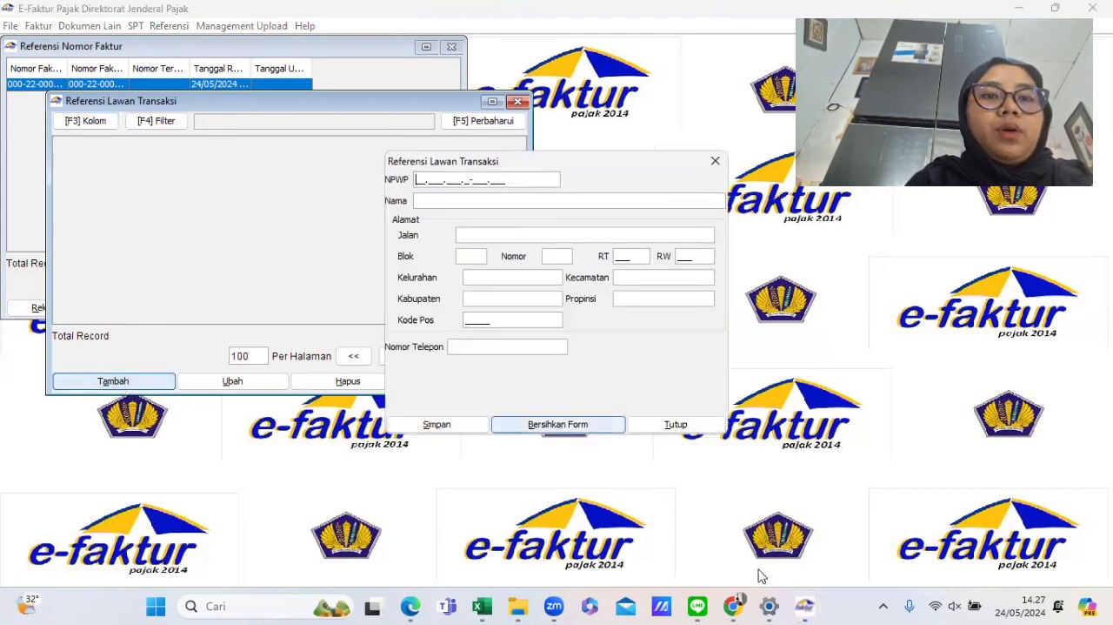
- Check PT Garuda Kencana's NPWP in the Excel recap and dismiss the incomplete NPWP error
{"action": "mouse_move", "coordinate": [709, 606]}
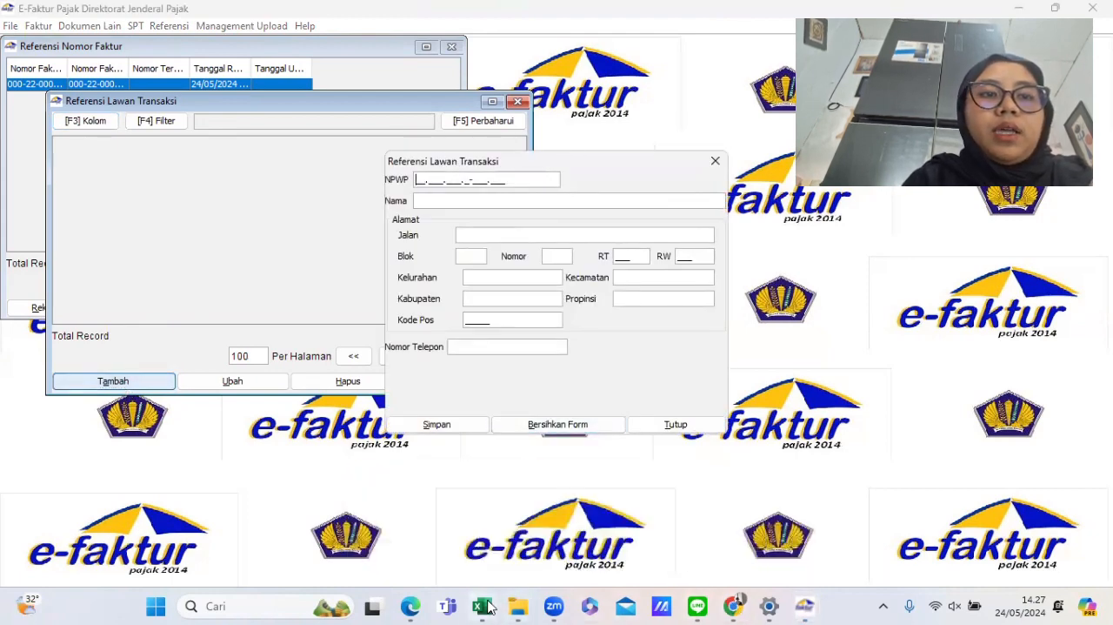
{"action": "mouse_move", "coordinate": [483, 606]}
{"action": "left_click", "coordinate": [559, 519]}
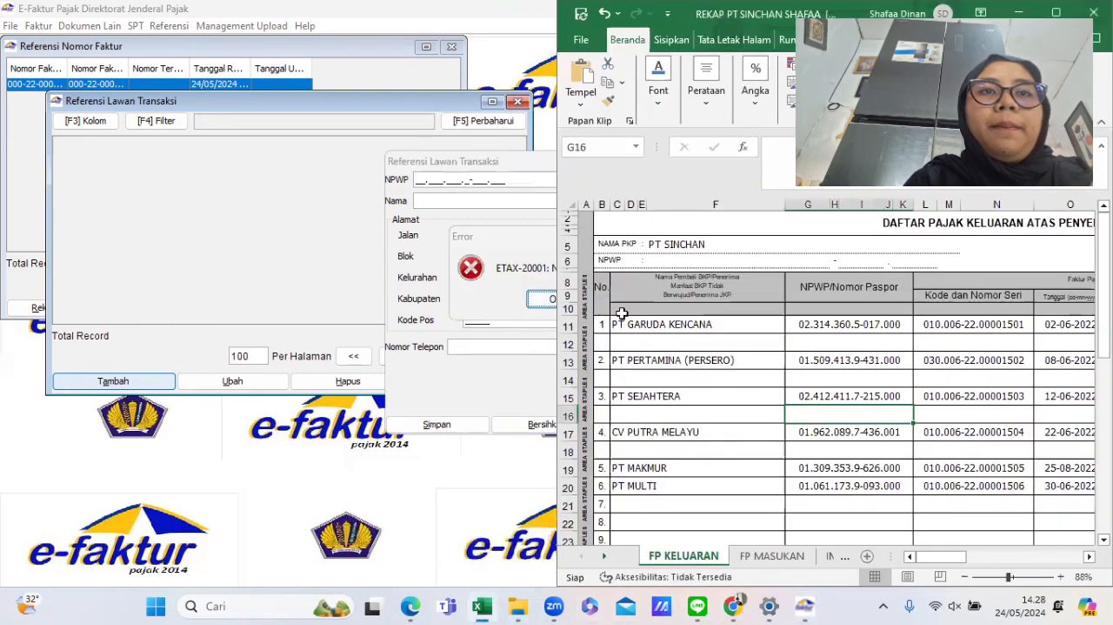
{"action": "scroll", "coordinate": [661, 351], "scroll_direction": "right", "scroll_amount": 1}
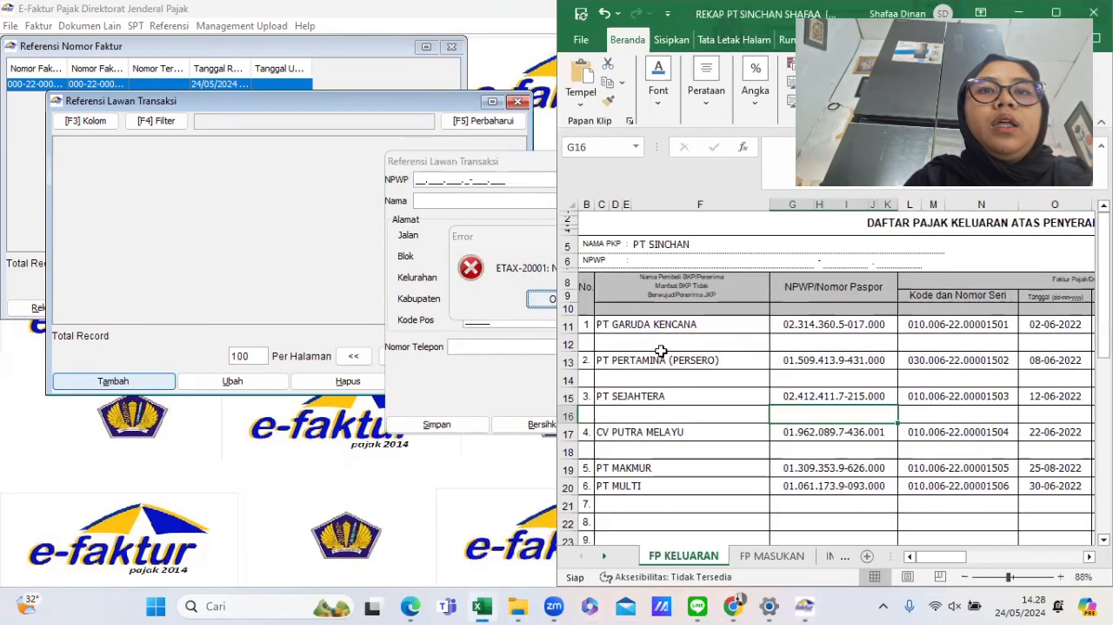
{"action": "left_click", "coordinate": [801, 322]}
{"action": "left_click_drag", "start_coordinate": [879, 150], "coordinate": [779, 160]}
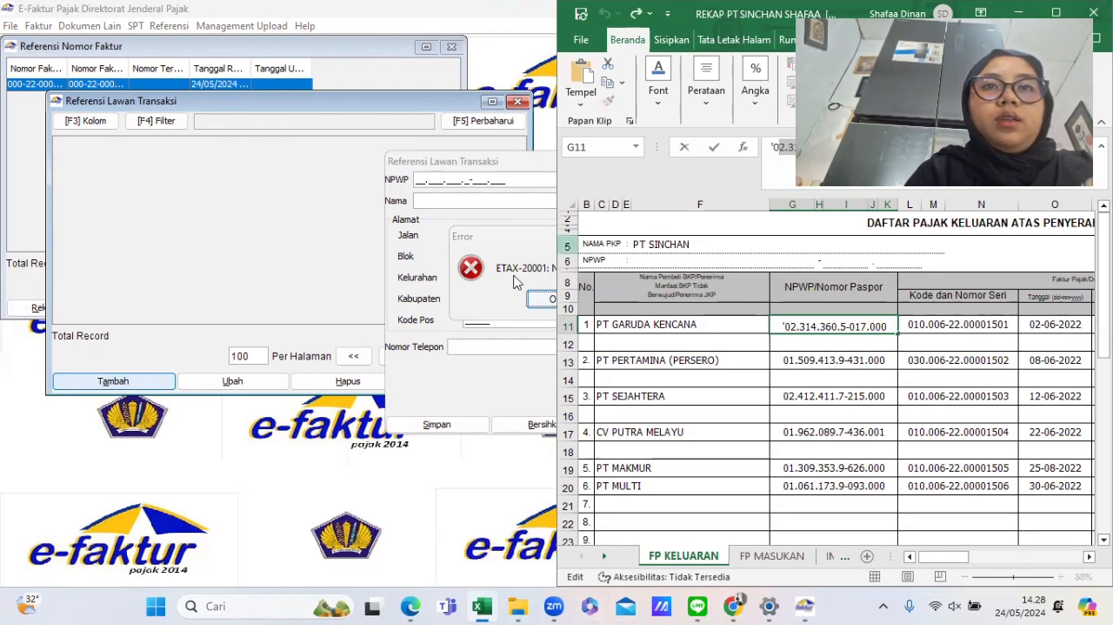
{"action": "left_click", "coordinate": [475, 380]}
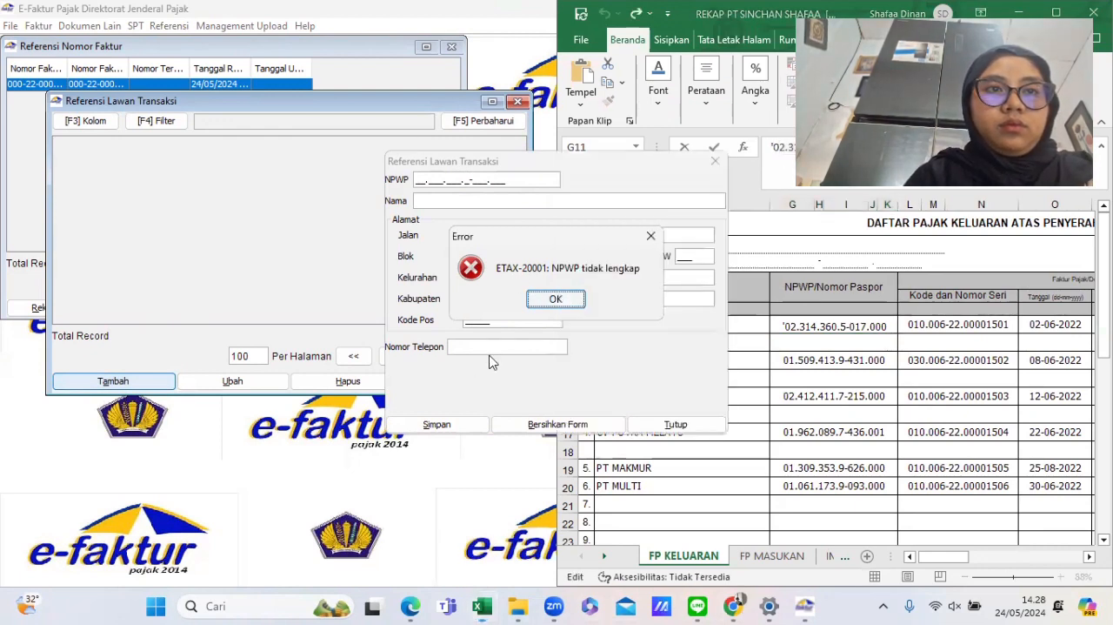
{"action": "left_click", "coordinate": [551, 299]}
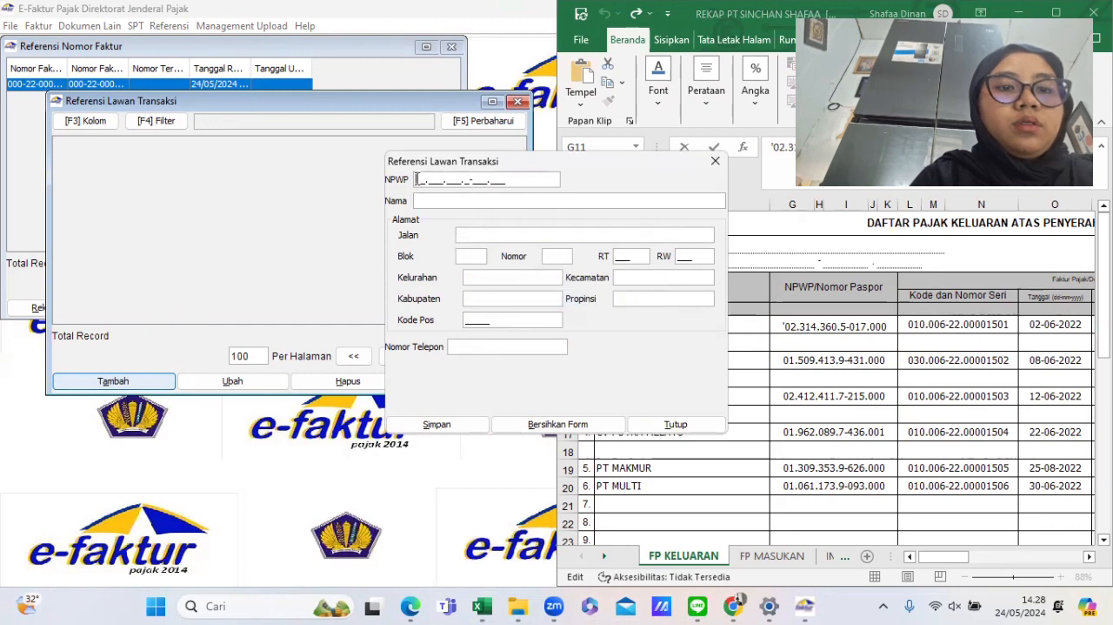
- Enter PT Garuda Kencana's NPWP from the recap and the name PT GARUDA KENCANA for the new counterpart
{"action": "left_click", "coordinate": [417, 180]}
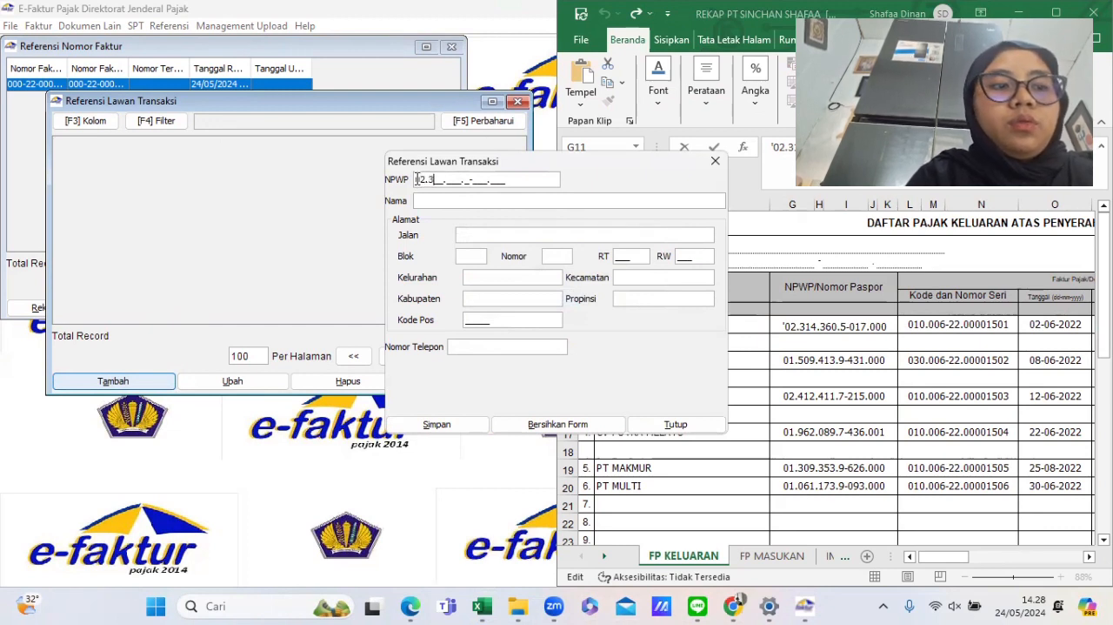
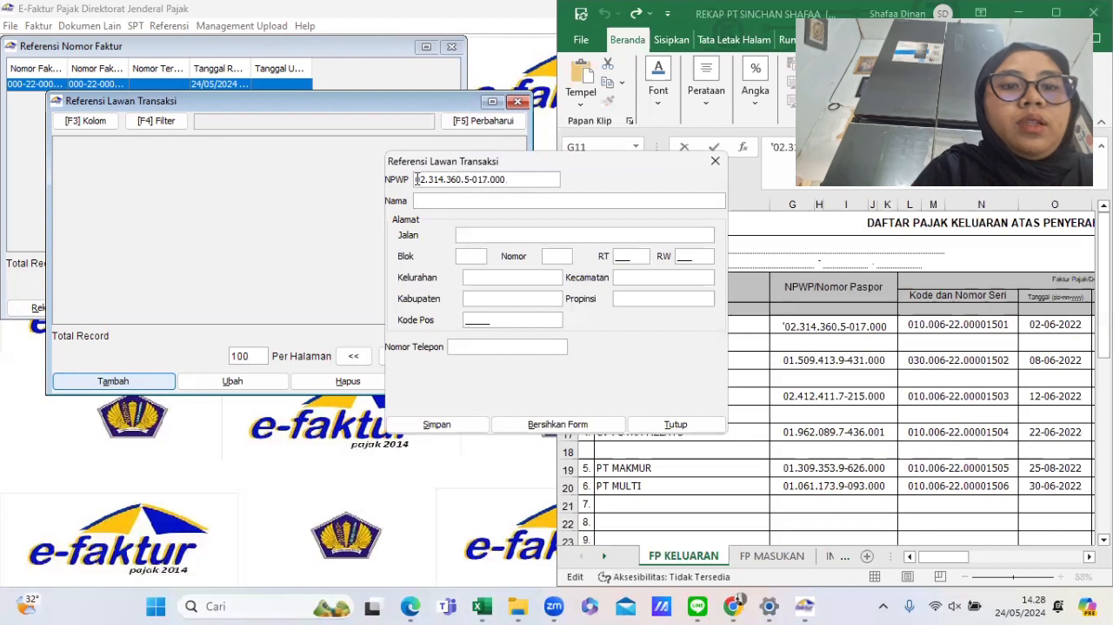
{"action": "type", "text": "PT GARUD"}
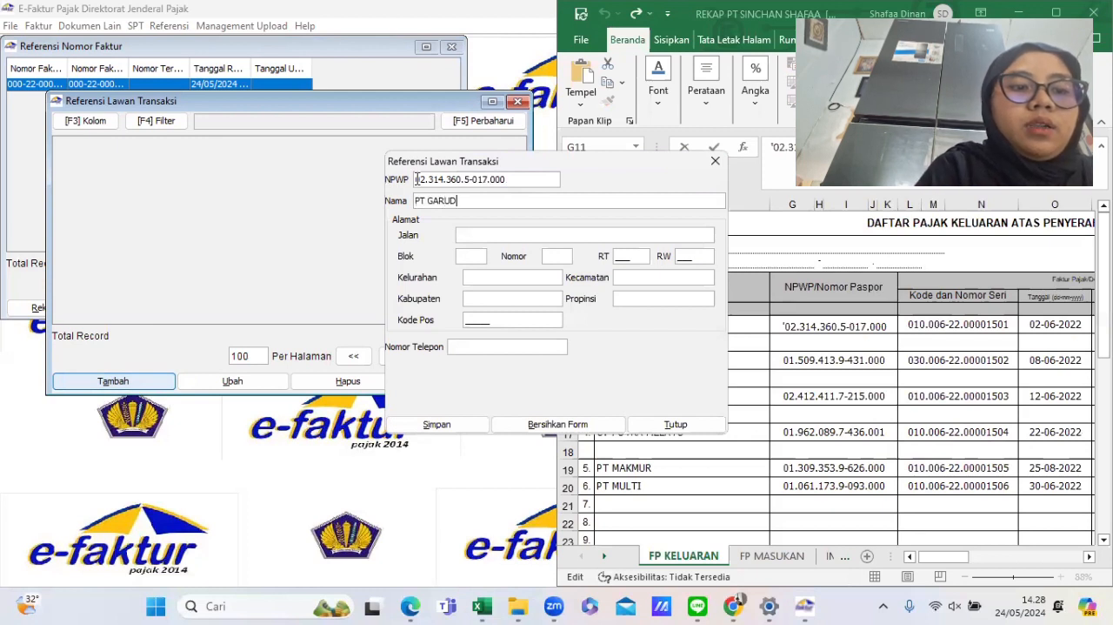
{"action": "type", "text": "A KENCANA"}
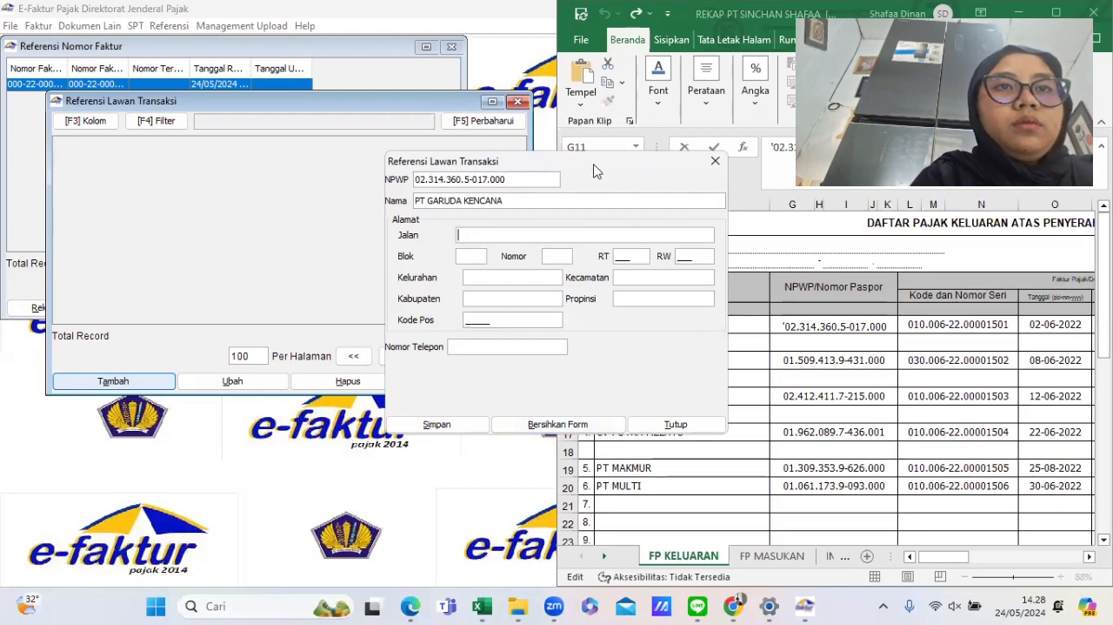
- Open PT Garuda Kencana's invoice in the practicum PDF and enter street JENDRAL SUDIRMAN, block H8 and number 104
{"action": "left_click_drag", "start_coordinate": [609, 162], "coordinate": [822, 163]}
{"action": "mouse_move", "coordinate": [412, 607]}
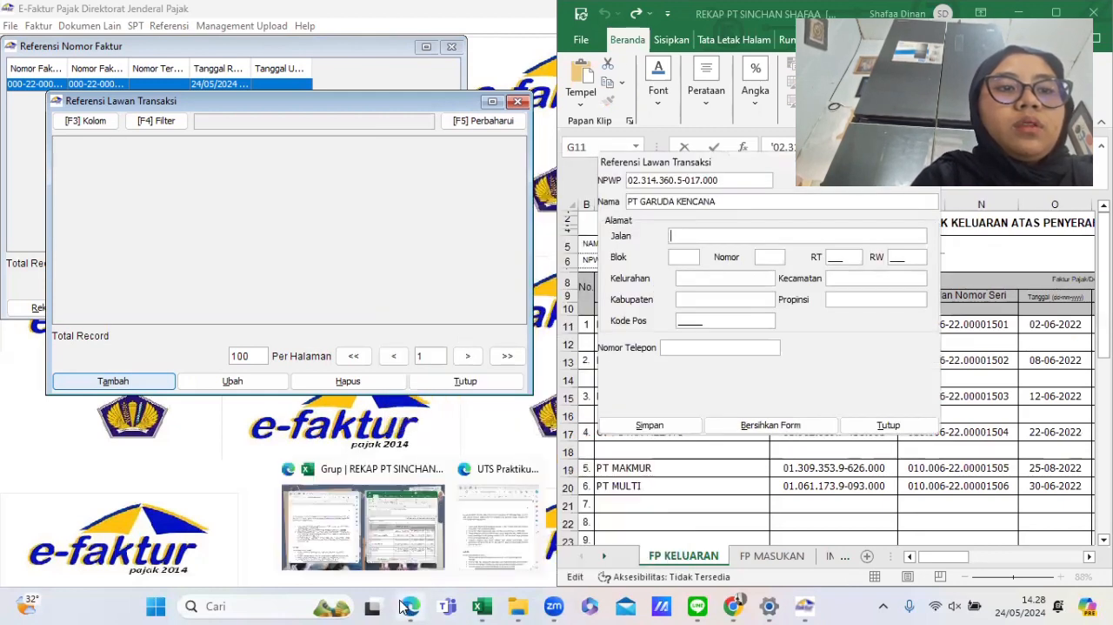
{"action": "left_click", "coordinate": [493, 528]}
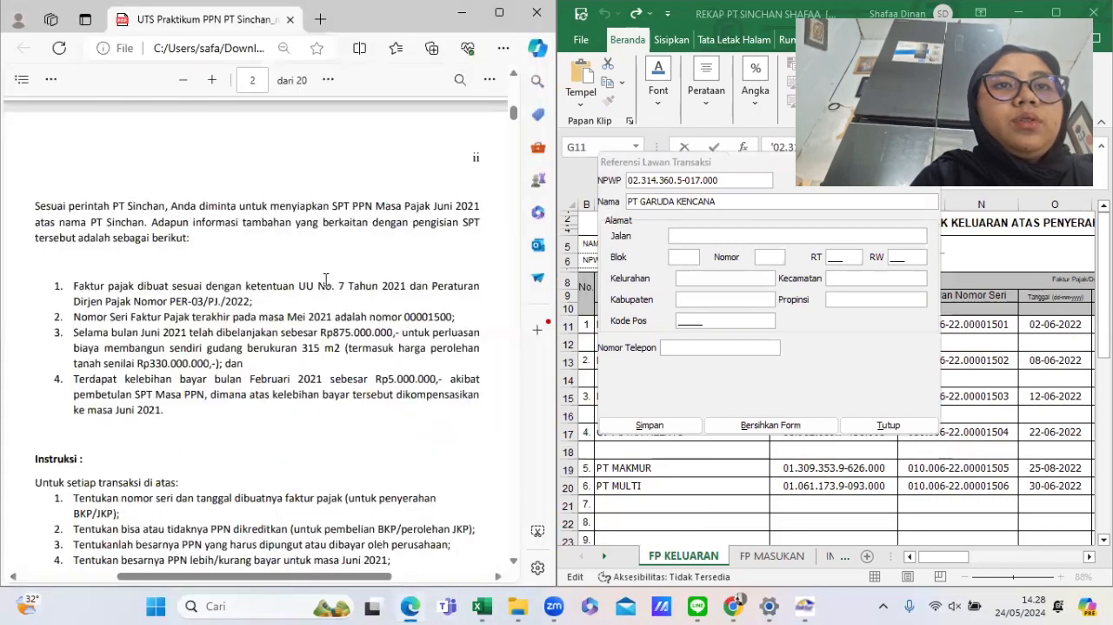
{"action": "scroll", "coordinate": [326, 279], "scroll_direction": "down", "scroll_amount": 10}
{"action": "scroll", "coordinate": [326, 279], "scroll_direction": "up", "scroll_amount": 5}
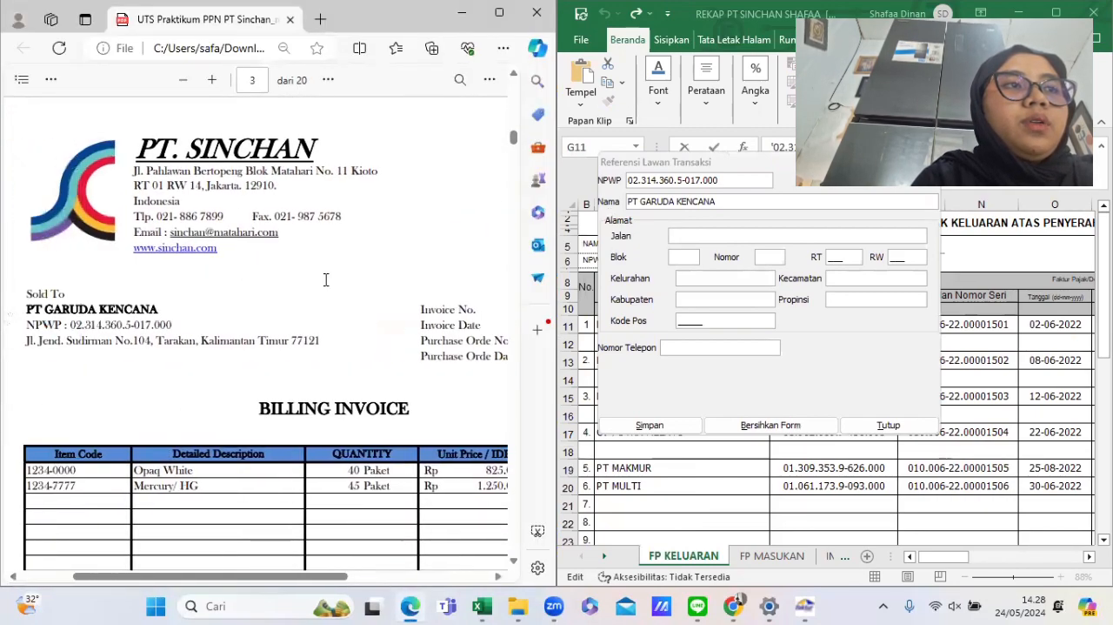
{"action": "left_click", "coordinate": [724, 238]}
{"action": "type", "text": "J"}
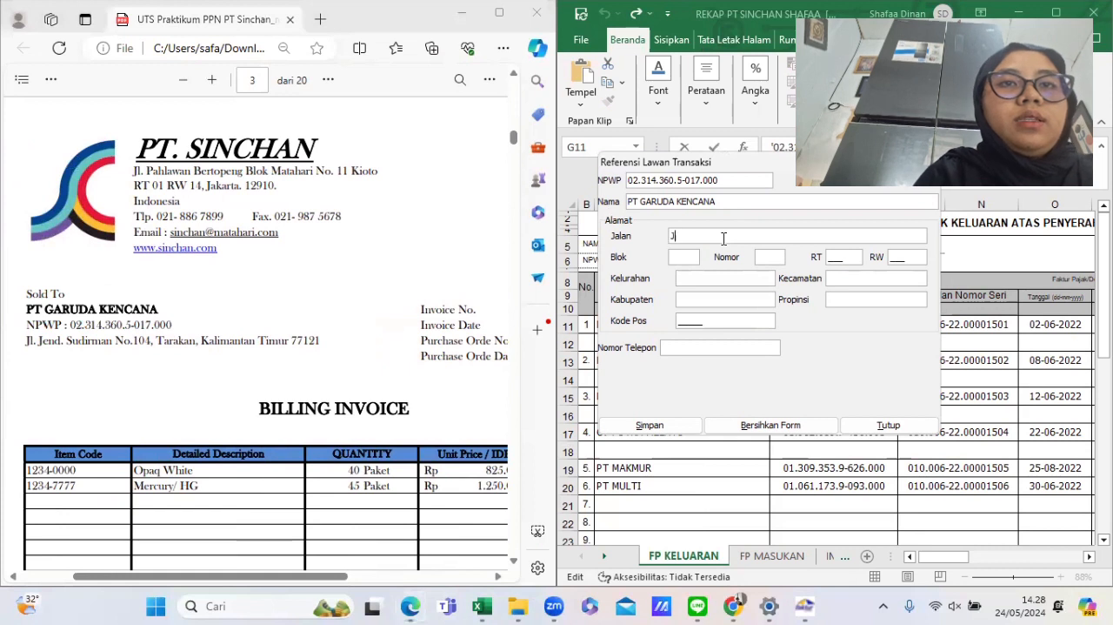
{"action": "type", "text": "ENDRAL SUDIRMAN"}
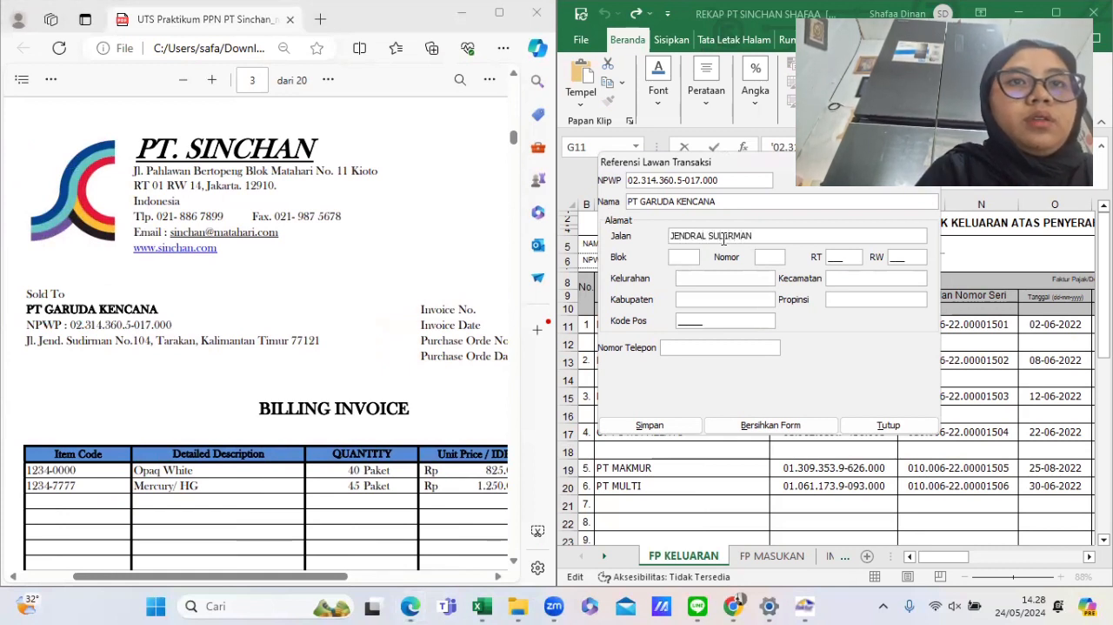
{"action": "type", "text": "H8"}
{"action": "key", "text": "Tab"}
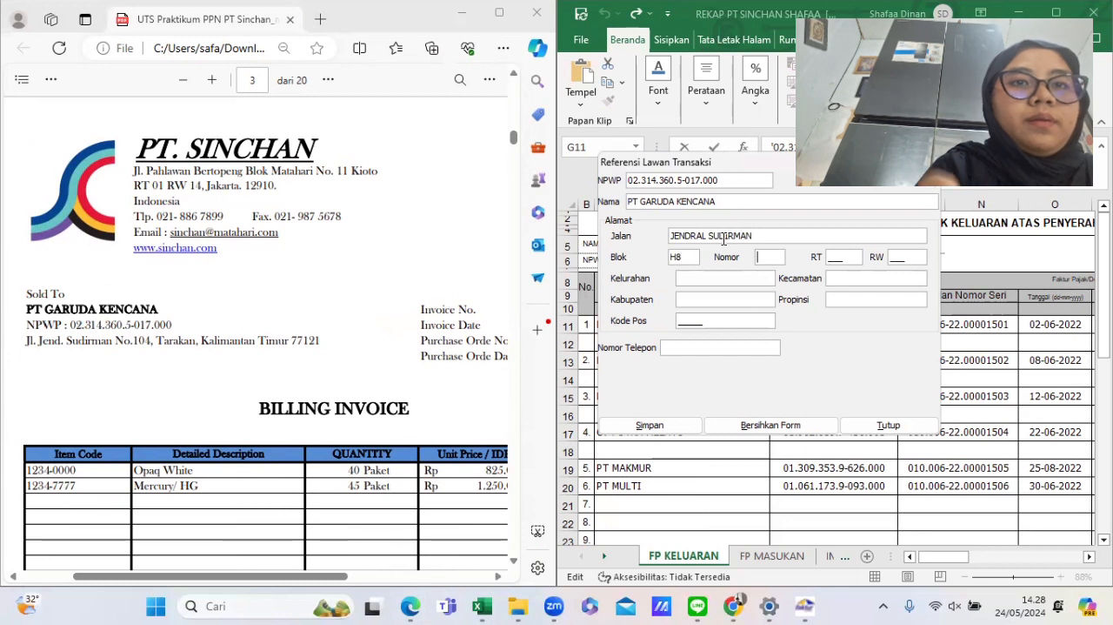
{"action": "type", "text": "1"}
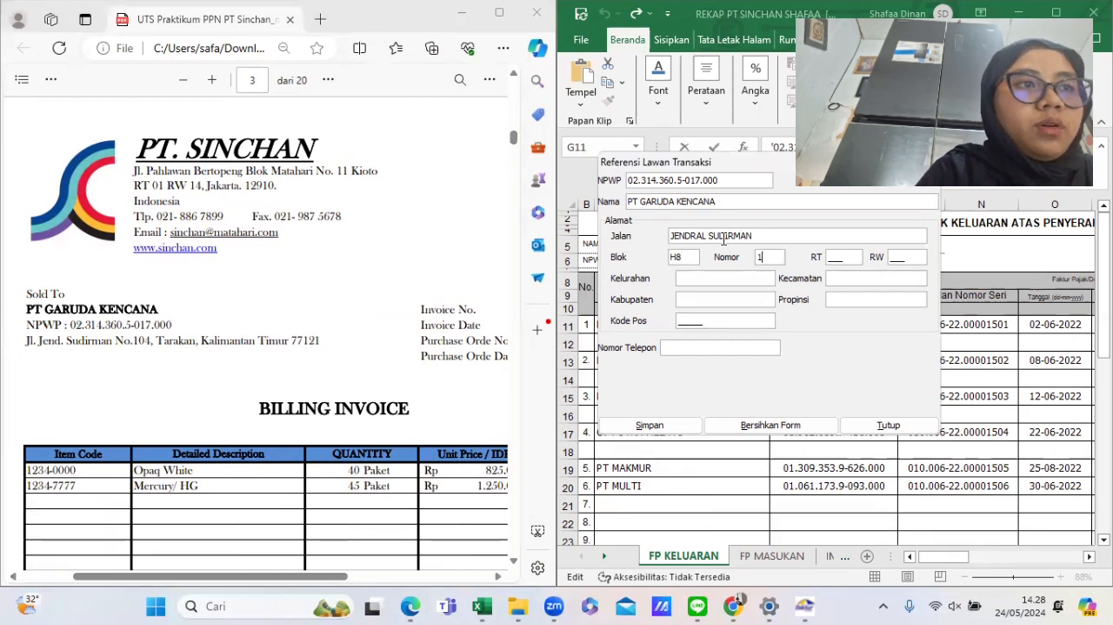
{"action": "type", "text": "04"}
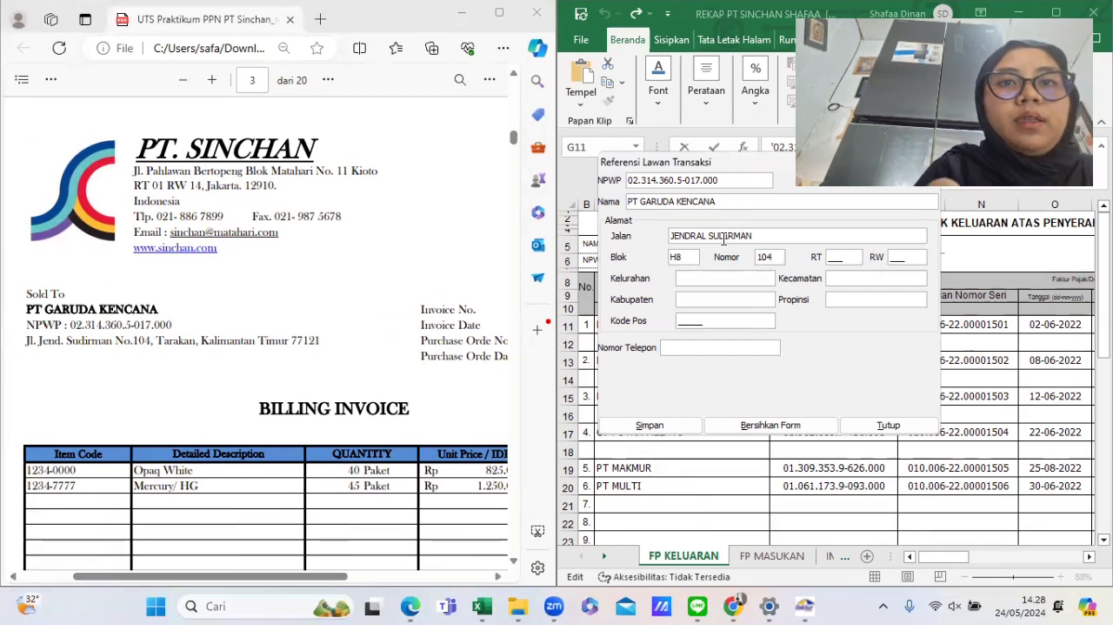
- Set RT 009 and RW 008, and enter TARAKAN as the kelurahan, kecamatan and kabupaten
{"action": "key", "text": "Tab"}
{"action": "type", "text": "009"}
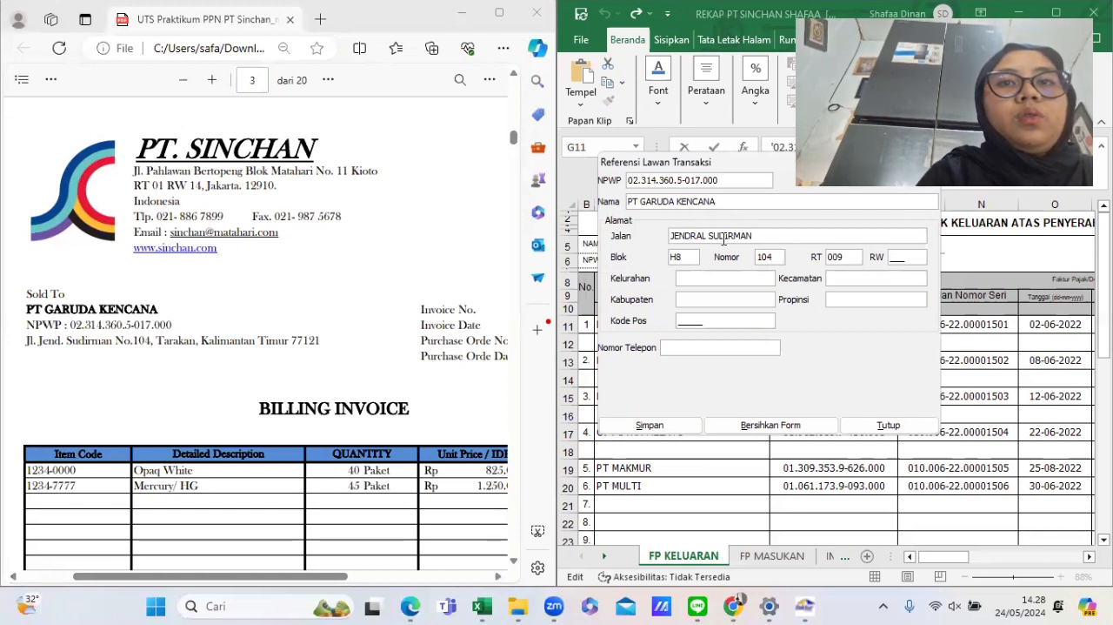
{"action": "type", "text": "008"}
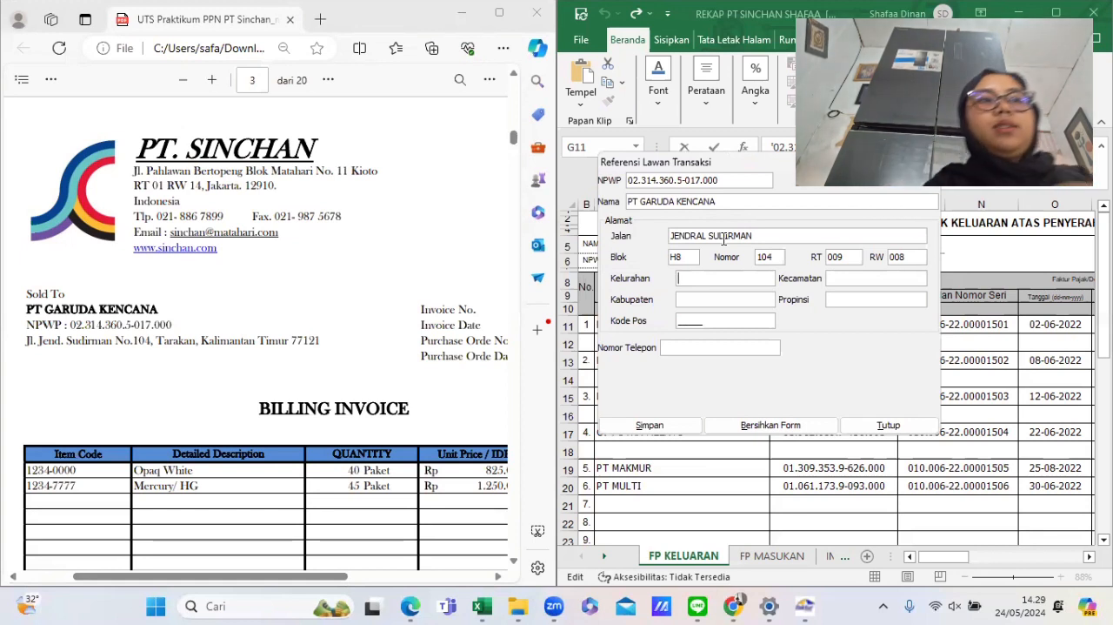
{"action": "type", "text": "TARAKAN"}
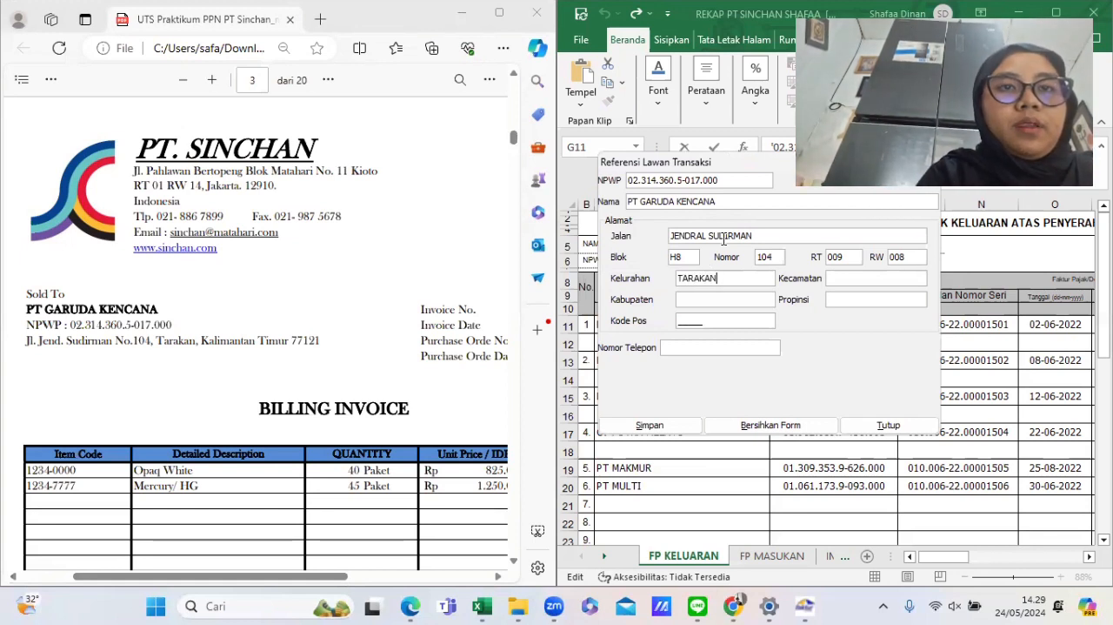
{"action": "key", "text": "Tab"}
{"action": "type", "text": "TARAKAN"}
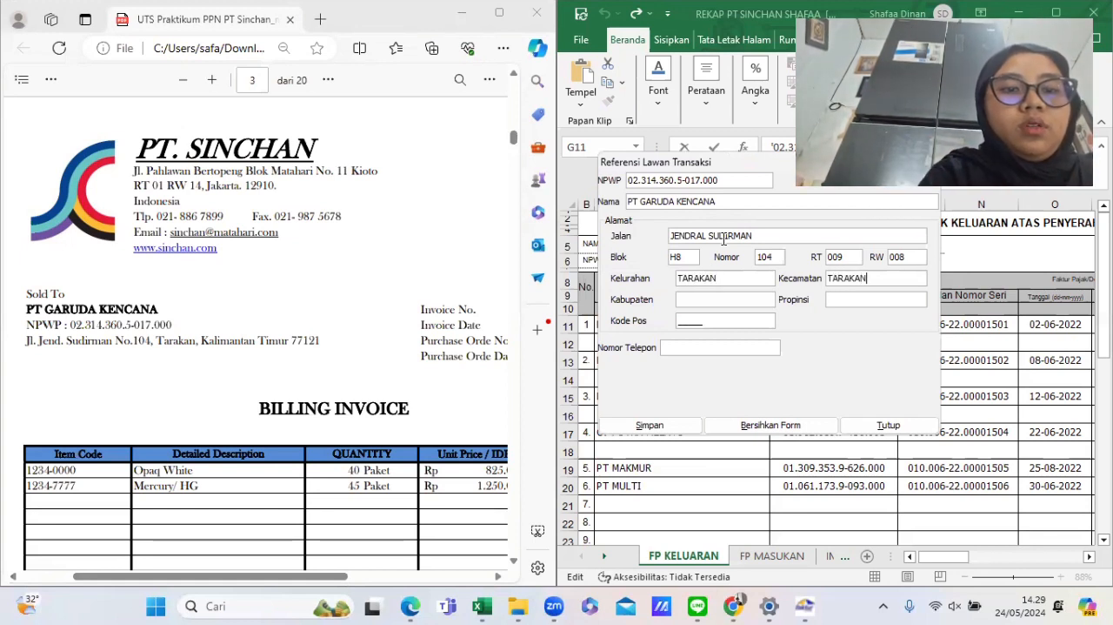
{"action": "key", "text": "Tab"}
{"action": "type", "text": "TARAKAN"}
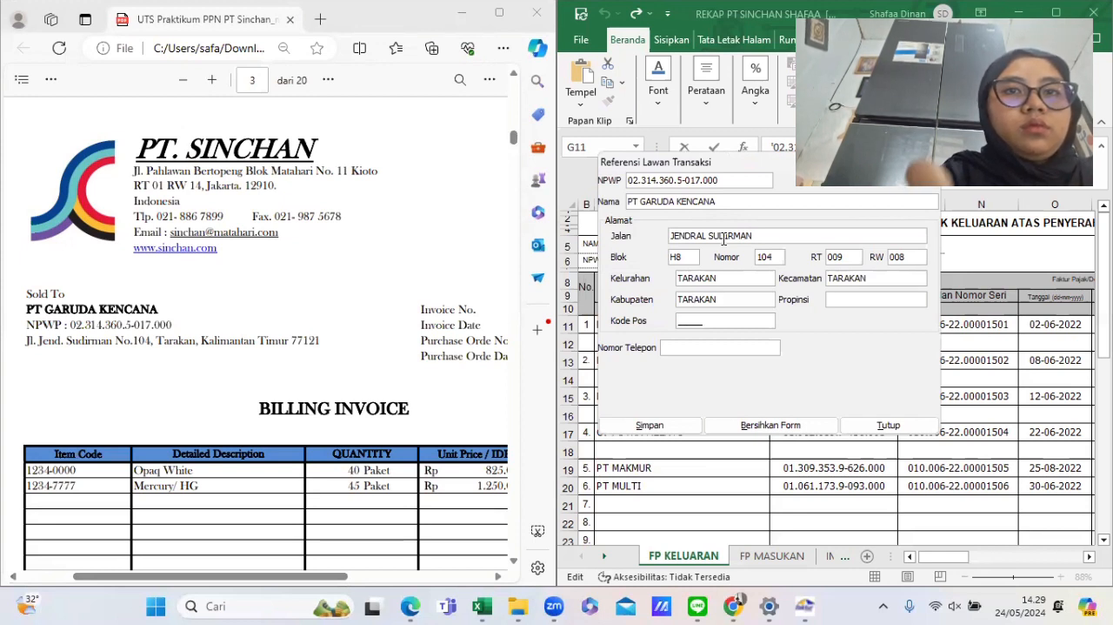
- Enter province KALIMANTAN TIMUR and postal code 77121, then save PT Garuda Kencana as a counterpart
{"action": "key", "text": "Tab"}
{"action": "type", "text": "KALI"}
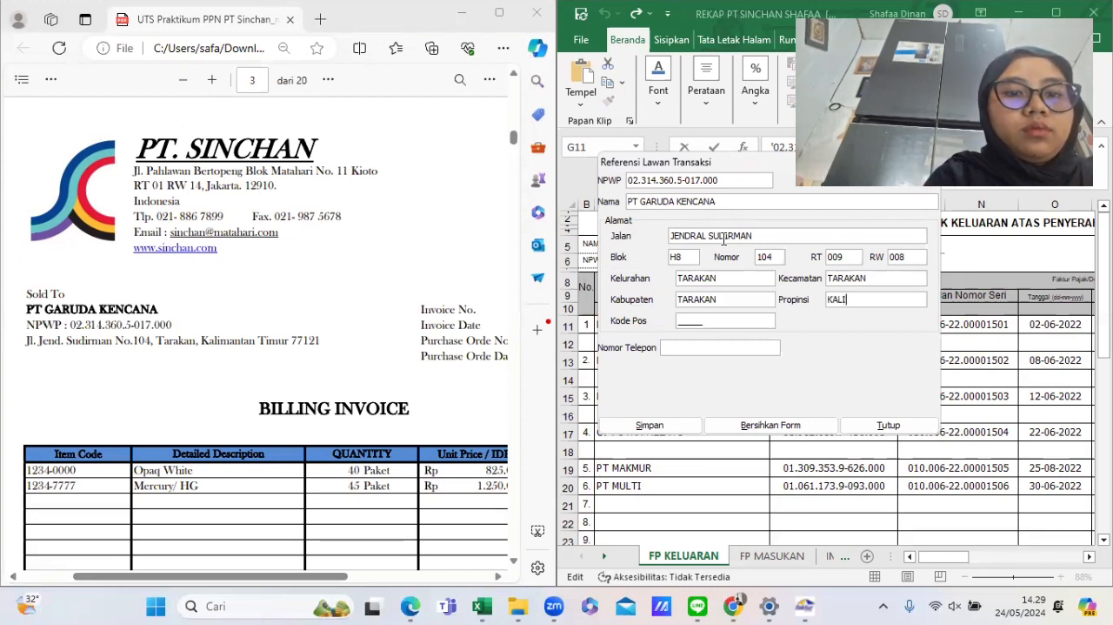
{"action": "type", "text": "MANTAN TIMUR"}
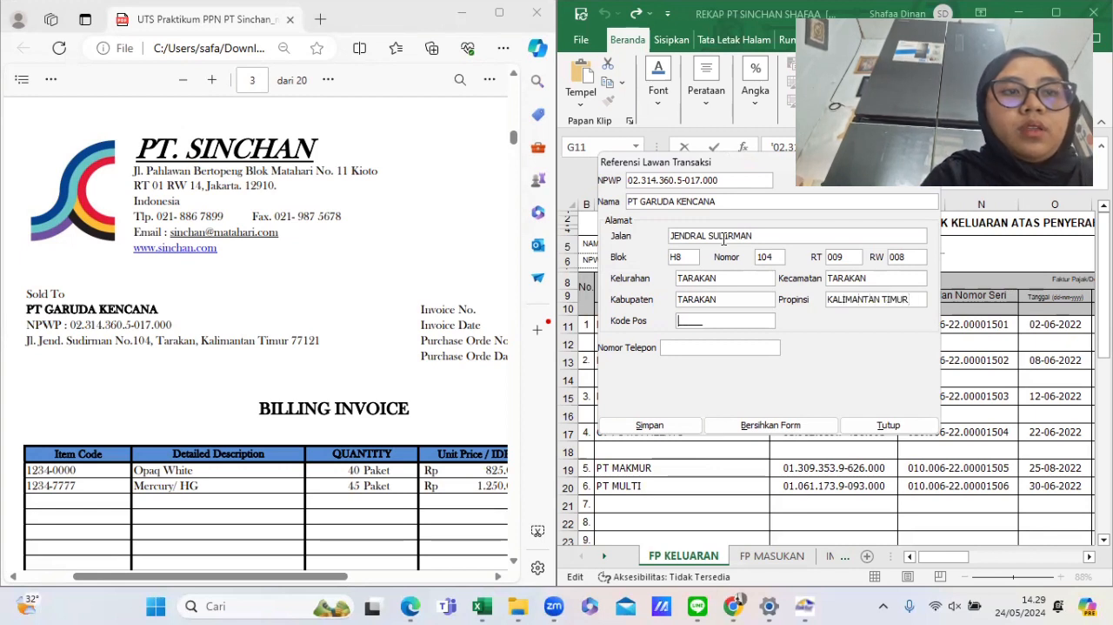
{"action": "type", "text": "77121"}
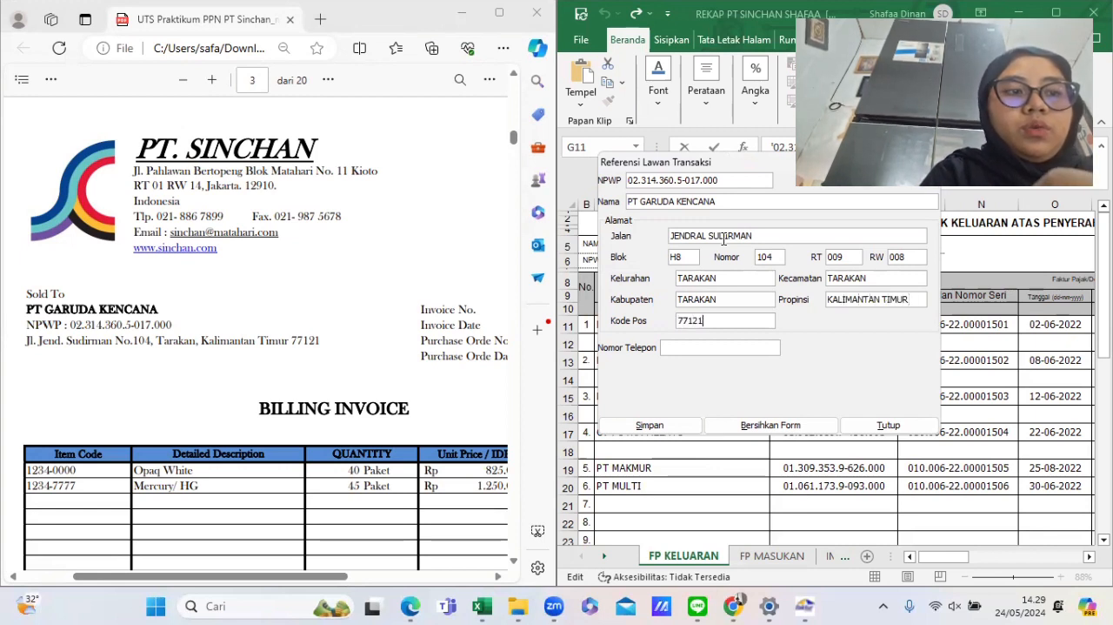
{"action": "left_click", "coordinate": [665, 427]}
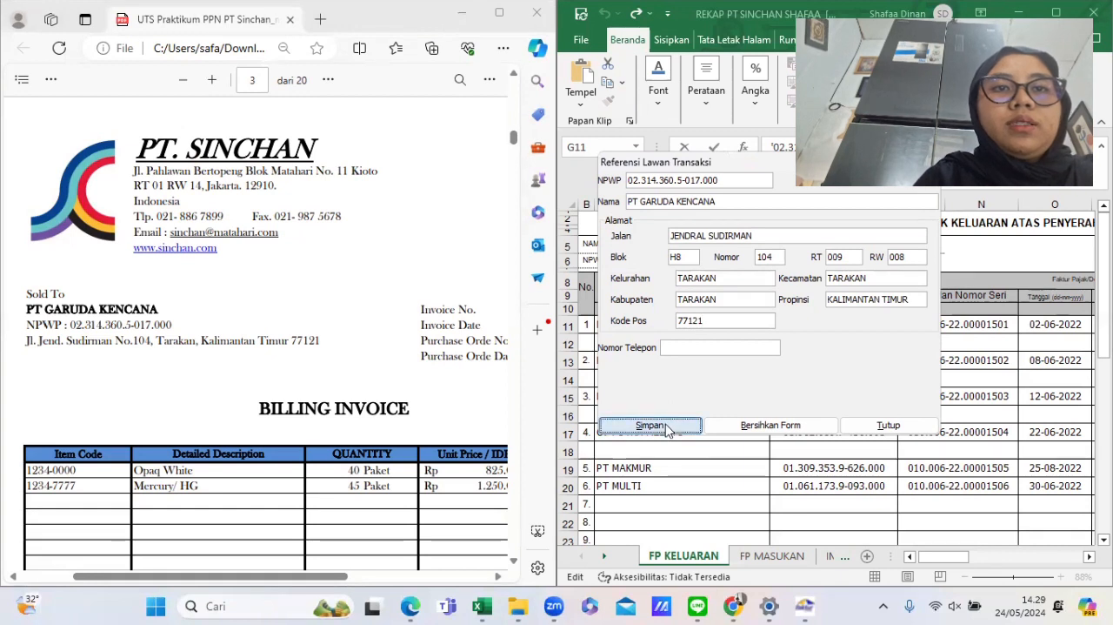
{"action": "left_click", "coordinate": [739, 316]}
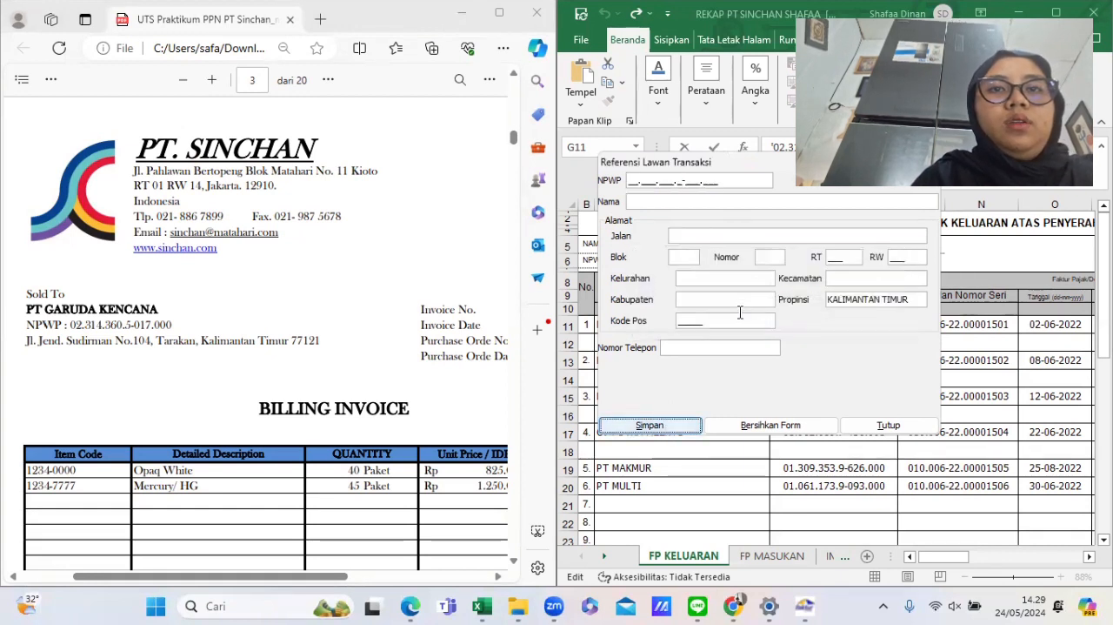
- Check PT Pertamina's NPWP in the Excel recap and dismiss the incomplete NPWP error
{"action": "left_click", "coordinate": [633, 180]}
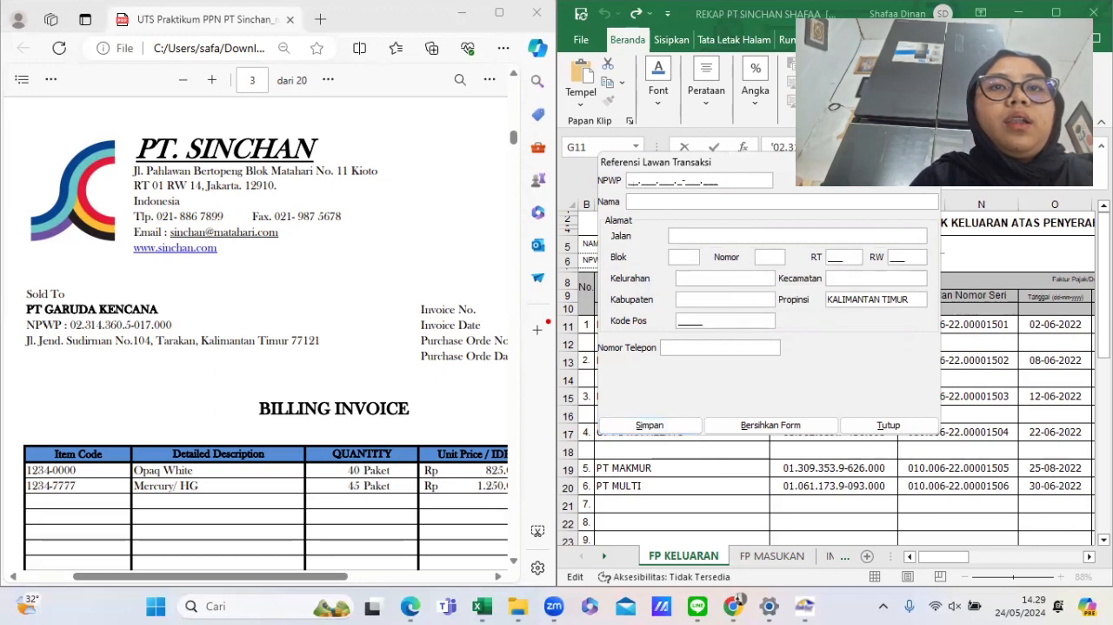
{"action": "left_click_drag", "start_coordinate": [835, 167], "coordinate": [645, 196]}
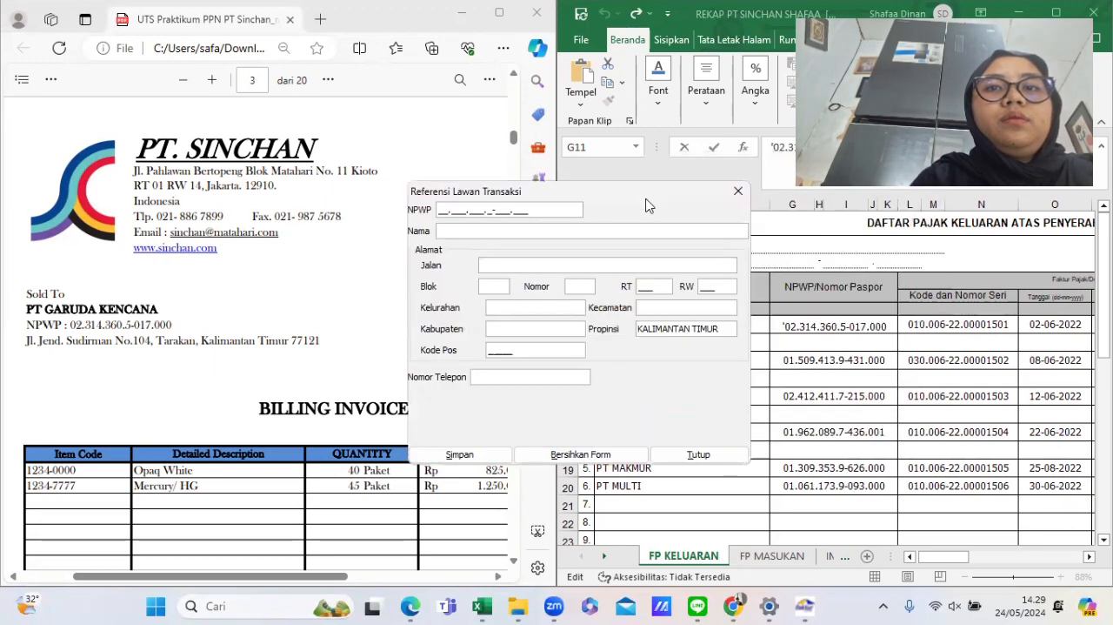
{"action": "left_click", "coordinate": [804, 362]}
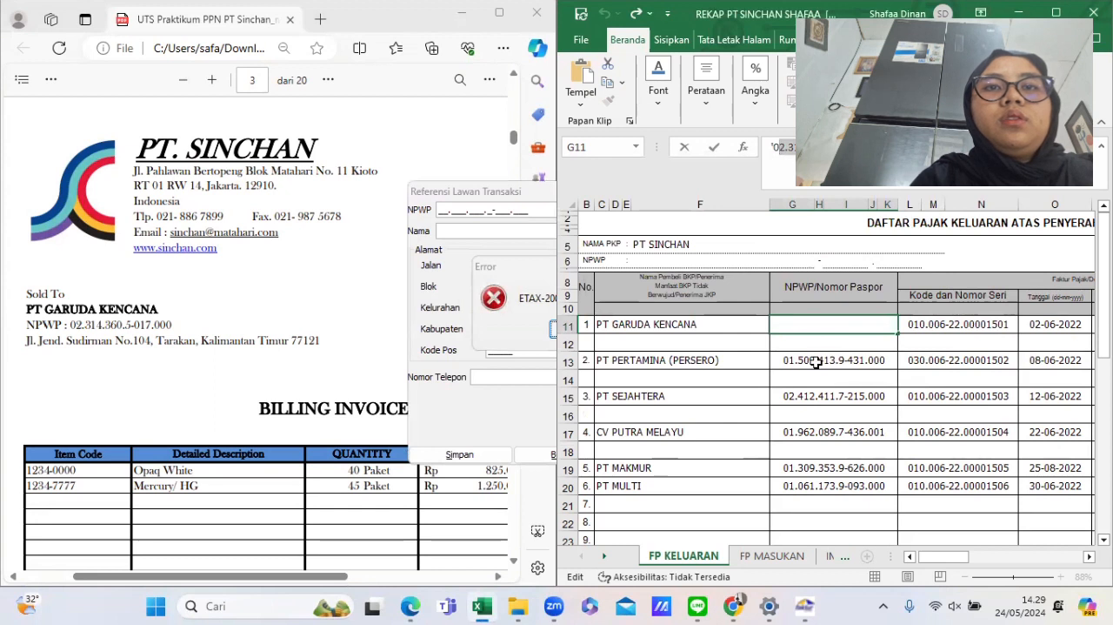
{"action": "left_click", "coordinate": [816, 362]}
{"action": "left_click_drag", "start_coordinate": [889, 158], "coordinate": [724, 169]}
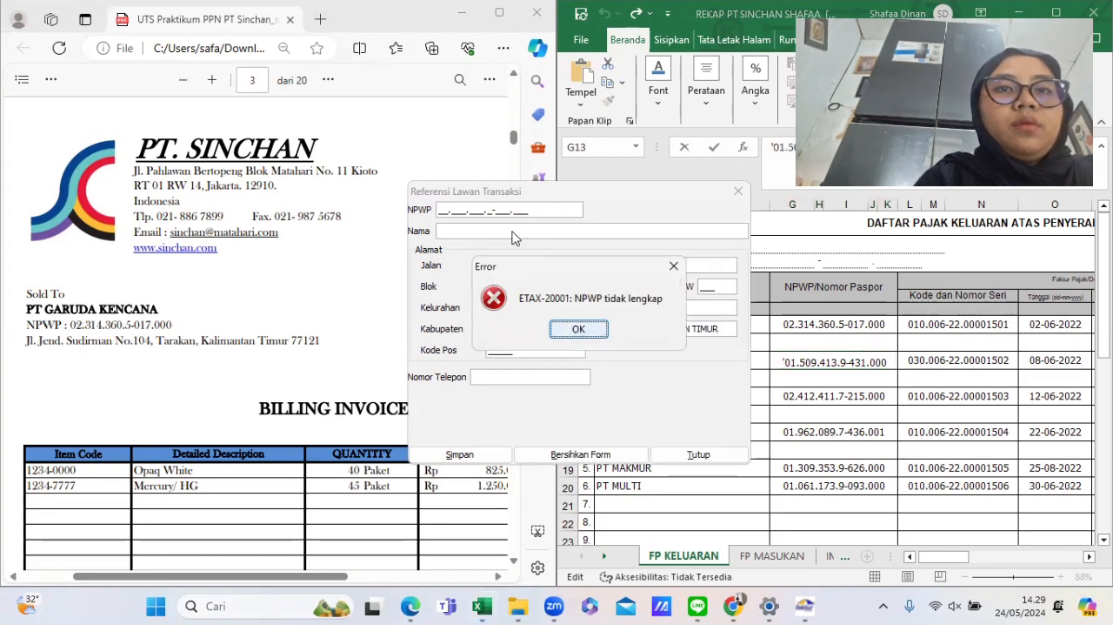
{"action": "left_click", "coordinate": [578, 328]}
- Enter PT Pertamina's NPWP from the recap and, from its invoice, the name PT PERTAMINA PERSERO for the new counterpart
{"action": "left_click_drag", "start_coordinate": [545, 212], "coordinate": [432, 229]}
{"action": "key", "text": "BackSpace"}
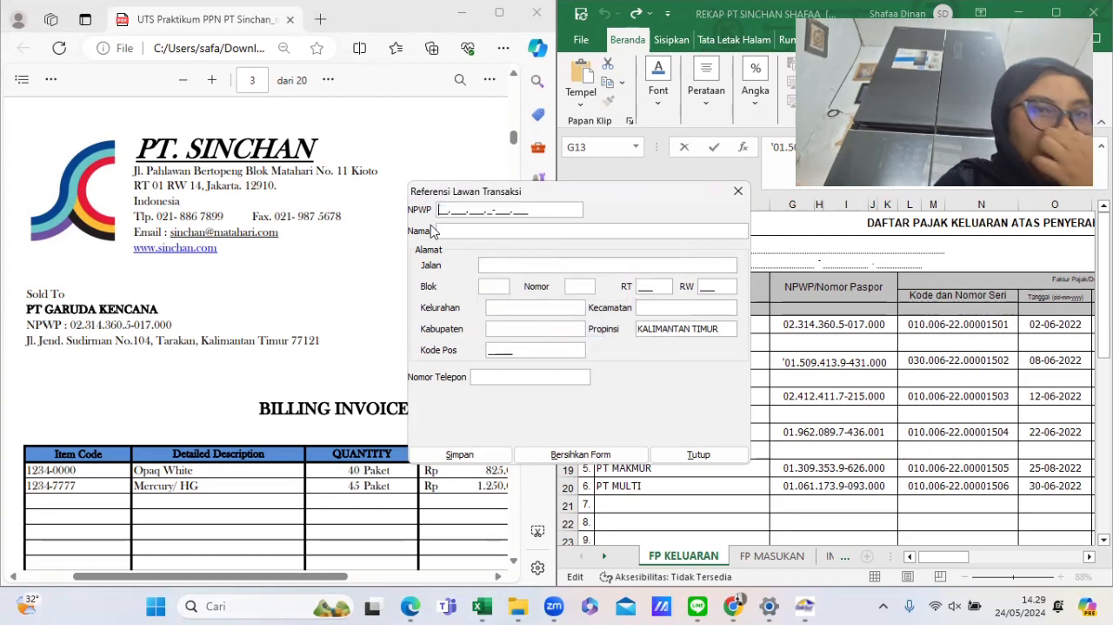
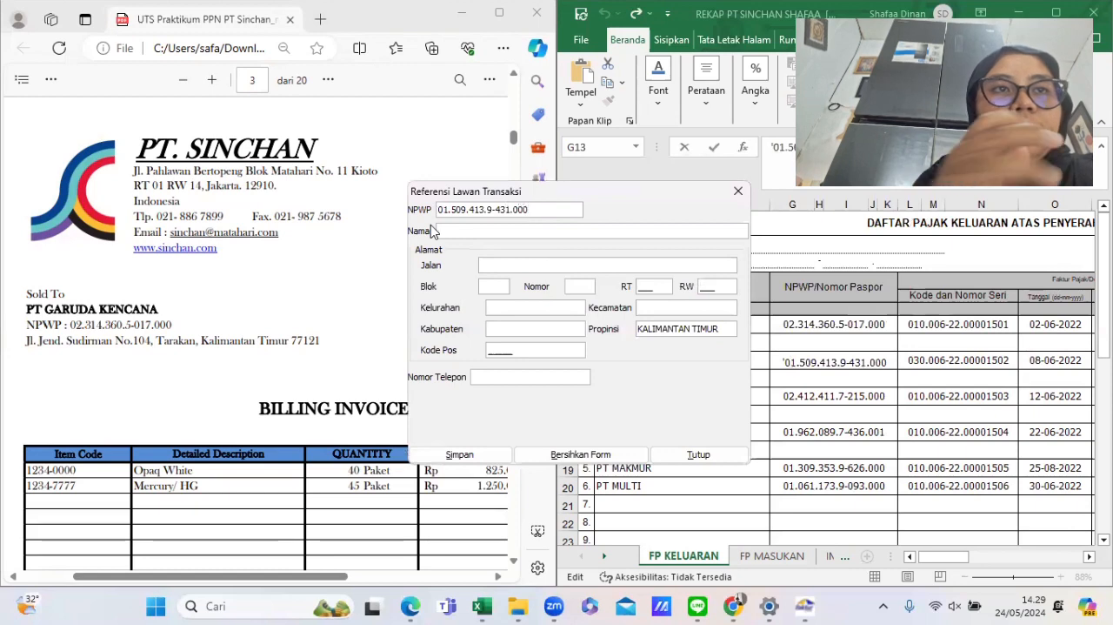
{"action": "scroll", "coordinate": [106, 388], "scroll_direction": "down", "scroll_amount": 10}
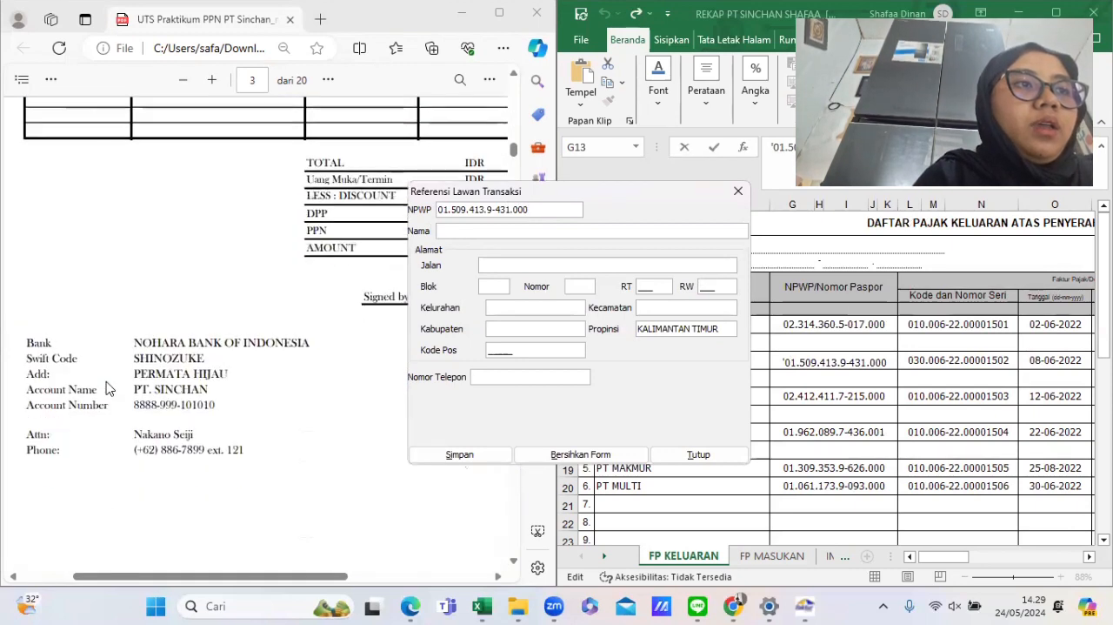
{"action": "scroll", "coordinate": [106, 388], "scroll_direction": "down", "scroll_amount": 5}
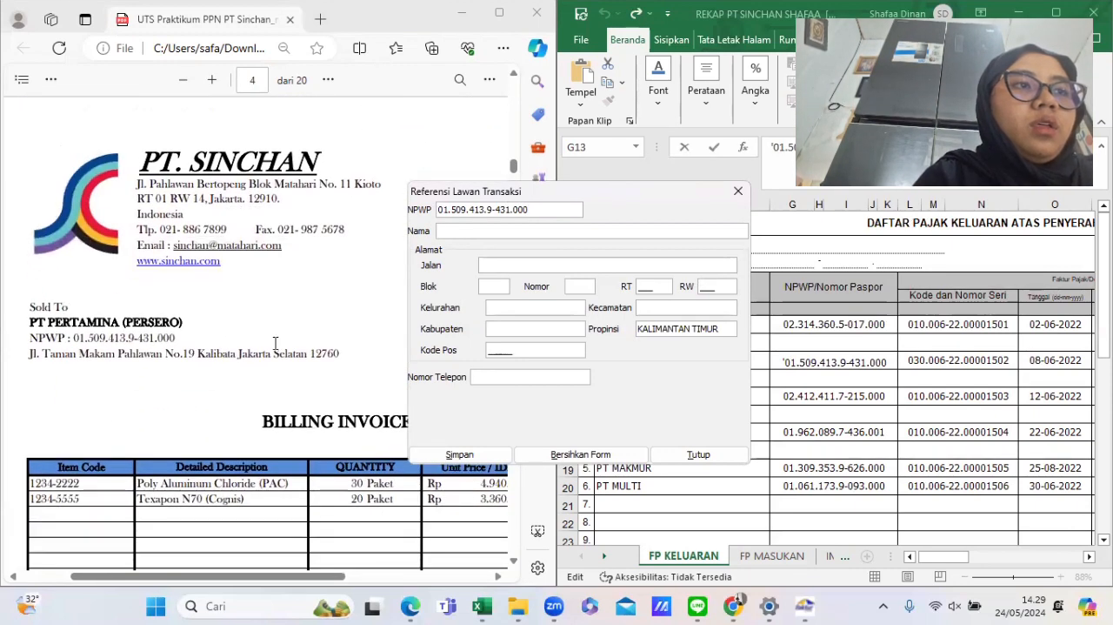
{"action": "type", "text": "PT PERT"}
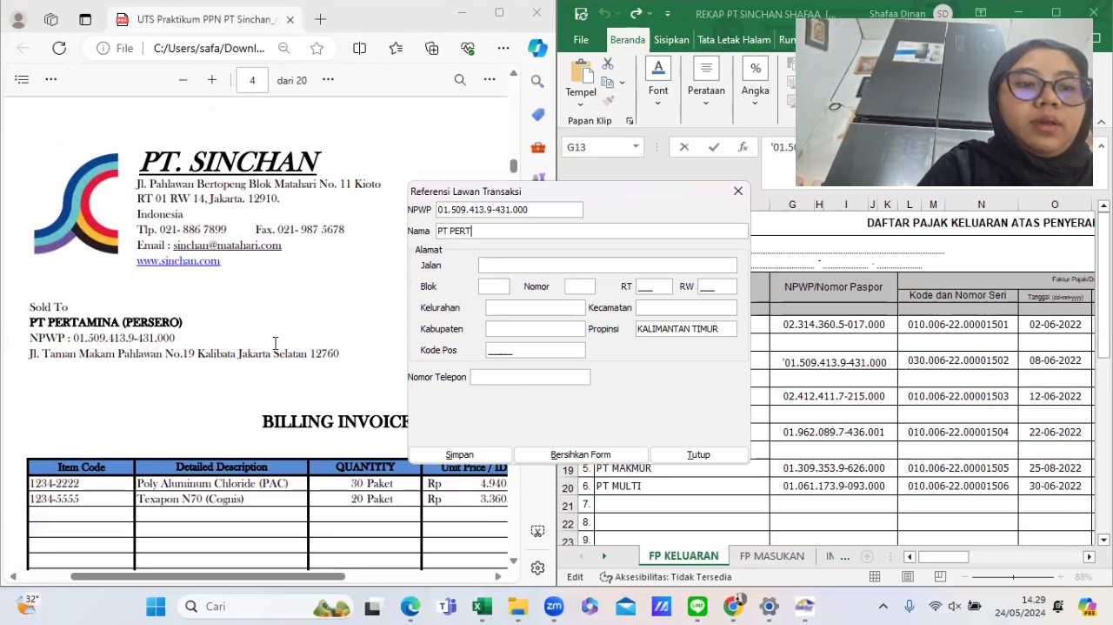
{"action": "type", "text": "AMINA PERSERO"}
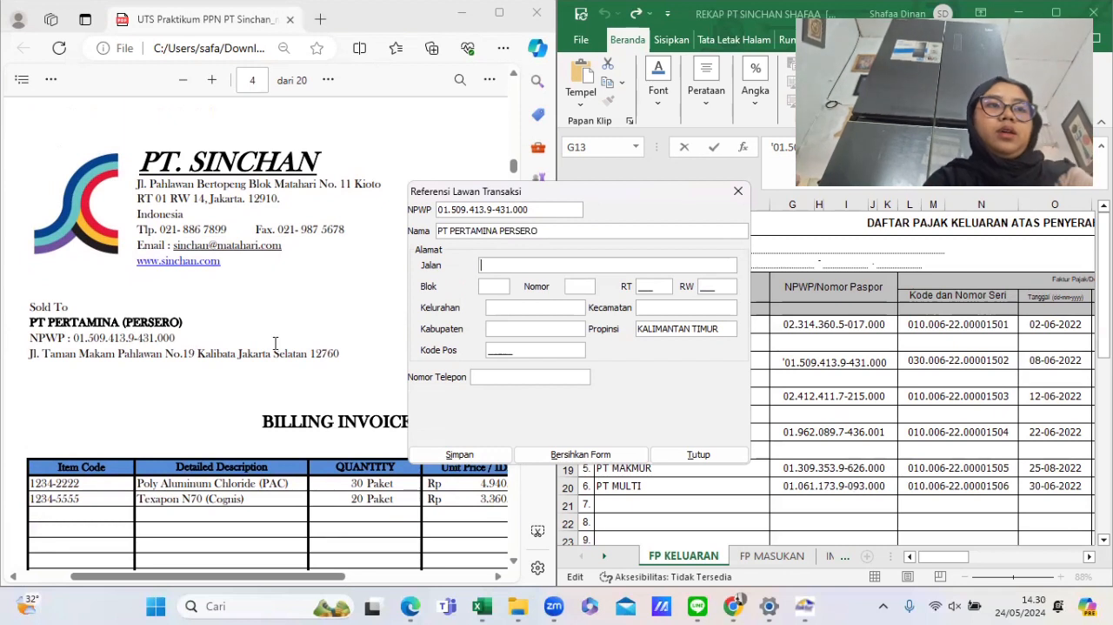
{"action": "type", "text": "TAMAN MAKA"}
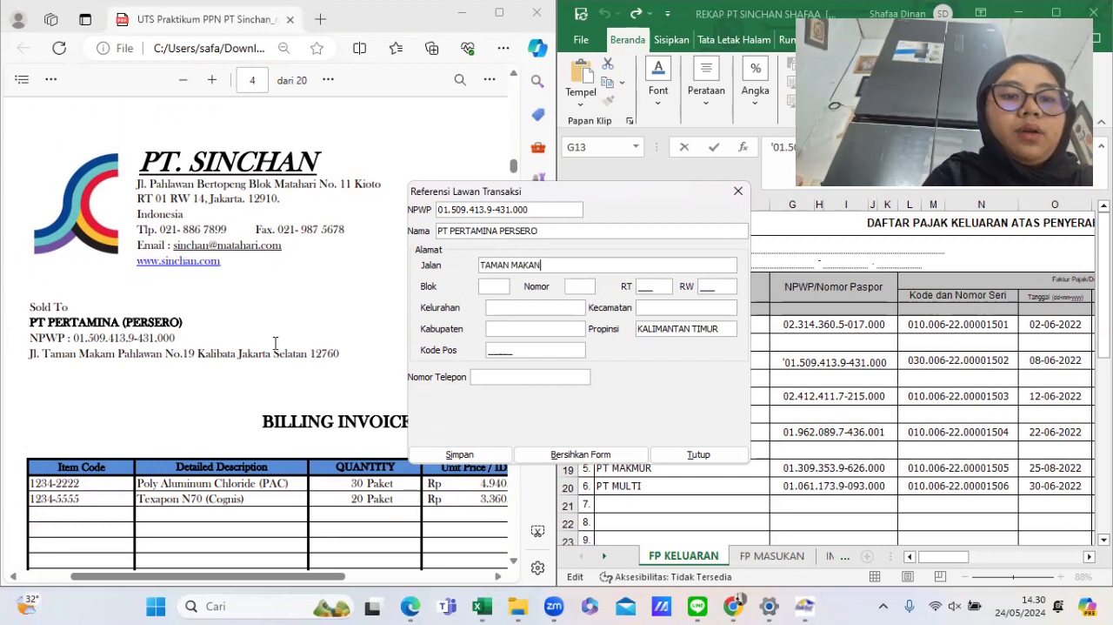
{"action": "type", "text": "M PAHL"}
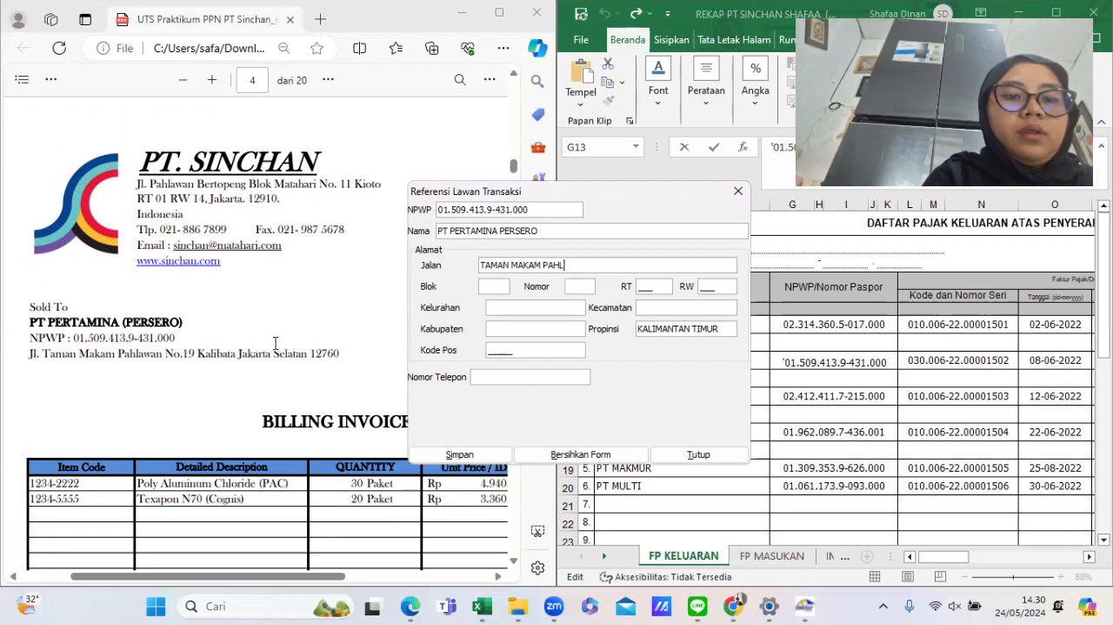
{"action": "type", "text": "AWAN"}
- Enter PT Pertamina's street TAMAN MAKAM PAHLAWAN, block V8 and number 19
{"action": "key", "text": "Tab"}
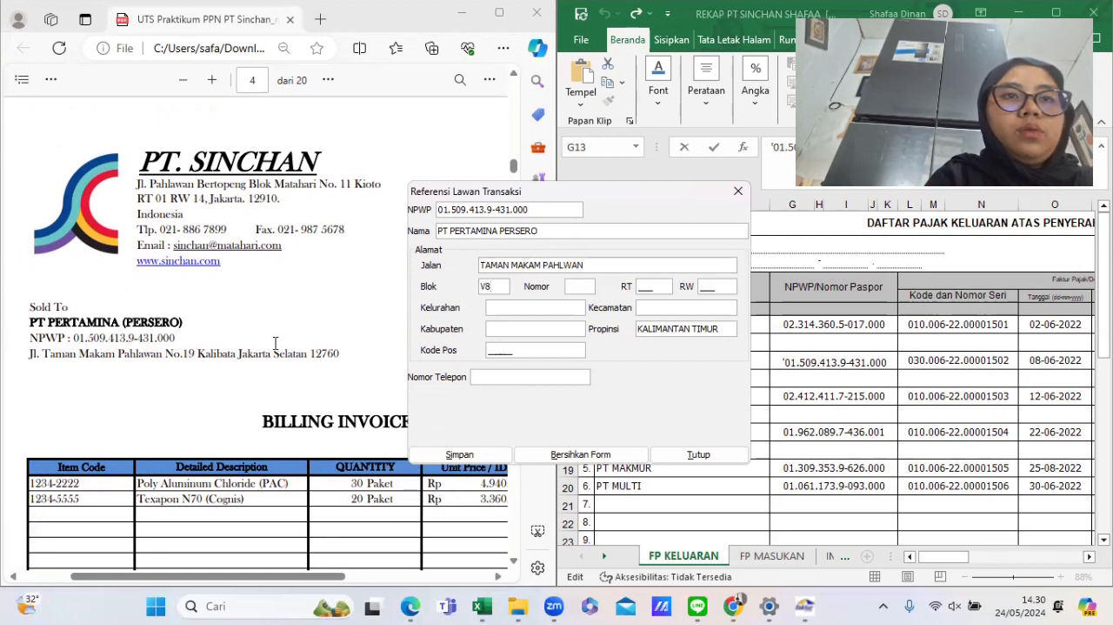
{"action": "type", "text": "19"}
{"action": "key", "text": "Tab"}
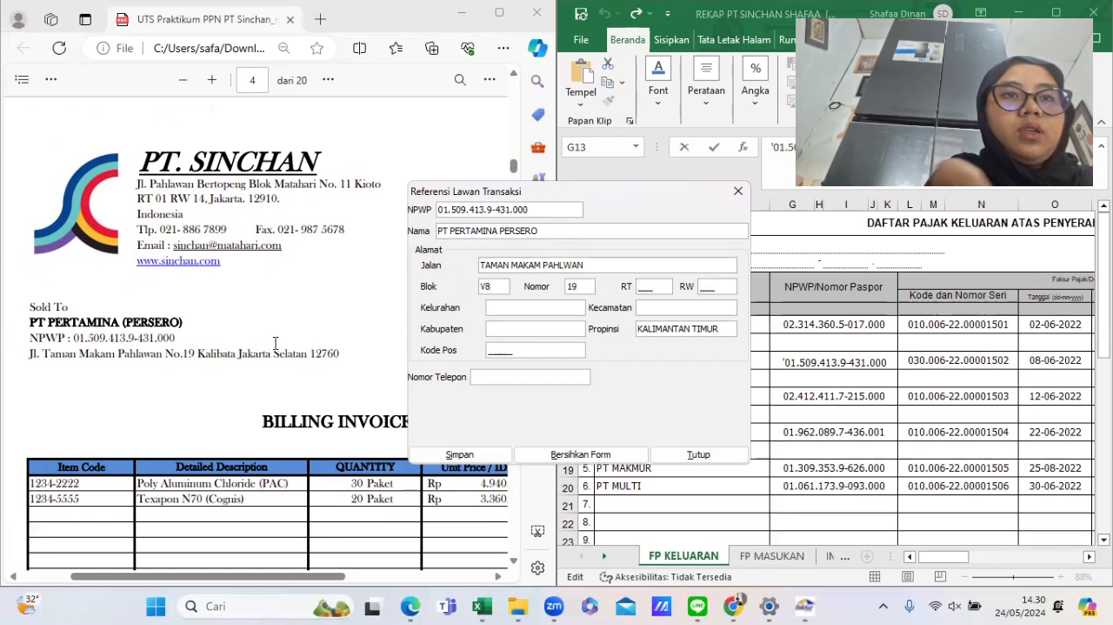
- Enter RT 008 and RW 002, then KALIBATA as kelurahan, kecamatan and kabupaten for PT Pertamina
{"action": "type", "text": "008"}
{"action": "key", "text": "Tab"}
{"action": "type", "text": "09"}
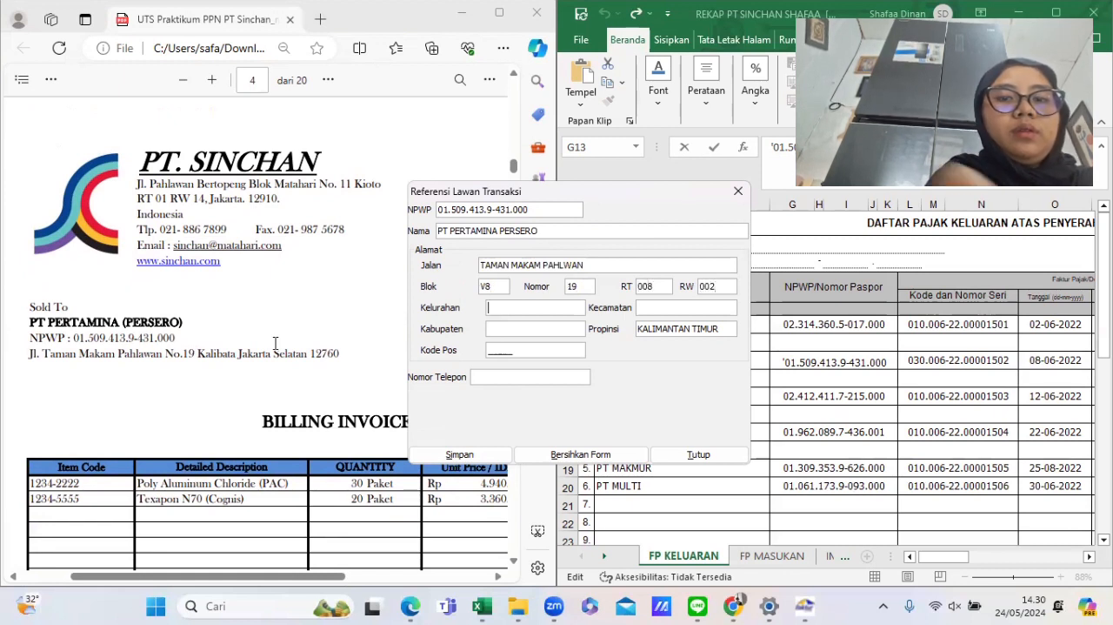
{"action": "type", "text": "KALIBATA"}
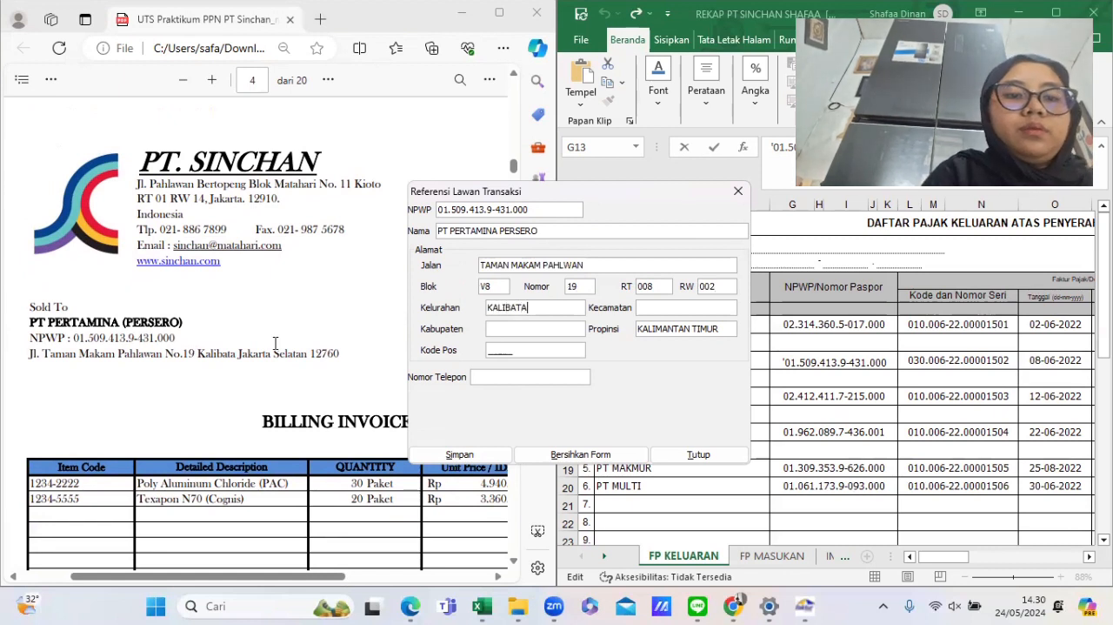
{"action": "key", "text": "Tab"}
{"action": "type", "text": "KALIBATA"}
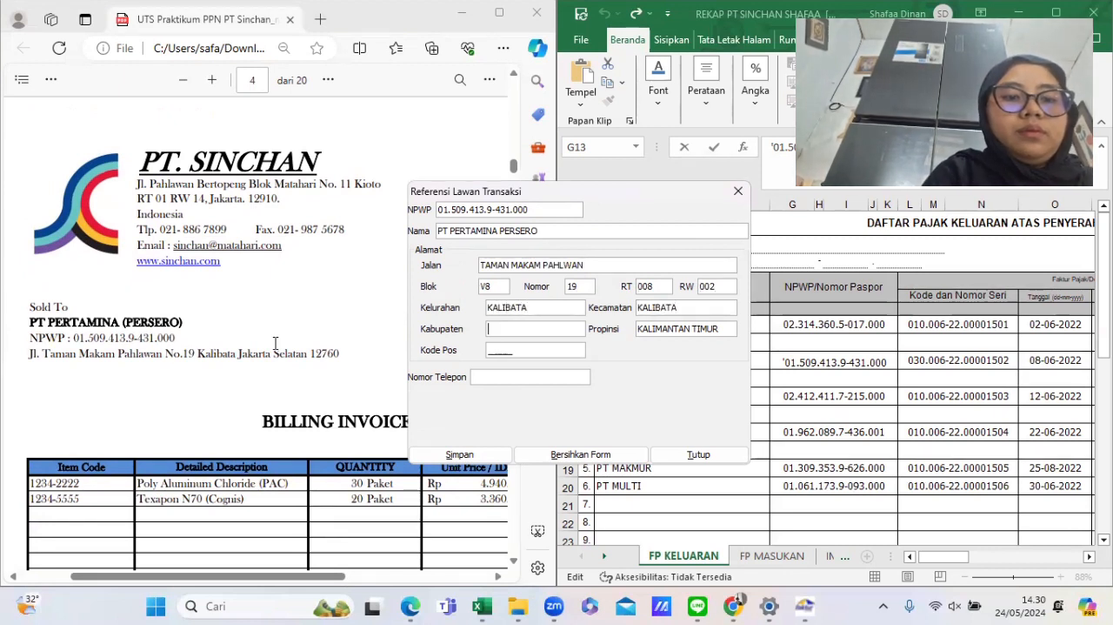
{"action": "key", "text": "Tab"}
{"action": "type", "text": "KALIBATA"}
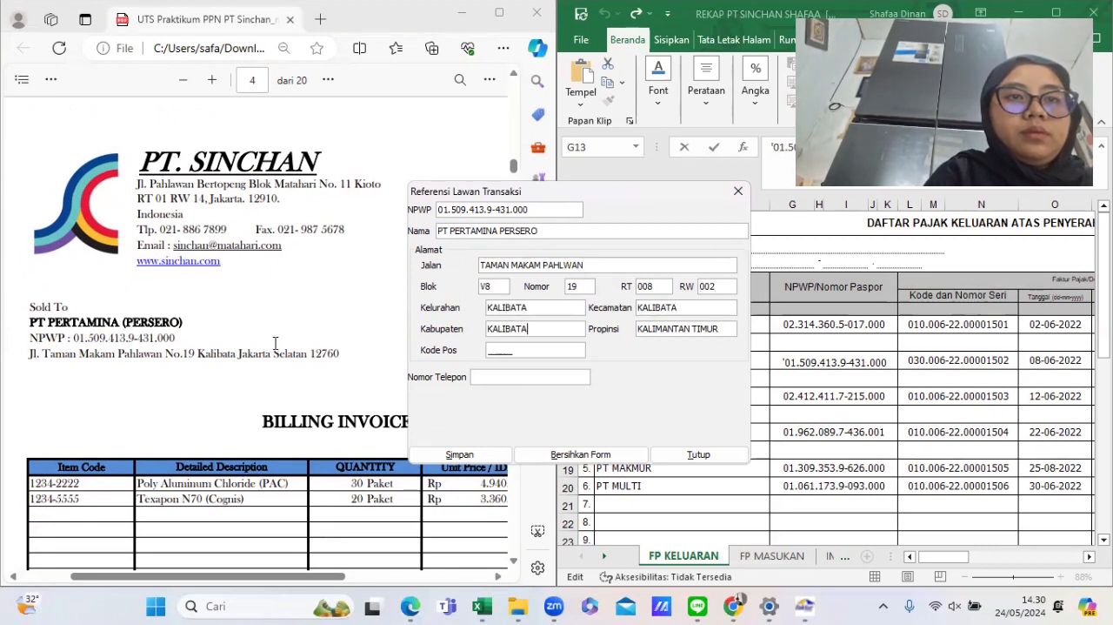
- Replace PT Pertamina's province with DKI JAKATRTA
{"action": "key", "text": "BackSpace"}
{"action": "key", "text": "BackSpace"}
{"action": "key", "text": "BackSpace"}
{"action": "key", "text": "BackSpace"}
{"action": "key", "text": "BackSpace"}
{"action": "key", "text": "BackSpace"}
{"action": "key", "text": "BackSpace"}
{"action": "key", "text": "BackSpace"}
{"action": "key", "text": "BackSpace"}
{"action": "key", "text": "BackSpace"}
{"action": "key", "text": "BackSpace"}
{"action": "key", "text": "BackSpace"}
{"action": "key", "text": "BackSpace"}
{"action": "key", "text": "BackSpace"}
{"action": "key", "text": "BackSpace"}
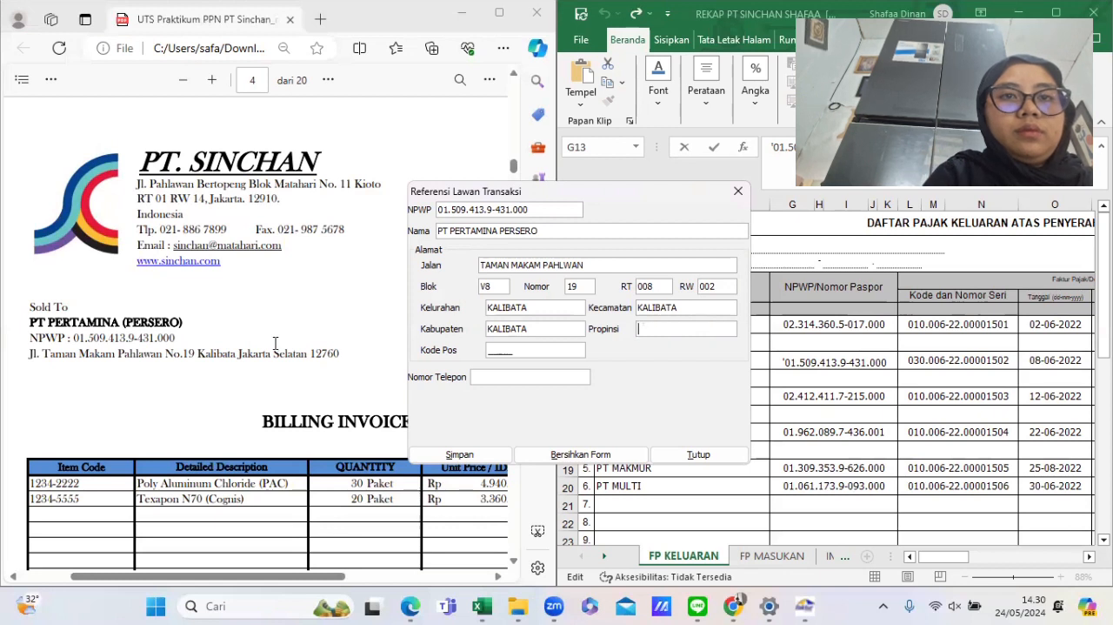
{"action": "type", "text": "DKI JAKAT"}
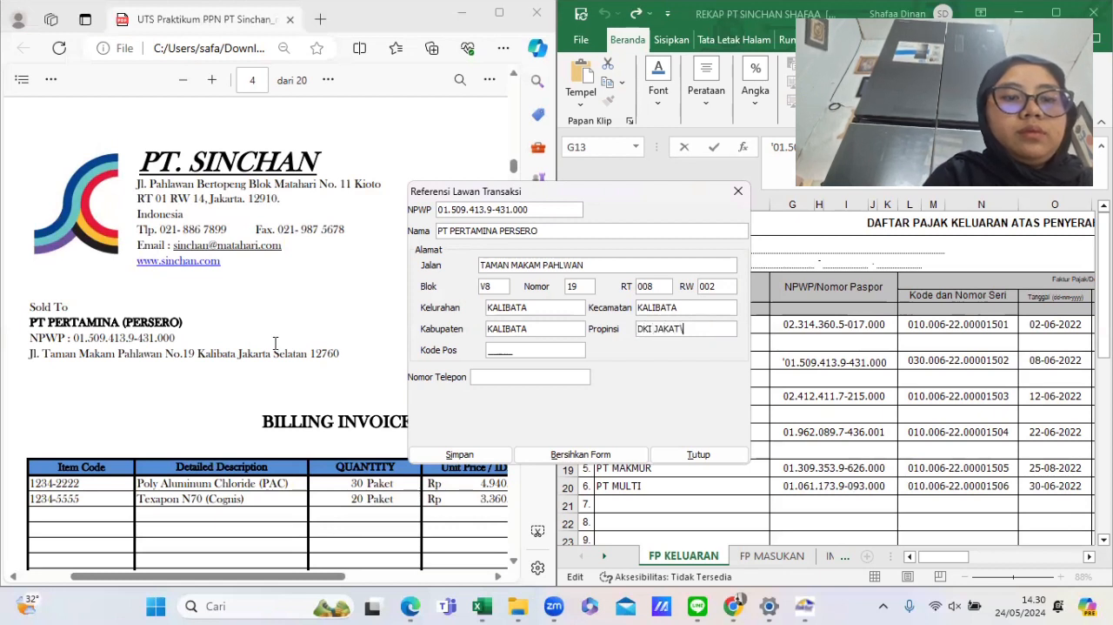
{"action": "type", "text": "RTA"}
{"action": "key", "text": "Tab"}
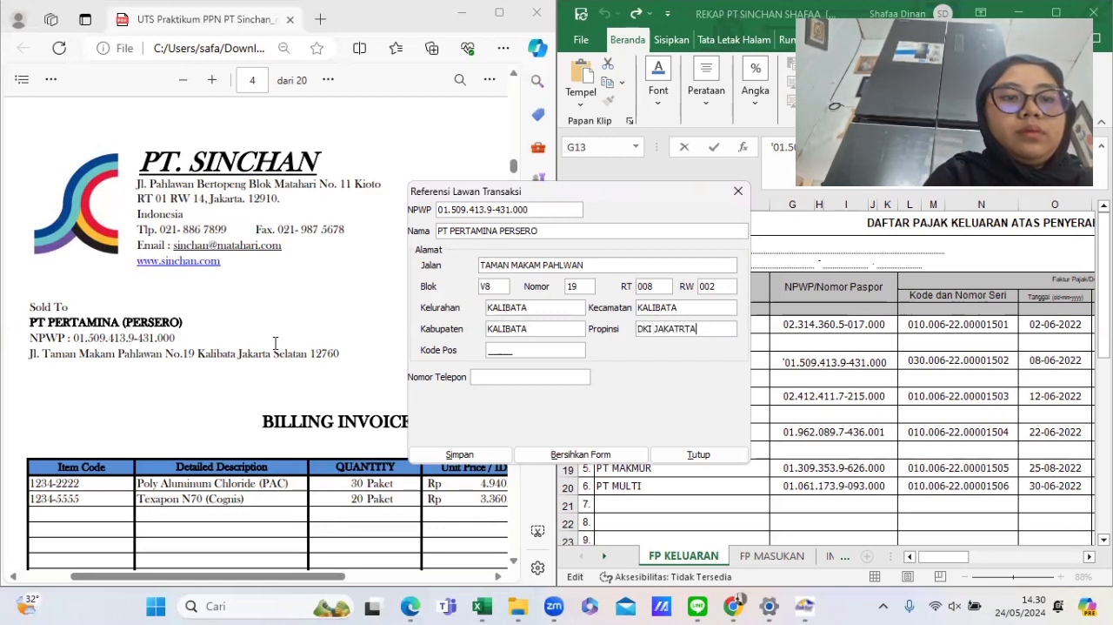
- Enter postal code 12760, save PT Pertamina as a counterpart and choose to create another new counterpart
{"action": "type", "text": "12"}
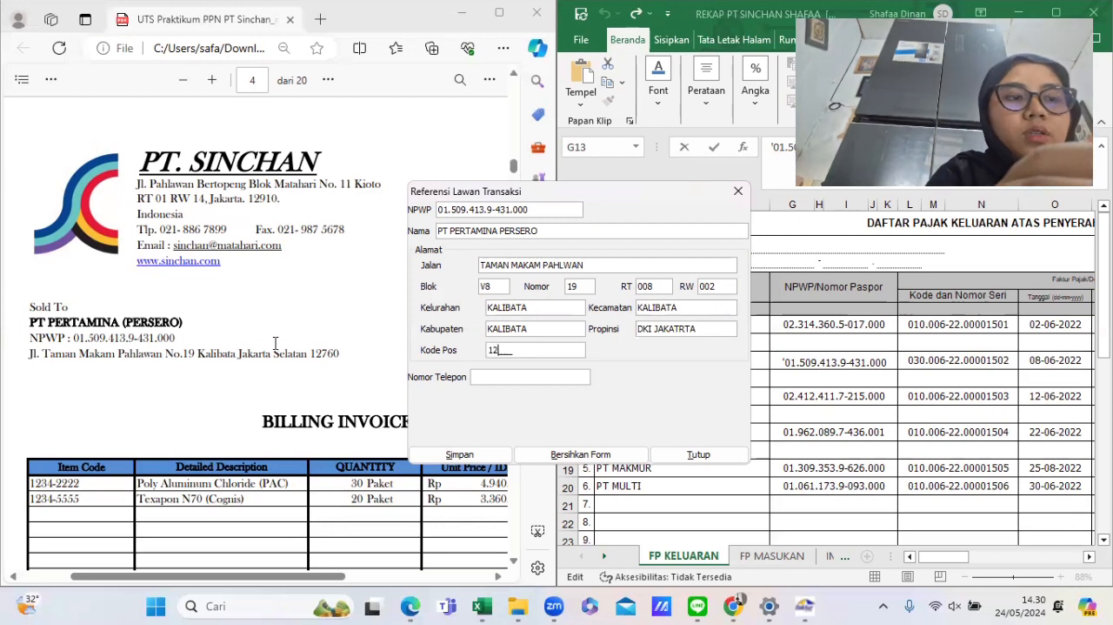
{"action": "type", "text": "750"}
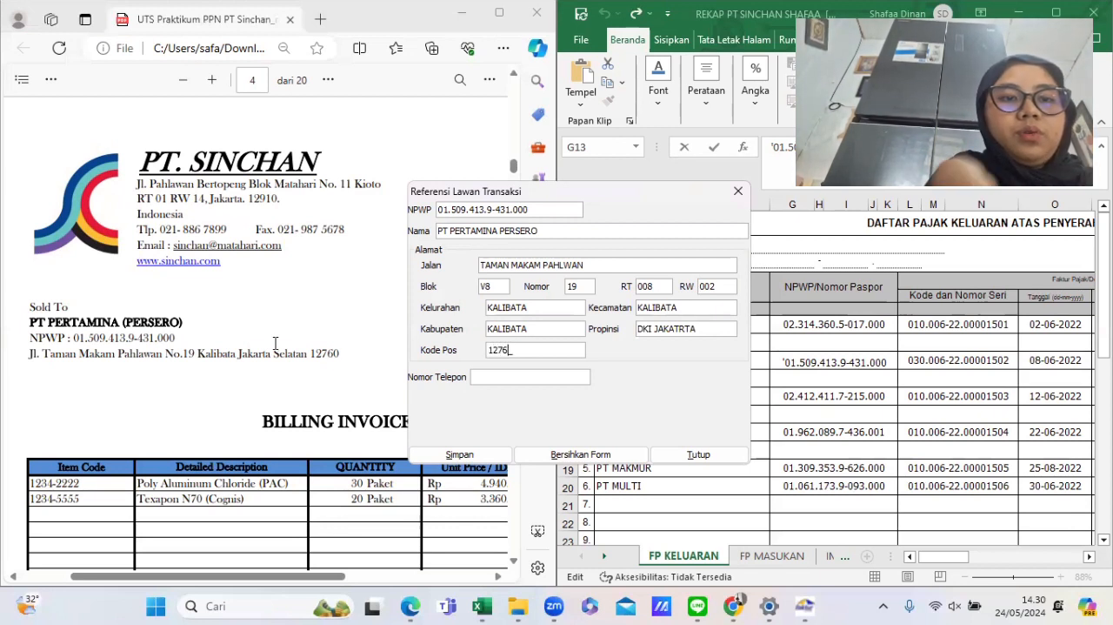
{"action": "key", "text": "Tab"}
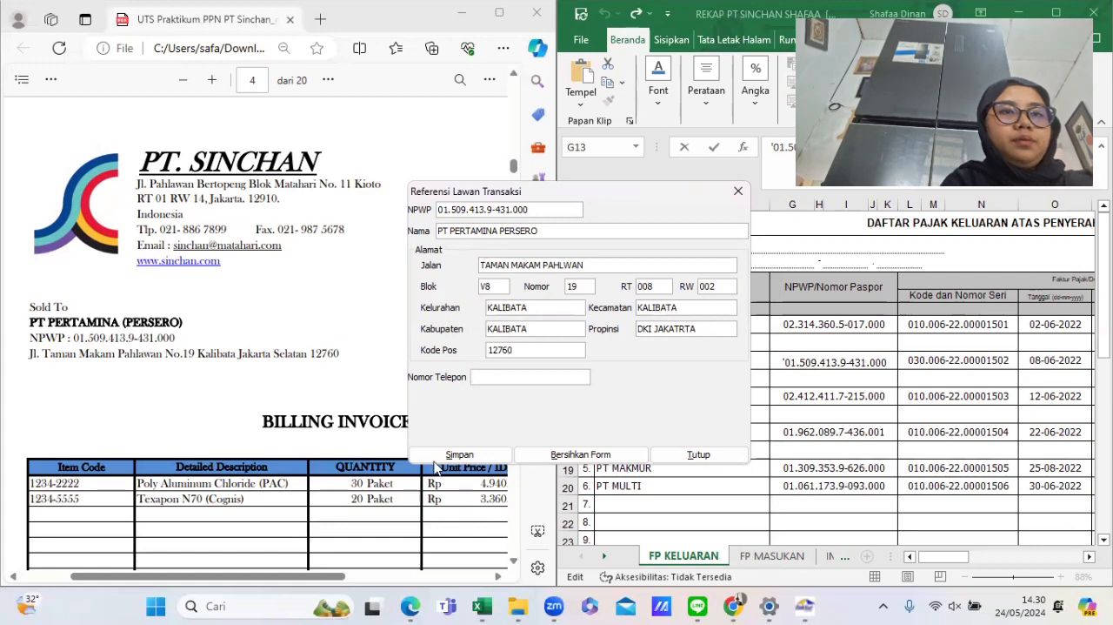
{"action": "left_click", "coordinate": [470, 454]}
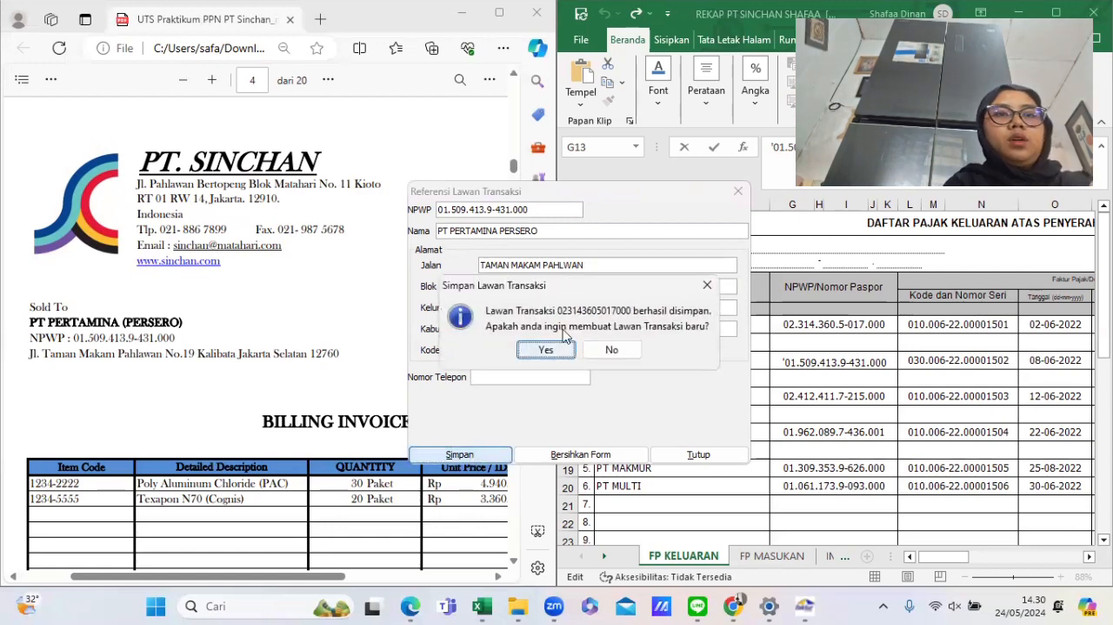
{"action": "left_click", "coordinate": [547, 349]}
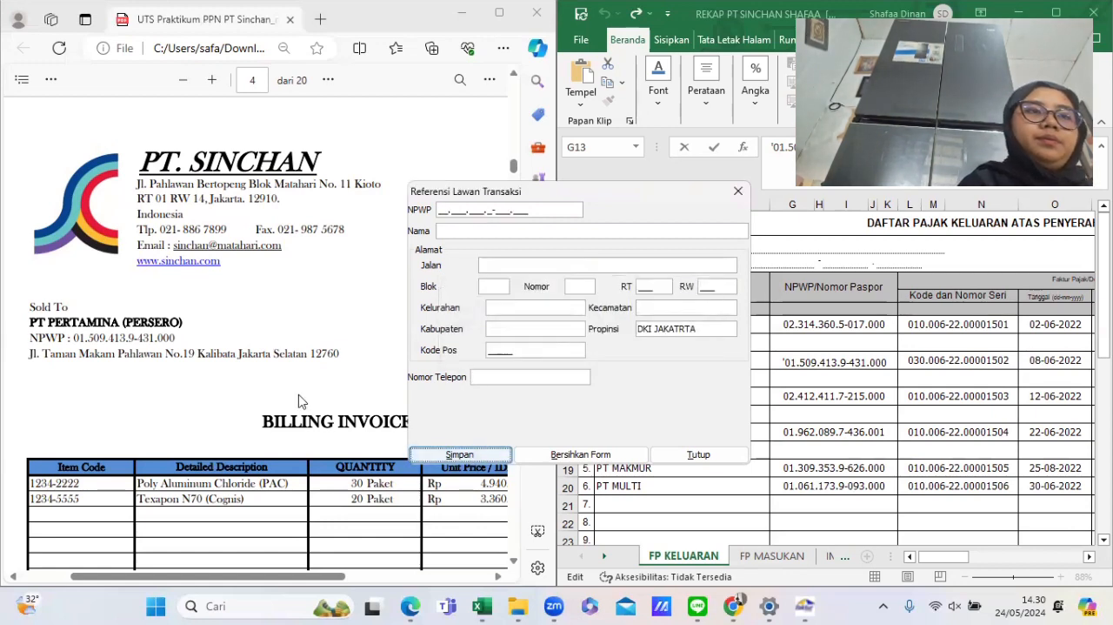
- Open PT Sejahtera's invoice in the practicum PDF and enter its NPWP for the new counterpart
{"action": "scroll", "coordinate": [299, 401], "scroll_direction": "down", "scroll_amount": 5}
{"action": "scroll", "coordinate": [298, 401], "scroll_direction": "down", "scroll_amount": 5}
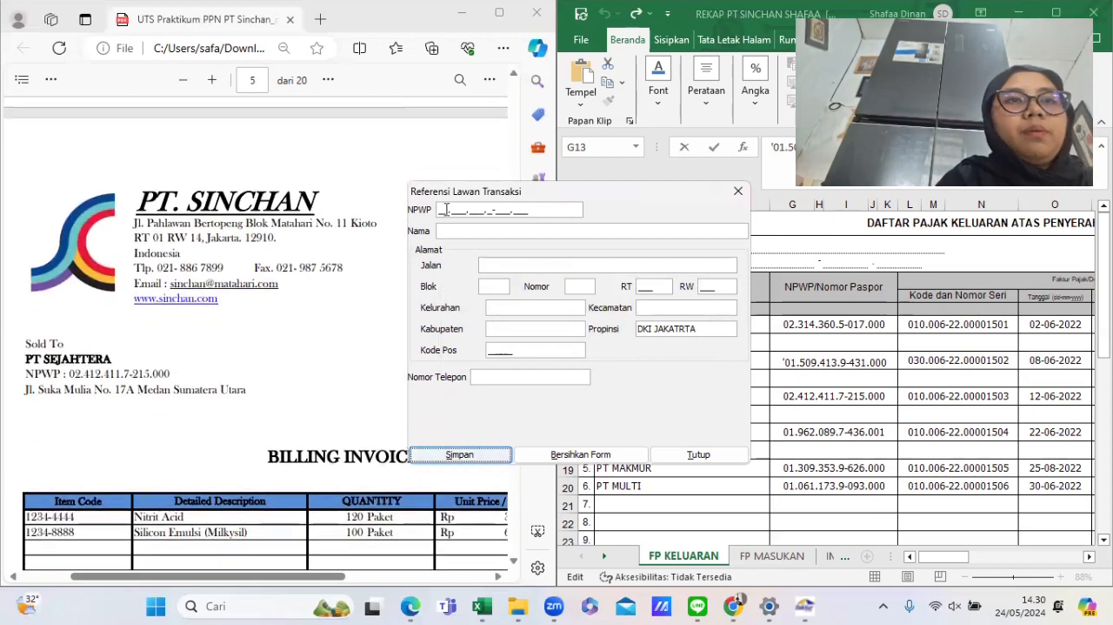
{"action": "left_click", "coordinate": [442, 210]}
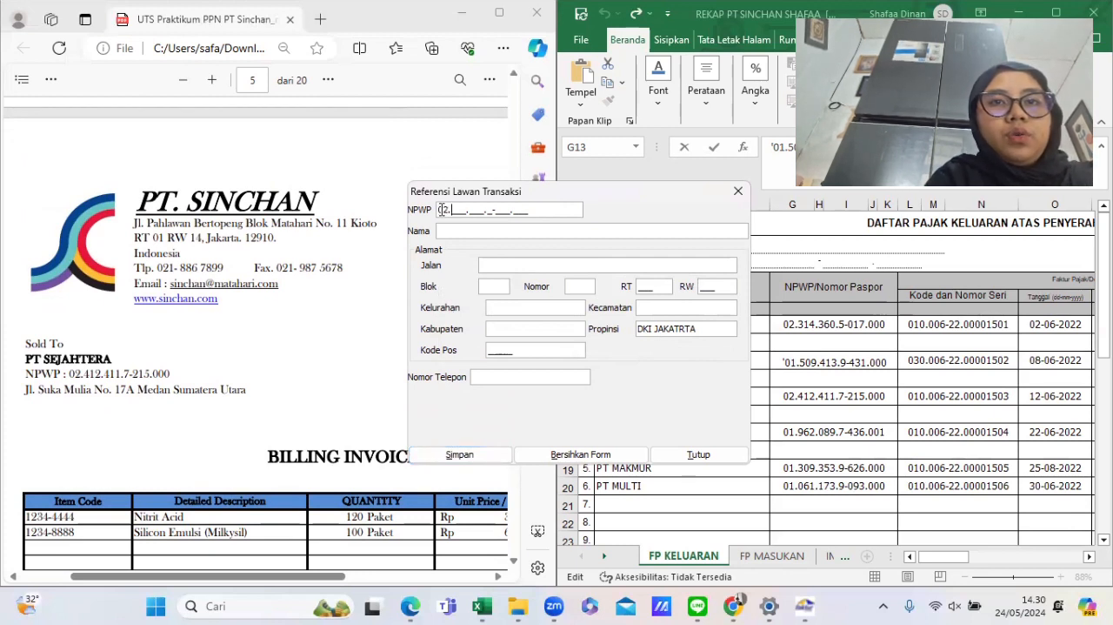
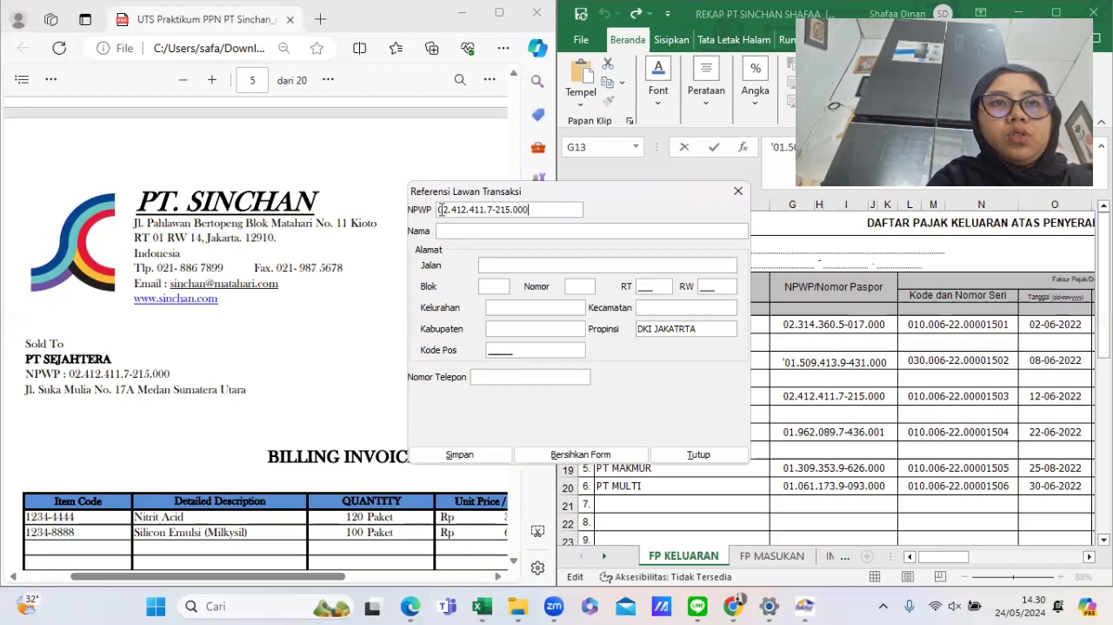
{"action": "type", "text": "P"}
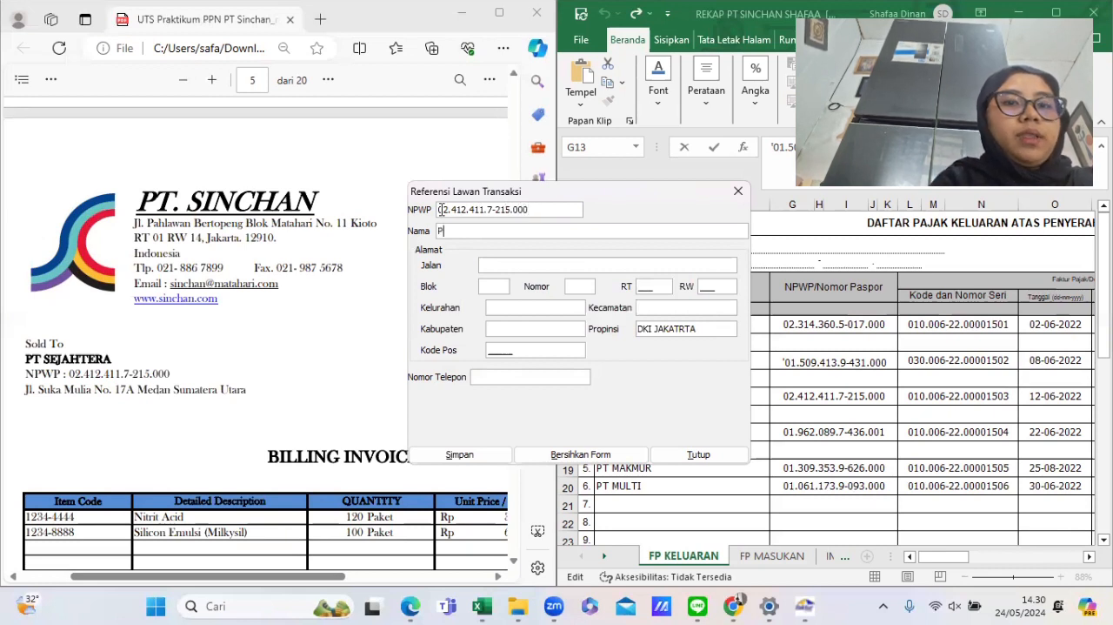
{"action": "type", "text": "T SEJAHTERA"}
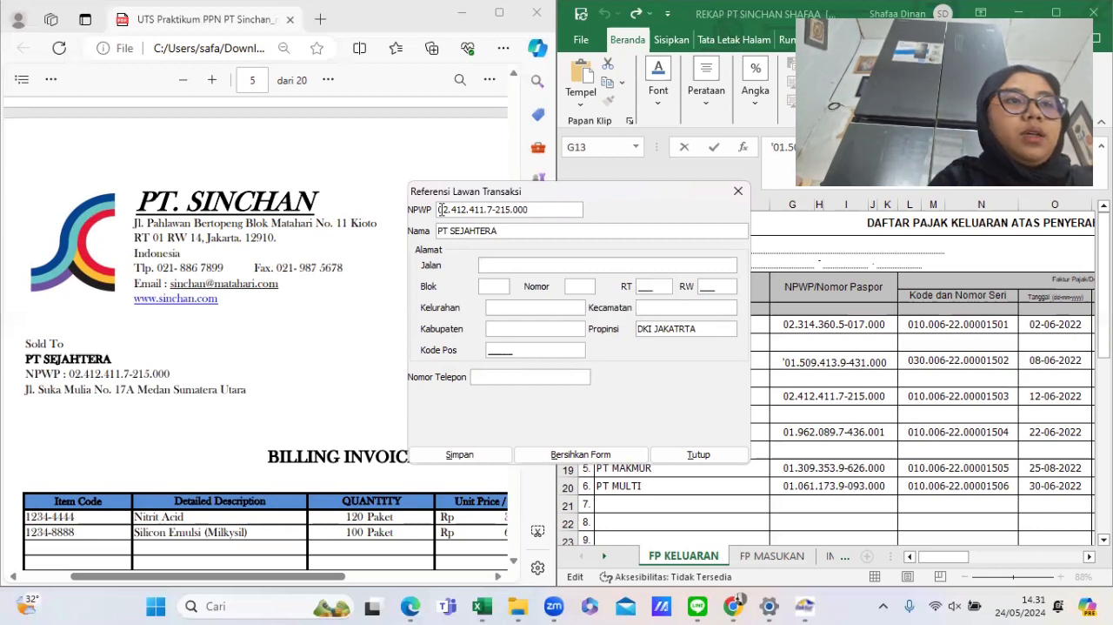
{"action": "type", "text": "SUKA MULIA"}
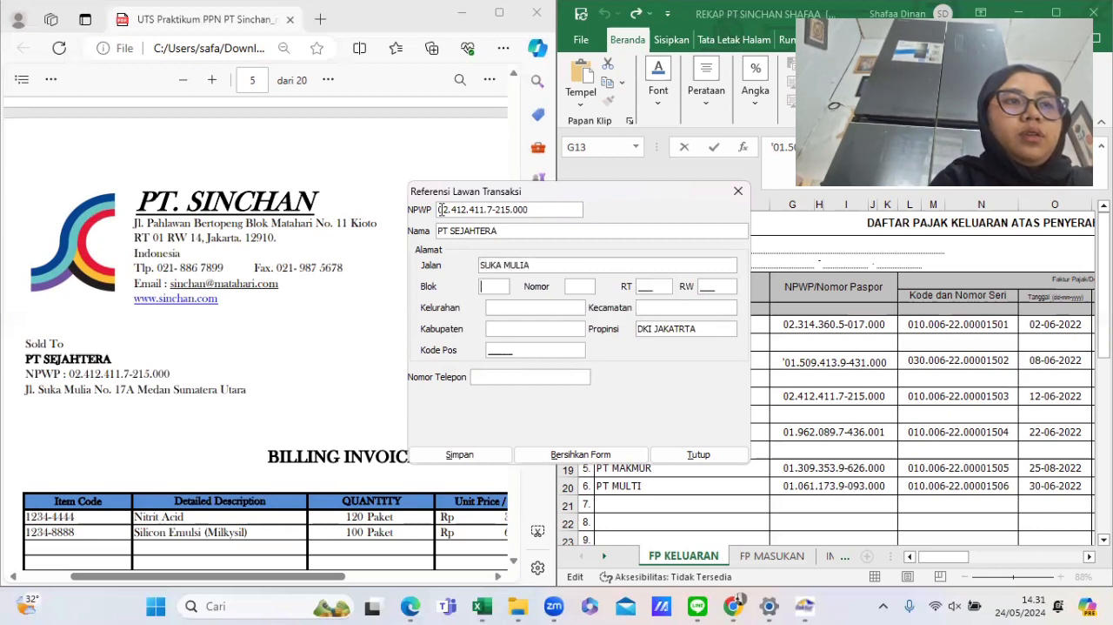
- Enter block B7, number 17A, RT 008 and RW 009 for PT Sejahtera
{"action": "type", "text": "B7"}
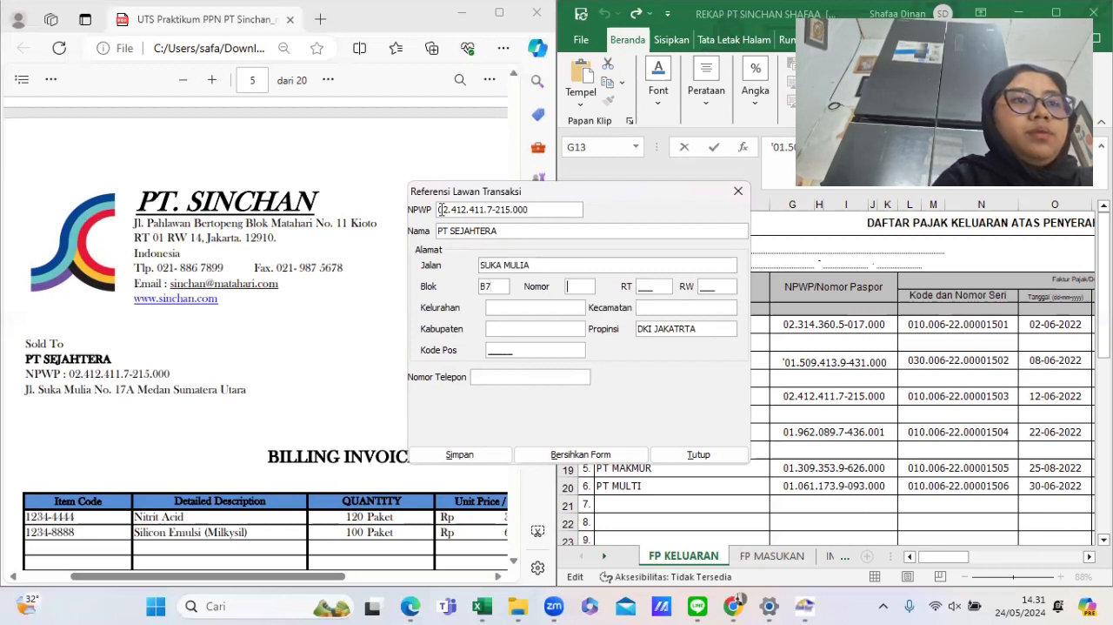
{"action": "type", "text": "17A0"}
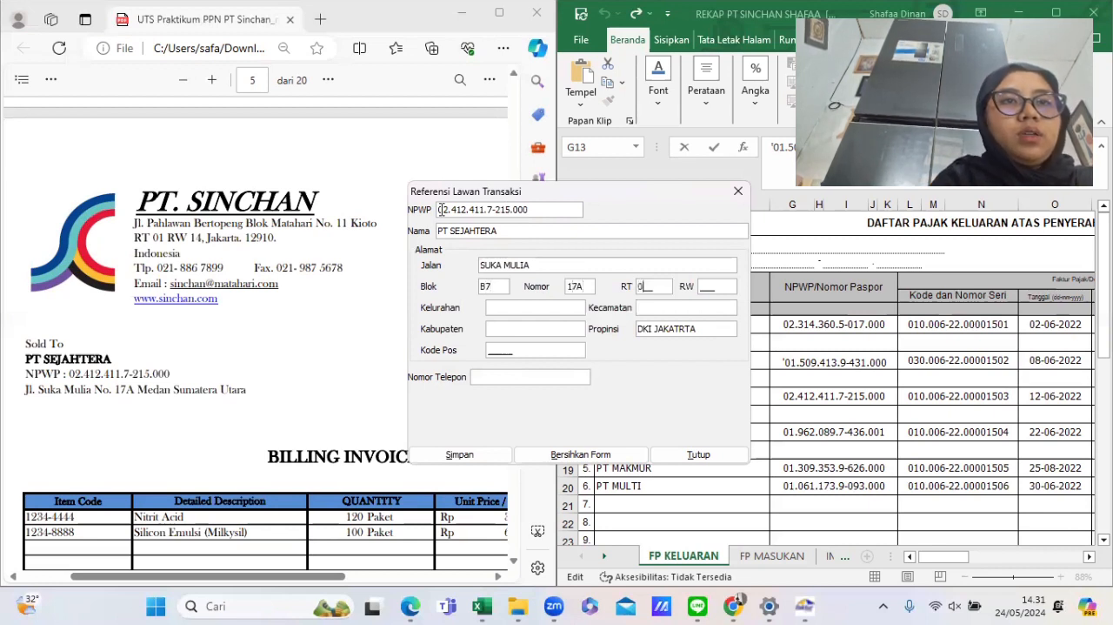
{"action": "type", "text": "08009"}
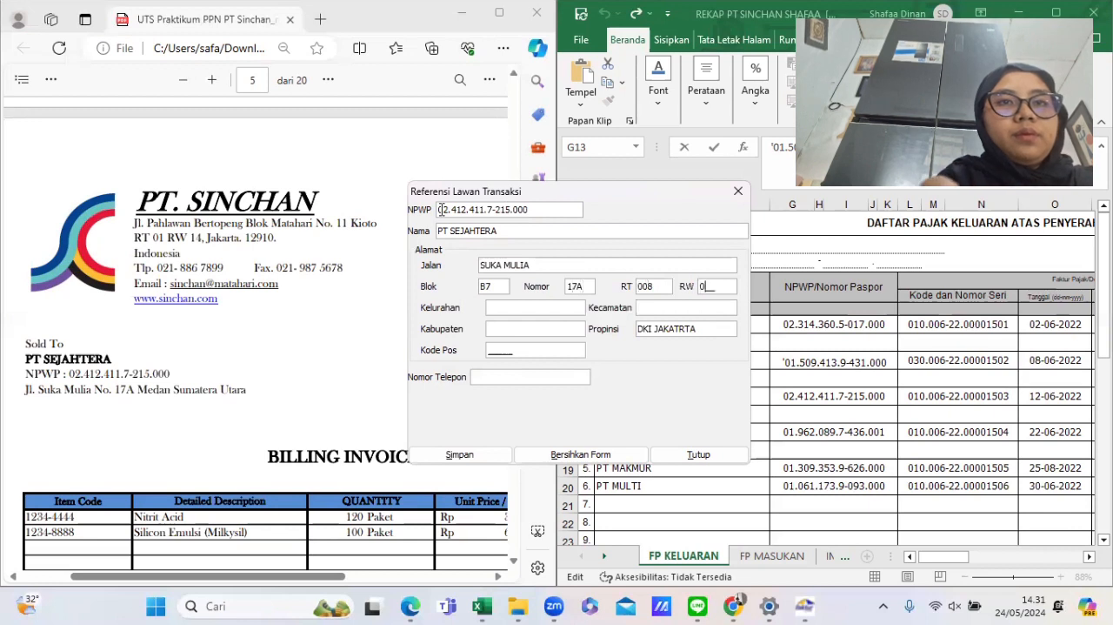
{"action": "key", "text": "Tab"}
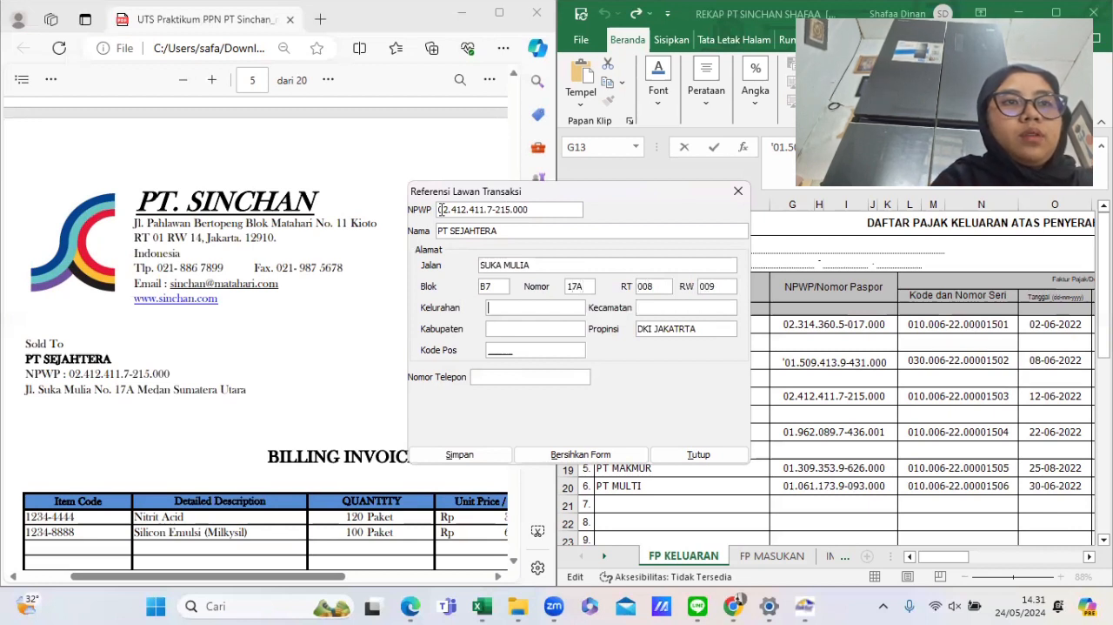
- Enter MEDAN as kelurahan, kecamatan and kabupaten for PT Sejahtera
{"action": "type", "text": "ME"}
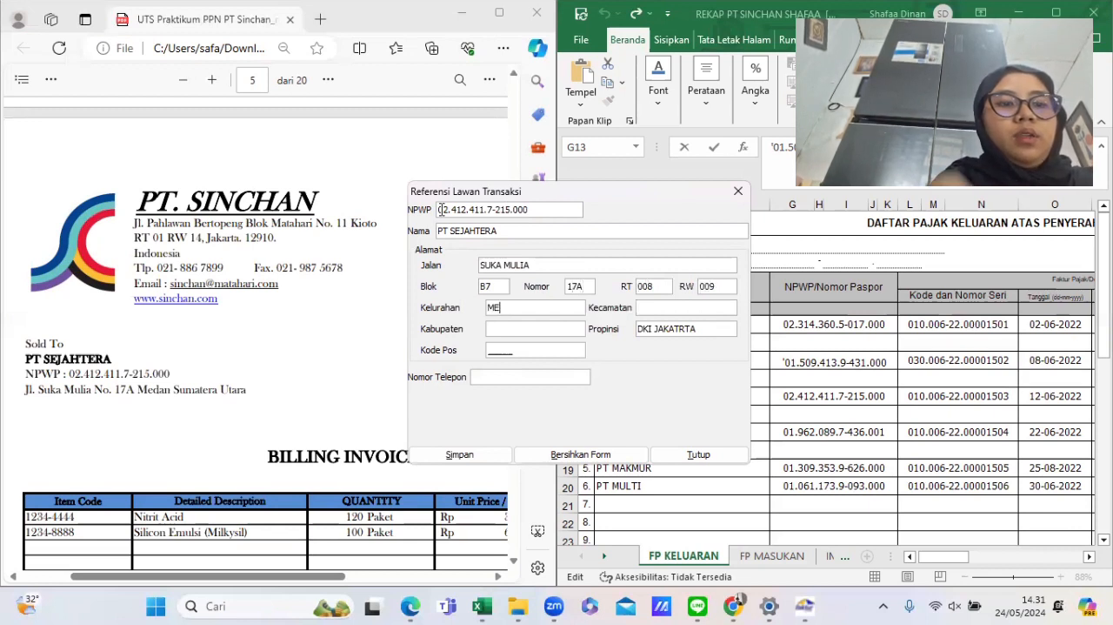
{"action": "type", "text": "DANMEDAN"}
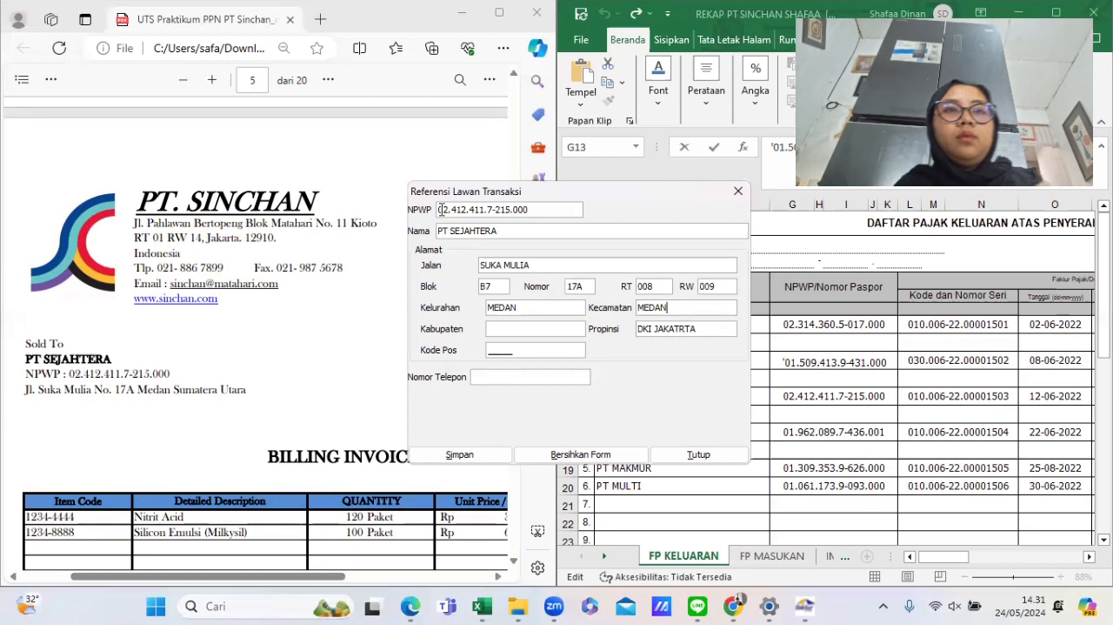
{"action": "key", "text": "Tab"}
{"action": "type", "text": "E"}
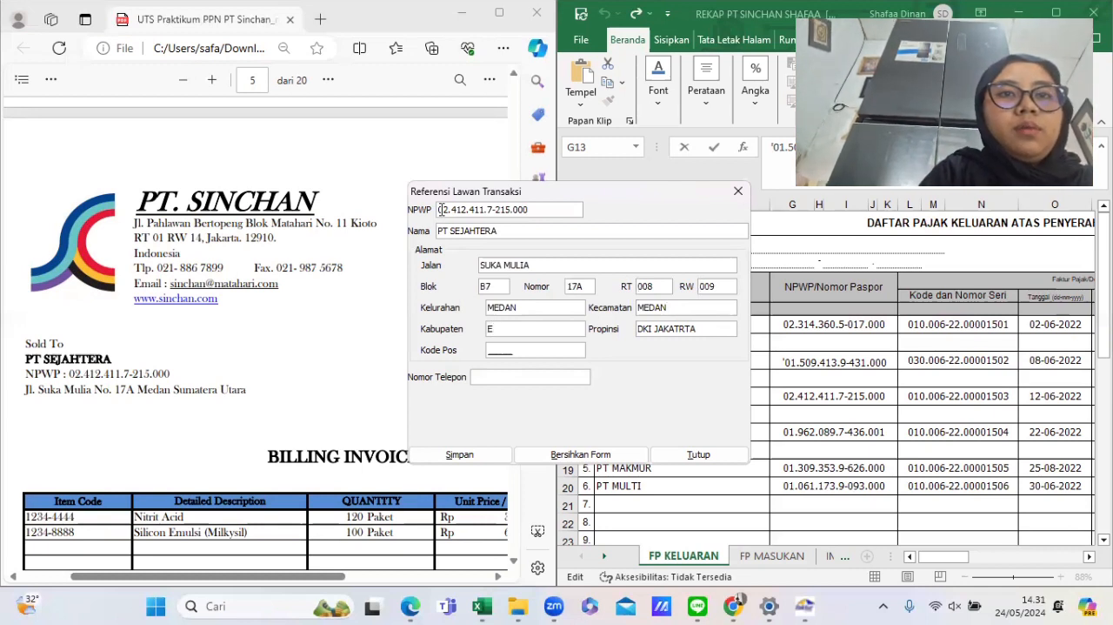
{"action": "type", "text": "MEDAN"}
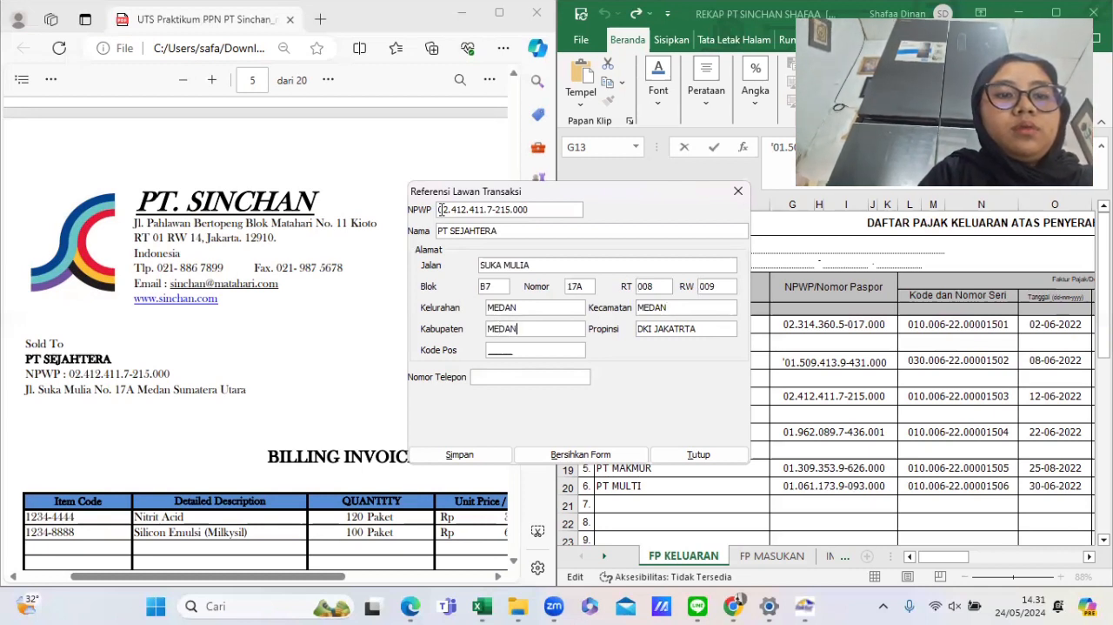
- Replace the province with SUMATERA UTARA
{"action": "key", "text": "BackSpace"}
{"action": "key", "text": "BackSpace"}
{"action": "key", "text": "BackSpace"}
{"action": "key", "text": "BackSpace"}
{"action": "key", "text": "BackSpace"}
{"action": "key", "text": "BackSpace"}
{"action": "key", "text": "BackSpace"}
{"action": "key", "text": "BackSpace"}
{"action": "key", "text": "BackSpace"}
{"action": "key", "text": "BackSpace"}
{"action": "key", "text": "BackSpace"}
{"action": "key", "text": "BackSpace"}
{"action": "type", "text": "SU"}
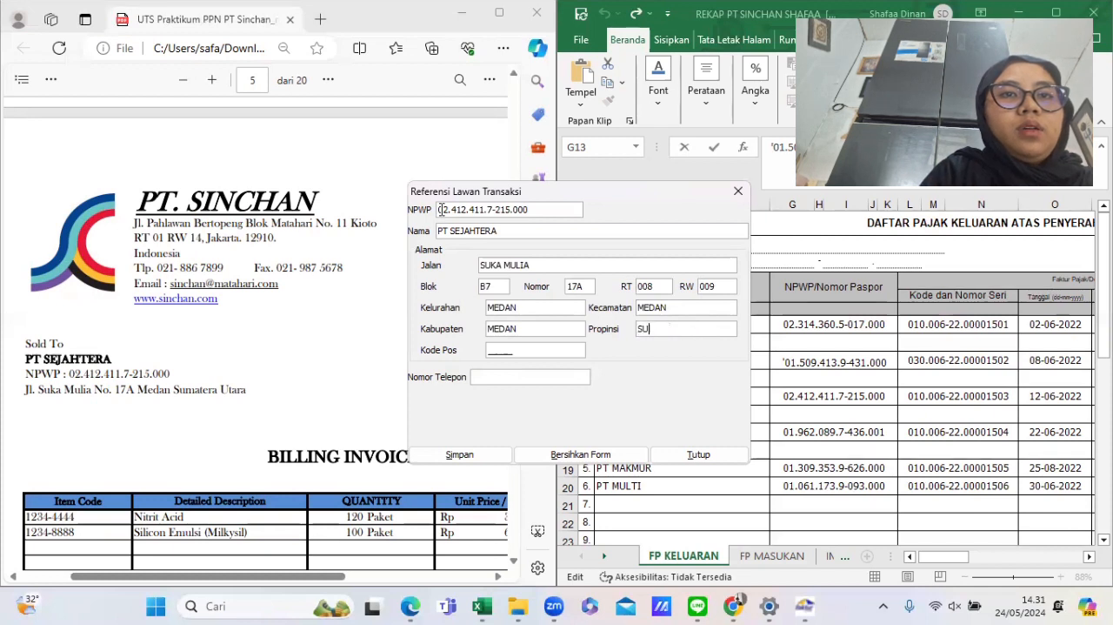
{"action": "type", "text": "MATERA UTARA"}
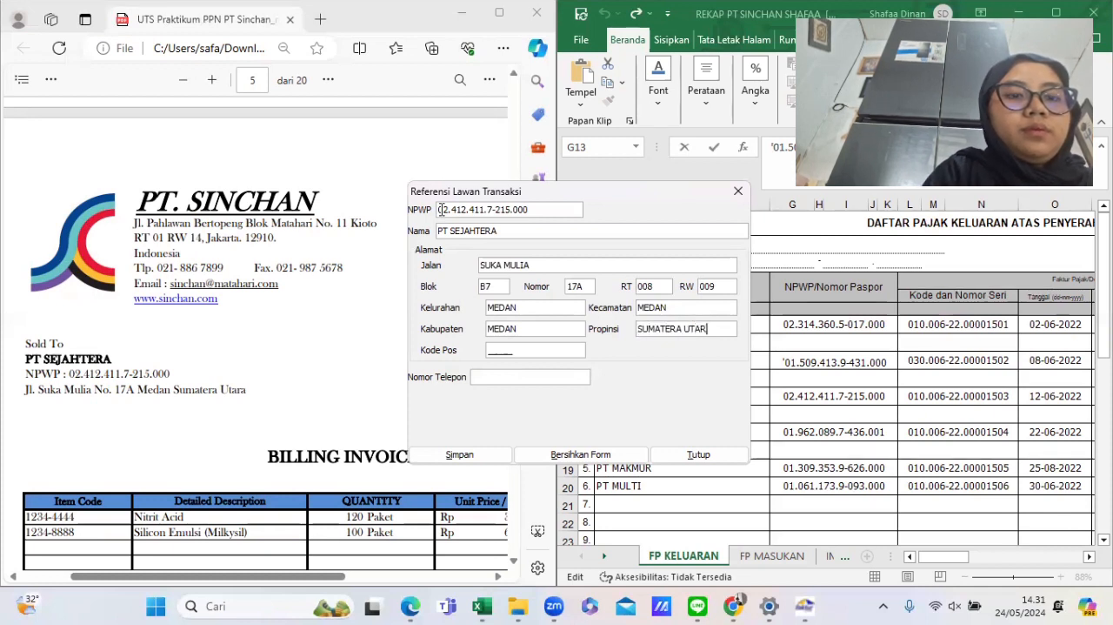
{"action": "key", "text": "Tab"}
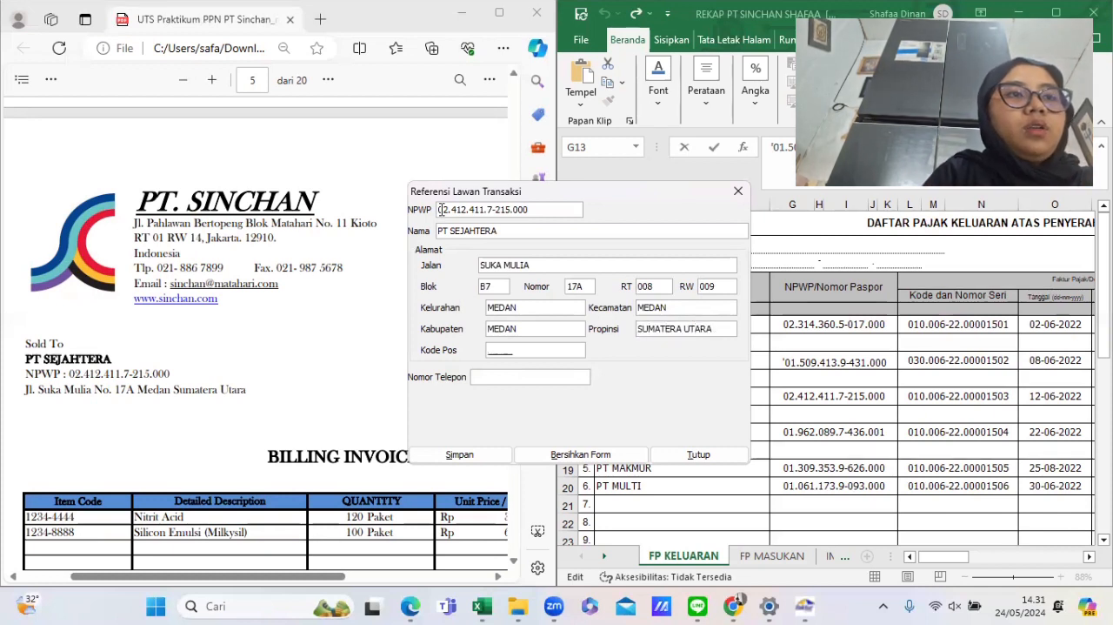
- Enter postal code 00000, save PT Sejahtera as a counterpart and start another new counterpart for CV Putra Melayu
{"action": "type", "text": "00000"}
{"action": "key", "text": "Tab"}
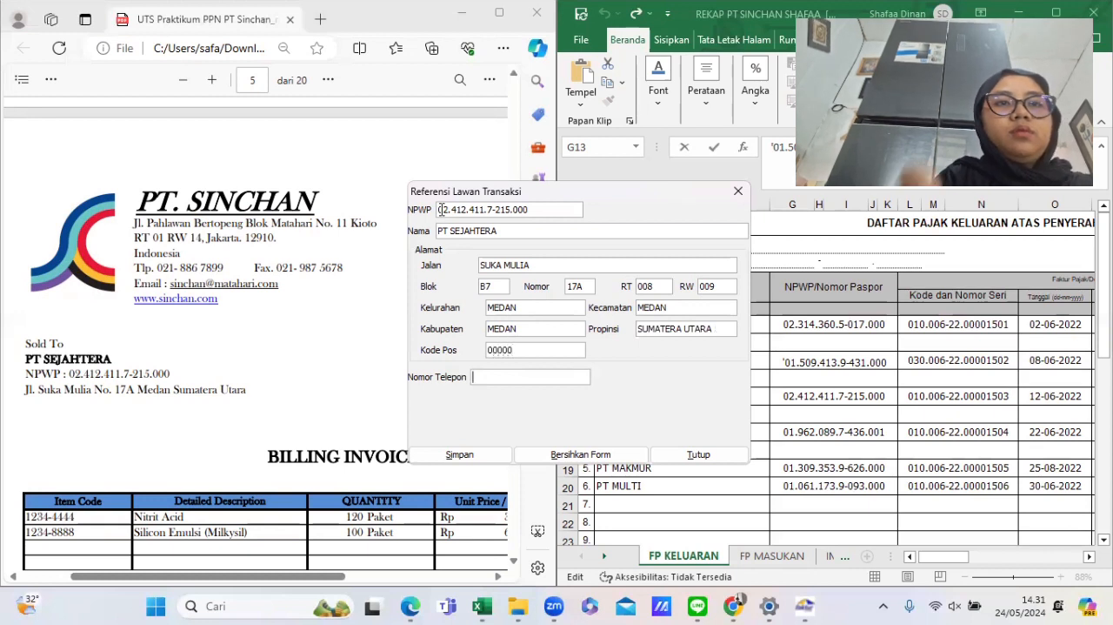
{"action": "left_click", "coordinate": [481, 456]}
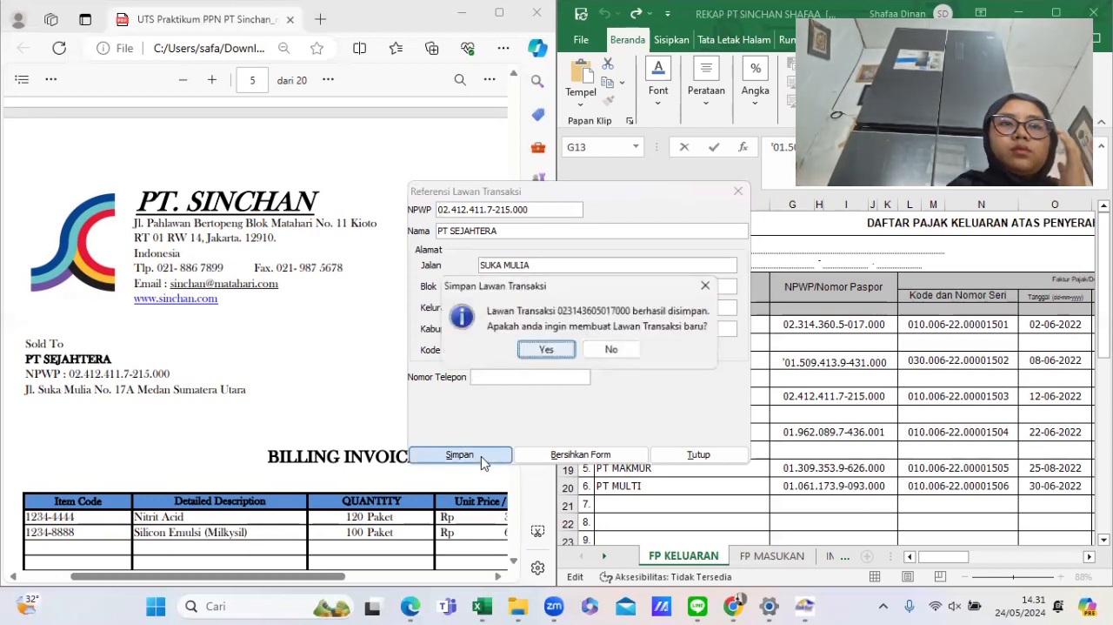
{"action": "left_click", "coordinate": [555, 350]}
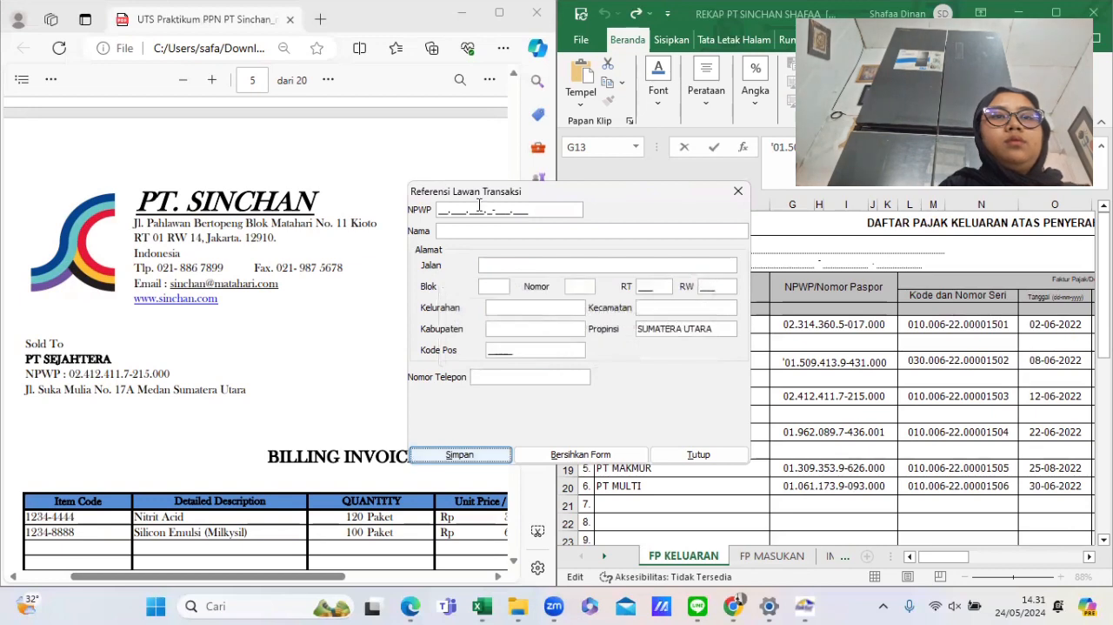
{"action": "scroll", "coordinate": [304, 435], "scroll_direction": "down", "scroll_amount": 10}
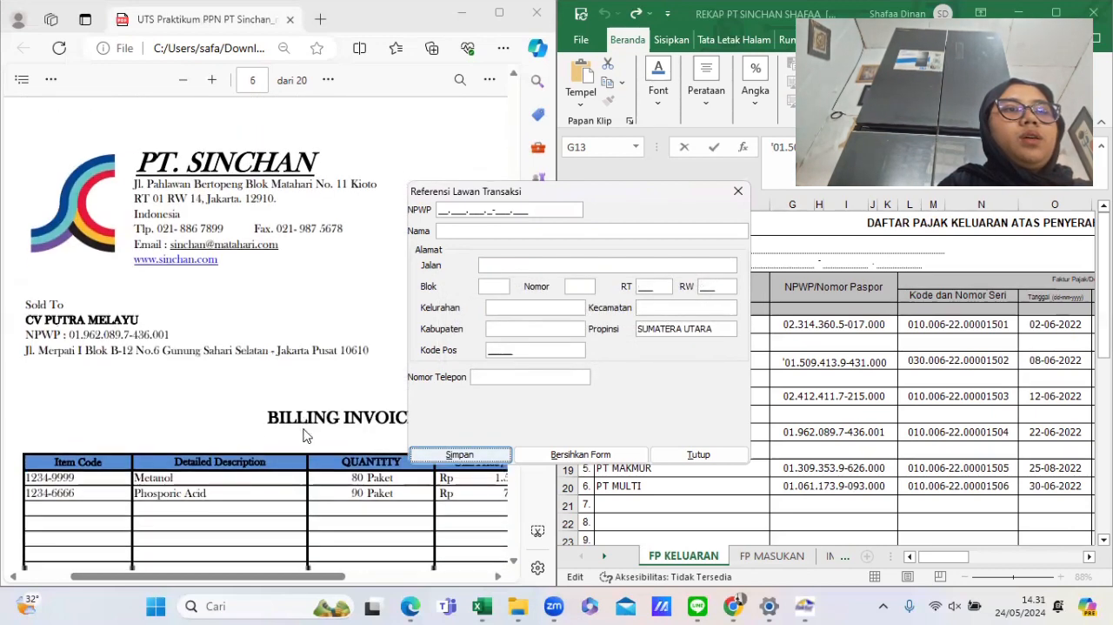
{"action": "scroll", "coordinate": [304, 435], "scroll_direction": "down", "scroll_amount": 1}
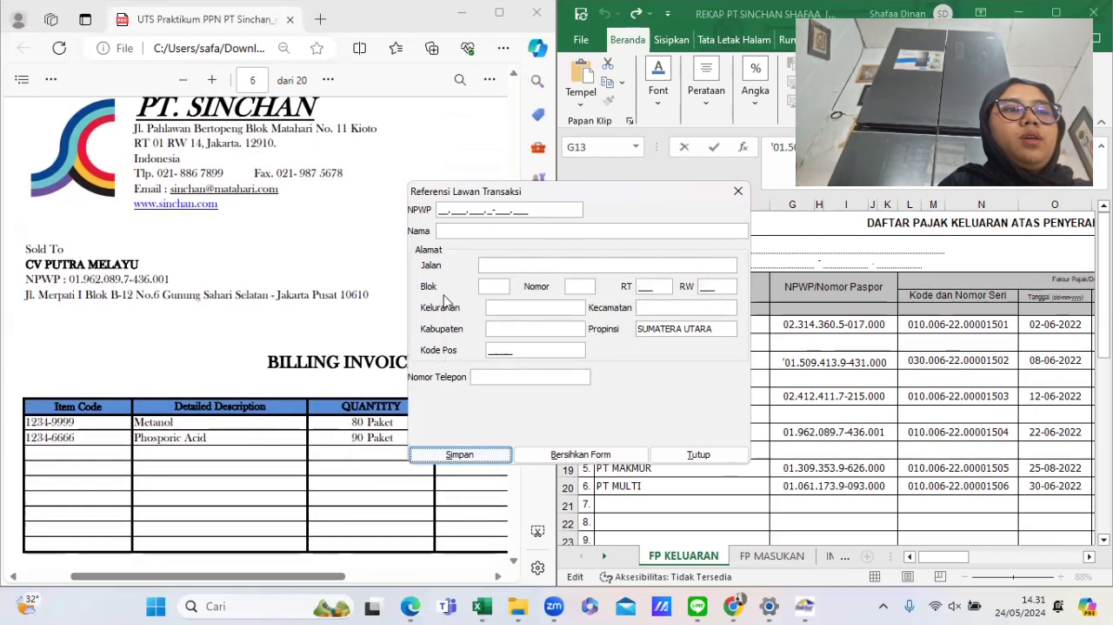
{"action": "left_click", "coordinate": [439, 210]}
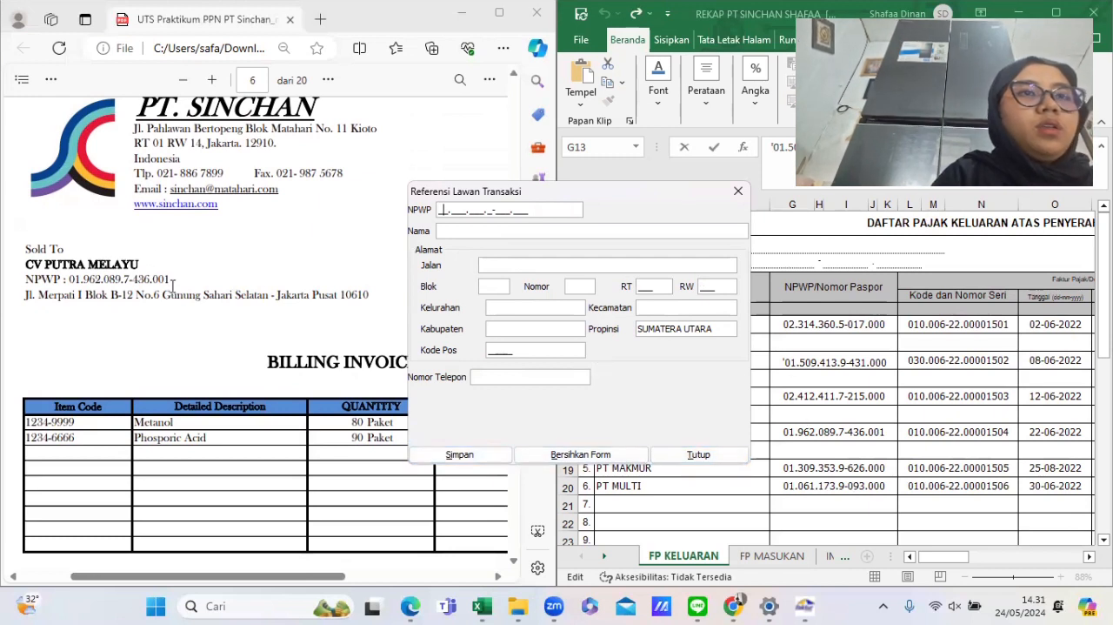
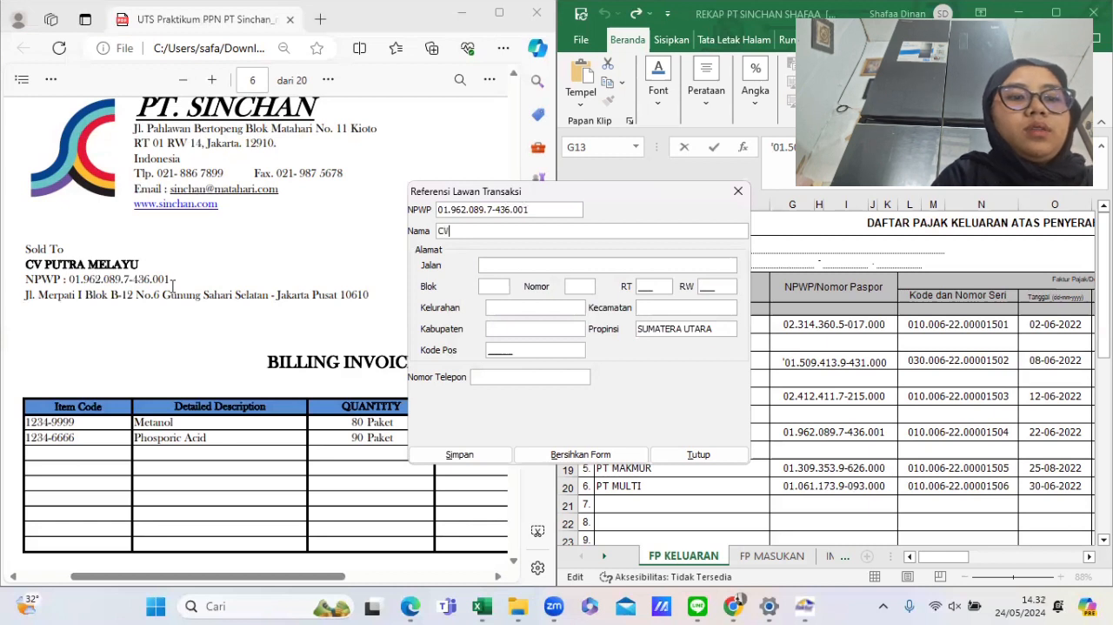
{"action": "type", "text": "CV PUTRA"}
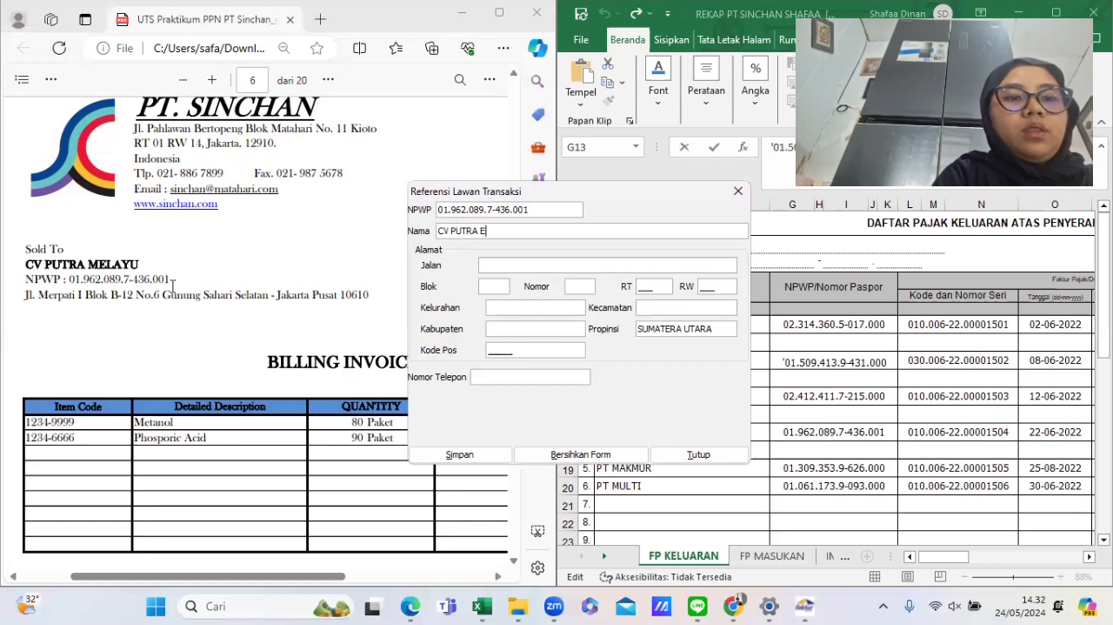
{"action": "type", "text": " MELAYU"}
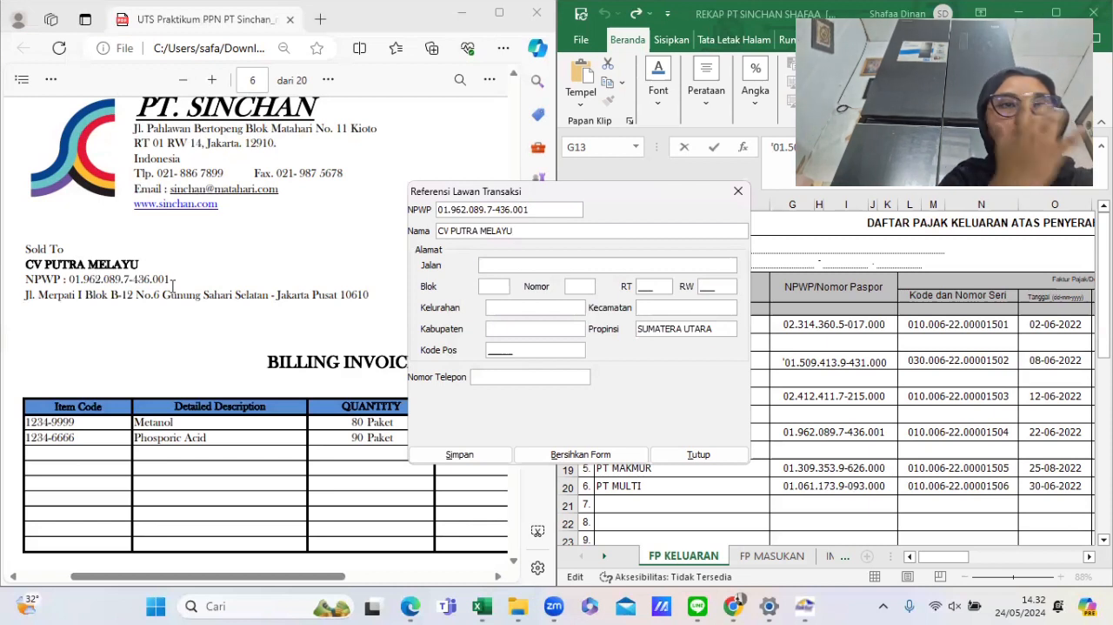
{"action": "type", "text": "E"}
- Enter the name CV PUTRA MELAYU and the street MERPATI I
{"action": "key", "text": "BackSpace"}
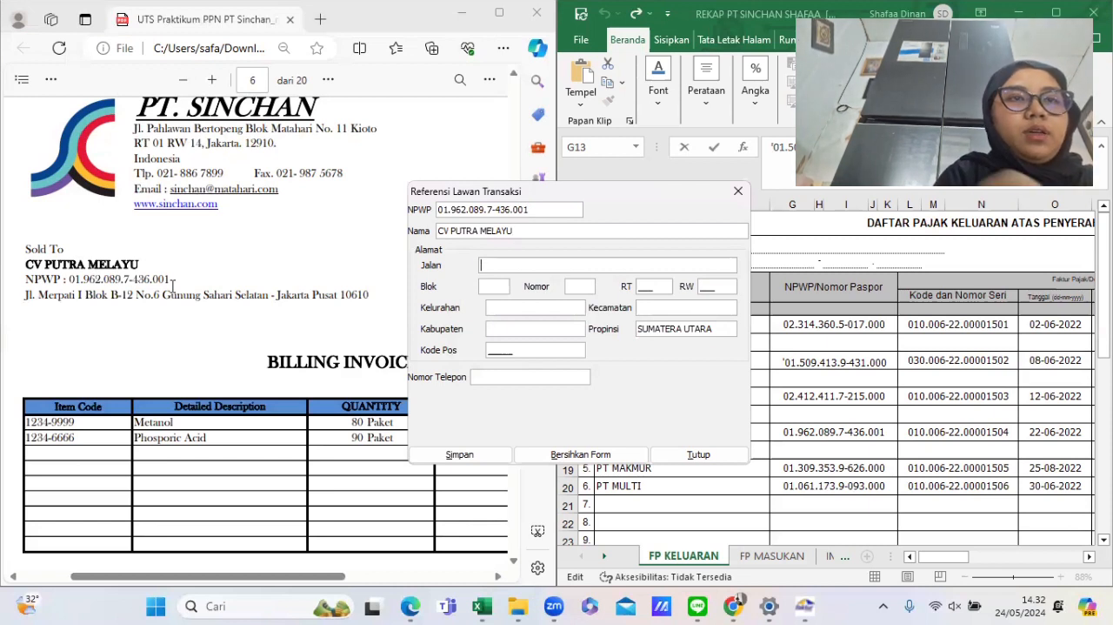
{"action": "type", "text": "MEPAT"}
{"action": "key", "text": "BackSpace"}
{"action": "key", "text": "BackSpace"}
{"action": "key", "text": "BackSpace"}
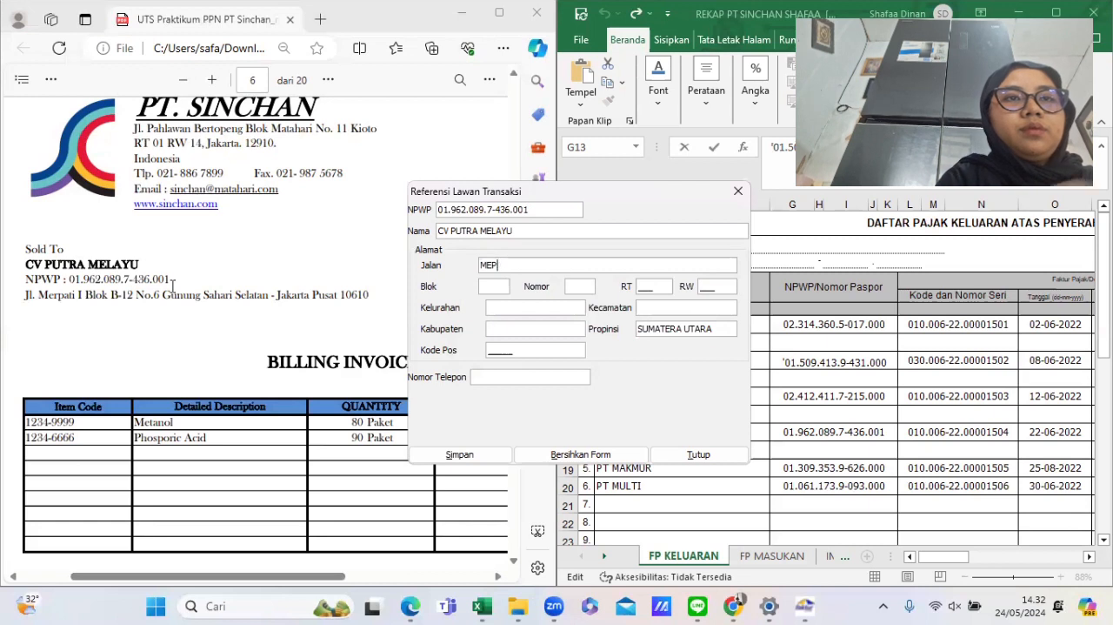
{"action": "type", "text": "RPATI"}
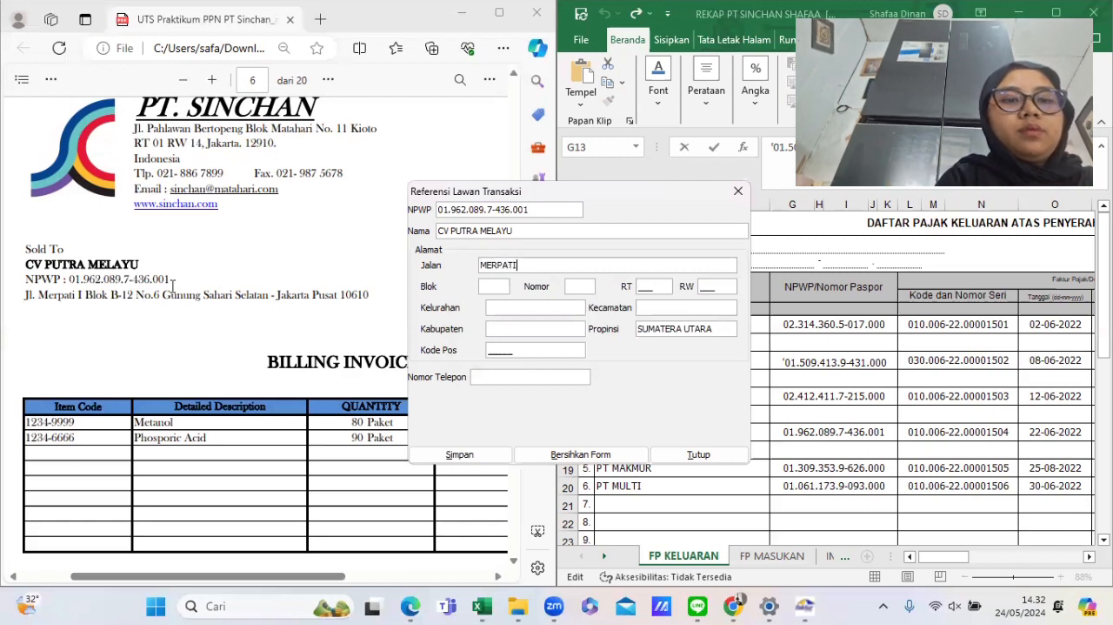
{"action": "type", "text": " I"}
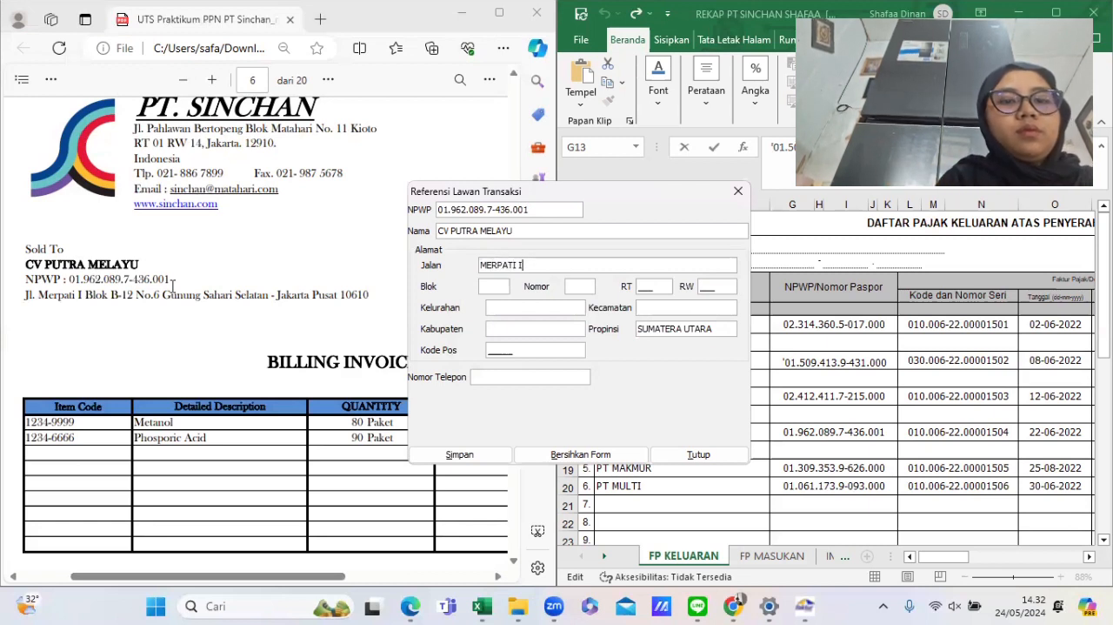
{"action": "type", "text": "B1"}
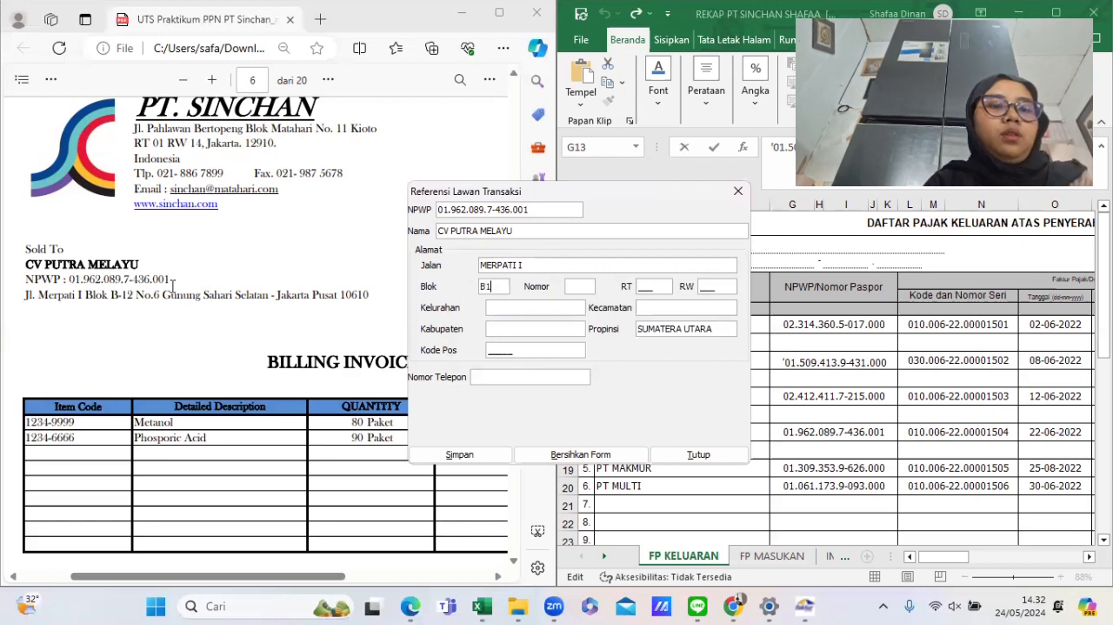
{"action": "type", "text": "288"}
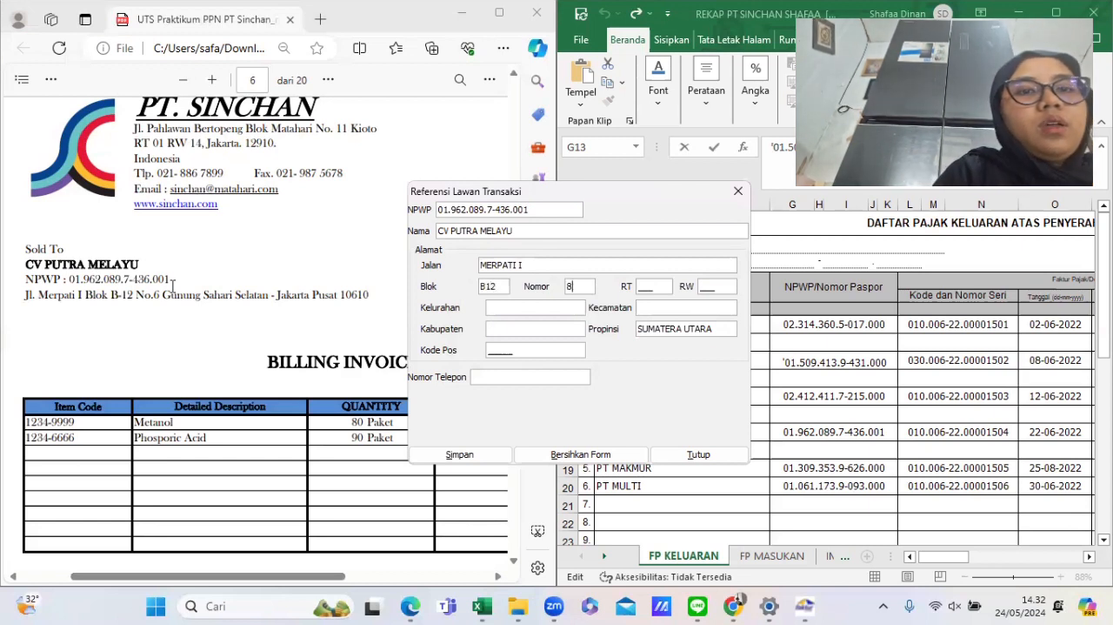
- Enter block B12, number 6, RT 006 and RW 010 for CV Putra Melayu
{"action": "key", "text": "Tab"}
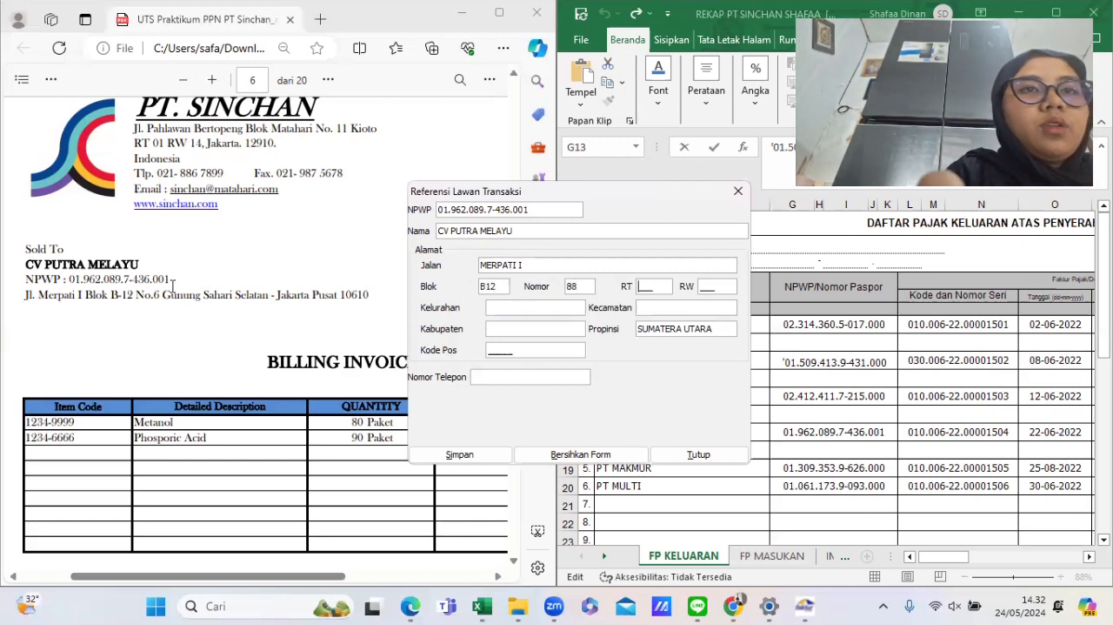
{"action": "left_click", "coordinate": [582, 284]}
{"action": "key", "text": "BackSpace"}
{"action": "key", "text": "BackSpace"}
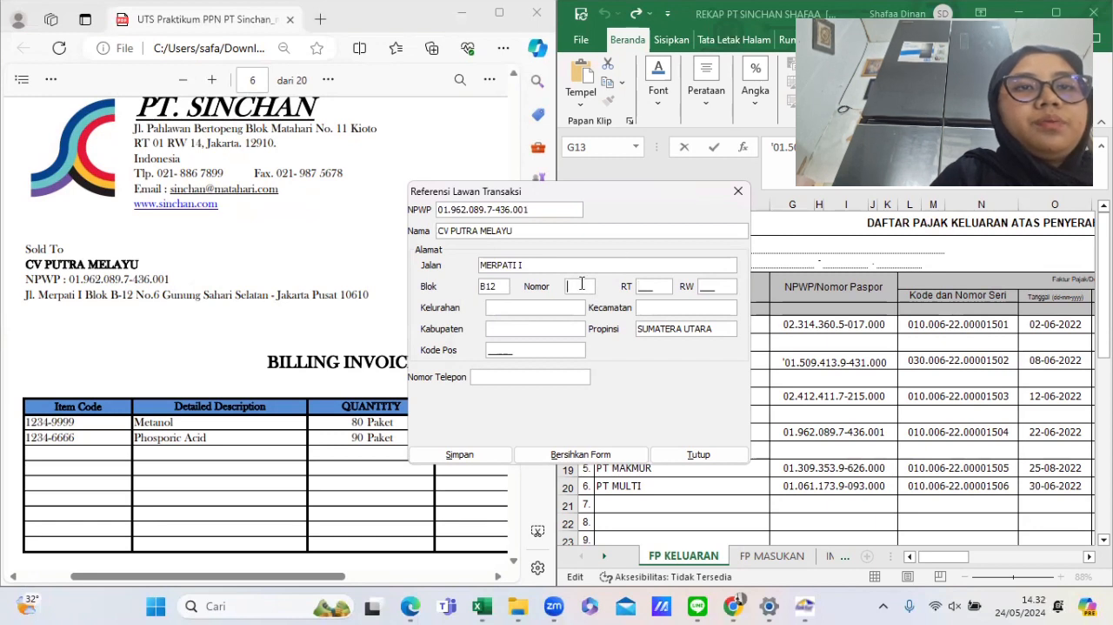
{"action": "type", "text": "6"}
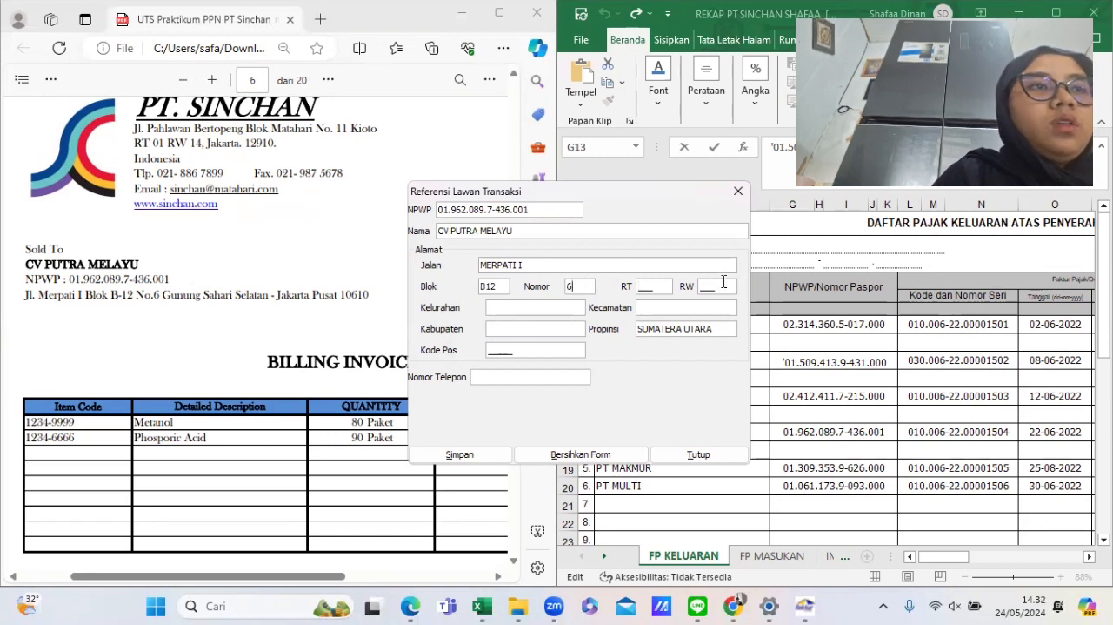
{"action": "type", "text": "006"}
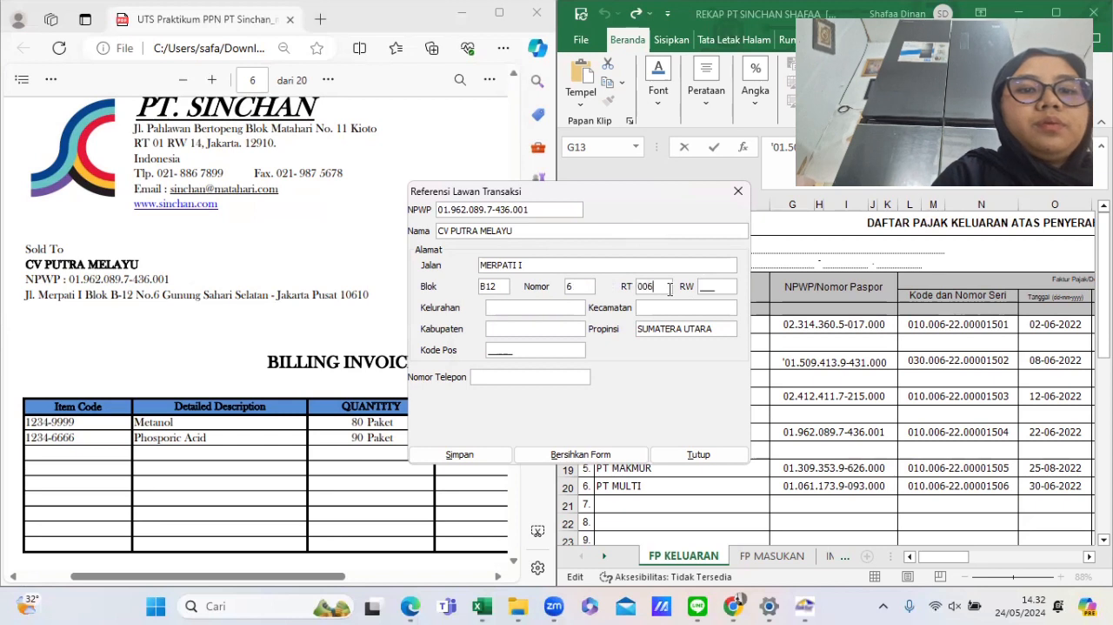
{"action": "type", "text": "010"}
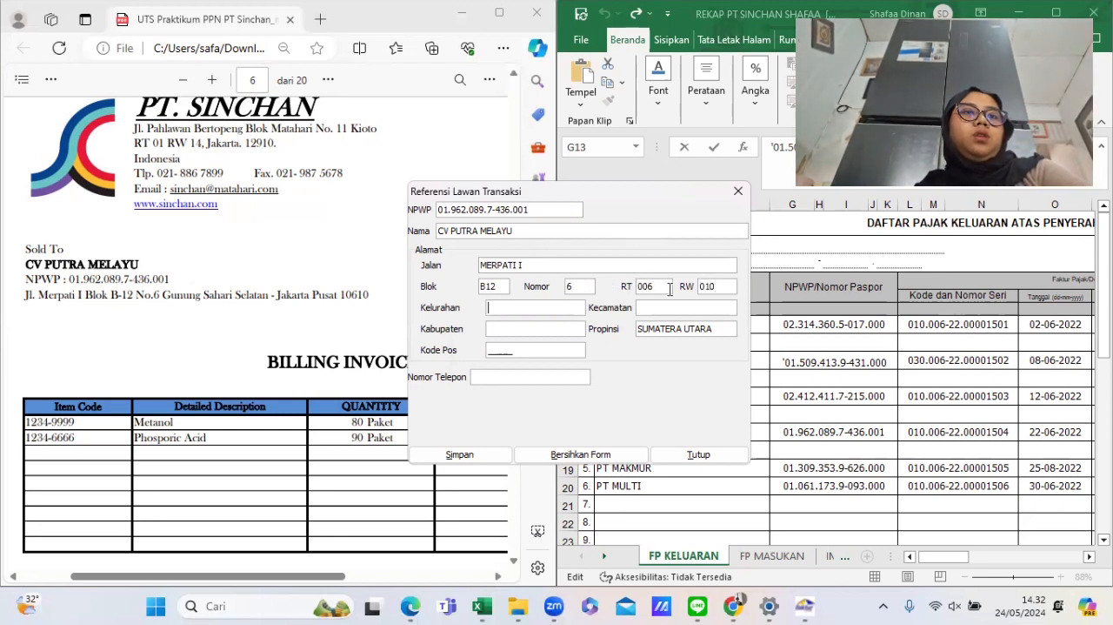
{"action": "type", "text": "GN SAHAR"}
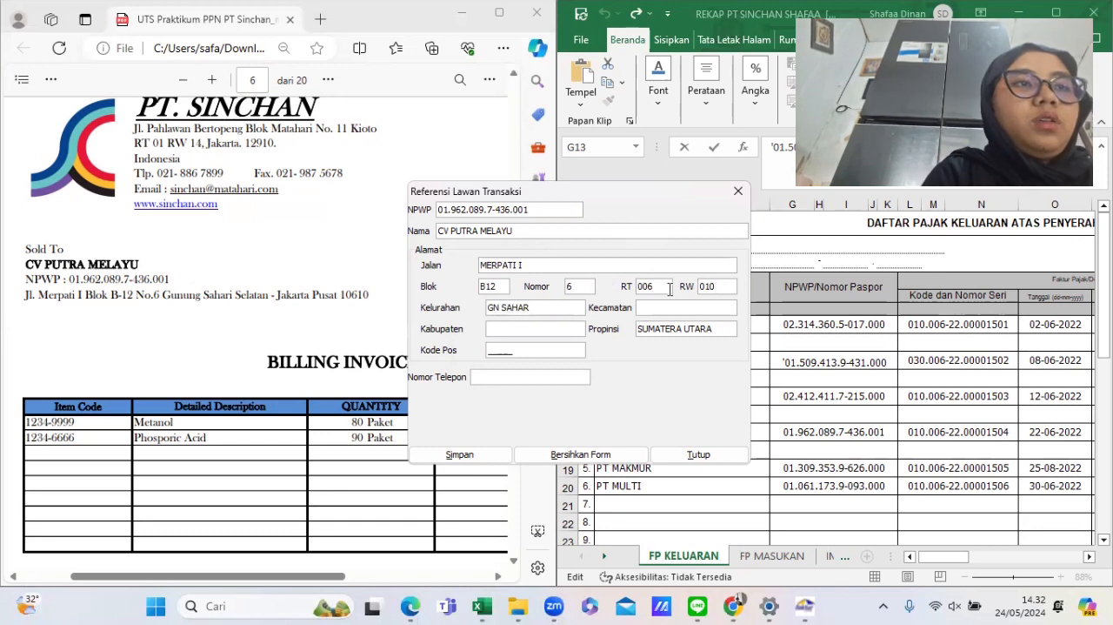
{"action": "type", "text": "U"}
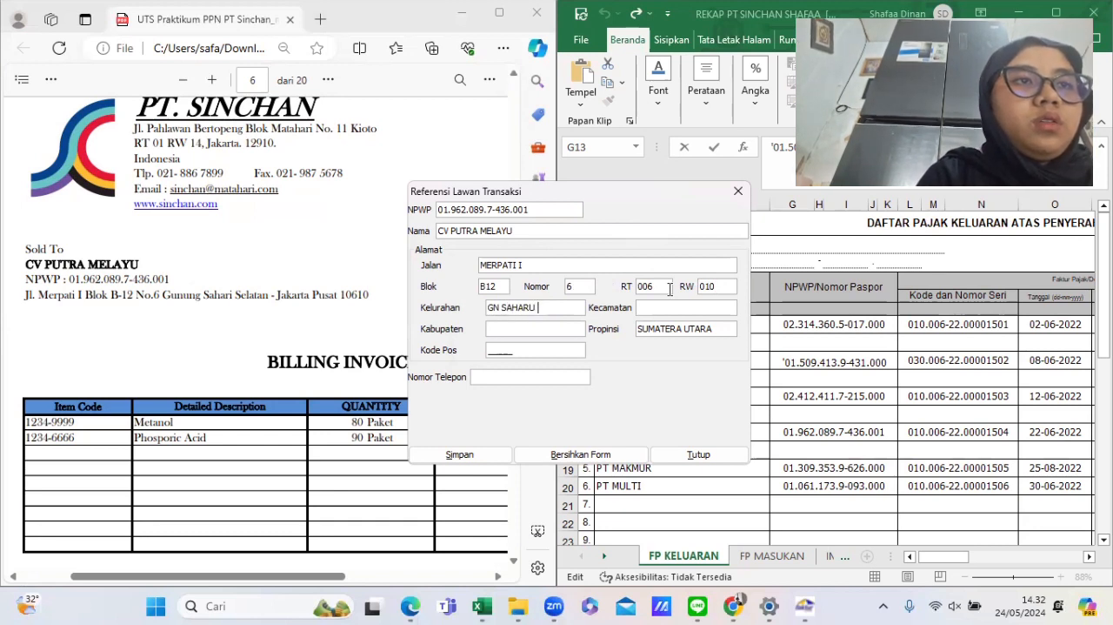
- Enter GN SAHARI as kelurahan, GN SAHARI SELATAN as kecamatan and JAKARTA PUSAT as kabupaten
{"action": "key", "text": "BackSpace"}
{"action": "key", "text": "BackSpace"}
{"action": "type", "text": "GN SAHAR"}
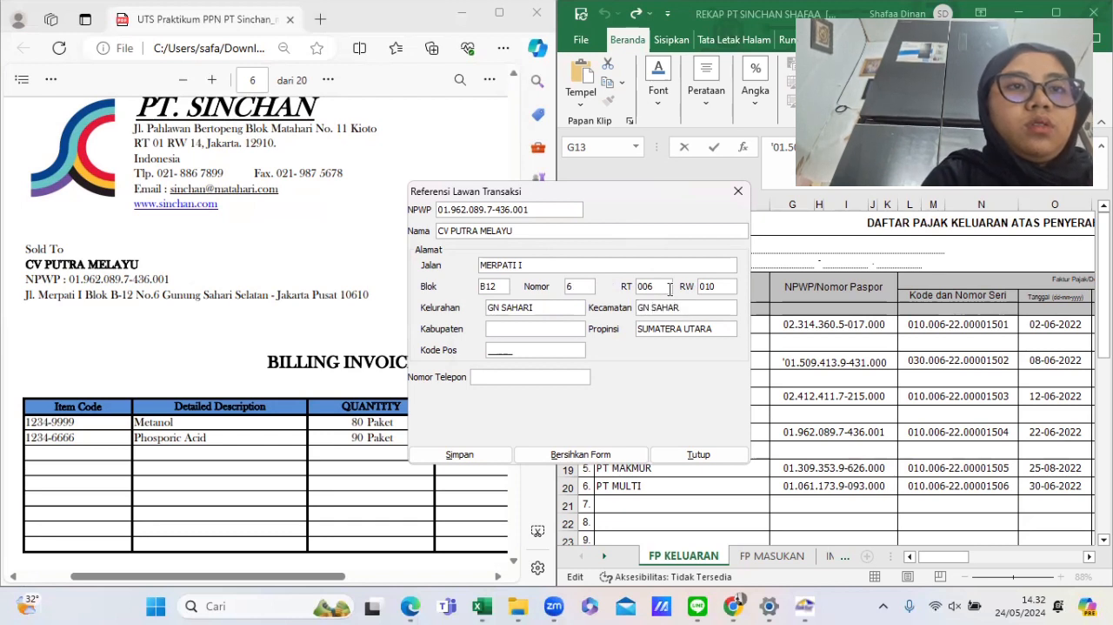
{"action": "type", "text": "I SELATAN"}
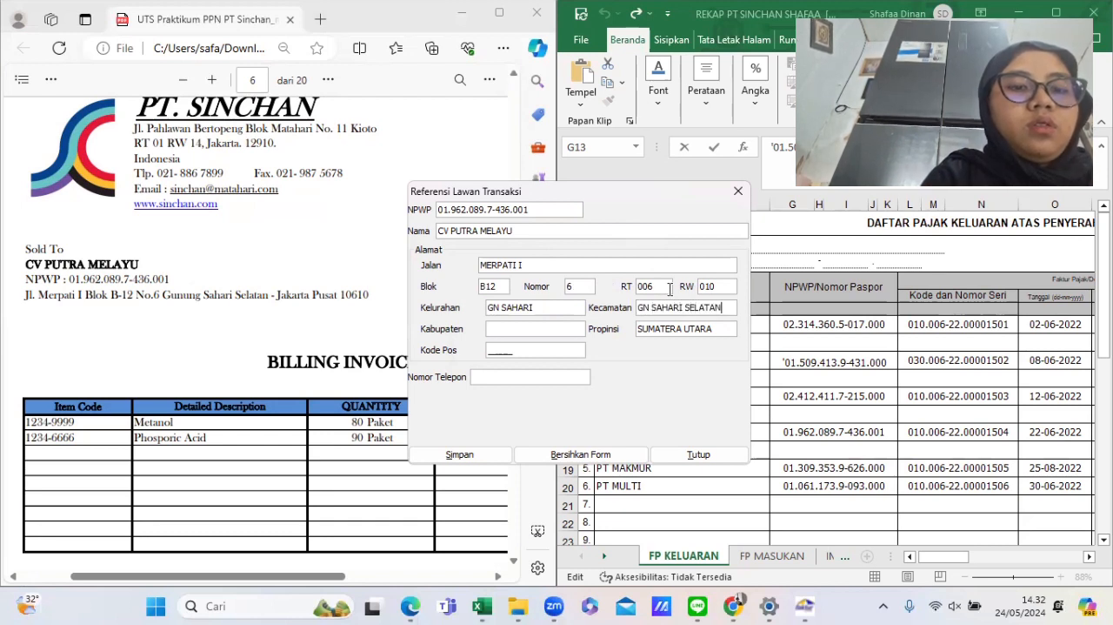
{"action": "key", "text": "Tab"}
{"action": "type", "text": "JAKARTA"}
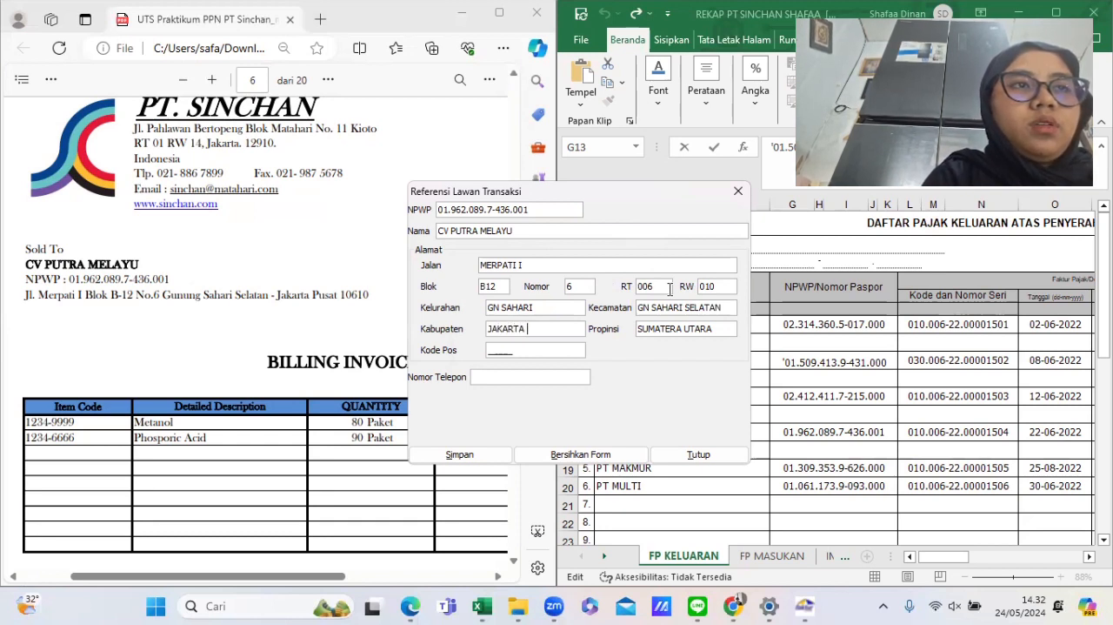
{"action": "type", "text": " PUSAT"}
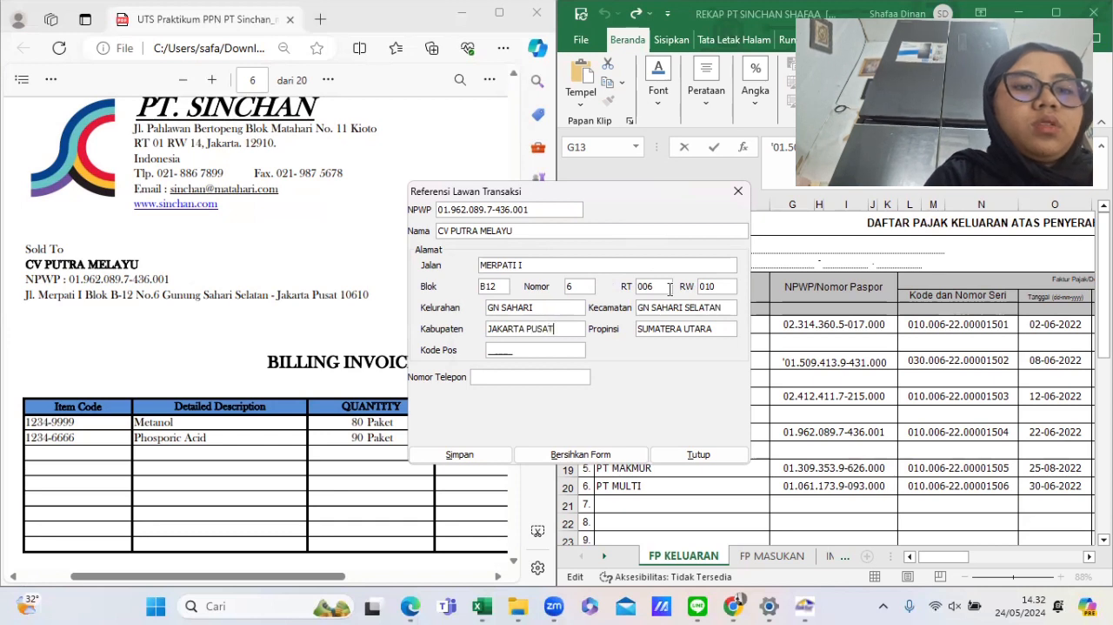
- Replace the province with DKI JAKARTA
{"action": "key", "text": "Tab"}
{"action": "key", "text": "BackSpace"}
{"action": "key", "text": "BackSpace"}
{"action": "key", "text": "BackSpace"}
{"action": "key", "text": "BackSpace"}
{"action": "key", "text": "BackSpace"}
{"action": "key", "text": "BackSpace"}
{"action": "key", "text": "BackSpace"}
{"action": "key", "text": "BackSpace"}
{"action": "key", "text": "BackSpace"}
{"action": "key", "text": "BackSpace"}
{"action": "key", "text": "BackSpace"}
{"action": "key", "text": "BackSpace"}
{"action": "key", "text": "BackSpace"}
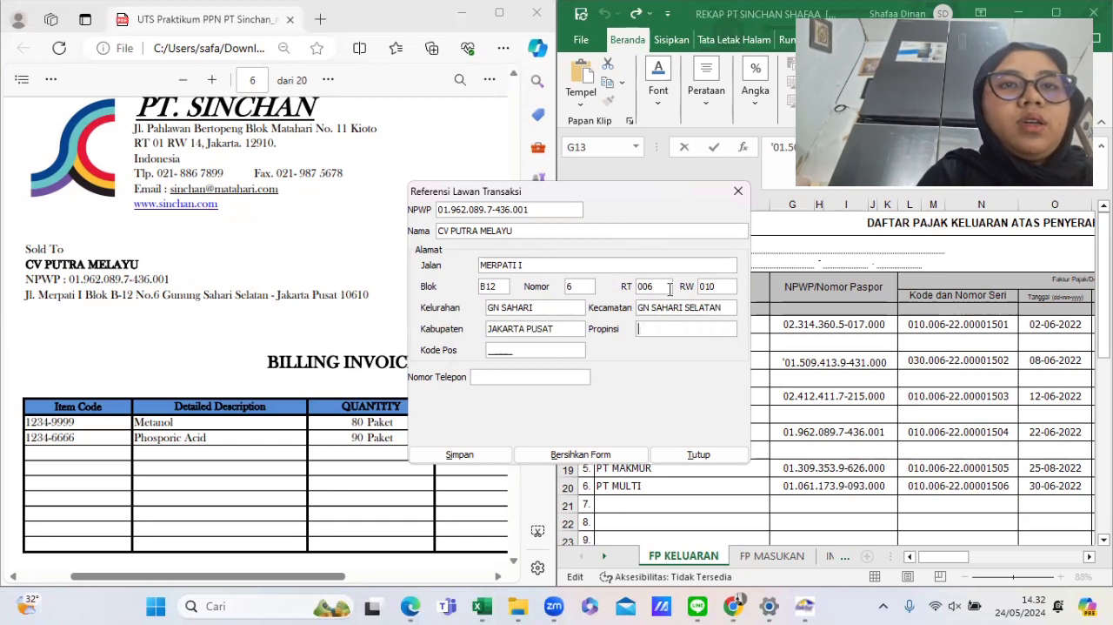
{"action": "type", "text": "DKI "}
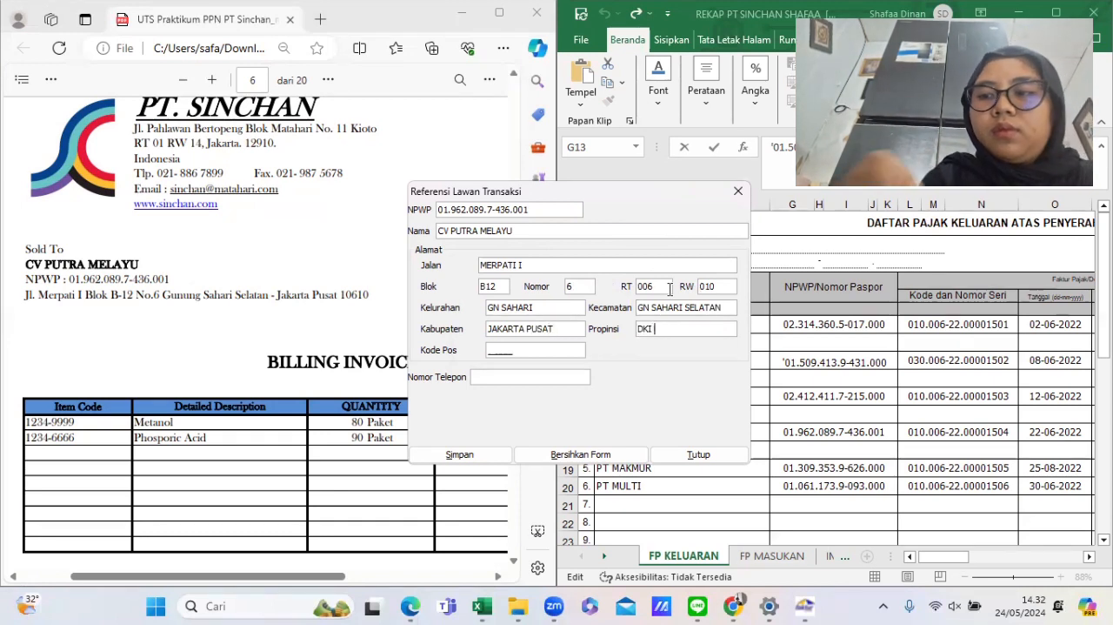
{"action": "type", "text": "JAKARTA"}
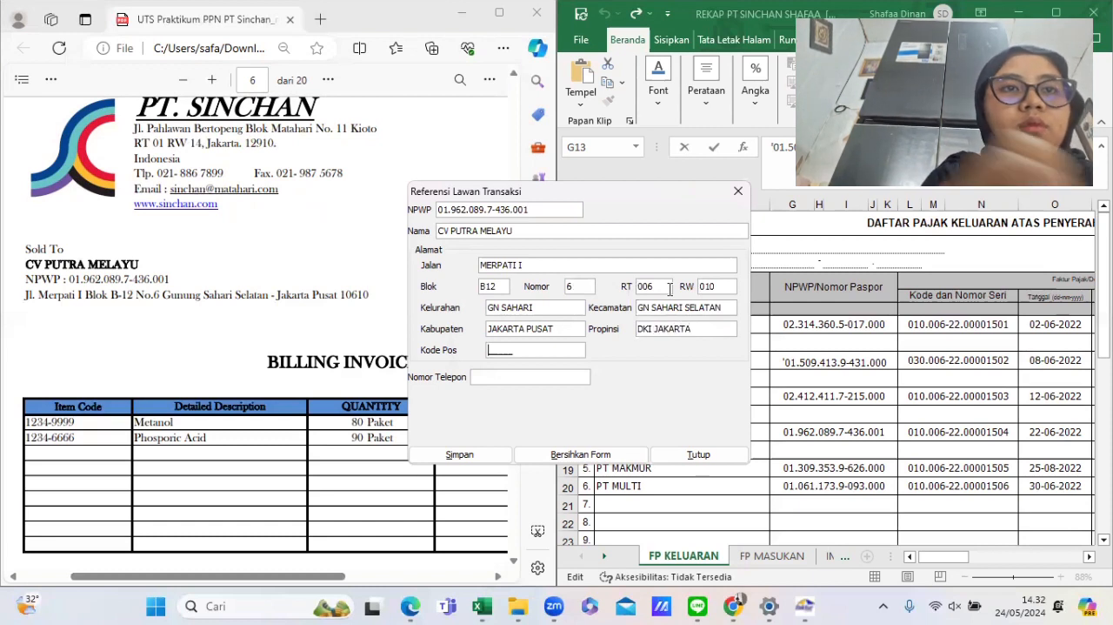
{"action": "type", "text": "10610"}
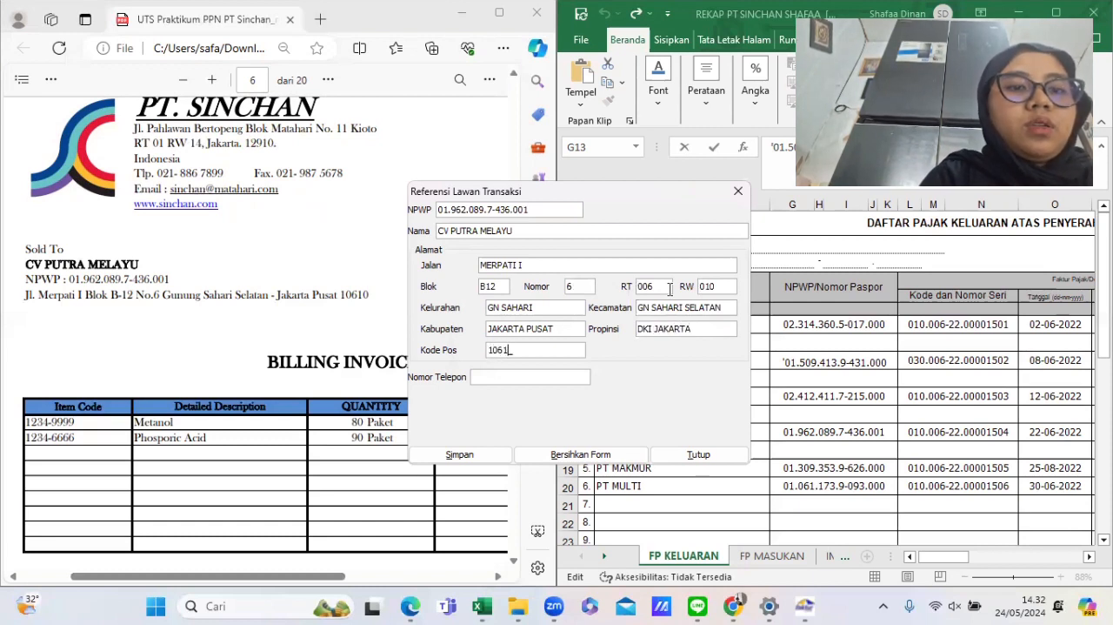
- Enter postal code 10610, save CV Putra Melayu as a counterpart and start another new counterpart
{"action": "key", "text": "Tab"}
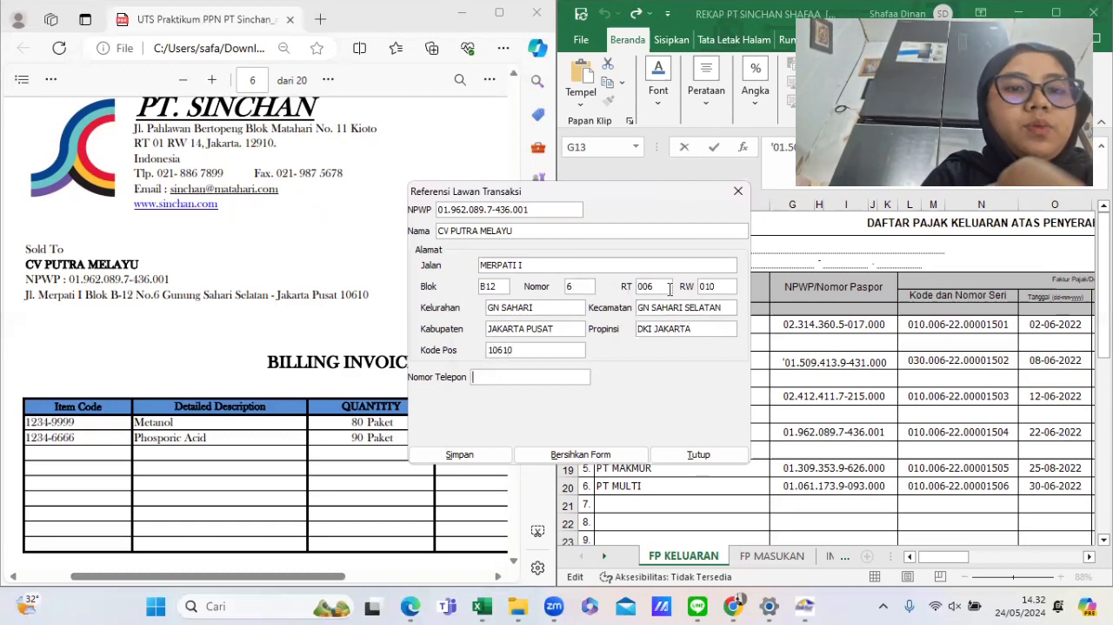
{"action": "left_click", "coordinate": [452, 459]}
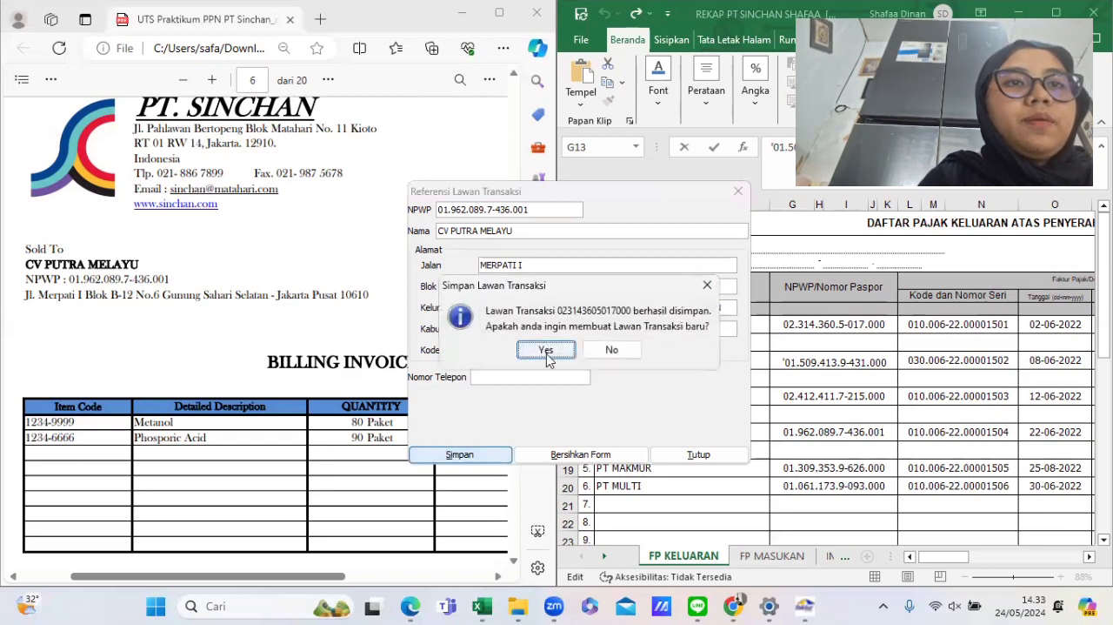
{"action": "left_click", "coordinate": [545, 351]}
- Enter PT MAKMUR's NPWP from its invoice into the new transaction counterpart form
{"action": "scroll", "coordinate": [224, 385], "scroll_direction": "down", "scroll_amount": 10}
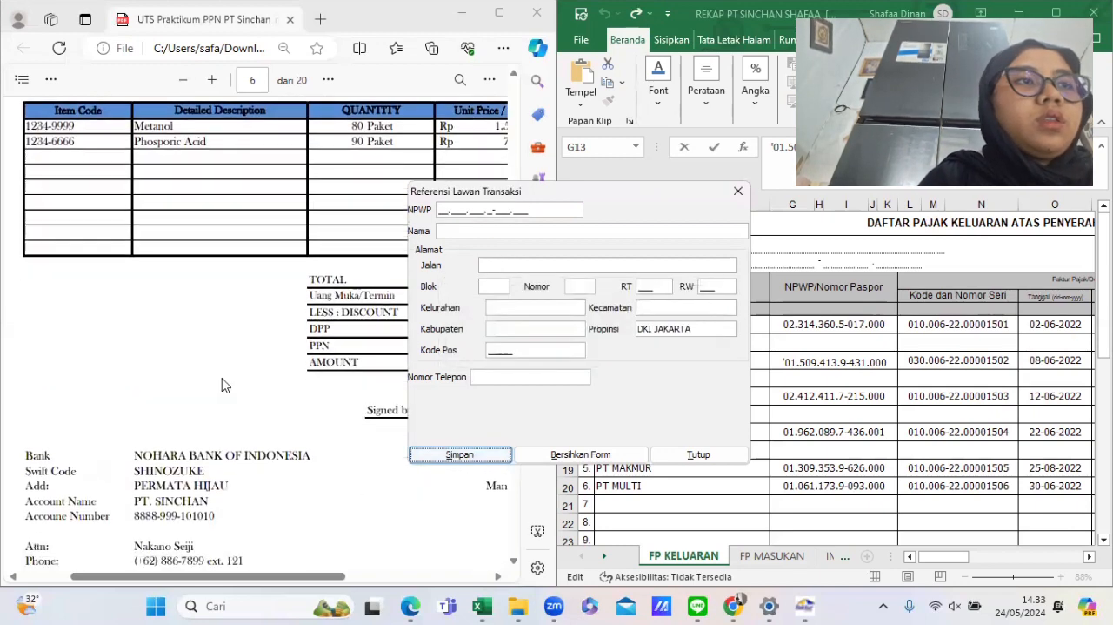
{"action": "scroll", "coordinate": [223, 385], "scroll_direction": "up", "scroll_amount": 1}
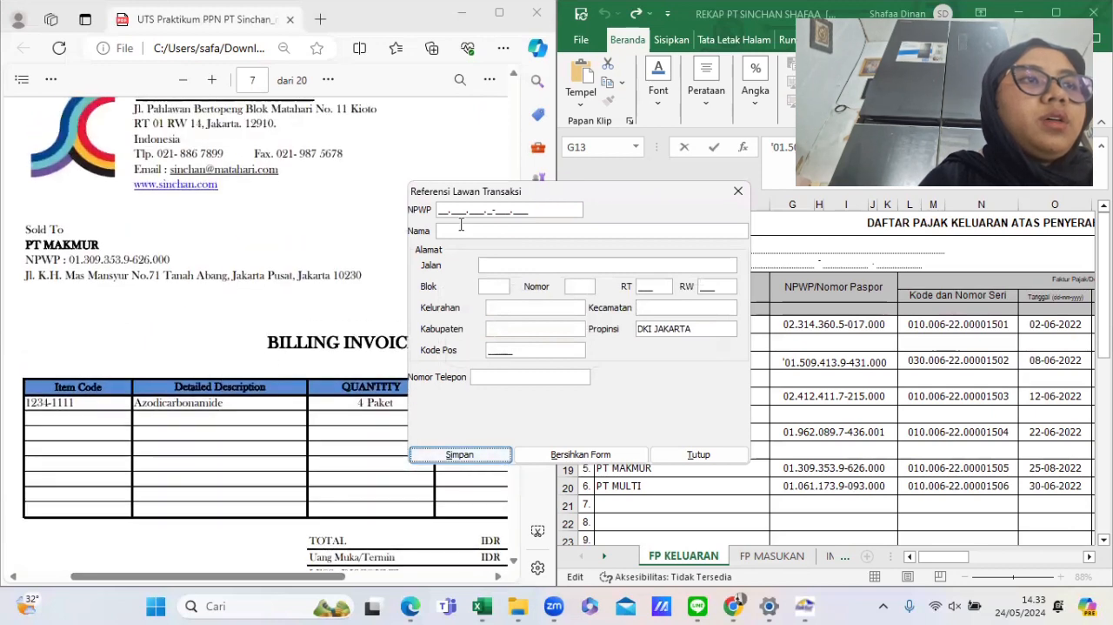
{"action": "left_click", "coordinate": [441, 211]}
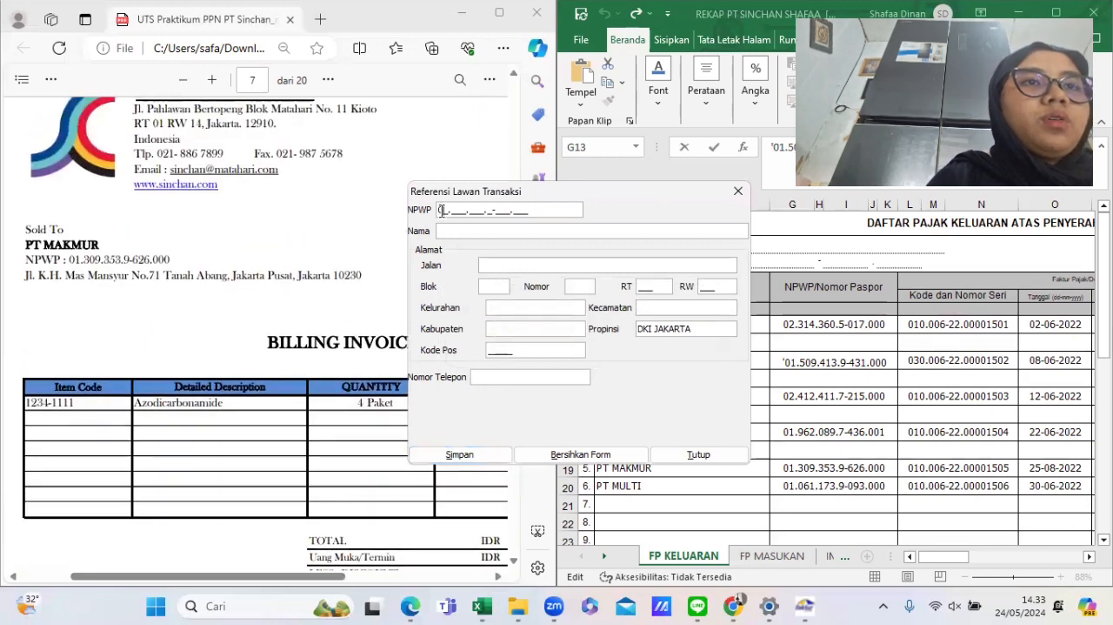
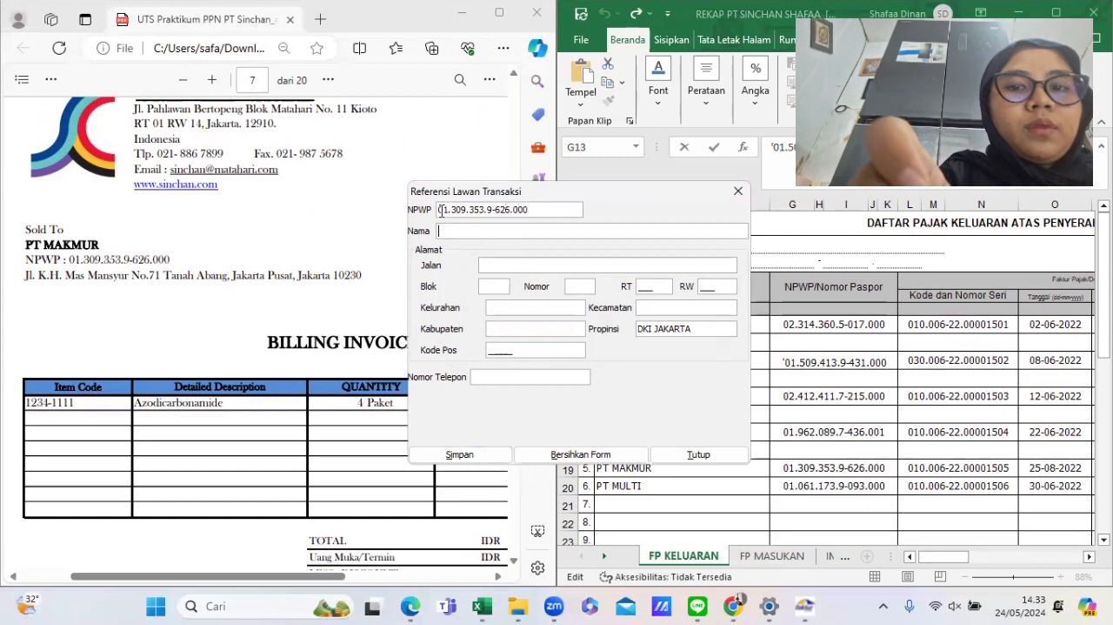
- Enter PT MAKMUR as the name and KH MAS MANSYUR as the street
{"action": "key", "text": "Tab"}
{"action": "type", "text": "PT MAKMUR"}
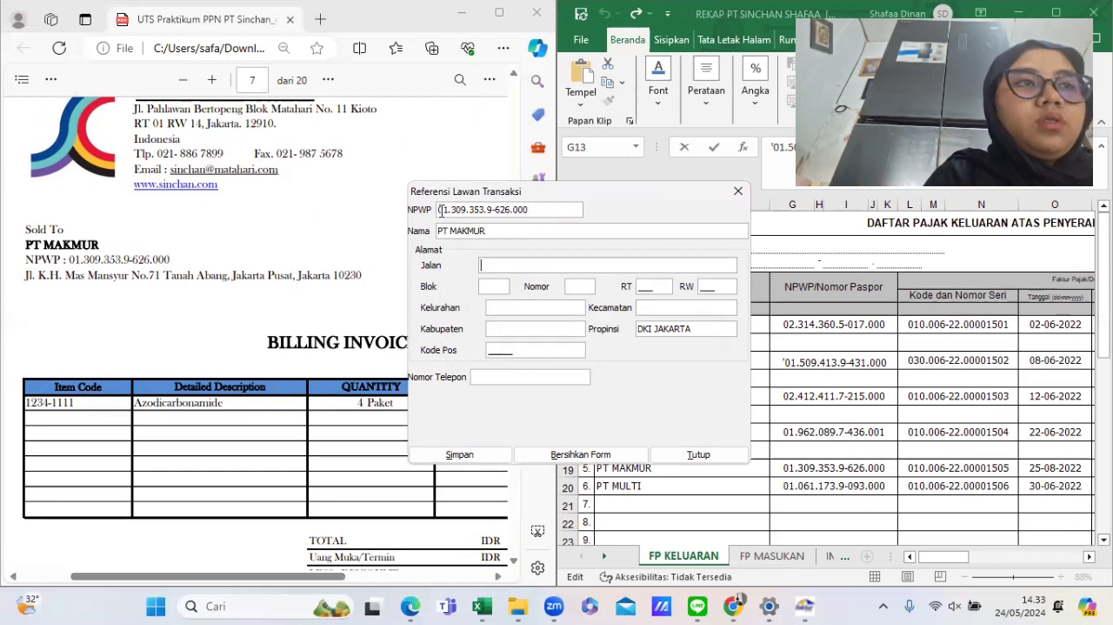
{"action": "key", "text": "Tab"}
{"action": "type", "text": "KH MAS MAN"}
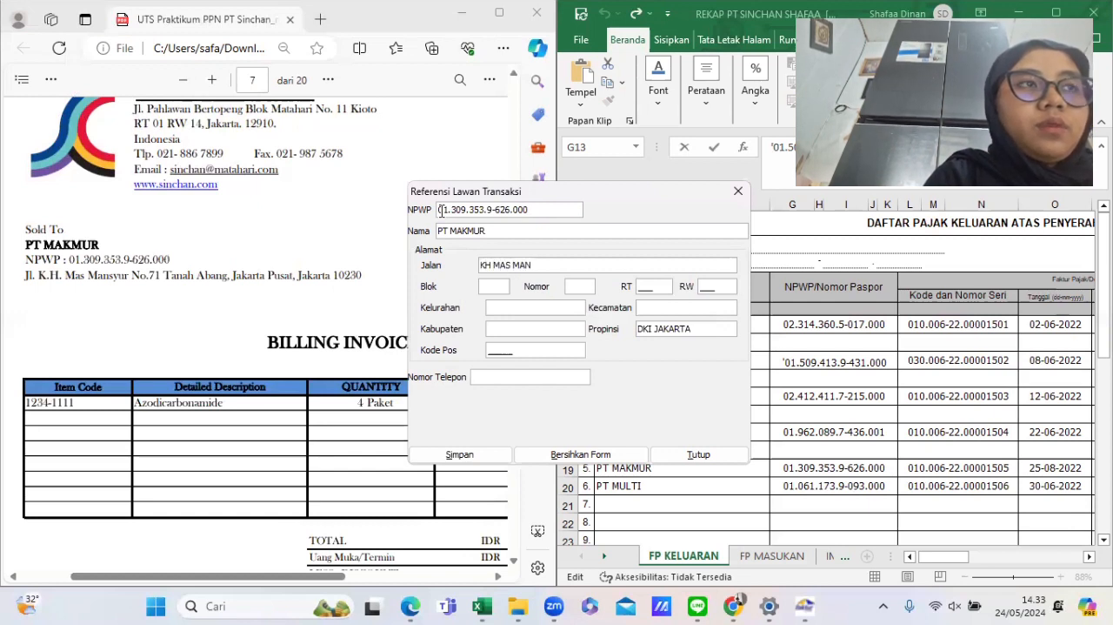
{"action": "type", "text": "SYUR"}
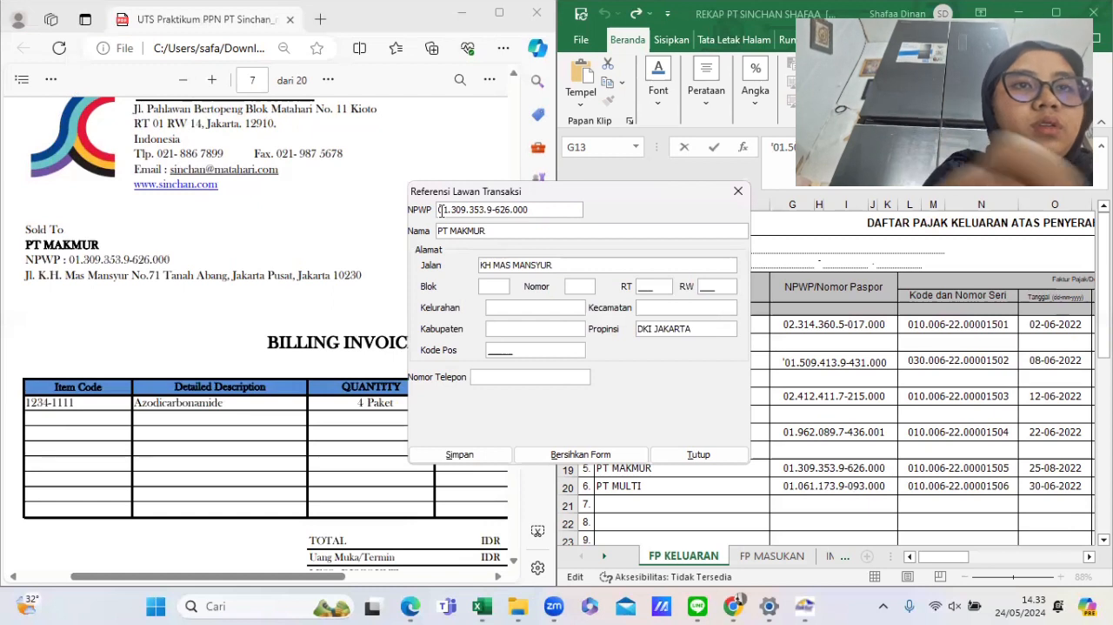
- Enter block KK17, number 71, RT 001 and RW 007 for PT MAKMUR
{"action": "key", "text": "Tab"}
{"action": "type", "text": "KK17"}
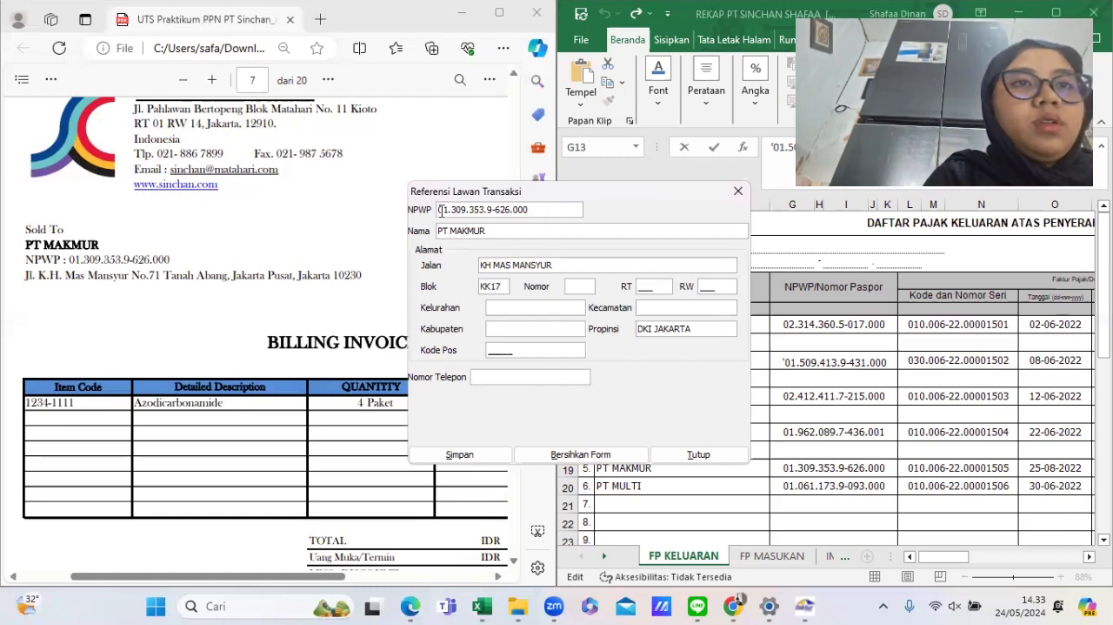
{"action": "key", "text": "Tab"}
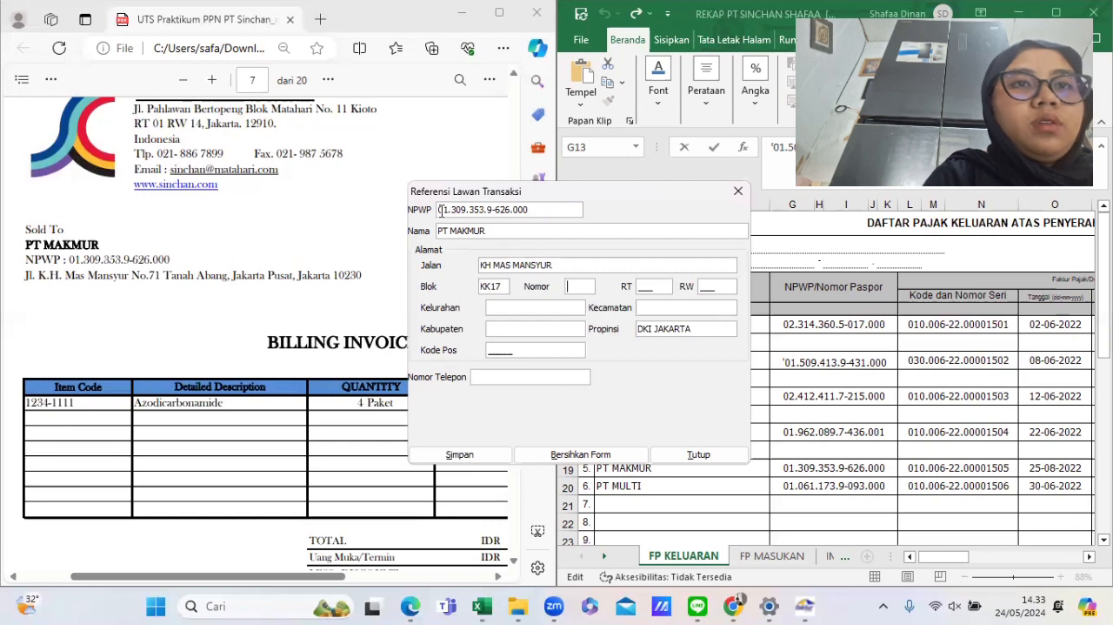
{"action": "type", "text": "71"}
{"action": "key", "text": "Tab"}
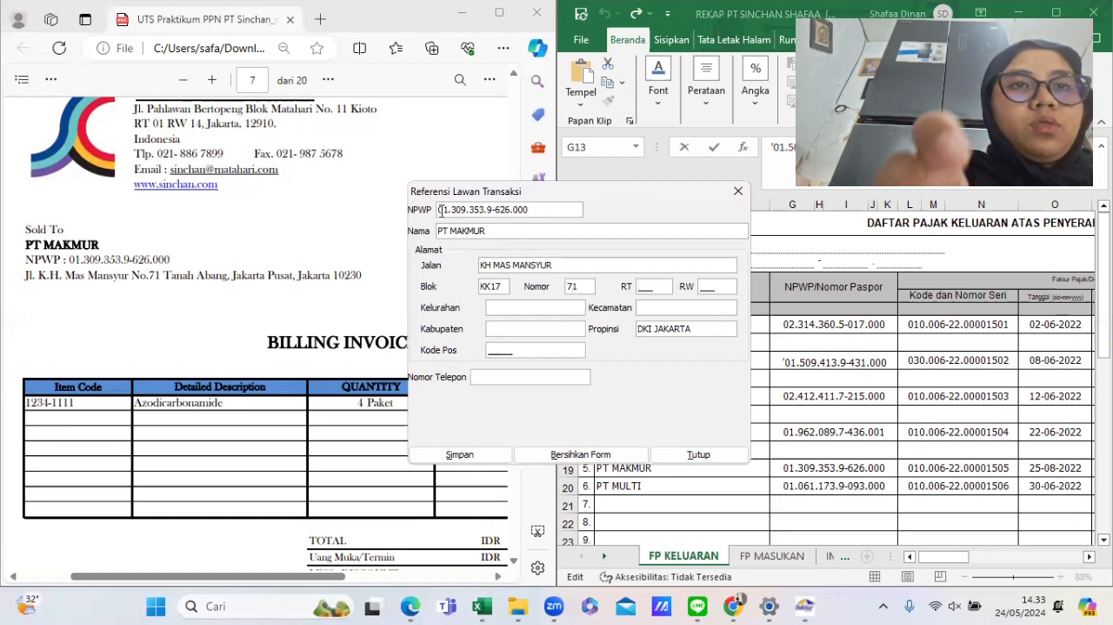
{"action": "type", "text": "1"}
{"action": "key", "text": "BackSpace"}
{"action": "key", "text": "Tab"}
{"action": "type", "text": "007"}
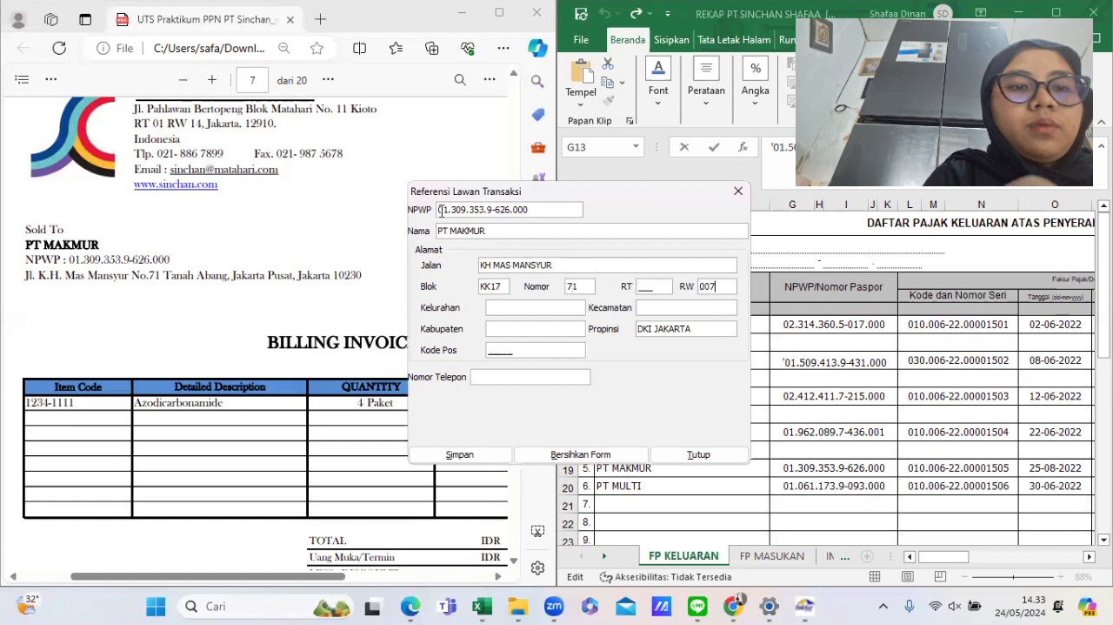
{"action": "key", "text": "Tab"}
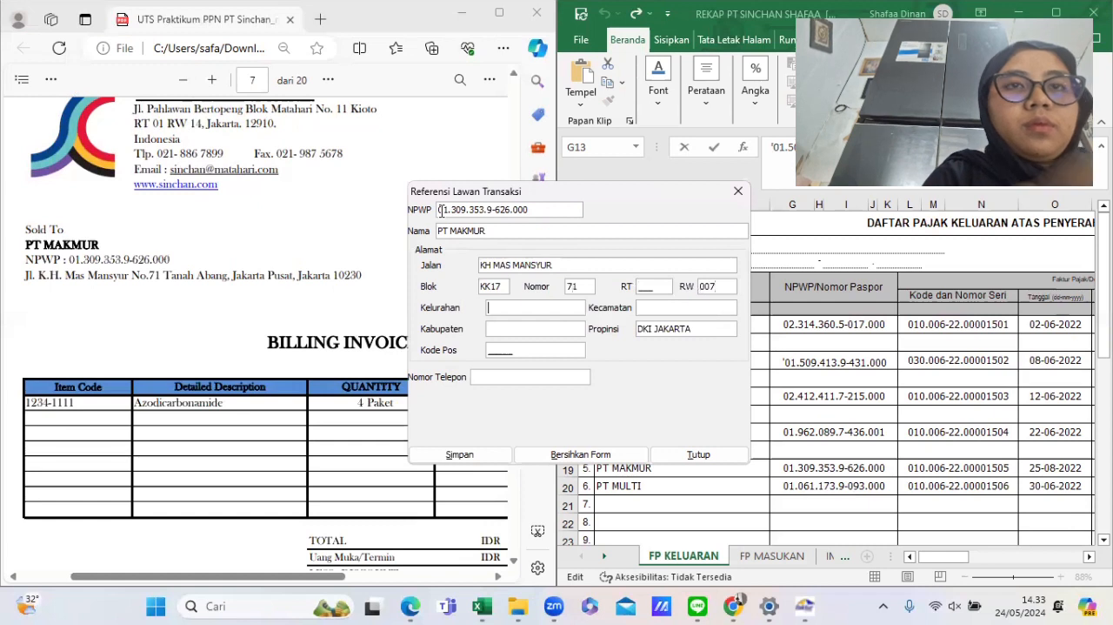
{"action": "left_click", "coordinate": [664, 286]}
{"action": "type", "text": "001"}
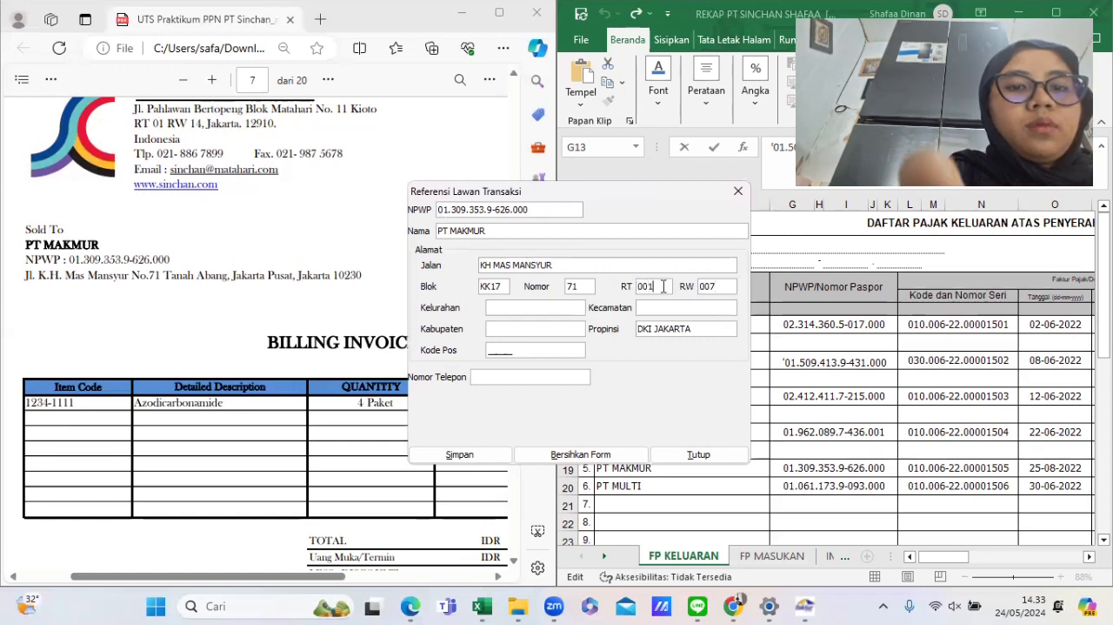
{"action": "key", "text": "Tab"}
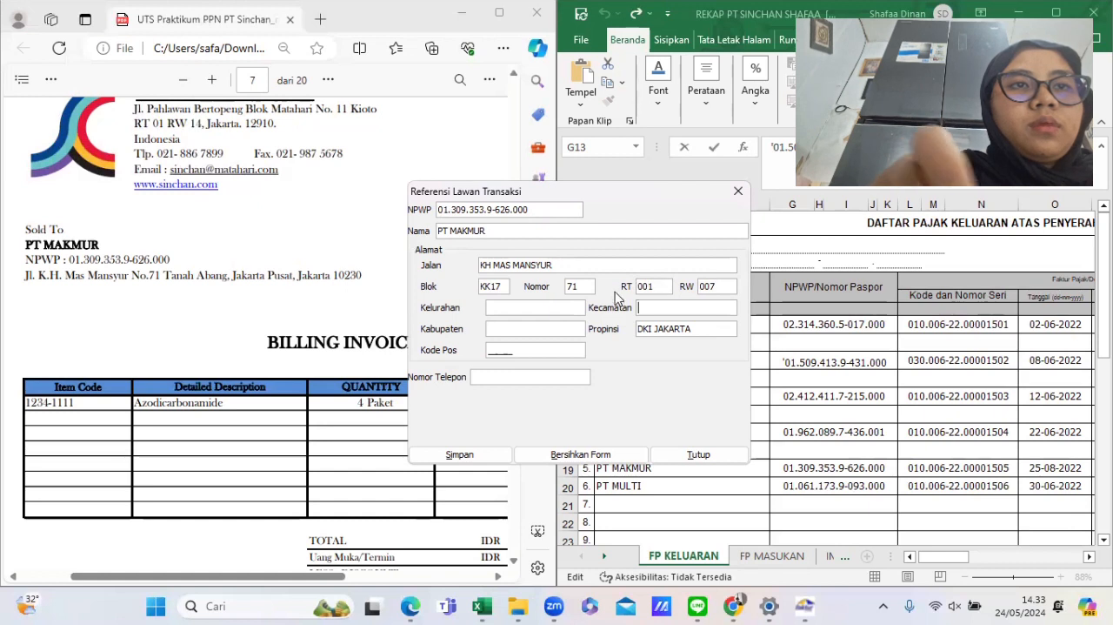
- Enter TN ABANG as kelurahan, TNABANG as kecamatan and JAKPUS as kabupaten
{"action": "type", "text": "T"}
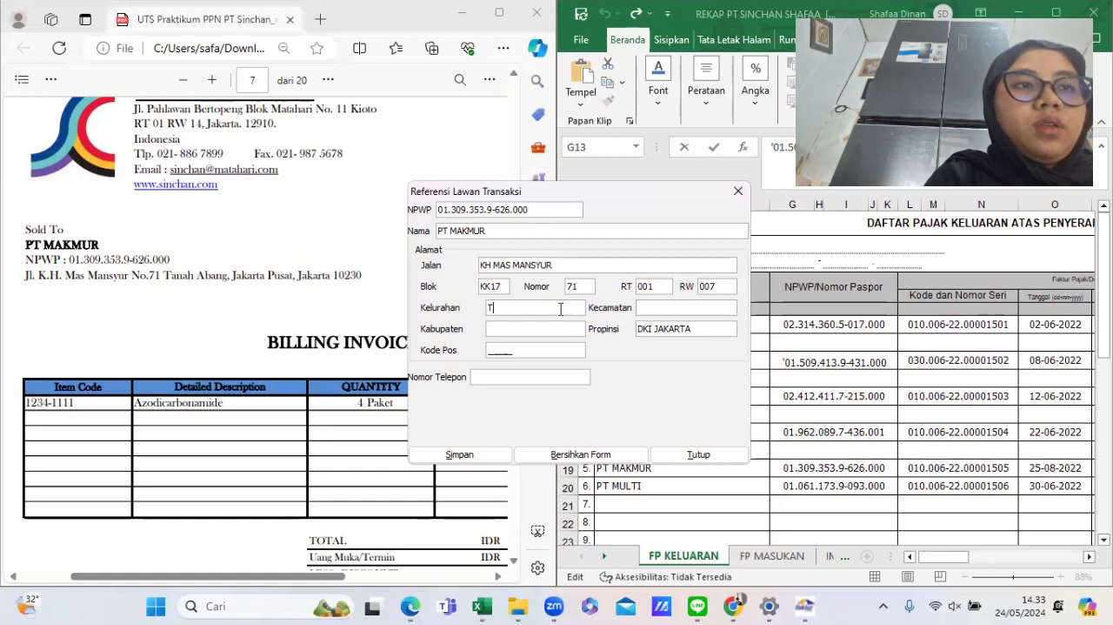
{"action": "type", "text": "N ABANG"}
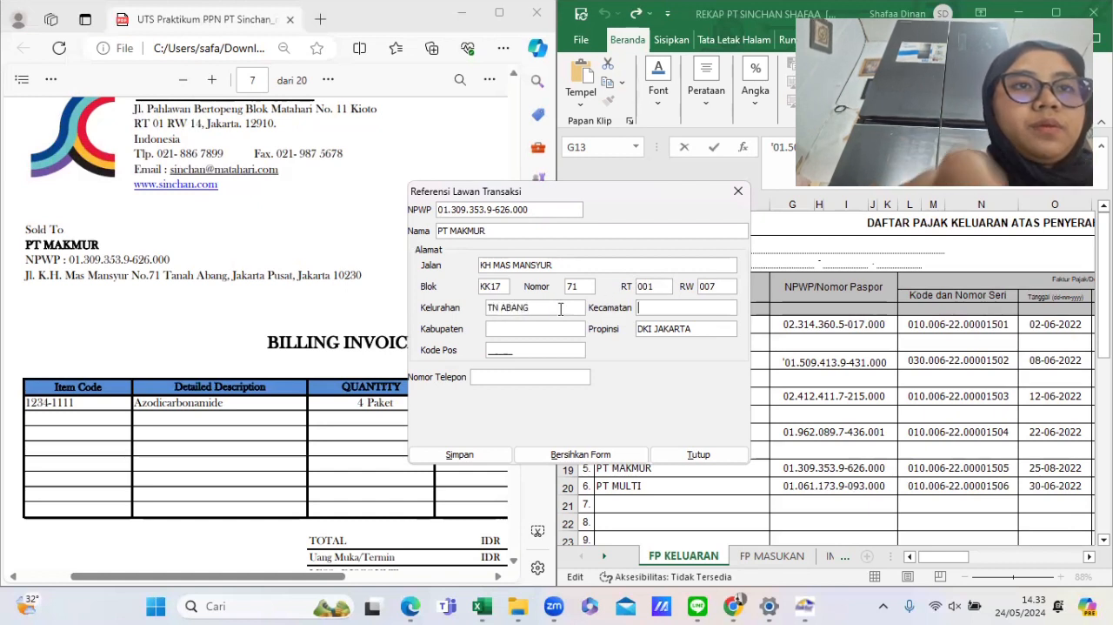
{"action": "type", "text": "TNABANG"}
{"action": "key", "text": "Tab"}
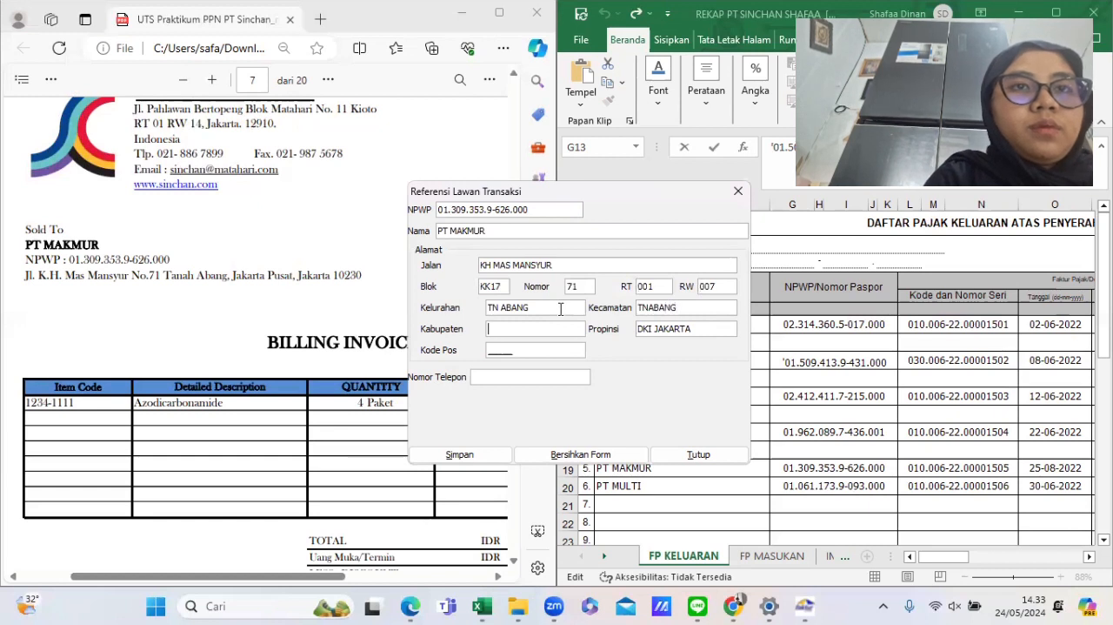
{"action": "type", "text": "TN"}
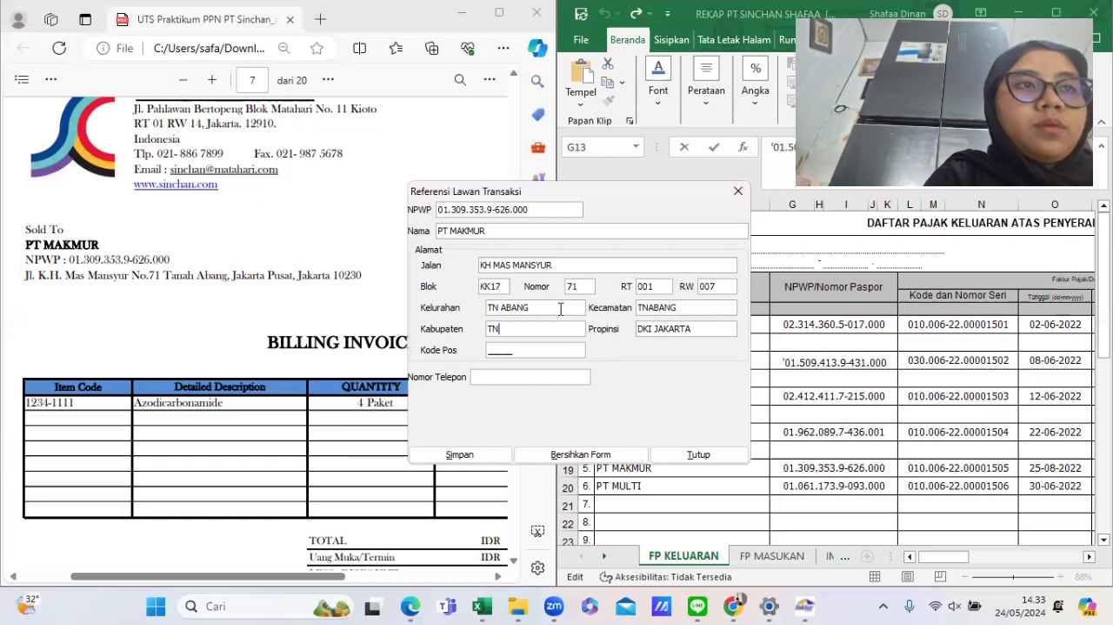
{"action": "key", "text": "BackSpace"}
{"action": "key", "text": "BackSpace"}
{"action": "type", "text": "JAKPUS"}
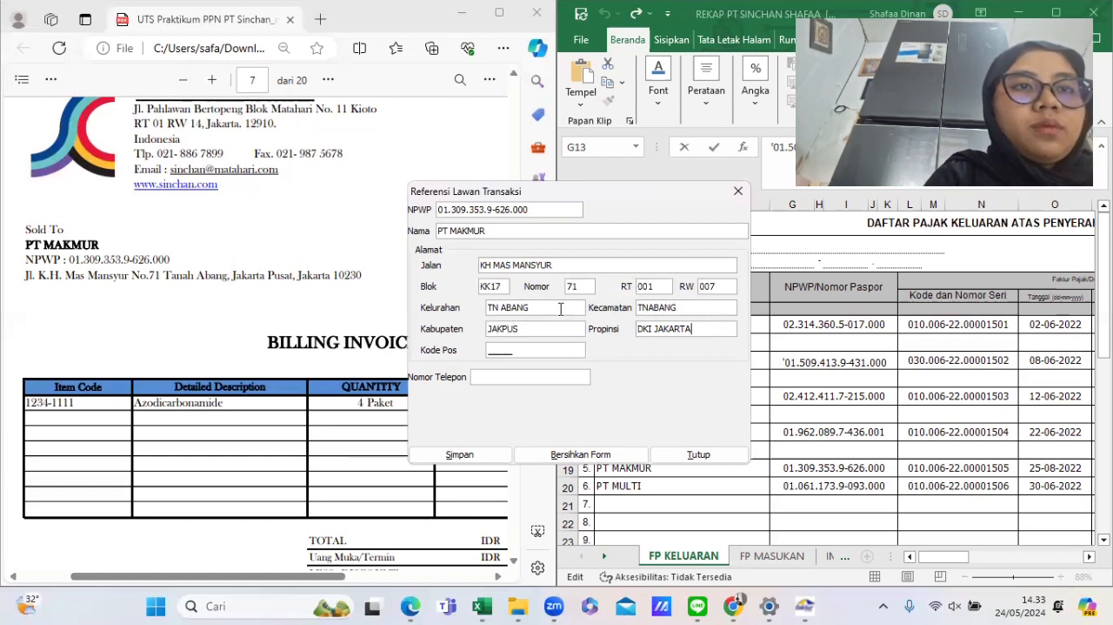
- Enter postal code 10230, save PT MAKMUR as a counterpart and start another new counterpart
{"action": "key", "text": "Tab"}
{"action": "type", "text": "10"}
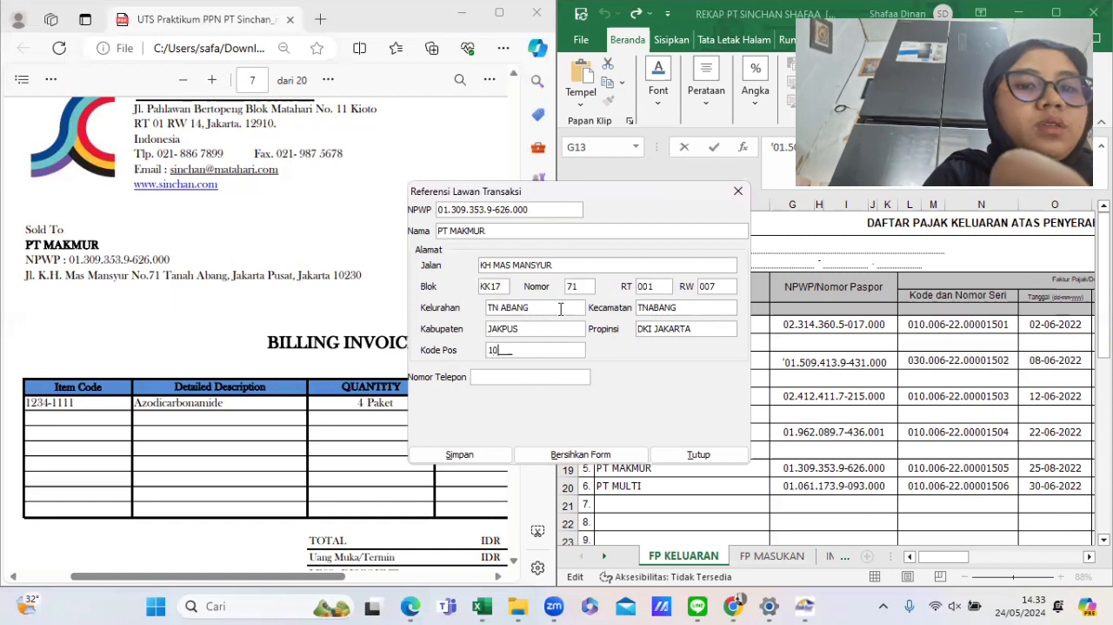
{"action": "type", "text": "230"}
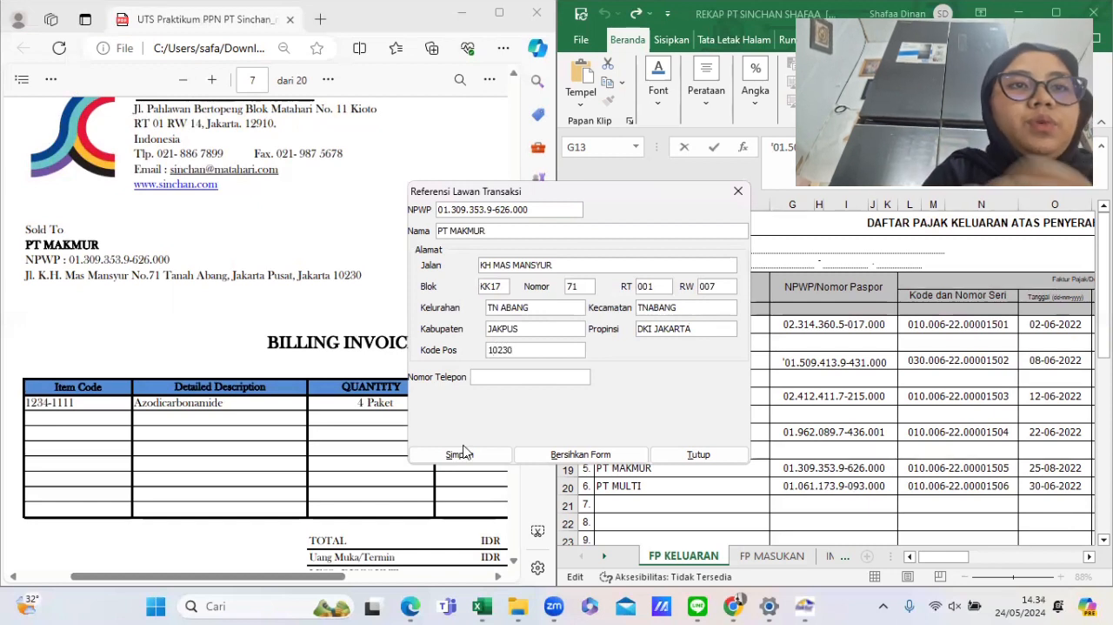
{"action": "left_click", "coordinate": [464, 451]}
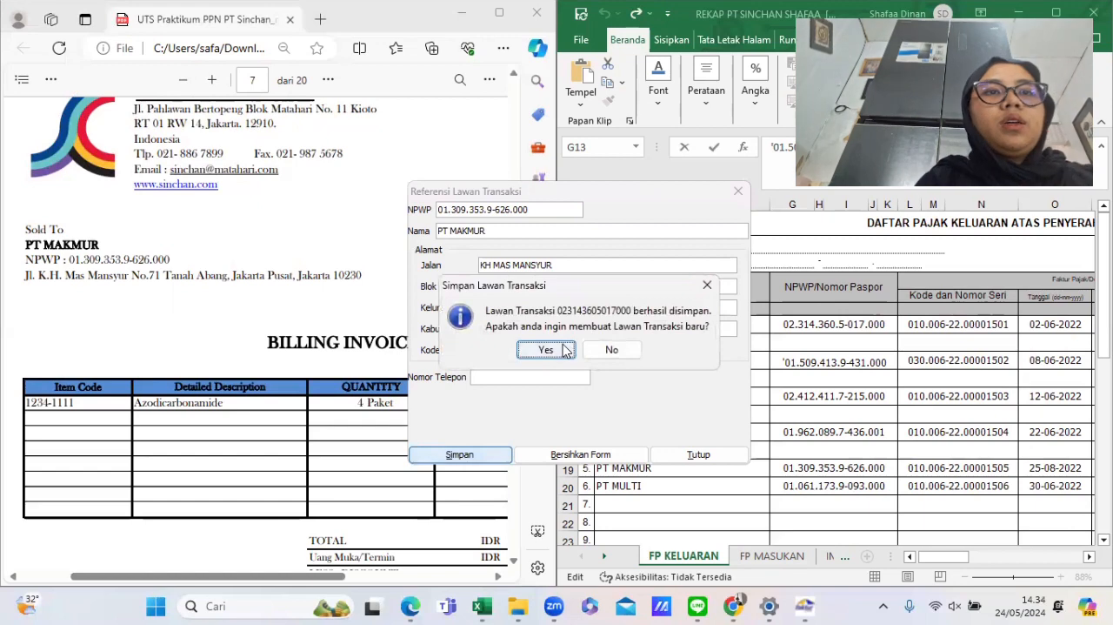
{"action": "left_click", "coordinate": [545, 348]}
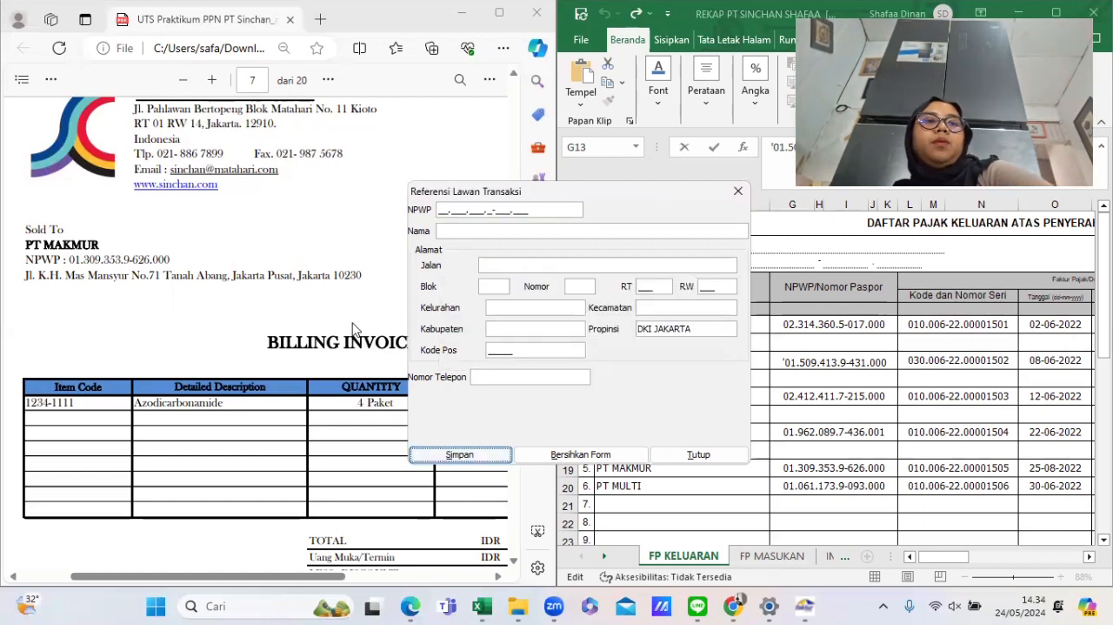
{"action": "scroll", "coordinate": [352, 329], "scroll_direction": "down", "scroll_amount": 10}
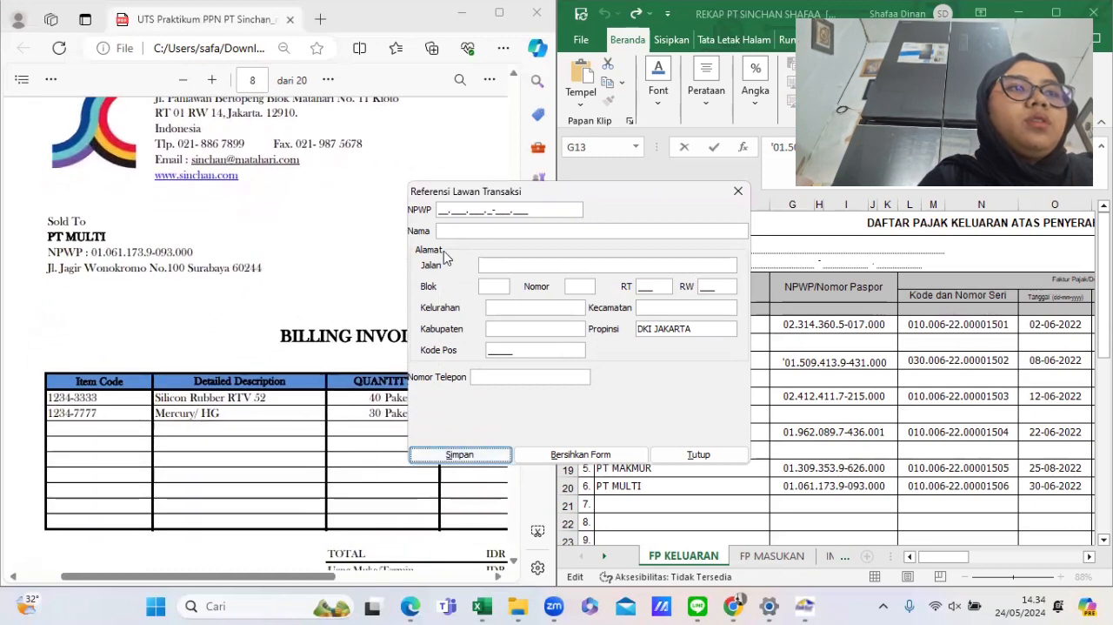
{"action": "left_click", "coordinate": [442, 210]}
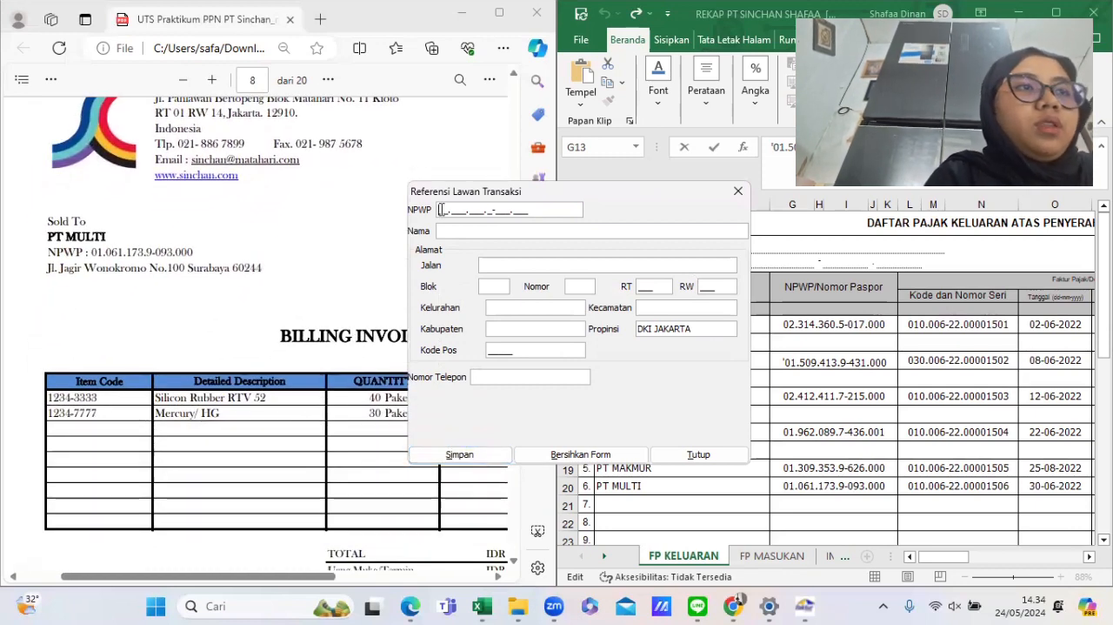
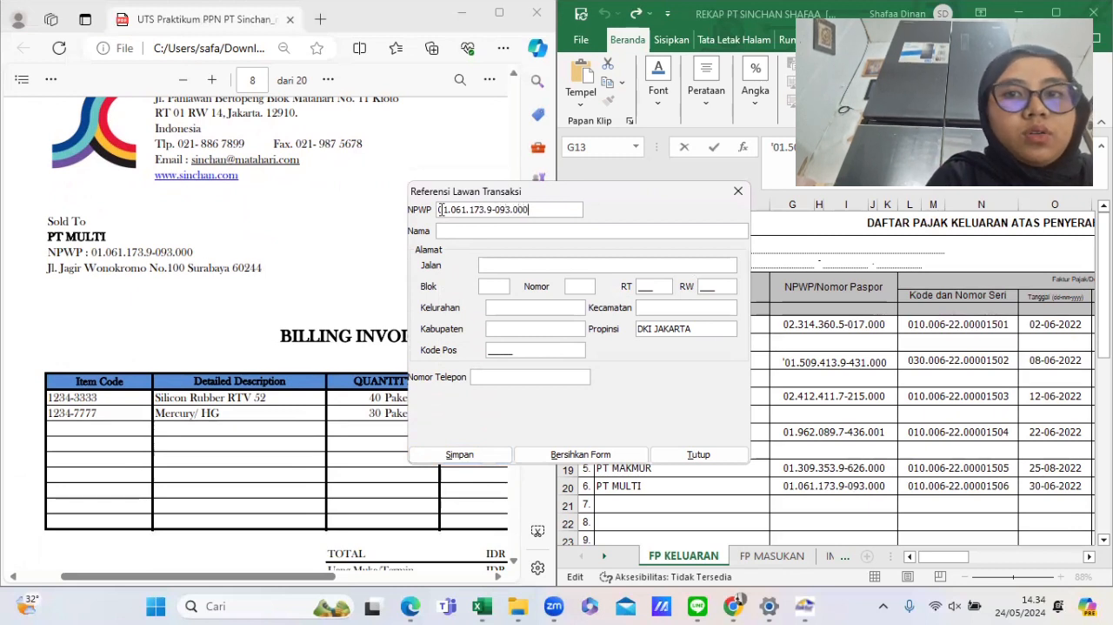
- Enter PT MULTI as the counterpart name and JAGIR WONOKROMO as the street
{"action": "key", "text": "Tab"}
{"action": "type", "text": "PT"}
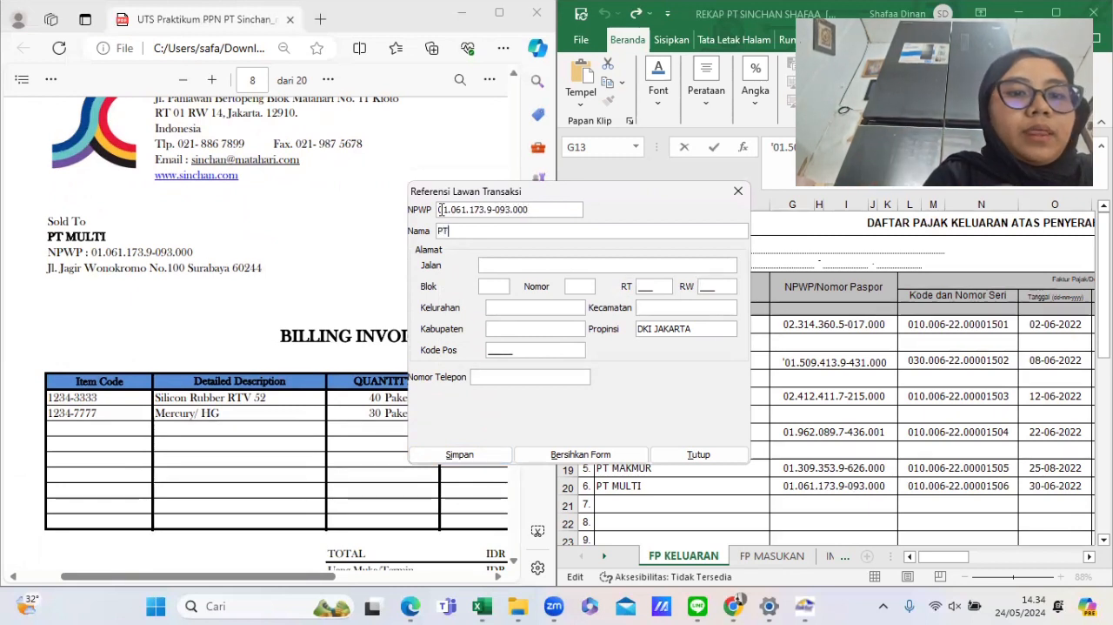
{"action": "type", "text": " MULTI"}
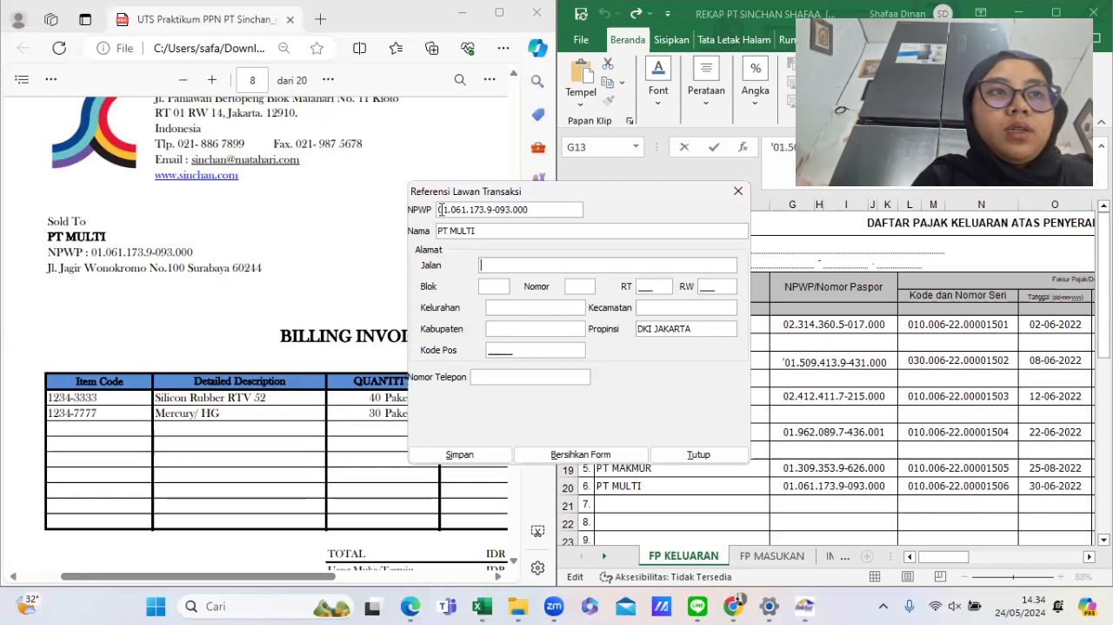
{"action": "type", "text": "JAGIR "}
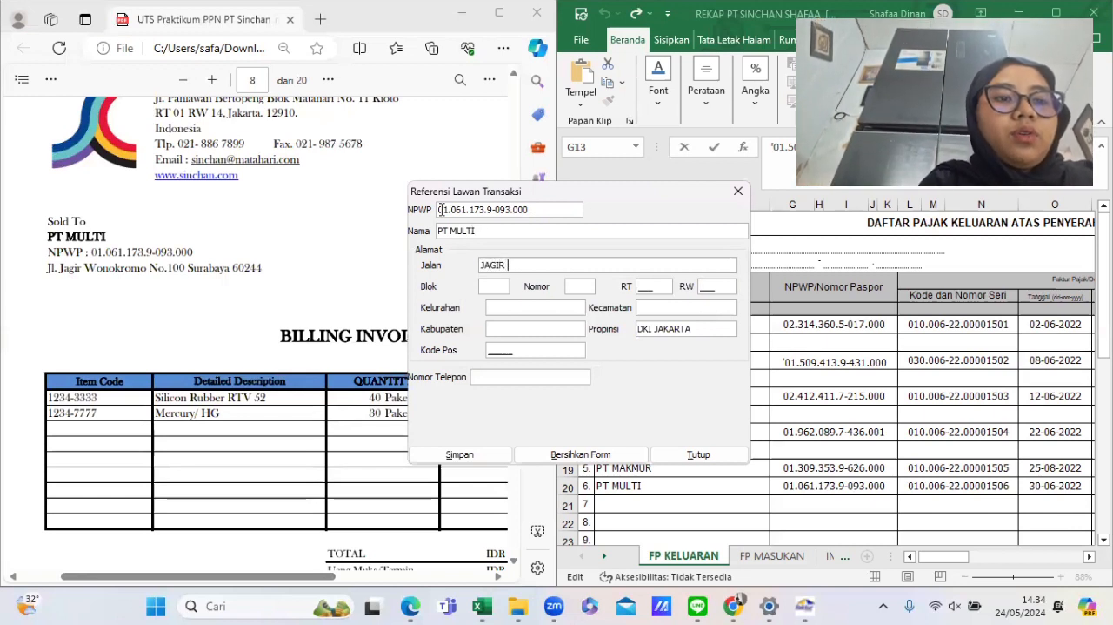
{"action": "type", "text": "WONOKRO"}
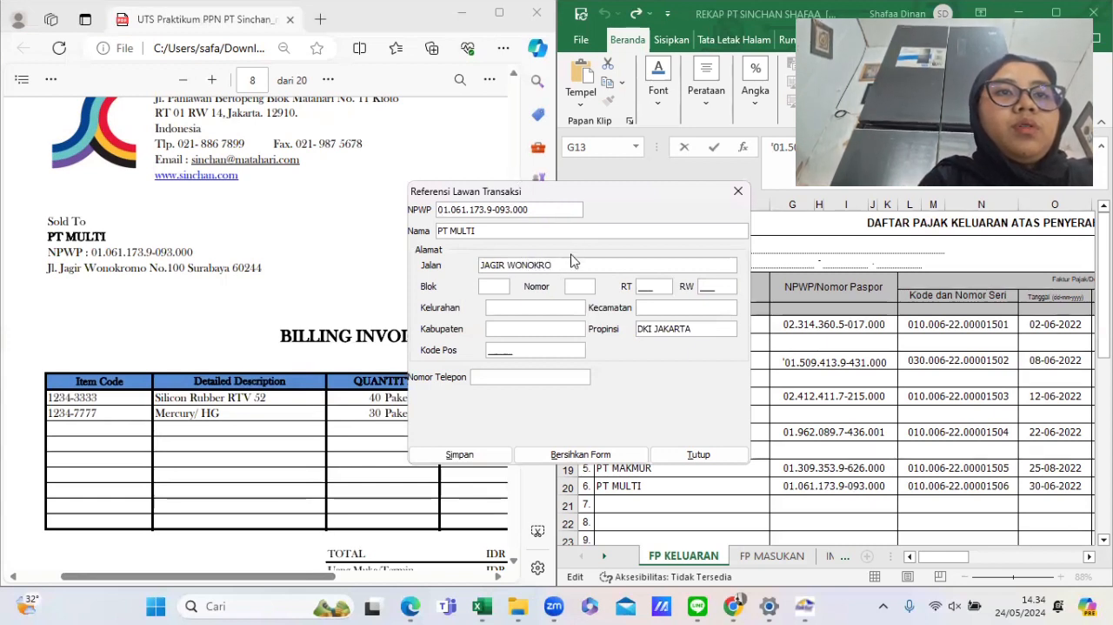
{"action": "type", "text": "MO"}
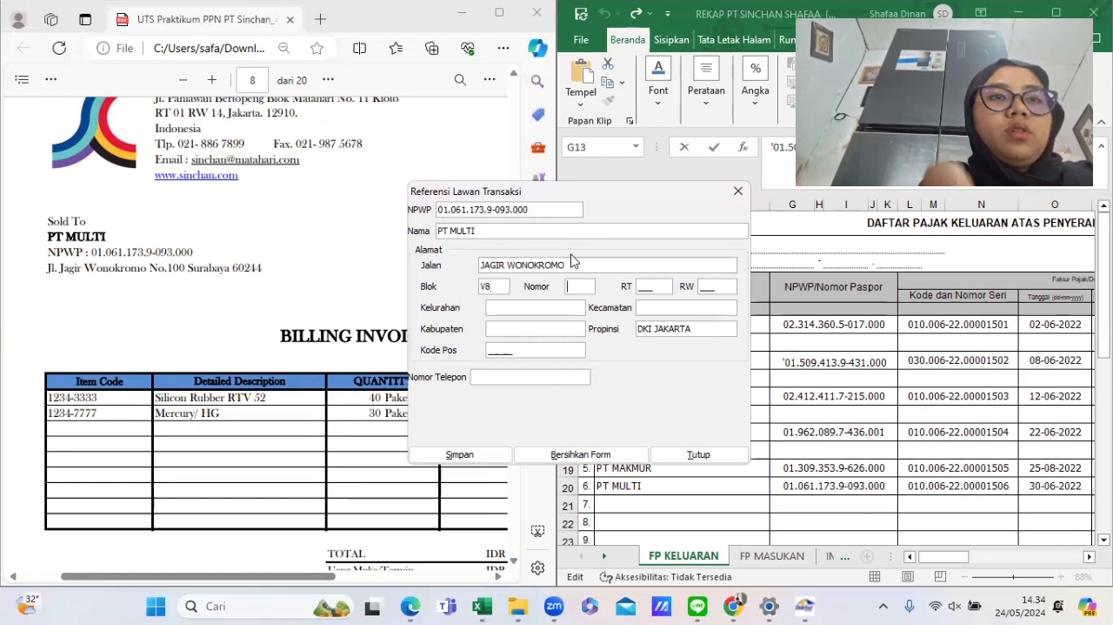
{"action": "type", "text": "100"}
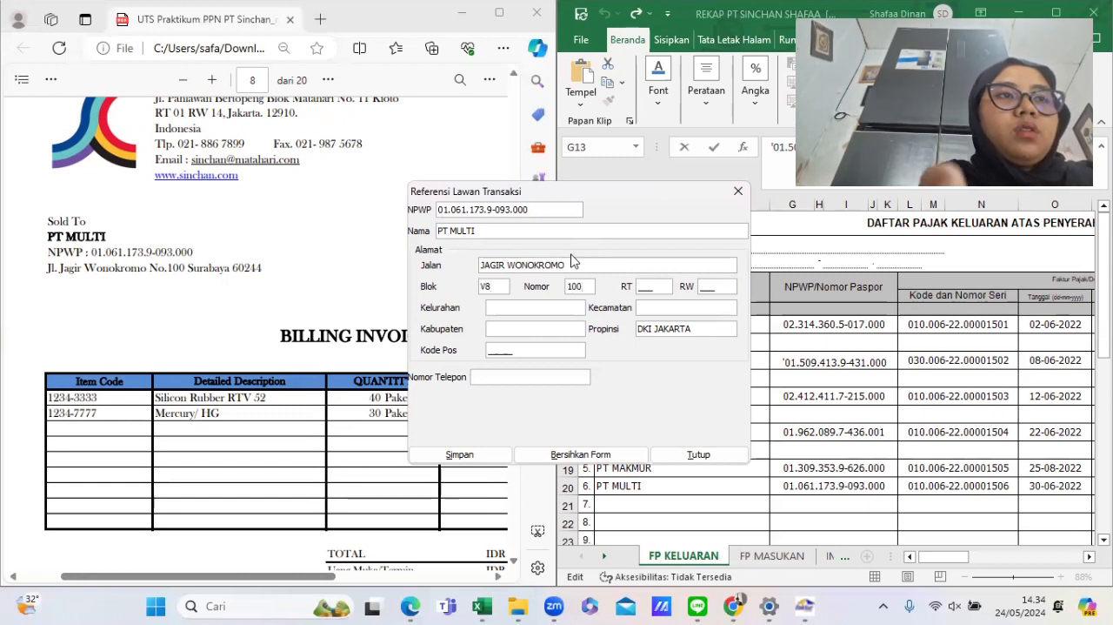
{"action": "type", "text": "9"}
- Enter block V8, number 100, RT 009 and RW 010 for PT MULTI
{"action": "key", "text": "Tab"}
{"action": "type", "text": "01"}
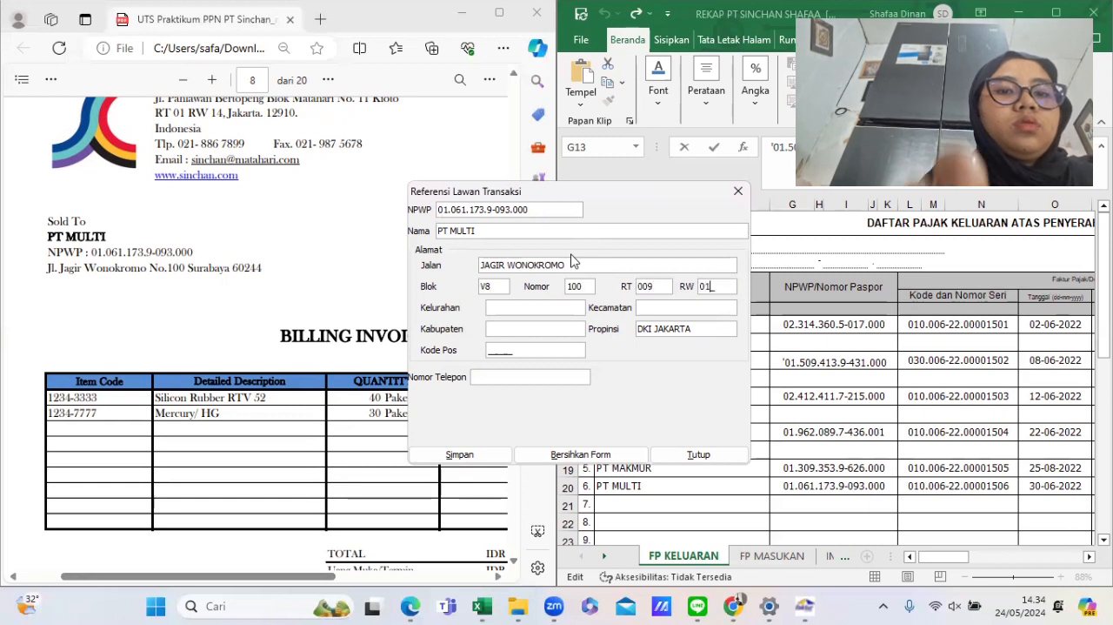
{"action": "type", "text": "0S"}
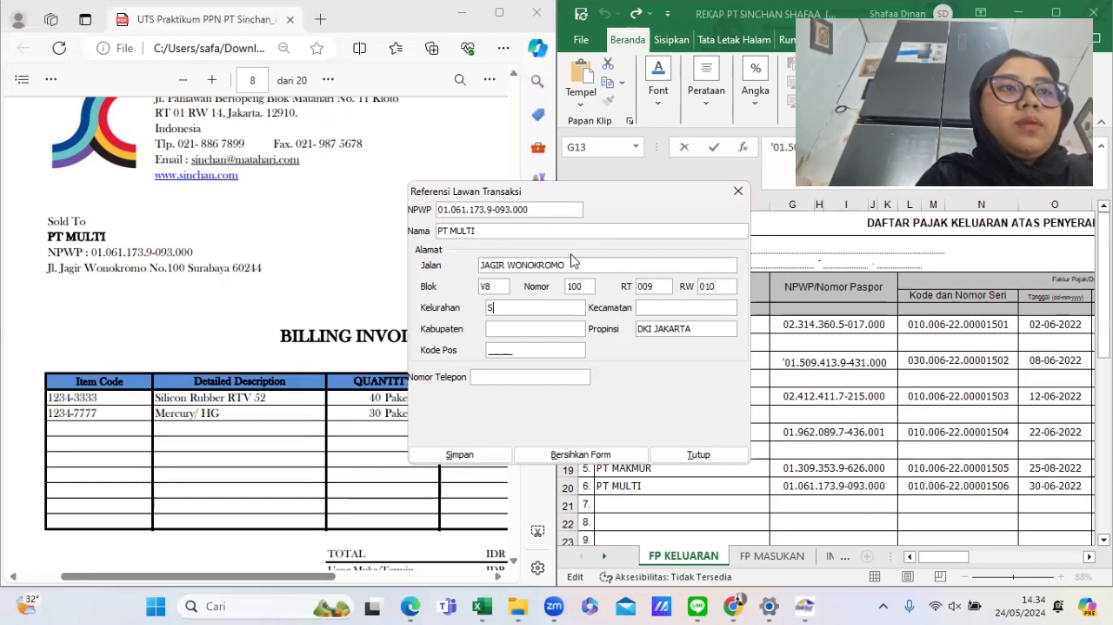
{"action": "type", "text": "URABAYA SU"}
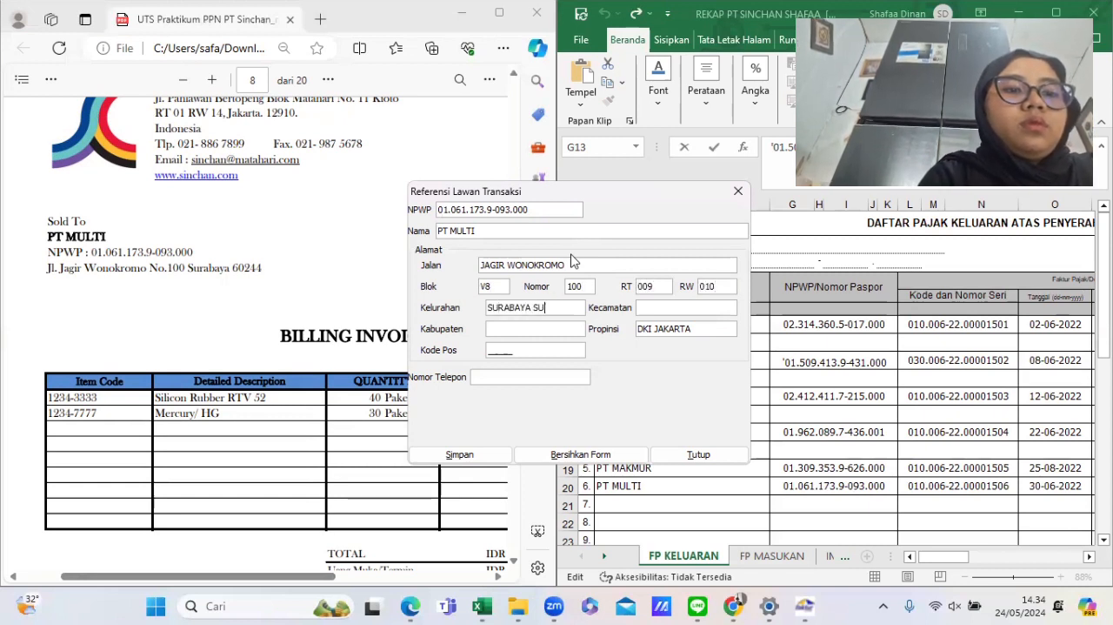
{"action": "type", "text": "RABAY"}
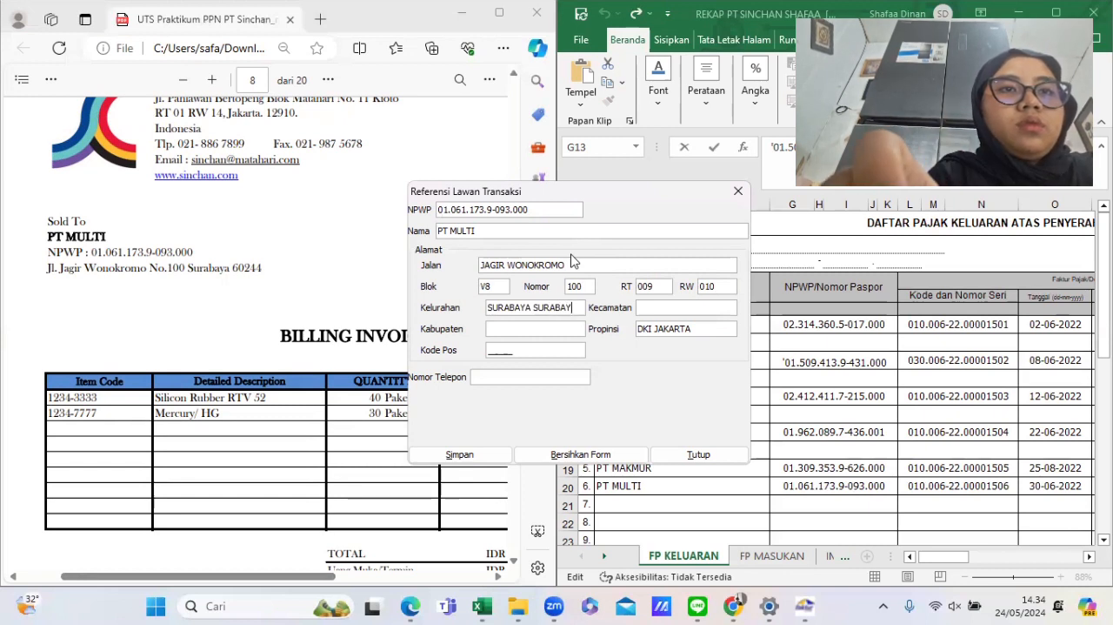
- Enter SURABAYA as the kelurahan, kecamatan and kabupaten for PT MULTI
{"action": "key", "text": "BackSpace"}
{"action": "key", "text": "BackSpace"}
{"action": "key", "text": "BackSpace"}
{"action": "key", "text": "BackSpace"}
{"action": "key", "text": "BackSpace"}
{"action": "key", "text": "BackSpace"}
{"action": "key", "text": "BackSpace"}
{"action": "key", "text": "BackSpace"}
{"action": "key", "text": "BackSpace"}
{"action": "key", "text": "BackSpace"}
{"action": "key", "text": "BackSpace"}
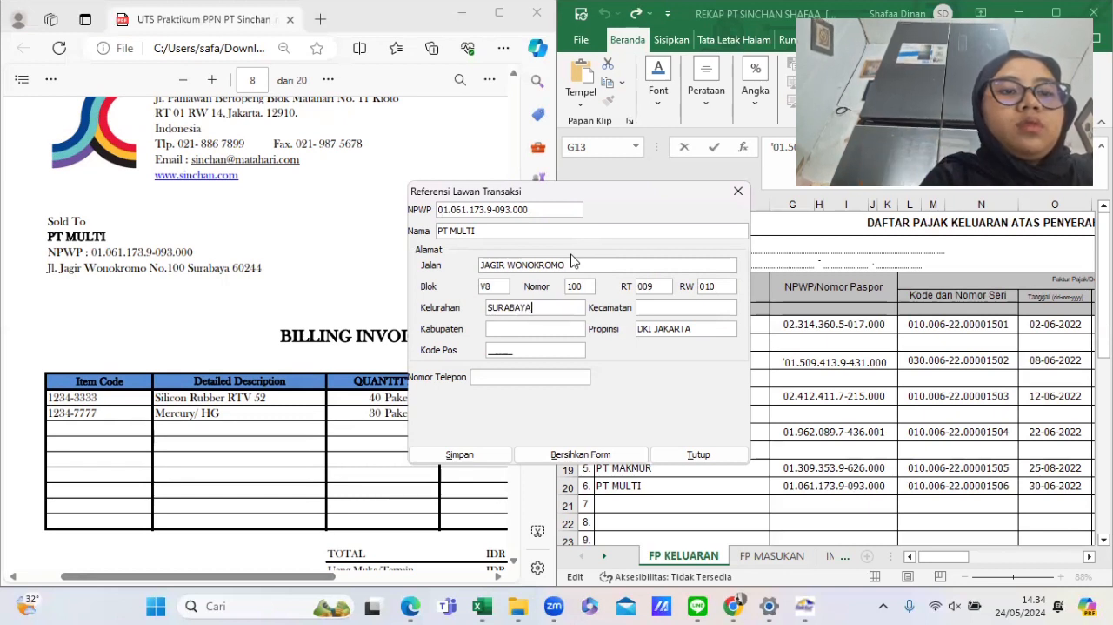
{"action": "type", "text": "SURABAYA"}
{"action": "key", "text": "Tab"}
{"action": "type", "text": "SU"}
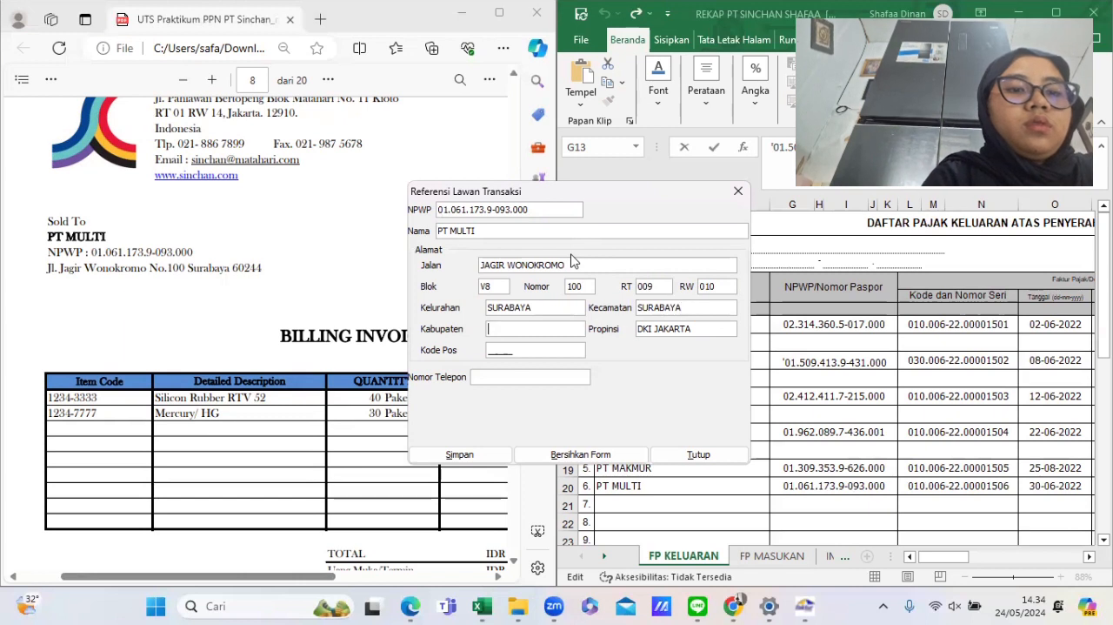
{"action": "type", "text": "RABAYA"}
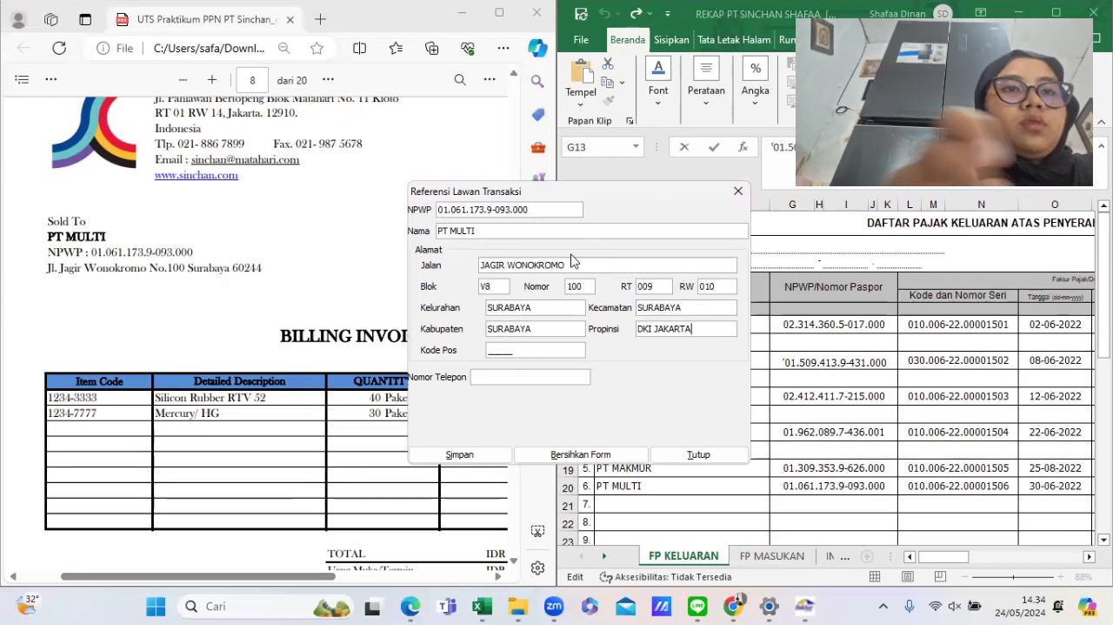
- Set the province to SURABAYA and postal code to 60244, save PT MULTI and start another new counterpart
{"action": "key", "text": "BackSpace"}
{"action": "key", "text": "BackSpace"}
{"action": "key", "text": "BackSpace"}
{"action": "key", "text": "BackSpace"}
{"action": "key", "text": "BackSpace"}
{"action": "key", "text": "BackSpace"}
{"action": "key", "text": "BackSpace"}
{"action": "key", "text": "BackSpace"}
{"action": "key", "text": "BackSpace"}
{"action": "key", "text": "BackSpace"}
{"action": "type", "text": "SU"}
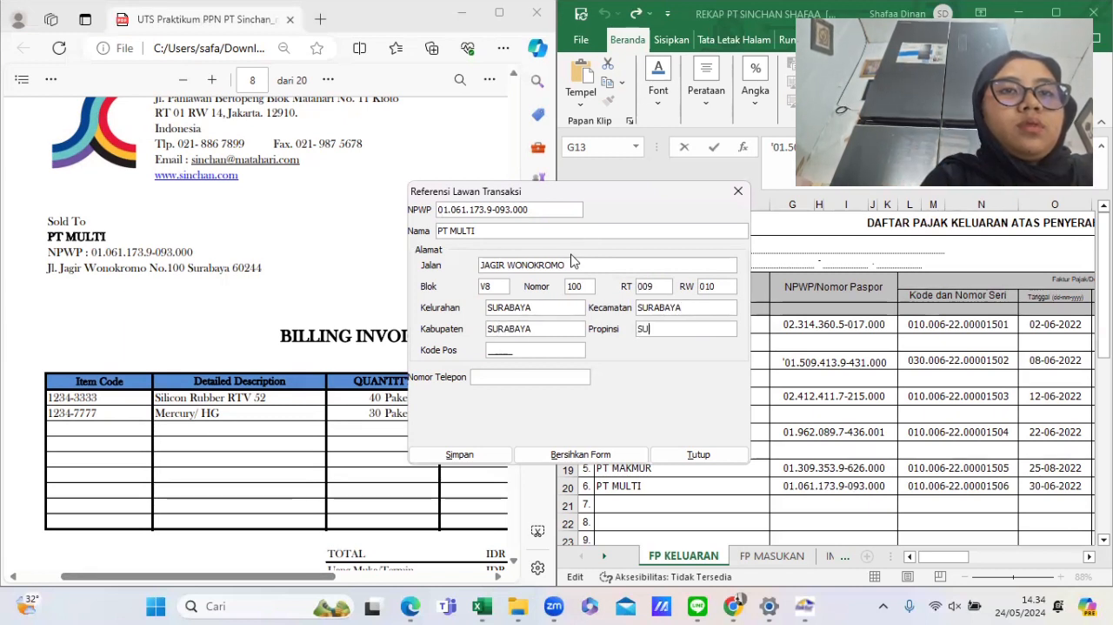
{"action": "type", "text": "RABAYA"}
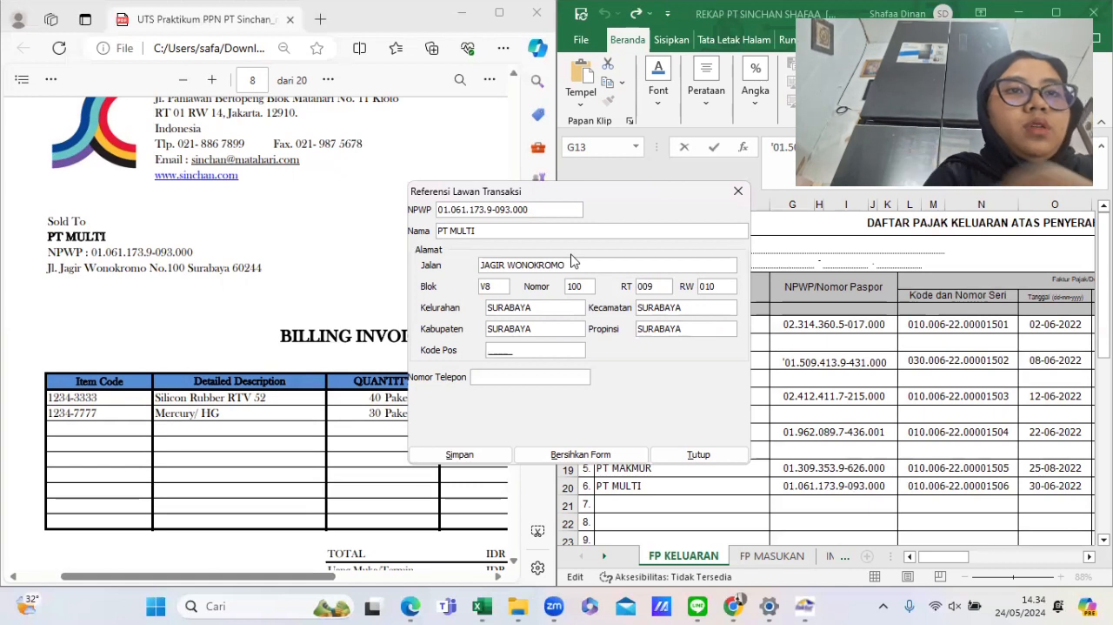
{"action": "type", "text": "6024"}
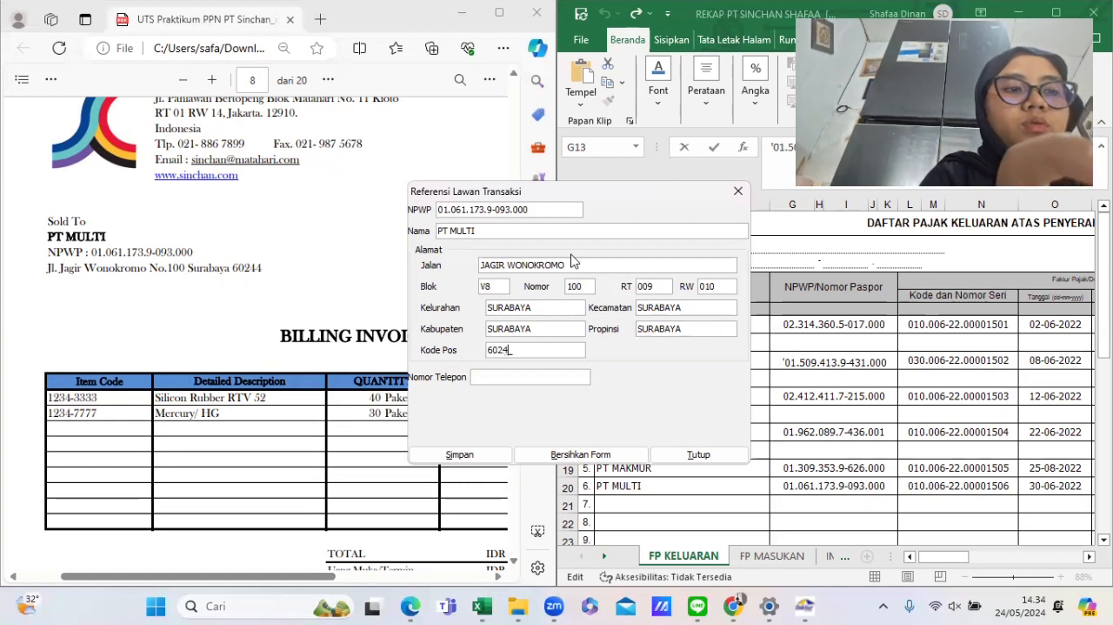
{"action": "type", "text": "4"}
{"action": "left_click", "coordinate": [459, 454]}
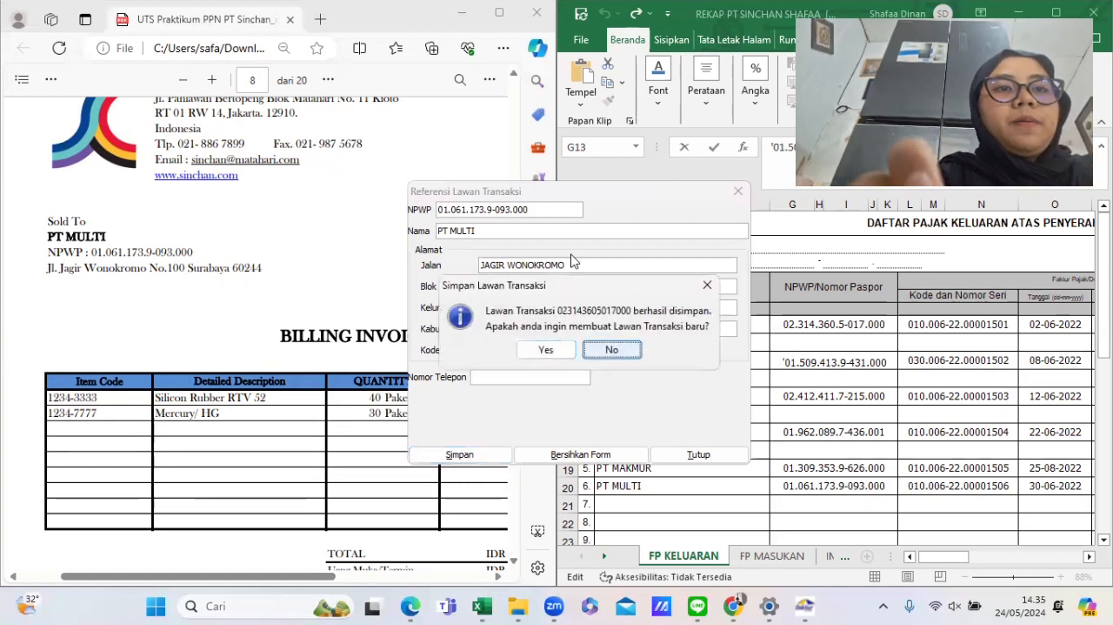
{"action": "left_click", "coordinate": [545, 350]}
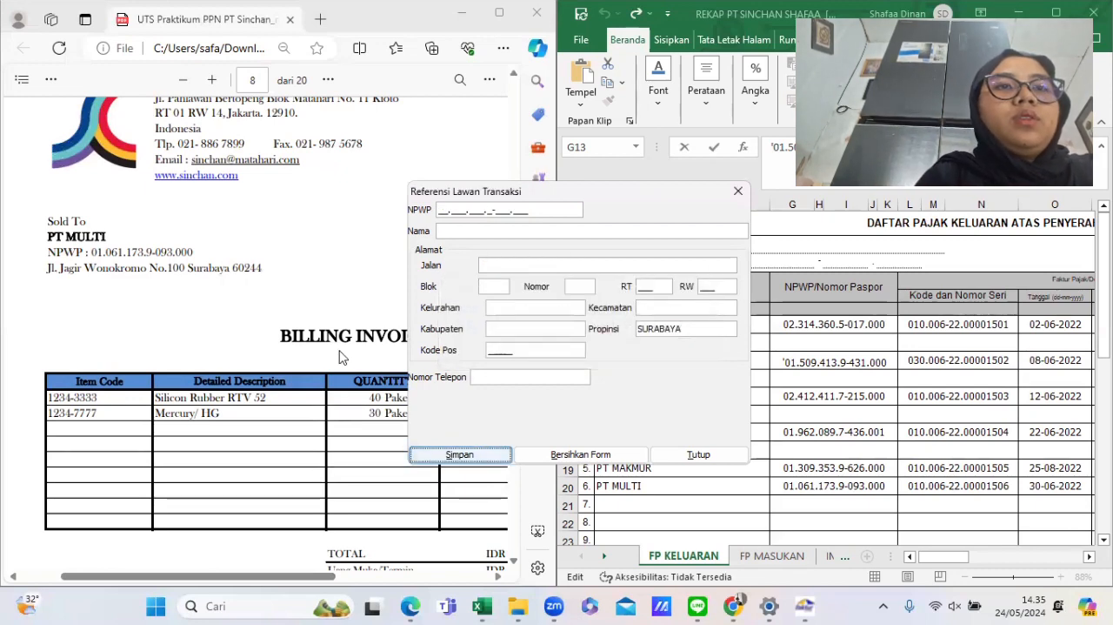
{"action": "scroll", "coordinate": [344, 352], "scroll_direction": "down", "scroll_amount": 10}
{"action": "scroll", "coordinate": [344, 352], "scroll_direction": "down", "scroll_amount": 1}
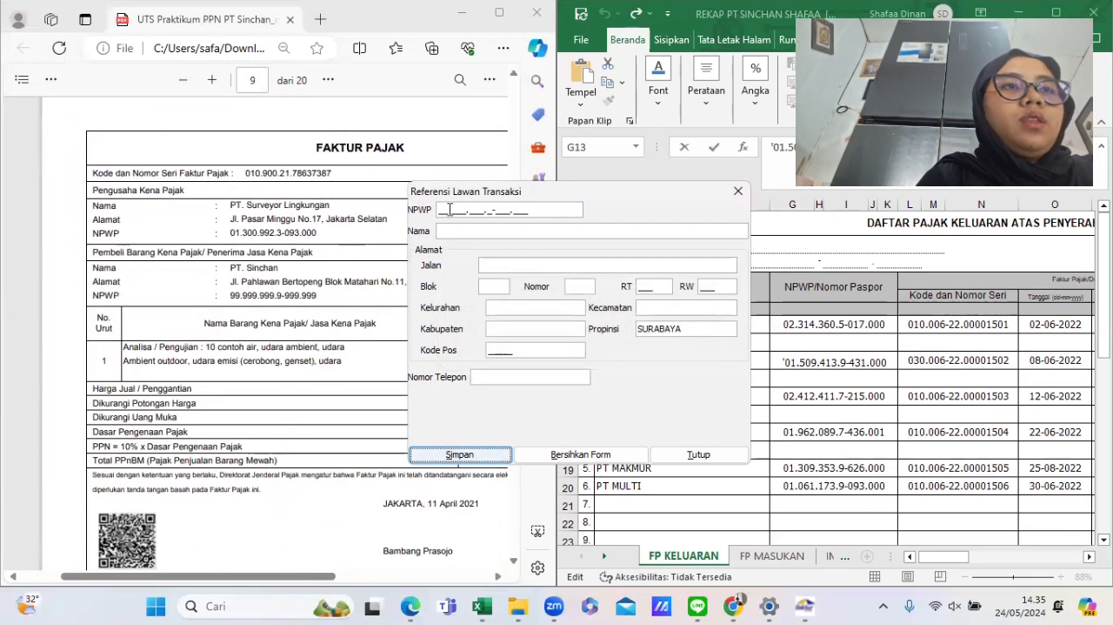
{"action": "left_click", "coordinate": [439, 210]}
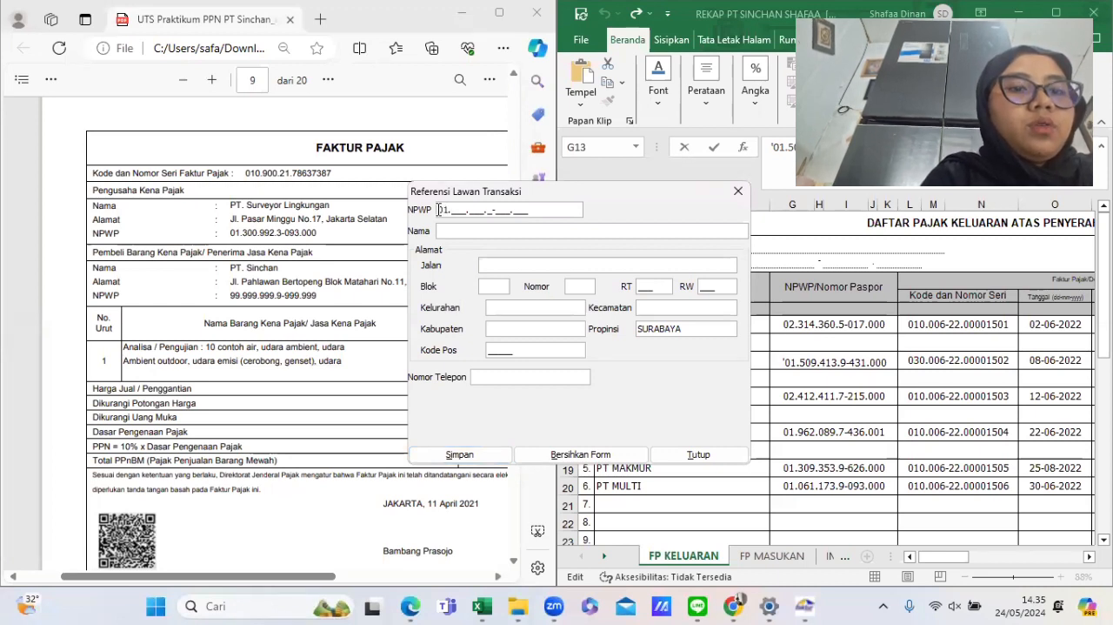
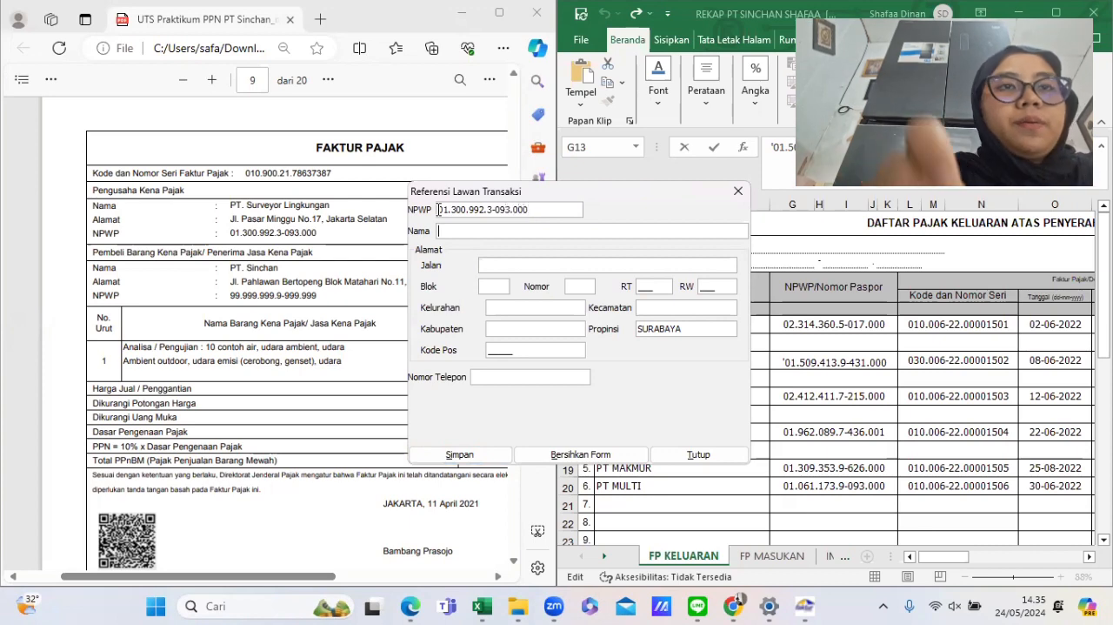
- View the FP MASUKAN sheet of the recap workbook
{"action": "left_click", "coordinate": [776, 561]}
{"action": "left_click", "coordinate": [777, 561]}
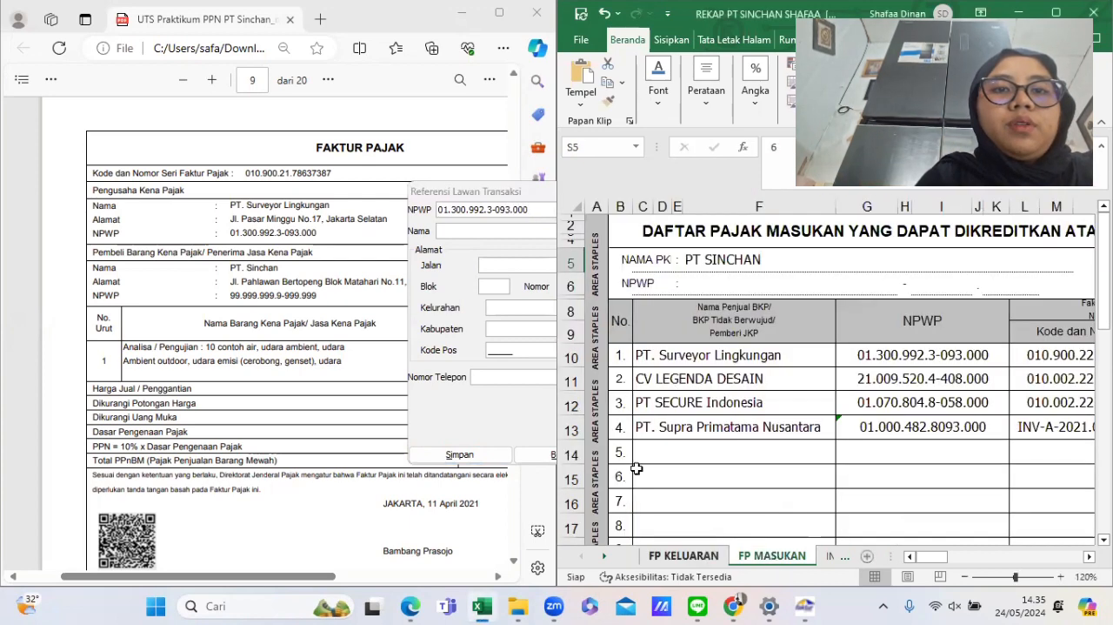
{"action": "scroll", "coordinate": [659, 370], "scroll_direction": "up", "scroll_amount": 3, "text": "ctrl"}
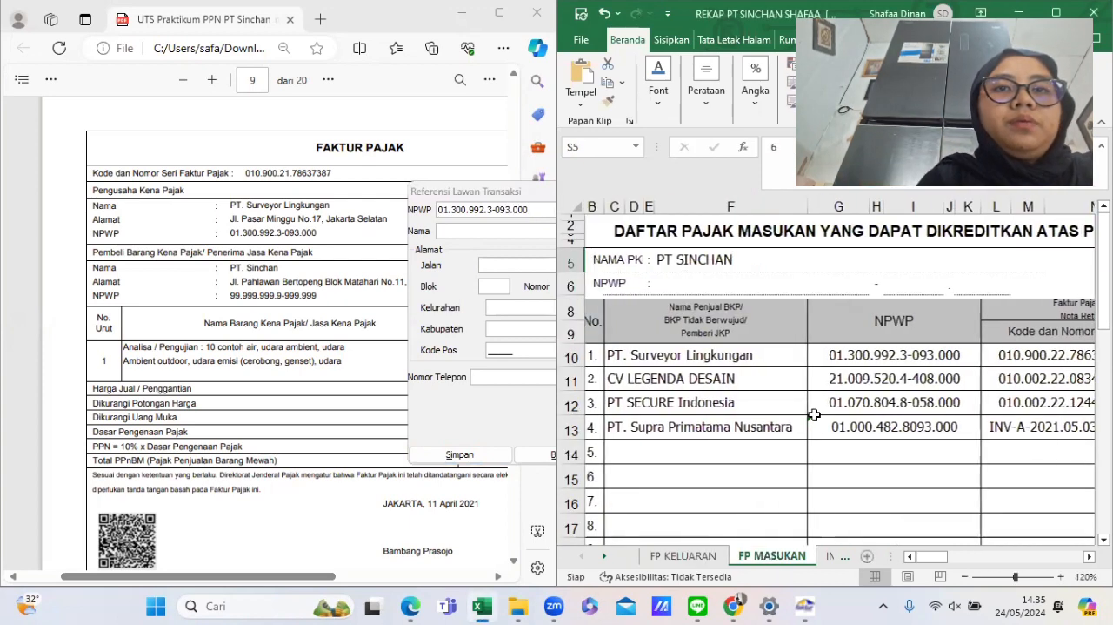
- Enter PT SURVEYOR LINGKUNGAN as the counterpart name
{"action": "left_click", "coordinate": [537, 208]}
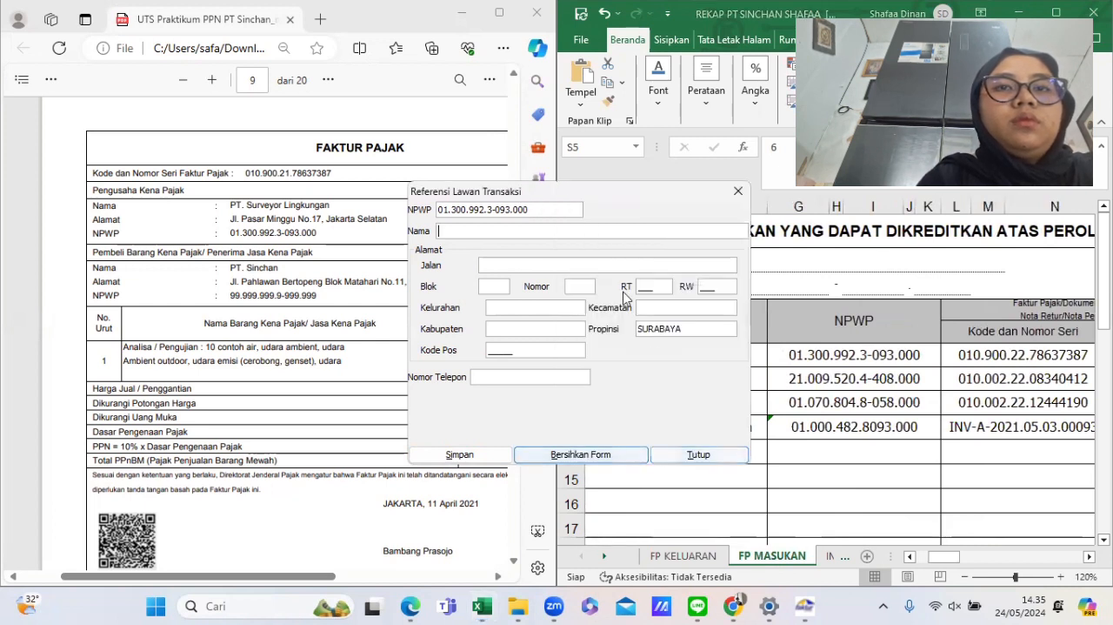
{"action": "left_click", "coordinate": [547, 229]}
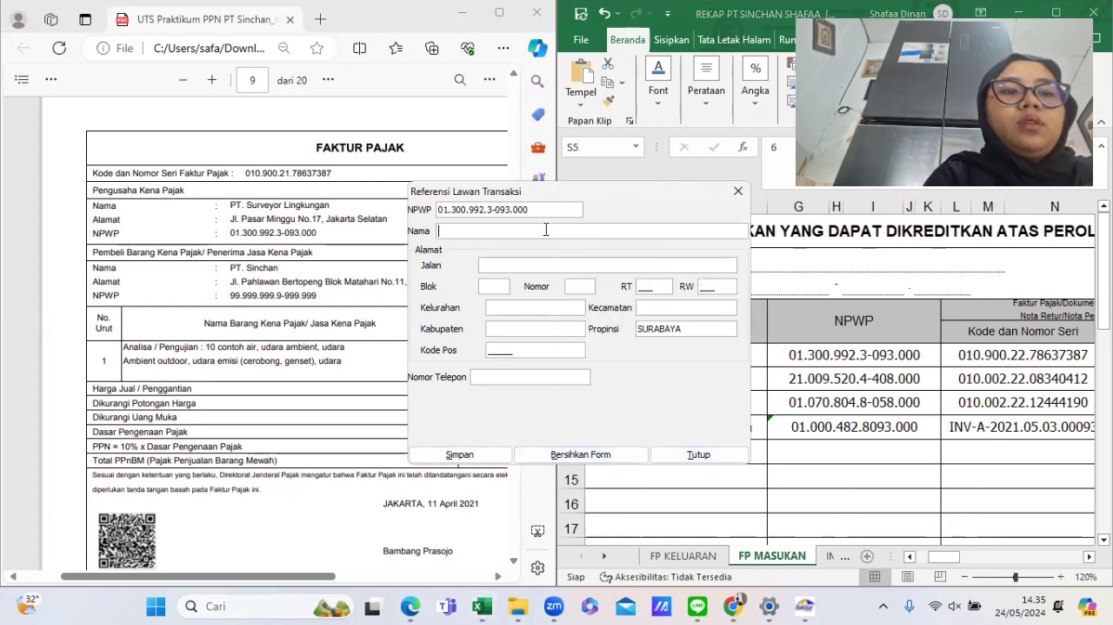
{"action": "type", "text": "PT SURVEY"}
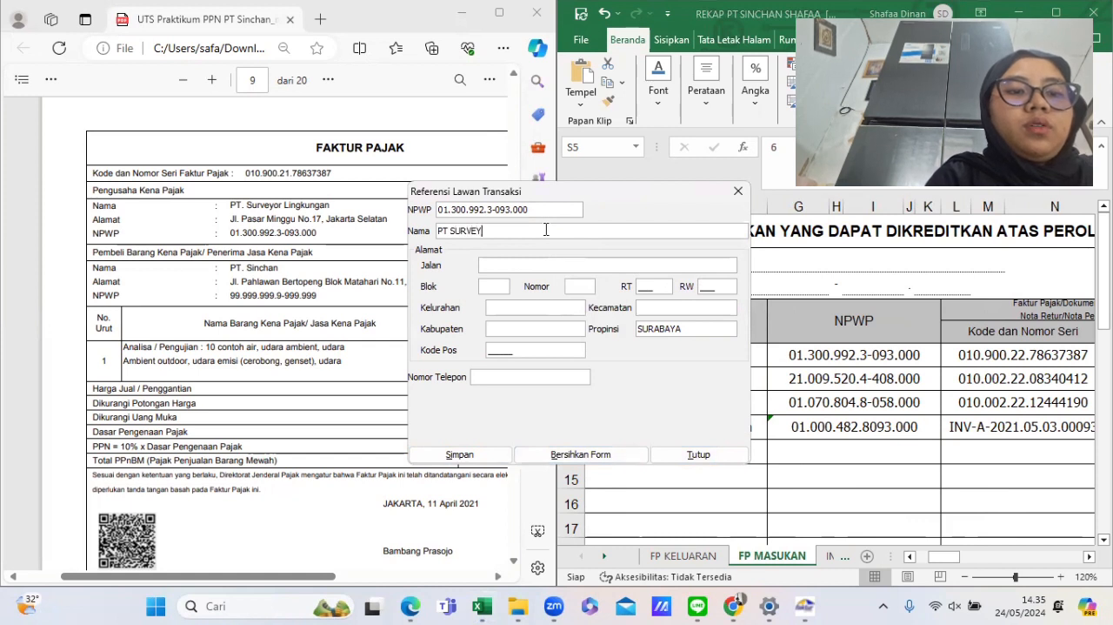
{"action": "type", "text": "OR LINGKUNGAN"}
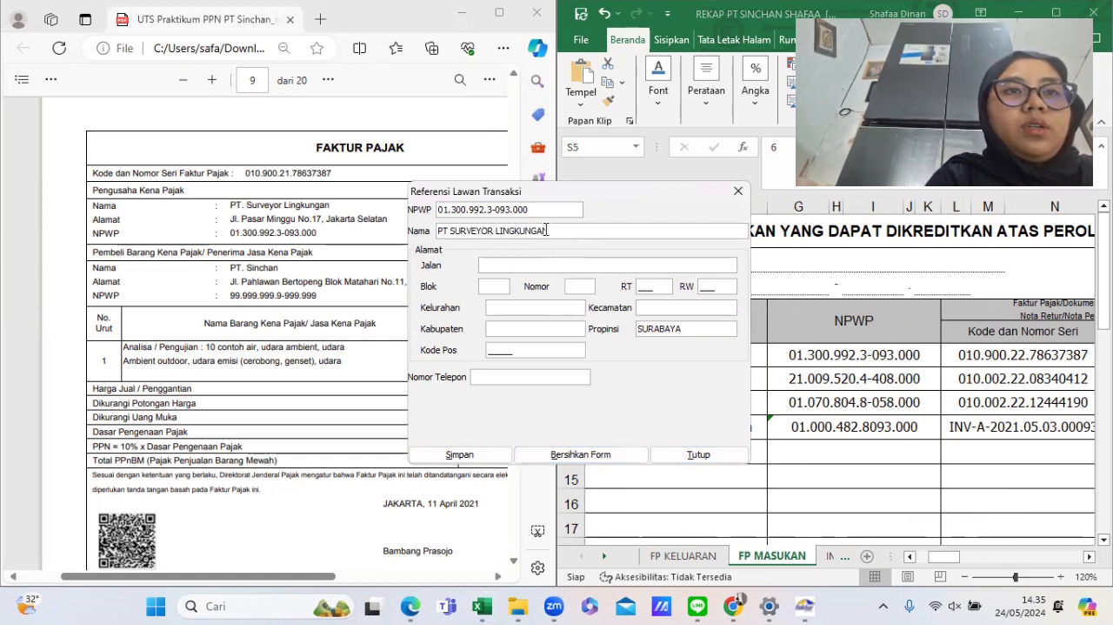
{"action": "key", "text": "Tab"}
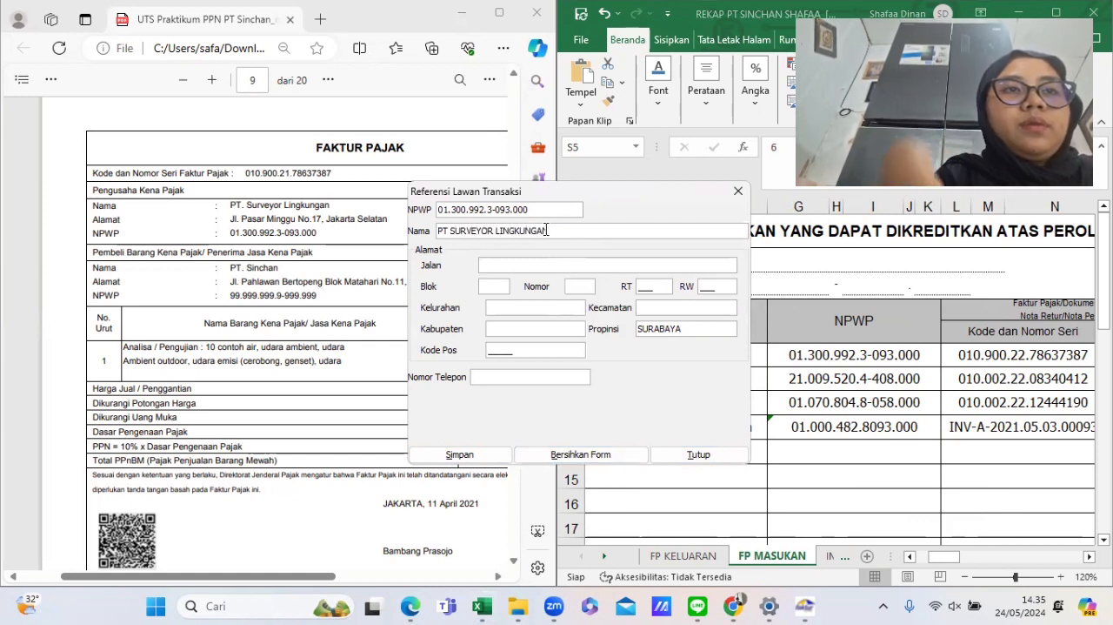
{"action": "type", "text": "PS M"}
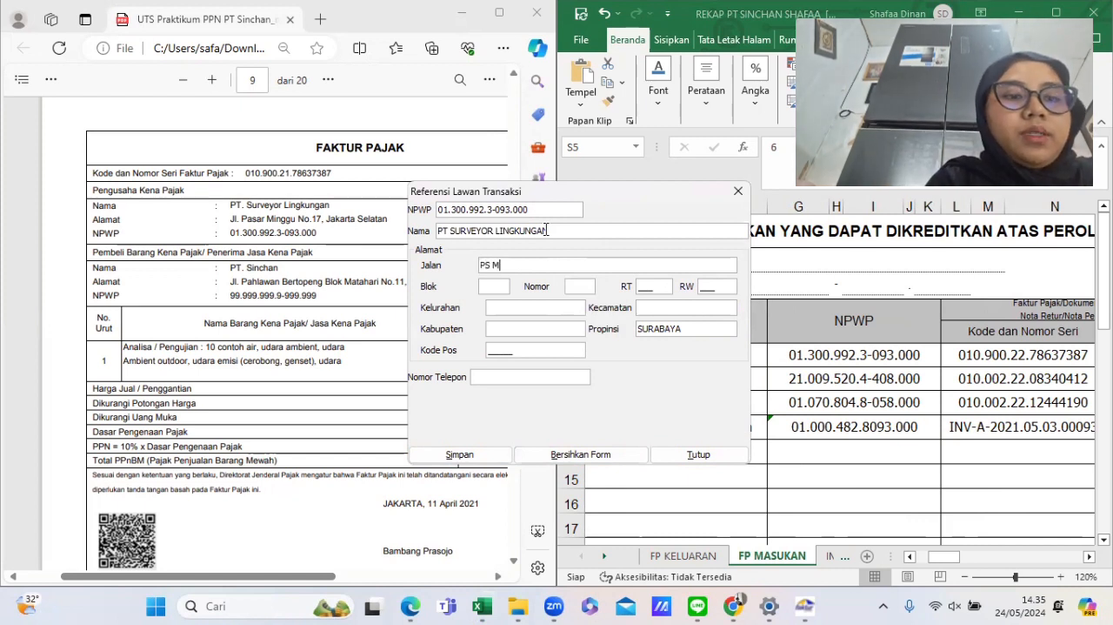
{"action": "type", "text": "INGGU"}
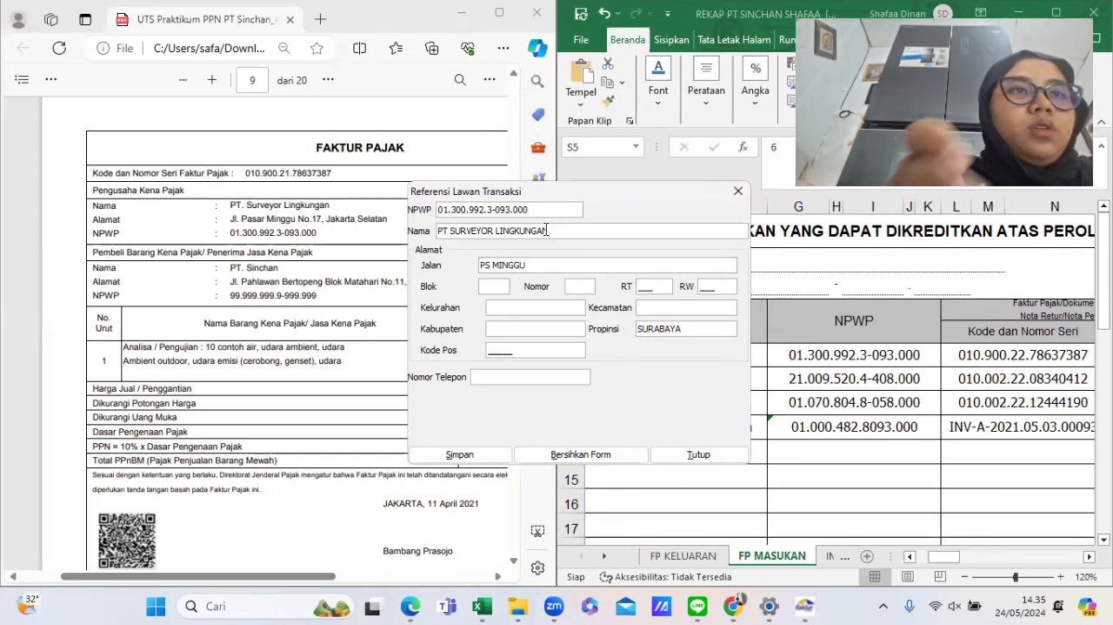
{"action": "key", "text": "Tab"}
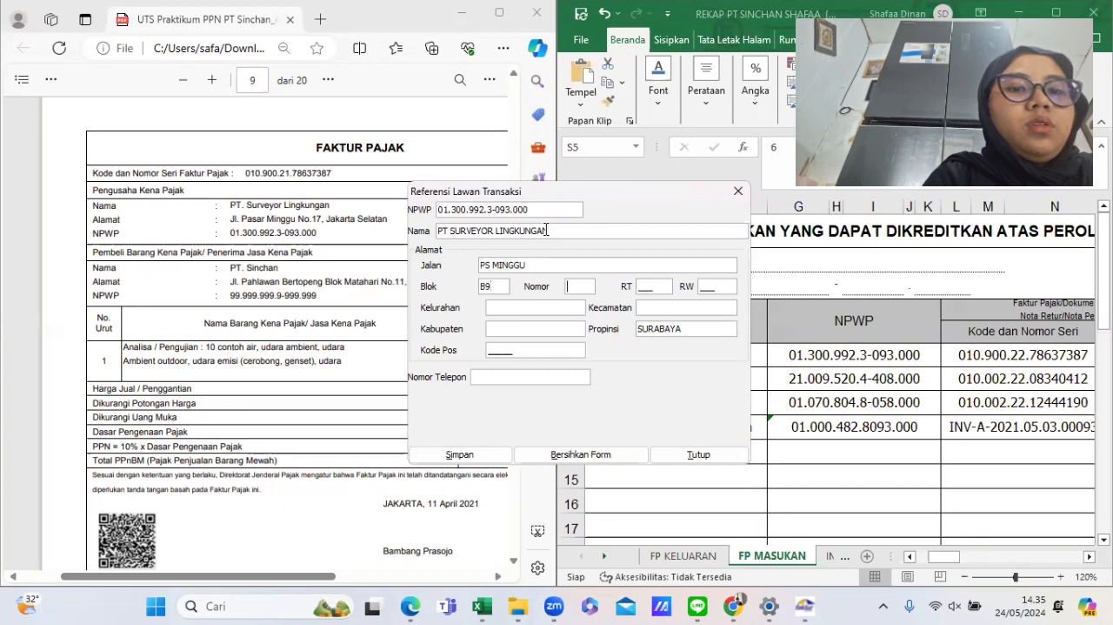
{"action": "type", "text": "00"}
{"action": "type", "text": "01"}
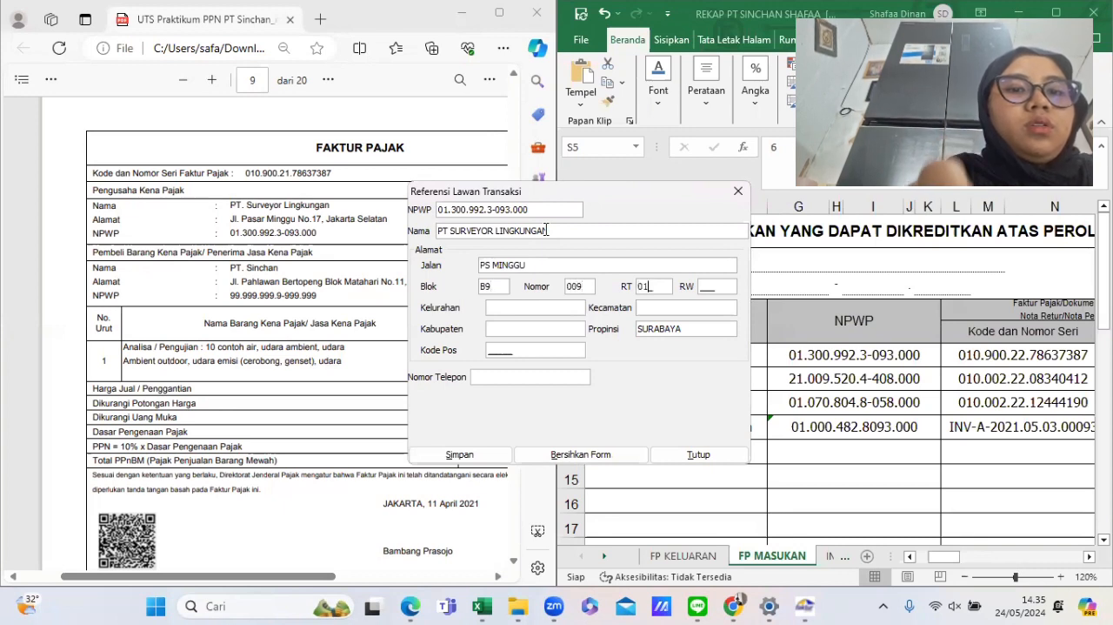
{"action": "type", "text": "000"}
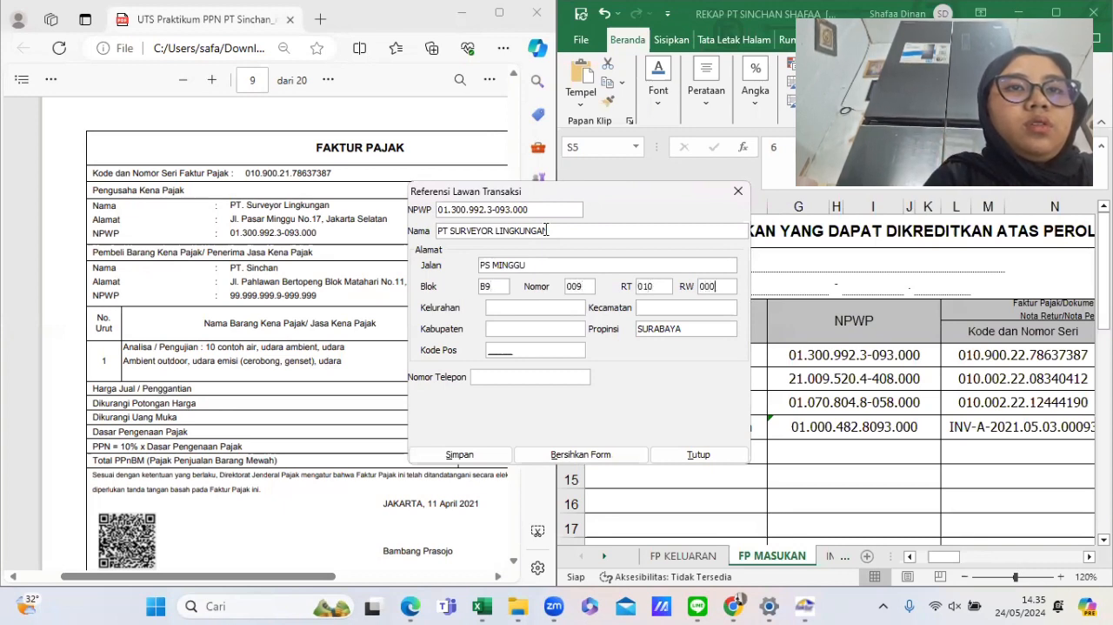
{"action": "key", "text": "BackSpace"}
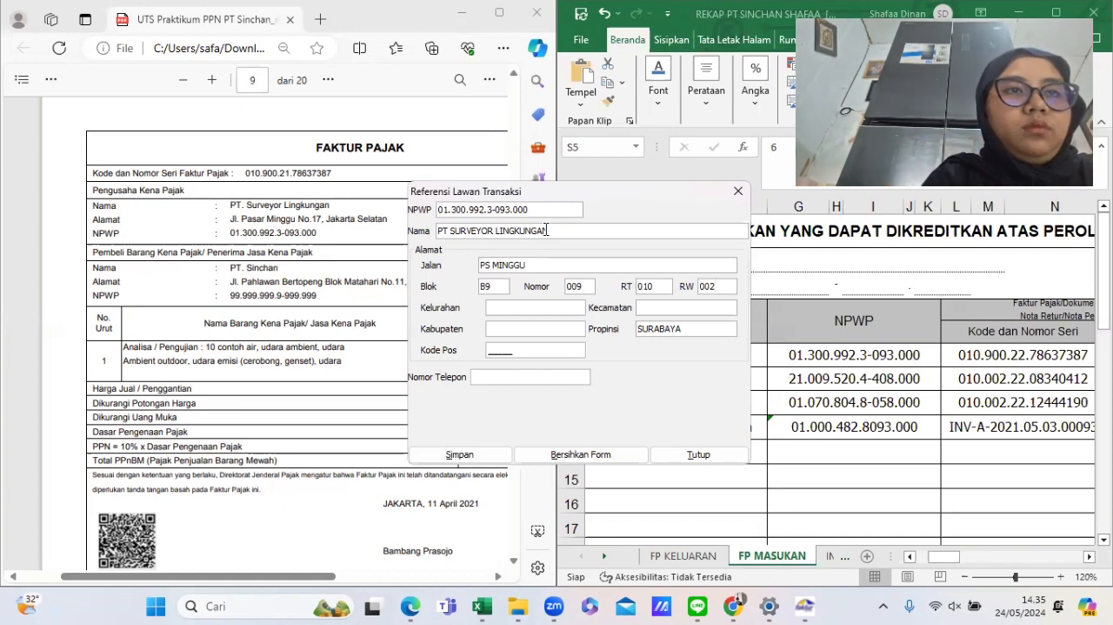
- Enter kelurahan and kecamatan PS MINGGU, kabupaten JAKSEL, and replace the province with DKI JAKARTA
{"action": "type", "text": "PS MINGG"}
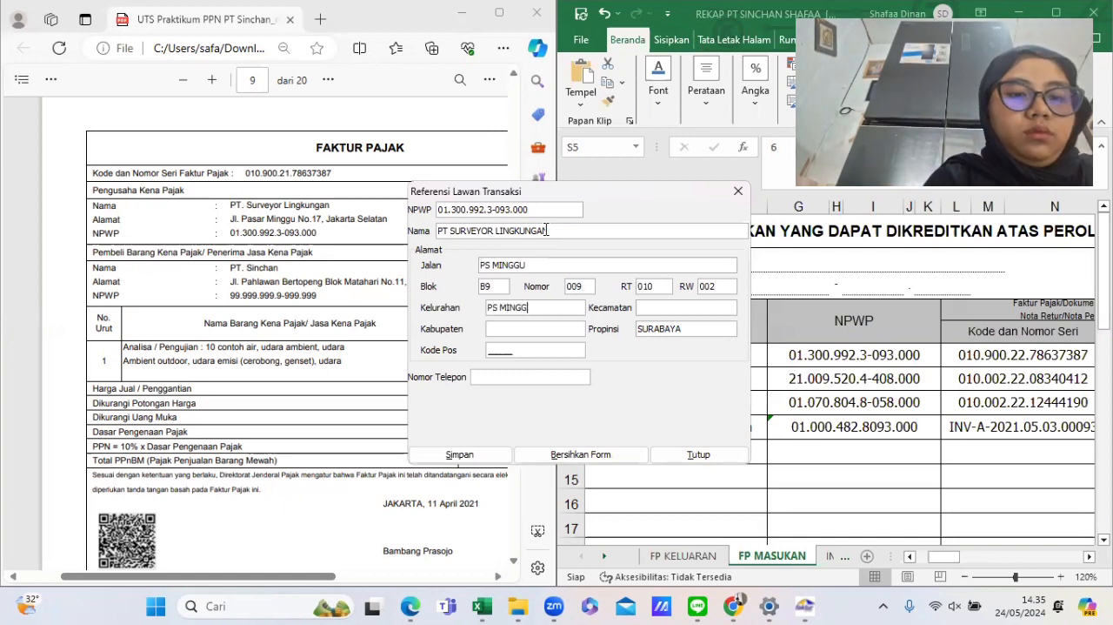
{"action": "type", "text": "PS MI"}
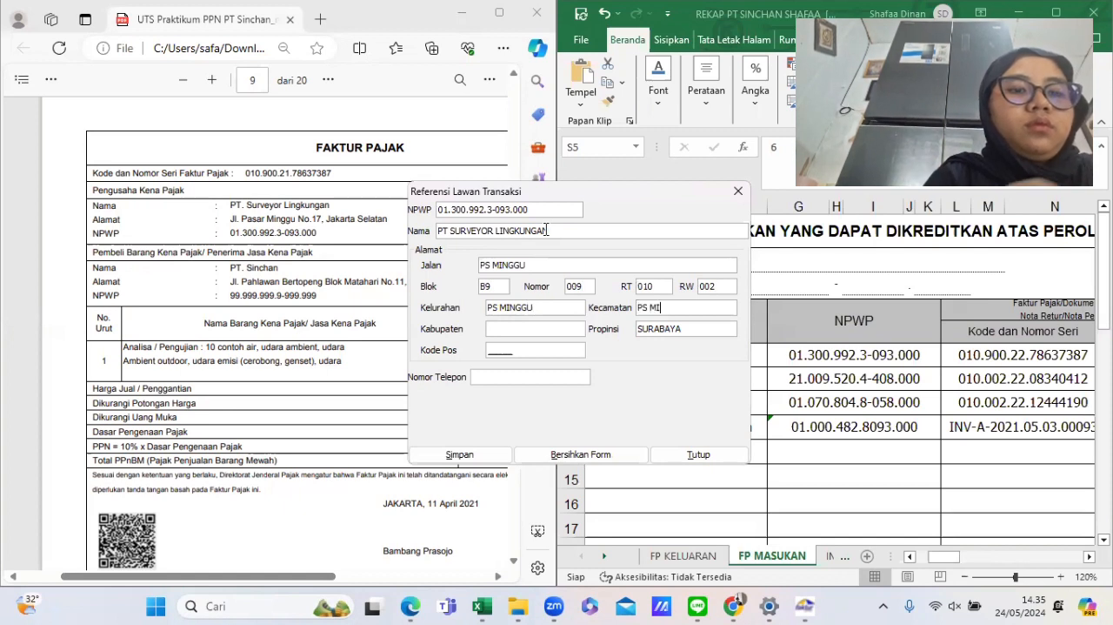
{"action": "type", "text": "NGGU"}
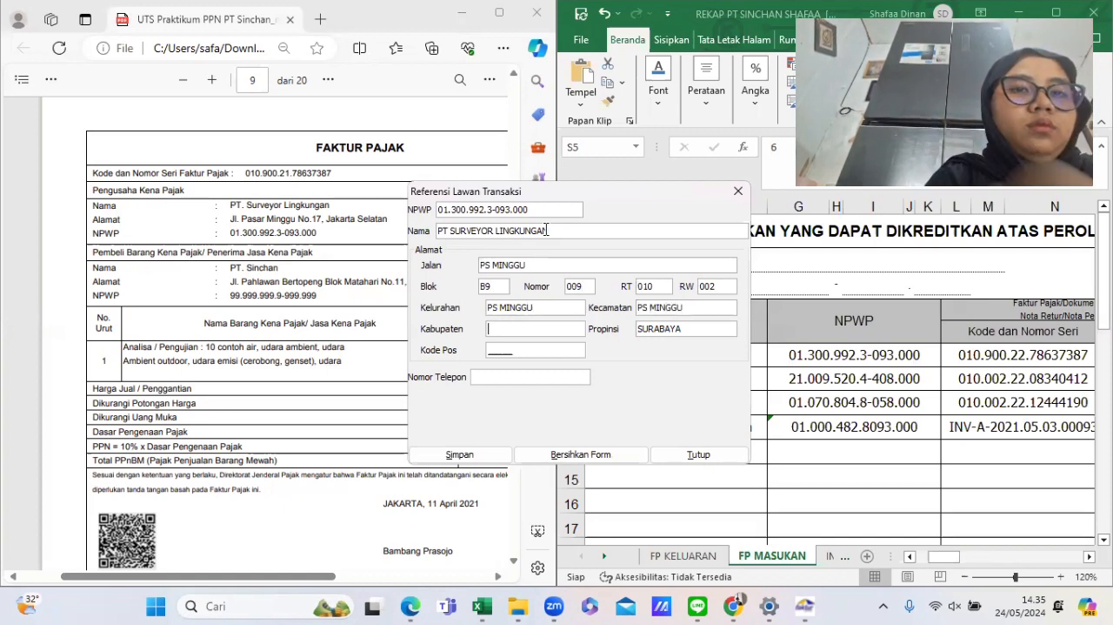
{"action": "type", "text": "JAKSEL"}
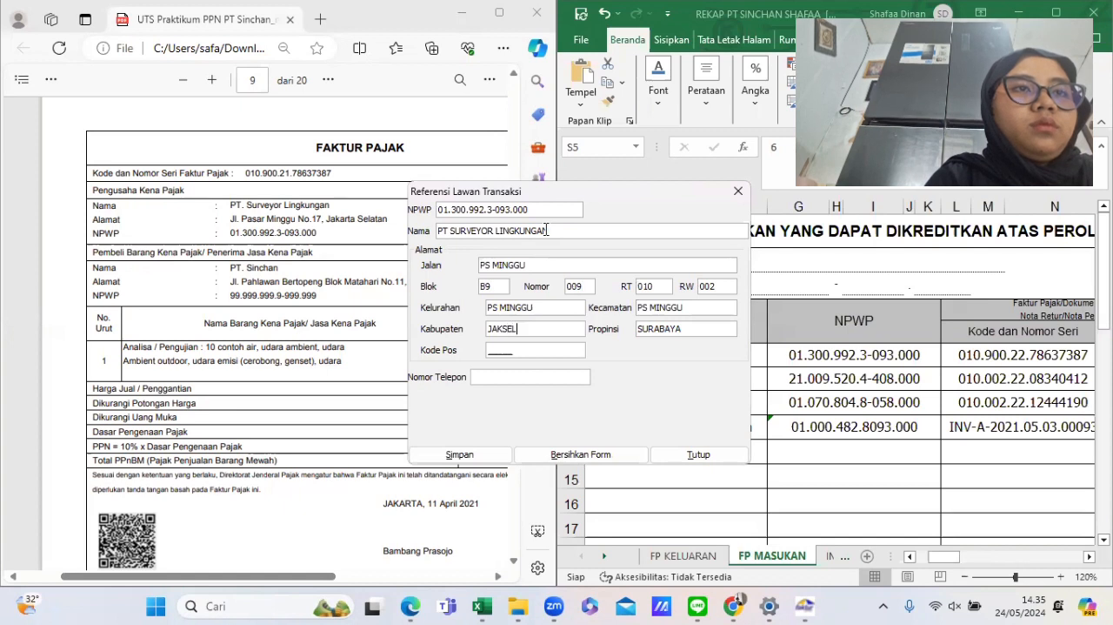
{"action": "key", "text": "BackSpace"}
{"action": "key", "text": "BackSpace"}
{"action": "key", "text": "BackSpace"}
{"action": "key", "text": "BackSpace"}
{"action": "key", "text": "BackSpace"}
{"action": "key", "text": "BackSpace"}
{"action": "key", "text": "BackSpace"}
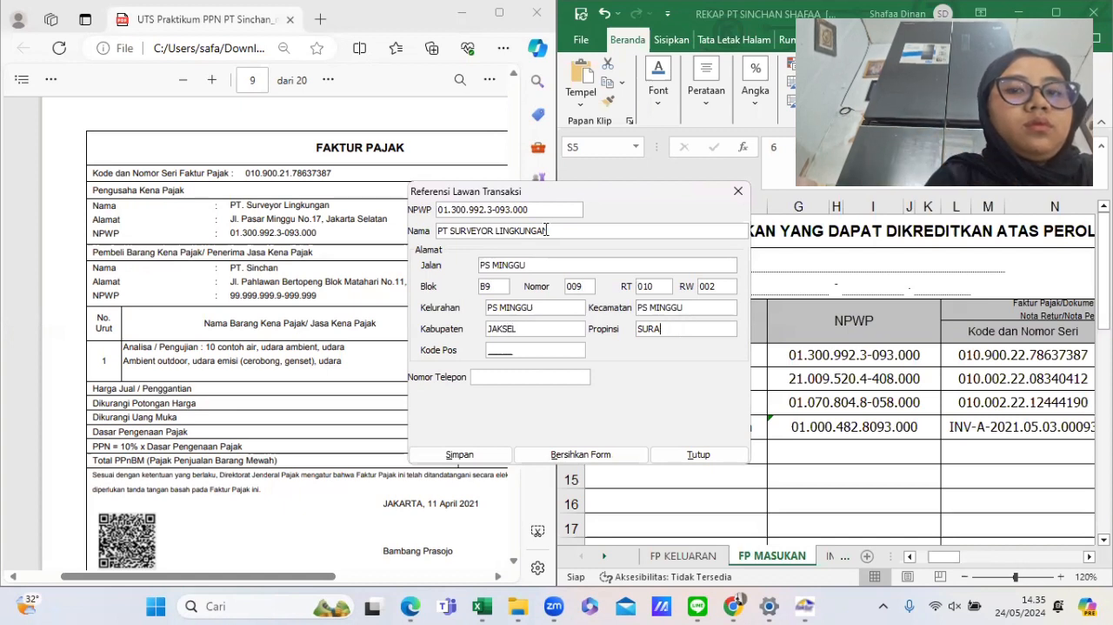
{"action": "type", "text": "DKI JAKAR"}
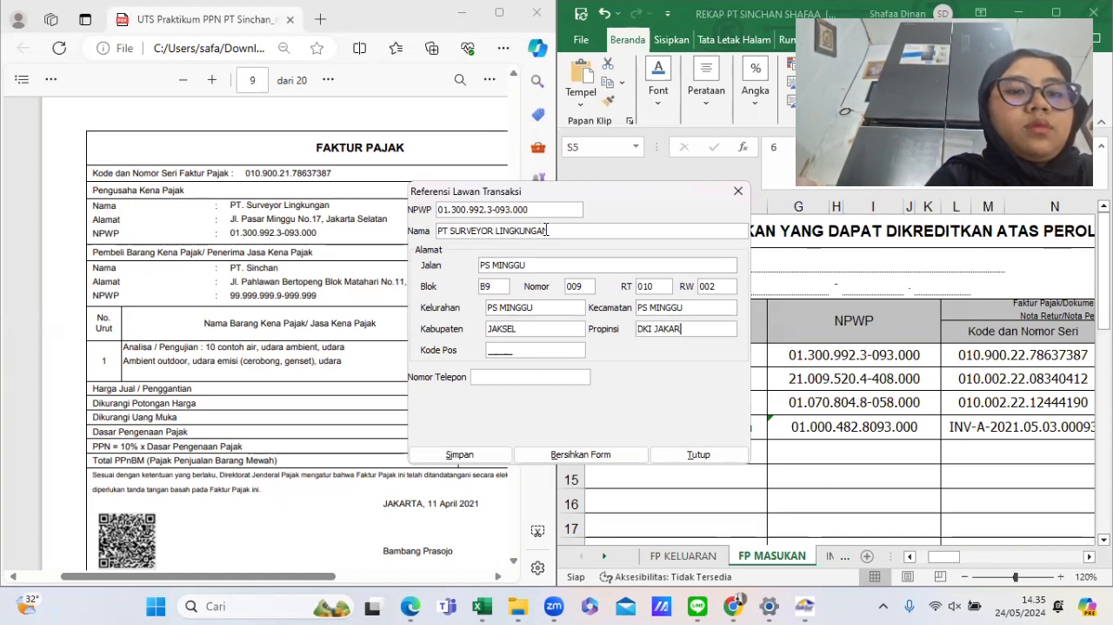
{"action": "type", "text": "TA0"}
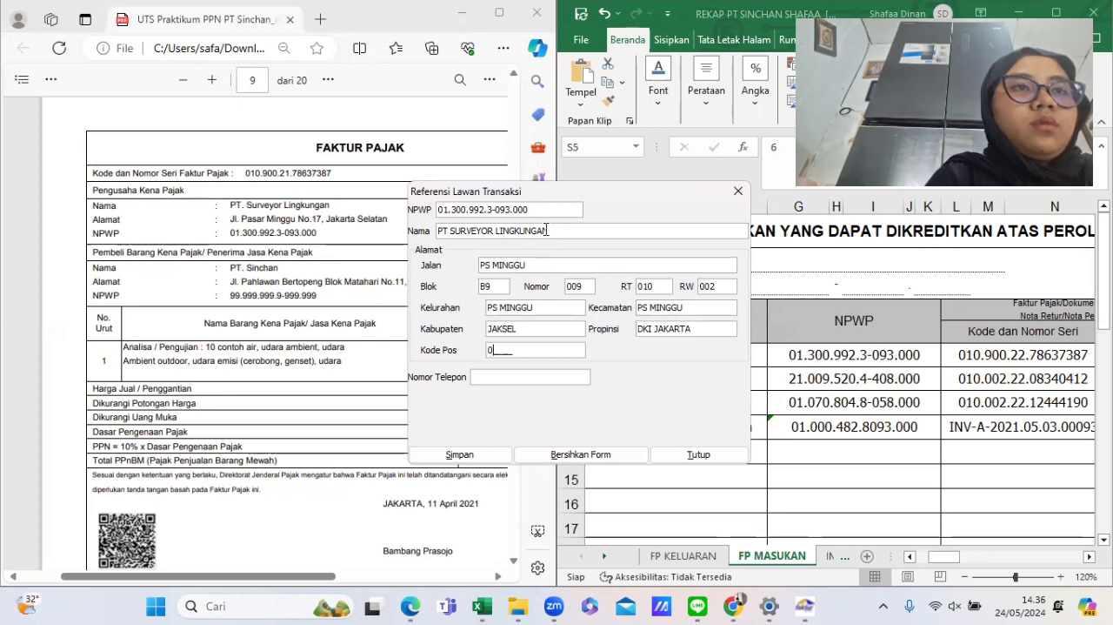
{"action": "type", "text": "0000"}
- Enter postal code 00000, save PT SURVEYOR LINGKUNGAN and start another new counterpart
{"action": "key", "text": "Tab"}
{"action": "key", "text": "Tab"}
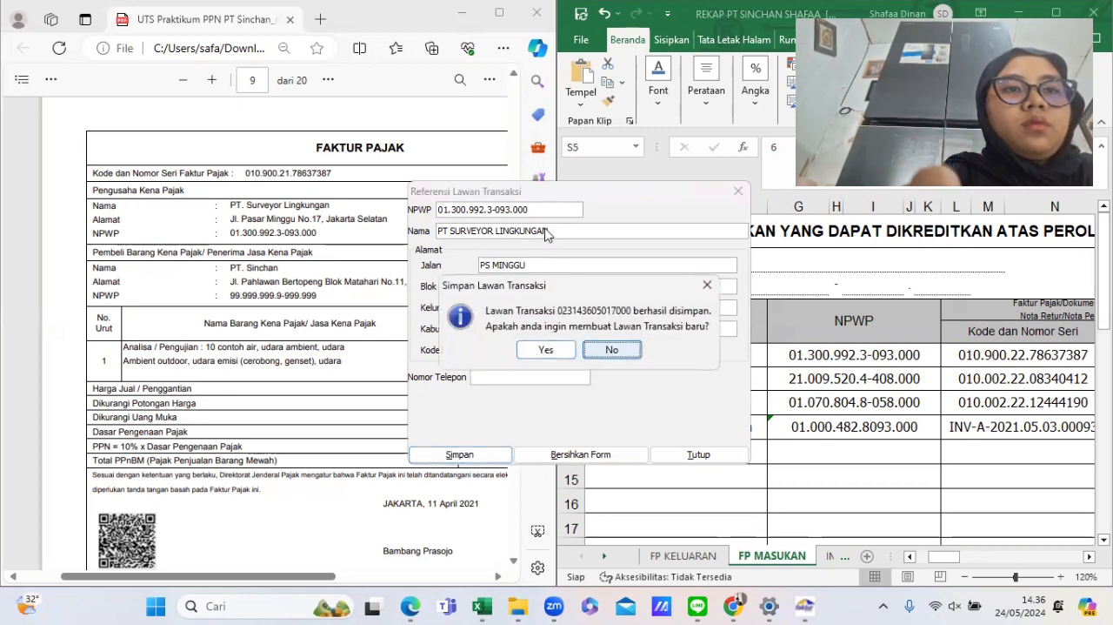
{"action": "key", "text": "Return"}
{"action": "left_click", "coordinate": [548, 349]}
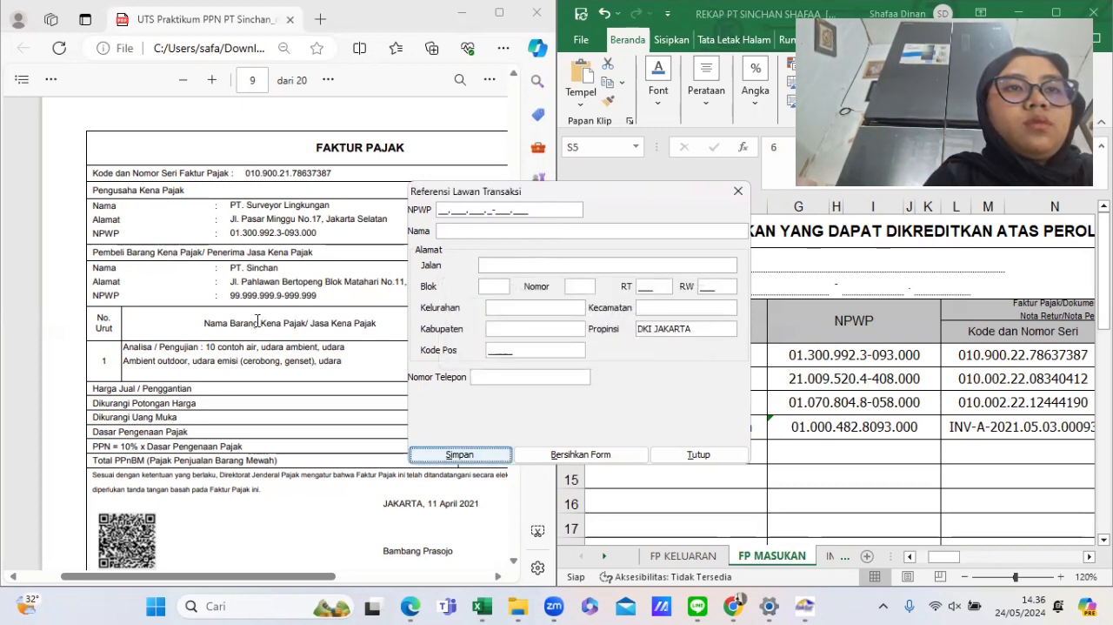
{"action": "scroll", "coordinate": [257, 320], "scroll_direction": "down", "scroll_amount": 5}
{"action": "scroll", "coordinate": [257, 321], "scroll_direction": "down", "scroll_amount": 4}
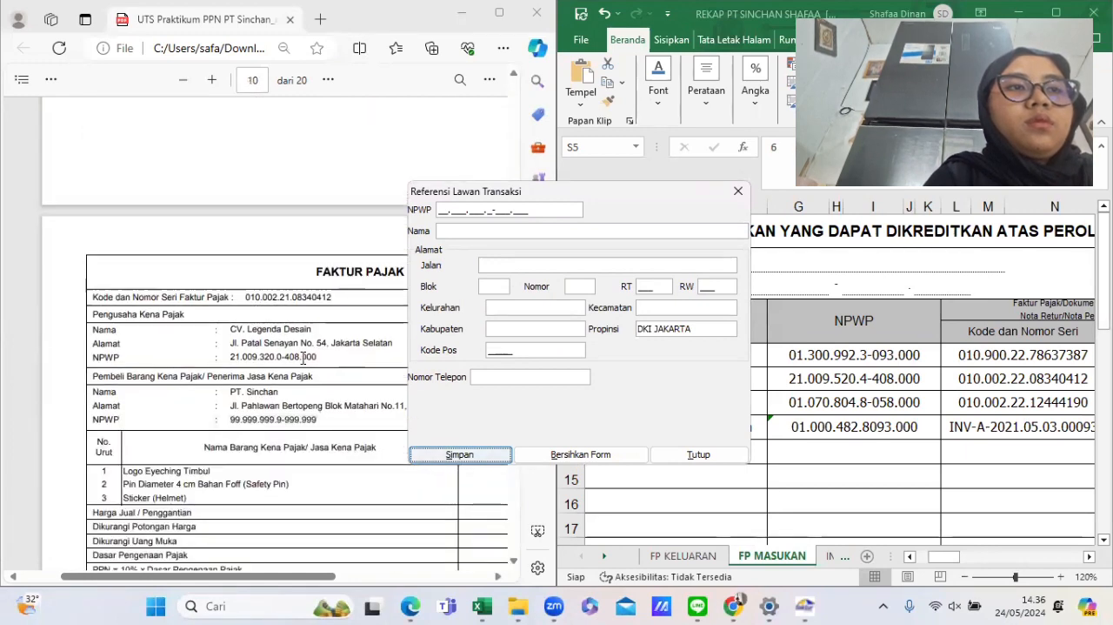
{"action": "left_click_drag", "start_coordinate": [665, 185], "coordinate": [513, 177]}
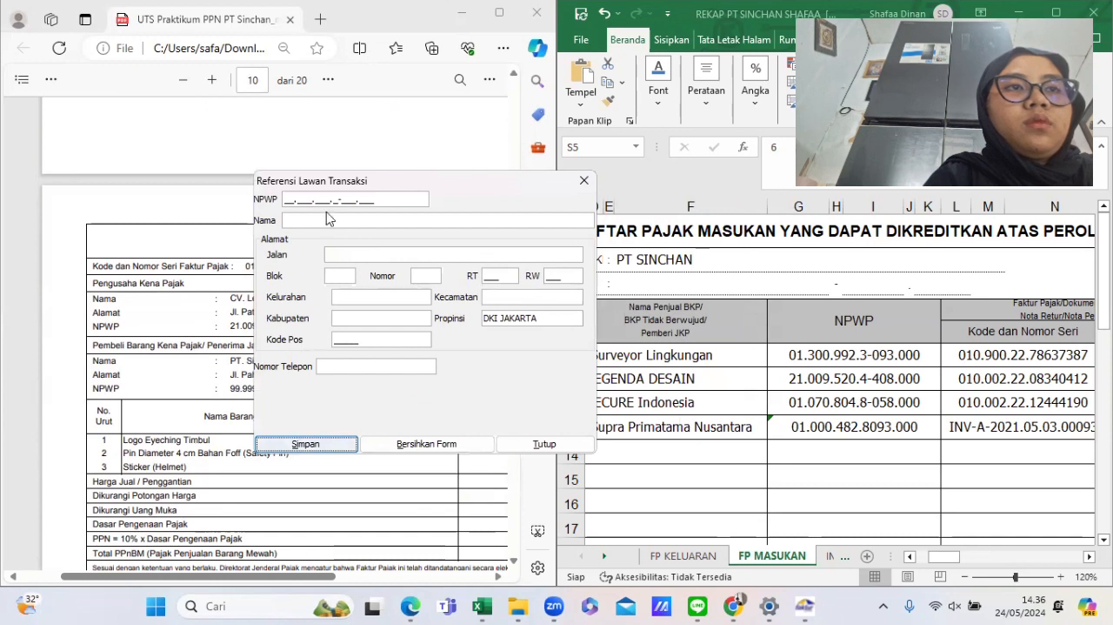
{"action": "left_click", "coordinate": [284, 199]}
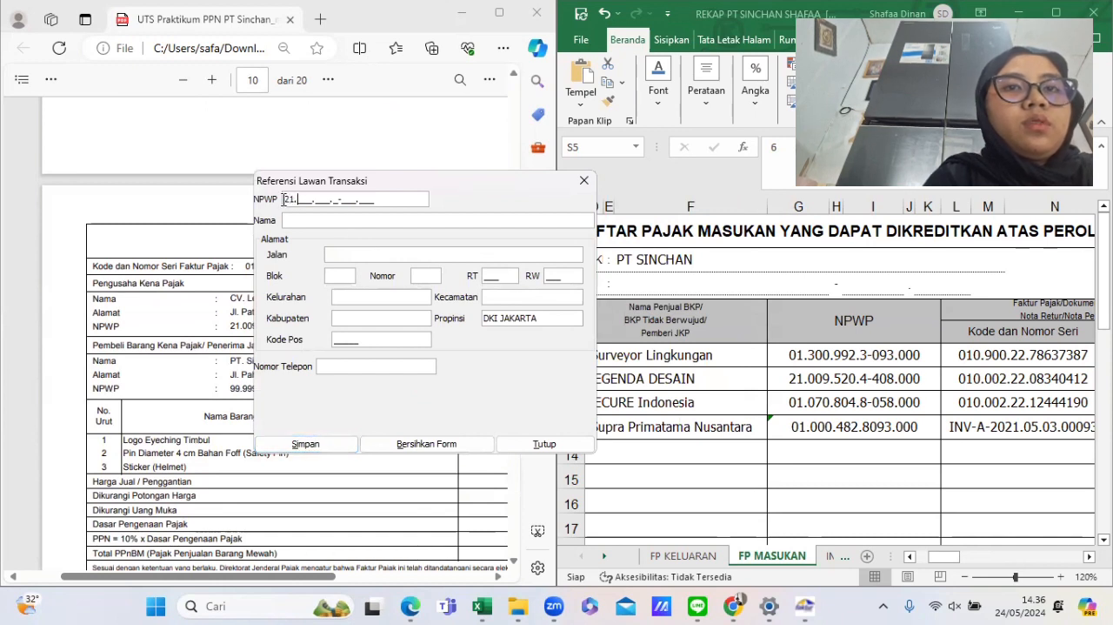
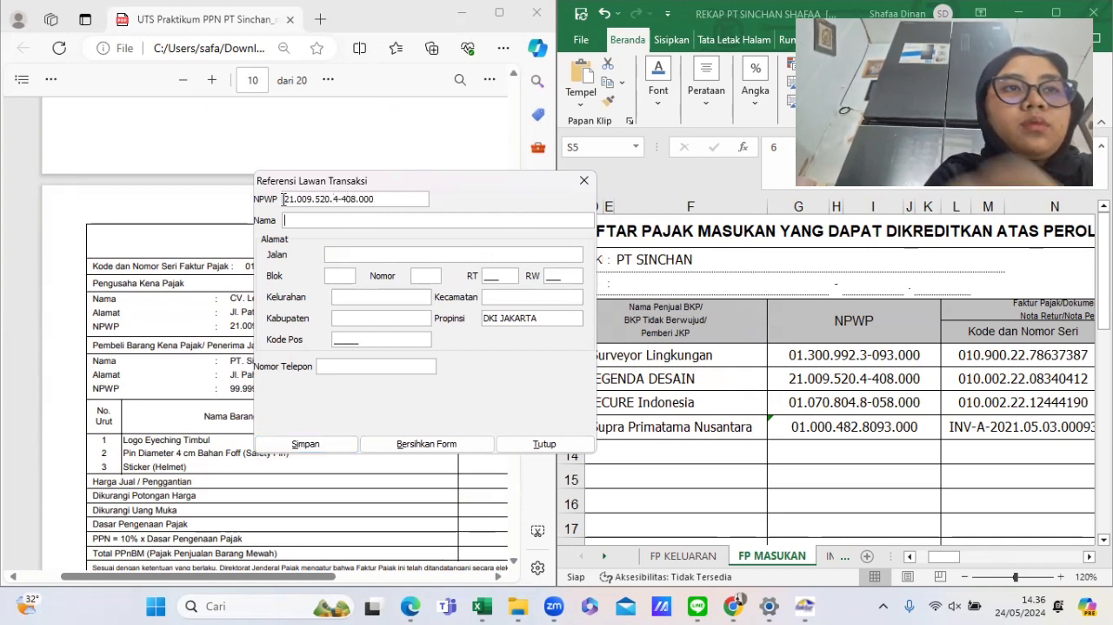
- Enter CV LEGENDA DESAIN as the counterpart name
{"action": "key", "text": "Tab"}
{"action": "type", "text": "CV LE"}
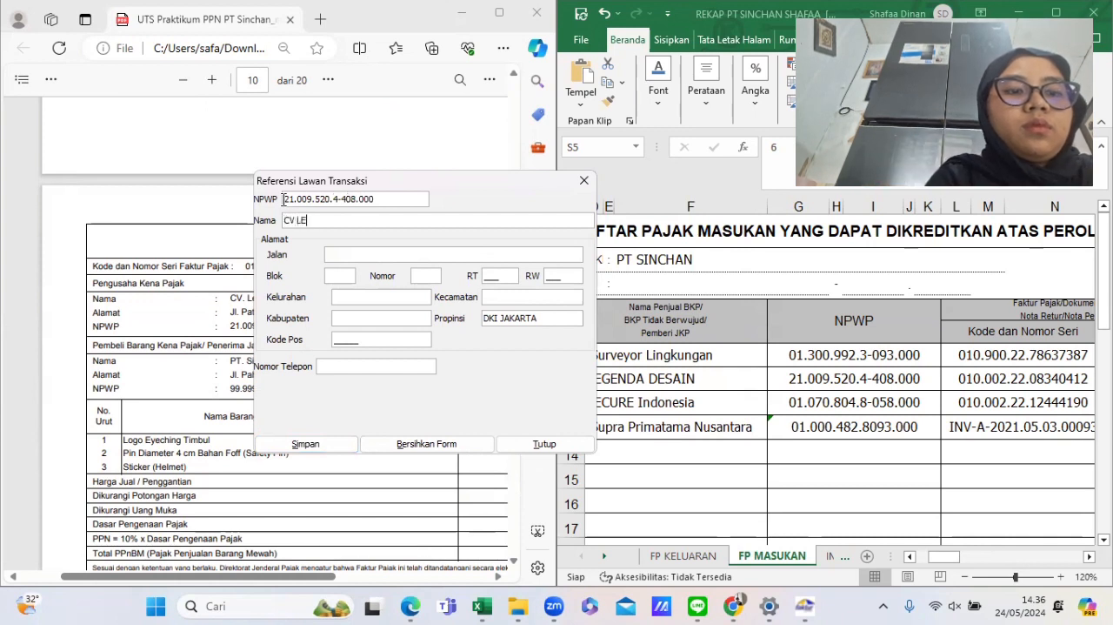
{"action": "type", "text": "GENDA DESAIN"}
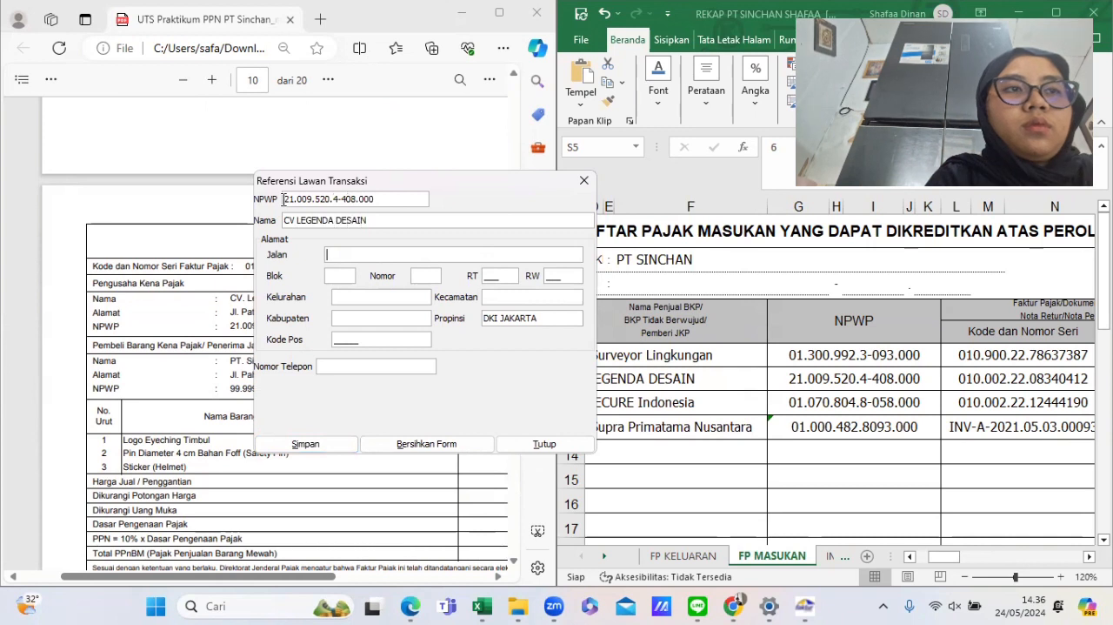
{"action": "type", "text": "PA"}
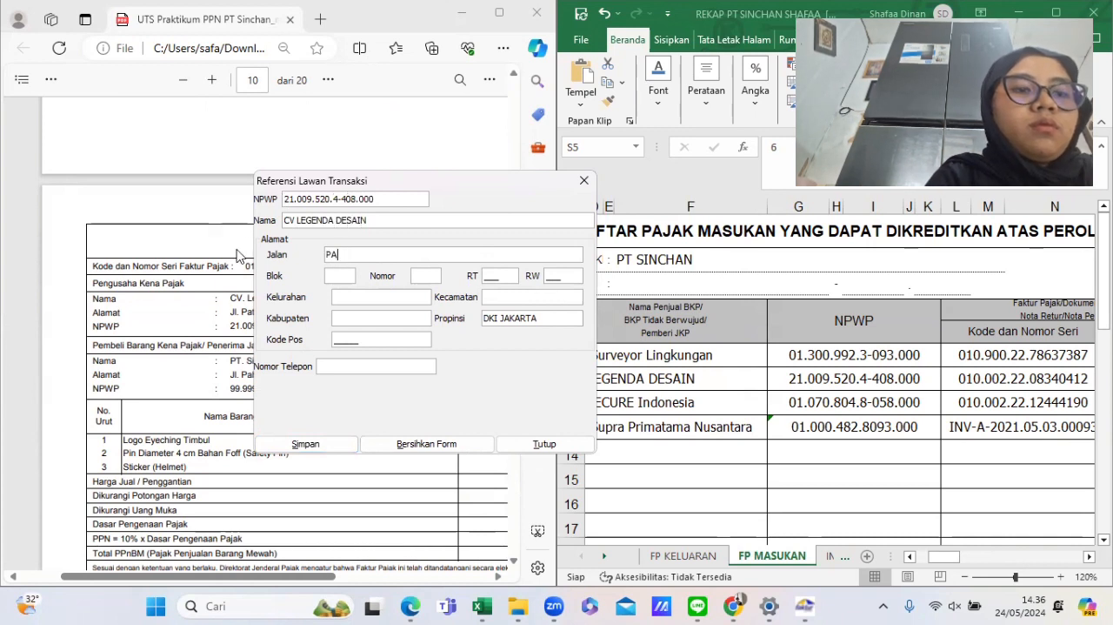
- Bring the counterpart form back to the front and enter the street PATAL SENAYAN
{"action": "left_click", "coordinate": [207, 265]}
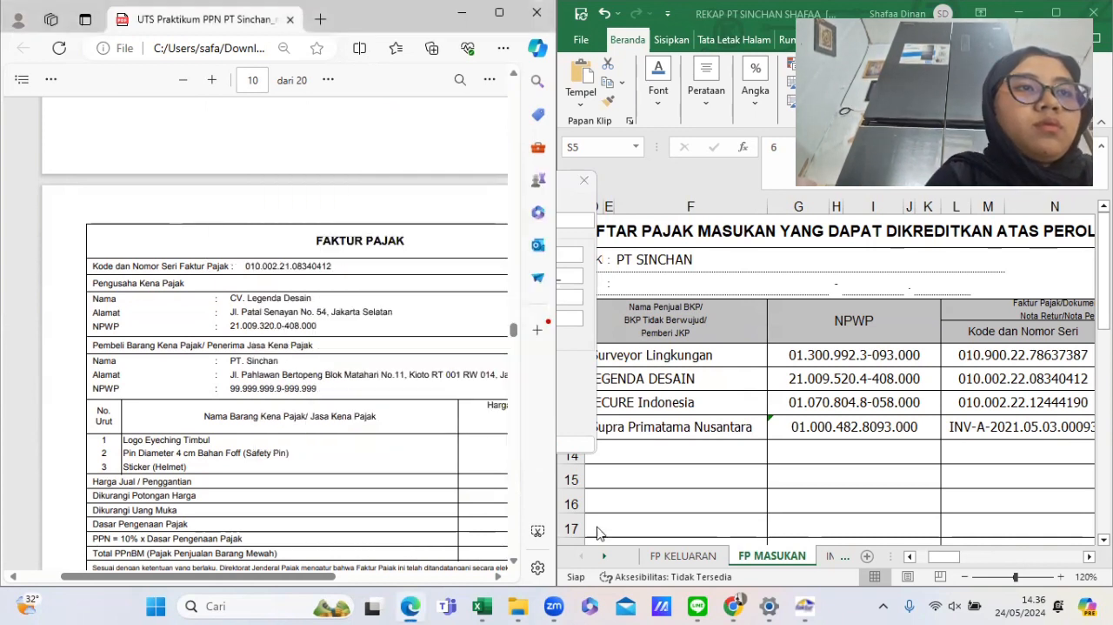
{"action": "mouse_move", "coordinate": [802, 607]}
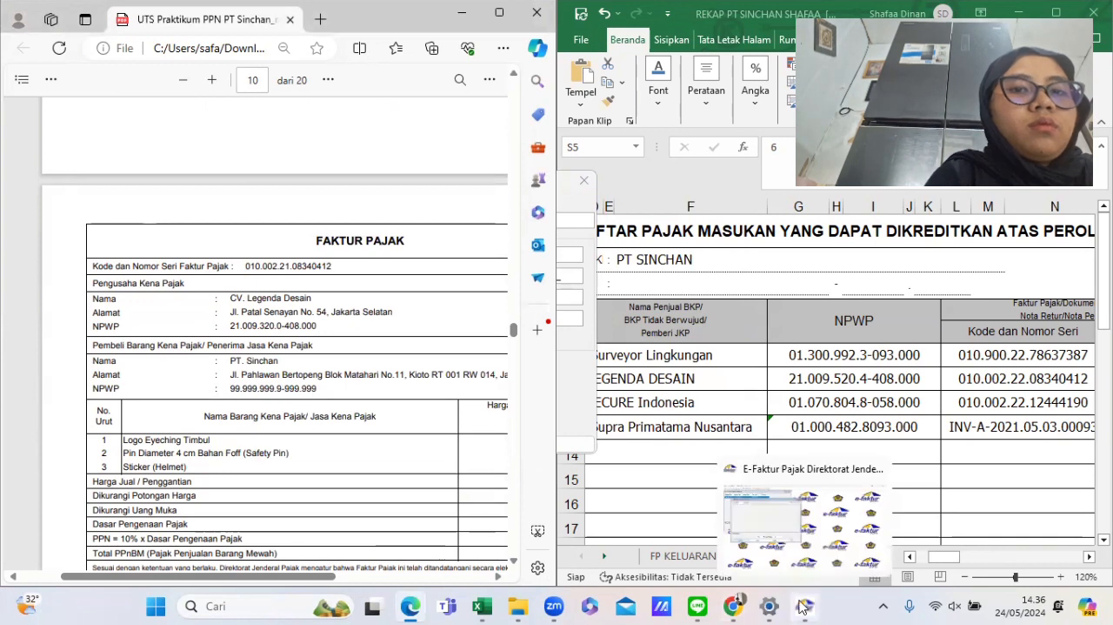
{"action": "left_click_drag", "start_coordinate": [802, 607], "coordinate": [548, 607]}
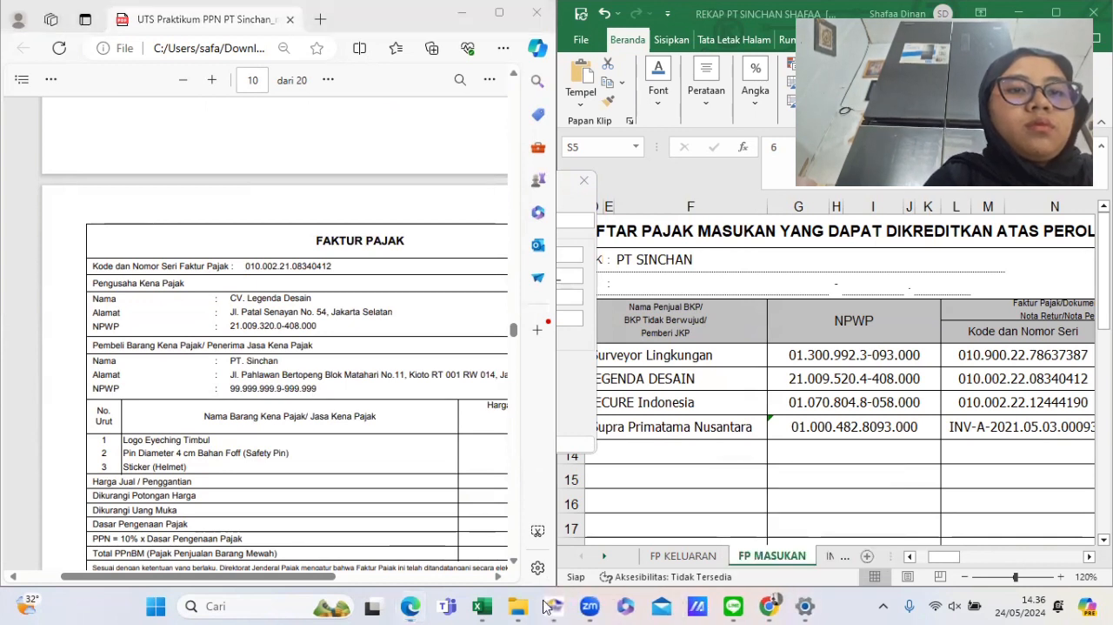
{"action": "left_click", "coordinate": [546, 606]}
{"action": "type", "text": "PA"}
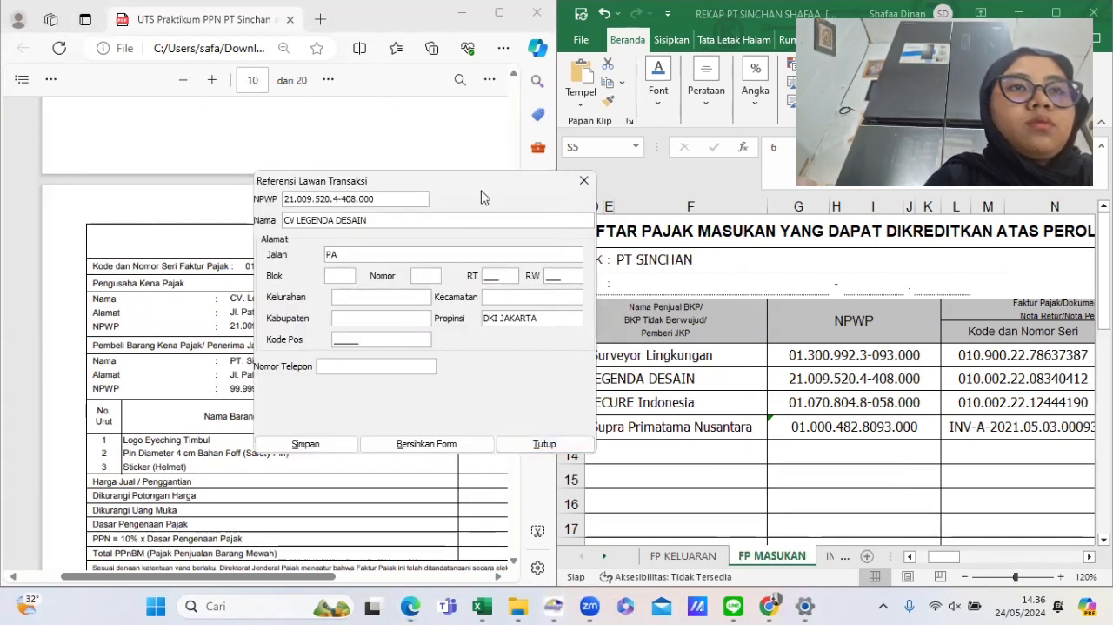
{"action": "left_click_drag", "start_coordinate": [484, 197], "coordinate": [682, 196]}
{"action": "type", "text": "TAL S"}
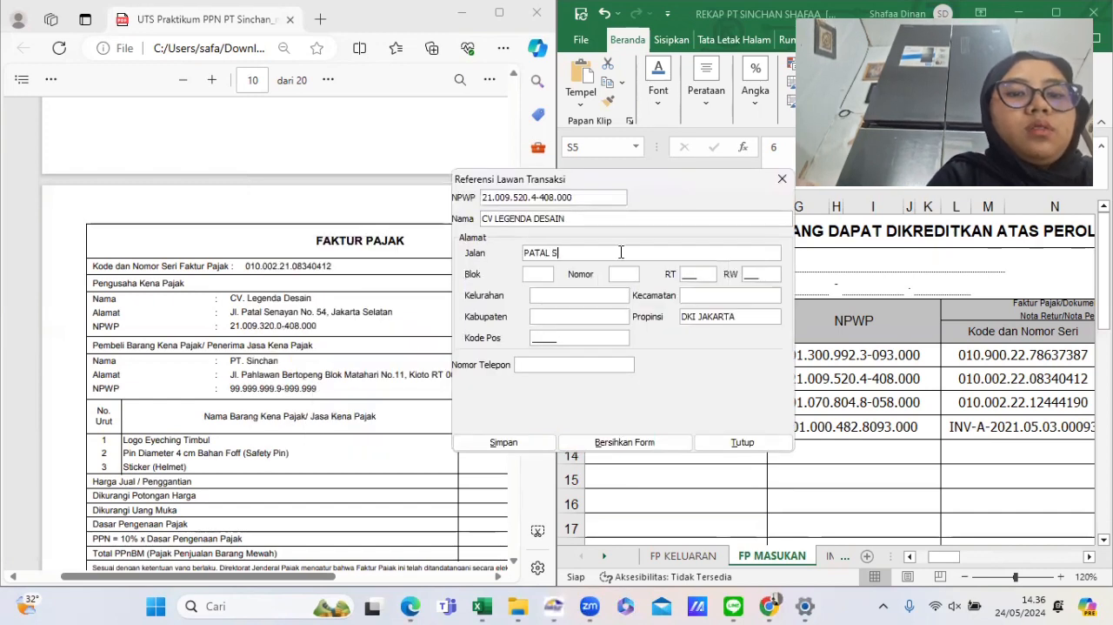
{"action": "type", "text": "ENYAN"}
{"action": "key", "text": "BackSpace"}
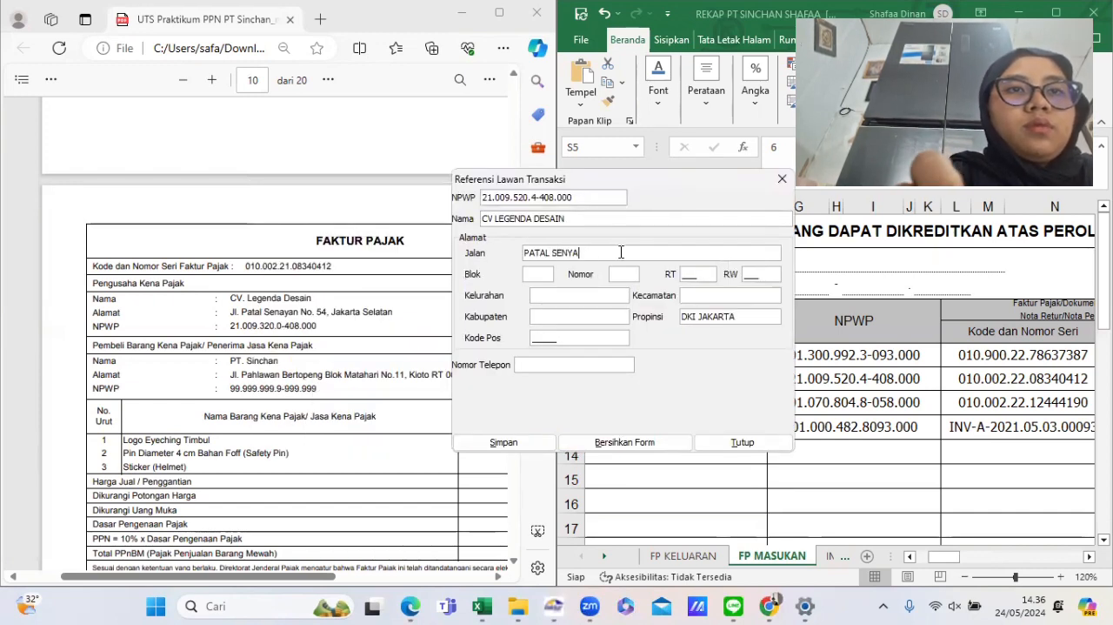
{"action": "type", "text": "AYAN"}
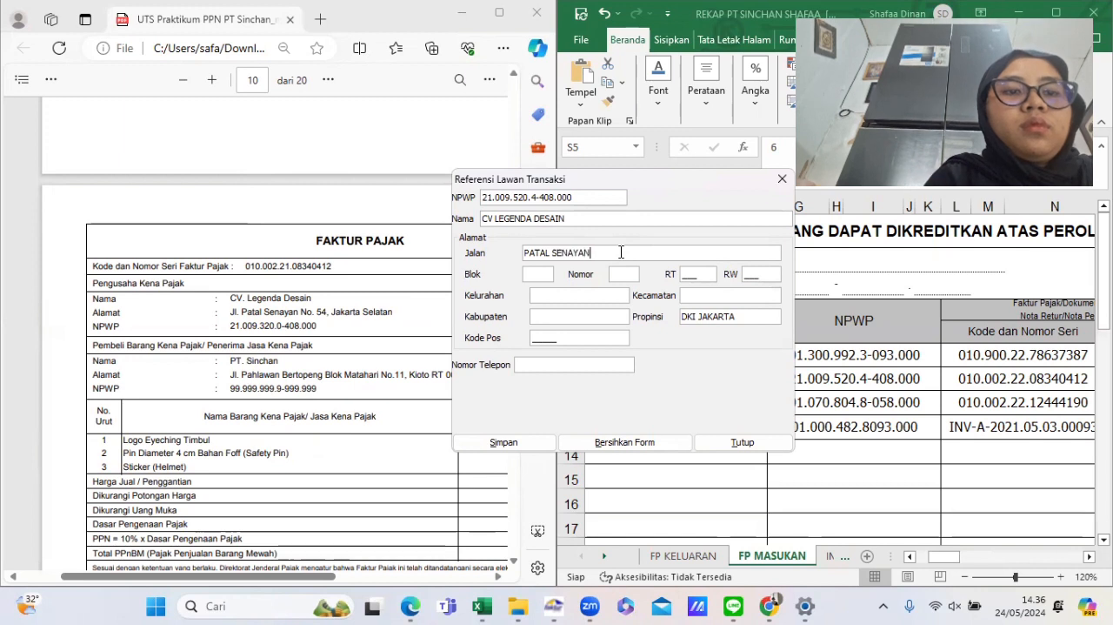
- Enter block B9, number 009, RT 010 and RW 002 in CV Legenda Desain's address
{"action": "key", "text": "Tab"}
{"action": "type", "text": "B9"}
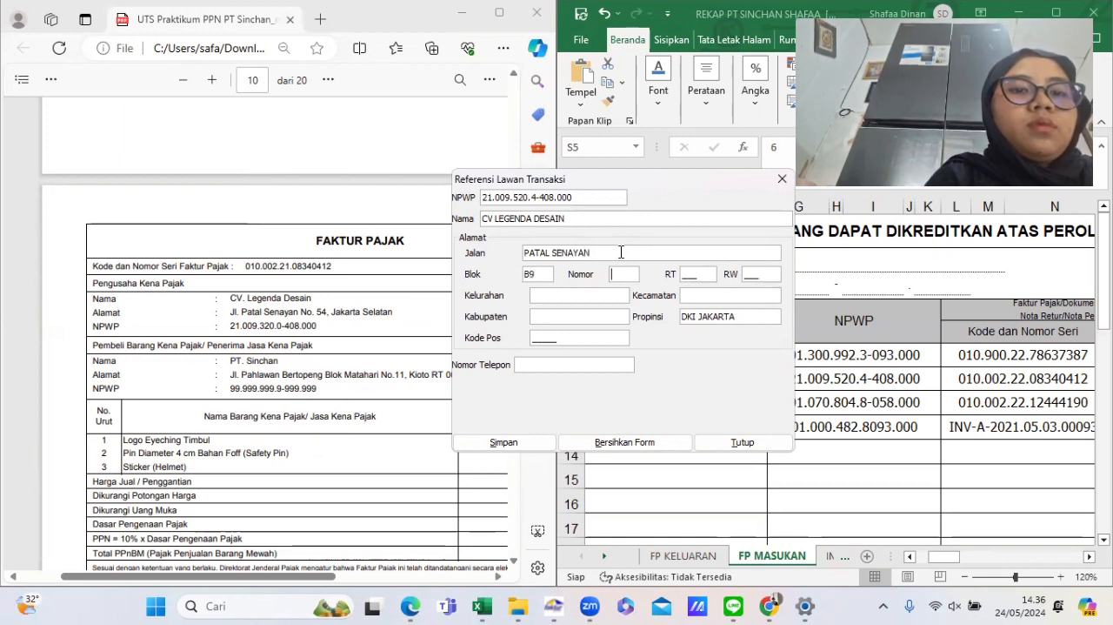
{"action": "key", "text": "Tab"}
{"action": "type", "text": "009"}
{"action": "key", "text": "Tab"}
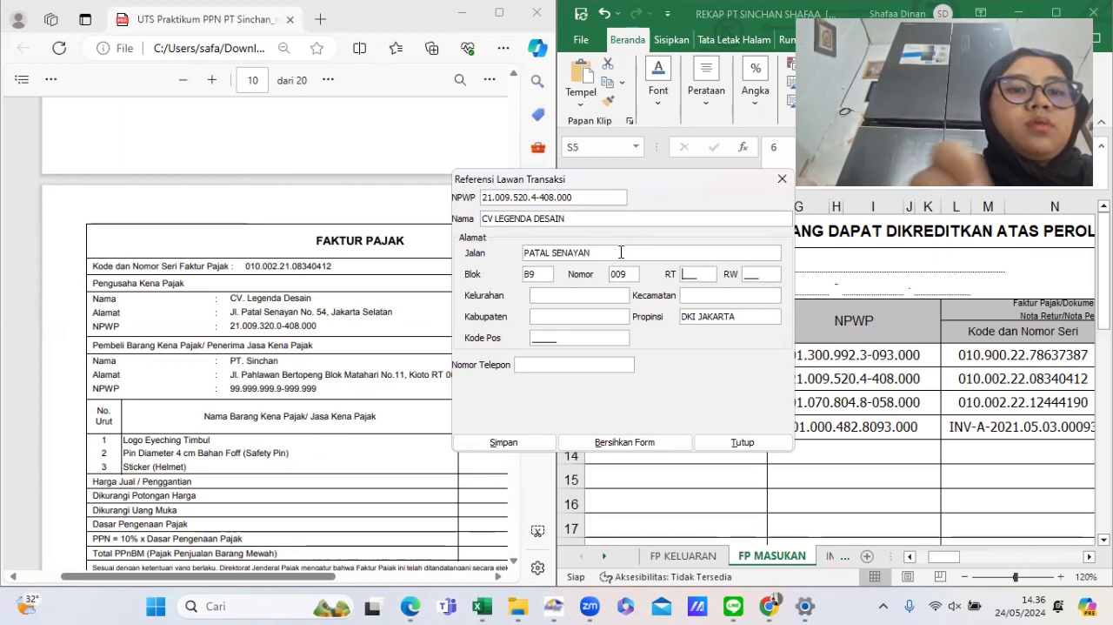
{"action": "type", "text": "0"}
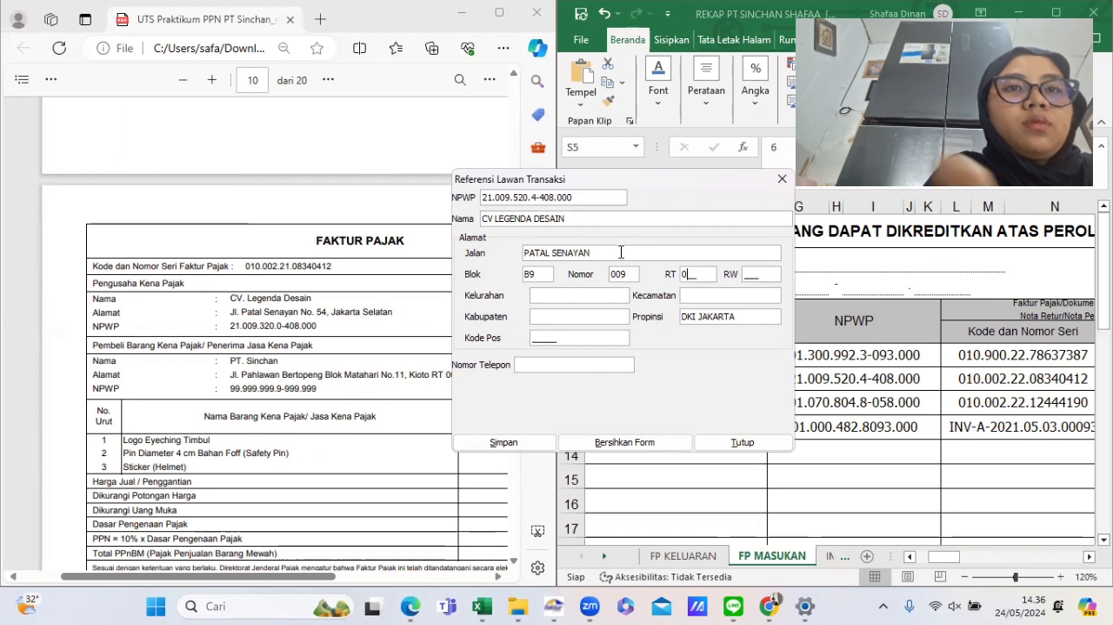
{"action": "type", "text": "8.000"}
{"action": "key", "text": "Tab"}
{"action": "type", "text": "0"}
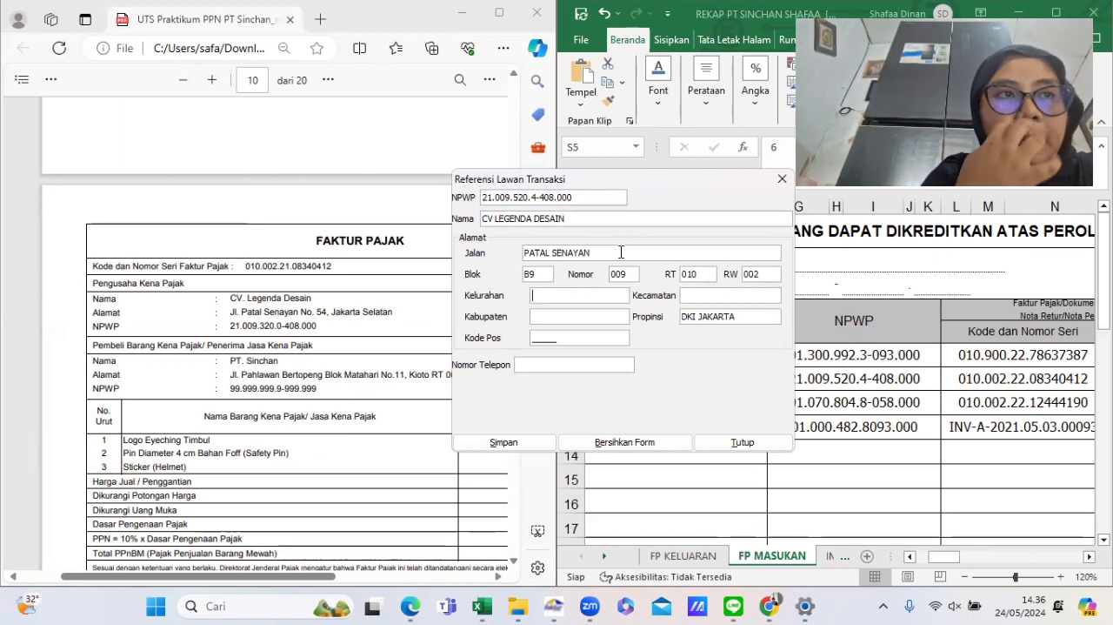
{"action": "type", "text": "SENAYAN"}
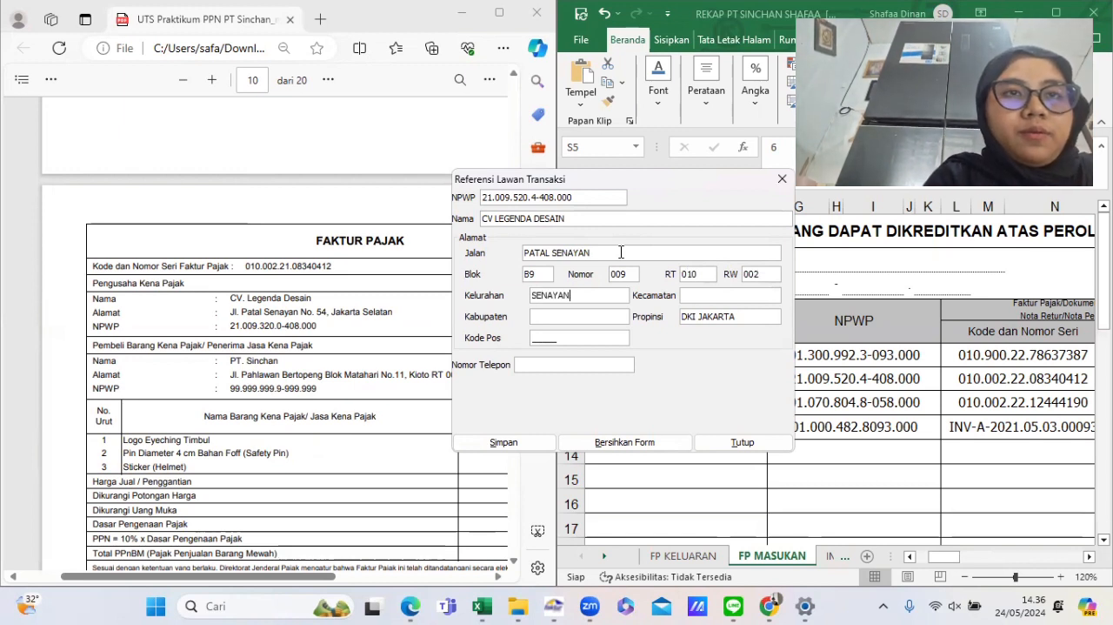
{"action": "type", "text": "SENAYAN"}
- Set the kelurahan and kecamatan to SENAYAN and the kabupaten to JAKSEL
{"action": "key", "text": "Tab"}
{"action": "type", "text": "J"}
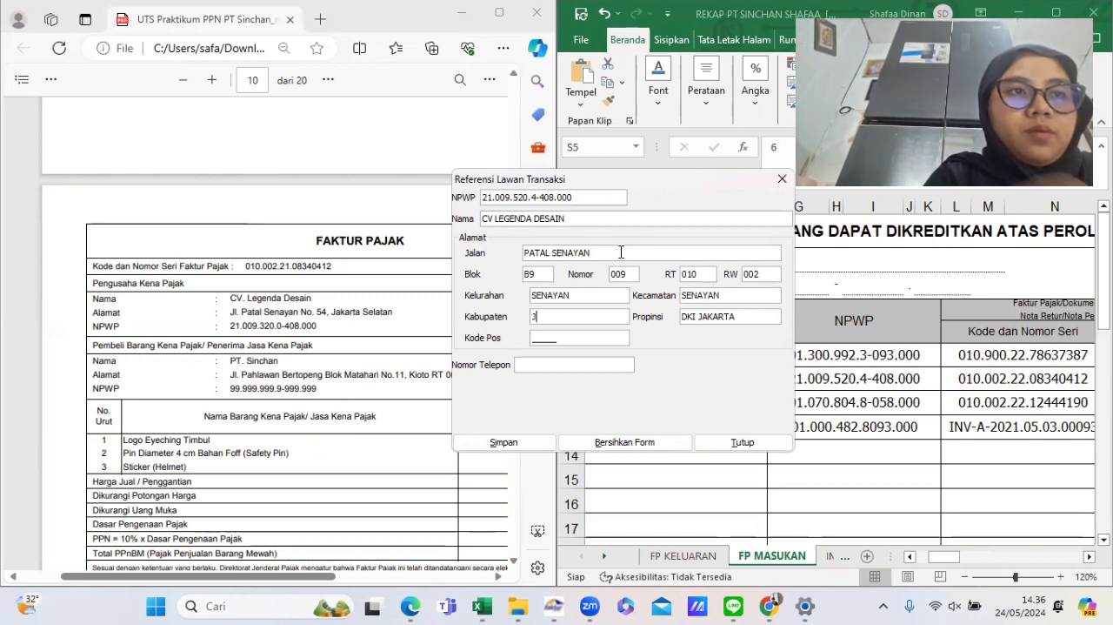
{"action": "type", "text": "AKSEL"}
{"action": "key", "text": "Tab"}
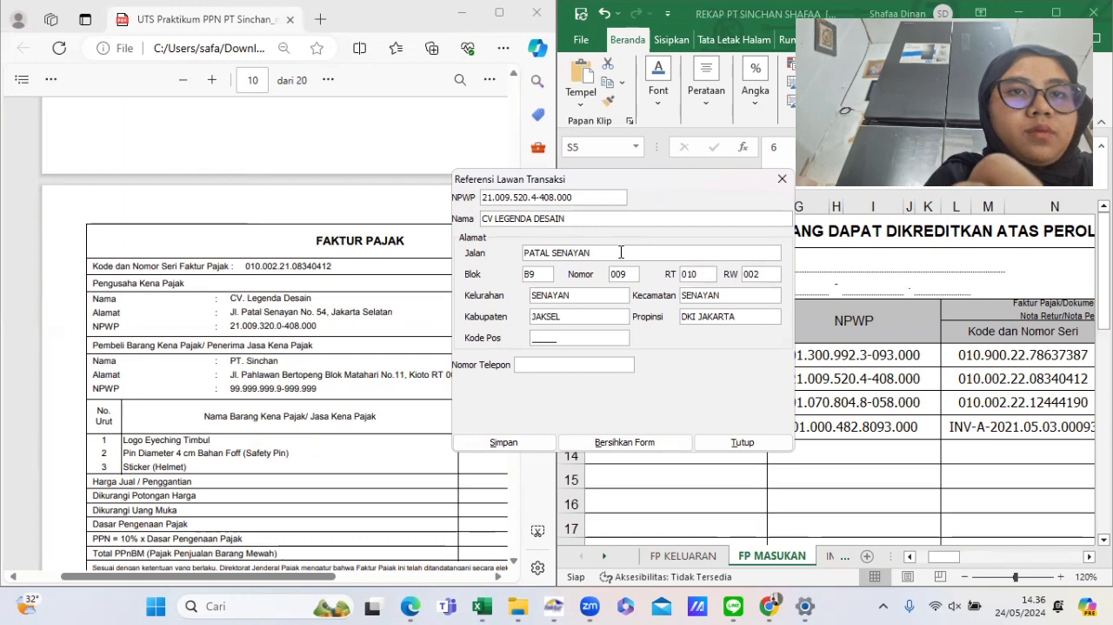
- Enter postal code 00000, save CV LEGENDA DESAIN and start another new counterpart
{"action": "left_click", "coordinate": [563, 337]}
{"action": "type", "text": "00000"}
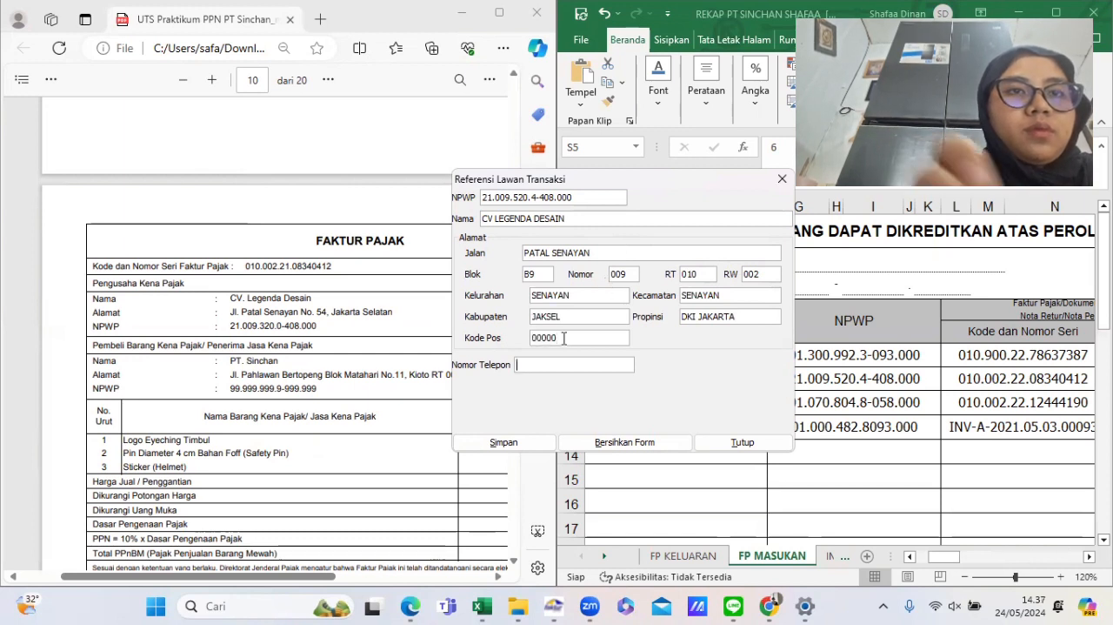
{"action": "left_click", "coordinate": [504, 441]}
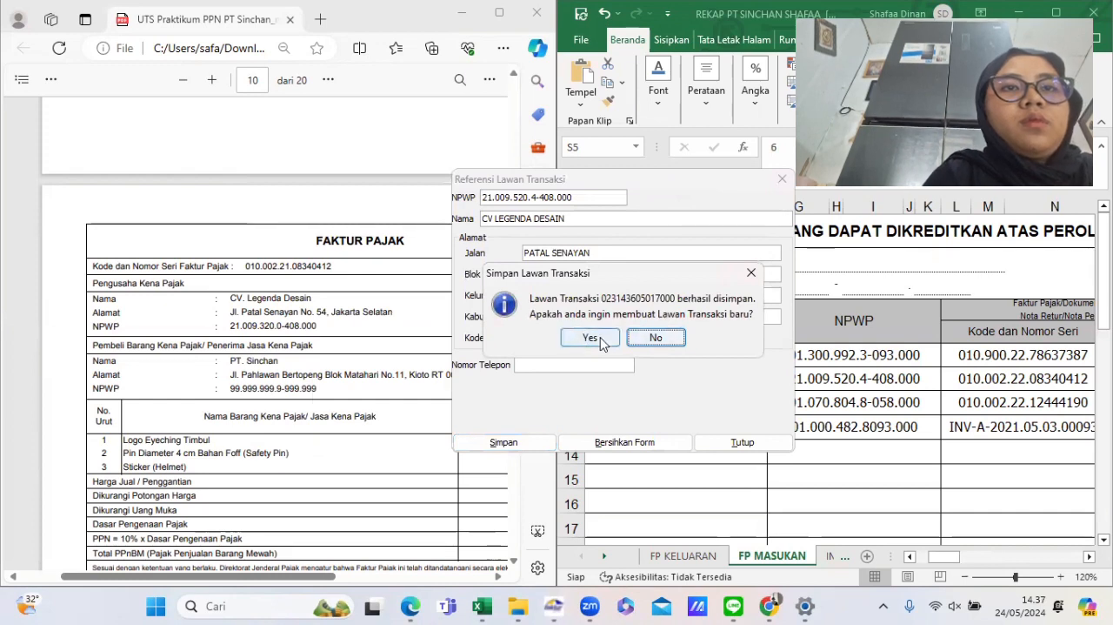
{"action": "left_click", "coordinate": [589, 338]}
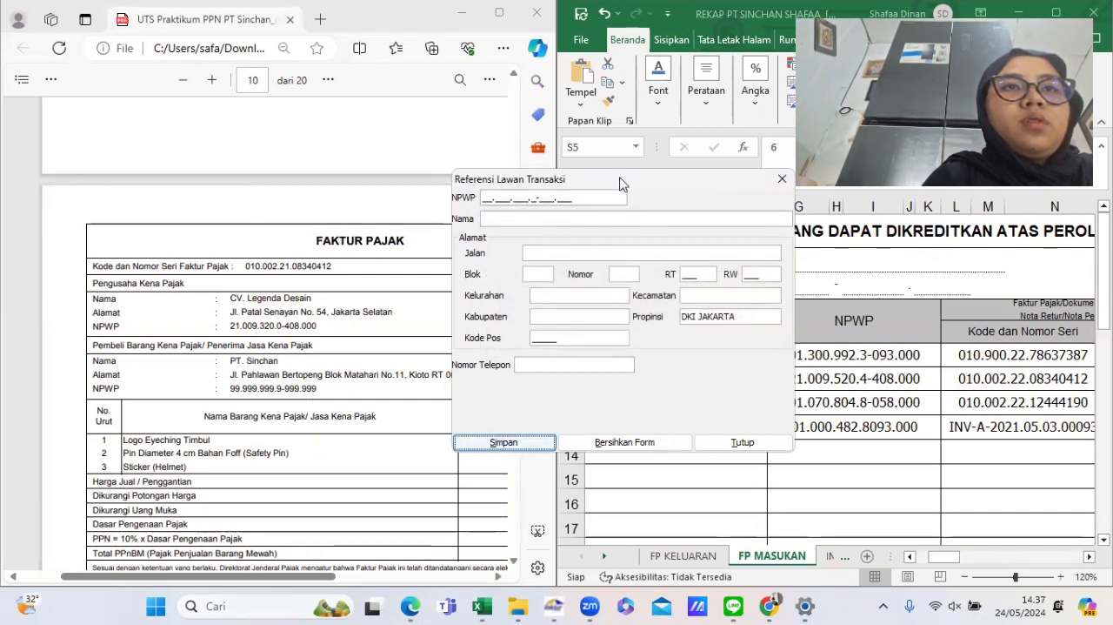
{"action": "left_click_drag", "start_coordinate": [591, 185], "coordinate": [448, 128]}
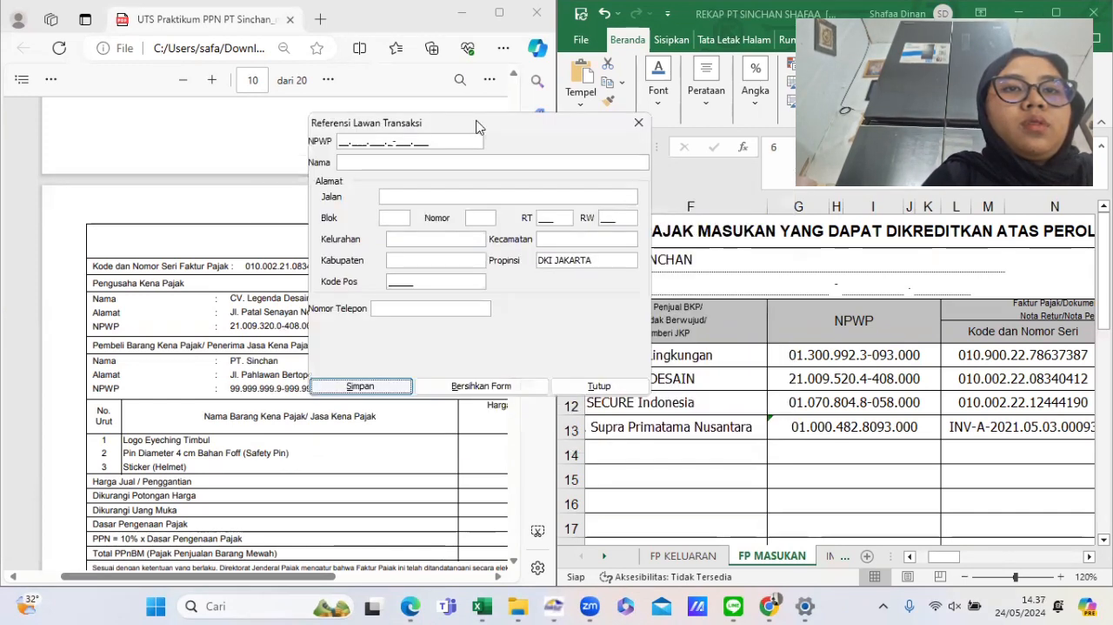
{"action": "left_click", "coordinate": [339, 142]}
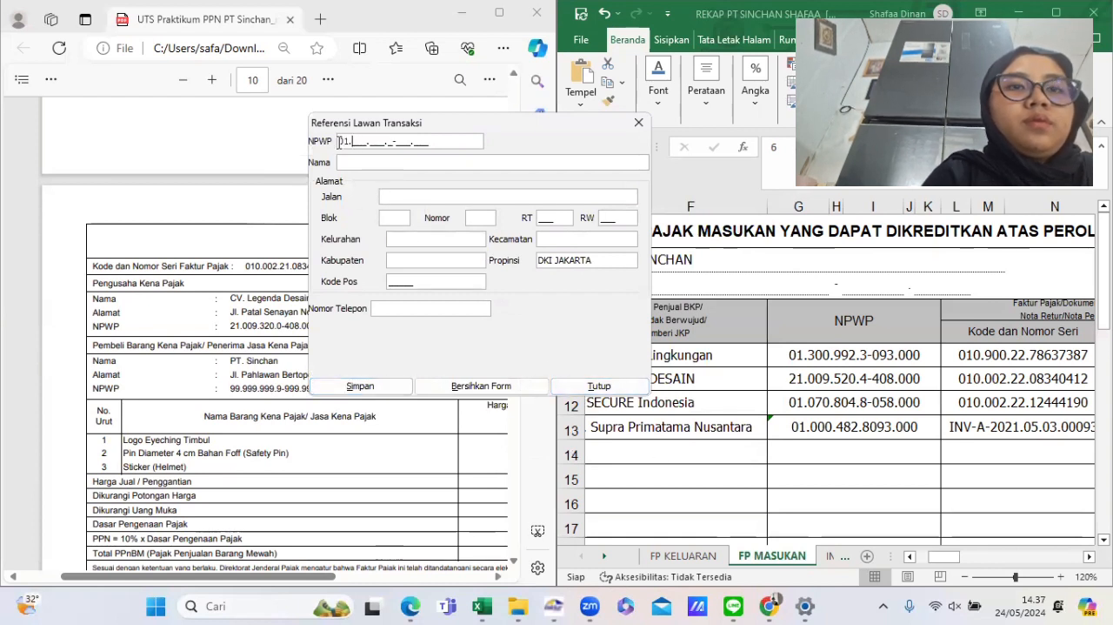
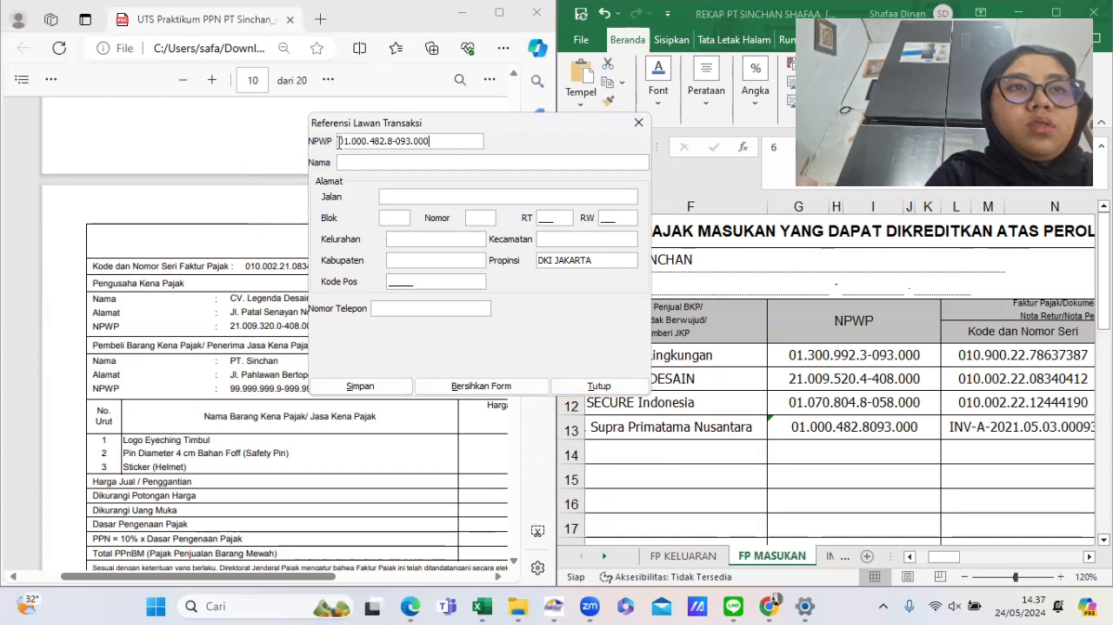
- Find the Supra Primatama invoice in the PDF and copy the seller name PT. Supra Primatama Nusantara from the input VAT list
{"action": "right_click", "coordinate": [189, 332]}
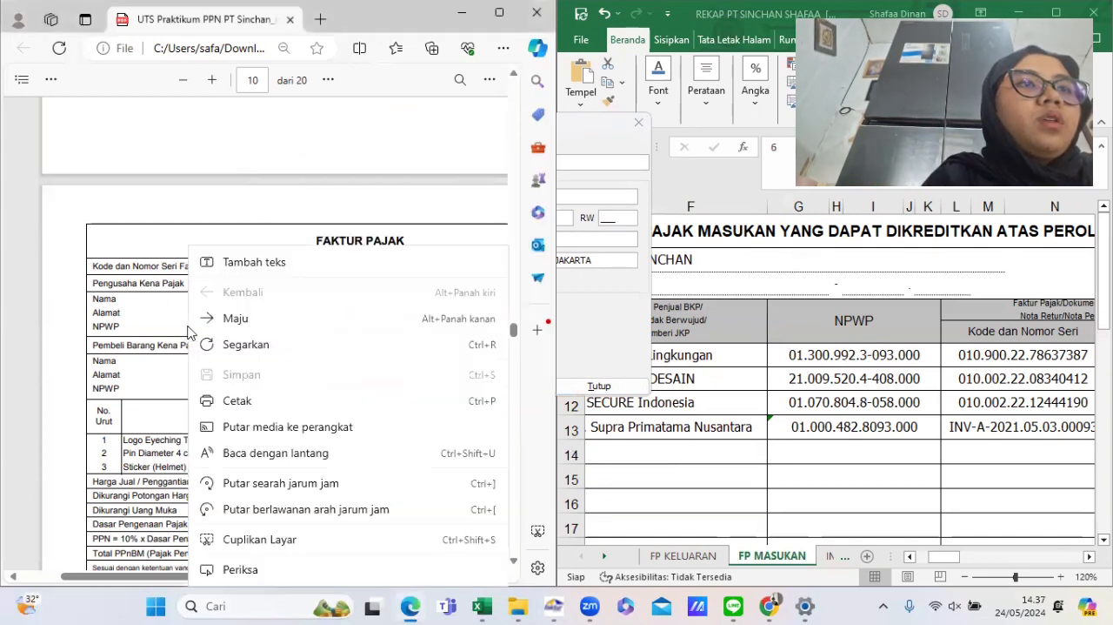
{"action": "scroll", "coordinate": [189, 333], "scroll_direction": "down", "scroll_amount": 1}
{"action": "scroll", "coordinate": [190, 332], "scroll_direction": "down", "scroll_amount": 10}
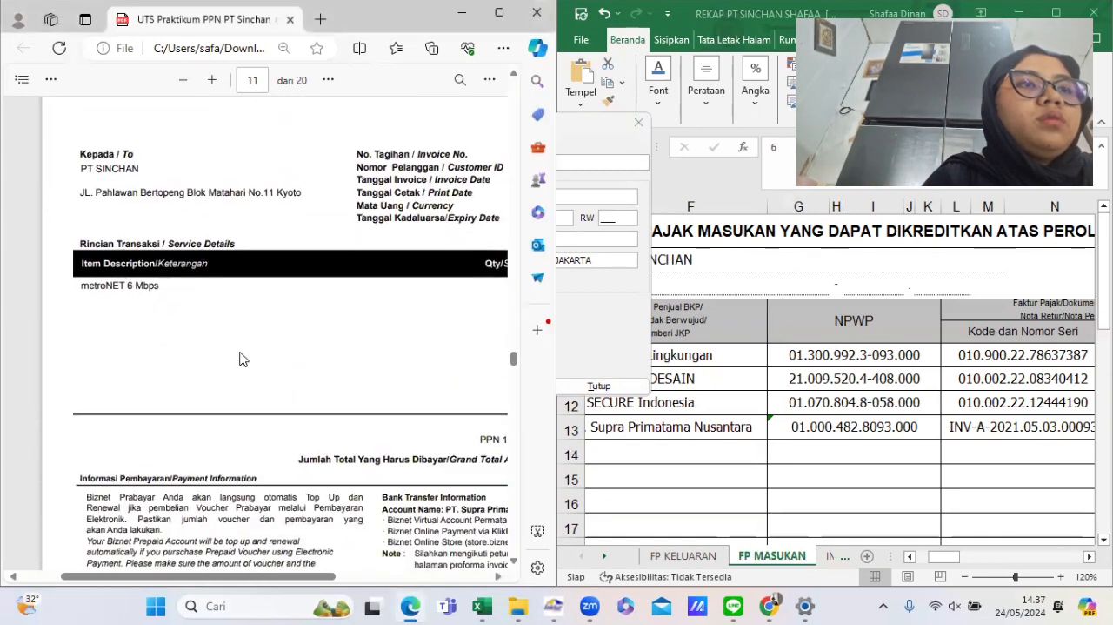
{"action": "scroll", "coordinate": [241, 359], "scroll_direction": "down", "scroll_amount": 3}
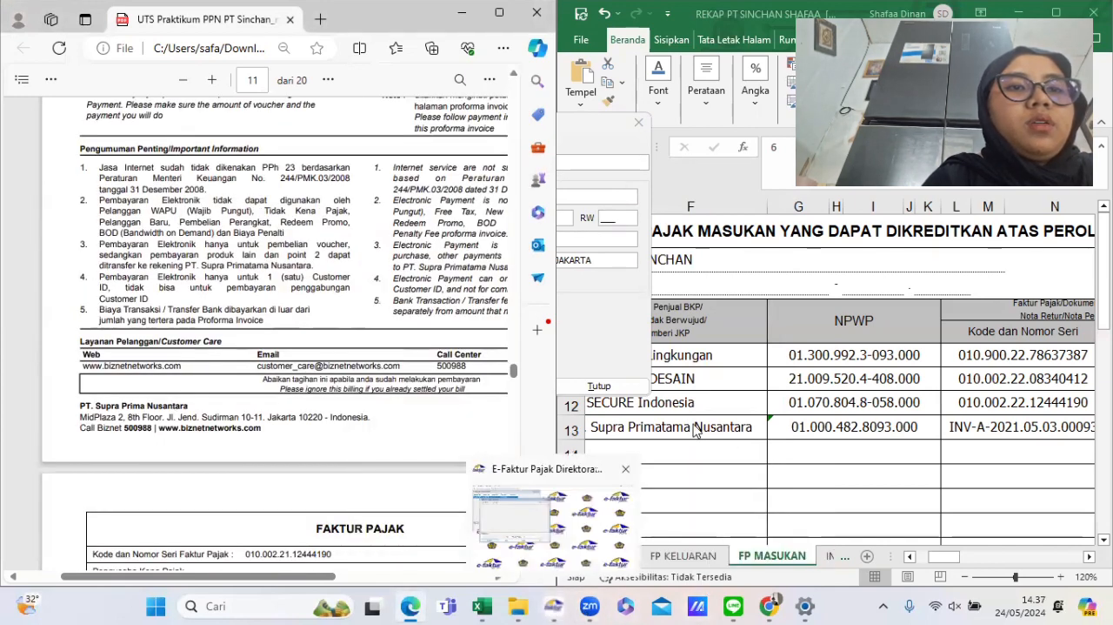
{"action": "double_click", "coordinate": [740, 430]}
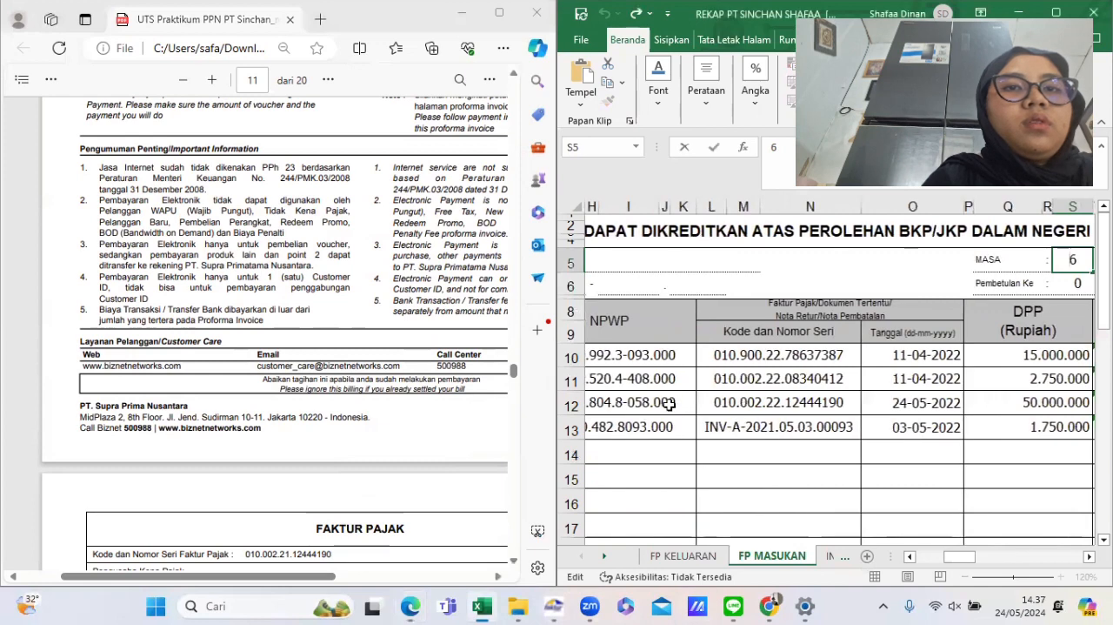
{"action": "scroll", "coordinate": [670, 404], "scroll_direction": "left", "scroll_amount": 4}
{"action": "left_click", "coordinate": [695, 425]}
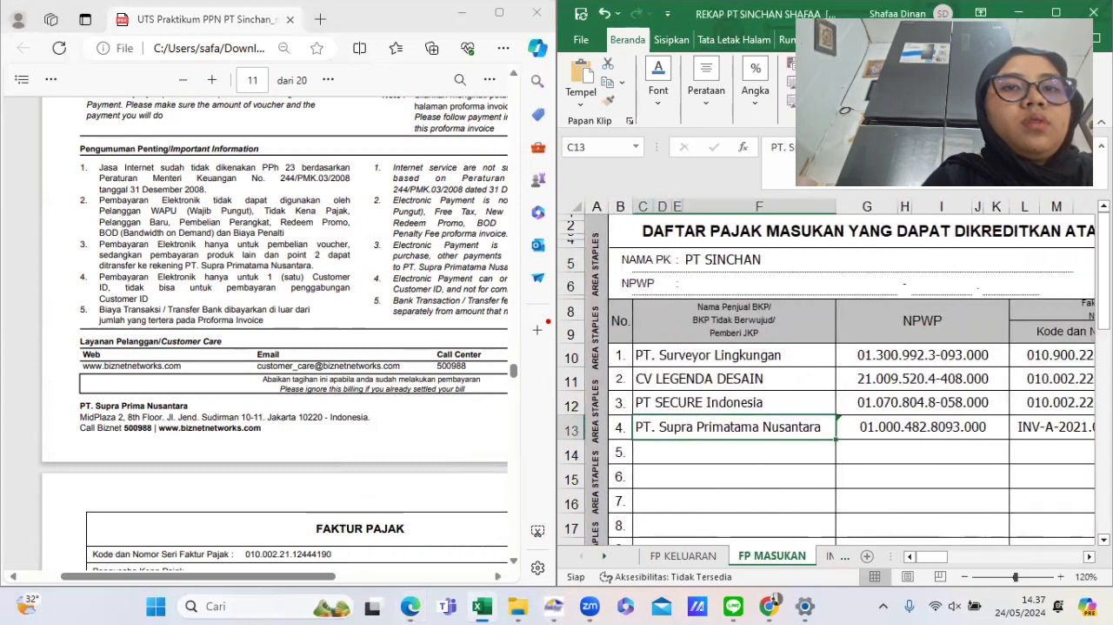
{"action": "left_click_drag", "start_coordinate": [937, 149], "coordinate": [753, 166]}
{"action": "key", "text": "ctrl+c"}
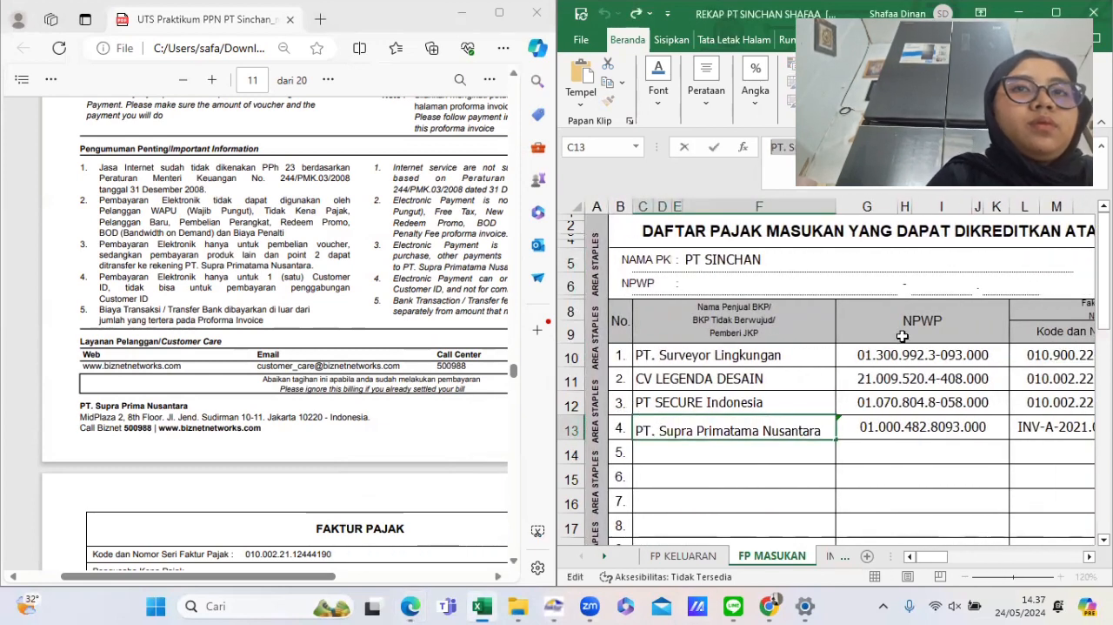
{"action": "left_click", "coordinate": [903, 336]}
- Return to the counterpart form and paste PT. Supra Primatama Nusantara as the name
{"action": "mouse_move", "coordinate": [554, 605]}
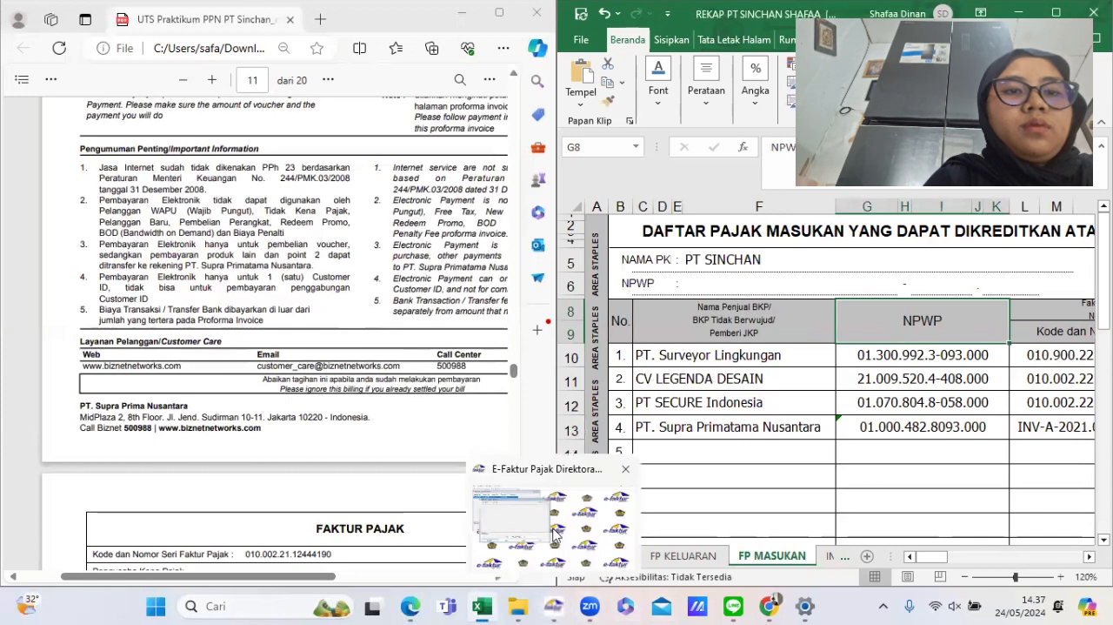
{"action": "left_click", "coordinate": [554, 532]}
{"action": "left_click", "coordinate": [405, 164]}
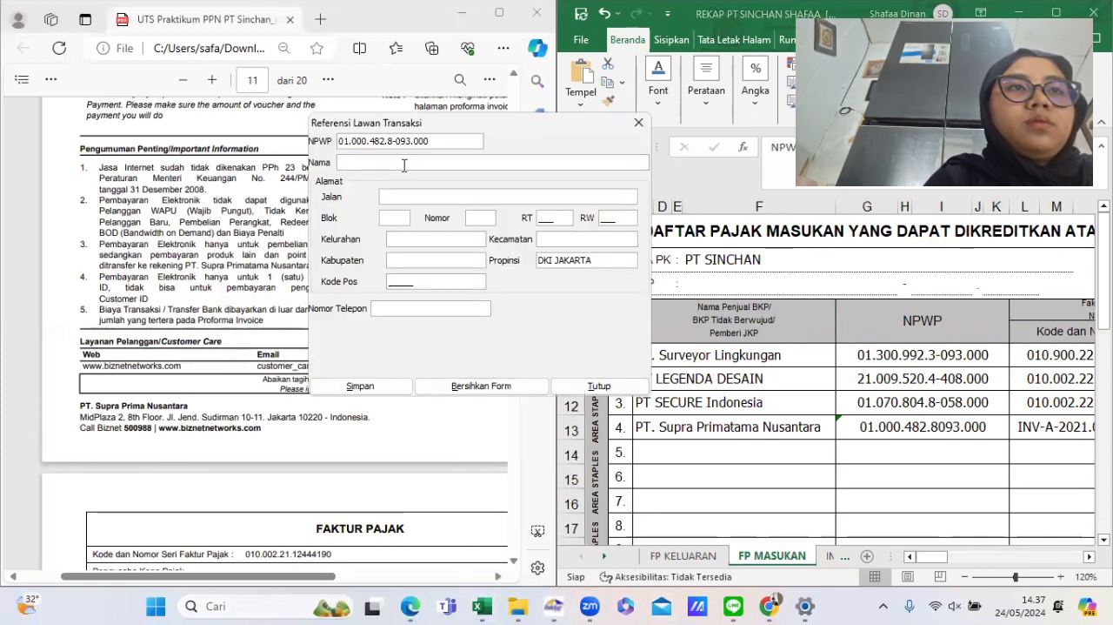
{"action": "key", "text": "ctrl+v"}
- Enter street JEND SUDIRMAN, block S8 and number 10-11 in the counterpart's address
{"action": "left_click", "coordinate": [419, 195]}
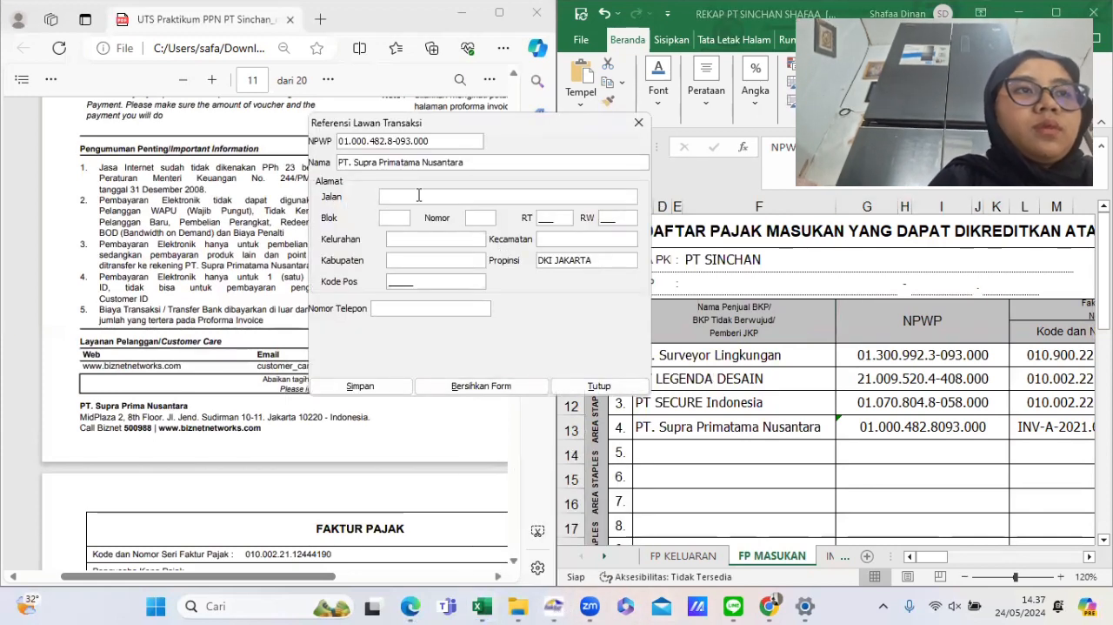
{"action": "type", "text": "JEND SU"}
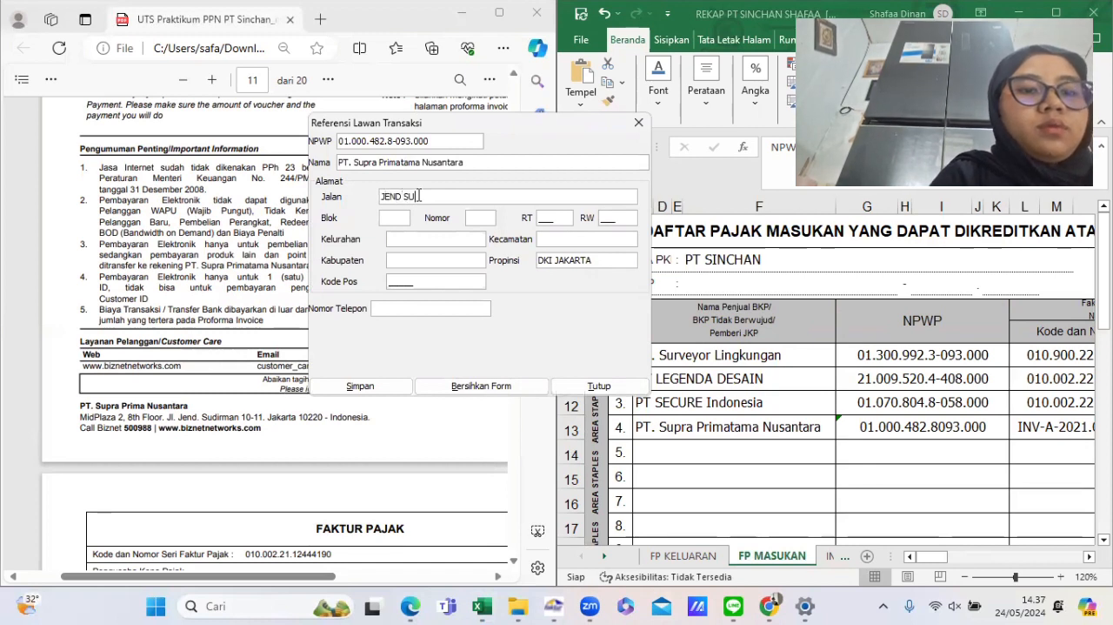
{"action": "type", "text": "DIRMAN"}
{"action": "key", "text": "Tab"}
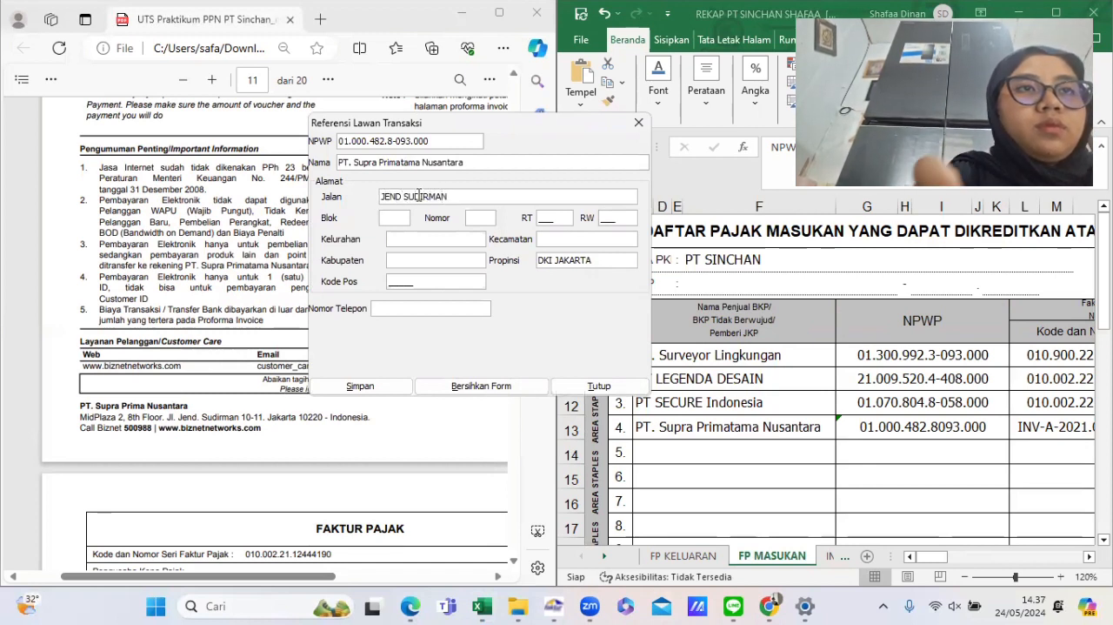
{"action": "type", "text": "S8"}
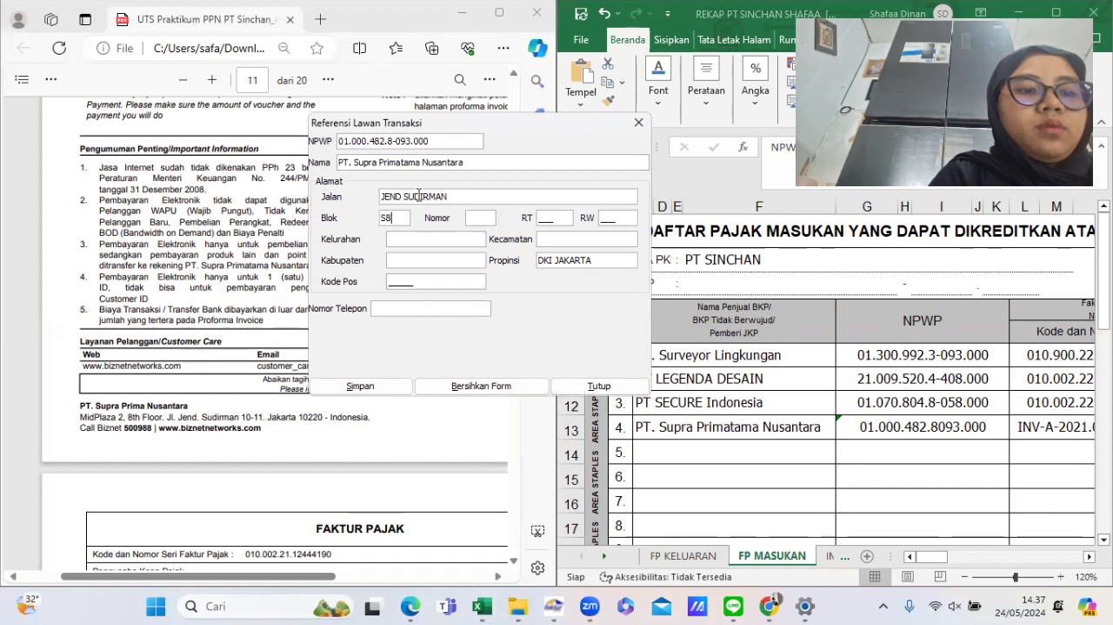
{"action": "key", "text": "Tab"}
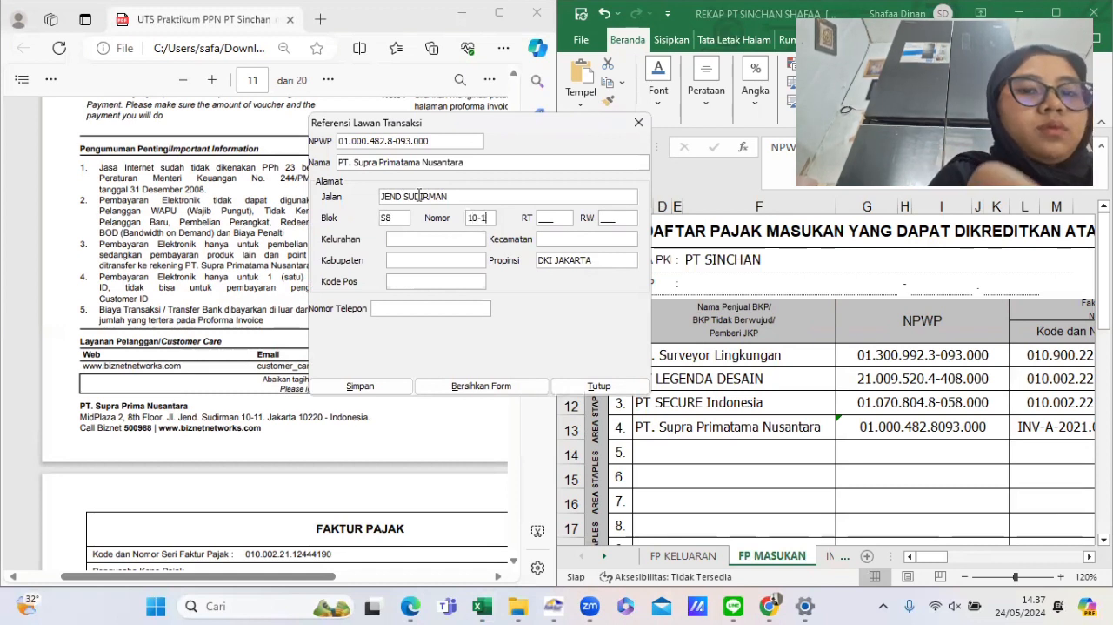
{"action": "key", "text": "Tab"}
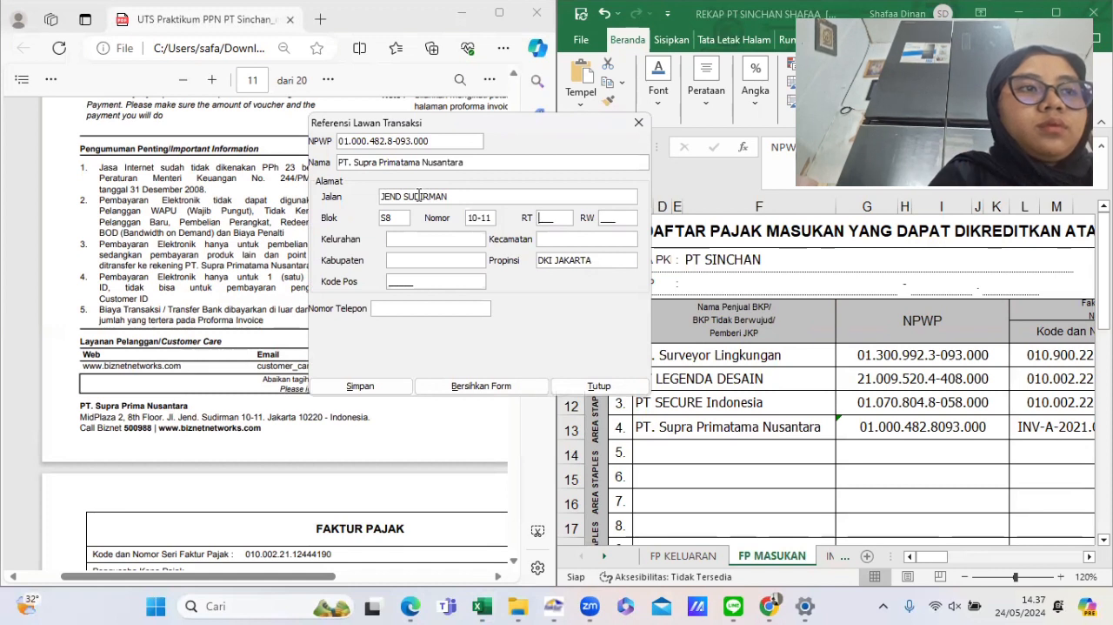
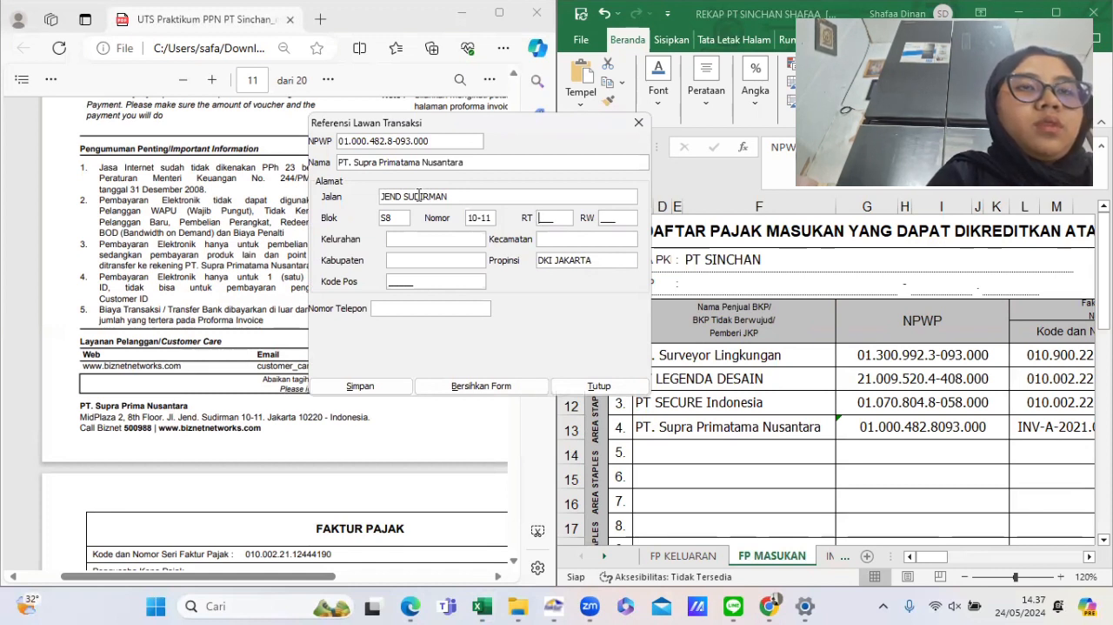
- Complete the counterpart's address with RT 009, RW 001, kelurahan and kecamatan SUDIRMAN, kabupaten JAKSEL and postal code 10220
{"action": "type", "text": "001"}
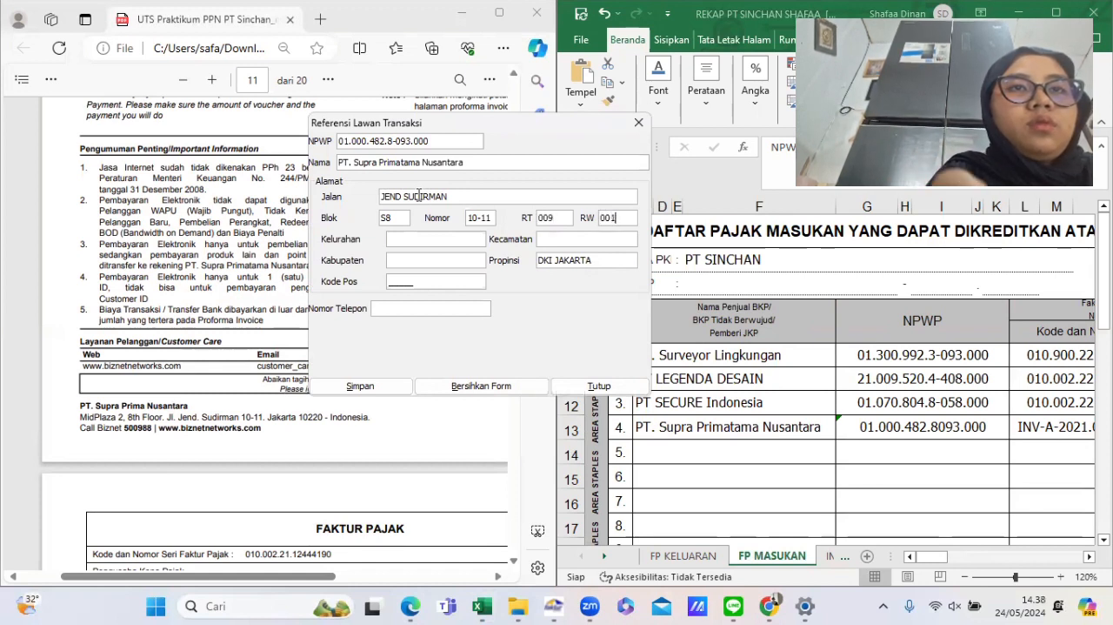
{"action": "key", "text": "Tab"}
{"action": "type", "text": "SU"}
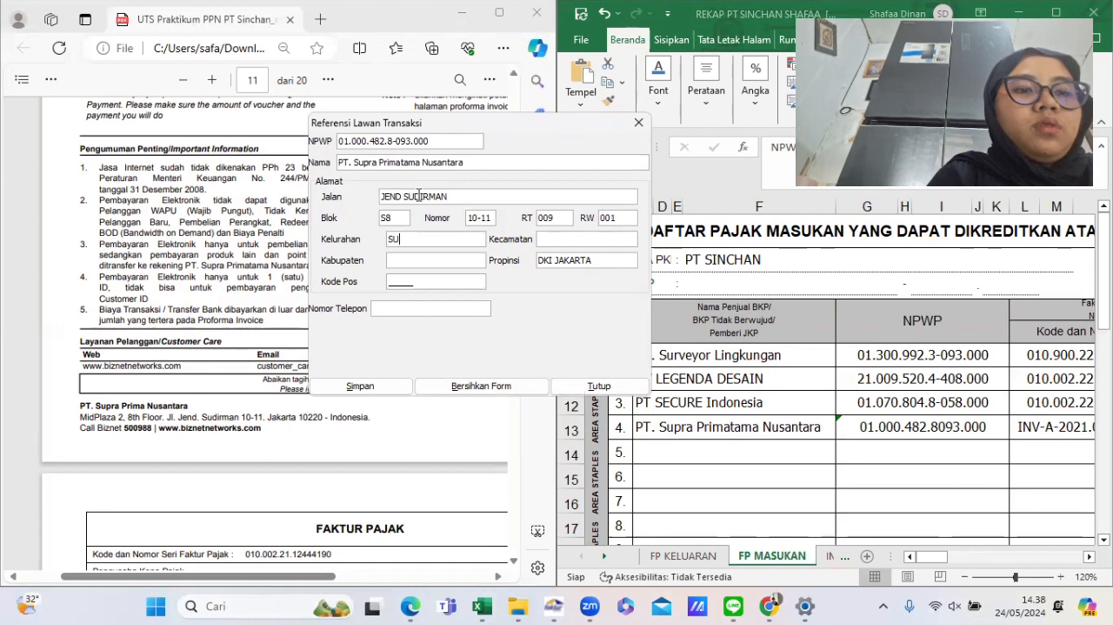
{"action": "type", "text": "DIRMSU"}
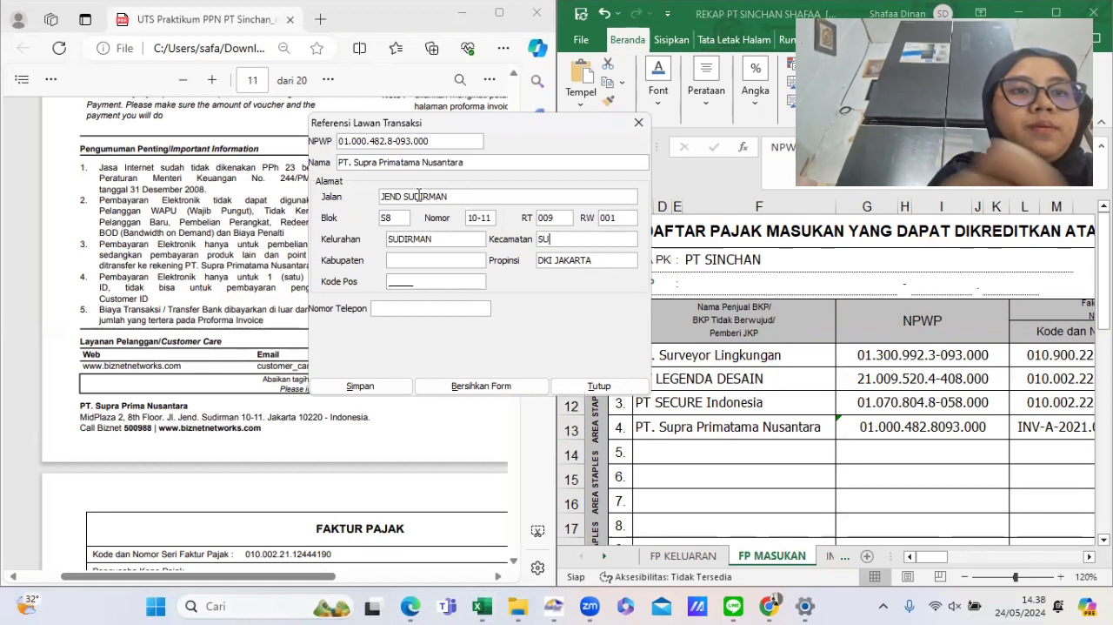
{"action": "type", "text": "DIRMAN"}
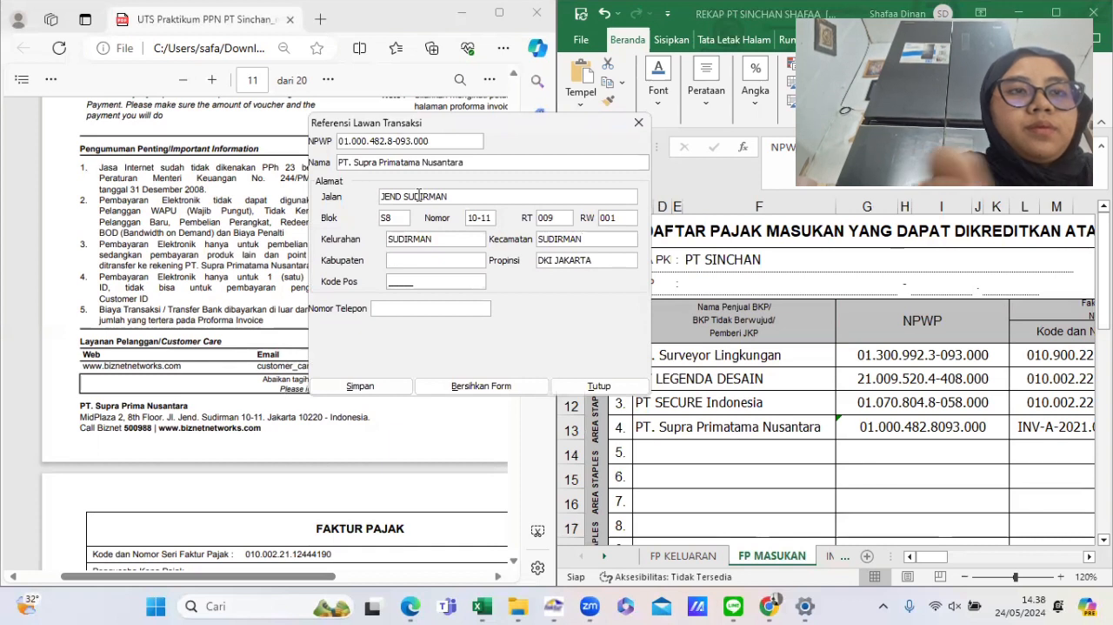
{"action": "type", "text": "JAKSEL"}
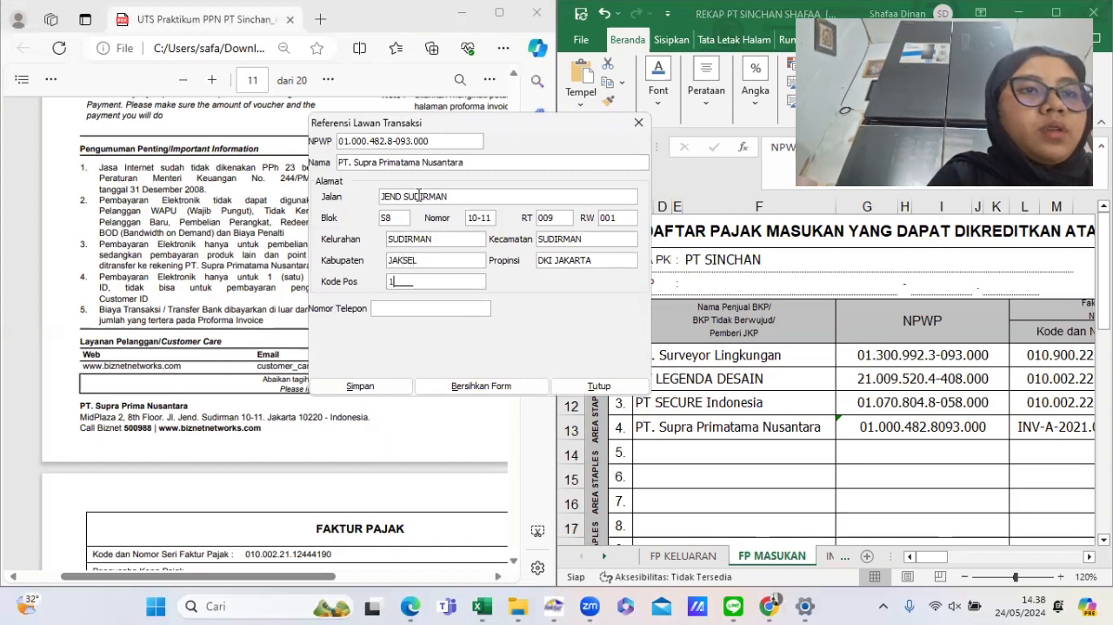
{"action": "type", "text": "10220"}
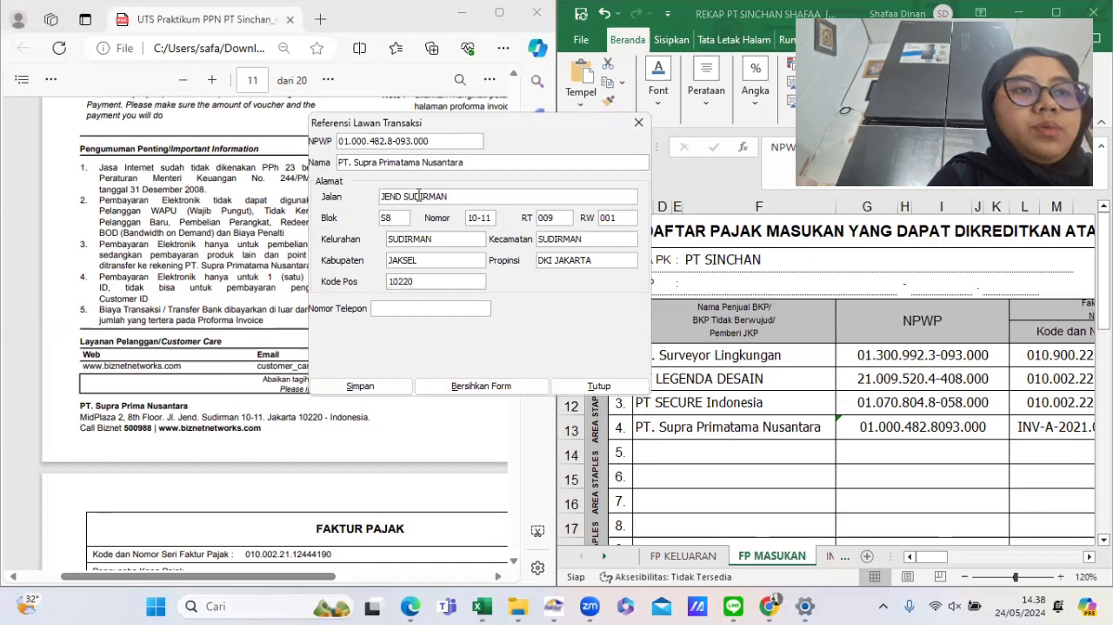
- Save the Supra Primatama Nusantara counterpart and open a blank form for another one
{"action": "left_click", "coordinate": [379, 386]}
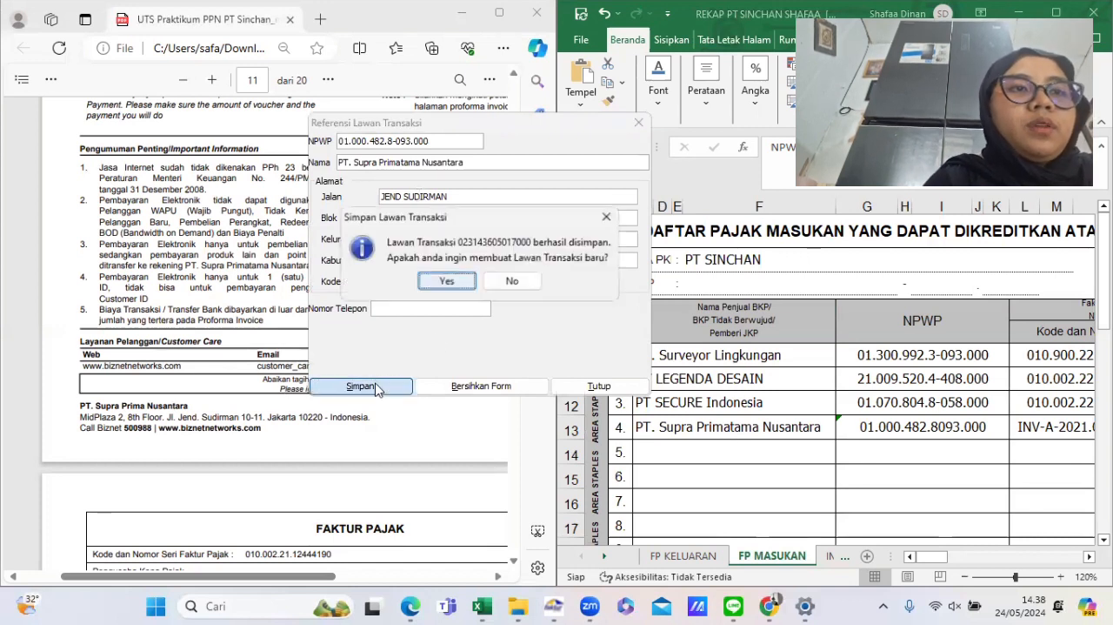
{"action": "left_click", "coordinate": [446, 281]}
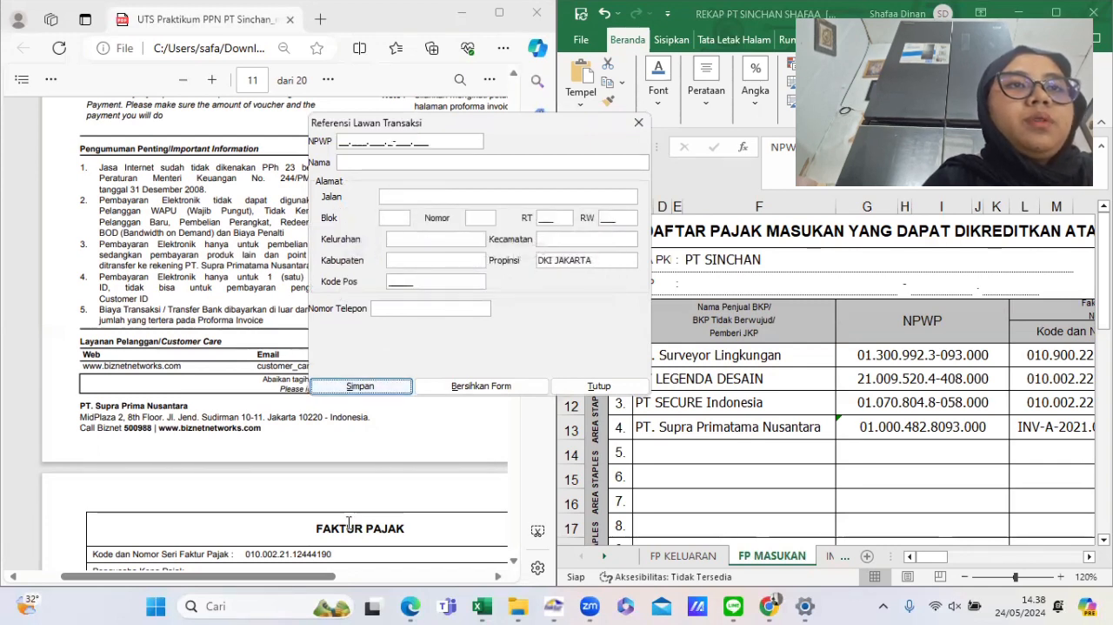
{"action": "scroll", "coordinate": [348, 522], "scroll_direction": "down", "scroll_amount": 5}
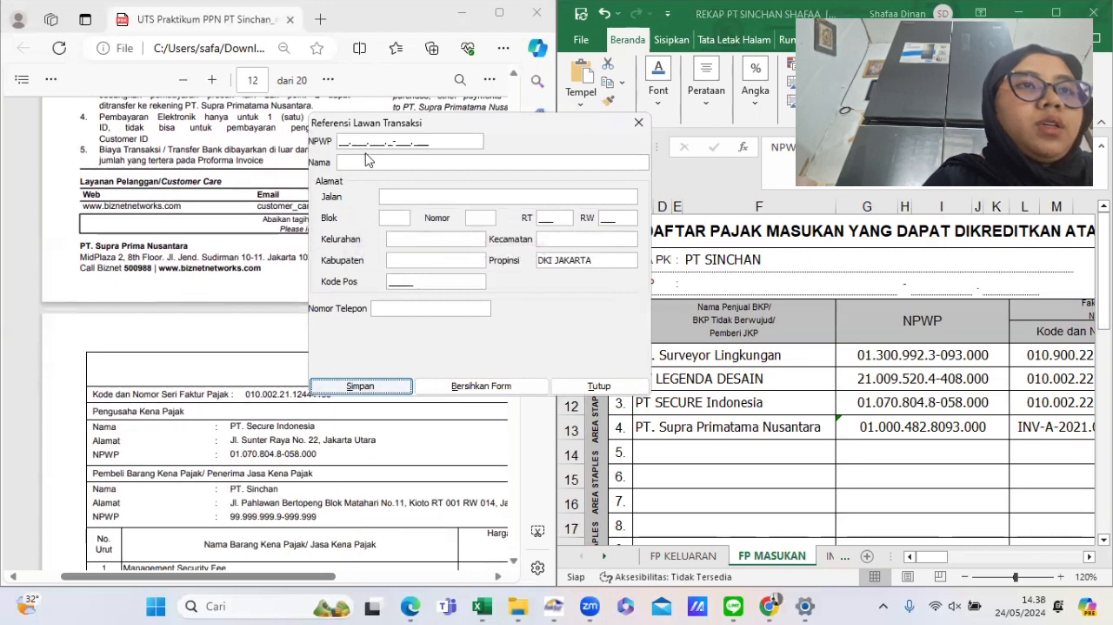
{"action": "left_click", "coordinate": [341, 141]}
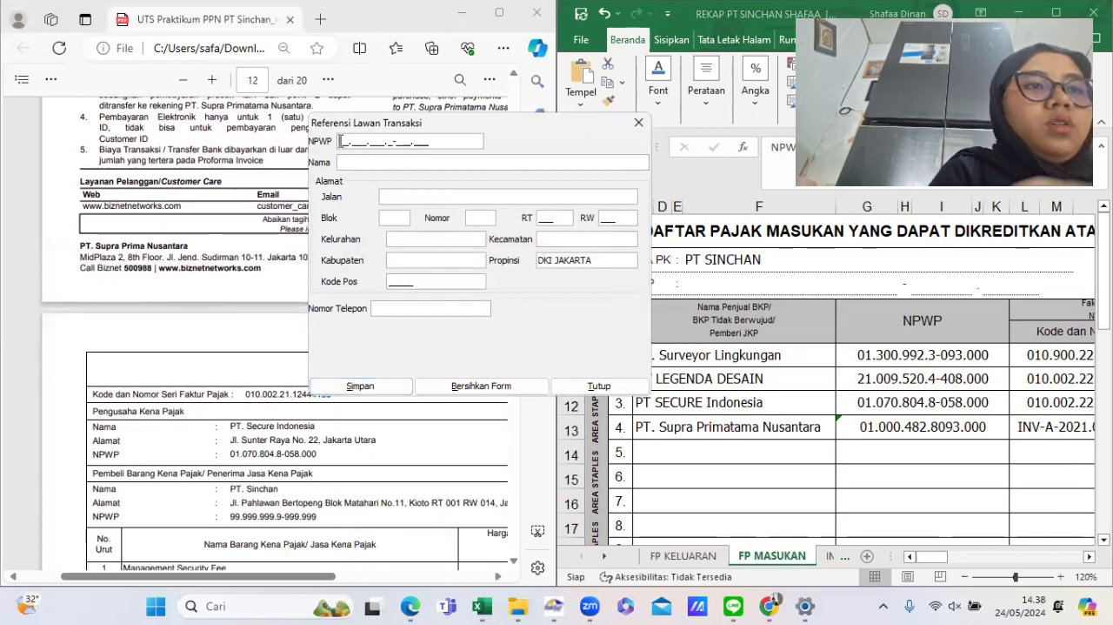
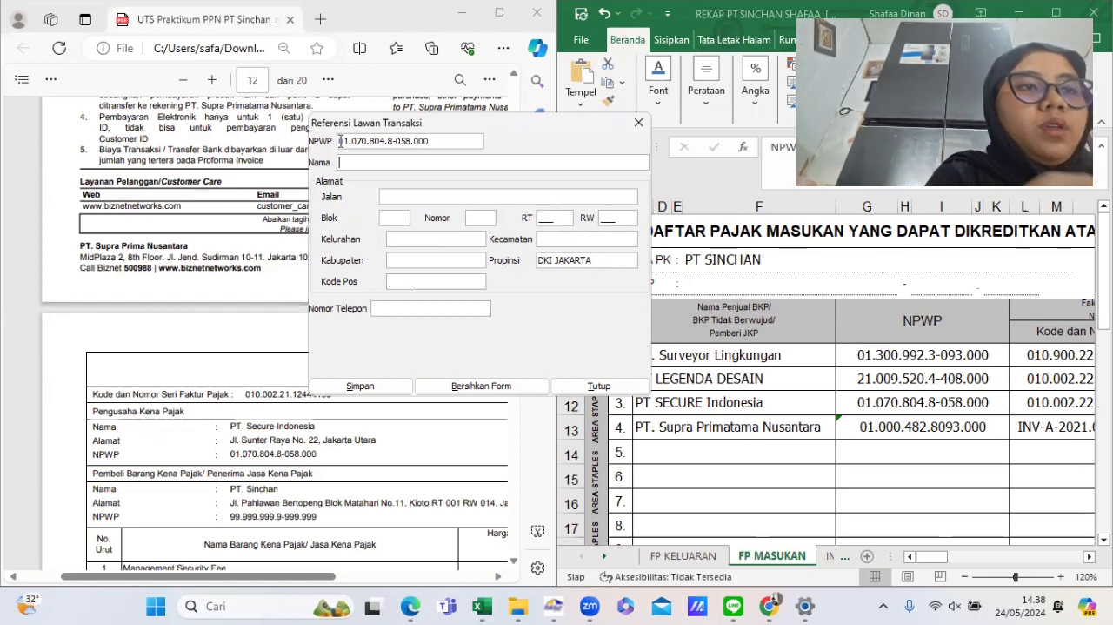
- Enter PT SECURE INDONESIA as the counterpart's name
{"action": "key", "text": "Tab"}
{"action": "type", "text": "P"}
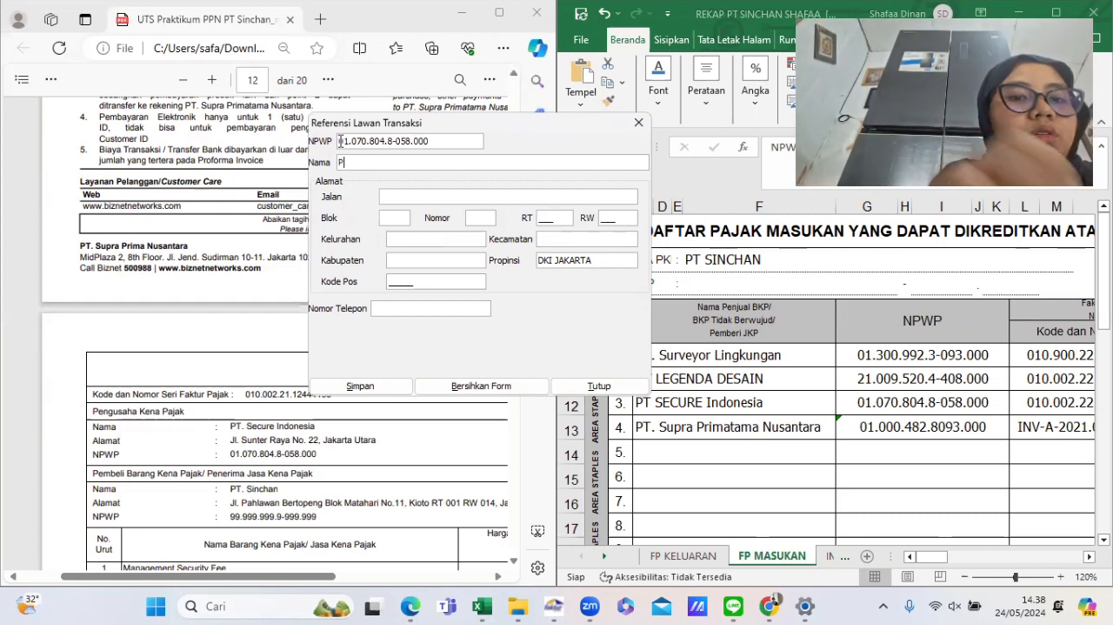
{"action": "type", "text": "T SECURE I"}
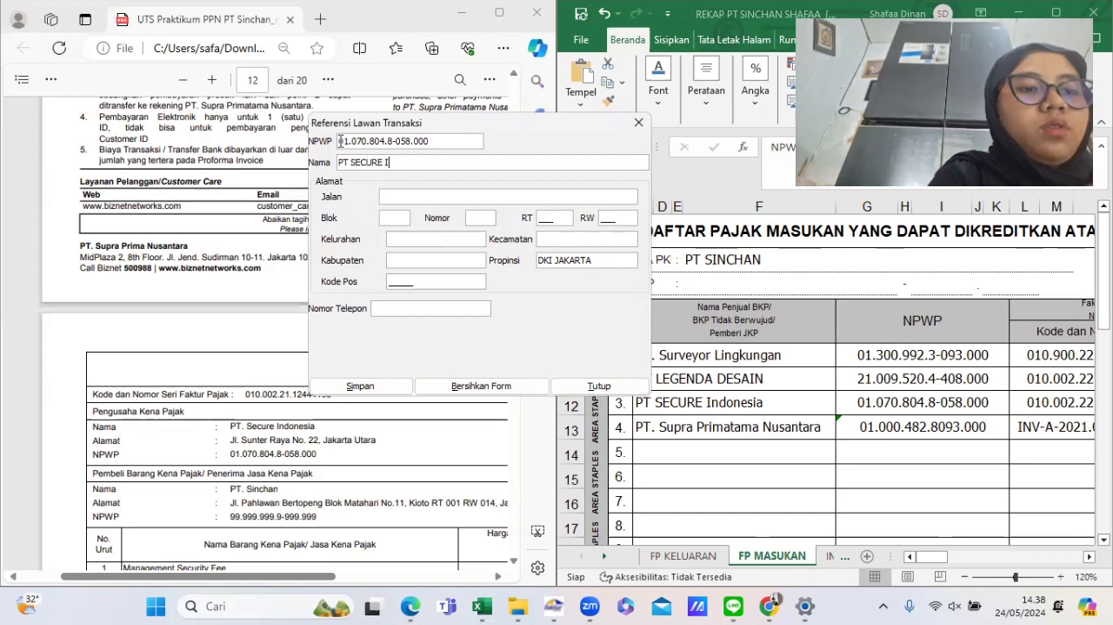
{"action": "type", "text": "NDONESIA"}
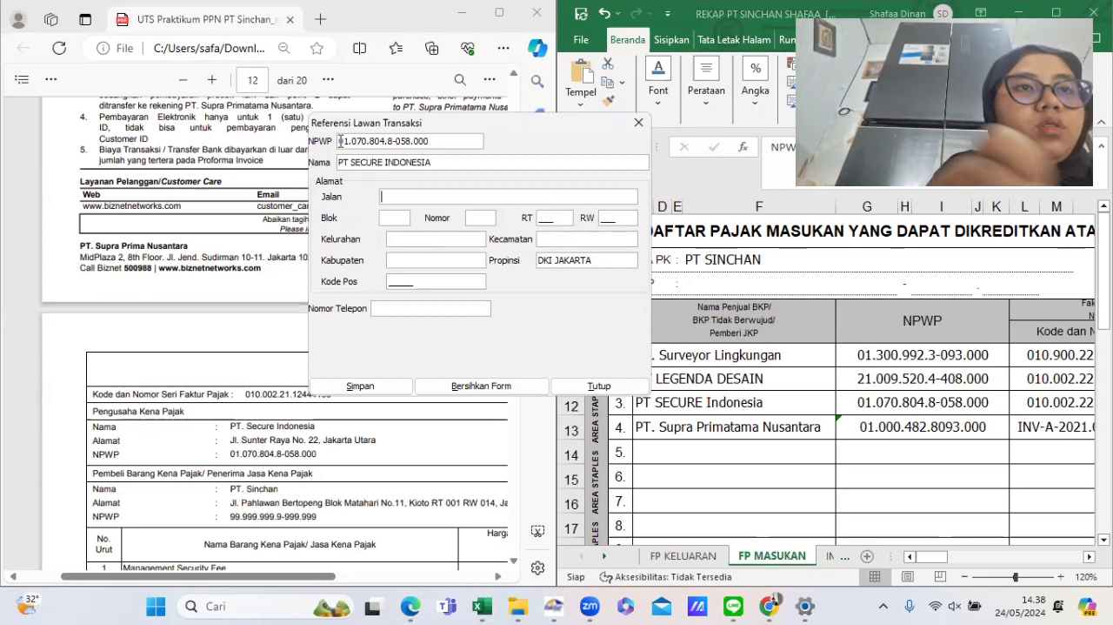
{"action": "type", "text": "SUNTER RAYA"}
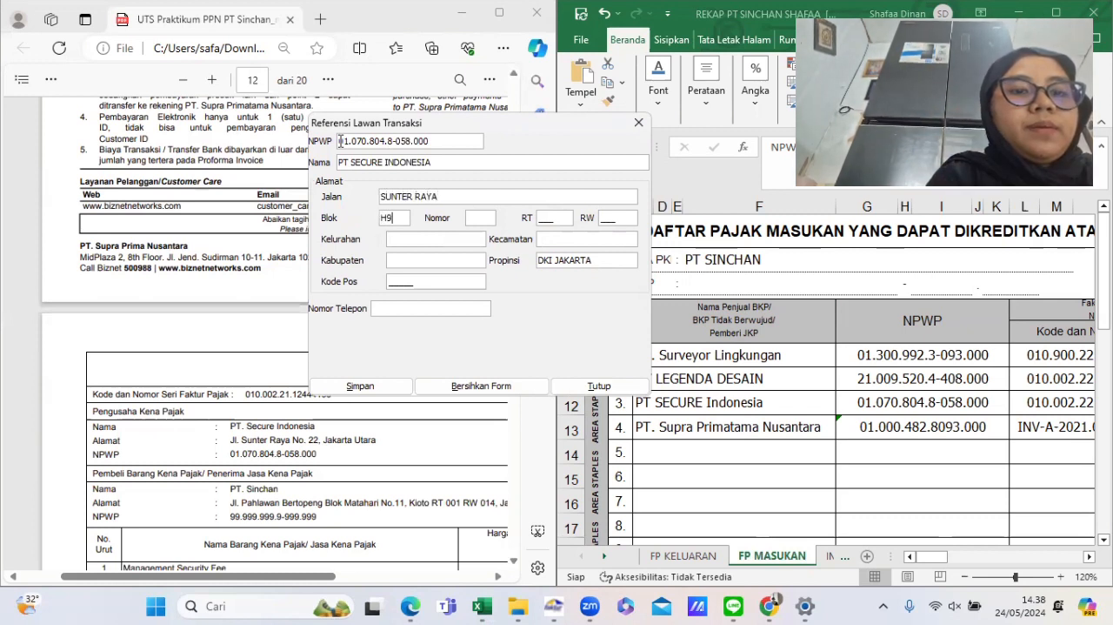
{"action": "type", "text": "99"}
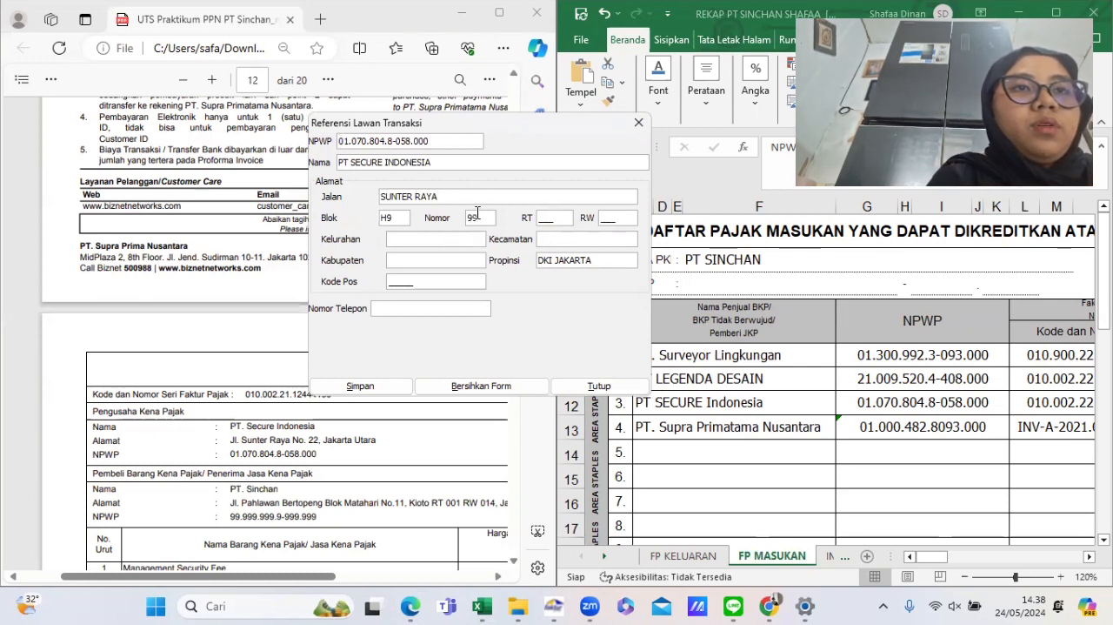
{"action": "type", "text": "22"}
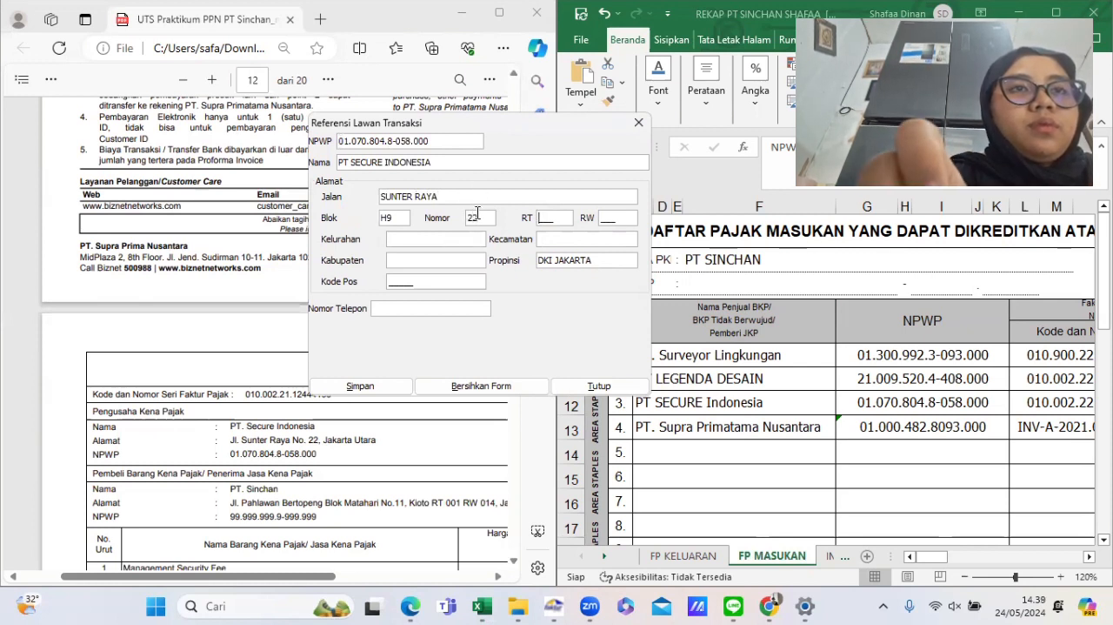
{"action": "type", "text": "002"}
{"action": "key", "text": "Tab"}
{"action": "type", "text": "0"}
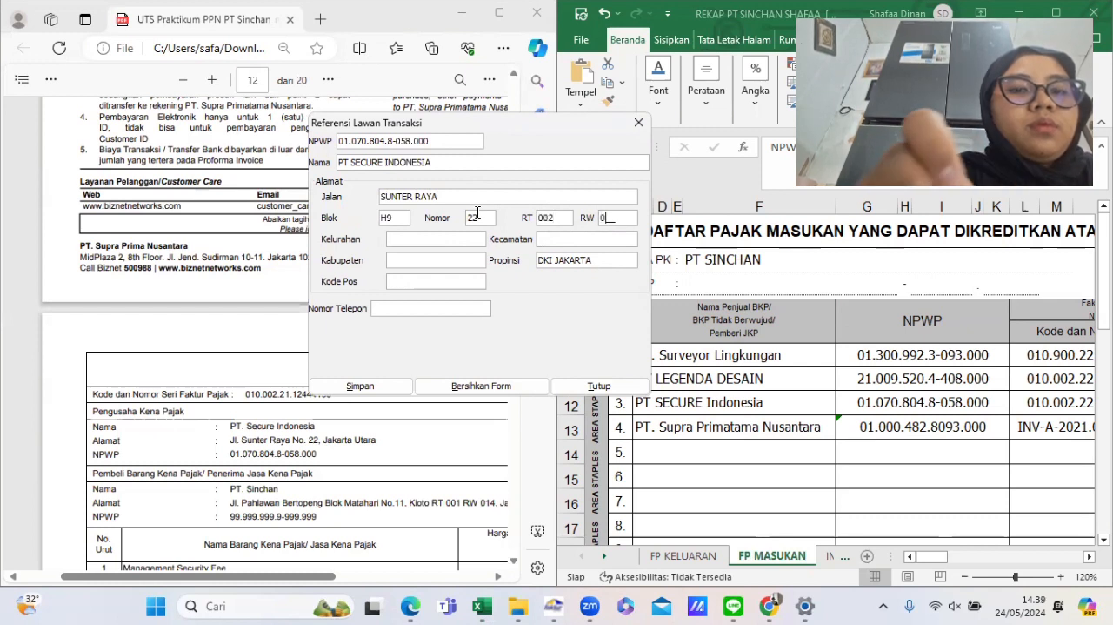
{"action": "type", "text": "02"}
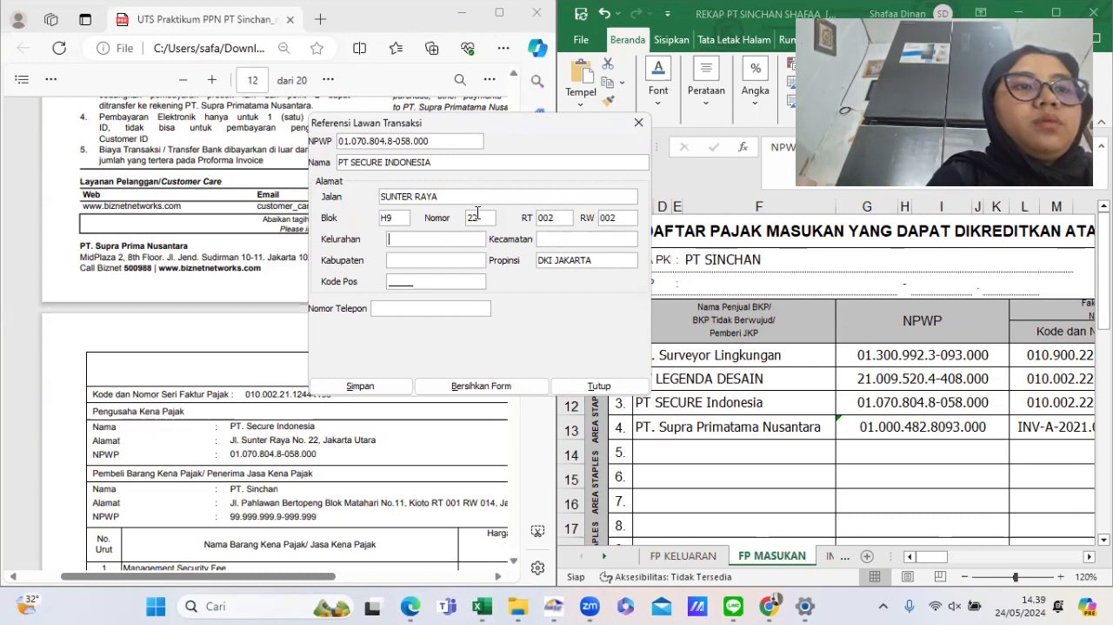
{"action": "type", "text": "SUNTER"}
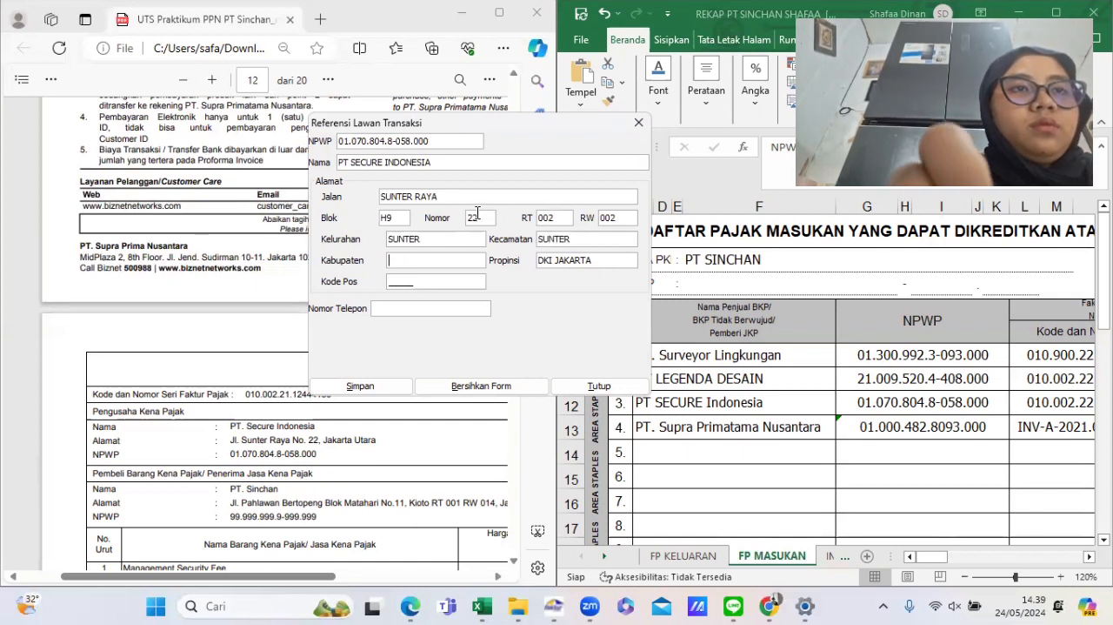
- Set kelurahan and kecamatan to SUNTER, kabupaten to JAKUT and postal code to 00000
{"action": "type", "text": "JAKIT"}
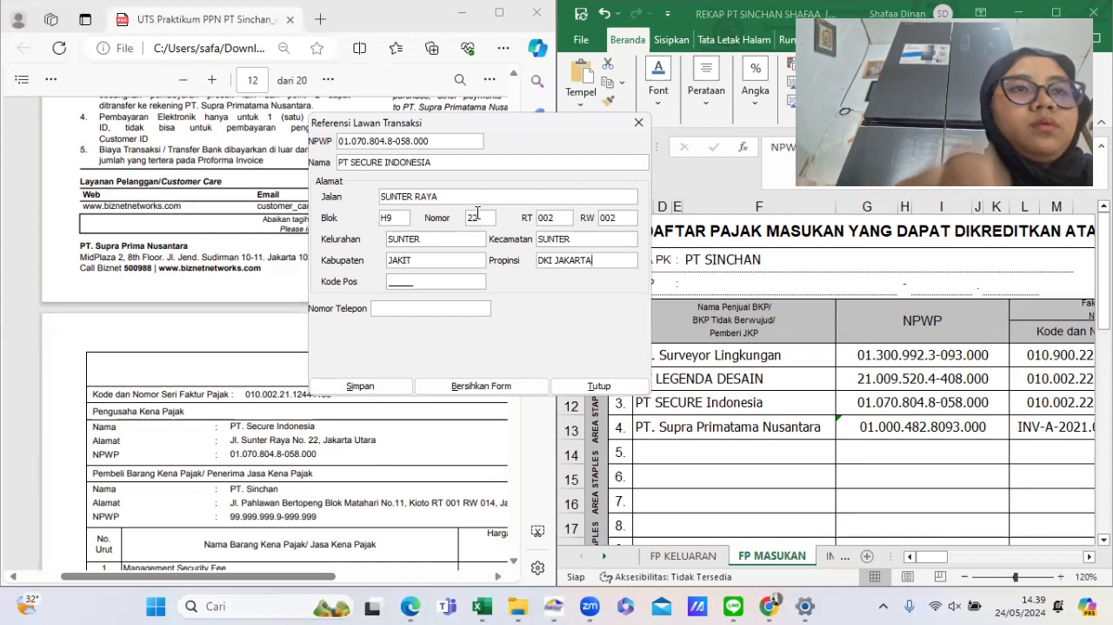
{"action": "left_click", "coordinate": [451, 260]}
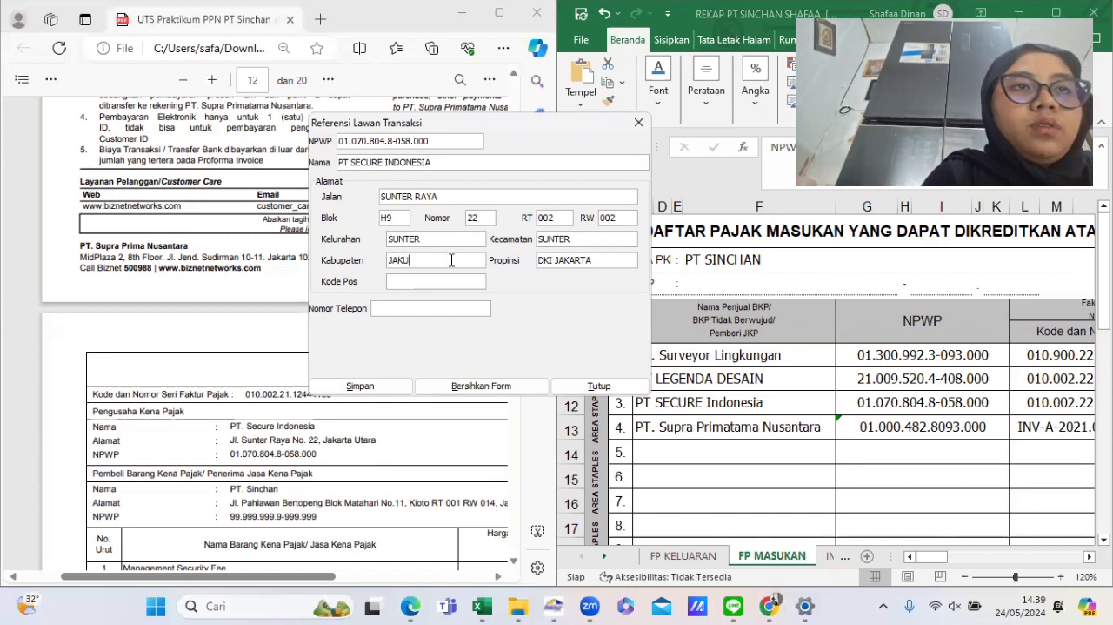
{"action": "left_click", "coordinate": [402, 281]}
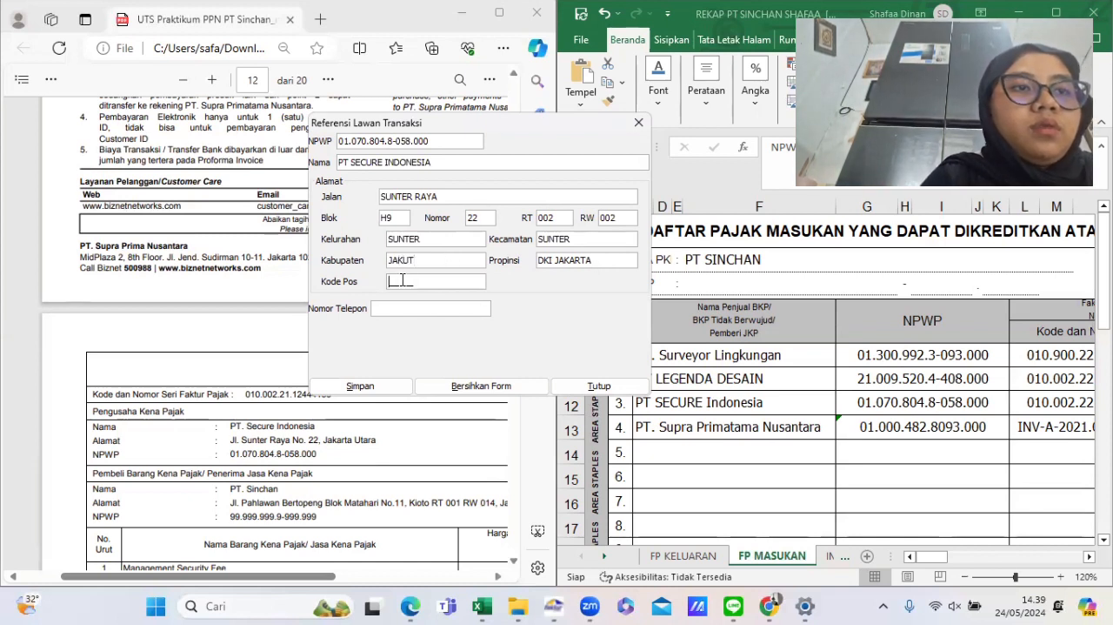
{"action": "type", "text": "00000"}
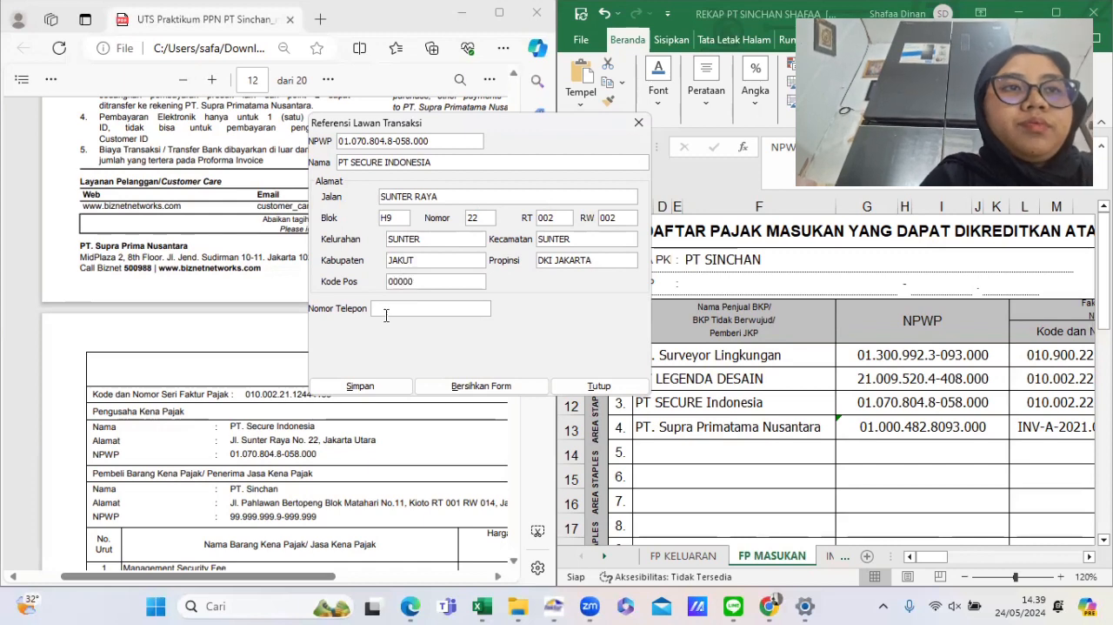
- Save the PT Secure Indonesia counterpart without starting another one
{"action": "left_click", "coordinate": [383, 383]}
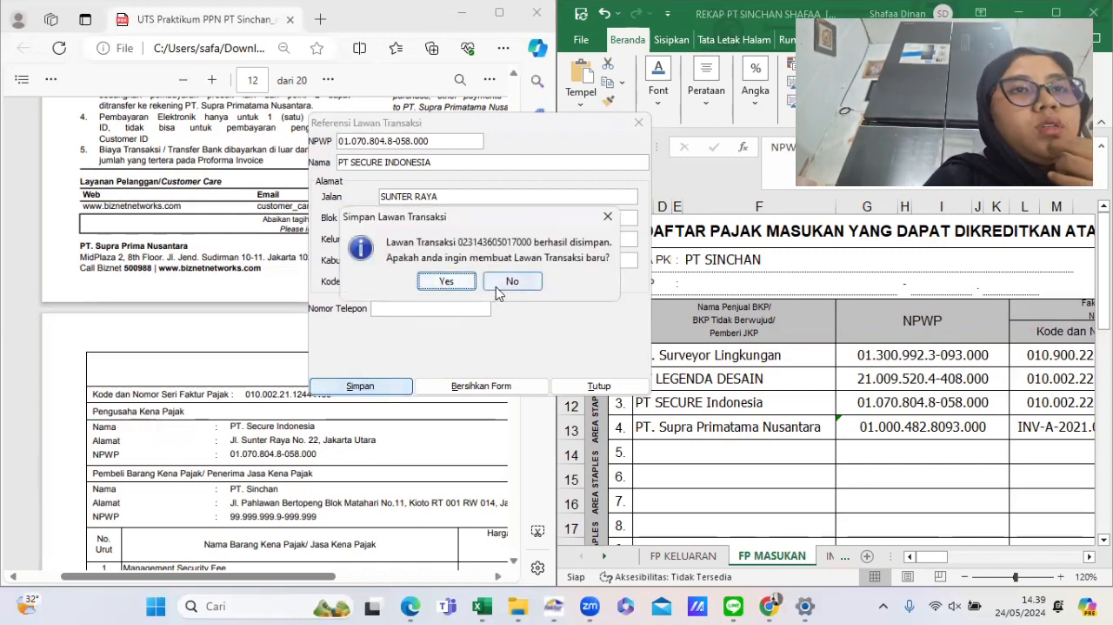
{"action": "left_click", "coordinate": [493, 282]}
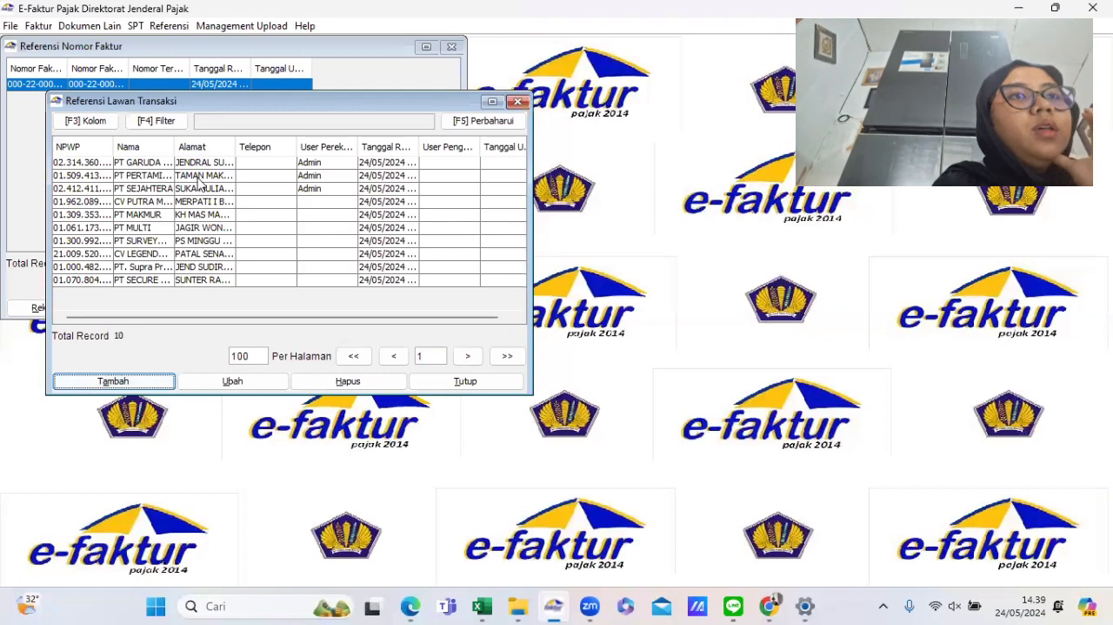
- Review all counterparts in the transaction counterpart list, then close it
{"action": "left_click_drag", "start_coordinate": [179, 162], "coordinate": [216, 301]}
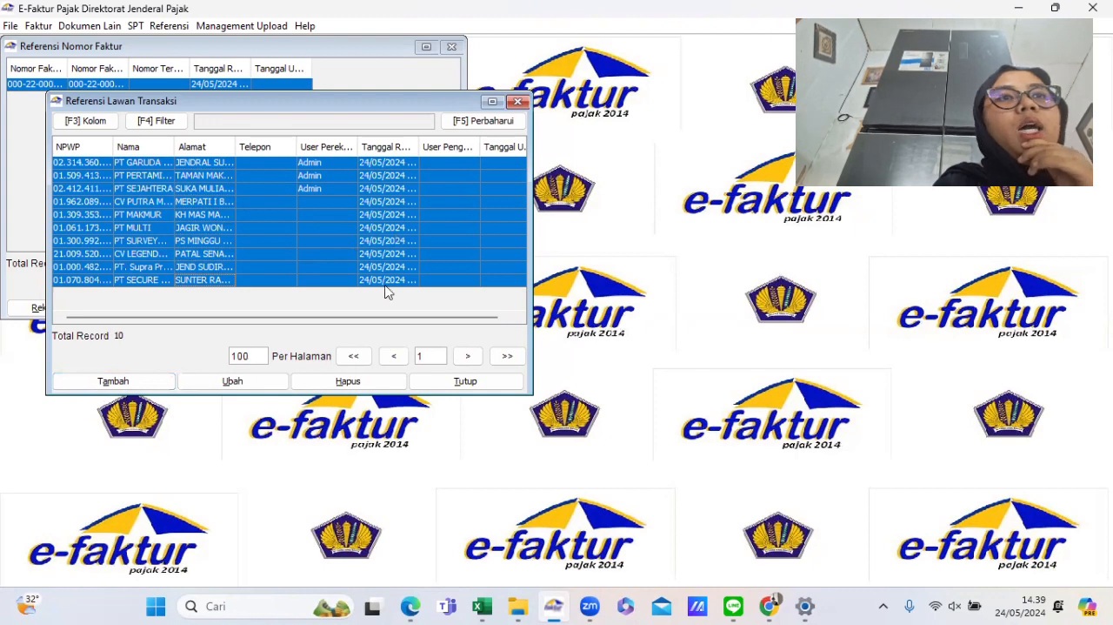
{"action": "left_click", "coordinate": [440, 381]}
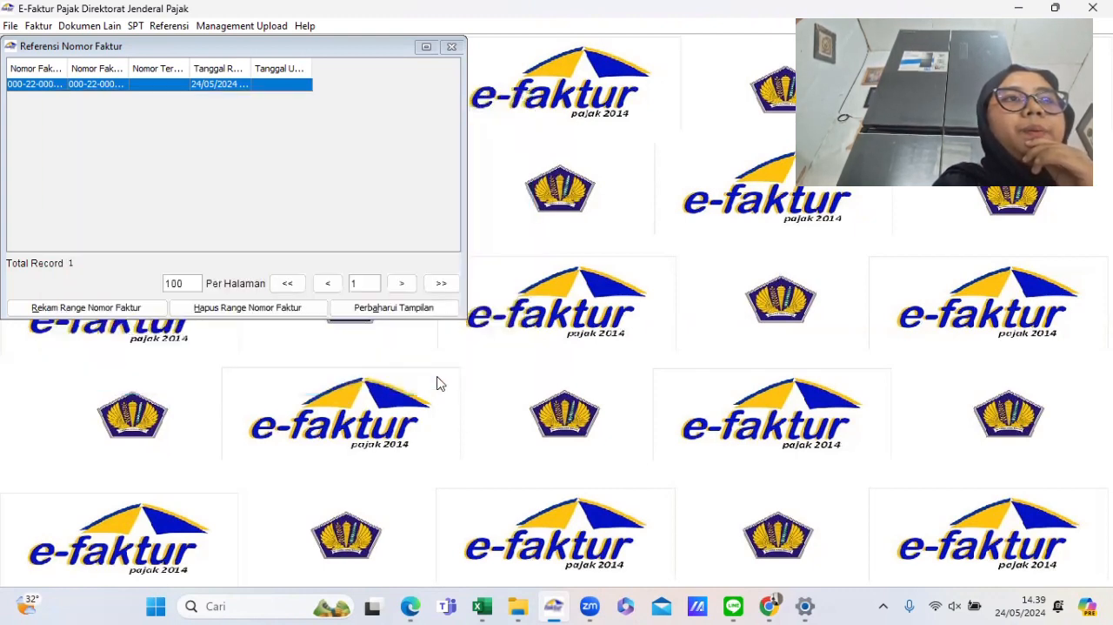
- Open output VAT invoice administration and start recording a new output invoice
{"action": "left_click", "coordinate": [38, 26]}
{"action": "mouse_move", "coordinate": [50, 43]}
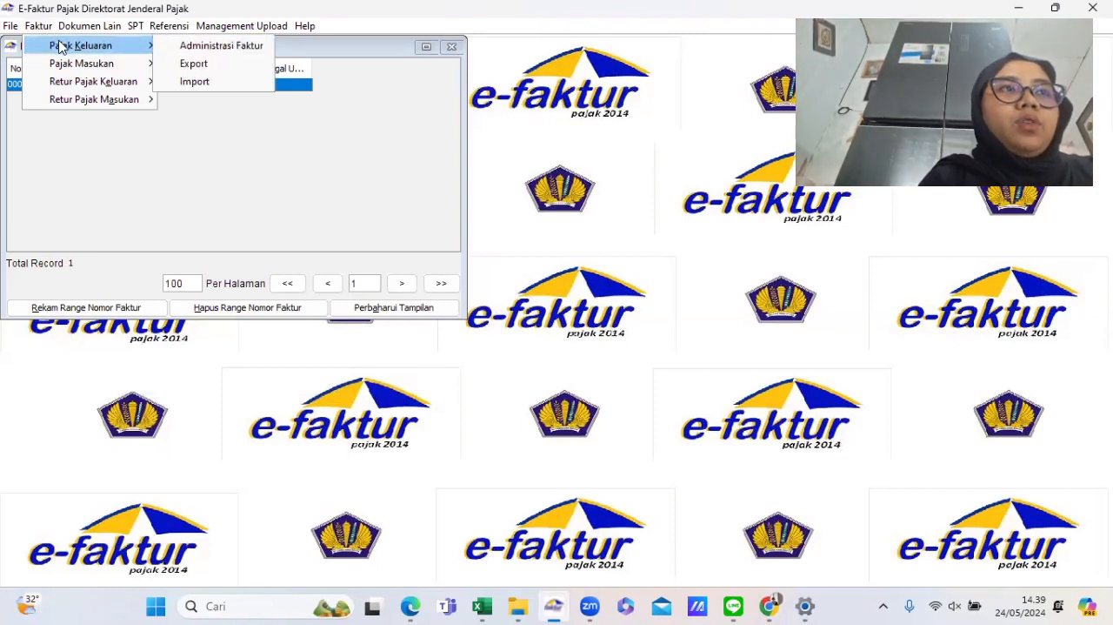
{"action": "left_click", "coordinate": [191, 48]}
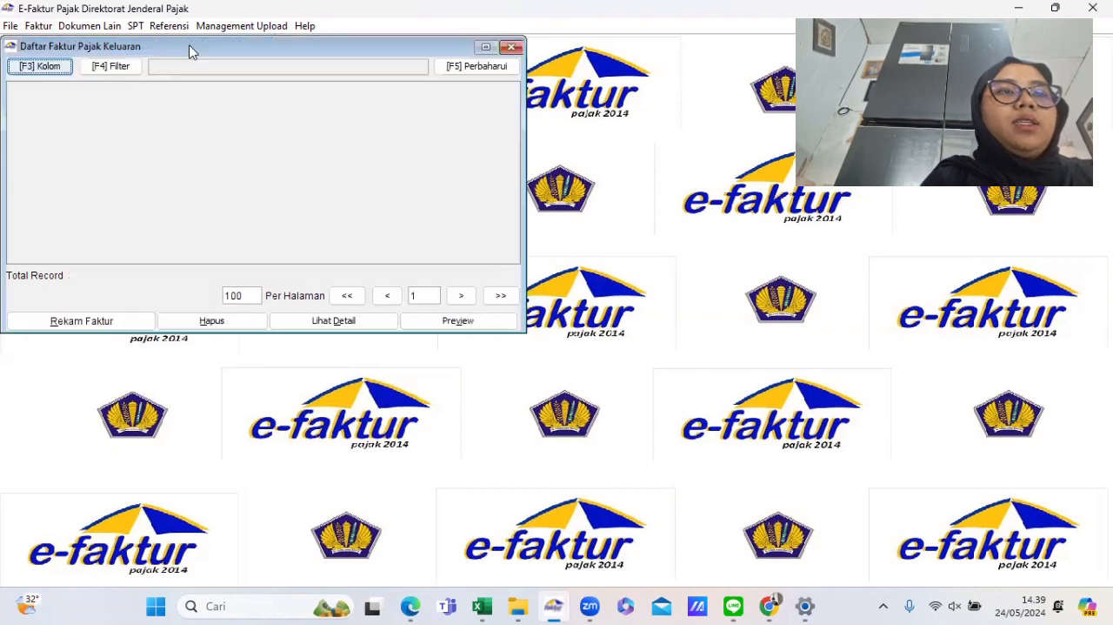
{"action": "left_click", "coordinate": [111, 327]}
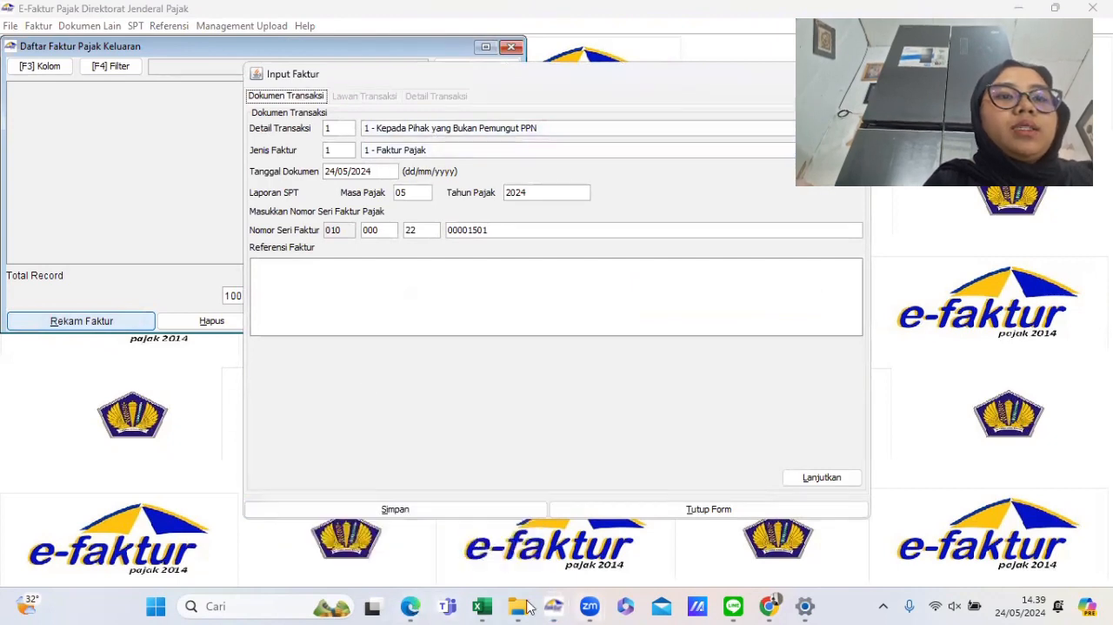
- Bring the PT Sinchan rekap spreadsheet alongside and move the Input Faktur window next to it
{"action": "mouse_move", "coordinate": [494, 606]}
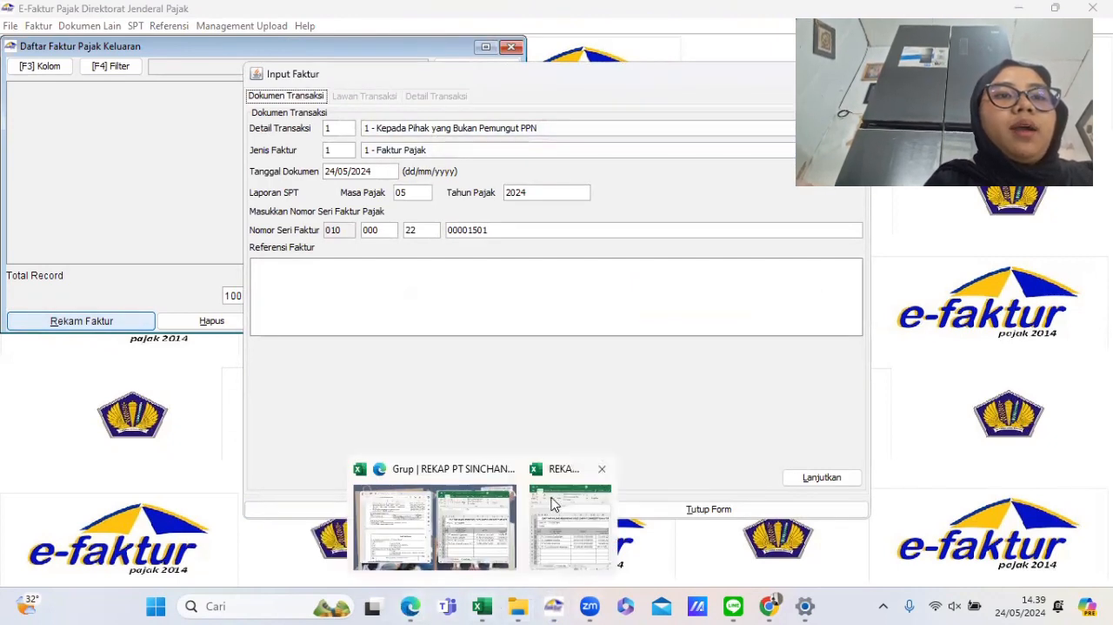
{"action": "left_click", "coordinate": [554, 503]}
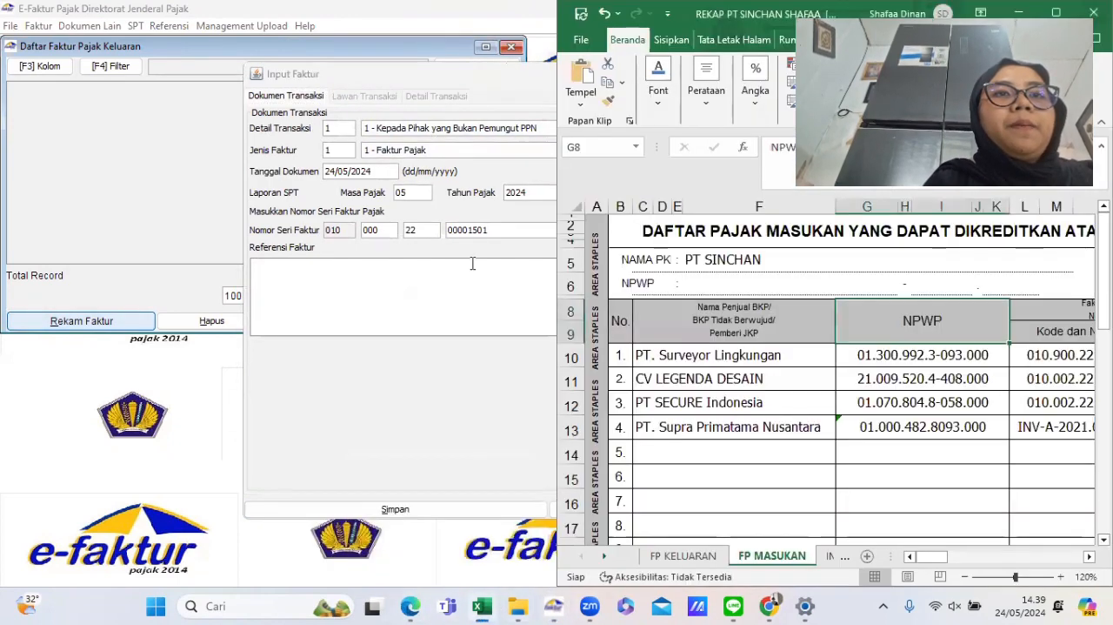
{"action": "left_click", "coordinate": [377, 78]}
{"action": "left_click_drag", "start_coordinate": [326, 114], "coordinate": [162, 60]}
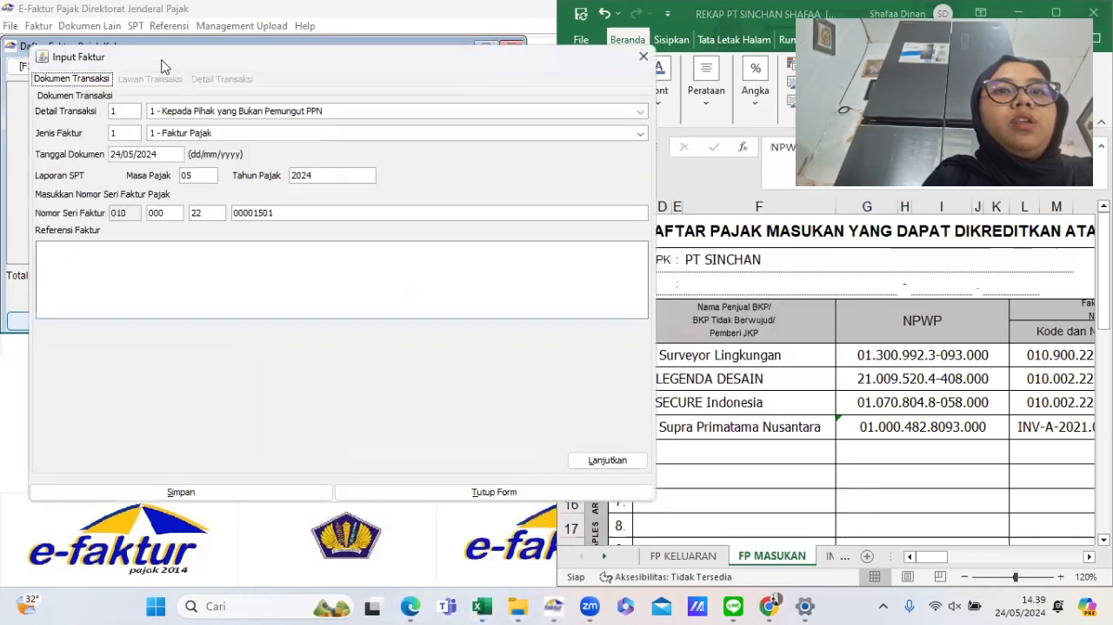
- Open the FP KELUARAN rekap sheet and set the output invoice's document date to 02/06/2022, then continue
{"action": "left_click", "coordinate": [682, 557]}
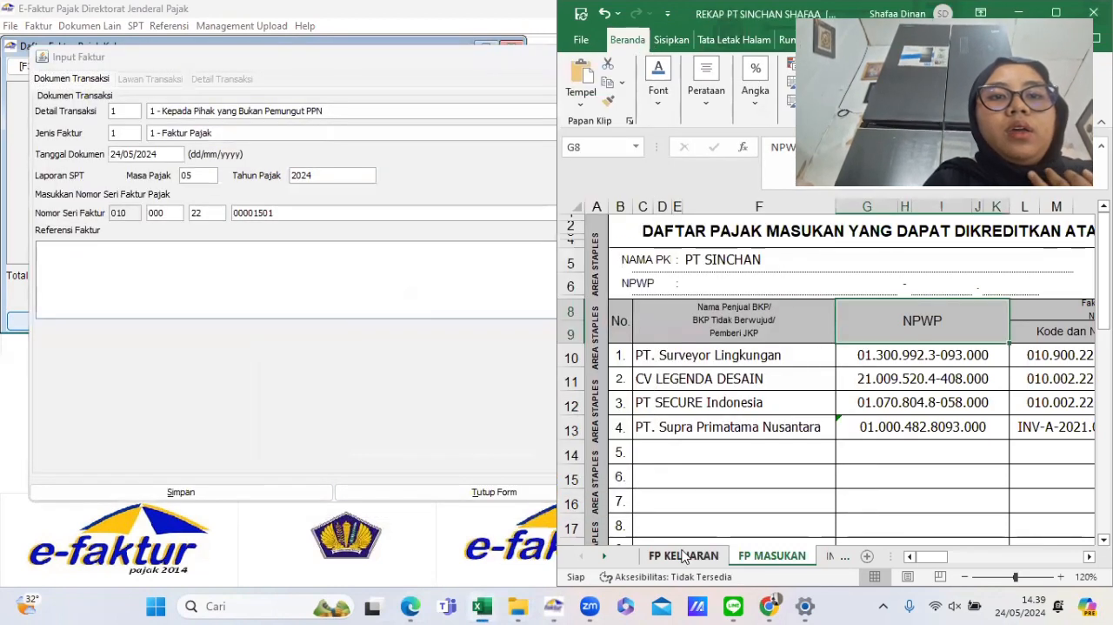
{"action": "left_click", "coordinate": [687, 557]}
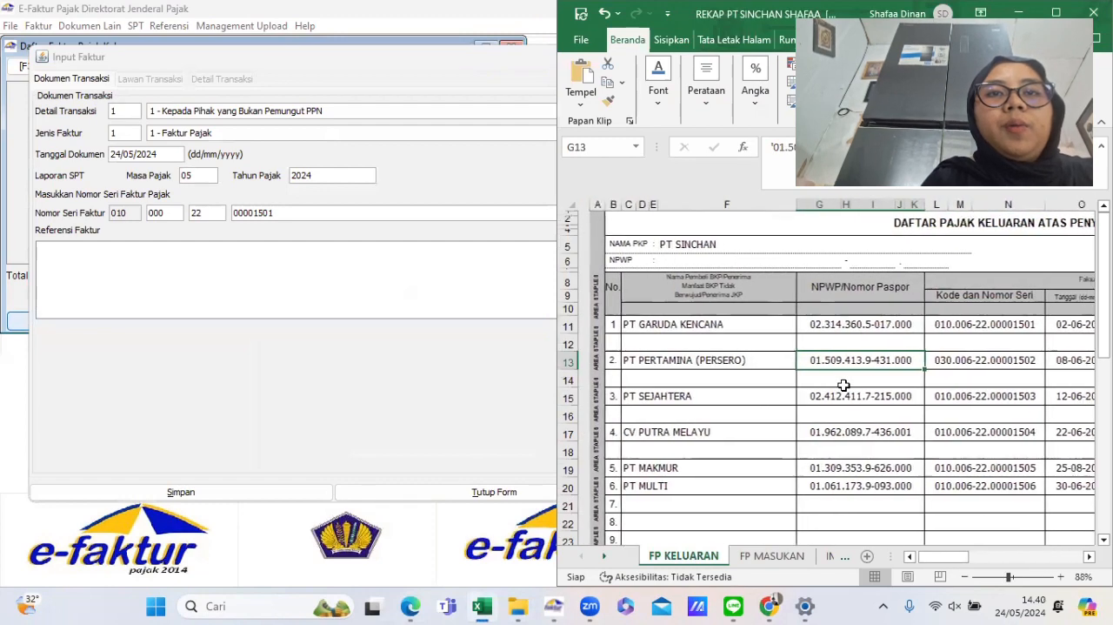
{"action": "left_click", "coordinate": [256, 71]}
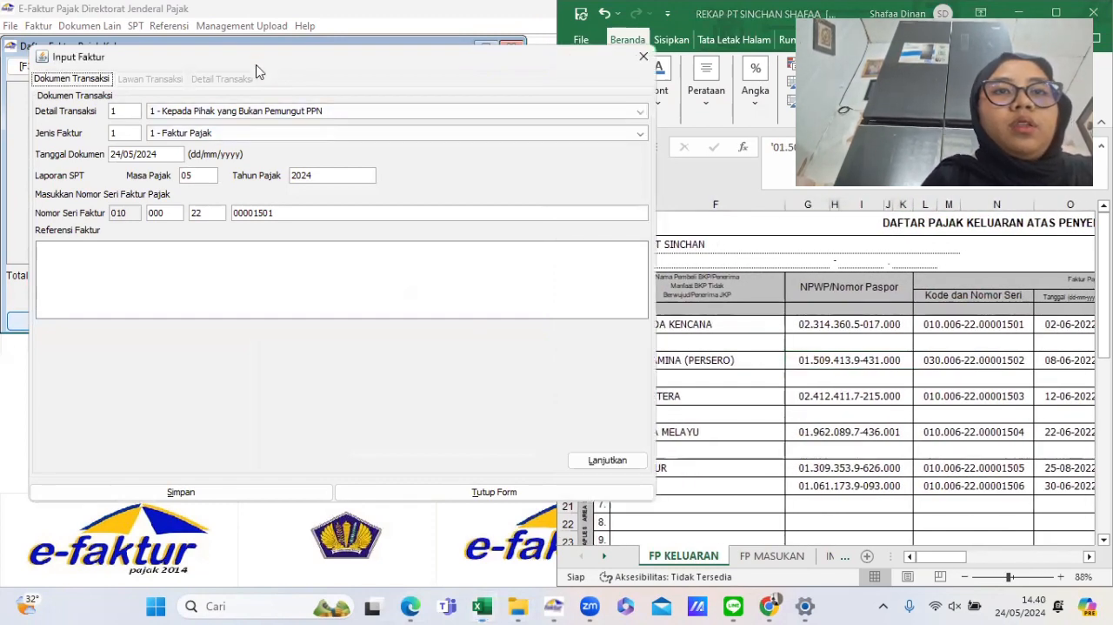
{"action": "left_click", "coordinate": [898, 404]}
{"action": "scroll", "coordinate": [896, 401], "scroll_direction": "right", "scroll_amount": 3}
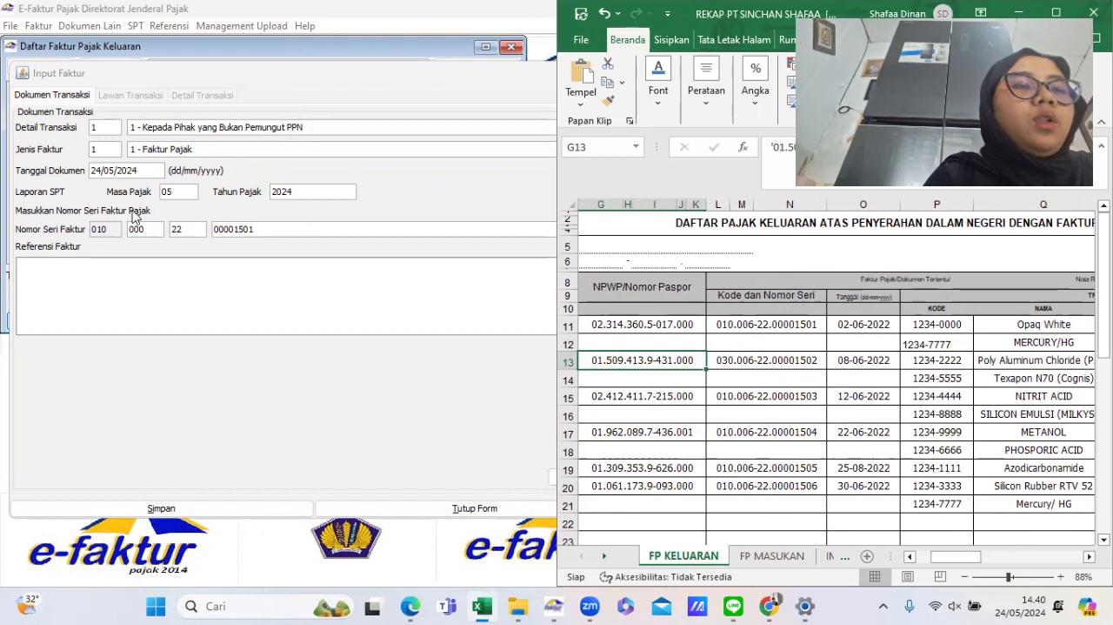
{"action": "left_click", "coordinate": [145, 170]}
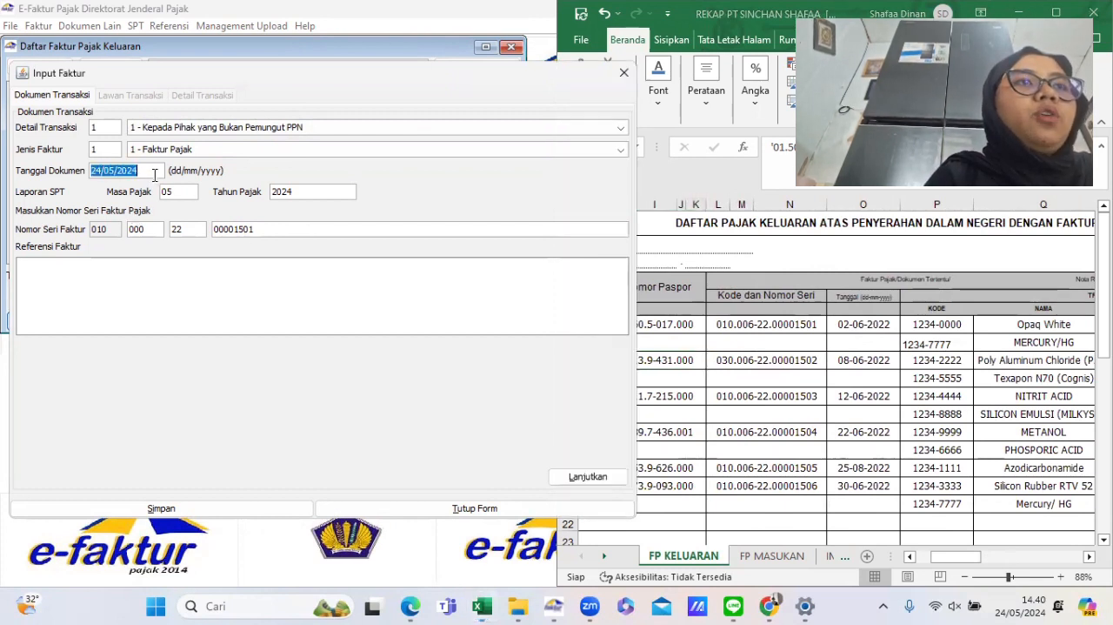
{"action": "type", "text": "02/06/"}
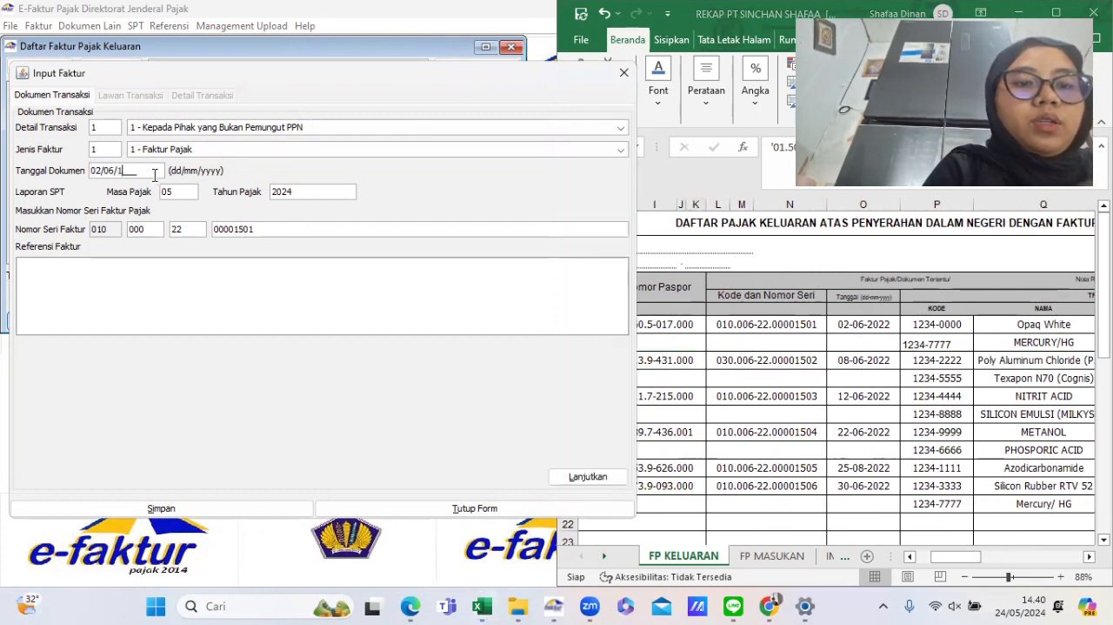
{"action": "type", "text": "2022"}
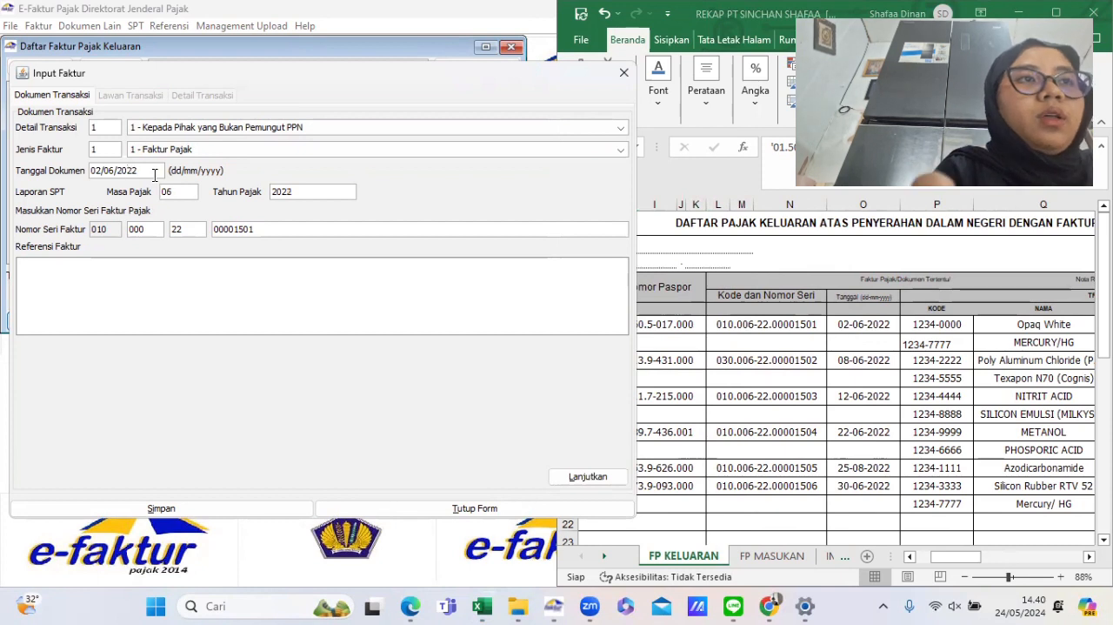
{"action": "left_click", "coordinate": [603, 479]}
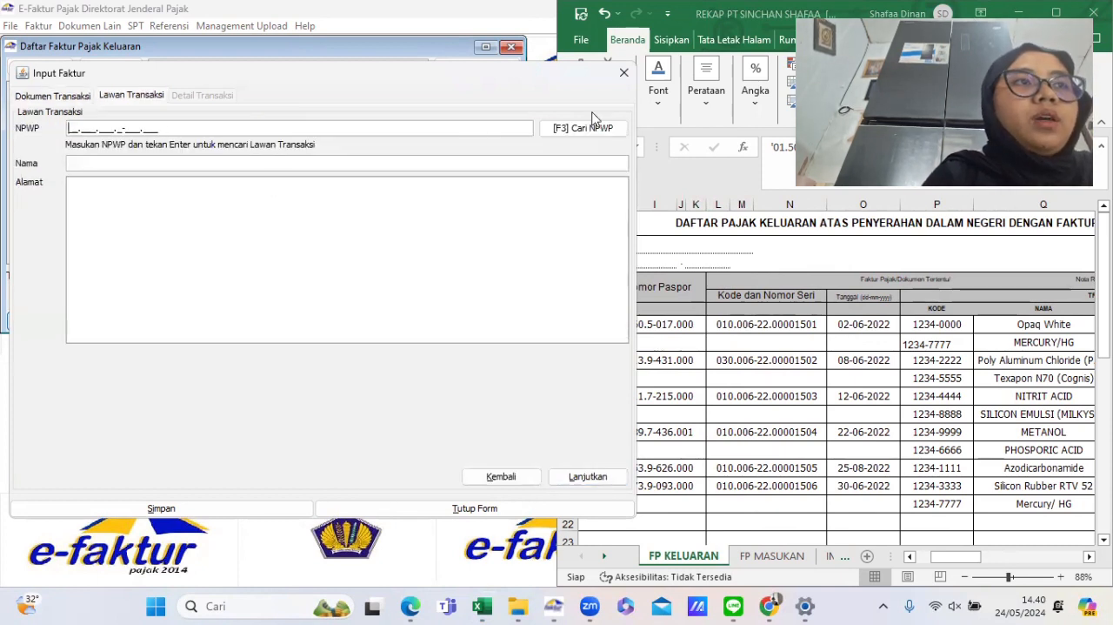
- Search the counterpart reference, pick PT GARUDA KENCANA as the buyer, and continue to transaction details
{"action": "left_click", "coordinate": [585, 129]}
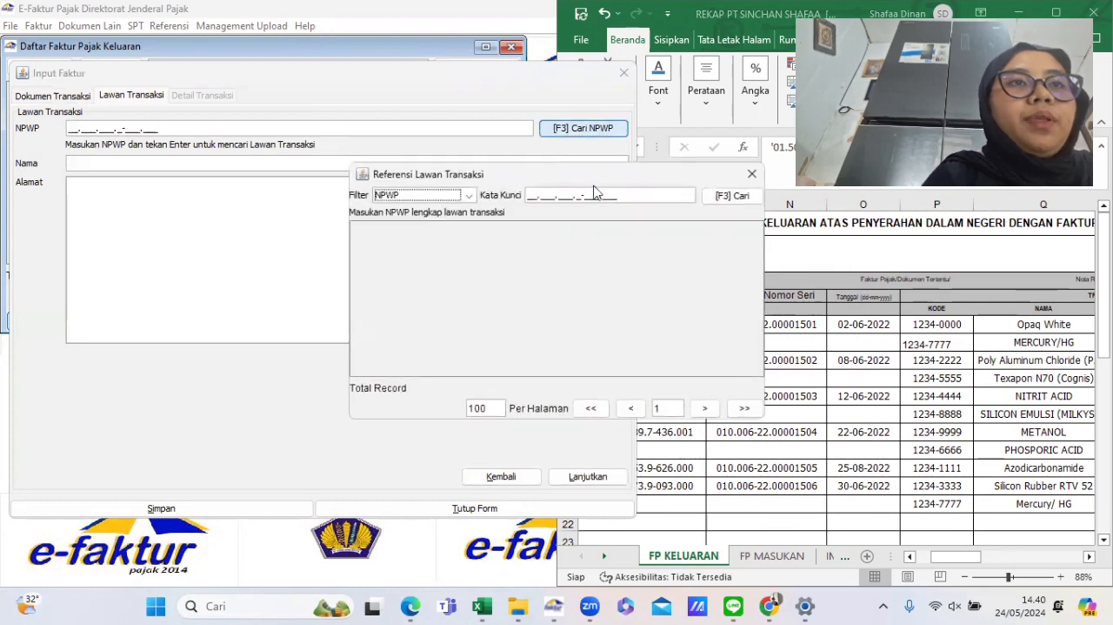
{"action": "left_click", "coordinate": [731, 196]}
{"action": "left_click", "coordinate": [468, 248]}
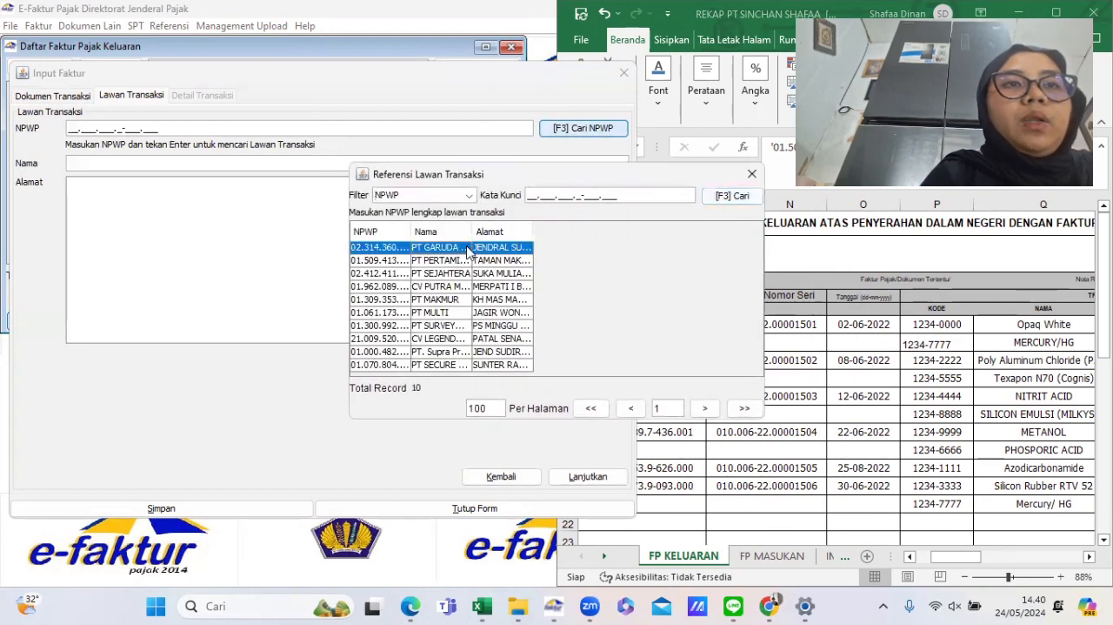
{"action": "double_click", "coordinate": [468, 248]}
{"action": "left_click", "coordinate": [588, 476]}
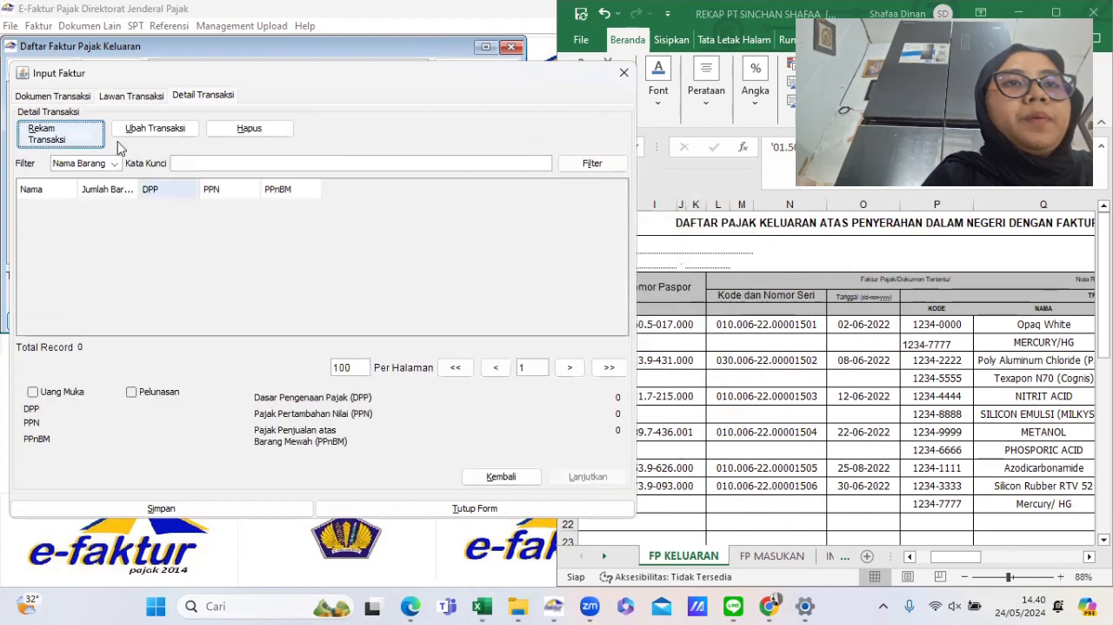
- Start a new transaction line and paste the item code 1234-0000 copied from the rekap
{"action": "left_click", "coordinate": [75, 144]}
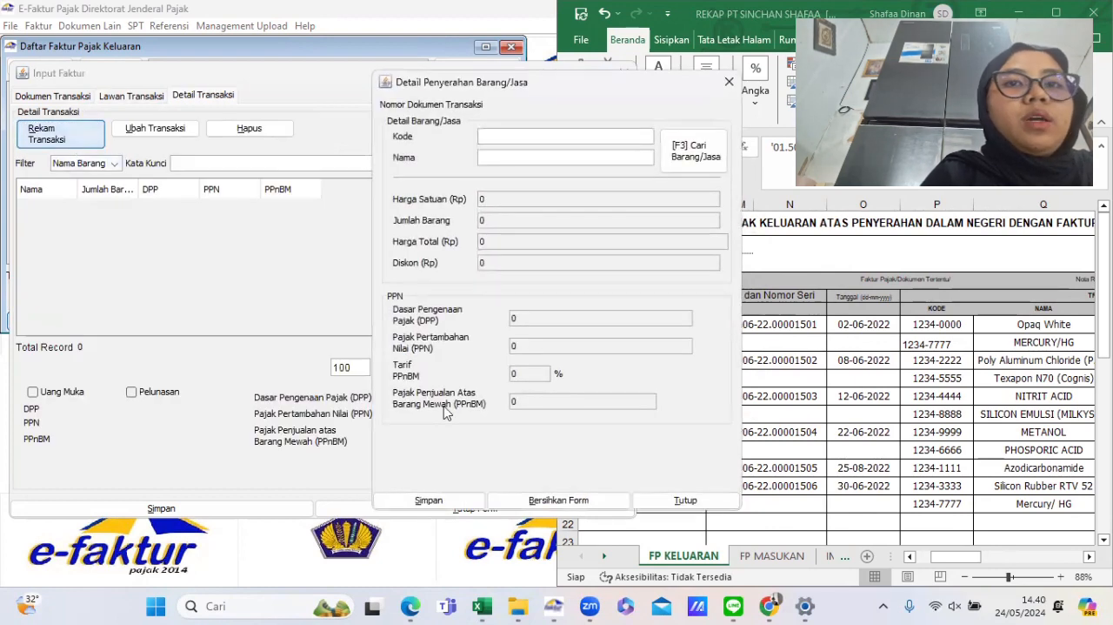
{"action": "left_click", "coordinate": [946, 323]}
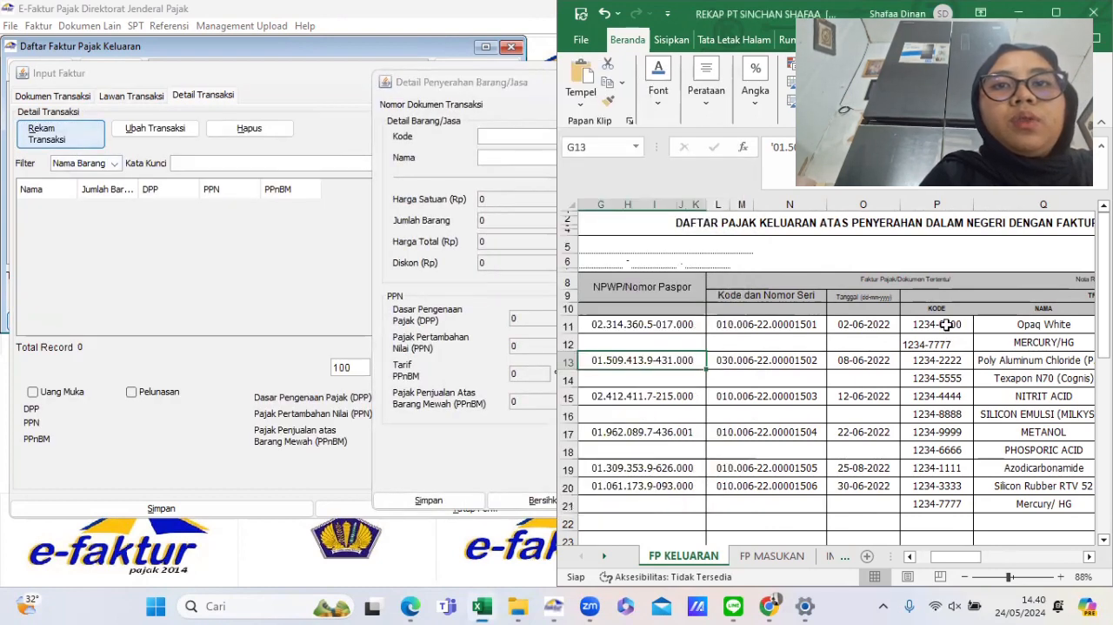
{"action": "left_click", "coordinate": [946, 323]}
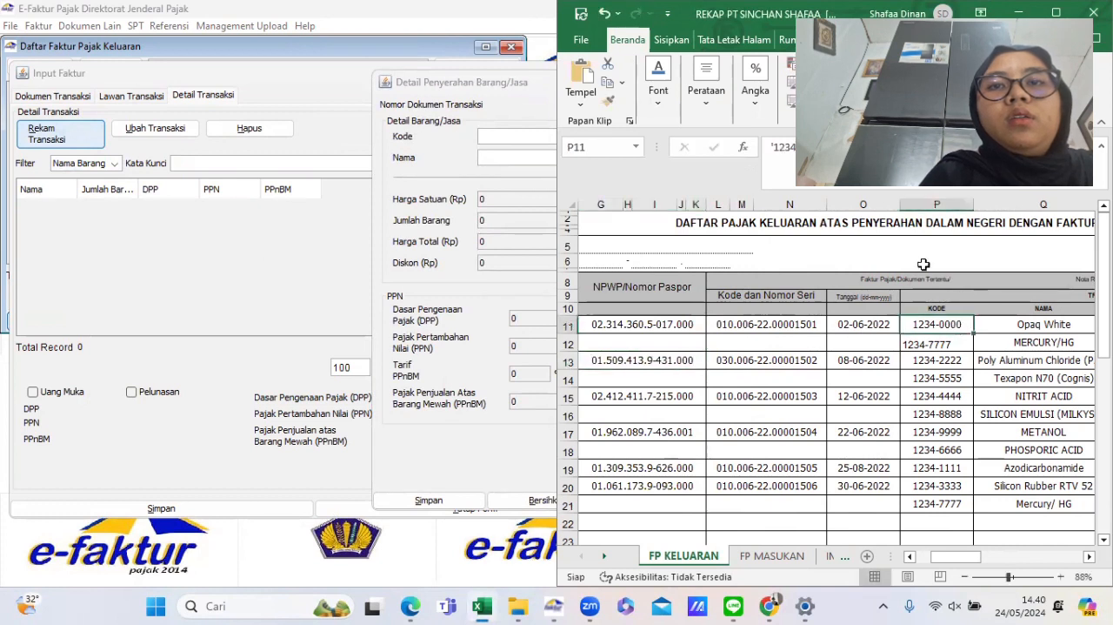
{"action": "left_click", "coordinate": [783, 148]}
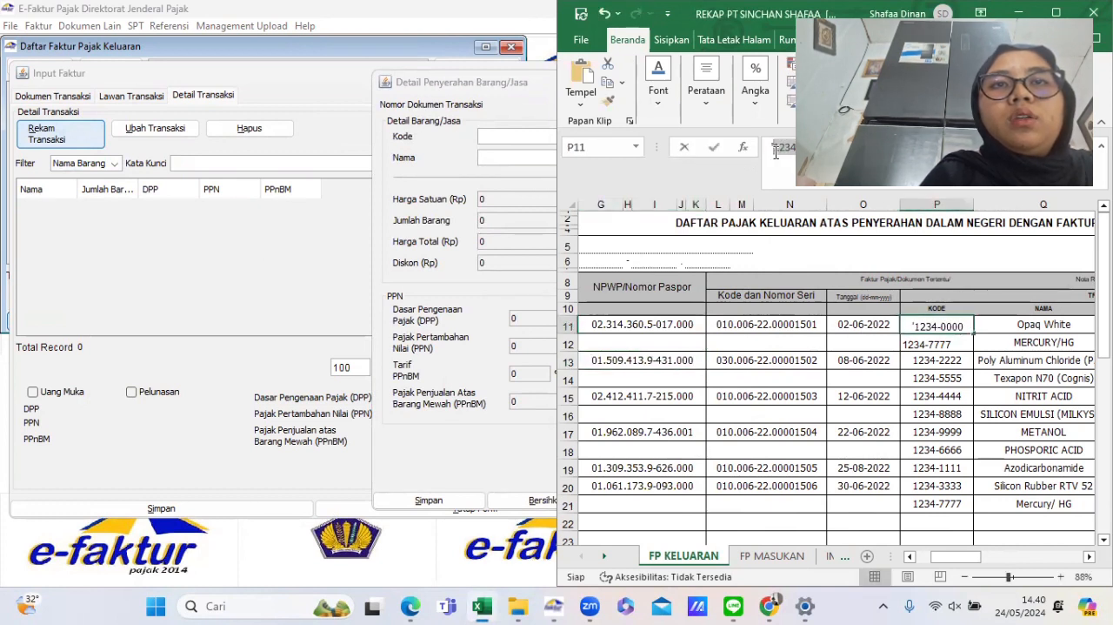
{"action": "left_click", "coordinate": [511, 135]}
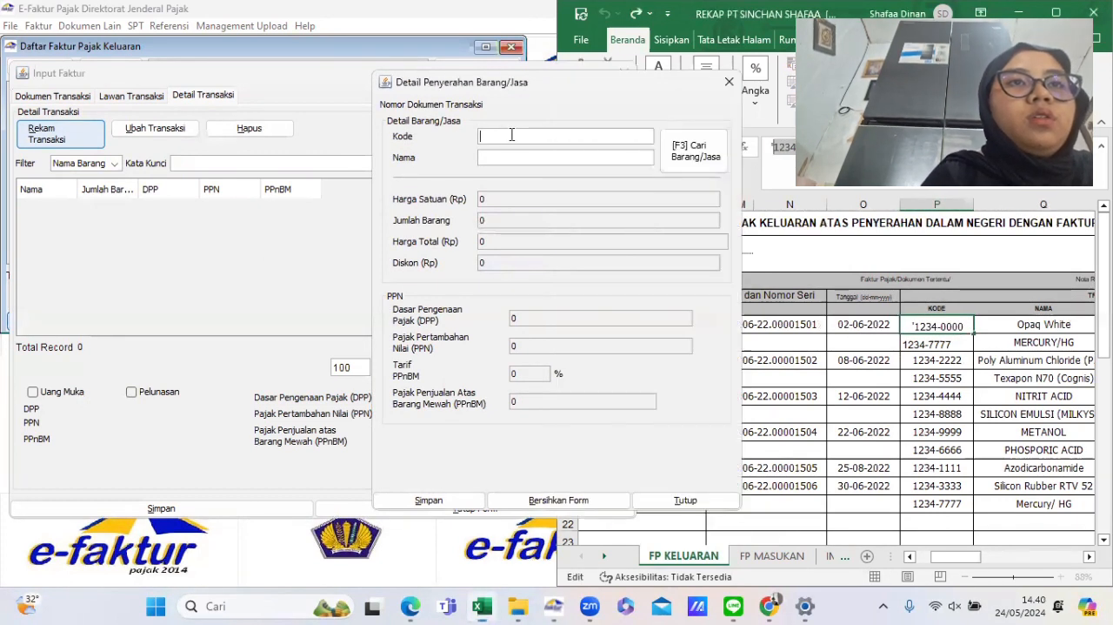
{"action": "type", "text": "1234-0000"}
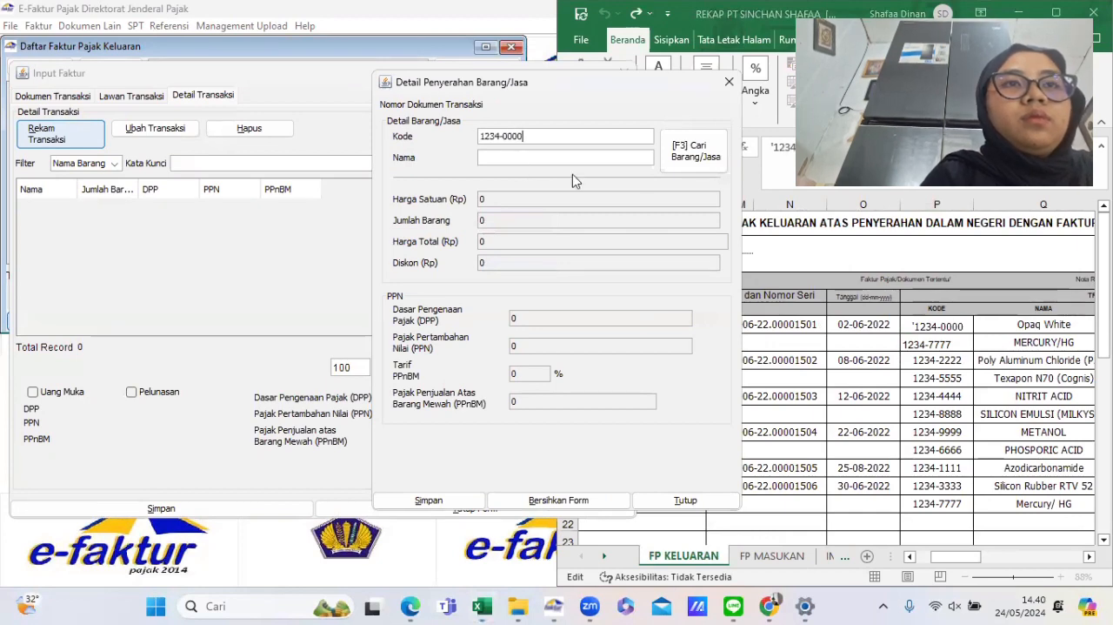
- Copy the item name Opaq White from the rekap into the line, and choose to register it as a new goods item
{"action": "left_click", "coordinate": [1037, 324]}
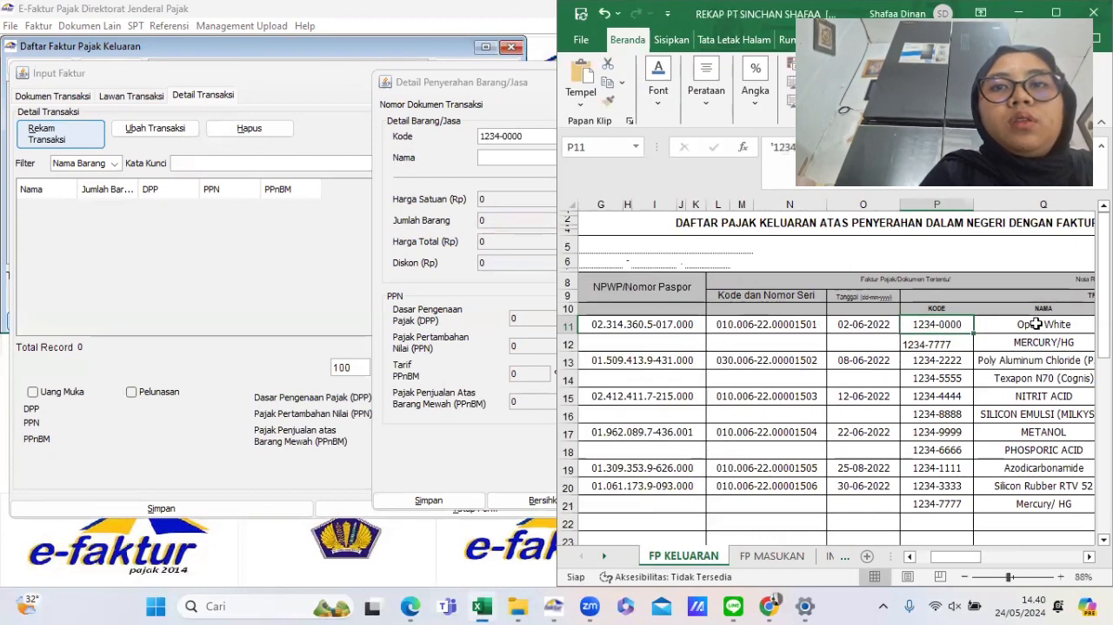
{"action": "left_click", "coordinate": [1037, 323]}
{"action": "left_click", "coordinate": [759, 148]}
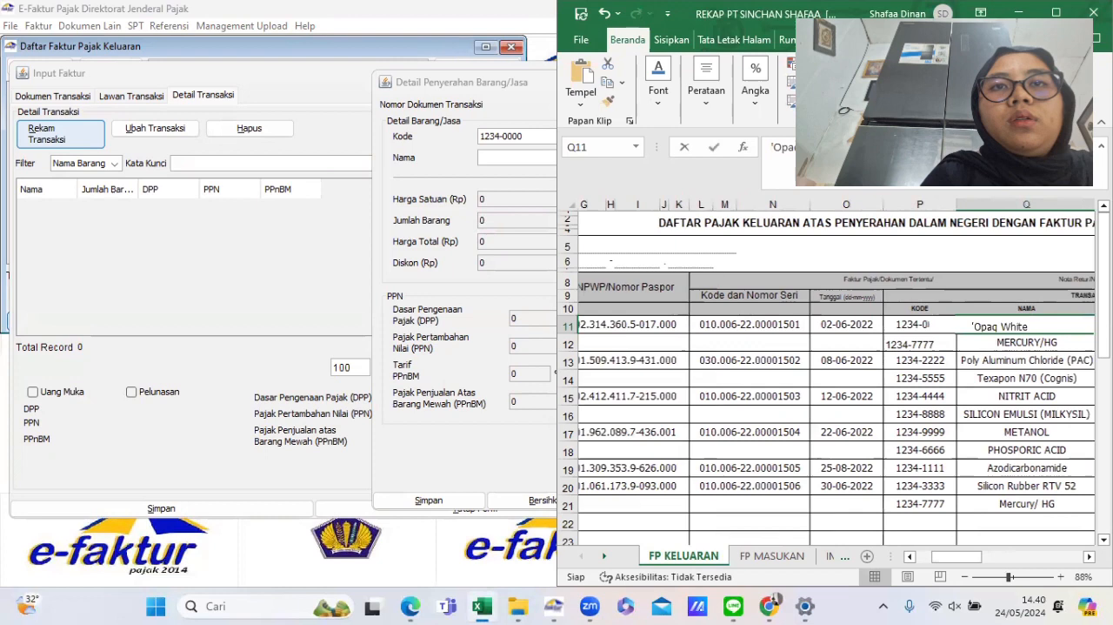
{"action": "left_click", "coordinate": [776, 149]}
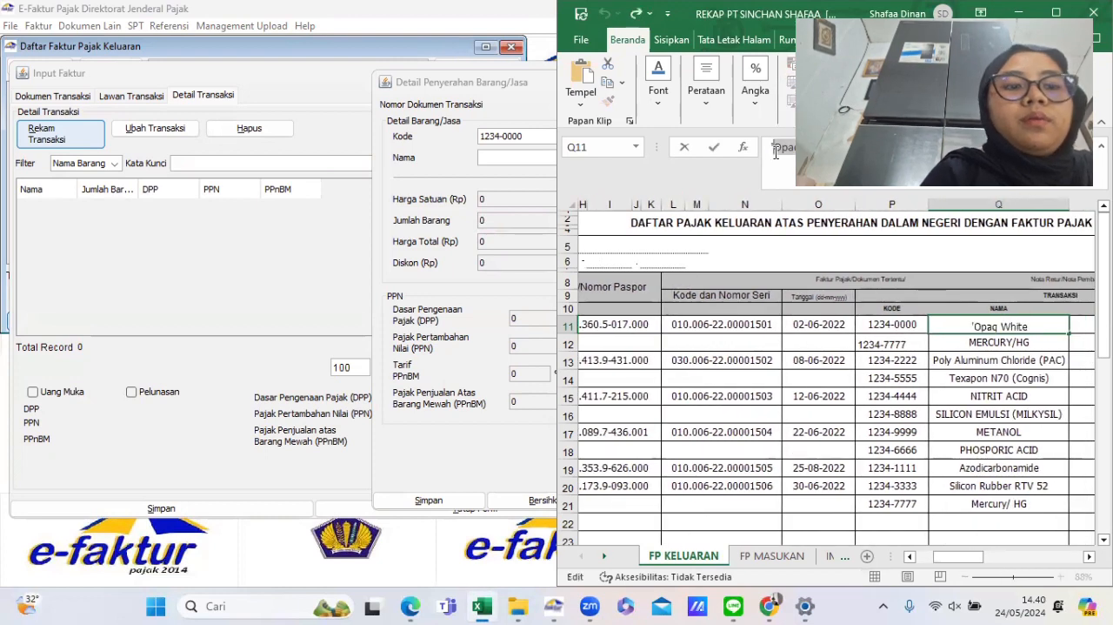
{"action": "key", "text": "ctrl+c"}
{"action": "left_click", "coordinate": [515, 157]}
{"action": "key", "text": "ctrl+v"}
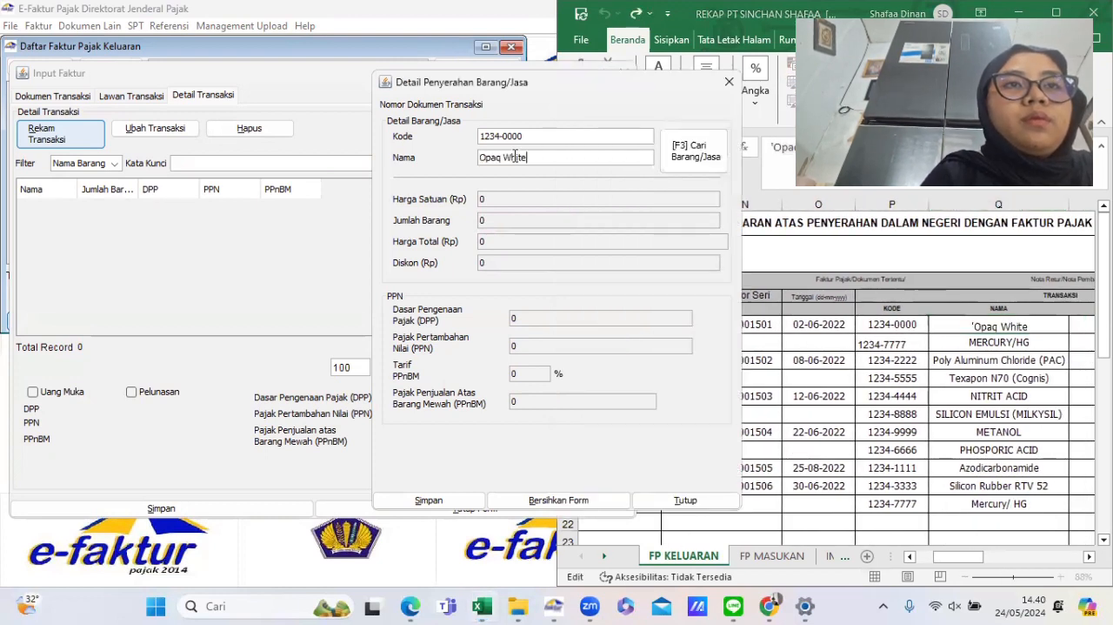
{"action": "key", "text": "Return"}
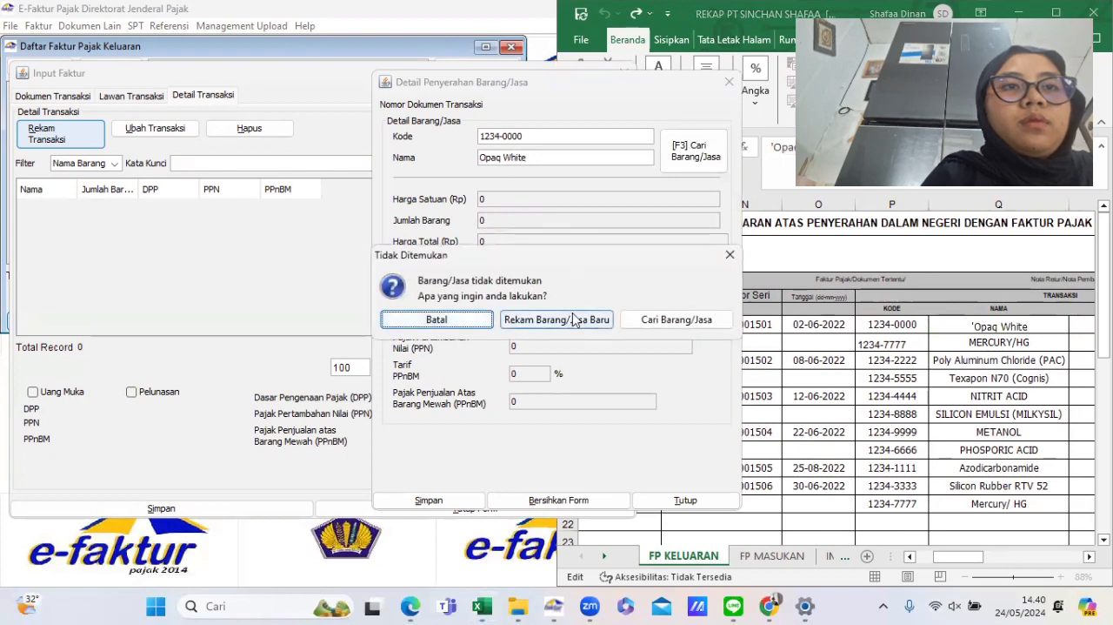
{"action": "left_click", "coordinate": [574, 320]}
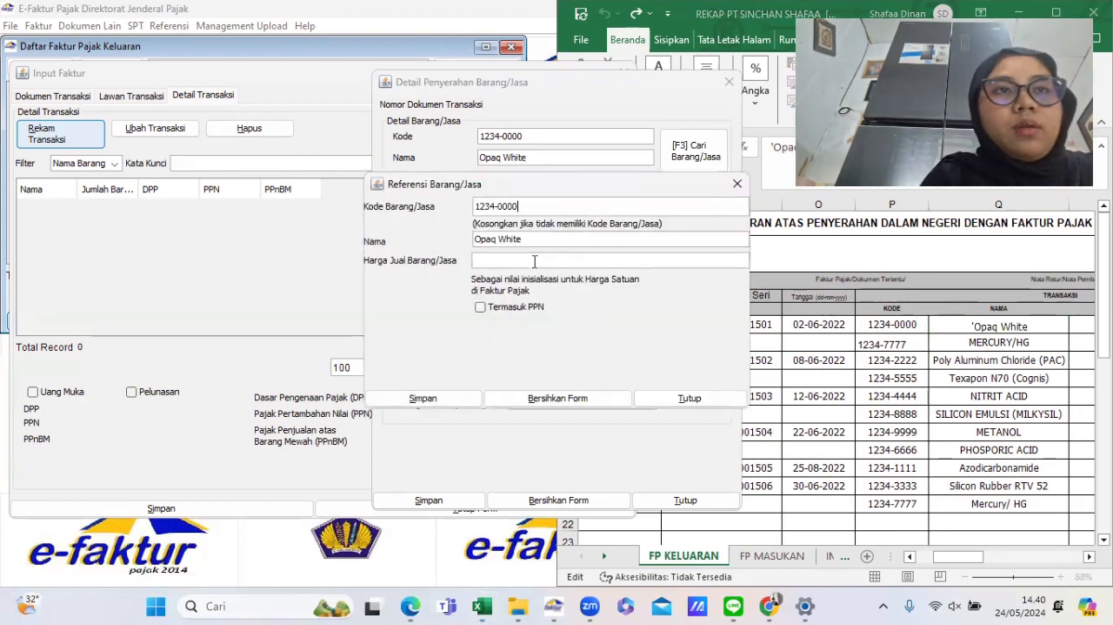
- Examine the rekap's DPP values and the billing invoice PDF for the Opaq White unit price
{"action": "scroll", "coordinate": [887, 352], "scroll_direction": "right", "scroll_amount": 2}
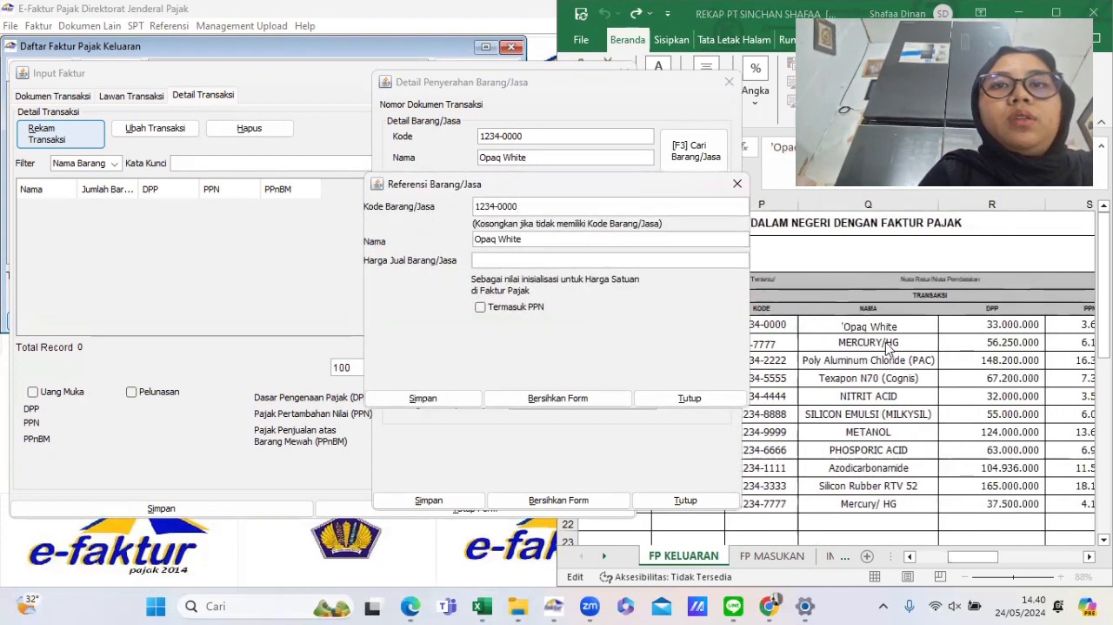
{"action": "left_click", "coordinate": [925, 345]}
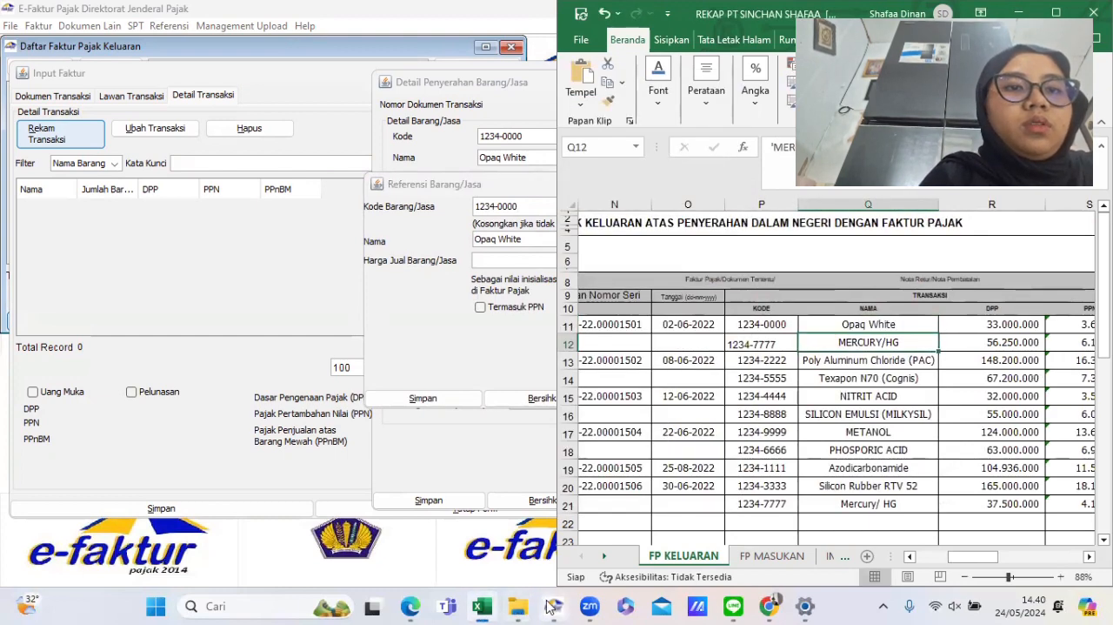
{"action": "mouse_move", "coordinate": [404, 606]}
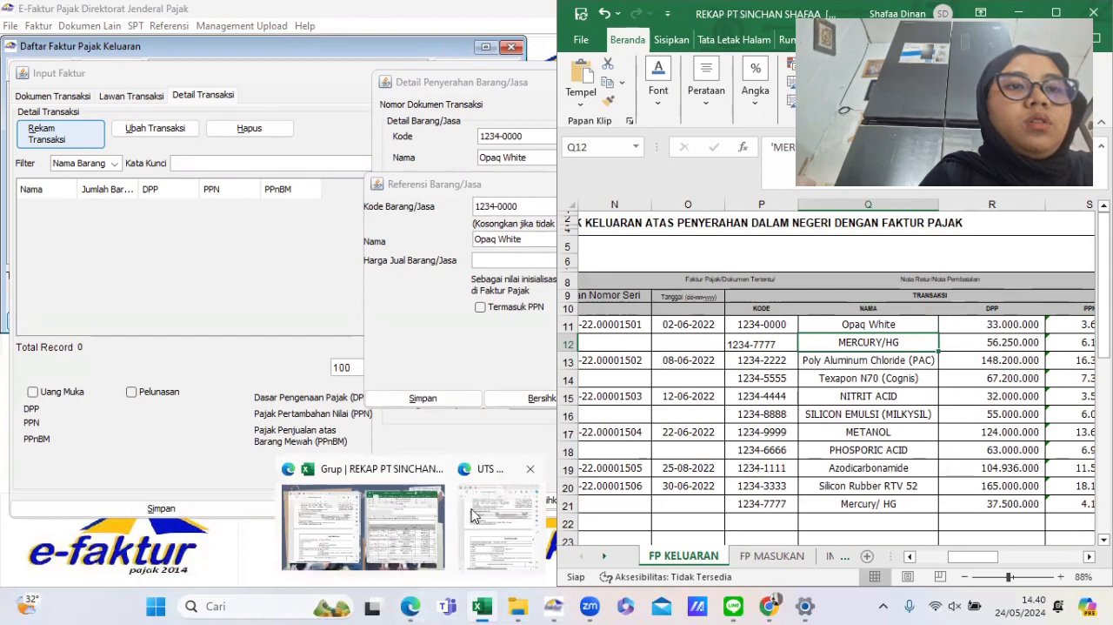
{"action": "left_click", "coordinate": [474, 517]}
{"action": "scroll", "coordinate": [339, 233], "scroll_direction": "up", "scroll_amount": 20}
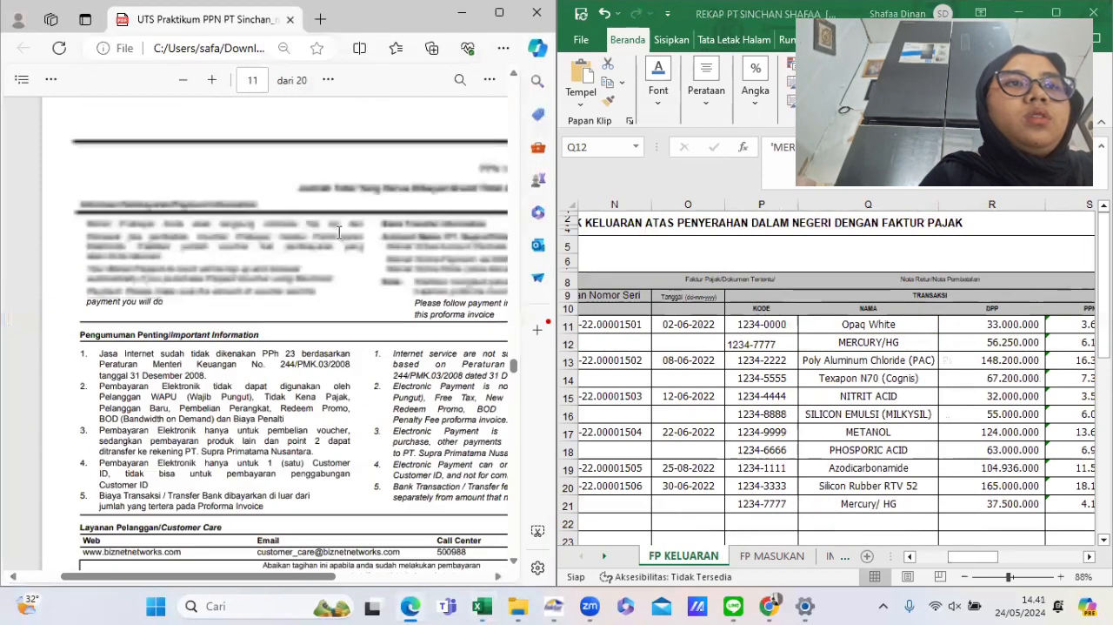
{"action": "scroll", "coordinate": [340, 233], "scroll_direction": "up", "scroll_amount": 20}
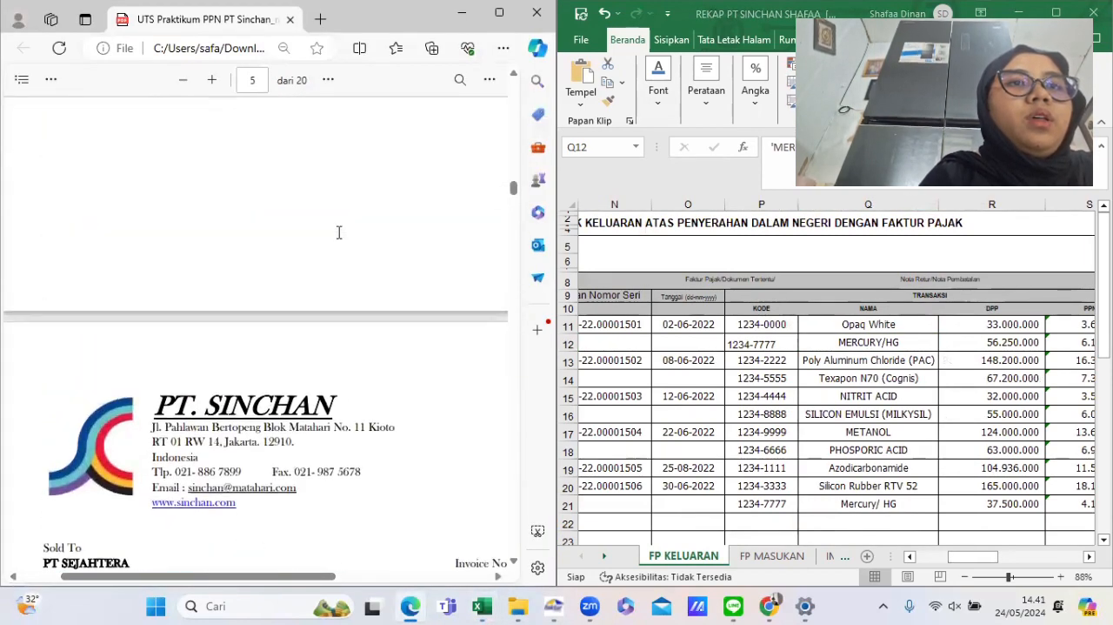
{"action": "scroll", "coordinate": [339, 232], "scroll_direction": "up", "scroll_amount": 12}
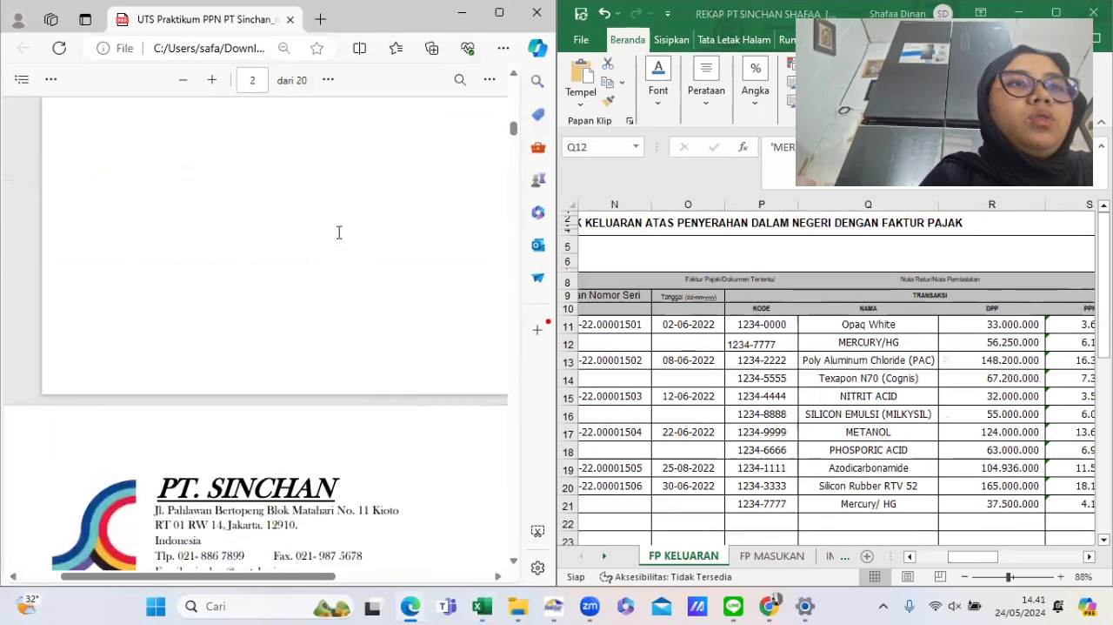
{"action": "scroll", "coordinate": [340, 232], "scroll_direction": "down", "scroll_amount": 3}
{"action": "scroll", "coordinate": [340, 230], "scroll_direction": "right", "scroll_amount": 3}
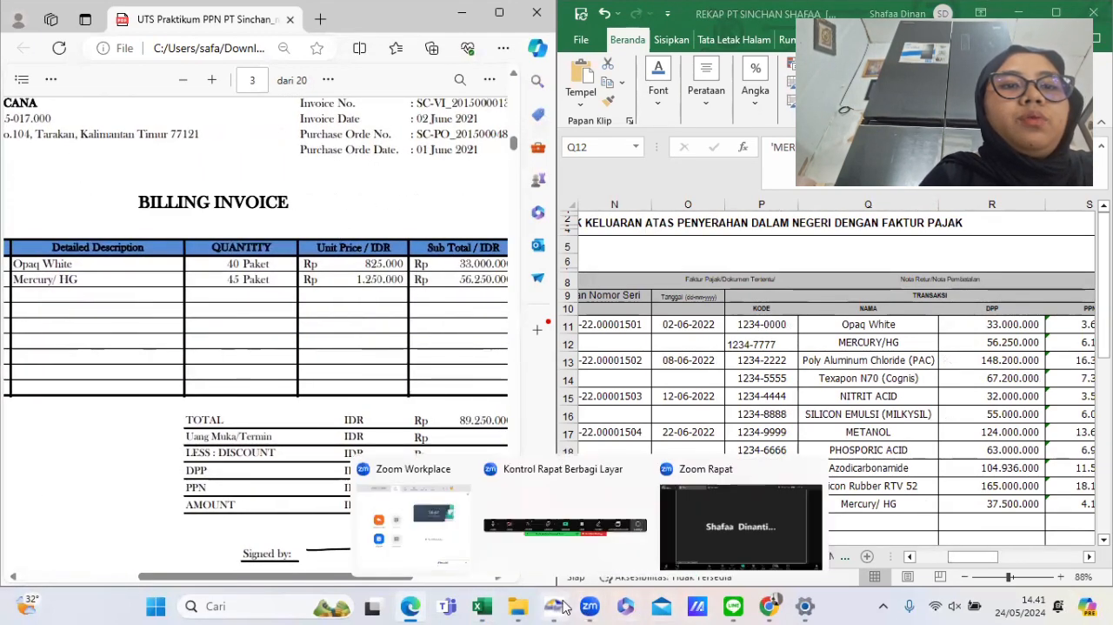
{"action": "mouse_move", "coordinate": [554, 606]}
{"action": "left_click", "coordinate": [615, 528]}
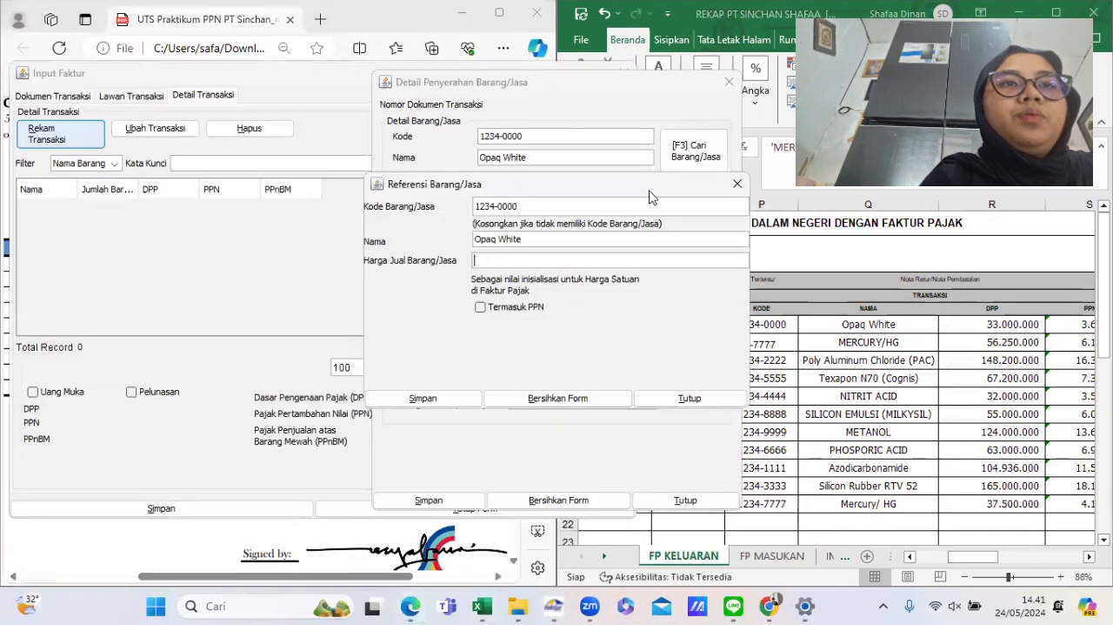
- Set the Opaq White selling price to 825.000 and save the new goods item, then return to the invoice PDF
{"action": "type", "text": "5000"}
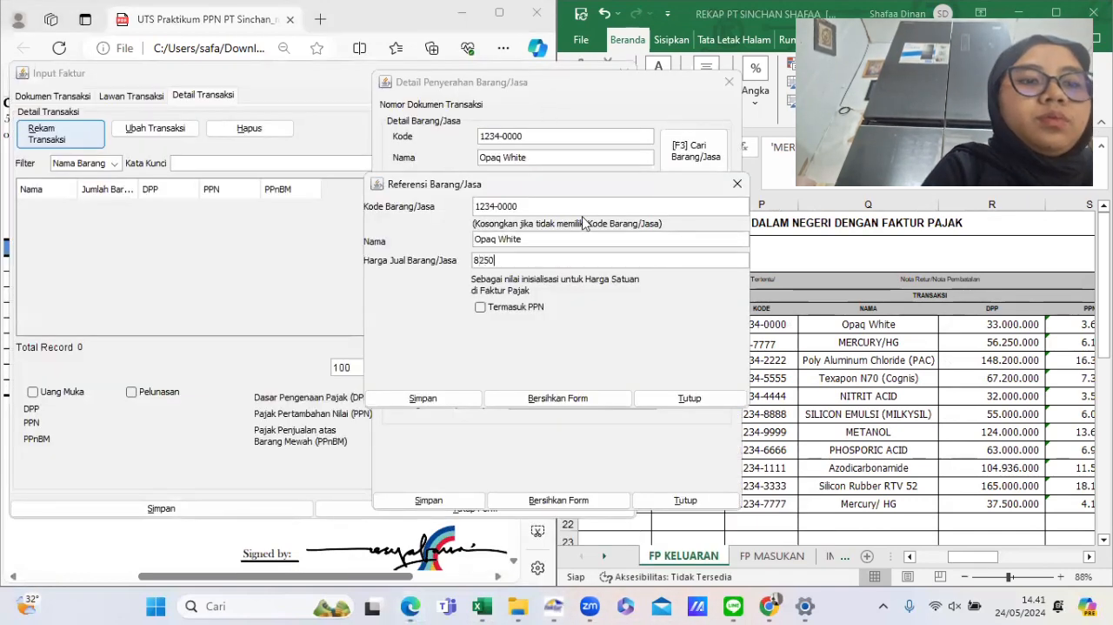
{"action": "left_click", "coordinate": [462, 400]}
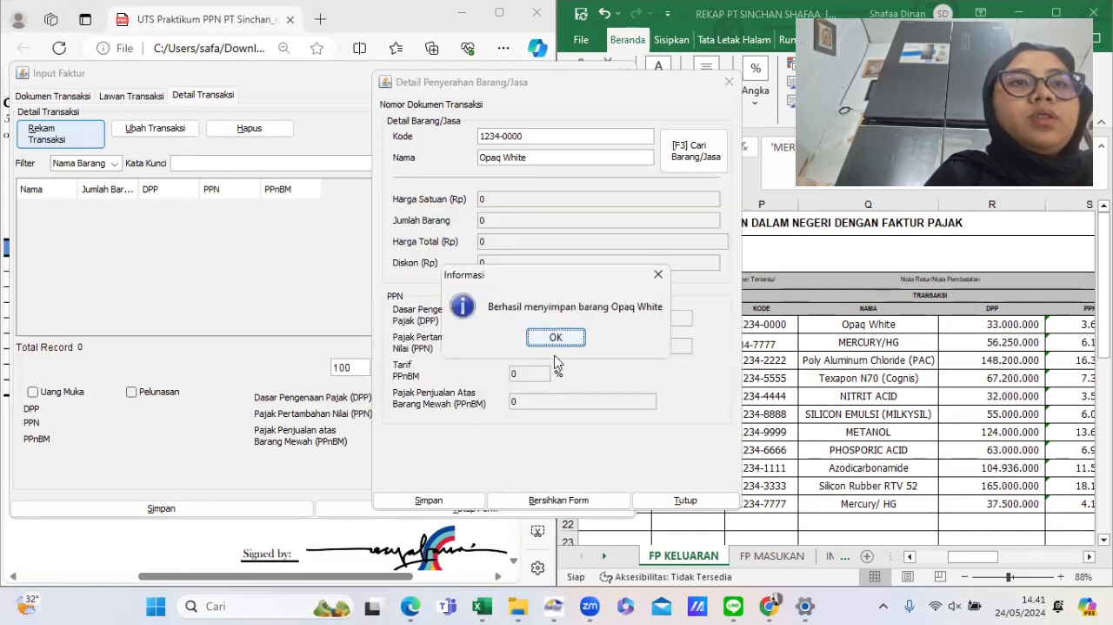
{"action": "left_click", "coordinate": [553, 335]}
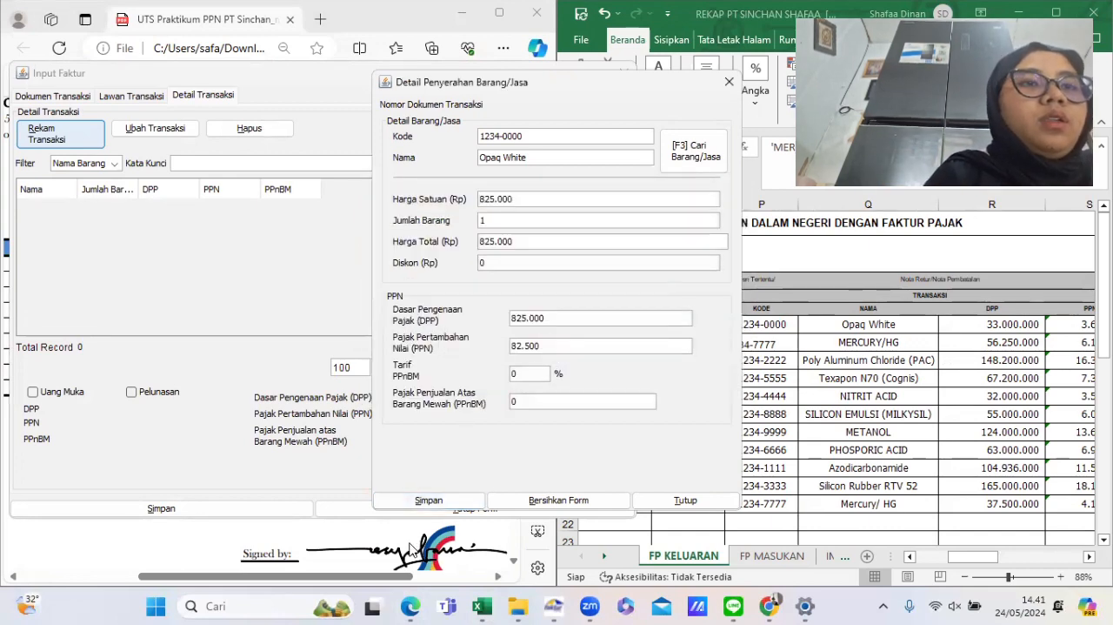
{"action": "left_click", "coordinate": [412, 548]}
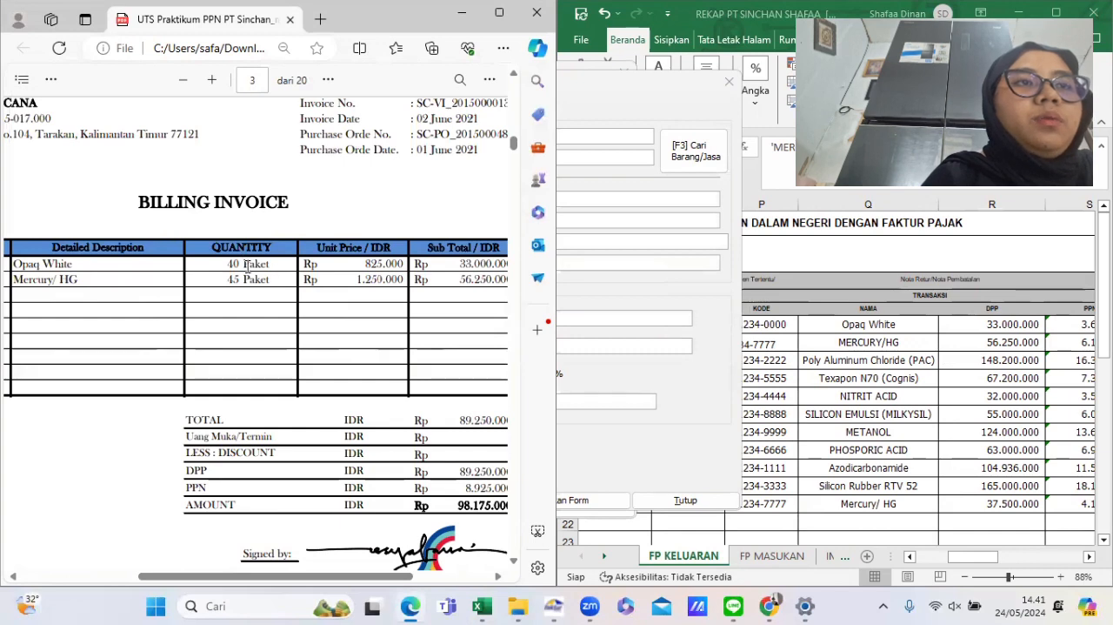
- Enter 40 as the Opaq White quantity, clear the PPN field, and look up the item's PPN in the rekap
{"action": "left_click", "coordinate": [739, 432]}
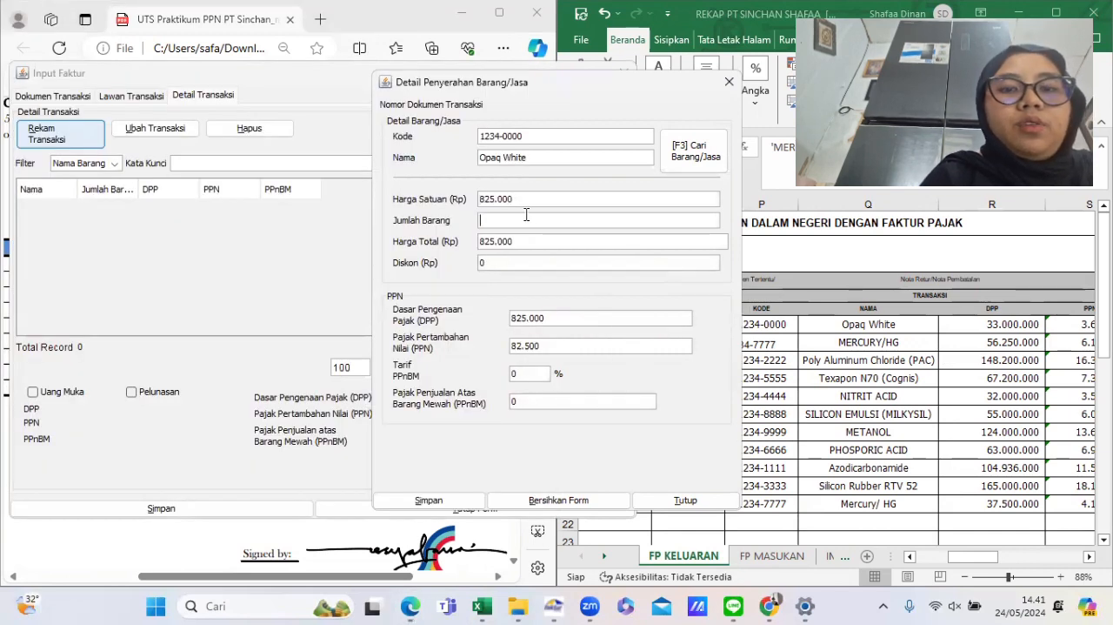
{"action": "type", "text": "40"}
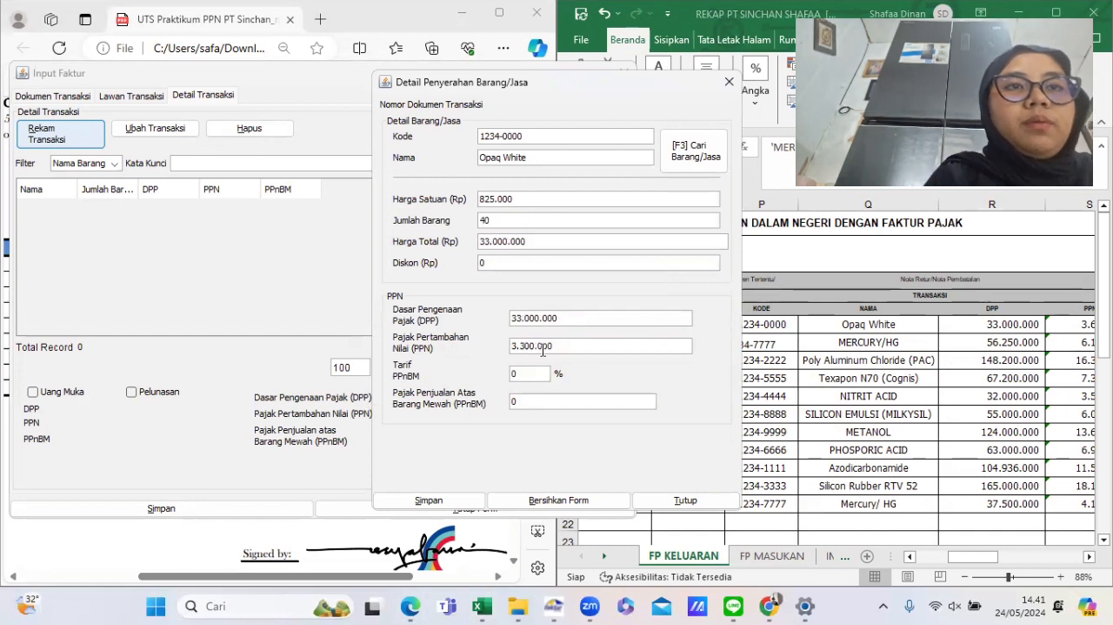
{"action": "double_click", "coordinate": [565, 347]}
{"action": "key", "text": "BackSpace"}
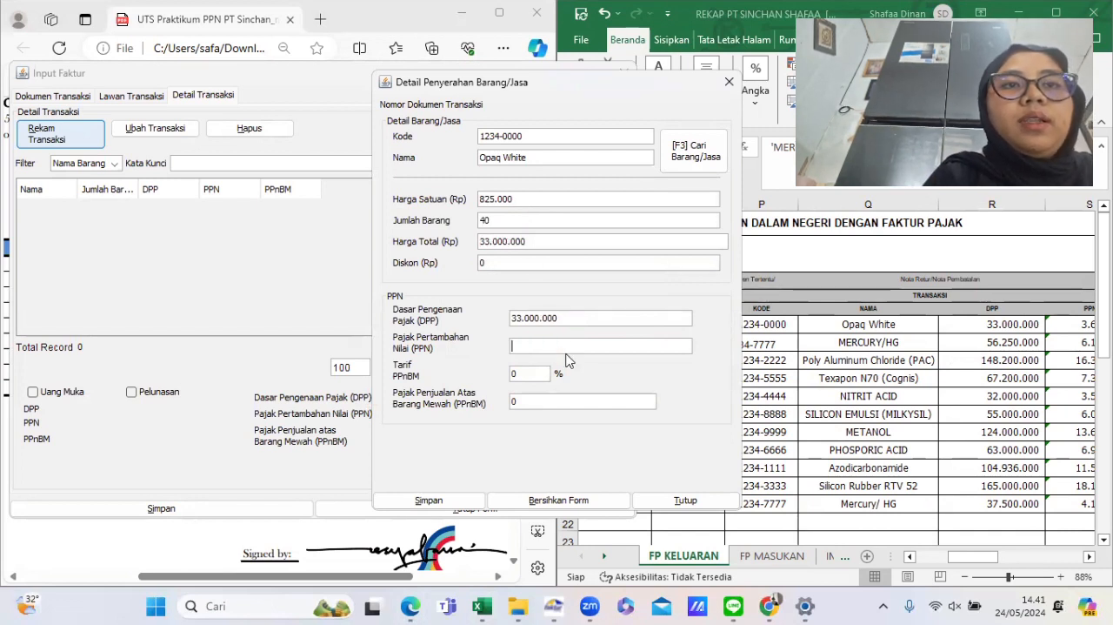
{"action": "left_click", "coordinate": [826, 357]}
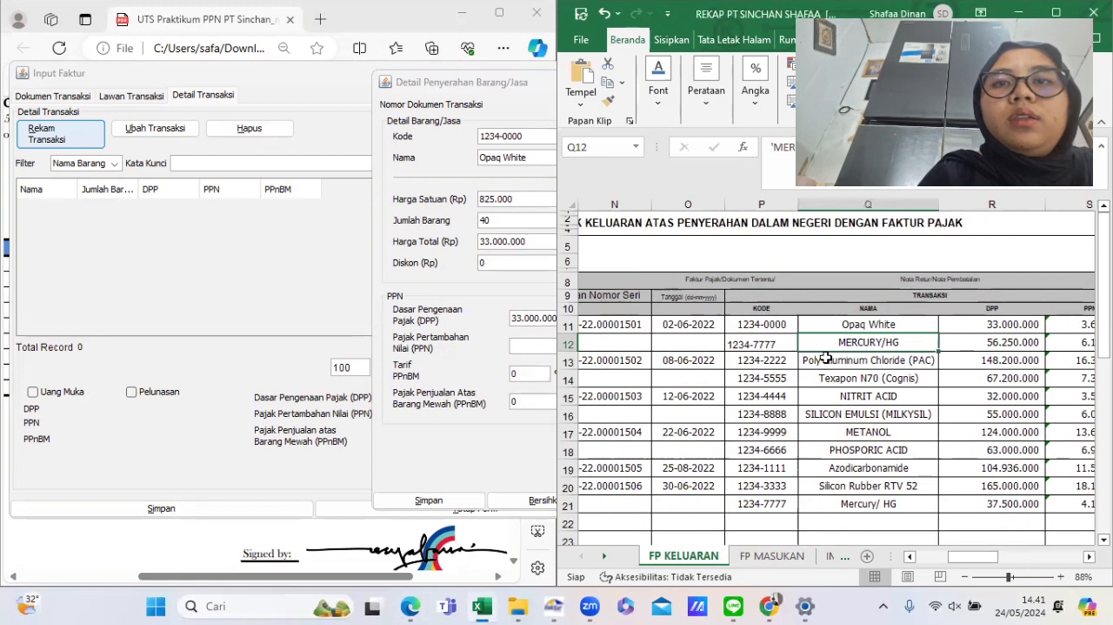
{"action": "scroll", "coordinate": [1052, 358], "scroll_direction": "right", "scroll_amount": 2}
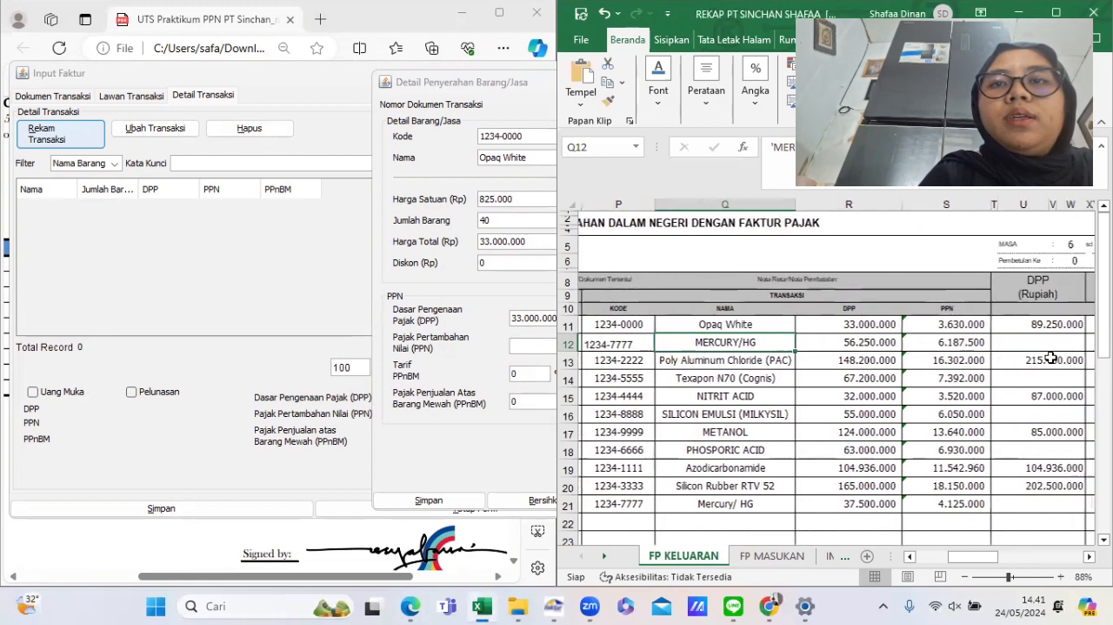
{"action": "left_click", "coordinate": [966, 325]}
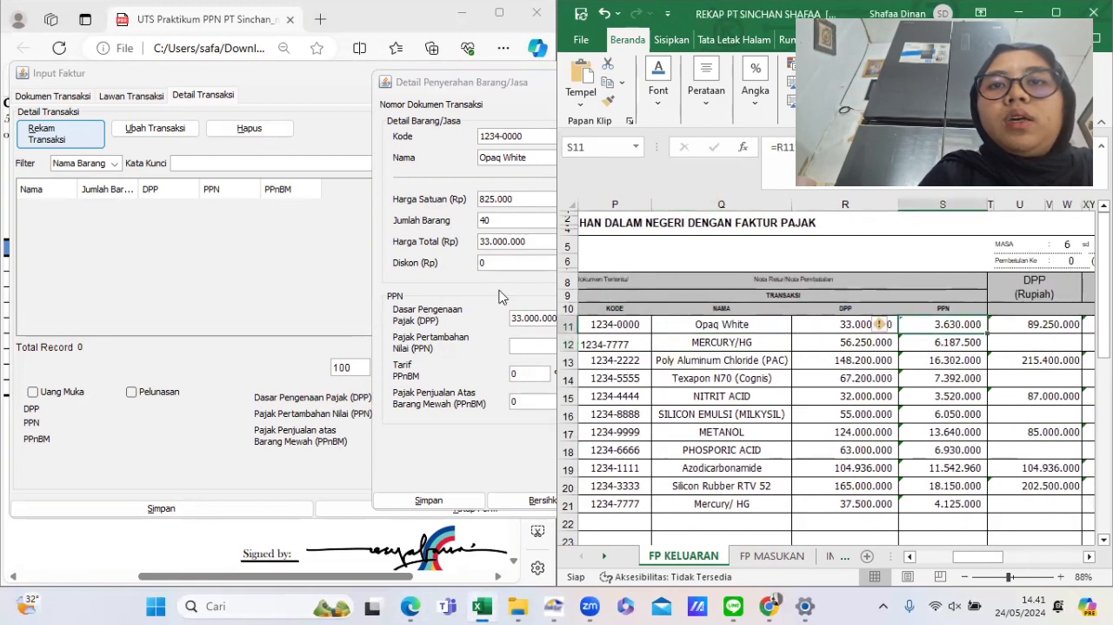
- Set the Opaq White PPN to 3.630.000, save the line, and confirm defining a new transaction detail
{"action": "left_click", "coordinate": [526, 311]}
{"action": "left_click", "coordinate": [530, 342]}
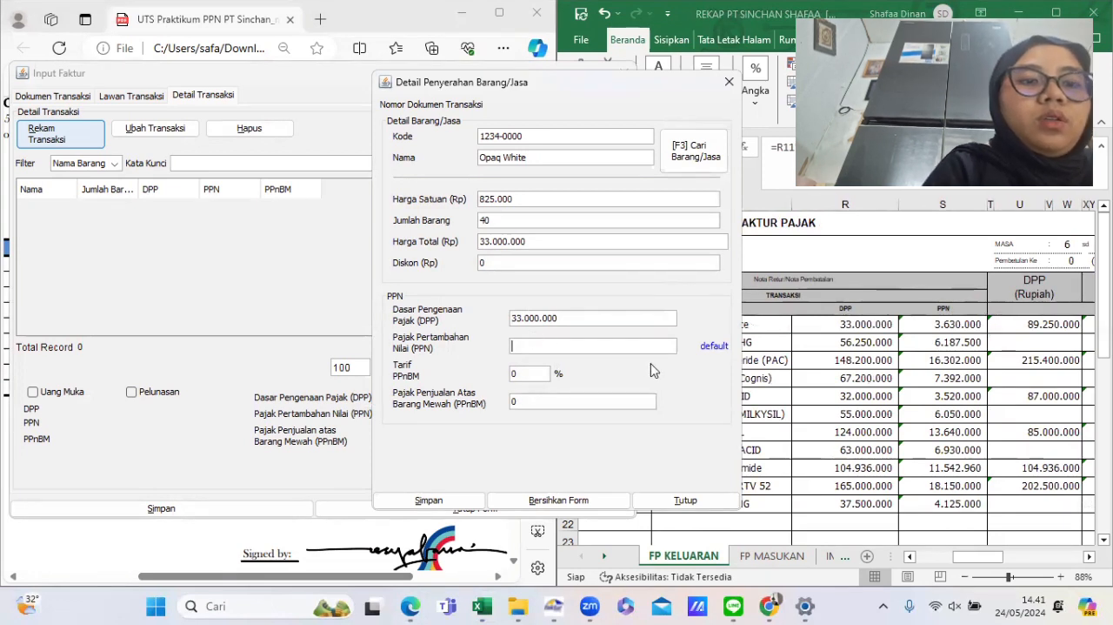
{"action": "type", "text": "3630000"}
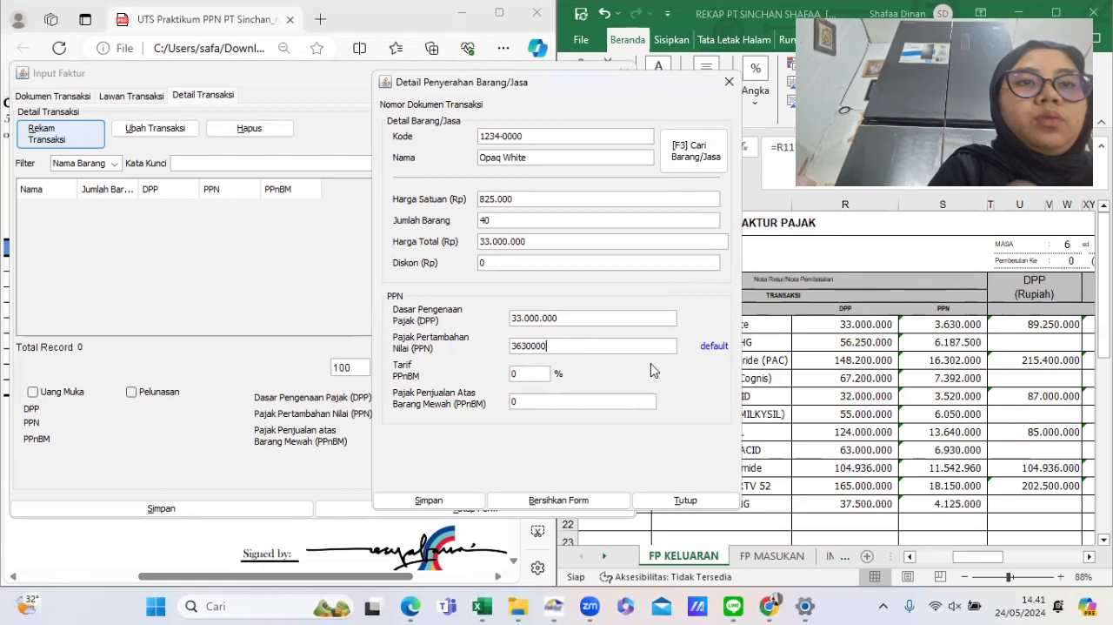
{"action": "key", "text": "Tab"}
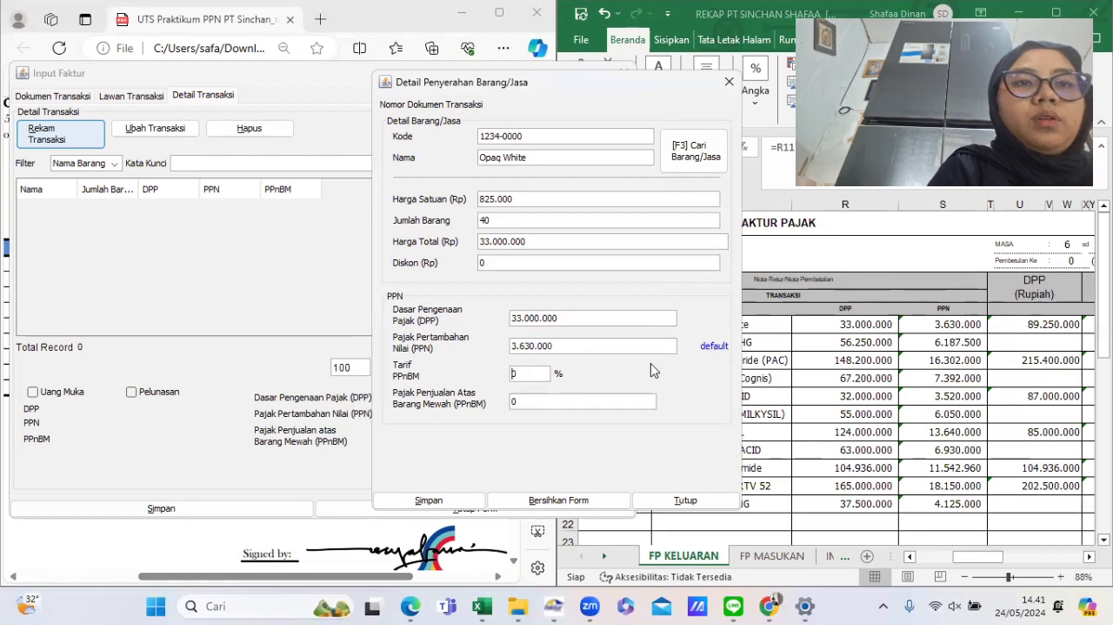
{"action": "left_click", "coordinate": [426, 502]}
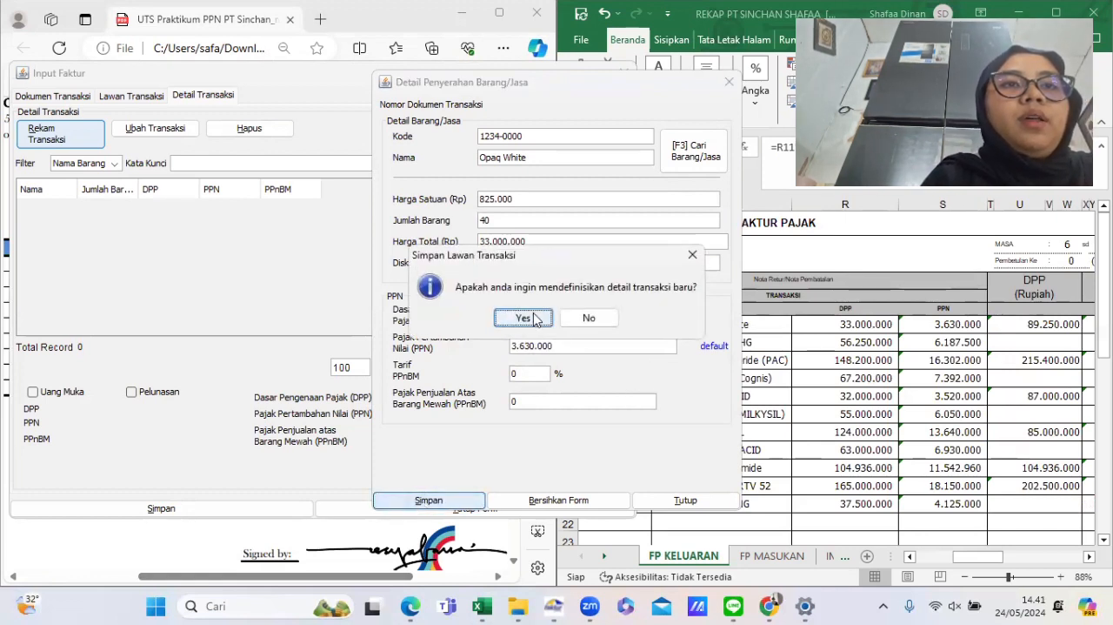
{"action": "left_click", "coordinate": [523, 318]}
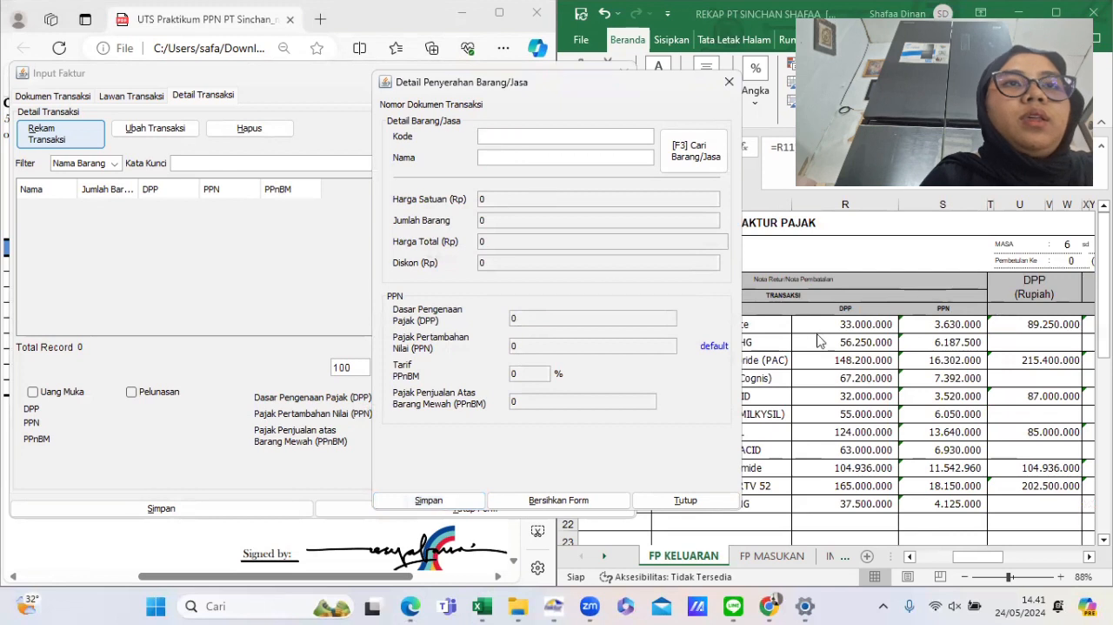
- Enter the next item code 1234-7777 from the rekap into the new transaction line
{"action": "left_click", "coordinate": [848, 348]}
{"action": "left_click", "coordinate": [625, 342]}
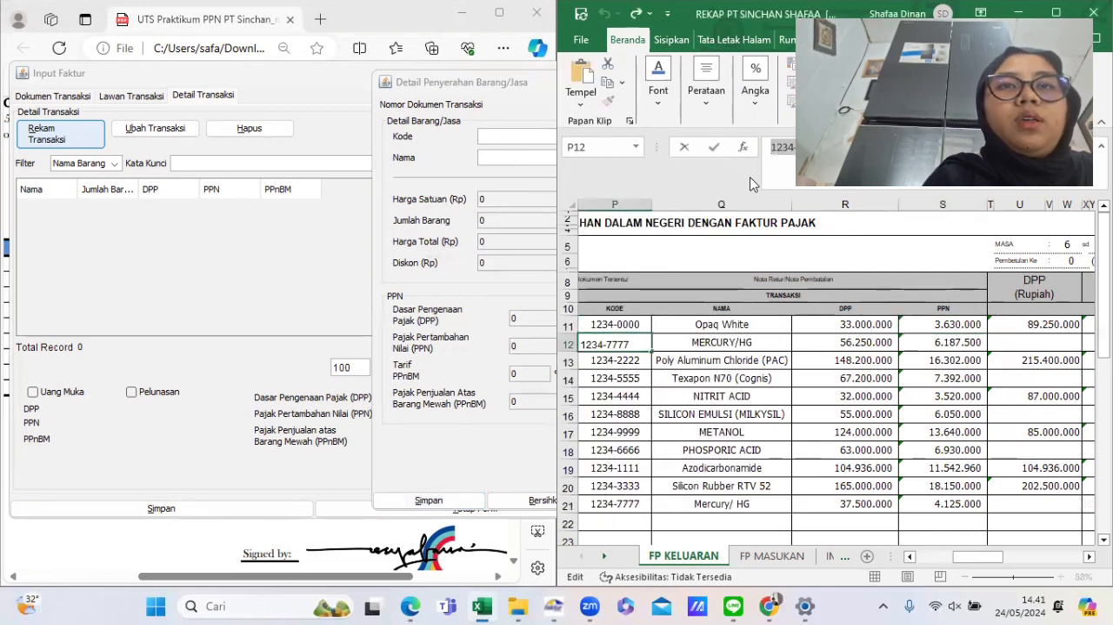
{"action": "key", "text": "Return"}
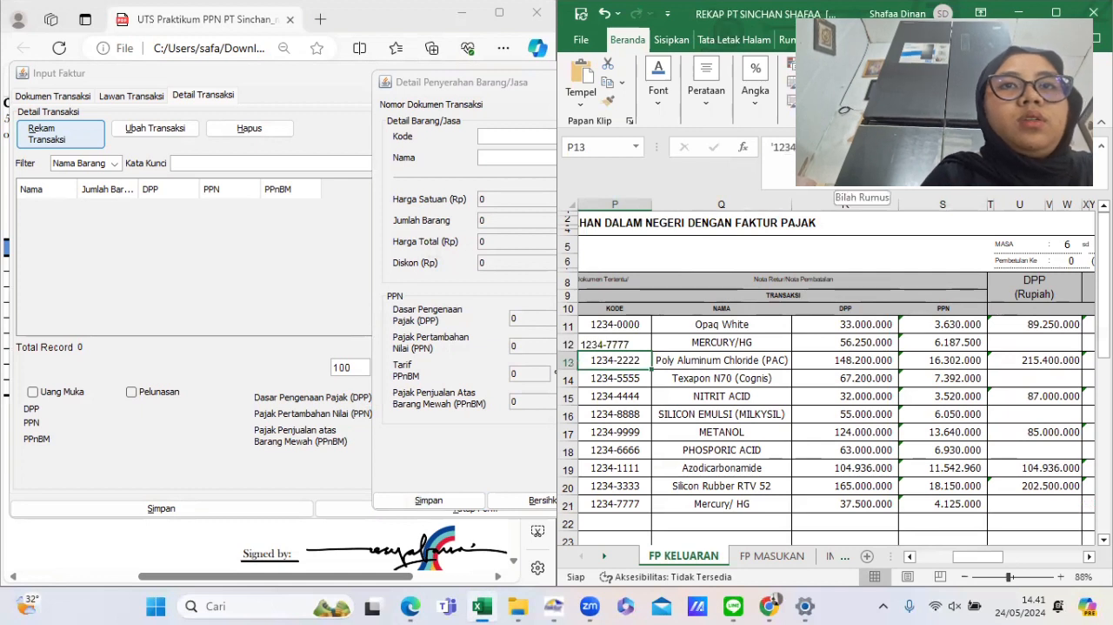
{"action": "left_click", "coordinate": [485, 139]}
{"action": "type", "text": "1234-7777"}
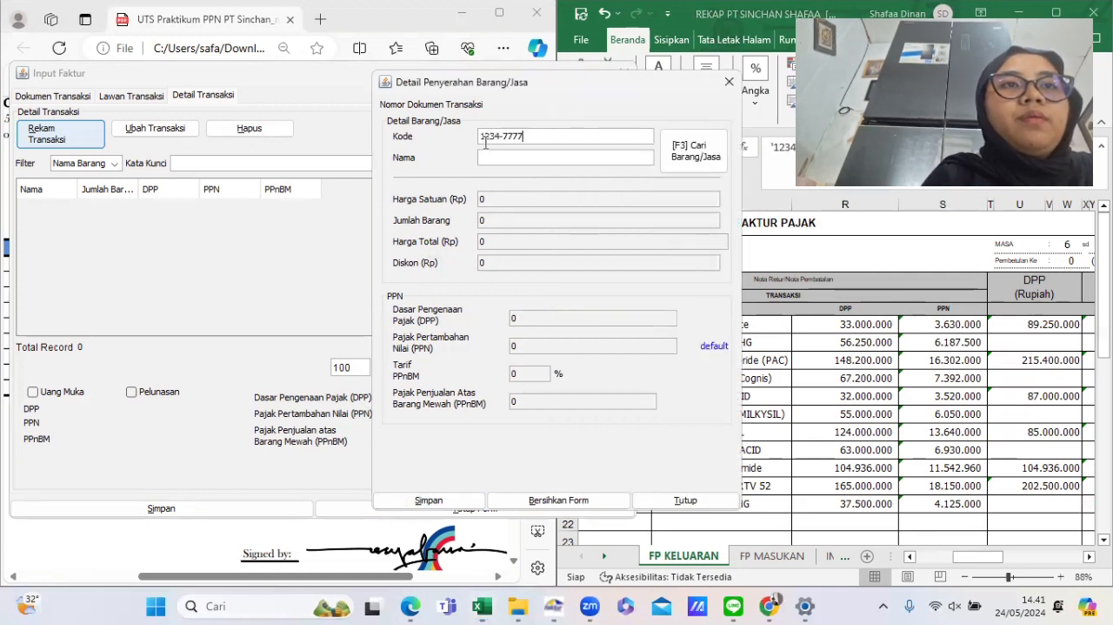
- Copy the item name MERCURY/HG from the rekap into the line and choose to register it as a new goods item
{"action": "left_click", "coordinate": [787, 335]}
{"action": "left_click", "coordinate": [783, 155]}
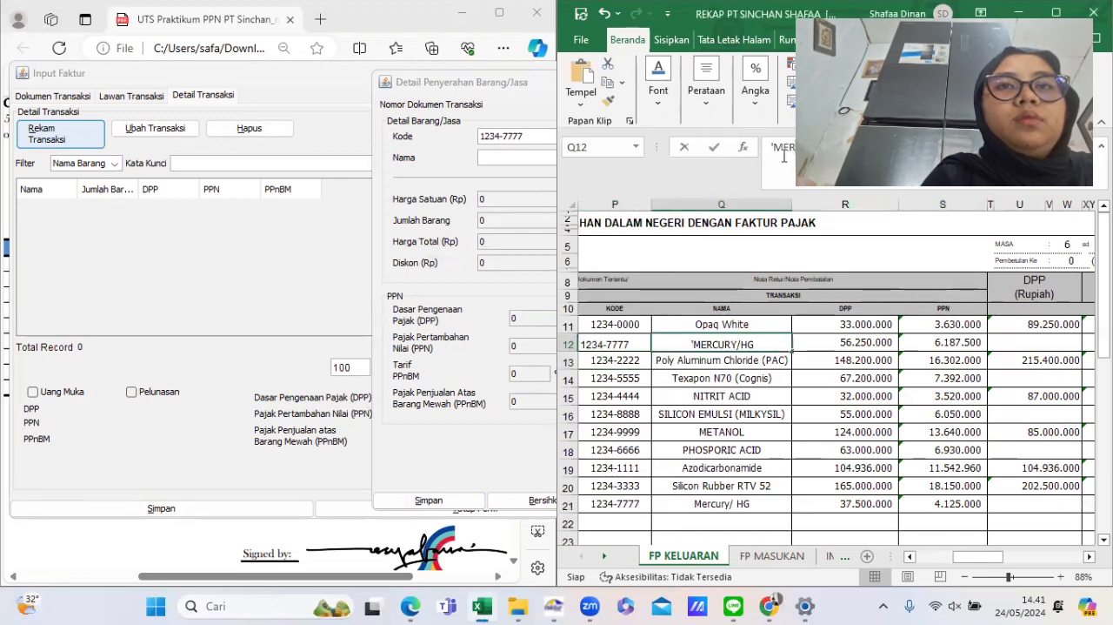
{"action": "left_click_drag", "start_coordinate": [784, 155], "coordinate": [773, 155]}
{"action": "key", "text": "ctrl+c"}
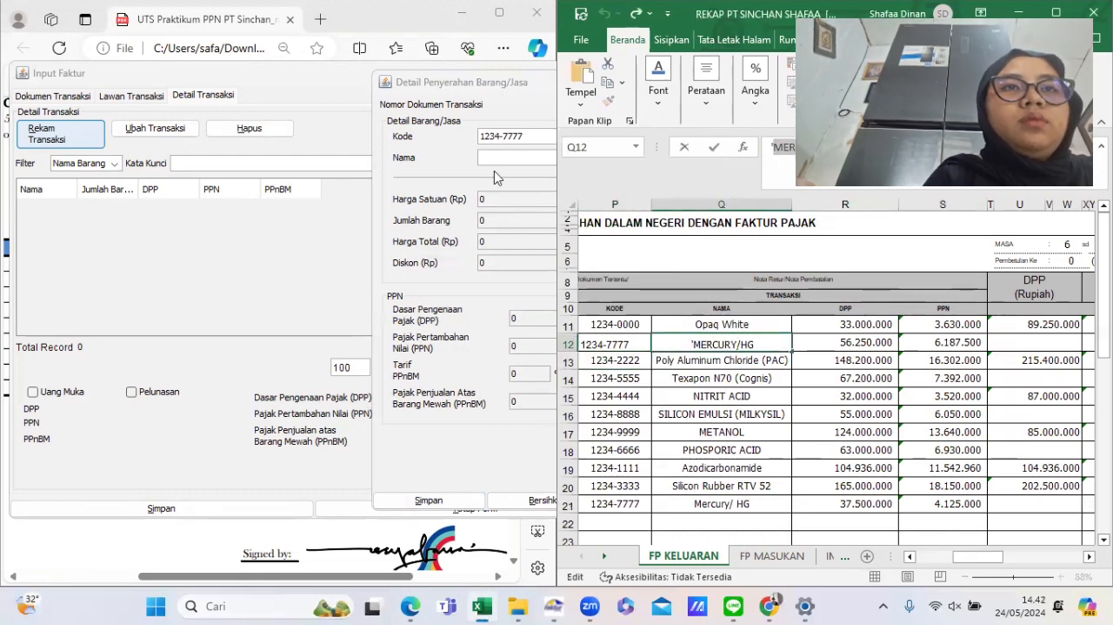
{"action": "left_click", "coordinate": [496, 162]}
{"action": "key", "text": "ctrl+v"}
{"action": "key", "text": "Return"}
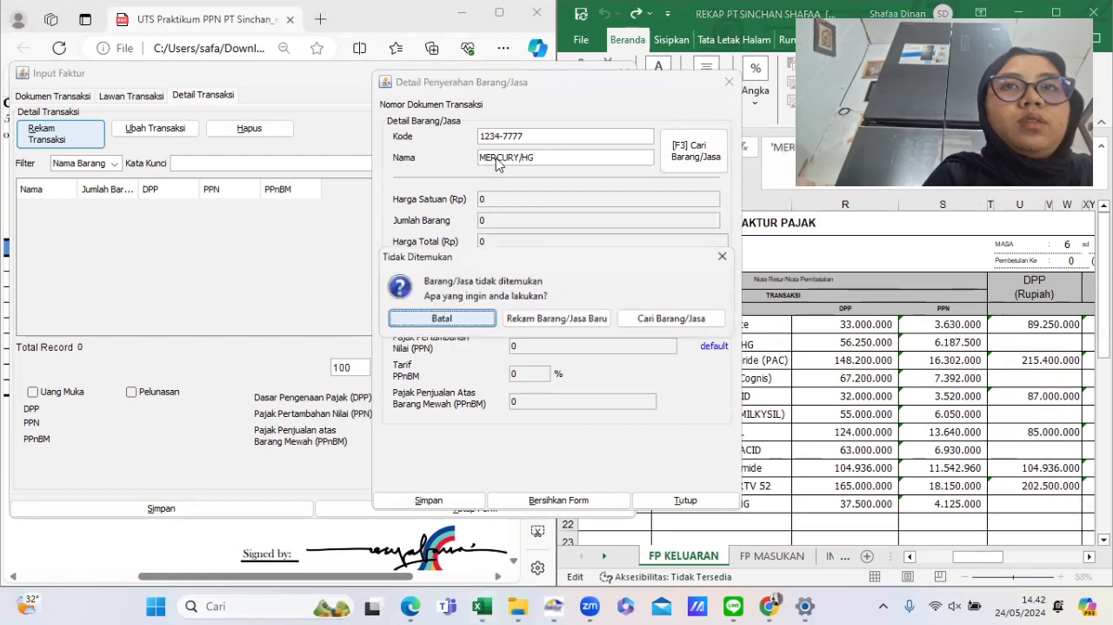
{"action": "left_click", "coordinate": [557, 318]}
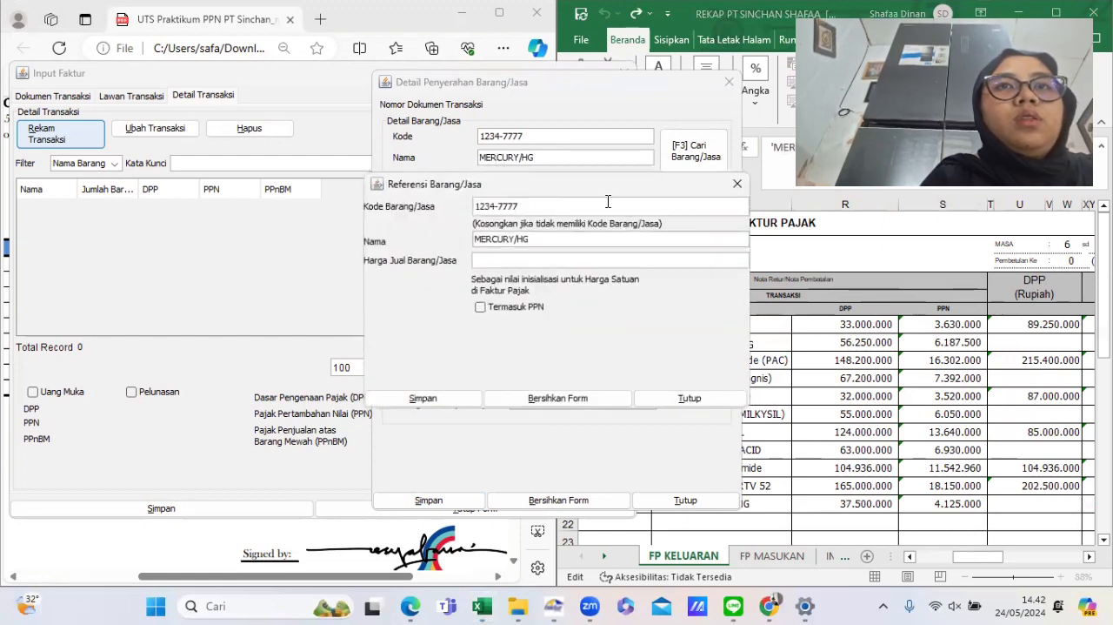
- Set the MERCURY/HG selling price to 1.250.000 from the billing invoice and save the new goods item
{"action": "left_click", "coordinate": [520, 263]}
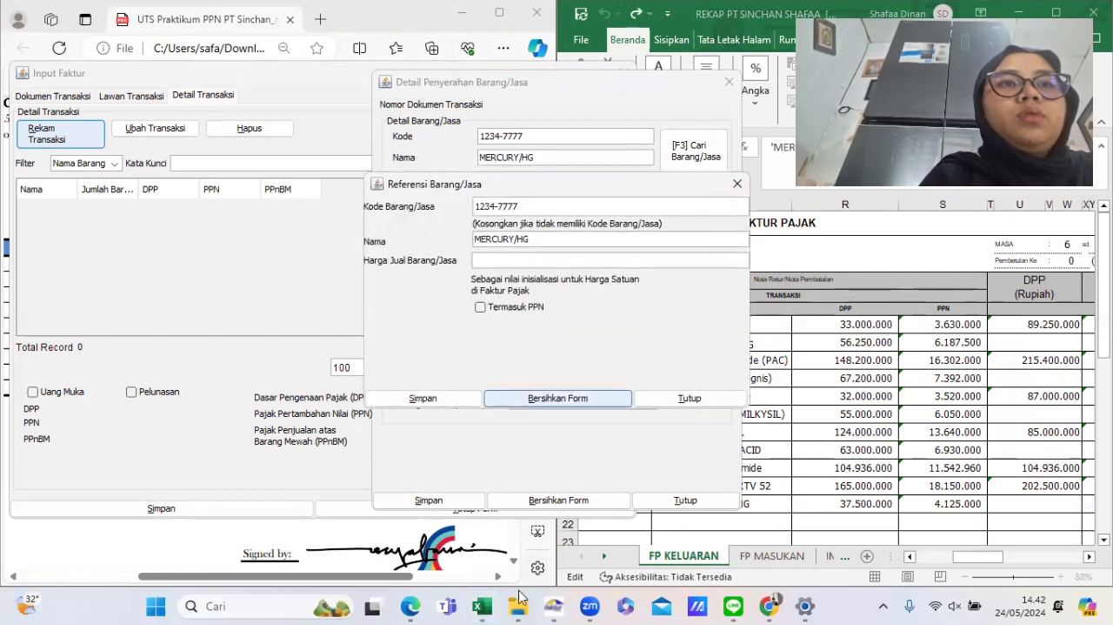
{"action": "mouse_move", "coordinate": [403, 607]}
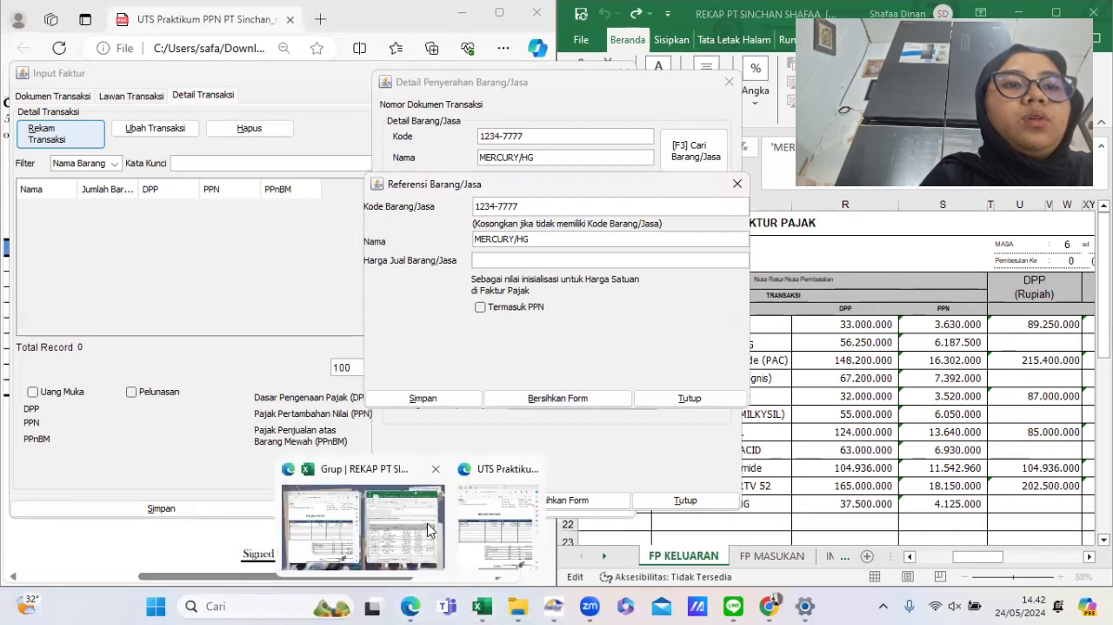
{"action": "left_click", "coordinate": [477, 535]}
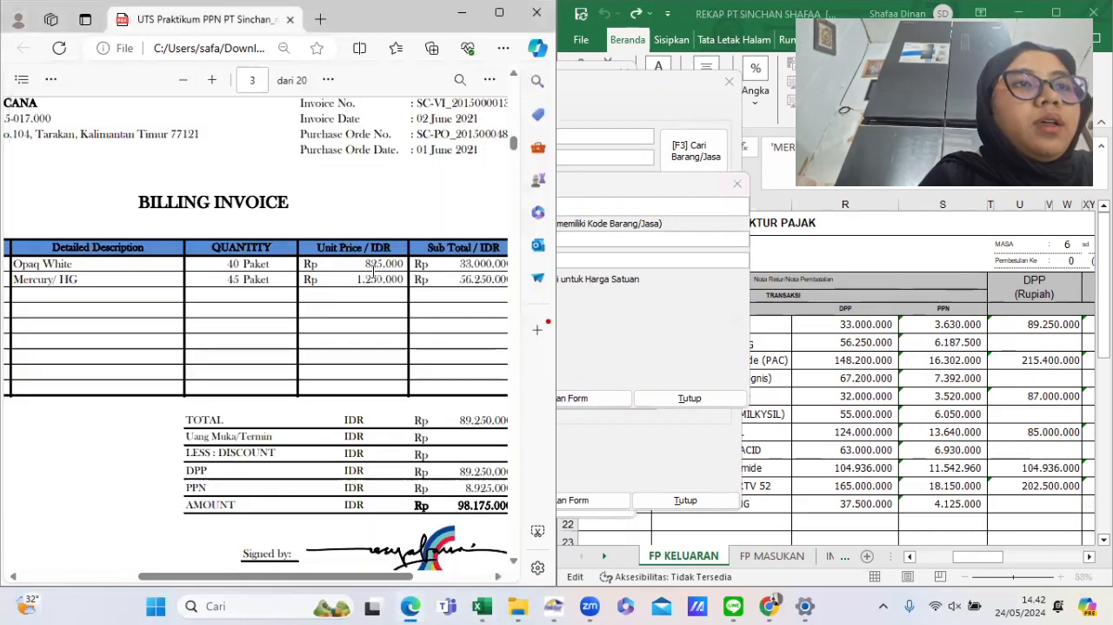
{"action": "left_click", "coordinate": [609, 332]}
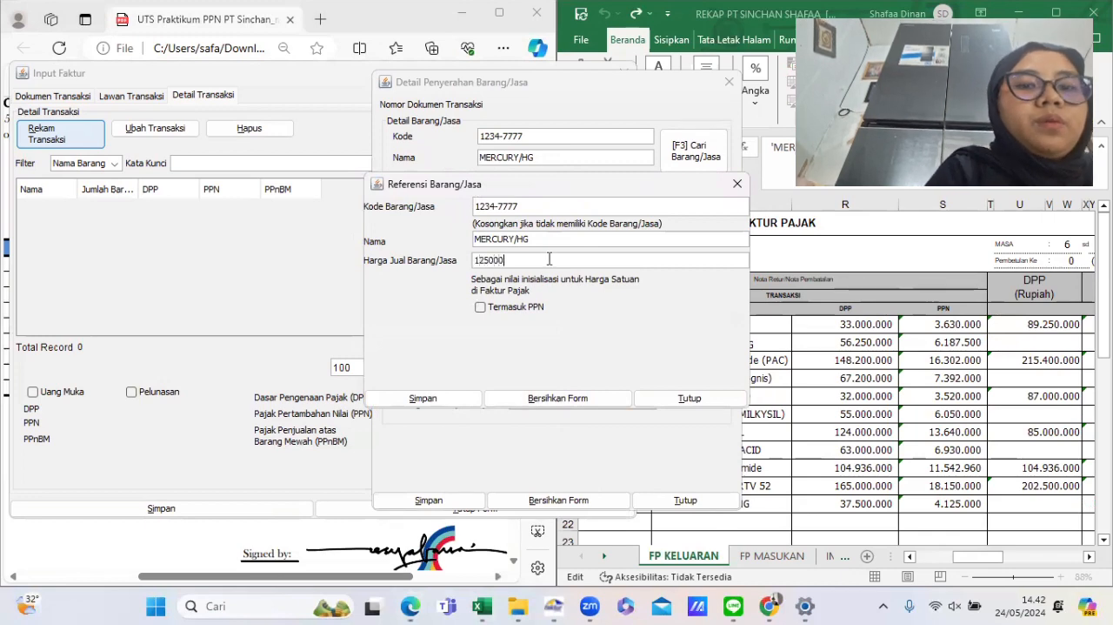
{"action": "key", "text": "Tab"}
{"action": "mouse_move", "coordinate": [411, 606]}
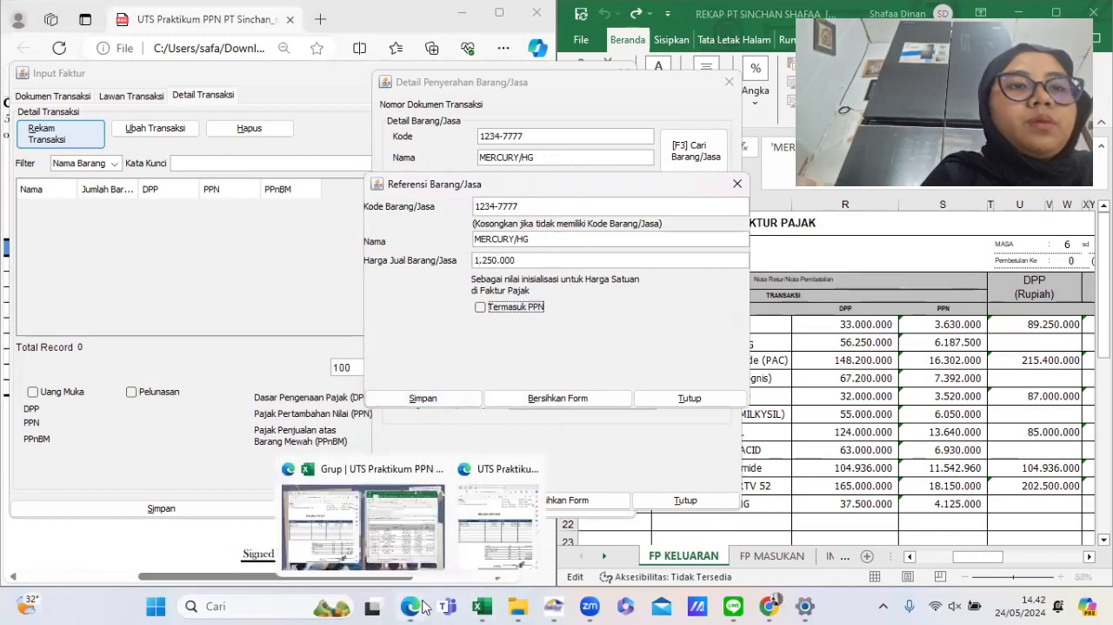
{"action": "left_click", "coordinate": [495, 525]}
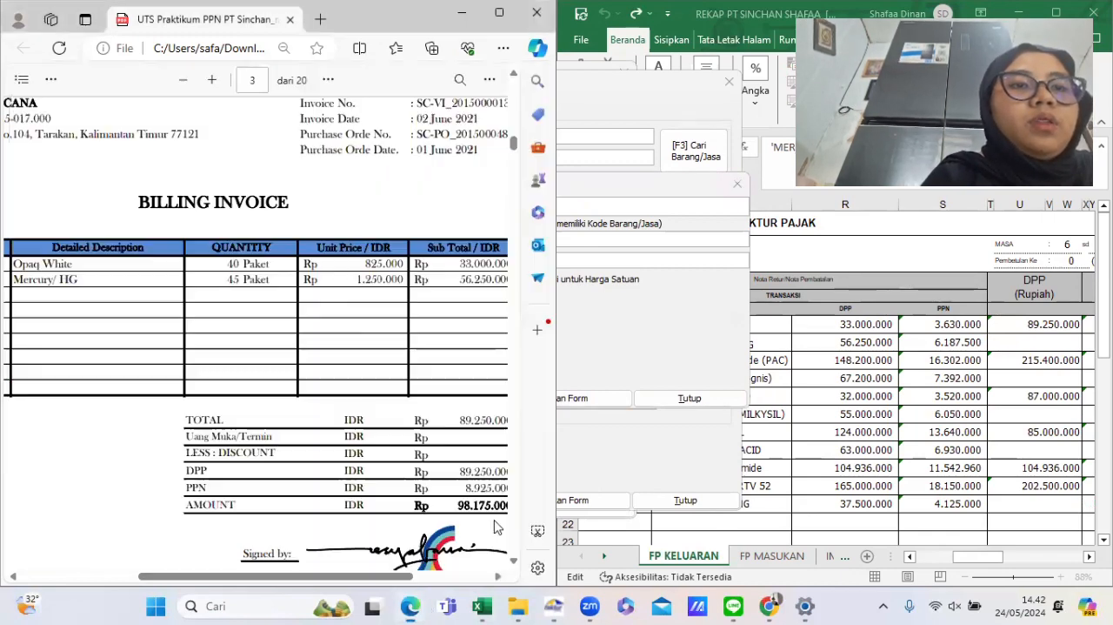
{"action": "left_click", "coordinate": [635, 362]}
{"action": "left_click", "coordinate": [470, 398]}
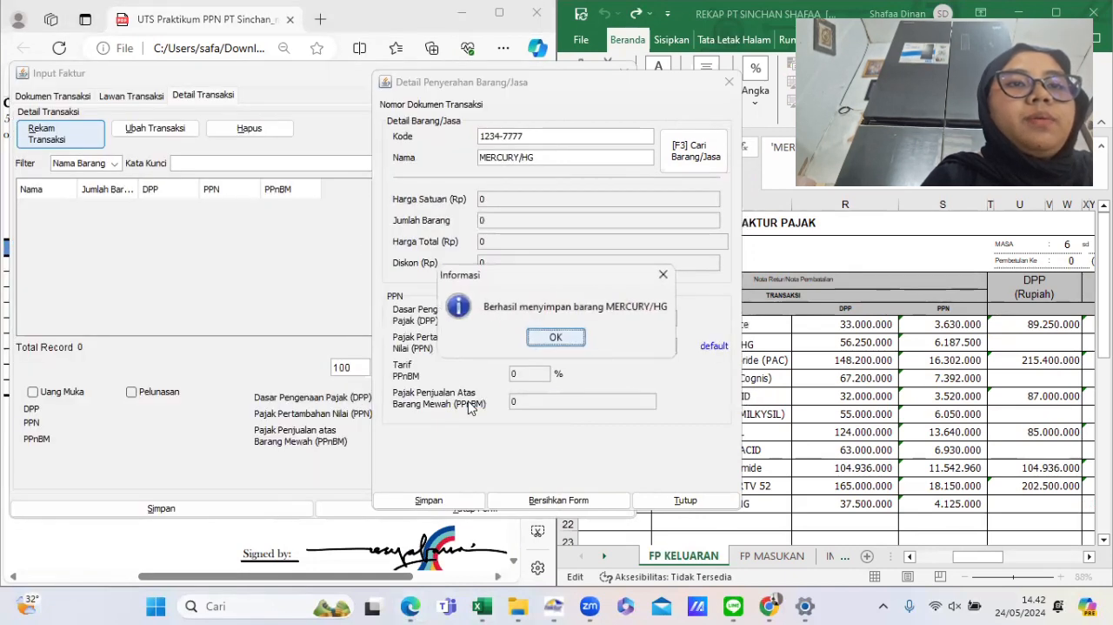
{"action": "left_click", "coordinate": [549, 344]}
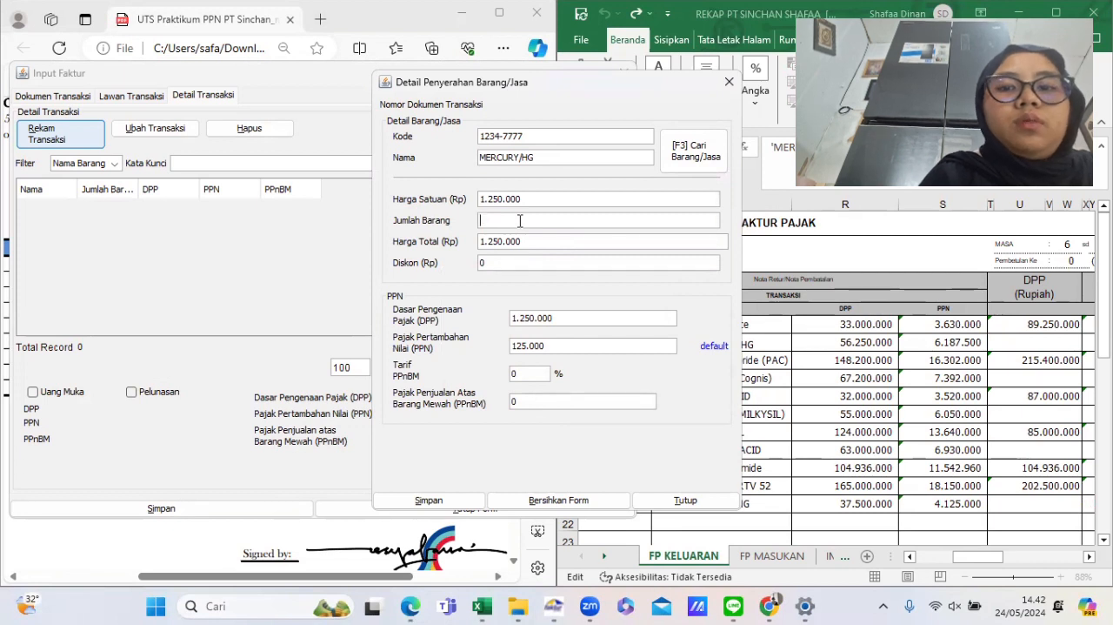
- Enter quantity 45 and PPN 6.187.500 for MERCURY/HG, save the line, and decline defining another detail
{"action": "type", "text": "45"}
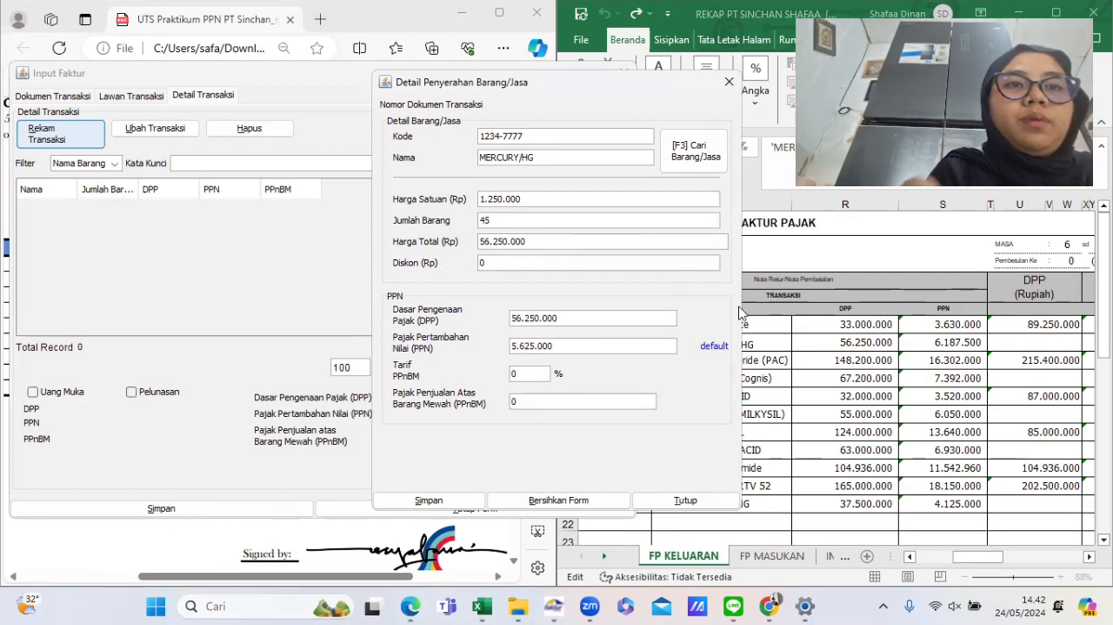
{"action": "left_click", "coordinate": [945, 345]}
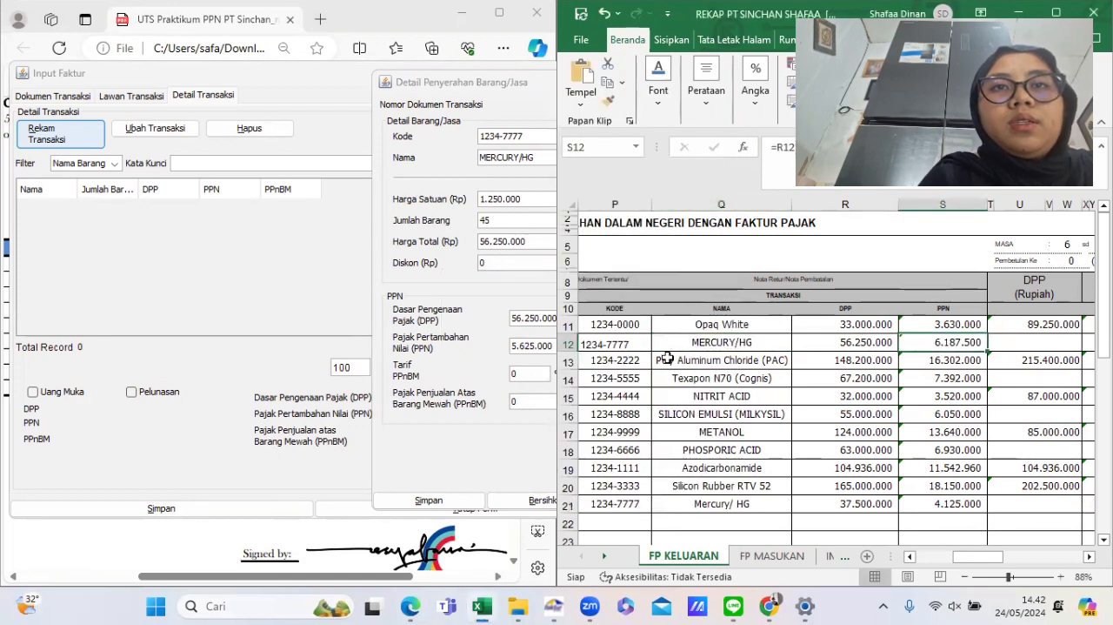
{"action": "left_click", "coordinate": [494, 362]}
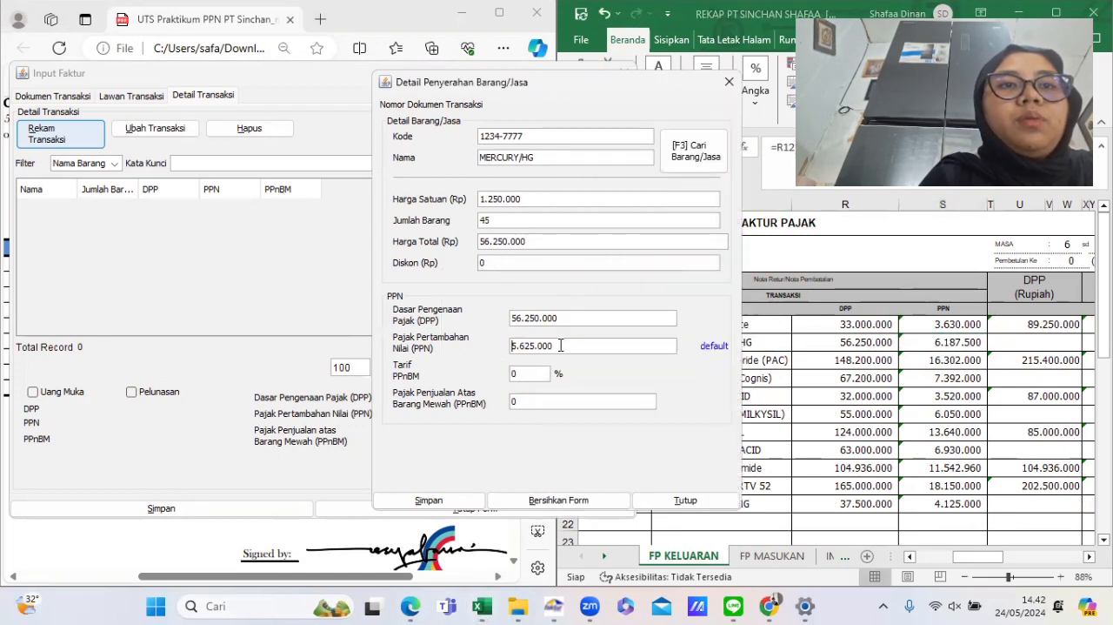
{"action": "left_click_drag", "start_coordinate": [511, 346], "coordinate": [570, 345]}
{"action": "type", "text": "6"}
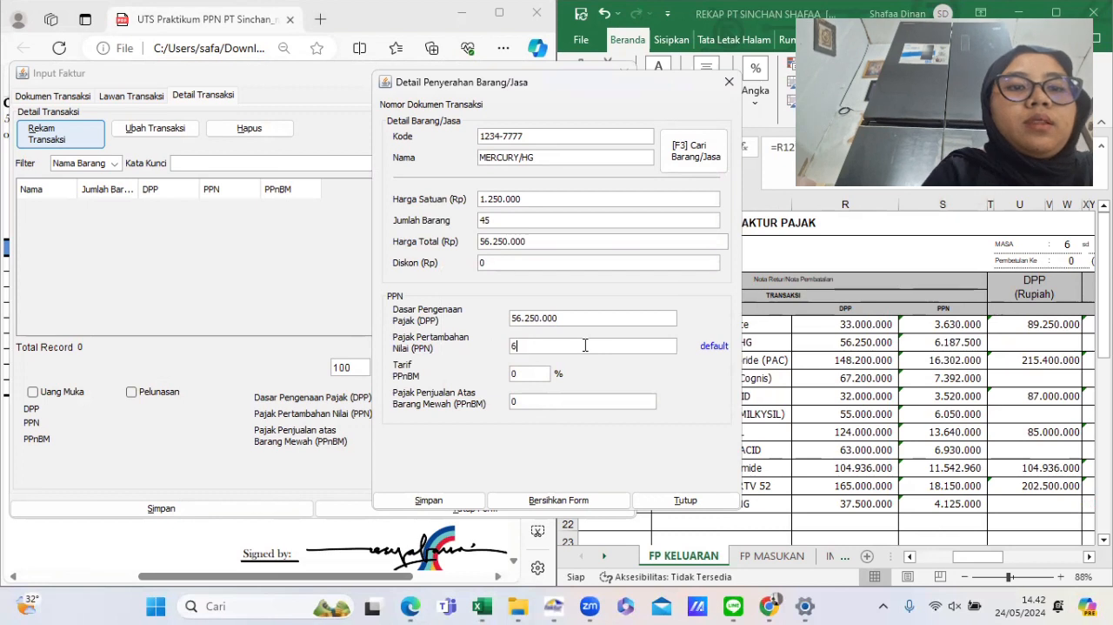
{"action": "type", "text": "187500"}
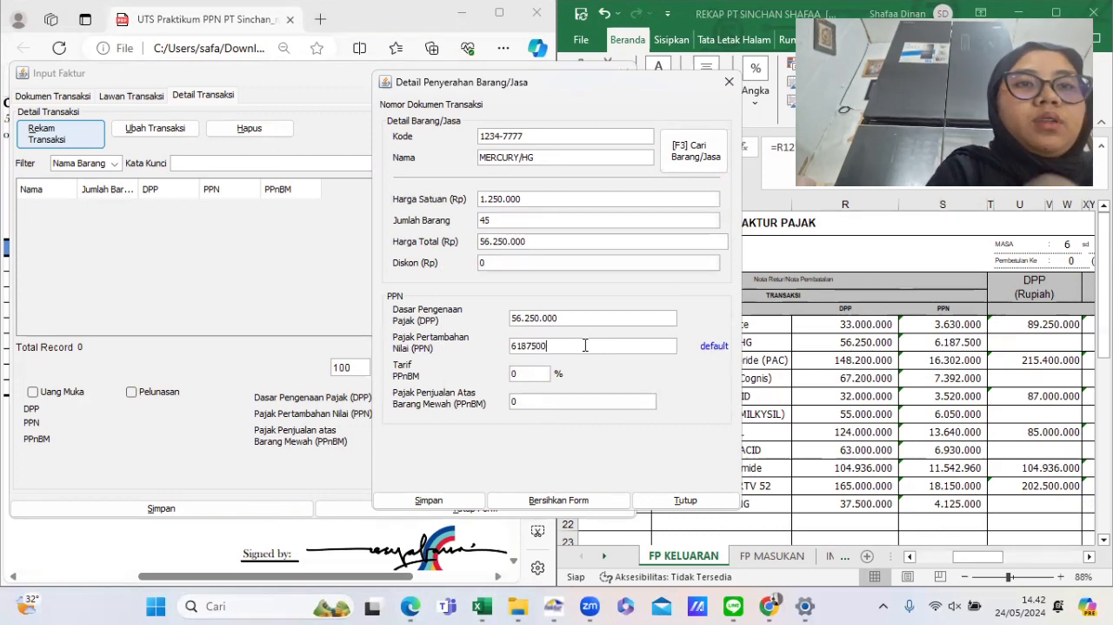
{"action": "left_click", "coordinate": [470, 501]}
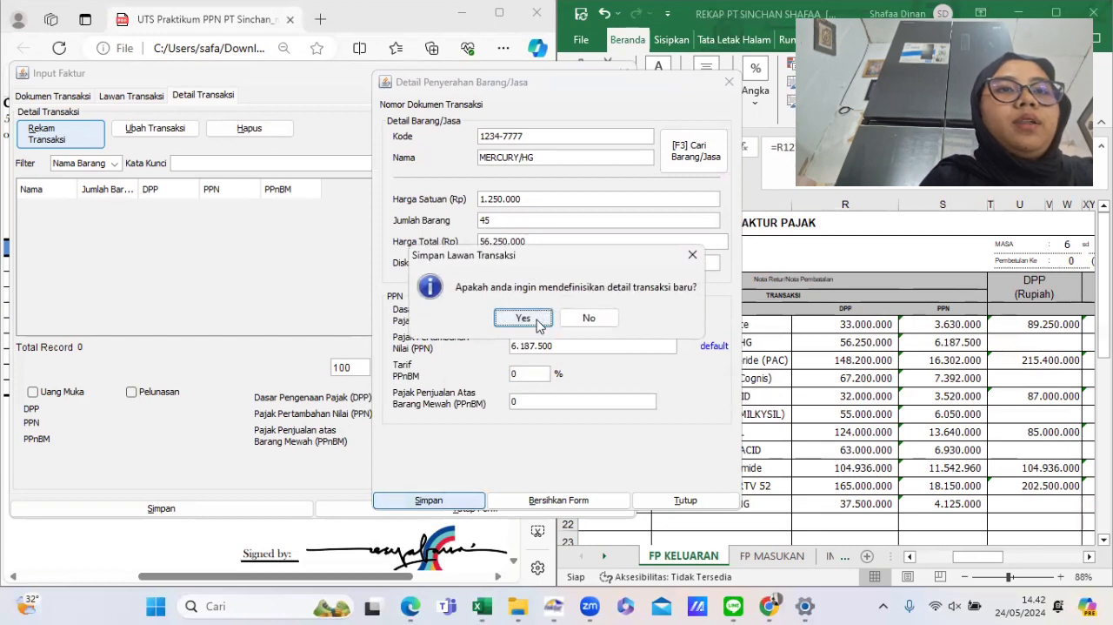
{"action": "left_click", "coordinate": [589, 319]}
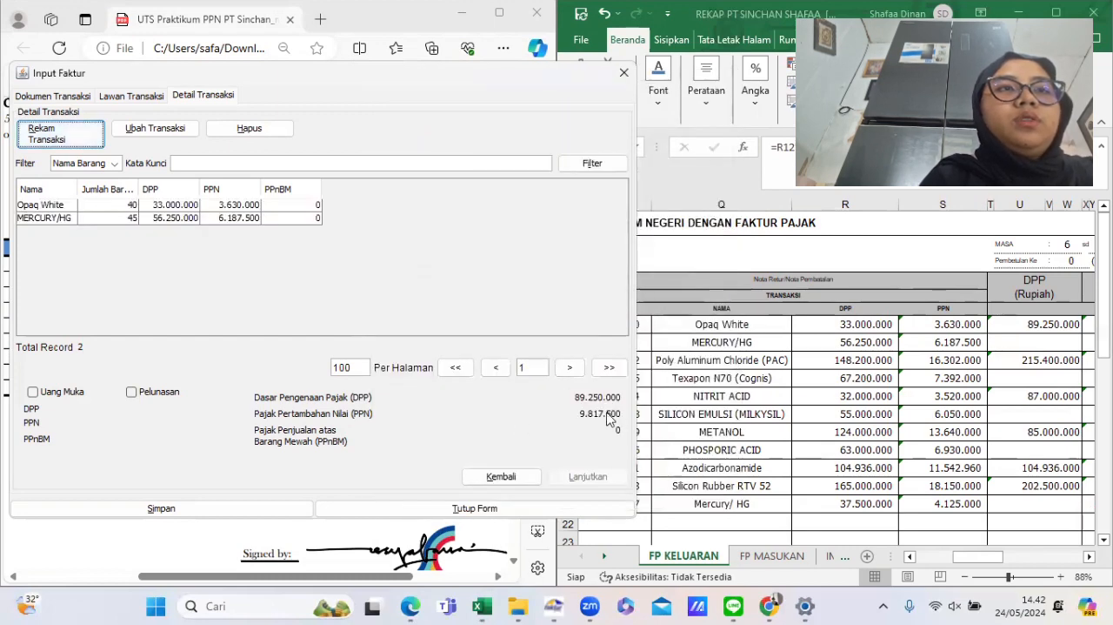
- Compare the invoice's DPP and PPN totals with the rekap's DPP and PPN columns
{"action": "left_click", "coordinate": [802, 387]}
{"action": "scroll", "coordinate": [803, 386], "scroll_direction": "right", "scroll_amount": 5}
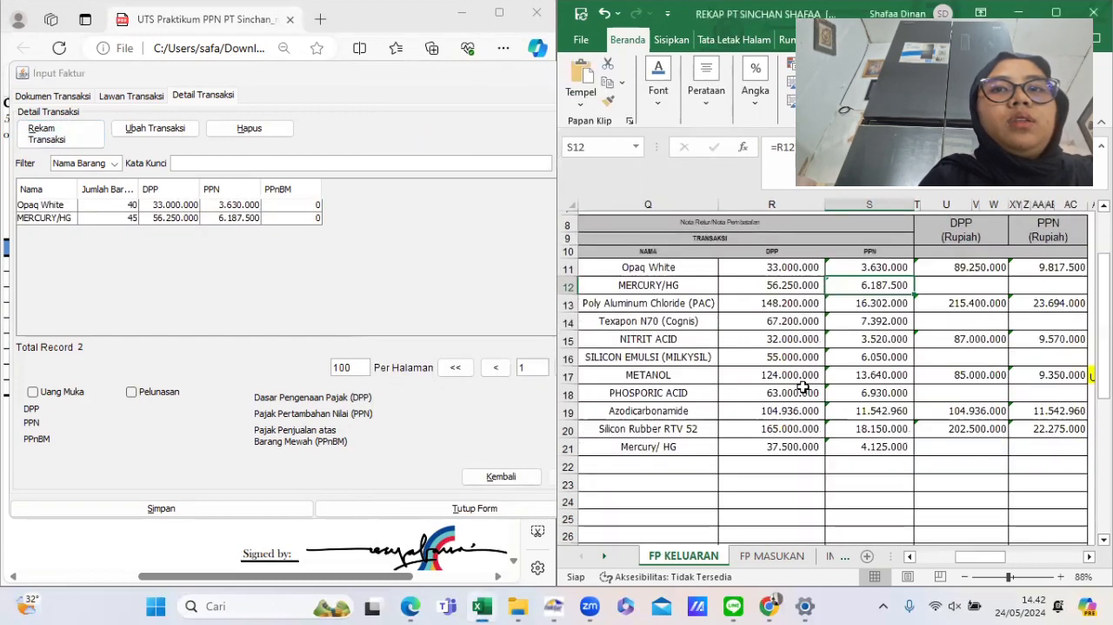
{"action": "left_click", "coordinate": [503, 439]}
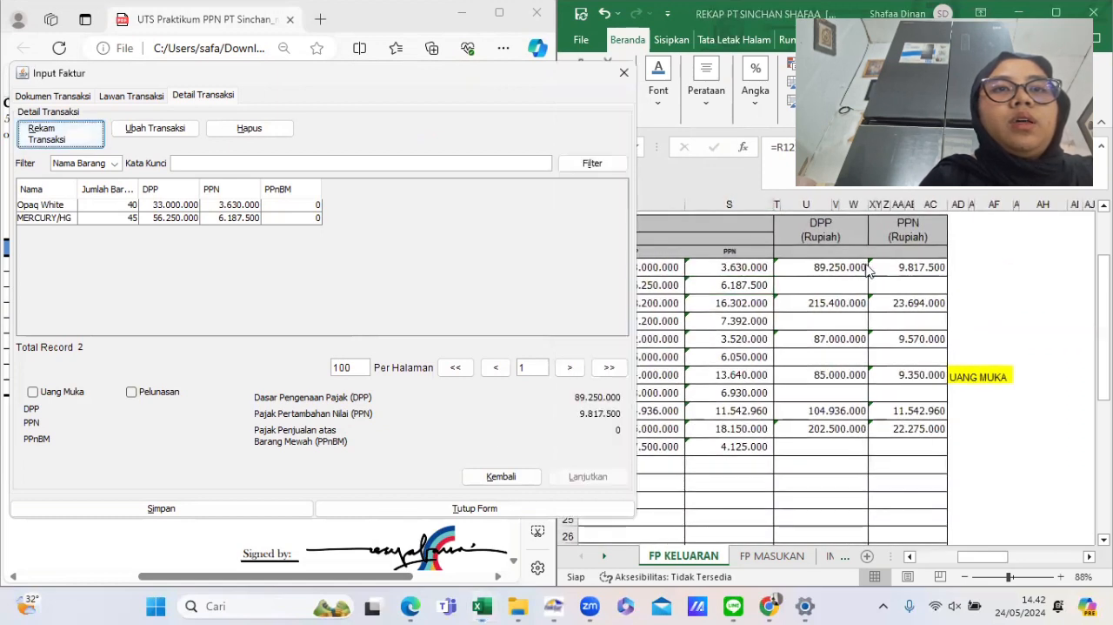
- Save the completed output VAT invoice for the Opaq White and MERCURY/HG items
{"action": "scroll", "coordinate": [889, 272], "scroll_direction": "up", "scroll_amount": 1}
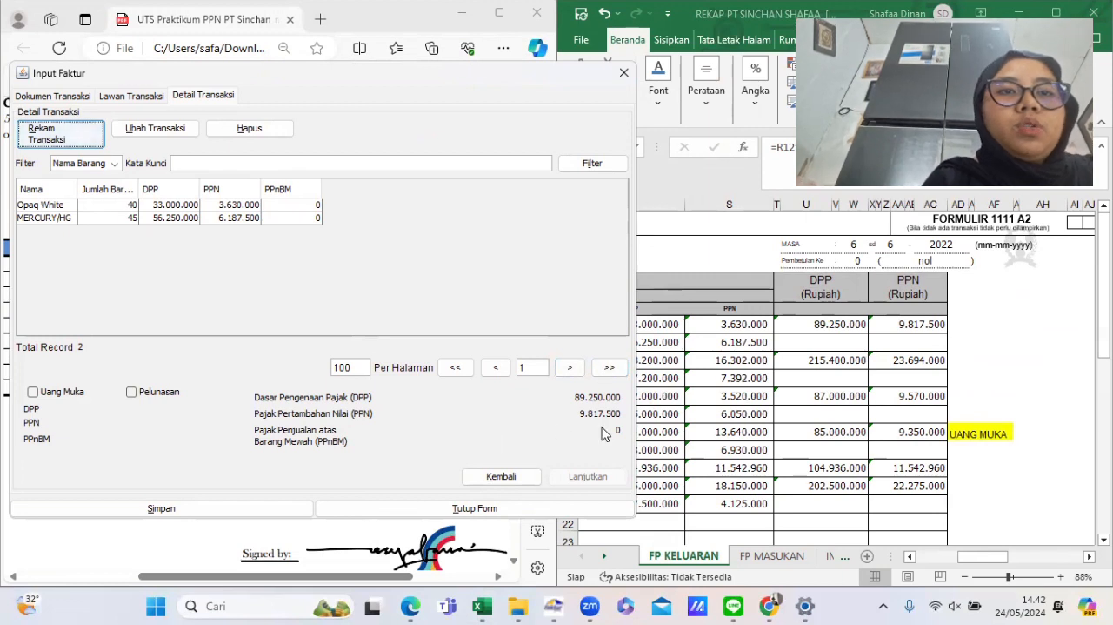
{"action": "left_click", "coordinate": [273, 509]}
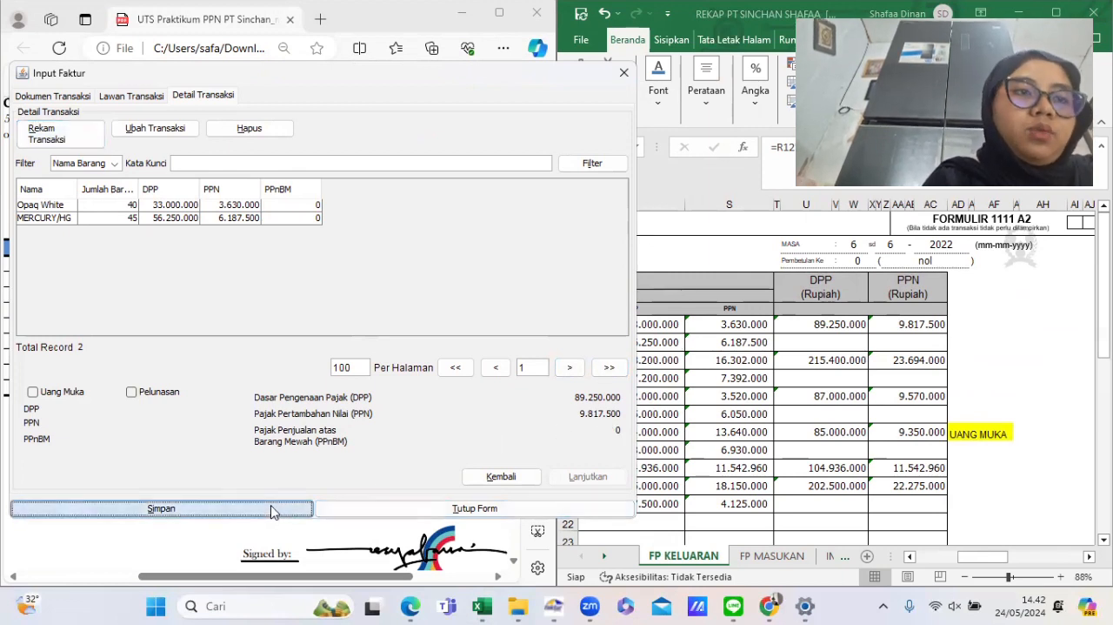
{"action": "left_click", "coordinate": [296, 318]}
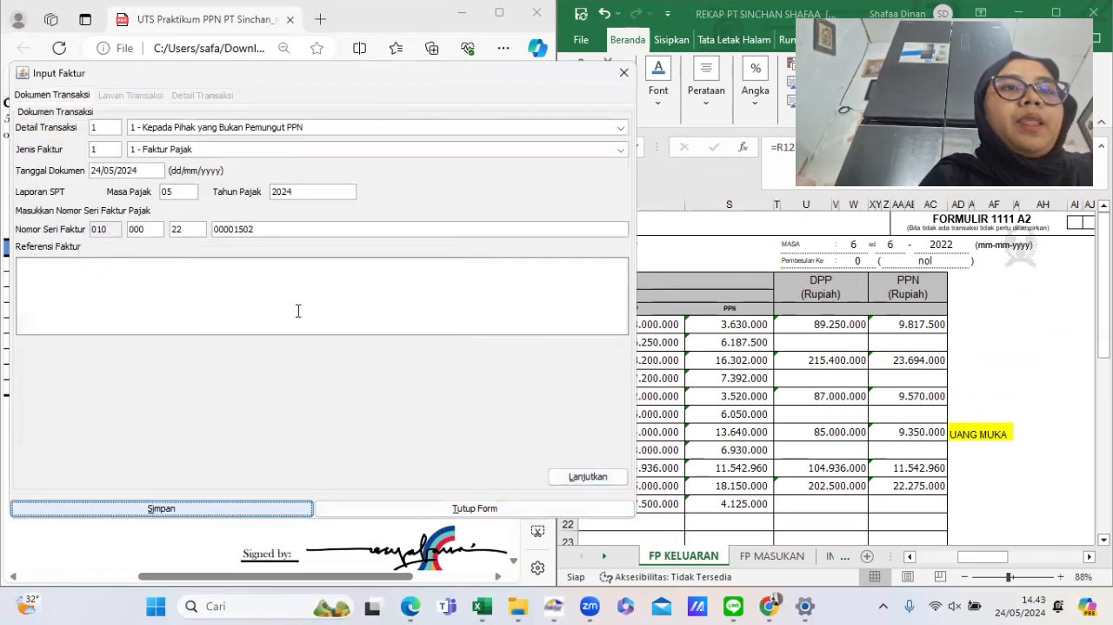
- Review the next billing invoice to PT PERTAMINA and set the new invoice's transaction detail to 3 - Kepada Pemungut Selain Bendaharawan
{"action": "left_click", "coordinate": [755, 345]}
{"action": "left_click", "coordinate": [444, 563]}
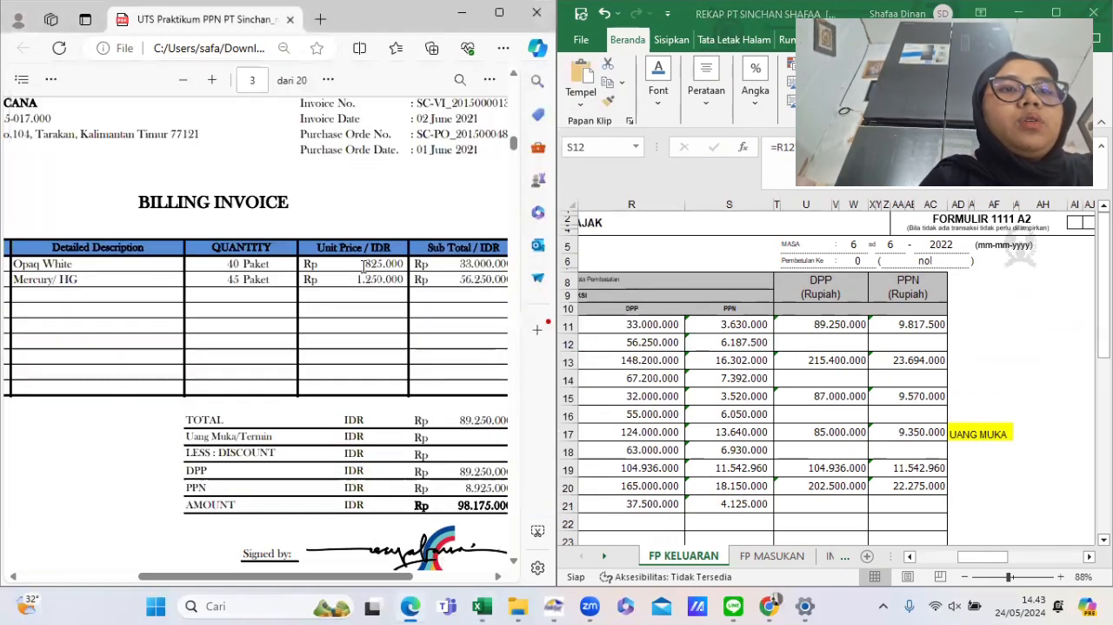
{"action": "scroll", "coordinate": [364, 266], "scroll_direction": "left", "scroll_amount": 2}
{"action": "scroll", "coordinate": [363, 267], "scroll_direction": "down", "scroll_amount": 5}
{"action": "scroll", "coordinate": [363, 266], "scroll_direction": "down", "scroll_amount": 5}
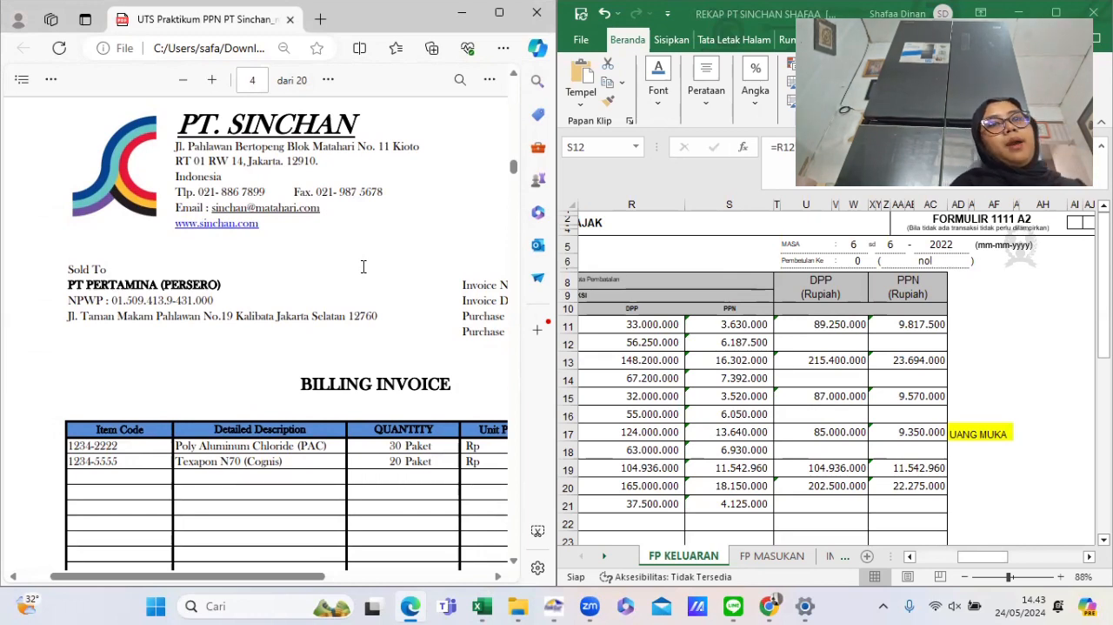
{"action": "scroll", "coordinate": [363, 267], "scroll_direction": "down", "scroll_amount": 1}
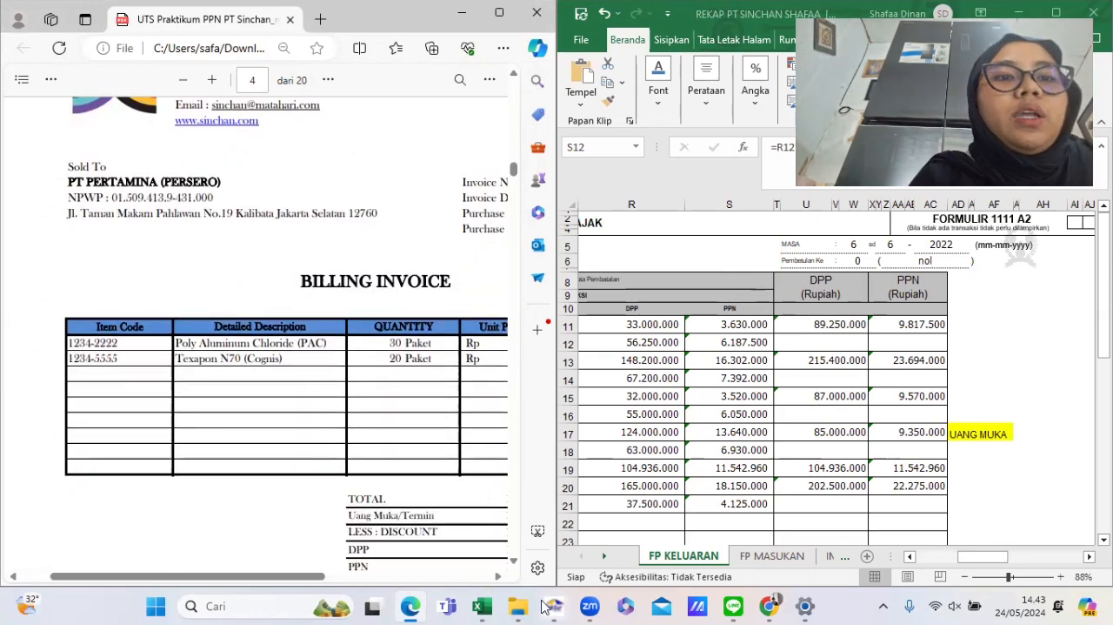
{"action": "mouse_move", "coordinate": [553, 606]}
{"action": "left_click", "coordinate": [554, 521]}
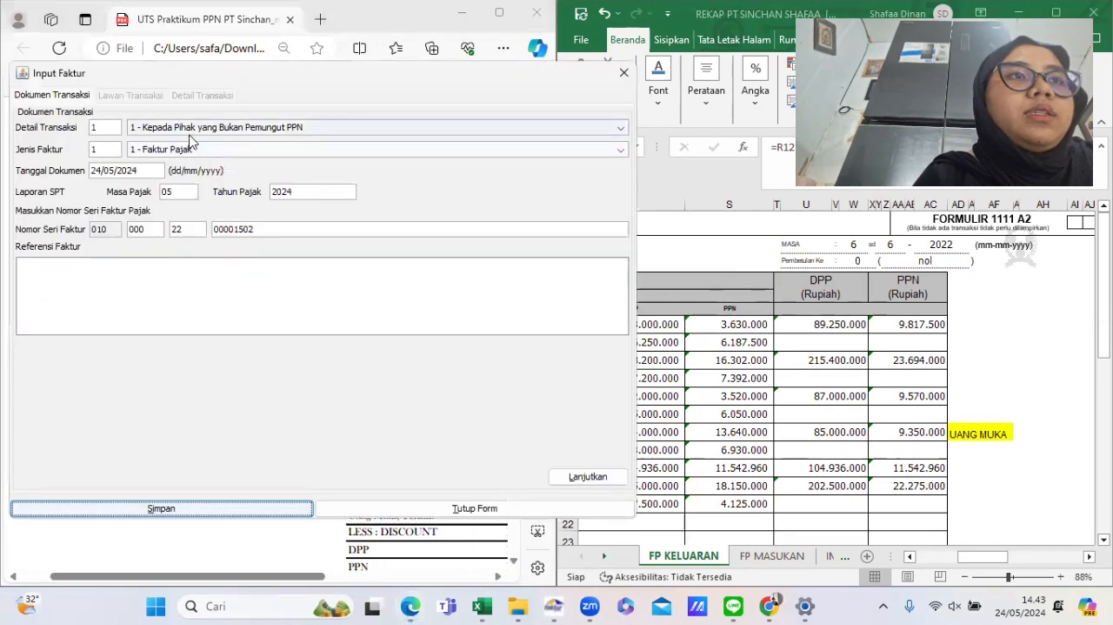
{"action": "left_click", "coordinate": [176, 129]}
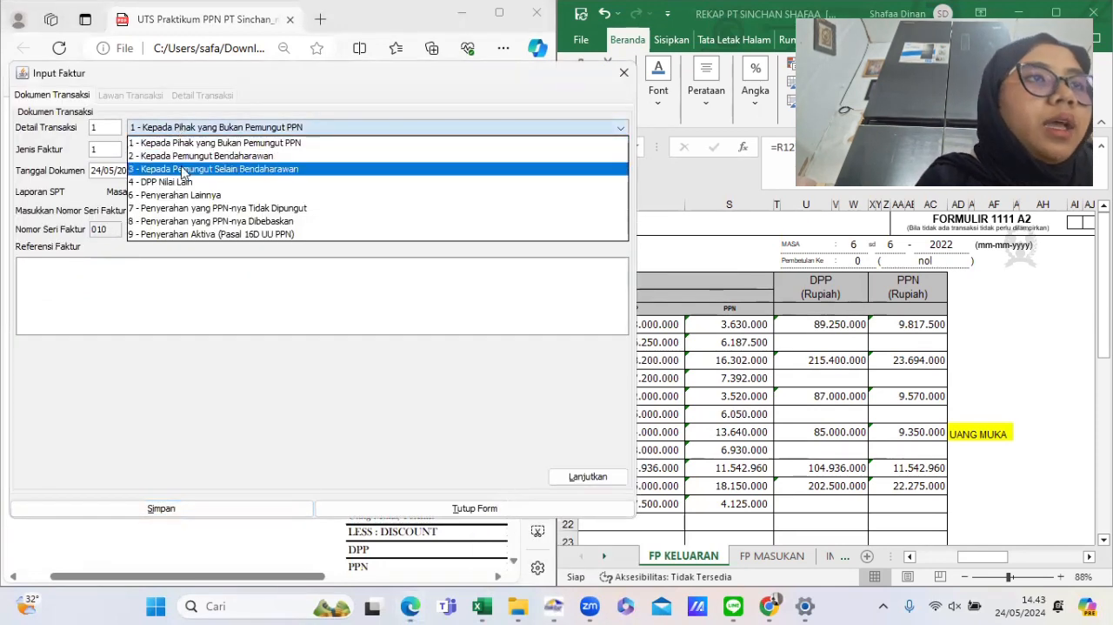
{"action": "left_click", "coordinate": [183, 169]}
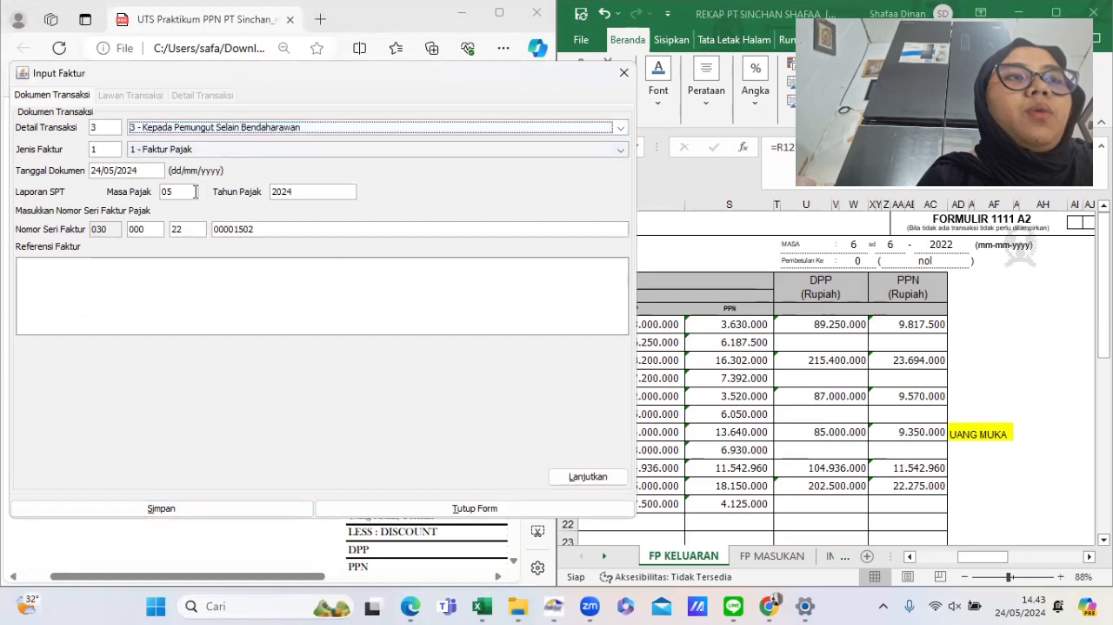
- Set the document date to 08/06/2022 from the rekap and continue to the counterparty section
{"action": "left_click", "coordinate": [657, 417]}
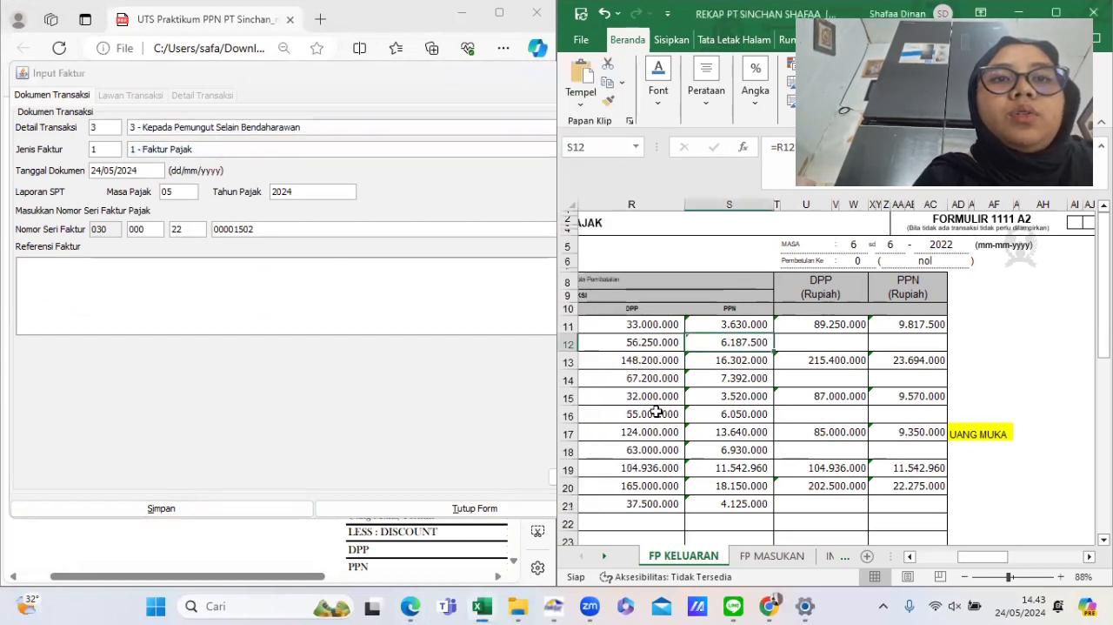
{"action": "scroll", "coordinate": [657, 414], "scroll_direction": "left", "scroll_amount": 10}
{"action": "scroll", "coordinate": [657, 411], "scroll_direction": "right", "scroll_amount": 2}
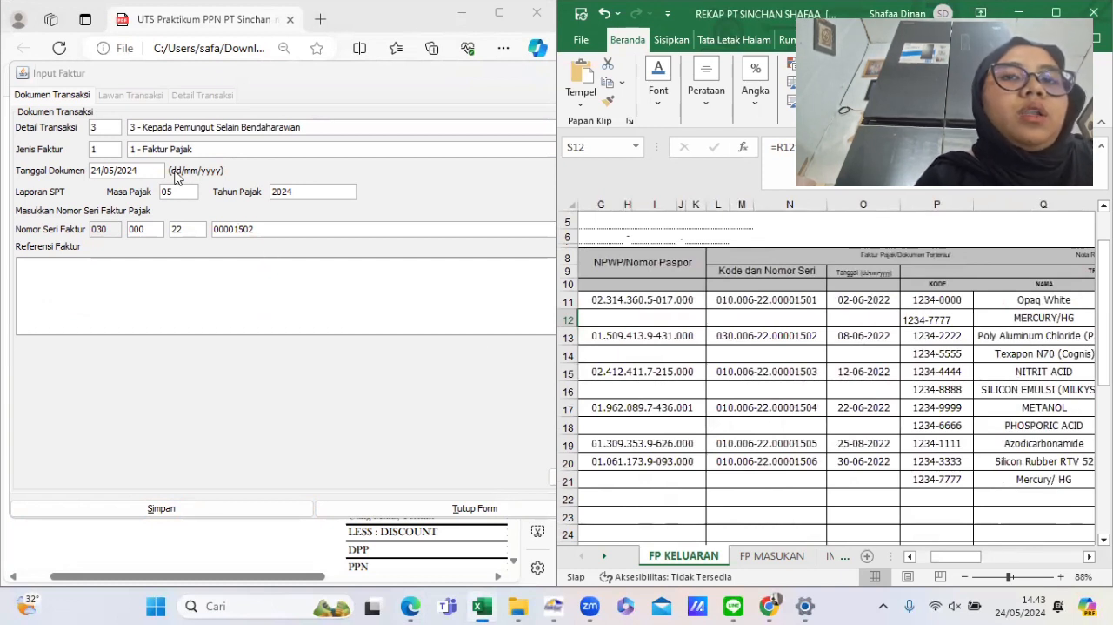
{"action": "left_click_drag", "start_coordinate": [91, 170], "coordinate": [156, 173]}
{"action": "type", "text": "08/06/20"}
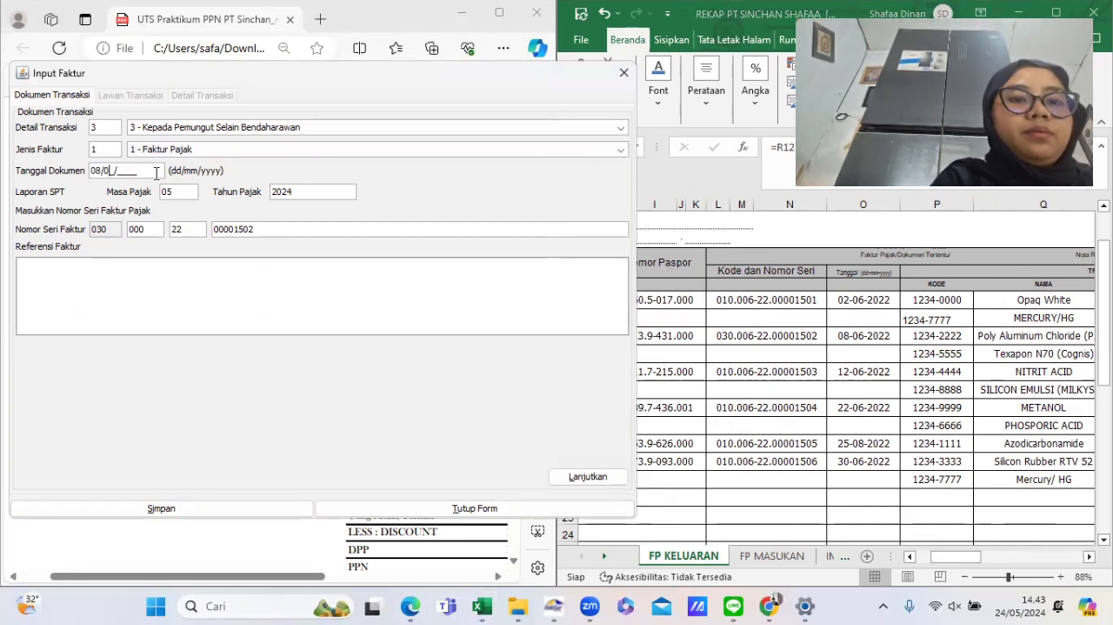
{"action": "type", "text": "22"}
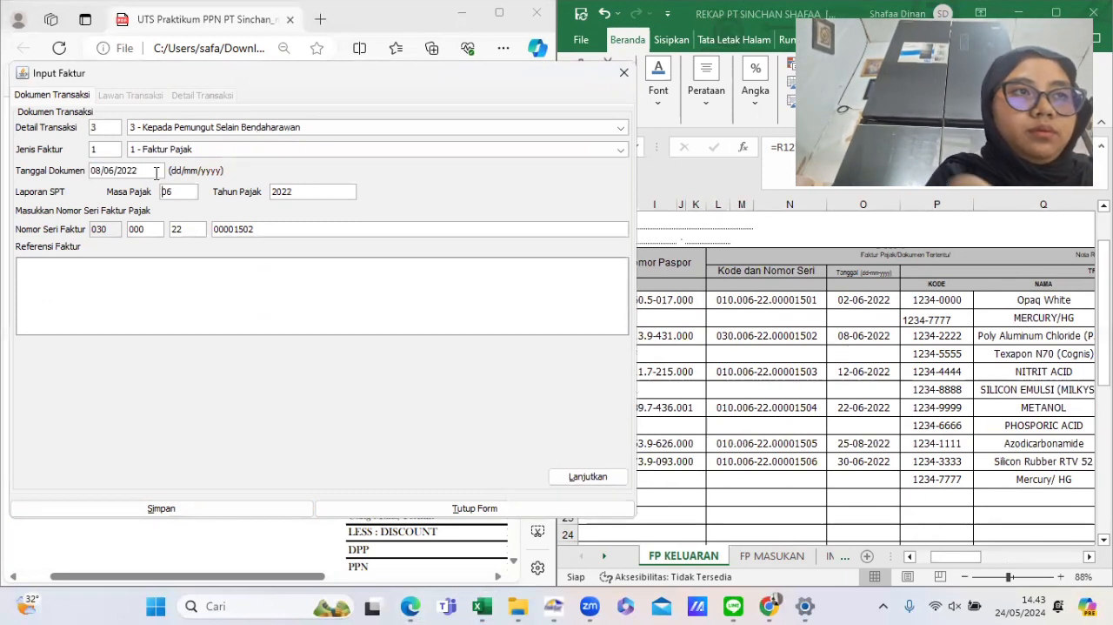
{"action": "left_click", "coordinate": [556, 477]}
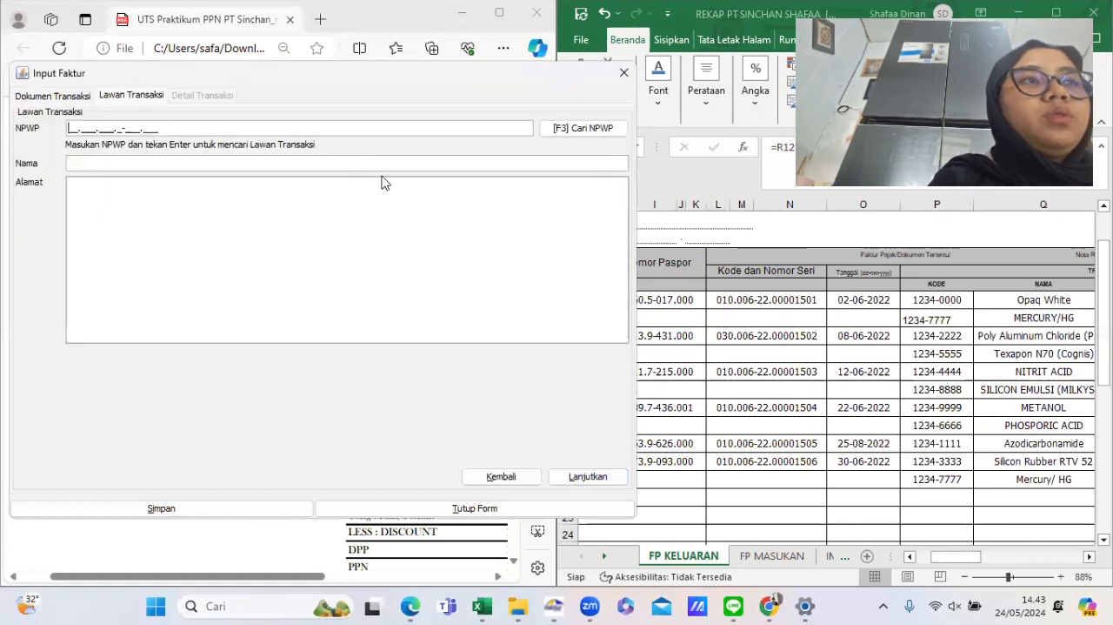
- Search the registered counterparties and select PT PERTAMINA as the transaction counterparty, then continue to the details
{"action": "left_click", "coordinate": [566, 129]}
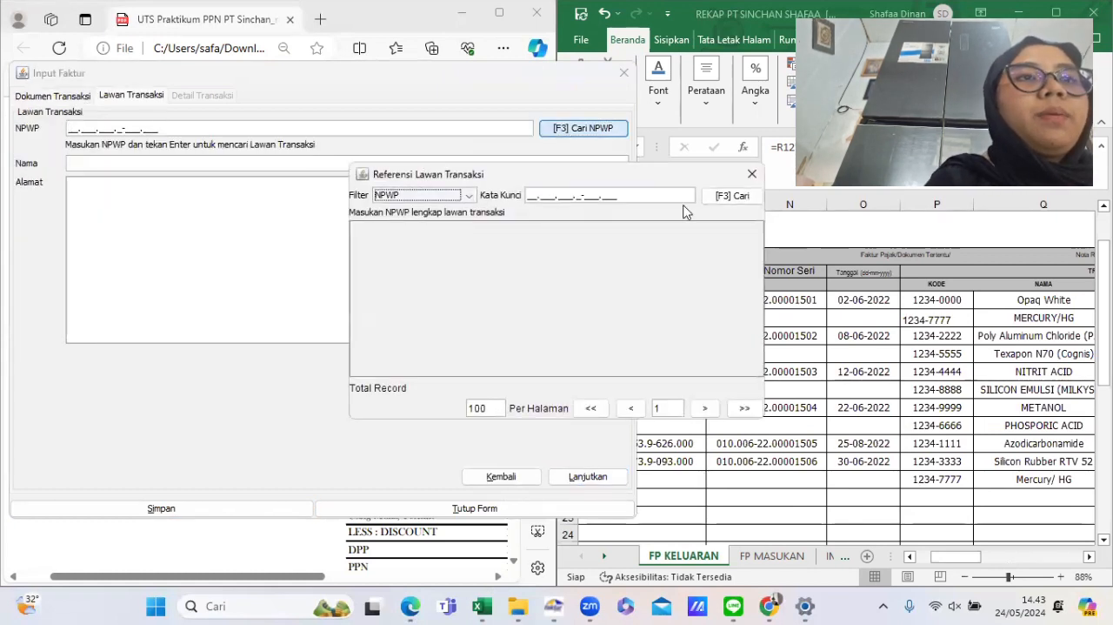
{"action": "left_click", "coordinate": [727, 196]}
{"action": "left_click", "coordinate": [511, 261]}
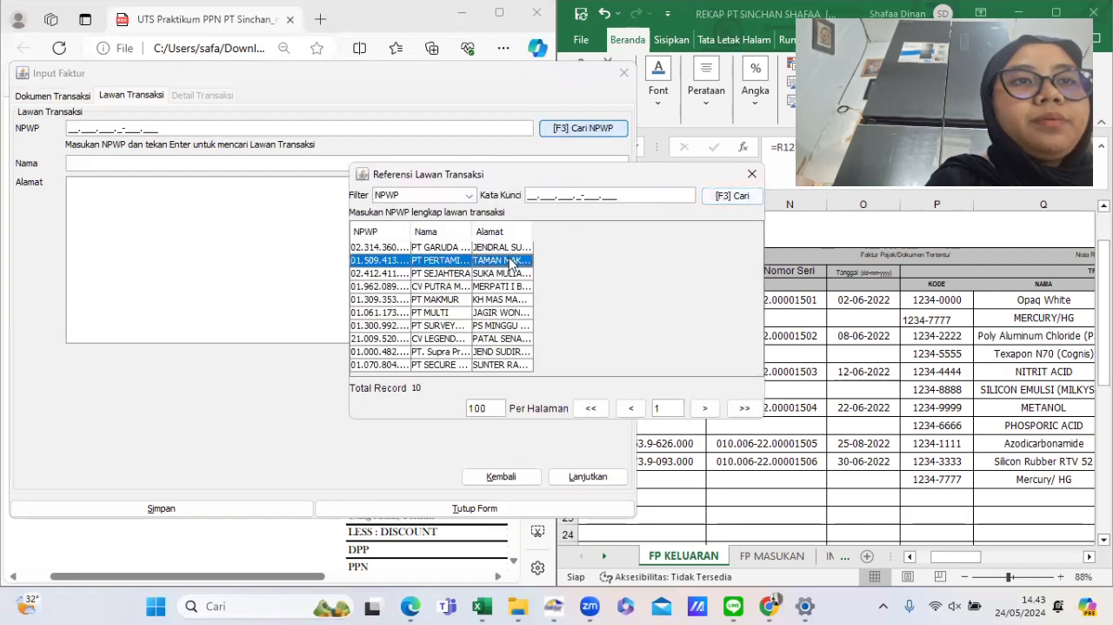
{"action": "double_click", "coordinate": [512, 260]}
{"action": "left_click", "coordinate": [578, 478]}
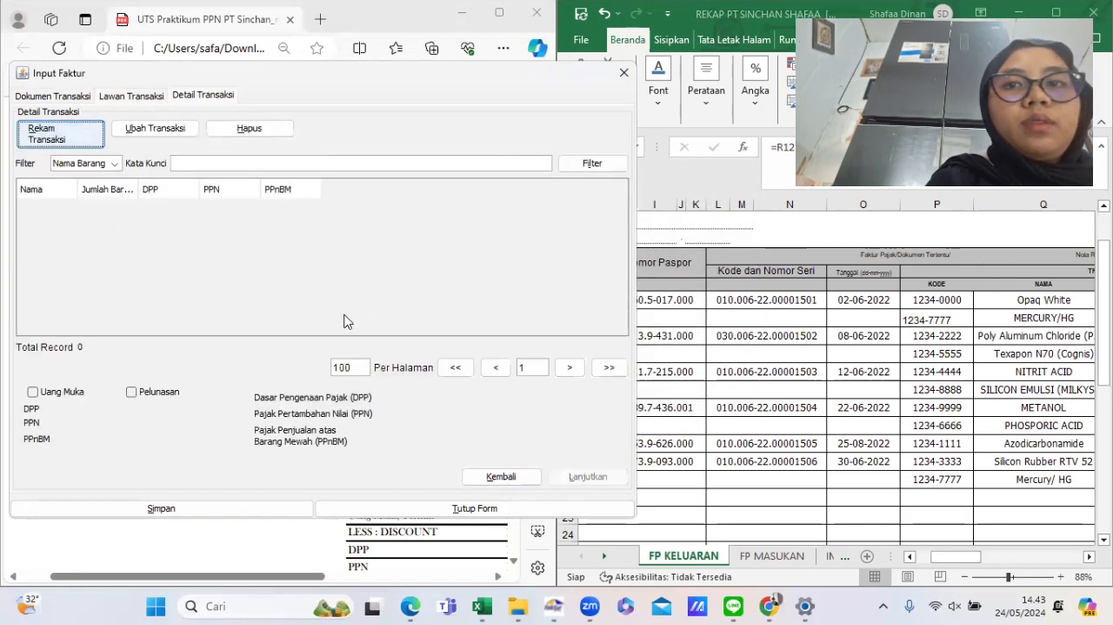
- Start recording a new transaction line and paste item code 1234-2222 copied from the rekap
{"action": "left_click", "coordinate": [52, 134]}
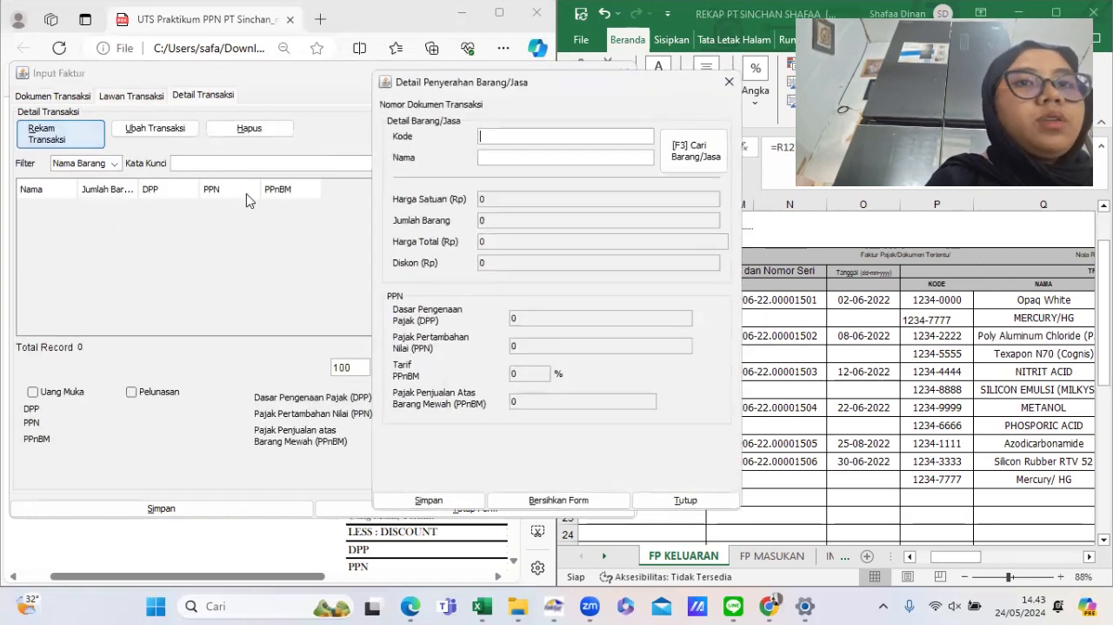
{"action": "left_click", "coordinate": [992, 335]}
{"action": "left_click", "coordinate": [957, 335]}
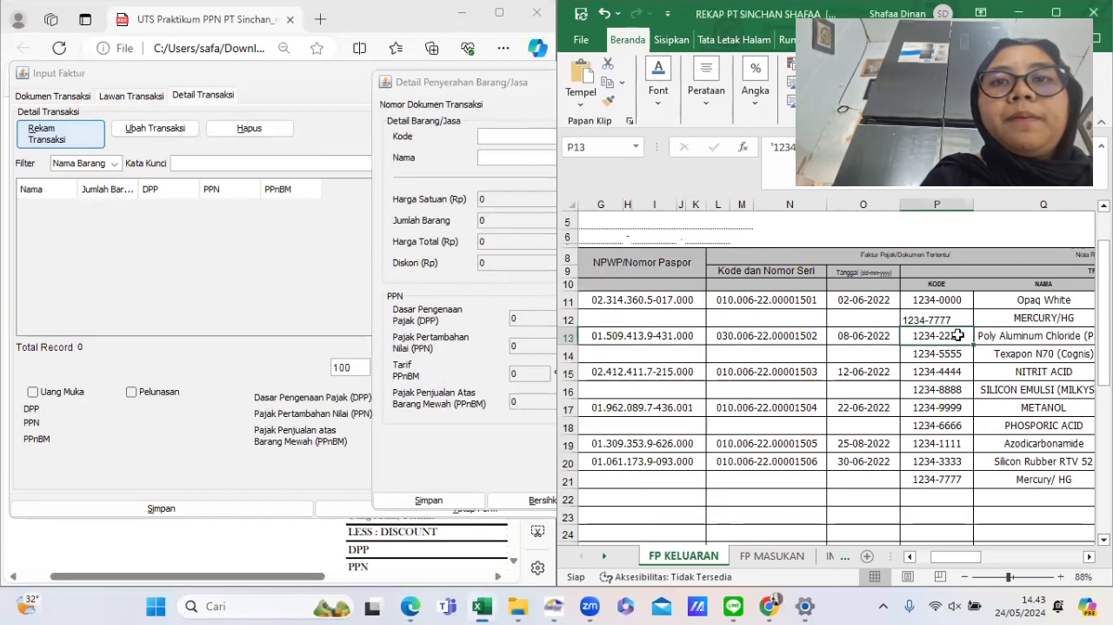
{"action": "left_click", "coordinate": [770, 151]}
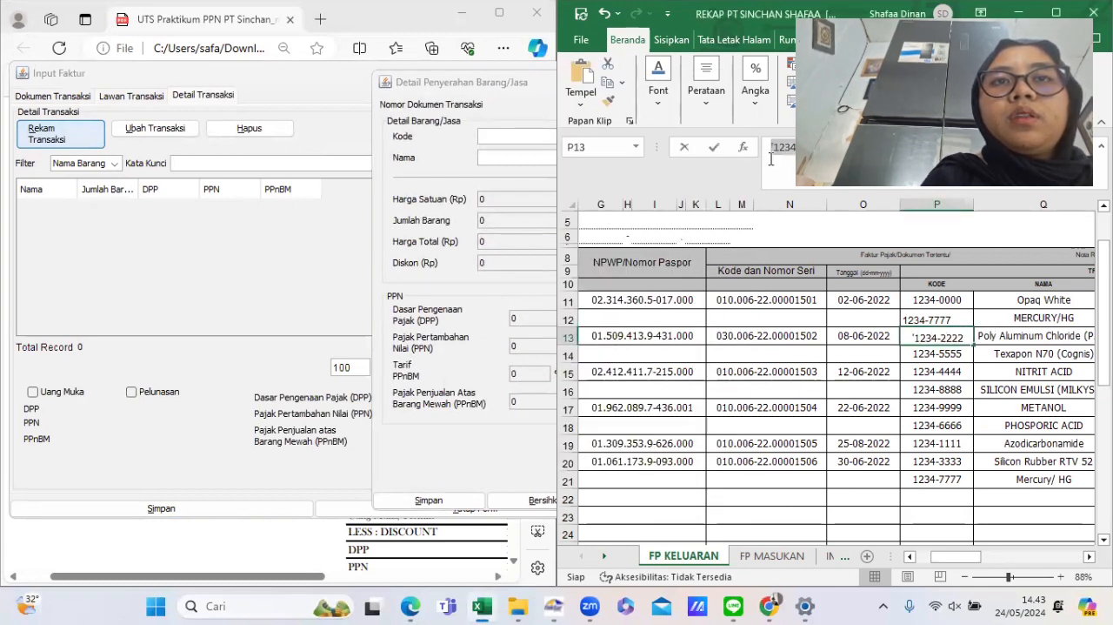
{"action": "left_click", "coordinate": [775, 160]}
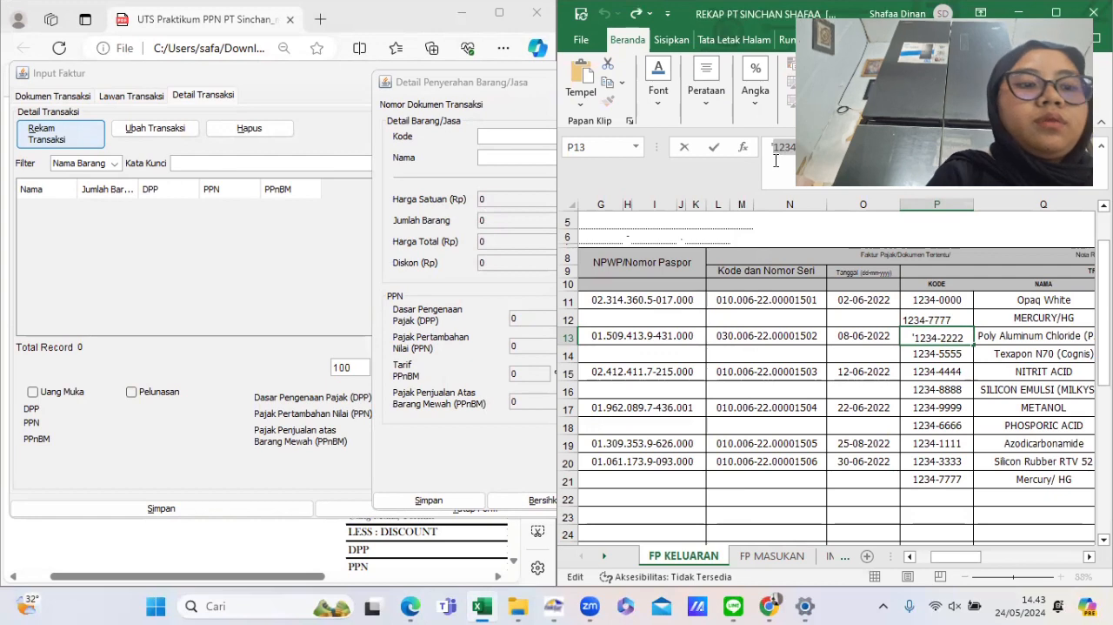
{"action": "left_click", "coordinate": [496, 132]}
{"action": "type", "text": "1234-2222"}
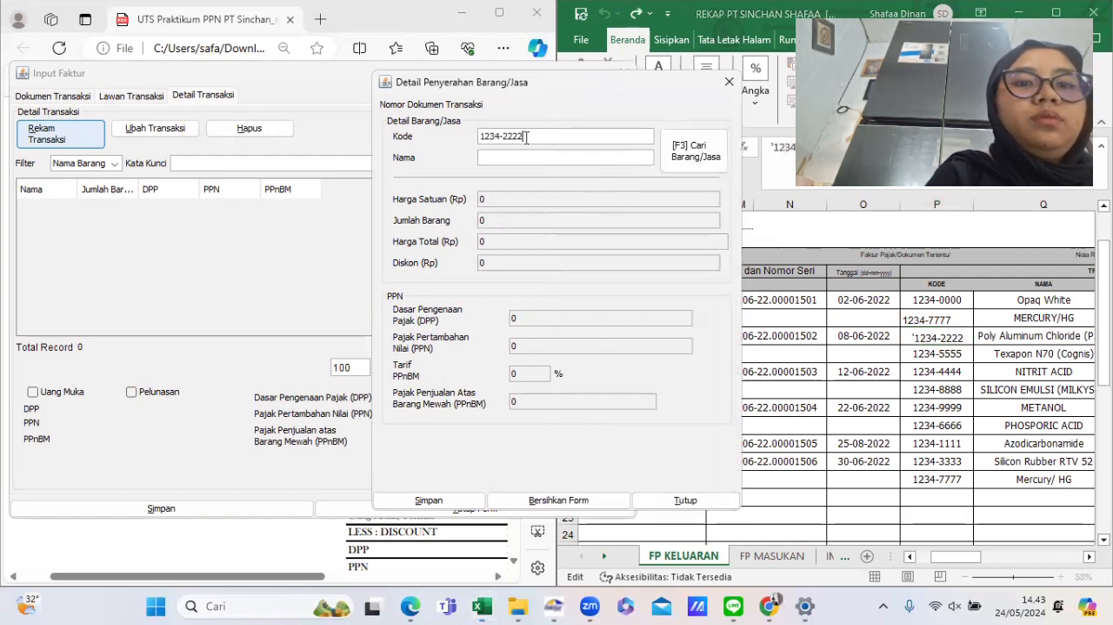
- Copy the item name Poly Aluminum Chloride (PAC) from the rekap into the line's name
{"action": "left_click", "coordinate": [1013, 337]}
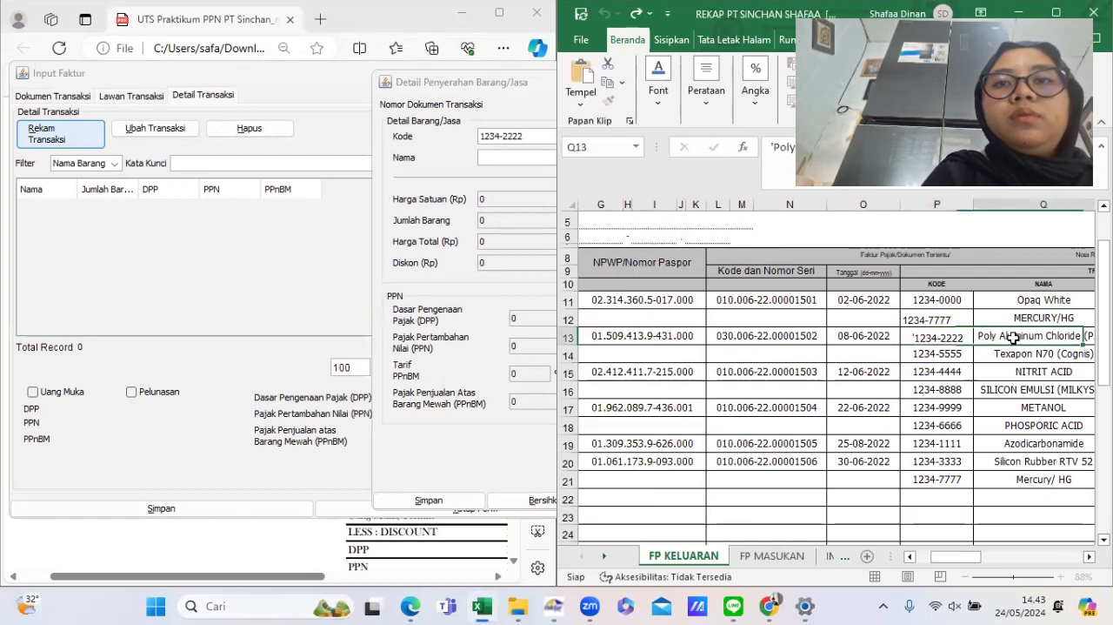
{"action": "left_click_drag", "start_coordinate": [929, 152], "coordinate": [775, 160]}
{"action": "key", "text": "ctrl+c"}
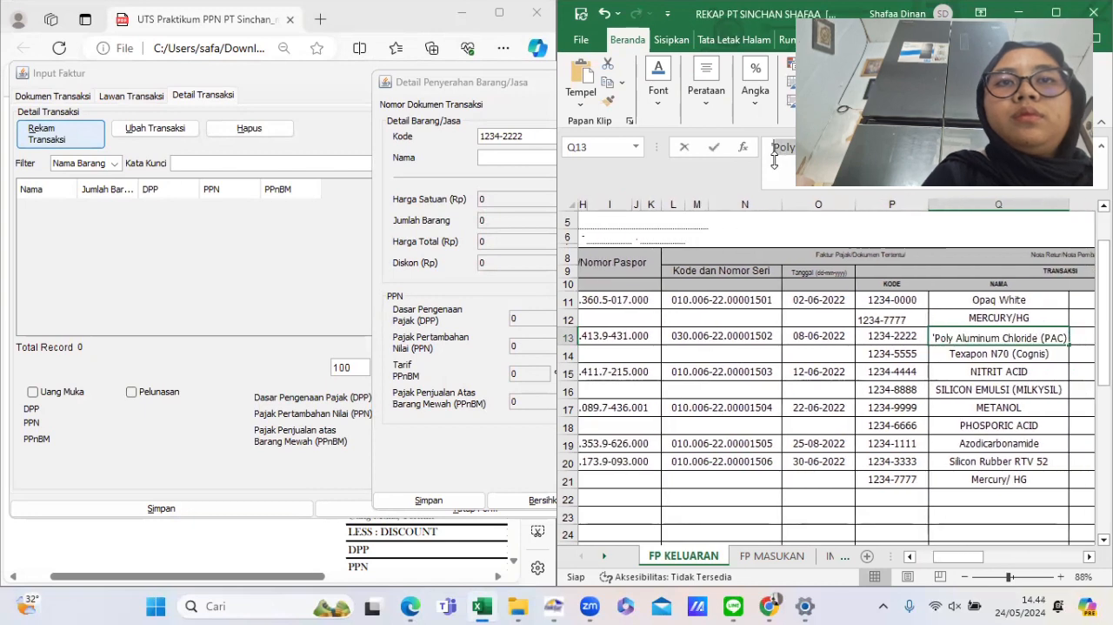
{"action": "key", "text": "Return"}
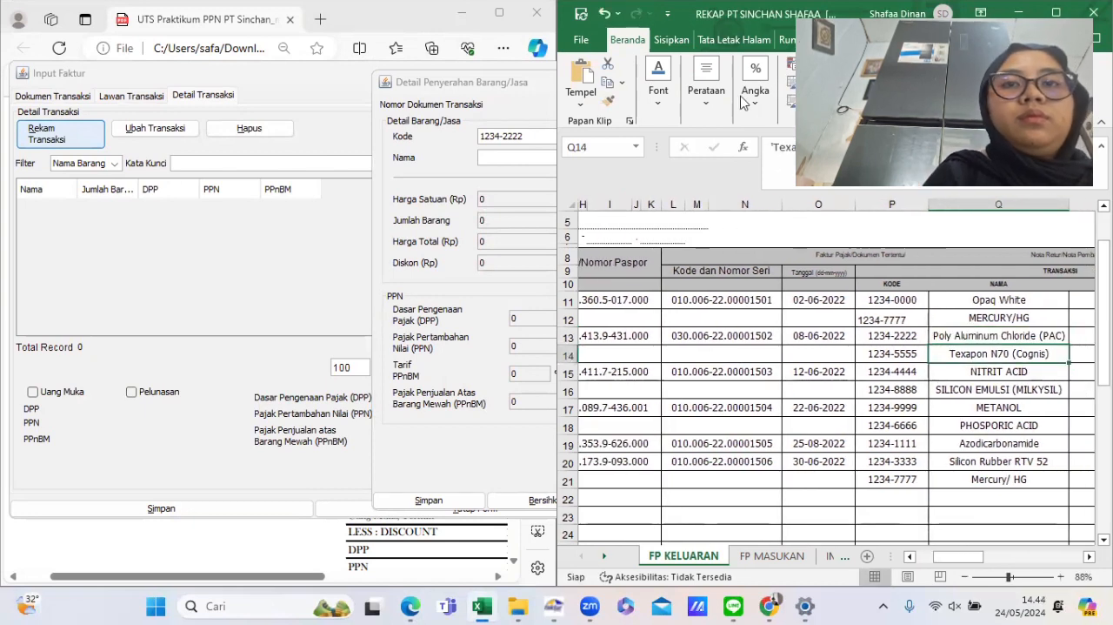
{"action": "left_click", "coordinate": [529, 158]}
{"action": "key", "text": "ctrl+v"}
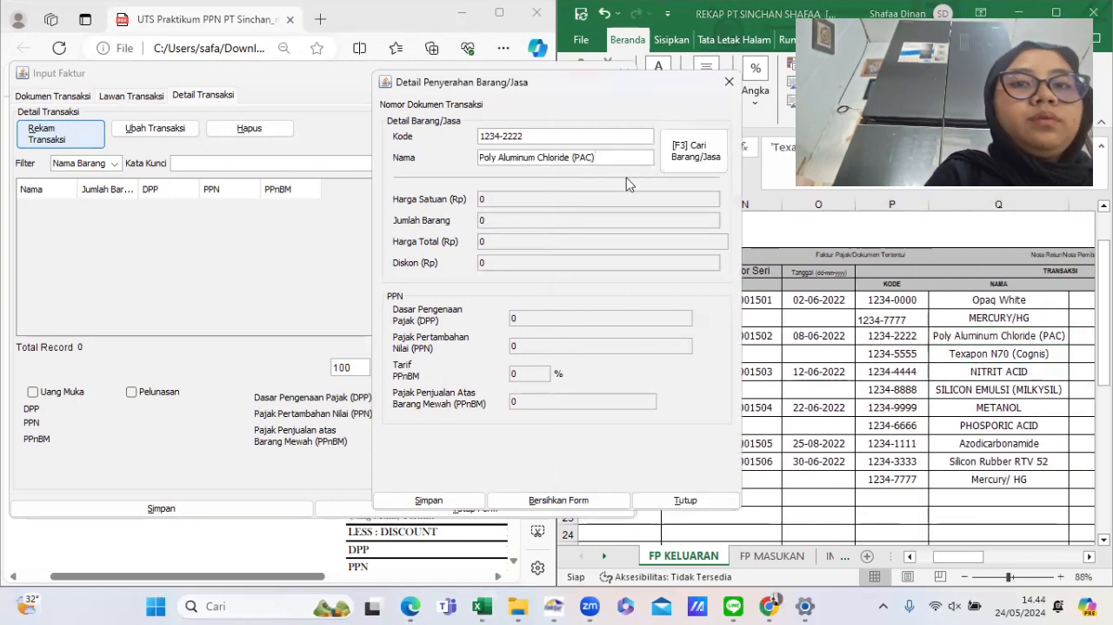
- Check the PAC unit price on the billing invoice and choose to register the item as new goods
{"action": "mouse_move", "coordinate": [410, 606]}
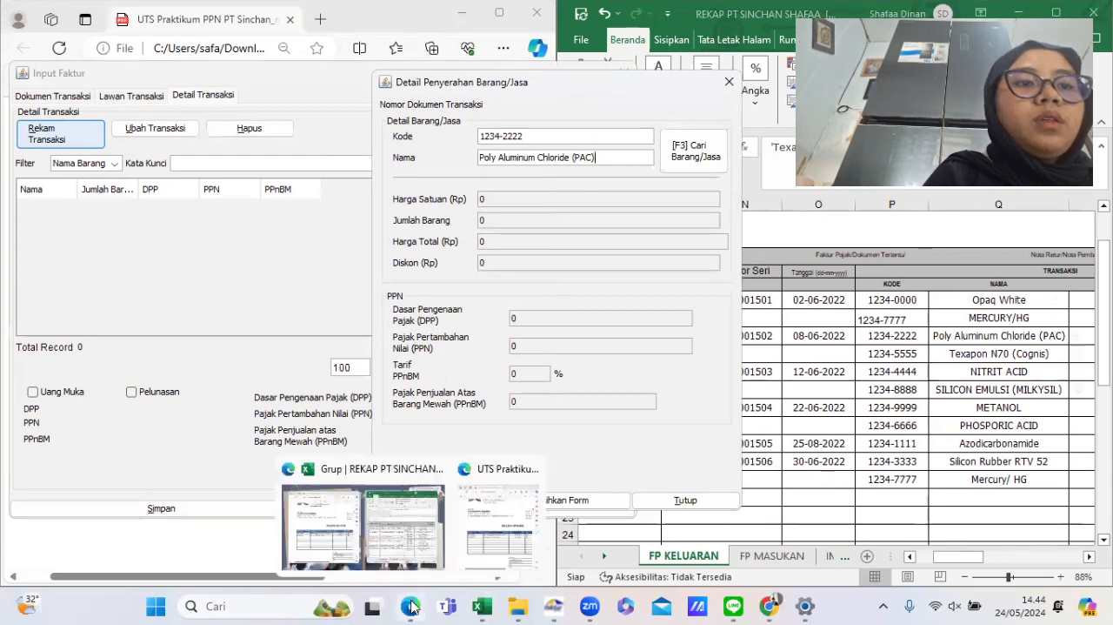
{"action": "left_click", "coordinate": [485, 533]}
{"action": "scroll", "coordinate": [411, 300], "scroll_direction": "down", "scroll_amount": 1}
{"action": "scroll", "coordinate": [410, 300], "scroll_direction": "up", "scroll_amount": 2}
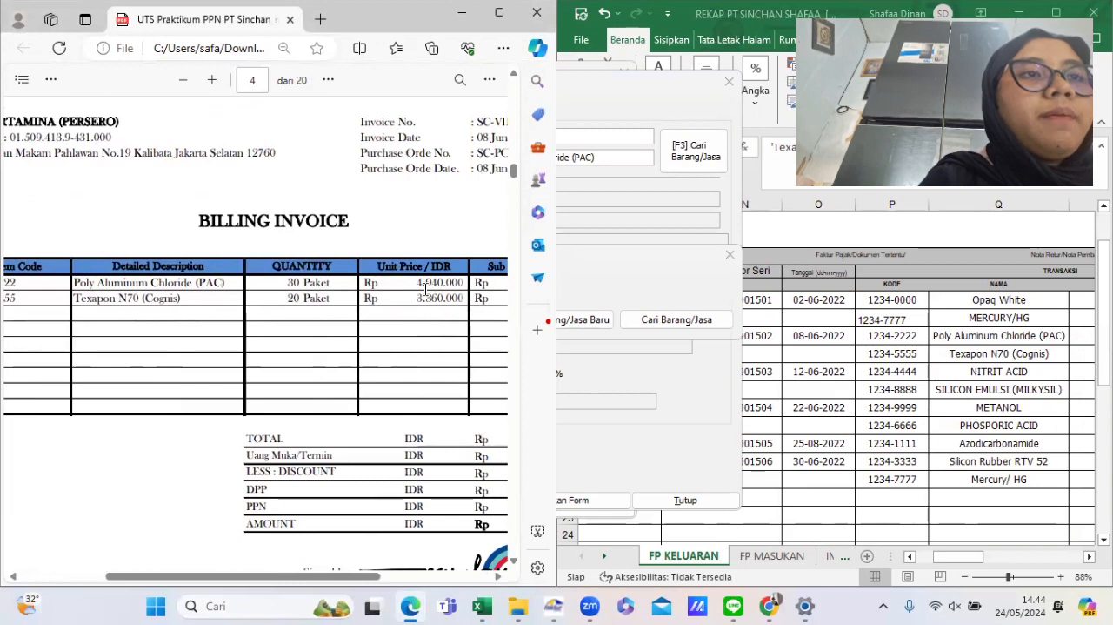
{"action": "left_click", "coordinate": [594, 439]}
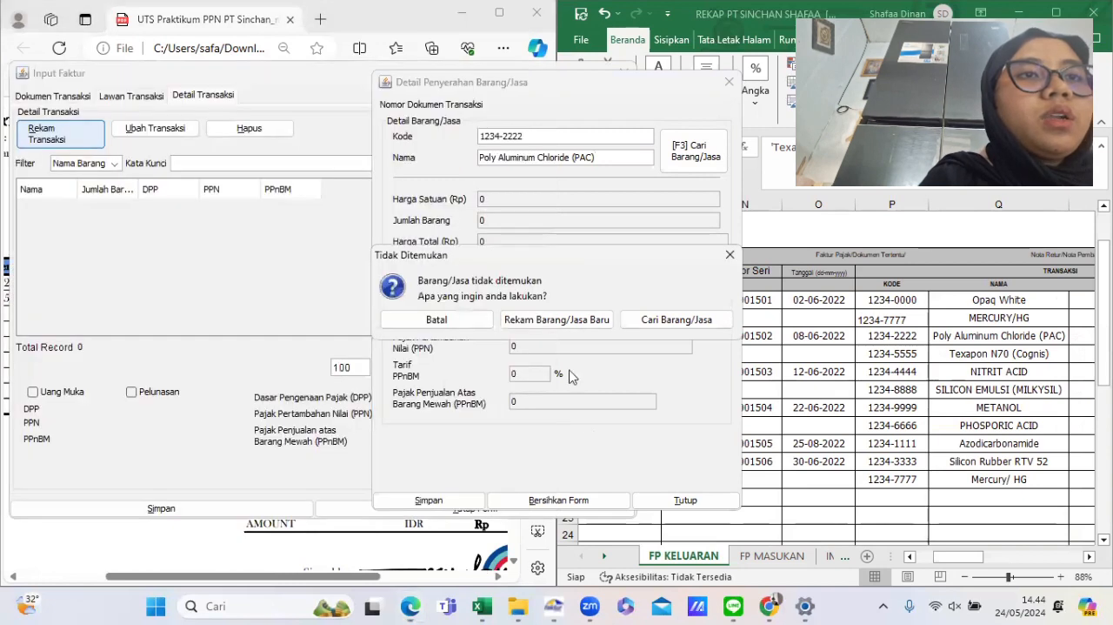
{"action": "left_click", "coordinate": [550, 321]}
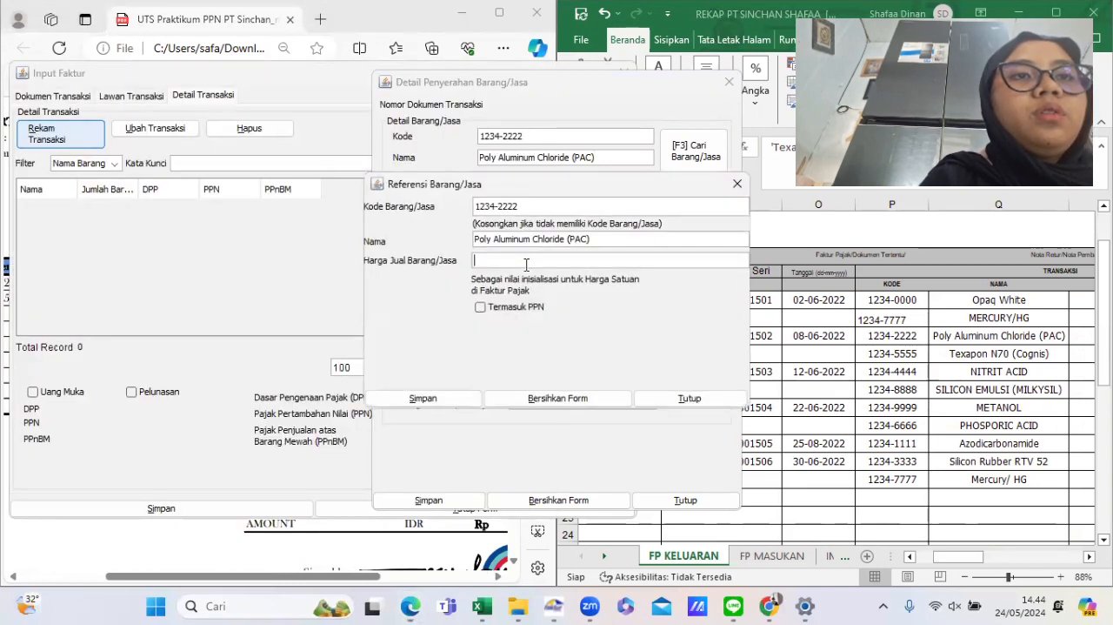
- Set the Poly Aluminum Chloride (PAC) selling price to 4.940.000 and save the new goods item
{"action": "type", "text": "4.940."}
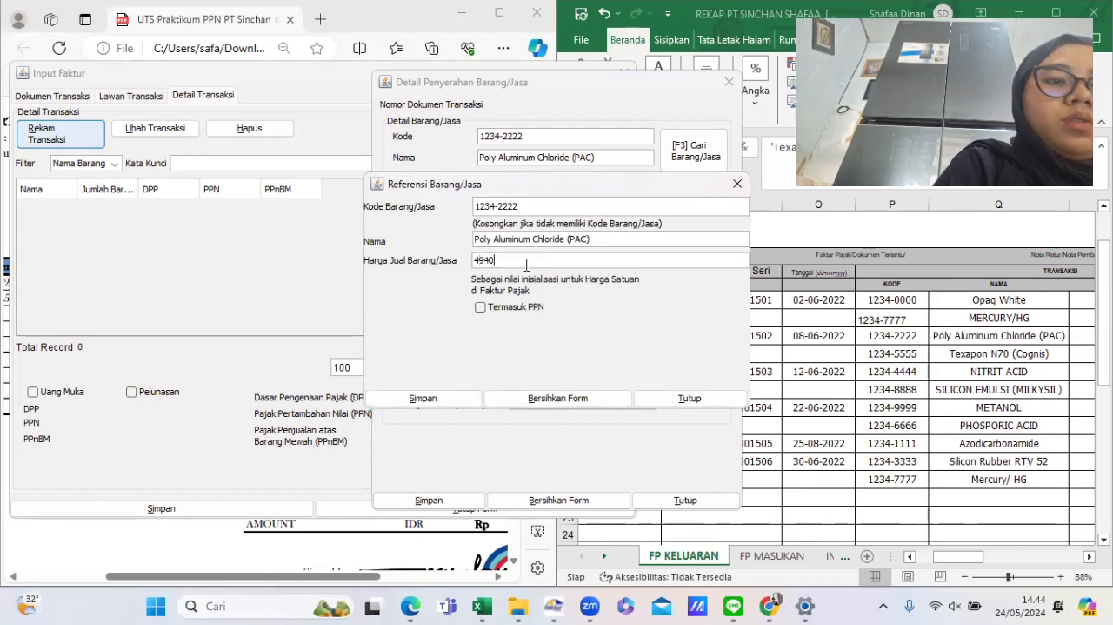
{"action": "type", "text": "000"}
{"action": "key", "text": "Tab"}
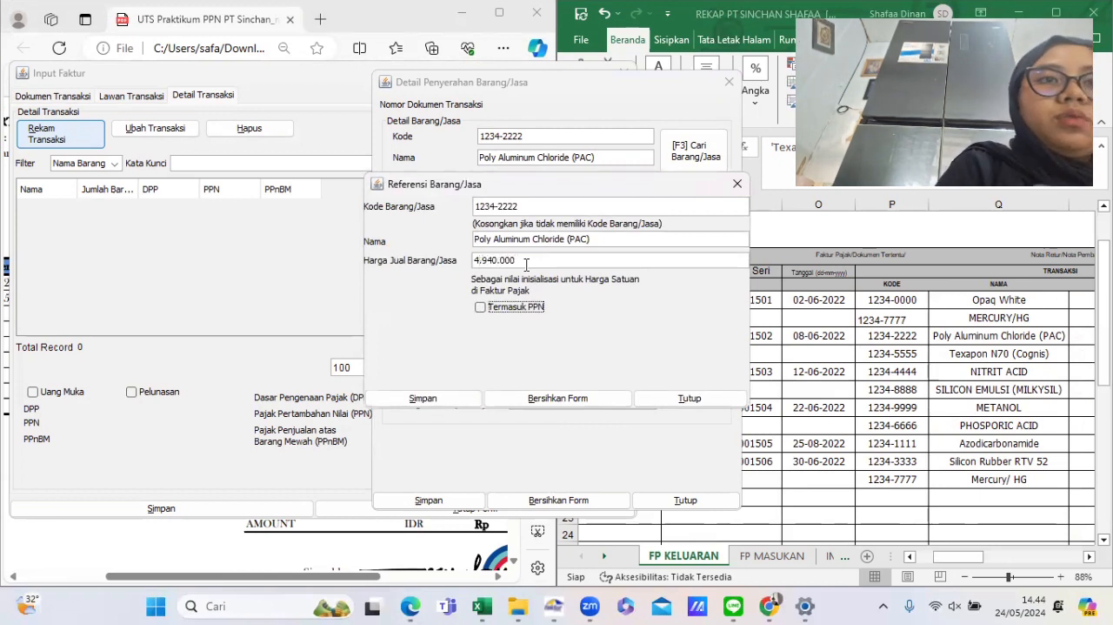
{"action": "left_click", "coordinate": [461, 402]}
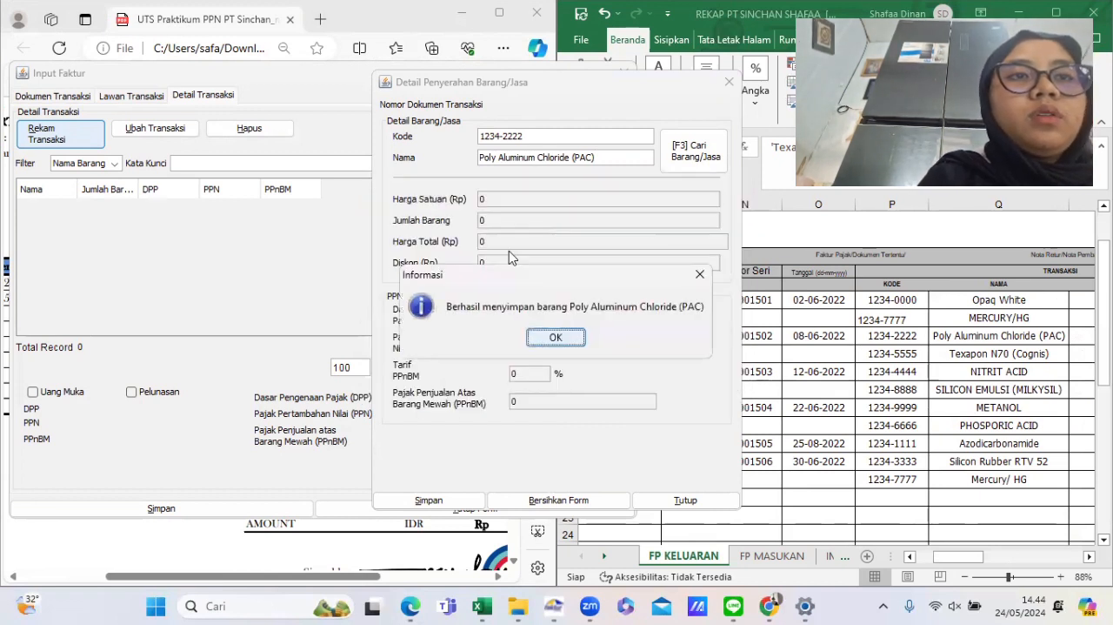
{"action": "left_click", "coordinate": [551, 337]}
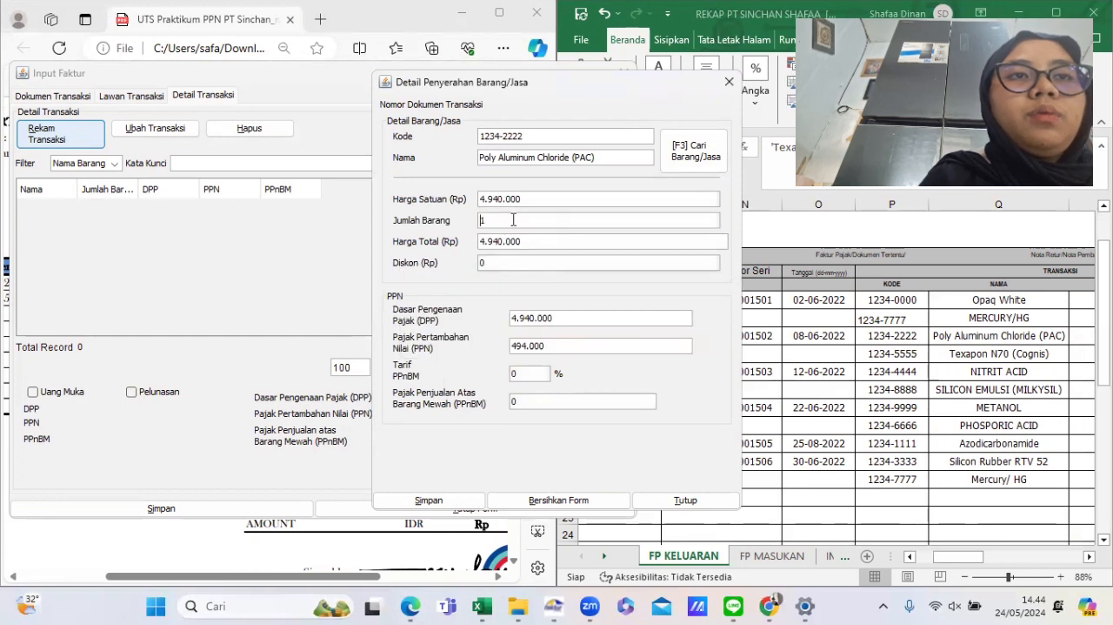
- Set the Poly Aluminum Chloride (PAC) quantity to 30 and check its PPN value in the rekap
{"action": "type", "text": "30"}
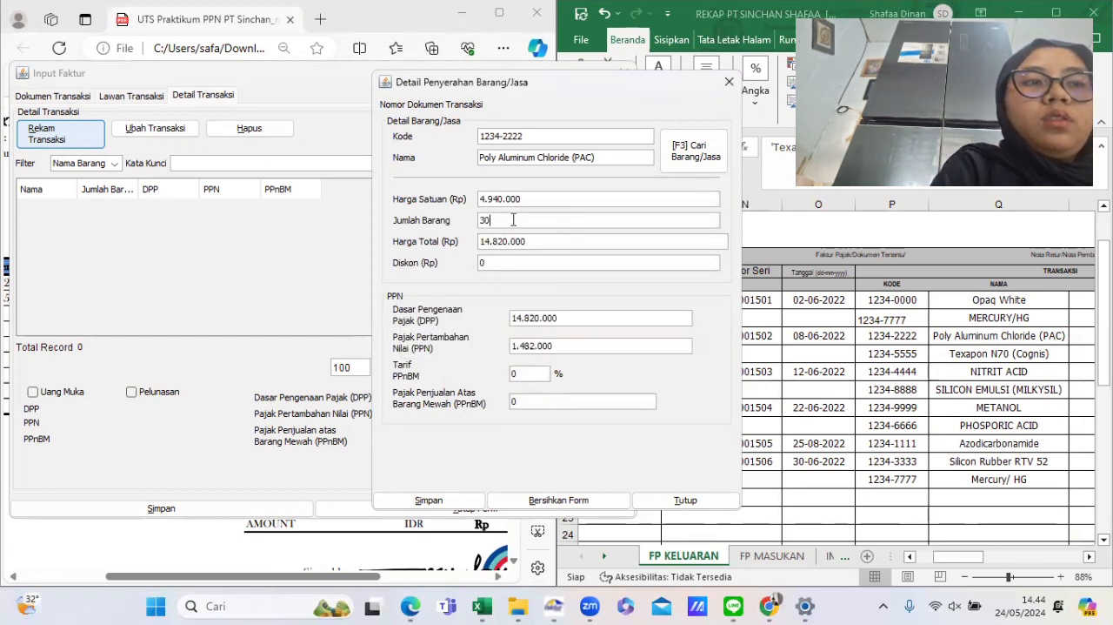
{"action": "left_click", "coordinate": [870, 356]}
{"action": "scroll", "coordinate": [868, 357], "scroll_direction": "right", "scroll_amount": 5}
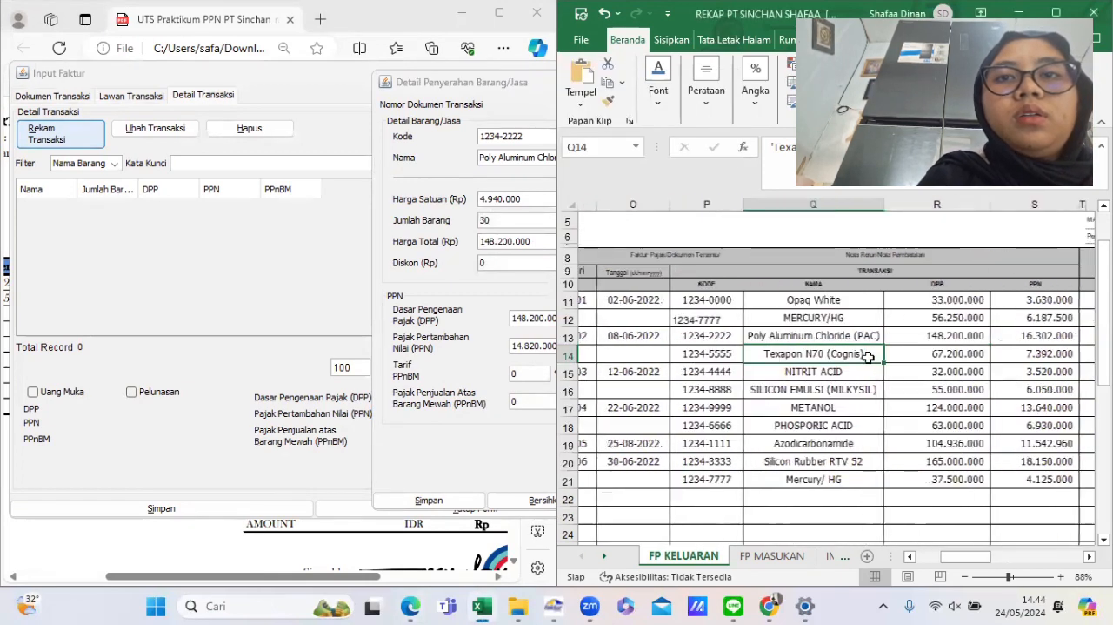
{"action": "left_click_drag", "start_coordinate": [947, 339], "coordinate": [757, 420]}
{"action": "left_click", "coordinate": [885, 393]}
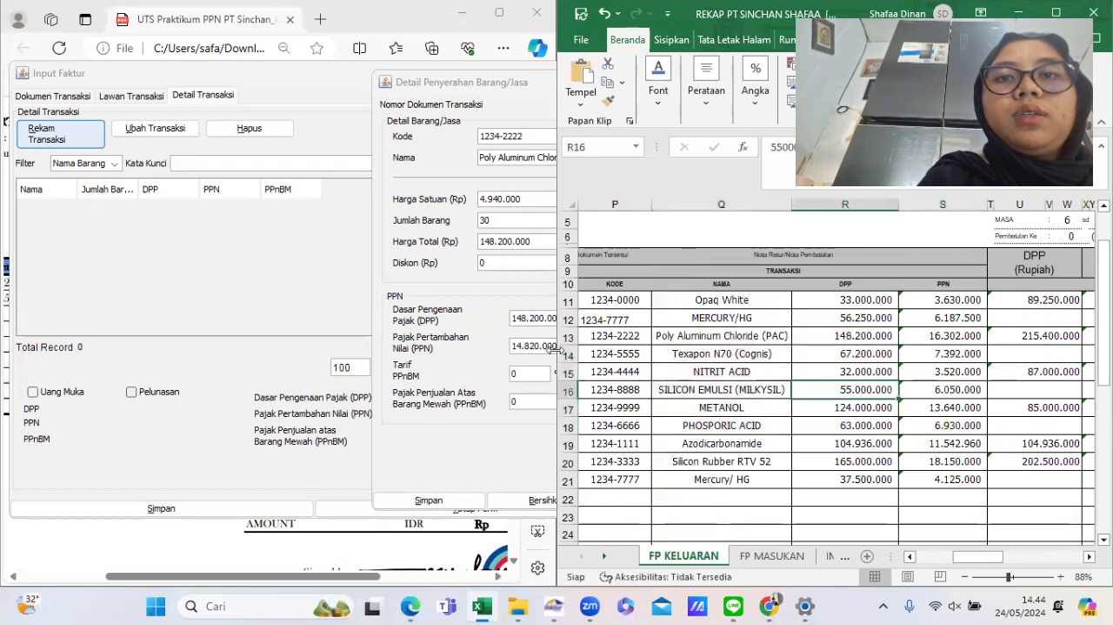
{"action": "left_click", "coordinate": [549, 370]}
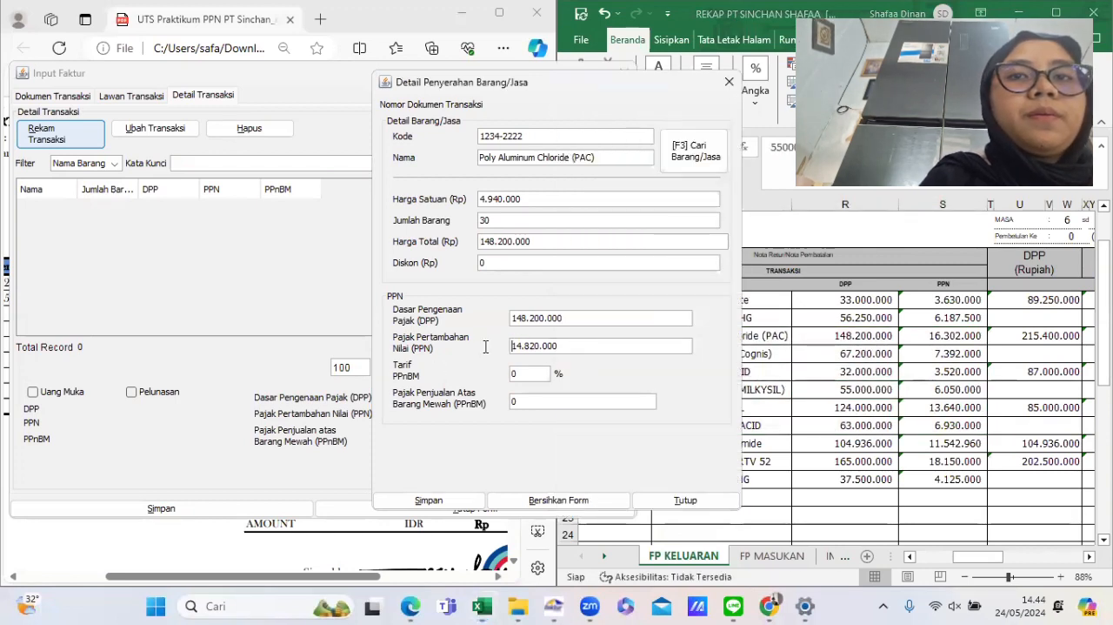
- Set the PAC line's PPN to 16.302.000, save the line, and choose to define another transaction detail
{"action": "left_click_drag", "start_coordinate": [511, 345], "coordinate": [588, 341]}
{"action": "type", "text": "164"}
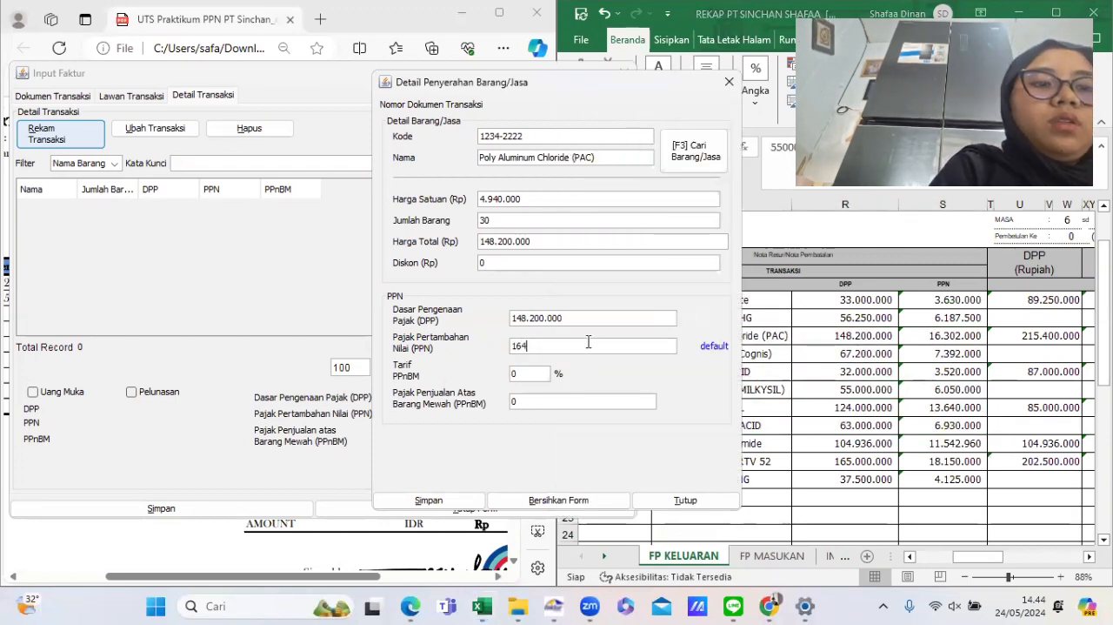
{"action": "key", "text": "BackSpace"}
{"action": "type", "text": "3020000"}
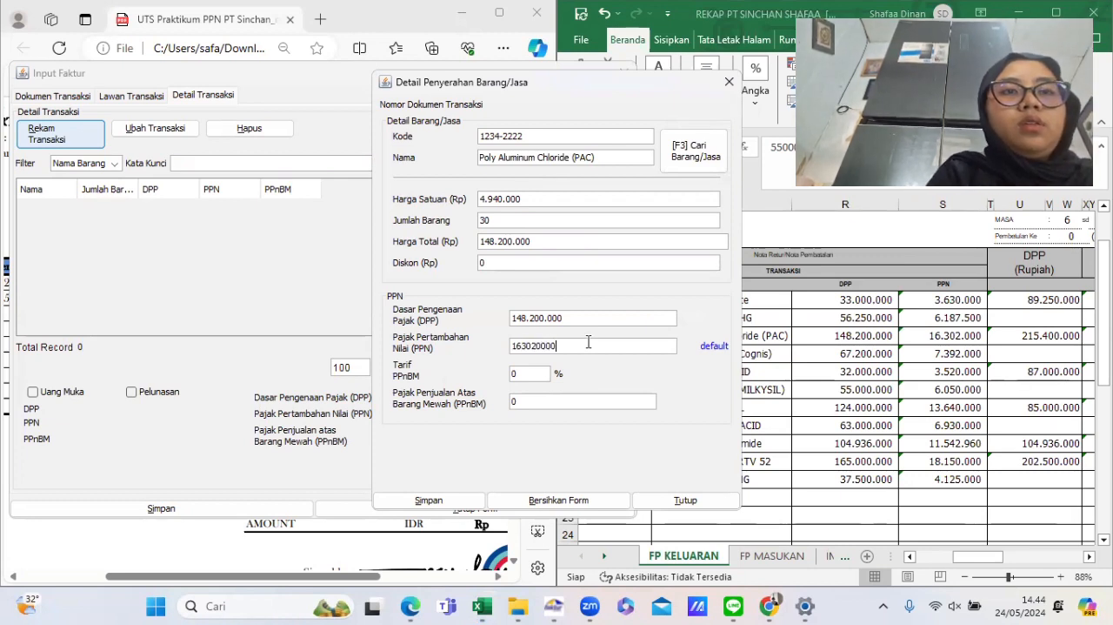
{"action": "key", "text": "Tab"}
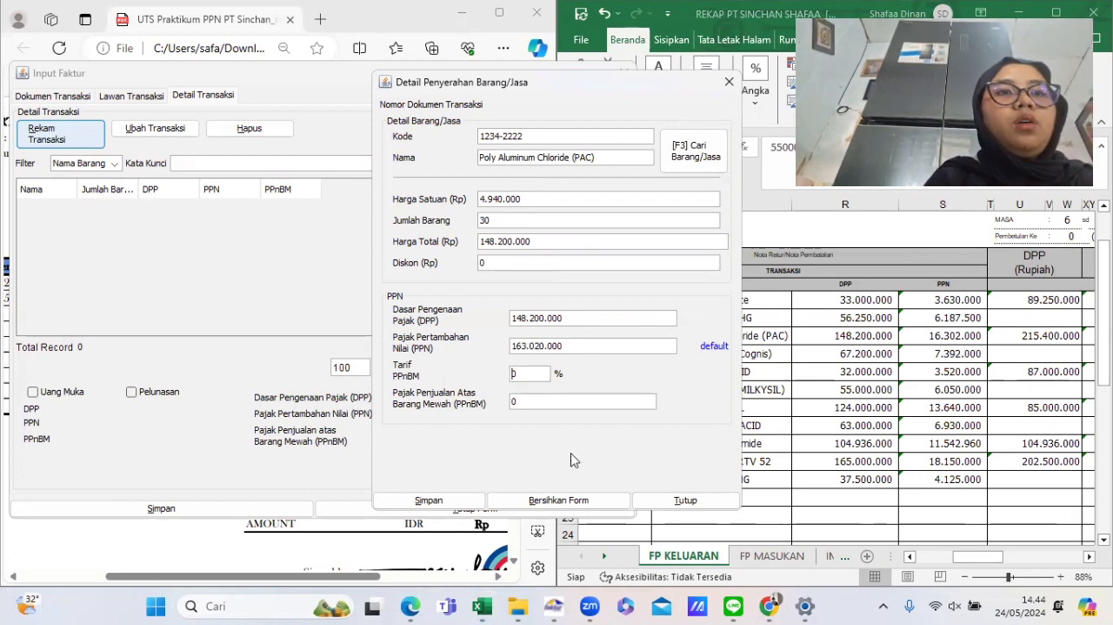
{"action": "key", "text": "shift+Tab"}
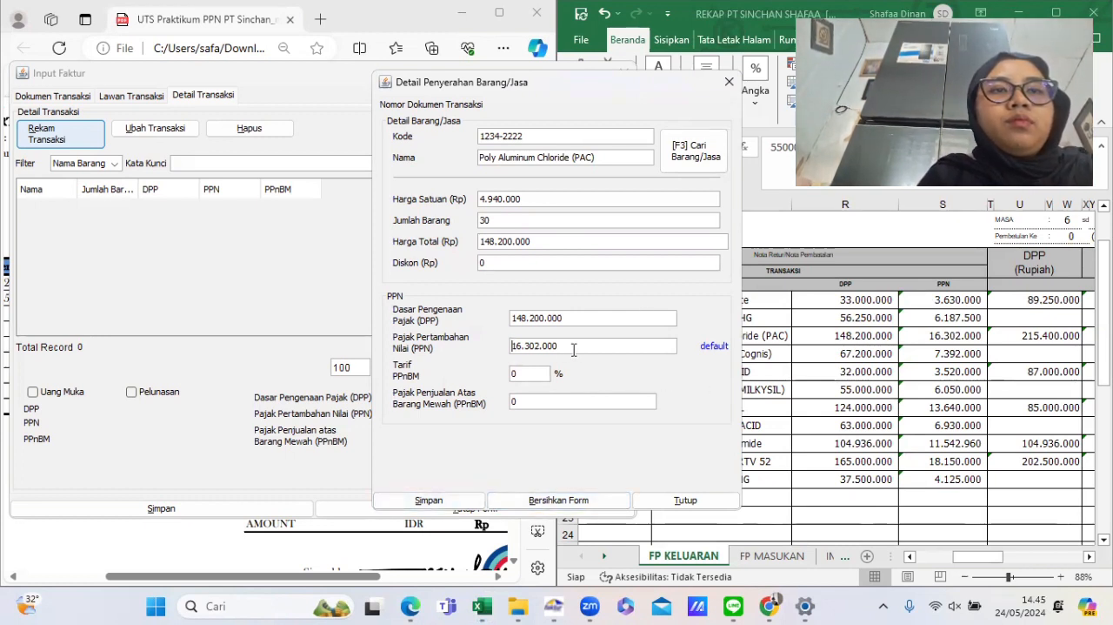
{"action": "left_click", "coordinate": [428, 501]}
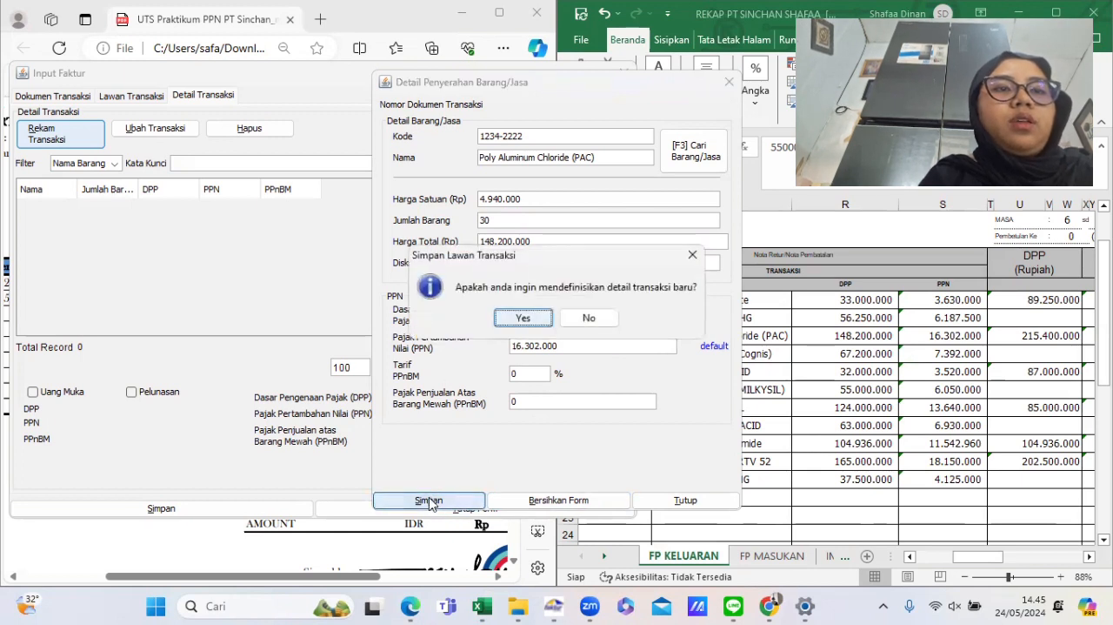
{"action": "left_click", "coordinate": [523, 319]}
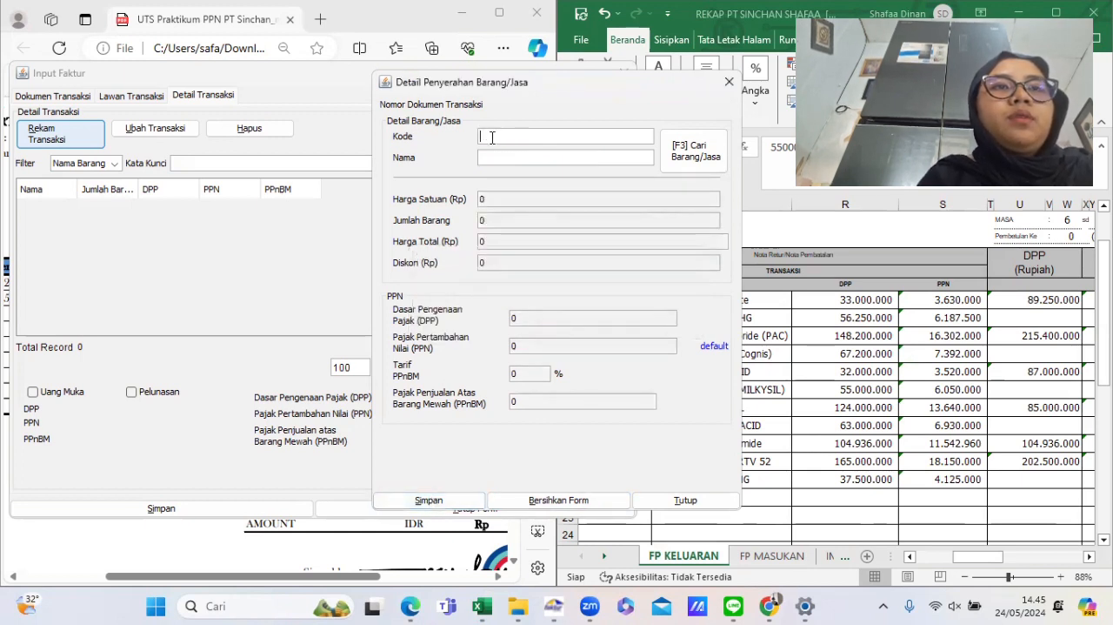
- Copy item code 1234-5555 from the rekap and paste it into the new line's code
{"action": "left_click", "coordinate": [930, 428]}
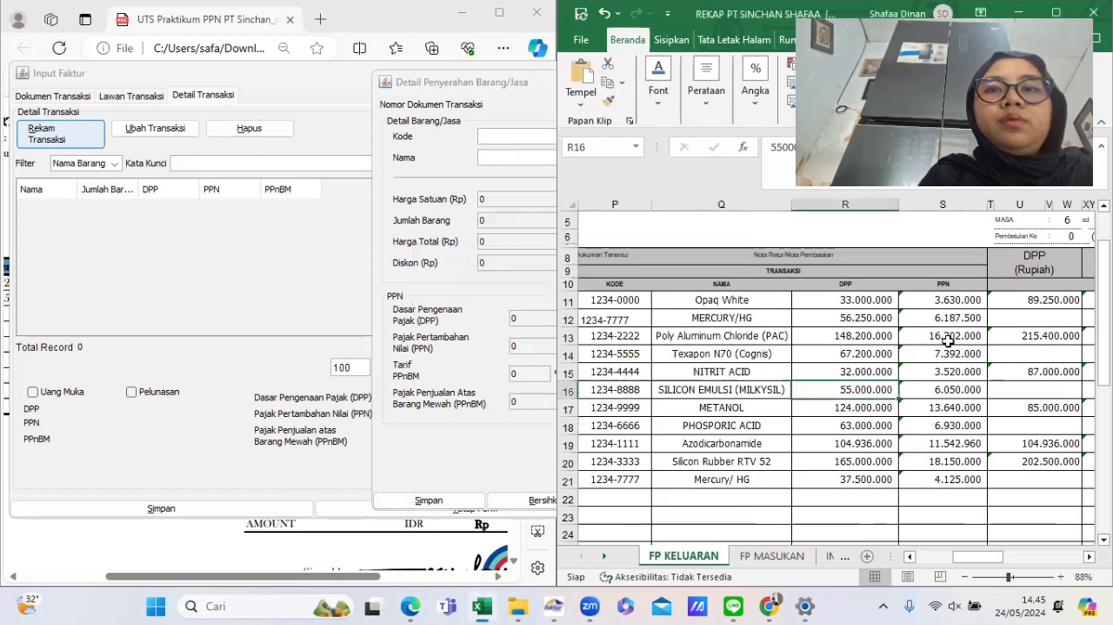
{"action": "left_click", "coordinate": [623, 351]}
{"action": "left_click", "coordinate": [774, 159]}
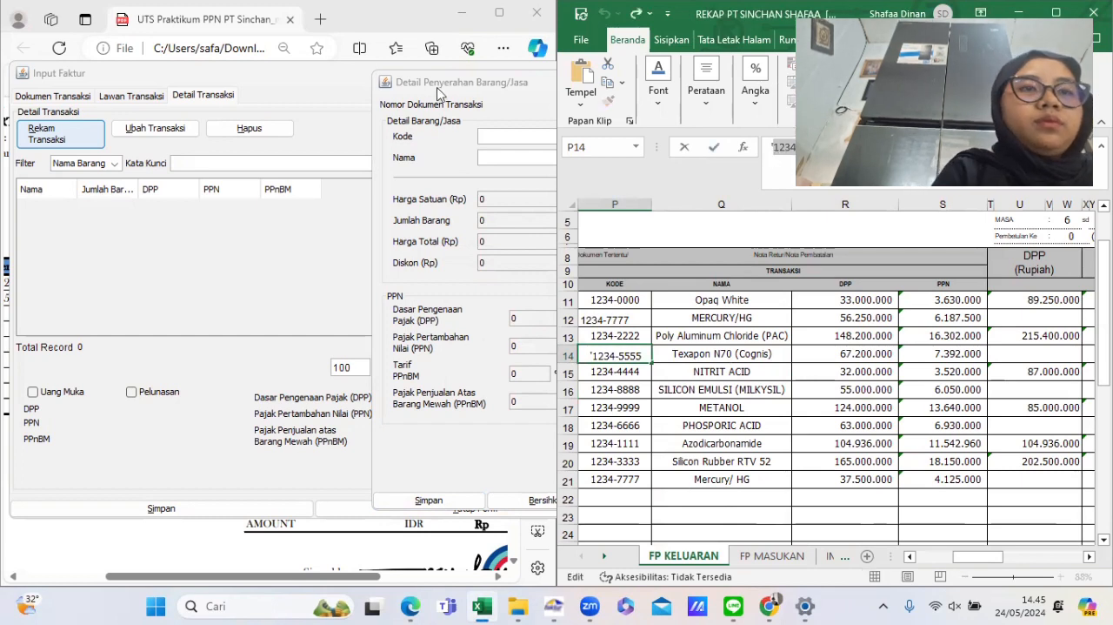
{"action": "left_click", "coordinate": [439, 144]}
{"action": "type", "text": "1234-5555"}
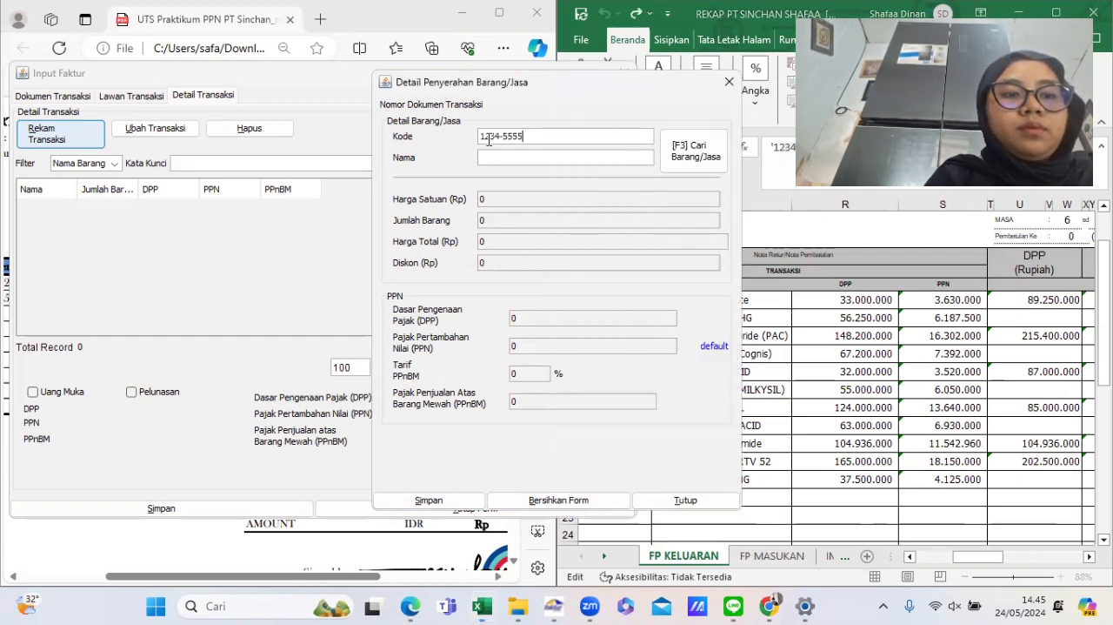
- Copy the item name Texapon N70 (Cognis) from the rekap into the line's name and choose to register it
{"action": "left_click", "coordinate": [897, 322]}
{"action": "left_click", "coordinate": [743, 348]}
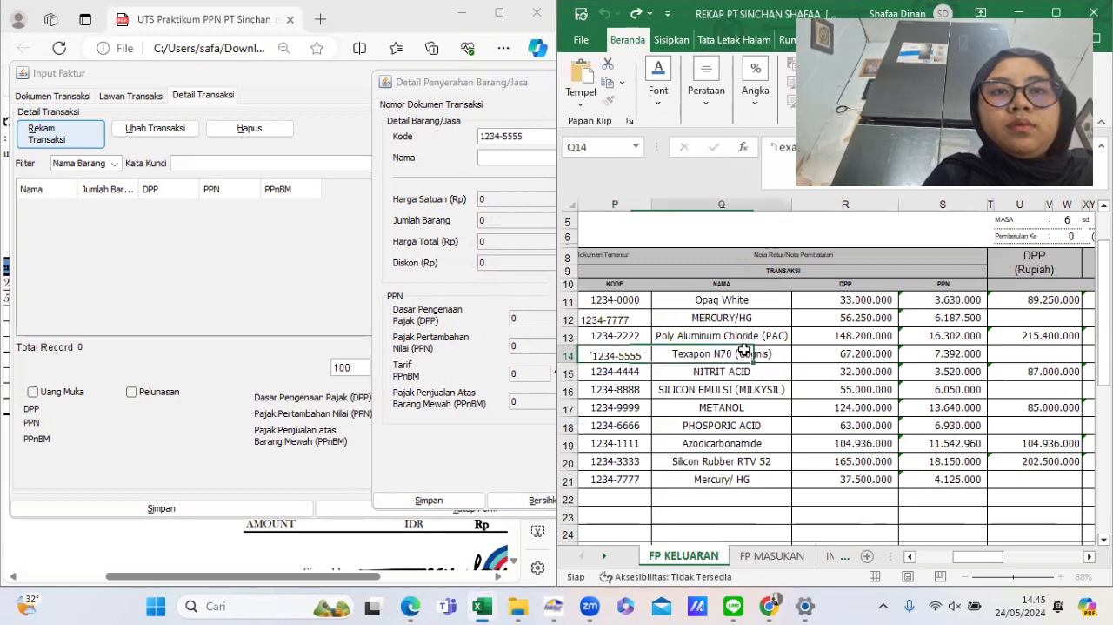
{"action": "left_click", "coordinate": [774, 148]}
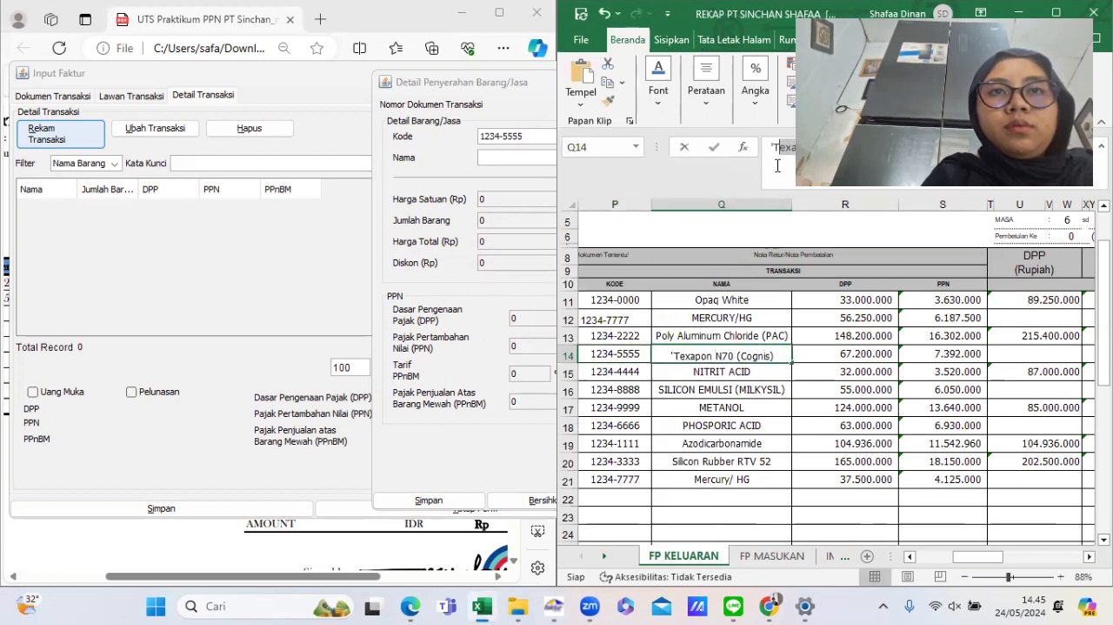
{"action": "left_click", "coordinate": [776, 166]}
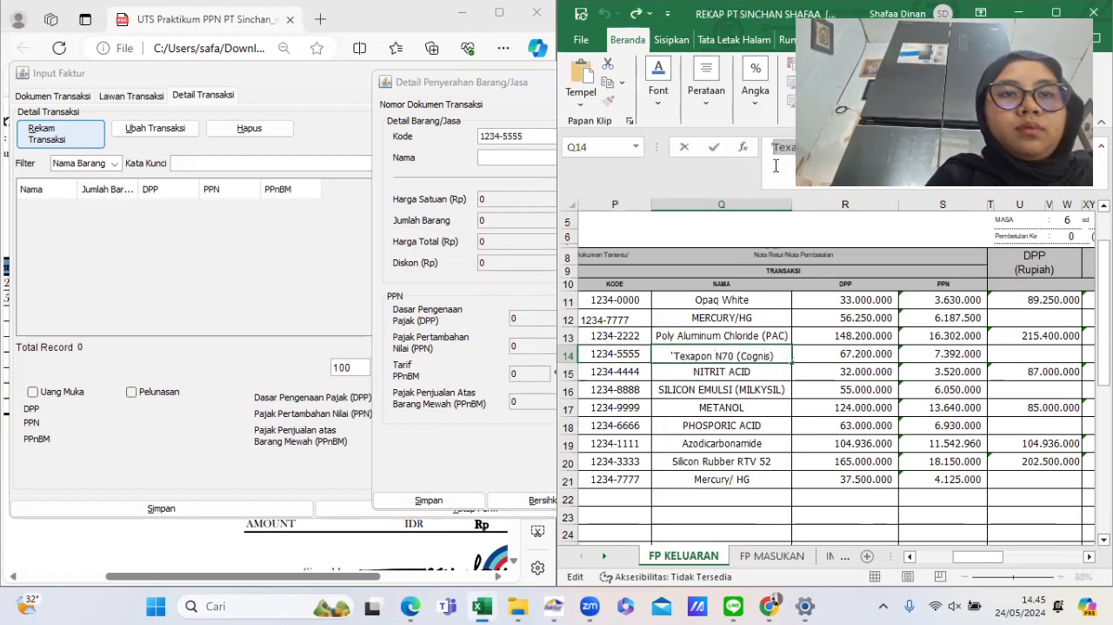
{"action": "left_click", "coordinate": [507, 159]}
{"action": "type", "text": "Texapon N70 (Cognis)"}
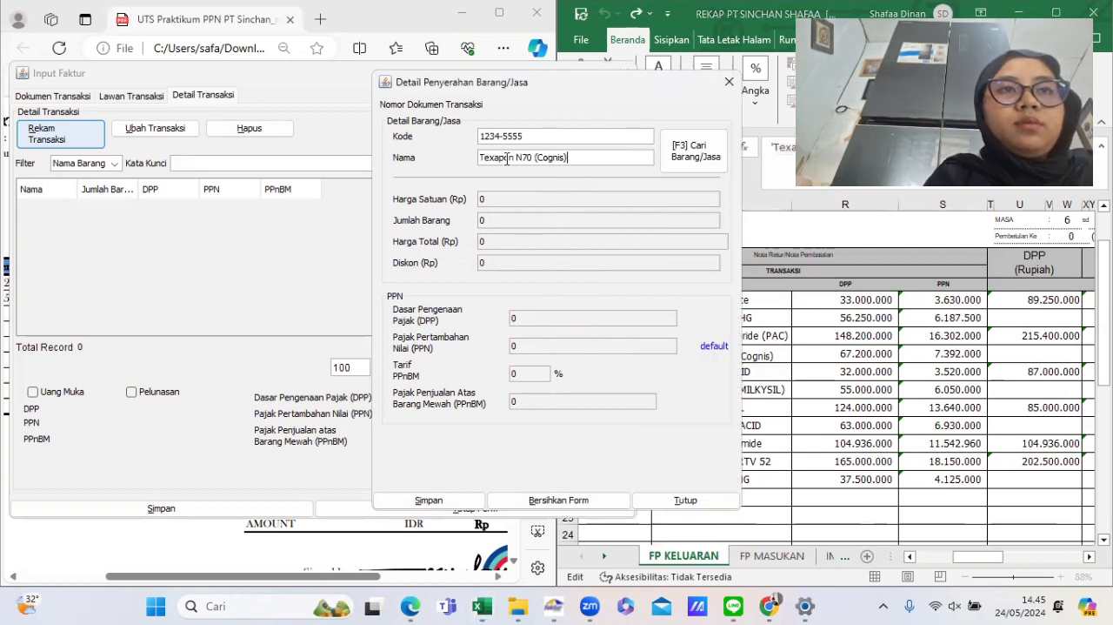
{"action": "key", "text": "Return"}
- Check the Texapon unit price on the billing invoice, set its selling price to 3.360.000, and save the new goods item
{"action": "left_click", "coordinate": [567, 312]}
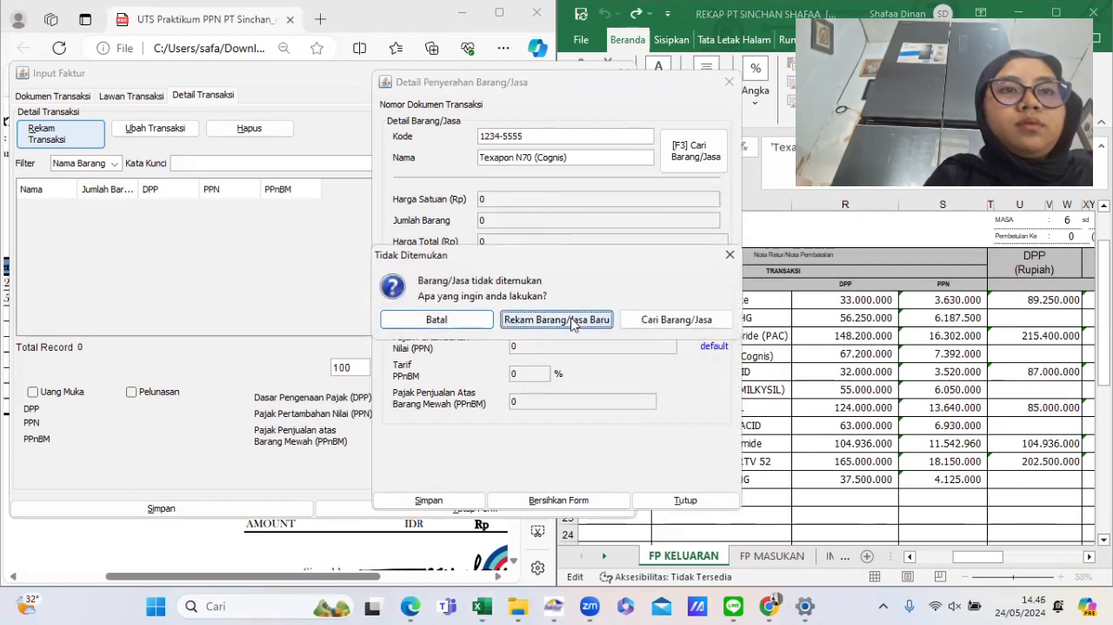
{"action": "left_click", "coordinate": [413, 607]}
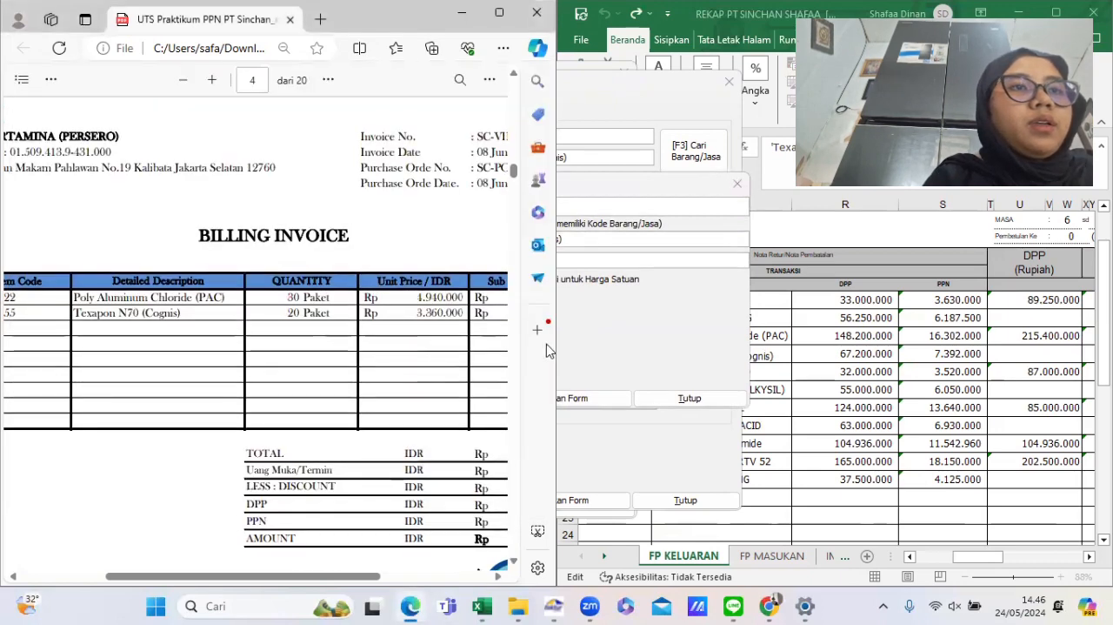
{"action": "left_click", "coordinate": [583, 311]}
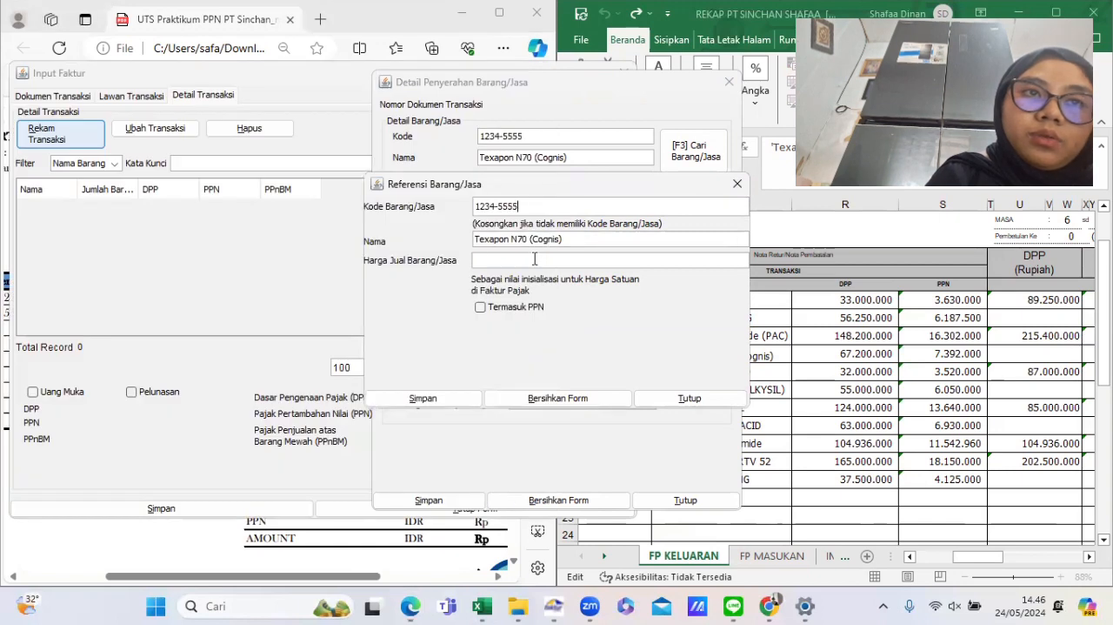
{"action": "type", "text": "3"}
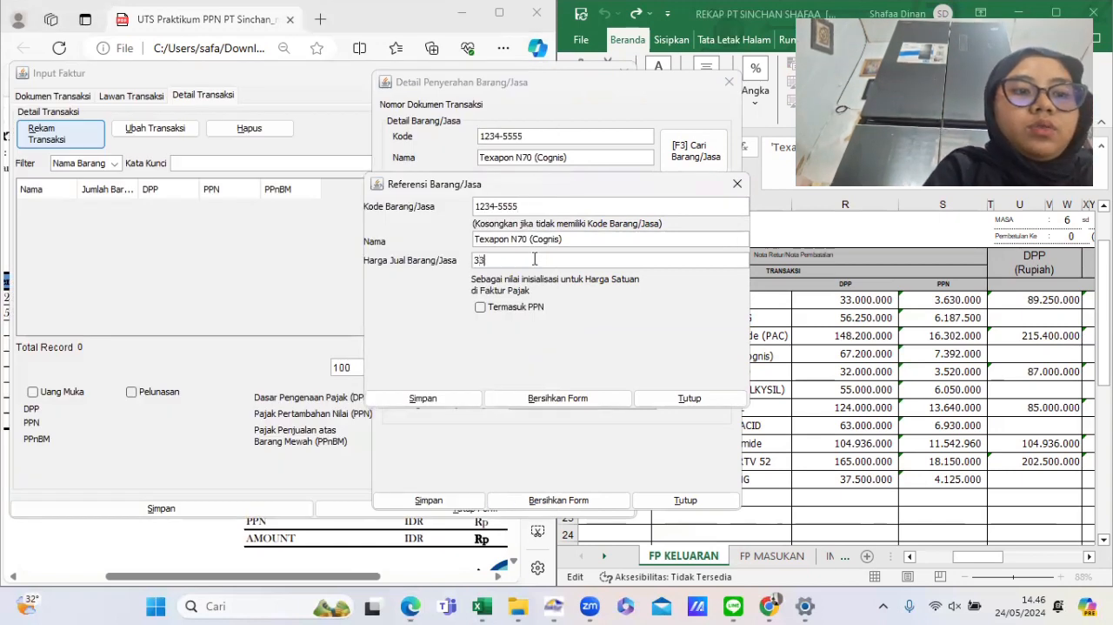
{"action": "type", "text": ".360."}
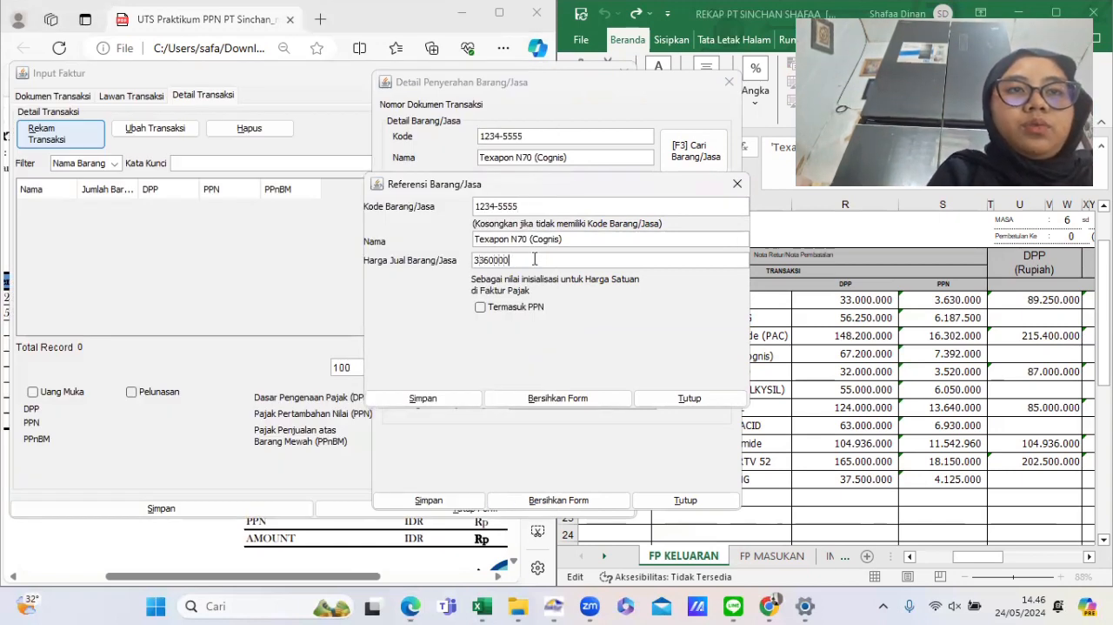
{"action": "type", "text": "000"}
{"action": "key", "text": "Tab"}
{"action": "left_click", "coordinate": [425, 401]}
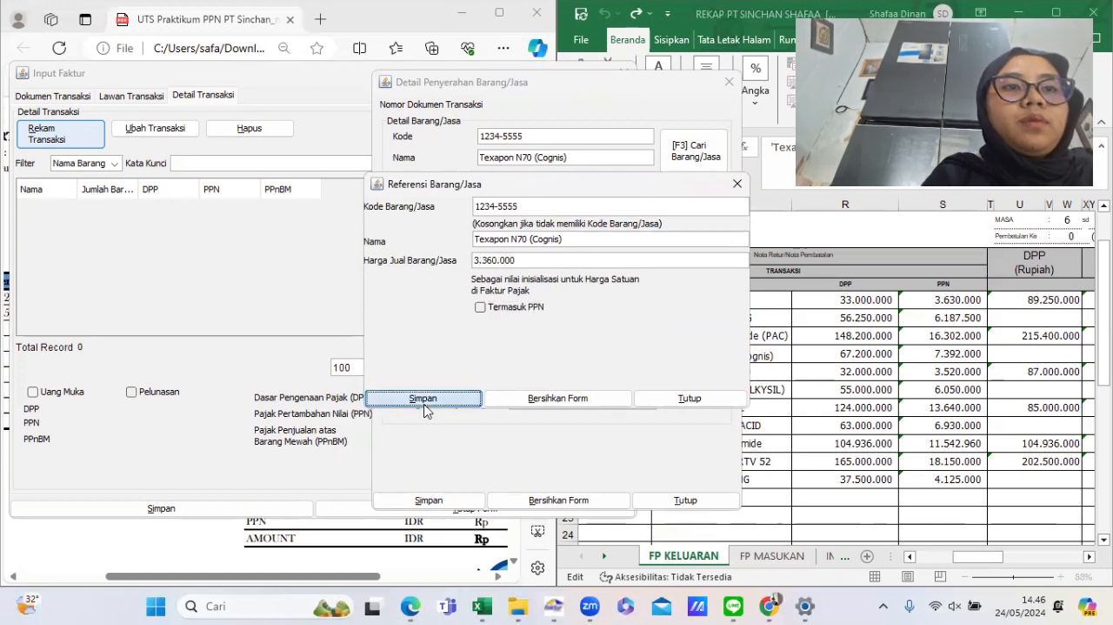
- Set the Texapon N70 (Cognis) quantity to 20 and check its PPN value in the rekap
{"action": "left_click", "coordinate": [556, 338]}
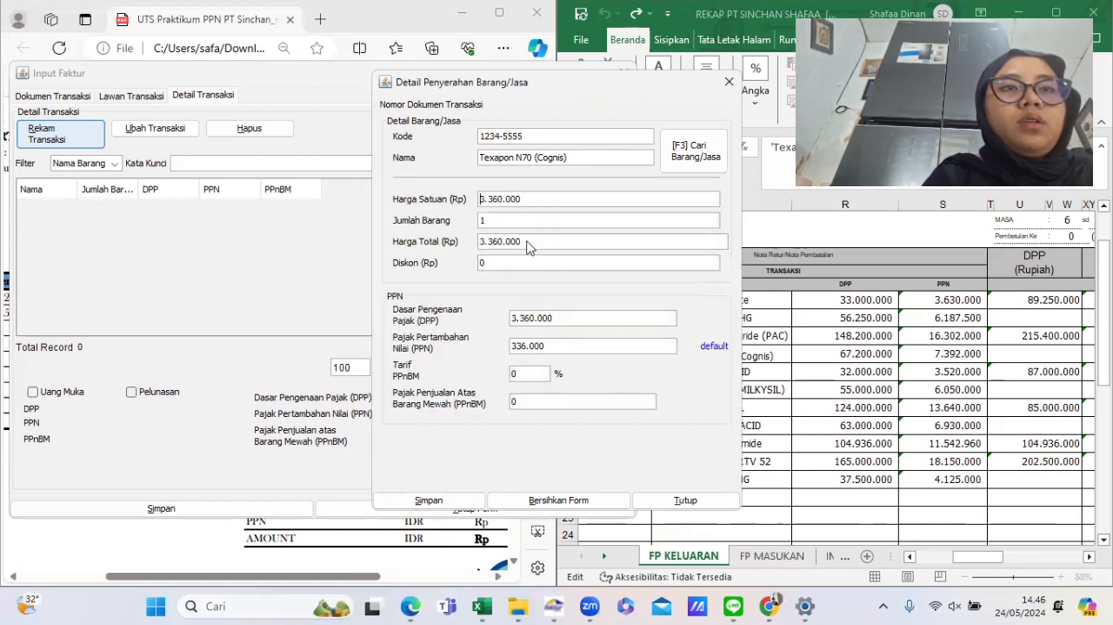
{"action": "left_click", "coordinate": [515, 221]}
{"action": "key", "text": "BackSpace"}
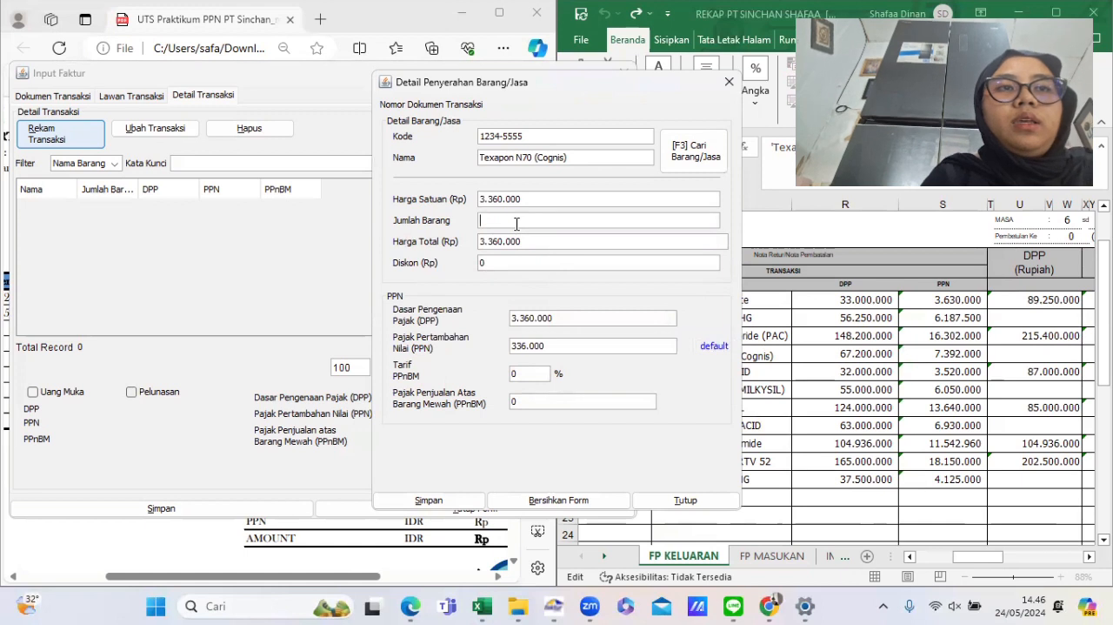
{"action": "type", "text": "20"}
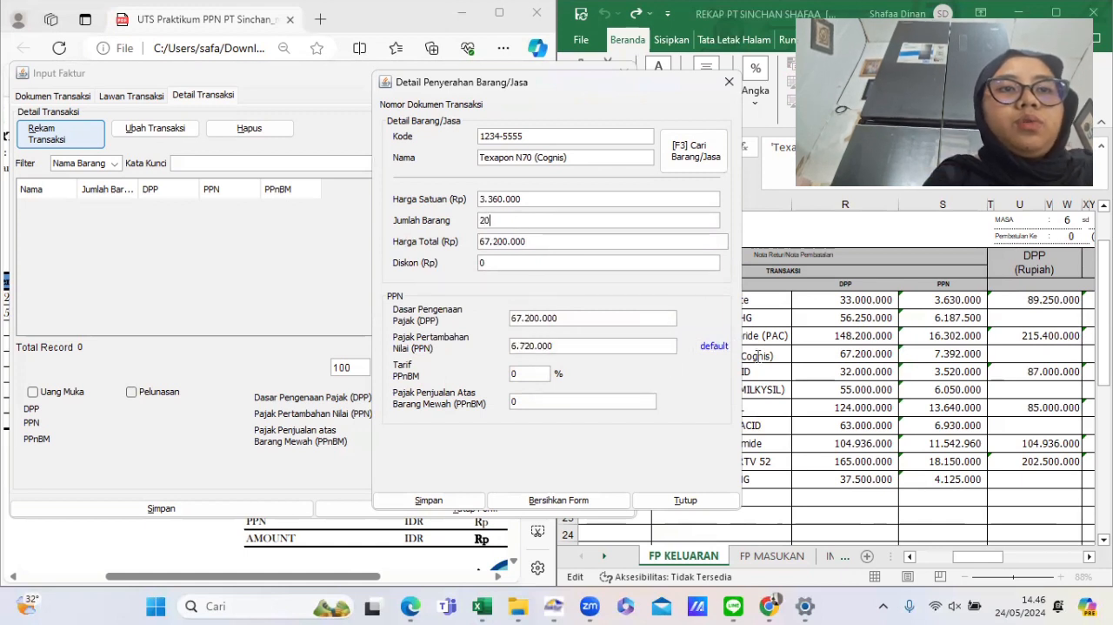
{"action": "left_click", "coordinate": [872, 379]}
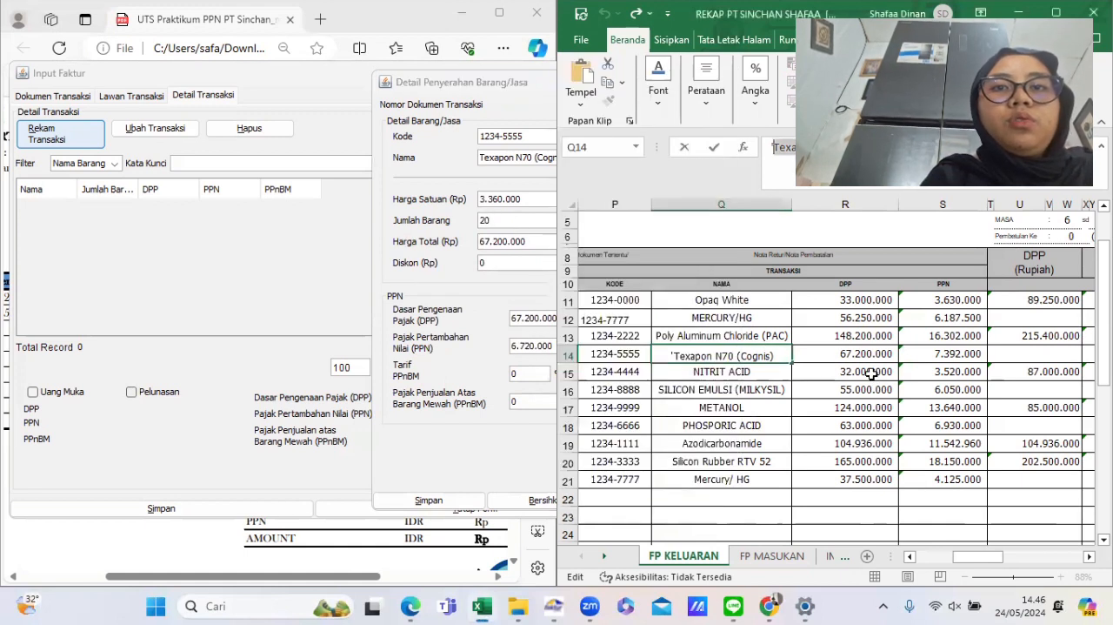
{"action": "left_click", "coordinate": [933, 357]}
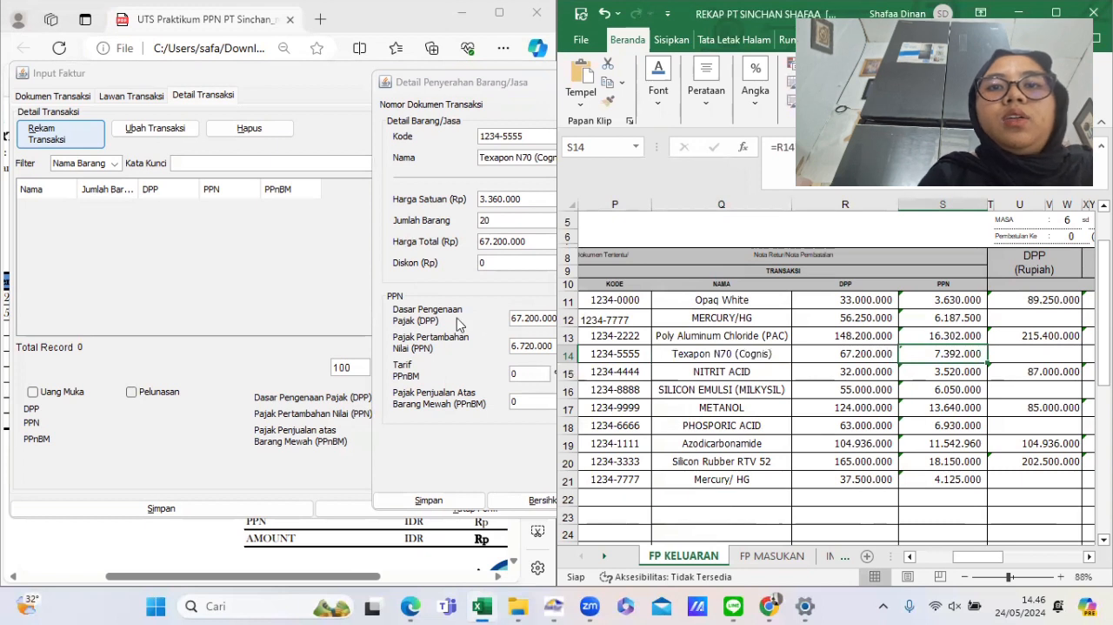
{"action": "left_click", "coordinate": [426, 302]}
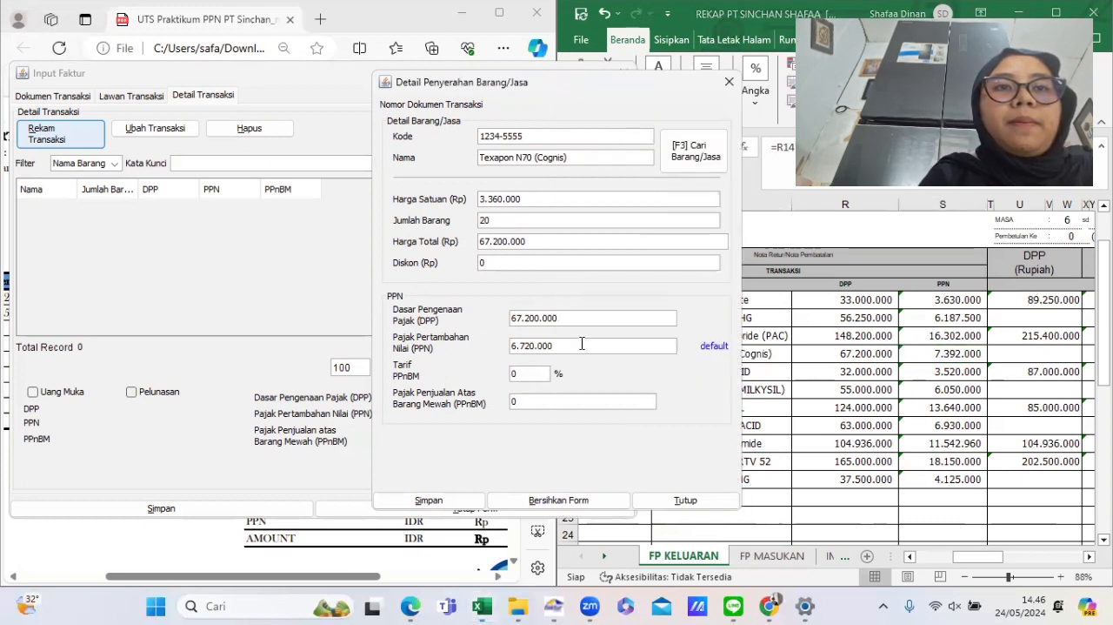
- Set the Texapon line's PPN to 7.392.000, save the line, and close the goods detail dialog
{"action": "double_click", "coordinate": [580, 347]}
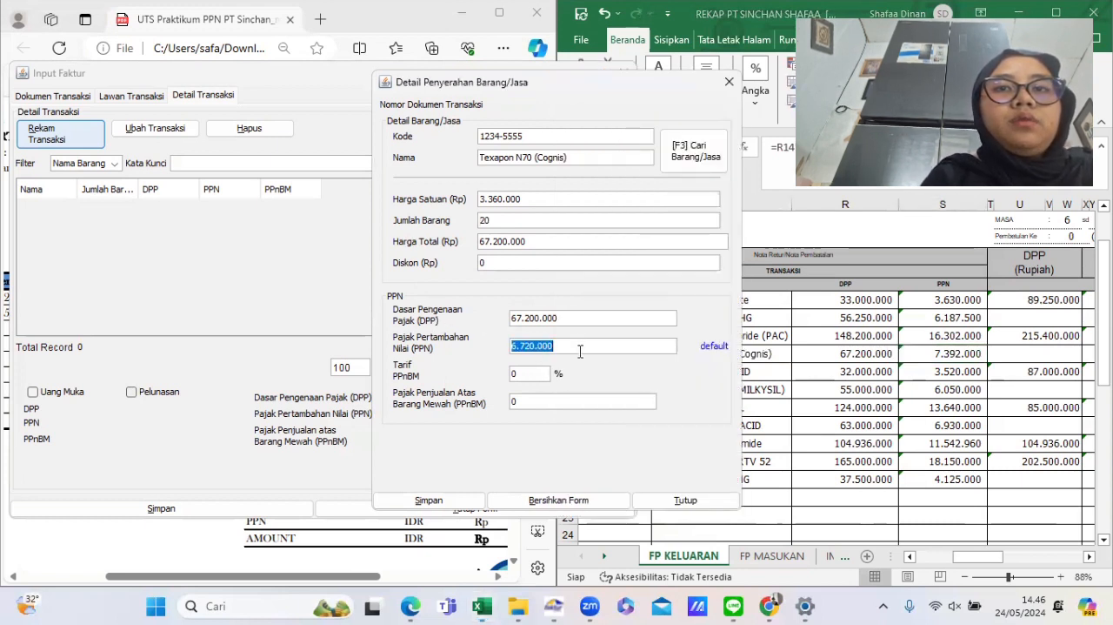
{"action": "type", "text": "7.3"}
{"action": "type", "text": "9"}
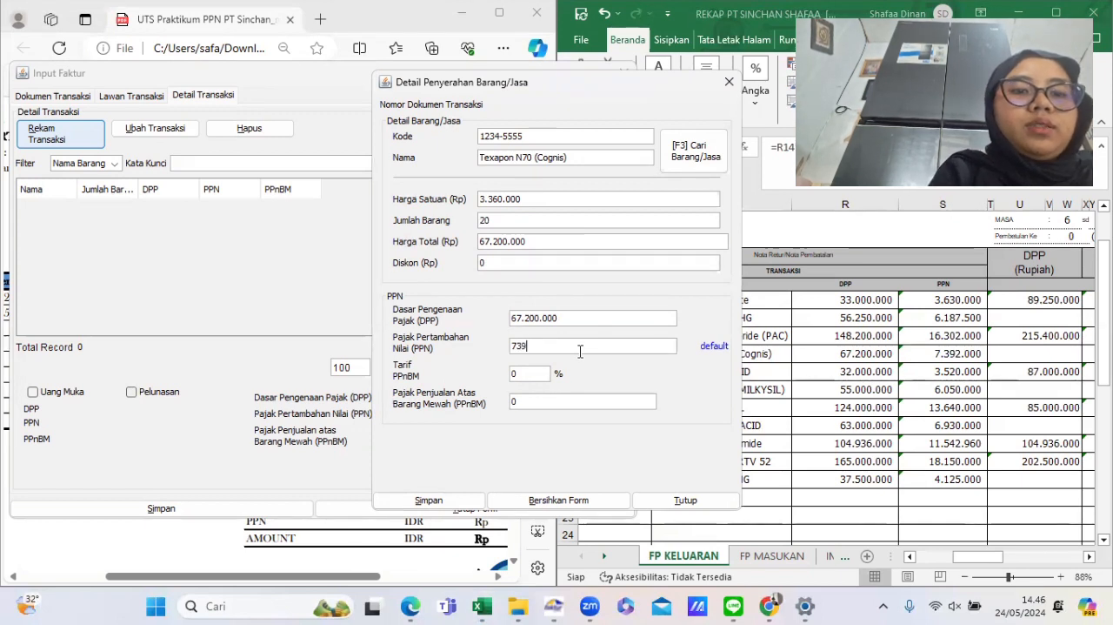
{"action": "type", "text": "2.000"}
{"action": "key", "text": "Tab"}
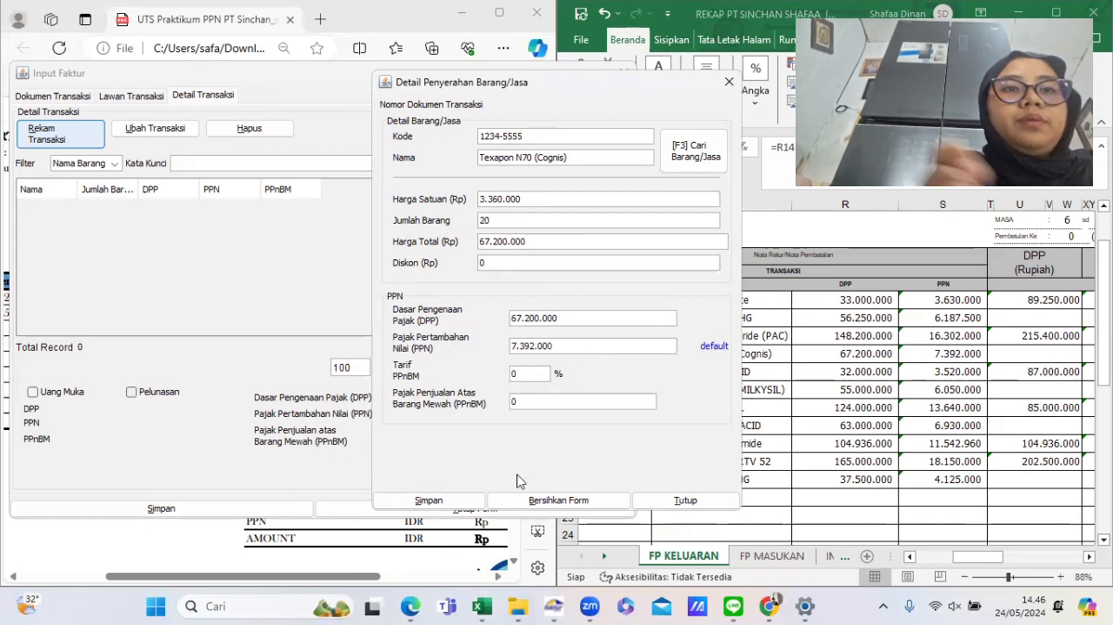
{"action": "left_click", "coordinate": [470, 503]}
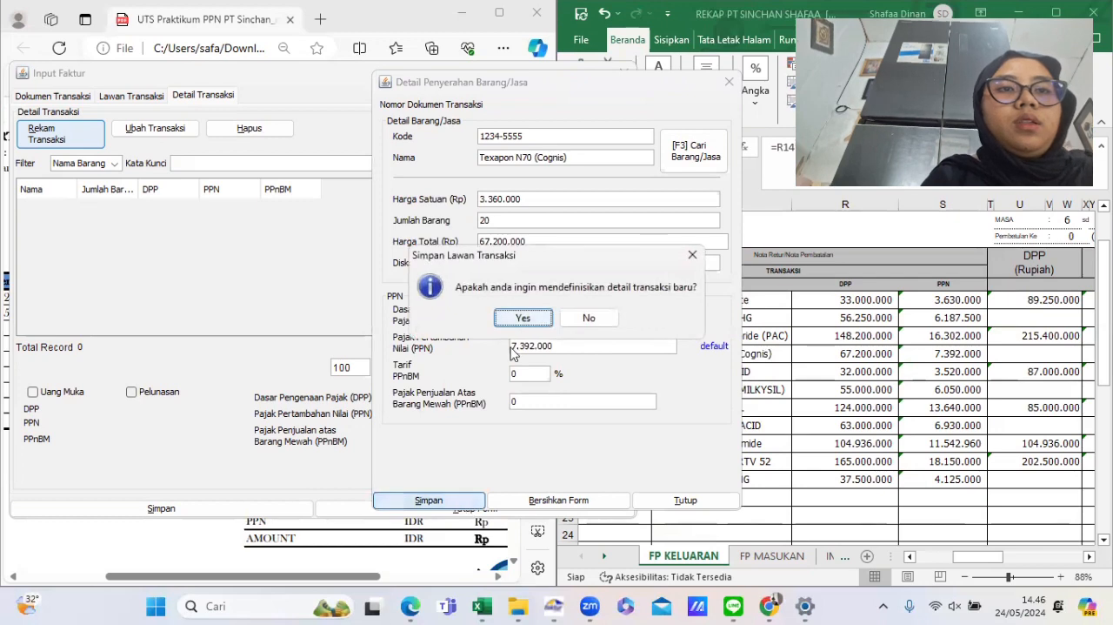
{"action": "left_click", "coordinate": [522, 320]}
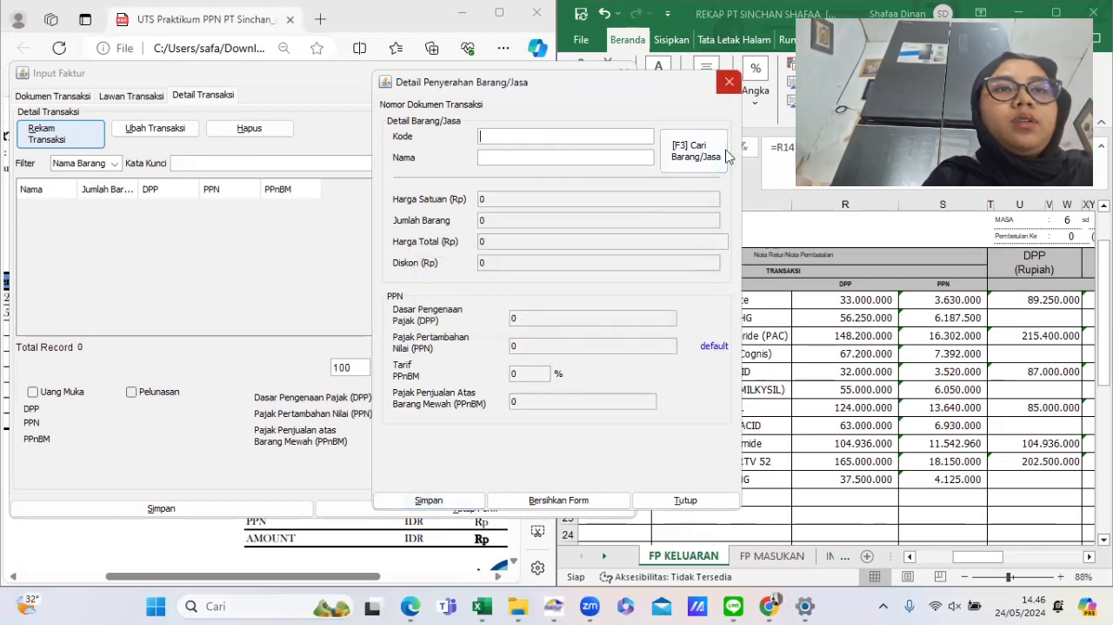
{"action": "left_click", "coordinate": [664, 499]}
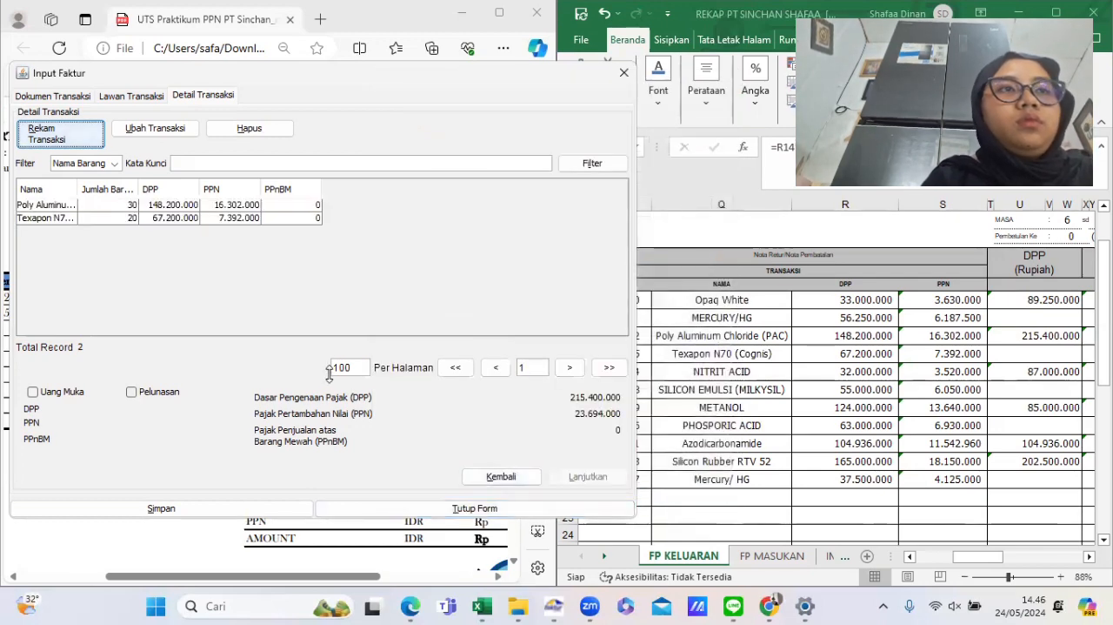
- Compare the invoice's DPP and PPN totals with the rekap, save the output invoice, and start a new invoice document
{"action": "left_click", "coordinate": [763, 397]}
{"action": "scroll", "coordinate": [763, 394], "scroll_direction": "down", "scroll_amount": 1}
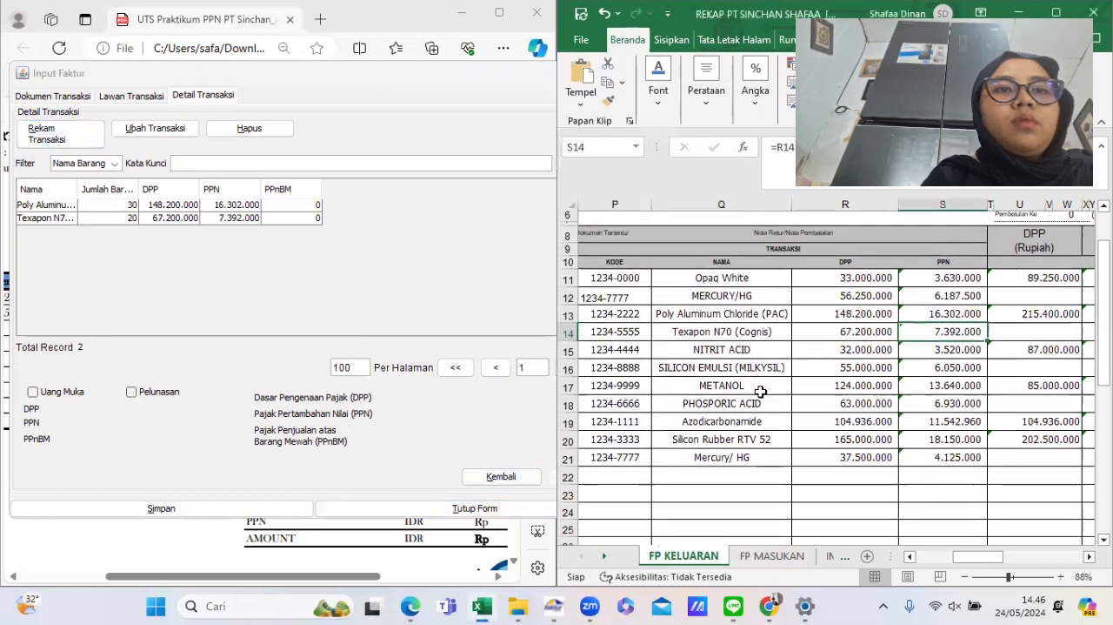
{"action": "left_click", "coordinate": [468, 251]}
{"action": "scroll", "coordinate": [844, 376], "scroll_direction": "right", "scroll_amount": 5}
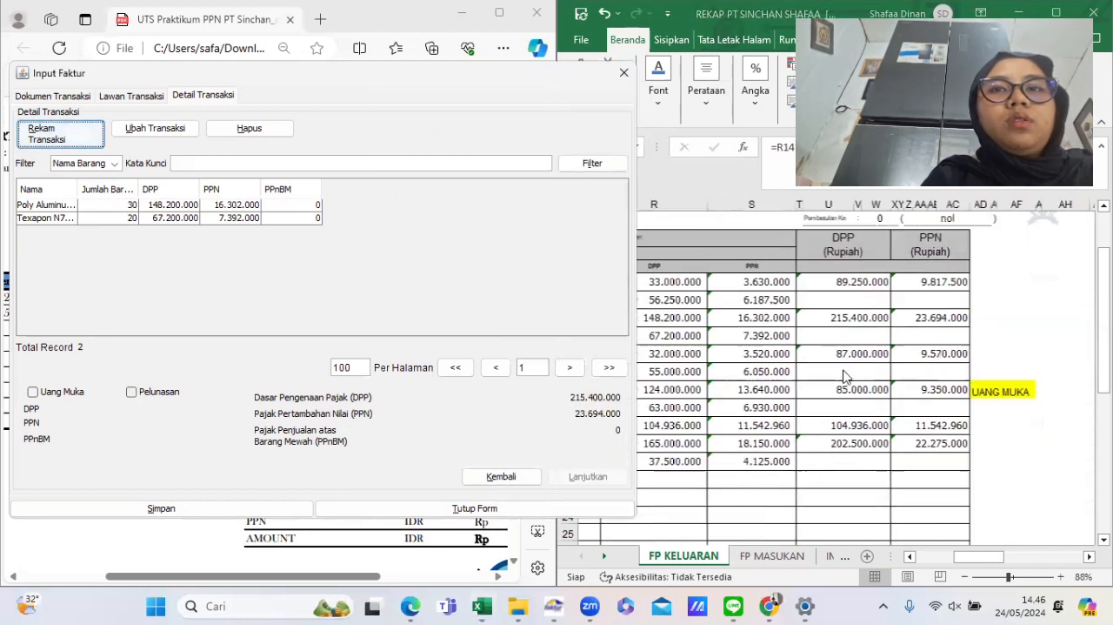
{"action": "scroll", "coordinate": [740, 346], "scroll_direction": "left", "scroll_amount": 5}
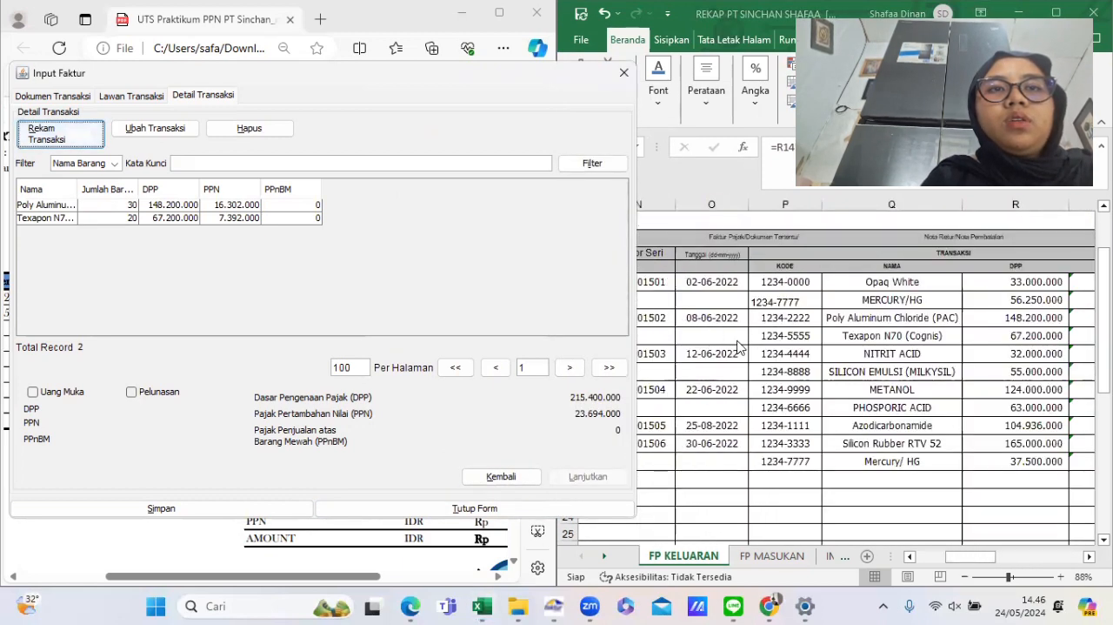
{"action": "scroll", "coordinate": [1013, 318], "scroll_direction": "right", "scroll_amount": 5}
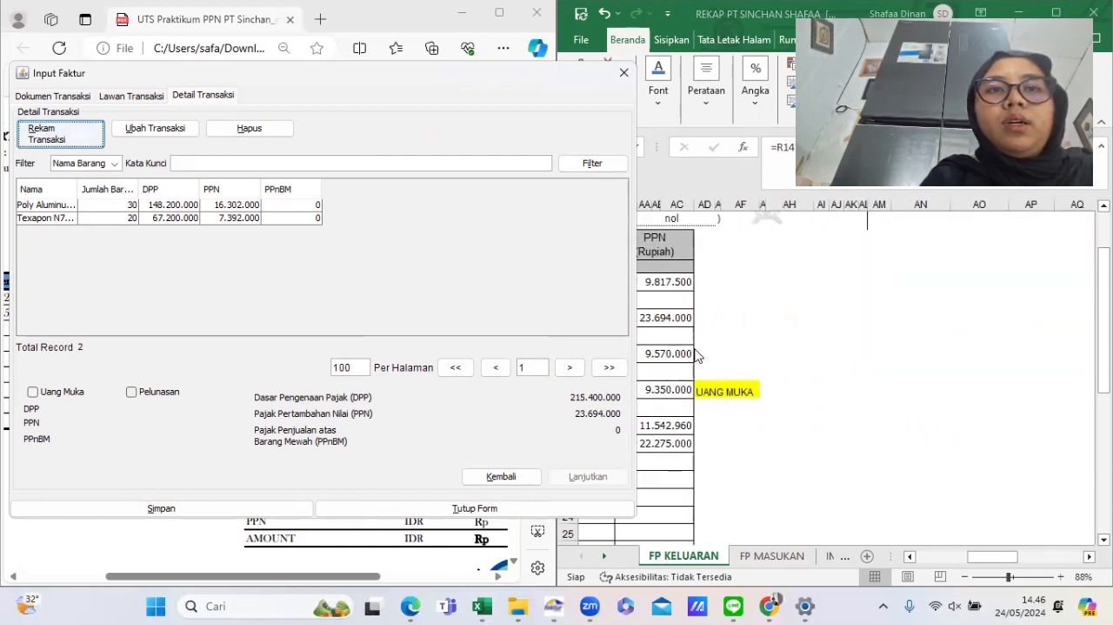
{"action": "scroll", "coordinate": [696, 355], "scroll_direction": "left", "scroll_amount": 8}
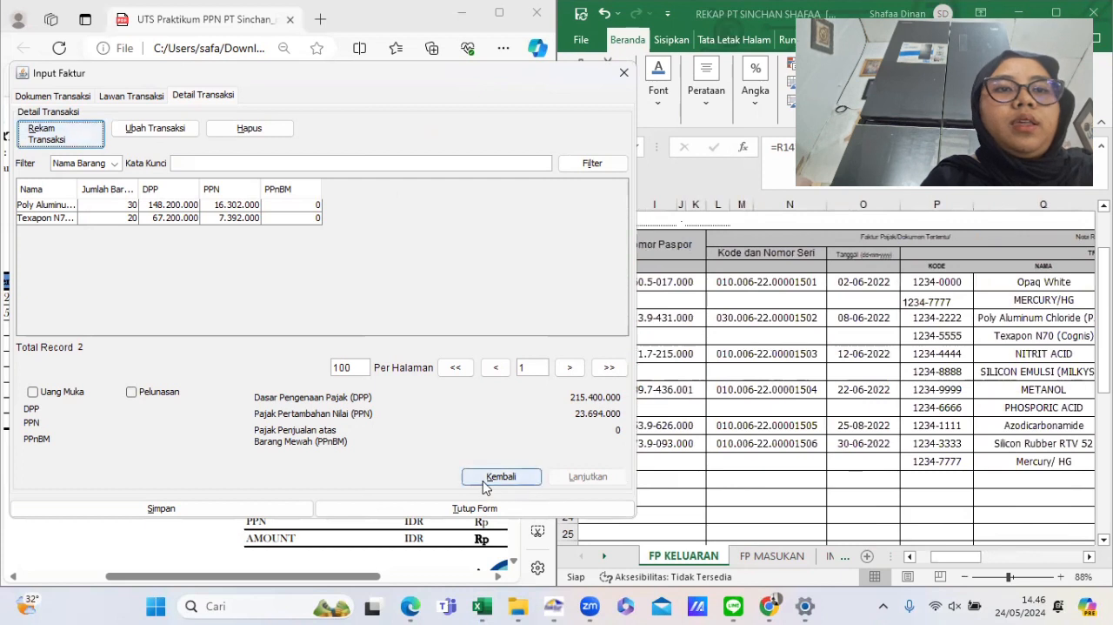
{"action": "left_click", "coordinate": [249, 517]}
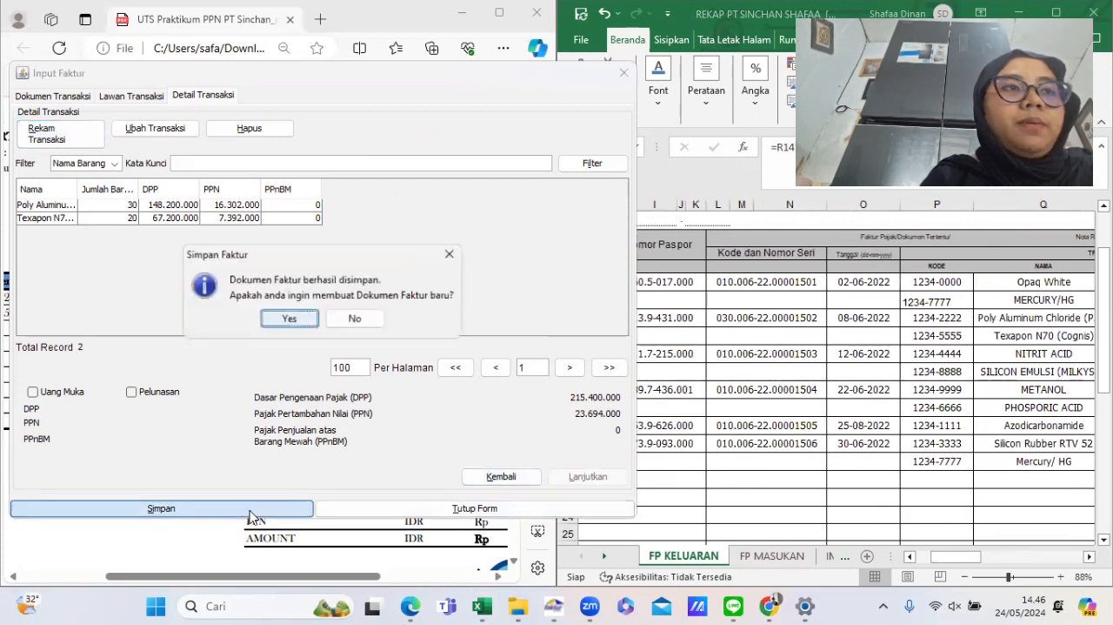
{"action": "left_click", "coordinate": [289, 319]}
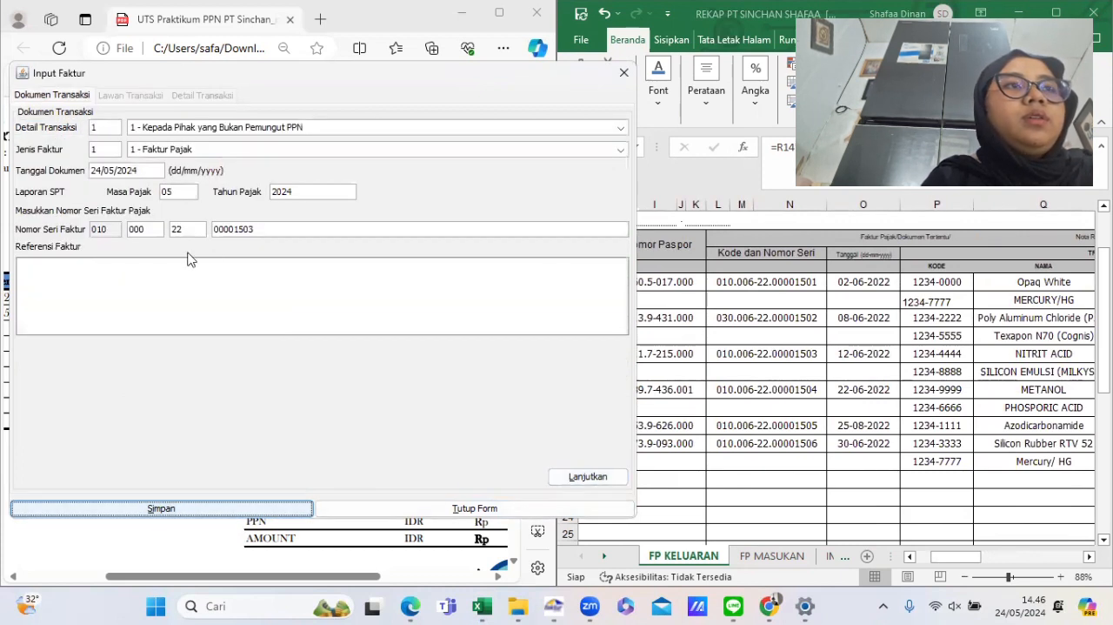
- Set the new invoice's document date to 12/06/2022 and continue to the counterpart section
{"action": "left_click", "coordinate": [720, 405]}
{"action": "scroll", "coordinate": [669, 370], "scroll_direction": "left", "scroll_amount": 6}
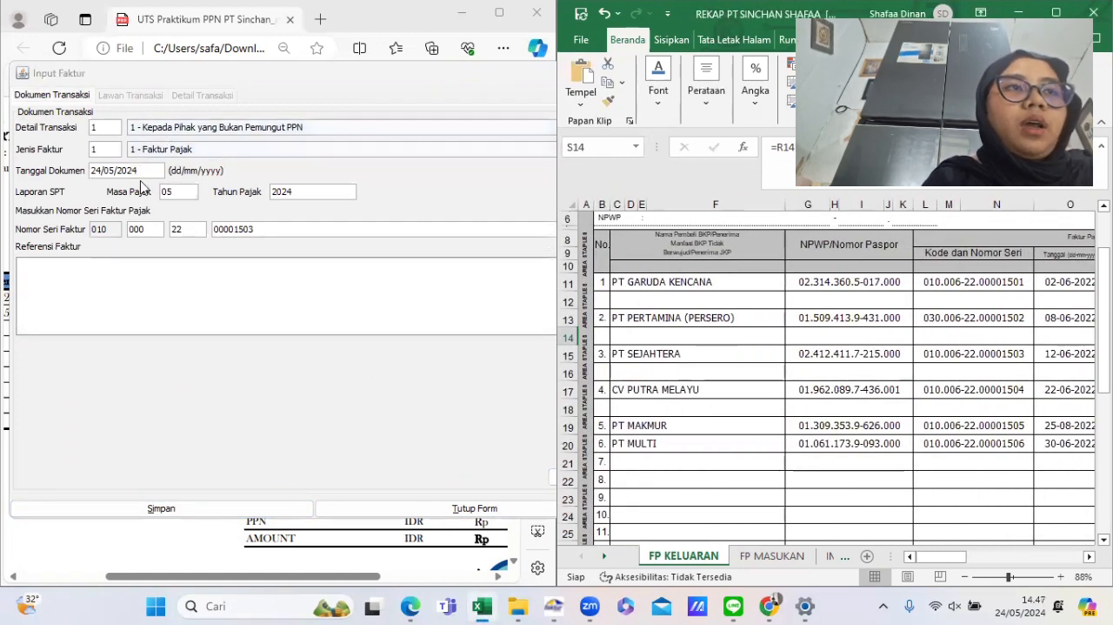
{"action": "scroll", "coordinate": [1008, 354], "scroll_direction": "right", "scroll_amount": 4}
{"action": "scroll", "coordinate": [1007, 354], "scroll_direction": "left", "scroll_amount": 1}
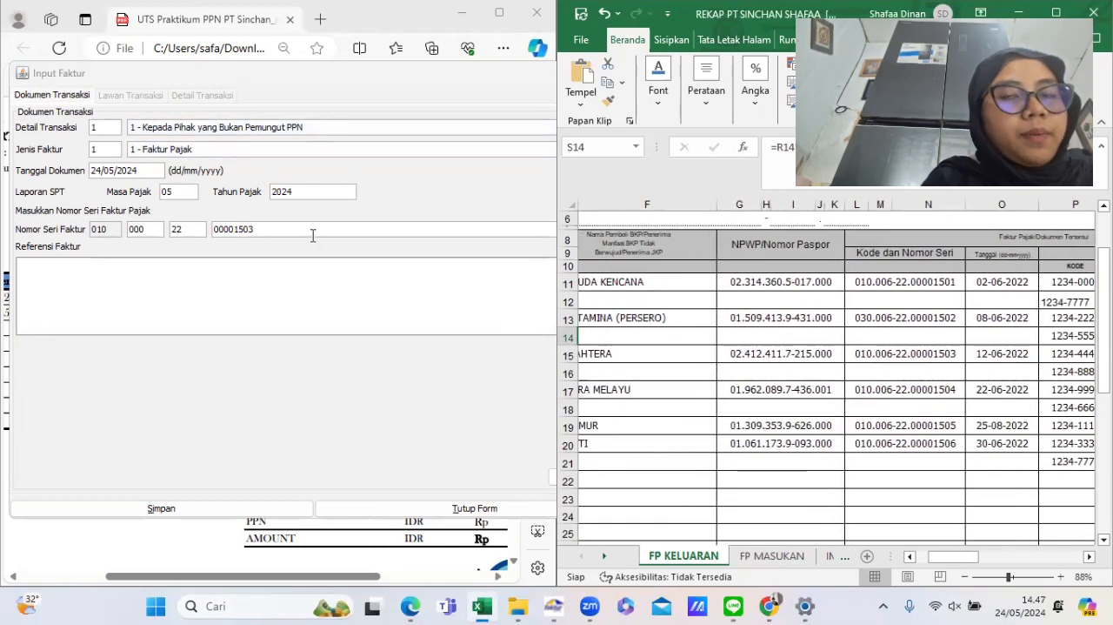
{"action": "triple_click", "coordinate": [111, 174]}
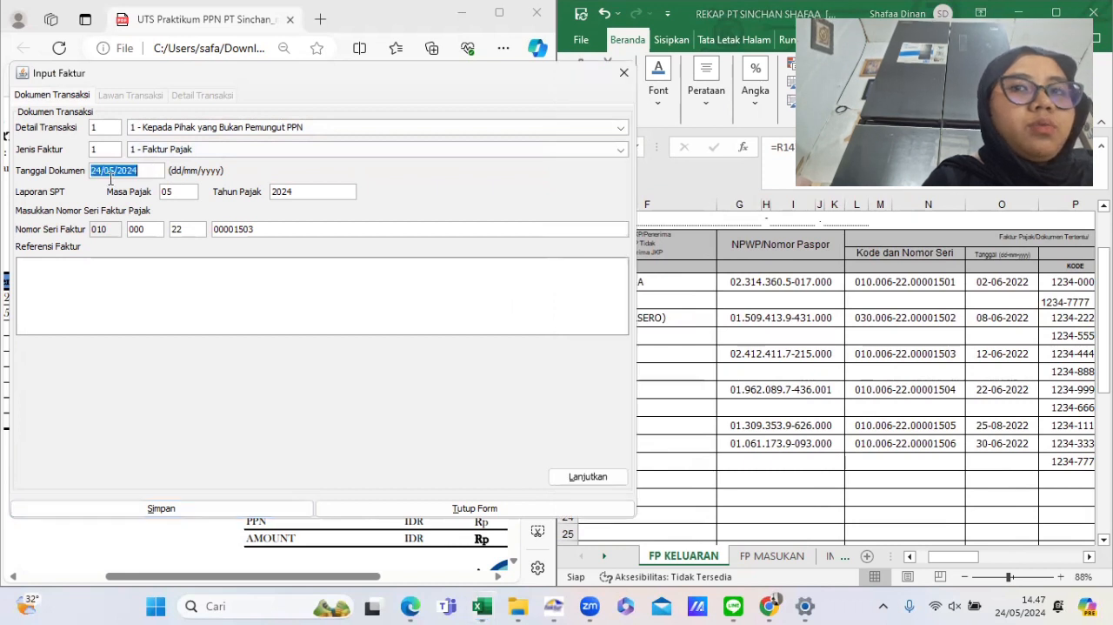
{"action": "type", "text": "12"}
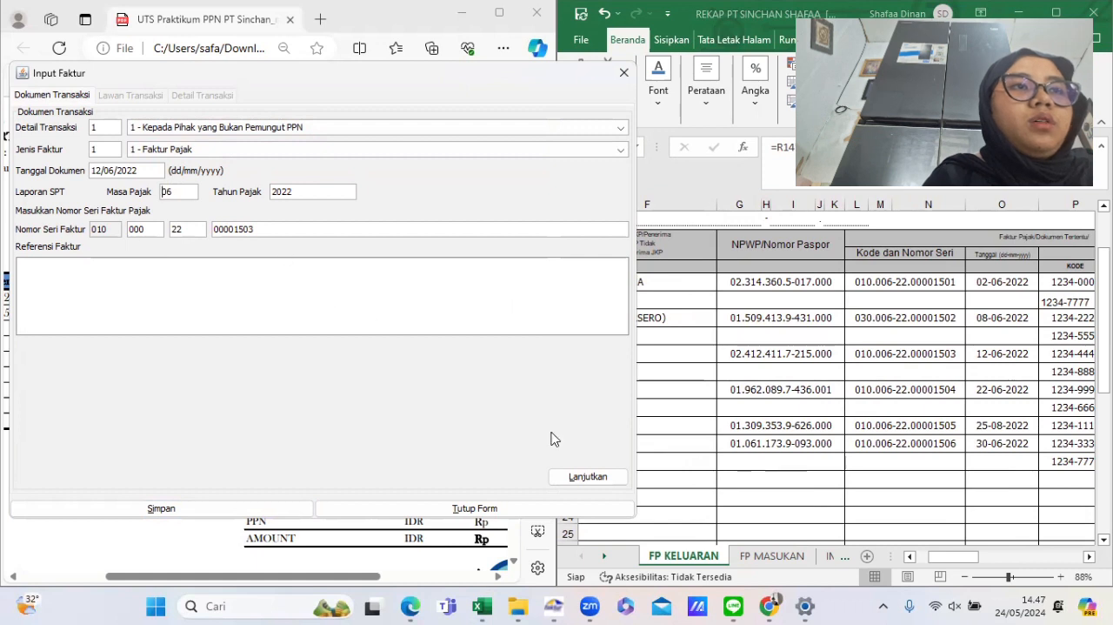
{"action": "left_click", "coordinate": [575, 479]}
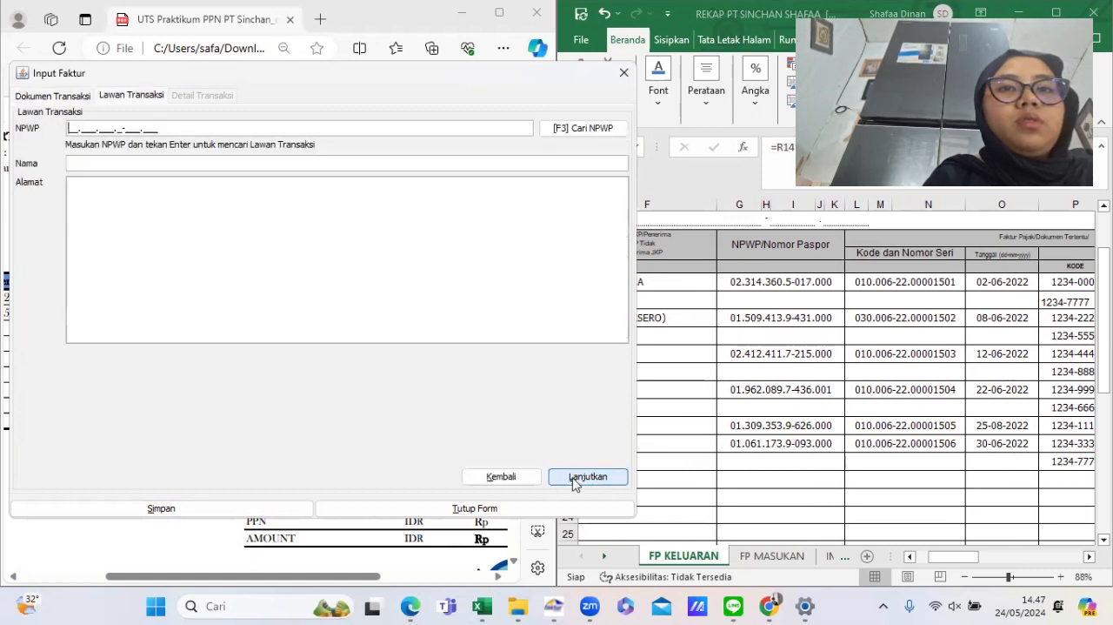
- Search the counterpart references, select PT SEJAHTERA, and continue to the transaction details
{"action": "left_click", "coordinate": [578, 128]}
{"action": "left_click", "coordinate": [738, 195]}
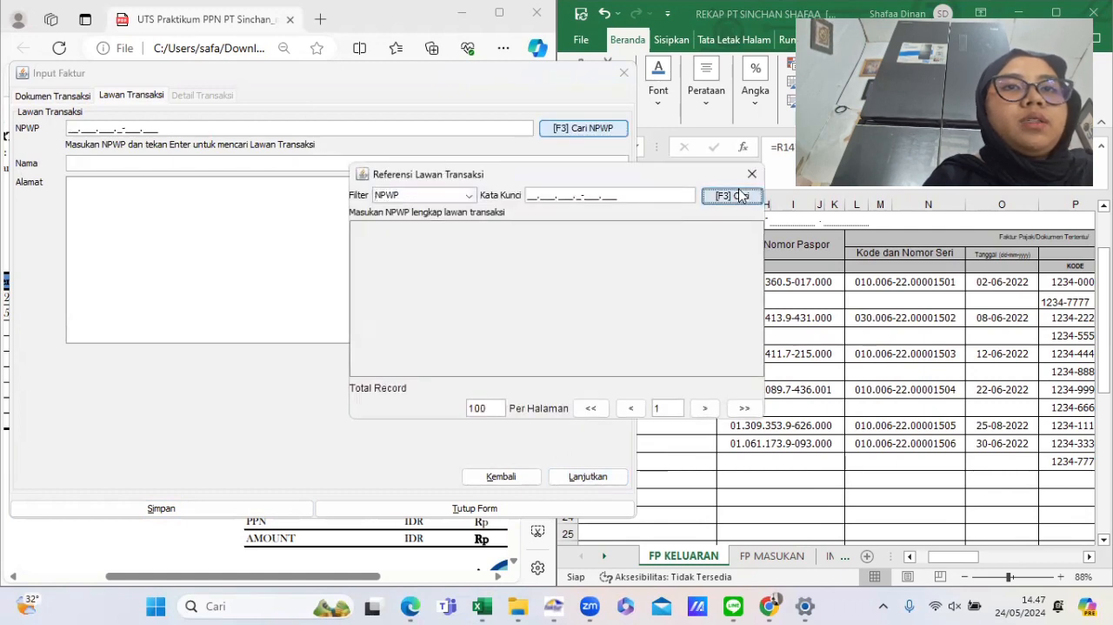
{"action": "double_click", "coordinate": [437, 277]}
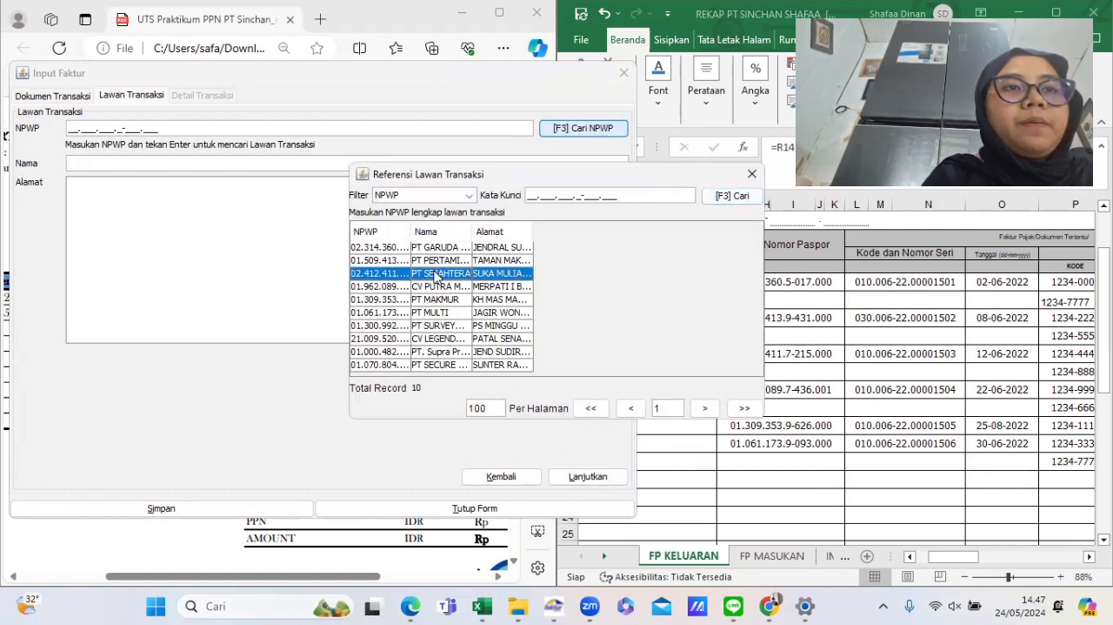
{"action": "left_click", "coordinate": [574, 479]}
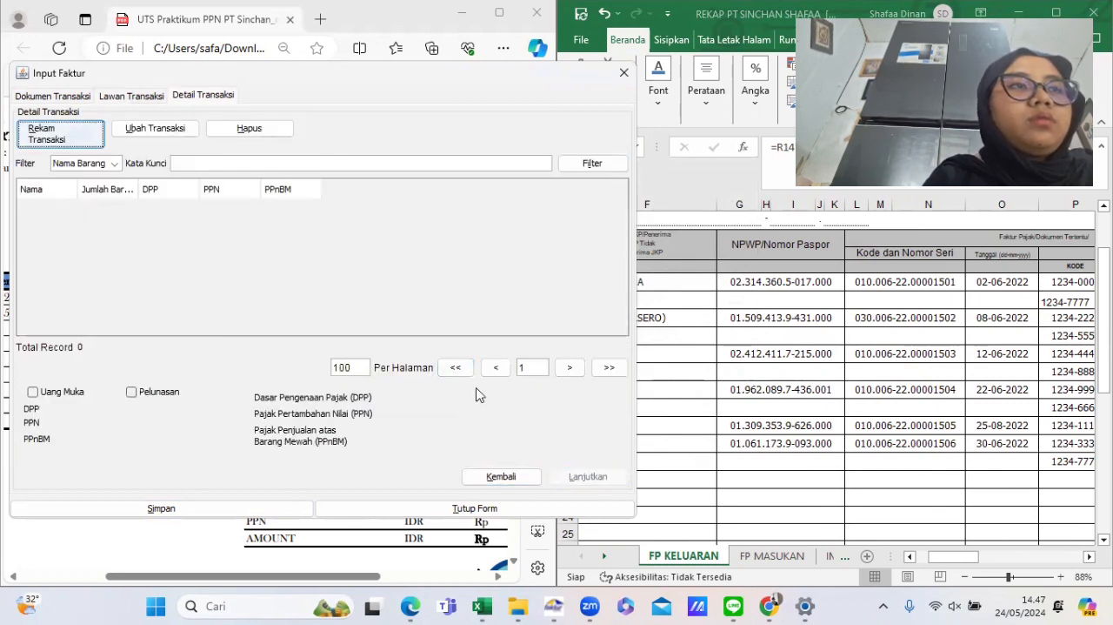
- Examine the rekap's DPP and PPN figures for the PT Sejahtera invoice rows
{"action": "left_click", "coordinate": [564, 363]}
{"action": "scroll", "coordinate": [808, 360], "scroll_direction": "right", "scroll_amount": 5}
{"action": "scroll", "coordinate": [809, 361], "scroll_direction": "right", "scroll_amount": 5}
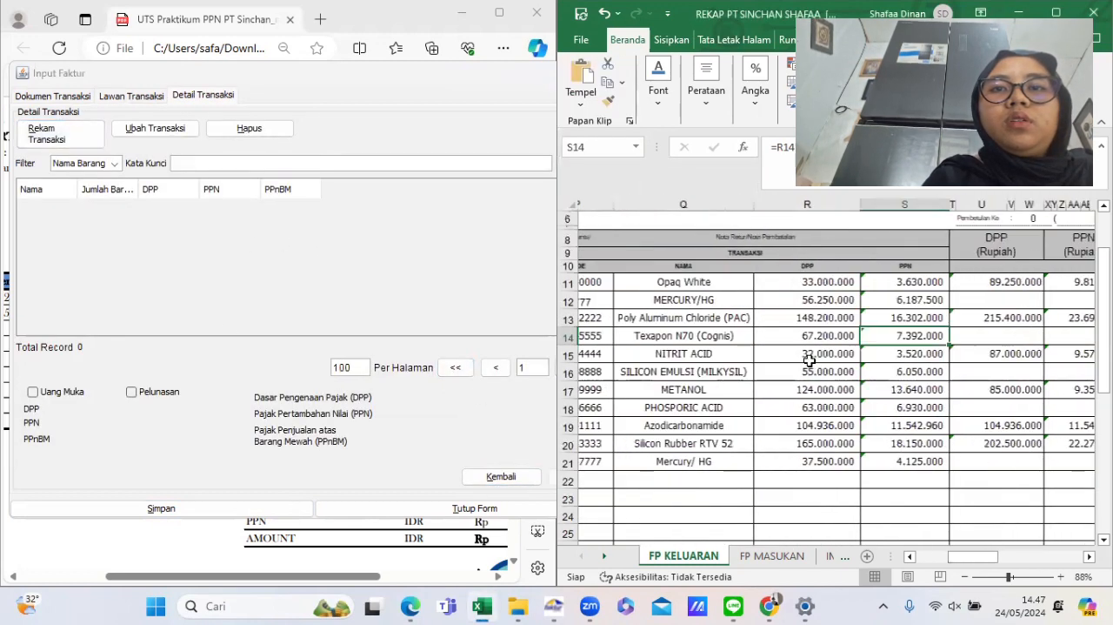
{"action": "scroll", "coordinate": [809, 360], "scroll_direction": "right", "scroll_amount": 2}
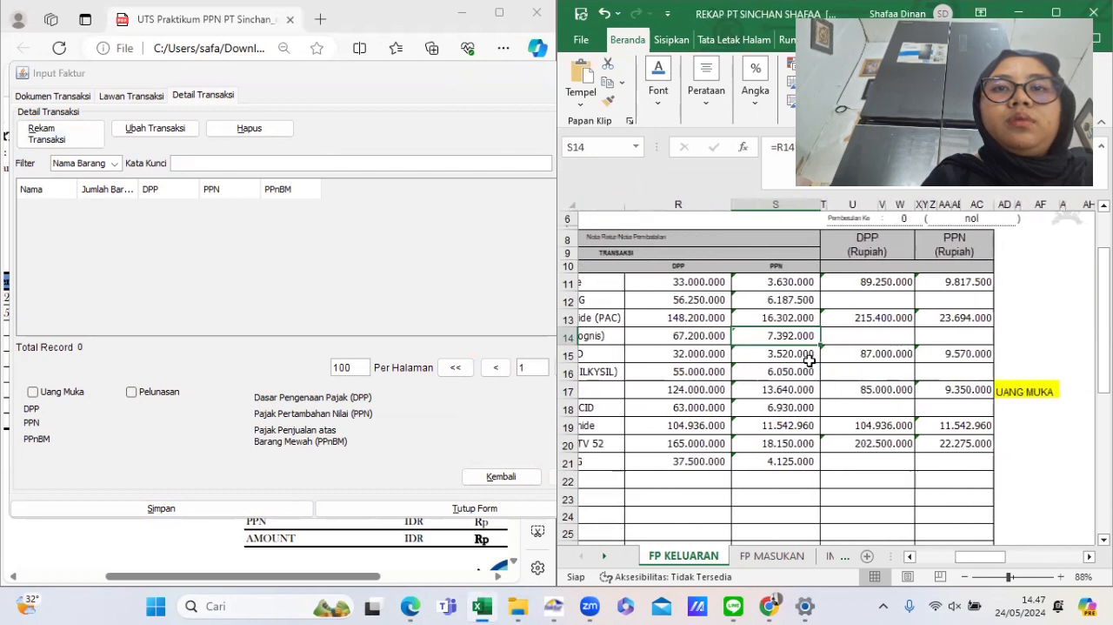
{"action": "left_click", "coordinate": [820, 355]}
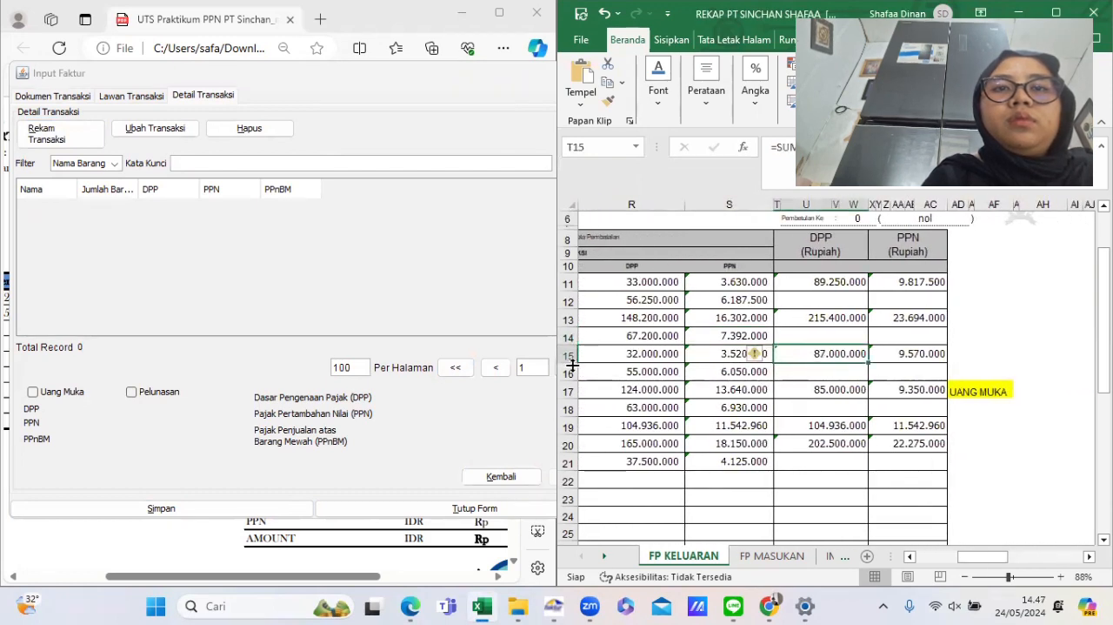
{"action": "scroll", "coordinate": [624, 416], "scroll_direction": "left", "scroll_amount": 3}
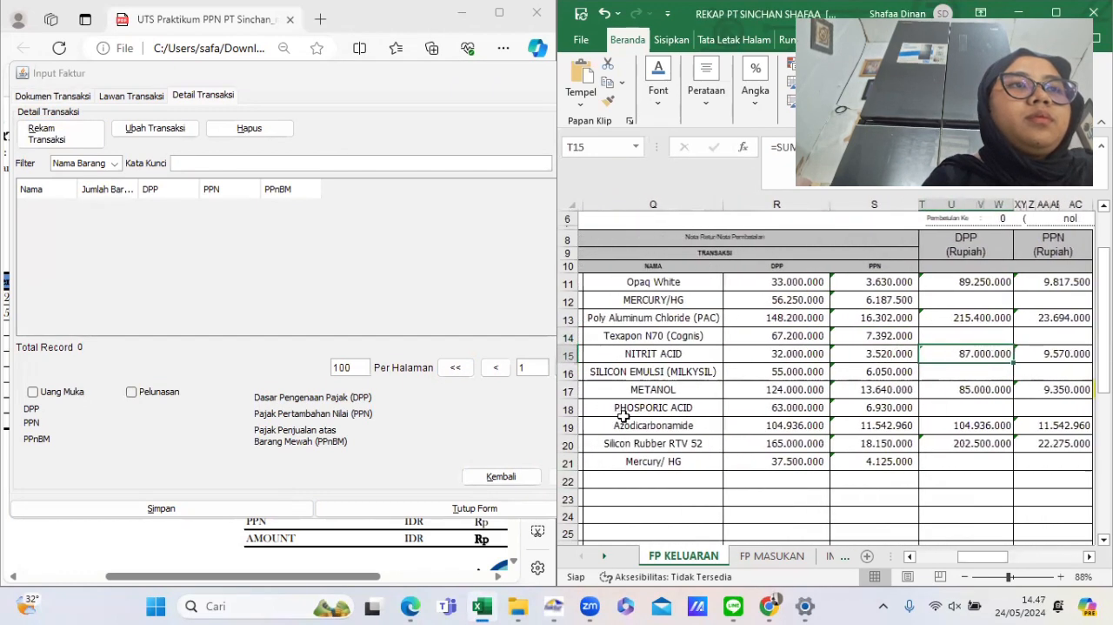
- Examine PT Sejahtera's billing invoice items, unit prices, discount and totals
{"action": "left_click", "coordinate": [426, 561]}
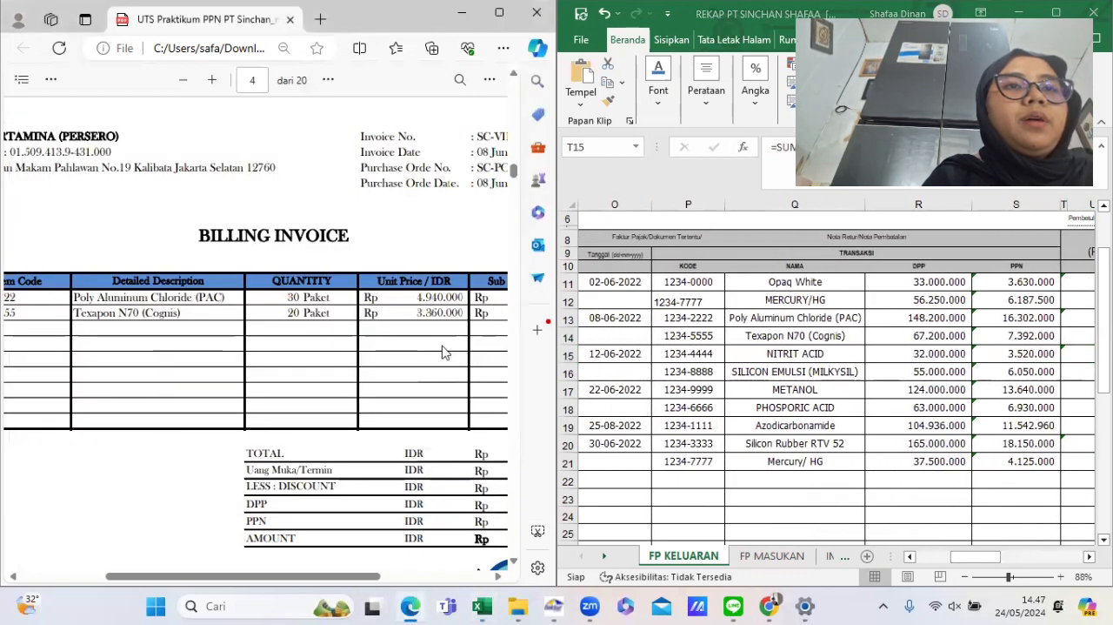
{"action": "scroll", "coordinate": [442, 351], "scroll_direction": "down", "scroll_amount": 5}
{"action": "scroll", "coordinate": [441, 351], "scroll_direction": "up", "scroll_amount": 1}
{"action": "scroll", "coordinate": [442, 352], "scroll_direction": "right", "scroll_amount": 1}
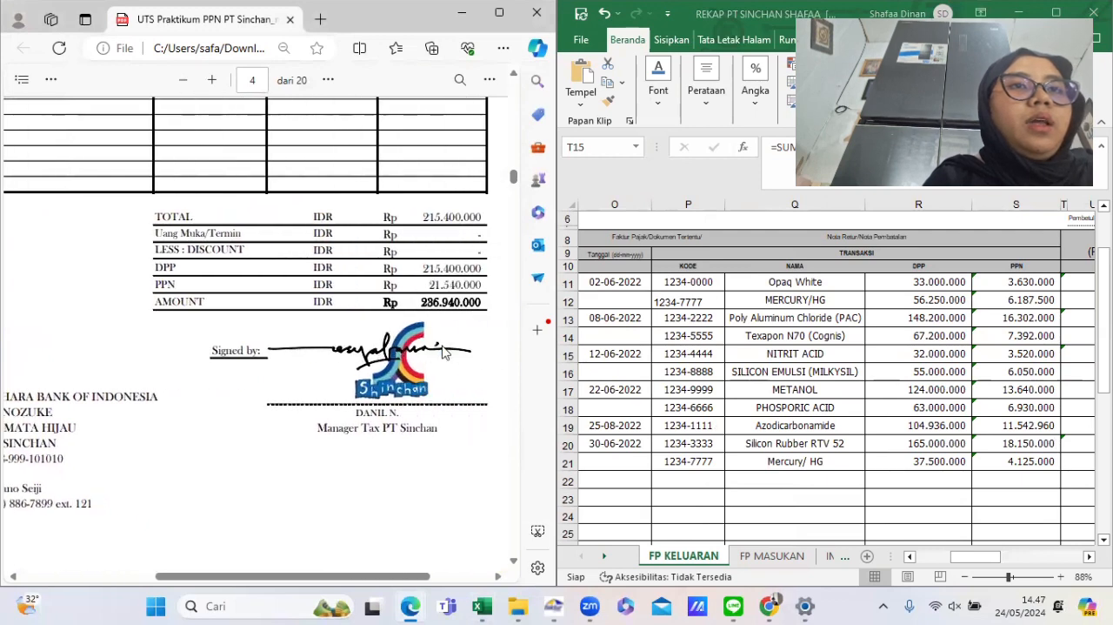
{"action": "scroll", "coordinate": [442, 352], "scroll_direction": "left", "scroll_amount": 2}
{"action": "scroll", "coordinate": [442, 351], "scroll_direction": "down", "scroll_amount": 6}
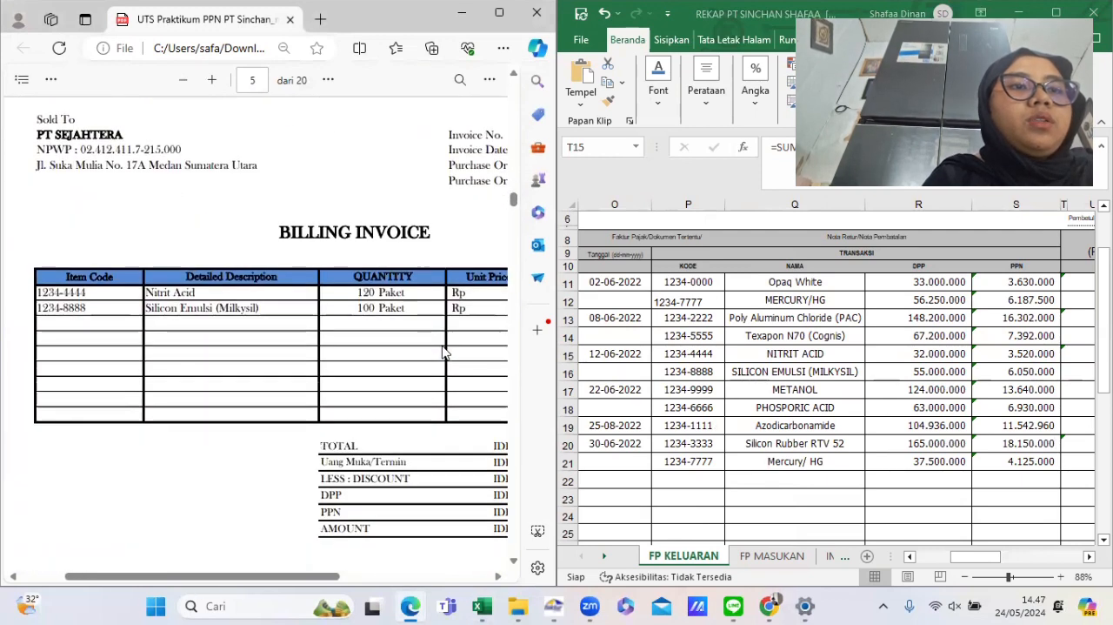
{"action": "scroll", "coordinate": [441, 352], "scroll_direction": "down", "scroll_amount": 2}
{"action": "scroll", "coordinate": [442, 351], "scroll_direction": "right", "scroll_amount": 5}
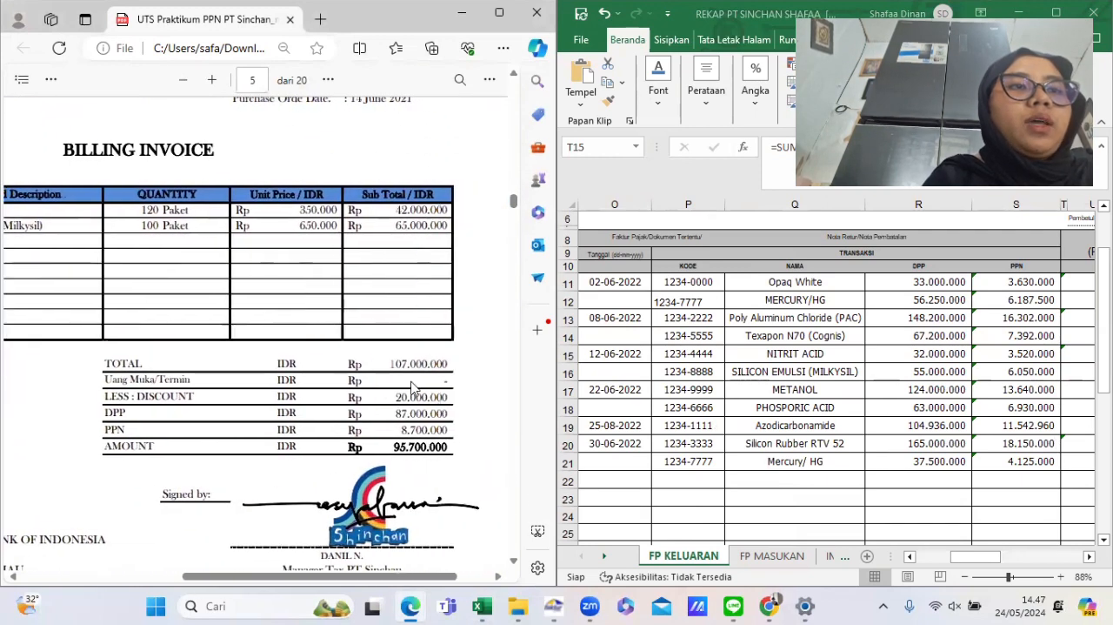
{"action": "left_click_drag", "start_coordinate": [397, 395], "coordinate": [462, 401]}
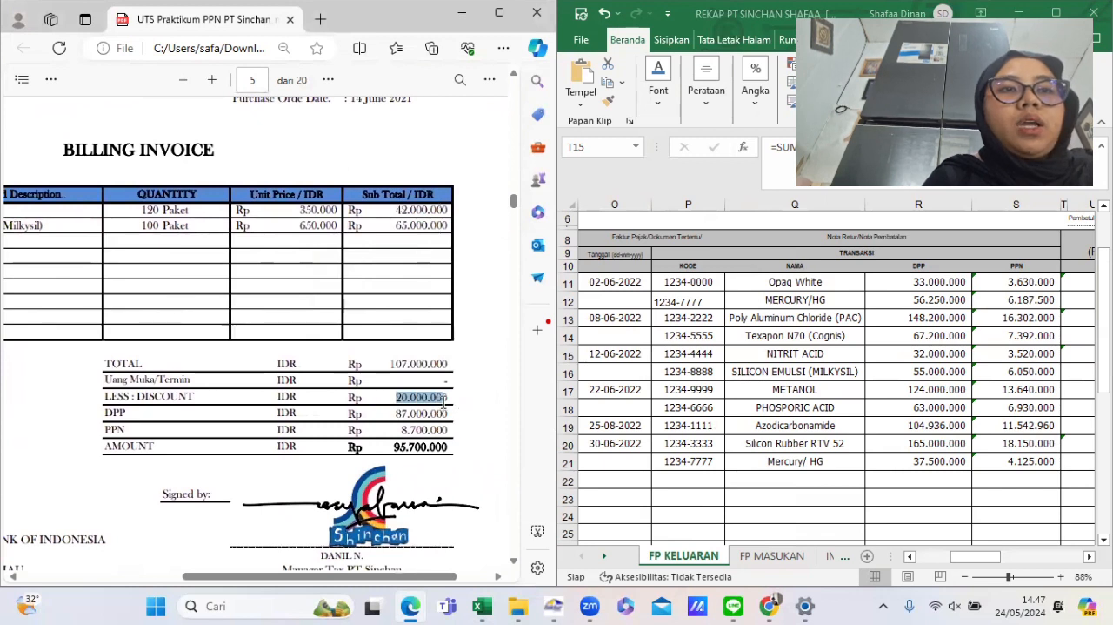
{"action": "left_click", "coordinate": [395, 225]}
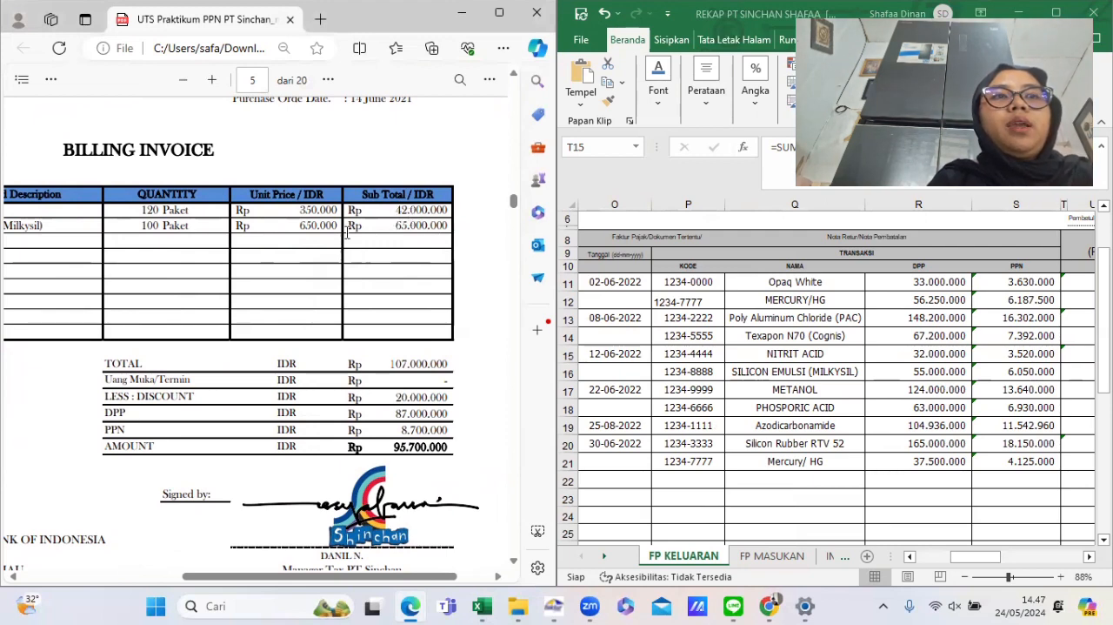
{"action": "scroll", "coordinate": [346, 232], "scroll_direction": "left", "scroll_amount": 5}
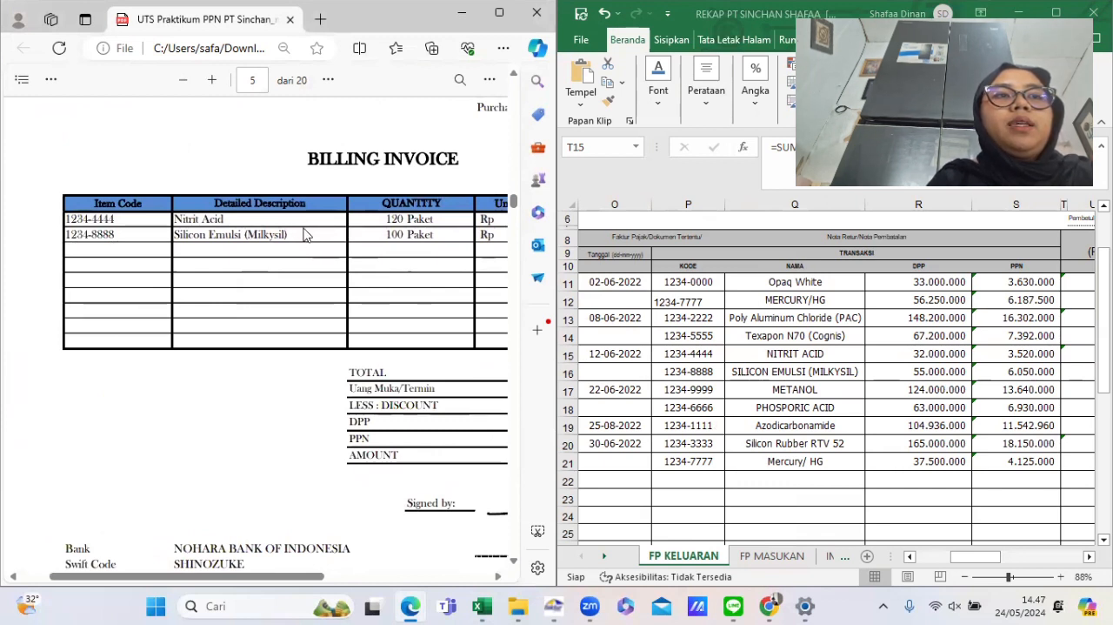
{"action": "scroll", "coordinate": [315, 294], "scroll_direction": "right", "scroll_amount": 5}
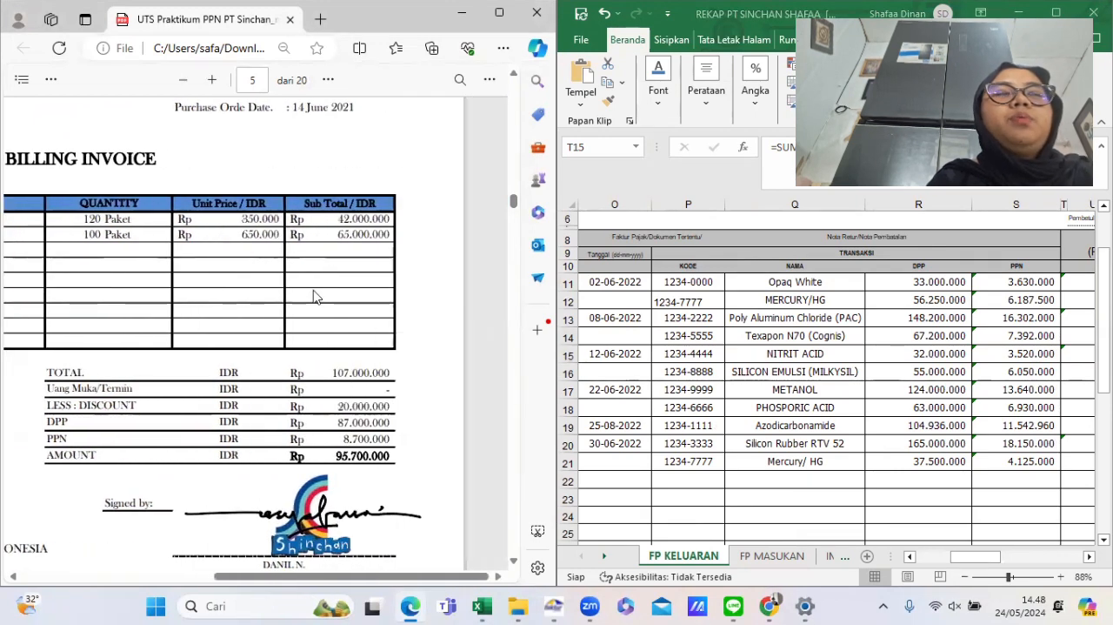
{"action": "scroll", "coordinate": [224, 227], "scroll_direction": "left", "scroll_amount": 5}
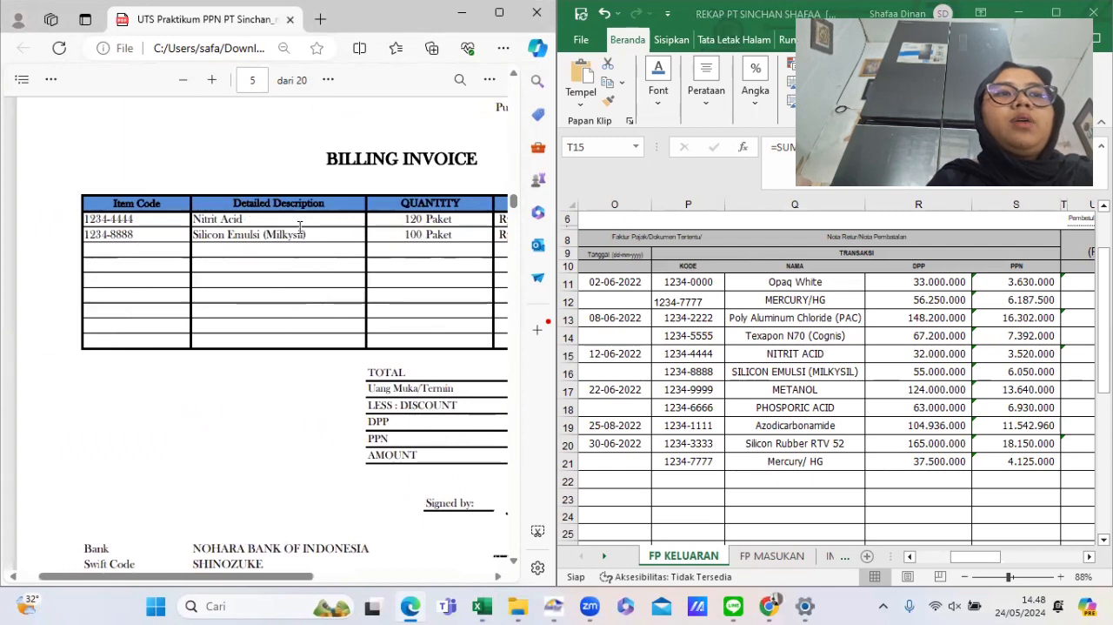
{"action": "scroll", "coordinate": [300, 226], "scroll_direction": "right", "scroll_amount": 5}
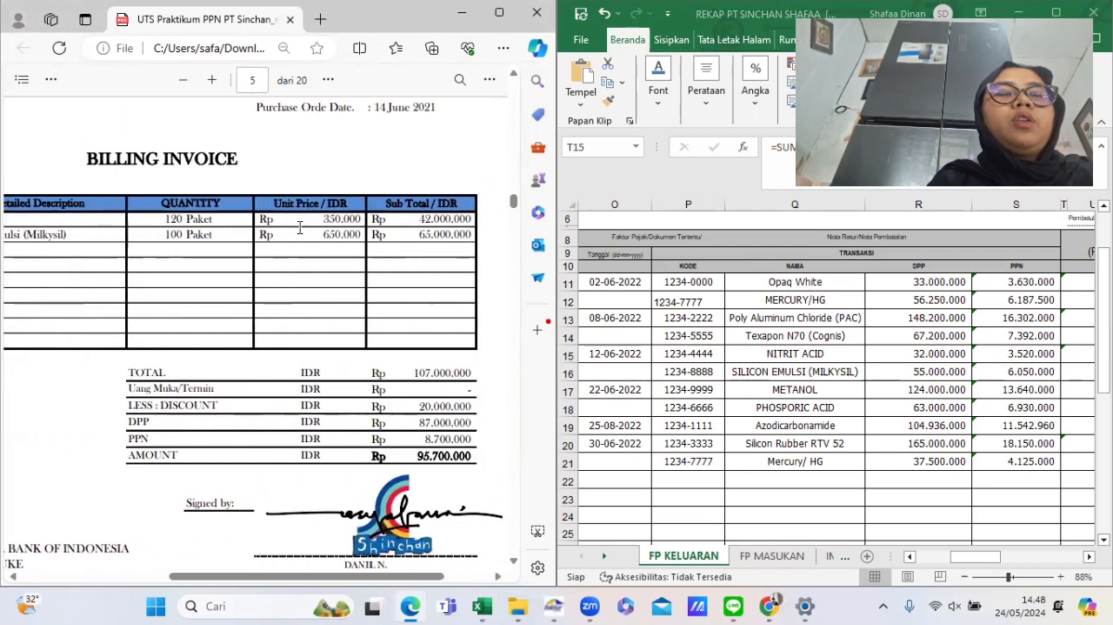
{"action": "scroll", "coordinate": [301, 261], "scroll_direction": "left", "scroll_amount": 4}
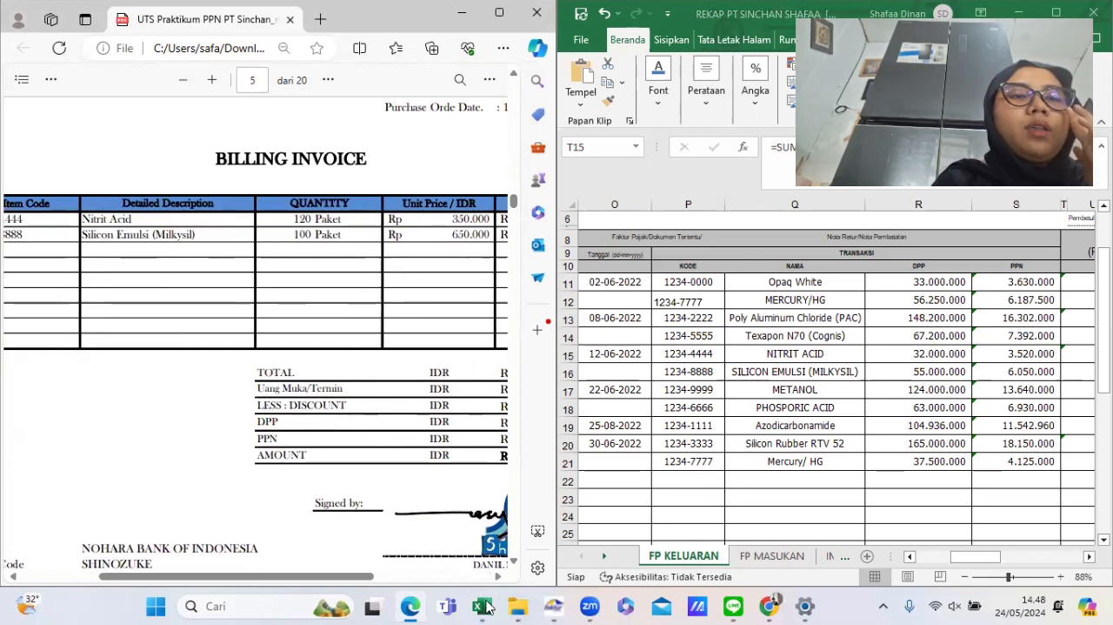
- Start a new item detail for the invoice and paste the item code 1234-4444 copied from the rekap
{"action": "mouse_move", "coordinate": [409, 606]}
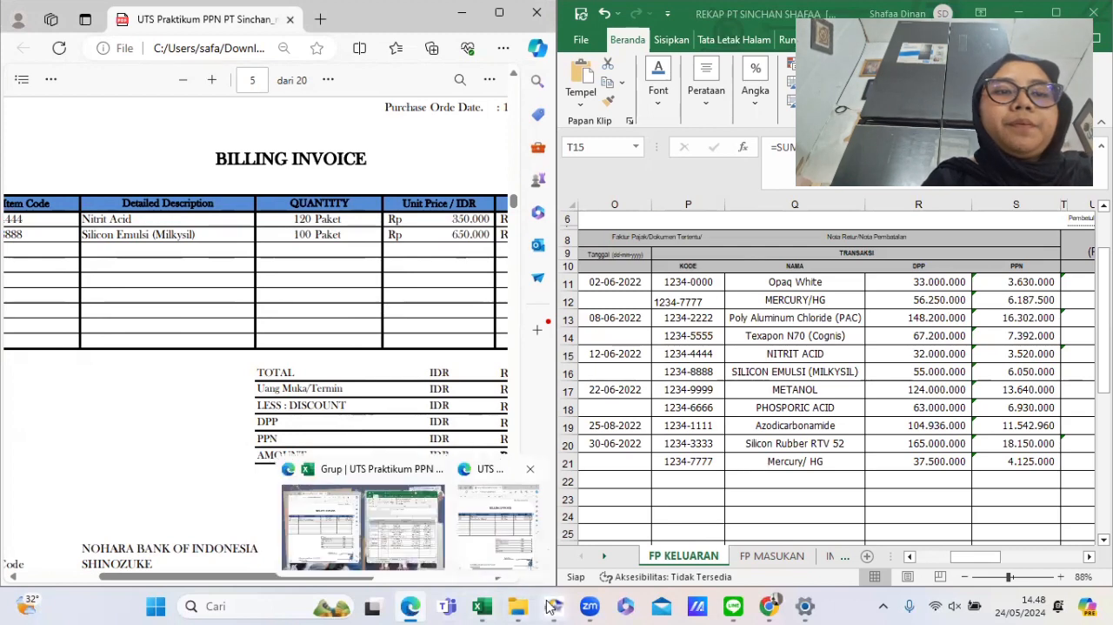
{"action": "mouse_move", "coordinate": [553, 606]}
{"action": "left_click", "coordinate": [546, 519]}
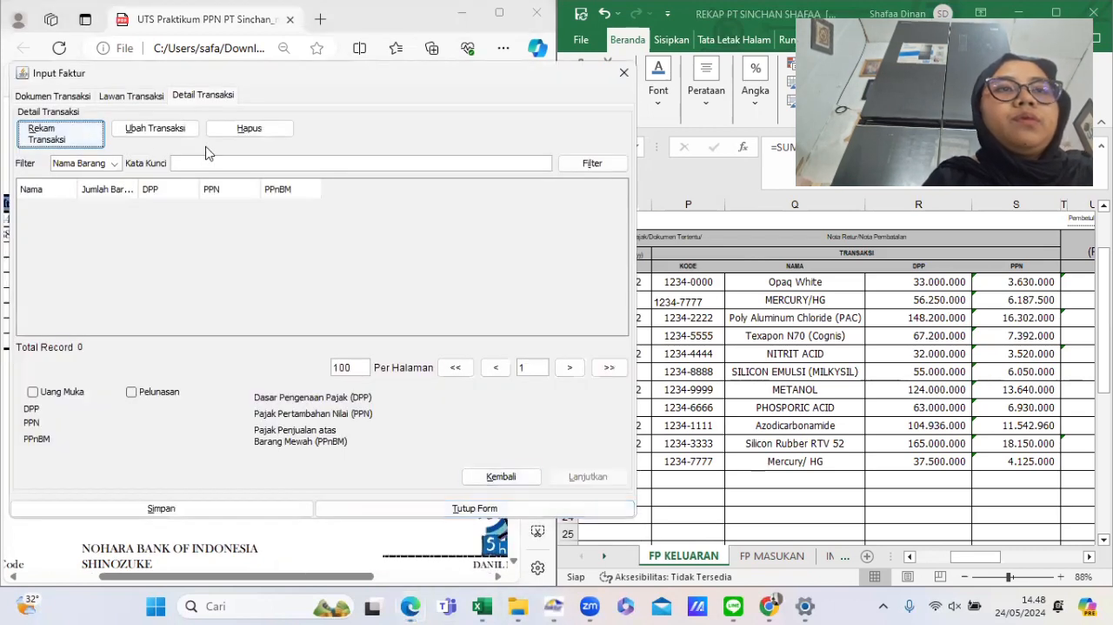
{"action": "left_click", "coordinate": [84, 141]}
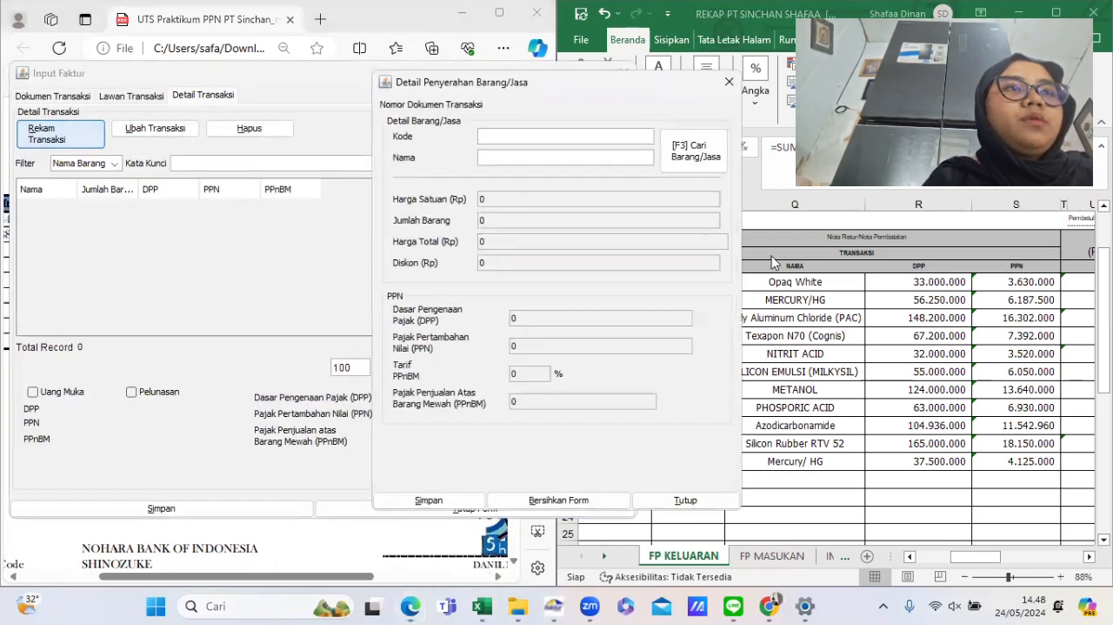
{"action": "left_click", "coordinate": [836, 339]}
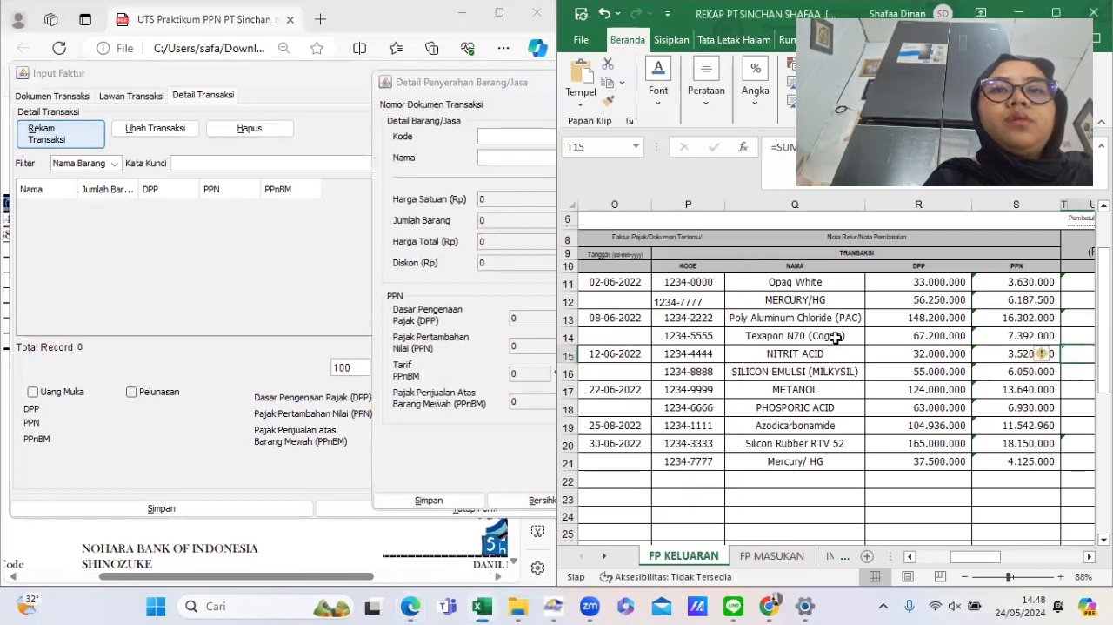
{"action": "left_click", "coordinate": [705, 356]}
{"action": "left_click_drag", "start_coordinate": [825, 151], "coordinate": [777, 155]}
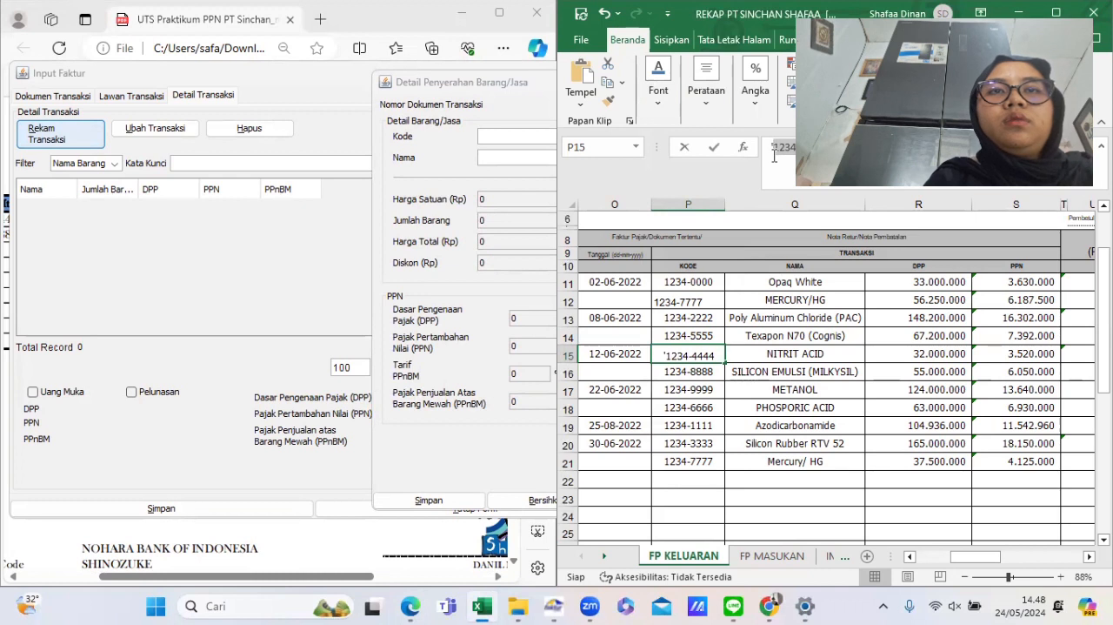
{"action": "left_click", "coordinate": [510, 137]}
{"action": "type", "text": "1234-4444"}
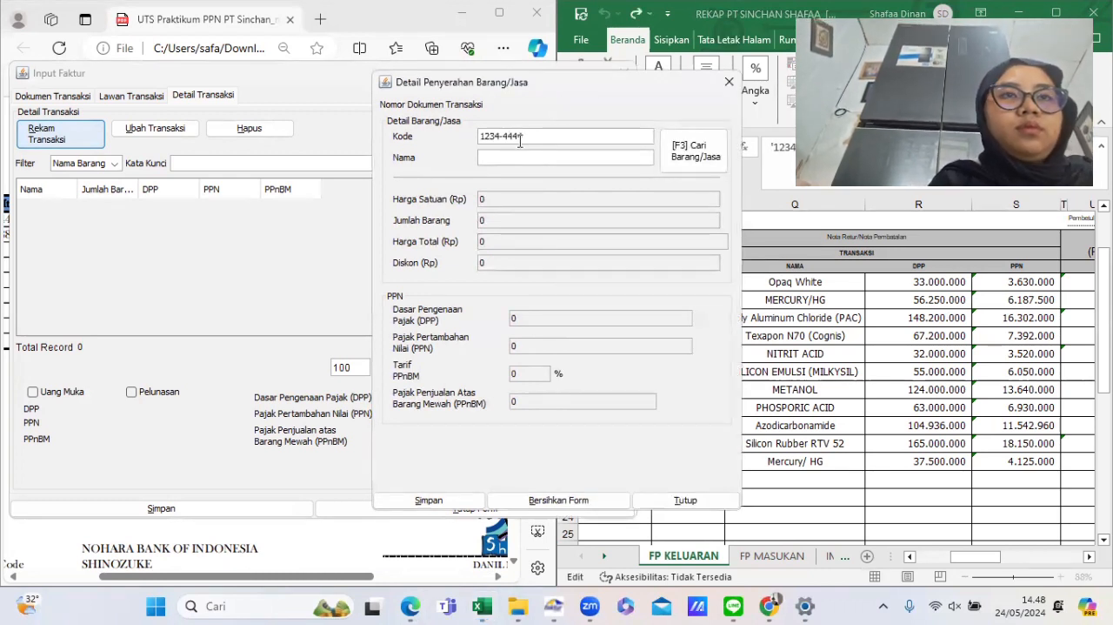
- Register NITRIT ACID as a new goods reference with a selling price of 350.000
{"action": "key", "text": "Tab"}
{"action": "type", "text": "NIT"}
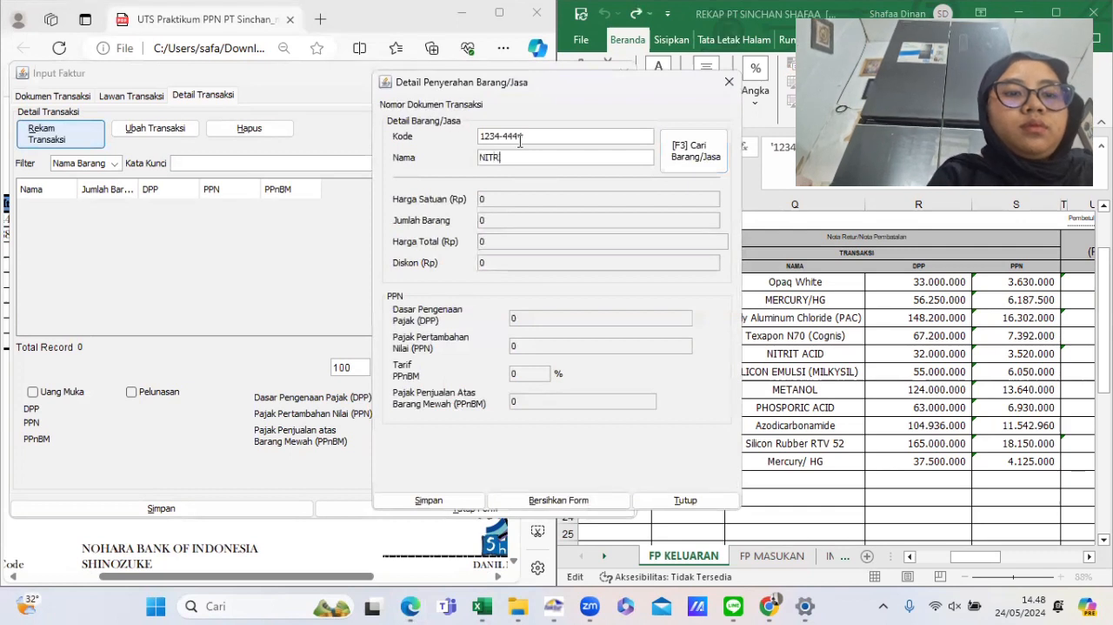
{"action": "key", "text": "Return"}
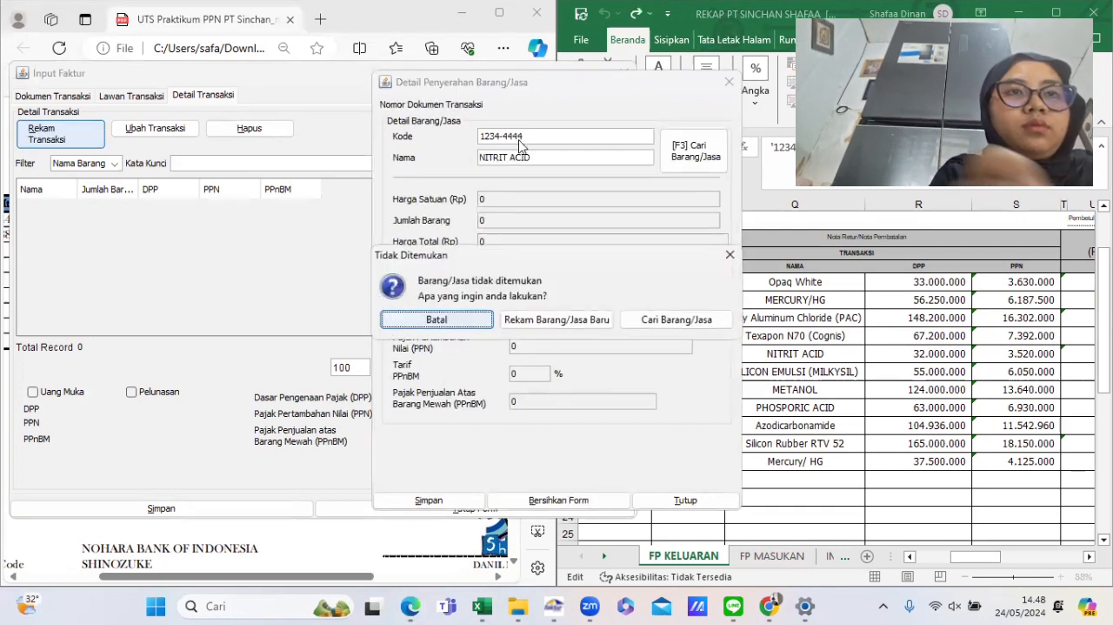
{"action": "left_click", "coordinate": [555, 322]}
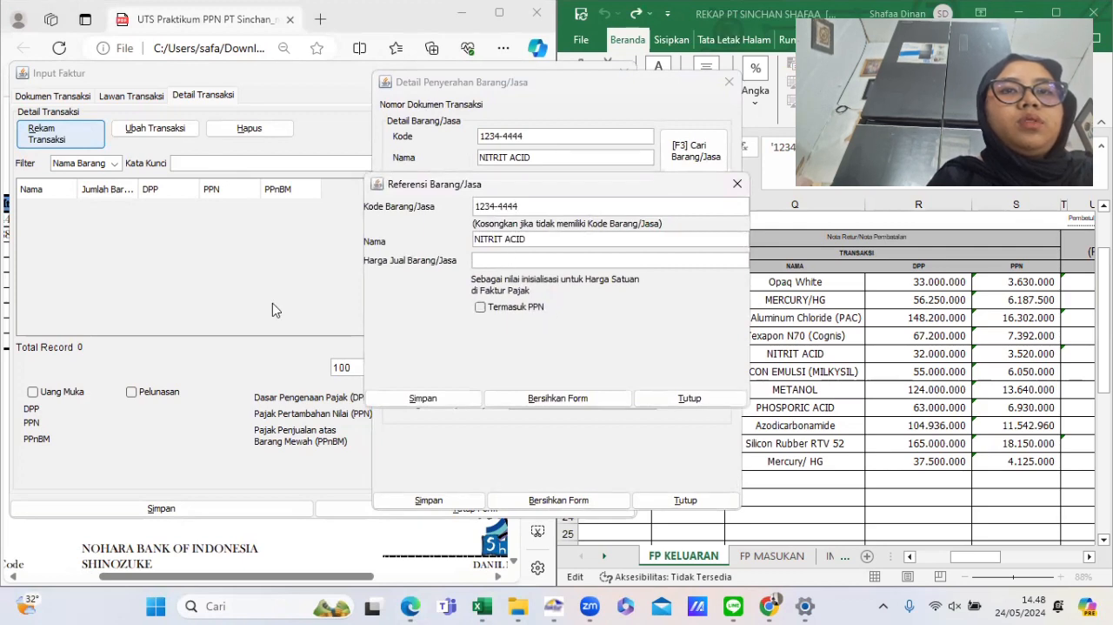
{"action": "left_click", "coordinate": [504, 505]}
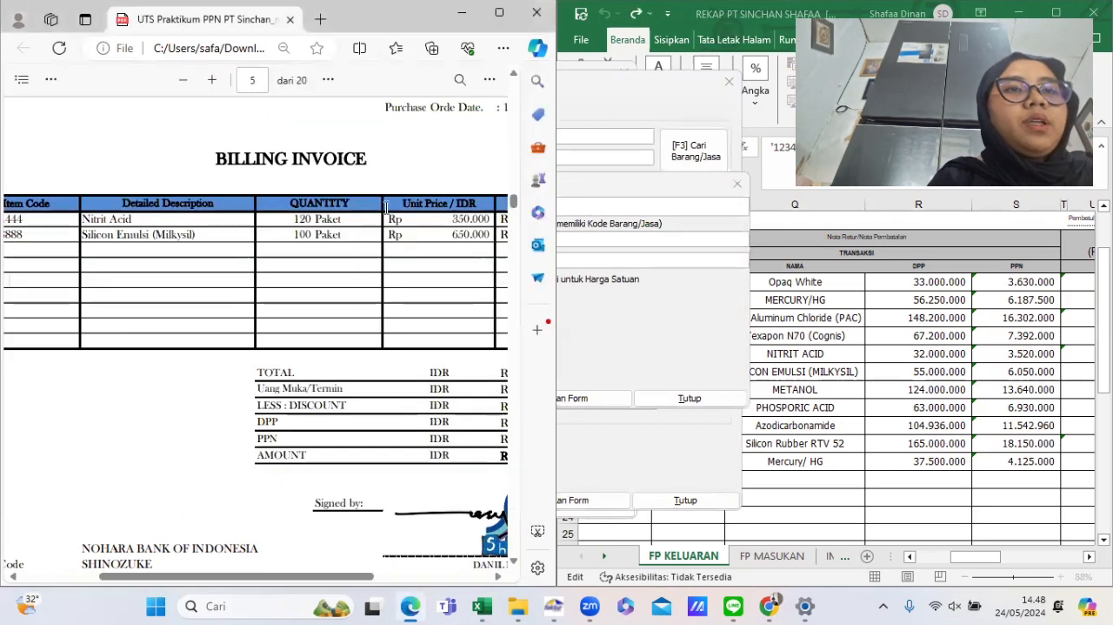
{"action": "left_click", "coordinate": [682, 328]}
{"action": "type", "text": "350000"}
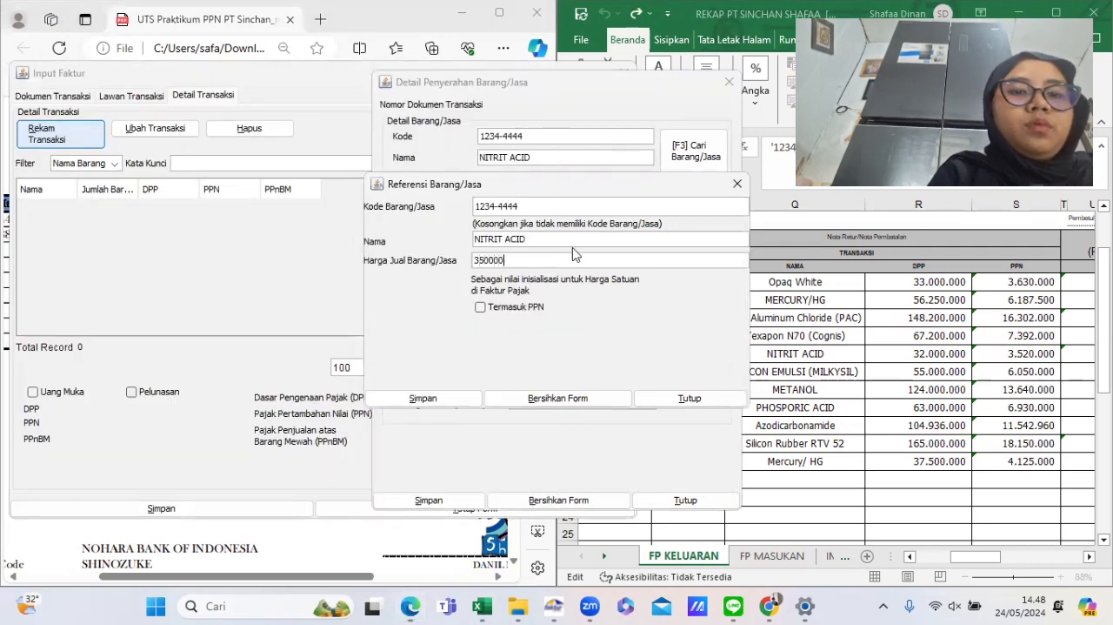
{"action": "key", "text": "Tab"}
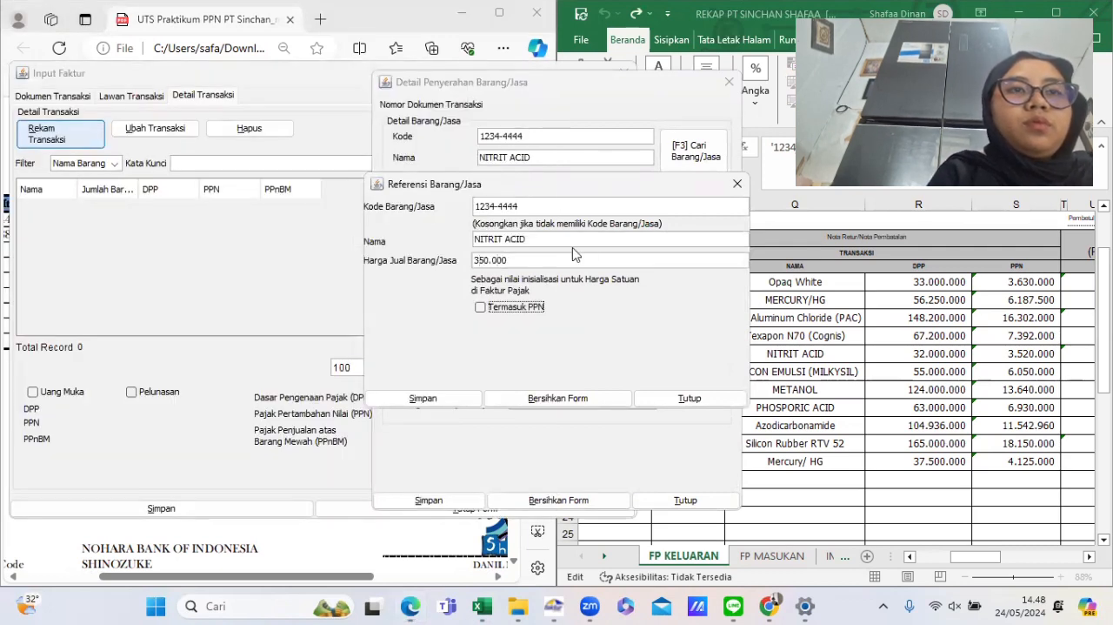
{"action": "left_click", "coordinate": [422, 397]}
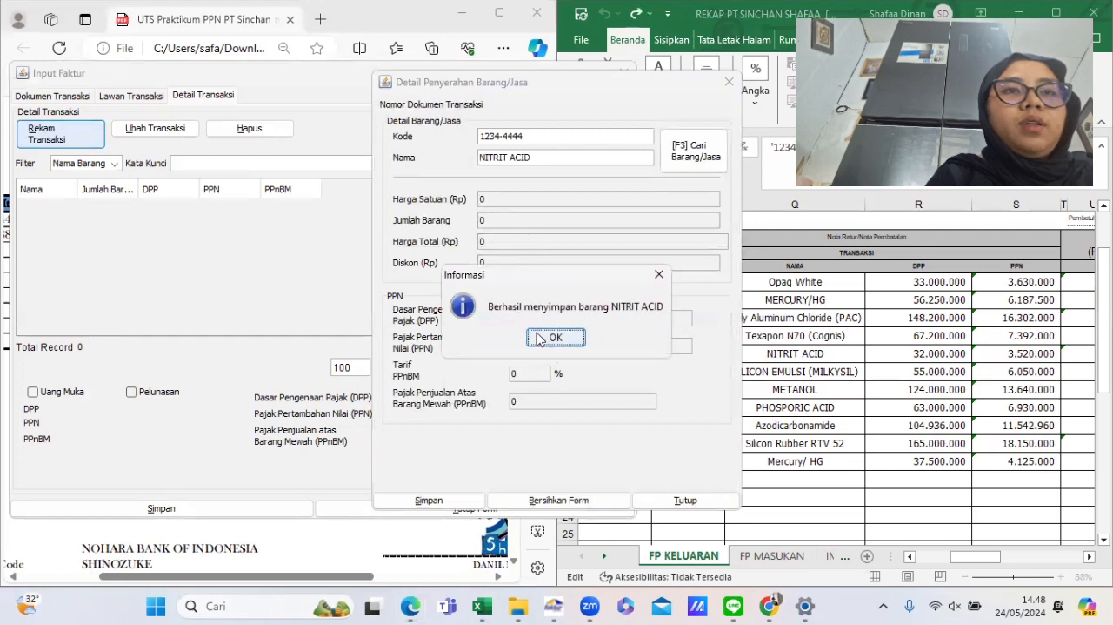
{"action": "left_click", "coordinate": [555, 336]}
- Set the Nitrit Acid quantity to 120 and the total price to 32.000.000
{"action": "left_click", "coordinate": [513, 224]}
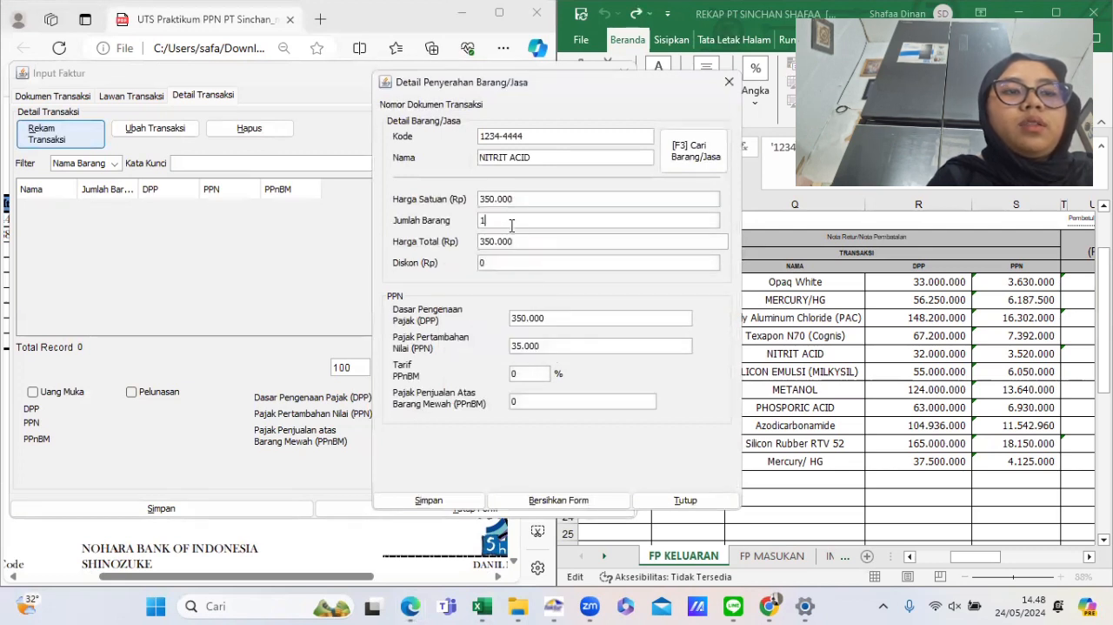
{"action": "type", "text": "20"}
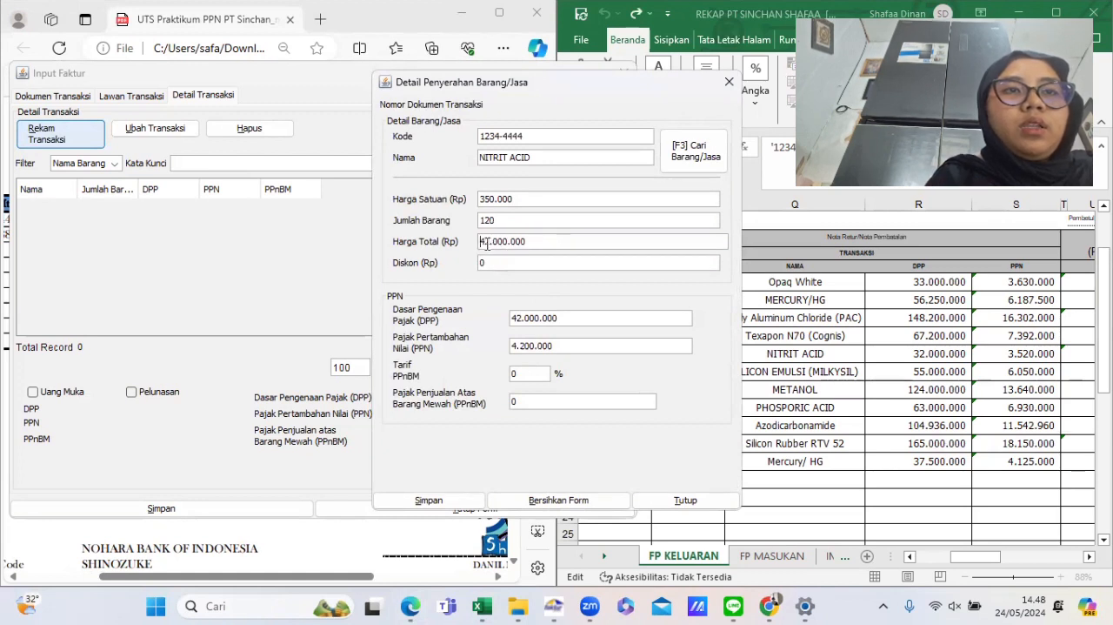
{"action": "left_click", "coordinate": [487, 244]}
{"action": "key", "text": "BackSpace"}
{"action": "type", "text": "3"}
{"action": "key", "text": "Tab"}
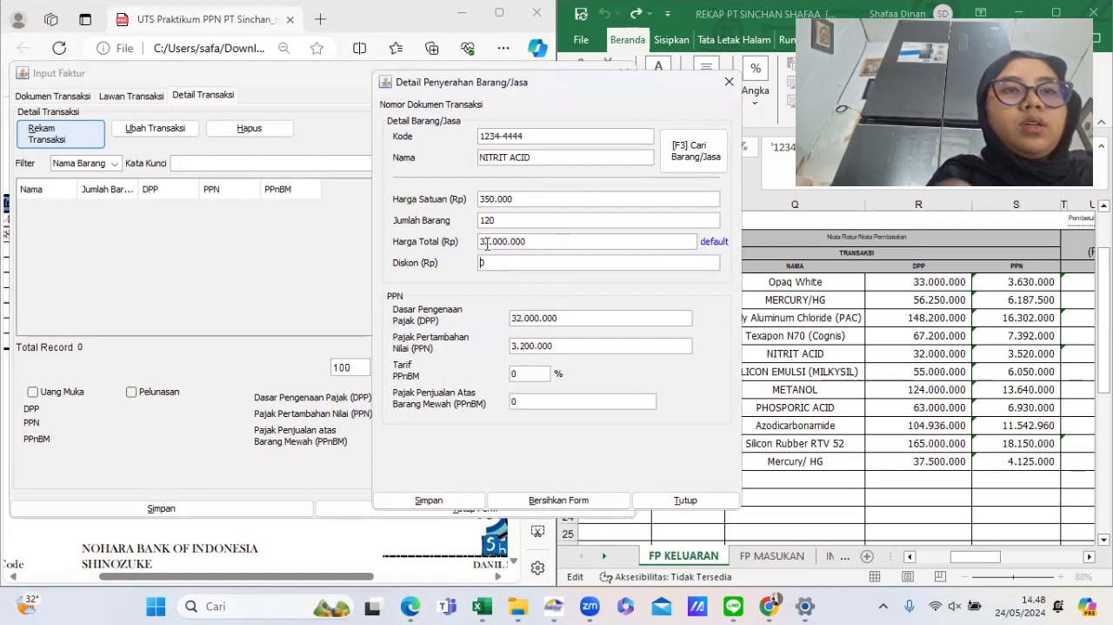
- Set the Nitrit Acid line's PPN to 3.520.000 per the rekap and save the item line
{"action": "left_click", "coordinate": [935, 345]}
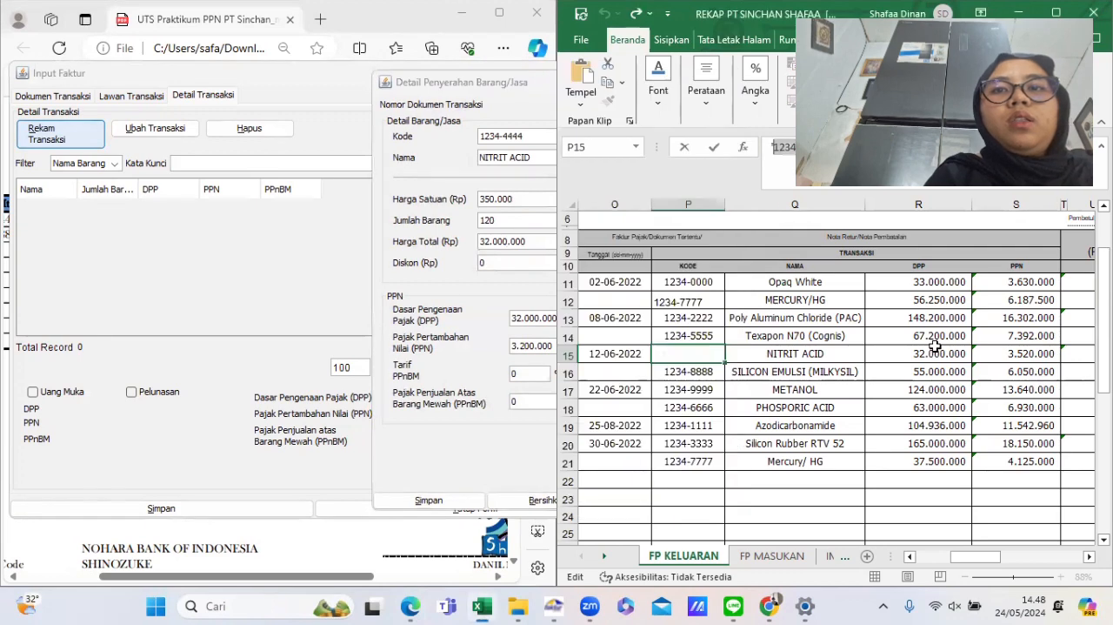
{"action": "scroll", "coordinate": [935, 345], "scroll_direction": "right", "scroll_amount": 1}
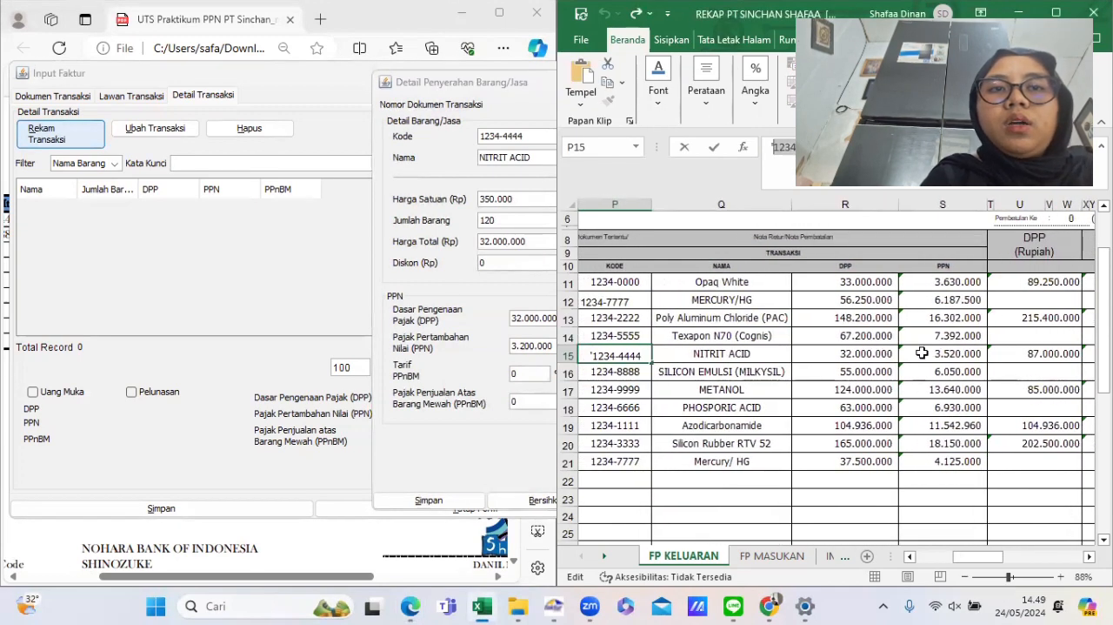
{"action": "key", "text": "Return"}
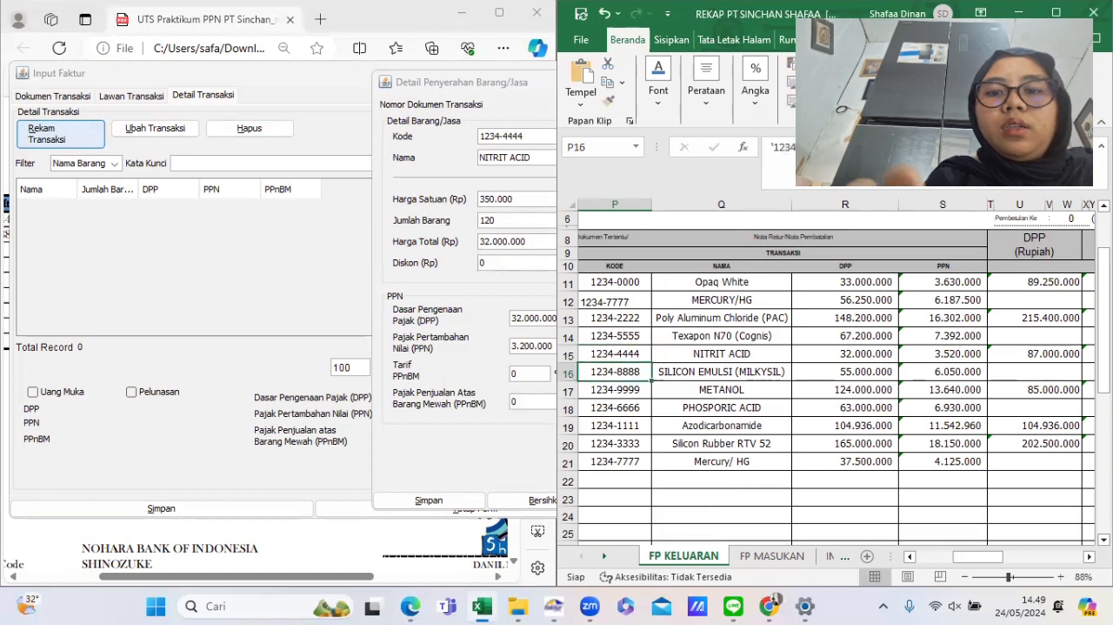
{"action": "left_click", "coordinate": [929, 352]}
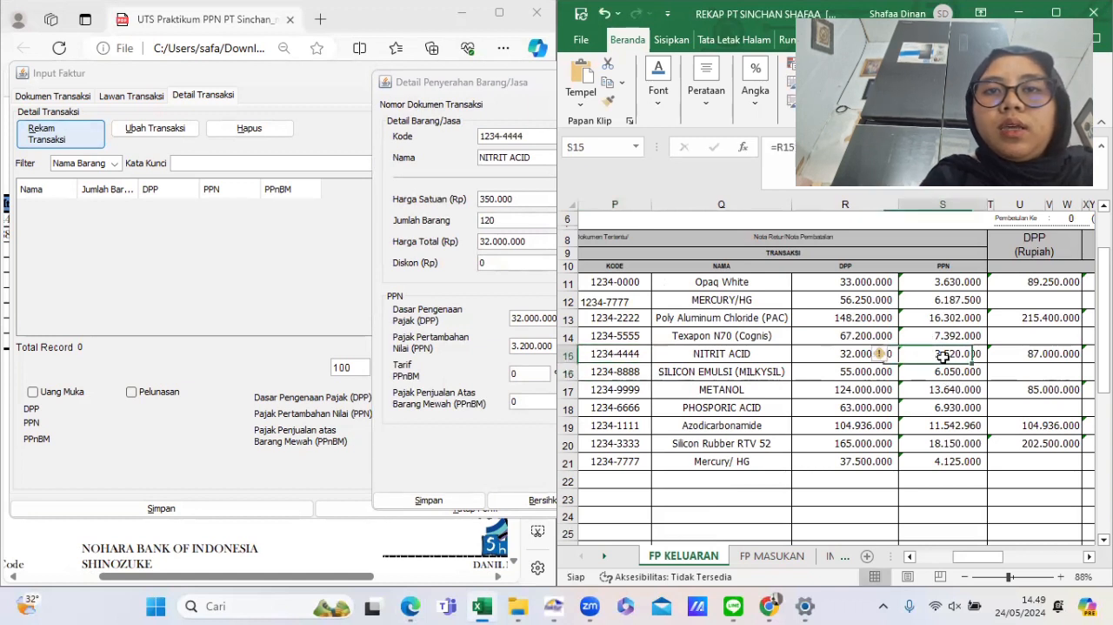
{"action": "left_click", "coordinate": [498, 283]}
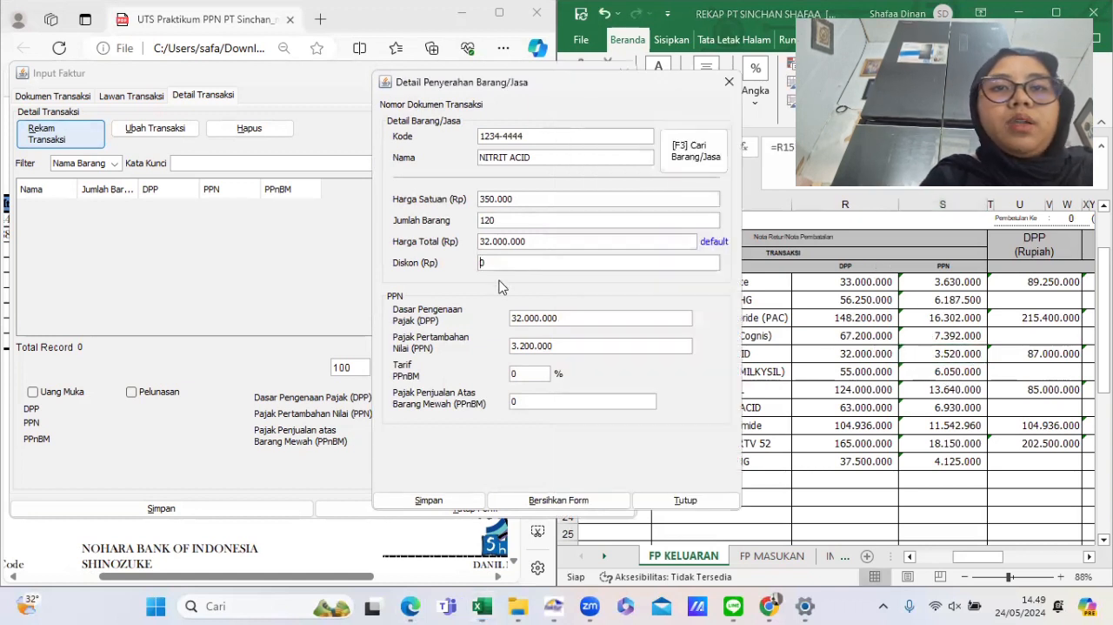
{"action": "left_click", "coordinate": [534, 346]}
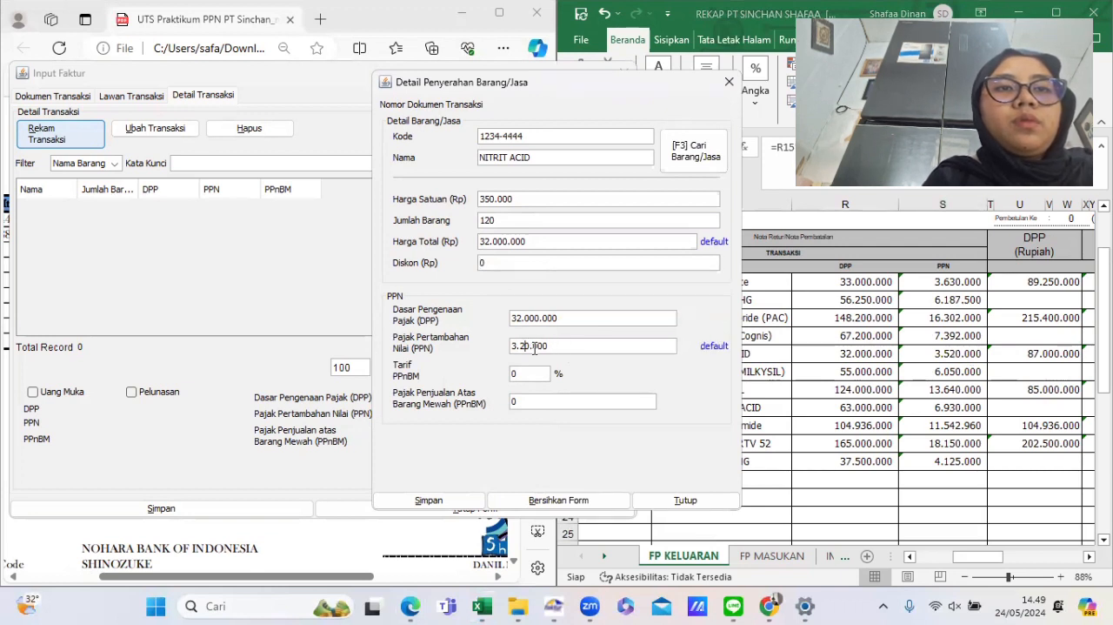
{"action": "key", "text": "BackSpace"}
{"action": "type", "text": "52"}
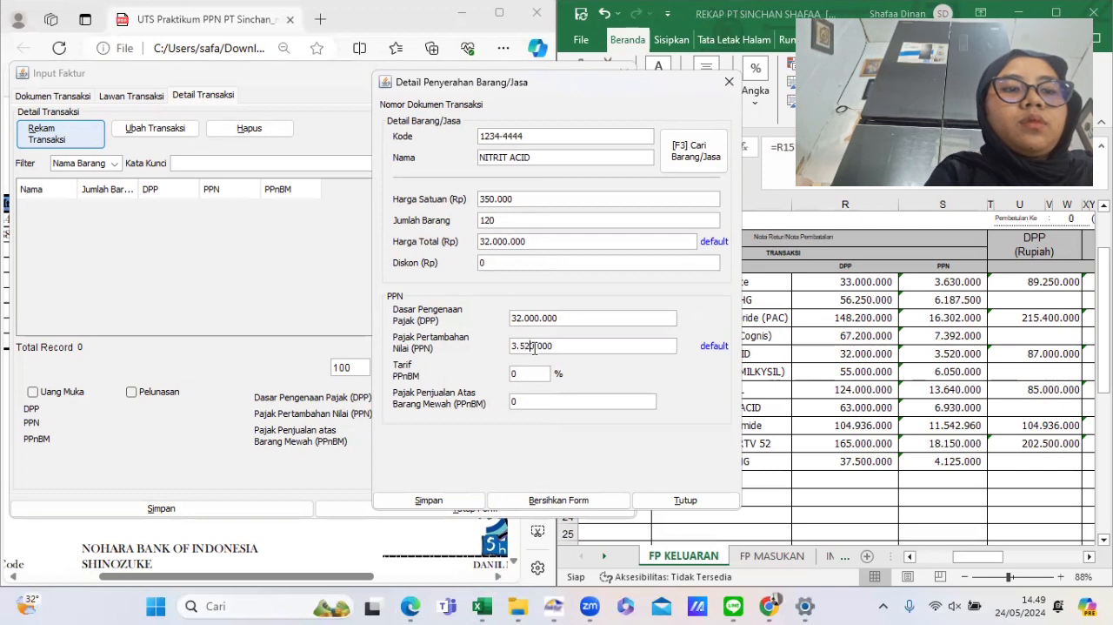
{"action": "left_click", "coordinate": [455, 500]}
{"action": "left_click", "coordinate": [530, 319]}
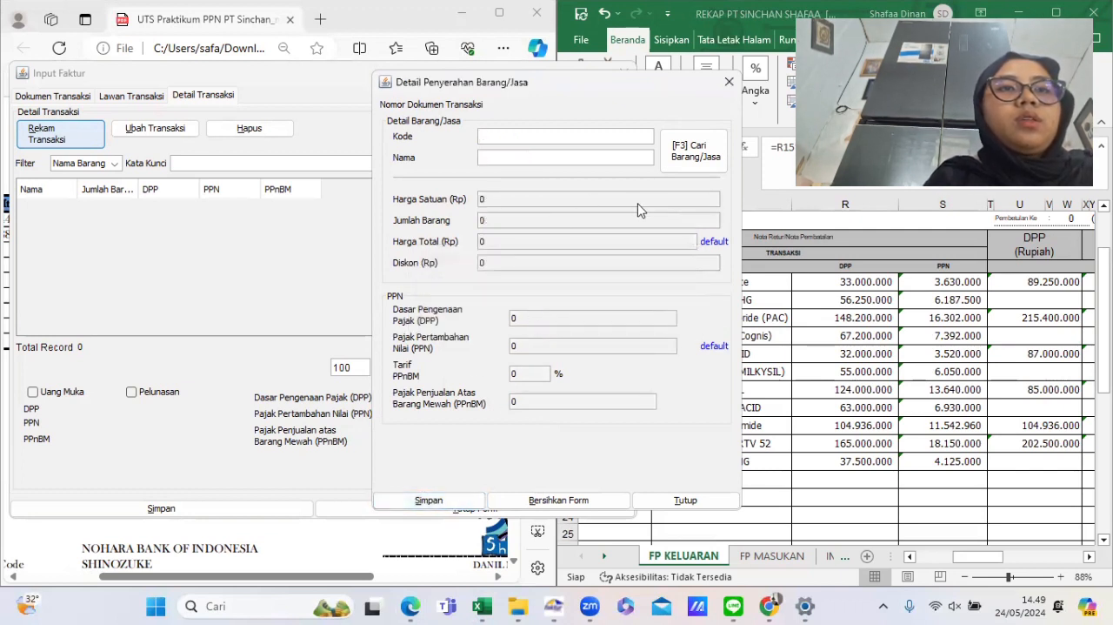
- Start the next item line by pasting the code 1234-8888 copied from the rekap
{"action": "left_click", "coordinate": [870, 348]}
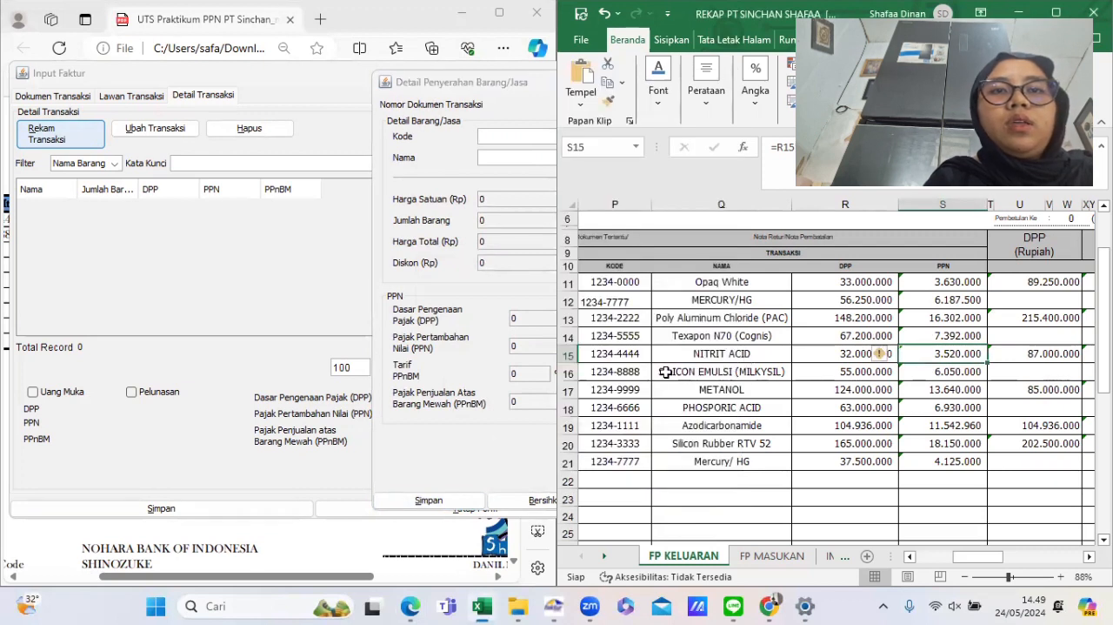
{"action": "left_click", "coordinate": [640, 372]}
{"action": "left_click", "coordinate": [774, 157]}
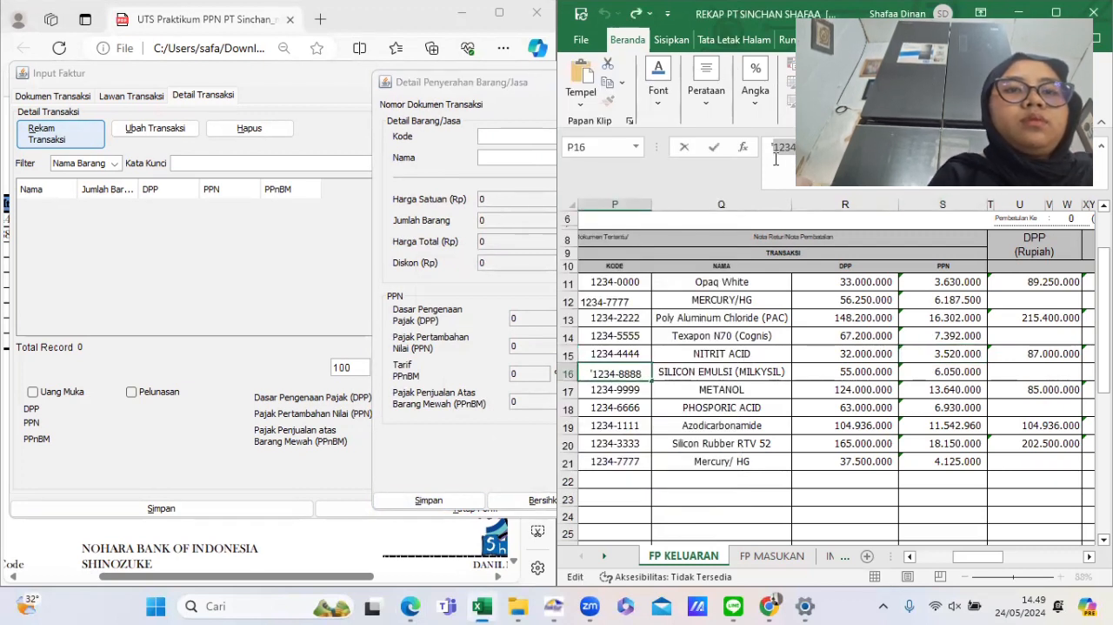
{"action": "left_click", "coordinate": [765, 430]}
{"action": "left_click", "coordinate": [509, 137]}
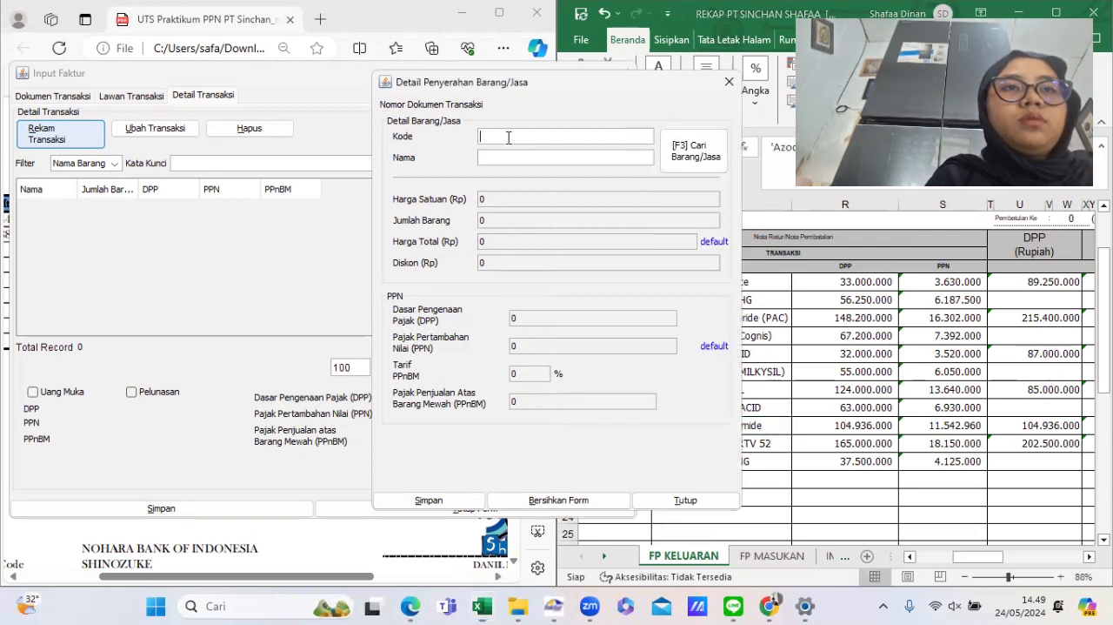
{"action": "type", "text": "1234-8888"}
- Copy the item name SILICON EMULSI (MILKYSIL) from the rekap and paste it into the item's name field
{"action": "left_click", "coordinate": [833, 345]}
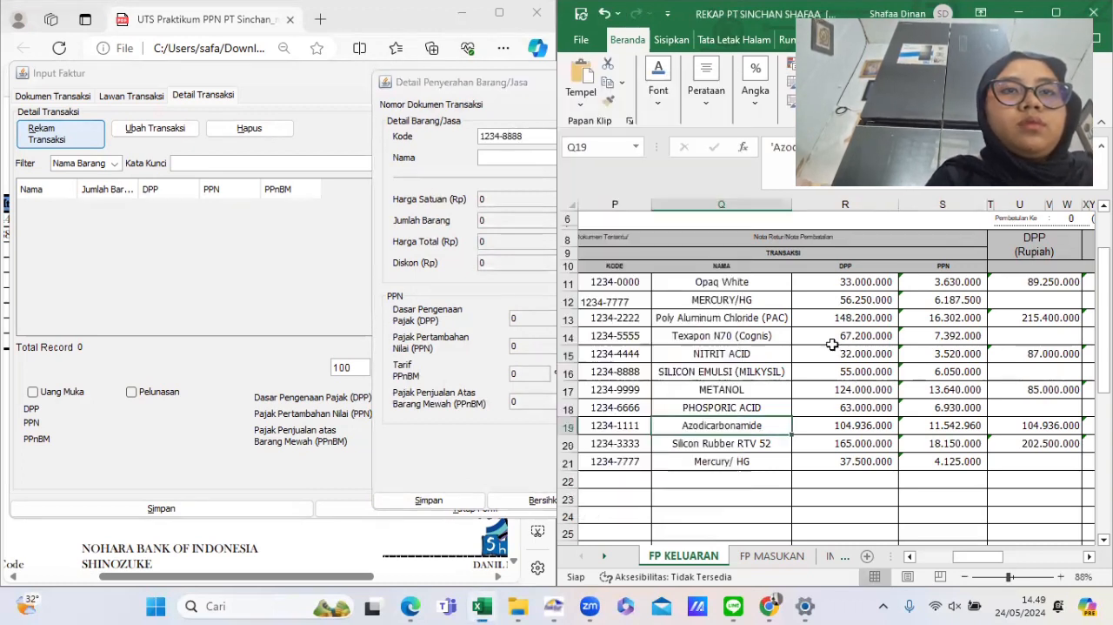
{"action": "left_click", "coordinate": [746, 371]}
{"action": "double_click", "coordinate": [746, 372]}
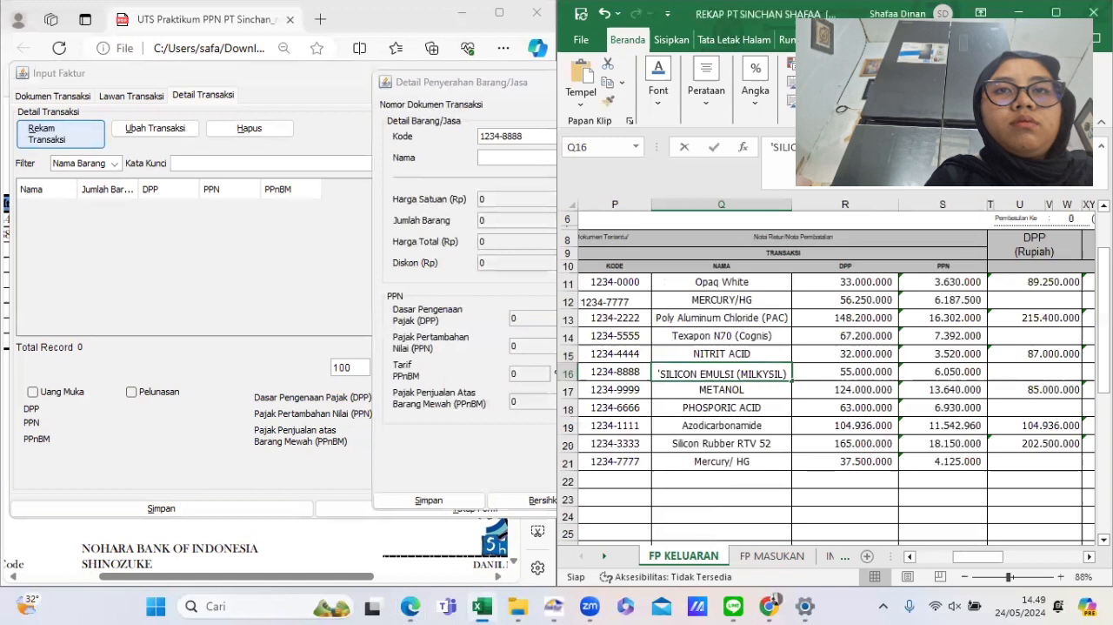
{"action": "left_click", "coordinate": [778, 155]}
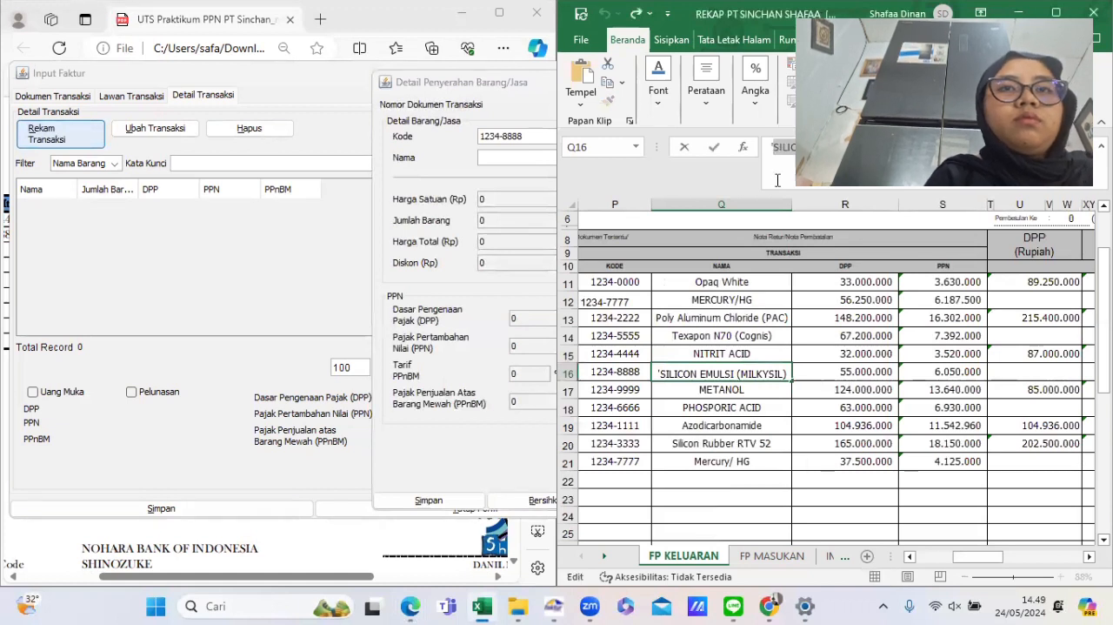
{"action": "left_click", "coordinate": [753, 373]}
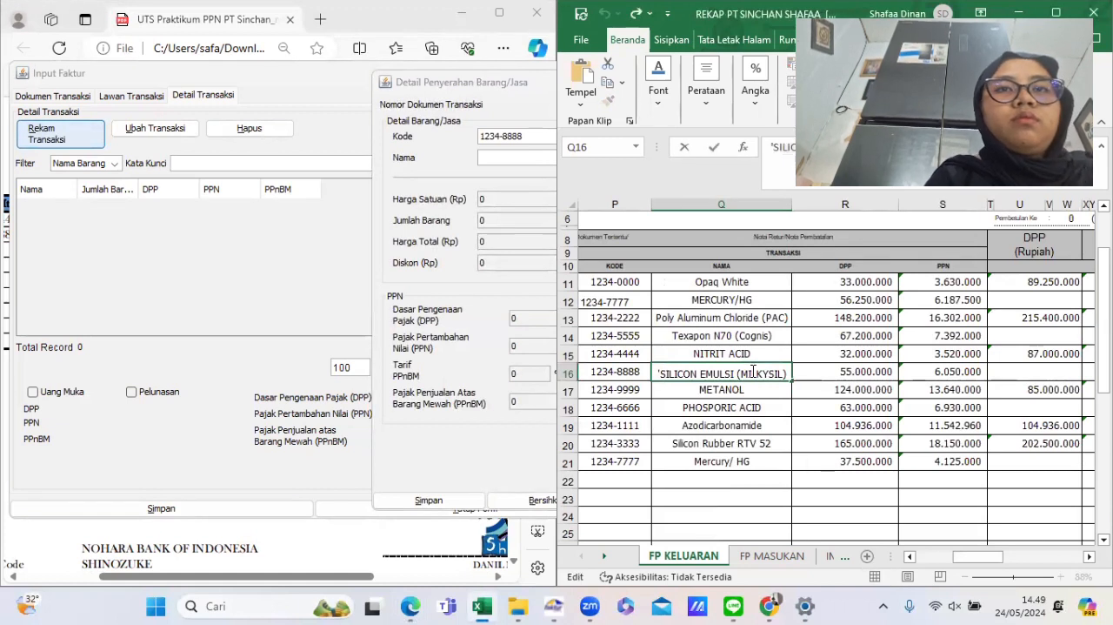
{"action": "left_click", "coordinate": [493, 160]}
{"action": "type", "text": "SILICON EMULSI (MILKYSIL)"}
{"action": "key", "text": "Return"}
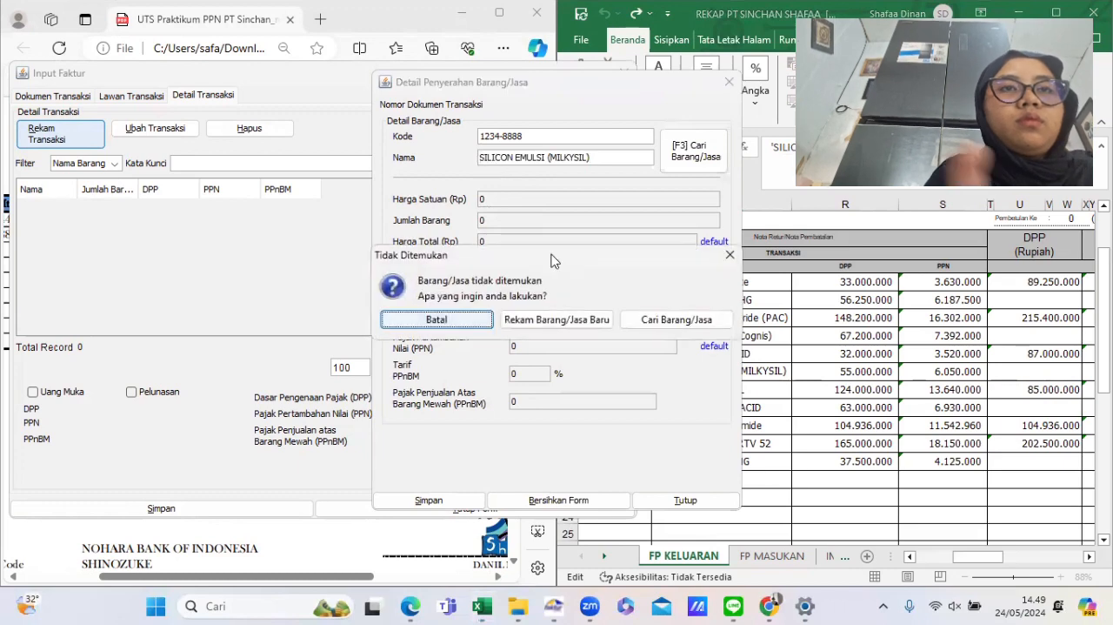
- Register SILICON EMULSI (MILKYSIL) as a new goods reference with a selling price of 650.000, checked against the billing invoice
{"action": "left_click", "coordinate": [577, 319]}
{"action": "left_click", "coordinate": [383, 565]}
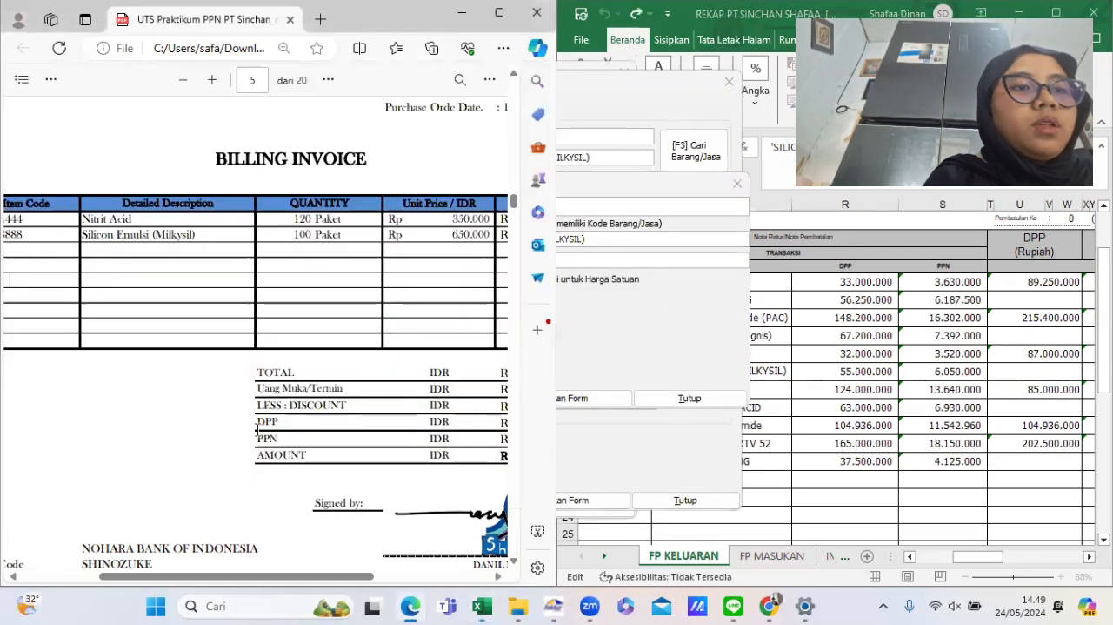
{"action": "scroll", "coordinate": [349, 244], "scroll_direction": "right", "scroll_amount": 1}
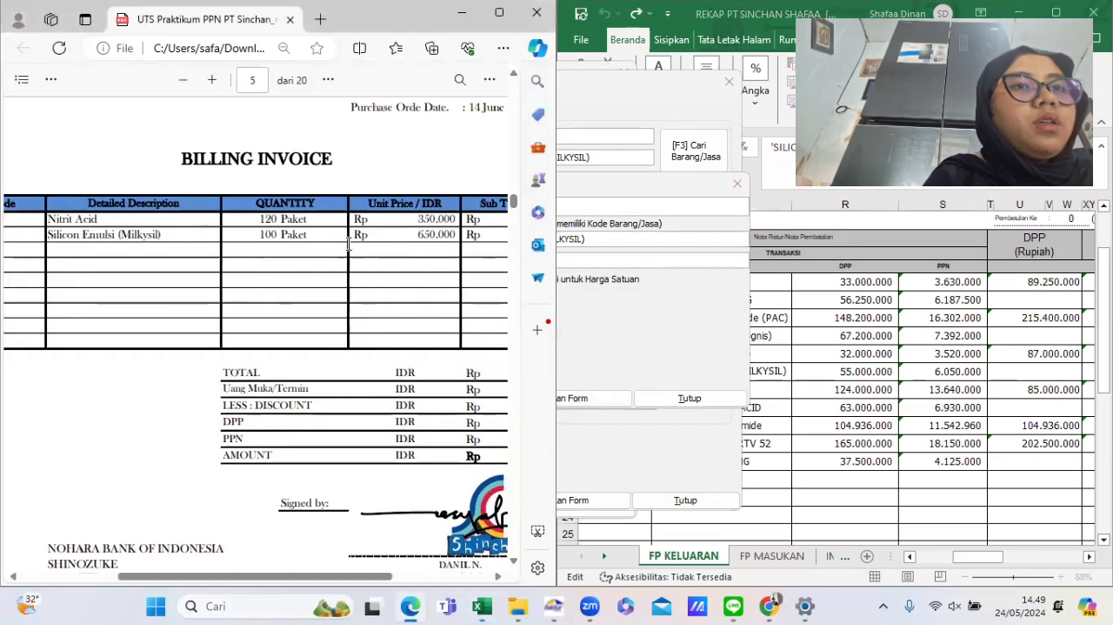
{"action": "left_click", "coordinate": [670, 282]}
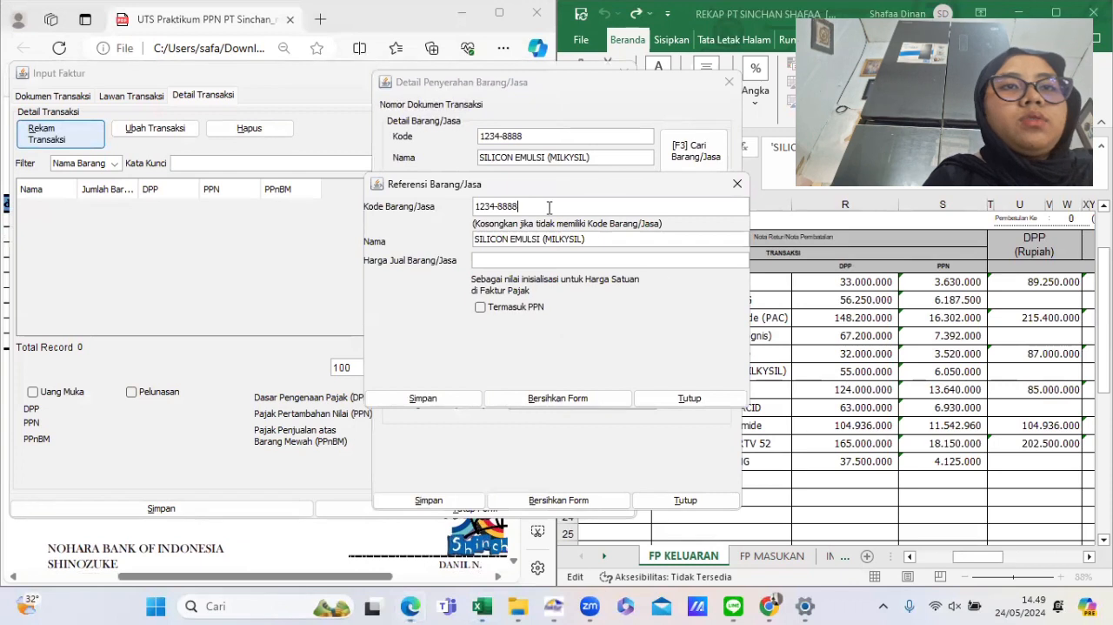
{"action": "left_click", "coordinate": [545, 260]}
{"action": "type", "text": "650.000"}
{"action": "key", "text": "Tab"}
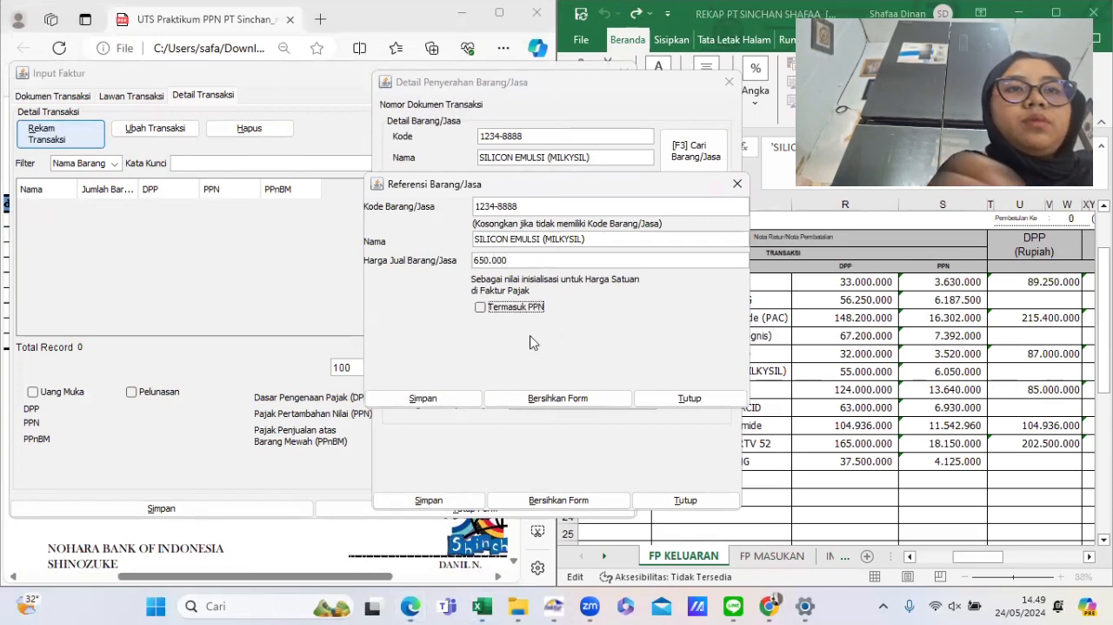
{"action": "left_click", "coordinate": [445, 395]}
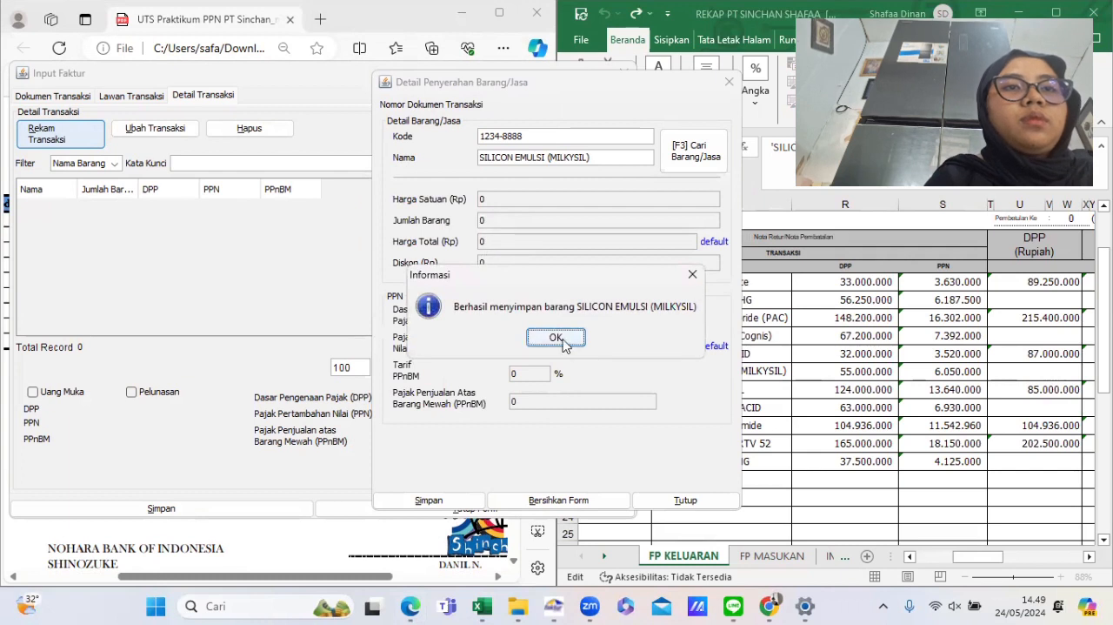
{"action": "left_click", "coordinate": [555, 338]}
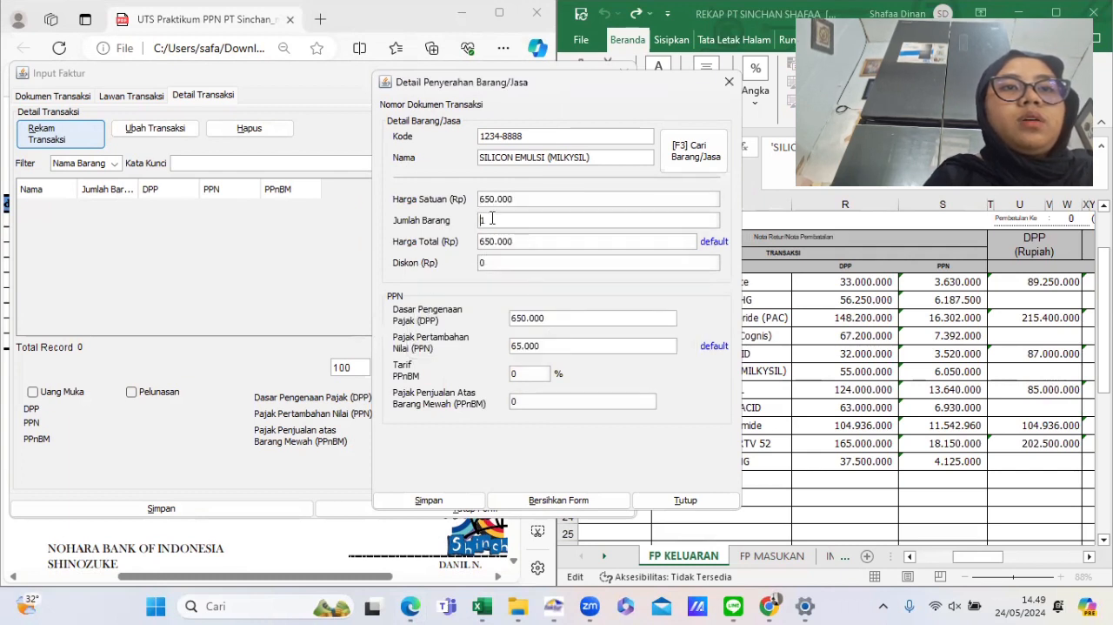
- Set the Silicon Emulsi quantity to 100 and the total price to 55.000.000
{"action": "left_click", "coordinate": [491, 219]}
{"action": "type", "text": "00"}
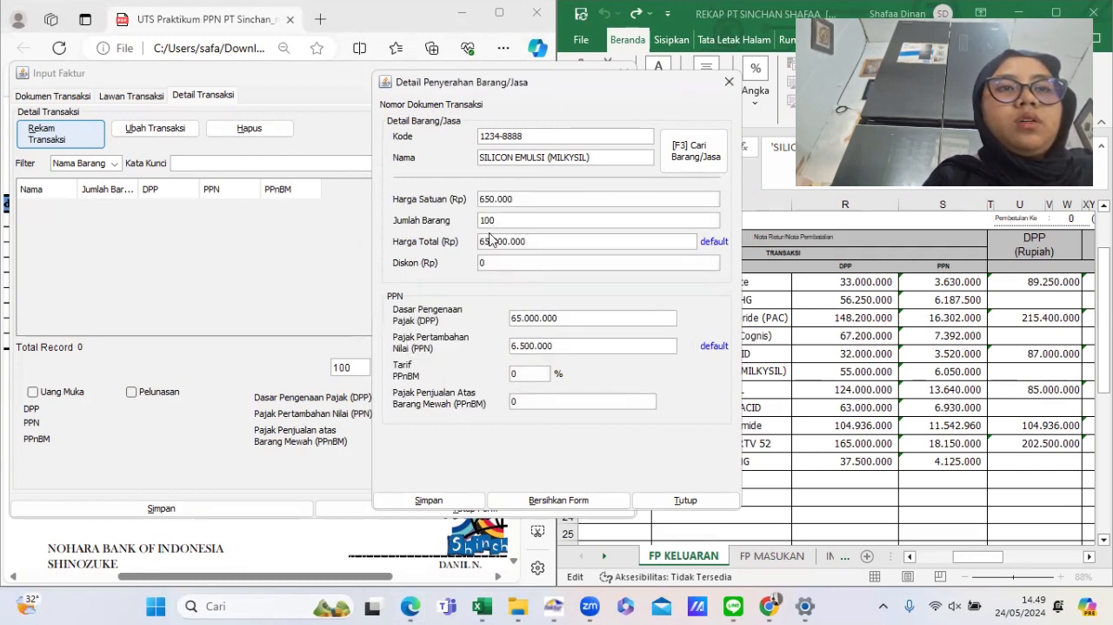
{"action": "left_click", "coordinate": [486, 241]}
{"action": "key", "text": "BackSpace"}
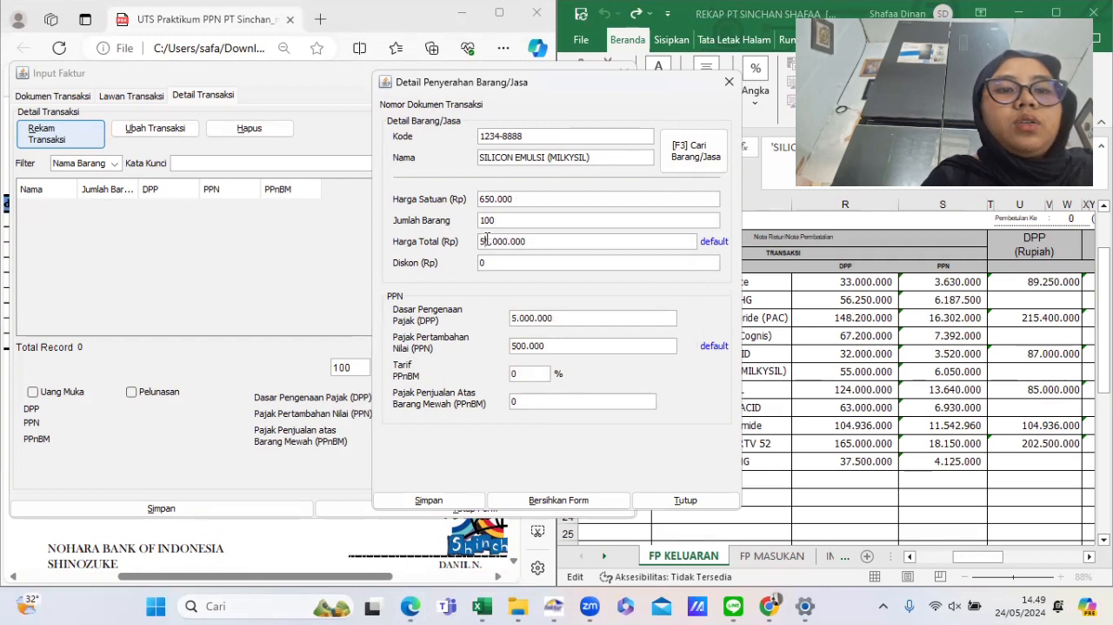
{"action": "type", "text": "5"}
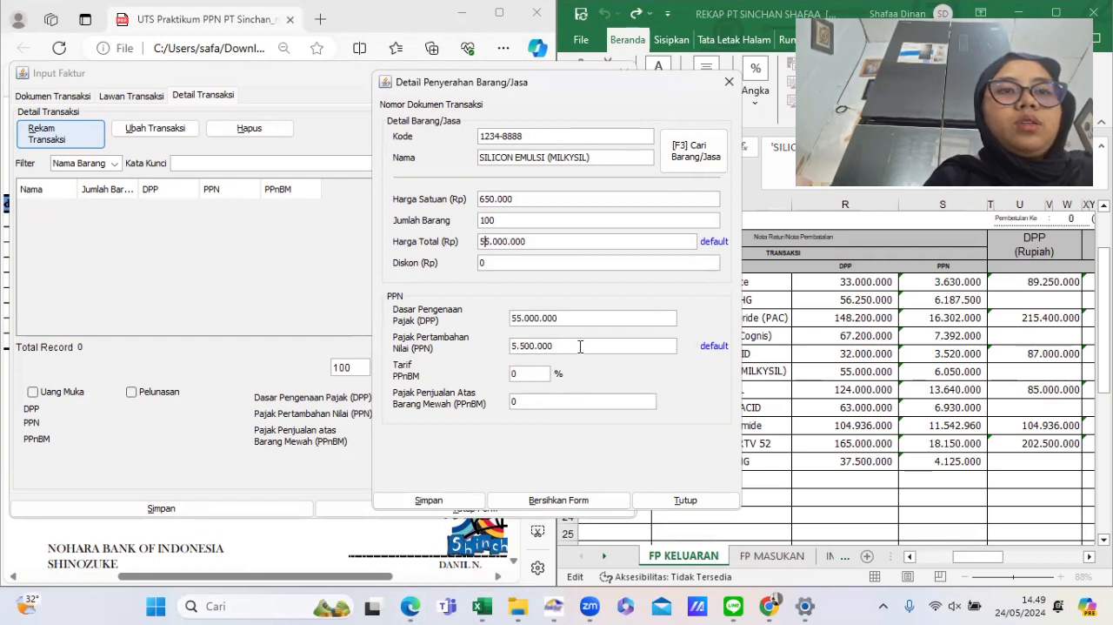
- Check the Silicon Emulsi PPN in the rekap and open the line's PPN field for editing
{"action": "left_click", "coordinate": [919, 370]}
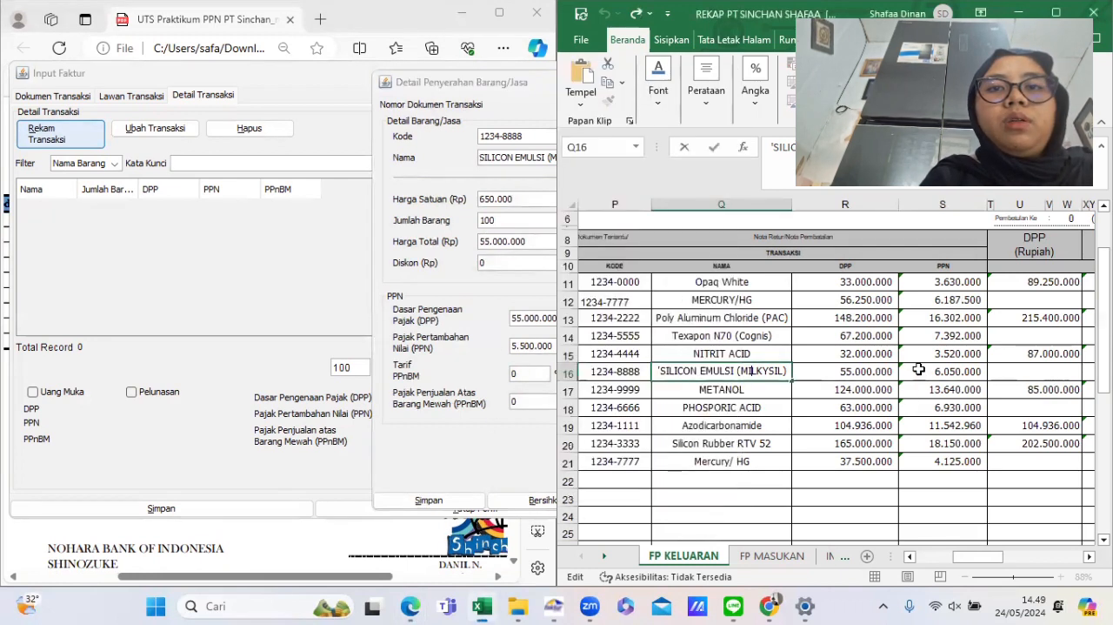
{"action": "left_click", "coordinate": [533, 351]}
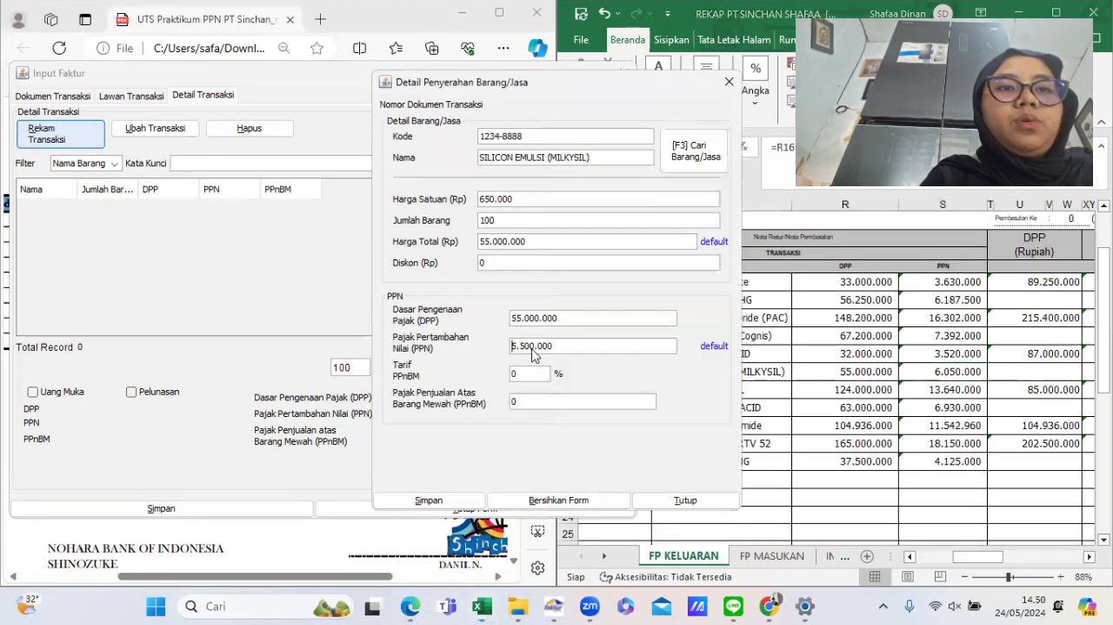
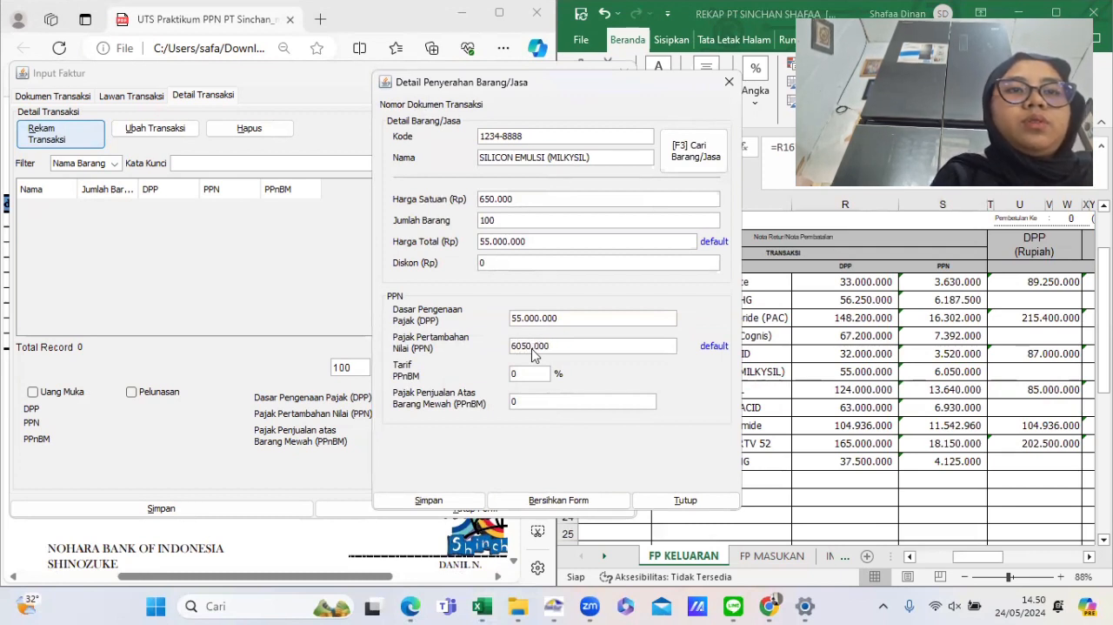
- Save the Silicon Emulsi line with a PPN of 6.050.000 to the invoice's transaction details
{"action": "left_click", "coordinate": [479, 495]}
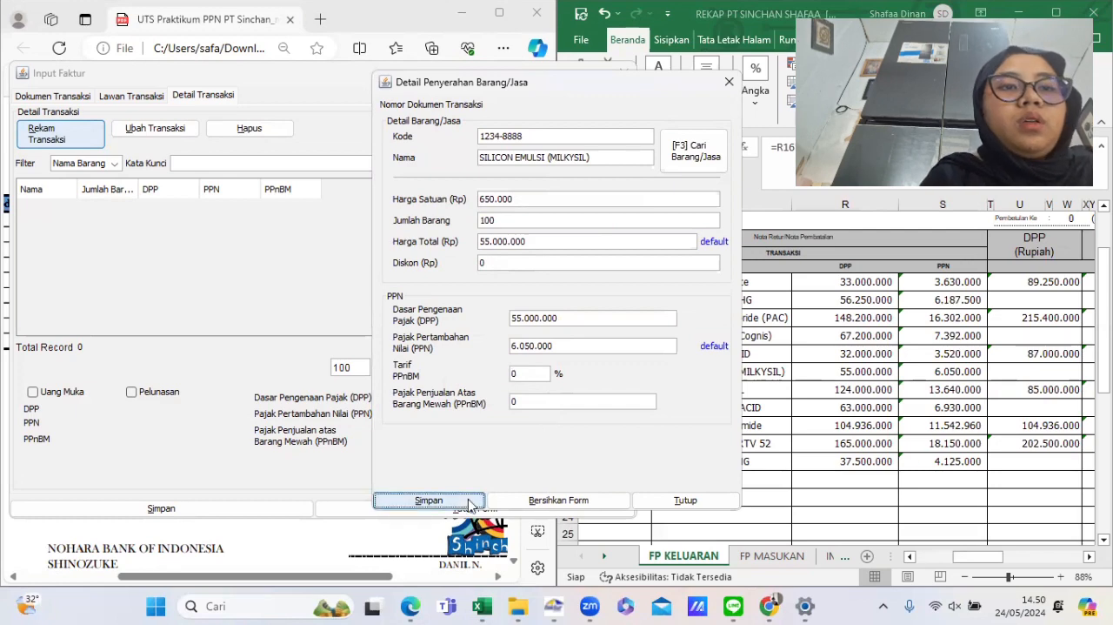
{"action": "left_click", "coordinate": [584, 319]}
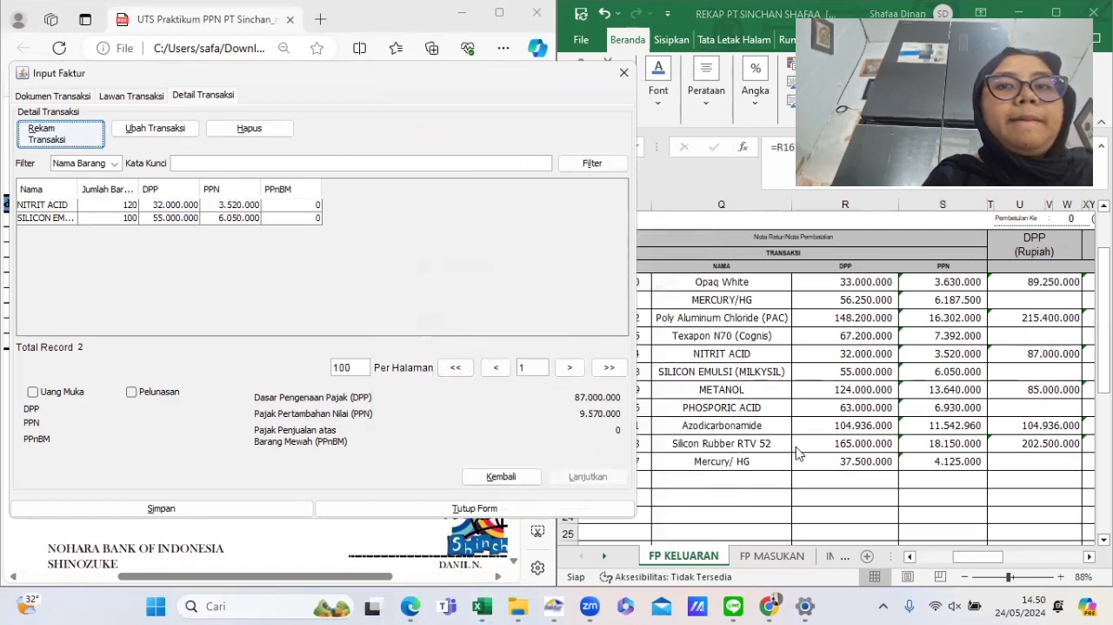
- Save the completed invoice after checking its DPP and PPN totals against the rekap, and start a new invoice document
{"action": "scroll", "coordinate": [798, 451], "scroll_direction": "left", "scroll_amount": 3}
{"action": "scroll", "coordinate": [793, 443], "scroll_direction": "right", "scroll_amount": 5}
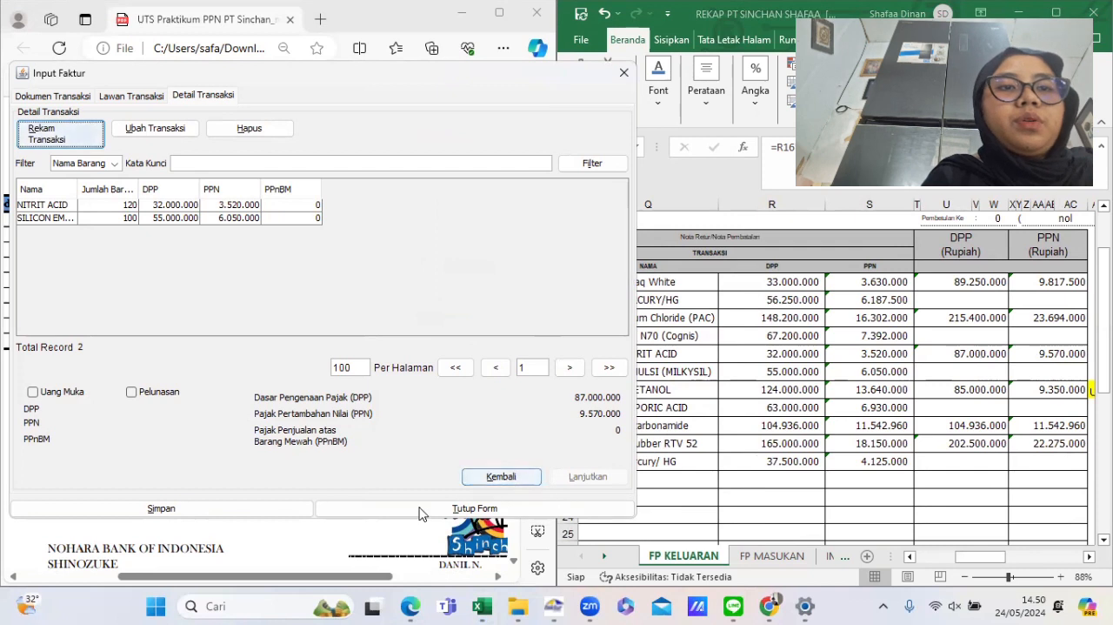
{"action": "left_click", "coordinate": [217, 513]}
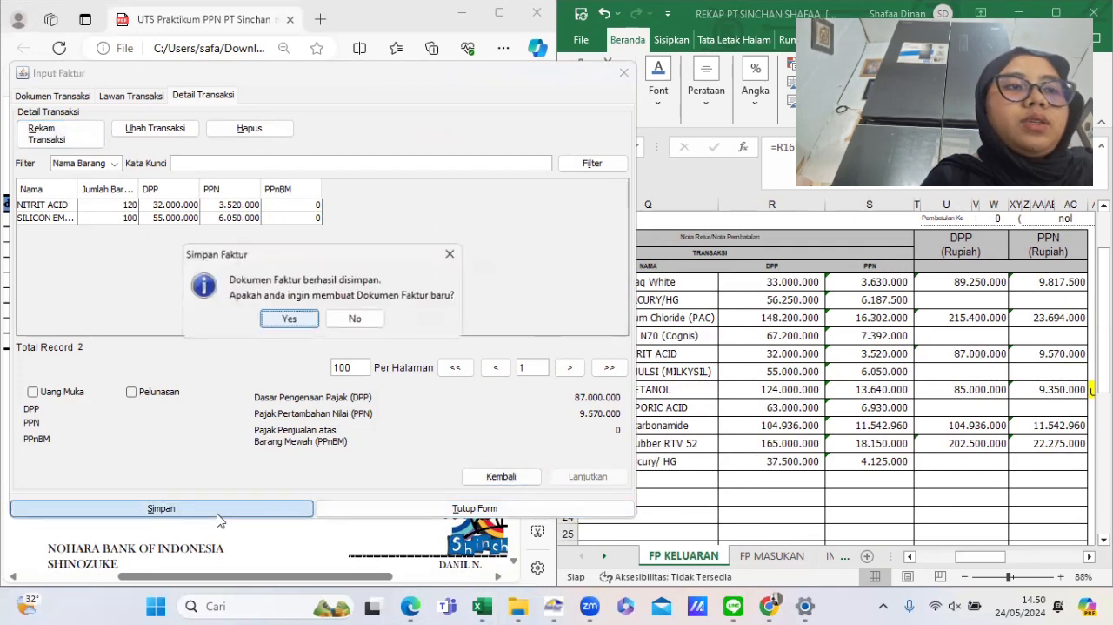
{"action": "left_click", "coordinate": [291, 317]}
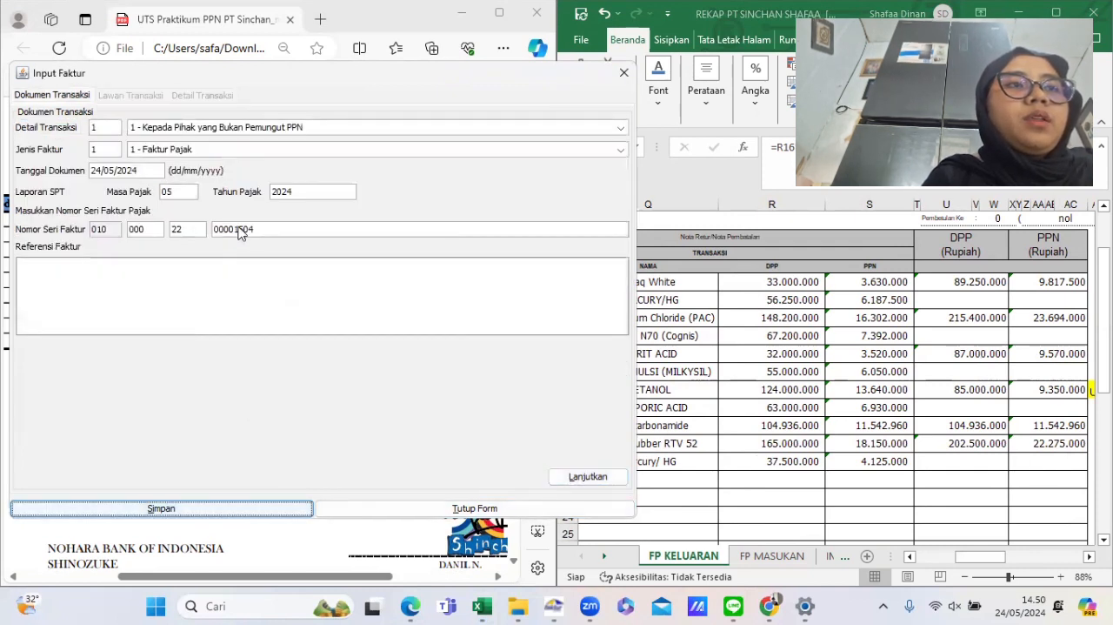
- Set the new invoice's document date to 22/06/2022, matching the rekap's invoice 010.006-22.00001504, and continue
{"action": "left_click", "coordinate": [787, 353]}
{"action": "scroll", "coordinate": [786, 353], "scroll_direction": "left", "scroll_amount": 10}
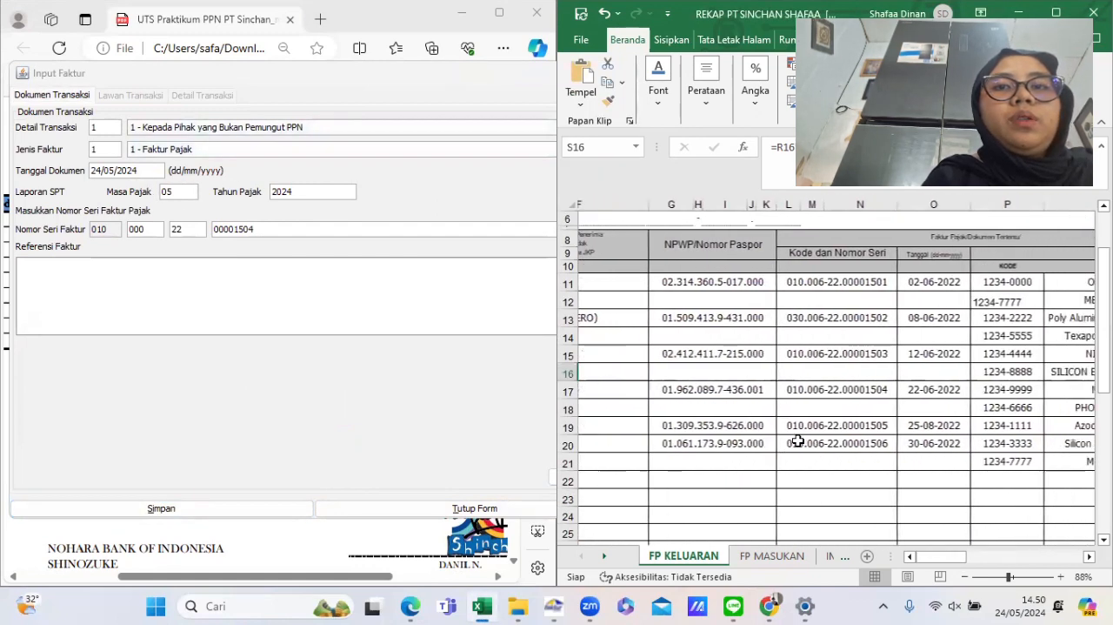
{"action": "scroll", "coordinate": [798, 441], "scroll_direction": "right", "scroll_amount": 5}
{"action": "scroll", "coordinate": [797, 441], "scroll_direction": "right", "scroll_amount": 1}
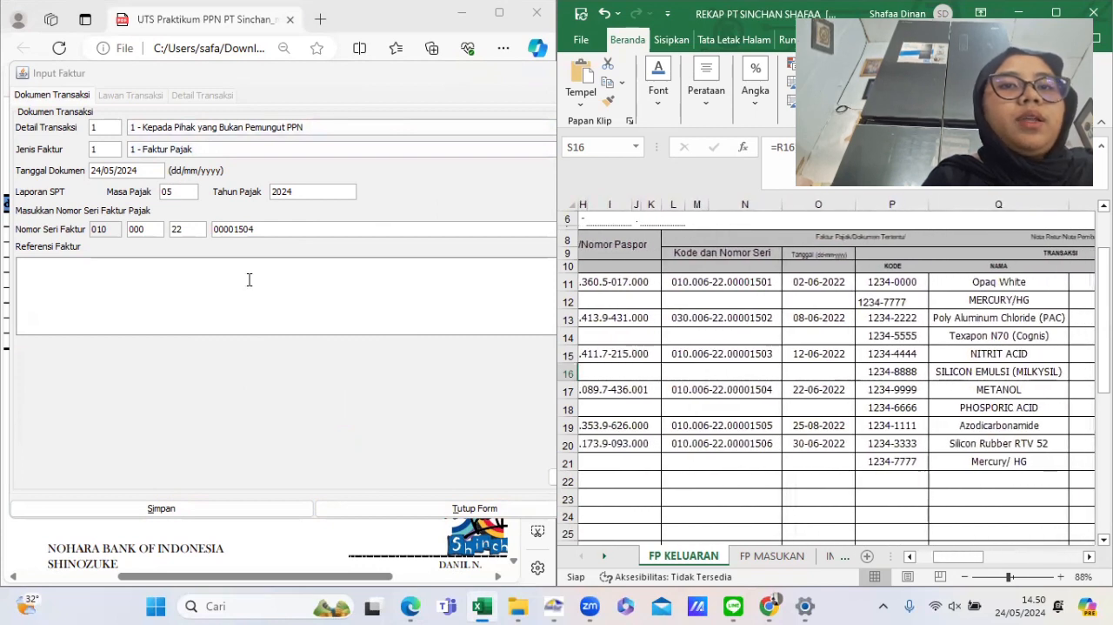
{"action": "left_click", "coordinate": [91, 171]}
{"action": "type", "text": "2"}
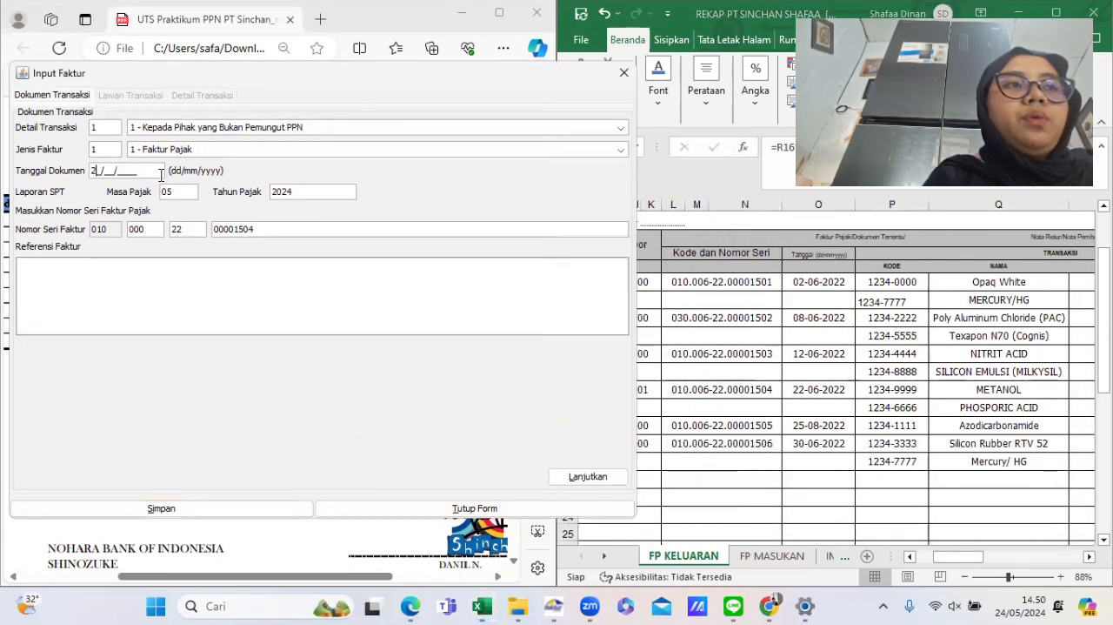
{"action": "type", "text": "2/06/2022"}
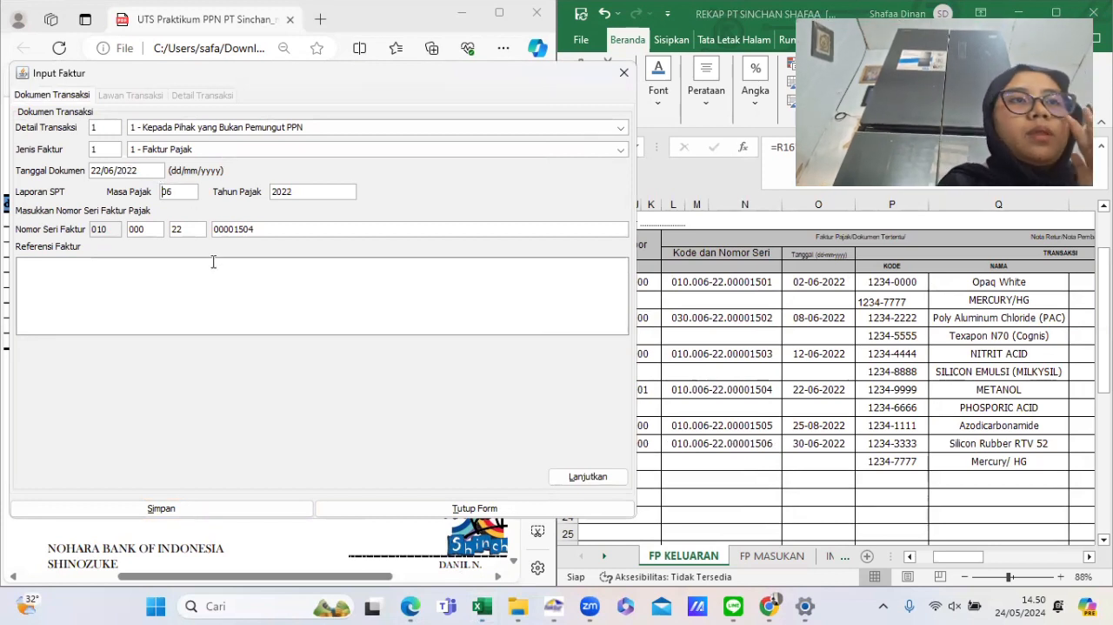
{"action": "left_click", "coordinate": [579, 476]}
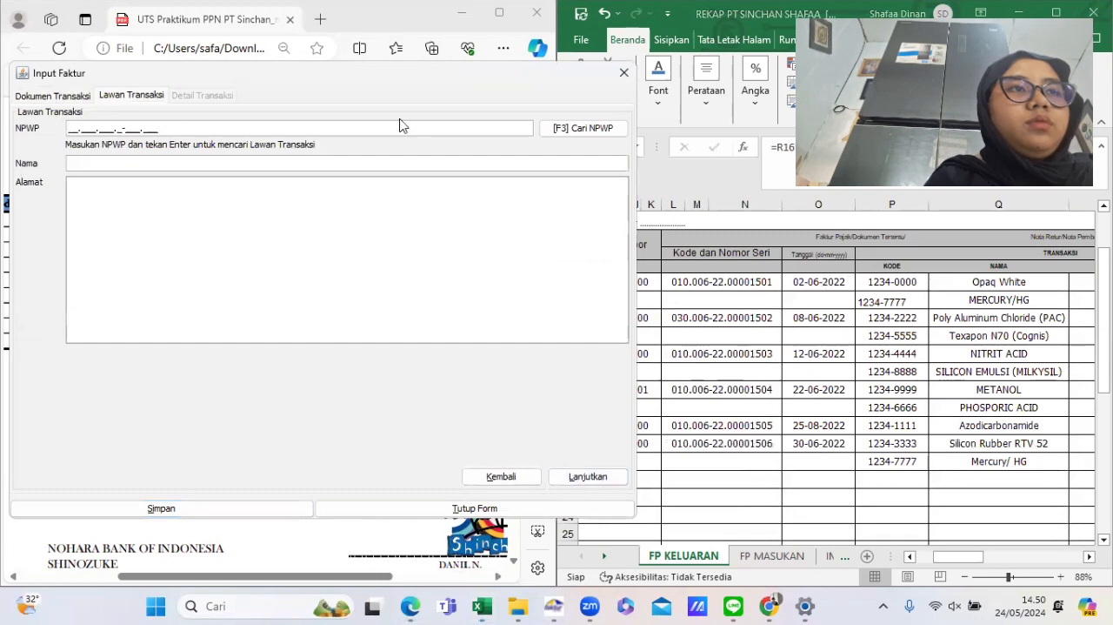
- Search the counterpart references and select CV PUTRA MELAYU as the counterpart, then continue to transaction details
{"action": "left_click", "coordinate": [577, 130]}
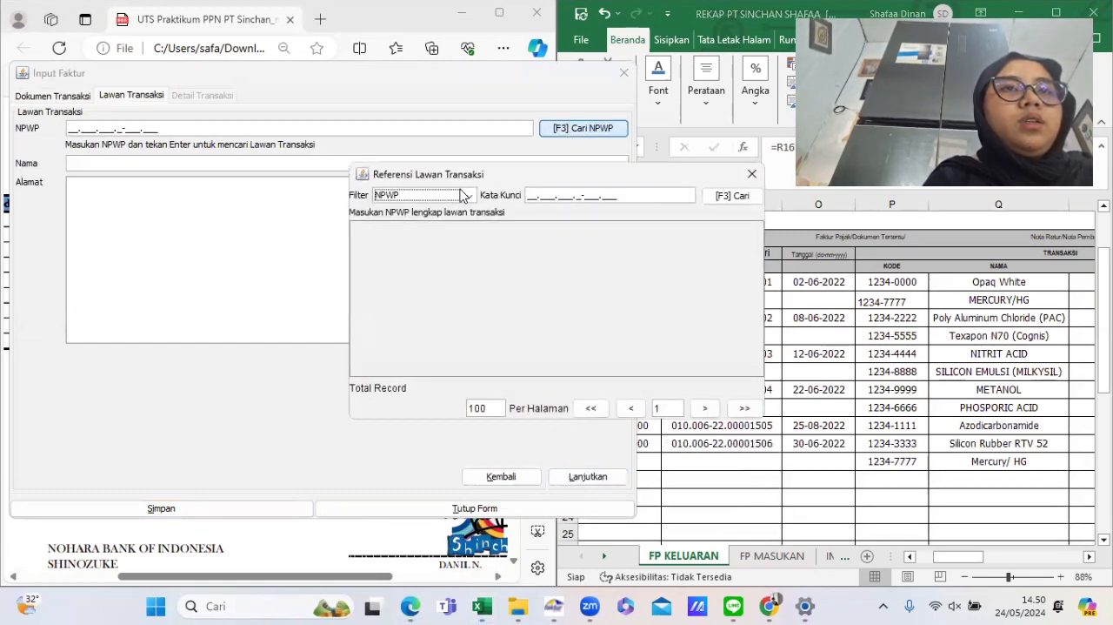
{"action": "left_click", "coordinate": [721, 198]}
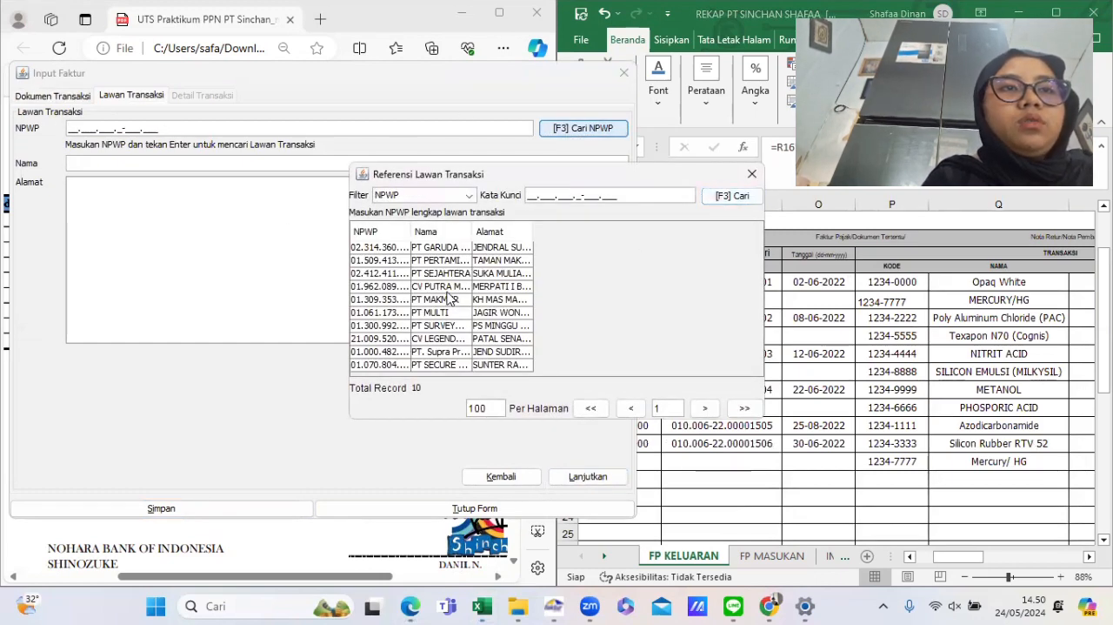
{"action": "double_click", "coordinate": [488, 287]}
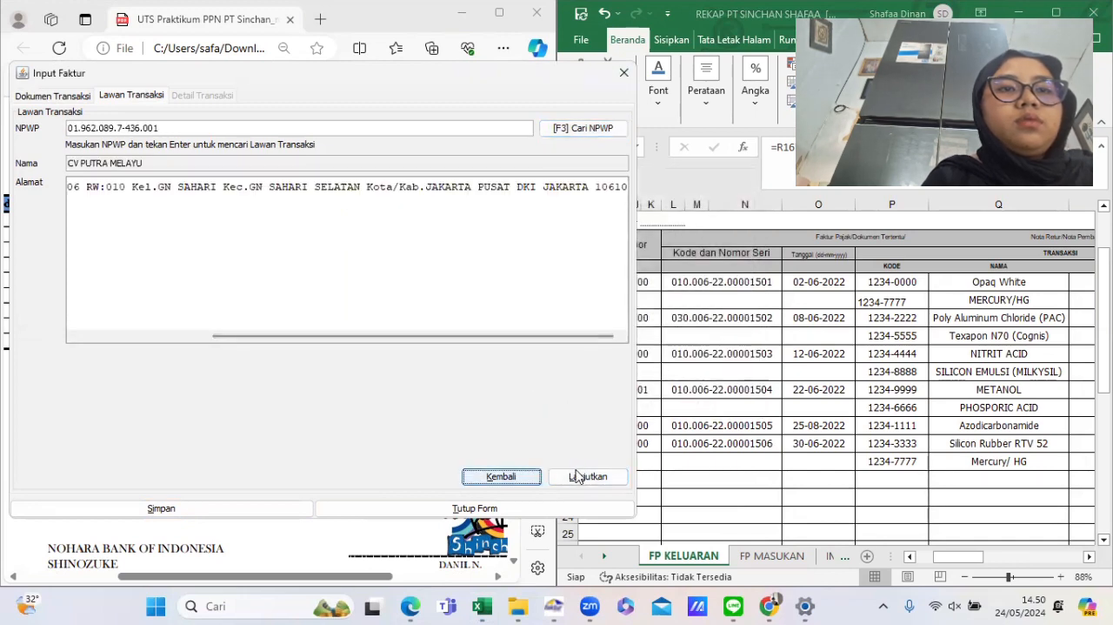
{"action": "left_click", "coordinate": [574, 474]}
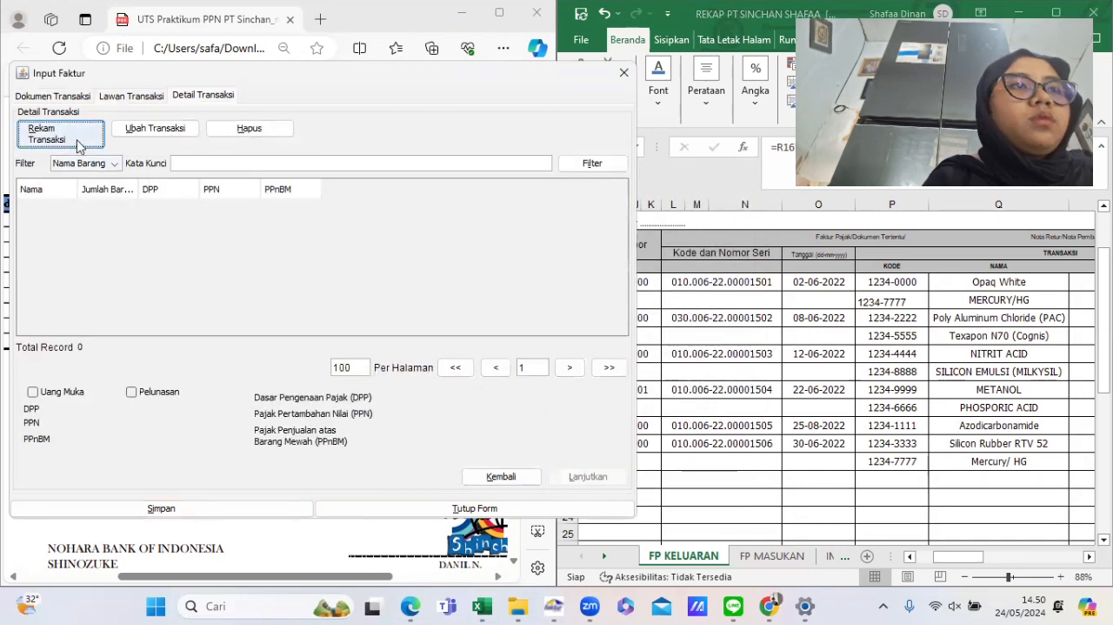
- Start a new item line and copy the Metanol item code 1234-9999 from the rekap
{"action": "left_click", "coordinate": [77, 139]}
{"action": "left_click", "coordinate": [926, 398]}
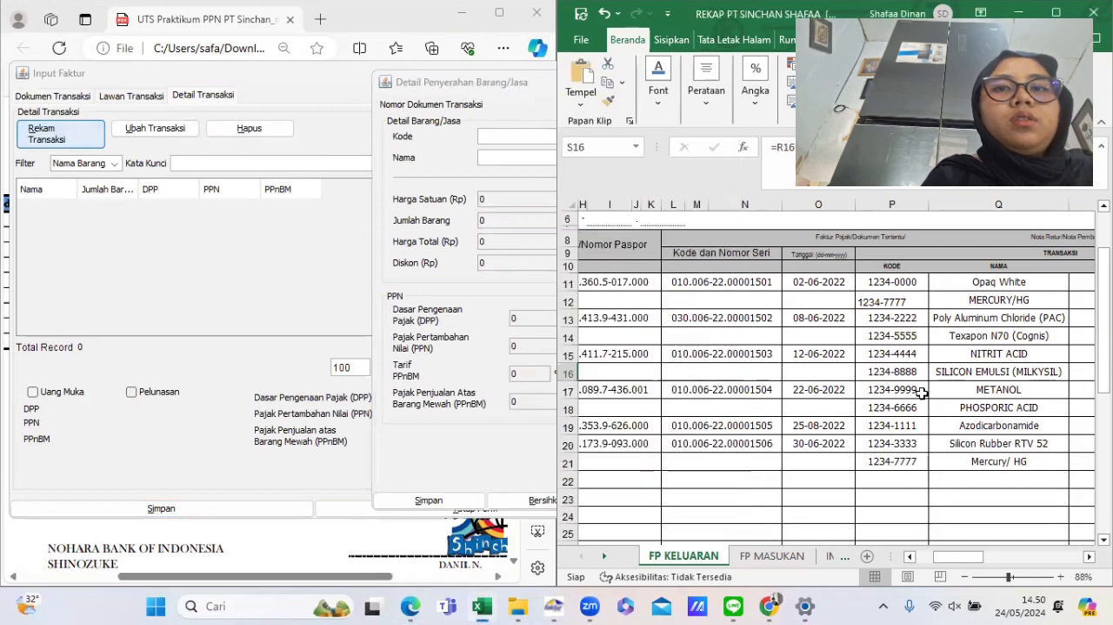
{"action": "scroll", "coordinate": [943, 372], "scroll_direction": "down", "scroll_amount": 2}
{"action": "scroll", "coordinate": [944, 372], "scroll_direction": "down", "scroll_amount": 1}
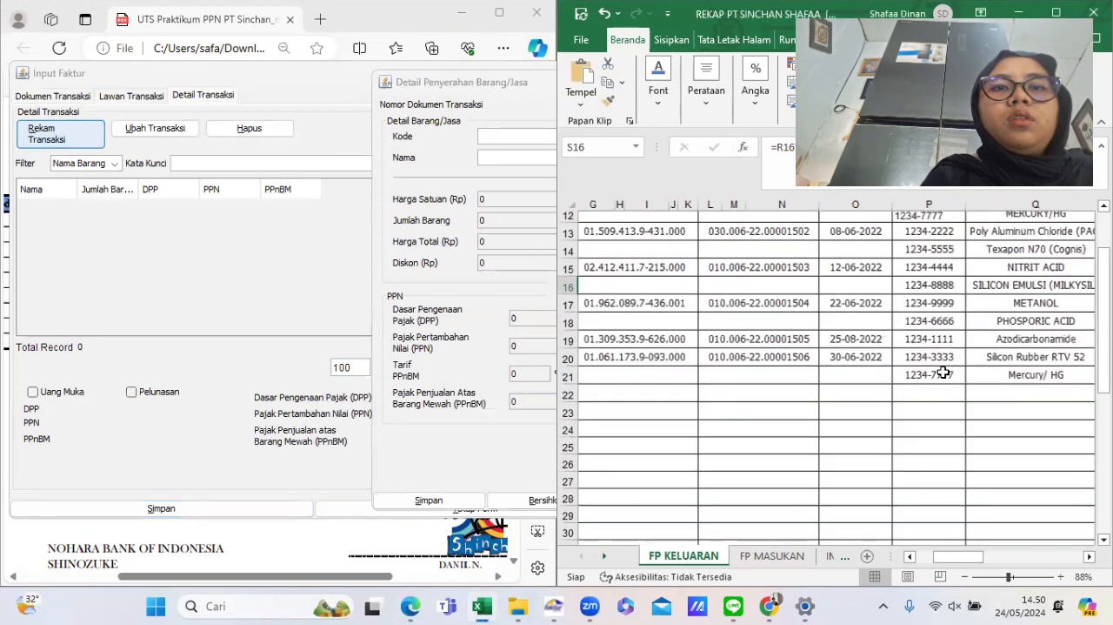
{"action": "scroll", "coordinate": [922, 348], "scroll_direction": "right", "scroll_amount": 2}
{"action": "left_click", "coordinate": [900, 309]}
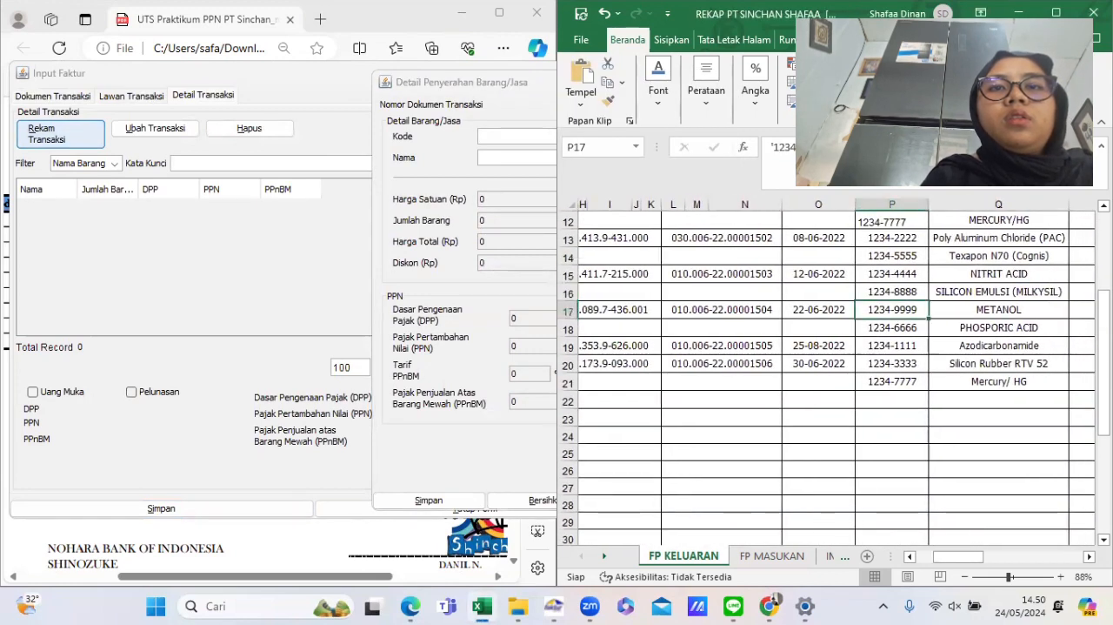
{"action": "key", "text": "F2"}
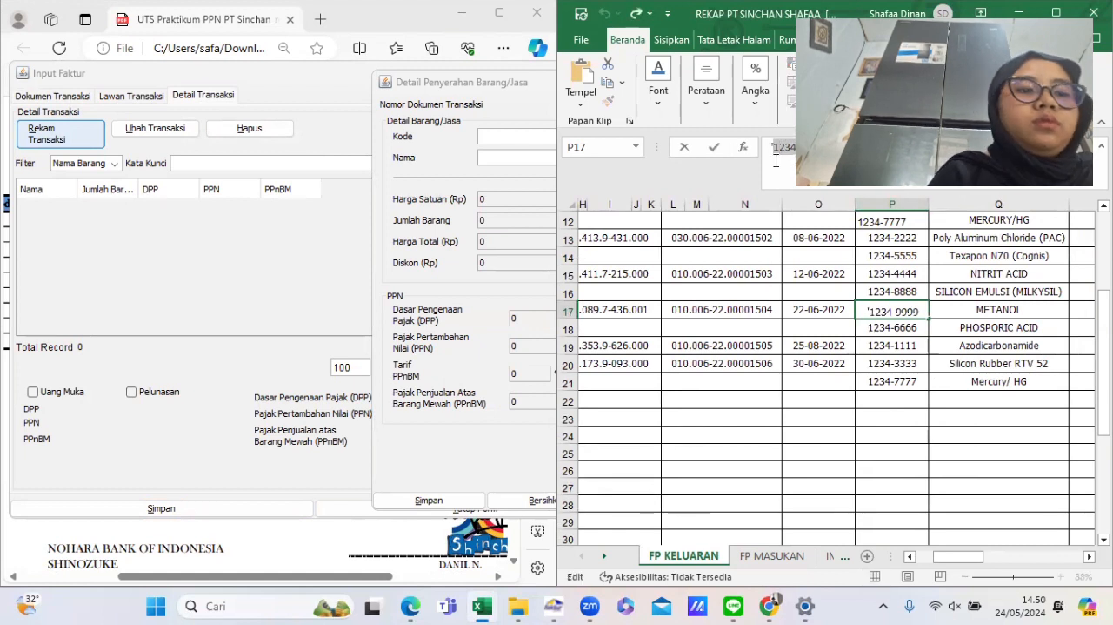
- Paste code 1234-9999 into the line, enter the name METANOL, and start registering it as a new goods reference
{"action": "left_click", "coordinate": [493, 152]}
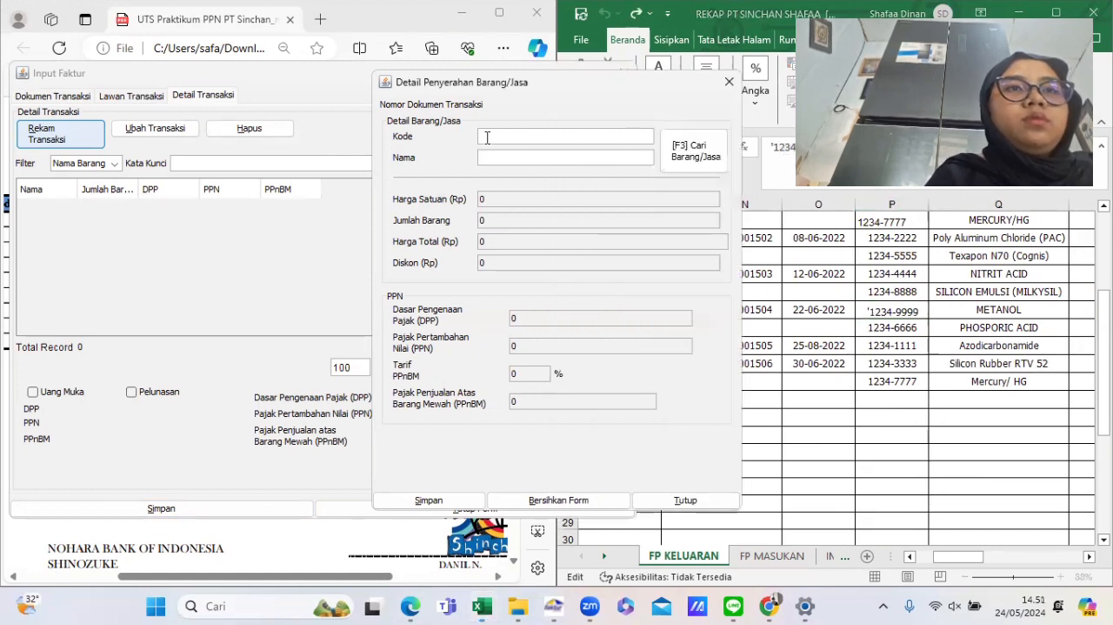
{"action": "left_click", "coordinate": [488, 138]}
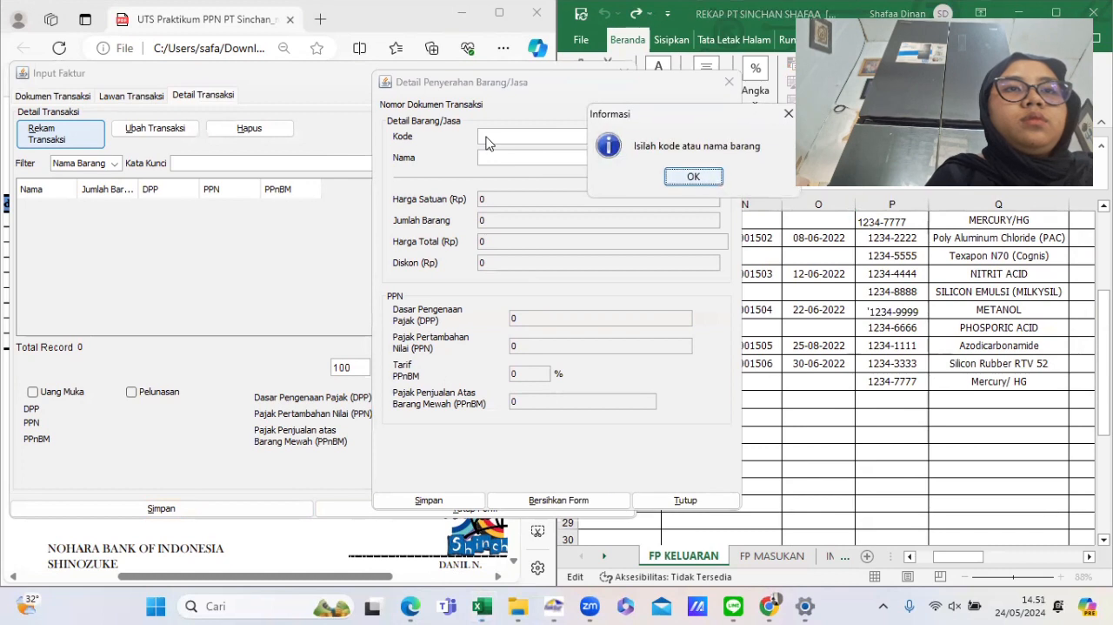
{"action": "left_click", "coordinate": [693, 176]}
{"action": "type", "text": "1234-9999"}
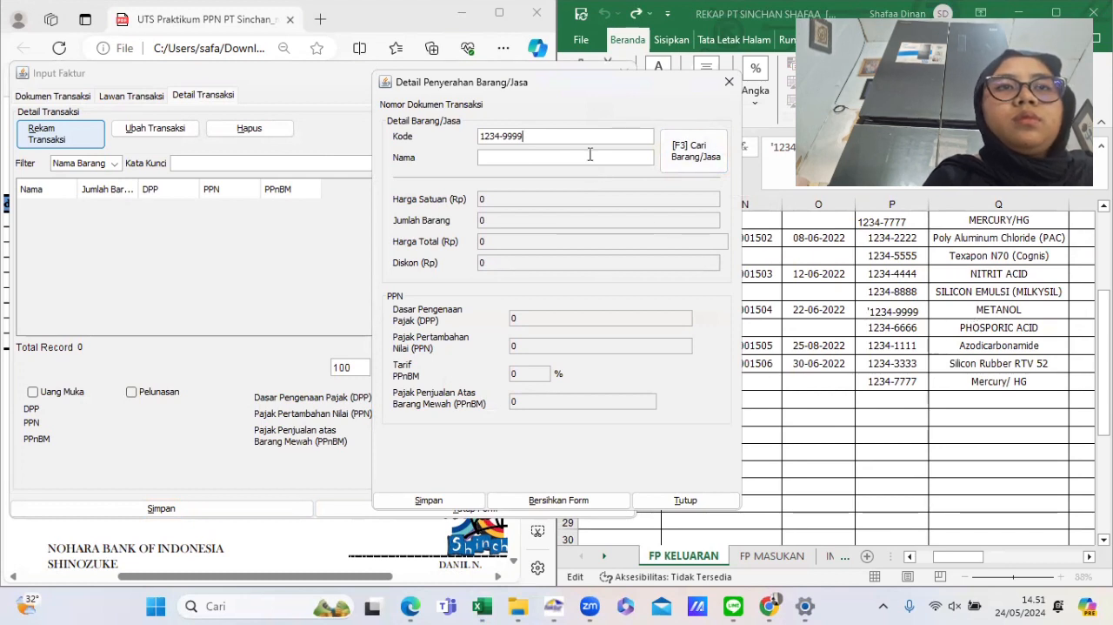
{"action": "type", "text": "METANOL"}
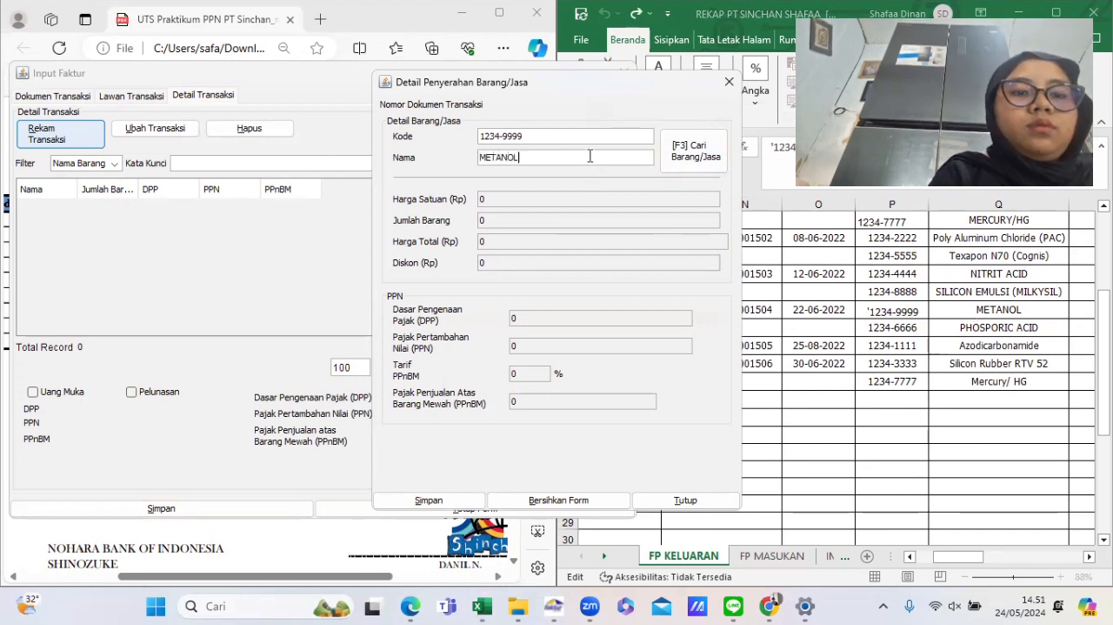
{"action": "key", "text": "Return"}
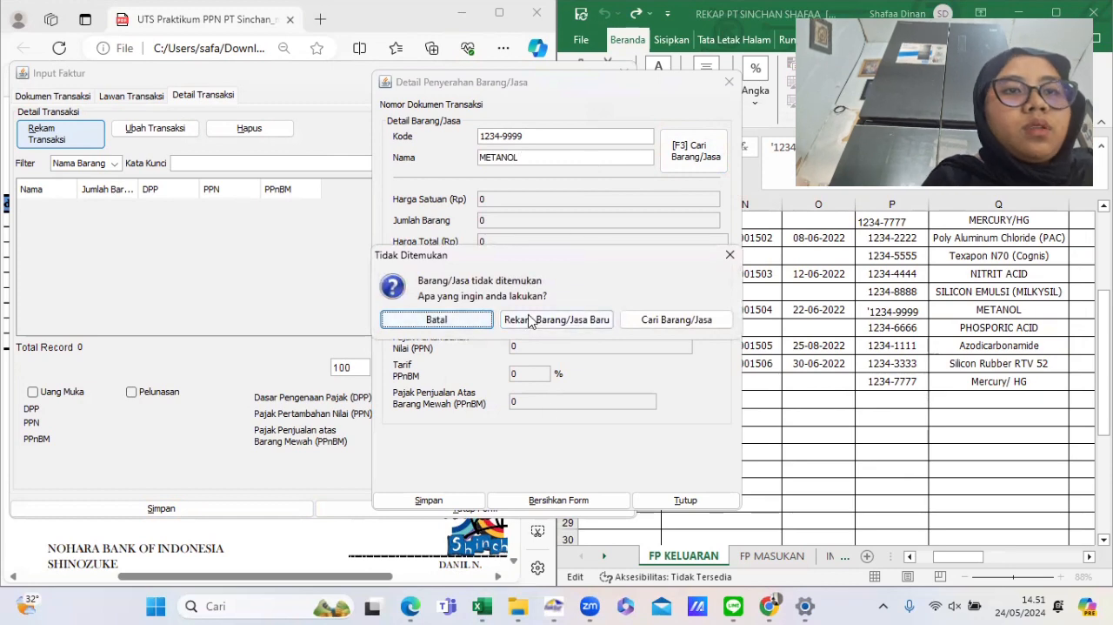
{"action": "left_click", "coordinate": [534, 322]}
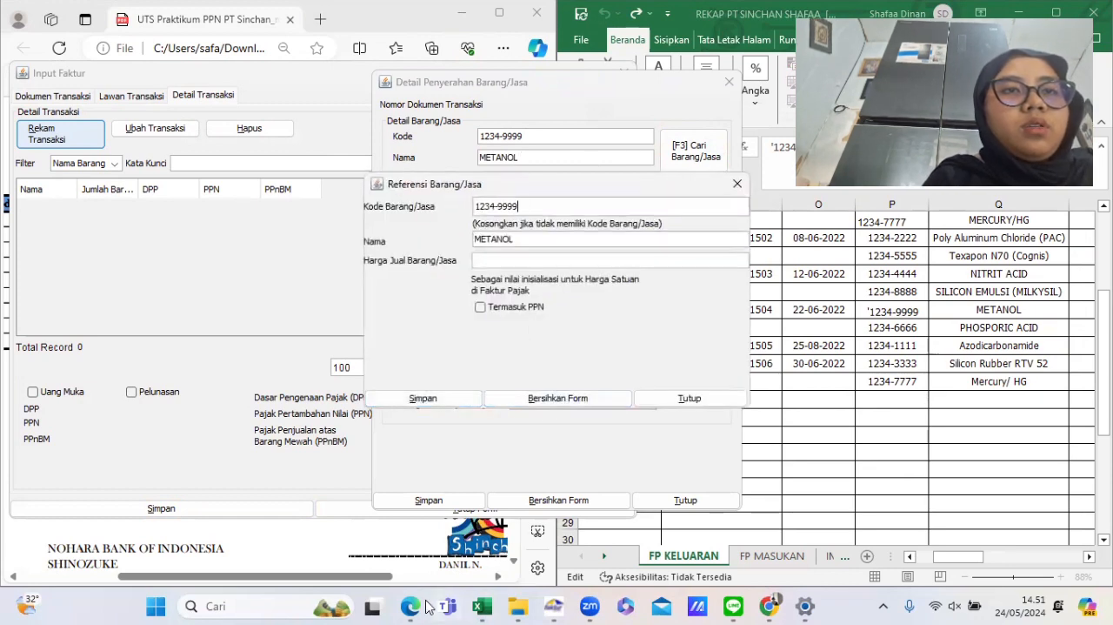
- Register METANOL as a goods reference with a selling price of 1.550.000, checked against the billing invoice
{"action": "mouse_move", "coordinate": [410, 606]}
{"action": "left_click", "coordinate": [409, 517]}
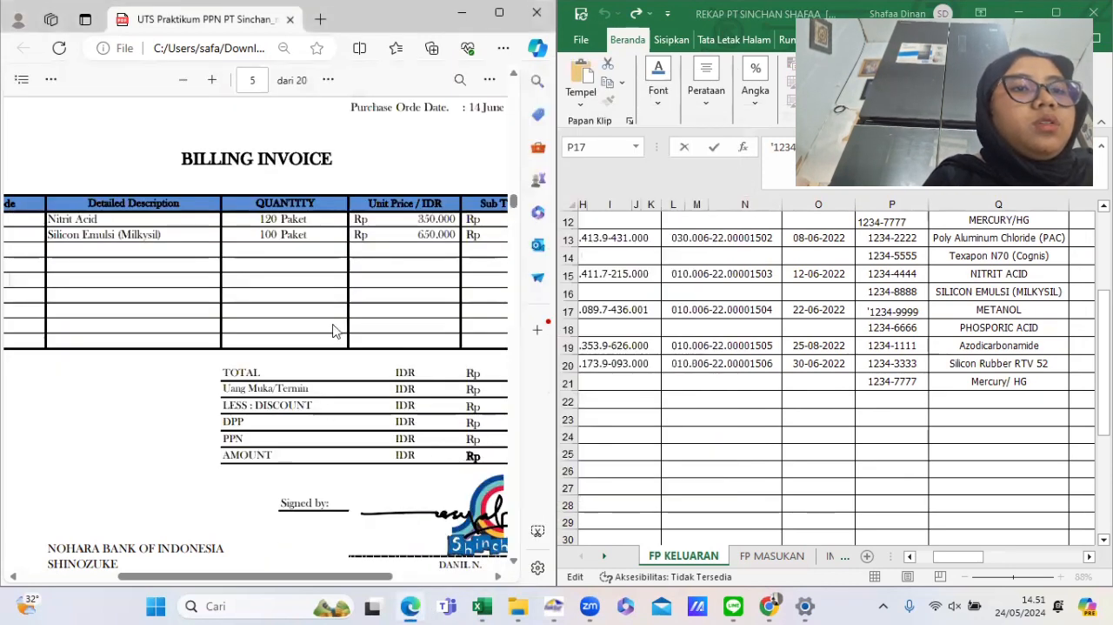
{"action": "scroll", "coordinate": [335, 331], "scroll_direction": "down", "scroll_amount": 10}
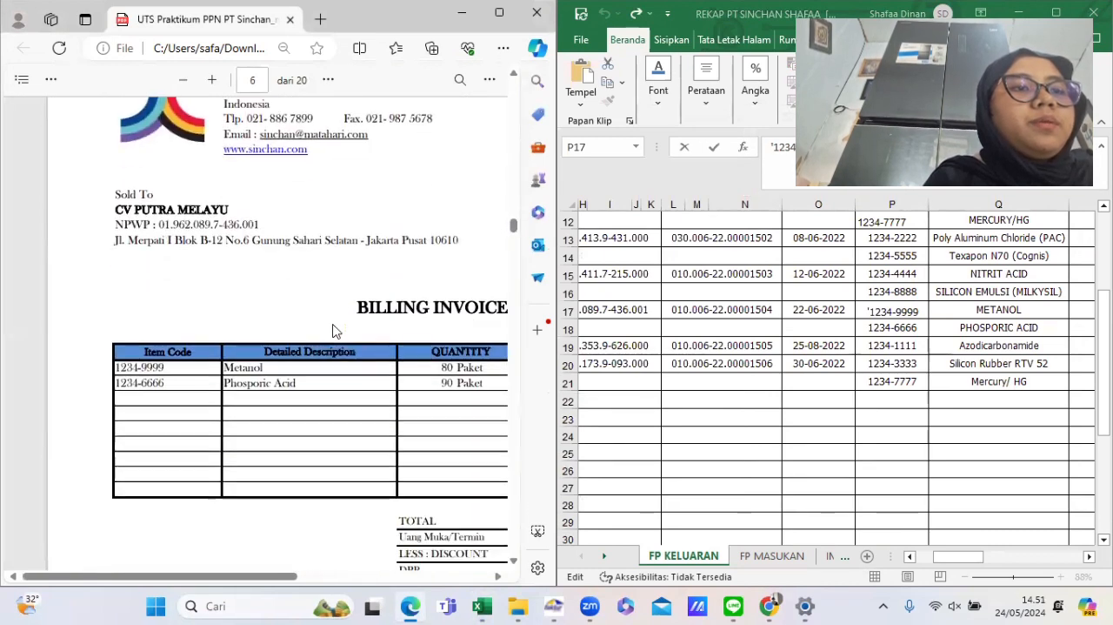
{"action": "scroll", "coordinate": [335, 331], "scroll_direction": "right", "scroll_amount": 3}
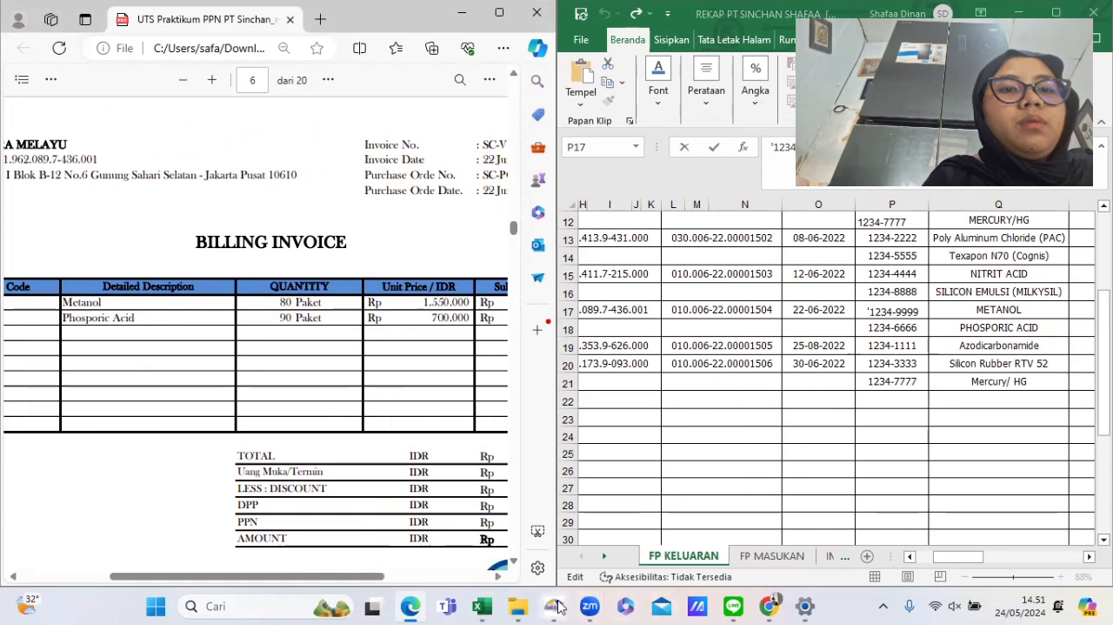
{"action": "mouse_move", "coordinate": [553, 605]}
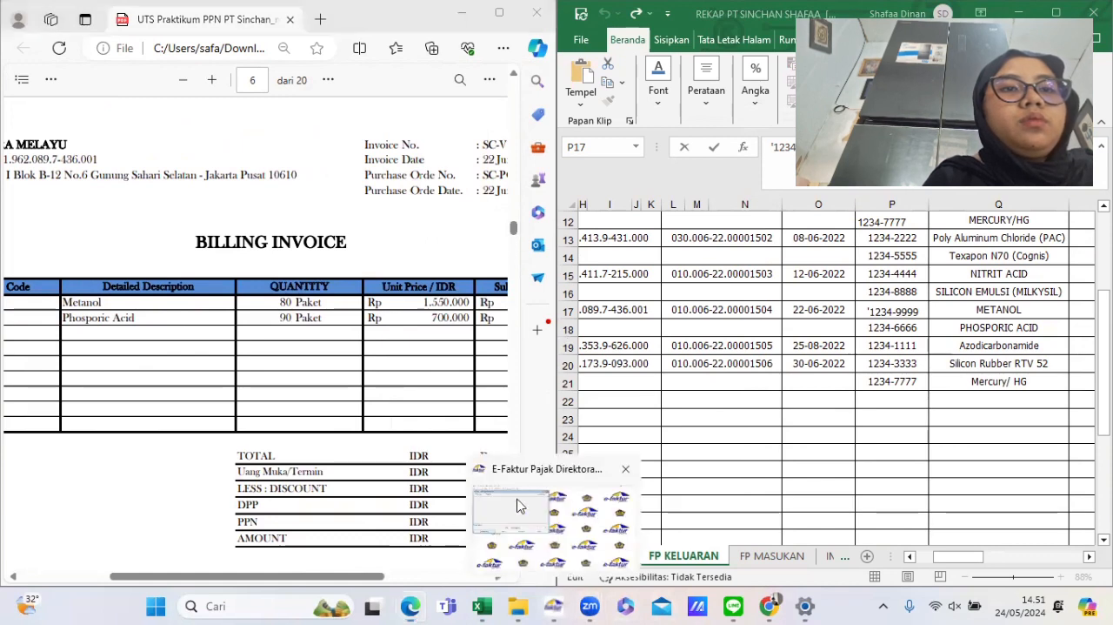
{"action": "left_click", "coordinate": [520, 502]}
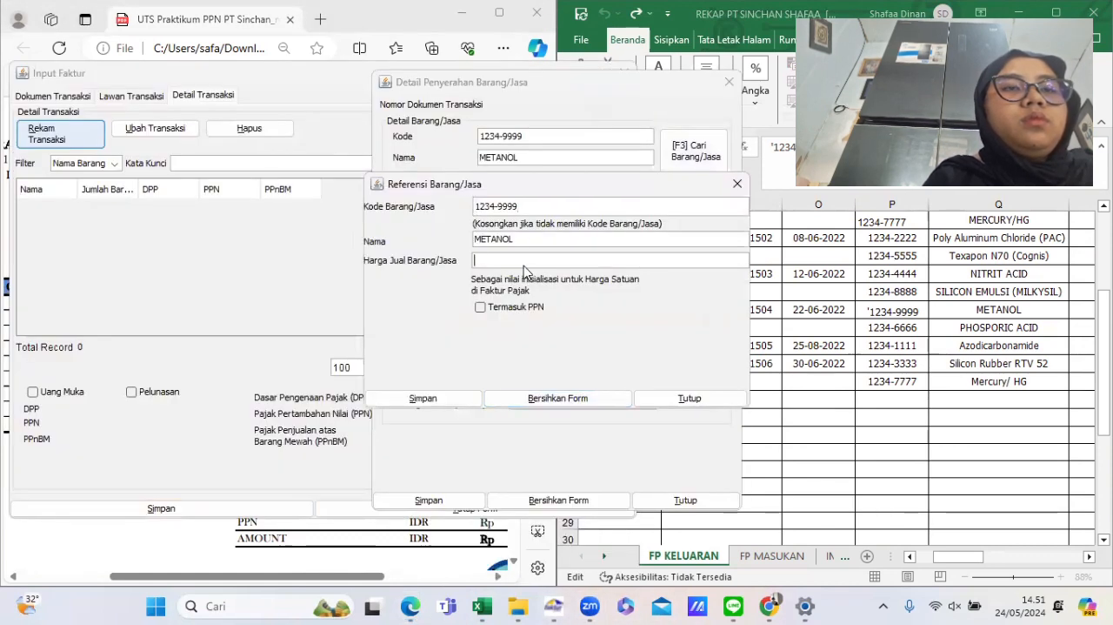
{"action": "type", "text": "1550000"}
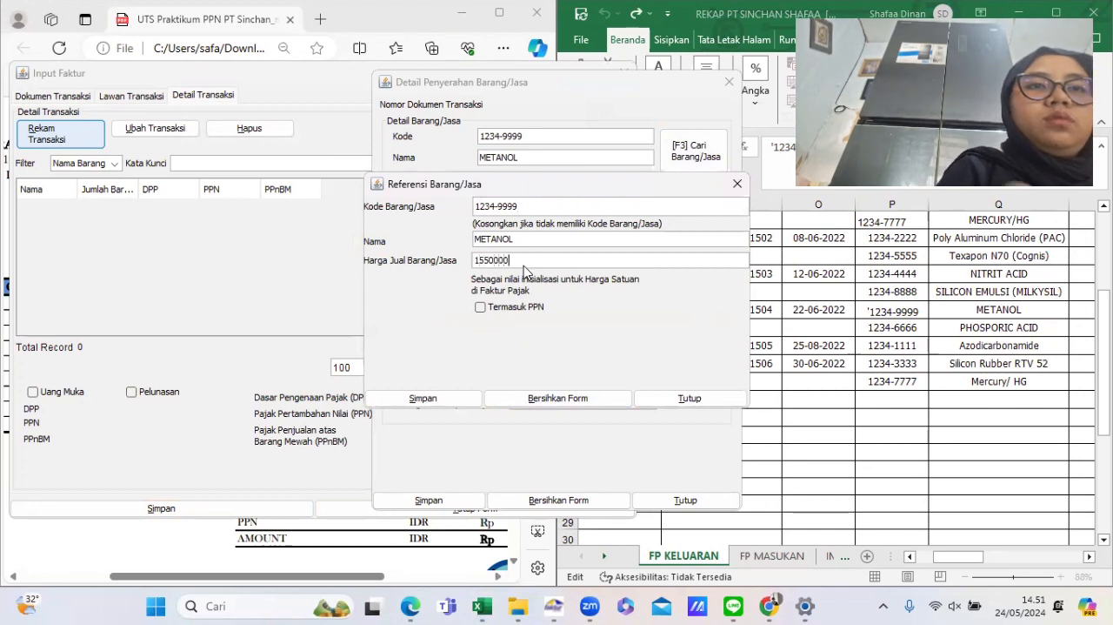
{"action": "key", "text": "Tab"}
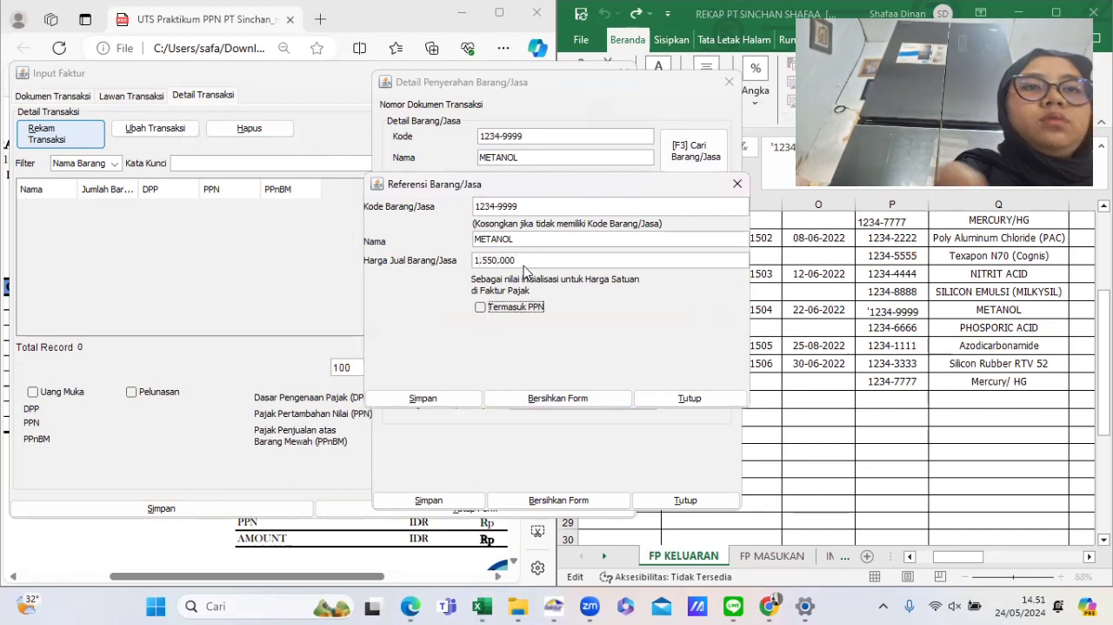
{"action": "left_click", "coordinate": [402, 399]}
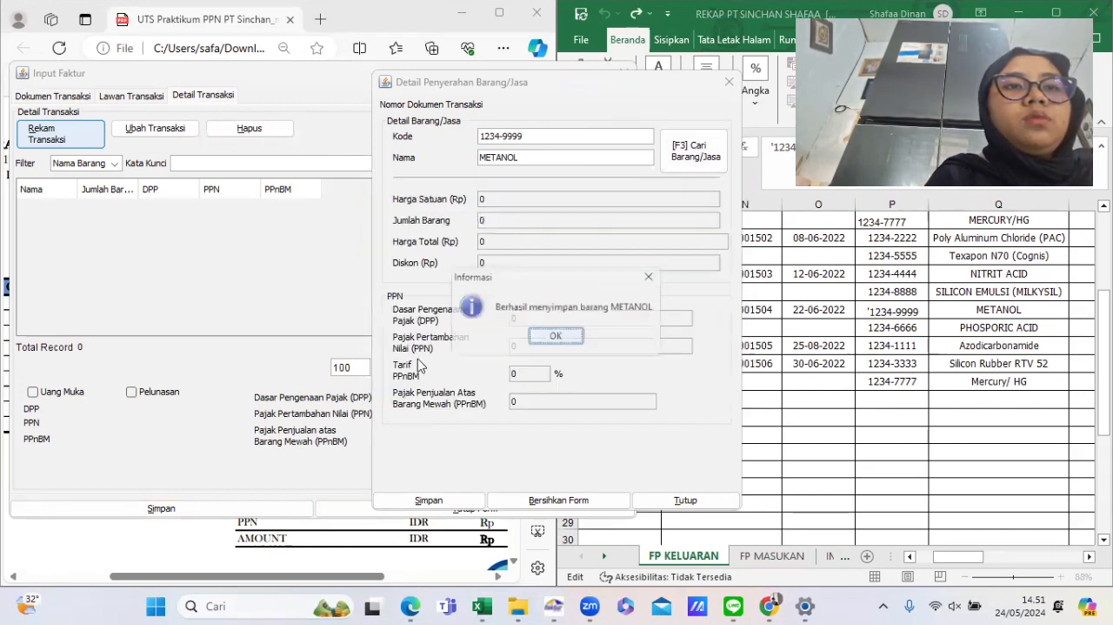
{"action": "left_click", "coordinate": [556, 337]}
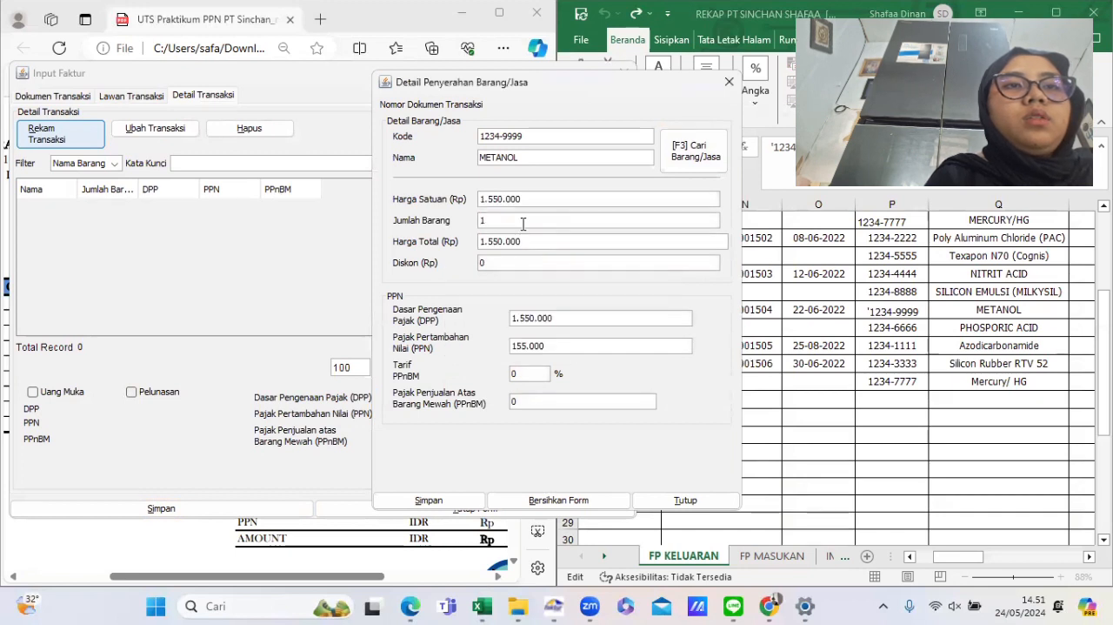
- Set the Metanol quantity to 80 and compare the line's total with the rekap's DPP
{"action": "type", "text": "80"}
{"action": "key", "text": "Tab"}
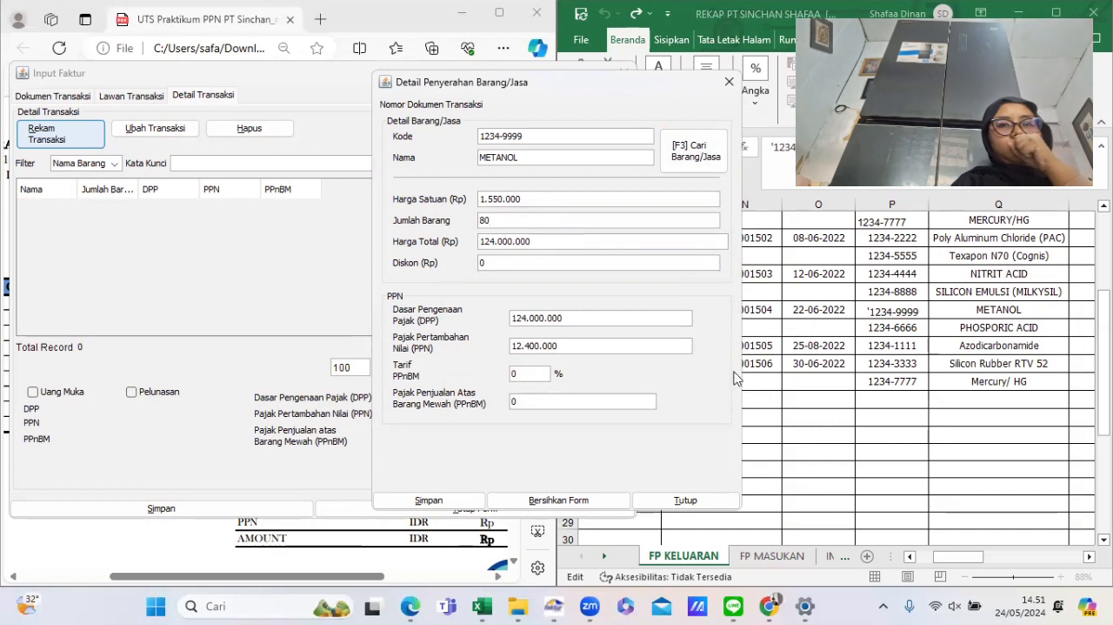
{"action": "left_click", "coordinate": [882, 337]}
{"action": "scroll", "coordinate": [881, 335], "scroll_direction": "right", "scroll_amount": 5}
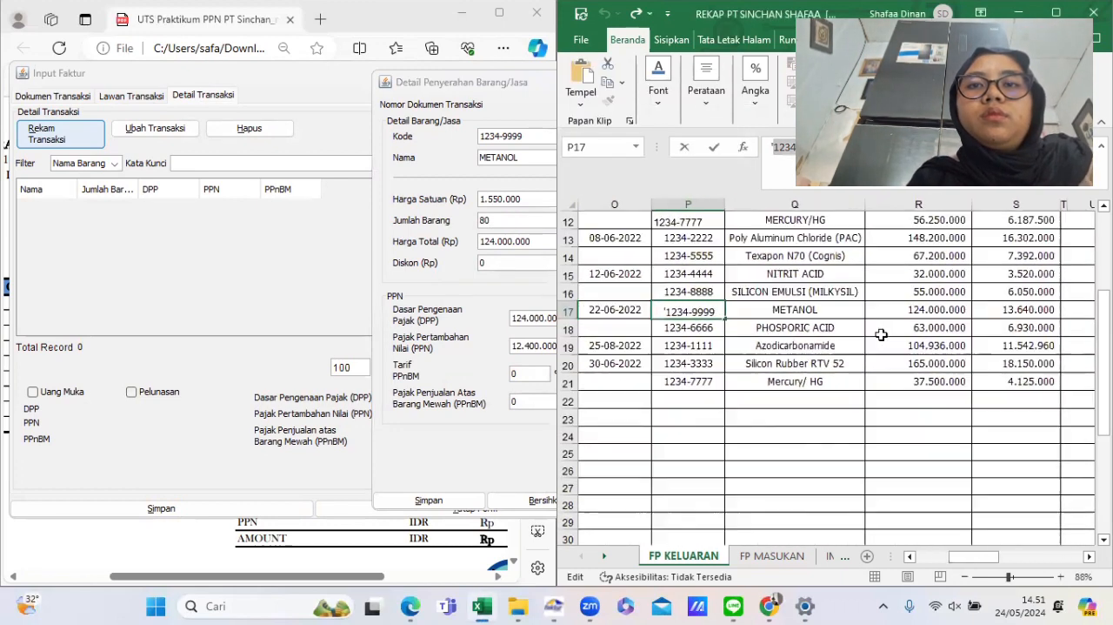
- Set the Metanol line's PPN to 13.640.000, save the item line and confirm adding another detail
{"action": "left_click", "coordinate": [535, 343]}
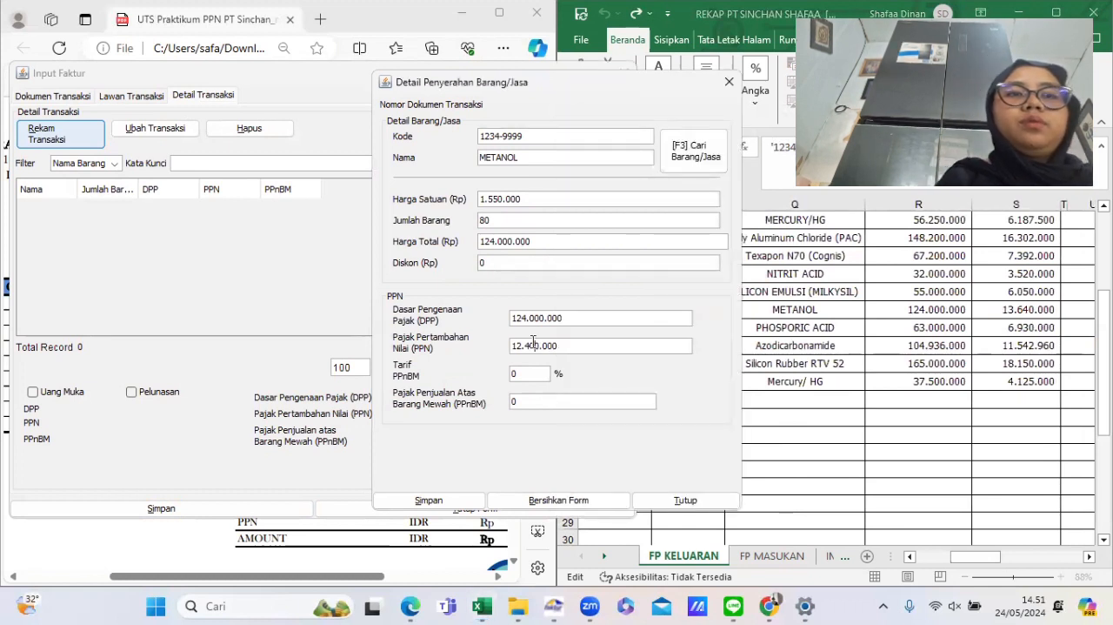
{"action": "key", "text": "BackSpace"}
{"action": "key", "text": "BackSpace"}
{"action": "key", "text": "BackSpace"}
{"action": "key", "text": "BackSpace"}
{"action": "type", "text": "13."}
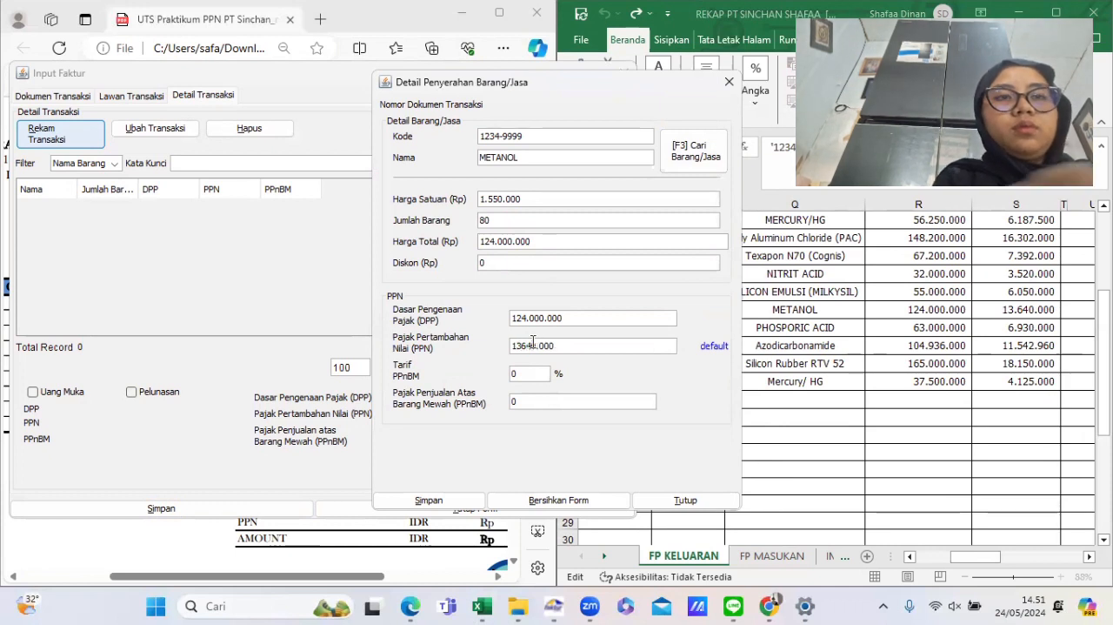
{"action": "type", "text": "64"}
{"action": "left_click", "coordinate": [459, 507]}
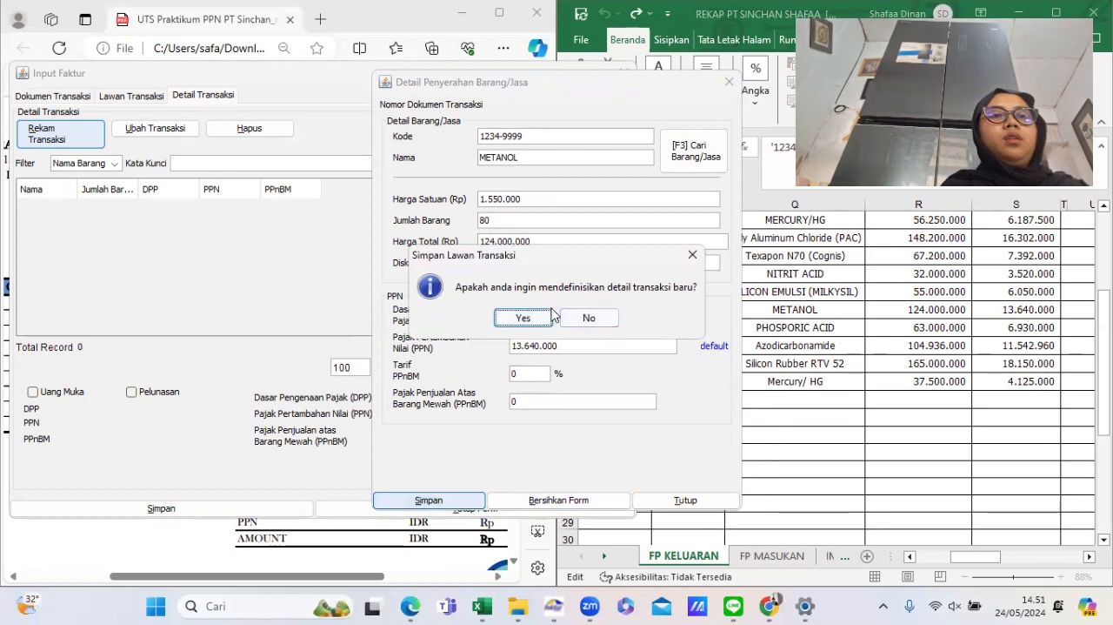
{"action": "left_click", "coordinate": [524, 319]}
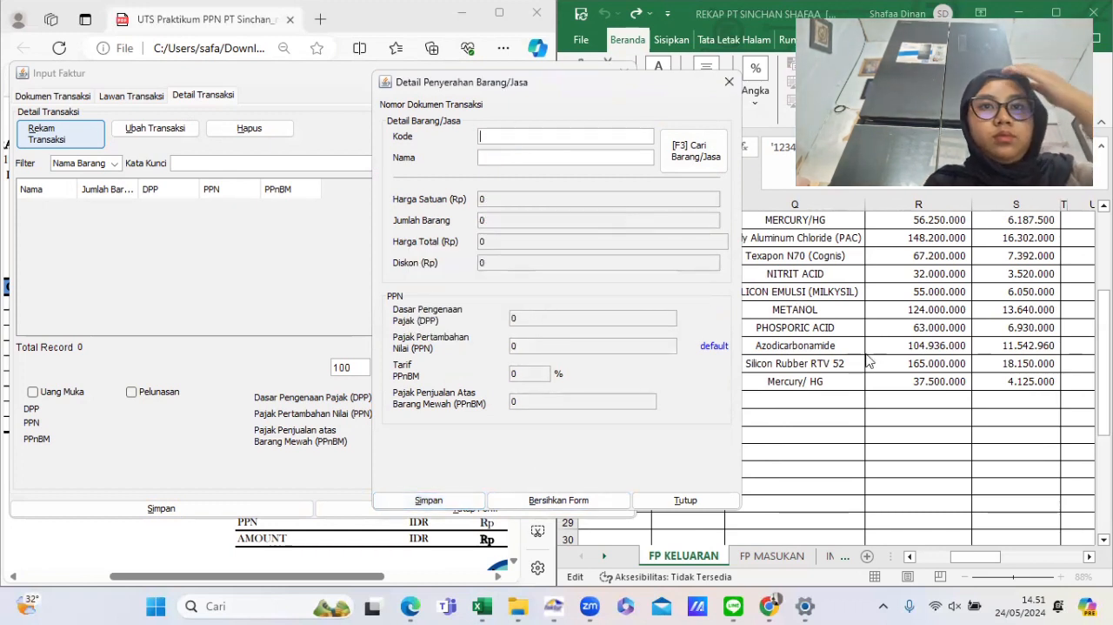
- Copy the Phosporic Acid item code 1234-6666 from the rekap sheet
{"action": "left_click", "coordinate": [819, 320]}
{"action": "key", "text": "Return"}
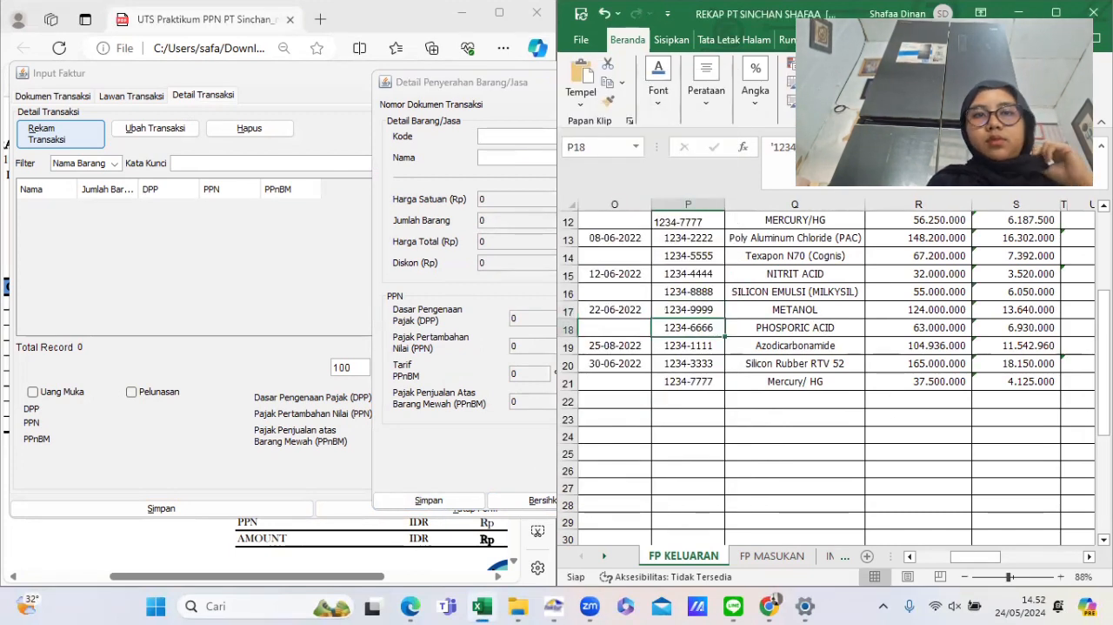
{"action": "left_click_drag", "start_coordinate": [830, 152], "coordinate": [759, 150]}
{"action": "key", "text": "ctrl+c"}
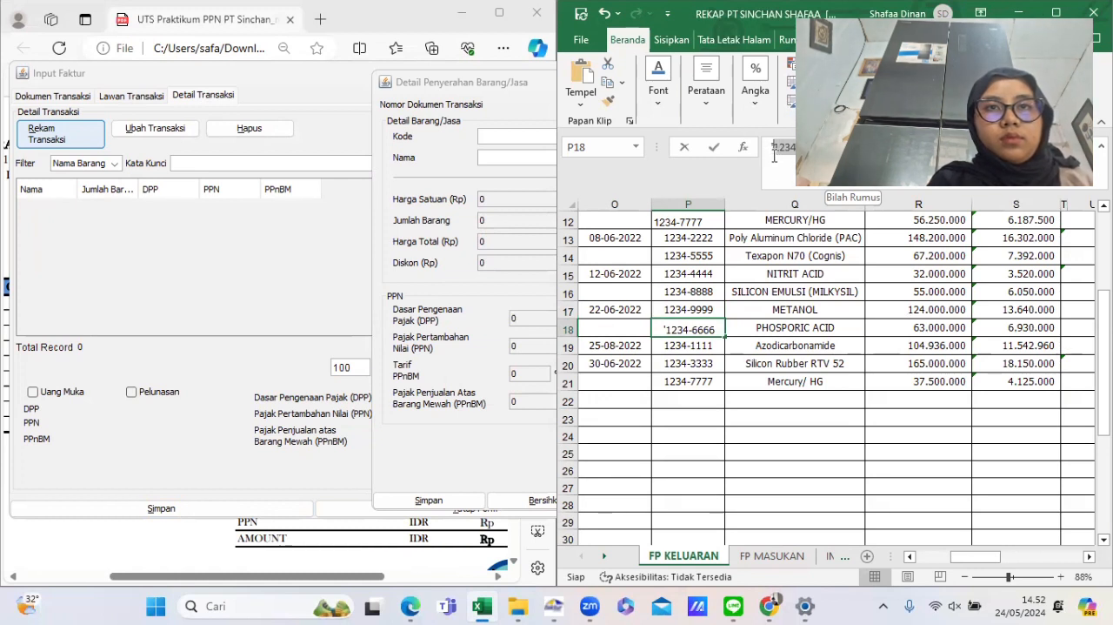
{"action": "left_click", "coordinate": [774, 155]}
{"action": "key", "text": "BackSpace"}
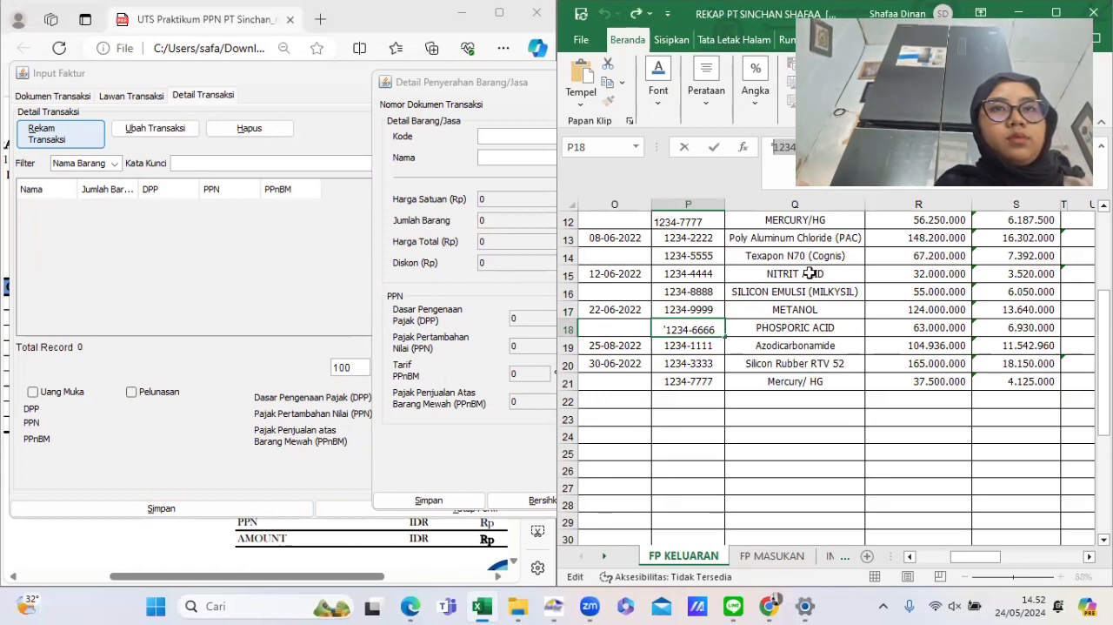
{"action": "left_click", "coordinate": [804, 290]}
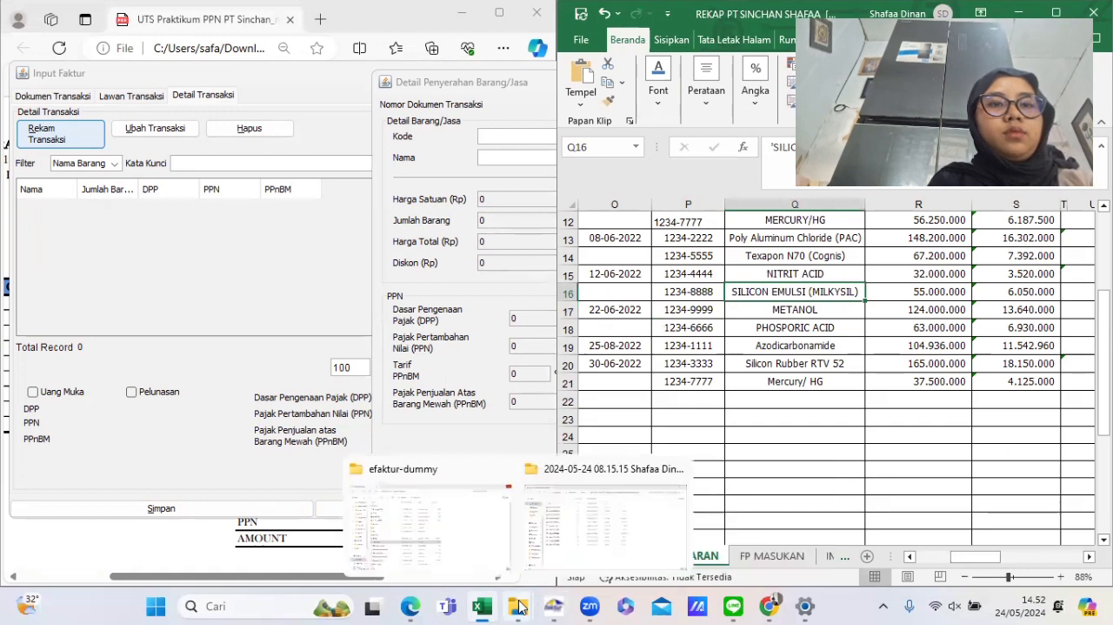
- Paste code 1234-6666 into the new line, enter the name PHOSPORIC ACID, and start registering it as a new goods reference
{"action": "mouse_move", "coordinate": [554, 606]}
{"action": "left_click", "coordinate": [548, 508]}
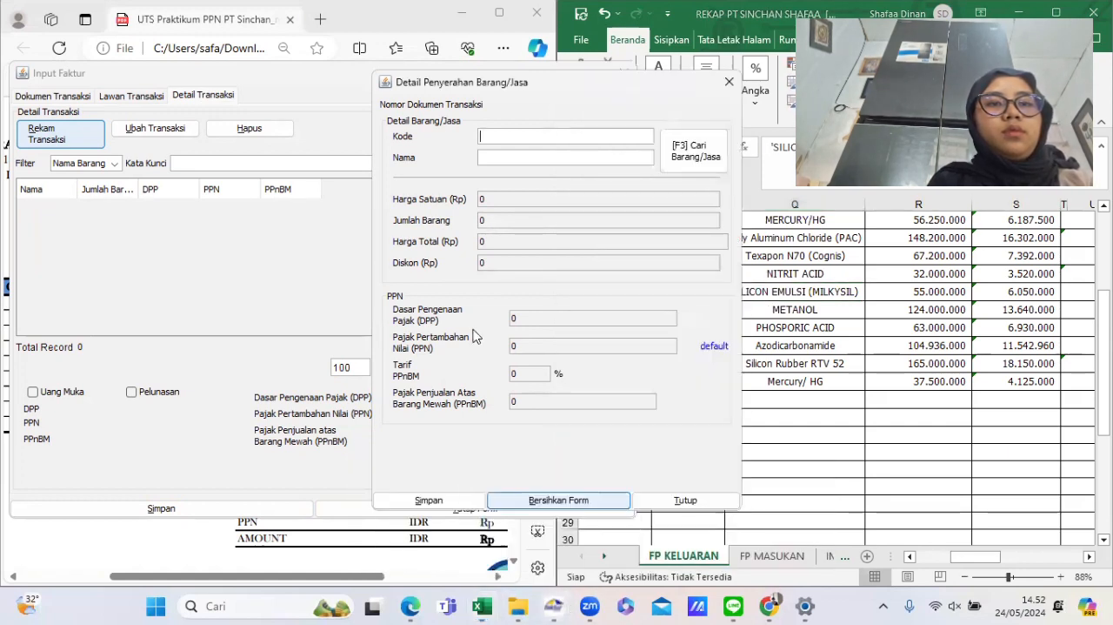
{"action": "key", "text": "ctrl+v"}
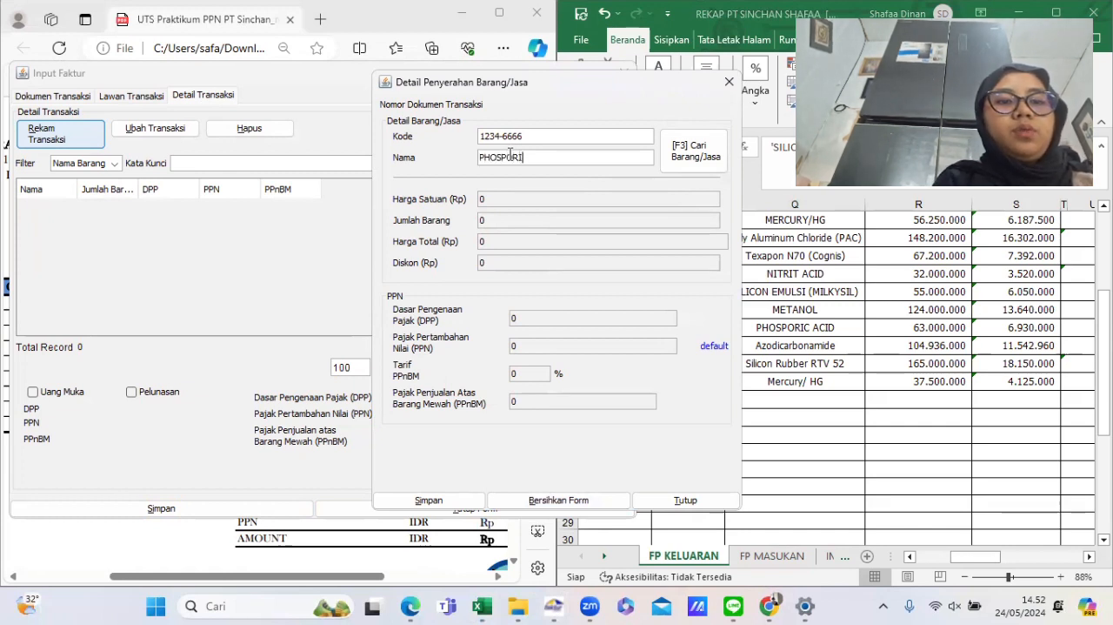
{"action": "key", "text": "Return"}
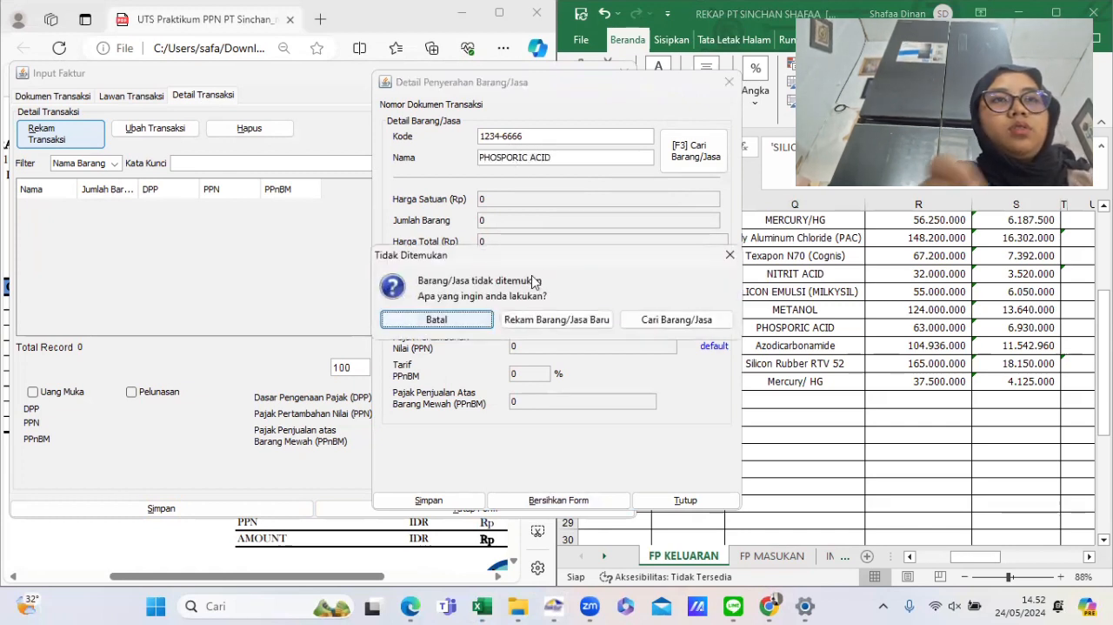
{"action": "left_click", "coordinate": [539, 319]}
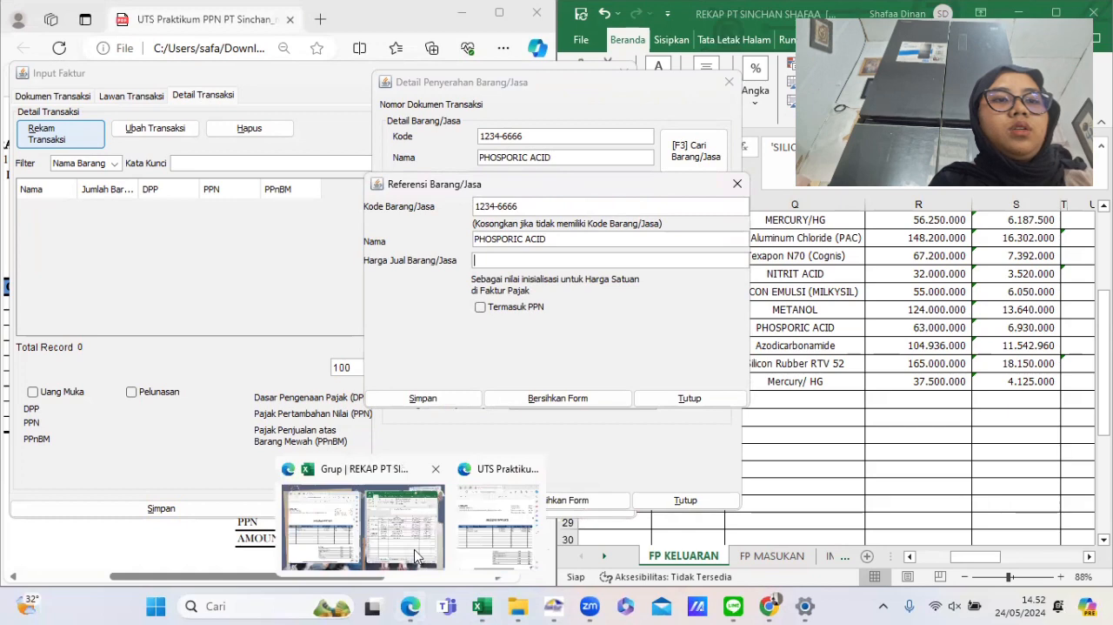
- Register PHOSPORIC ACID as a goods reference with a selling price of 700.000, checked against the billing invoice
{"action": "left_click", "coordinate": [343, 543]}
{"action": "scroll", "coordinate": [309, 376], "scroll_direction": "down", "scroll_amount": 3}
{"action": "scroll", "coordinate": [308, 376], "scroll_direction": "up", "scroll_amount": 3}
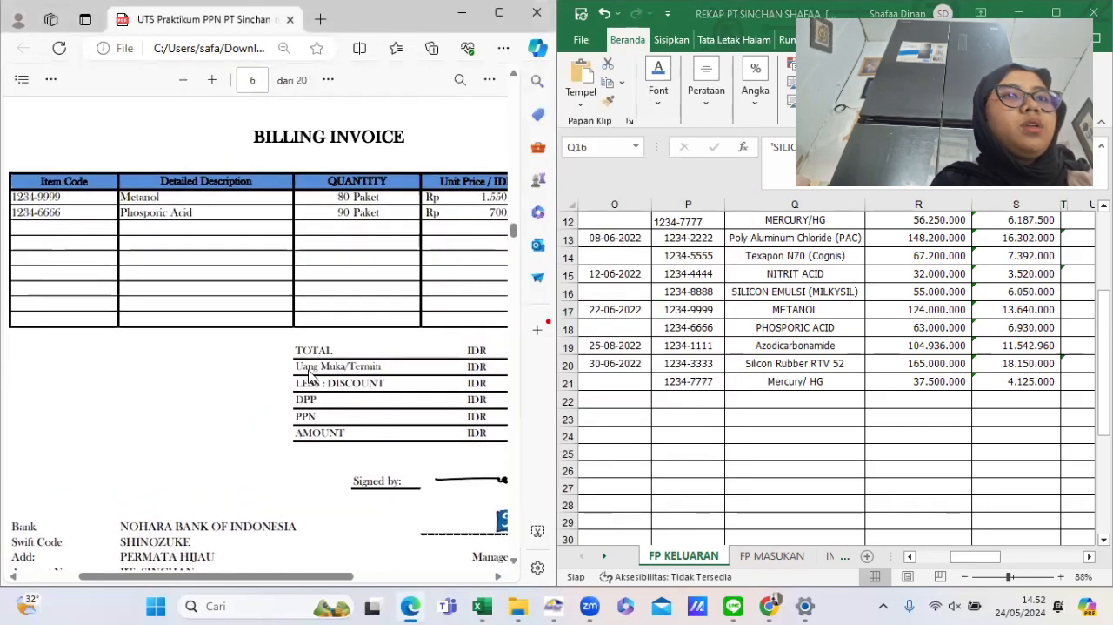
{"action": "scroll", "coordinate": [310, 376], "scroll_direction": "right", "scroll_amount": 2}
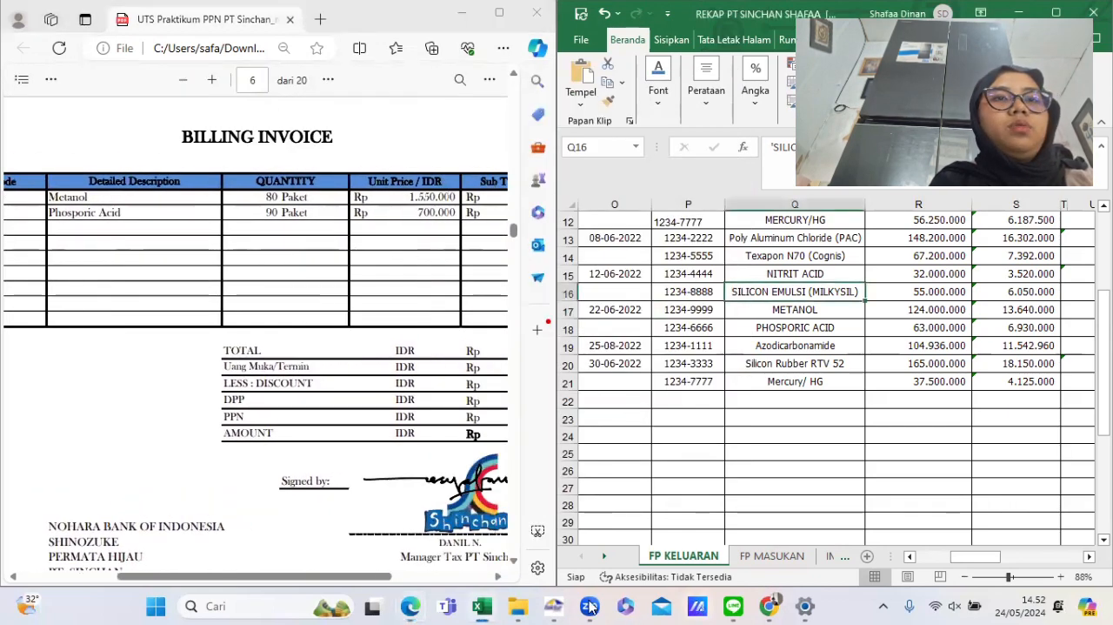
{"action": "mouse_move", "coordinate": [555, 606]}
{"action": "left_click", "coordinate": [566, 539]}
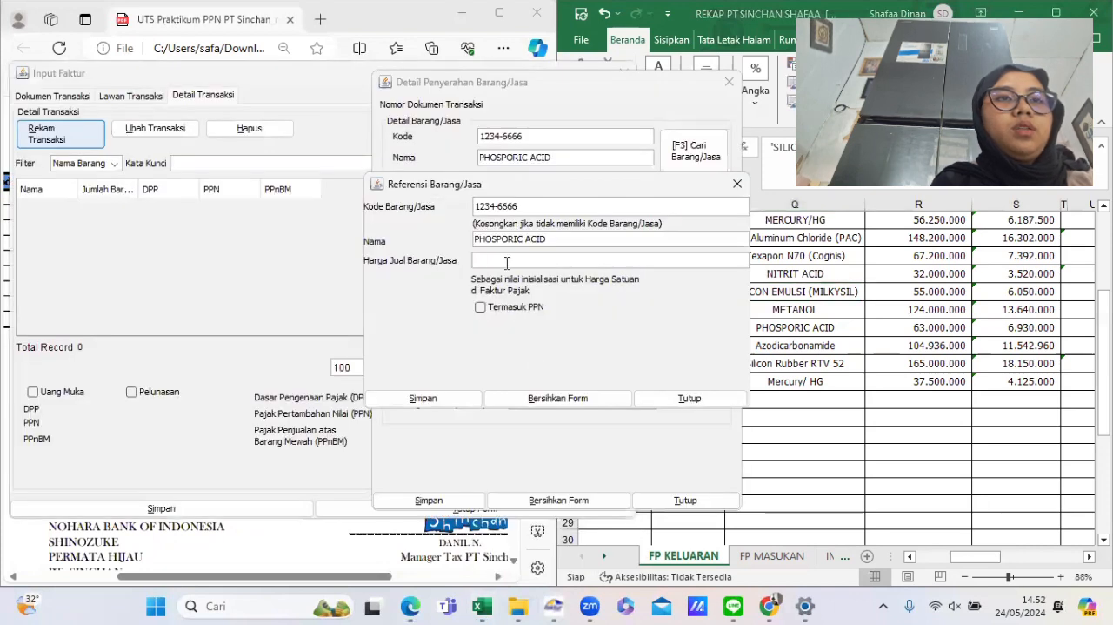
{"action": "key", "text": "Tab"}
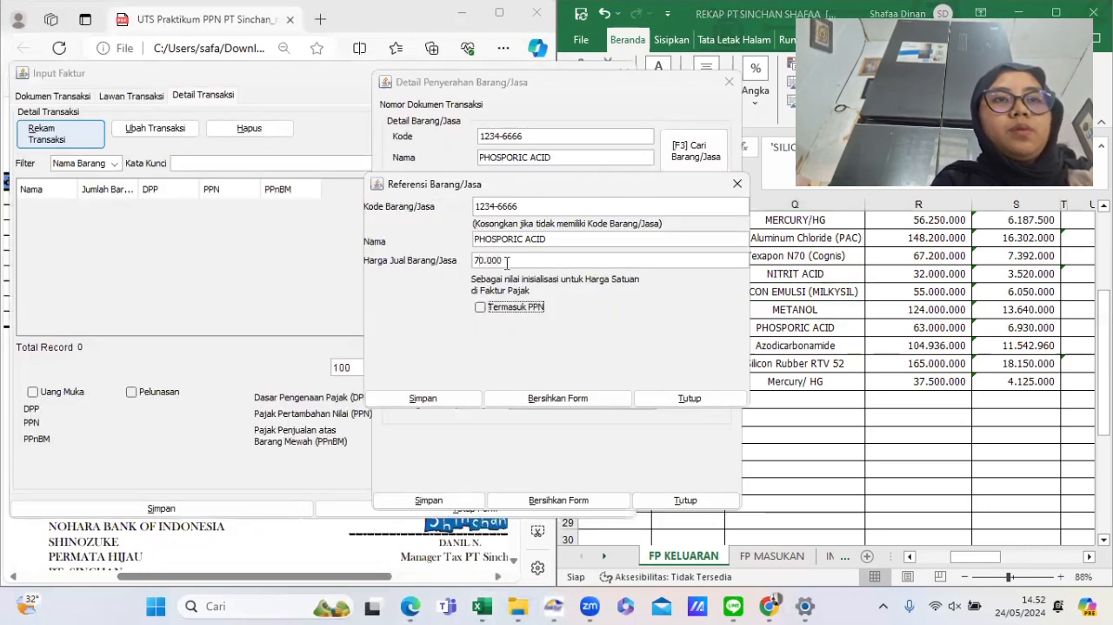
{"action": "left_click", "coordinate": [510, 262]}
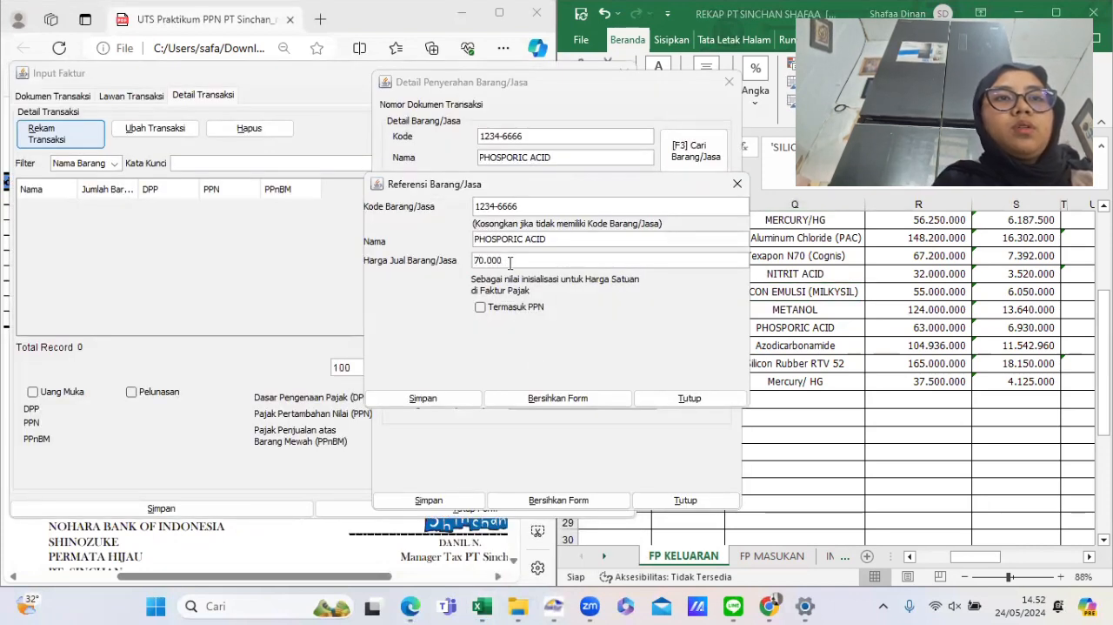
{"action": "type", "text": "0"}
{"action": "key", "text": "Tab"}
{"action": "left_click", "coordinate": [421, 398]}
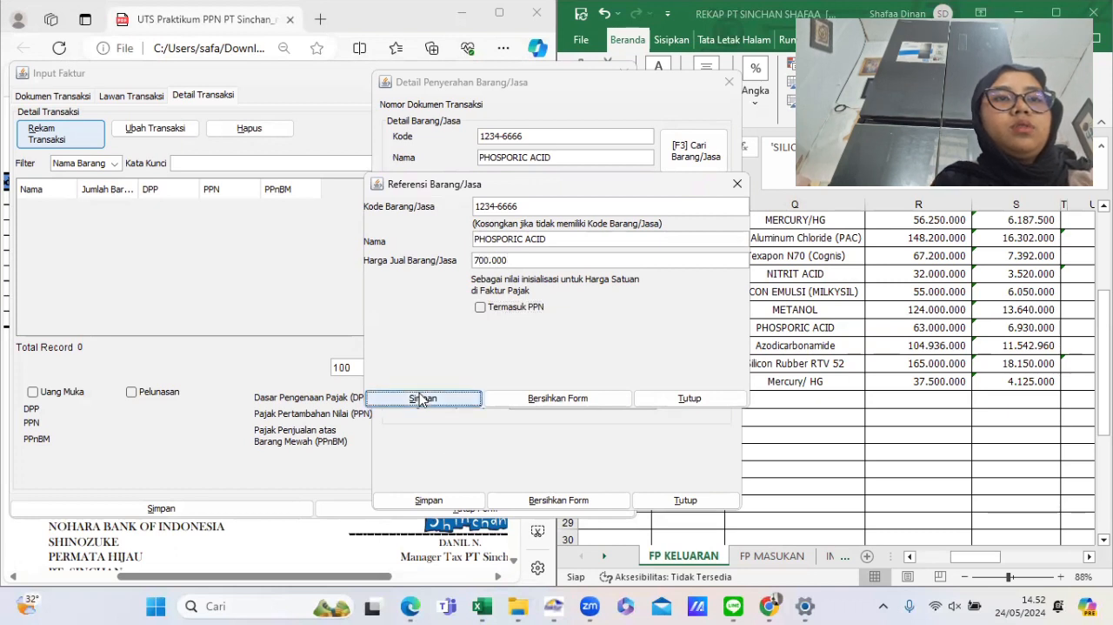
- Set the Phosporic Acid quantity to 90 and PPN to 6.930.000, save the line, and close the detail form
{"action": "left_click", "coordinate": [557, 336]}
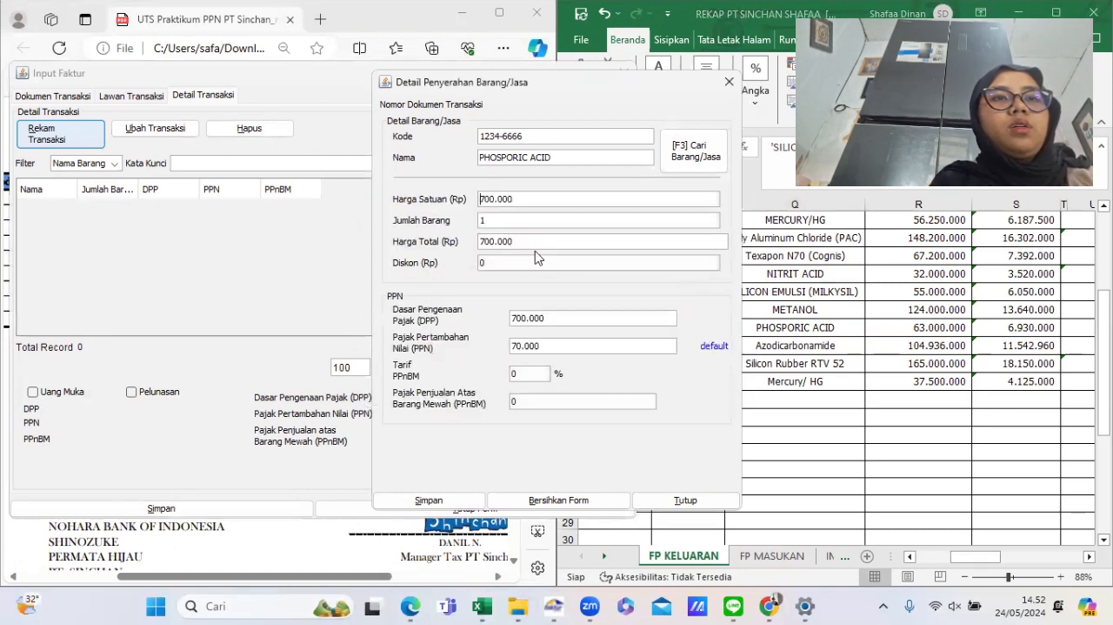
{"action": "key", "text": "BackSpace"}
{"action": "type", "text": "9"}
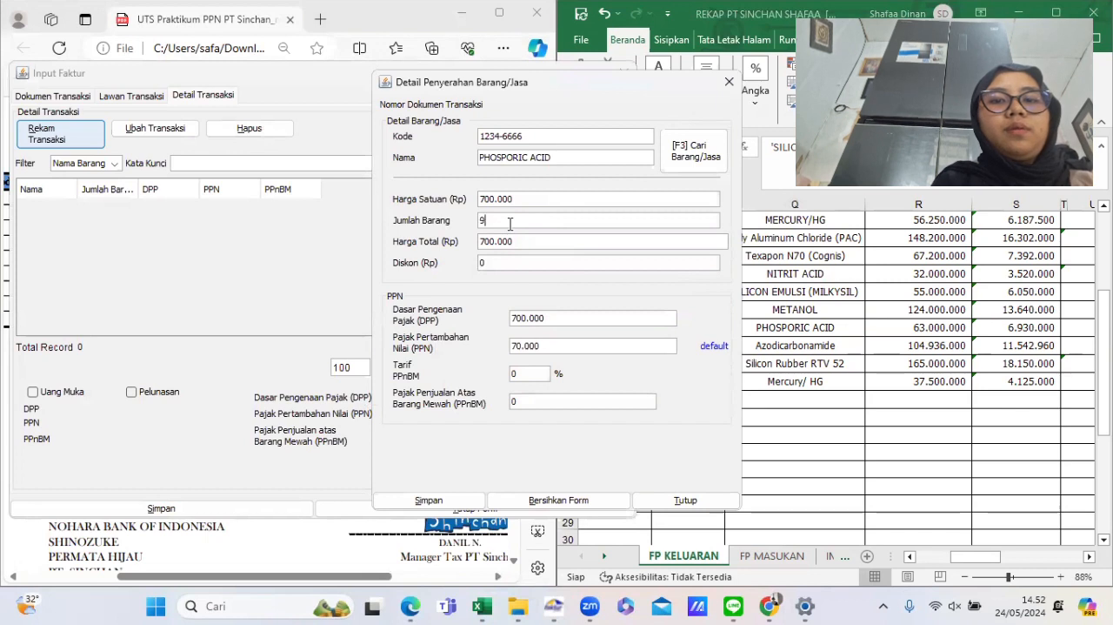
{"action": "type", "text": "0"}
{"action": "left_click", "coordinate": [587, 346]}
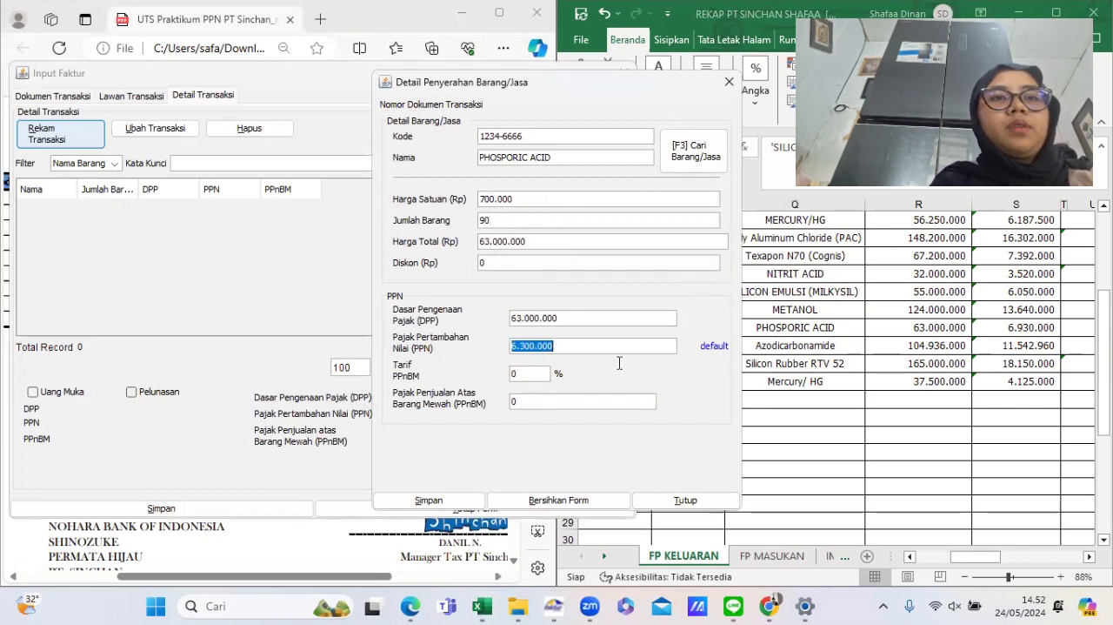
{"action": "key", "text": "BackSpace"}
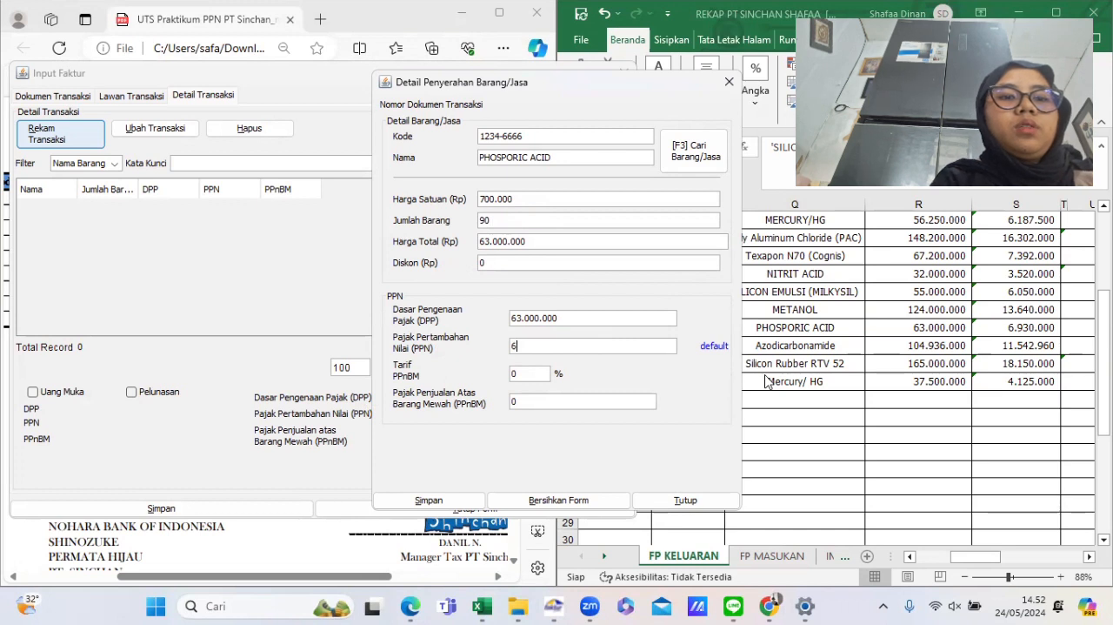
{"action": "key", "text": "Tab"}
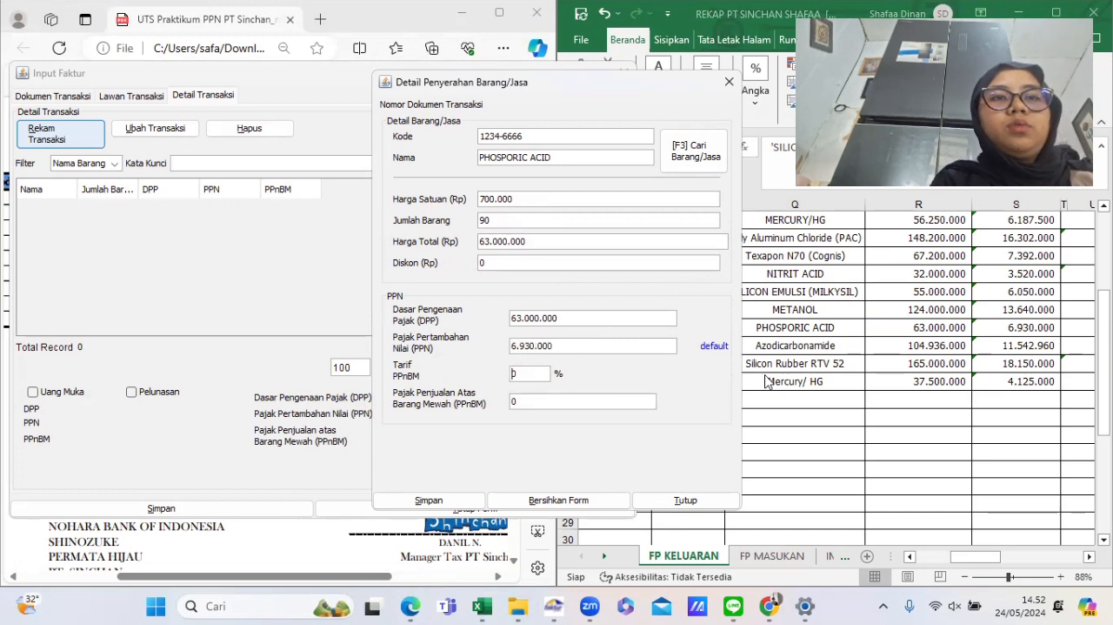
{"action": "left_click", "coordinate": [429, 500]}
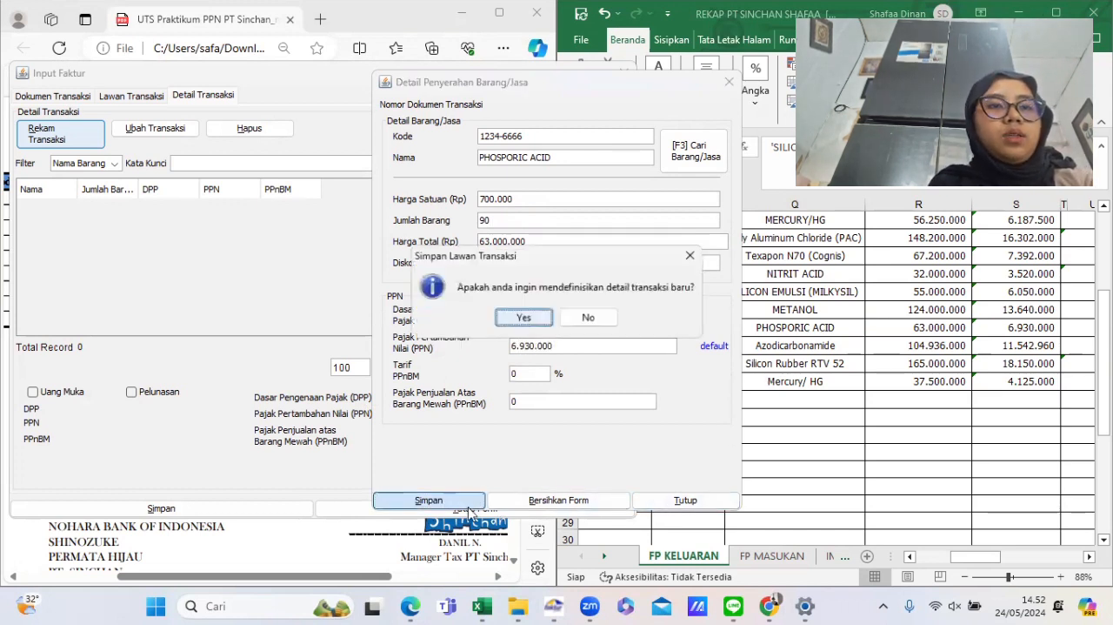
{"action": "left_click", "coordinate": [503, 321]}
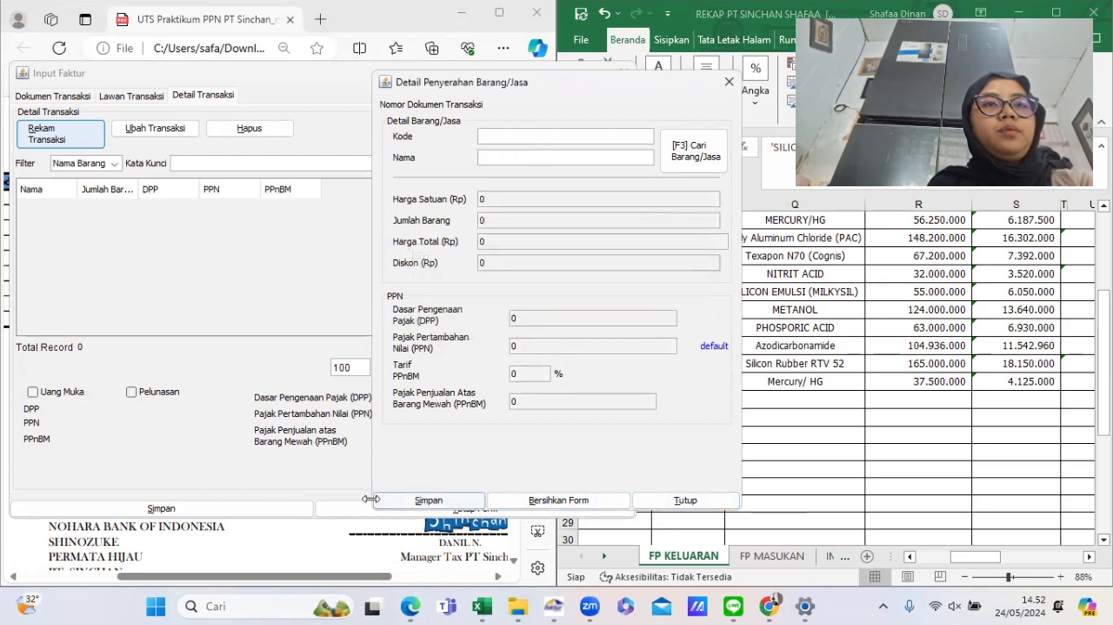
{"action": "left_click", "coordinate": [652, 503]}
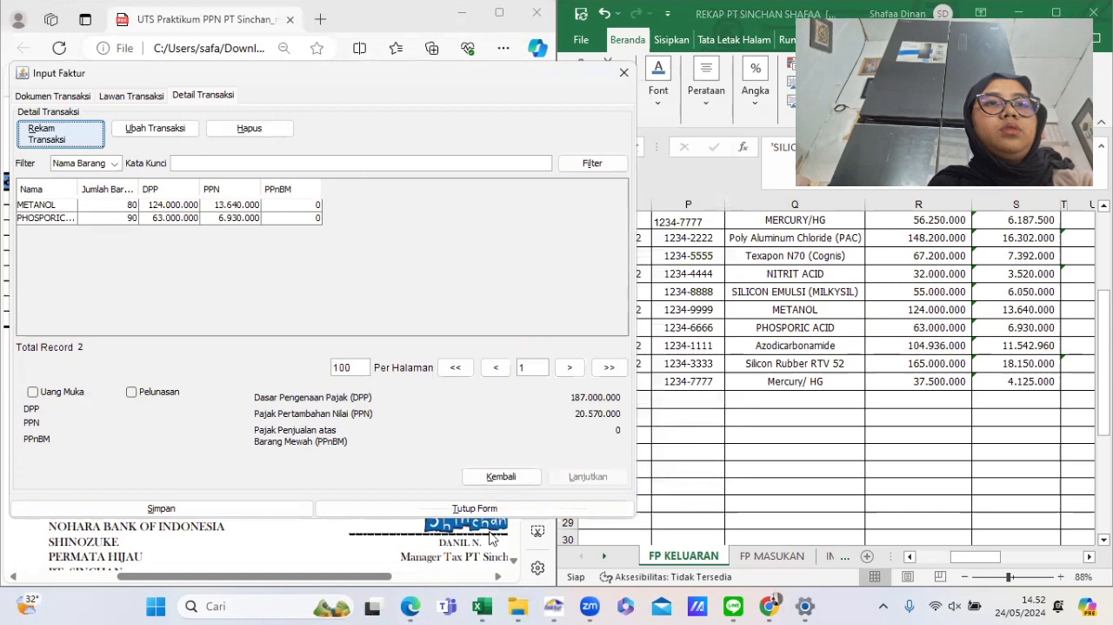
- Examine the billing invoice's totals, down payment, DPP and PPN amounts
{"action": "left_click", "coordinate": [453, 561]}
{"action": "scroll", "coordinate": [259, 367], "scroll_direction": "down", "scroll_amount": 1}
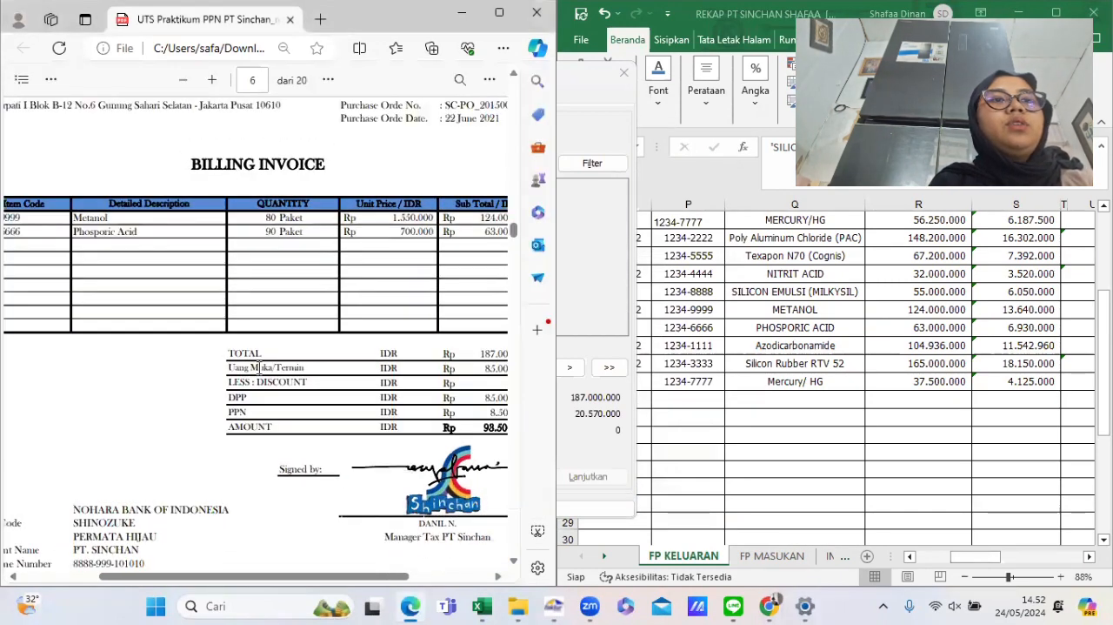
{"action": "scroll", "coordinate": [259, 367], "scroll_direction": "right", "scroll_amount": 1}
{"action": "scroll", "coordinate": [259, 367], "scroll_direction": "left", "scroll_amount": 1}
{"action": "scroll", "coordinate": [259, 367], "scroll_direction": "up", "scroll_amount": 1}
{"action": "scroll", "coordinate": [259, 367], "scroll_direction": "up", "scroll_amount": 1}
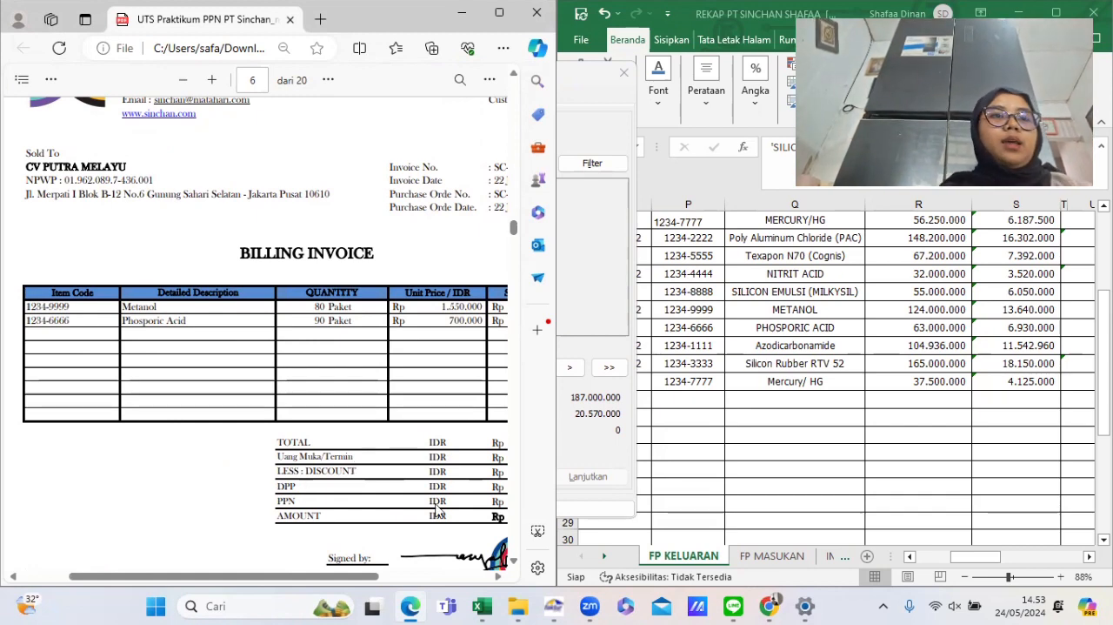
{"action": "scroll", "coordinate": [437, 508], "scroll_direction": "right", "scroll_amount": 3}
{"action": "scroll", "coordinate": [438, 509], "scroll_direction": "down", "scroll_amount": 1}
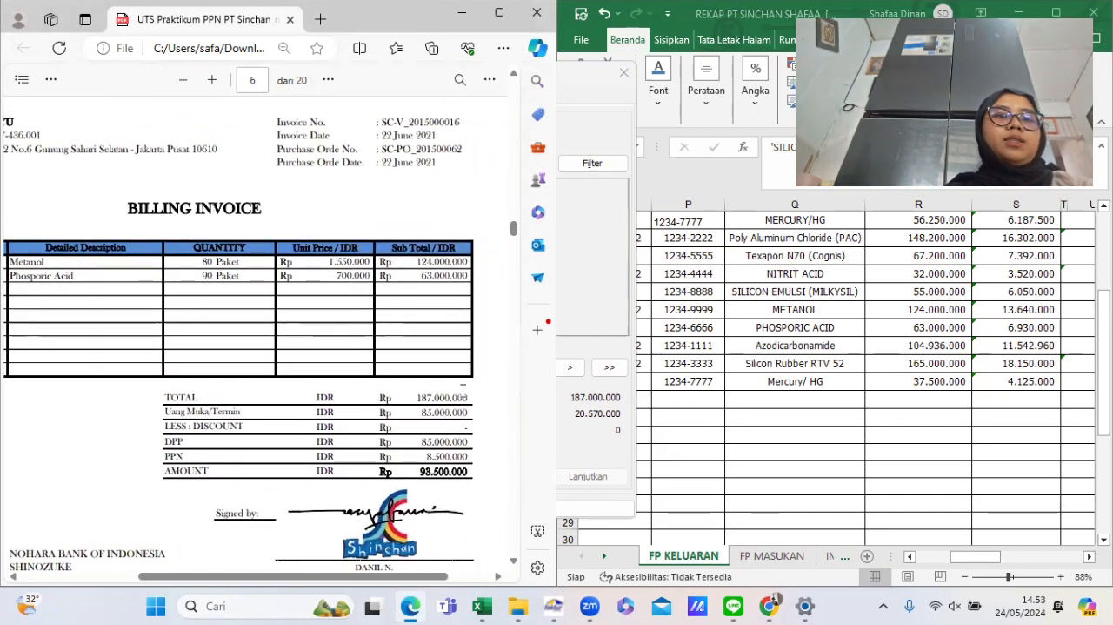
{"action": "left_click_drag", "start_coordinate": [420, 412], "coordinate": [481, 427]}
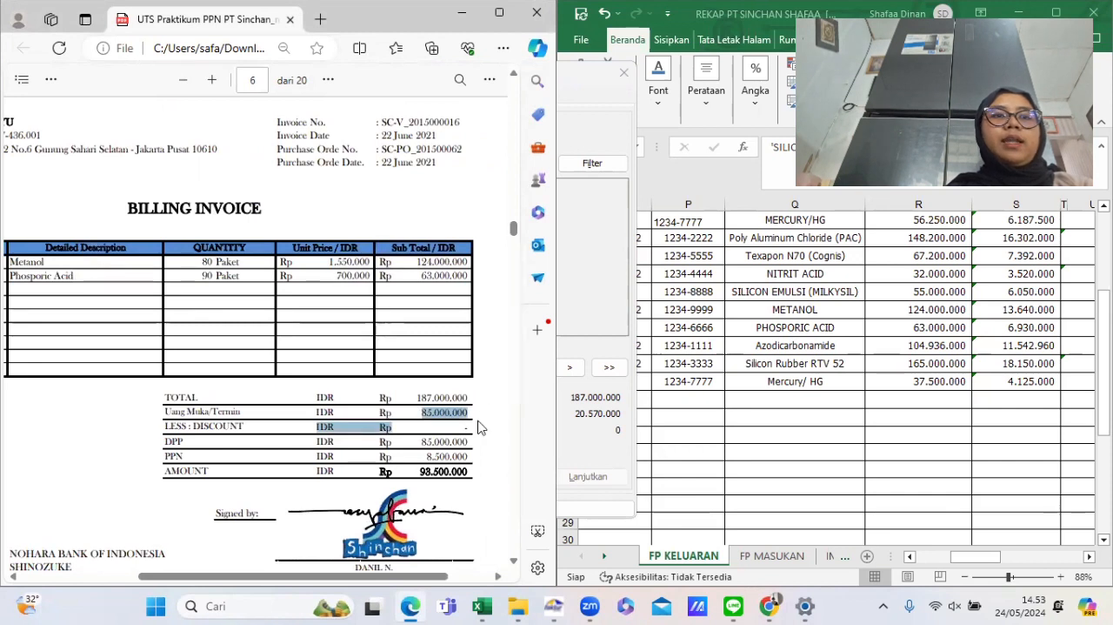
{"action": "left_click", "coordinate": [480, 427]}
- Mark the invoice as a down payment and set the down-payment DPP to 85.000.000
{"action": "mouse_move", "coordinate": [489, 607]}
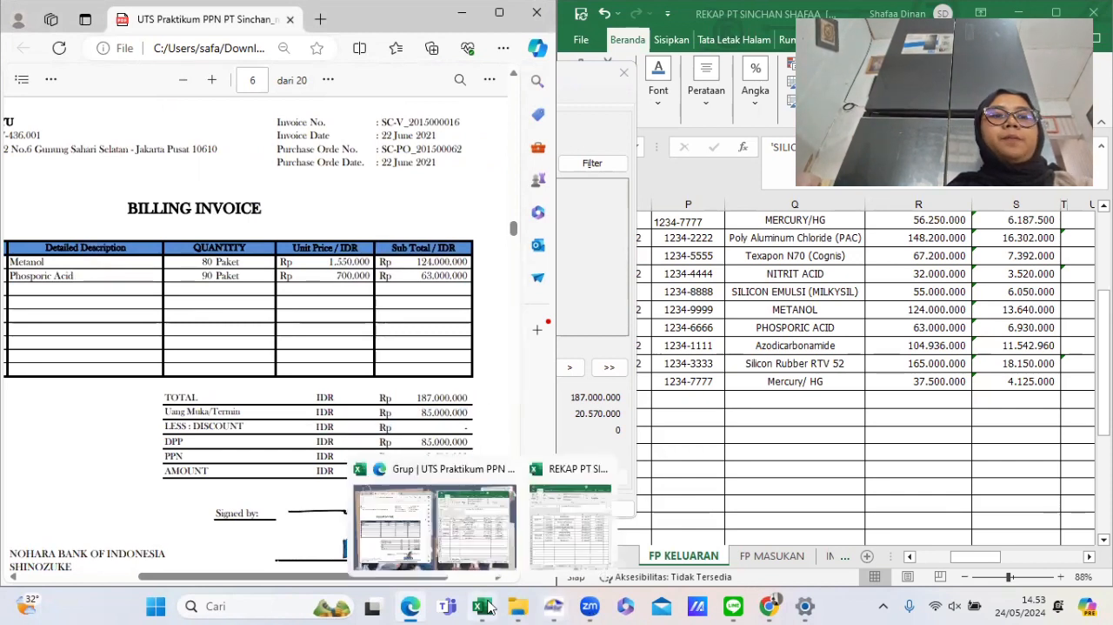
{"action": "mouse_move", "coordinate": [556, 607]}
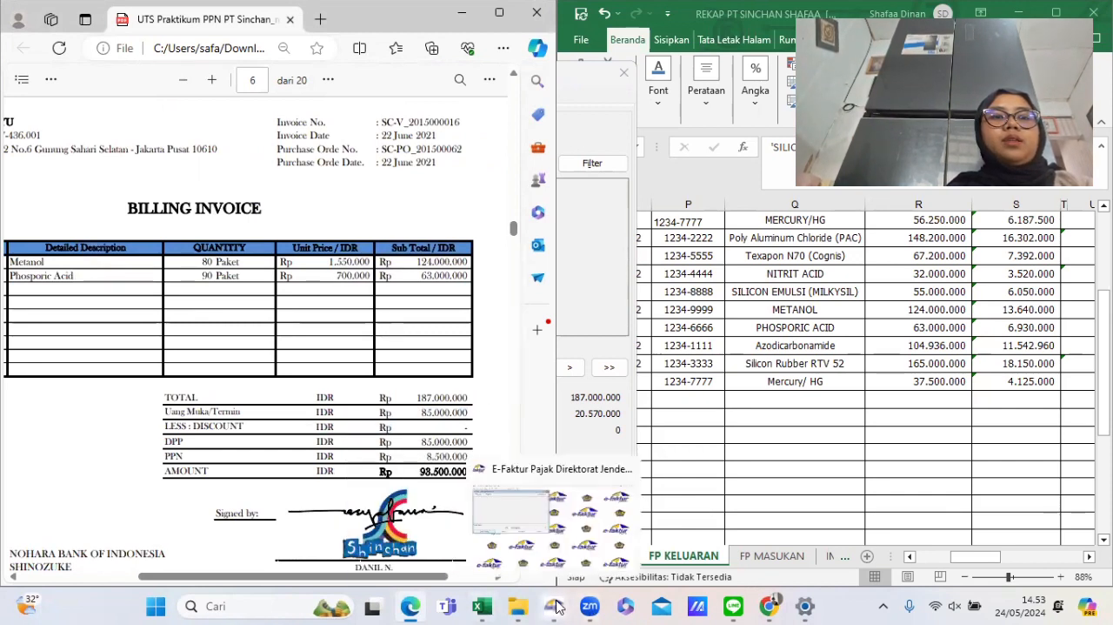
{"action": "left_click", "coordinate": [560, 528]}
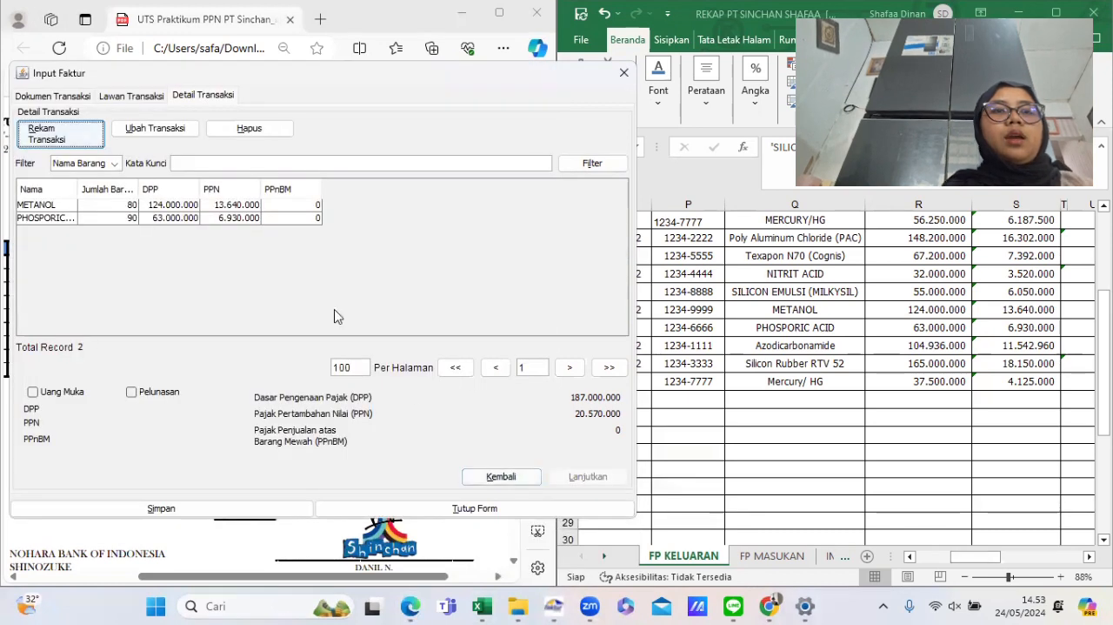
{"action": "left_click", "coordinate": [32, 393]}
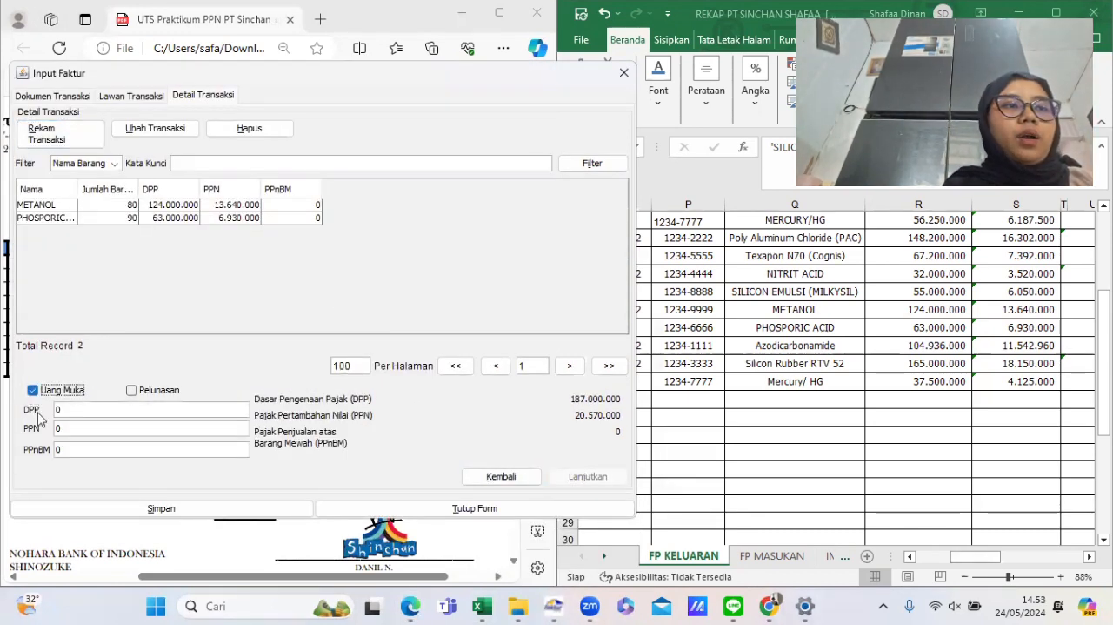
{"action": "left_click", "coordinate": [70, 411]}
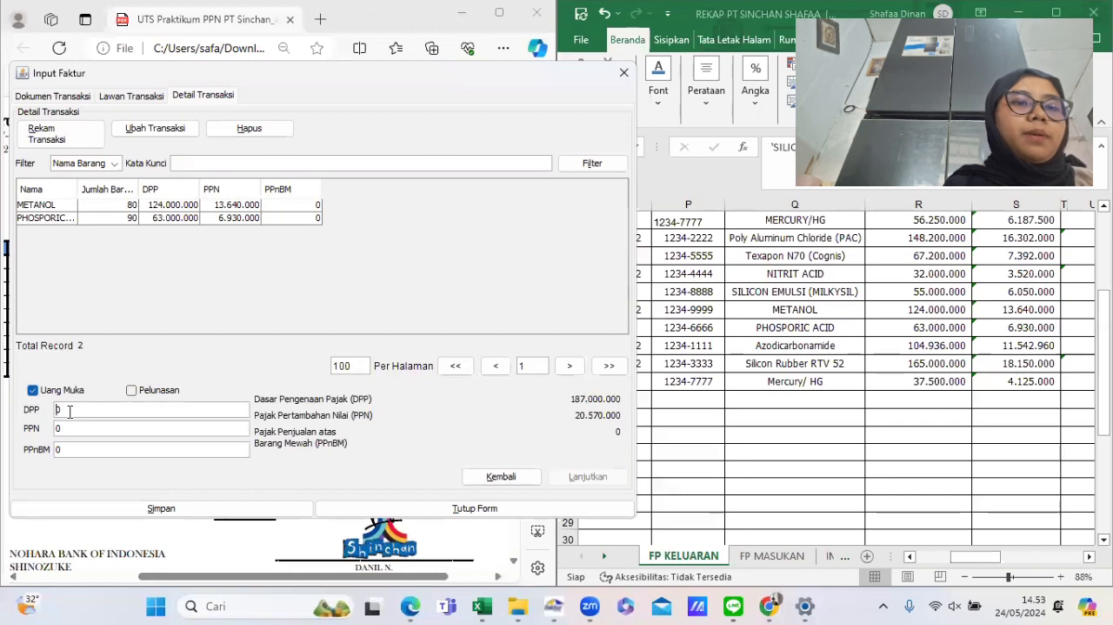
{"action": "type", "text": "8.500.0"}
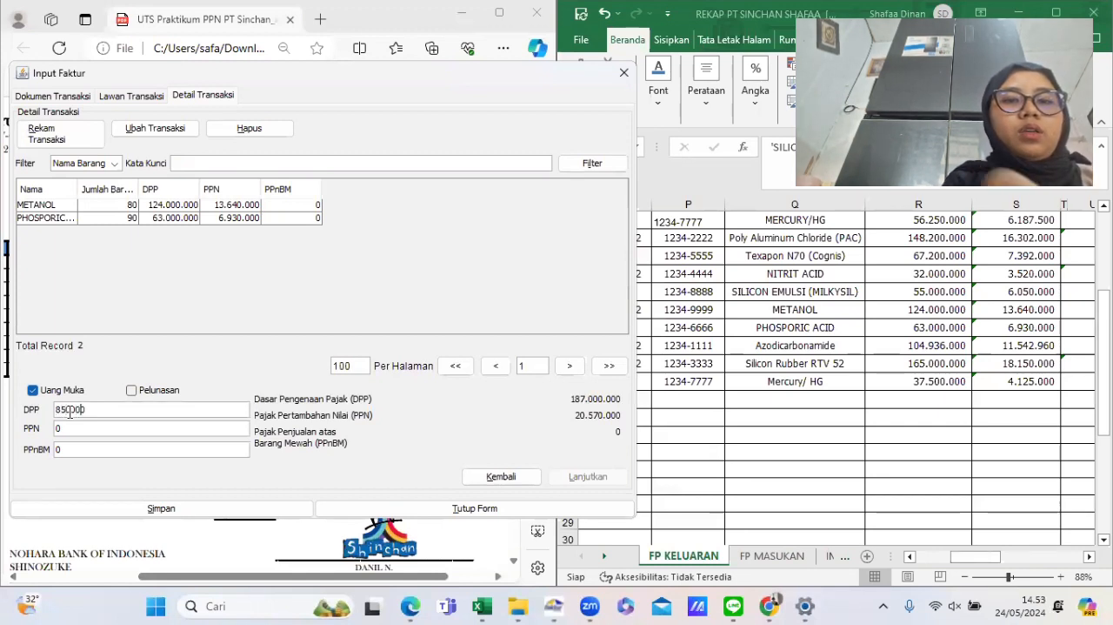
{"action": "type", "text": "00"}
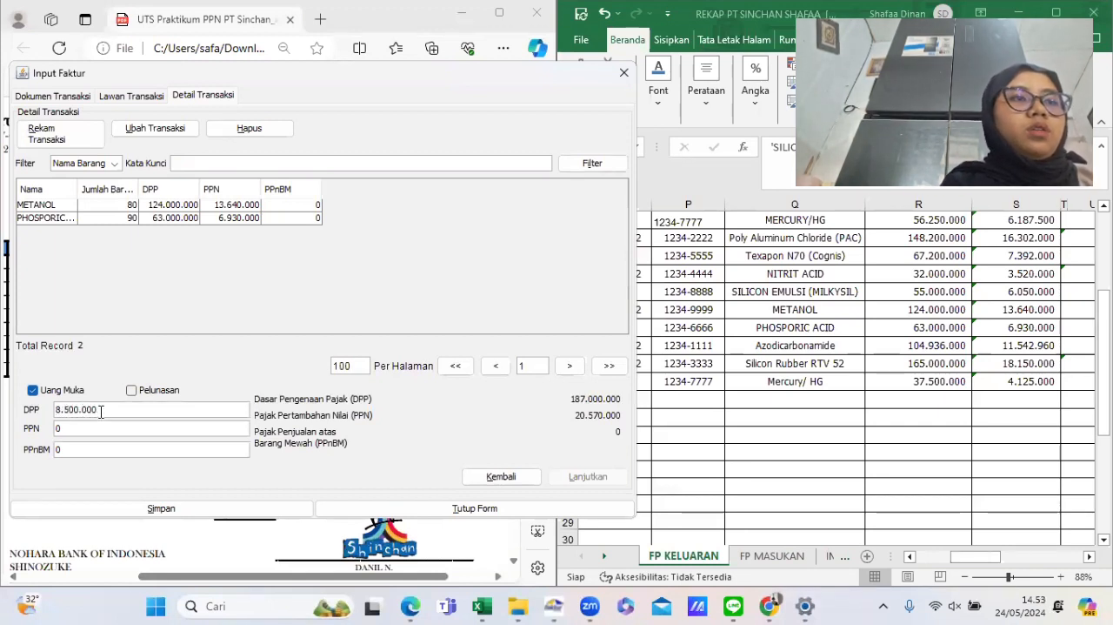
{"action": "double_click", "coordinate": [101, 413]}
{"action": "left_click", "coordinate": [101, 413]}
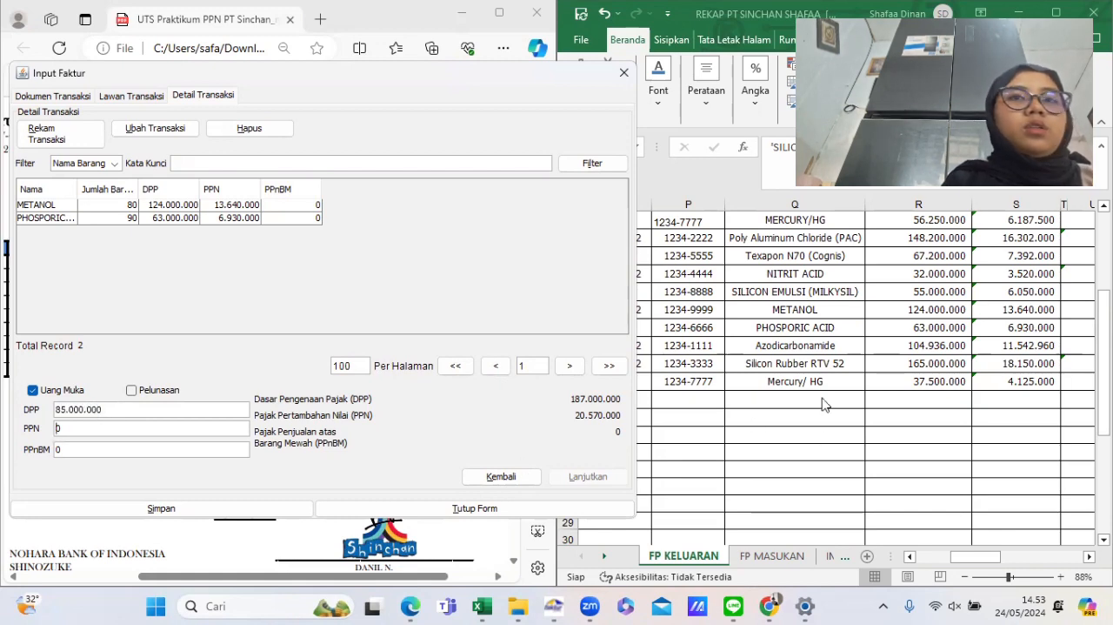
- Set the down-payment PPN to 9.350.000, taken from the Metanol row of the rekap sheet
{"action": "left_click", "coordinate": [932, 358]}
{"action": "scroll", "coordinate": [930, 353], "scroll_direction": "right", "scroll_amount": 2}
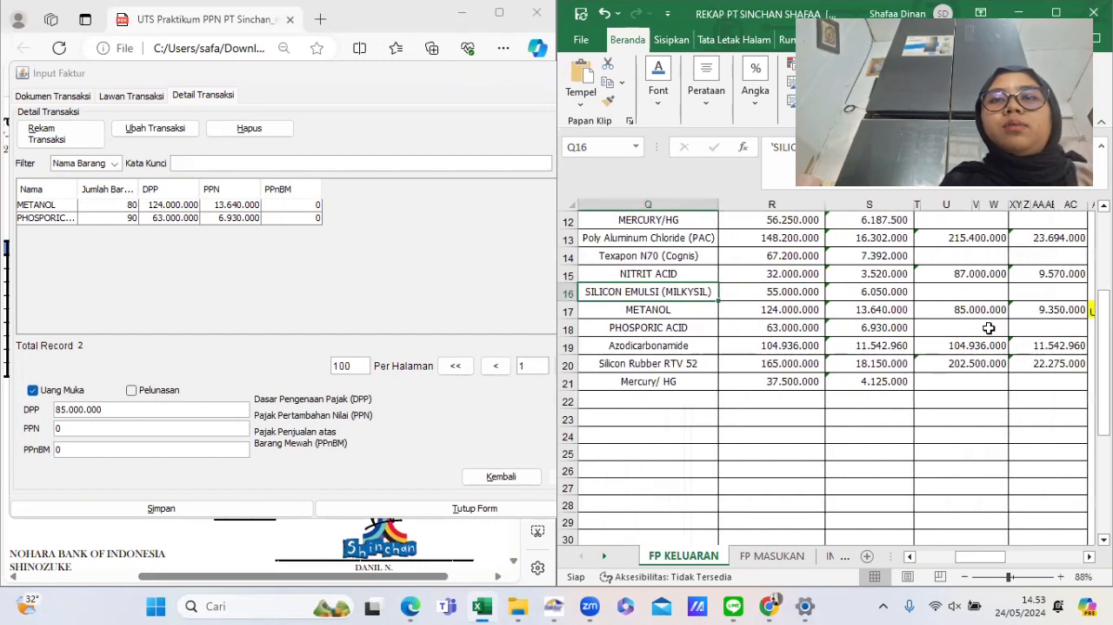
{"action": "left_click", "coordinate": [1052, 306]}
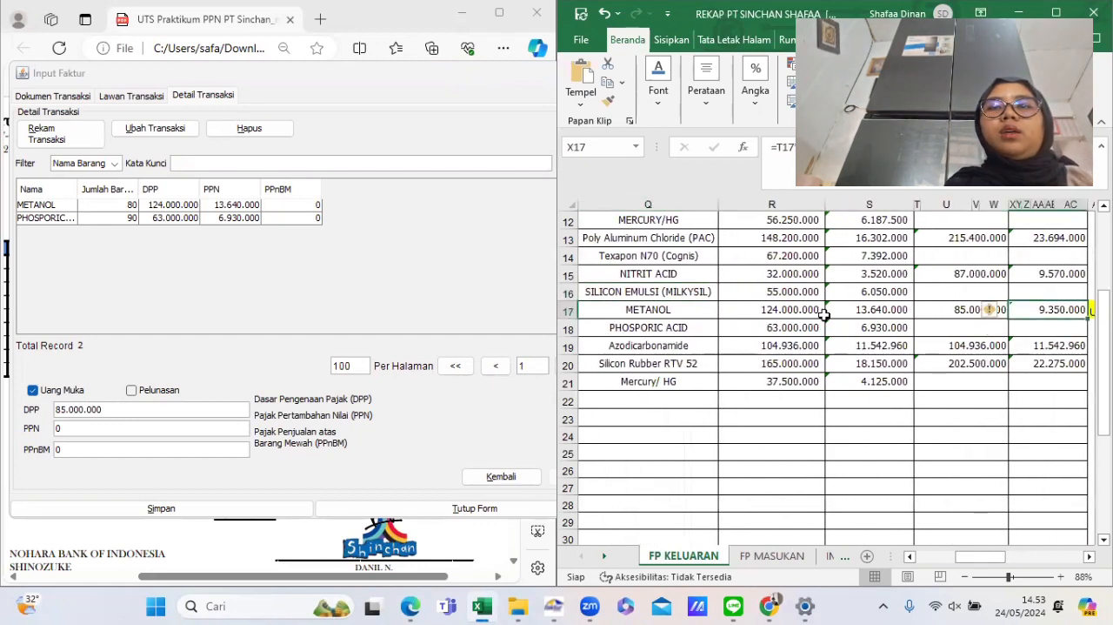
{"action": "left_click", "coordinate": [122, 429]}
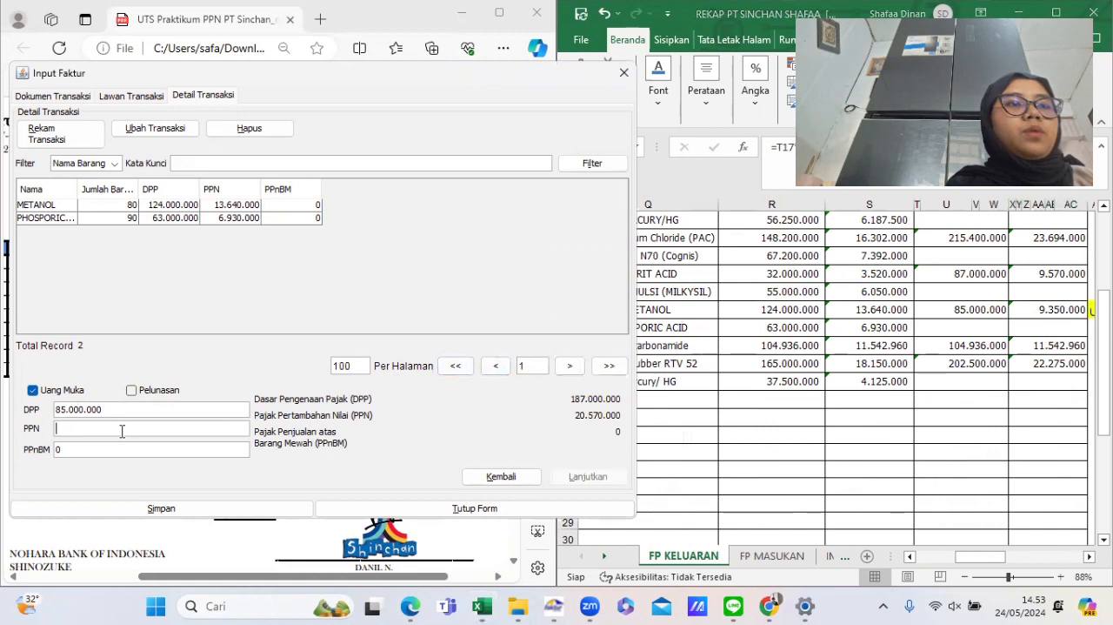
{"action": "type", "text": "9.350.000"}
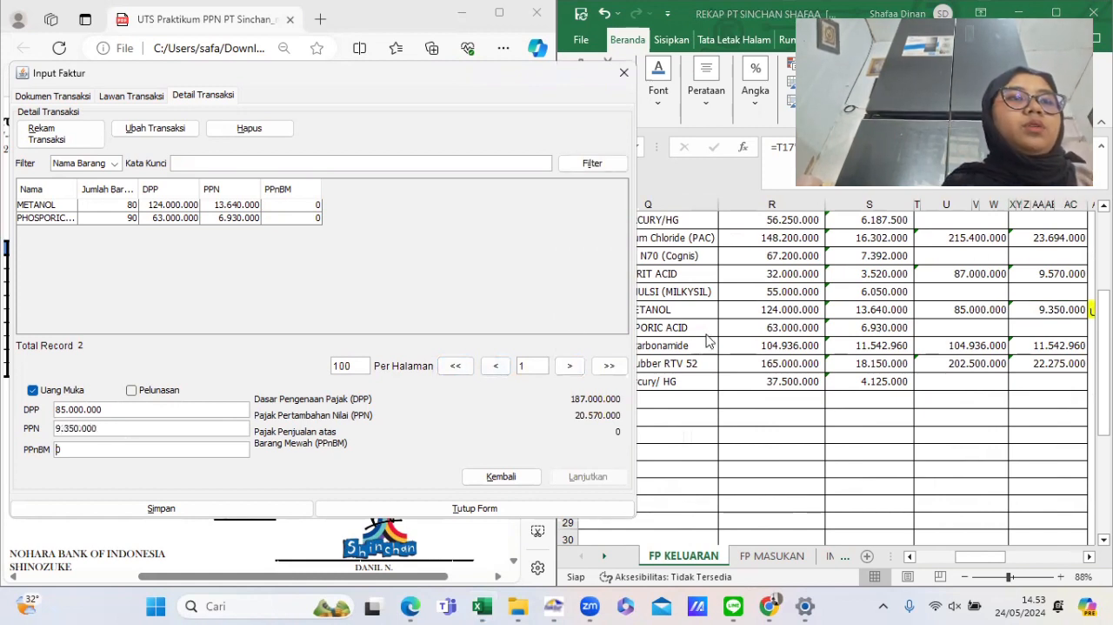
{"action": "left_click", "coordinate": [1029, 308]}
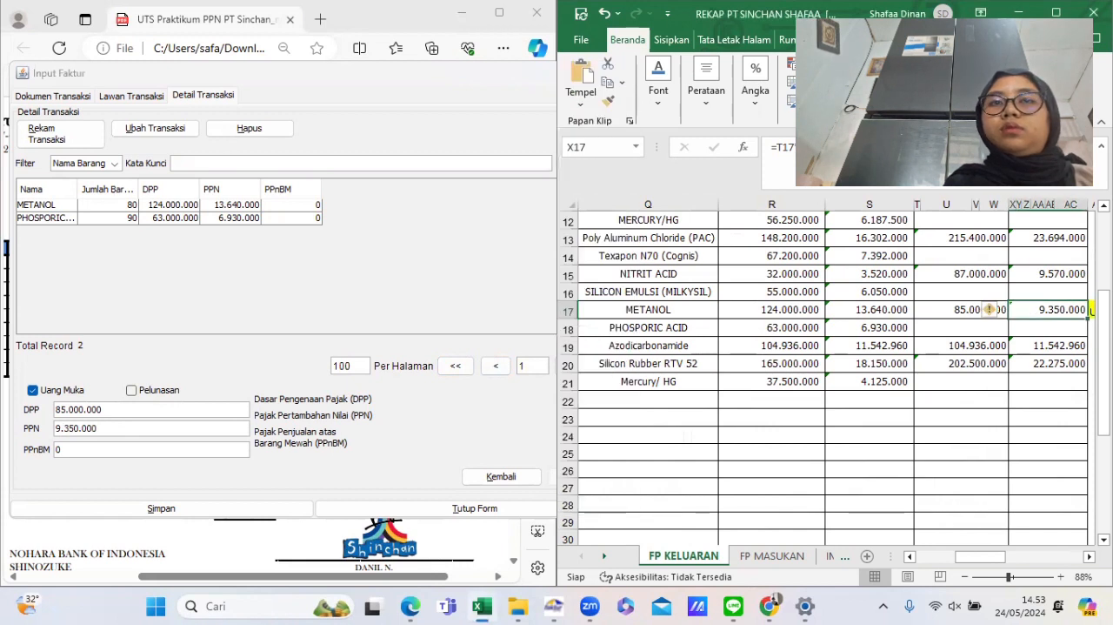
{"action": "key", "text": "F2"}
{"action": "key", "text": "Return"}
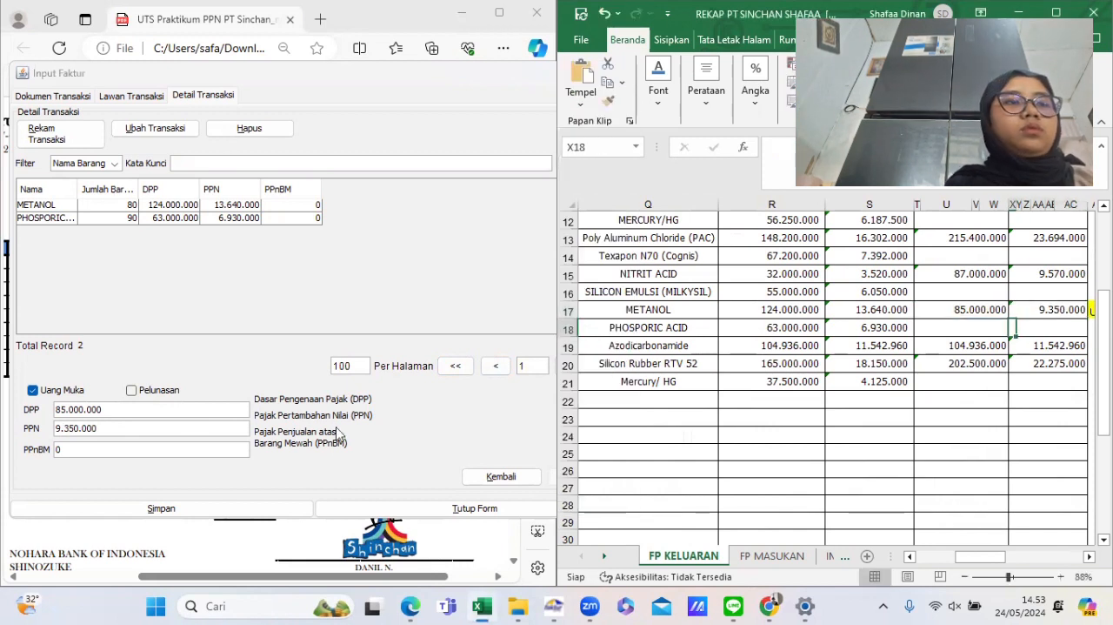
- Save the down-payment invoice, confirming both prompts, then close the input form
{"action": "left_click", "coordinate": [206, 508]}
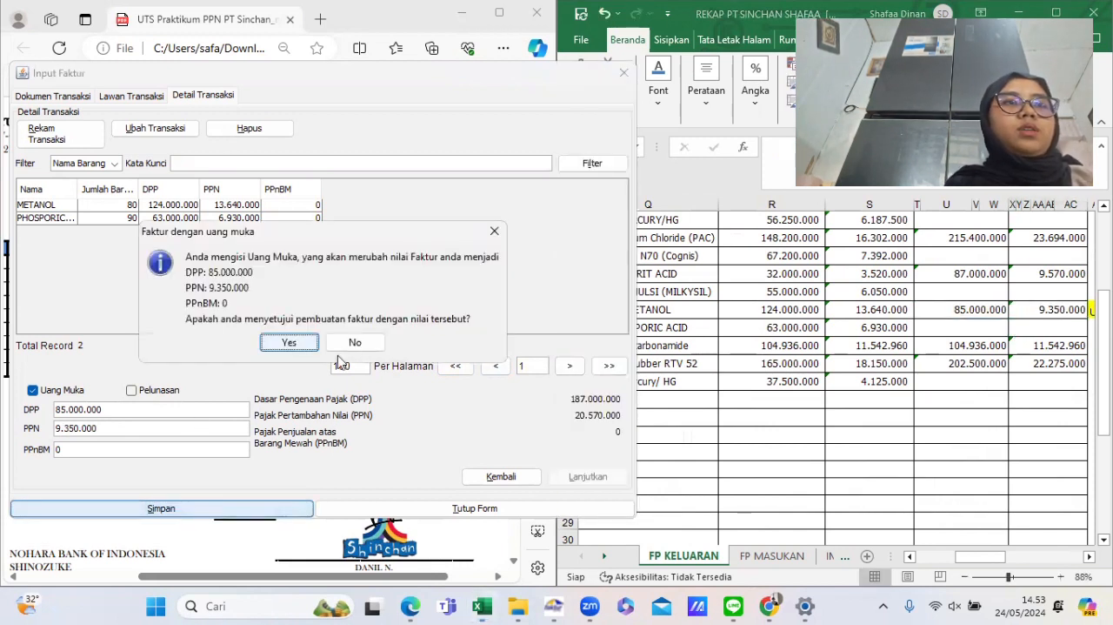
{"action": "left_click", "coordinate": [288, 342]}
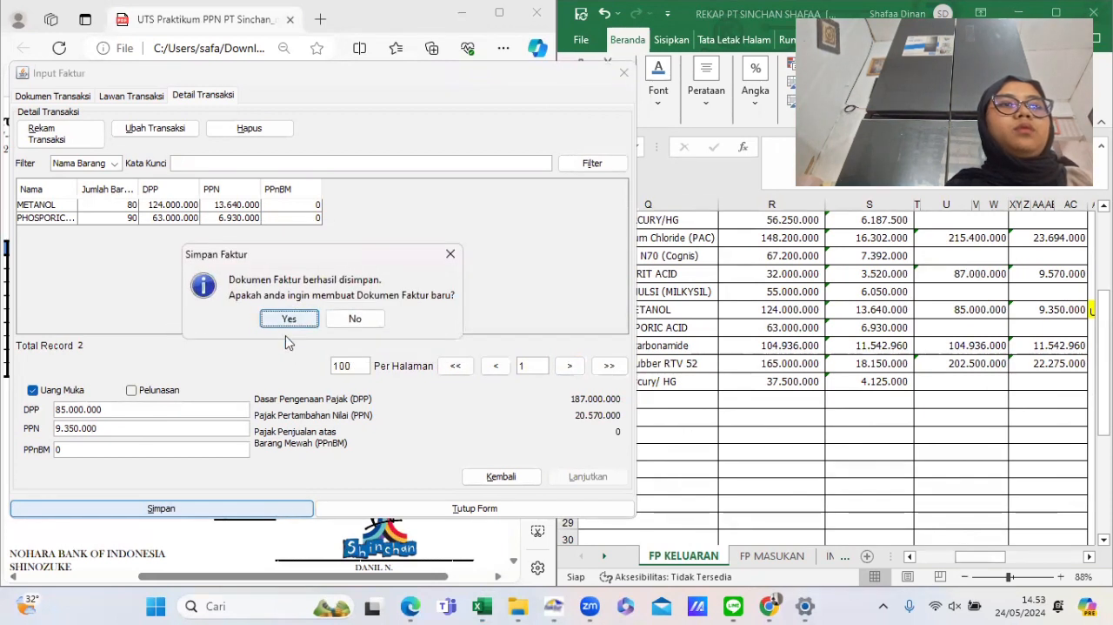
{"action": "left_click", "coordinate": [296, 318]}
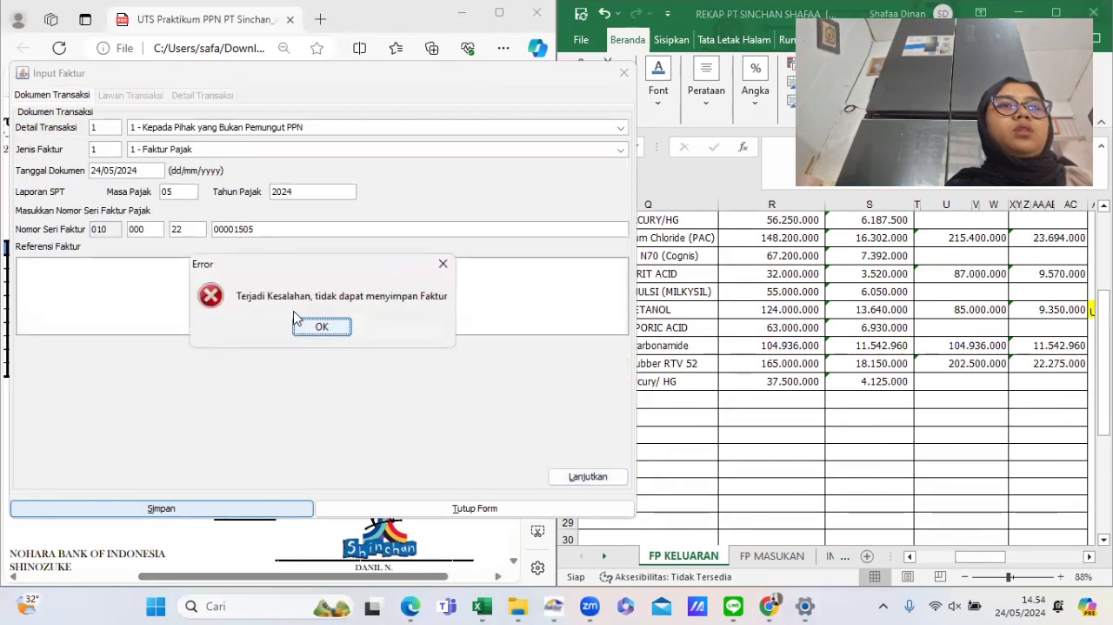
{"action": "left_click", "coordinate": [338, 334]}
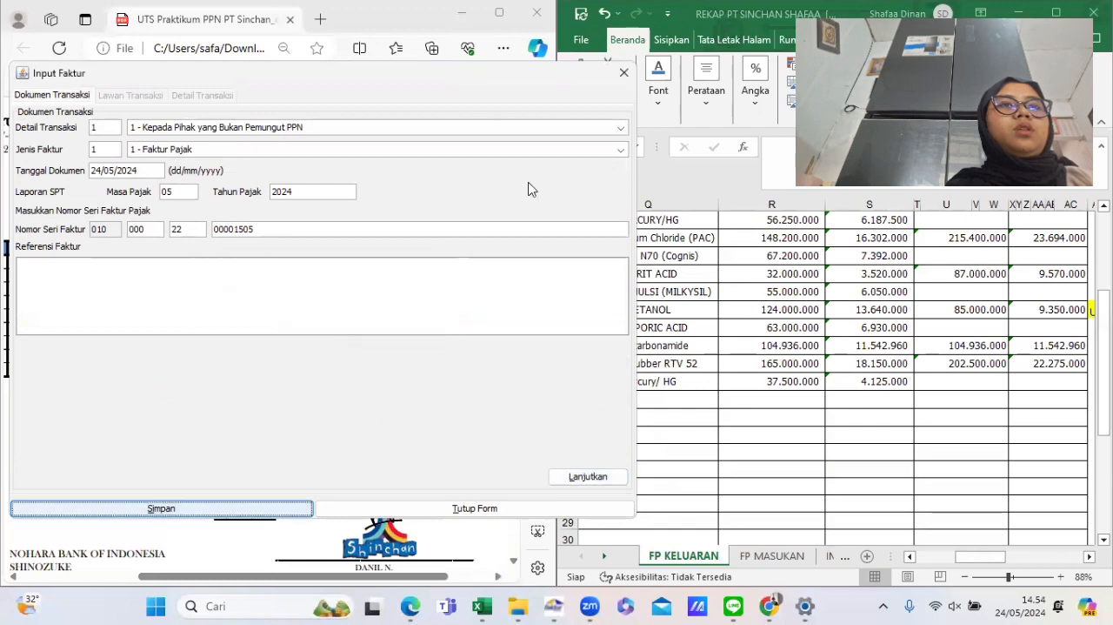
{"action": "left_click", "coordinate": [474, 509]}
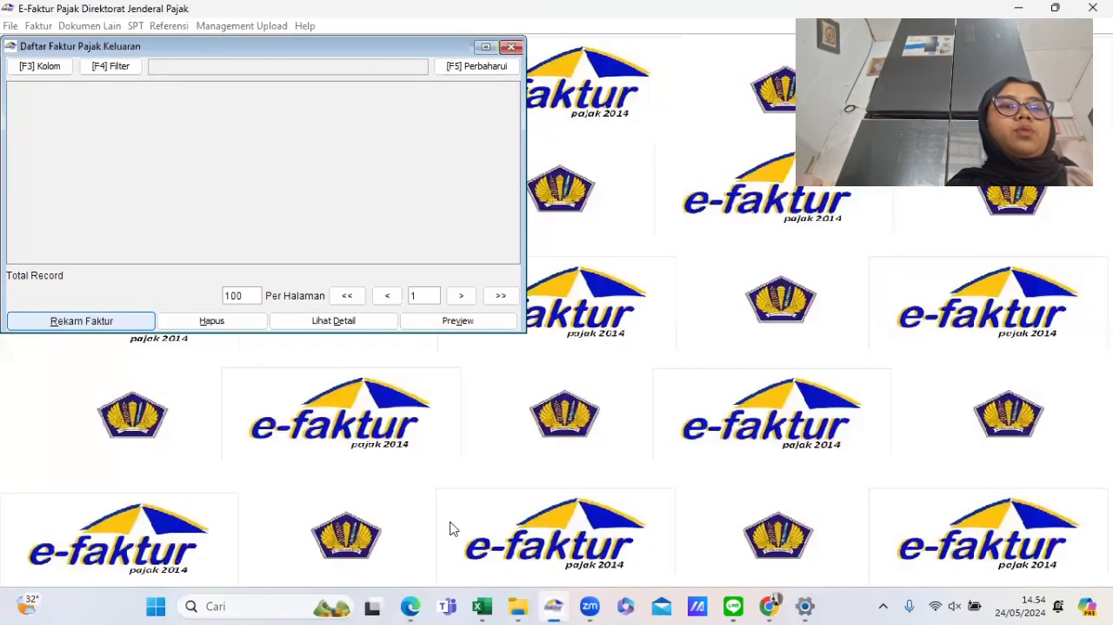
- Start recording a new output invoice and view the next billing invoice, for PT Makmur
{"action": "left_click_drag", "start_coordinate": [94, 108], "coordinate": [117, 150]}
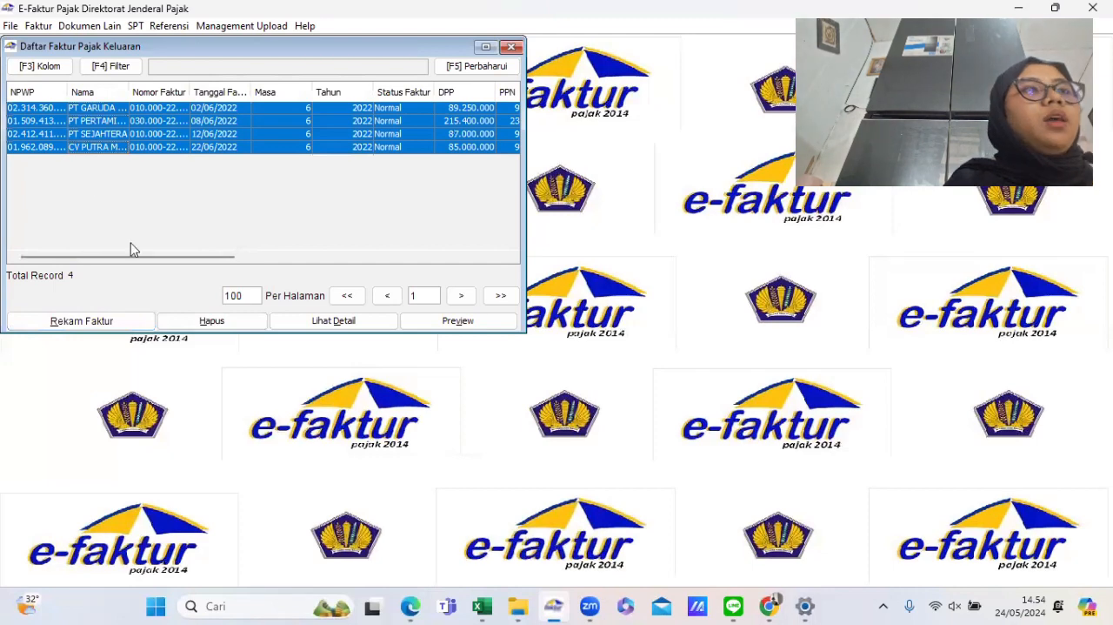
{"action": "left_click", "coordinate": [138, 321]}
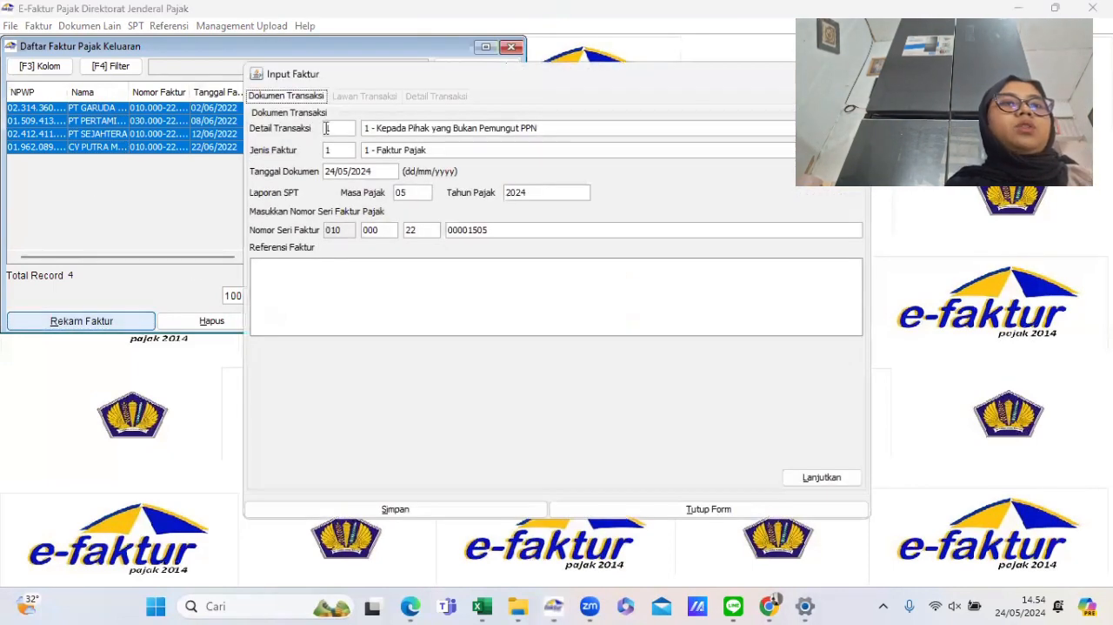
{"action": "mouse_move", "coordinate": [410, 607]}
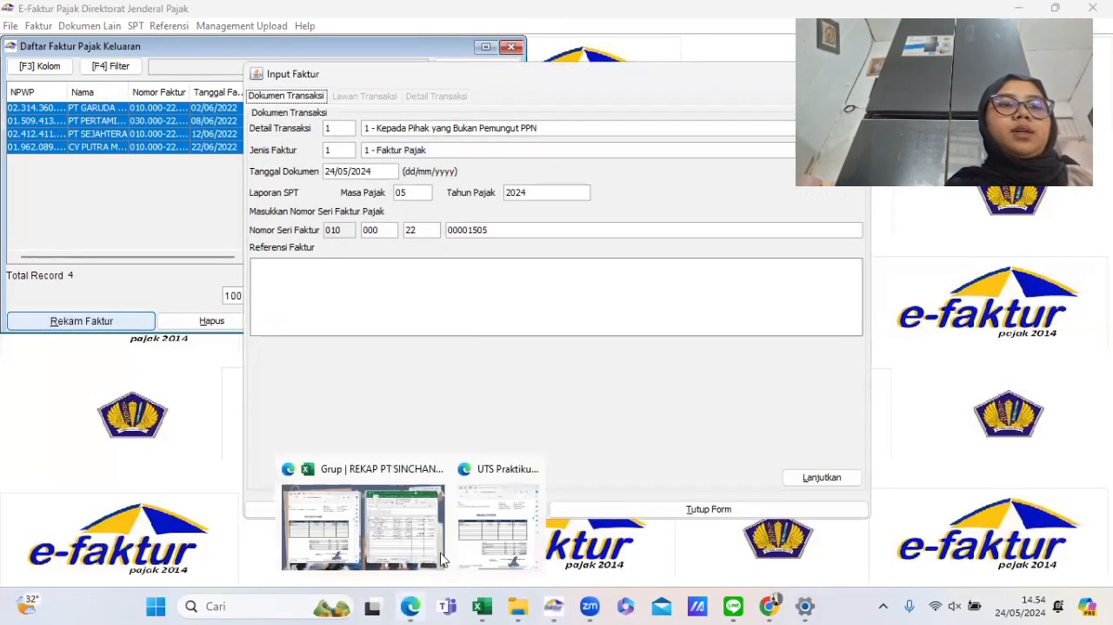
{"action": "left_click", "coordinate": [501, 521]}
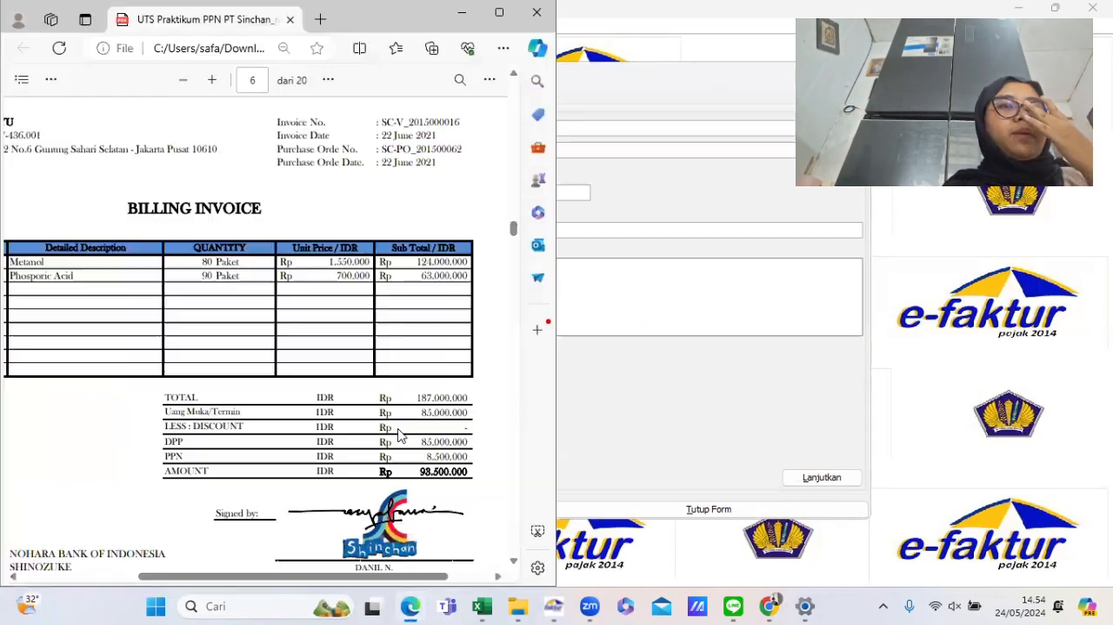
{"action": "scroll", "coordinate": [347, 405], "scroll_direction": "down", "scroll_amount": 10}
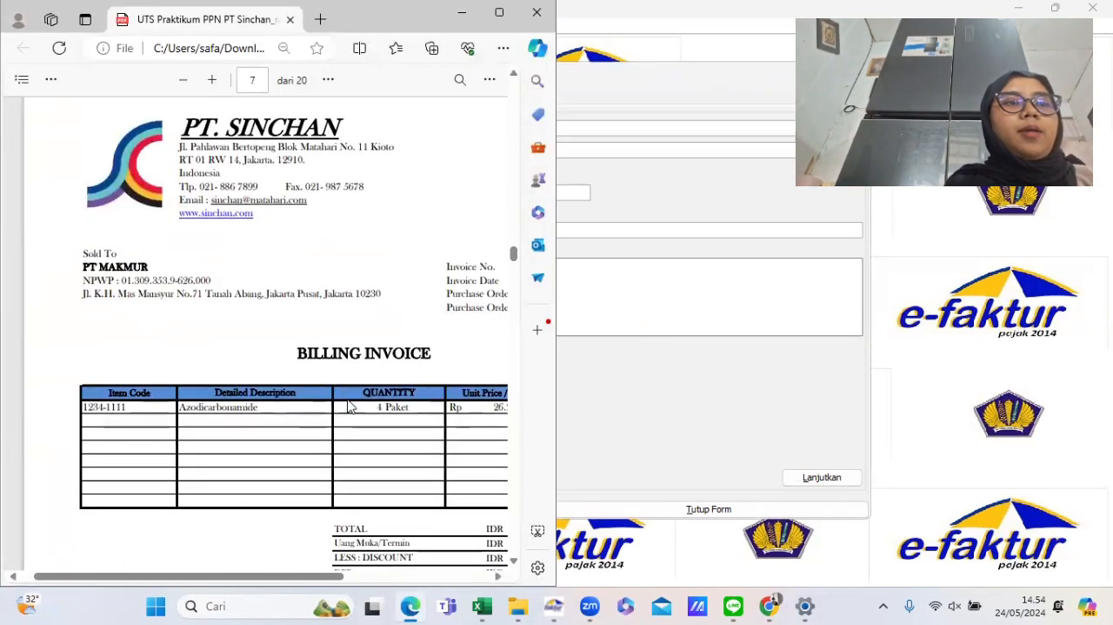
{"action": "scroll", "coordinate": [490, 423], "scroll_direction": "right", "scroll_amount": 1}
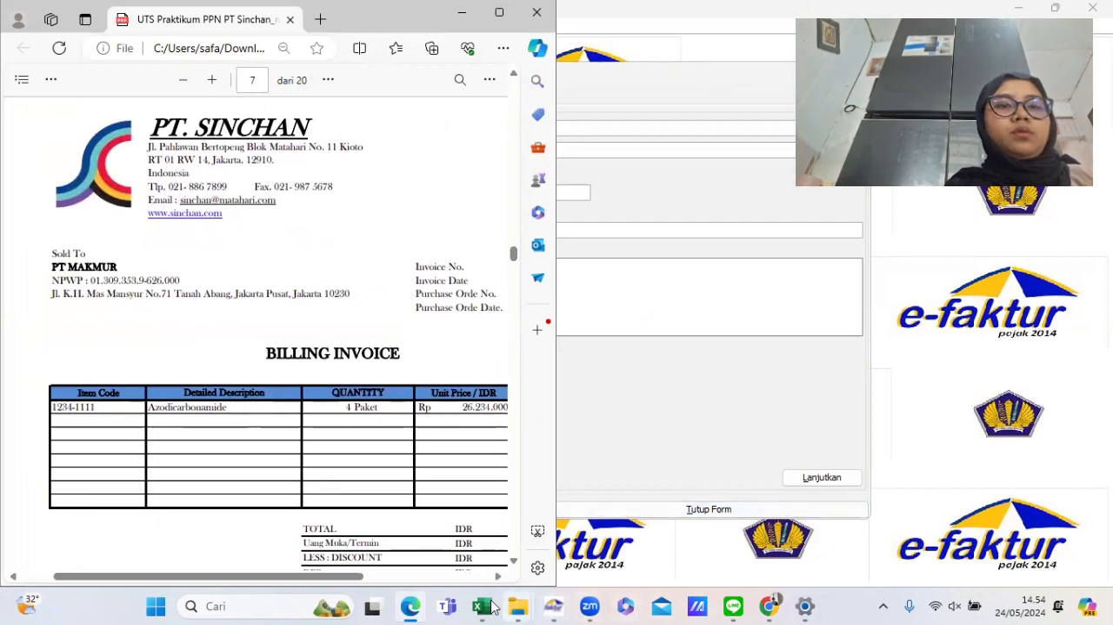
- Correct the PT Makmur invoice date in the rekap sheet to 25/06/2022
{"action": "mouse_move", "coordinate": [483, 605]}
{"action": "left_click", "coordinate": [556, 535]}
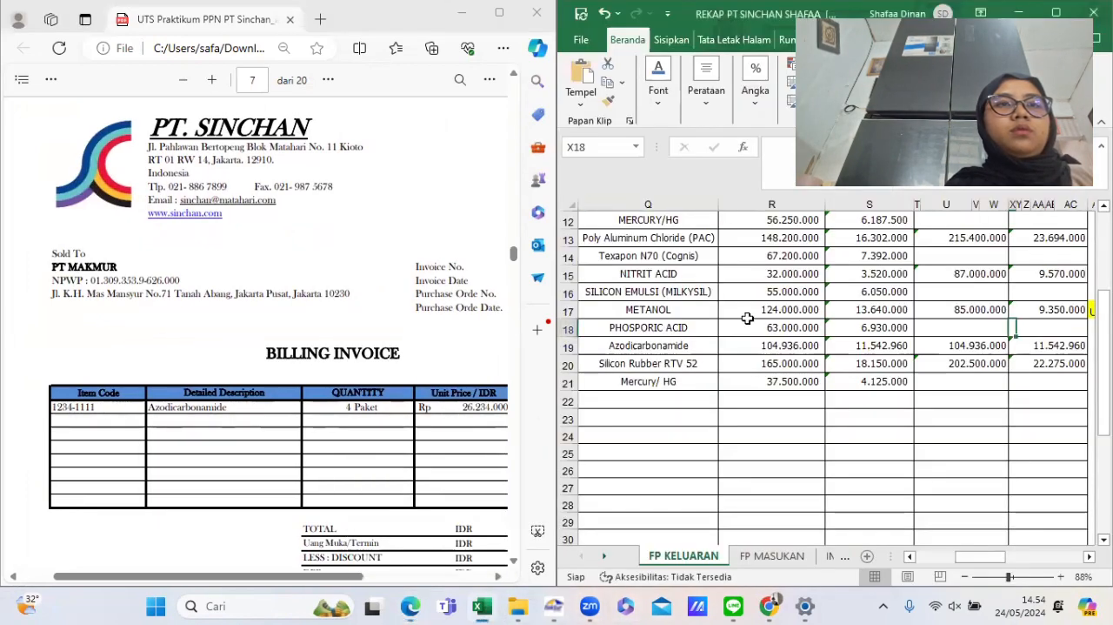
{"action": "mouse_move", "coordinate": [554, 606]}
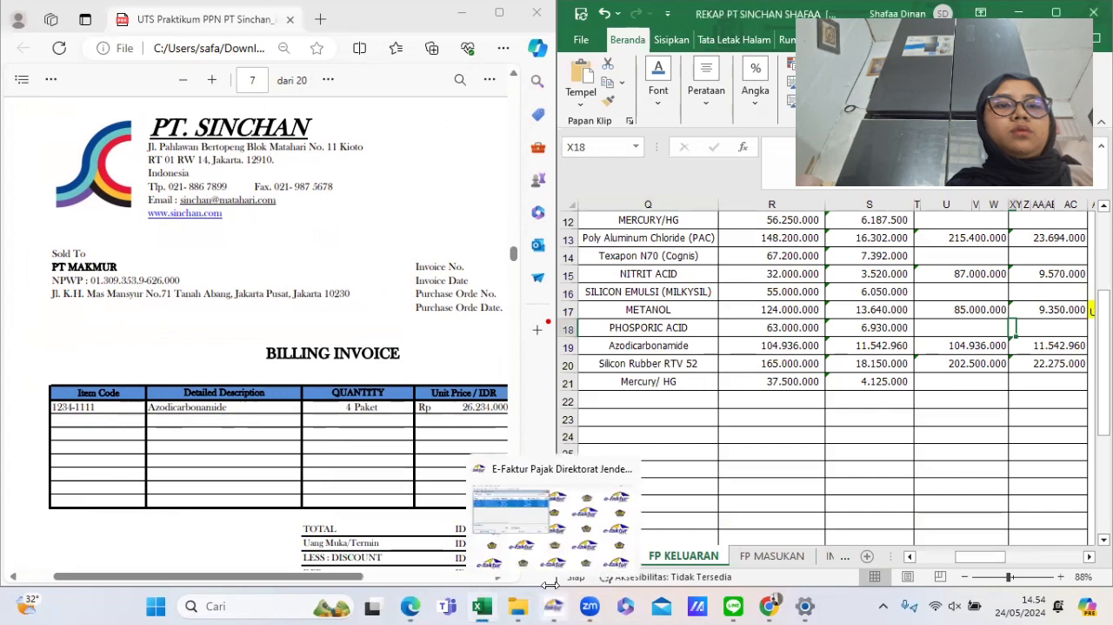
{"action": "left_click", "coordinate": [534, 512]}
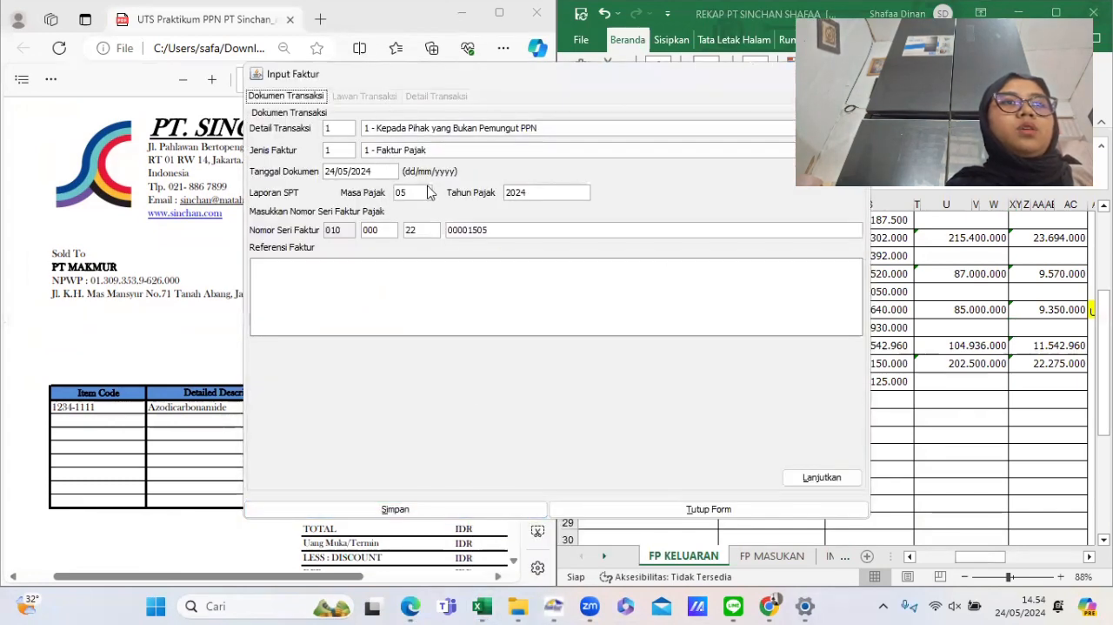
{"action": "left_click", "coordinate": [984, 346]}
{"action": "scroll", "coordinate": [984, 345], "scroll_direction": "left", "scroll_amount": 5}
{"action": "scroll", "coordinate": [984, 345], "scroll_direction": "left", "scroll_amount": 3}
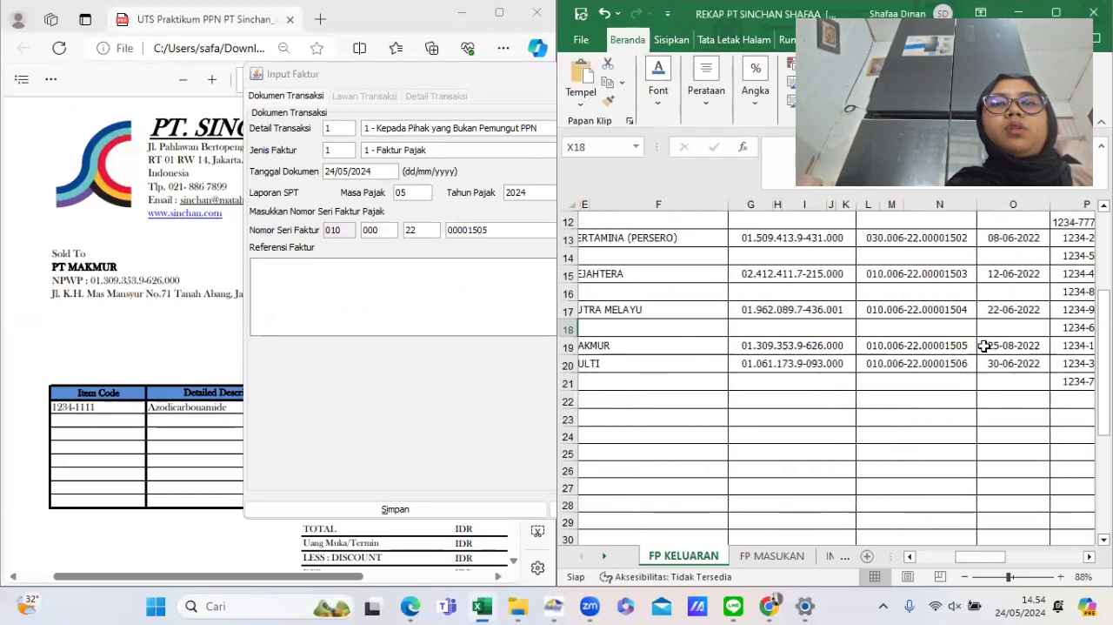
{"action": "left_click", "coordinate": [512, 445]}
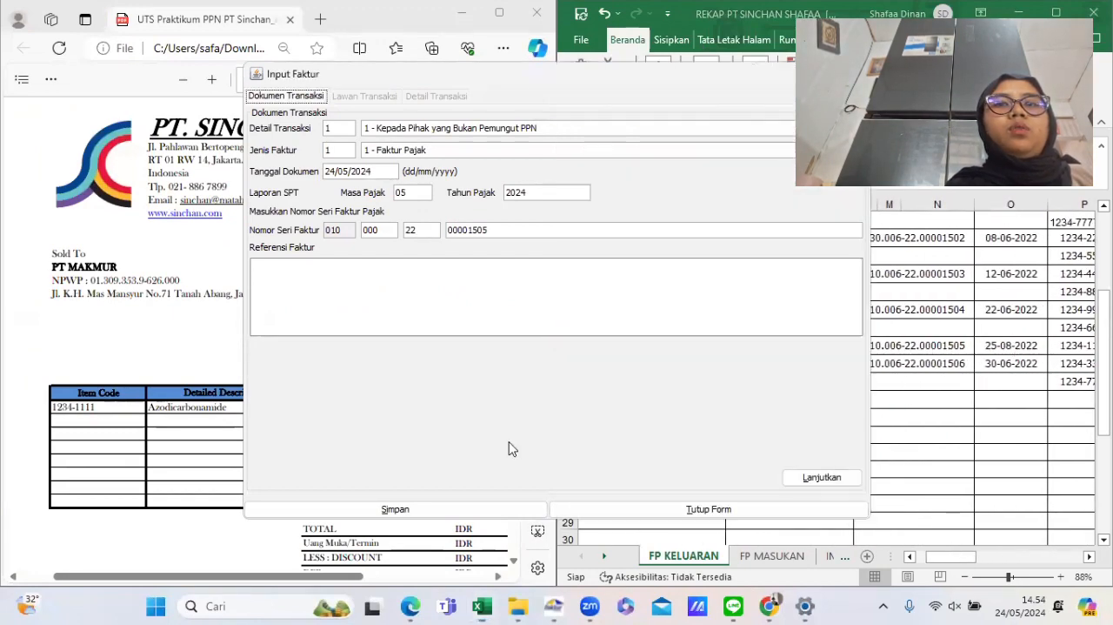
{"action": "left_click", "coordinate": [1035, 346]}
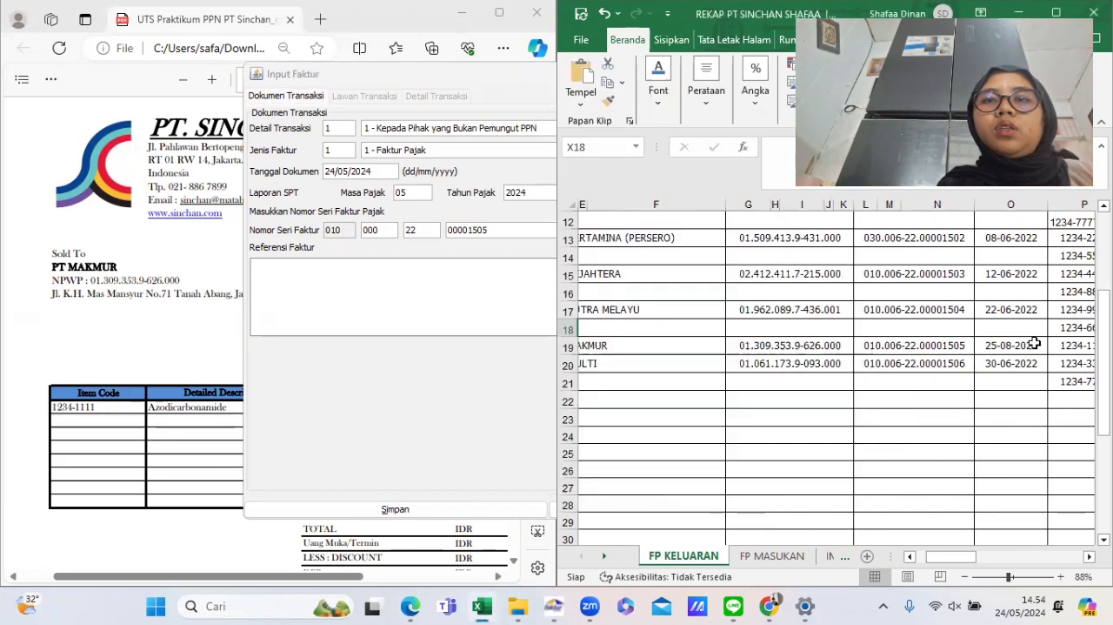
{"action": "type", "text": "25/06/2022"}
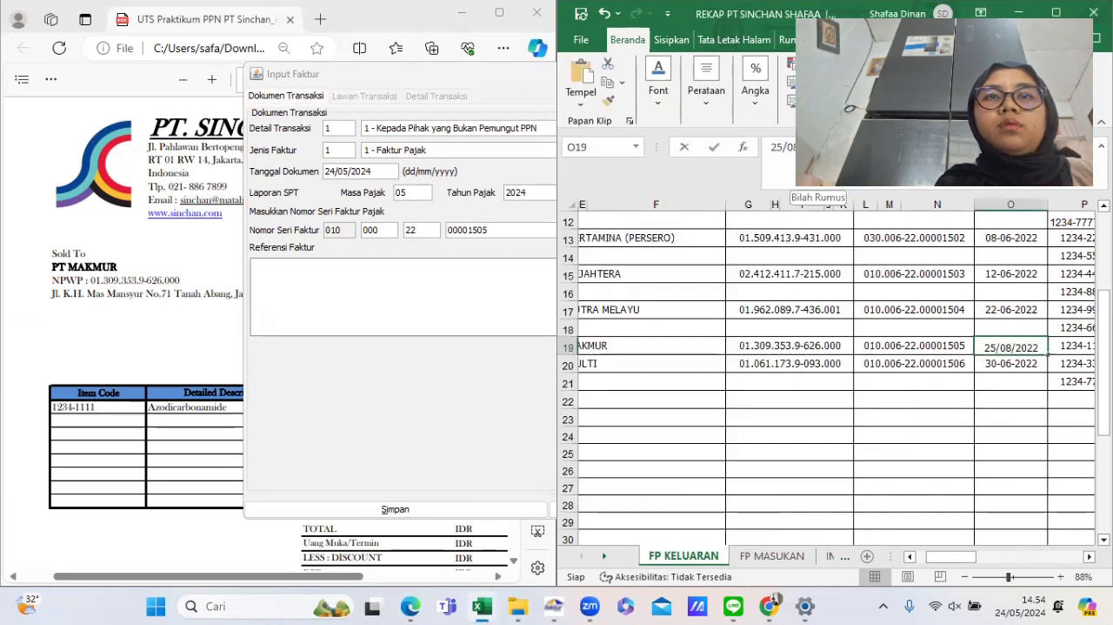
{"action": "key", "text": "Return"}
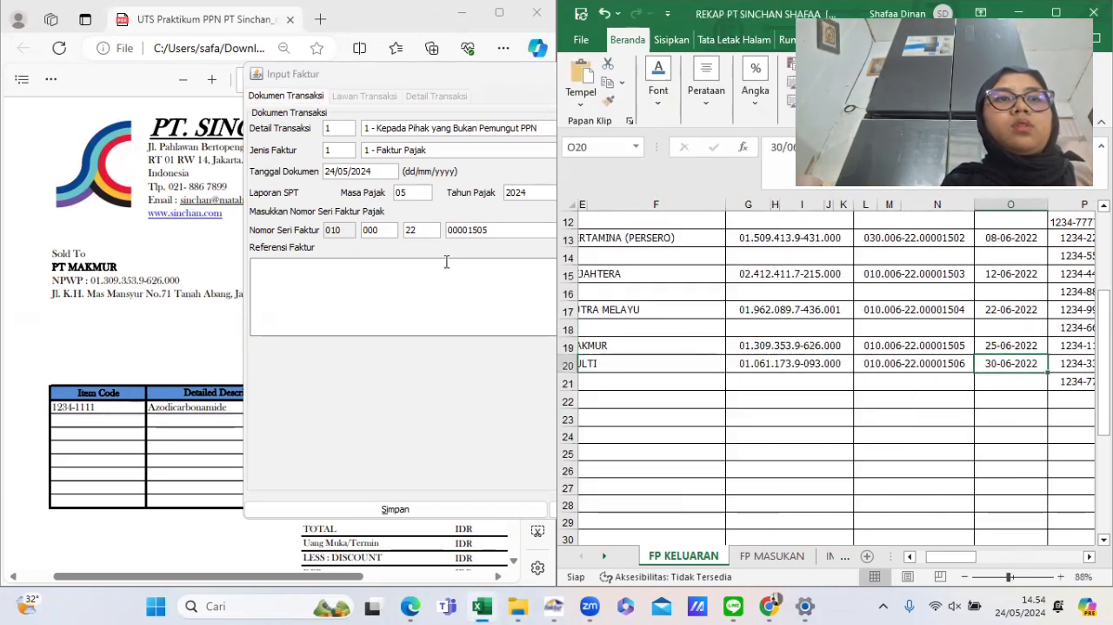
- Set the PT Makmur invoice's document date to 25/06/2022
{"action": "left_click", "coordinate": [355, 170]}
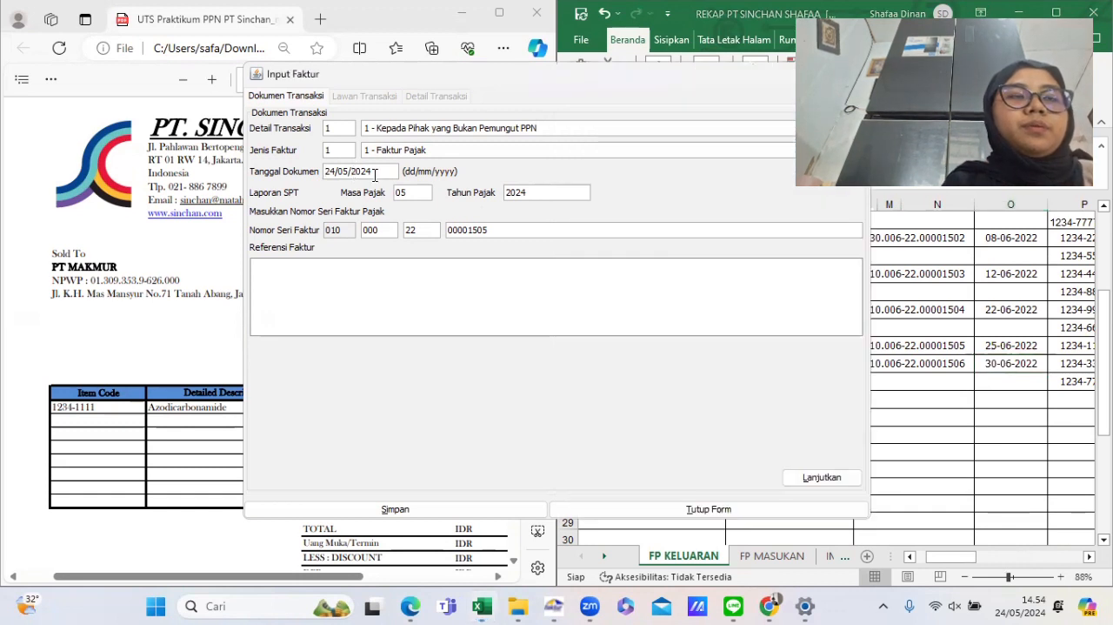
{"action": "left_click_drag", "start_coordinate": [379, 173], "coordinate": [325, 173]}
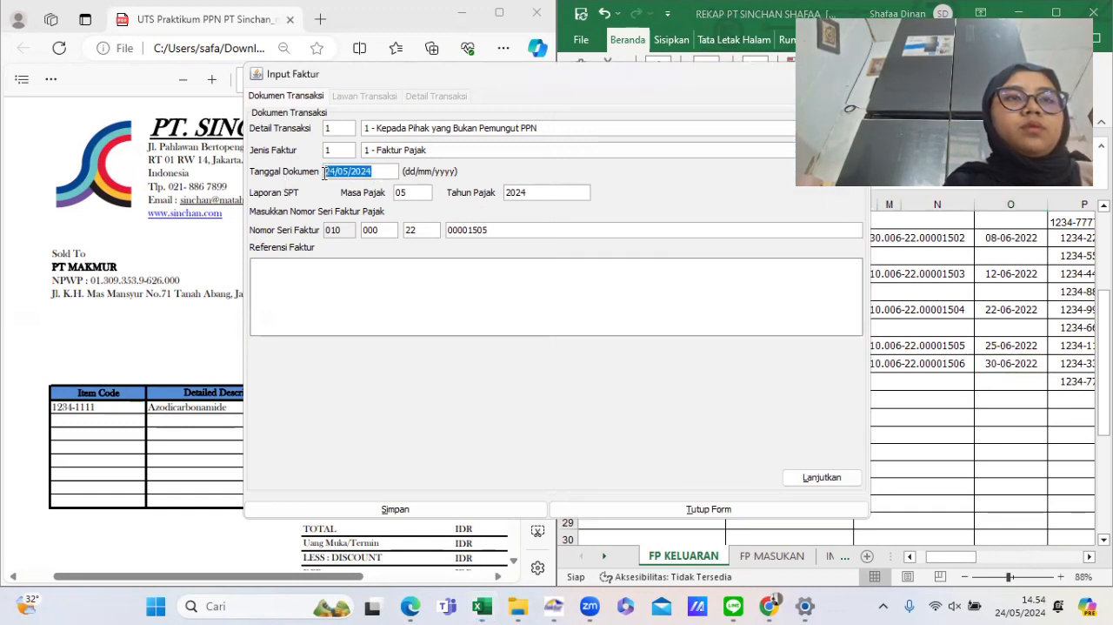
{"action": "type", "text": "25/06/20"}
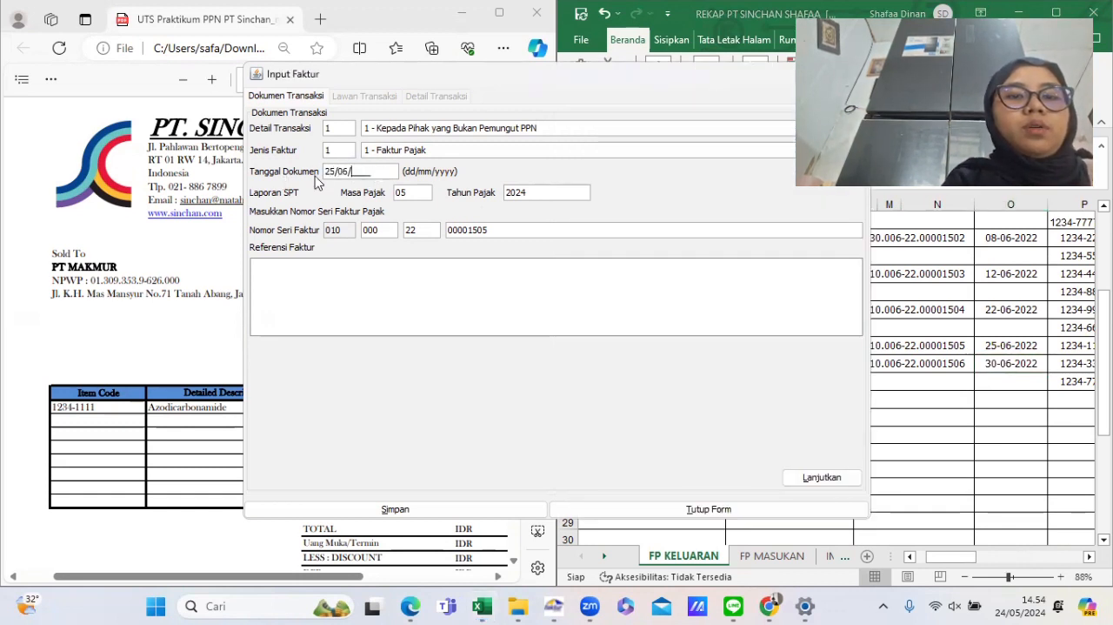
{"action": "key", "text": "Tab"}
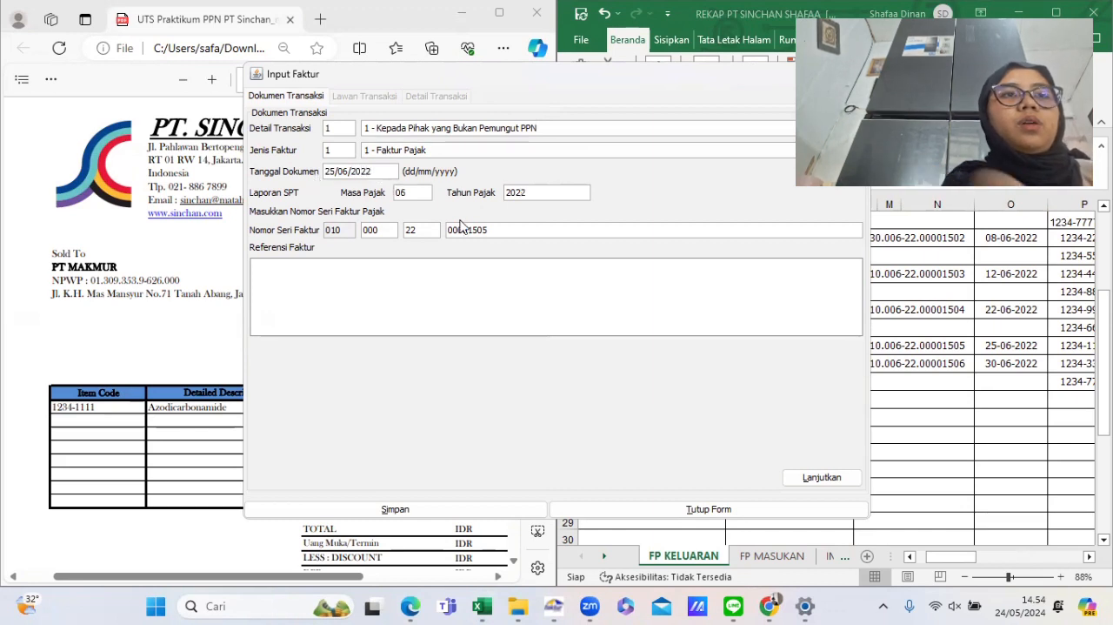
- Continue to the counterpart page and pick PT MAKMUR from the counterpart reference search
{"action": "left_click", "coordinate": [824, 476]}
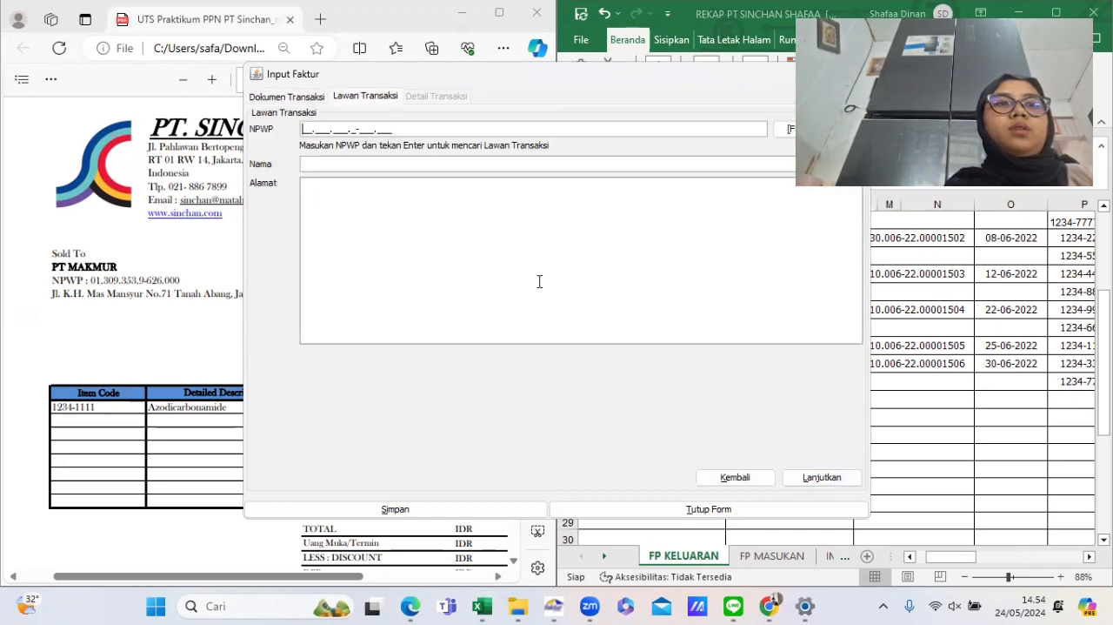
{"action": "left_click", "coordinate": [787, 129]}
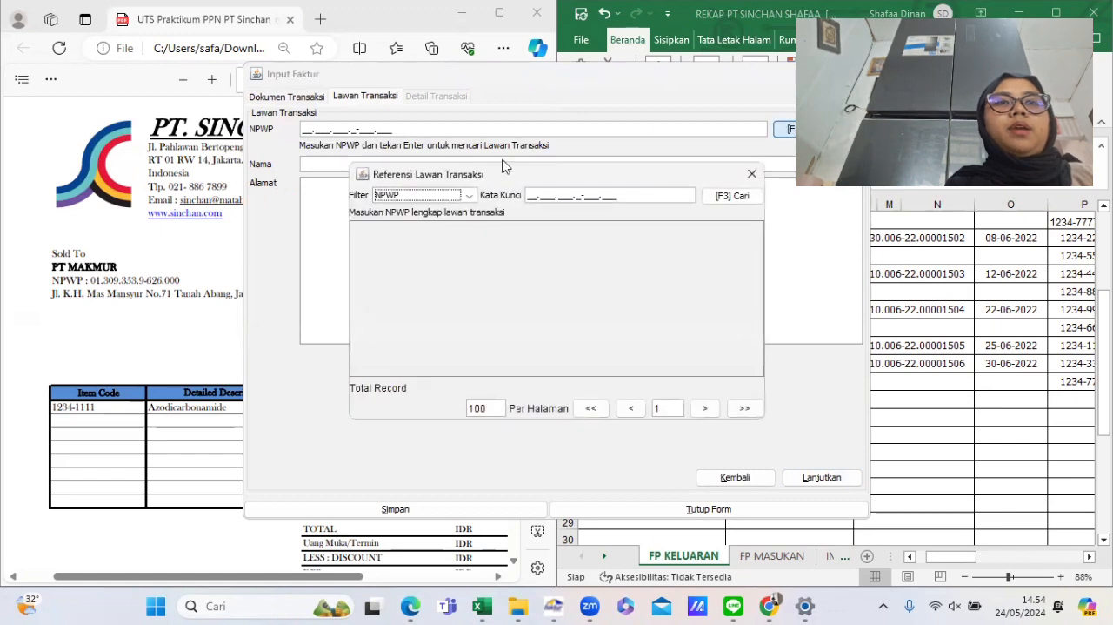
{"action": "left_click", "coordinate": [725, 195]}
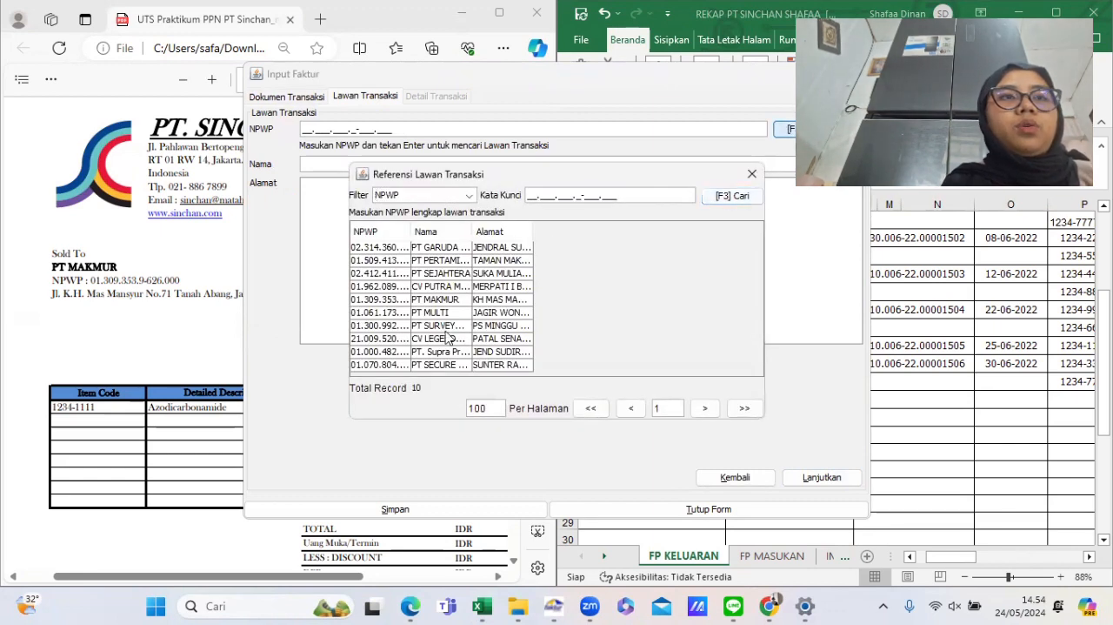
{"action": "double_click", "coordinate": [432, 299]}
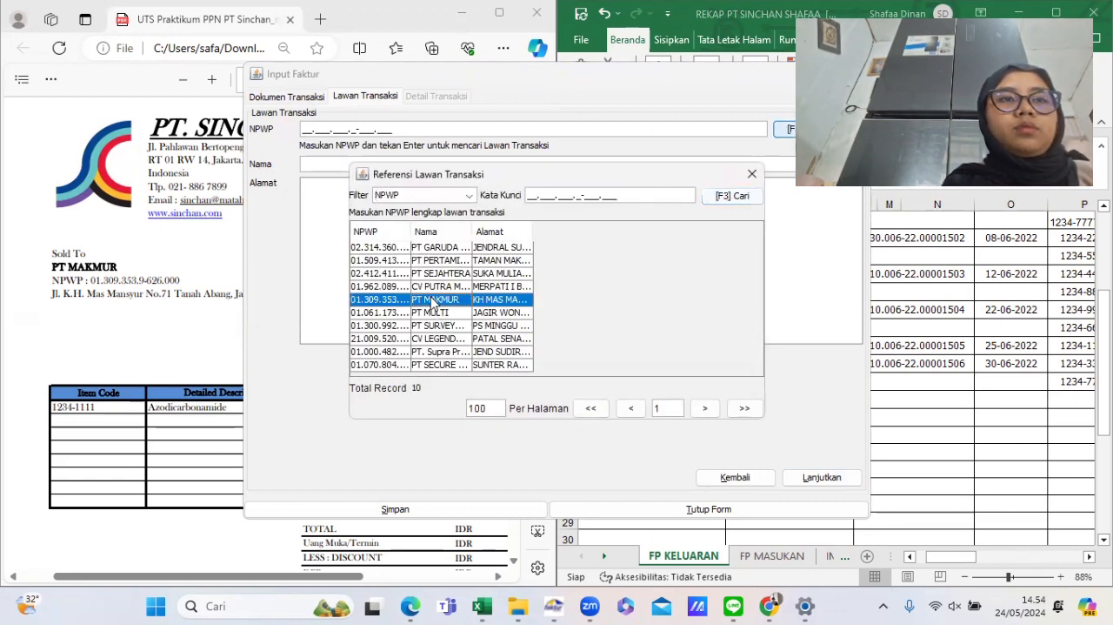
- Continue to the transaction details, start recording an item, and enter item code 1234-1111
{"action": "left_click", "coordinate": [804, 485]}
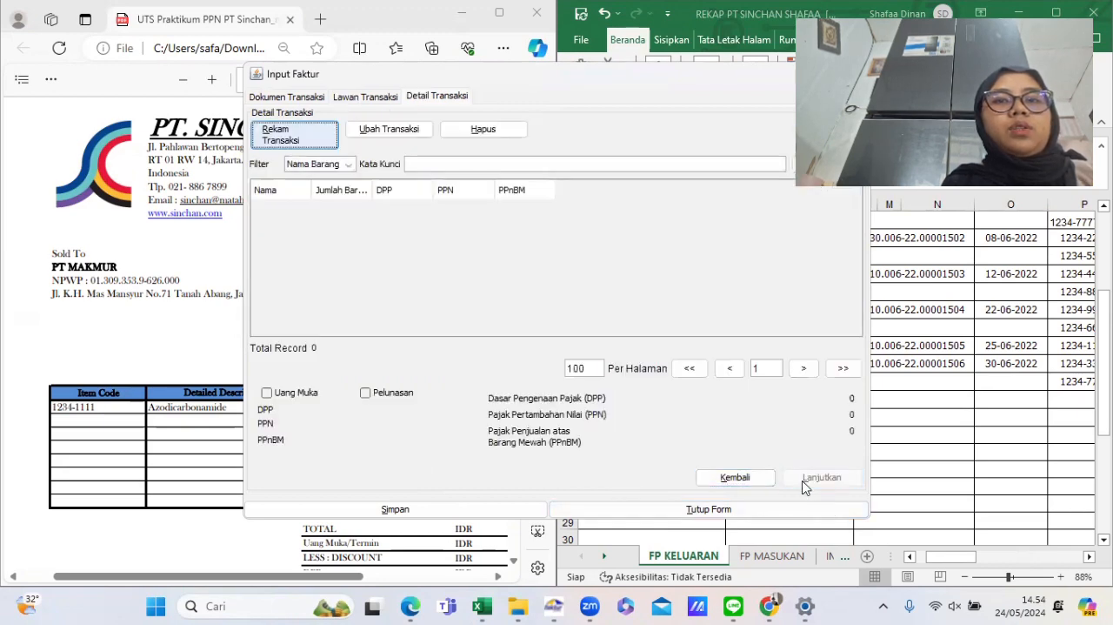
{"action": "left_click", "coordinate": [292, 144]}
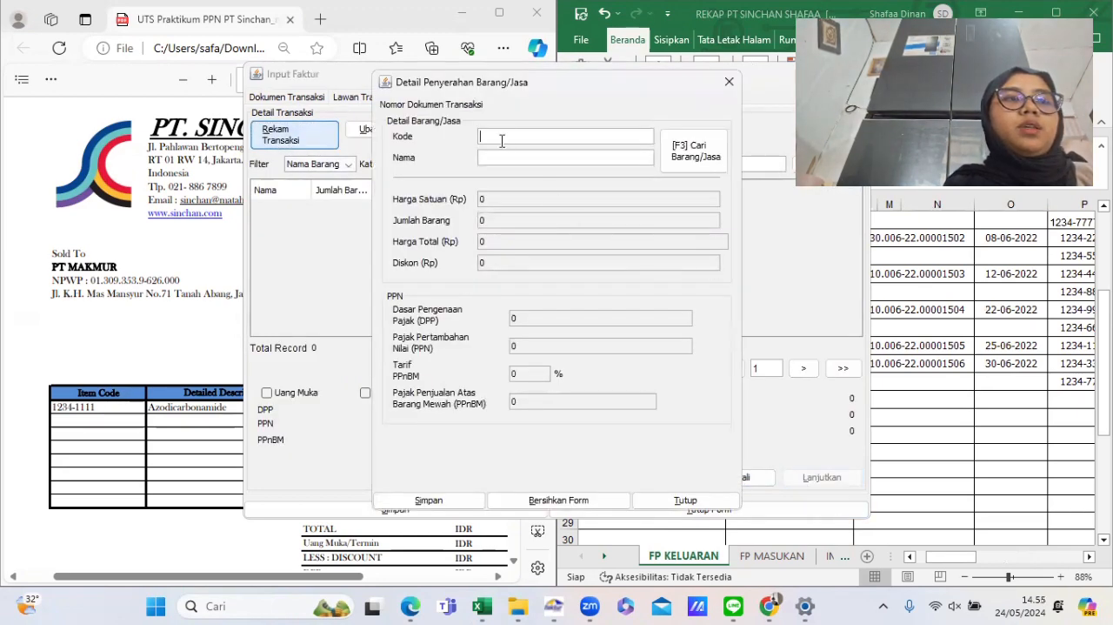
{"action": "type", "text": "12"}
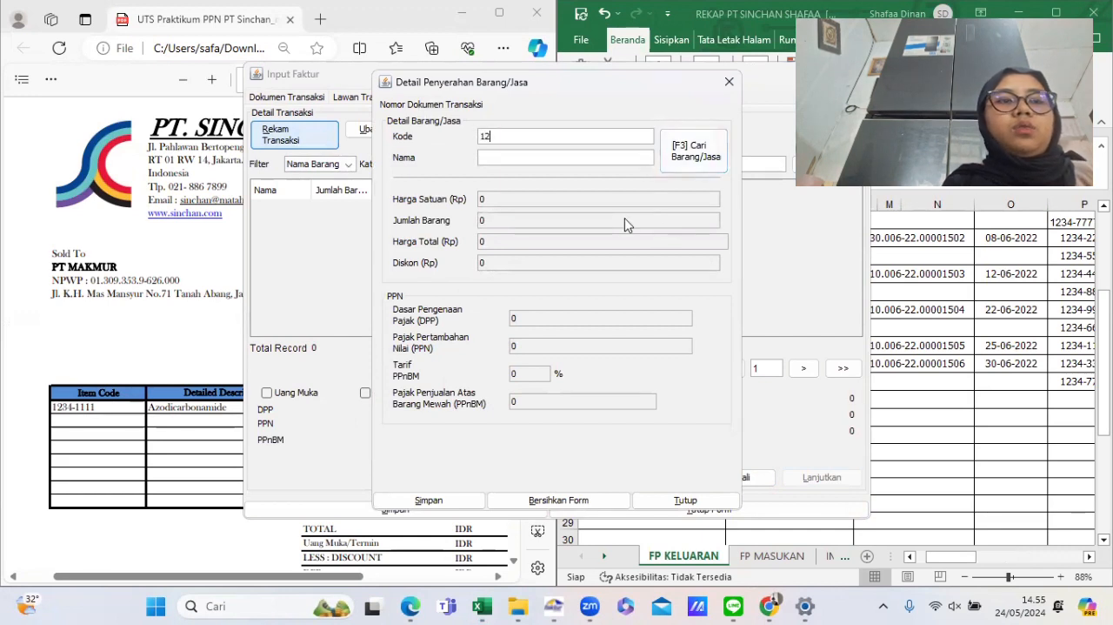
{"action": "type", "text": "34-1111"}
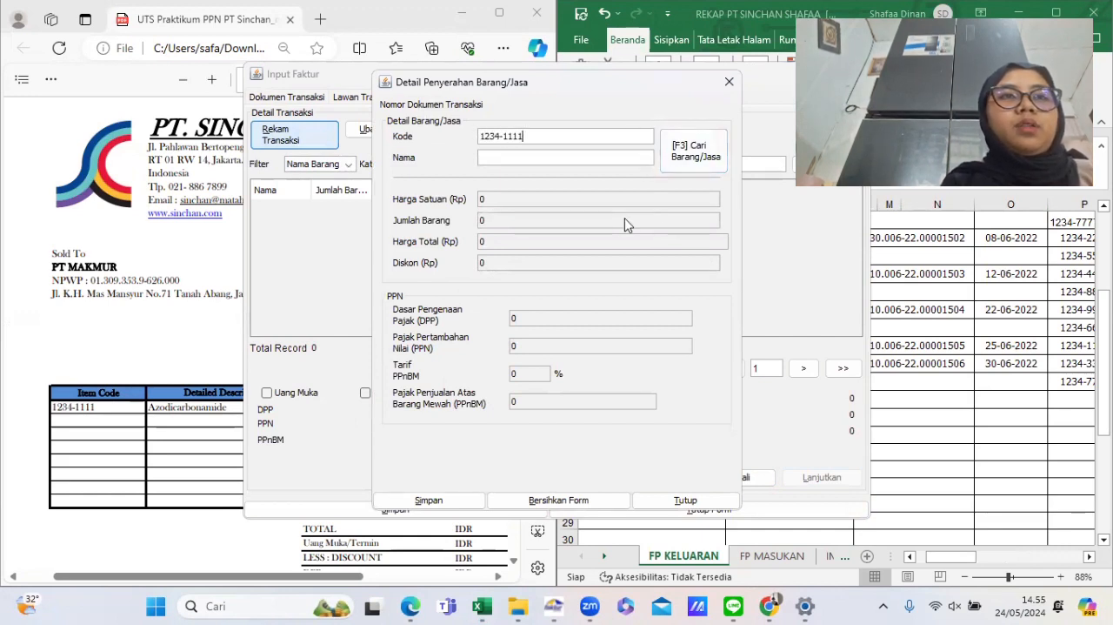
{"action": "key", "text": "Tab"}
- Register 1234-1111 as a new item, pasting the name Azodicarbonamide copied from the rekap sheet
{"action": "left_click", "coordinate": [1009, 364]}
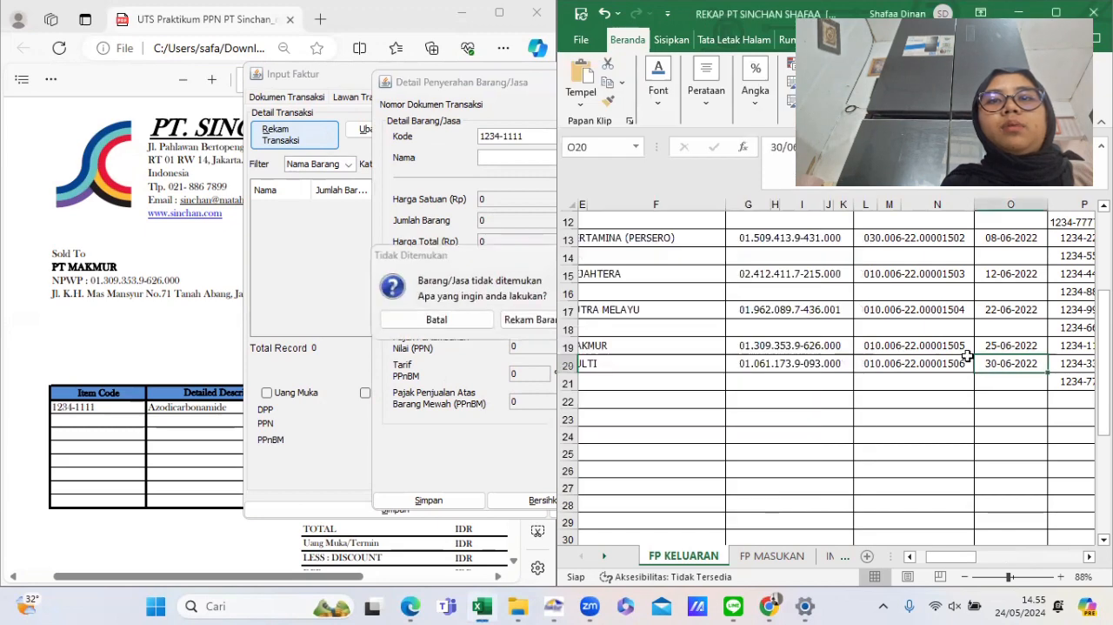
{"action": "scroll", "coordinate": [968, 357], "scroll_direction": "right", "scroll_amount": 1}
{"action": "left_click", "coordinate": [951, 344]}
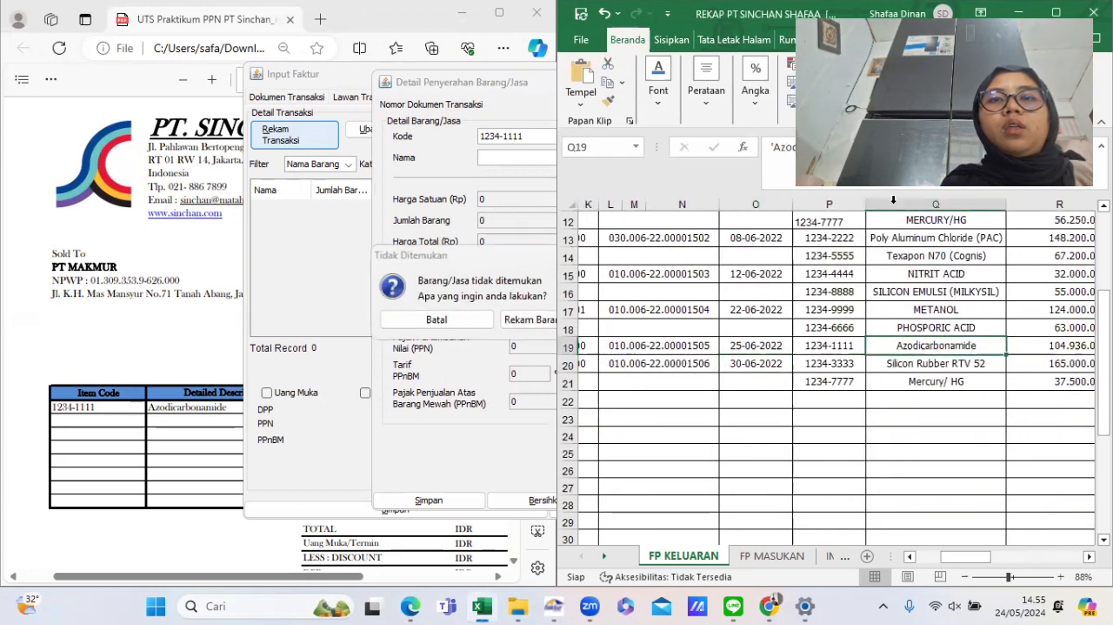
{"action": "double_click", "coordinate": [950, 343]}
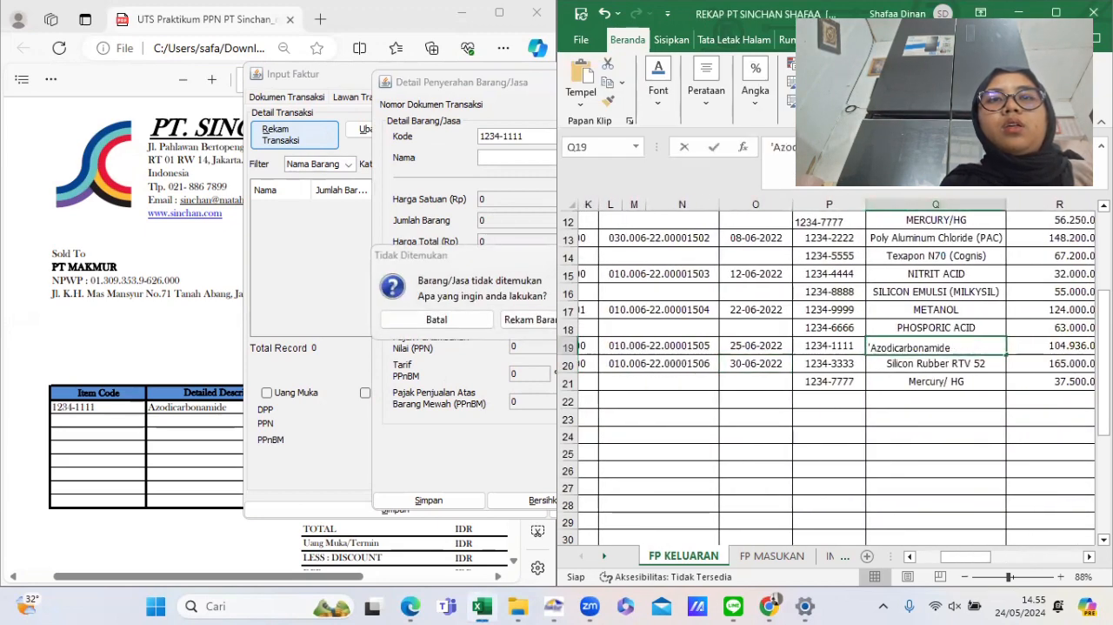
{"action": "left_click", "coordinate": [775, 160]}
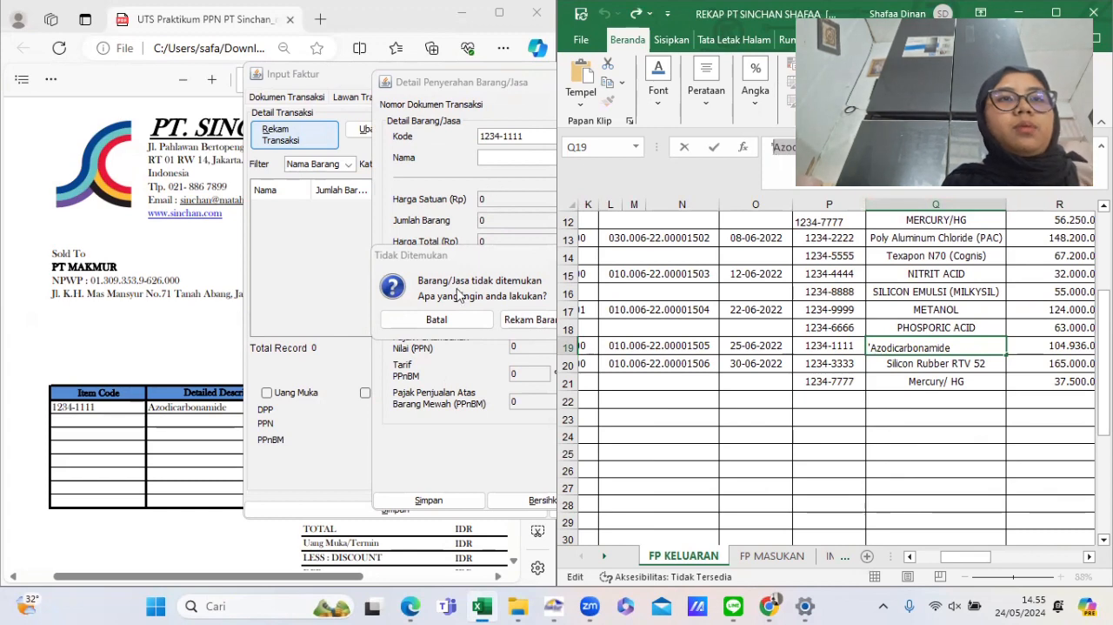
{"action": "left_click", "coordinate": [512, 320]}
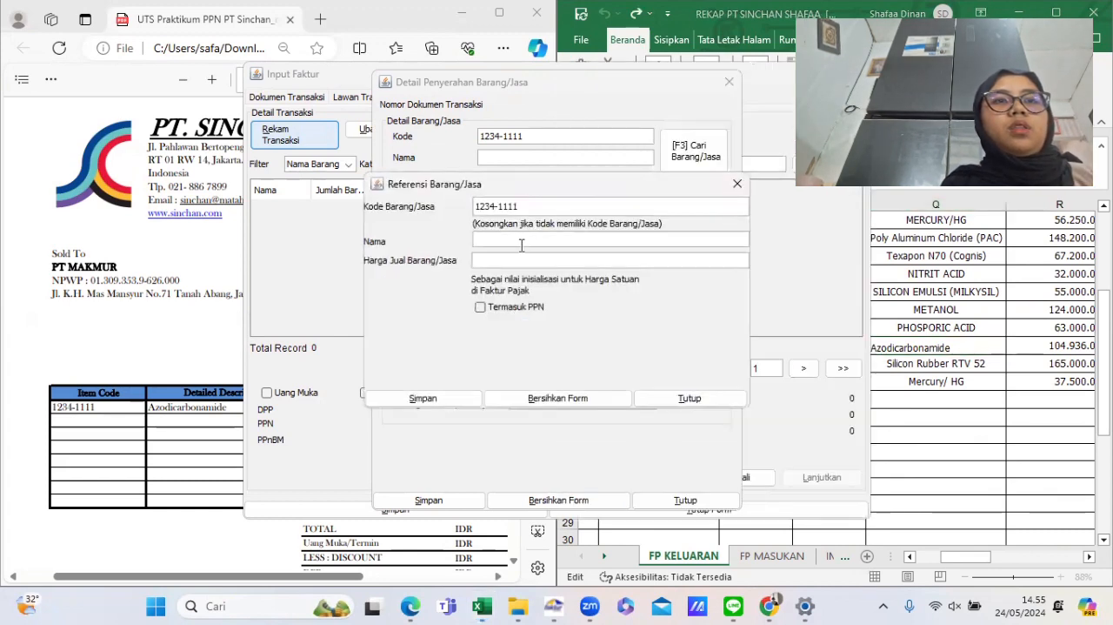
{"action": "left_click", "coordinate": [519, 240]}
{"action": "type", "text": "Azodicarbonamide"}
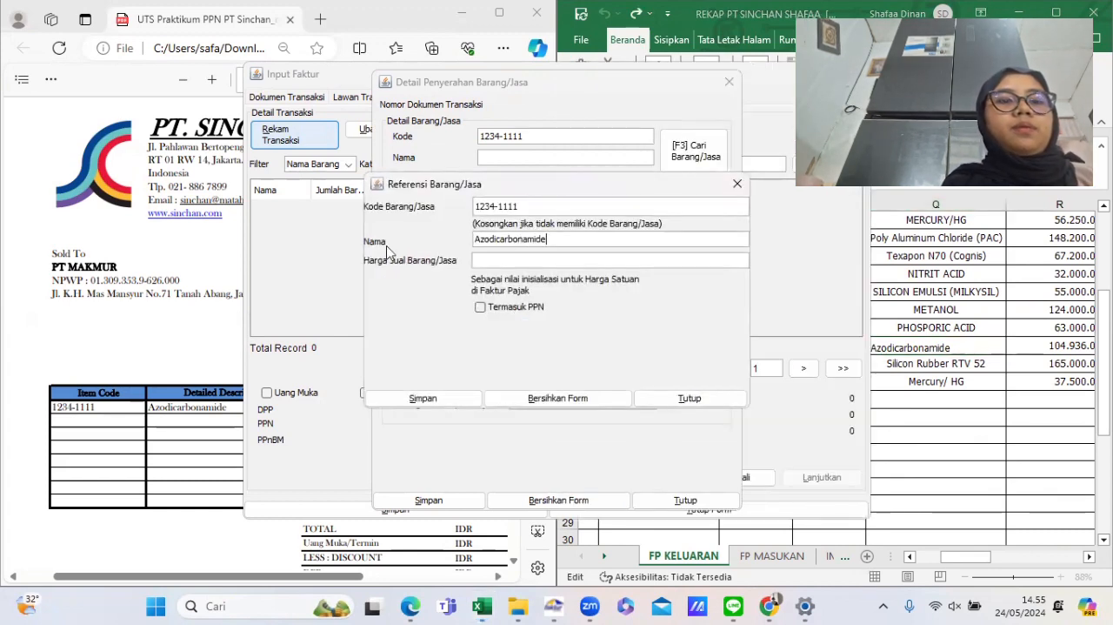
- Set the new item's selling price to 26.234.000 from the billing invoice and save the item reference
{"action": "left_click", "coordinate": [80, 269]}
{"action": "scroll", "coordinate": [331, 383], "scroll_direction": "right", "scroll_amount": 1}
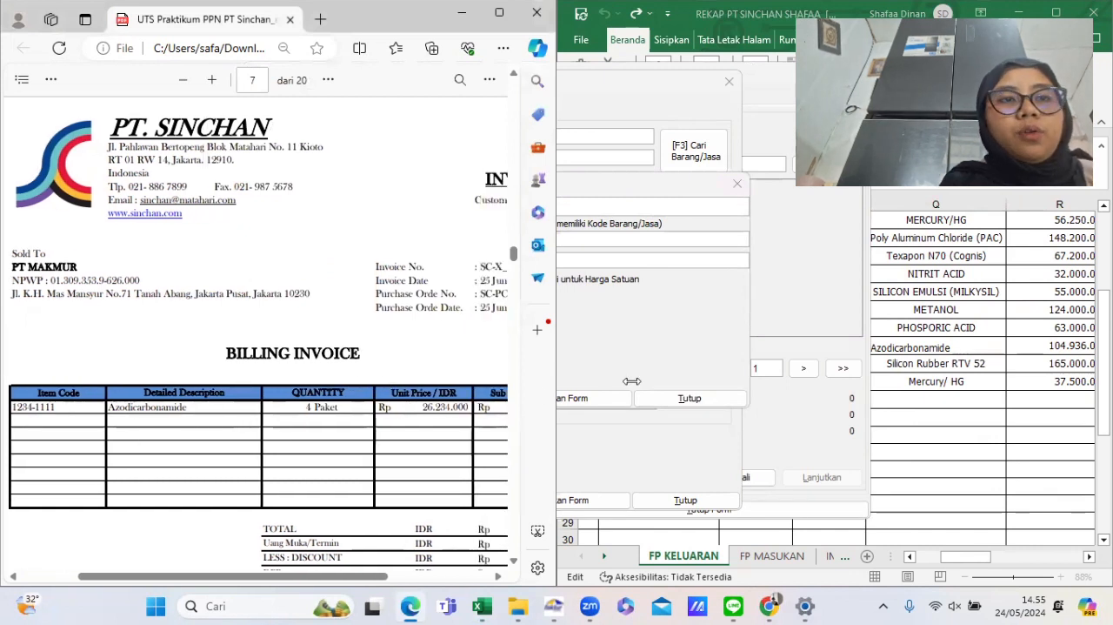
{"action": "left_click", "coordinate": [613, 353]}
{"action": "left_click", "coordinate": [545, 257]}
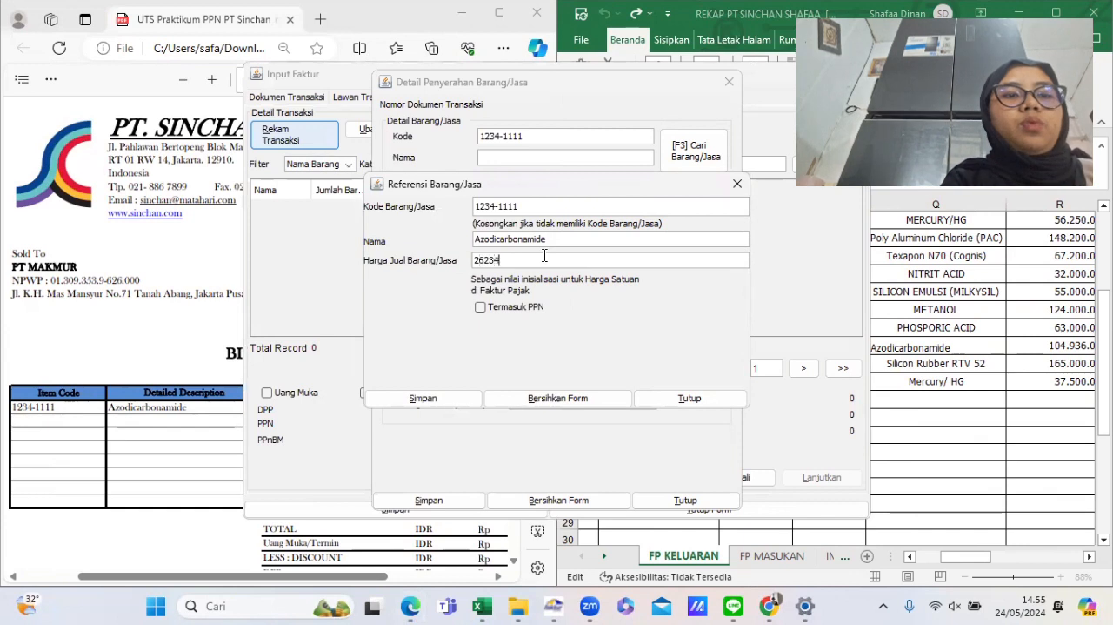
{"action": "type", "text": "262.340.000"}
{"action": "key", "text": "Tab"}
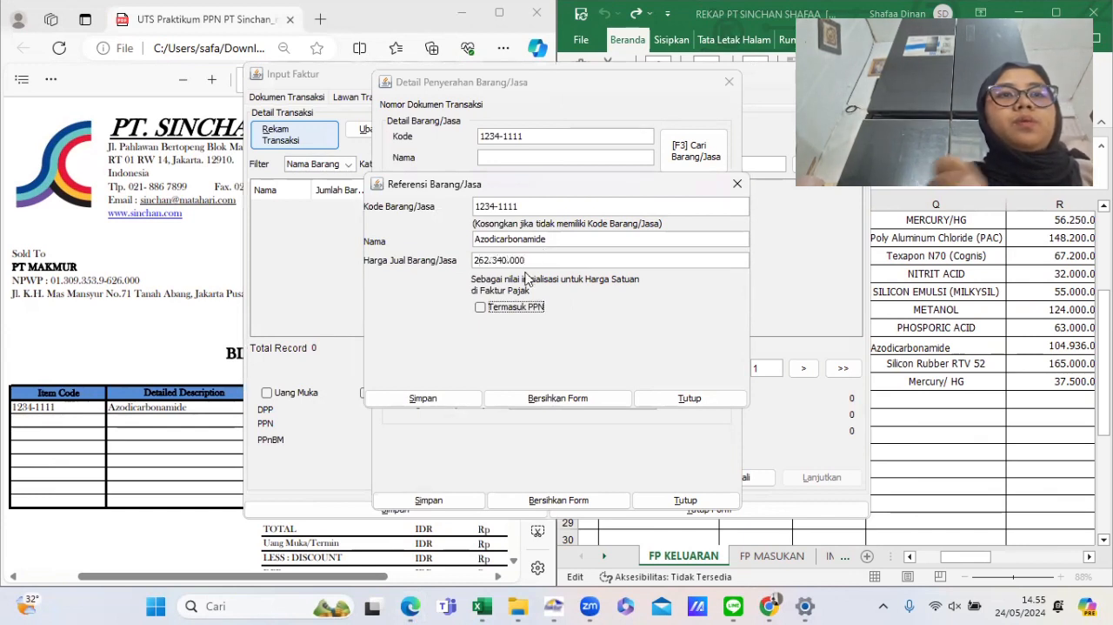
{"action": "left_click", "coordinate": [531, 259]}
{"action": "double_click", "coordinate": [531, 260]}
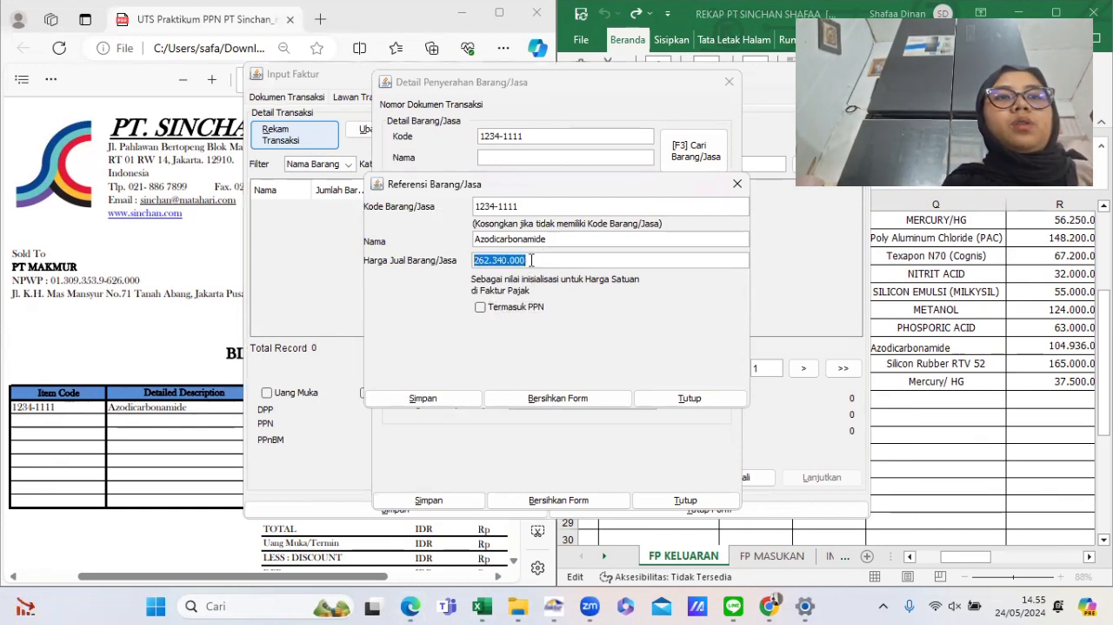
{"action": "left_click", "coordinate": [531, 259]}
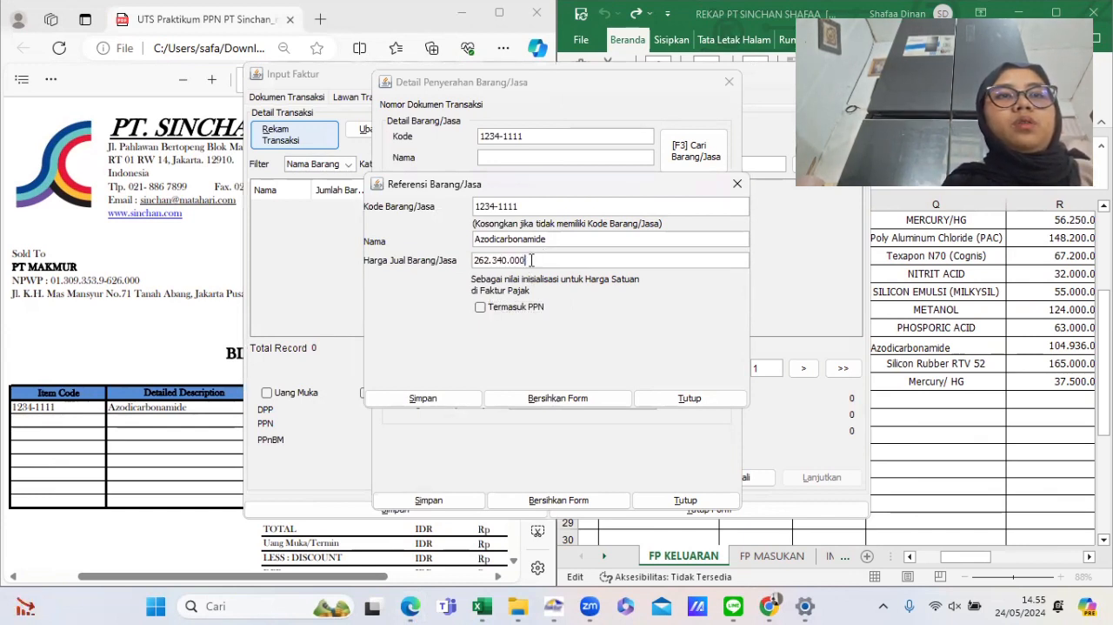
{"action": "left_click", "coordinate": [427, 399]}
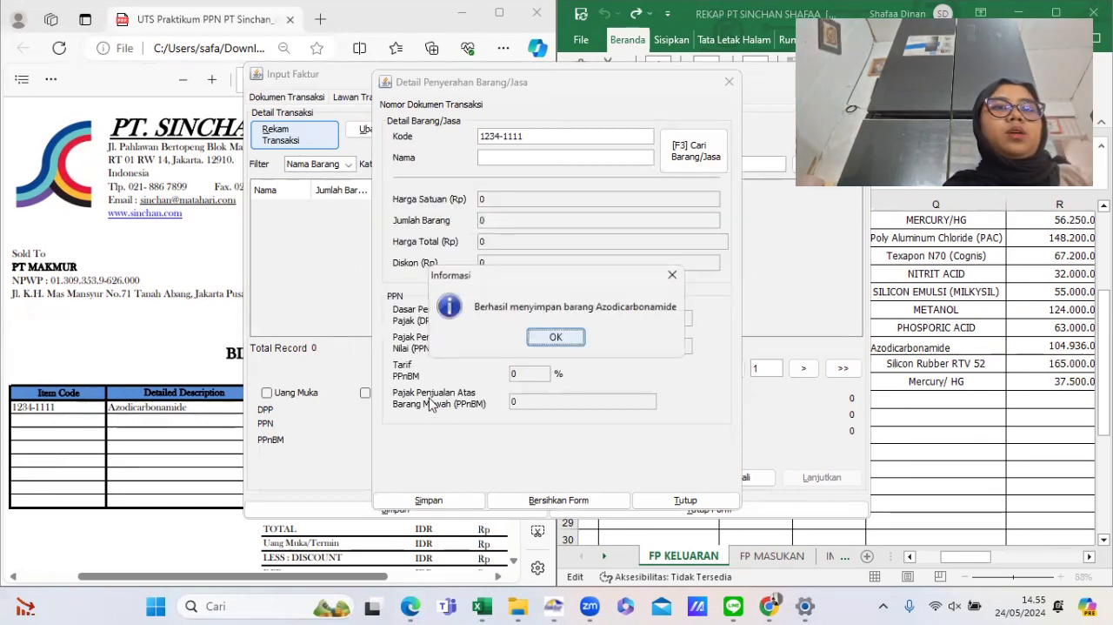
{"action": "left_click", "coordinate": [549, 336]}
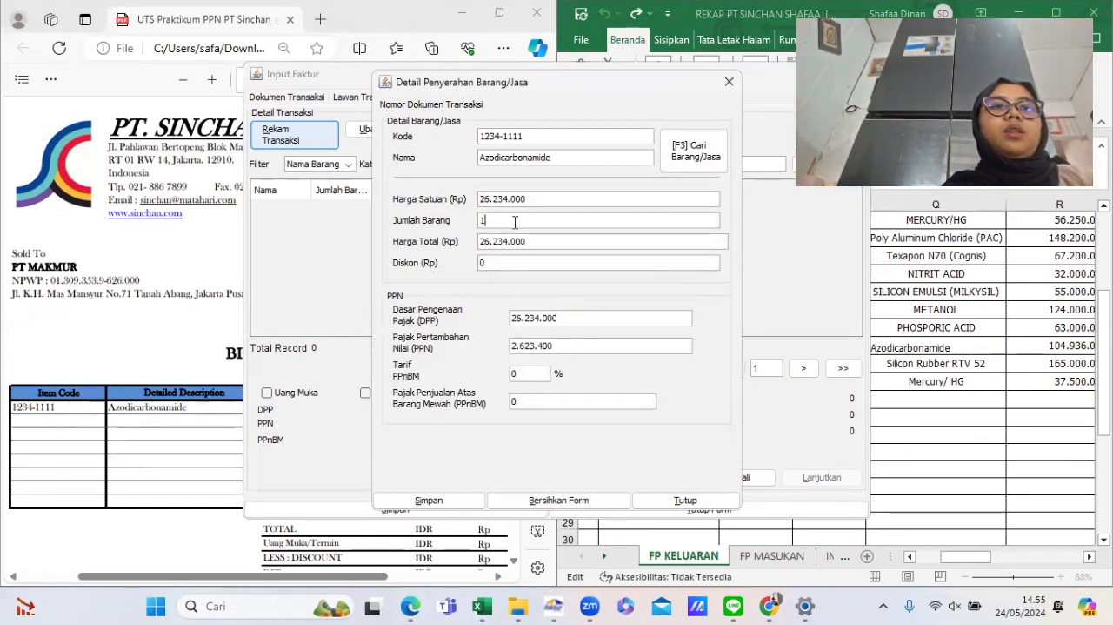
- Set the Azodicarbonamide quantity to 4 and find its PPN in the rekap sheet
{"action": "key", "text": "BackSpace"}
{"action": "type", "text": "4"}
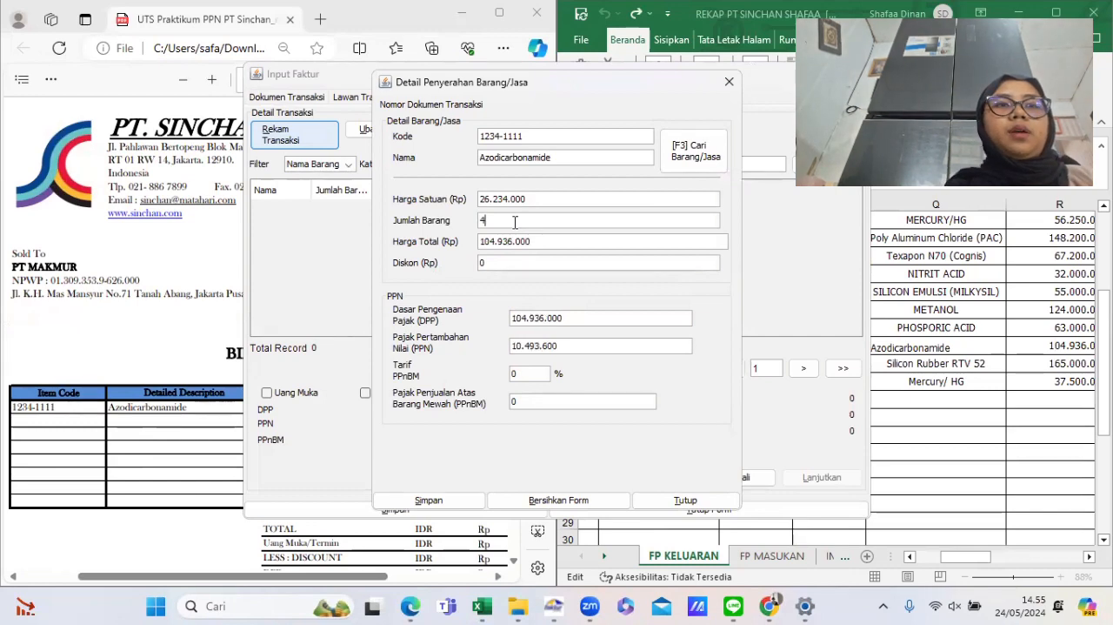
{"action": "left_click", "coordinate": [932, 321]}
{"action": "scroll", "coordinate": [931, 320], "scroll_direction": "right", "scroll_amount": 3}
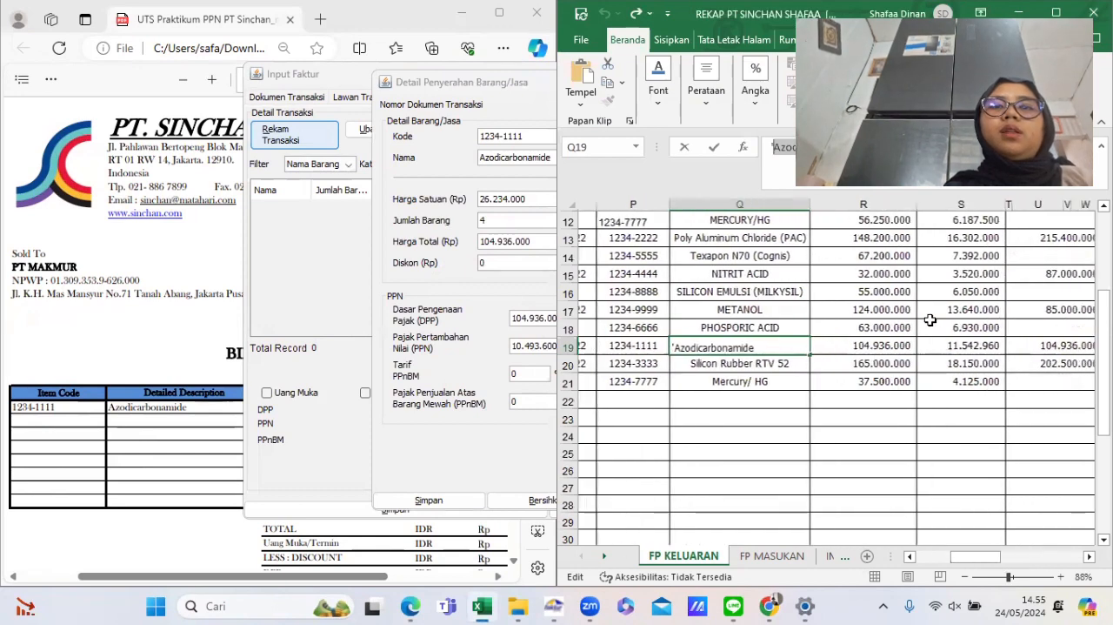
{"action": "scroll", "coordinate": [1040, 350], "scroll_direction": "right", "scroll_amount": 2}
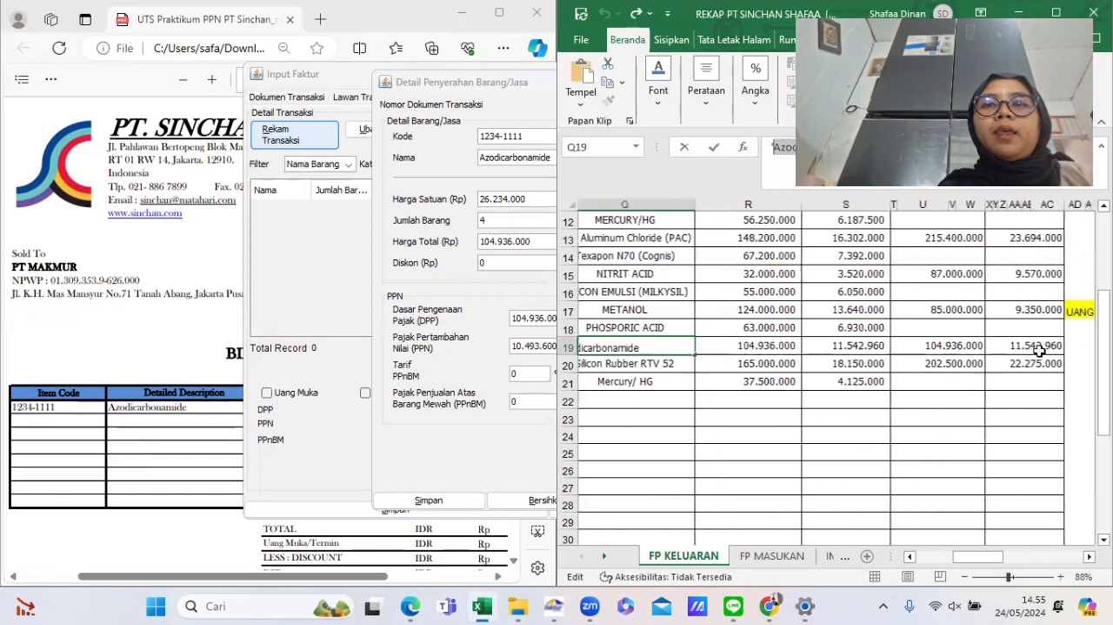
{"action": "scroll", "coordinate": [1041, 350], "scroll_direction": "left", "scroll_amount": 1}
{"action": "left_click", "coordinate": [1041, 350]}
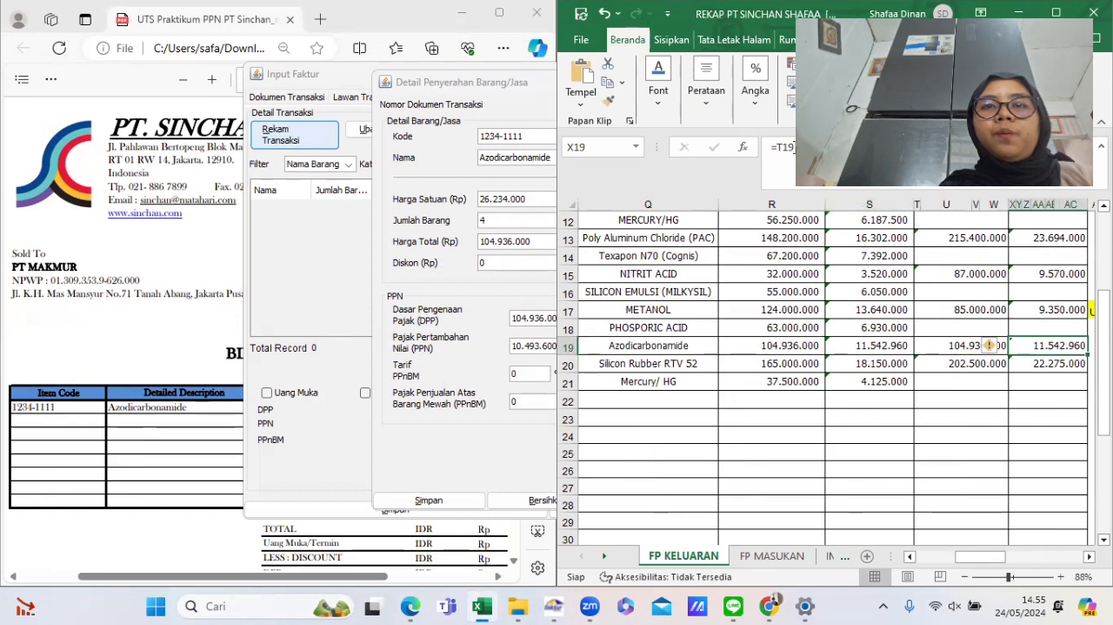
- Set the item's PPN to 11.542.960 and save the item detail, confirming the prompt
{"action": "left_click", "coordinate": [507, 463]}
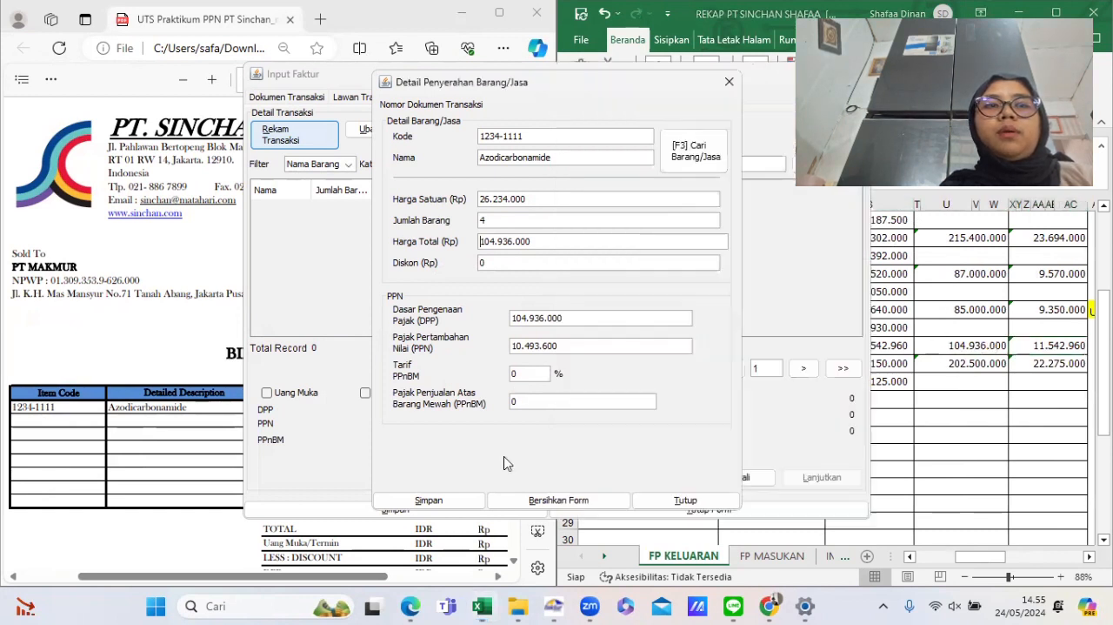
{"action": "double_click", "coordinate": [578, 344]}
{"action": "type", "text": "11.54"}
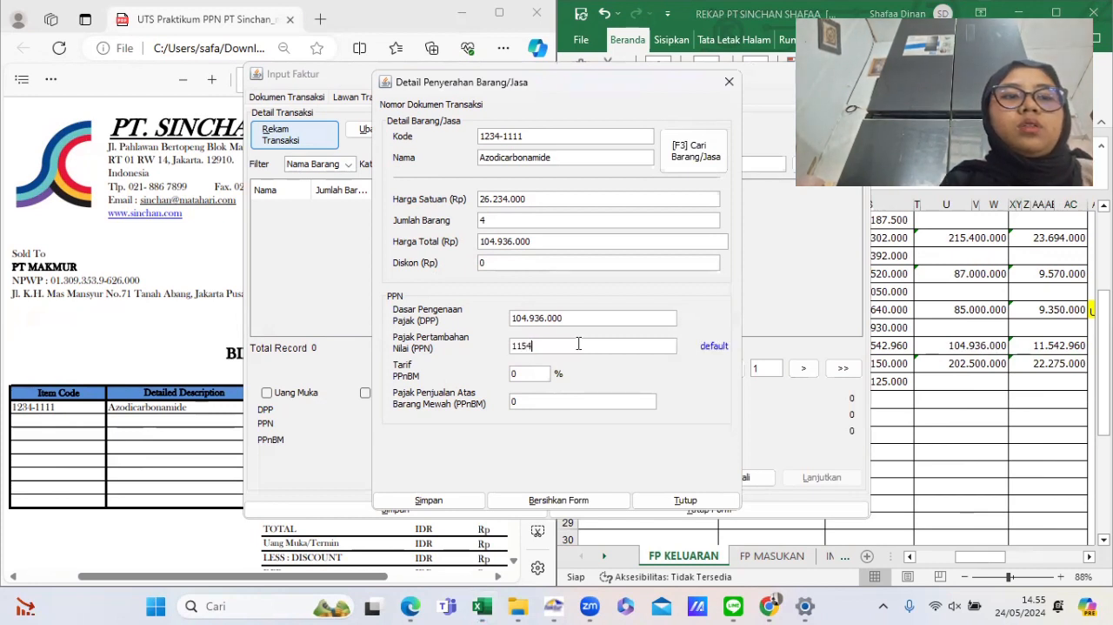
{"action": "type", "text": "2.9"}
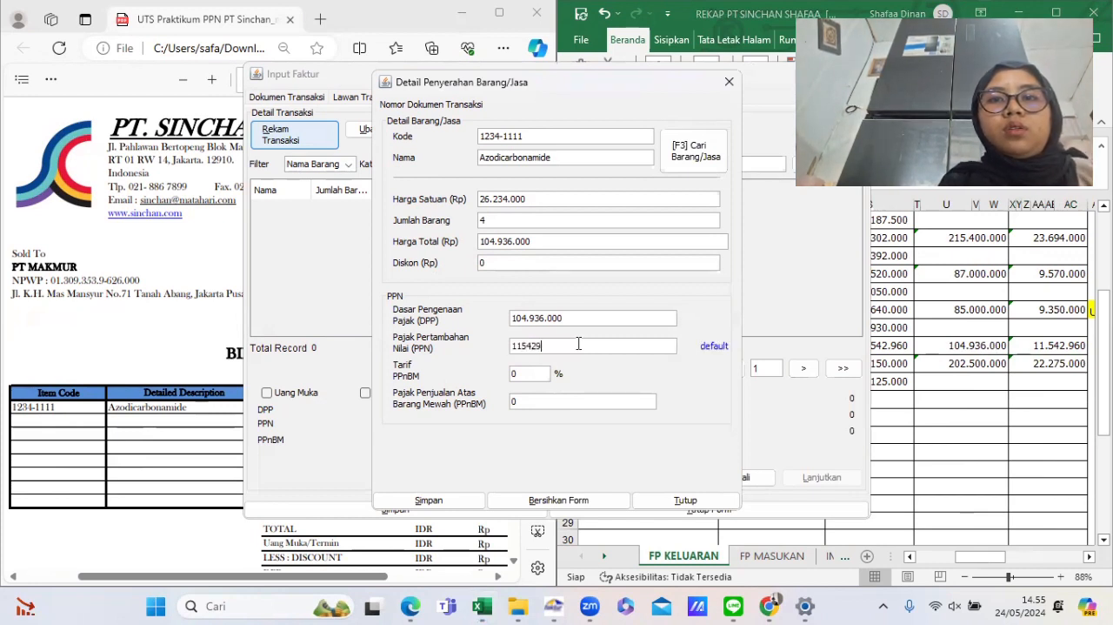
{"action": "type", "text": "60"}
{"action": "key", "text": "Tab"}
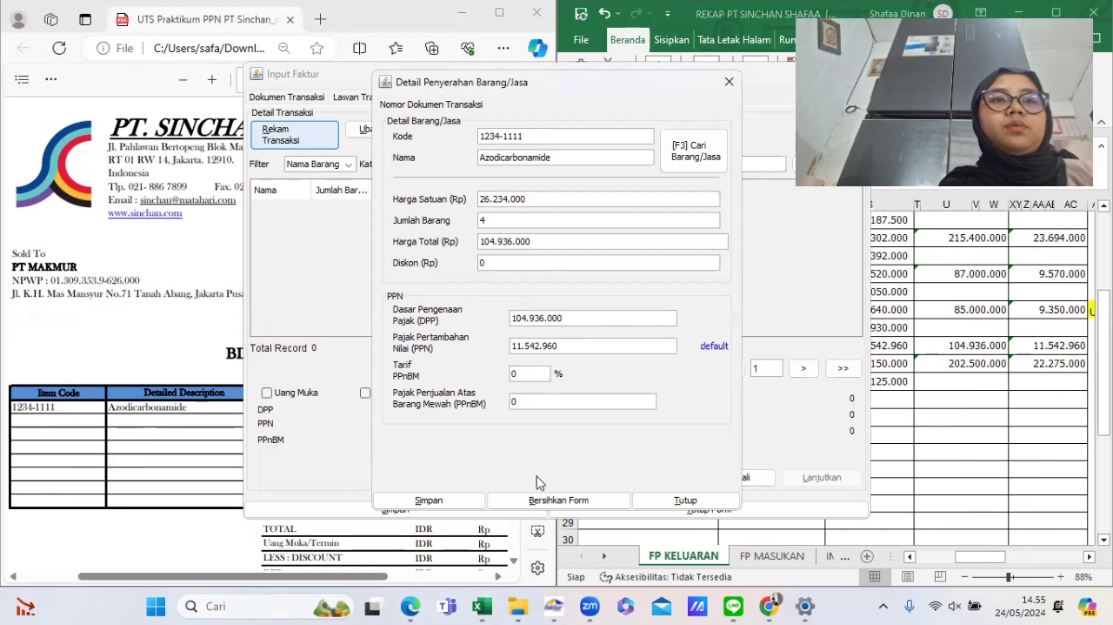
{"action": "left_click", "coordinate": [469, 501]}
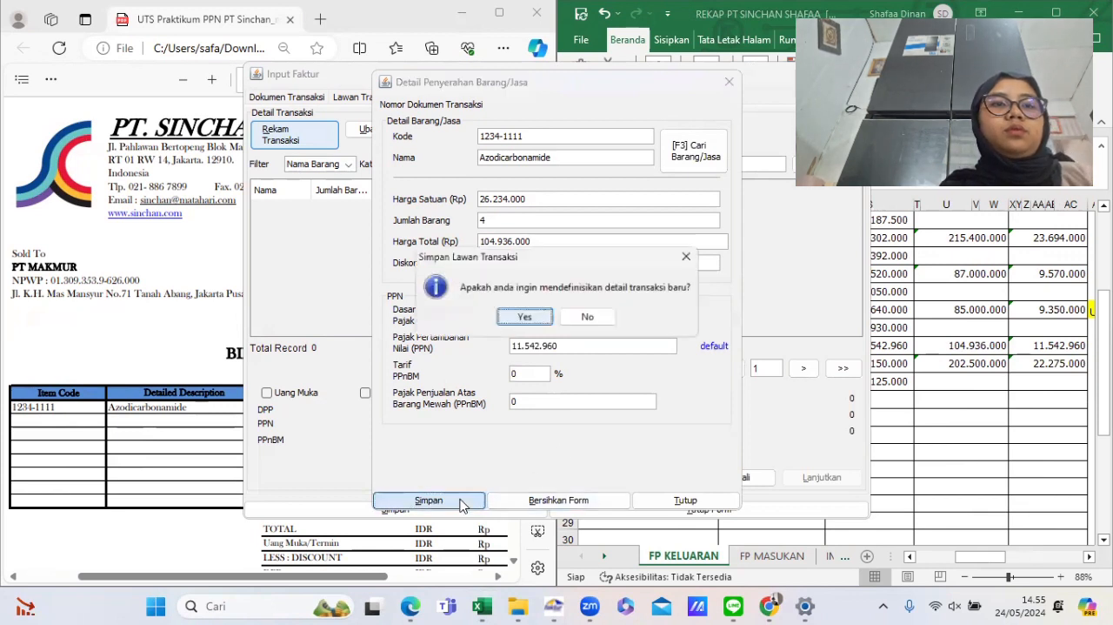
{"action": "left_click", "coordinate": [529, 318]}
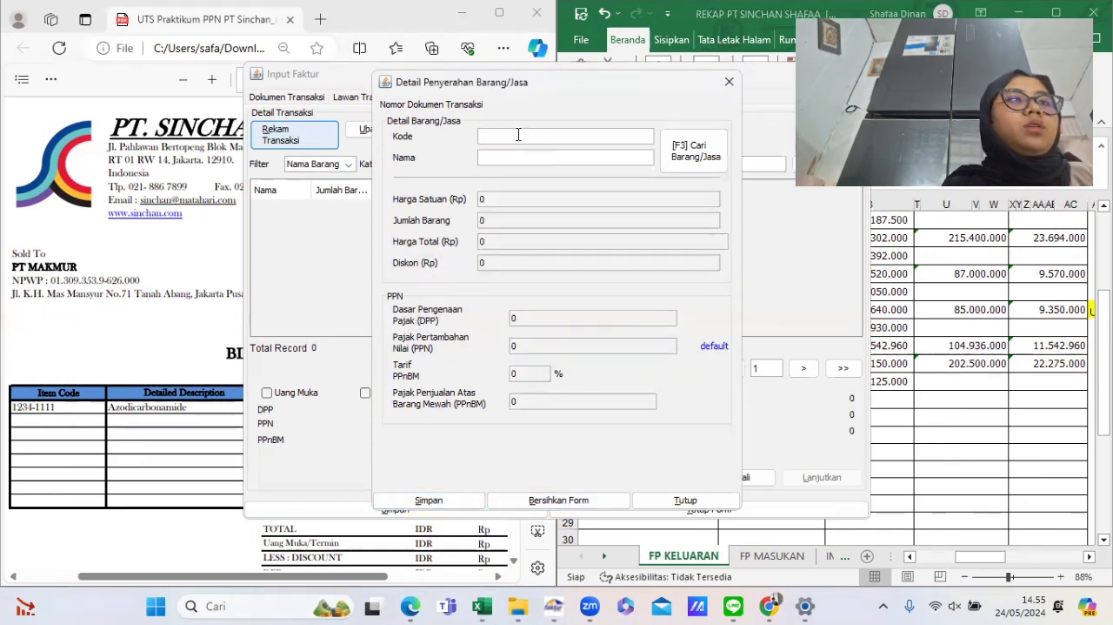
- Close the item detail dialog and save the Azodicarbonamide output VAT invoice, confirming the prompt
{"action": "left_click", "coordinate": [982, 301]}
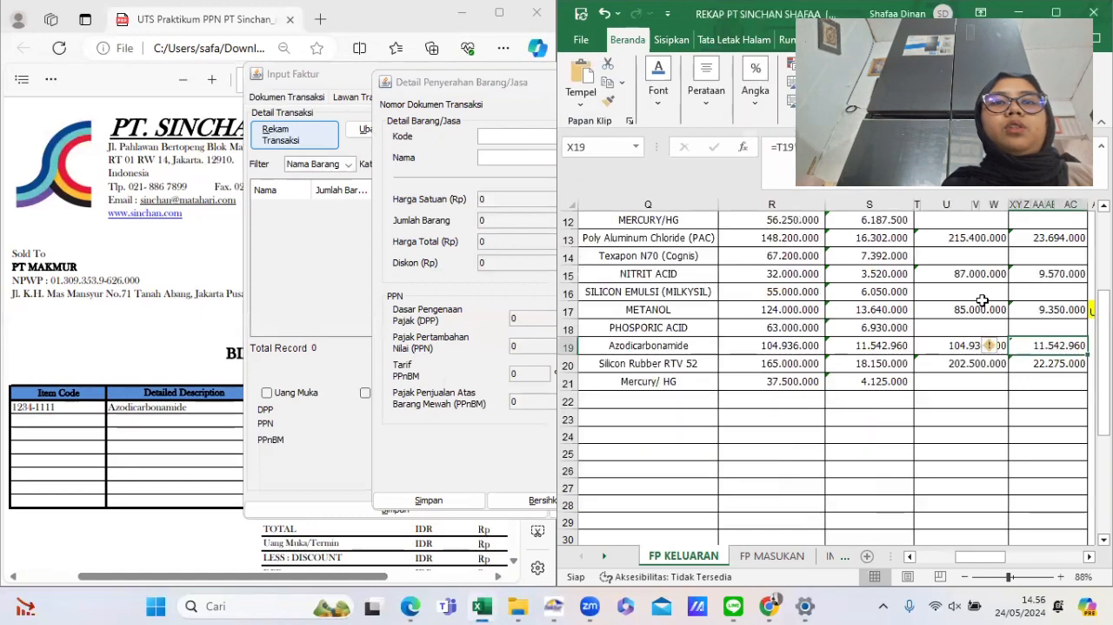
{"action": "scroll", "coordinate": [982, 300], "scroll_direction": "down", "scroll_amount": 1}
{"action": "scroll", "coordinate": [982, 300], "scroll_direction": "left", "scroll_amount": 5}
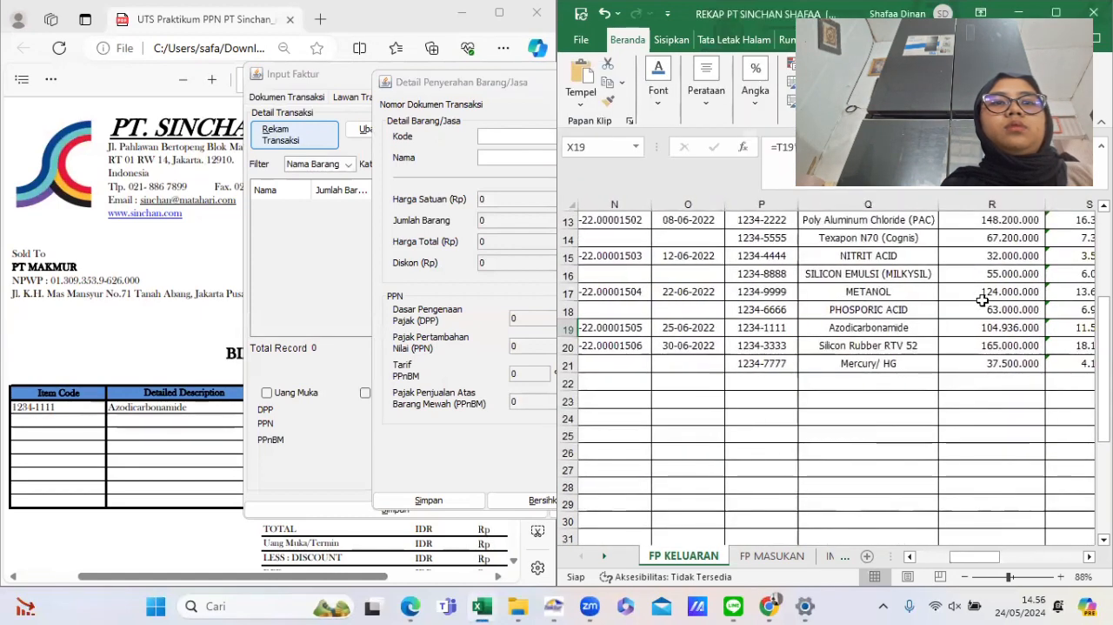
{"action": "left_click", "coordinate": [325, 261]}
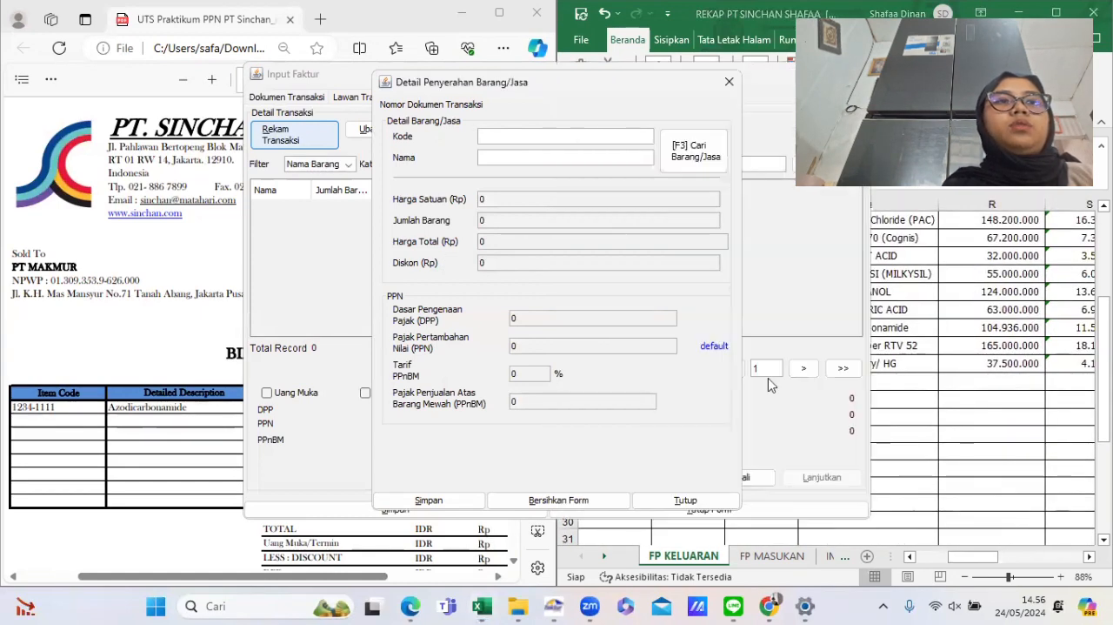
{"action": "left_click", "coordinate": [680, 501]}
{"action": "left_click", "coordinate": [396, 513]}
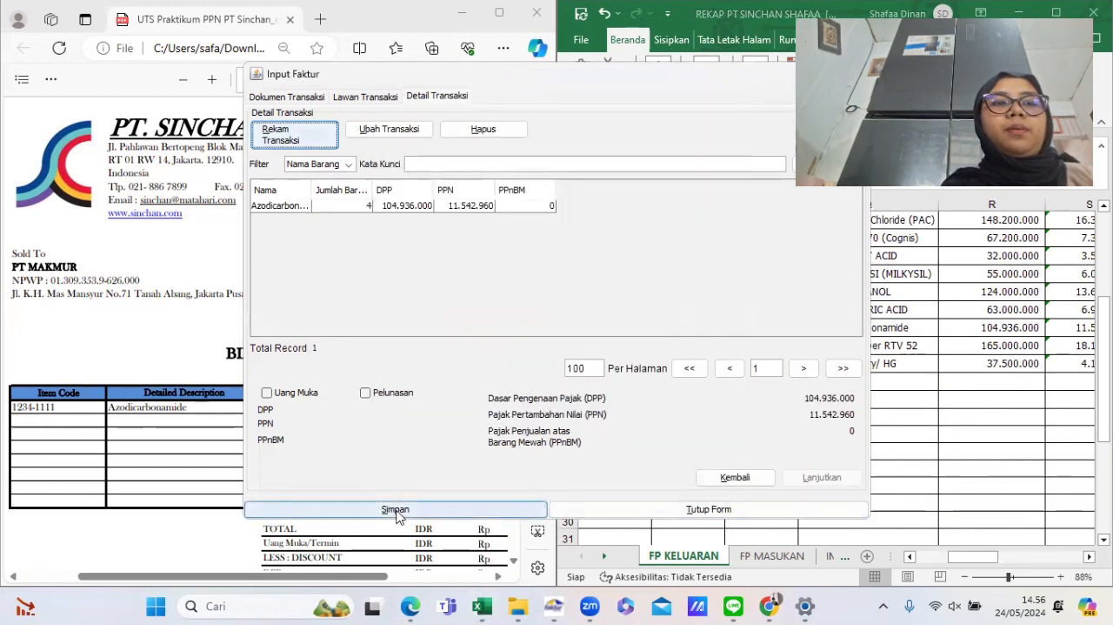
{"action": "left_click", "coordinate": [523, 320]}
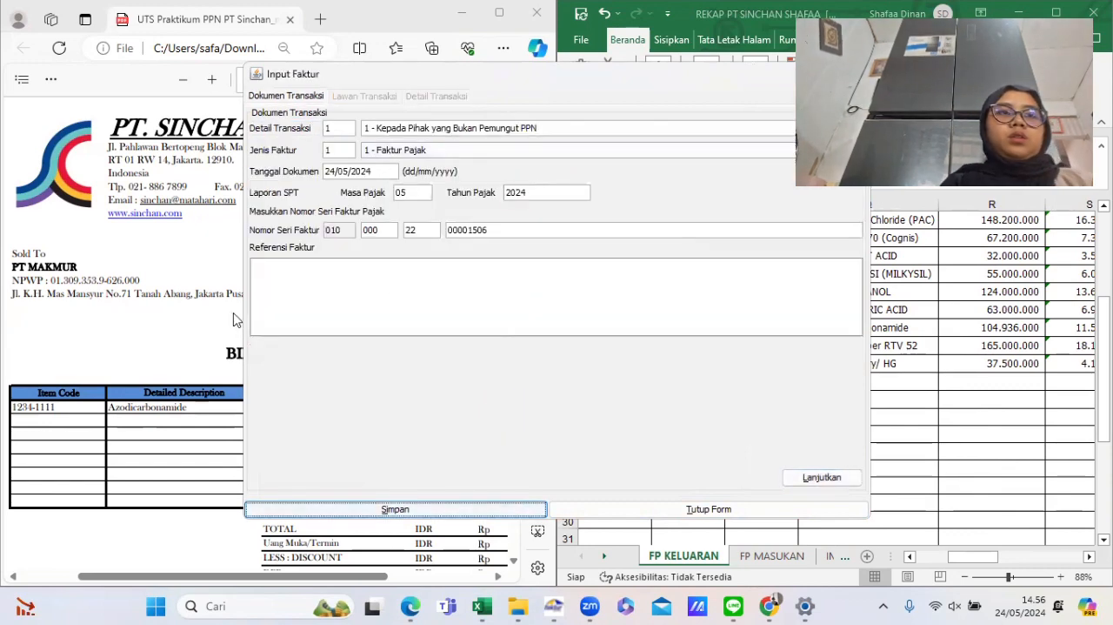
- Start the next invoice for the PT MULTI billing invoice and set its document date to 30/06/2022
{"action": "scroll", "coordinate": [137, 353], "scroll_direction": "down", "scroll_amount": 10}
{"action": "scroll", "coordinate": [135, 348], "scroll_direction": "down", "scroll_amount": 4}
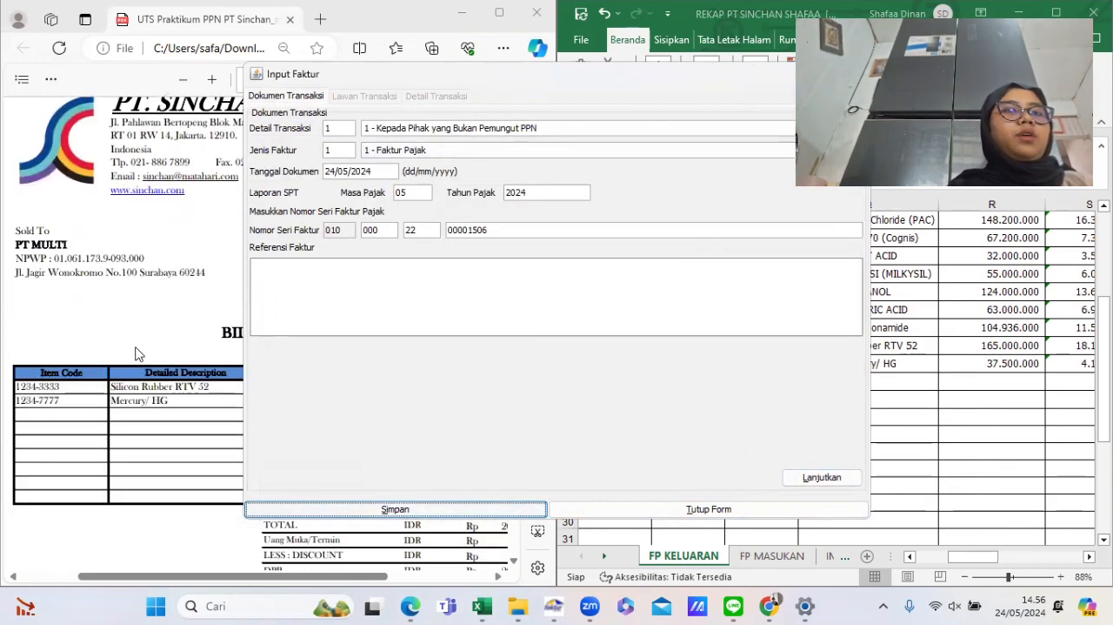
{"action": "left_click", "coordinate": [135, 348]}
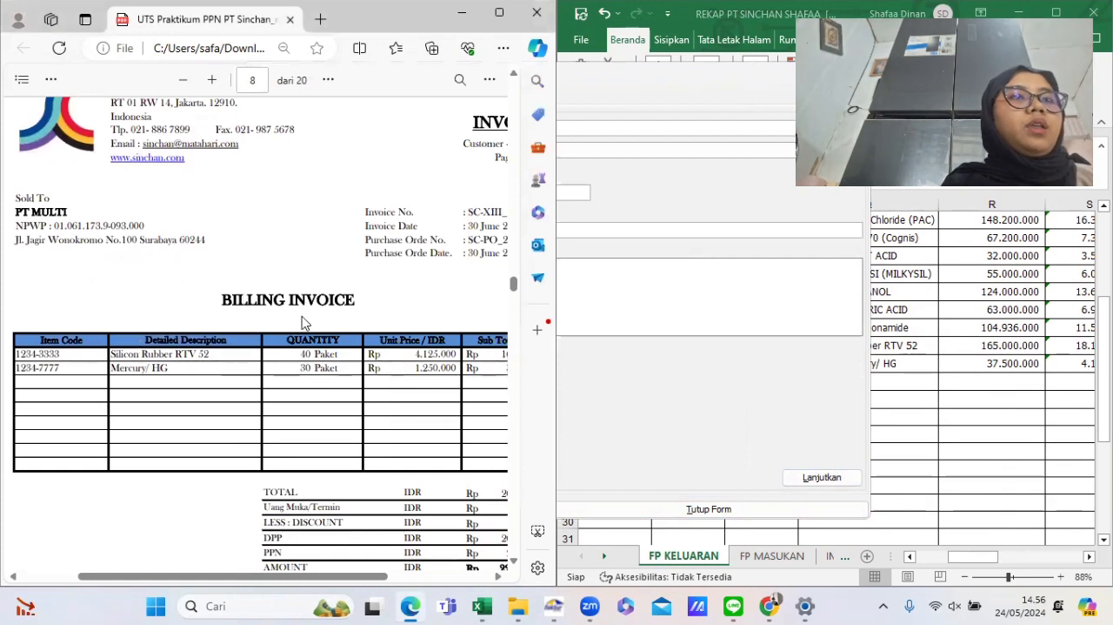
{"action": "left_click", "coordinate": [621, 424]}
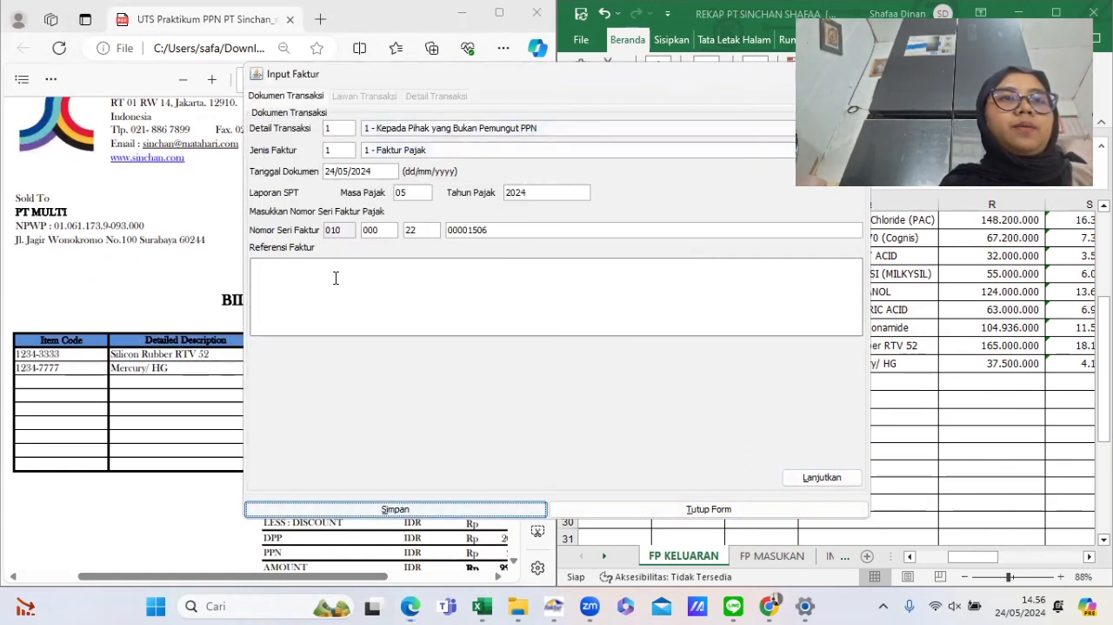
{"action": "left_click", "coordinate": [377, 170]}
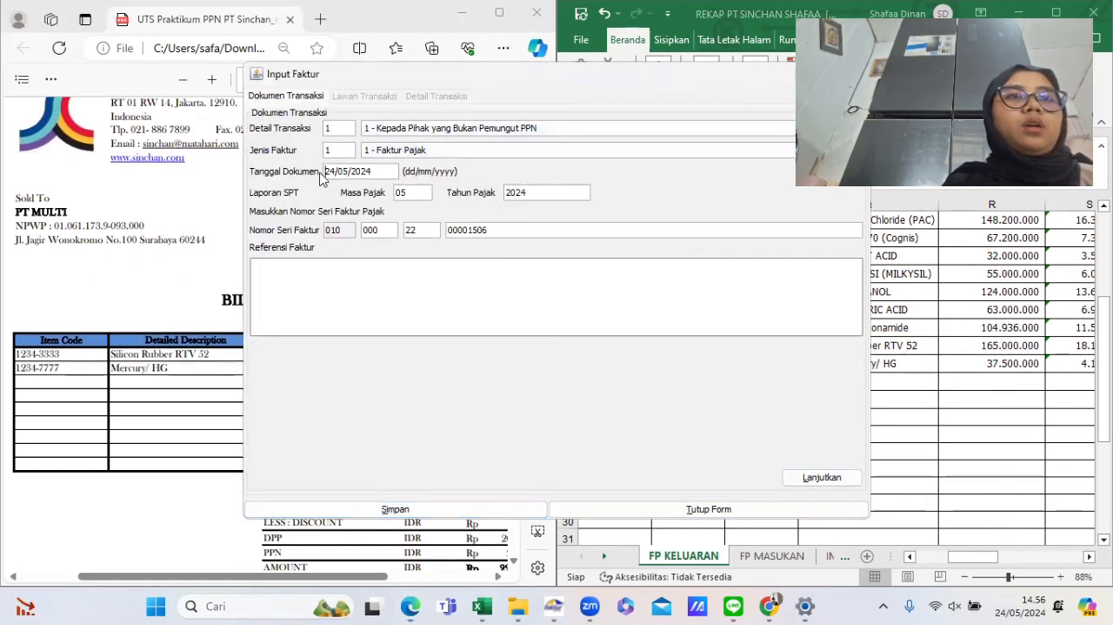
{"action": "double_click", "coordinate": [392, 169]}
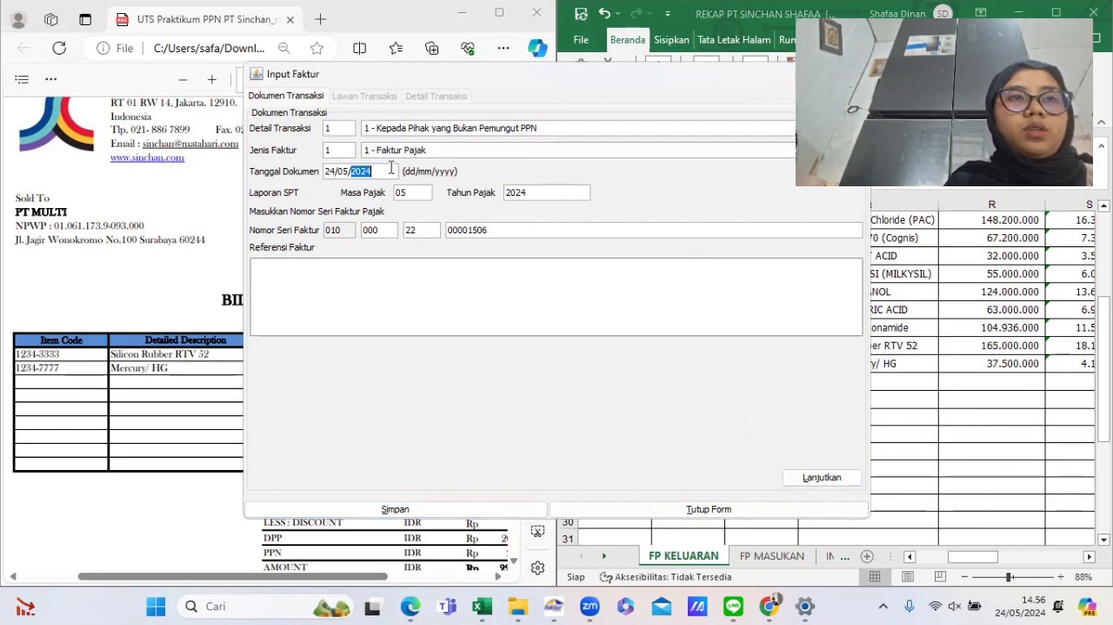
{"action": "triple_click", "coordinate": [391, 168]}
{"action": "left_click", "coordinate": [391, 169]}
{"action": "double_click", "coordinate": [391, 169]}
{"action": "left_click", "coordinate": [392, 169]}
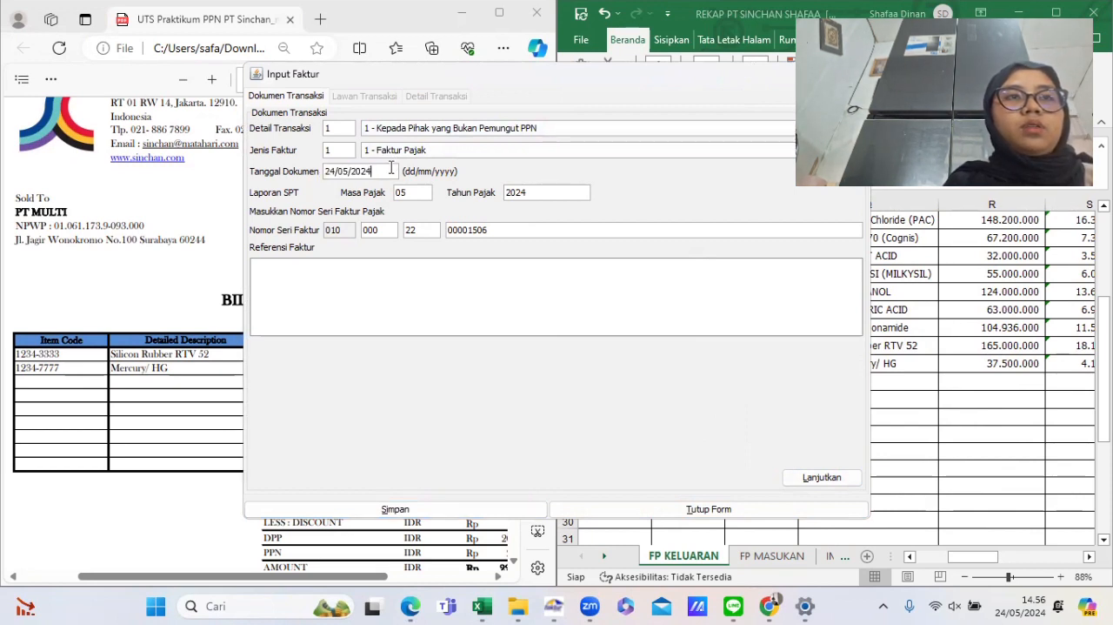
{"action": "key", "text": "BackSpace"}
{"action": "key", "text": "BackSpace"}
{"action": "key", "text": "BackSpace"}
{"action": "key", "text": "BackSpace"}
{"action": "key", "text": "BackSpace"}
{"action": "key", "text": "BackSpace"}
{"action": "key", "text": "BackSpace"}
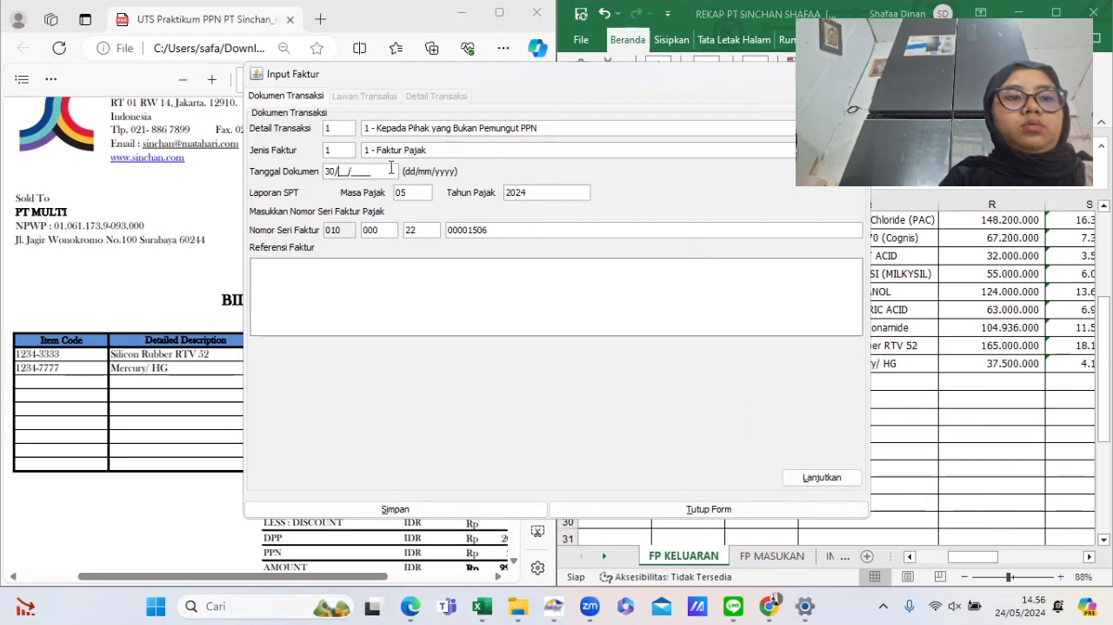
{"action": "type", "text": "30/06/202"}
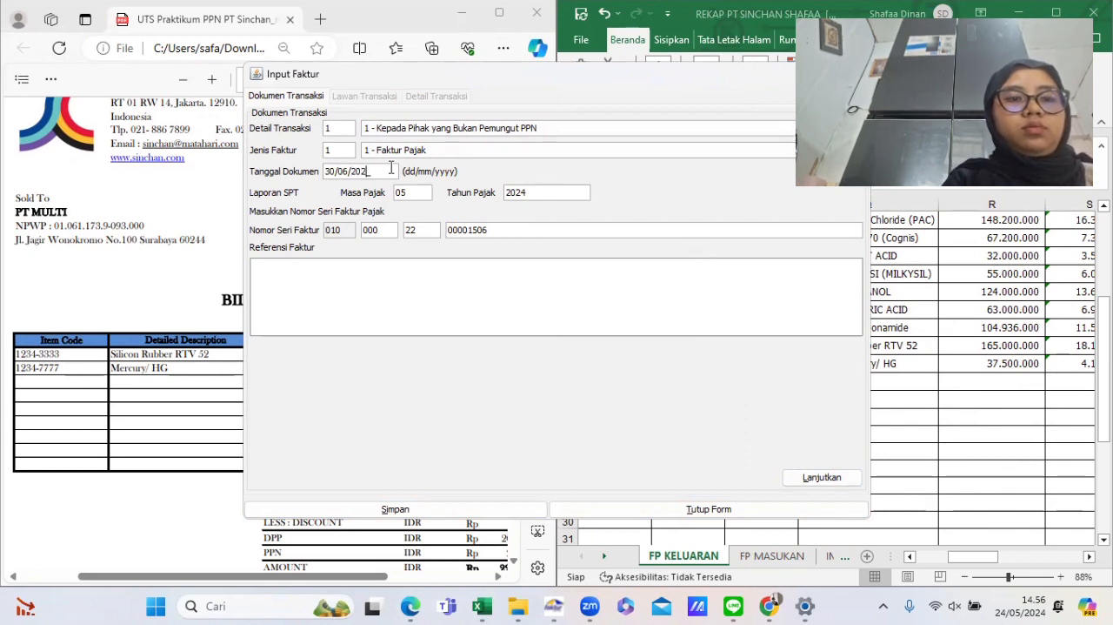
{"action": "type", "text": "2"}
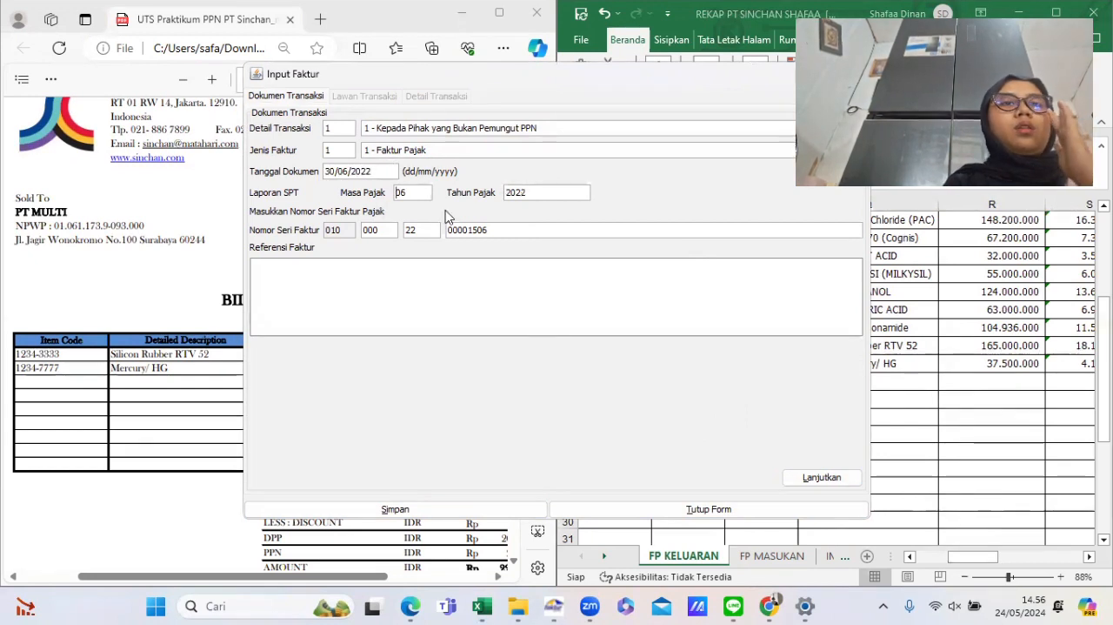
- Select PT MULTI as the transaction counterpart from the counterpart reference list
{"action": "left_click", "coordinate": [816, 483]}
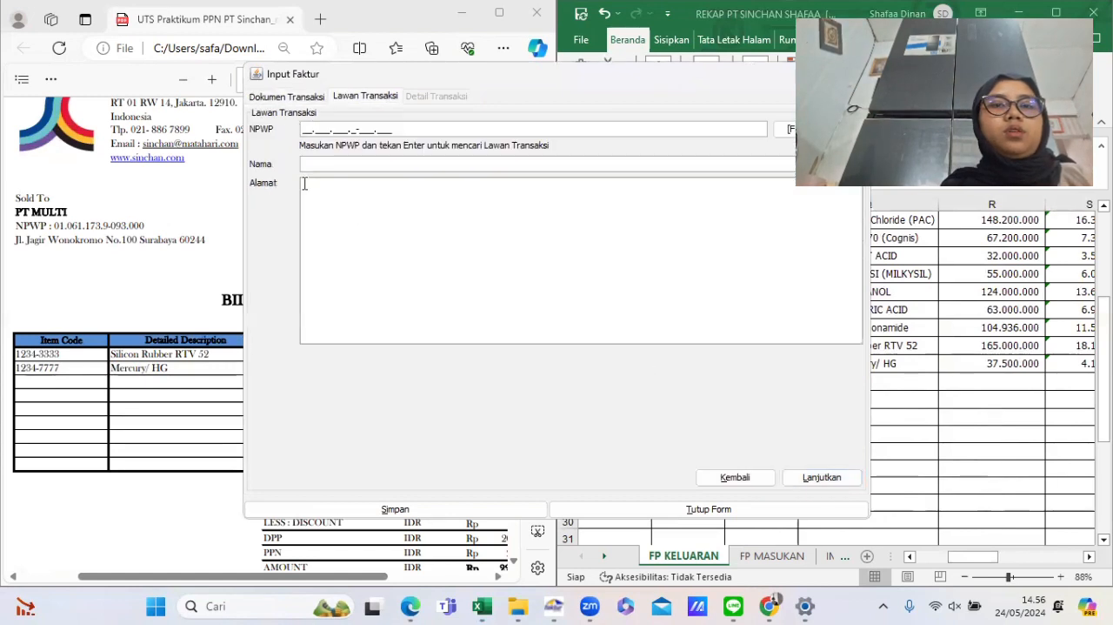
{"action": "left_click", "coordinate": [787, 130]}
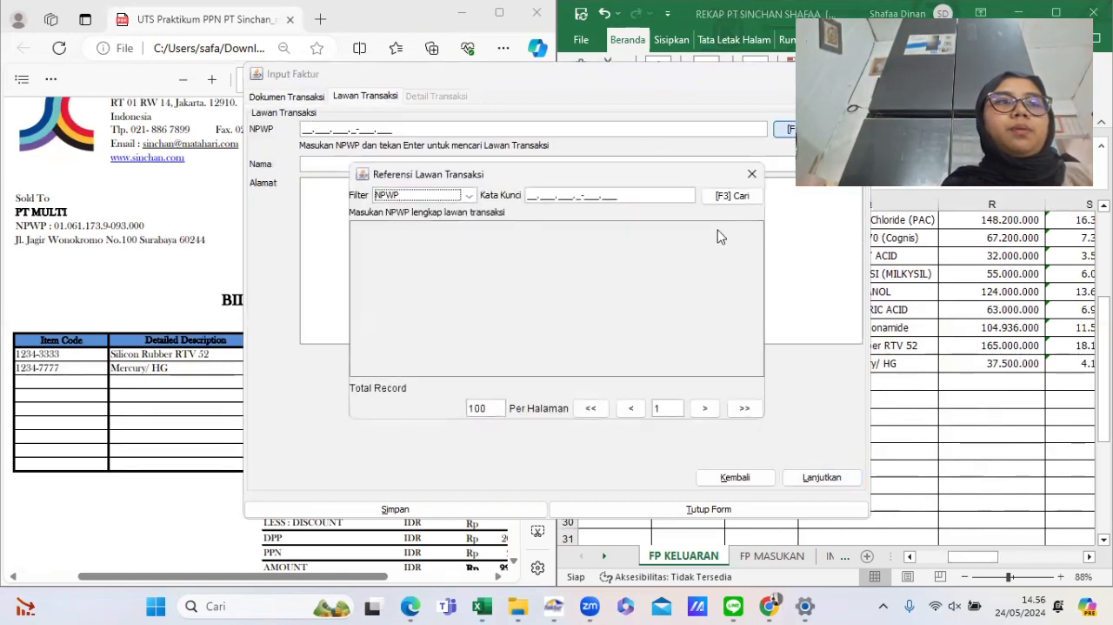
{"action": "left_click", "coordinate": [729, 196]}
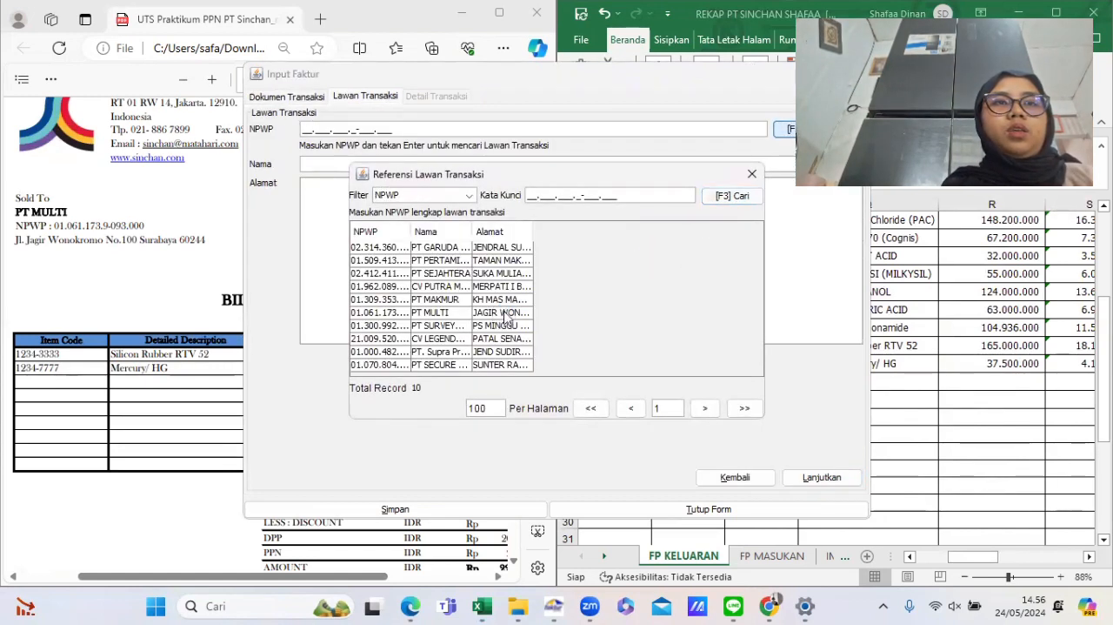
{"action": "double_click", "coordinate": [440, 313]}
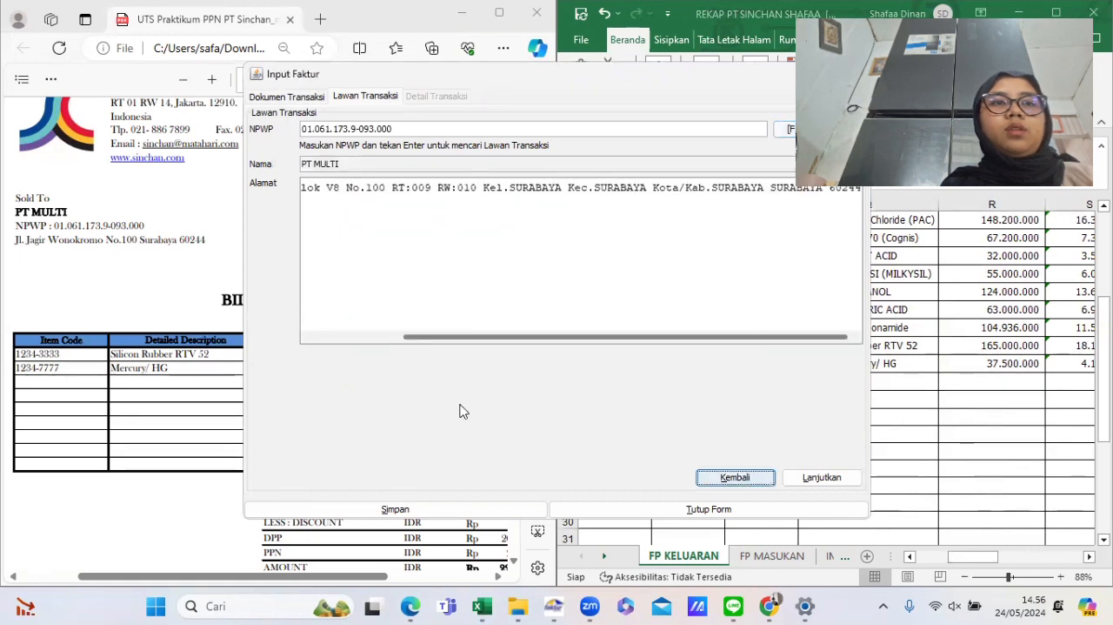
- Start recording a new item line and paste the item code 1234-3333 copied from the rekap sheet
{"action": "left_click", "coordinate": [824, 478]}
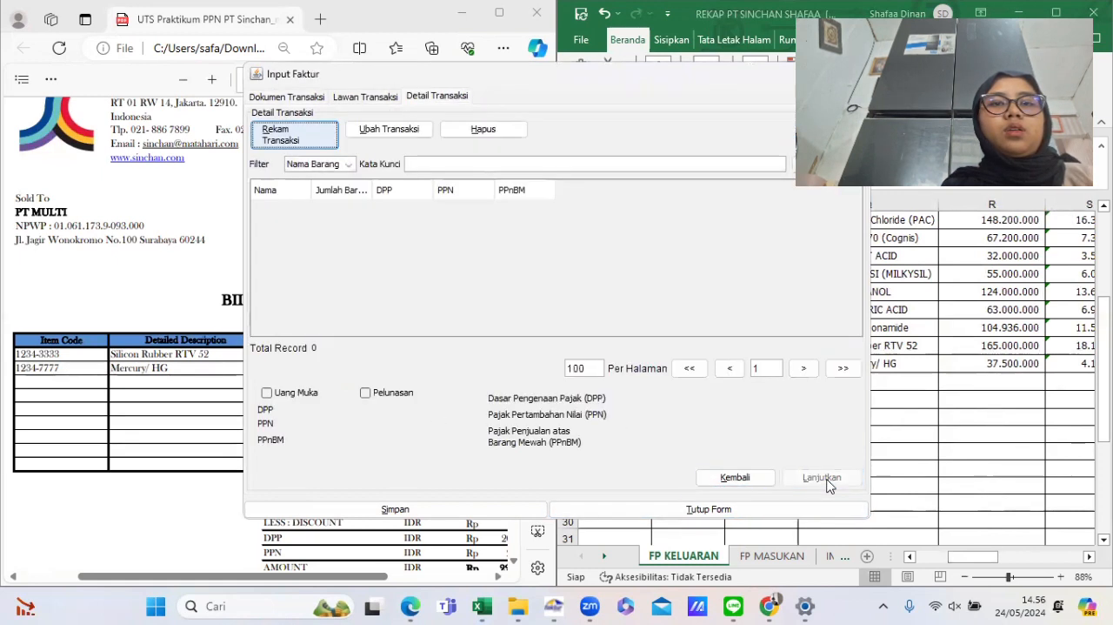
{"action": "left_click", "coordinate": [296, 132]}
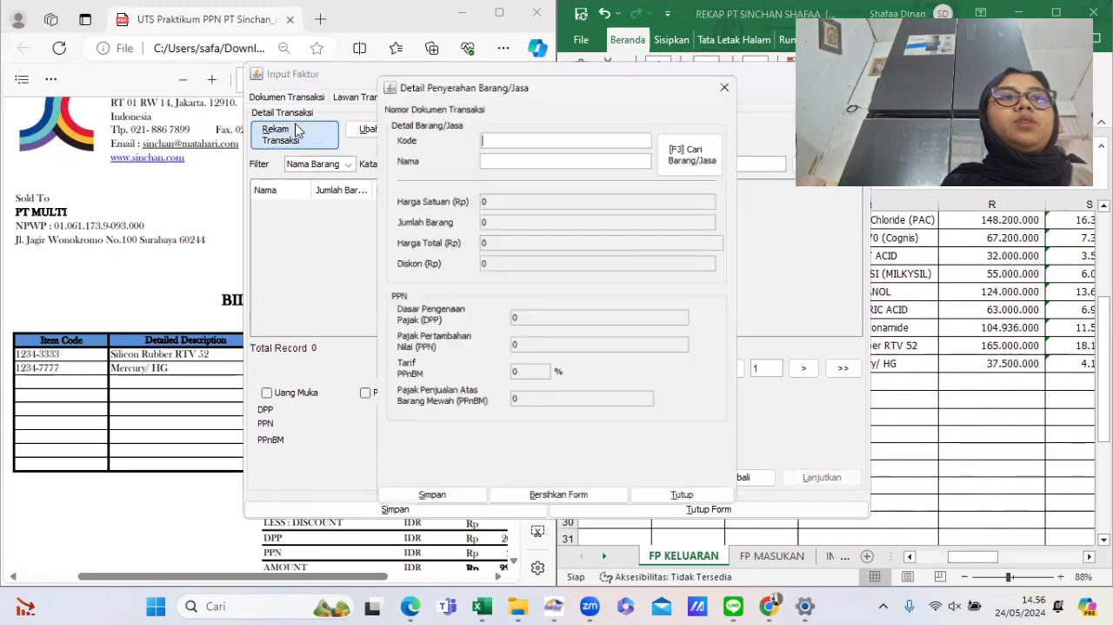
{"action": "left_click", "coordinate": [513, 140]}
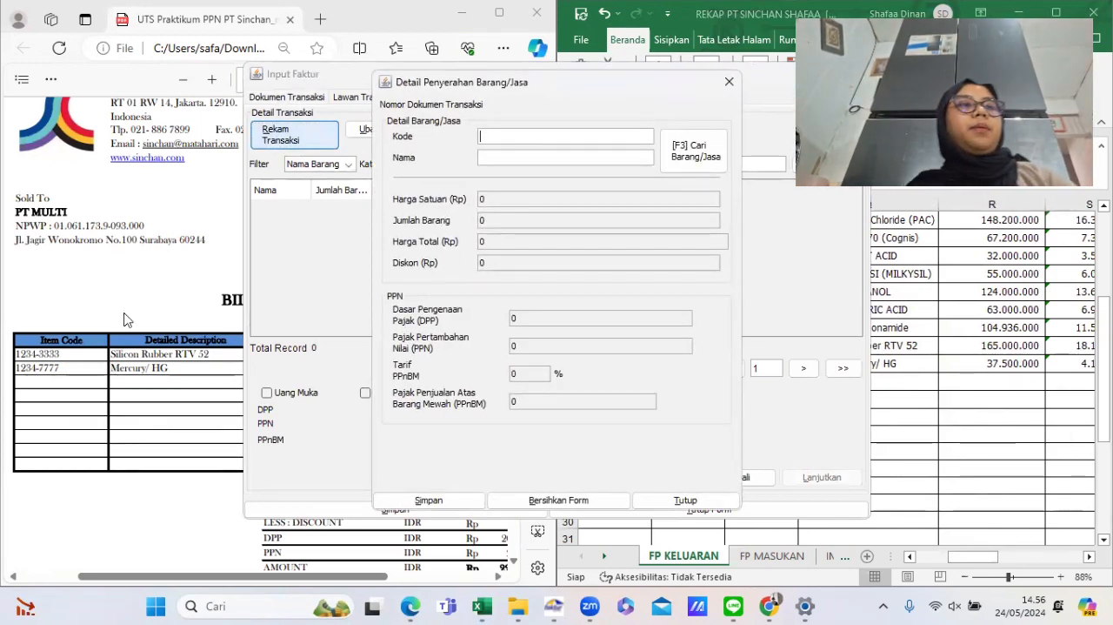
{"action": "left_click", "coordinate": [915, 318]}
{"action": "left_click", "coordinate": [748, 344]}
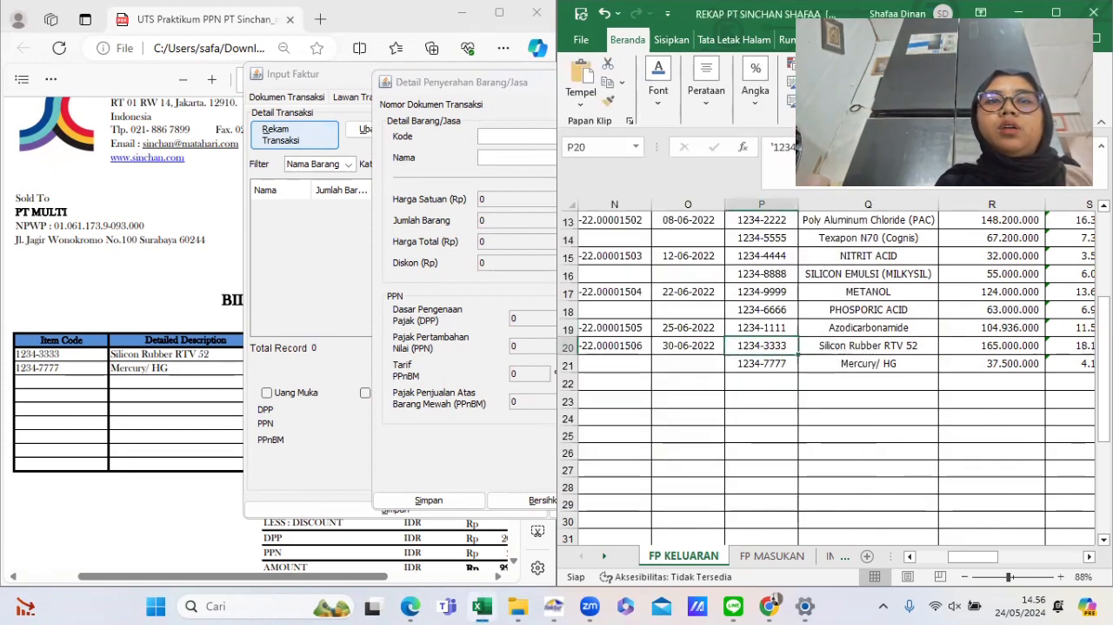
{"action": "left_click", "coordinate": [778, 152]}
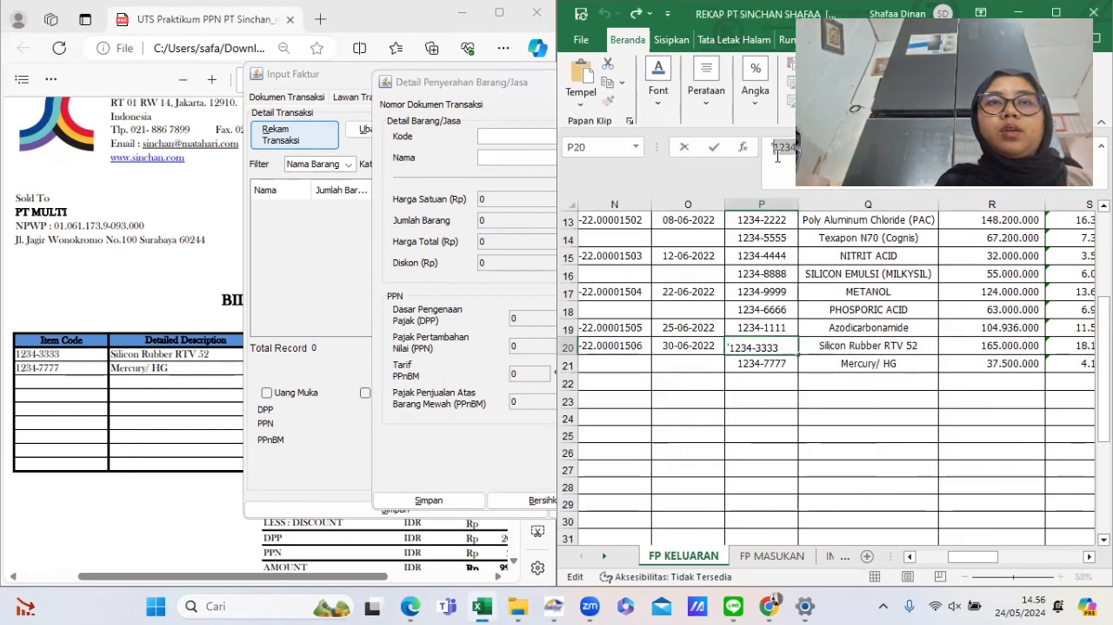
{"action": "left_click", "coordinate": [511, 139]}
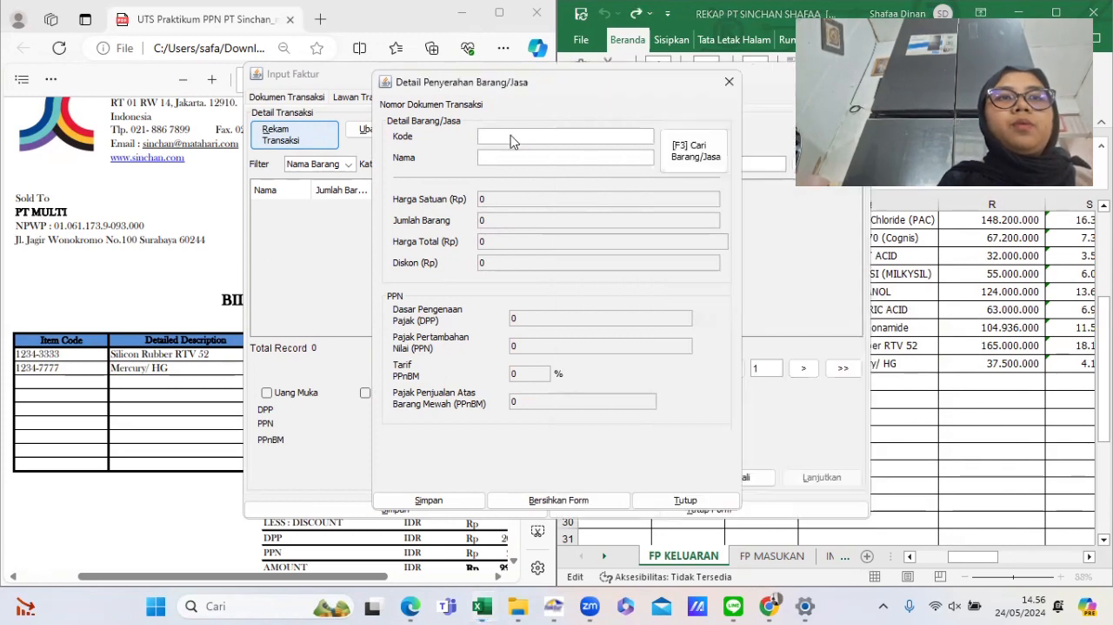
{"action": "type", "text": "1234-3333"}
{"action": "key", "text": "Tab"}
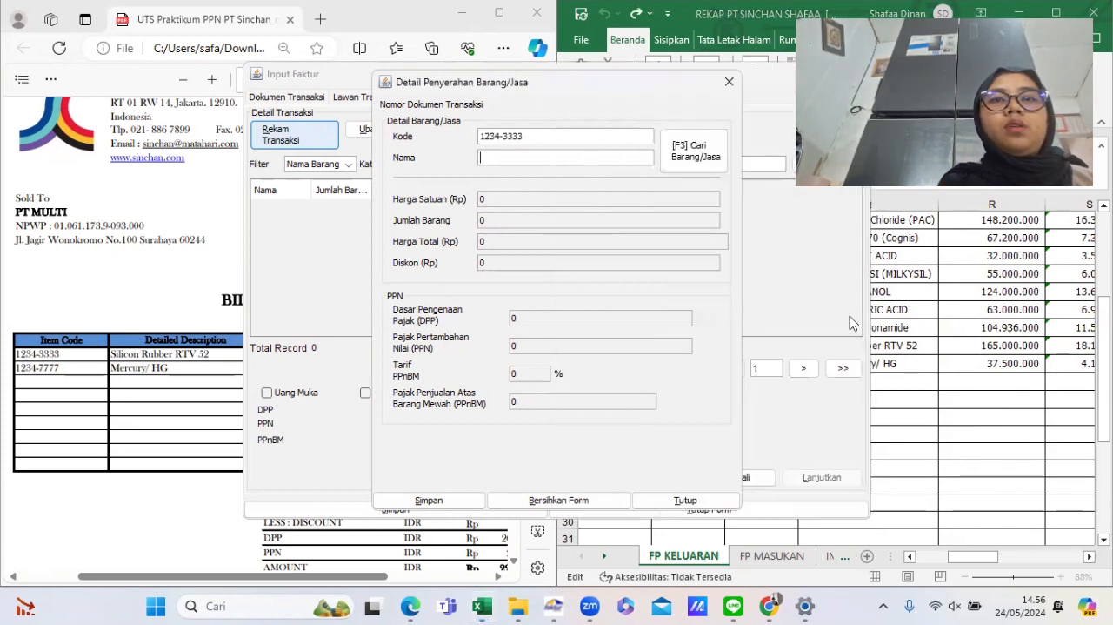
- Register 1234-3333 as a new item, pasting the name Silicon Rubber RTV 52 copied from the rekap sheet
{"action": "left_click", "coordinate": [929, 337]}
{"action": "left_click", "coordinate": [913, 344]}
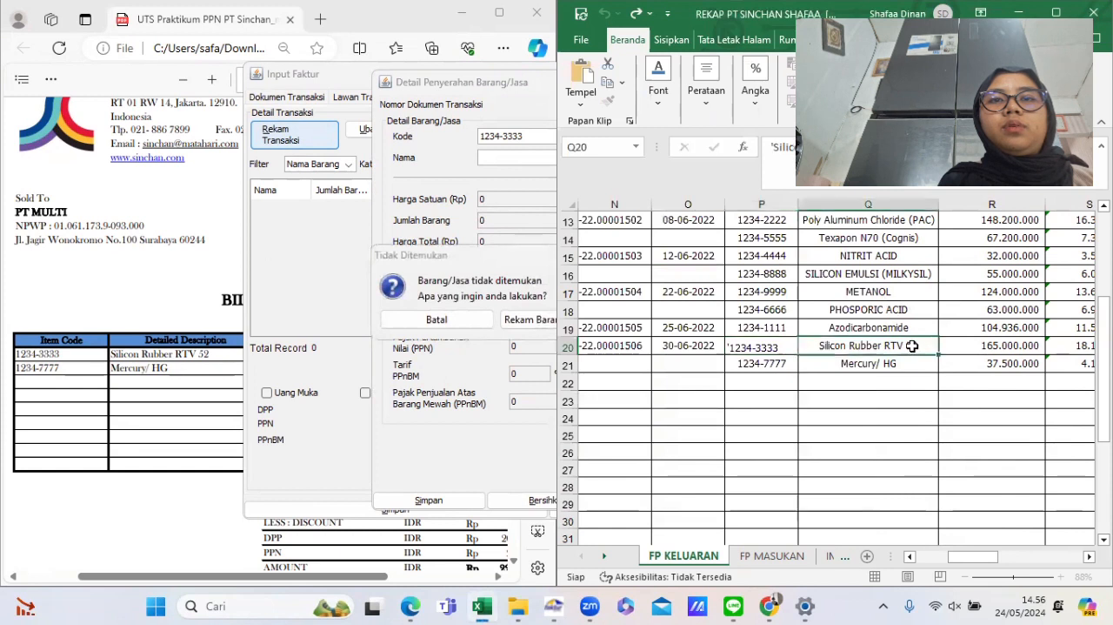
{"action": "double_click", "coordinate": [914, 344]}
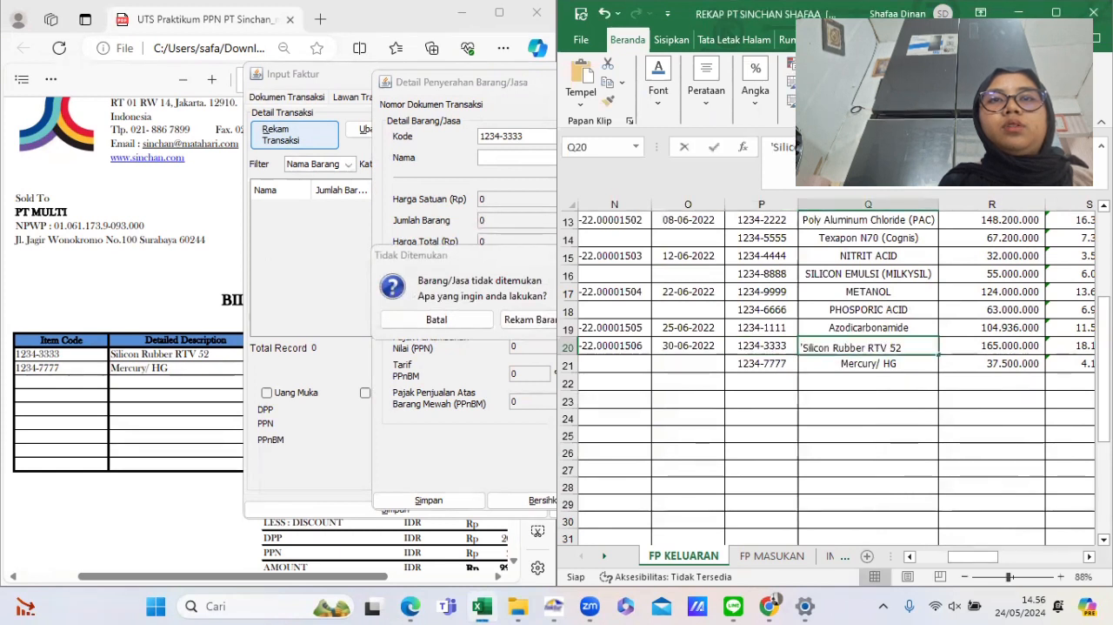
{"action": "left_click", "coordinate": [777, 153]}
{"action": "key", "text": "Return"}
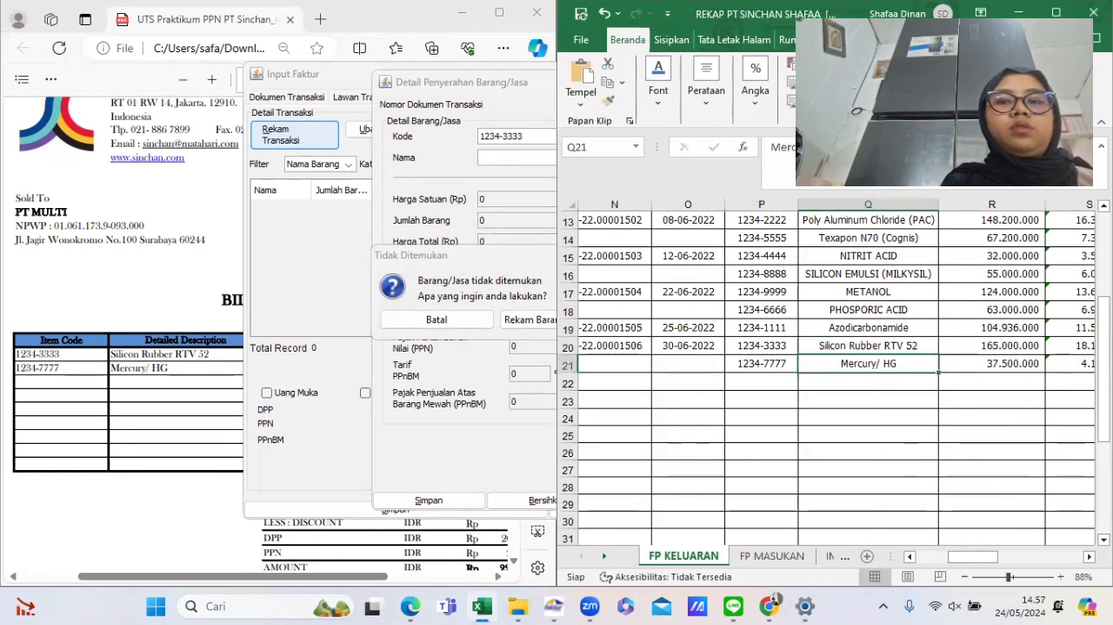
{"action": "left_click", "coordinate": [151, 336]}
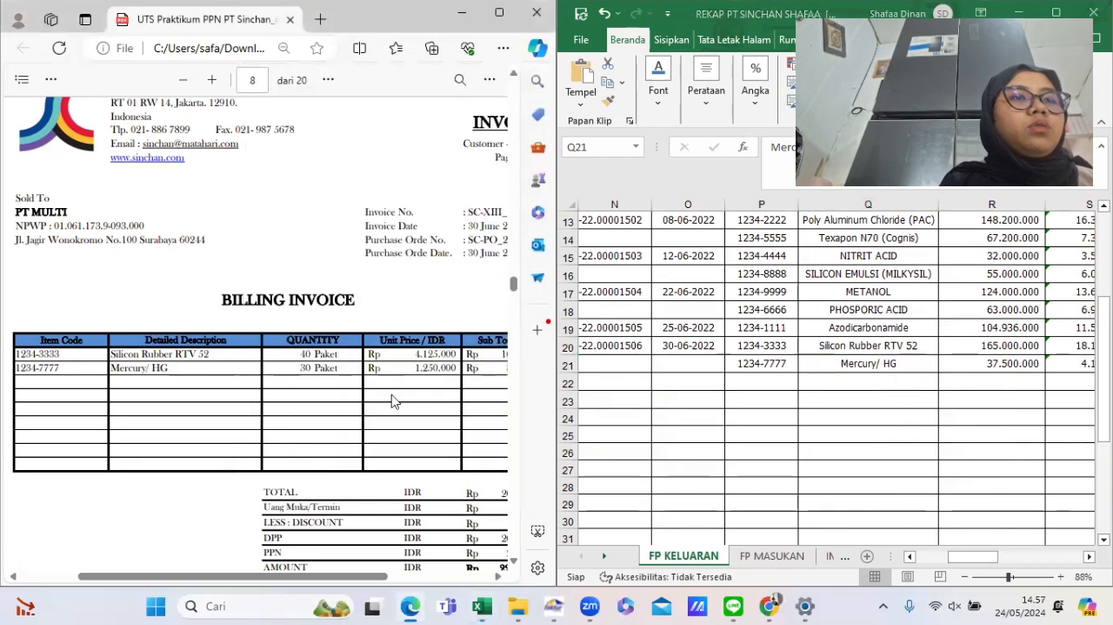
{"action": "left_click", "coordinate": [557, 606]}
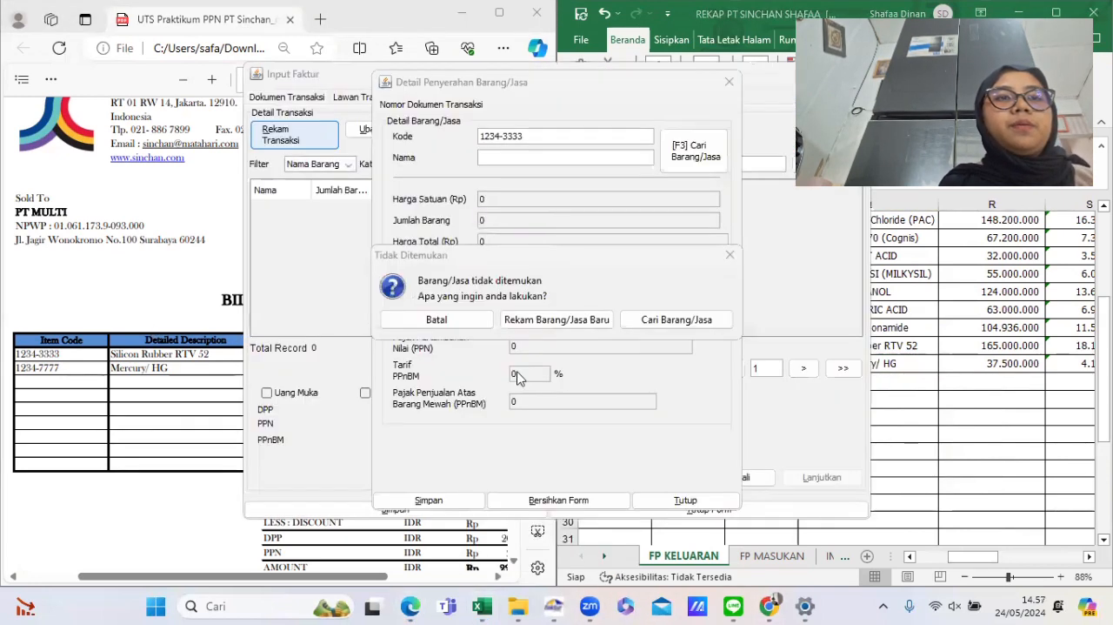
{"action": "left_click", "coordinate": [546, 319]}
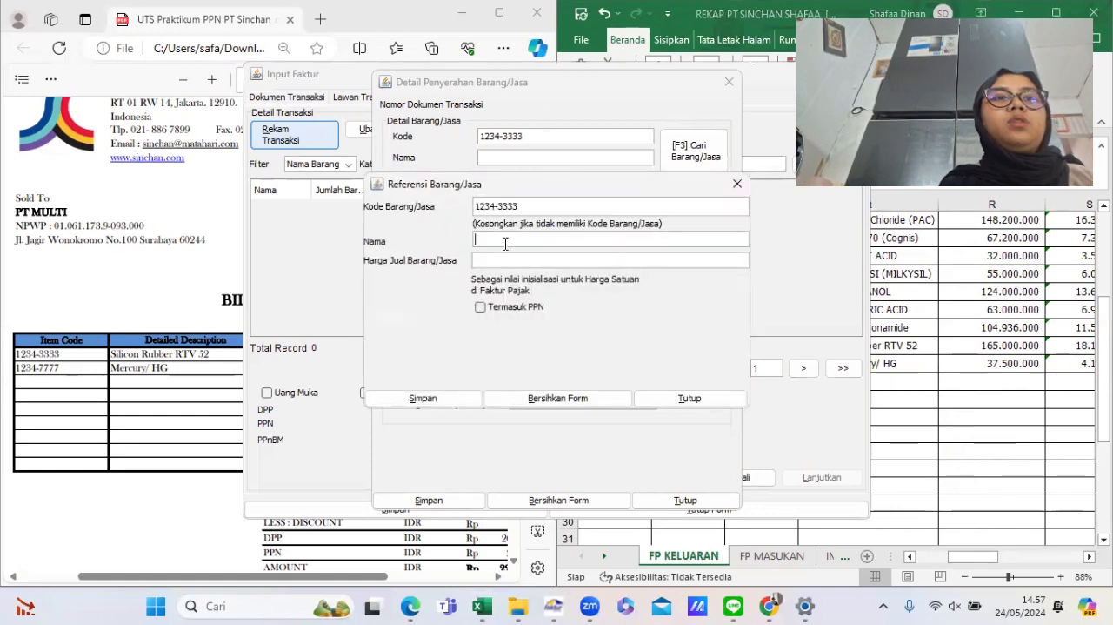
{"action": "type", "text": "Silicon Rubber RTV 52"}
{"action": "key", "text": "Tab"}
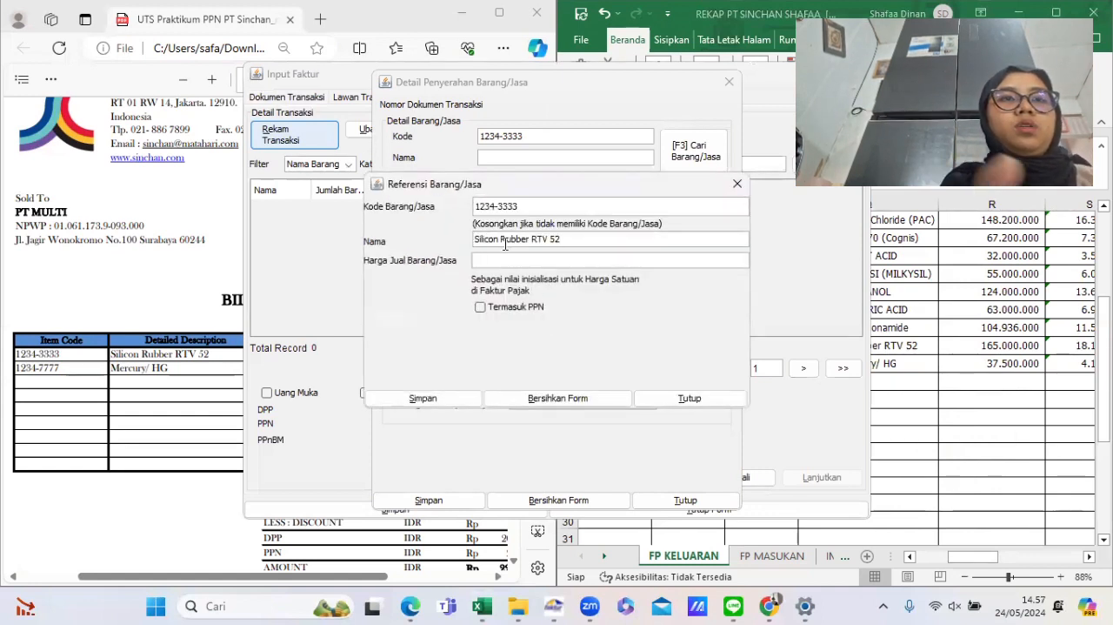
- Set the new item's selling price to 4.125.000 and save the item reference
{"action": "type", "text": "4.125."}
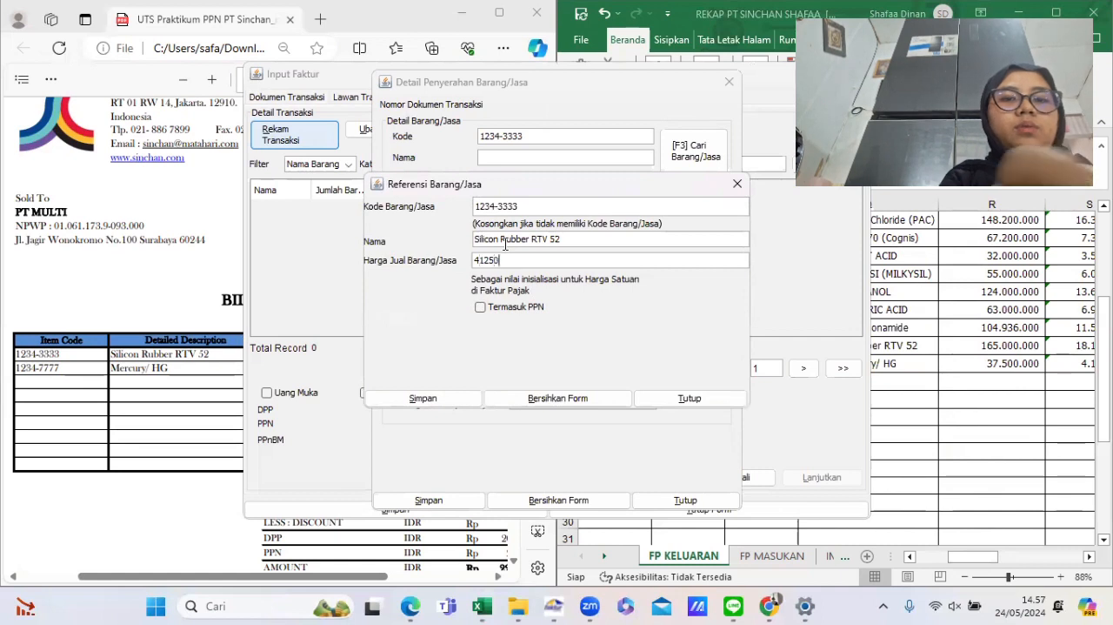
{"action": "type", "text": "000"}
{"action": "key", "text": "Tab"}
{"action": "key", "text": "Tab"}
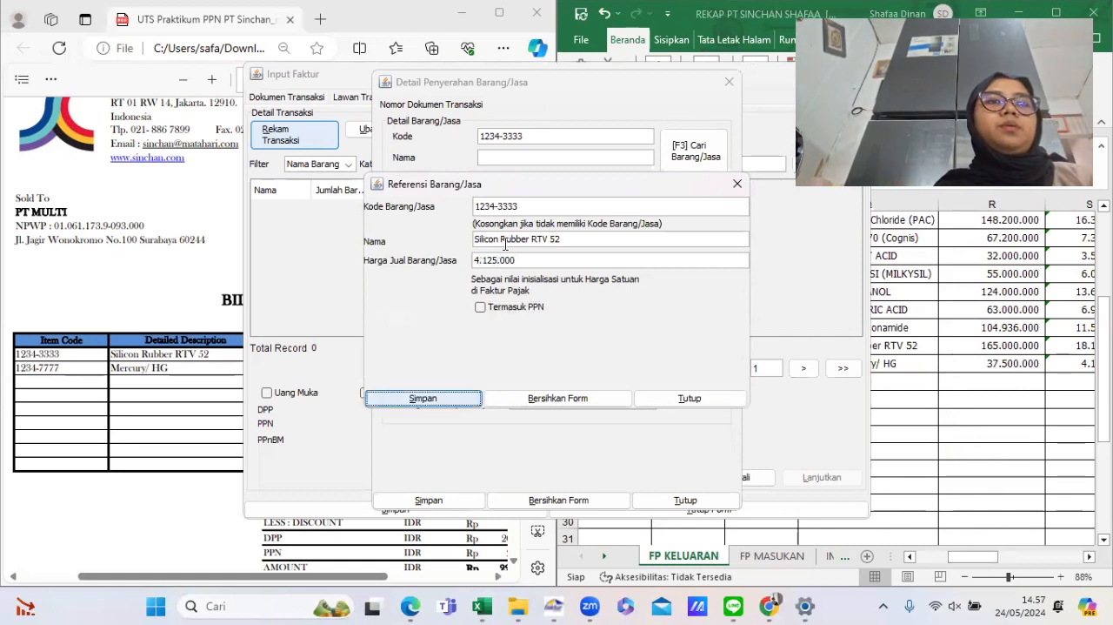
{"action": "key", "text": "Return"}
{"action": "left_click", "coordinate": [565, 334]}
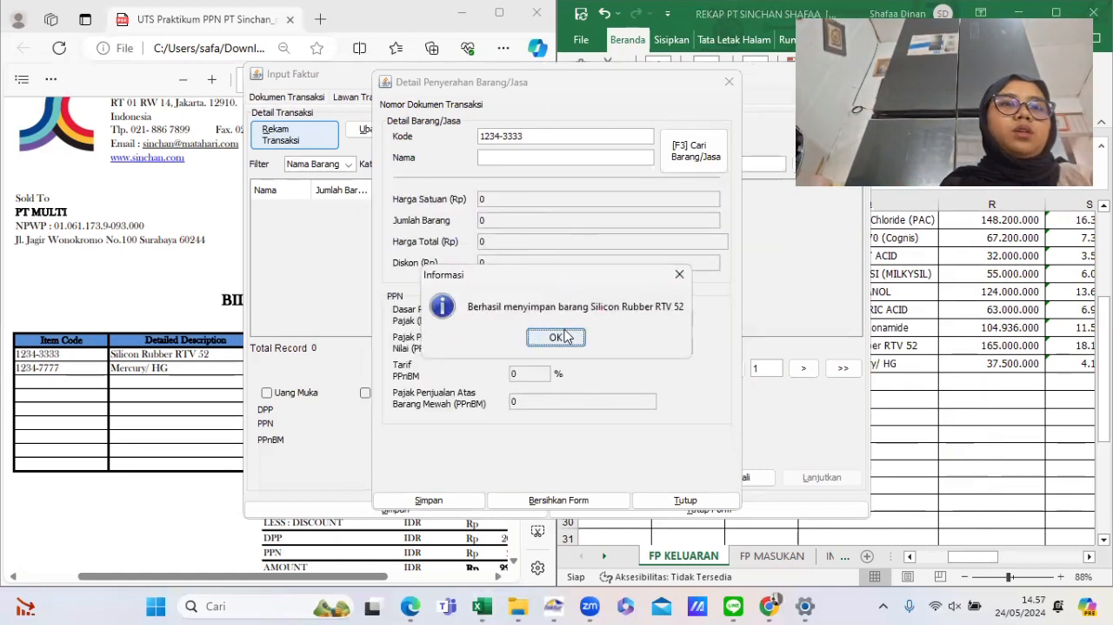
- Set the Silicon Rubber RTV 52 line's quantity to 40
{"action": "left_click", "coordinate": [166, 321]}
{"action": "left_click", "coordinate": [621, 439]}
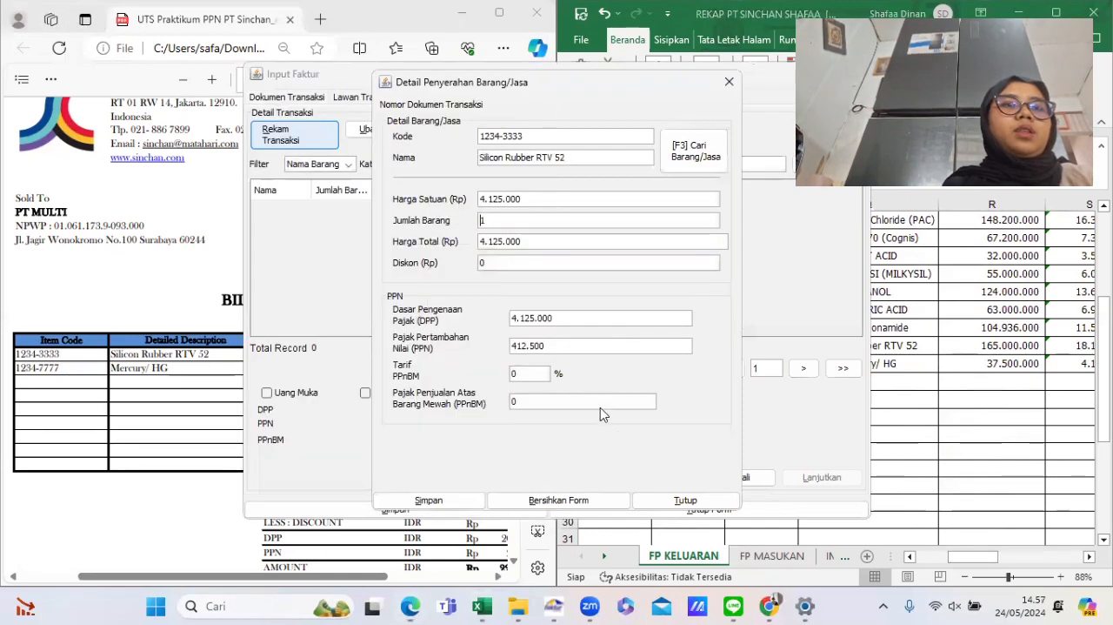
{"action": "key", "text": "BackSpace"}
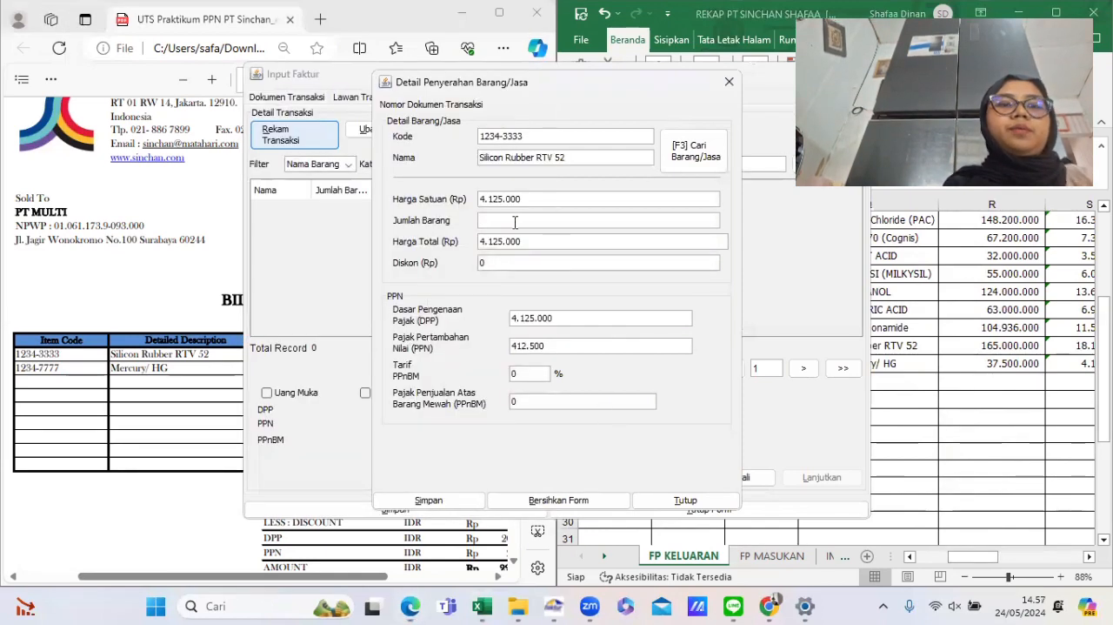
{"action": "type", "text": "40"}
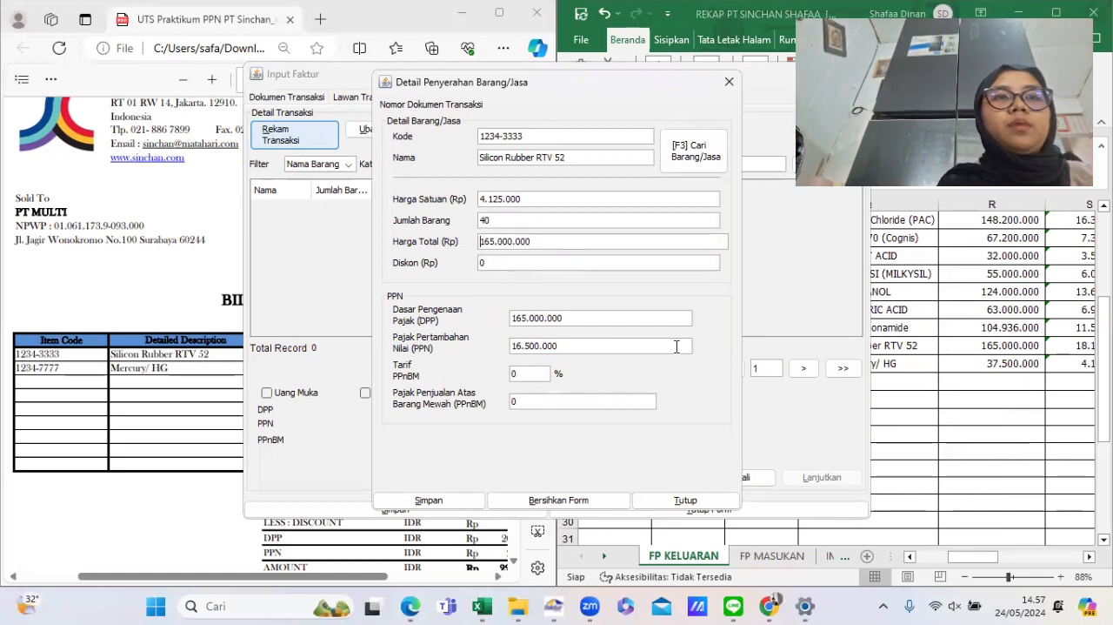
- Set the line's PPN to 18.150.000 as in the rekap sheet, save the item line and start another
{"action": "left_click", "coordinate": [983, 340]}
{"action": "scroll", "coordinate": [956, 343], "scroll_direction": "right", "scroll_amount": 2}
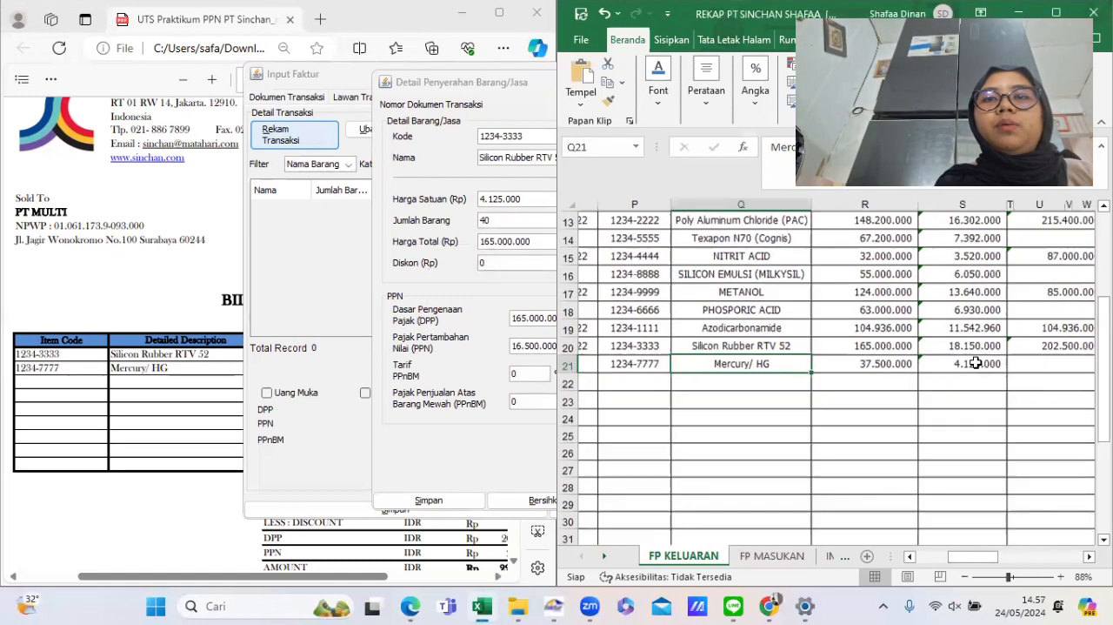
{"action": "left_click", "coordinate": [944, 346]}
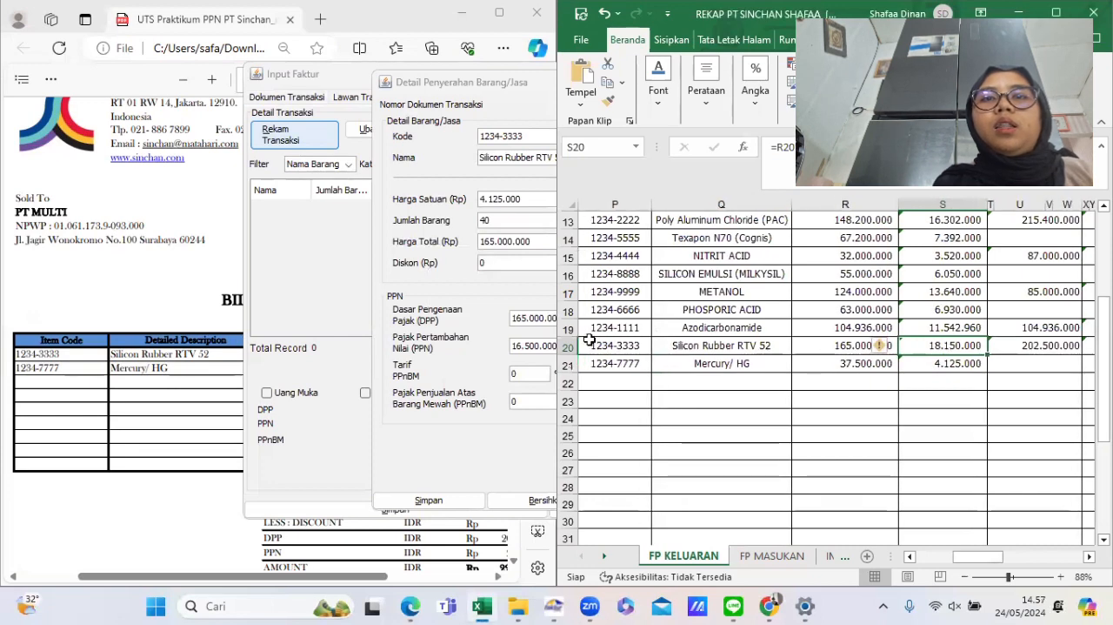
{"action": "left_click", "coordinate": [442, 445]}
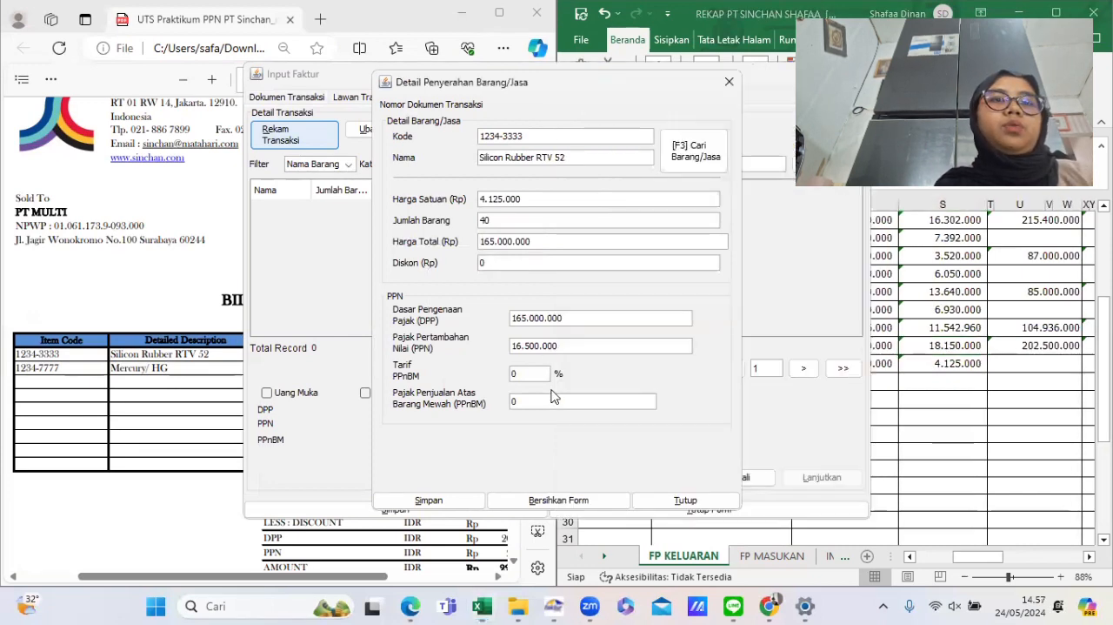
{"action": "left_click_drag", "start_coordinate": [571, 347], "coordinate": [511, 355]}
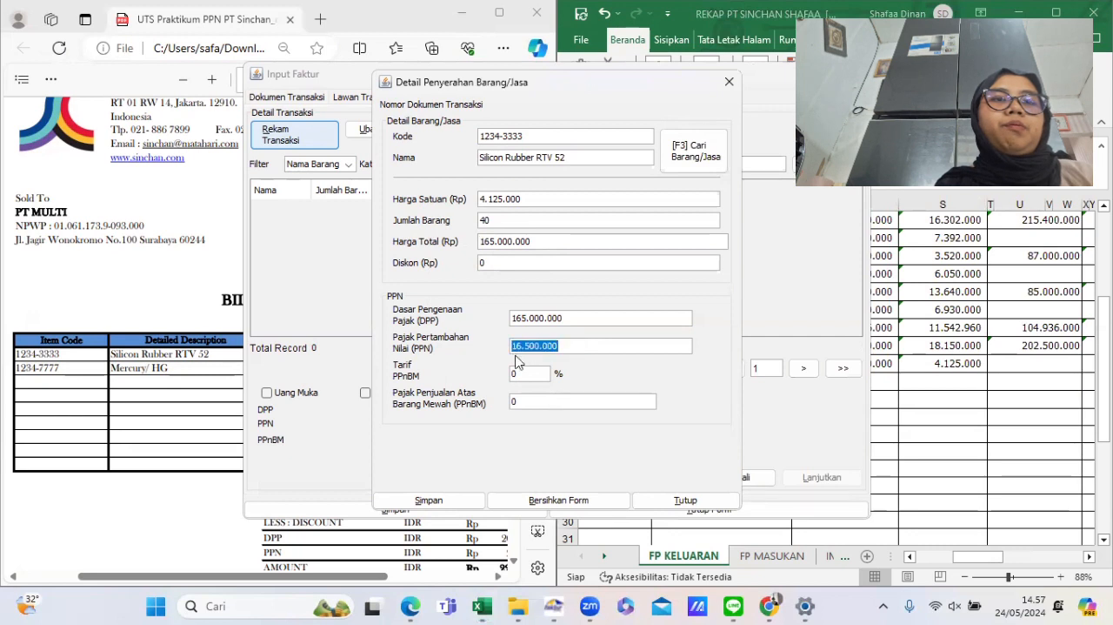
{"action": "type", "text": "18.150."}
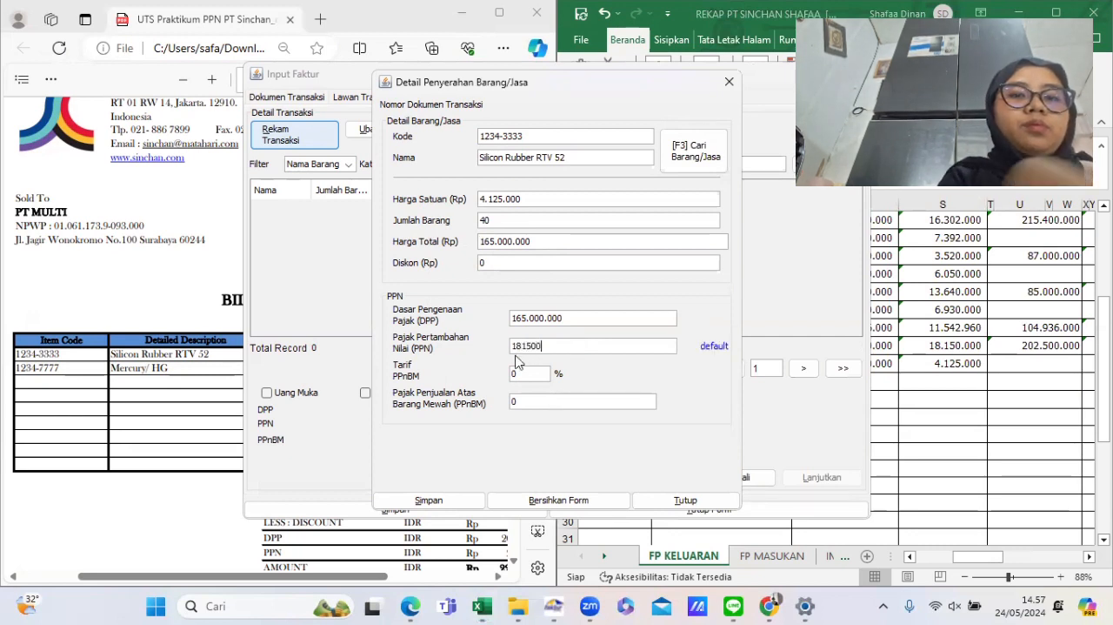
{"action": "type", "text": "000"}
{"action": "left_click", "coordinate": [460, 504]}
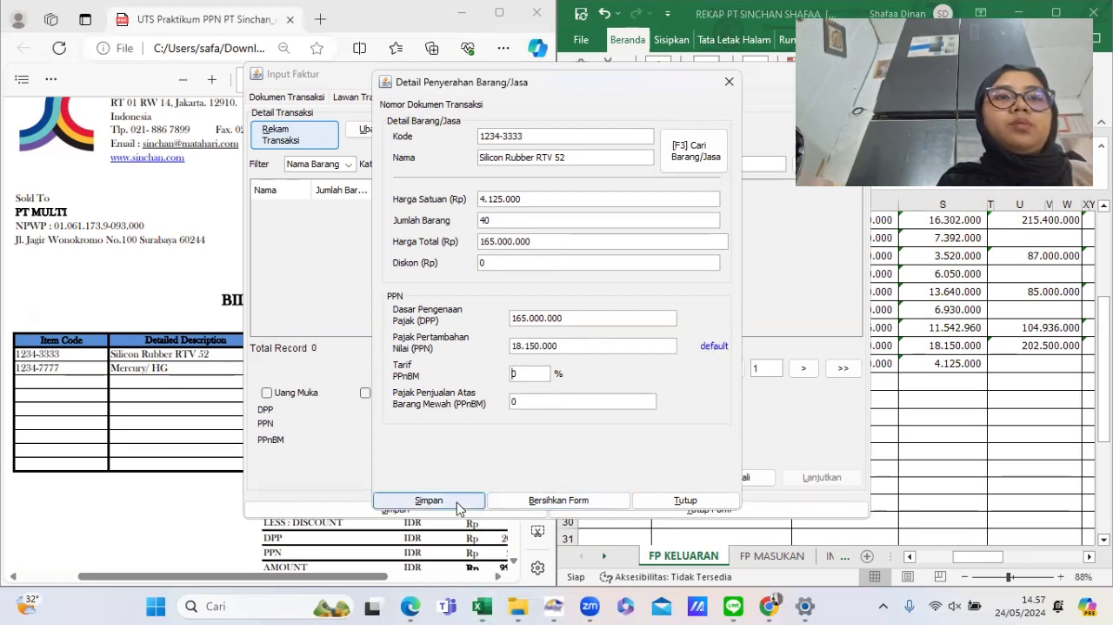
{"action": "left_click", "coordinate": [524, 319]}
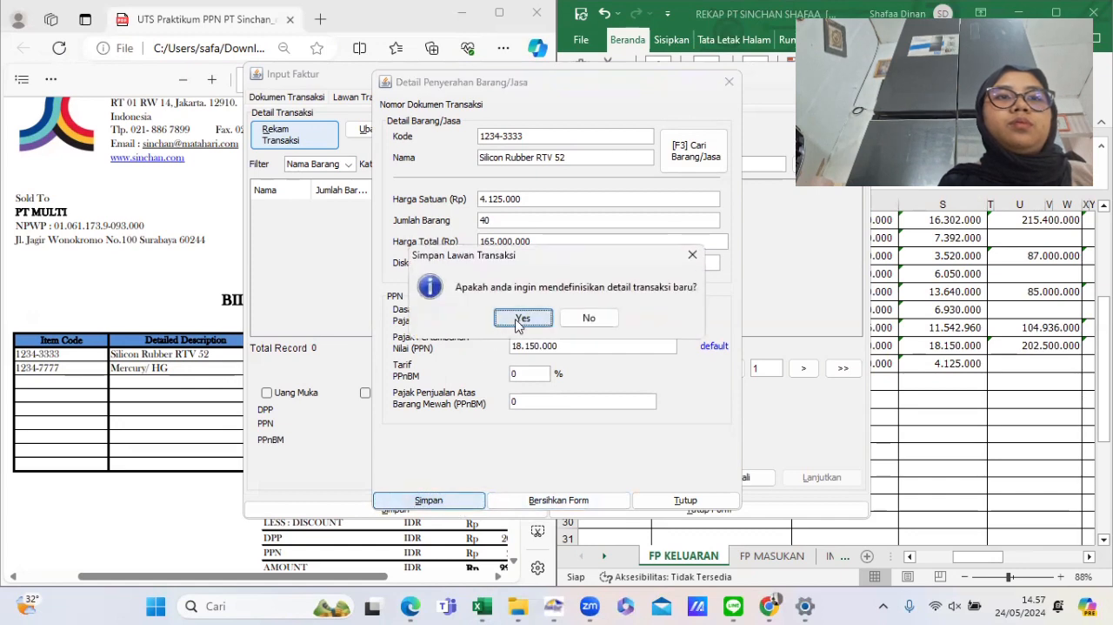
- Pick item 1234-7777 MERCURY/HG from the item reference and set its quantity to 30
{"action": "left_click", "coordinate": [683, 149]}
{"action": "left_click", "coordinate": [687, 189]}
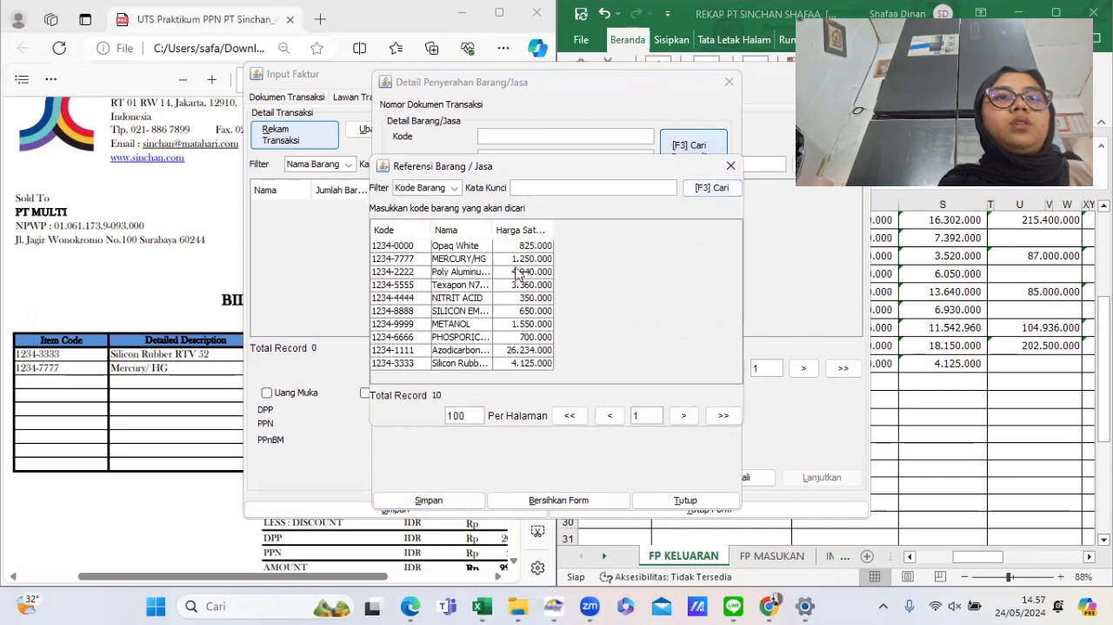
{"action": "double_click", "coordinate": [449, 260]}
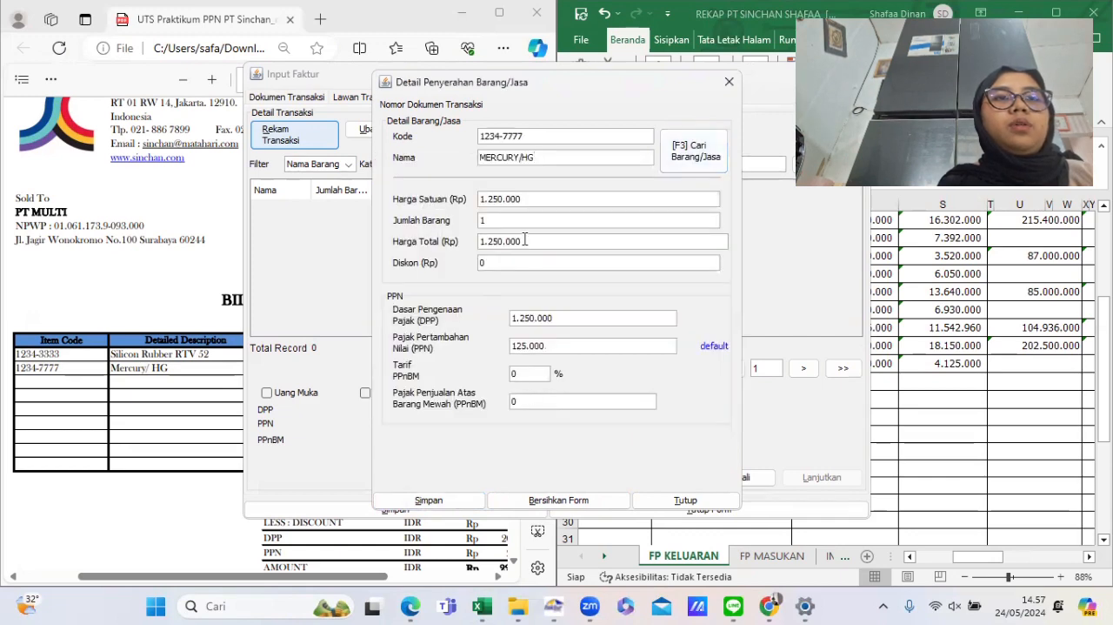
{"action": "left_click_drag", "start_coordinate": [163, 387], "coordinate": [570, 439]}
{"action": "left_click", "coordinate": [570, 439]}
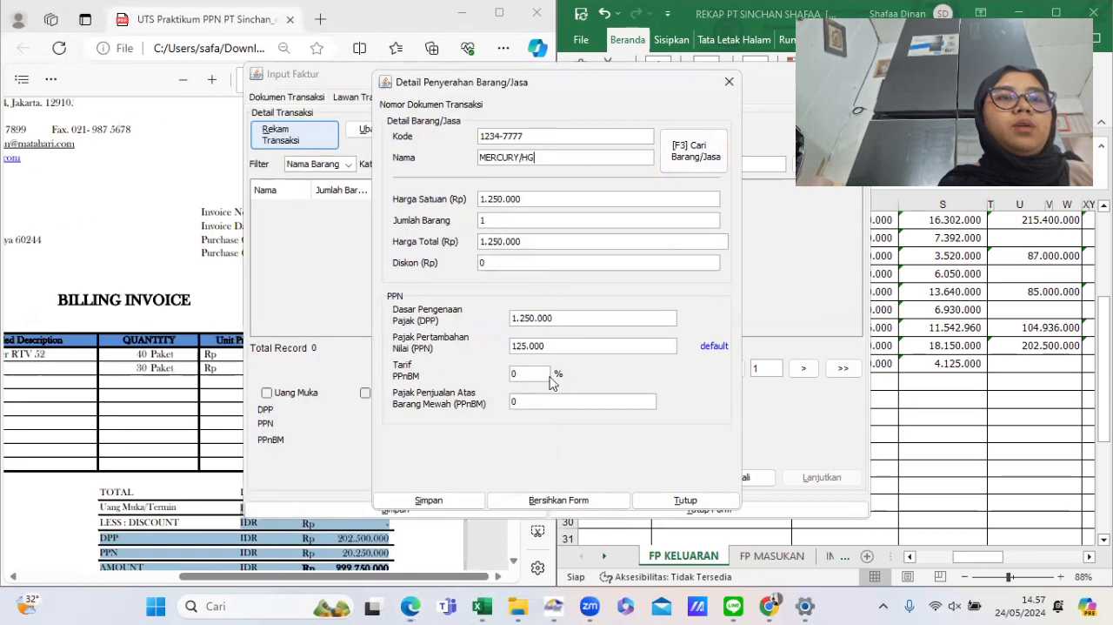
{"action": "double_click", "coordinate": [505, 226]}
{"action": "type", "text": "30"}
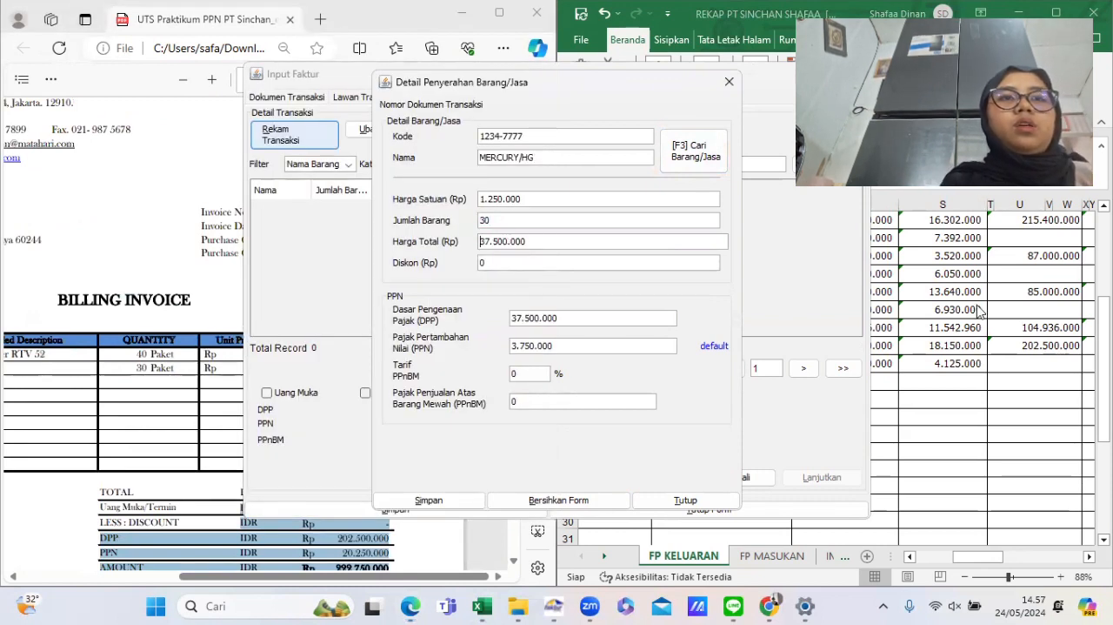
- Set the Mercury line's PPN to 4.125.000 as in the rekap sheet
{"action": "left_click", "coordinate": [943, 346]}
{"action": "left_click", "coordinate": [948, 361]}
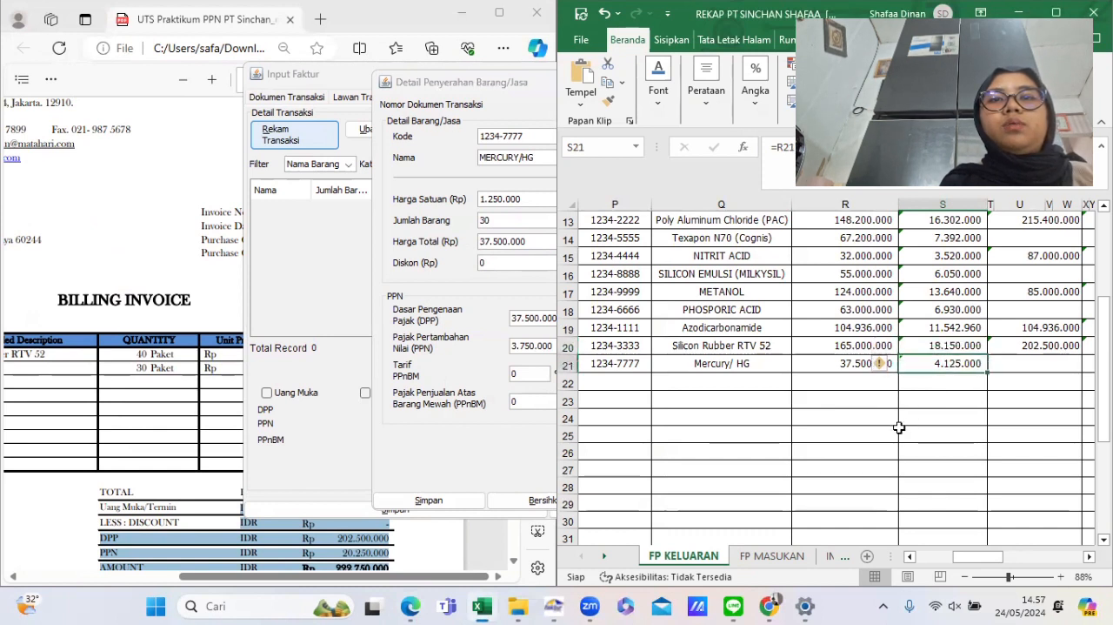
{"action": "left_click", "coordinate": [502, 322]}
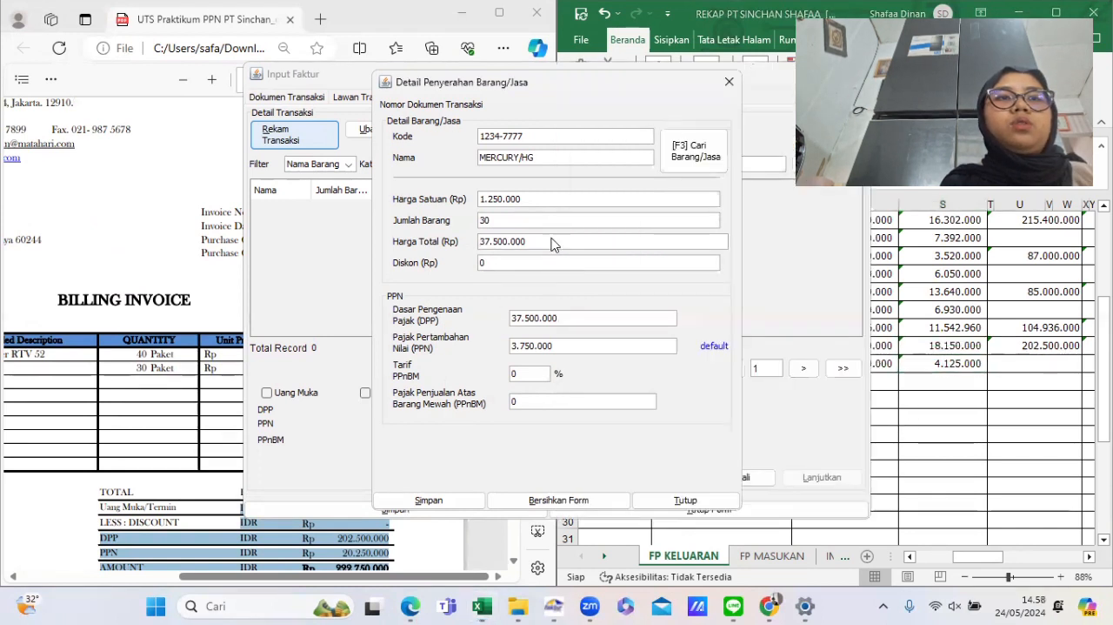
{"action": "left_click_drag", "start_coordinate": [551, 241], "coordinate": [467, 244]}
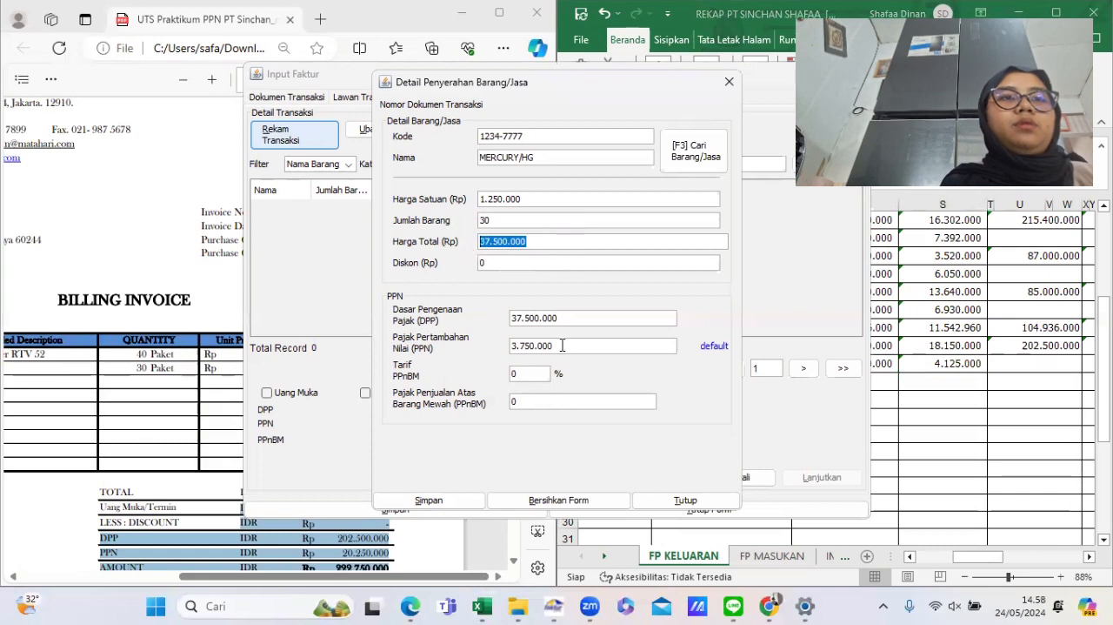
{"action": "left_click", "coordinate": [561, 345]}
{"action": "left_click_drag", "start_coordinate": [512, 346], "coordinate": [573, 350]}
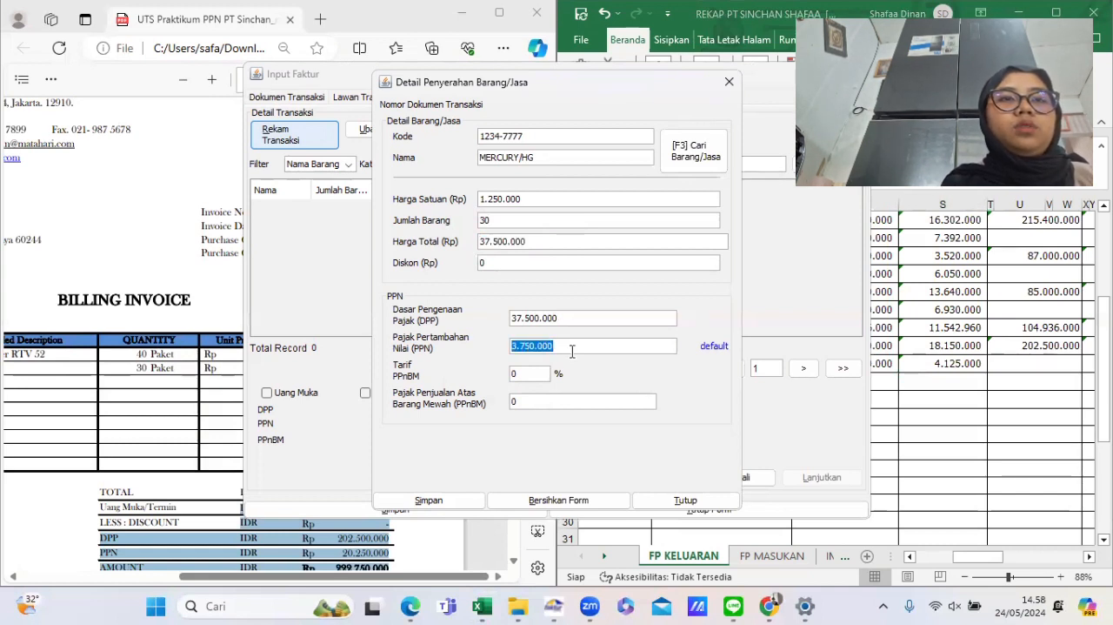
{"action": "type", "text": "4125000"}
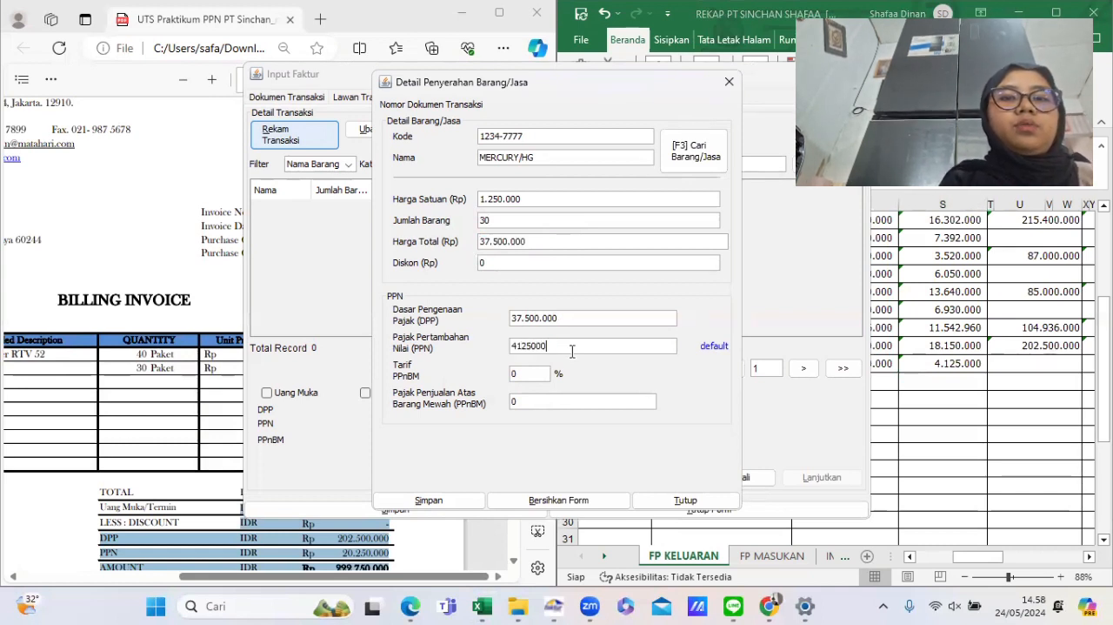
{"action": "key", "text": "Tab"}
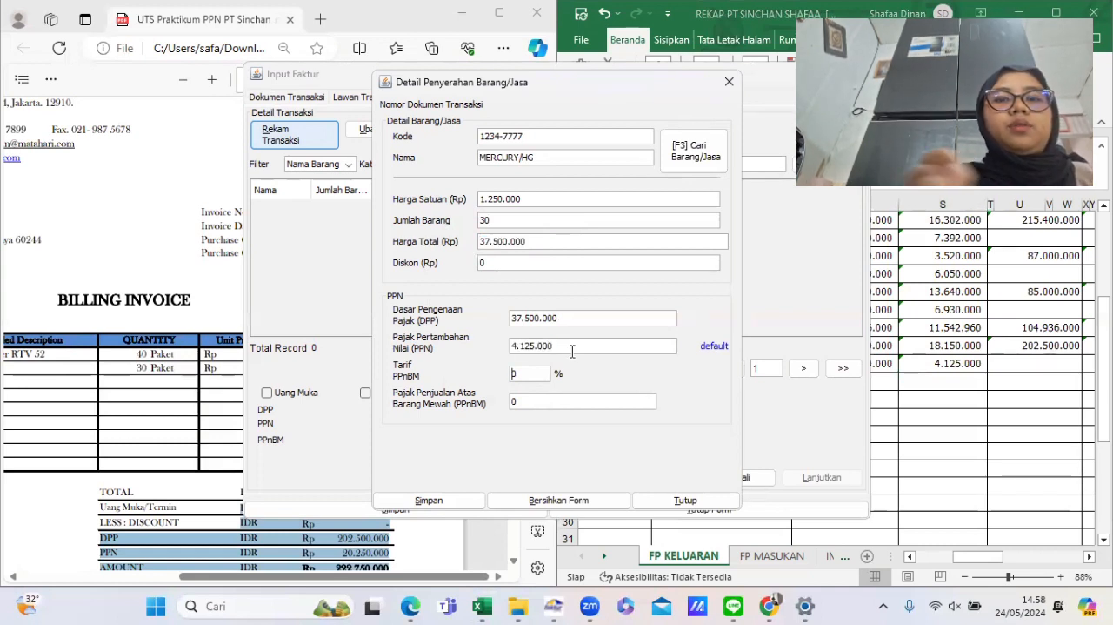
- Save the Mercury item line without adding more, then save the PT MULTI output invoice without creating a new one
{"action": "left_click", "coordinate": [460, 504]}
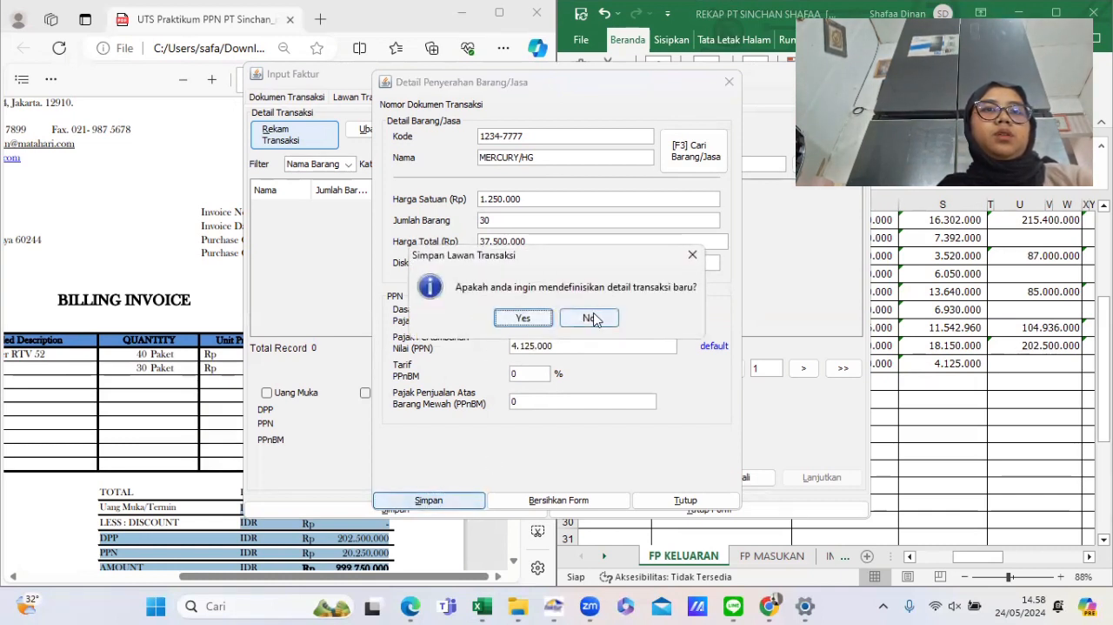
{"action": "left_click", "coordinate": [594, 319]}
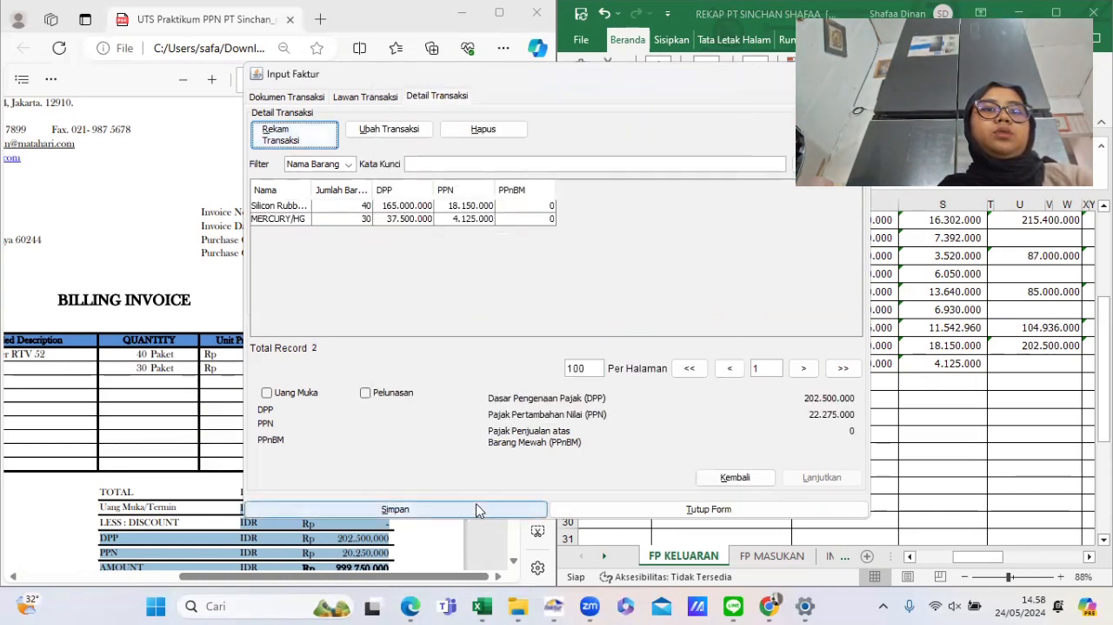
{"action": "left_click", "coordinate": [477, 510]}
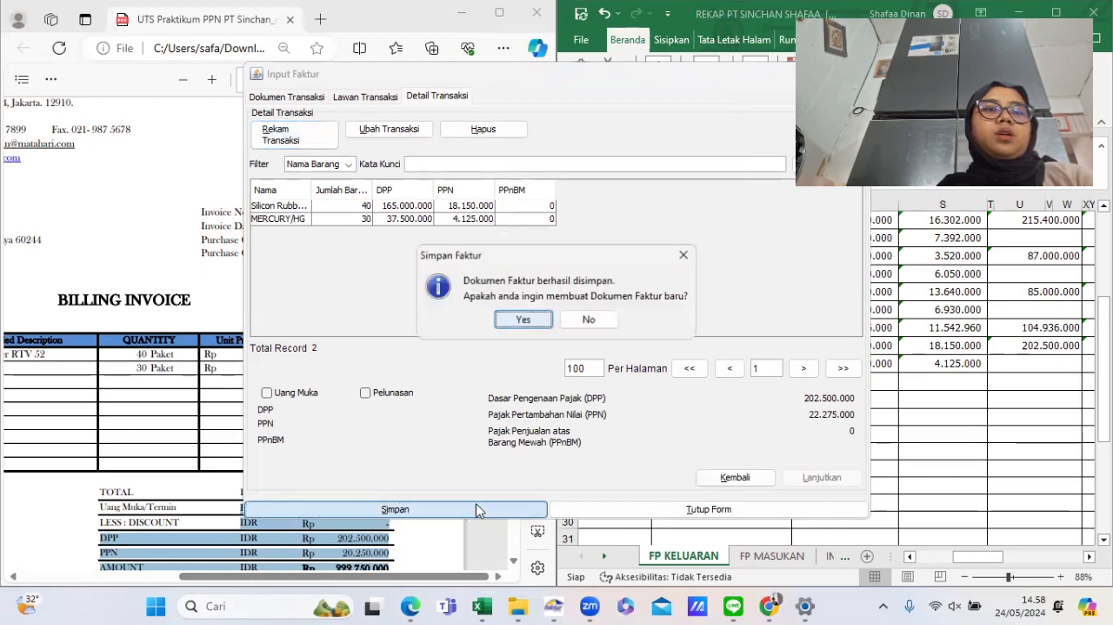
{"action": "left_click", "coordinate": [590, 320]}
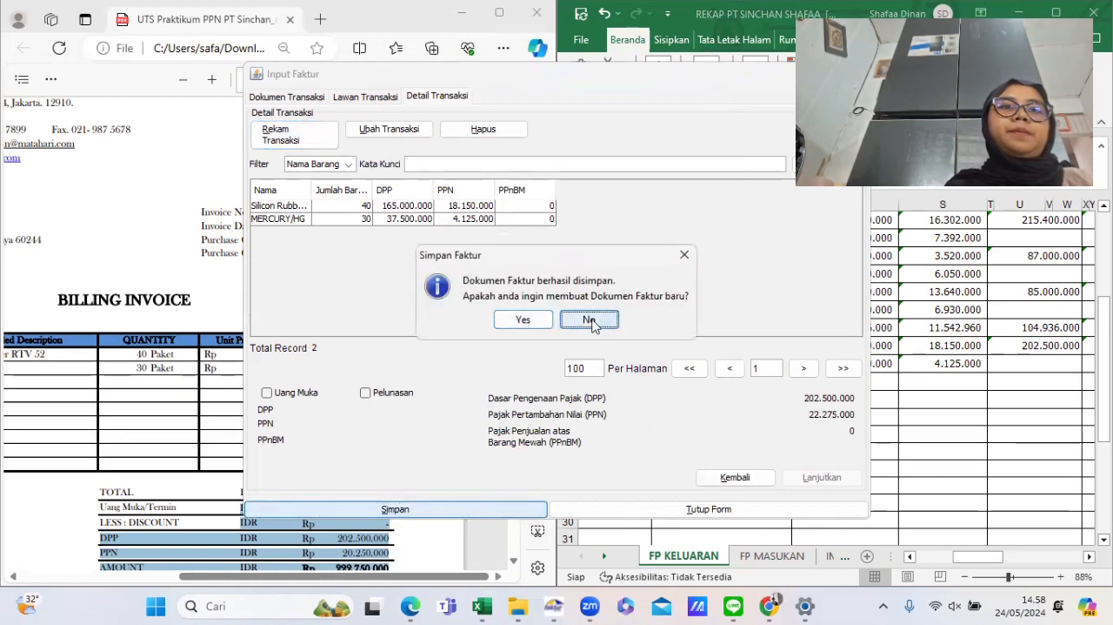
- Select all six output VAT invoices in the list and submit them for upload
{"action": "mouse_move", "coordinate": [113, 125]}
{"action": "left_mouse_down"}
{"action": "mouse_move", "coordinate": [114, 137]}
{"action": "mouse_move", "coordinate": [105, 110]}
{"action": "left_mouse_up"}
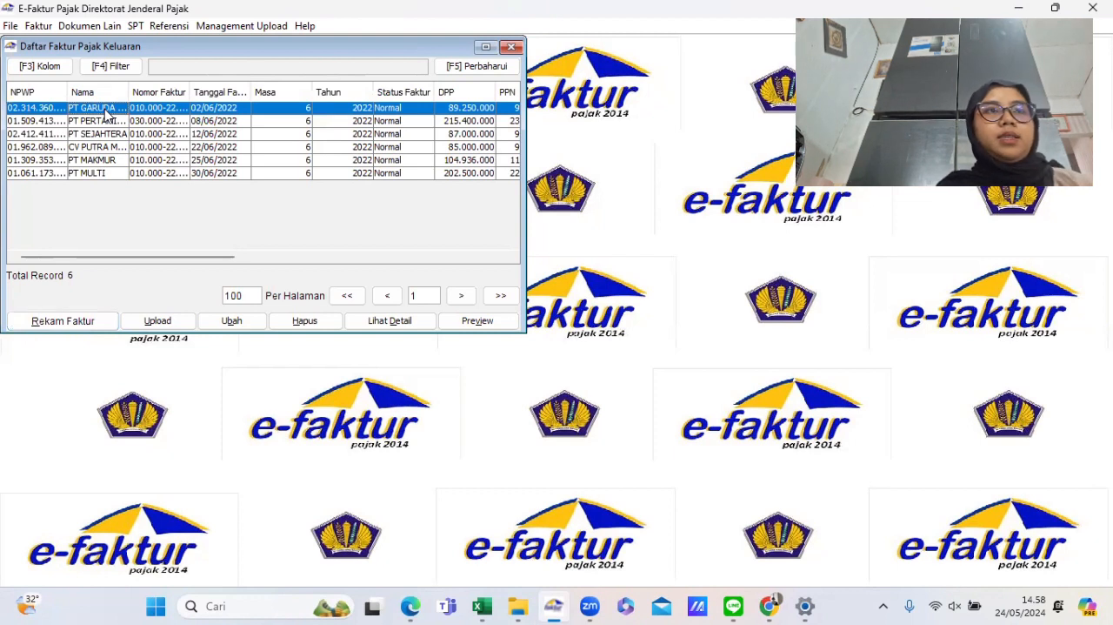
{"action": "left_click_drag", "start_coordinate": [105, 114], "coordinate": [107, 138]}
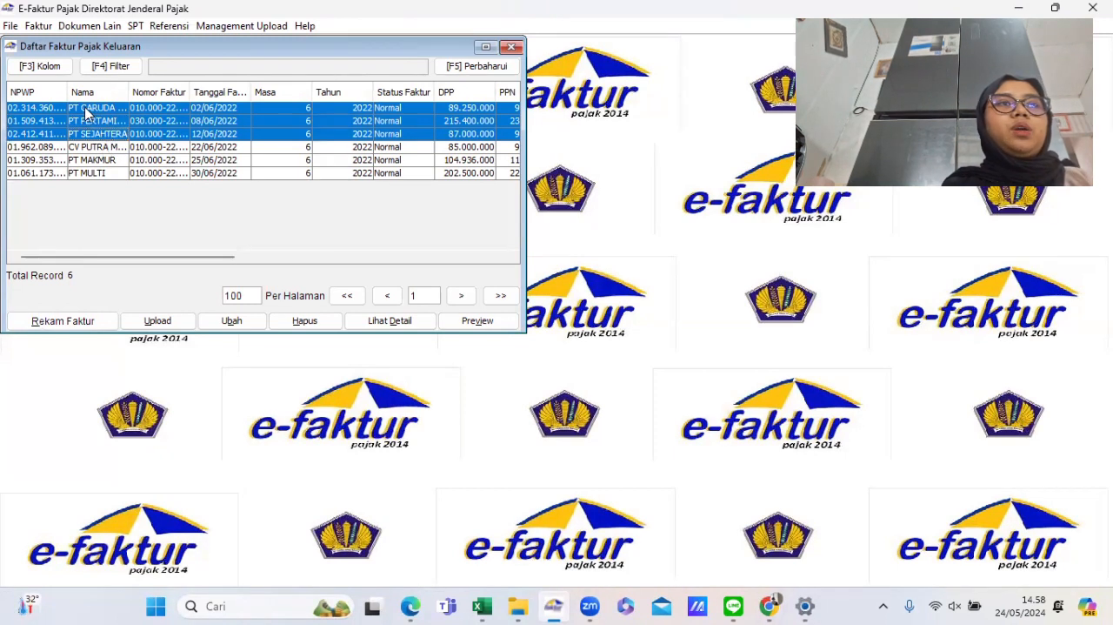
{"action": "left_click", "coordinate": [87, 111]}
{"action": "left_click_drag", "start_coordinate": [87, 111], "coordinate": [106, 174]}
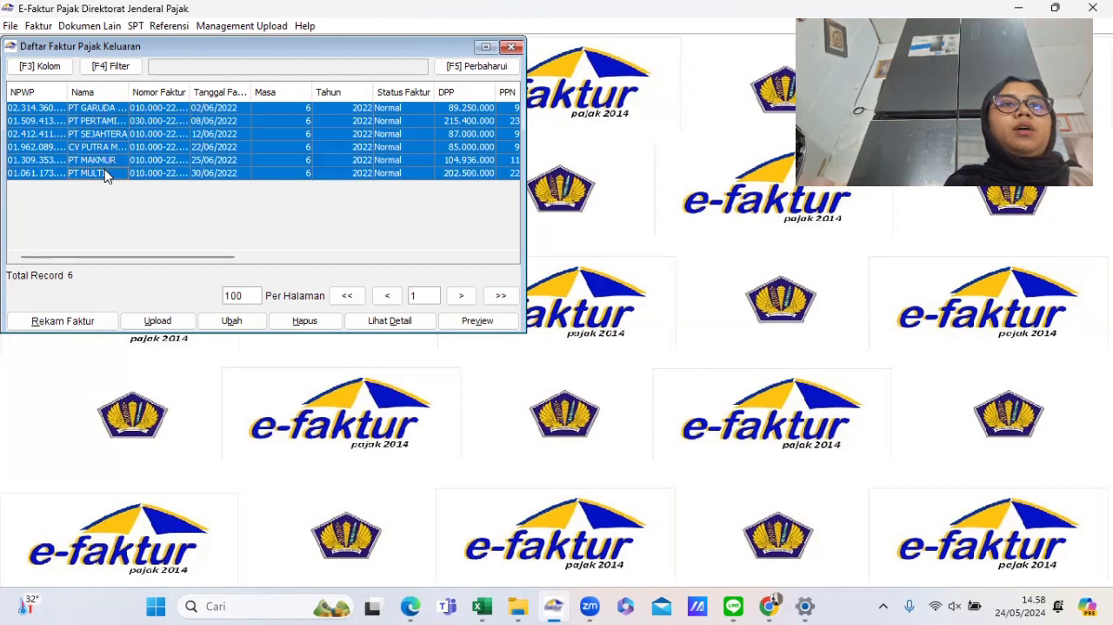
{"action": "left_click", "coordinate": [157, 324]}
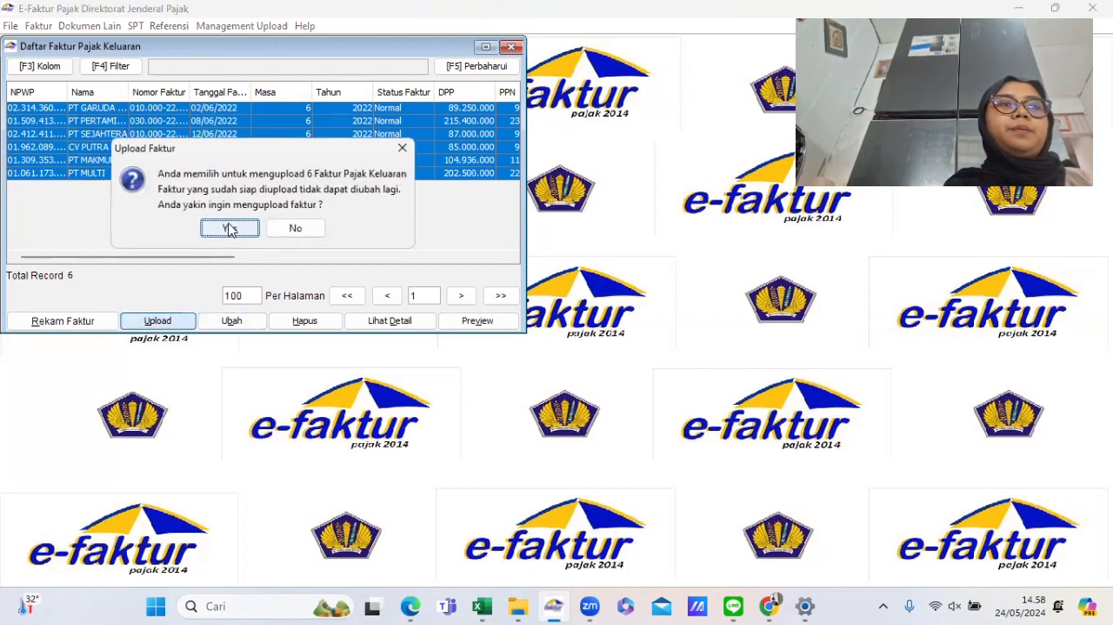
{"action": "left_click", "coordinate": [229, 229]}
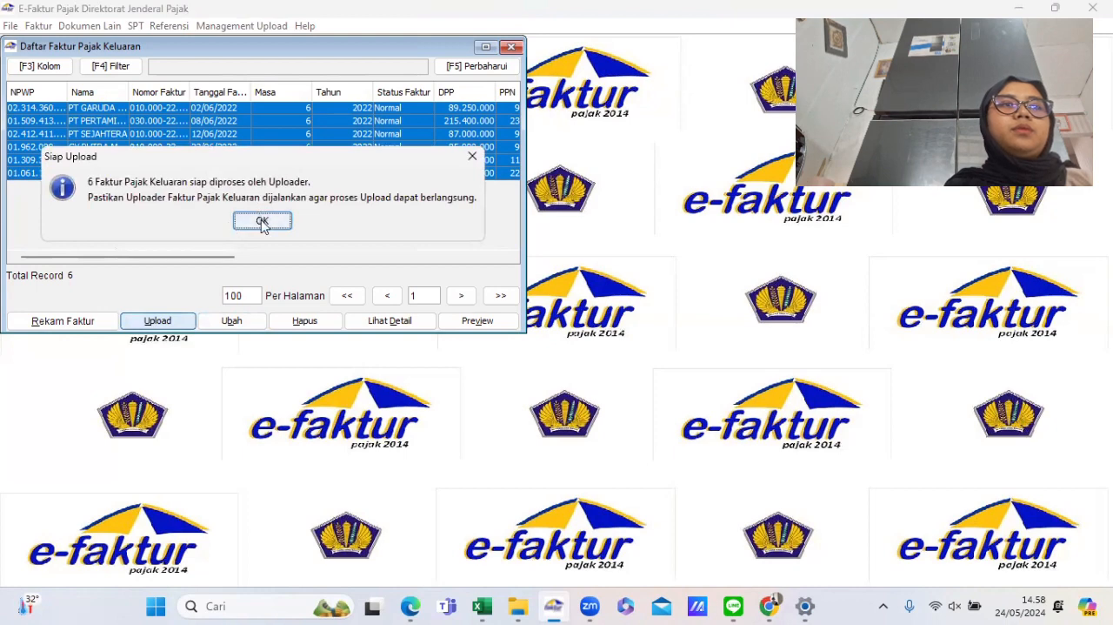
{"action": "left_click", "coordinate": [262, 221]}
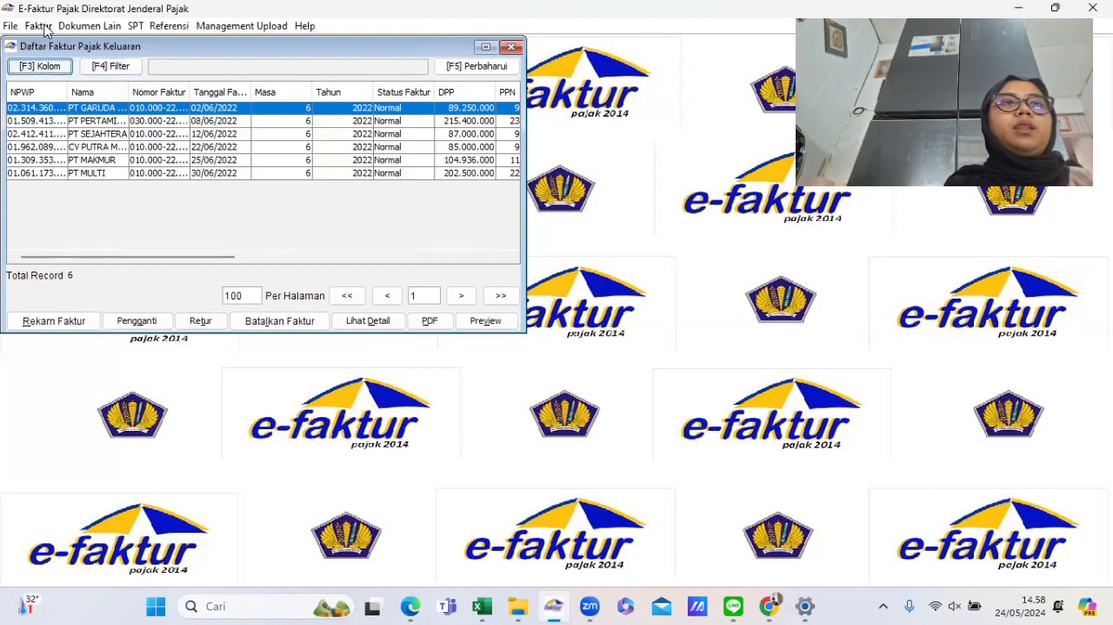
- Open the input VAT invoice administration list and start recording a new input invoice
{"action": "left_click", "coordinate": [43, 29]}
{"action": "mouse_move", "coordinate": [74, 63]}
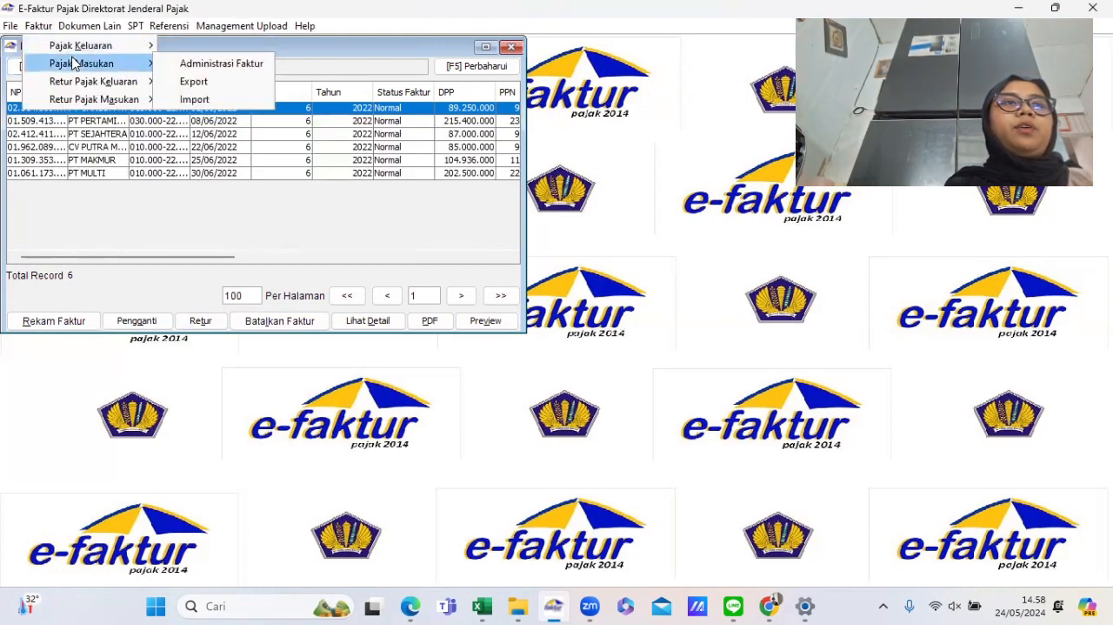
{"action": "left_click", "coordinate": [198, 65]}
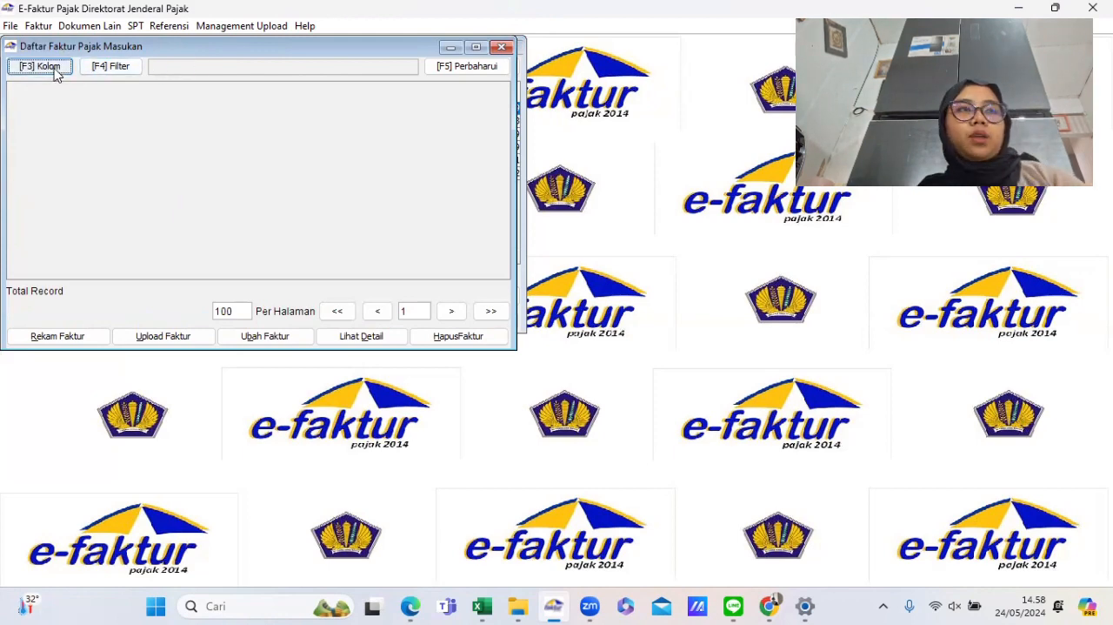
{"action": "left_click", "coordinate": [58, 337]}
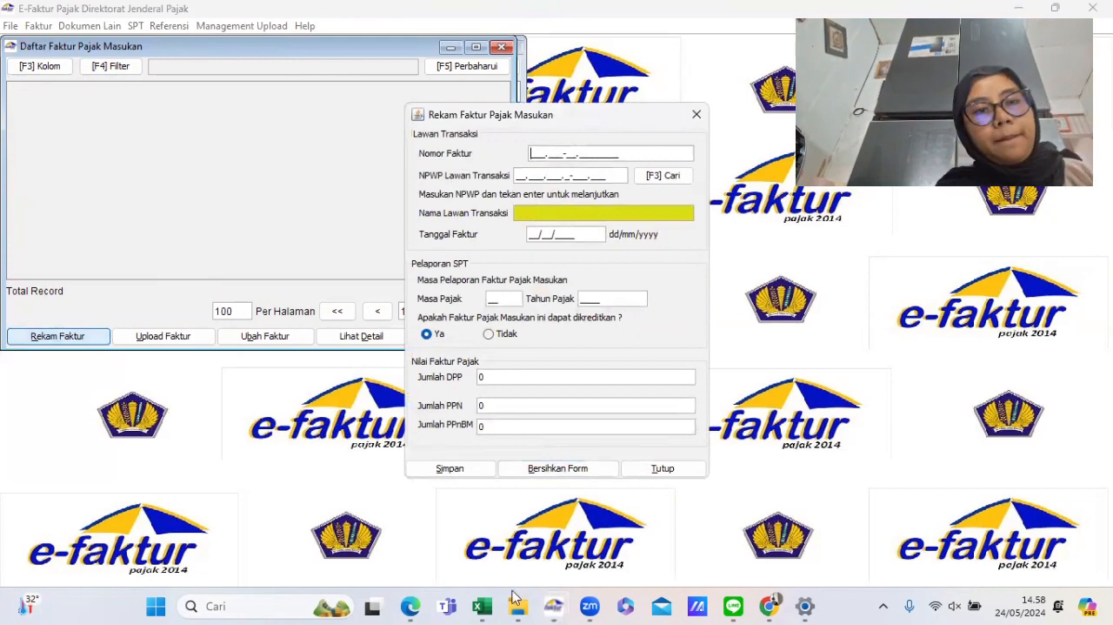
- Open the FP MASUKAN sheet of the rekap workbook to read the input invoice data
{"action": "mouse_move", "coordinate": [478, 607]}
{"action": "left_click", "coordinate": [567, 531]}
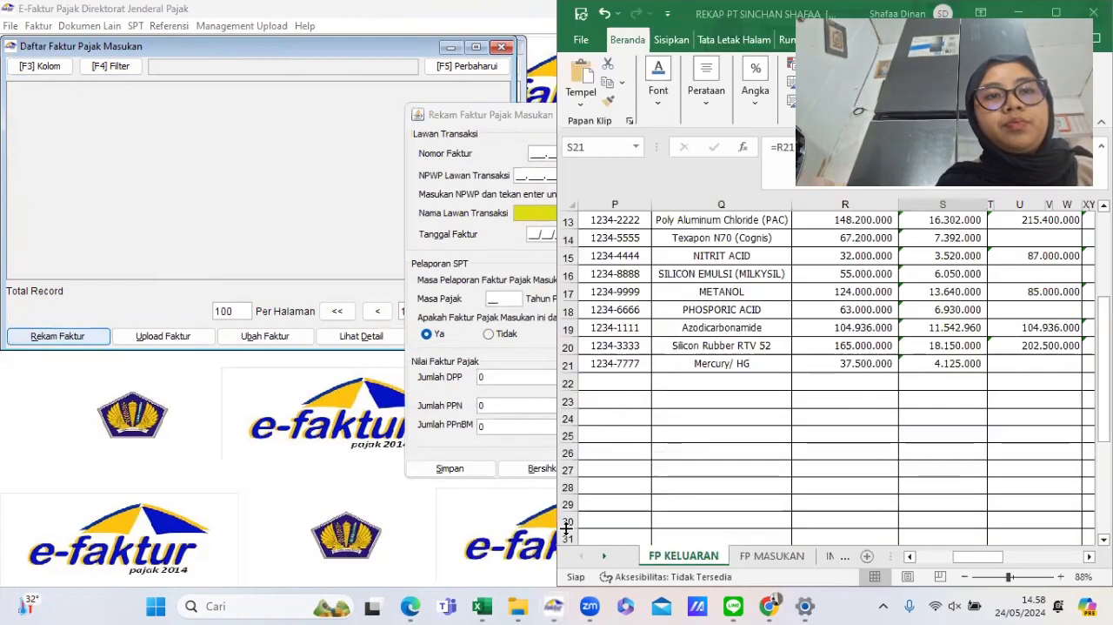
{"action": "left_click", "coordinate": [773, 556]}
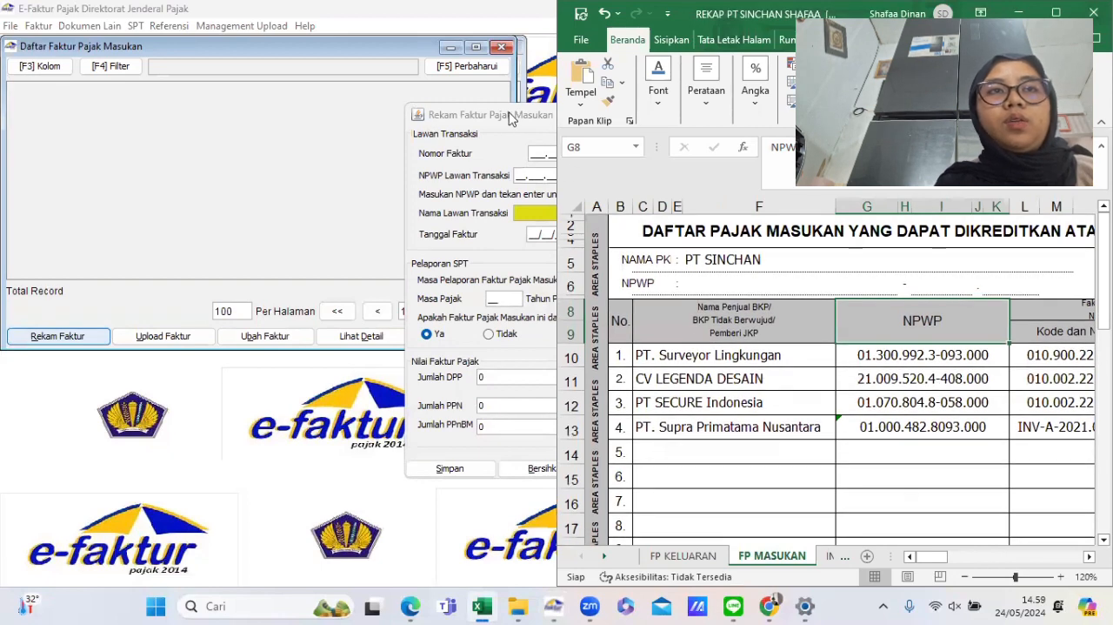
- Reposition the input invoice form and enter the invoice number 010.900-22.78637387
{"action": "left_click", "coordinate": [514, 119]}
{"action": "left_click_drag", "start_coordinate": [493, 121], "coordinate": [357, 133]}
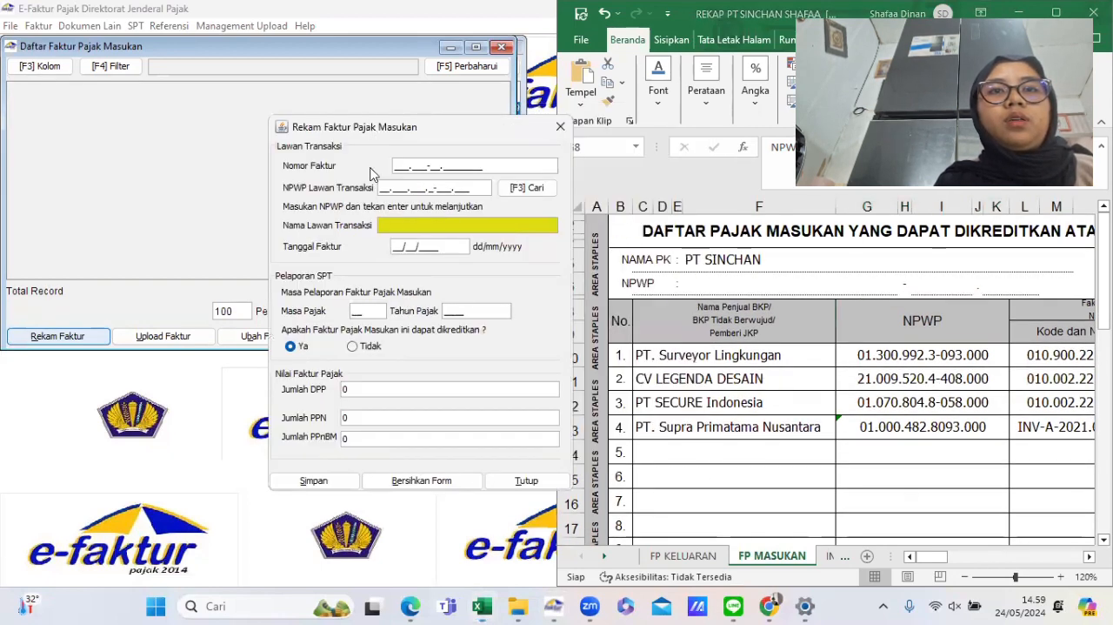
{"action": "left_click", "coordinate": [861, 438]}
{"action": "scroll", "coordinate": [859, 433], "scroll_direction": "right", "scroll_amount": 4}
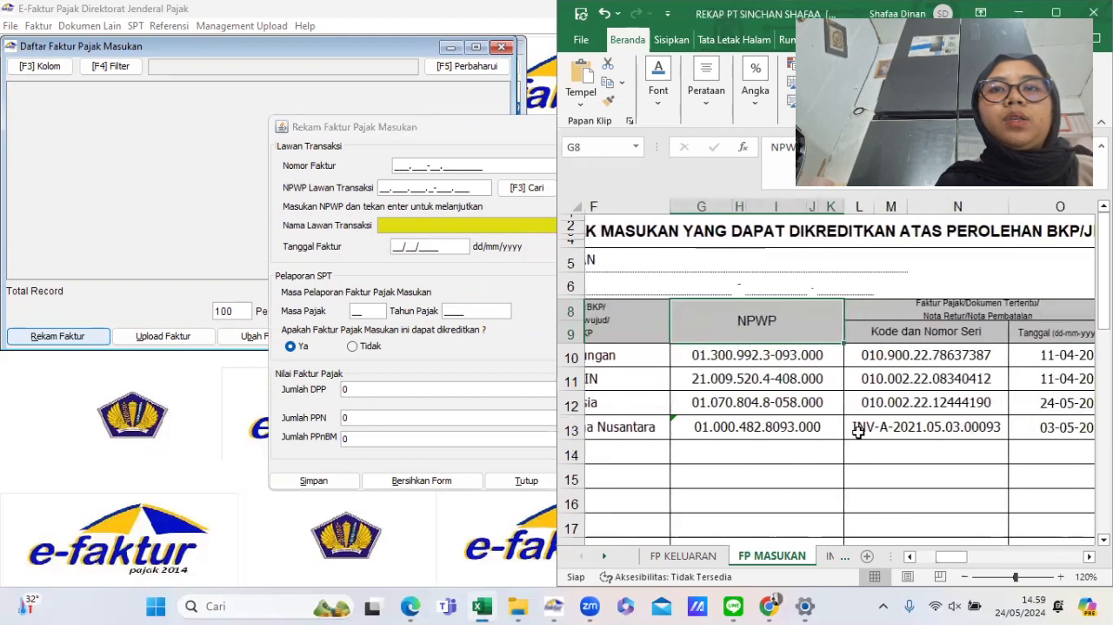
{"action": "left_click", "coordinate": [394, 164]}
{"action": "type", "text": "010."}
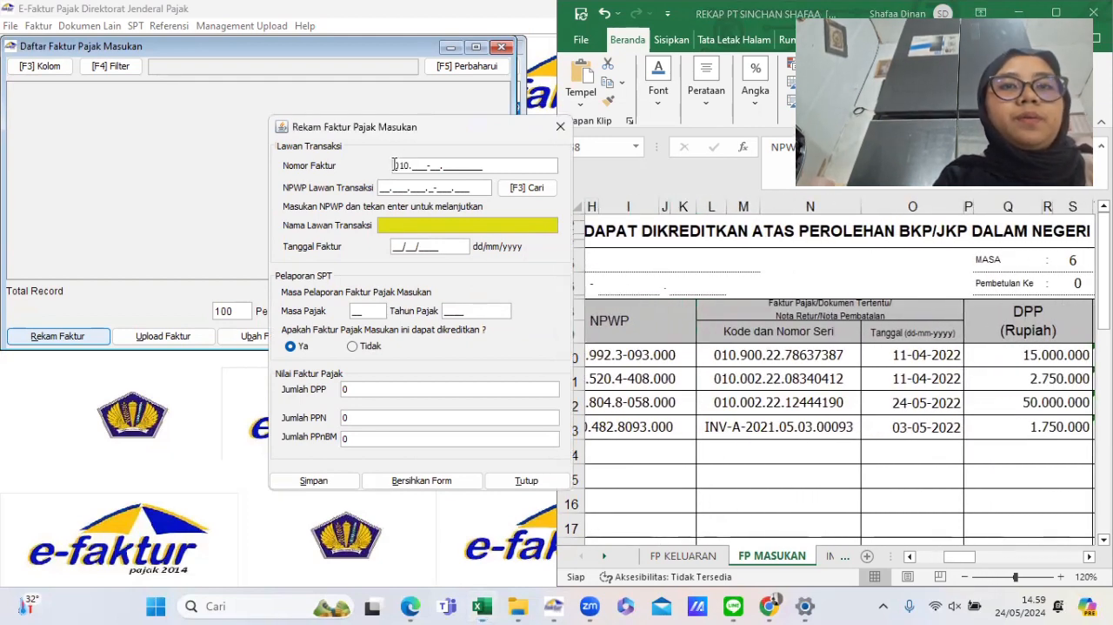
{"action": "type", "text": "8"}
{"action": "key", "text": "BackSpace"}
{"action": "type", "text": "900-"}
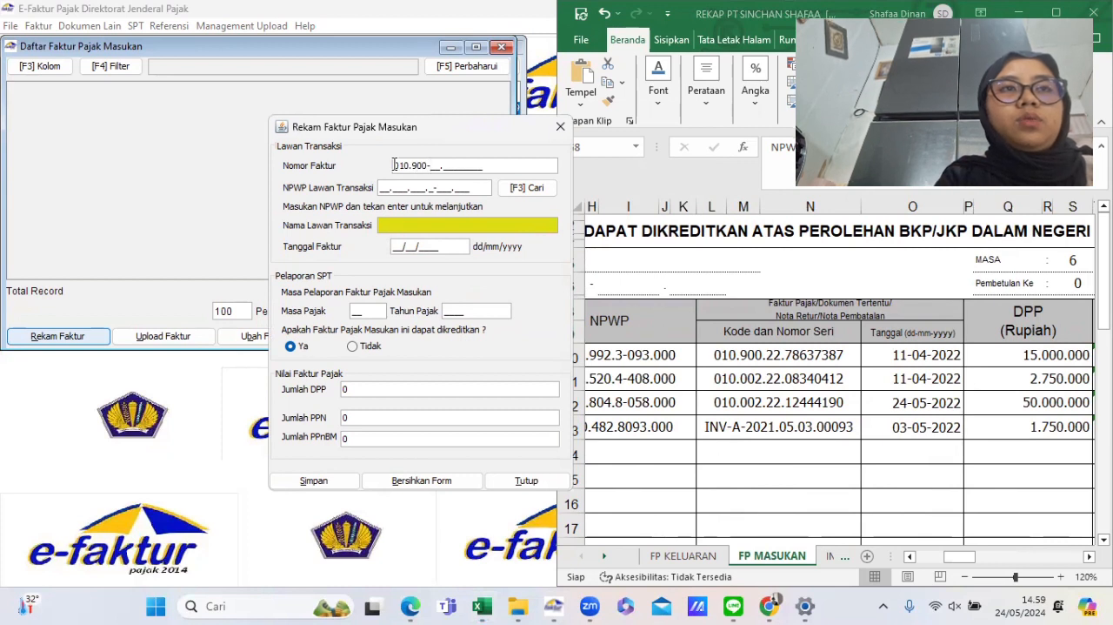
{"action": "type", "text": "22.7"}
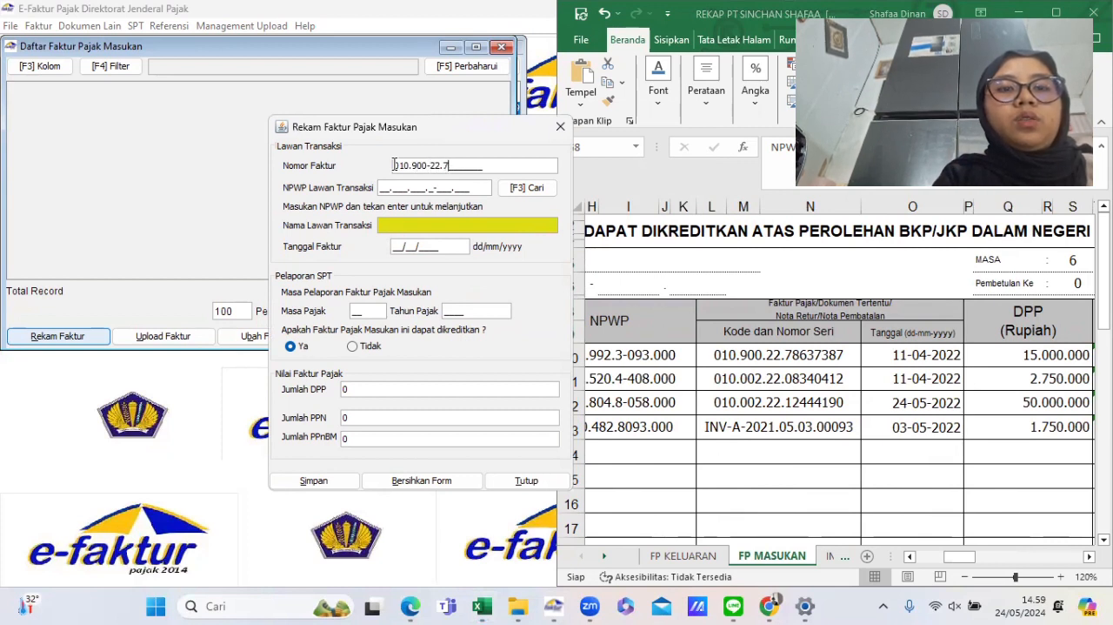
{"action": "type", "text": "8"}
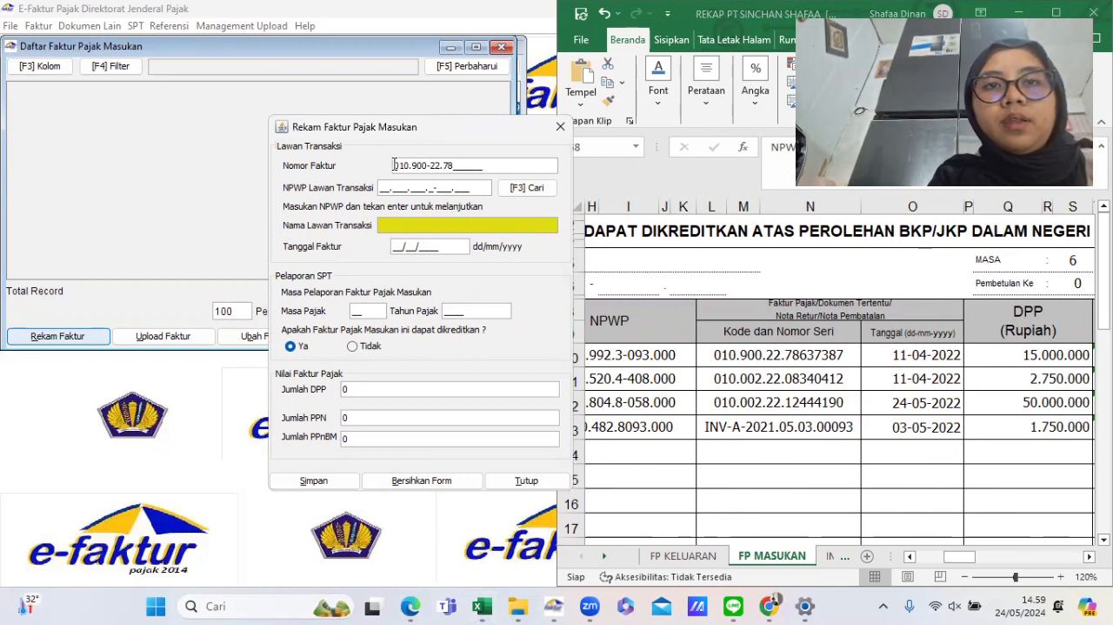
{"action": "type", "text": "6"}
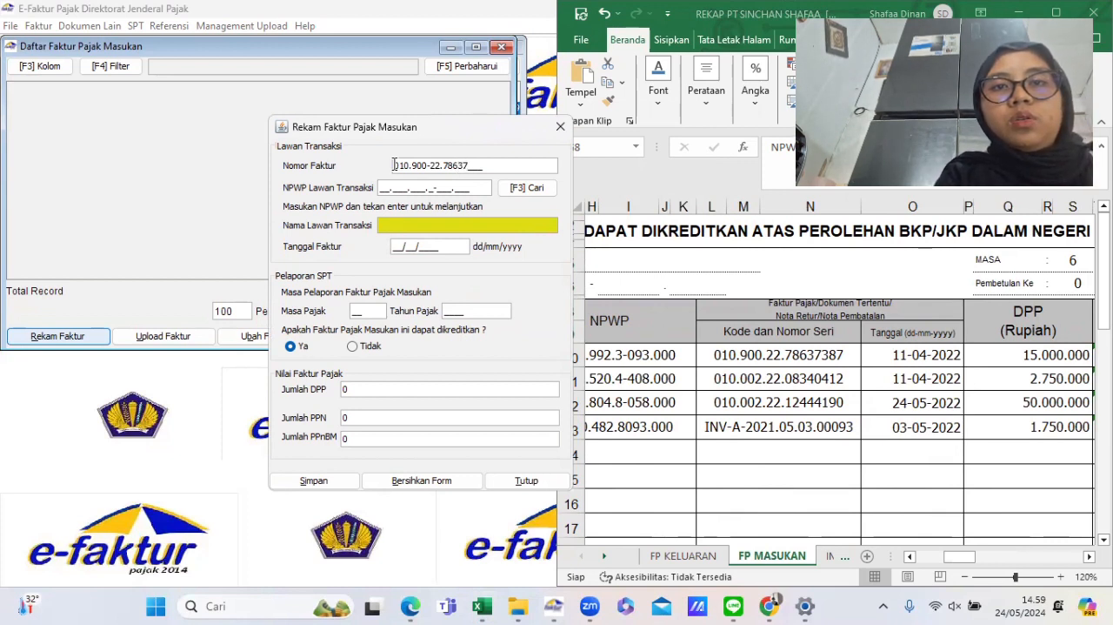
{"action": "type", "text": "37387"}
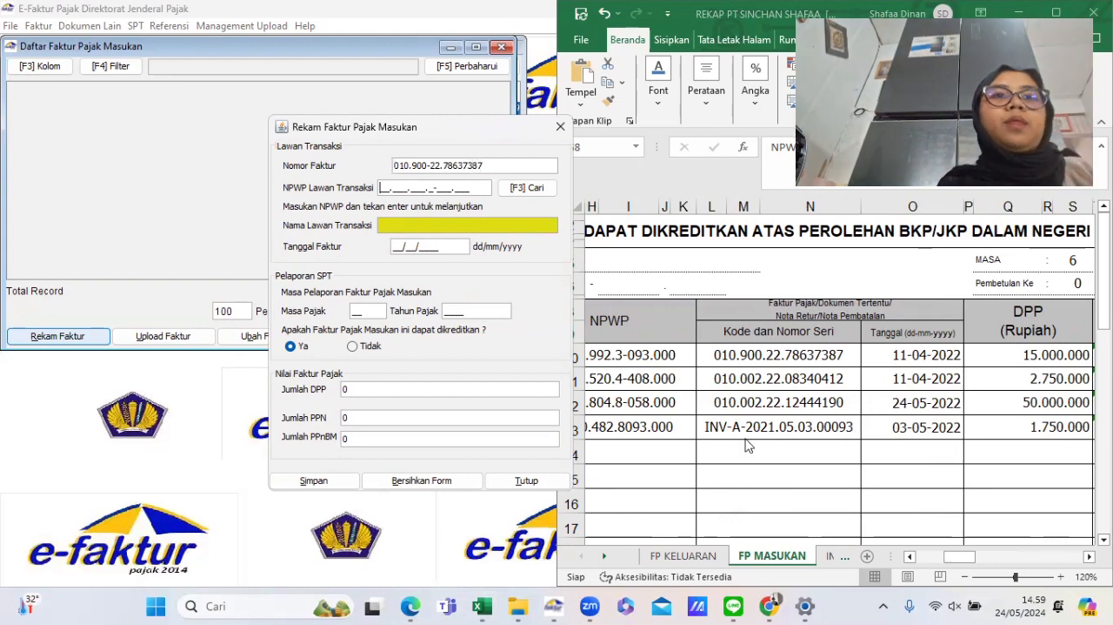
- Look up the counterparty reference list and pick PT SURVEYOR LINGKUNGAN as the transaction counterparty
{"action": "scroll", "coordinate": [729, 443], "scroll_direction": "left", "scroll_amount": 3}
{"action": "left_click", "coordinate": [518, 190]}
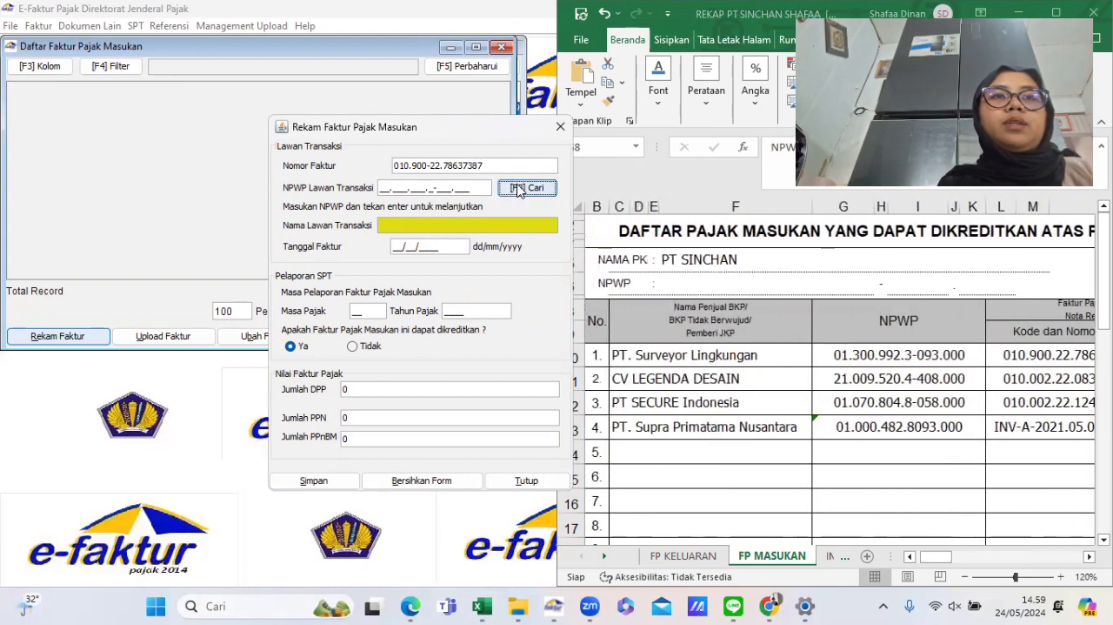
{"action": "left_click", "coordinate": [724, 197]}
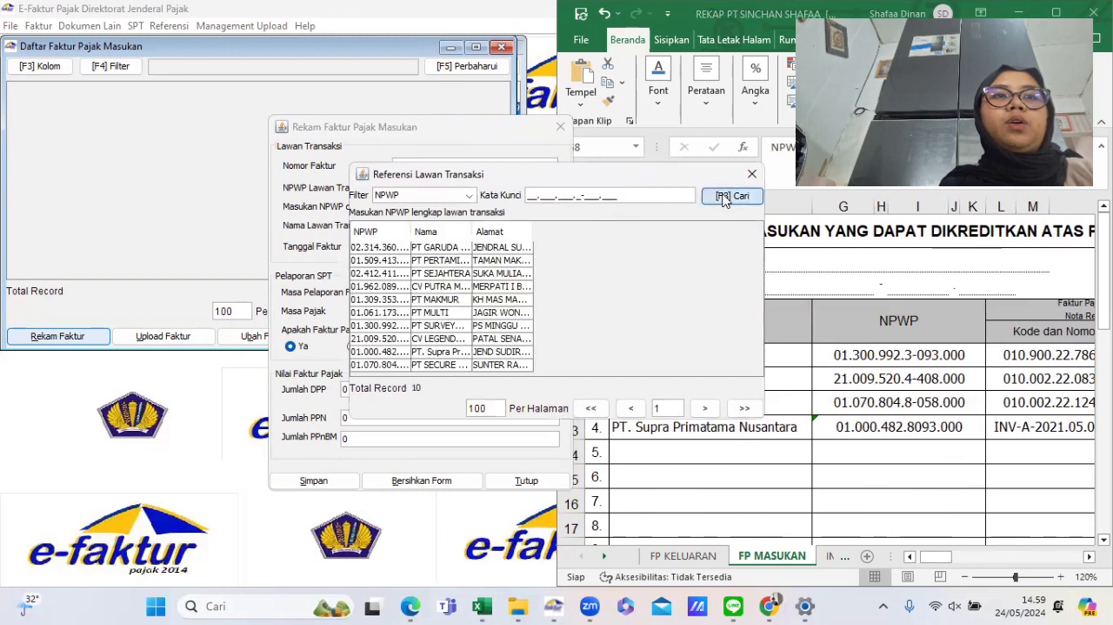
{"action": "left_click", "coordinate": [448, 327]}
{"action": "double_click", "coordinate": [448, 327]}
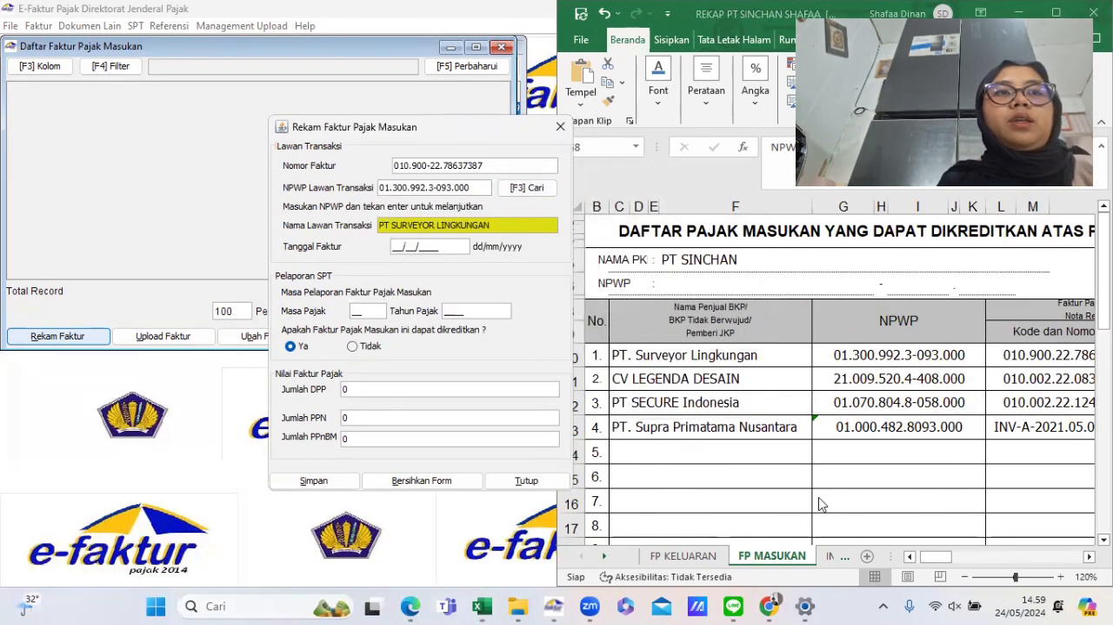
- Set the invoice date to 11/04/2022, dismissing the date format error first
{"action": "scroll", "coordinate": [821, 503], "scroll_direction": "right", "scroll_amount": 6}
{"action": "scroll", "coordinate": [821, 502], "scroll_direction": "left", "scroll_amount": 8}
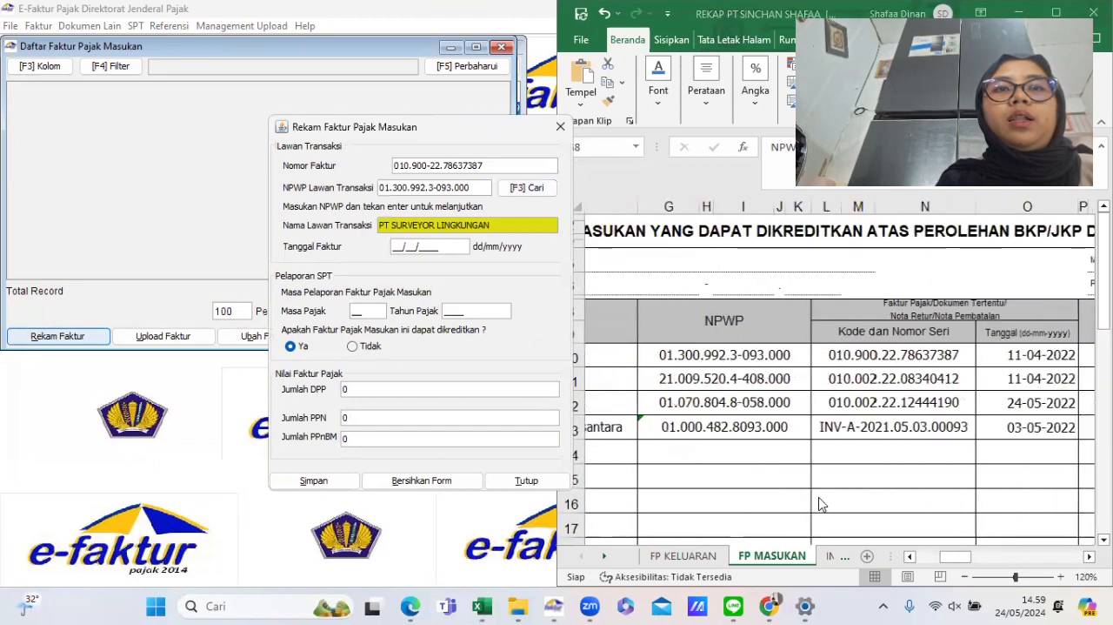
{"action": "scroll", "coordinate": [821, 503], "scroll_direction": "right", "scroll_amount": 5}
{"action": "scroll", "coordinate": [819, 497], "scroll_direction": "right", "scroll_amount": 1}
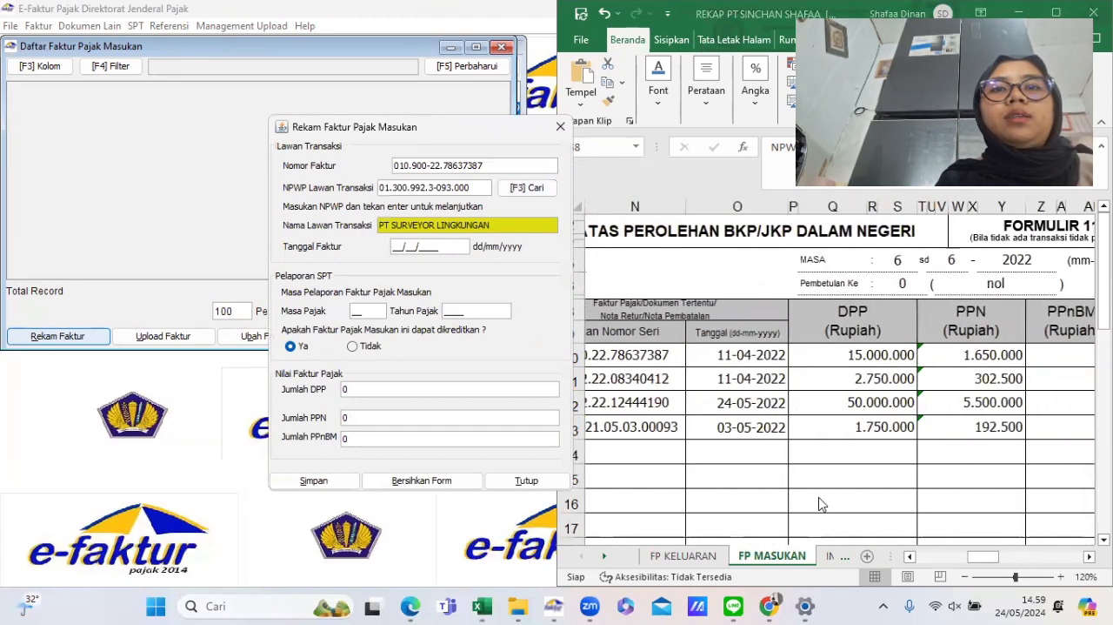
{"action": "left_click", "coordinate": [715, 358]}
{"action": "left_click", "coordinate": [420, 325]}
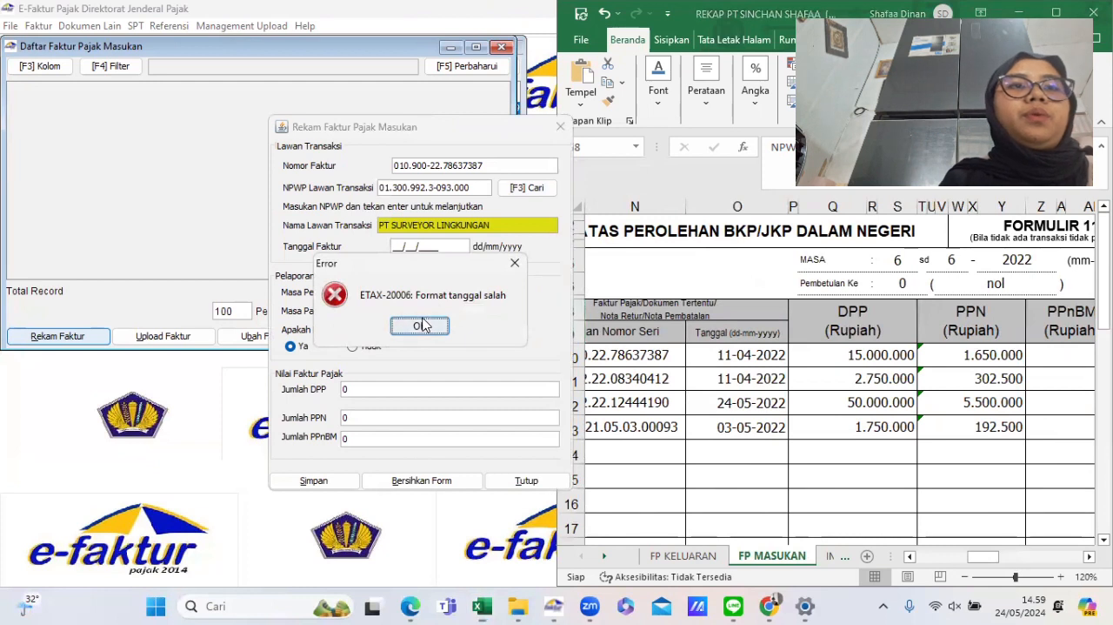
{"action": "type", "text": "11/0"}
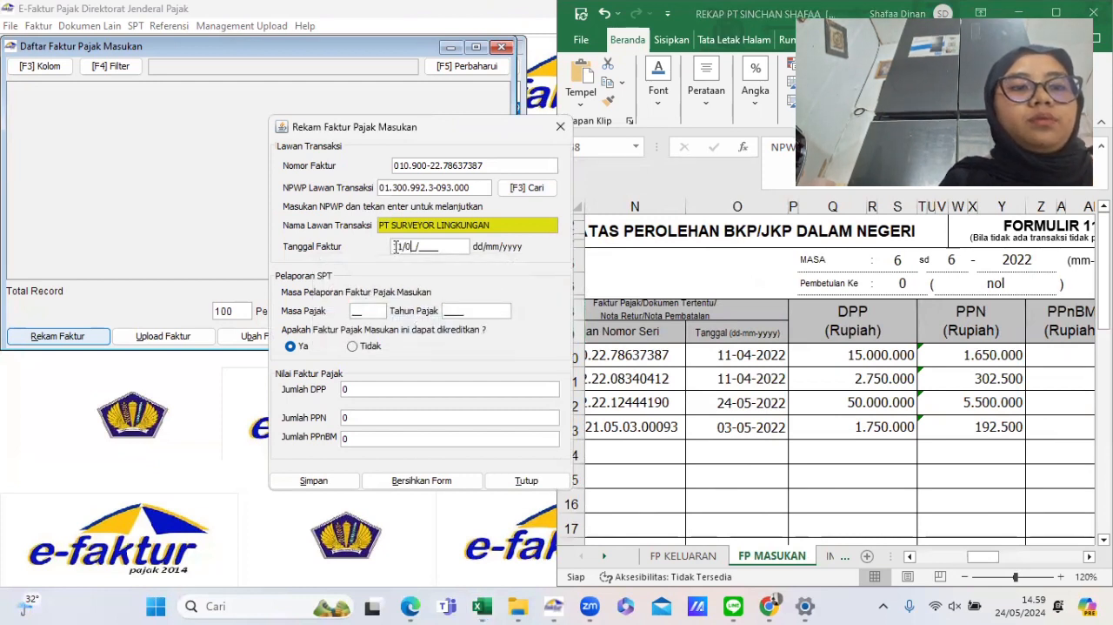
{"action": "type", "text": "4/20"}
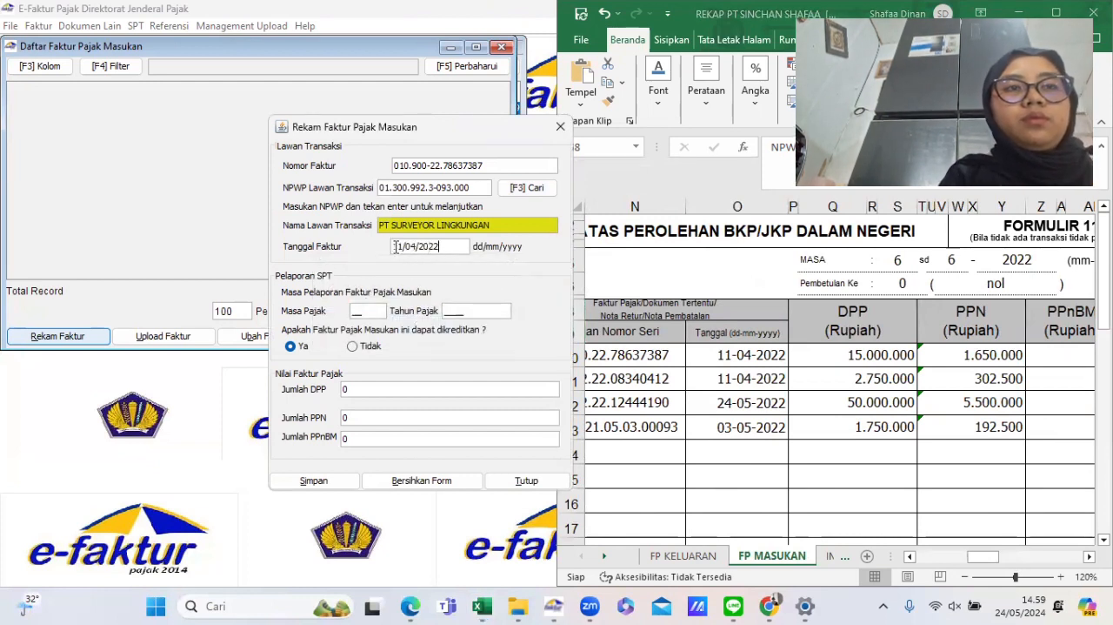
{"action": "type", "text": "22"}
{"action": "key", "text": "Tab"}
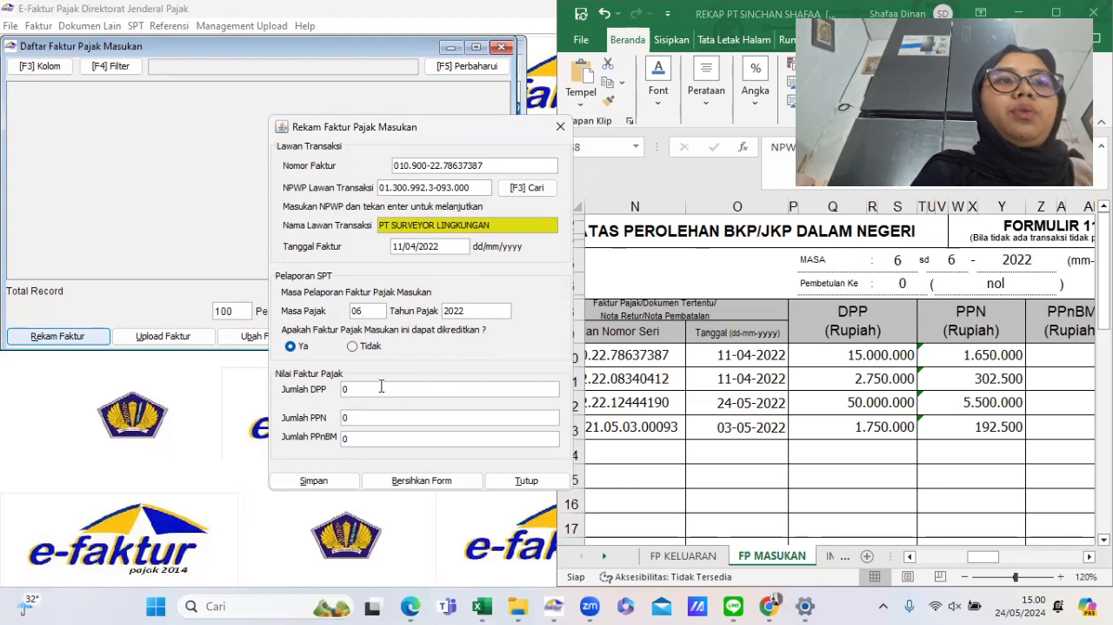
- Set the invoice's DPP amount to 15.000.000
{"action": "scroll", "coordinate": [726, 386], "scroll_direction": "right", "scroll_amount": 3}
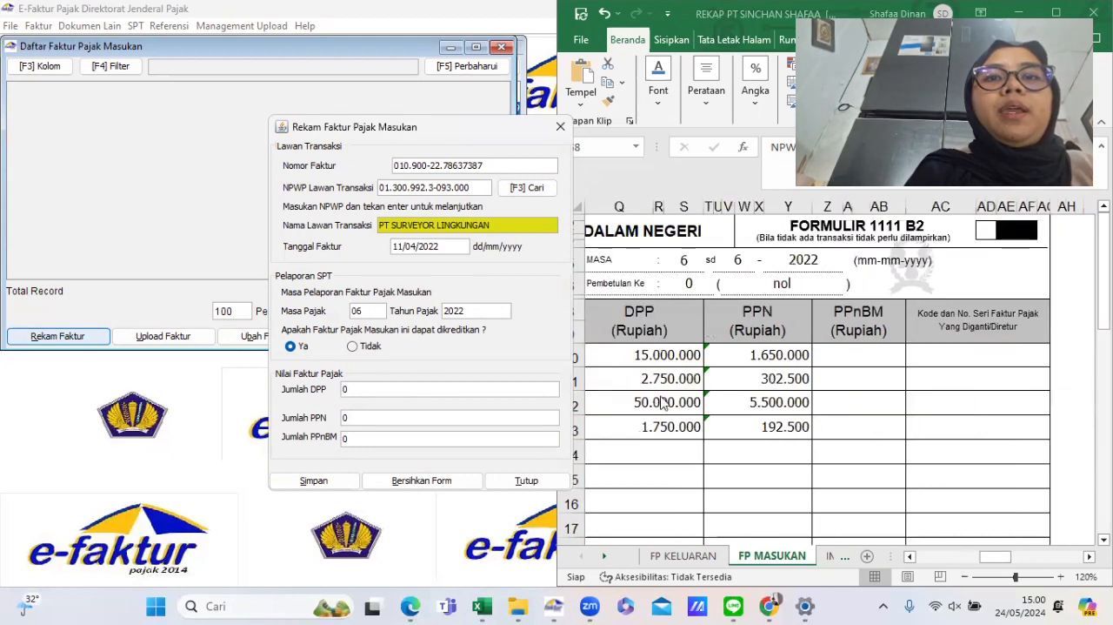
{"action": "type", "text": "1.500"}
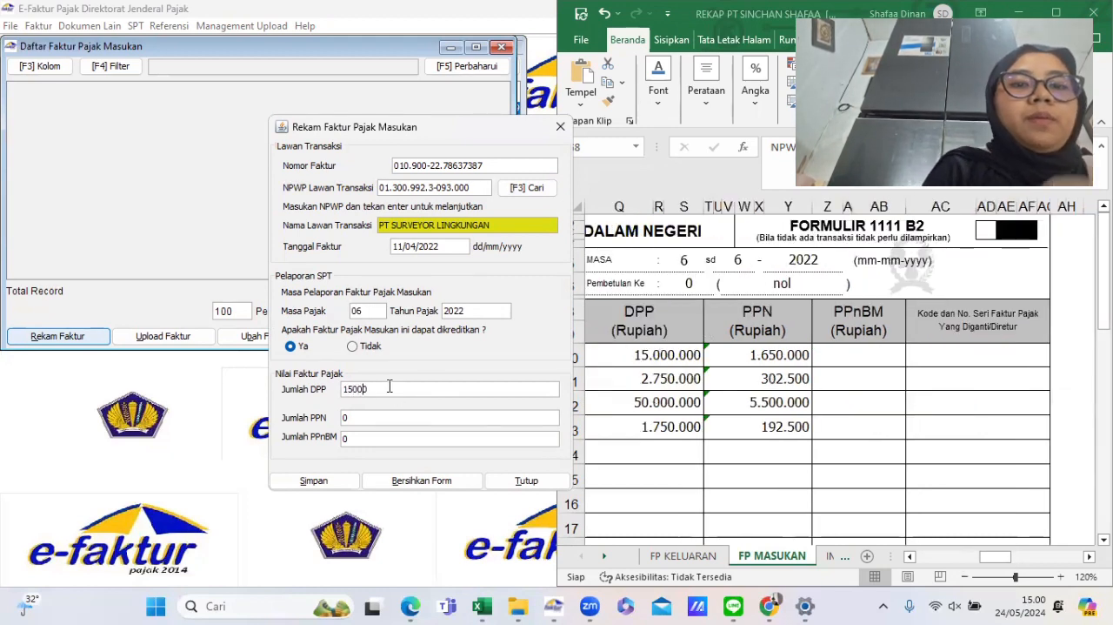
{"action": "type", "text": ".00"}
{"action": "key", "text": "Tab"}
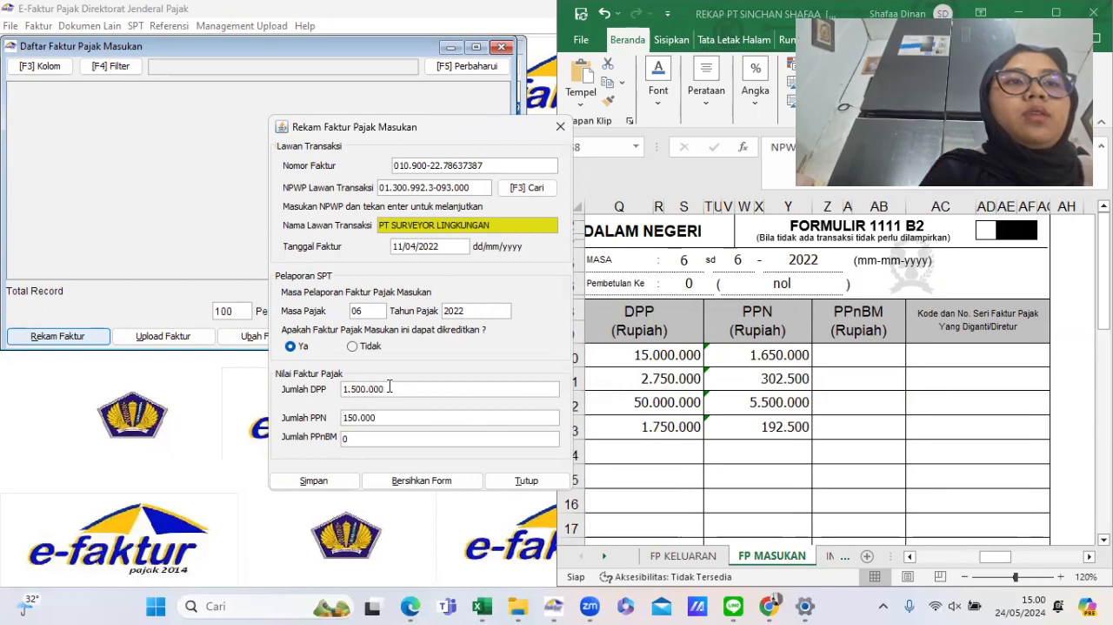
{"action": "double_click", "coordinate": [390, 387]}
{"action": "left_click", "coordinate": [390, 387]}
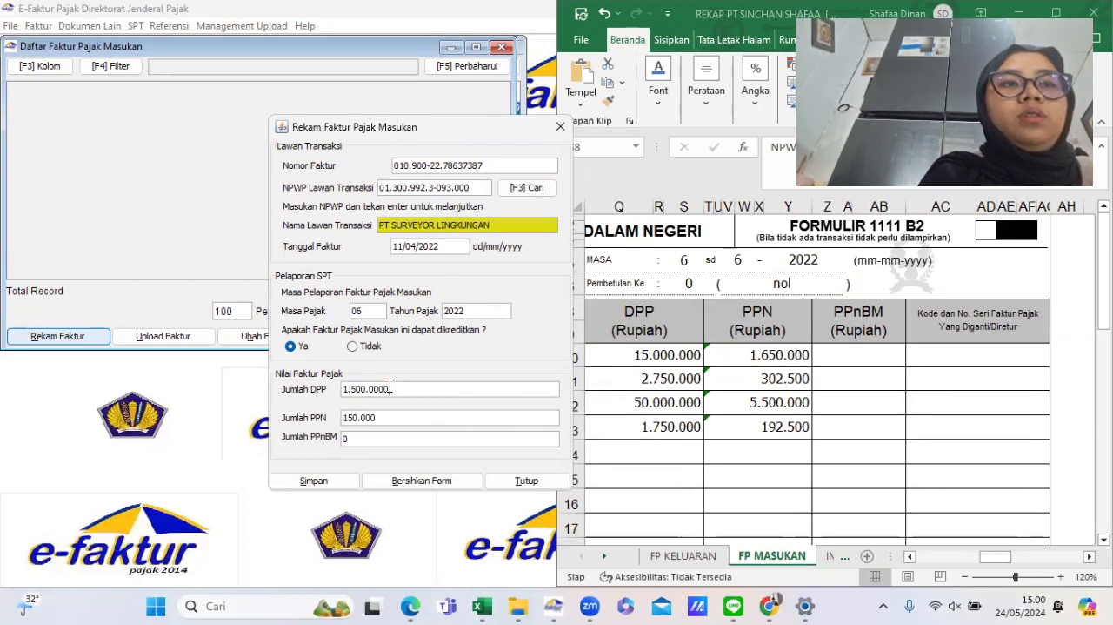
{"action": "key", "text": "Tab"}
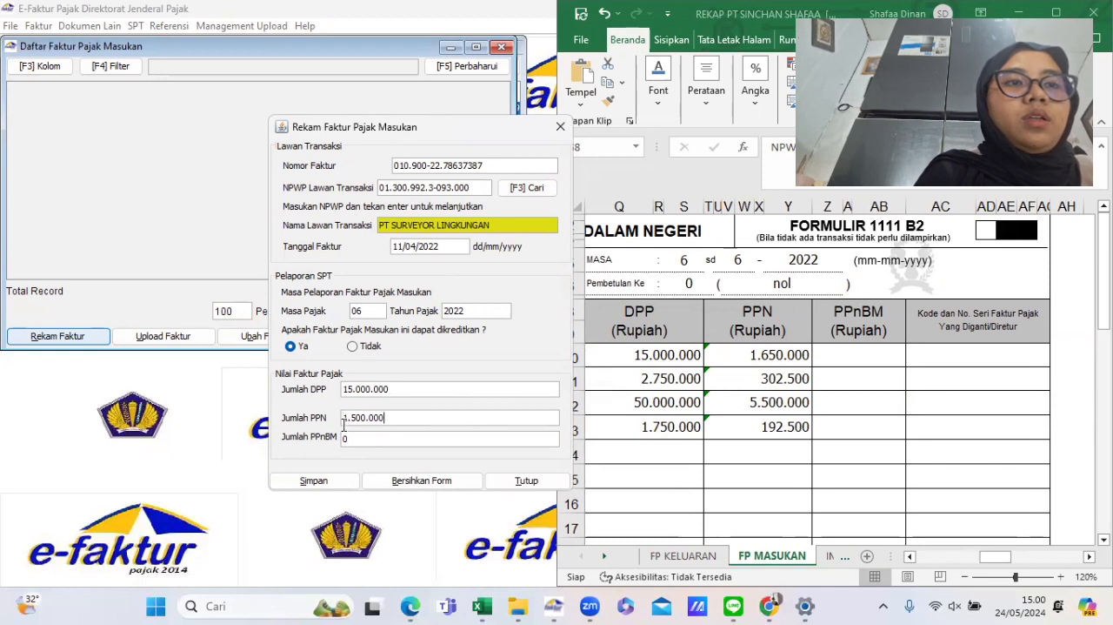
- Set the PPN amount to 1.650.000 and save the input invoice, choosing to create a new one
{"action": "left_click_drag", "start_coordinate": [385, 418], "coordinate": [368, 424]}
{"action": "key", "text": "BackSpace"}
{"action": "key", "text": "BackSpace"}
{"action": "key", "text": "BackSpace"}
{"action": "key", "text": "BackSpace"}
{"action": "key", "text": "BackSpace"}
{"action": "key", "text": "BackSpace"}
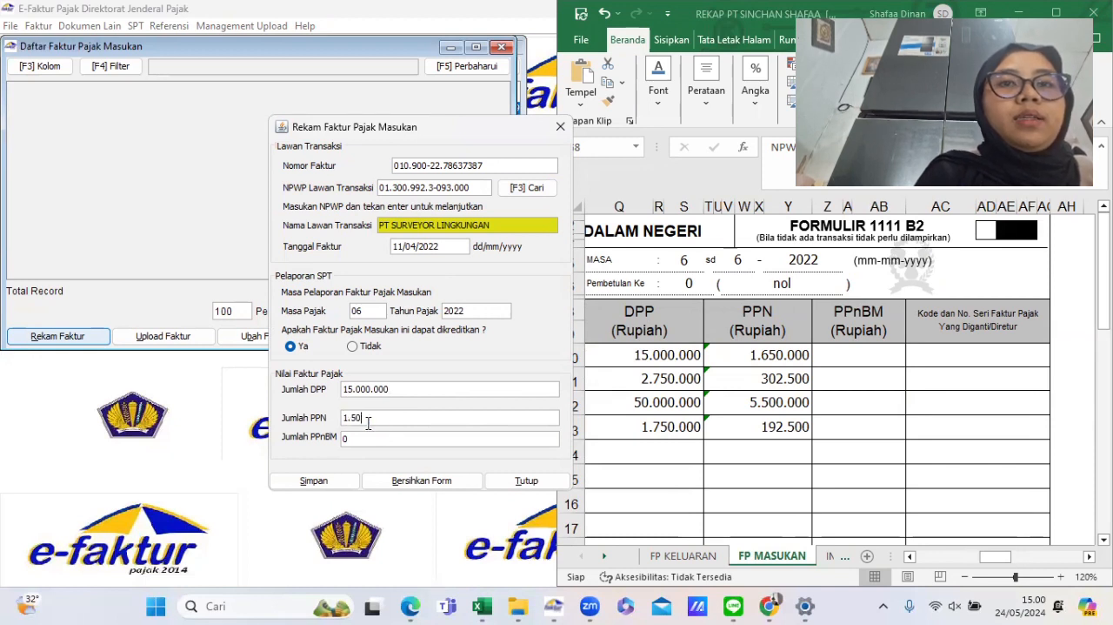
{"action": "type", "text": "650"}
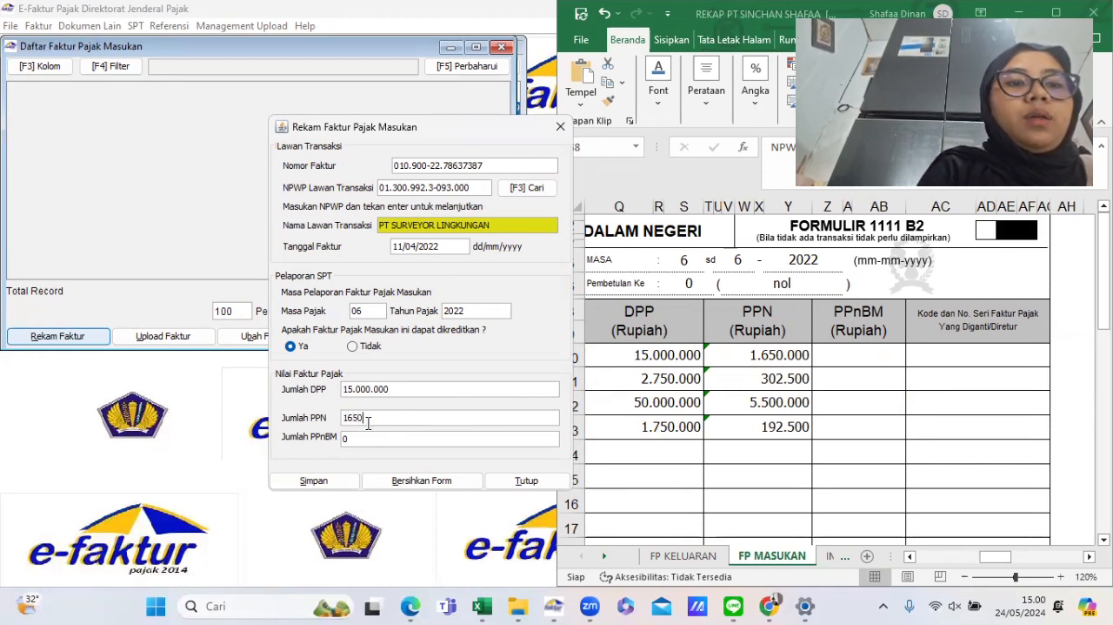
{"action": "type", "text": ".000"}
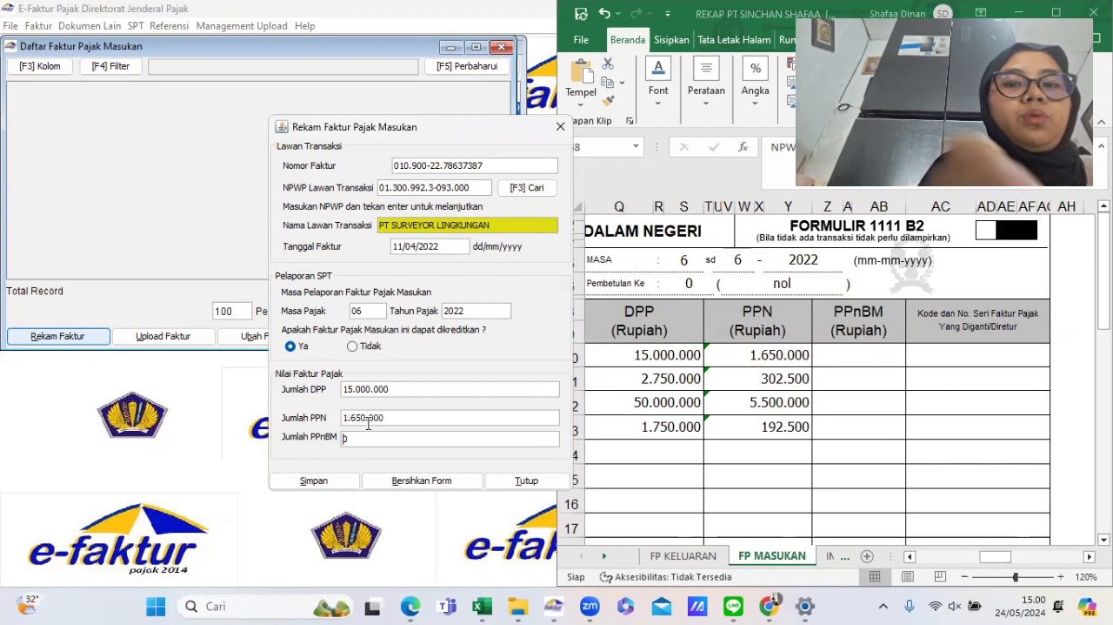
{"action": "left_click", "coordinate": [315, 480]}
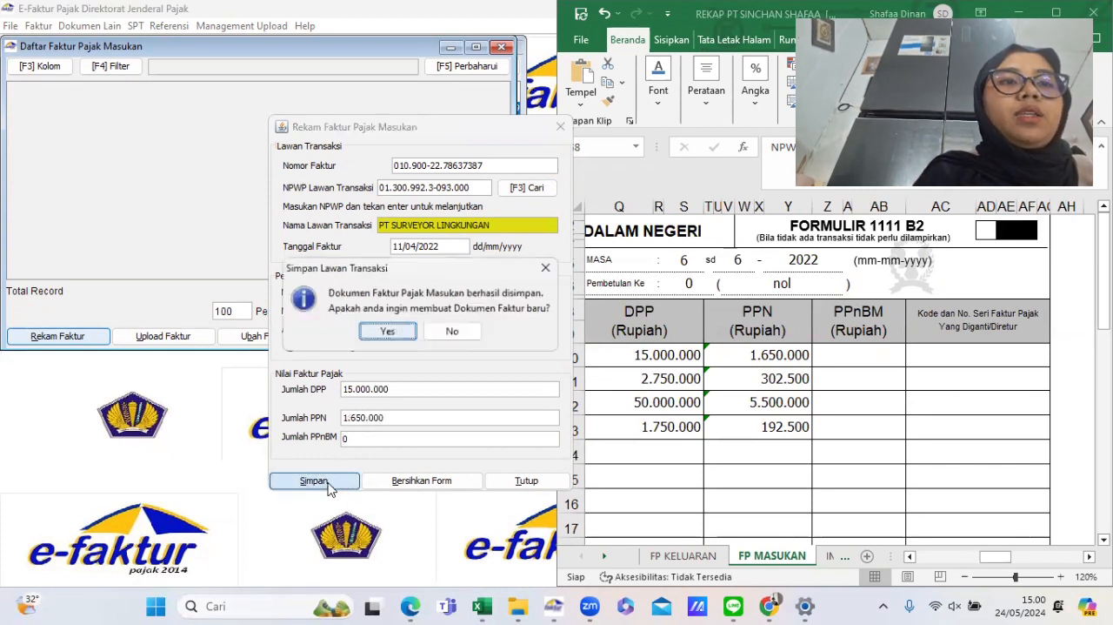
{"action": "left_click", "coordinate": [387, 331]}
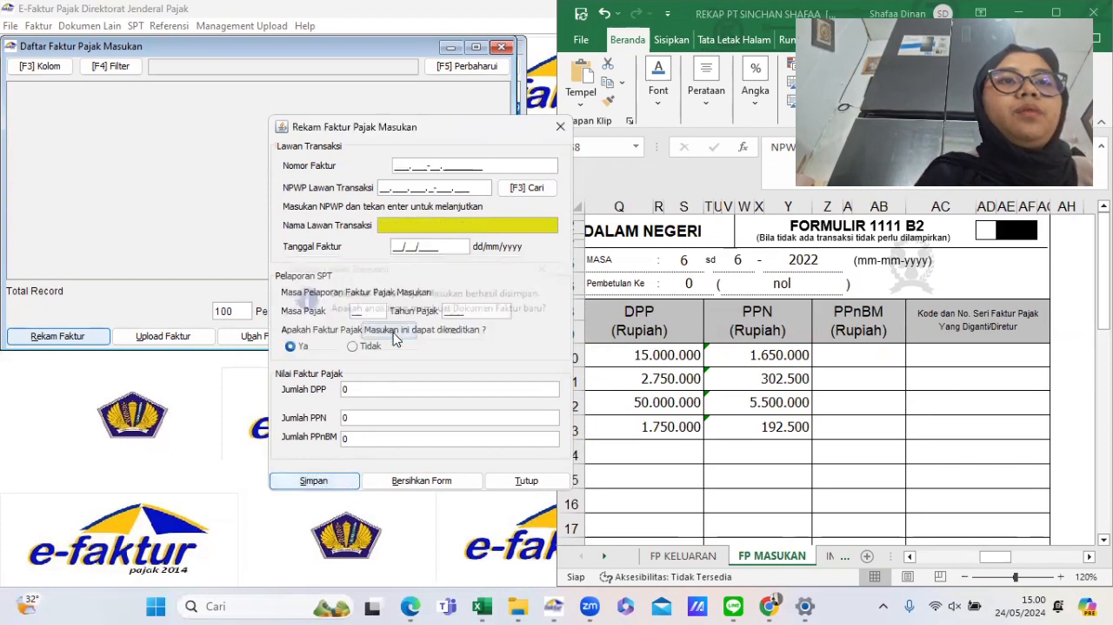
- Begin entering the next input invoice's number, starting with 010
{"action": "scroll", "coordinate": [804, 398], "scroll_direction": "left", "scroll_amount": 6}
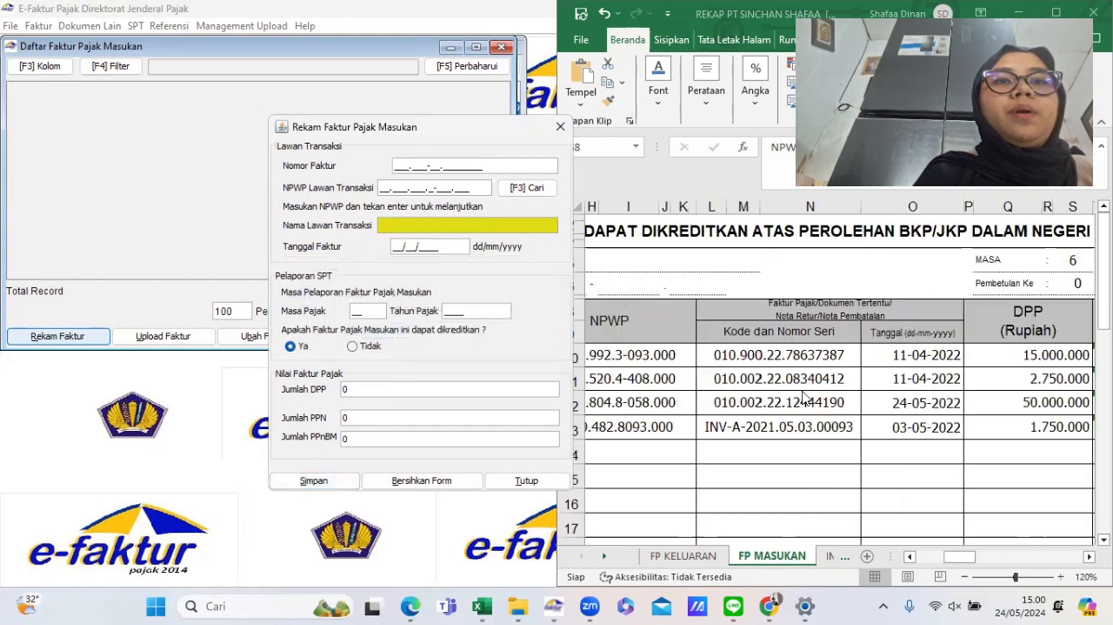
{"action": "scroll", "coordinate": [804, 397], "scroll_direction": "right", "scroll_amount": 2}
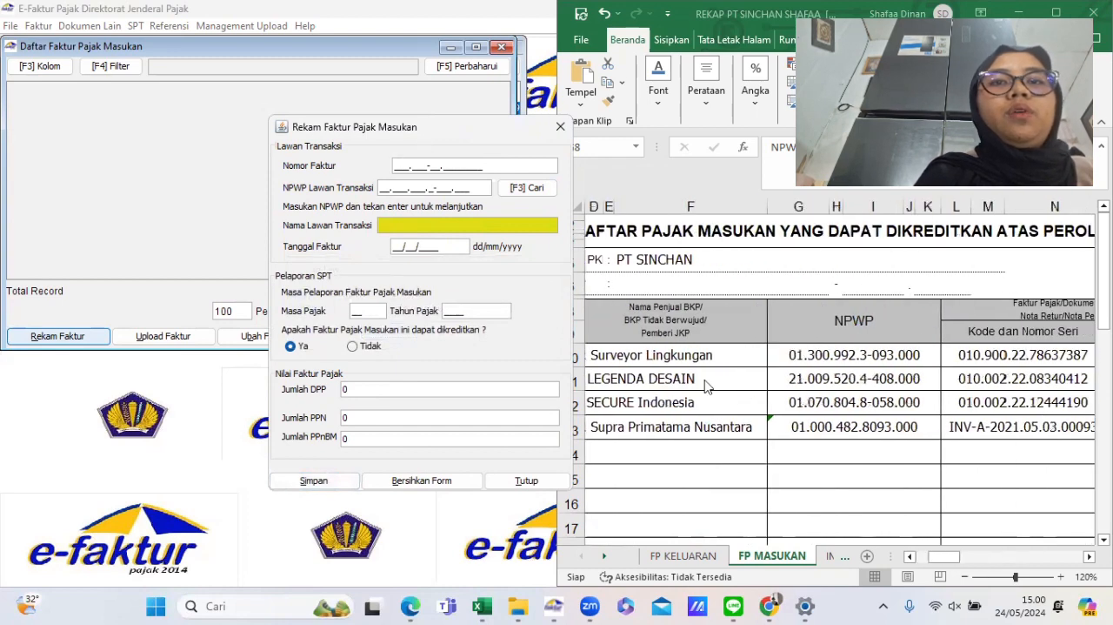
{"action": "scroll", "coordinate": [896, 398], "scroll_direction": "right", "scroll_amount": 2}
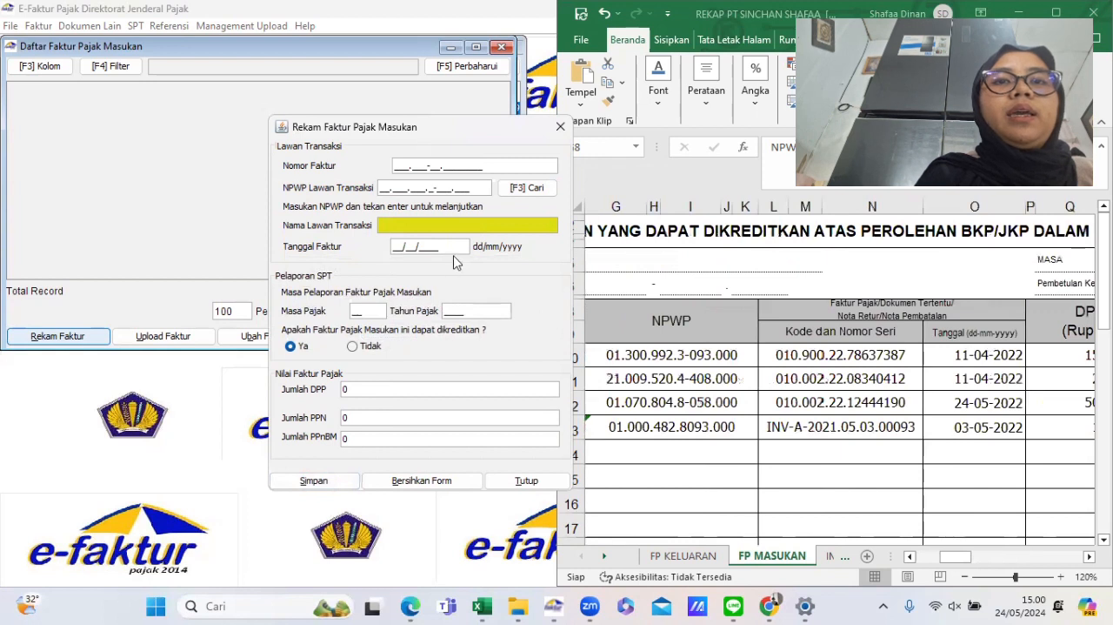
{"action": "left_click", "coordinate": [396, 169]}
{"action": "type", "text": "010.002-22.08340412"}
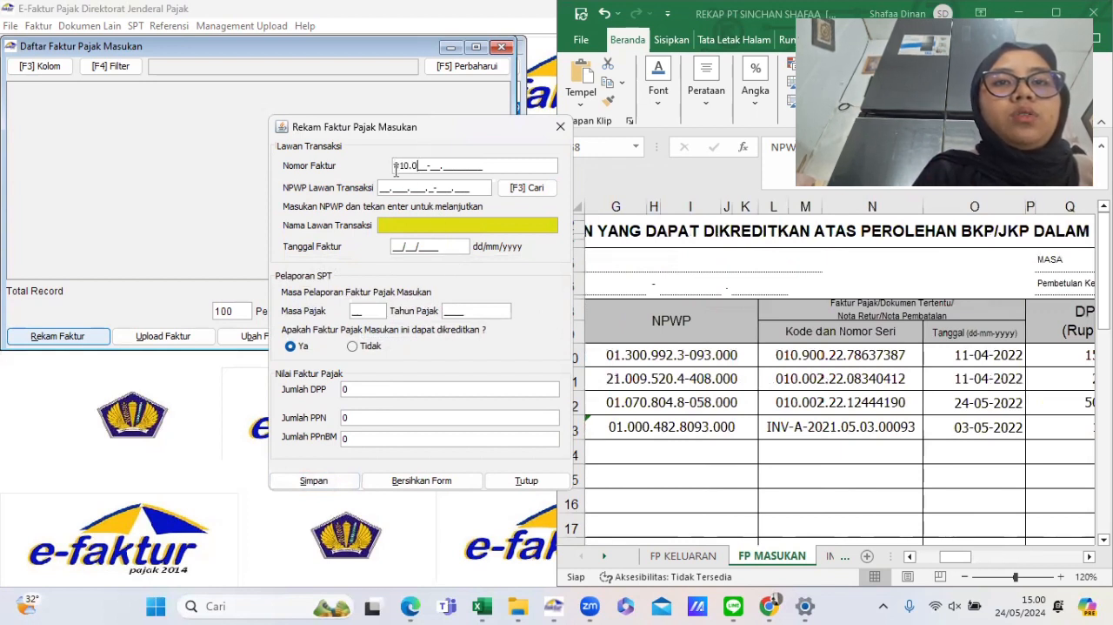
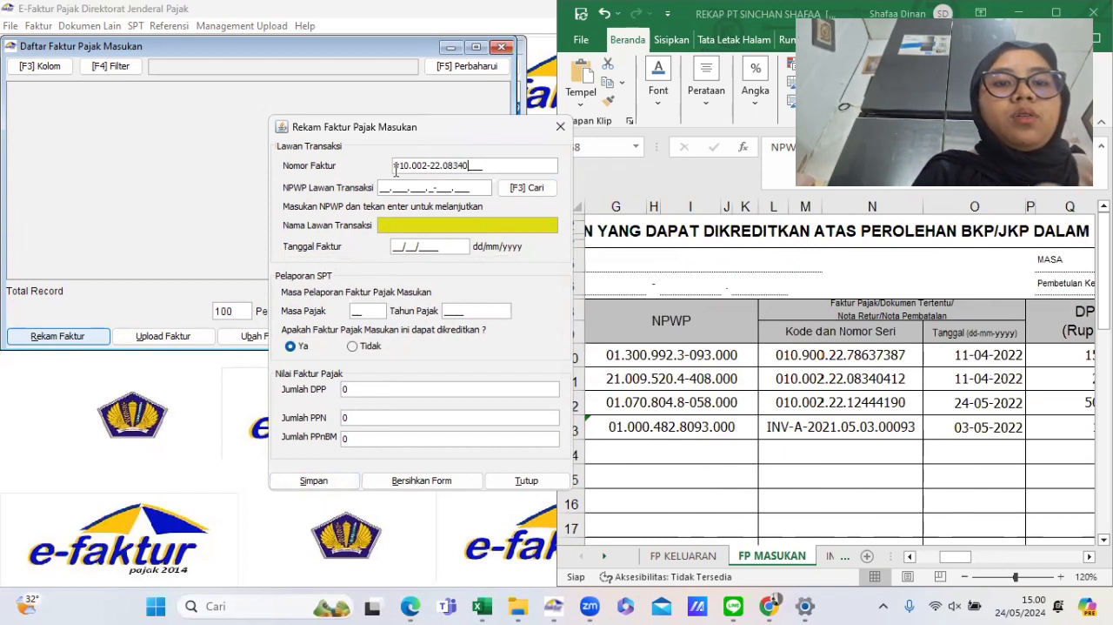
{"action": "type", "text": "412"}
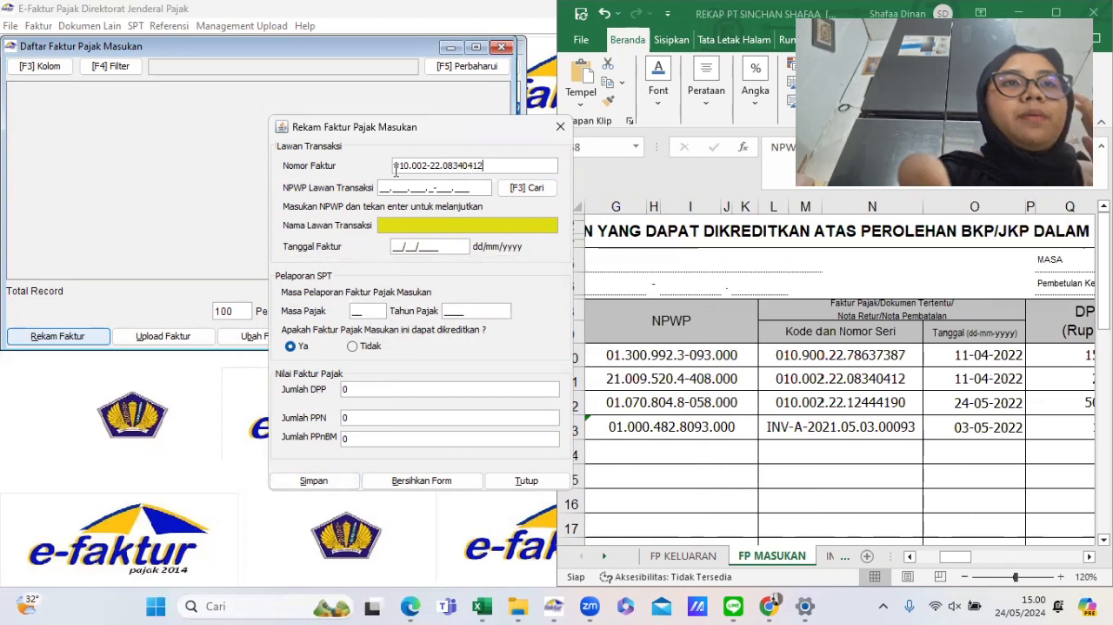
{"action": "key", "text": "Tab"}
{"action": "scroll", "coordinate": [755, 433], "scroll_direction": "left", "scroll_amount": 3}
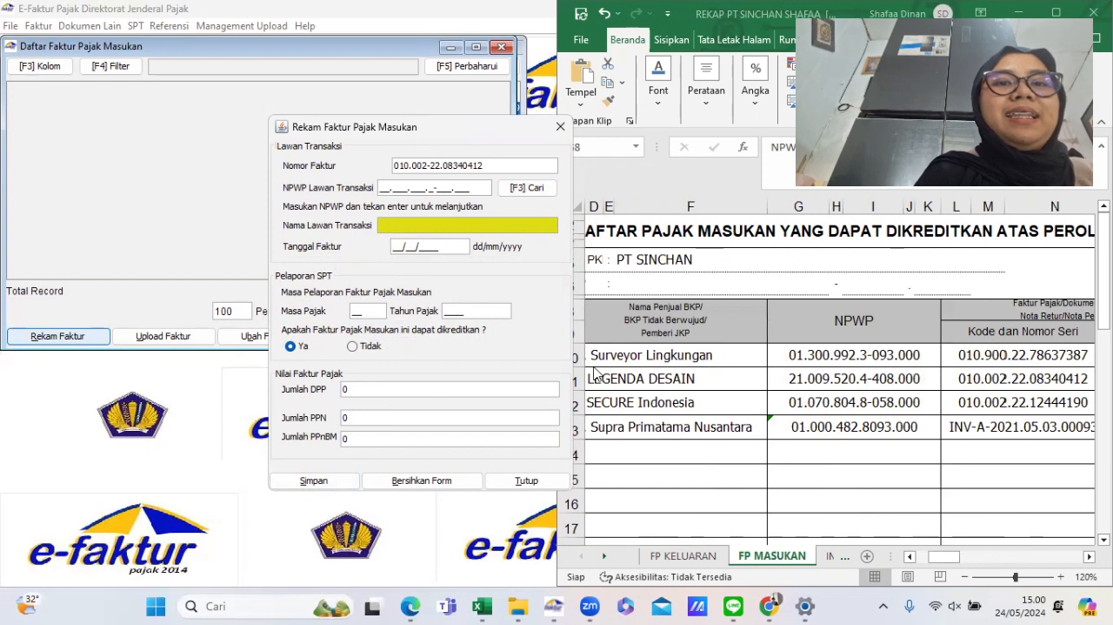
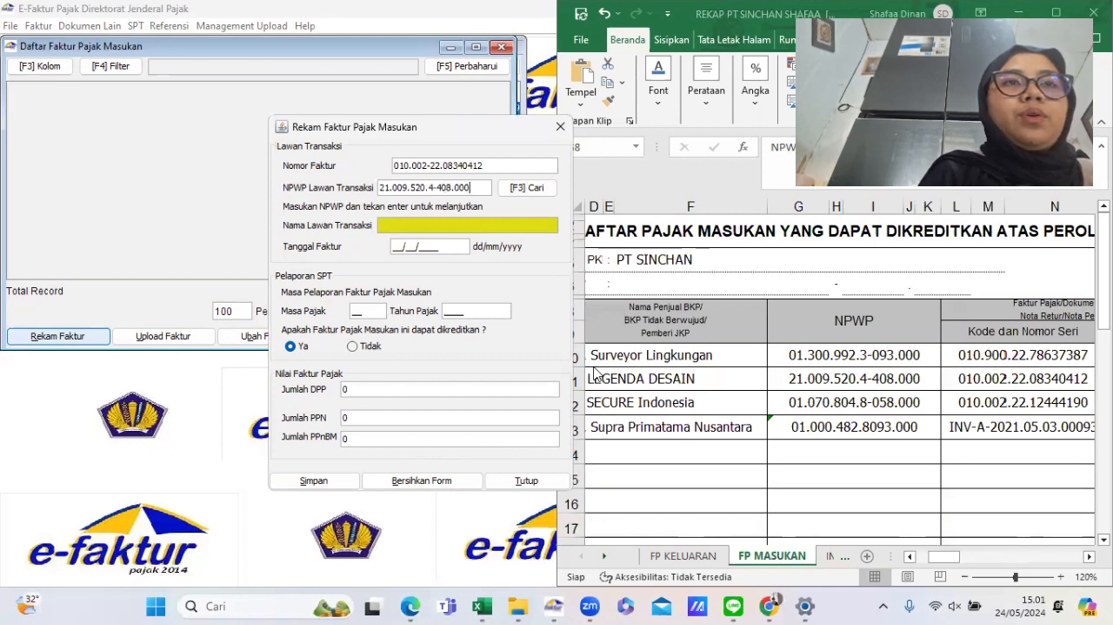
{"action": "key", "text": "Return"}
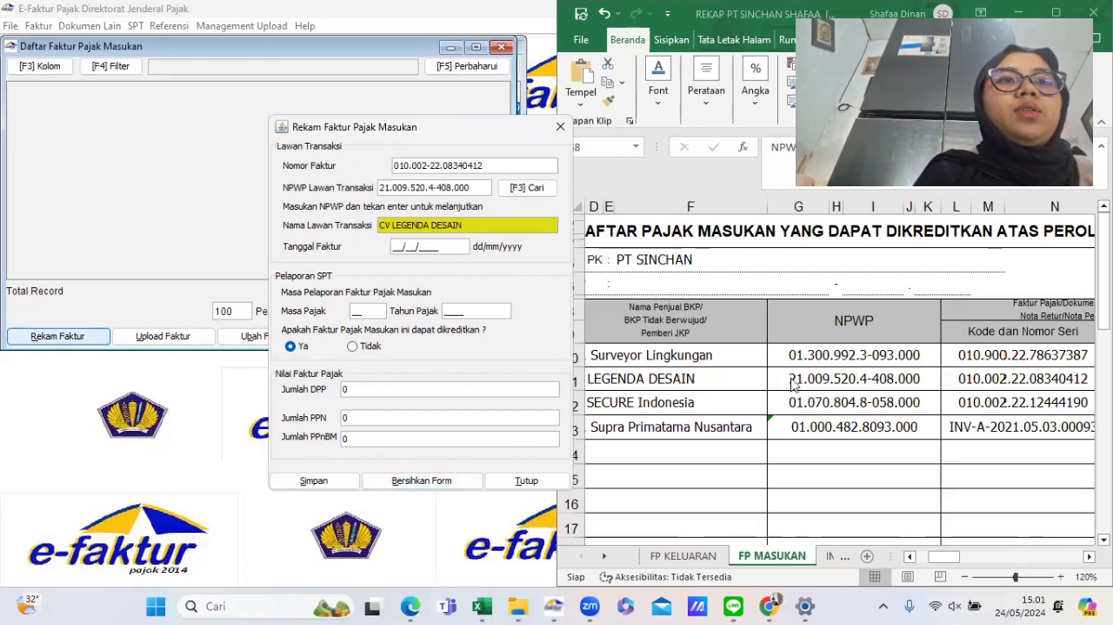
- Set the invoice date to 11/04/2022
{"action": "scroll", "coordinate": [794, 384], "scroll_direction": "right", "scroll_amount": 3}
{"action": "type", "text": "11/"}
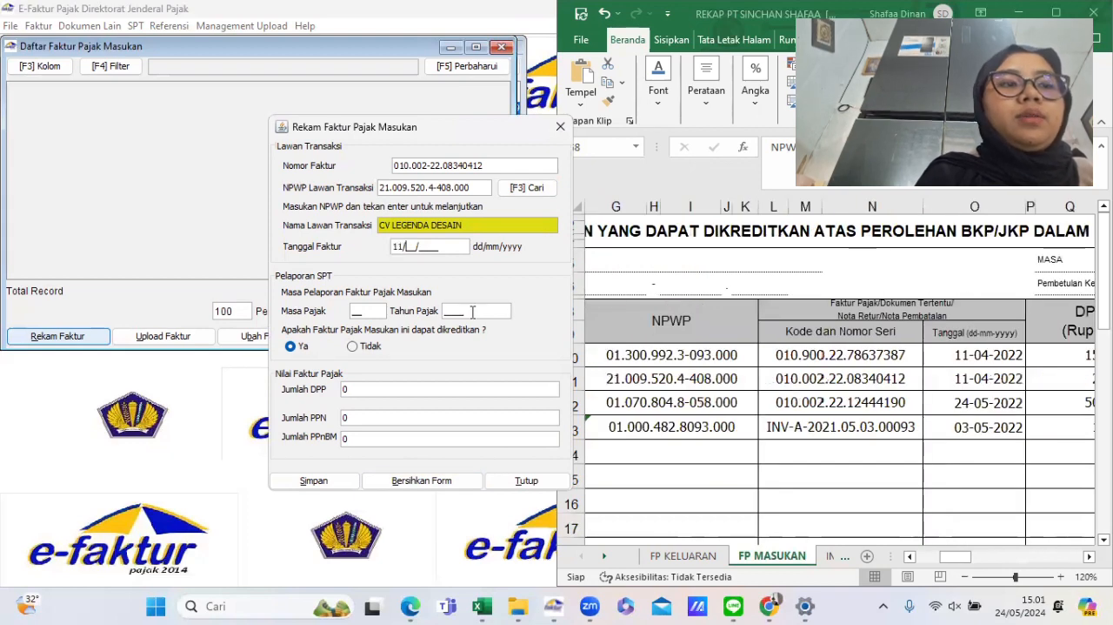
{"action": "type", "text": "04/"}
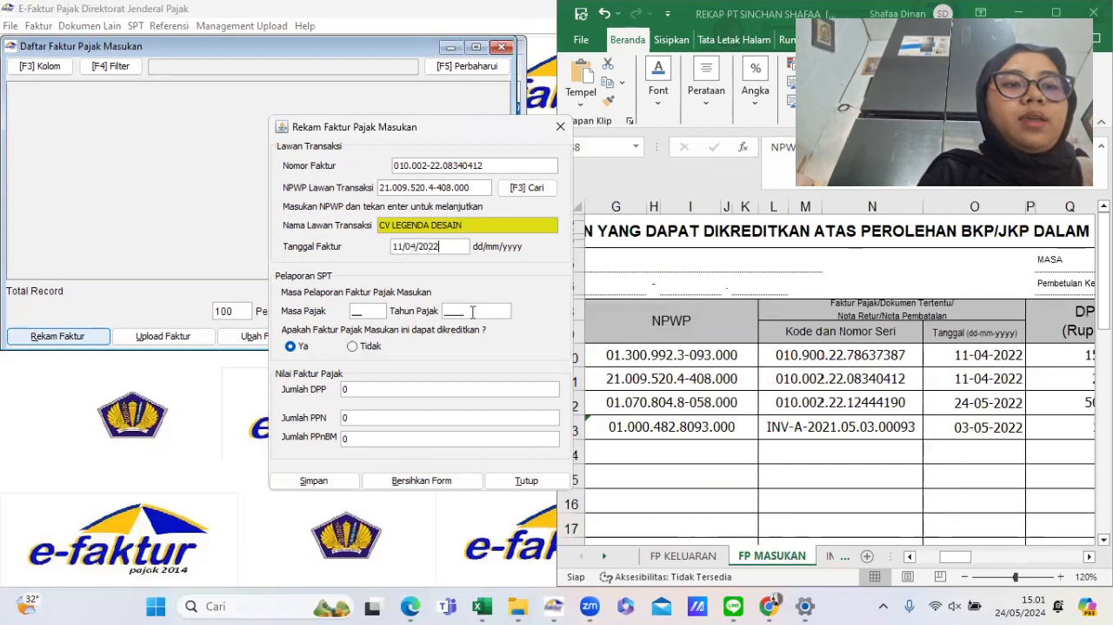
{"action": "type", "text": "2022"}
{"action": "key", "text": "Tab"}
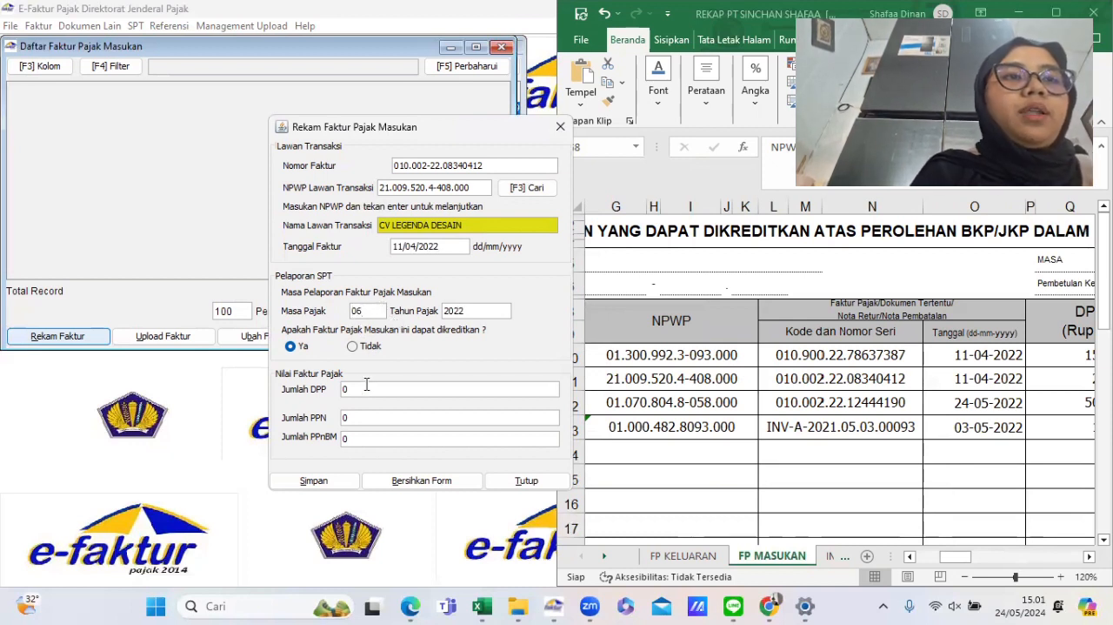
- Set the invoice's DPP amount to 2.750.000
{"action": "scroll", "coordinate": [809, 508], "scroll_direction": "right", "scroll_amount": 6}
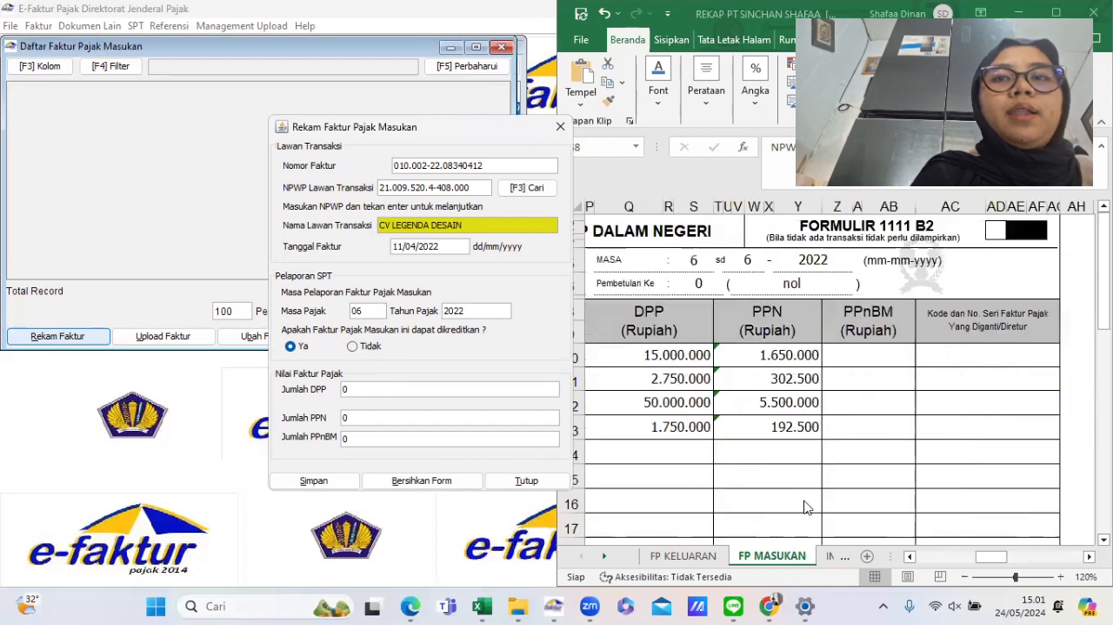
{"action": "scroll", "coordinate": [732, 479], "scroll_direction": "left", "scroll_amount": 1}
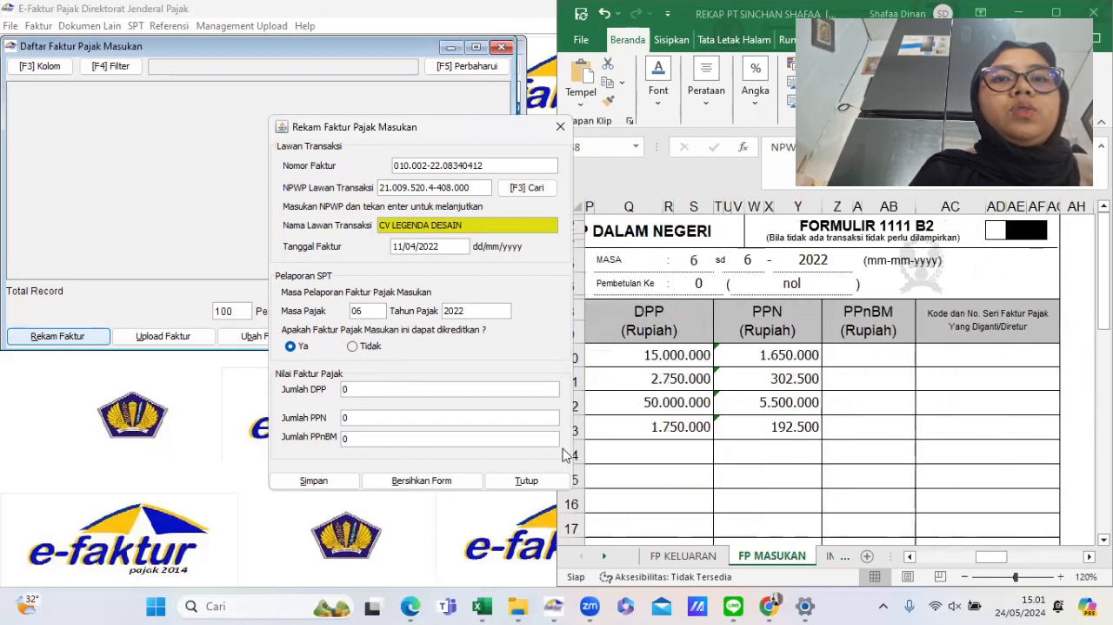
{"action": "type", "text": "275.000"}
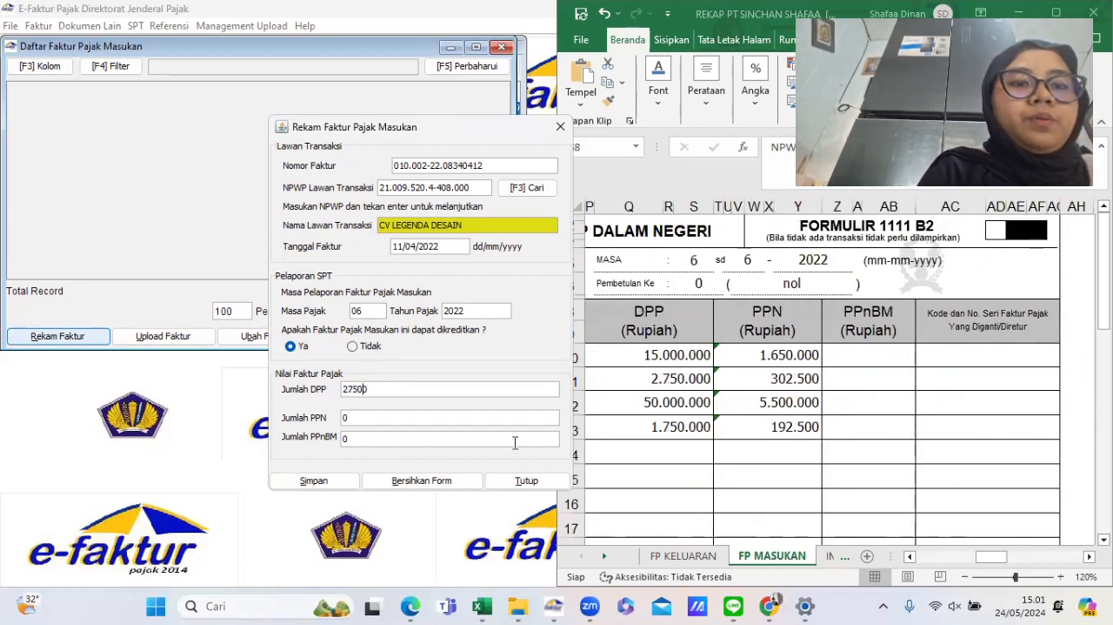
{"action": "key", "text": "Tab"}
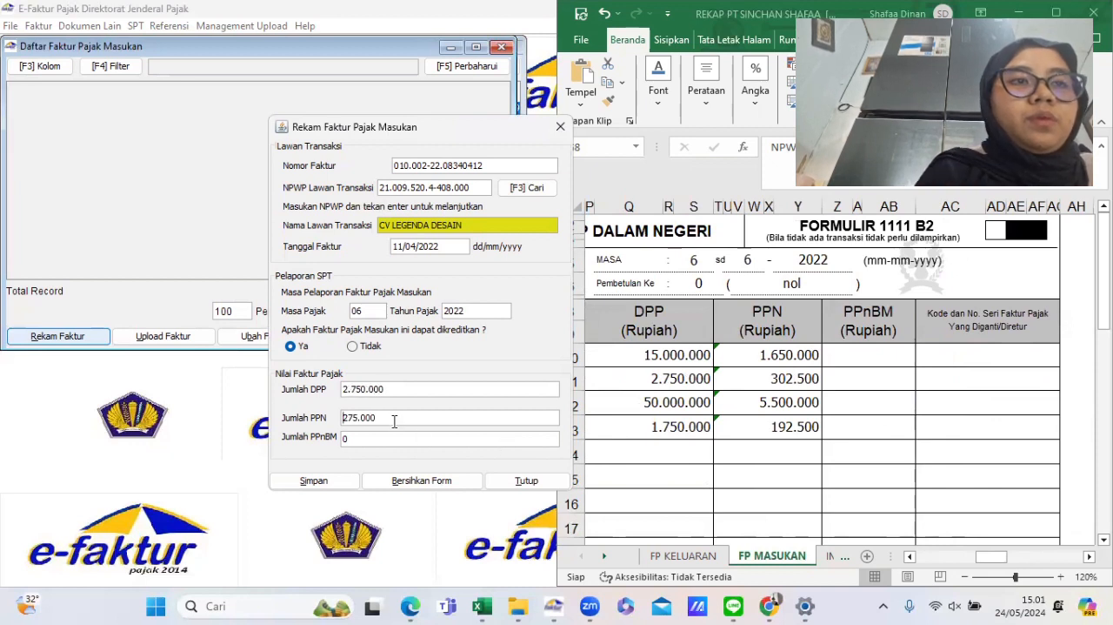
- Set the PPN amount to 302.500 and save the input invoice, choosing to create a new one
{"action": "left_click_drag", "start_coordinate": [383, 422], "coordinate": [334, 421]}
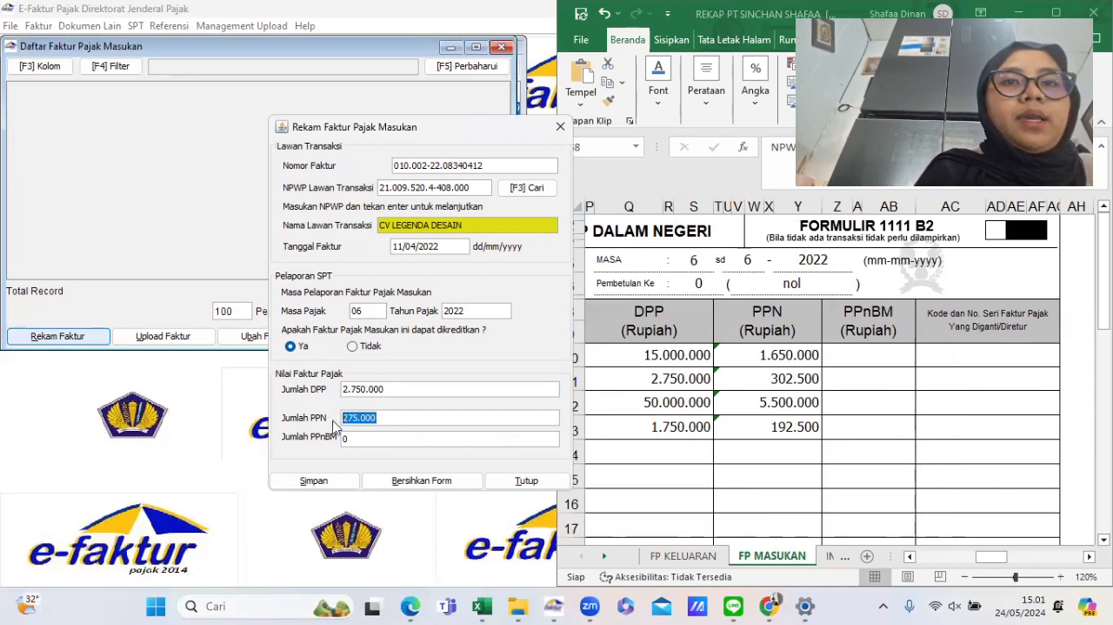
{"action": "type", "text": "302500"}
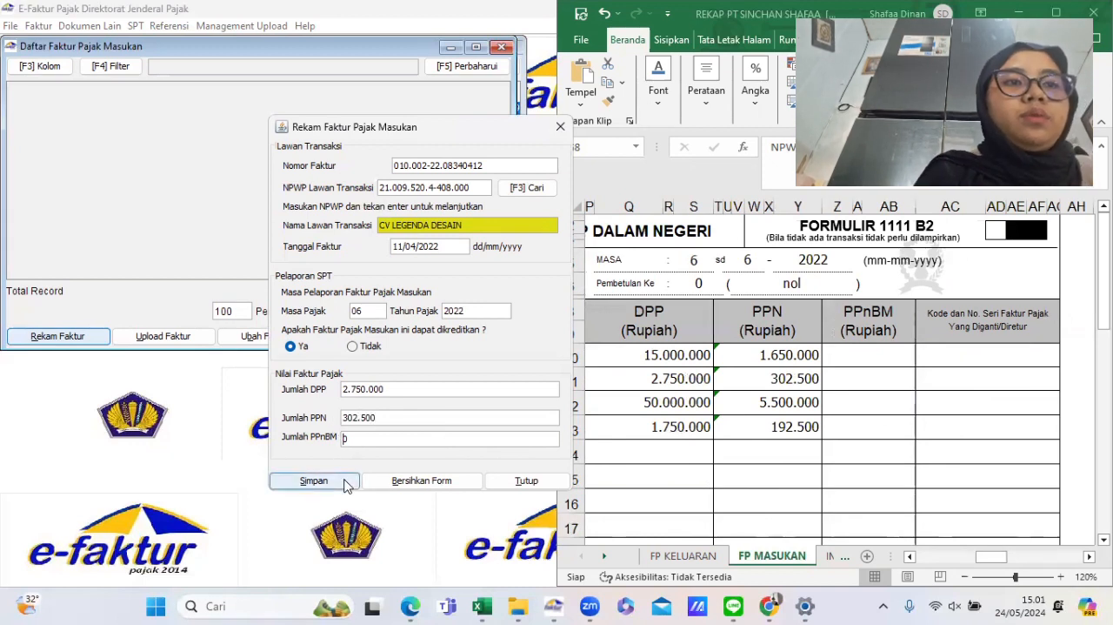
{"action": "left_click", "coordinate": [315, 480]}
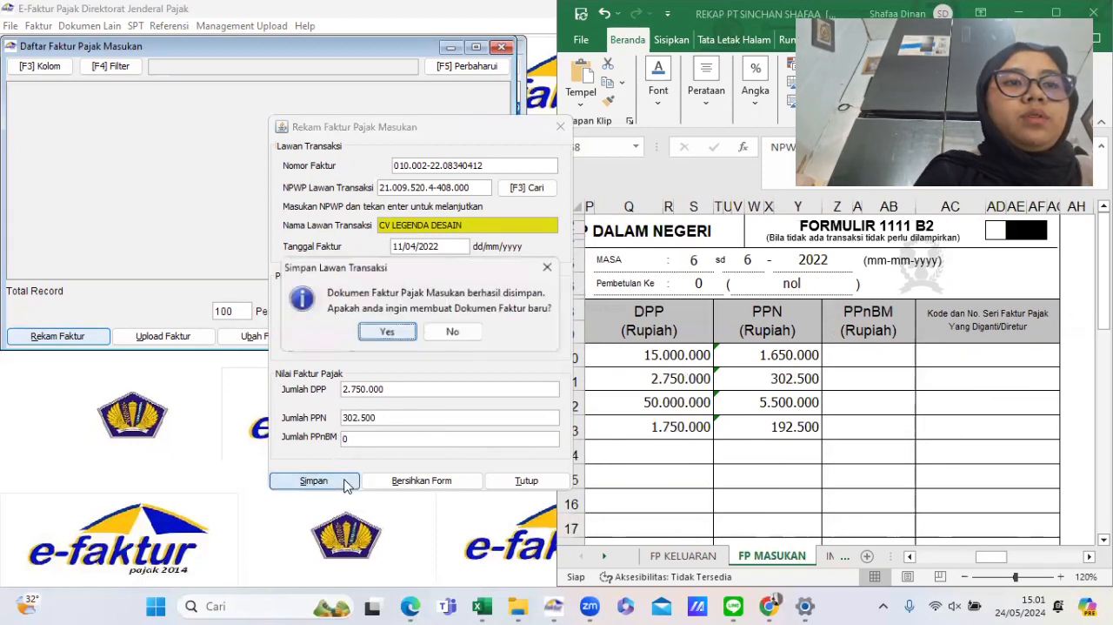
{"action": "left_click", "coordinate": [388, 331]}
{"action": "scroll", "coordinate": [679, 389], "scroll_direction": "left", "scroll_amount": 10}
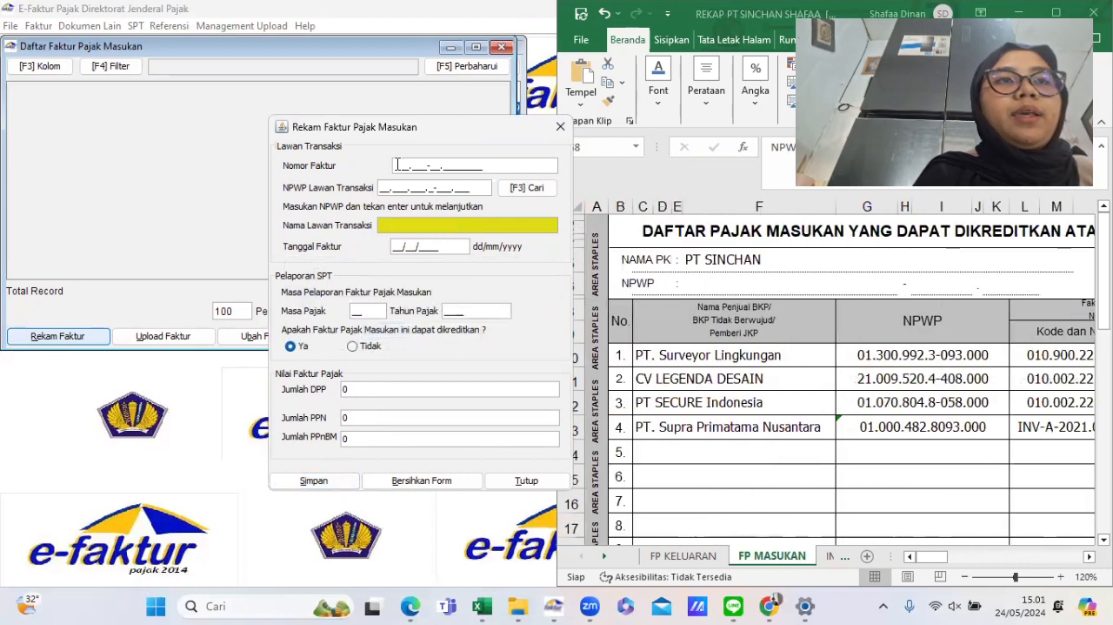
{"action": "left_click", "coordinate": [742, 417]}
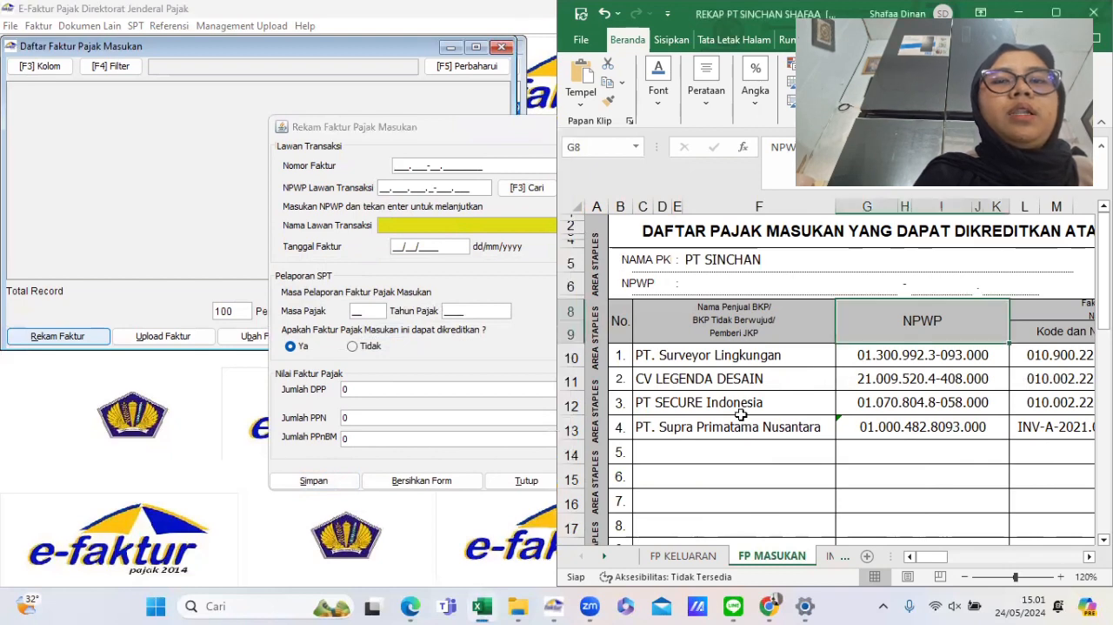
{"action": "scroll", "coordinate": [741, 415], "scroll_direction": "right", "scroll_amount": 4}
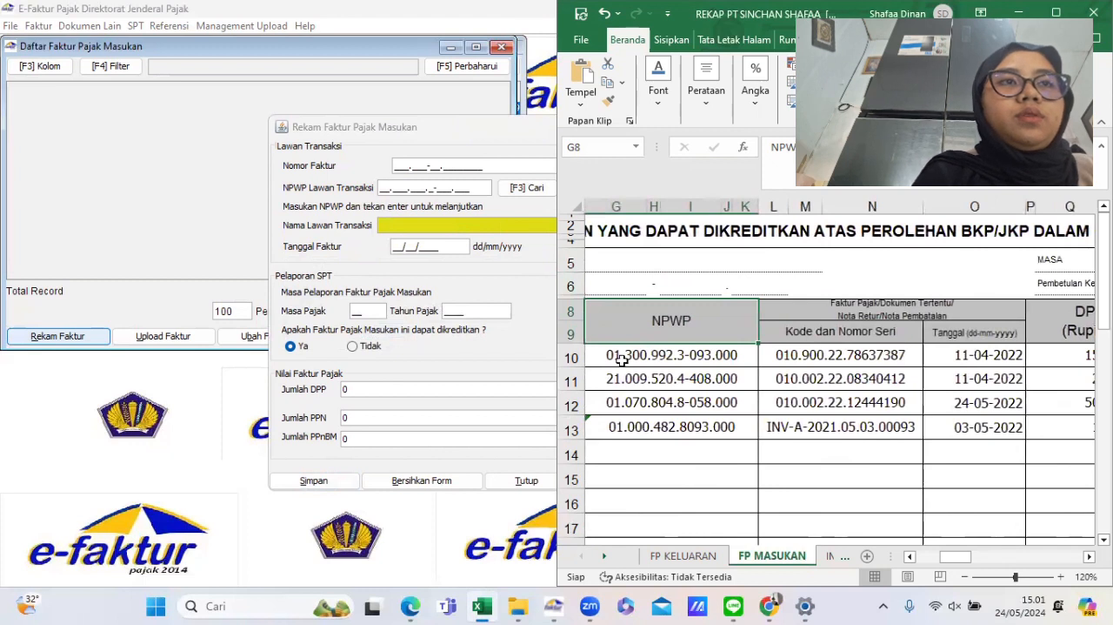
{"action": "type", "text": "010"}
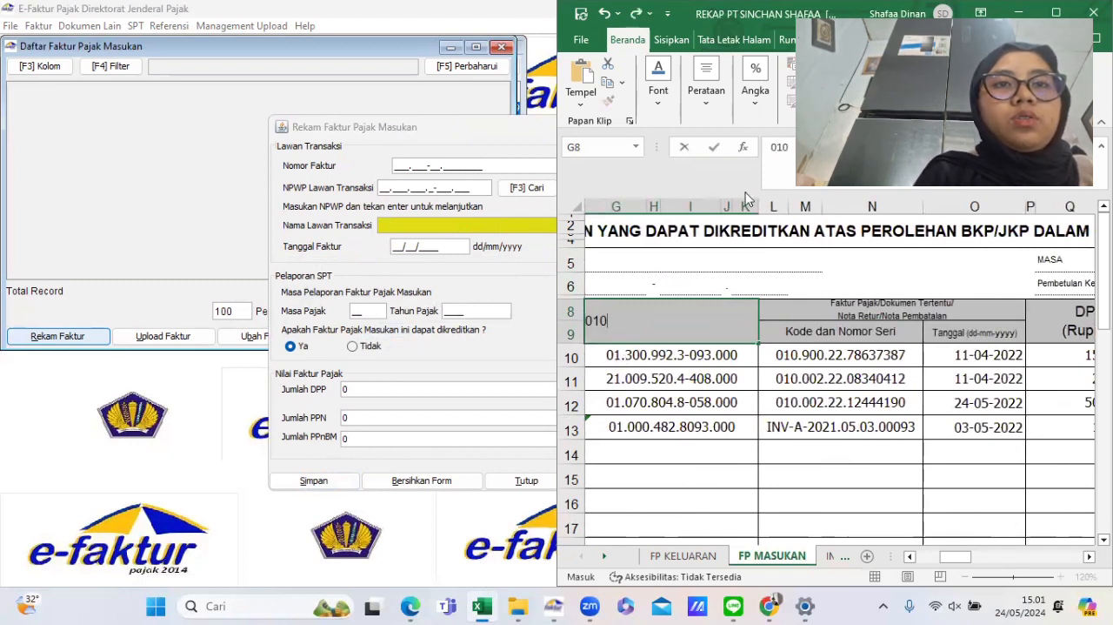
{"action": "left_click", "coordinate": [783, 147]}
{"action": "key", "text": "BackSpace"}
{"action": "key", "text": "BackSpace"}
{"action": "key", "text": "BackSpace"}
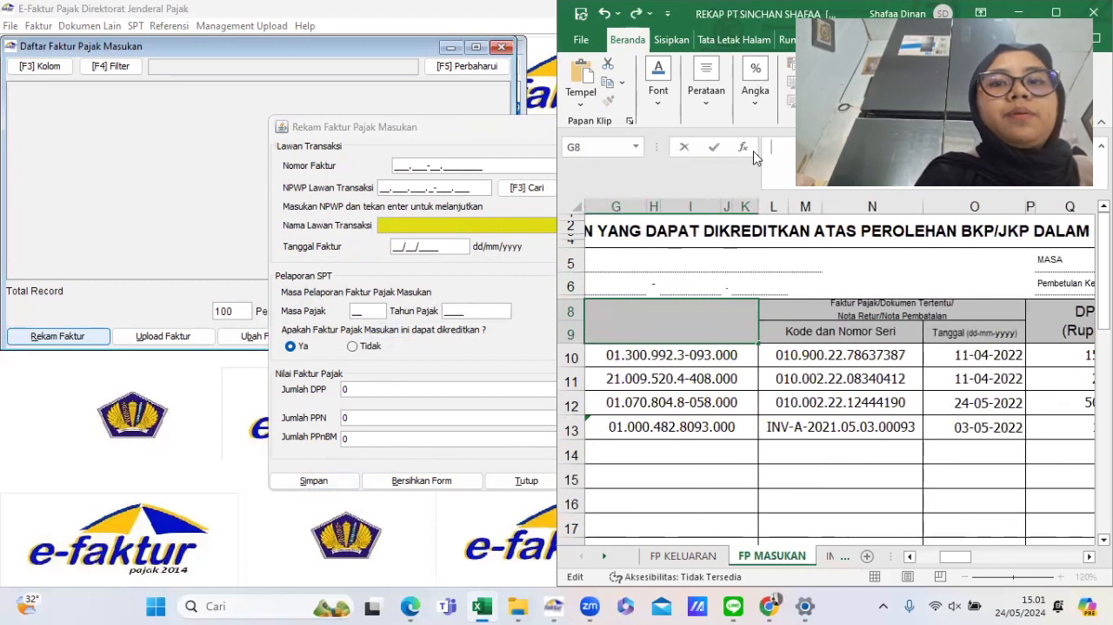
{"action": "left_click", "coordinate": [801, 503]}
{"action": "left_click", "coordinate": [661, 321]}
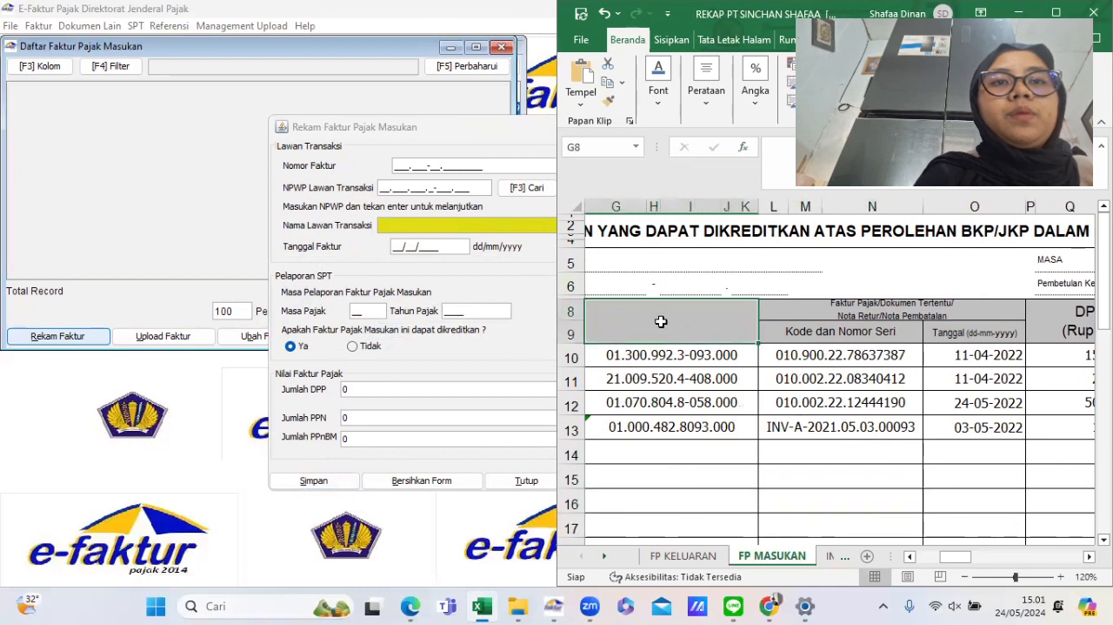
{"action": "type", "text": "NPWP"}
{"action": "key", "text": "Return"}
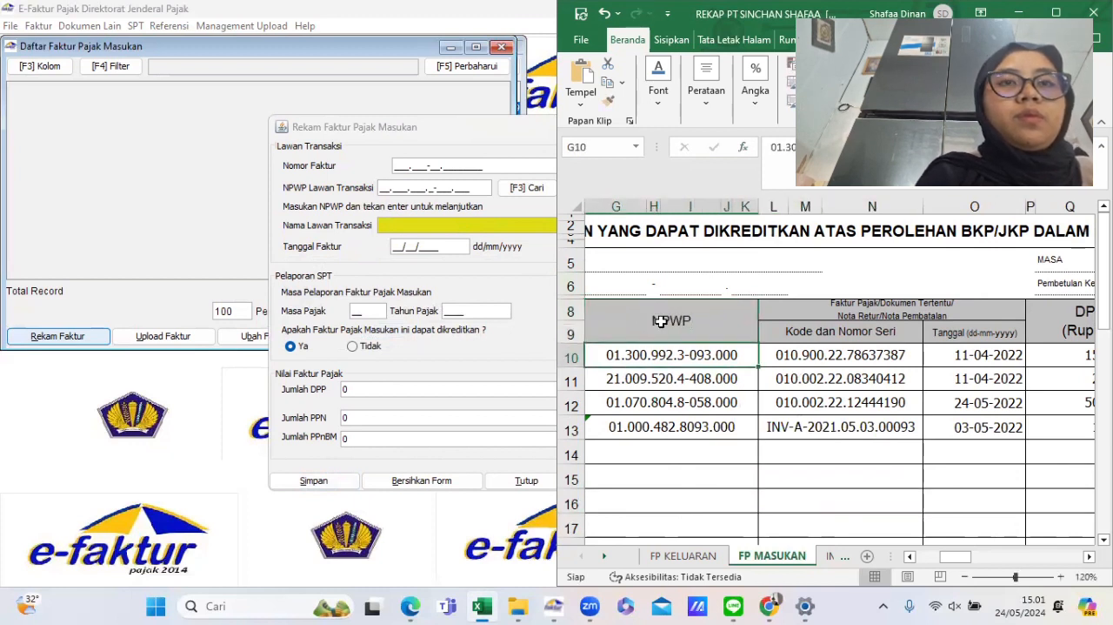
- Enter the next input invoice's number 010.002-22.12444190
{"action": "left_click", "coordinate": [396, 167]}
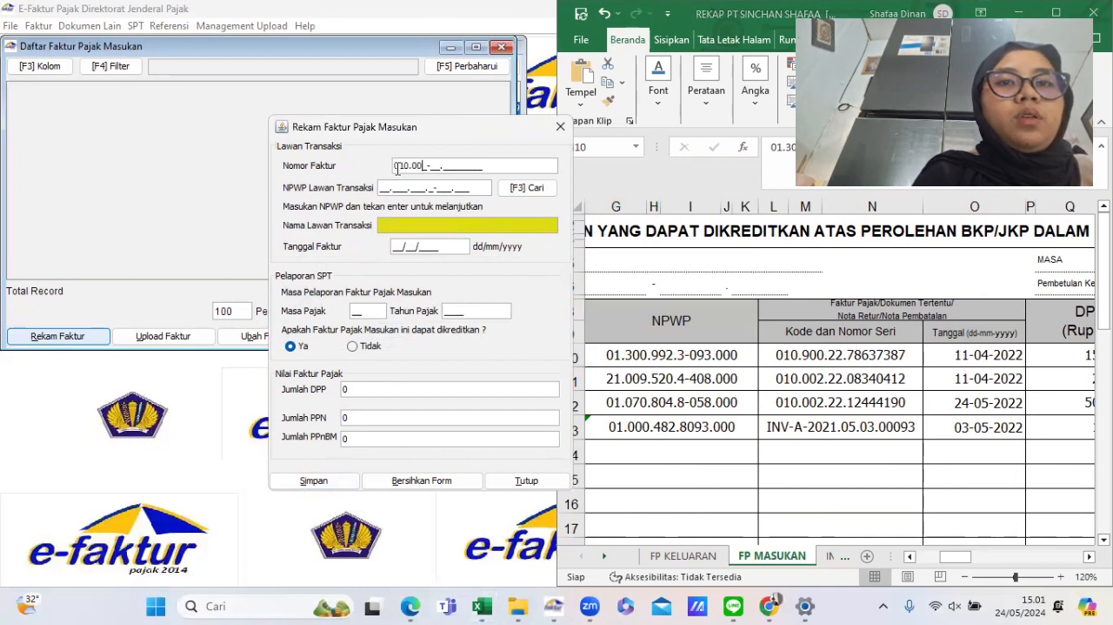
{"action": "type", "text": "010.002-2"}
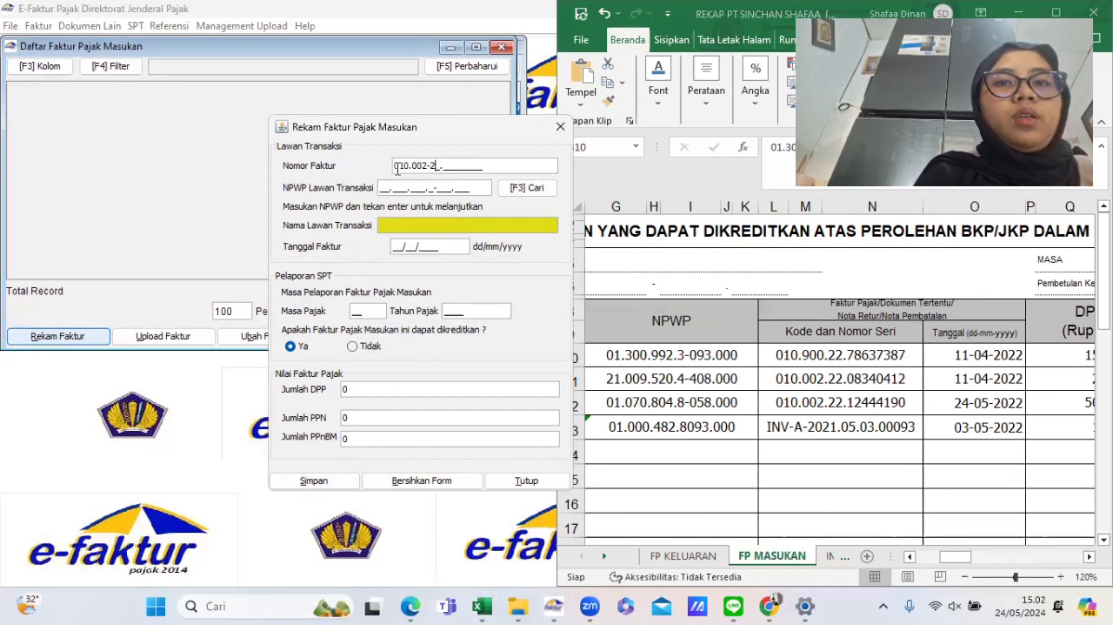
{"action": "type", "text": "2.124"}
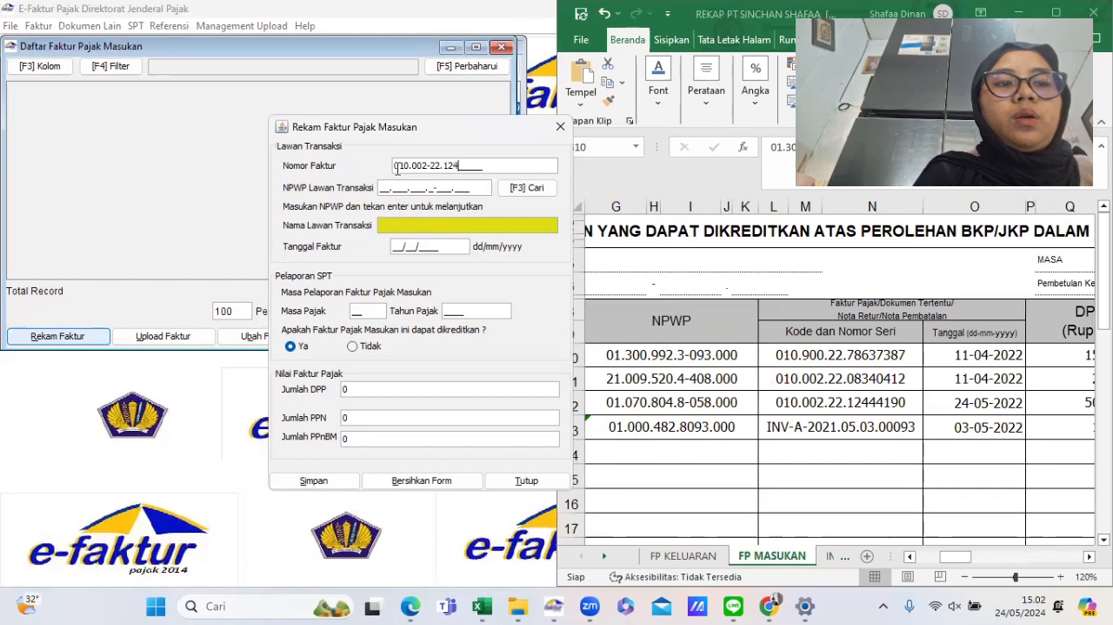
{"action": "type", "text": "44190"}
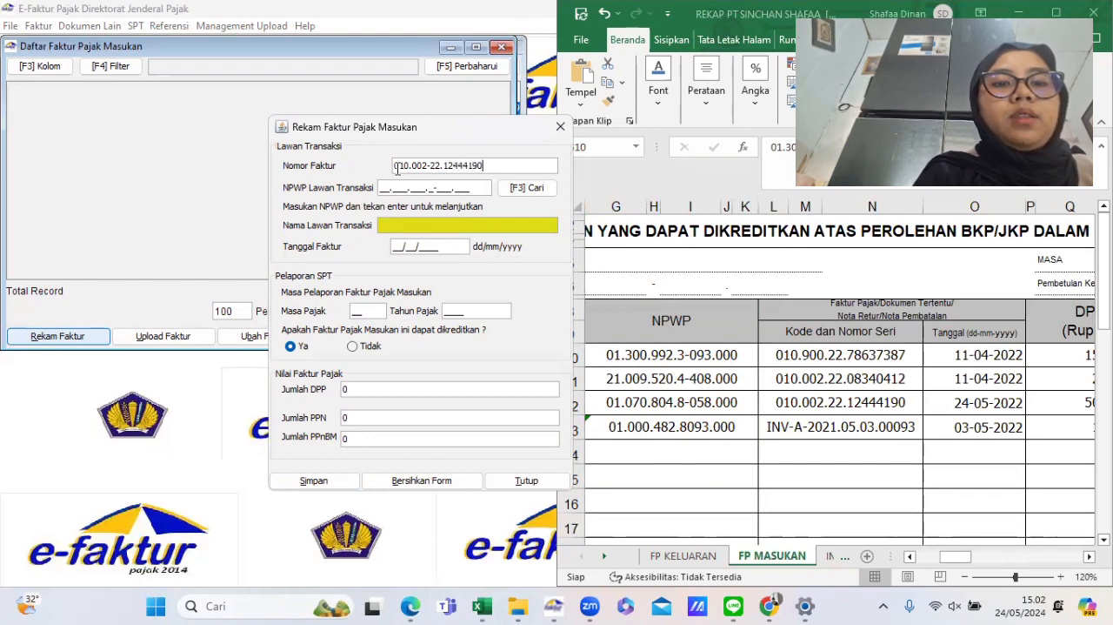
- Search the counterparty reference list and pick PT SECURE INDONESIA as the seller
{"action": "left_click", "coordinate": [526, 187]}
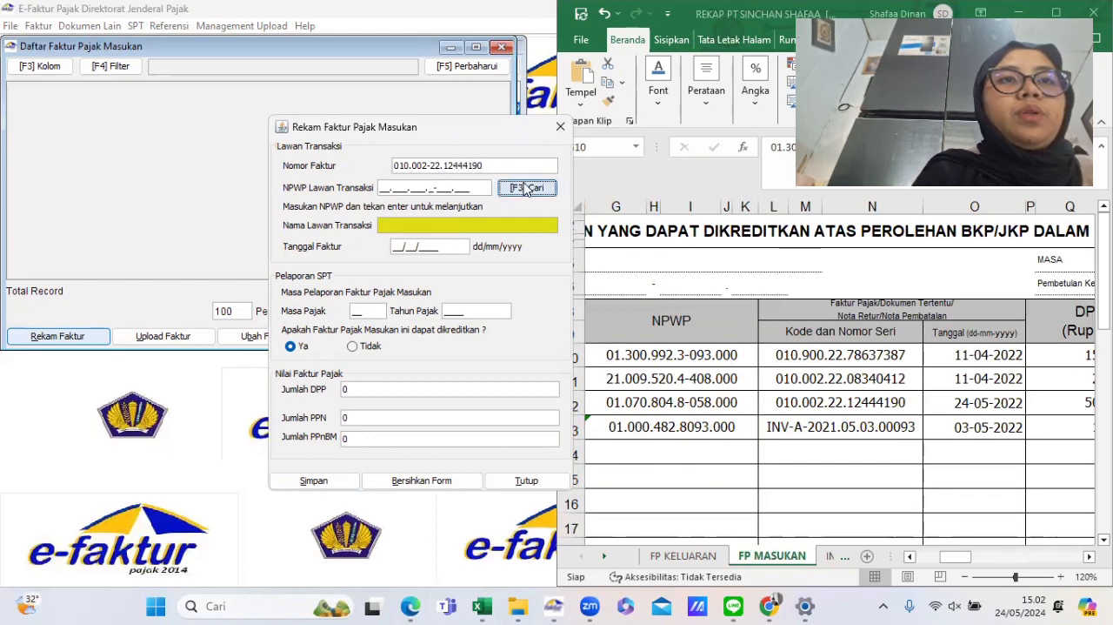
{"action": "left_click", "coordinate": [727, 195]}
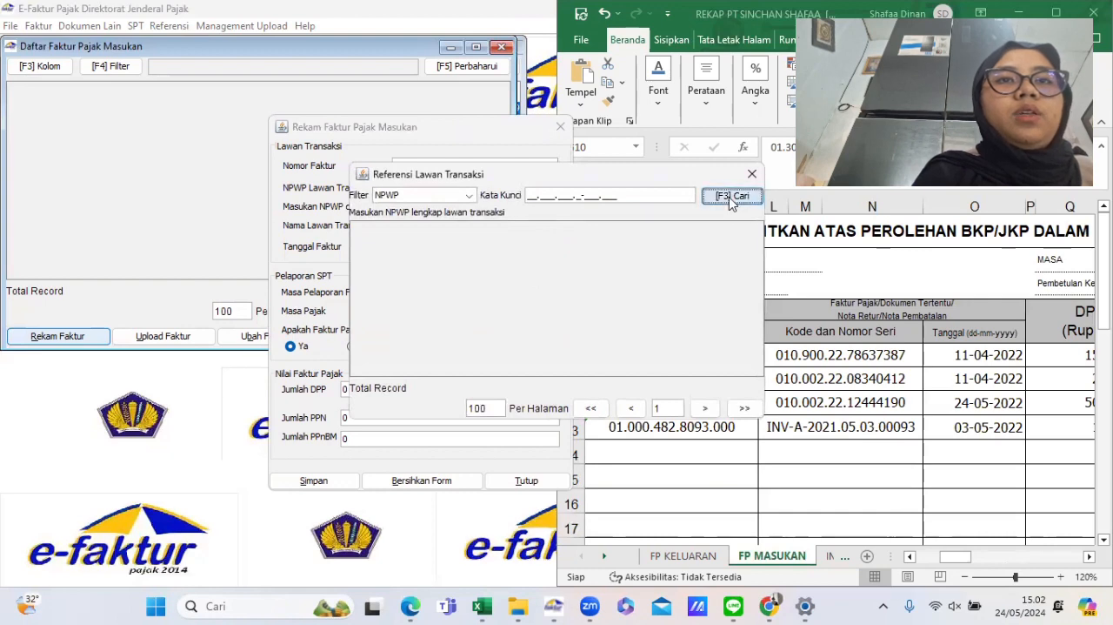
{"action": "double_click", "coordinate": [442, 365]}
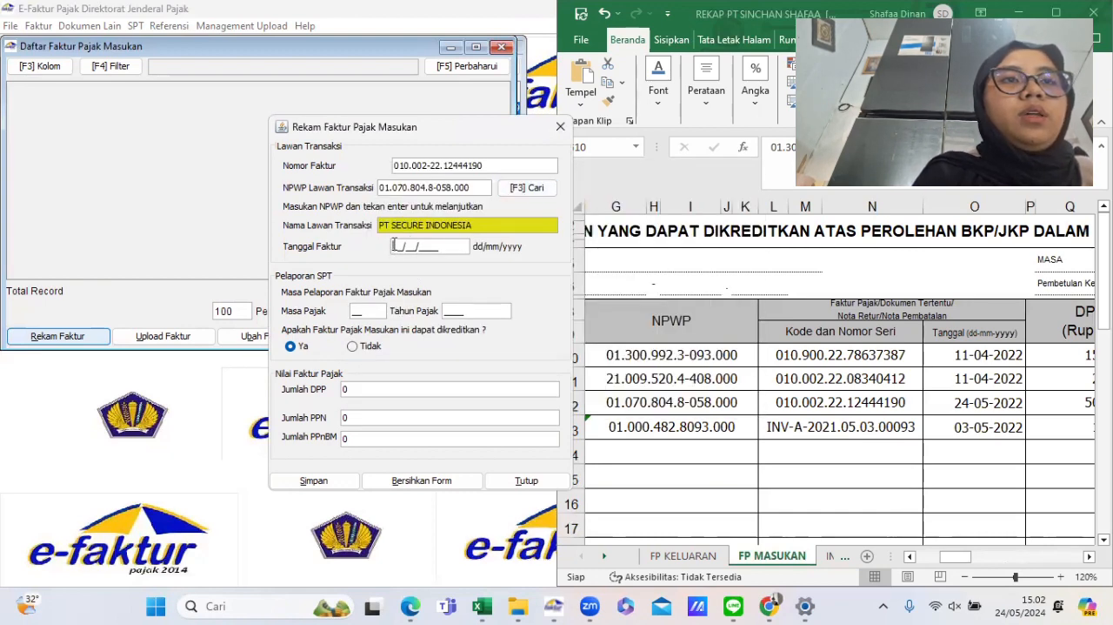
- Set the invoice date to 24/05/2022
{"action": "scroll", "coordinate": [842, 466], "scroll_direction": "right", "scroll_amount": 5}
{"action": "scroll", "coordinate": [842, 466], "scroll_direction": "left", "scroll_amount": 2}
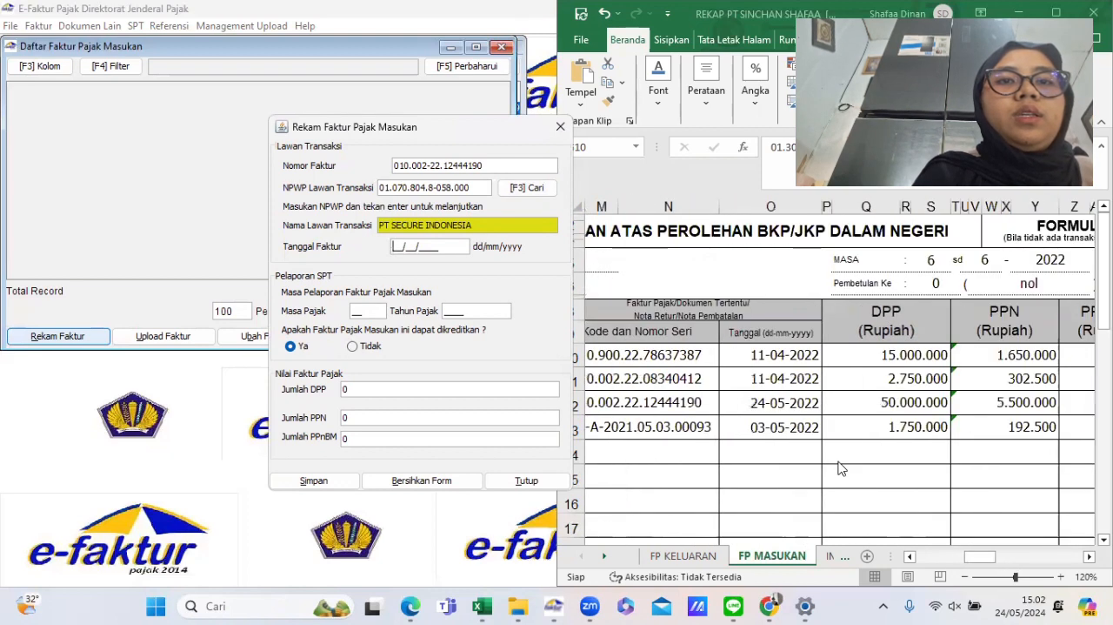
{"action": "scroll", "coordinate": [842, 466], "scroll_direction": "left", "scroll_amount": 1}
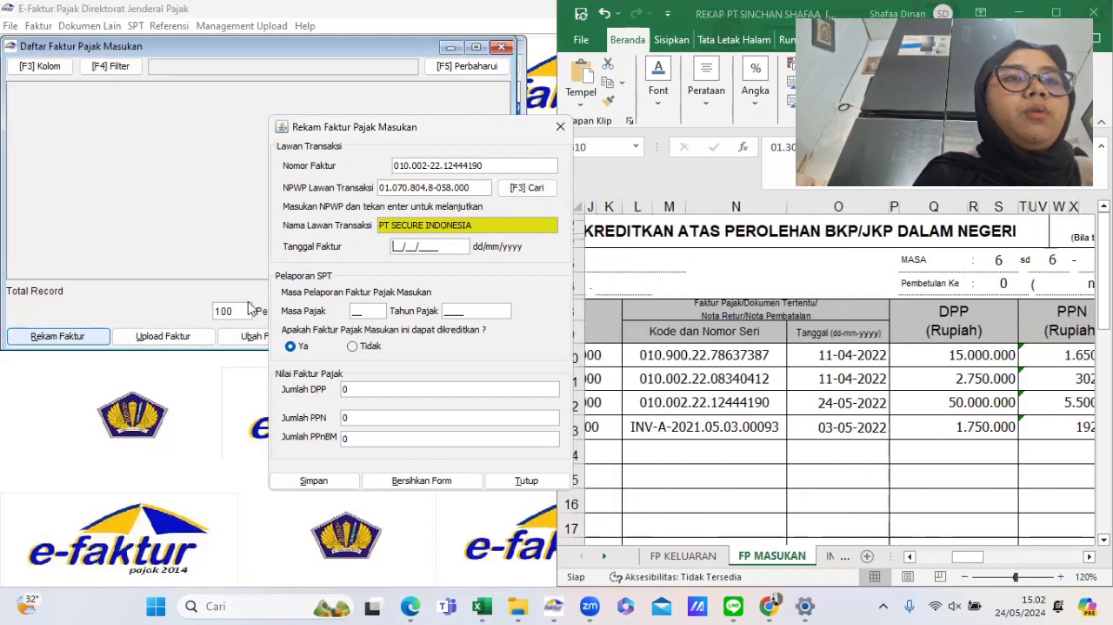
{"action": "type", "text": "24/"}
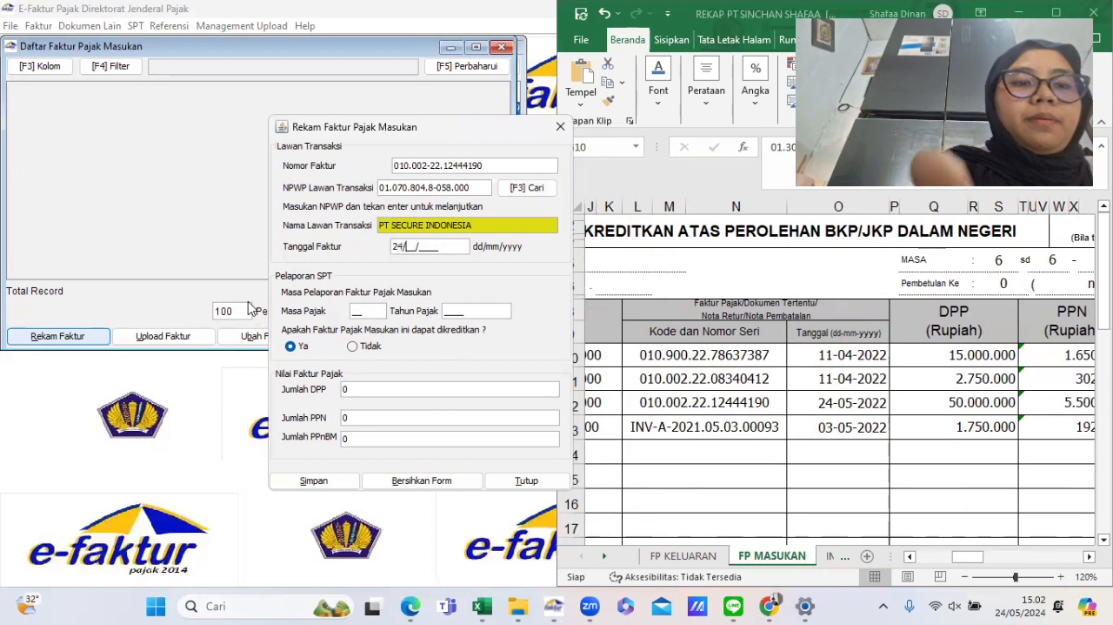
{"action": "type", "text": "05/2022"}
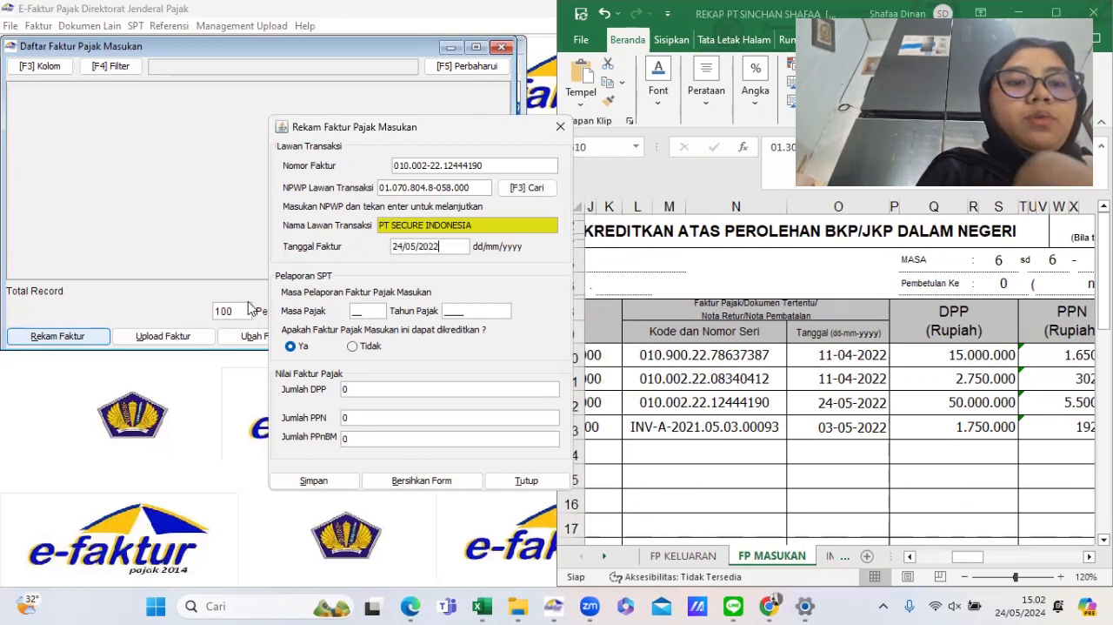
{"action": "key", "text": "Tab"}
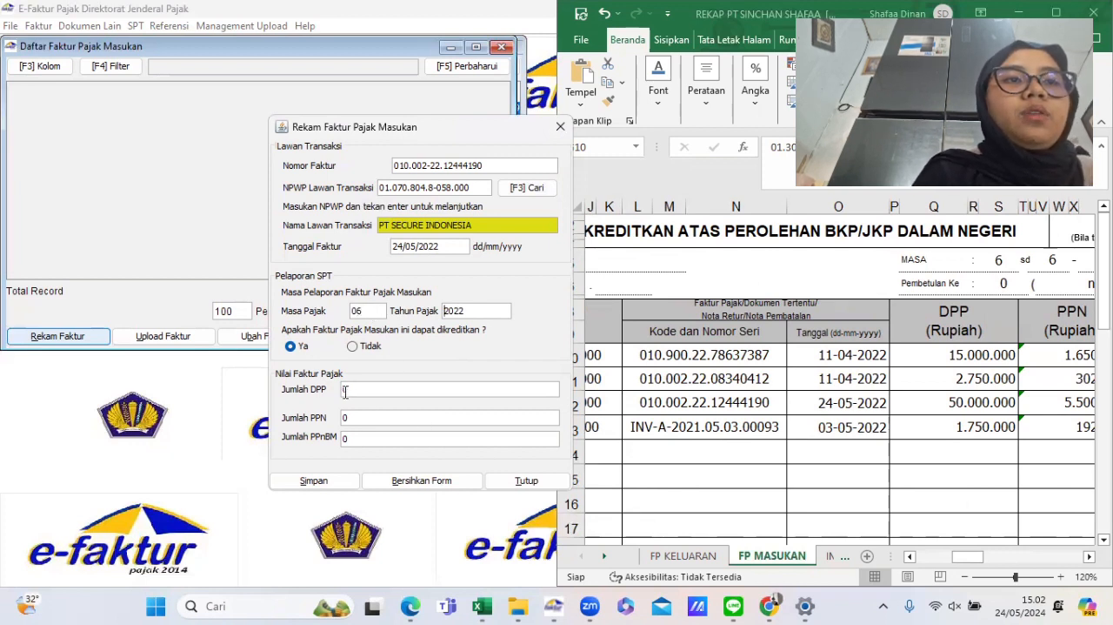
- Set the input invoice's DPP to 50.000.000
{"action": "scroll", "coordinate": [831, 389], "scroll_direction": "right", "scroll_amount": 3}
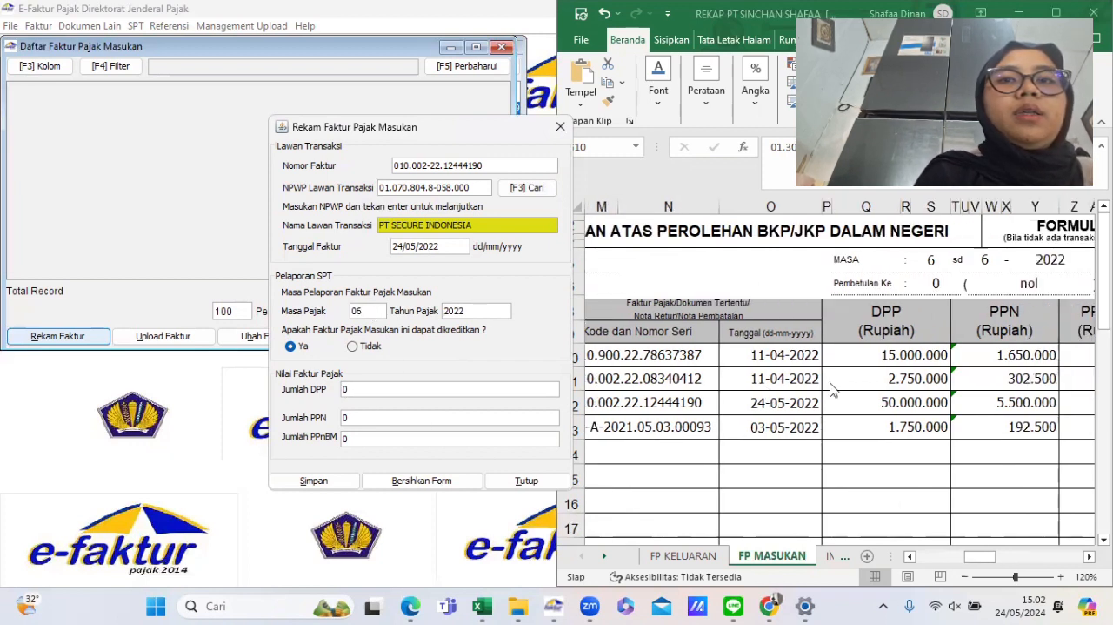
{"action": "type", "text": "5.000.00"}
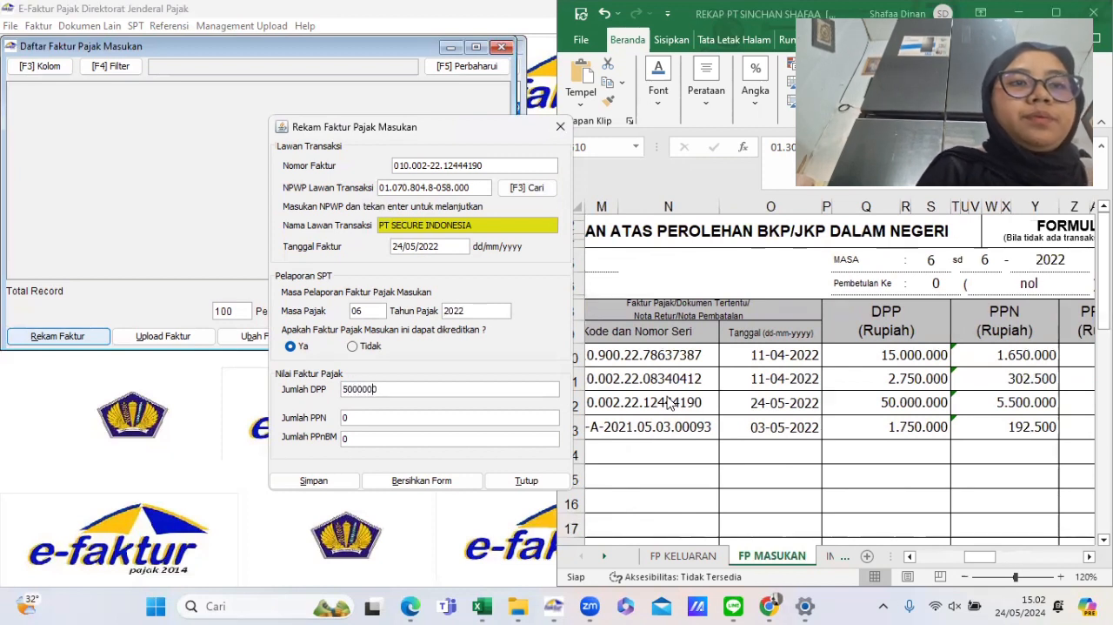
{"action": "type", "text": "0"}
{"action": "key", "text": "Tab"}
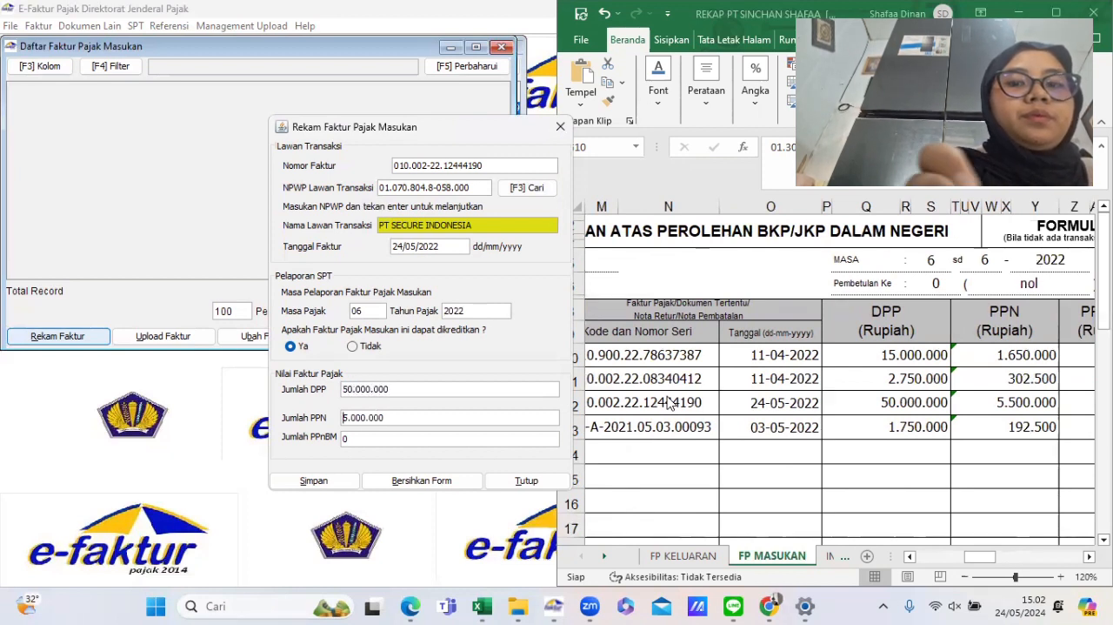
- Set the PPN to 5.500.000 and save the invoice, declining to create another one
{"action": "left_click", "coordinate": [355, 418]}
{"action": "key", "text": "BackSpace"}
{"action": "type", "text": "5"}
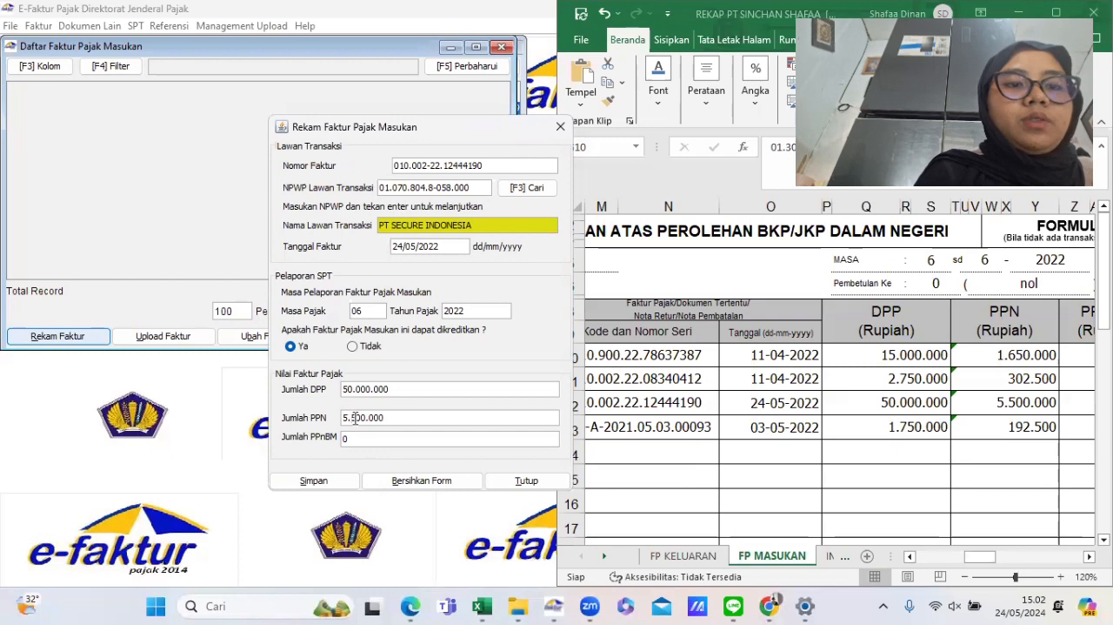
{"action": "left_click", "coordinate": [331, 482]}
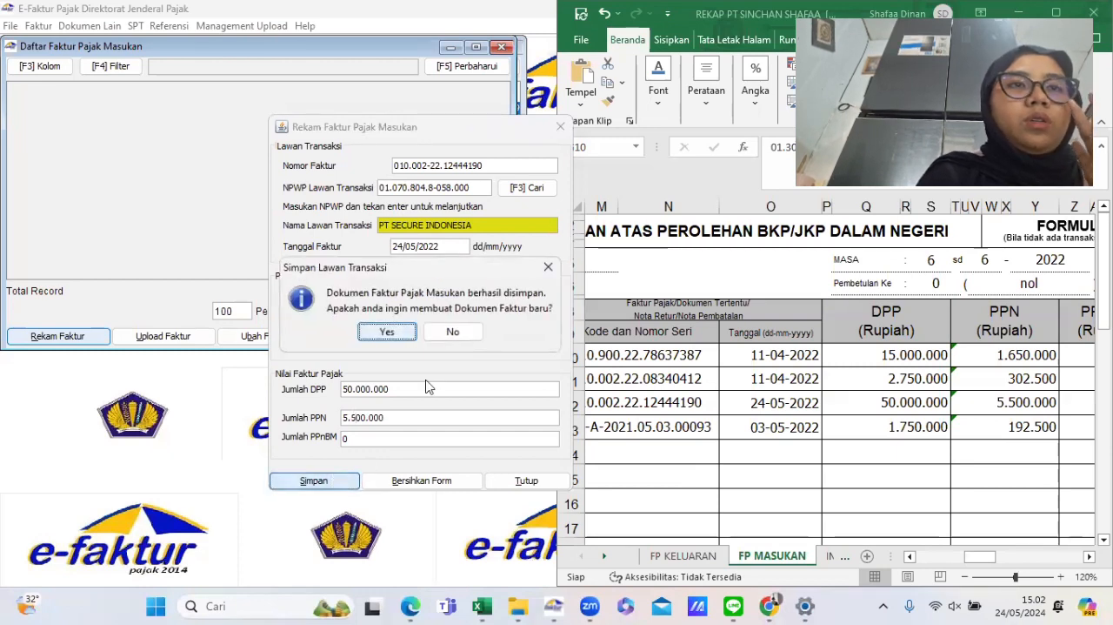
{"action": "left_click", "coordinate": [454, 331]}
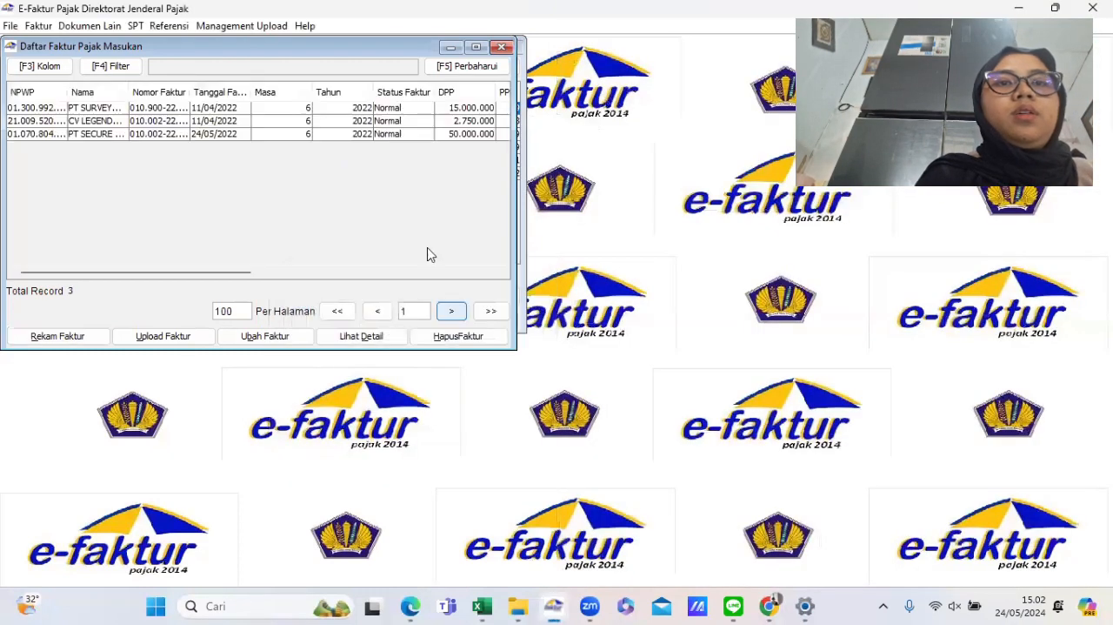
- Select all three recorded input invoices and upload them, confirming the upload
{"action": "left_click_drag", "start_coordinate": [170, 108], "coordinate": [180, 136]}
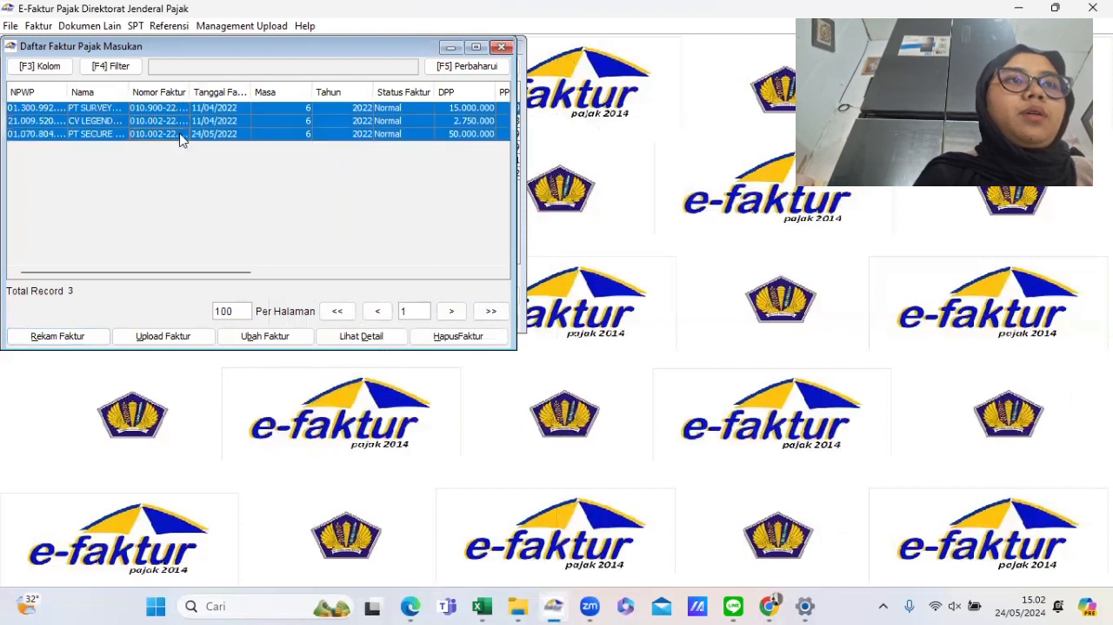
{"action": "left_click_drag", "start_coordinate": [210, 279], "coordinate": [334, 282]}
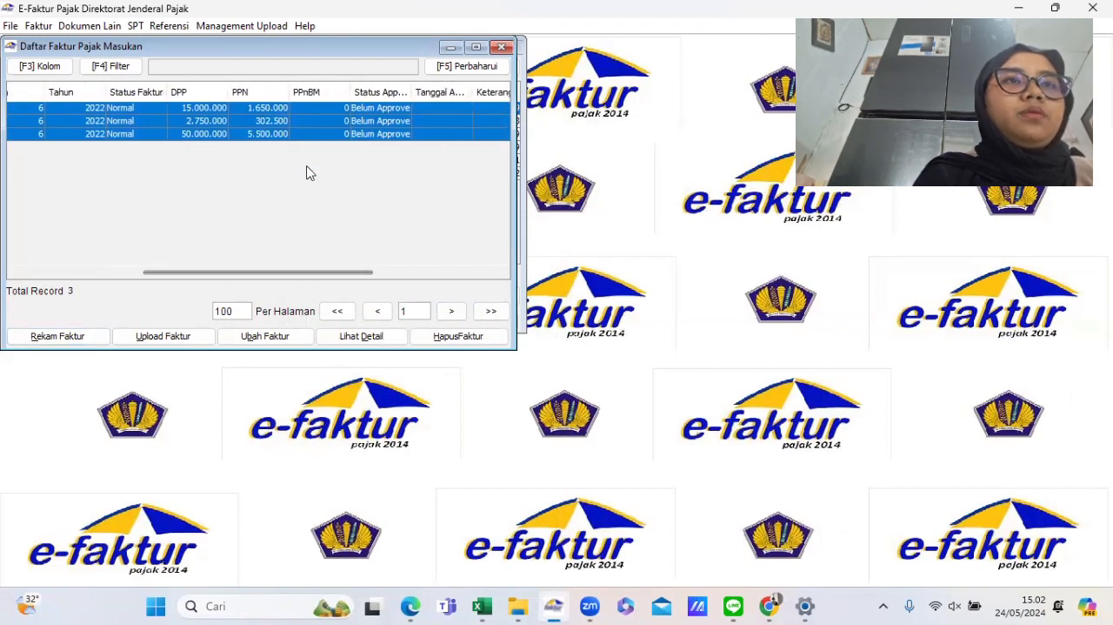
{"action": "left_click", "coordinate": [185, 339]}
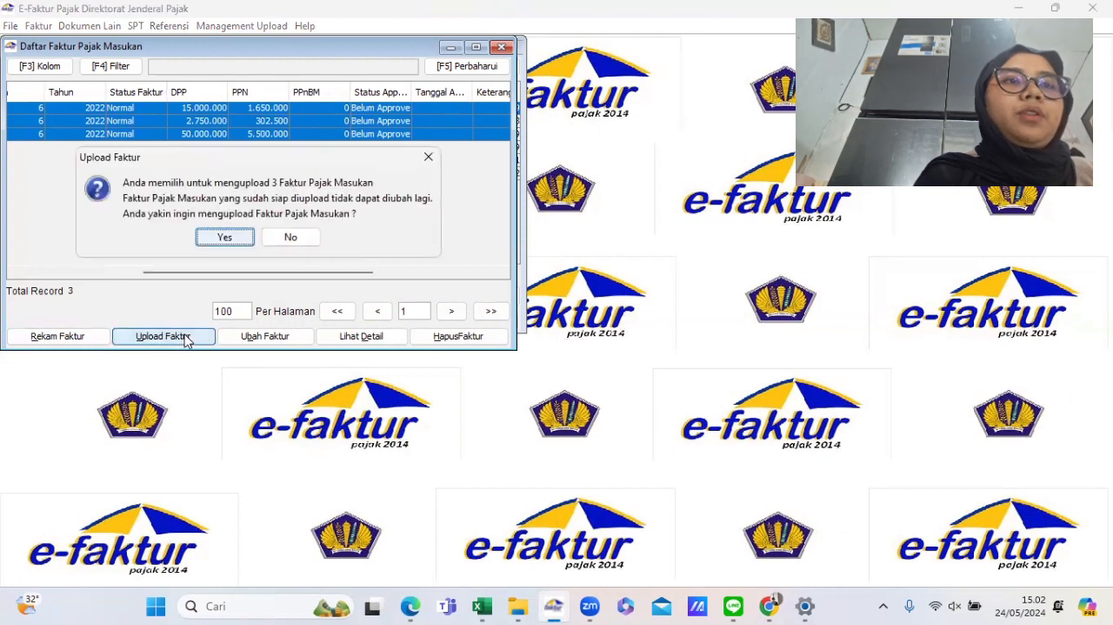
{"action": "left_click", "coordinate": [225, 237]}
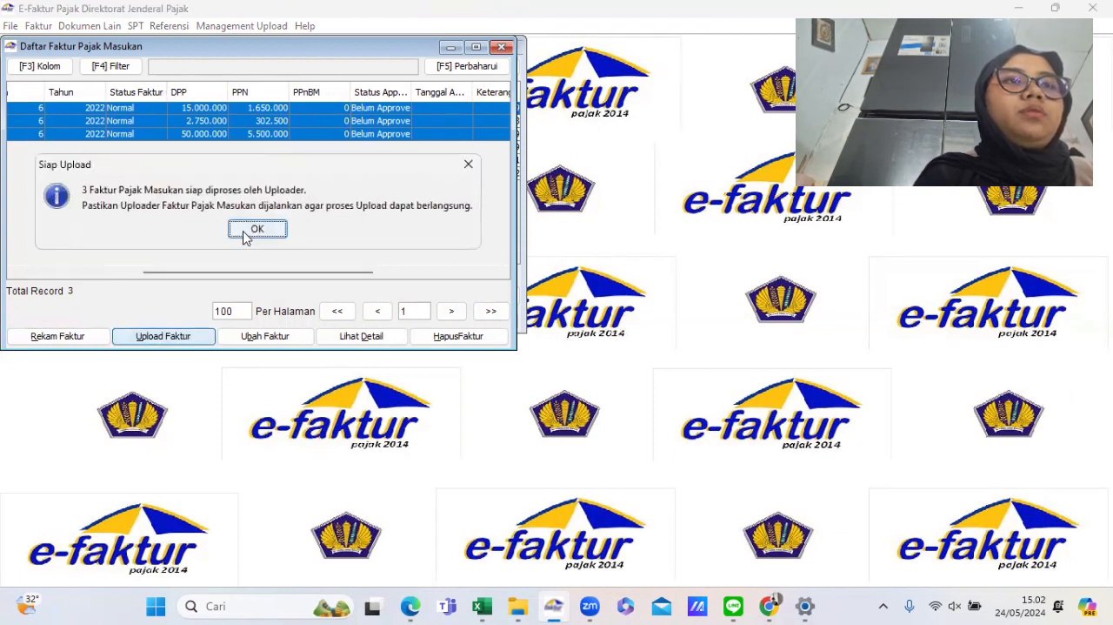
{"action": "left_click", "coordinate": [247, 229]}
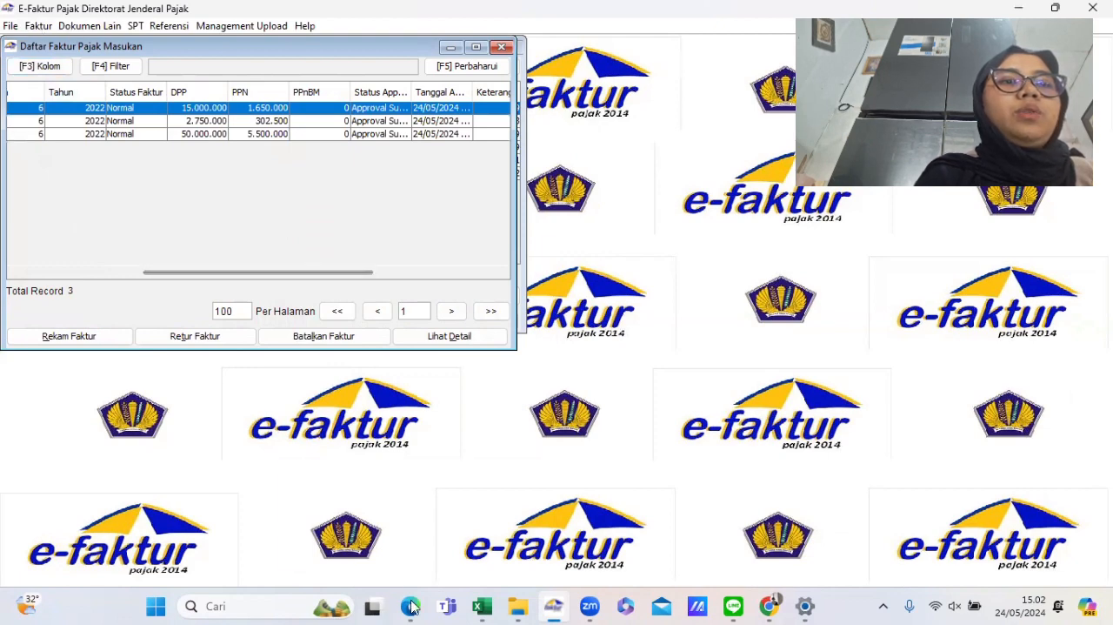
- Browse the practicum PDF to review the remaining purchase documents
{"action": "mouse_move", "coordinate": [410, 603]}
{"action": "left_click", "coordinate": [480, 511]}
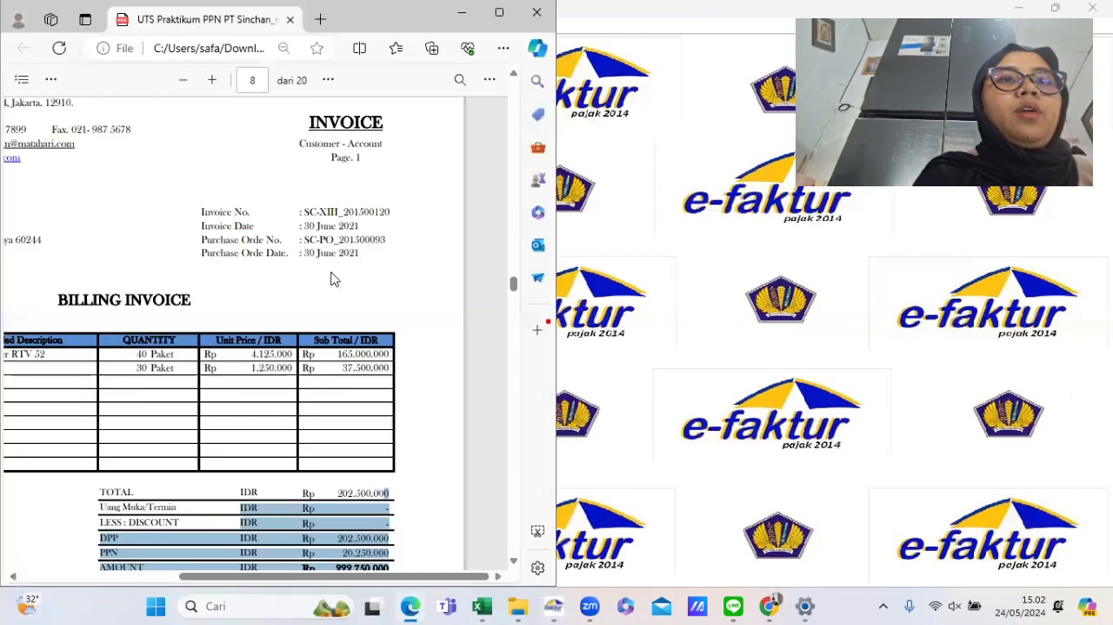
{"action": "scroll", "coordinate": [332, 277], "scroll_direction": "down", "scroll_amount": 10}
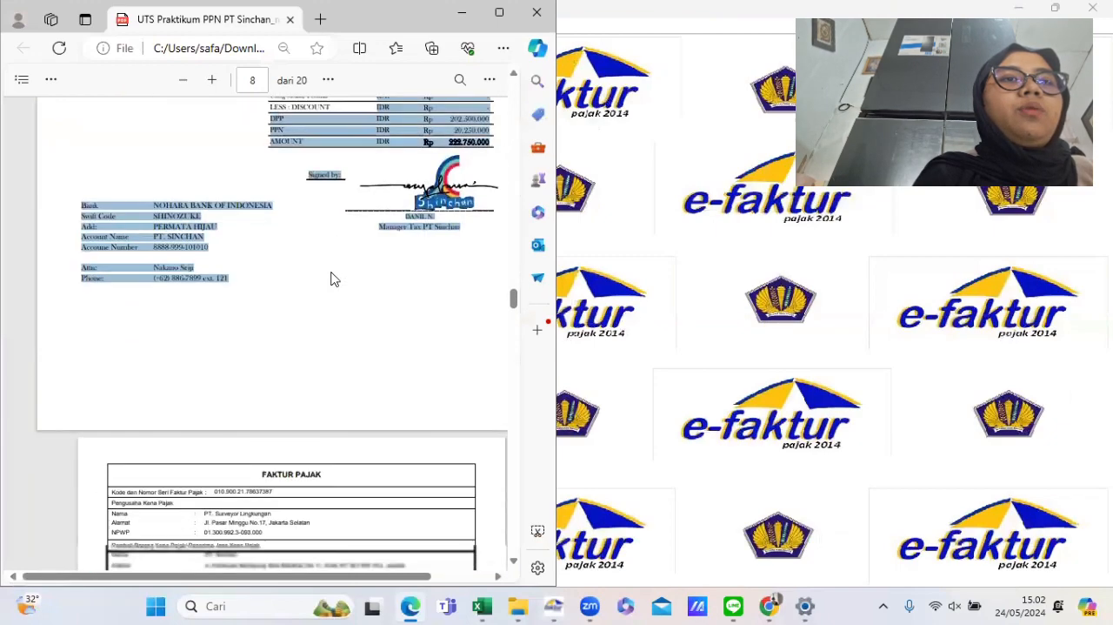
{"action": "scroll", "coordinate": [332, 277], "scroll_direction": "down", "scroll_amount": 10}
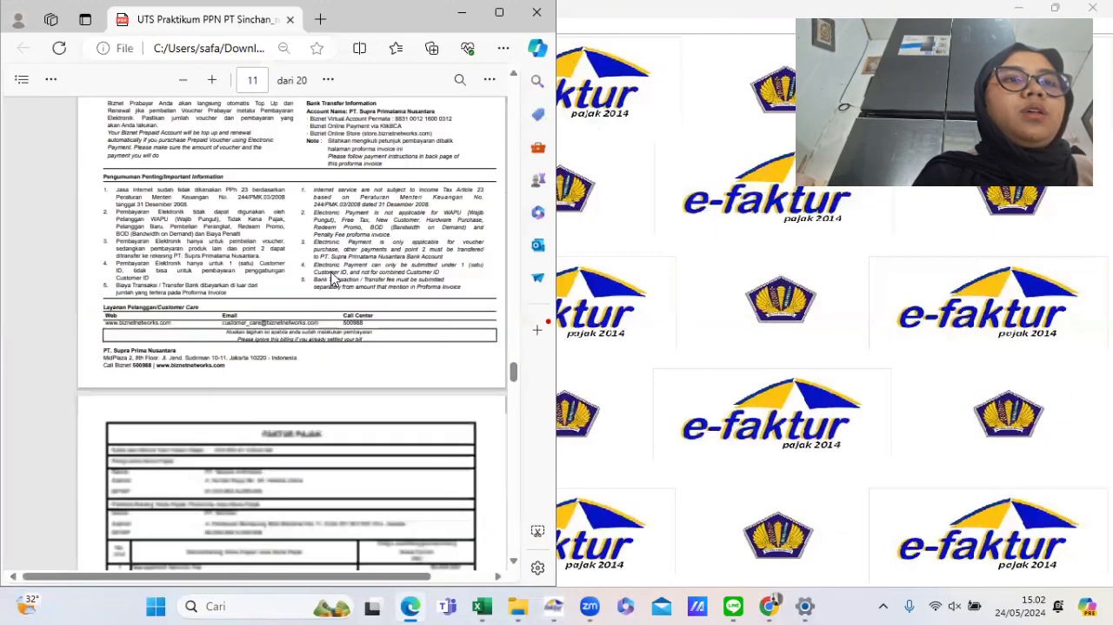
{"action": "scroll", "coordinate": [333, 278], "scroll_direction": "up", "scroll_amount": 5}
{"action": "scroll", "coordinate": [332, 277], "scroll_direction": "down", "scroll_amount": 1}
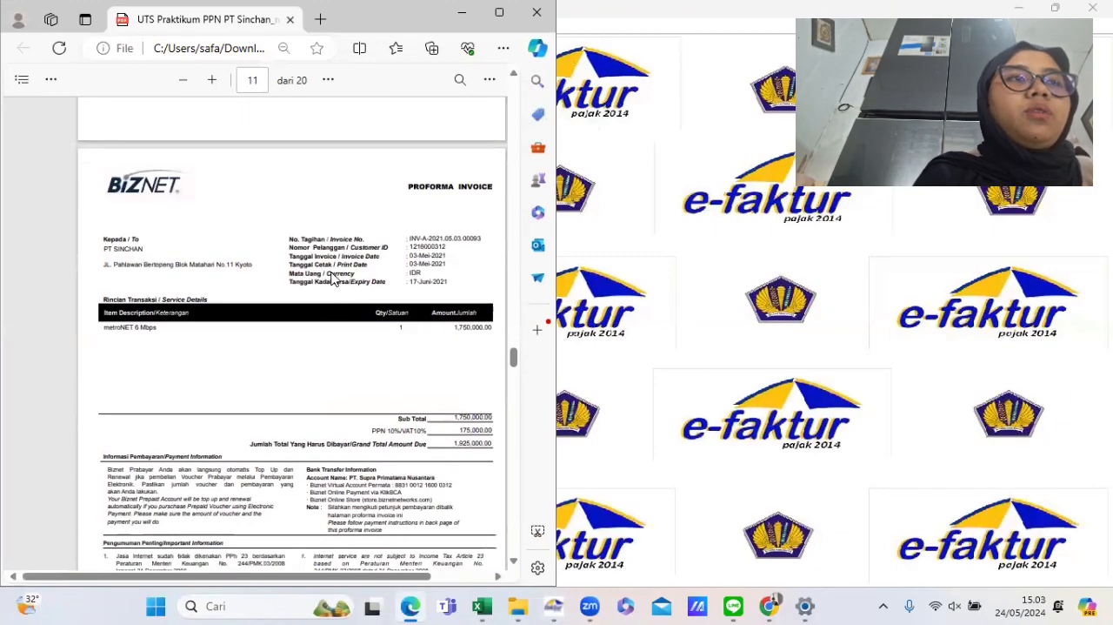
{"action": "scroll", "coordinate": [333, 278], "scroll_direction": "down", "scroll_amount": 10}
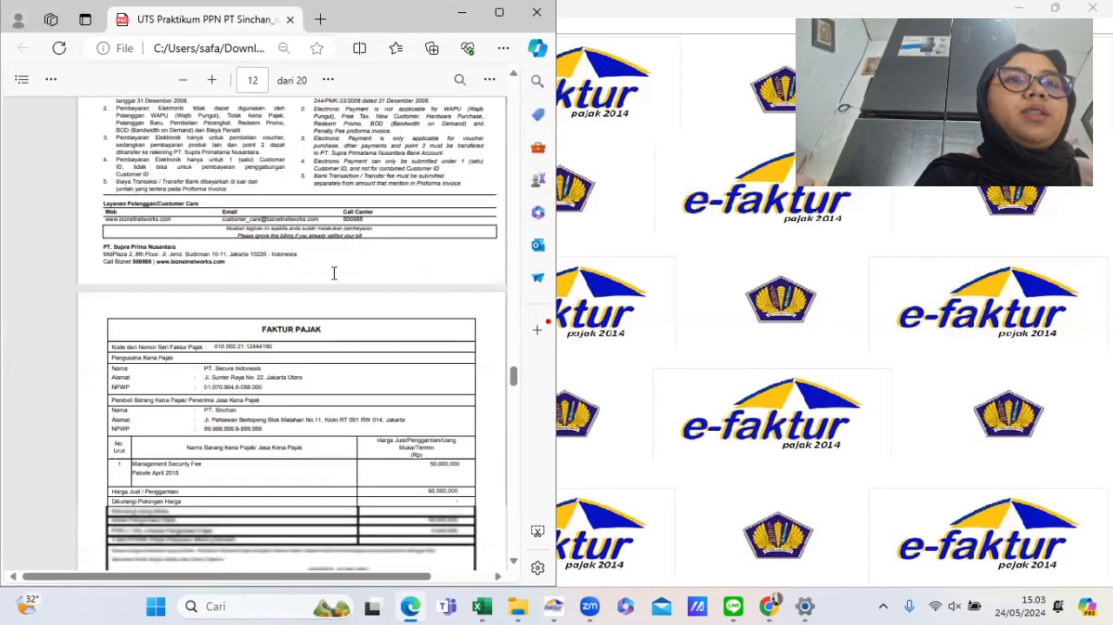
{"action": "scroll", "coordinate": [333, 273], "scroll_direction": "down", "scroll_amount": 15}
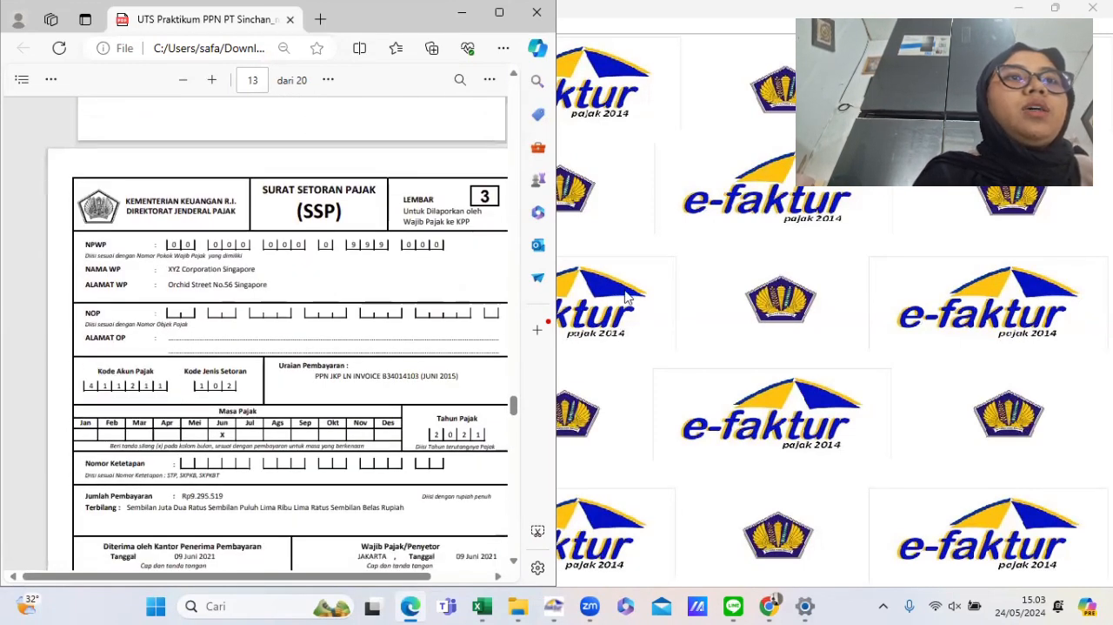
- Open the input VAT other-documents list and start recording a new document
{"action": "left_click", "coordinate": [627, 296]}
{"action": "left_click", "coordinate": [93, 26]}
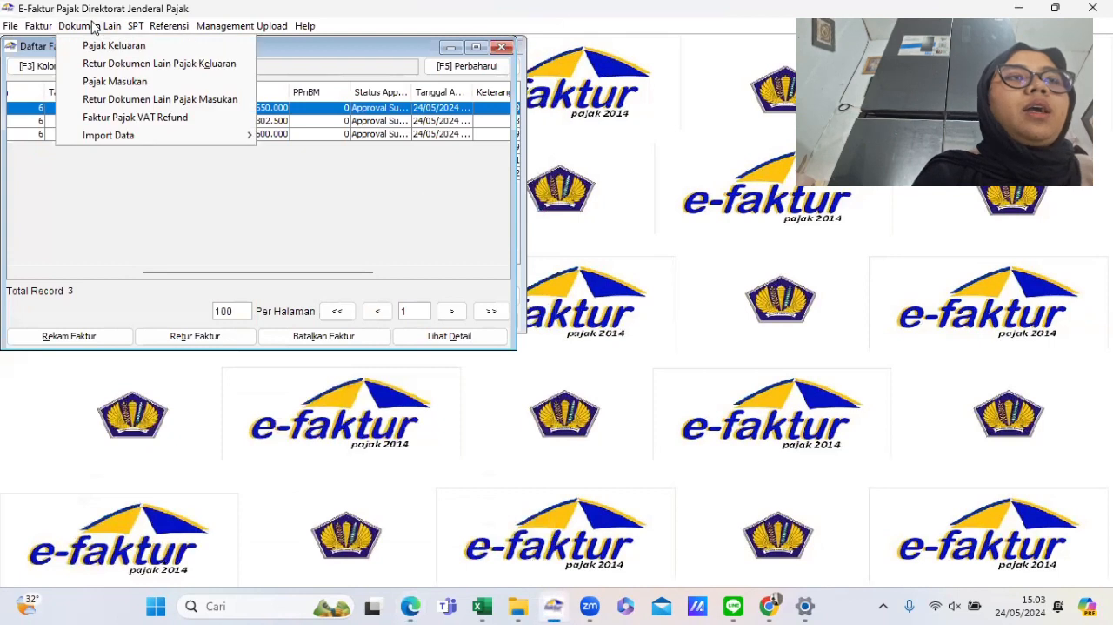
{"action": "left_click", "coordinate": [128, 82]}
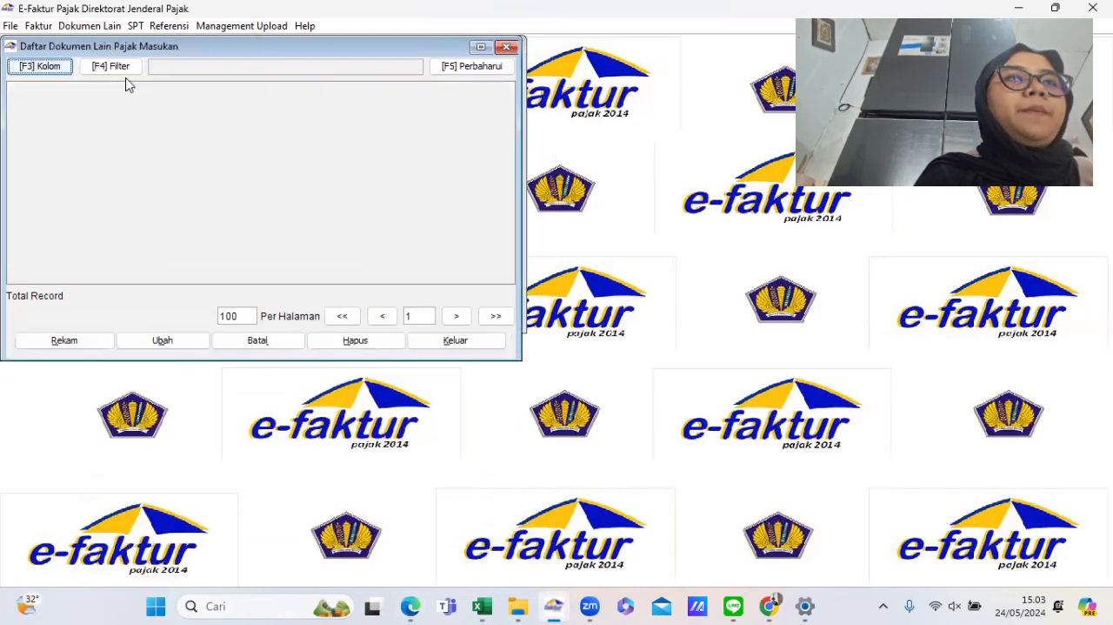
{"action": "left_click", "coordinate": [80, 340]}
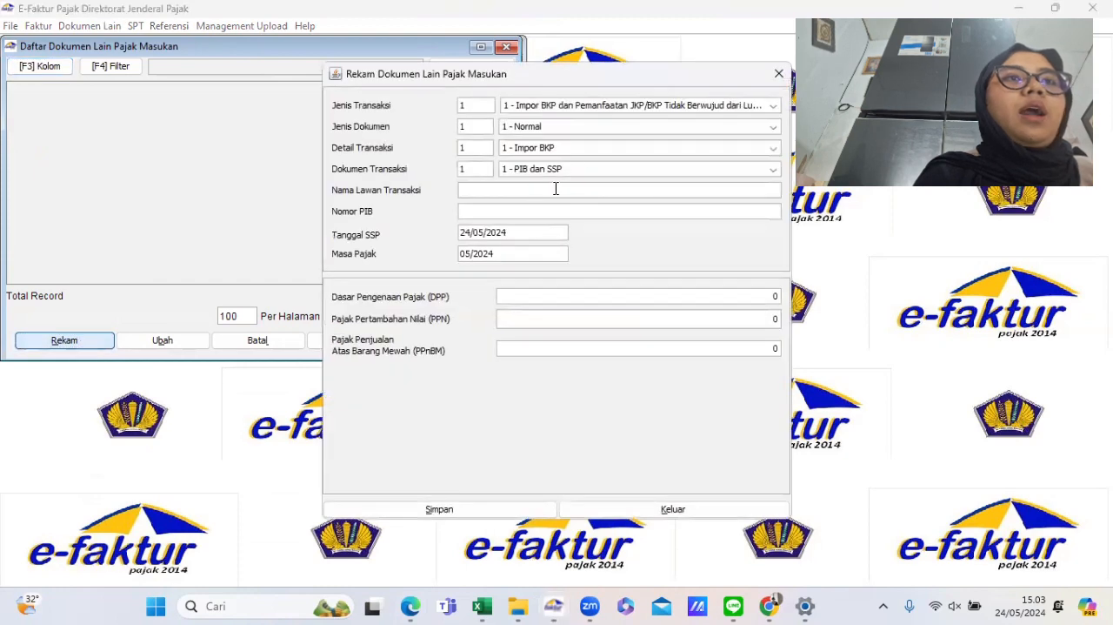
- Set the transaction type to 2 - Perolehan BKP/JKP Dari Dalam Negeri
{"action": "left_click", "coordinate": [546, 106]}
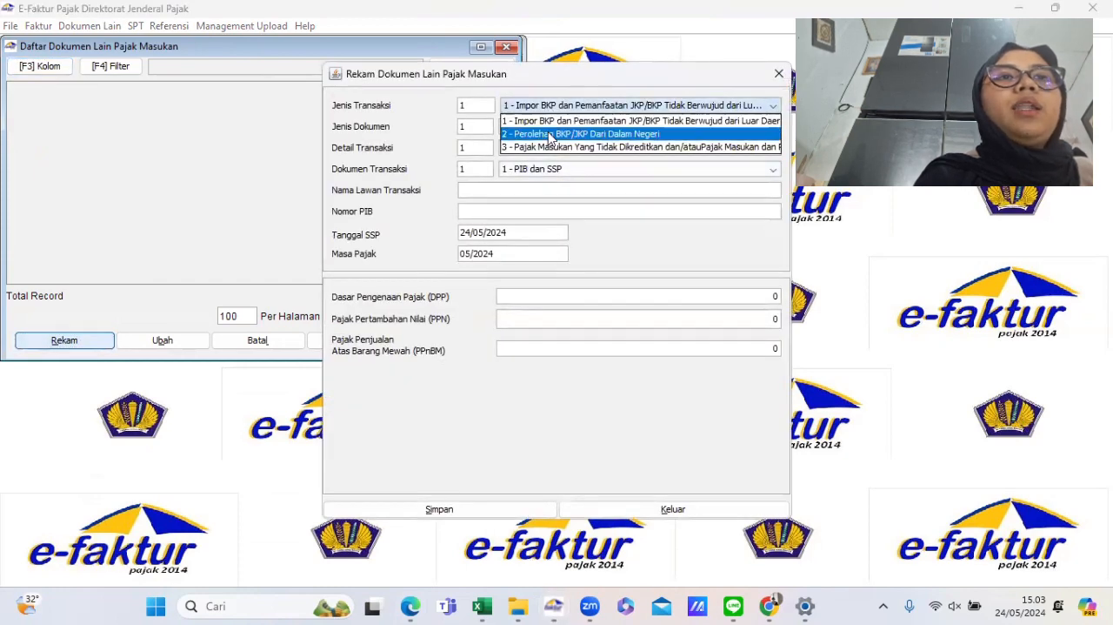
{"action": "mouse_move", "coordinate": [409, 605]}
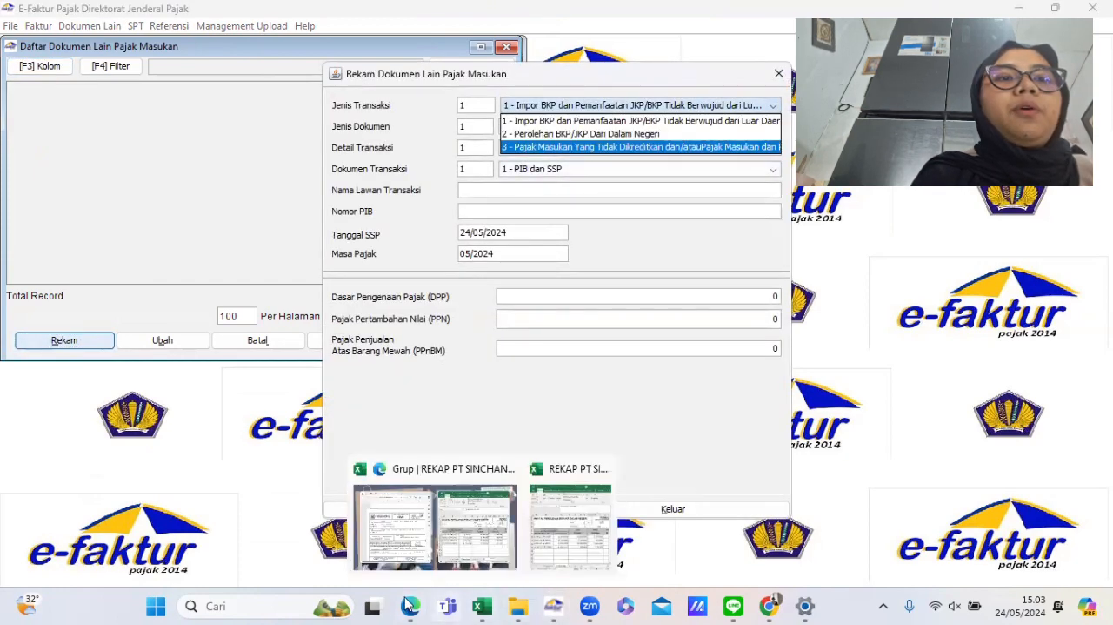
{"action": "left_click", "coordinate": [492, 525]}
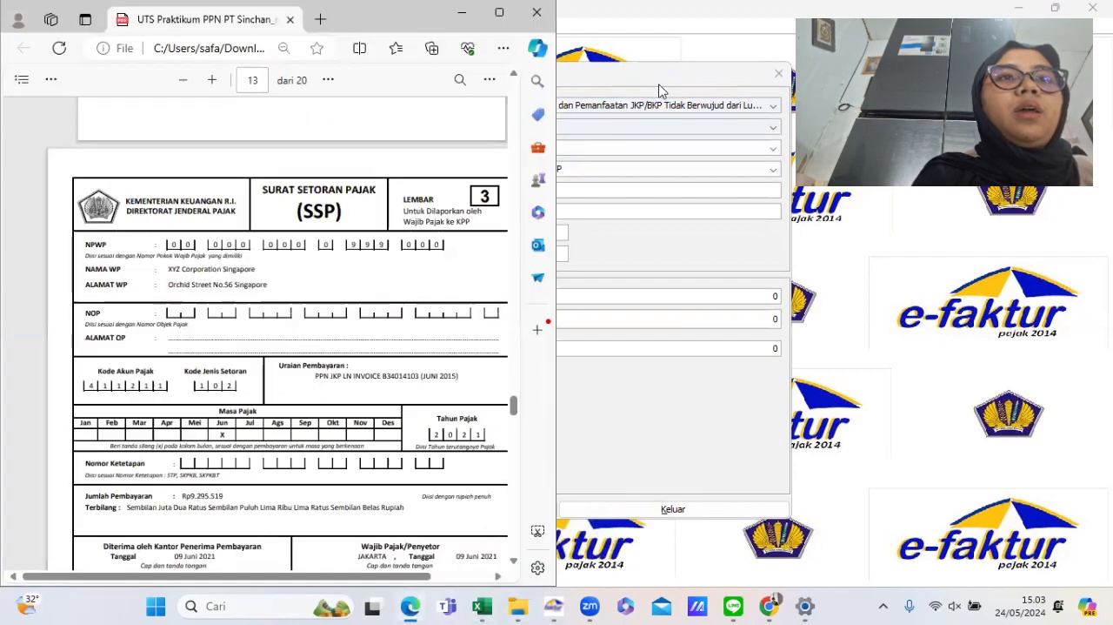
{"action": "left_click", "coordinate": [709, 84]}
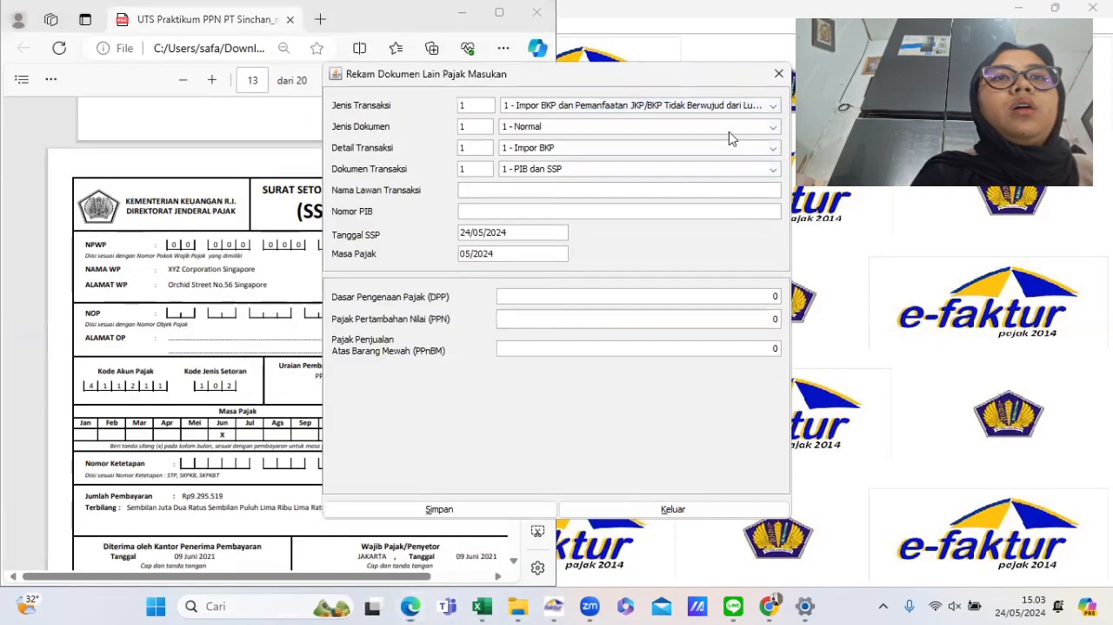
{"action": "left_click_drag", "start_coordinate": [560, 74], "coordinate": [731, 63]}
{"action": "left_click", "coordinate": [722, 94]}
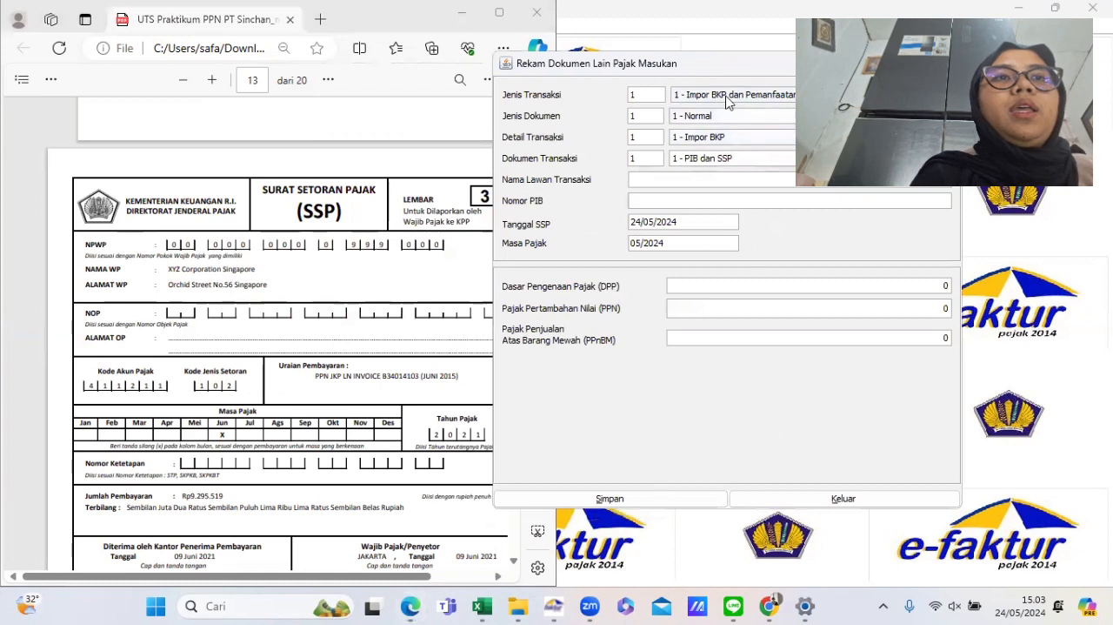
{"action": "left_click", "coordinate": [715, 126]}
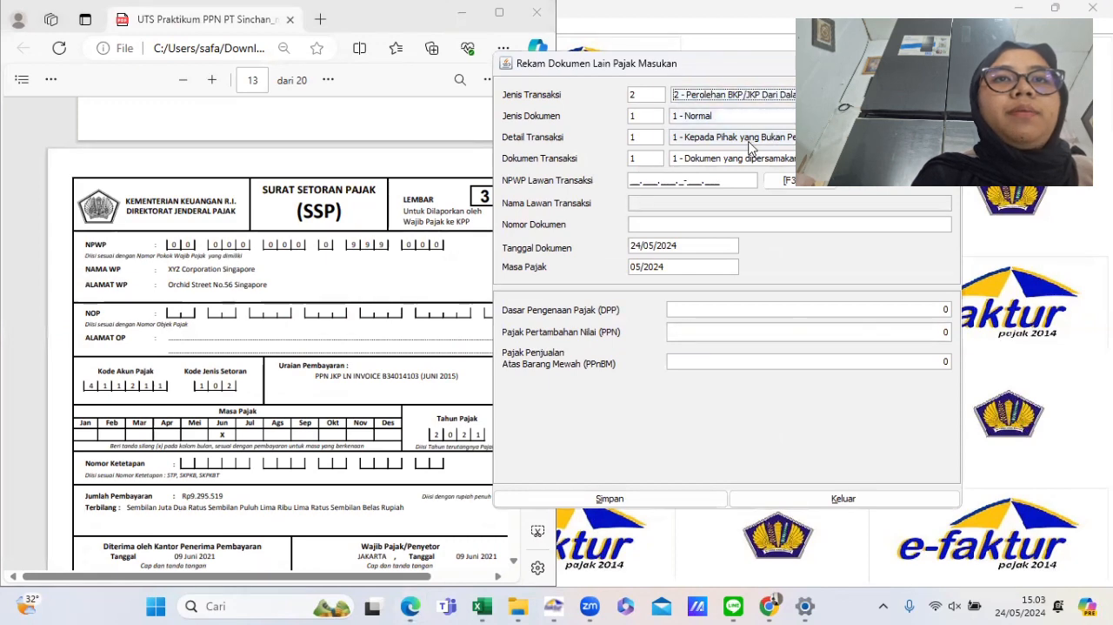
- Search the counterparty reference list and pick PT. Supra Primatama Nusantara as the counterparty
{"action": "scroll", "coordinate": [321, 241], "scroll_direction": "up", "scroll_amount": 15}
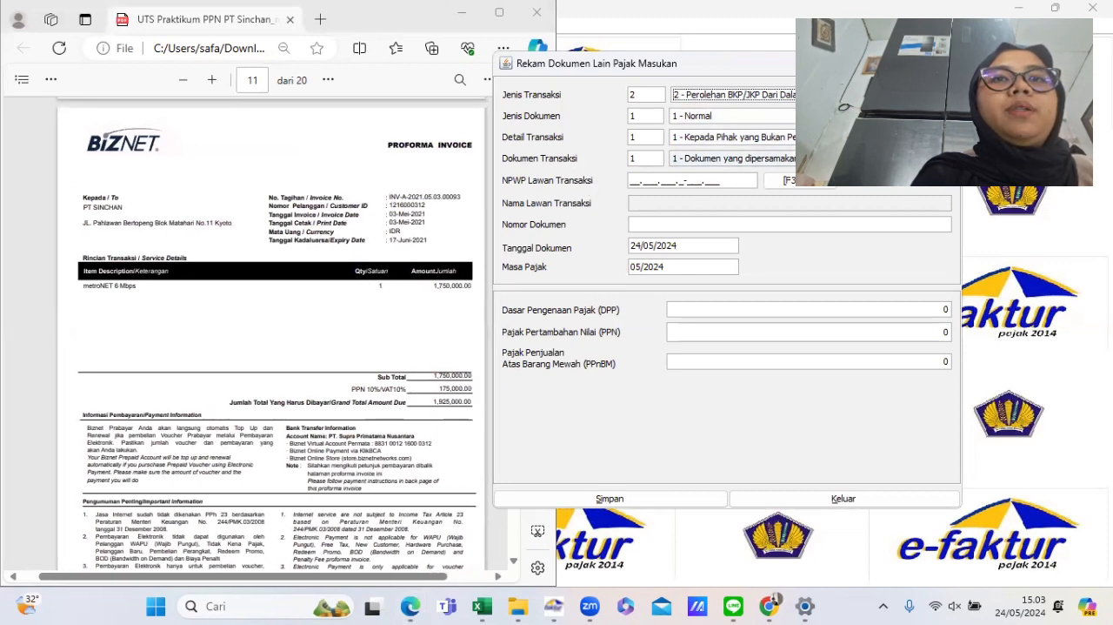
{"action": "left_click", "coordinate": [801, 182]}
{"action": "left_click", "coordinate": [733, 195]}
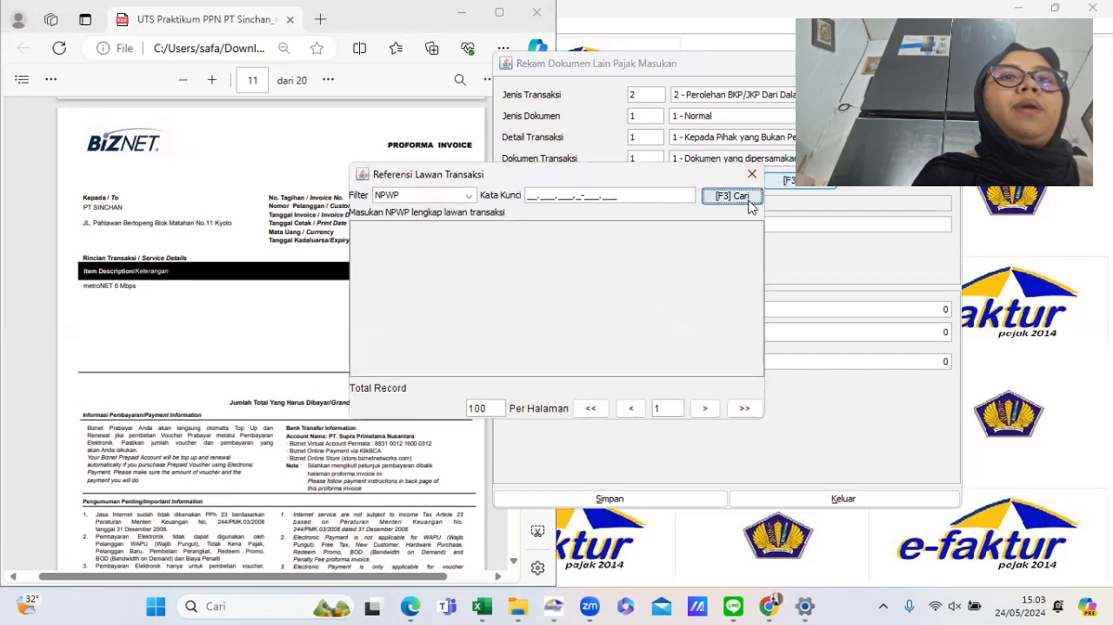
{"action": "left_click", "coordinate": [416, 354]}
{"action": "double_click", "coordinate": [419, 353]}
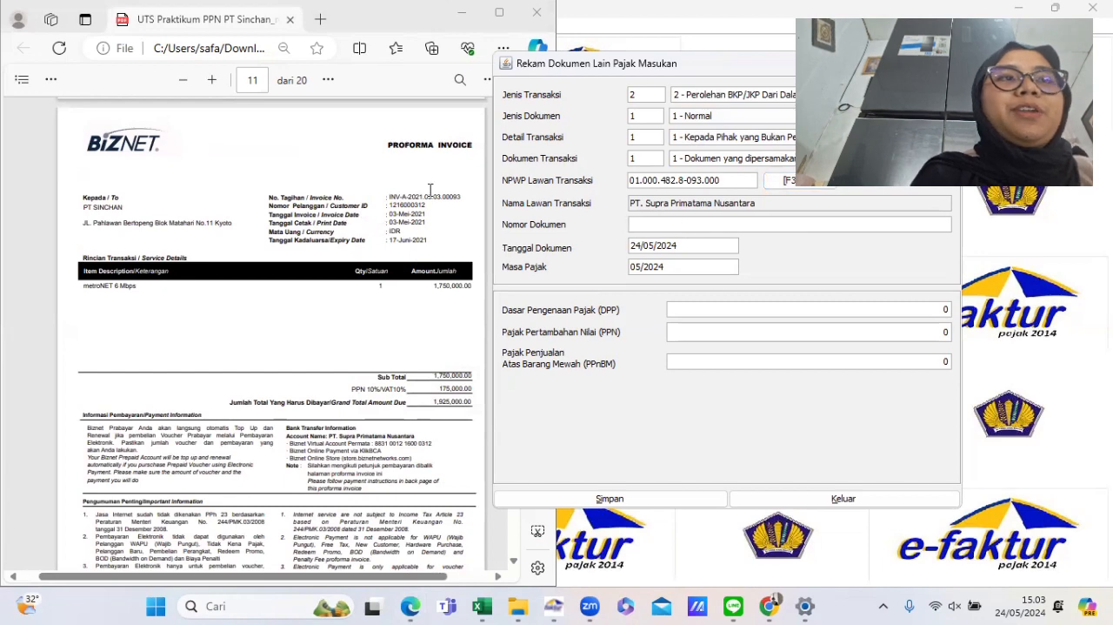
- Copy the Biznet invoice number from the PDF and paste it as document number INV-A-2021.05.03.00093
{"action": "left_click_drag", "start_coordinate": [389, 194], "coordinate": [465, 195]}
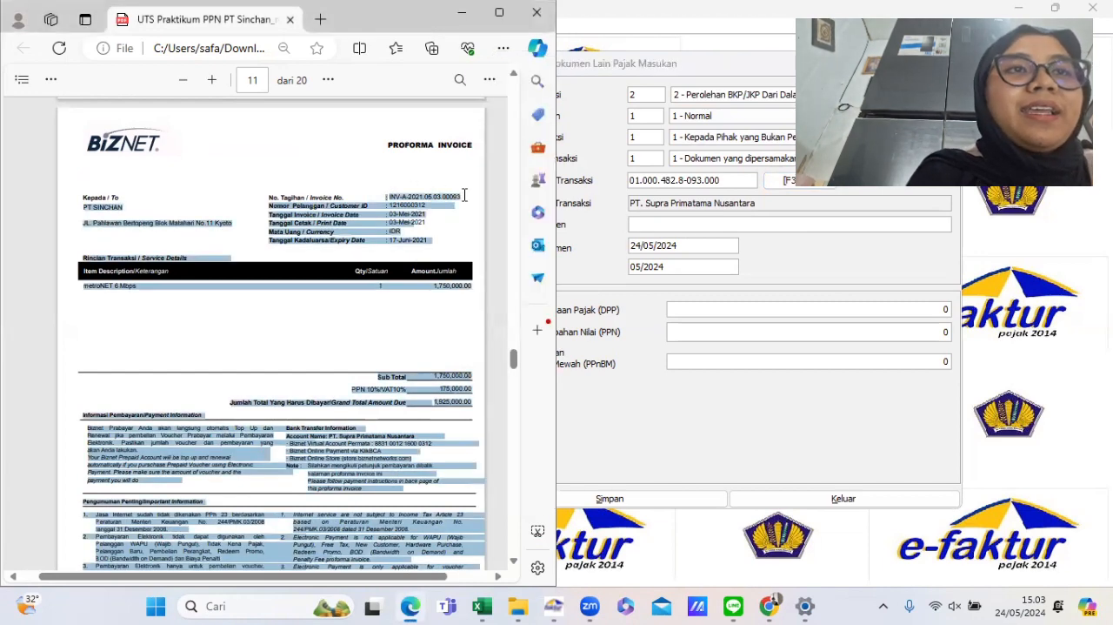
{"action": "left_click", "coordinate": [466, 197]}
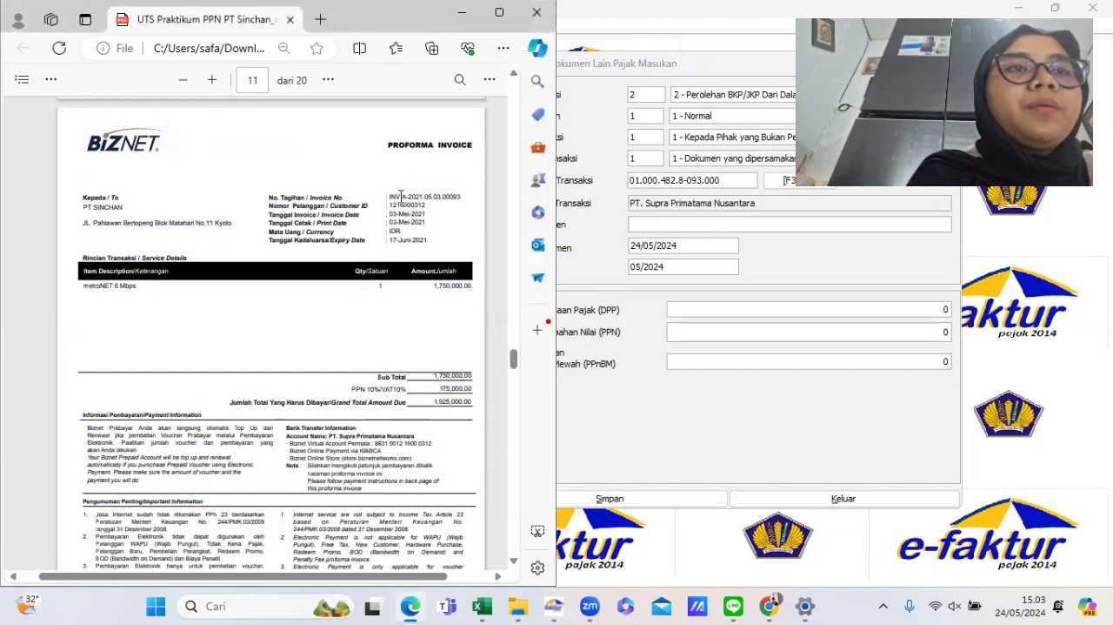
{"action": "left_click_drag", "start_coordinate": [390, 195], "coordinate": [452, 198]}
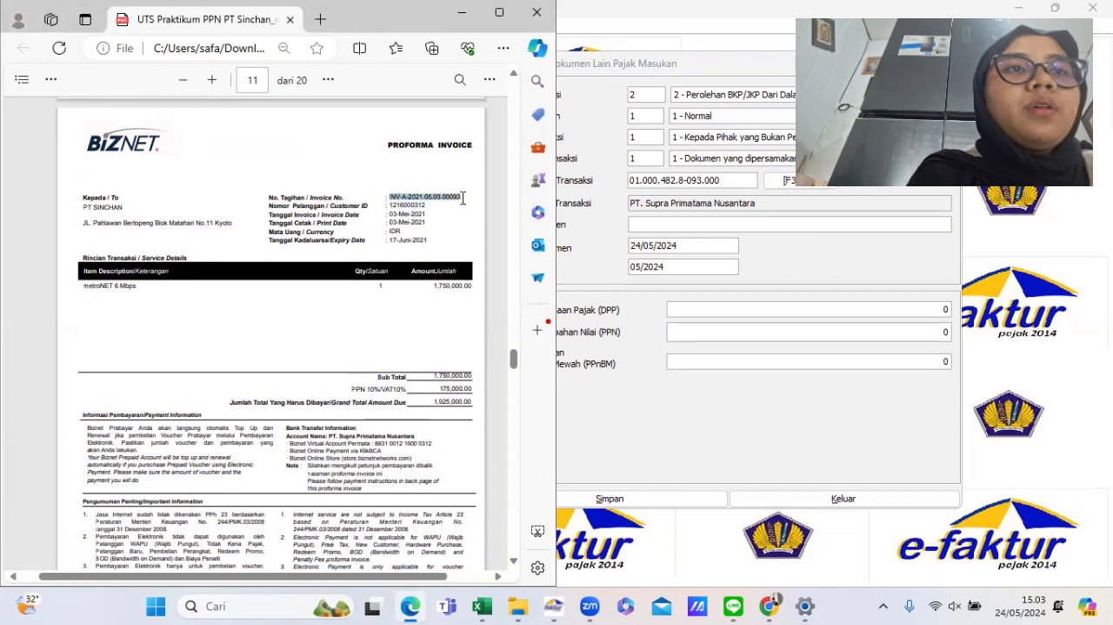
{"action": "left_click", "coordinate": [637, 223]}
{"action": "type", "text": "INV-A-2021.05.03.00093"}
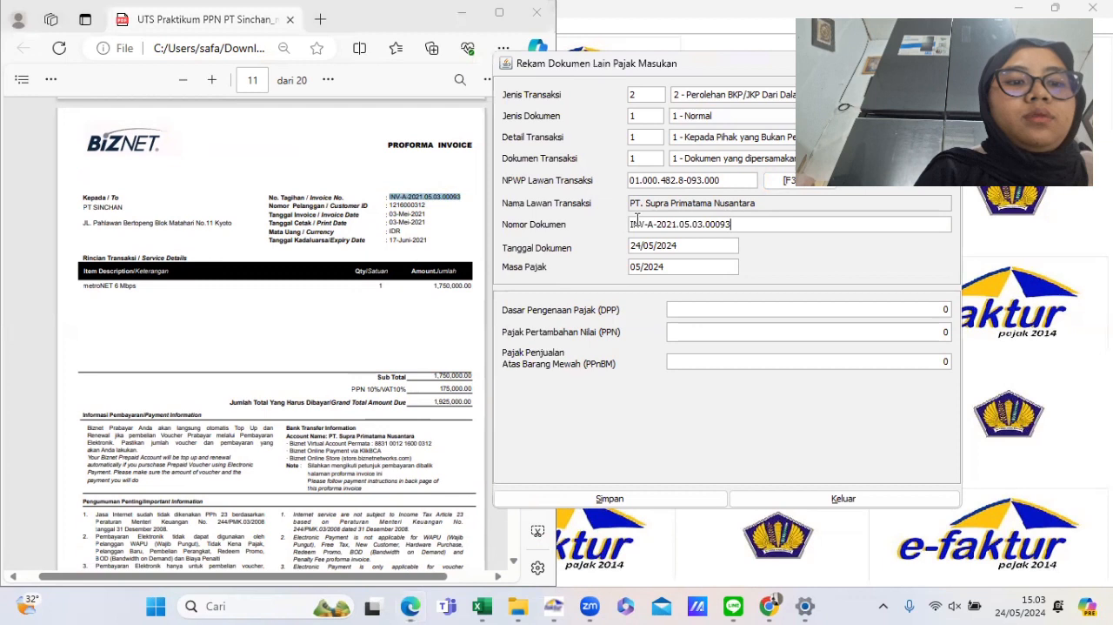
- Set the document date to 03/05/2022
{"action": "double_click", "coordinate": [688, 248]}
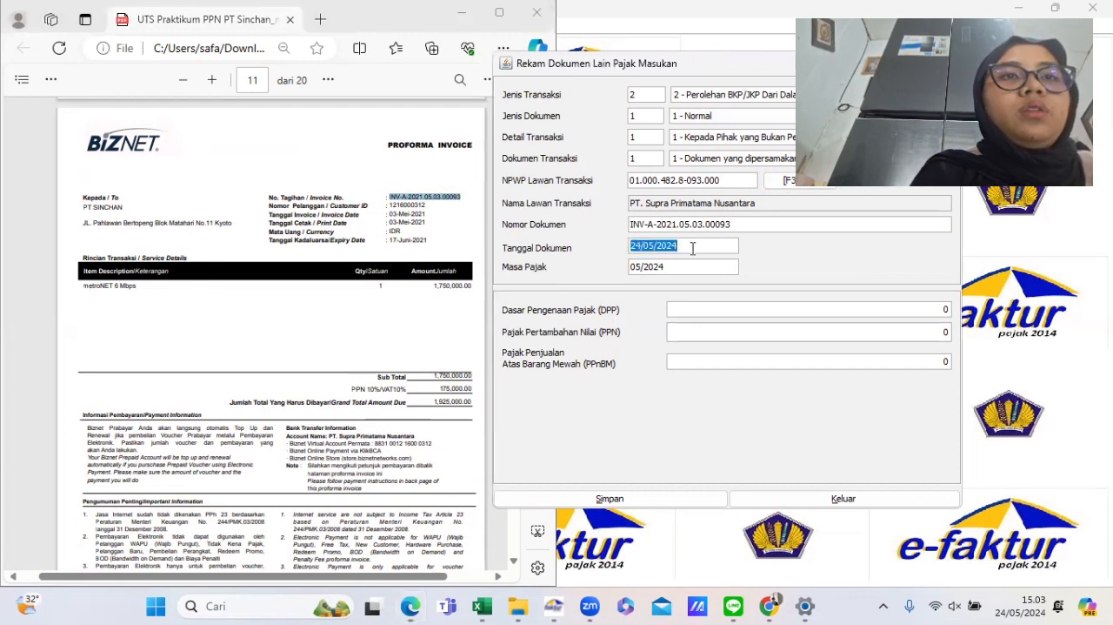
{"action": "type", "text": "03/"}
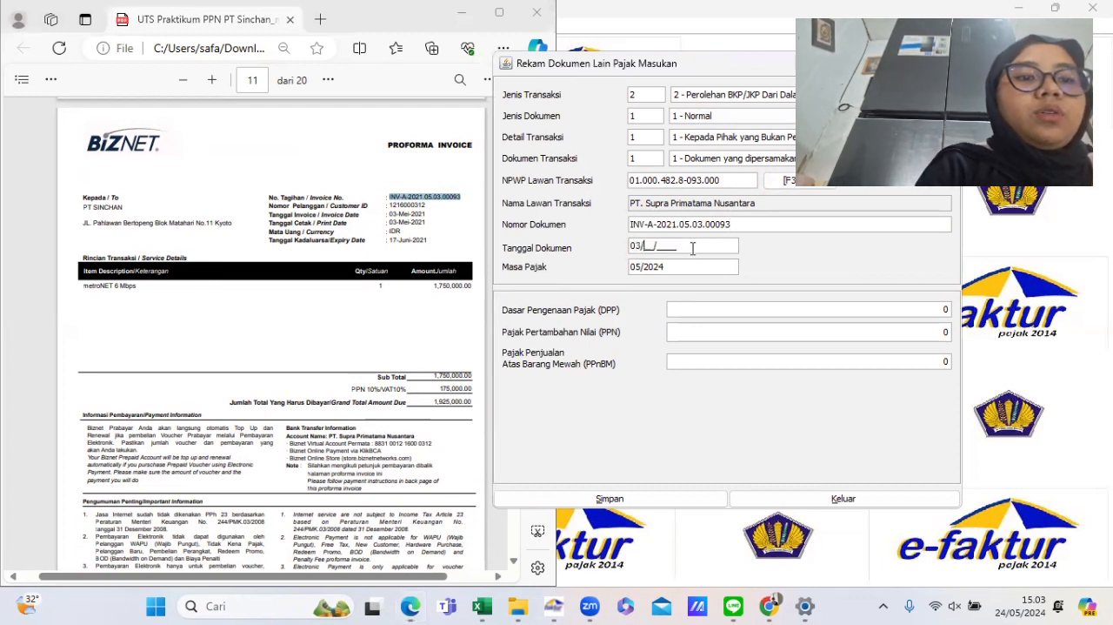
{"action": "type", "text": "05/2022"}
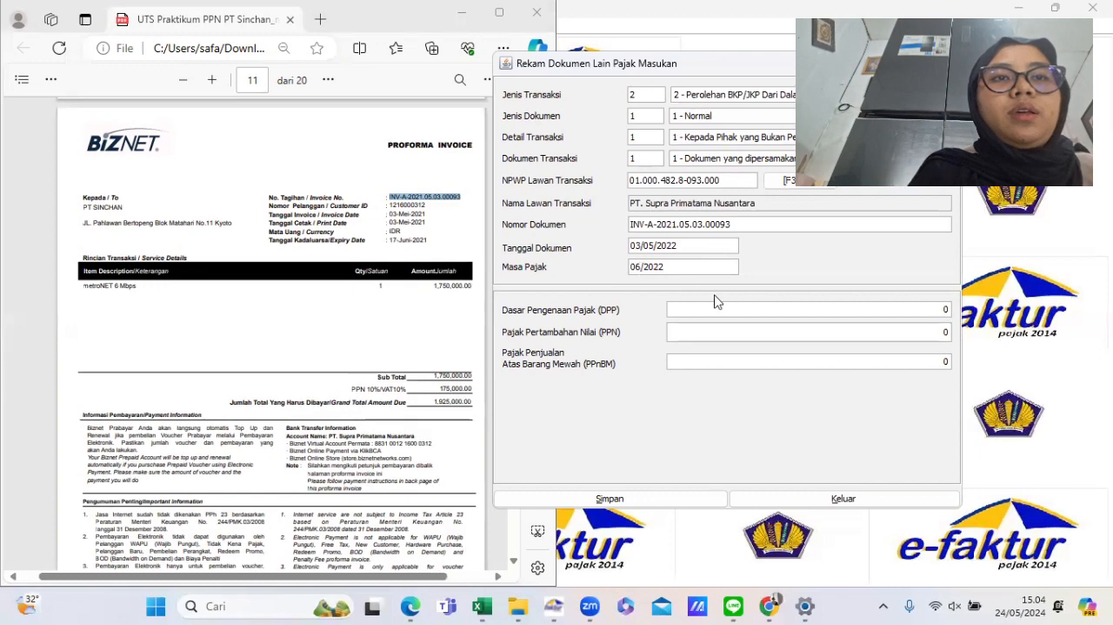
- Enter the Biznet invoice subtotal of 1750000 as the tax base (DPP)
{"action": "scroll", "coordinate": [434, 370], "scroll_direction": "down", "scroll_amount": 4}
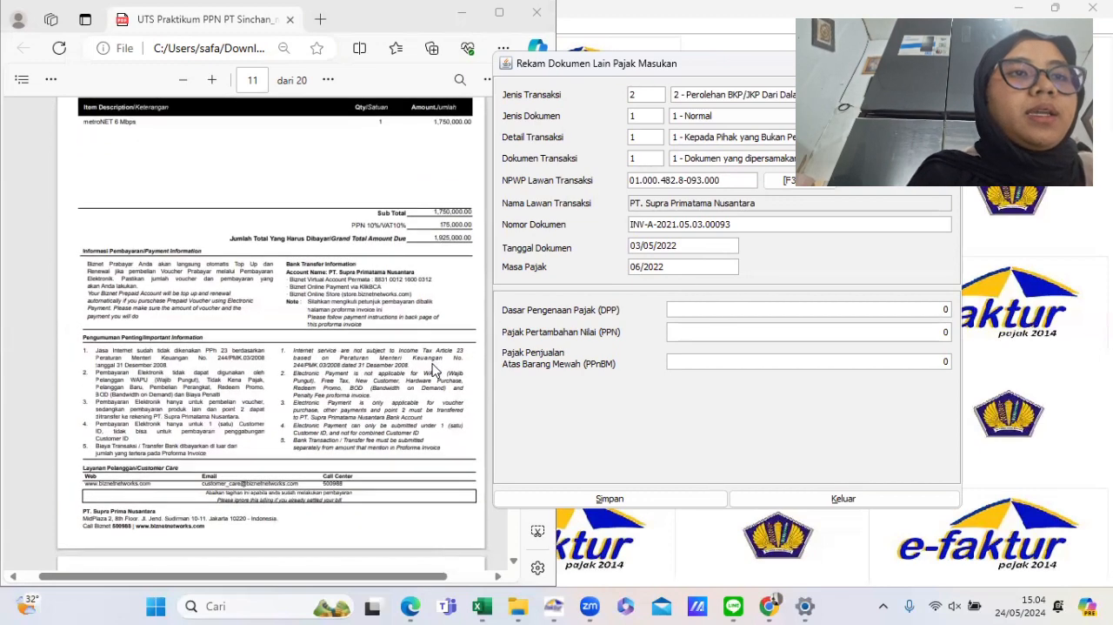
{"action": "scroll", "coordinate": [433, 370], "scroll_direction": "up", "scroll_amount": 1, "text": "ctrl"}
{"action": "scroll", "coordinate": [433, 369], "scroll_direction": "right", "scroll_amount": 1}
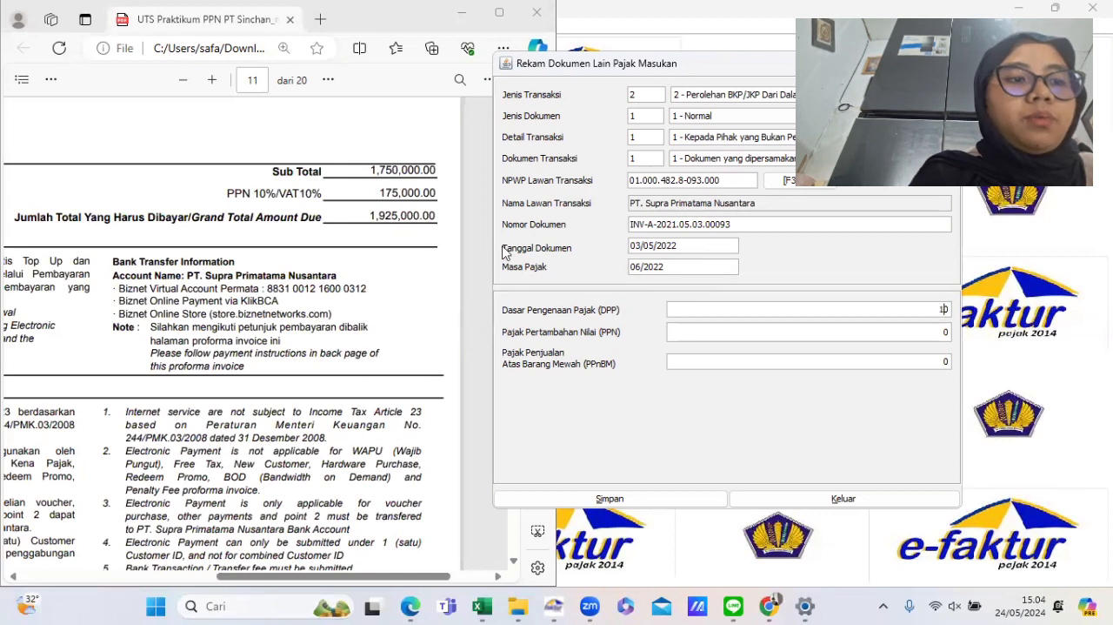
{"action": "type", "text": "750000"}
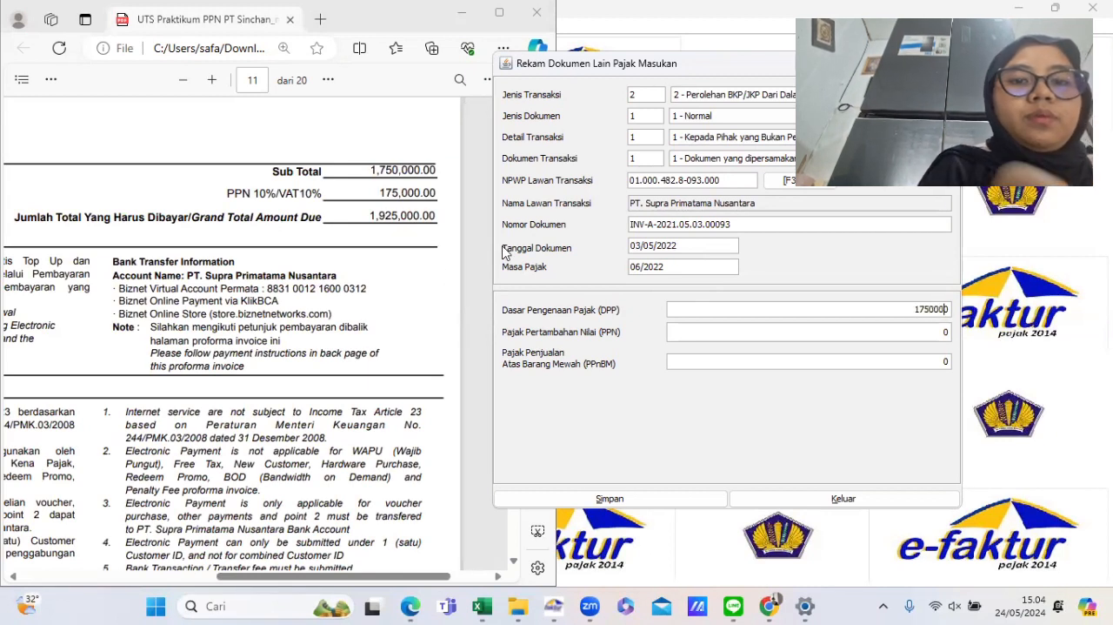
{"action": "key", "text": "Tab"}
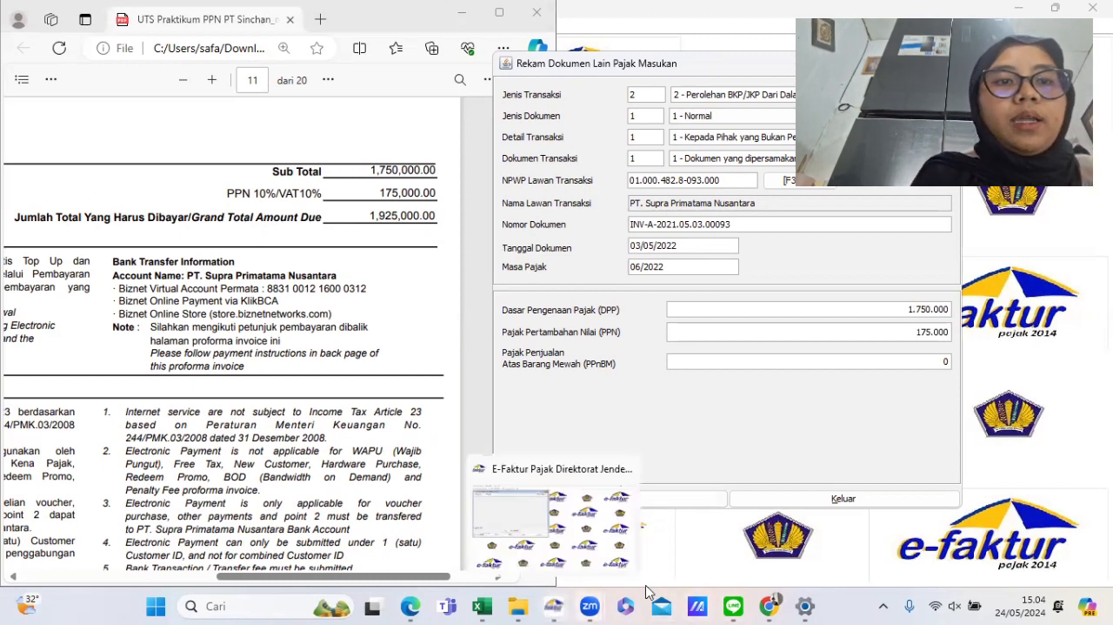
- Check the VAT amount in the recap spreadsheet and set the document's VAT (PPN) to 192500
{"action": "mouse_move", "coordinate": [484, 602]}
{"action": "left_click", "coordinate": [545, 545]}
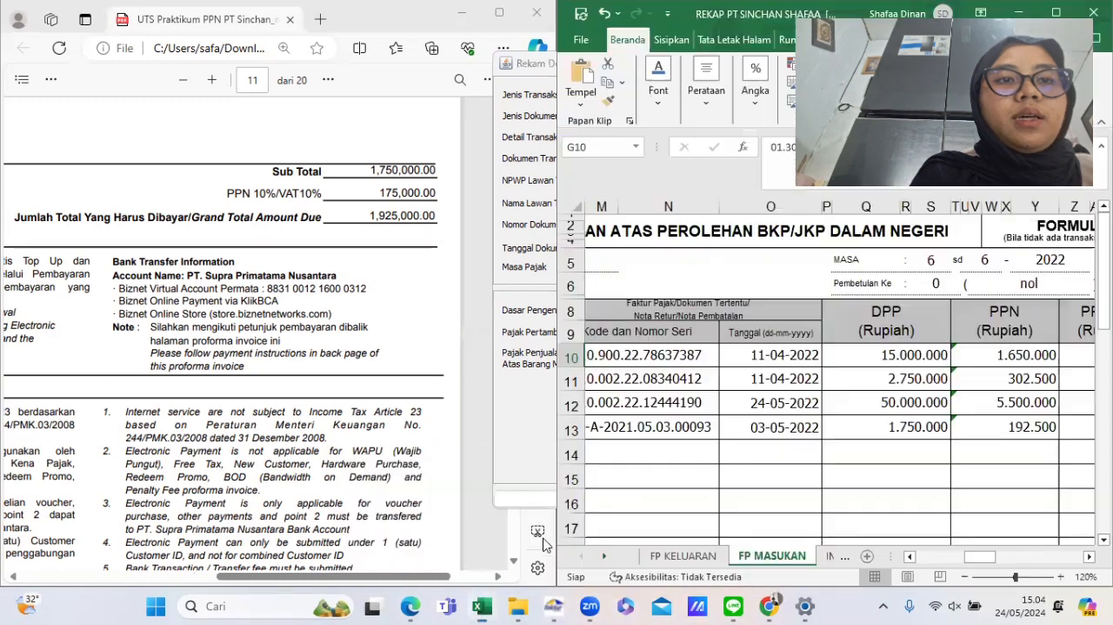
{"action": "scroll", "coordinate": [723, 409], "scroll_direction": "down", "scroll_amount": 2}
{"action": "scroll", "coordinate": [723, 409], "scroll_direction": "right", "scroll_amount": 2}
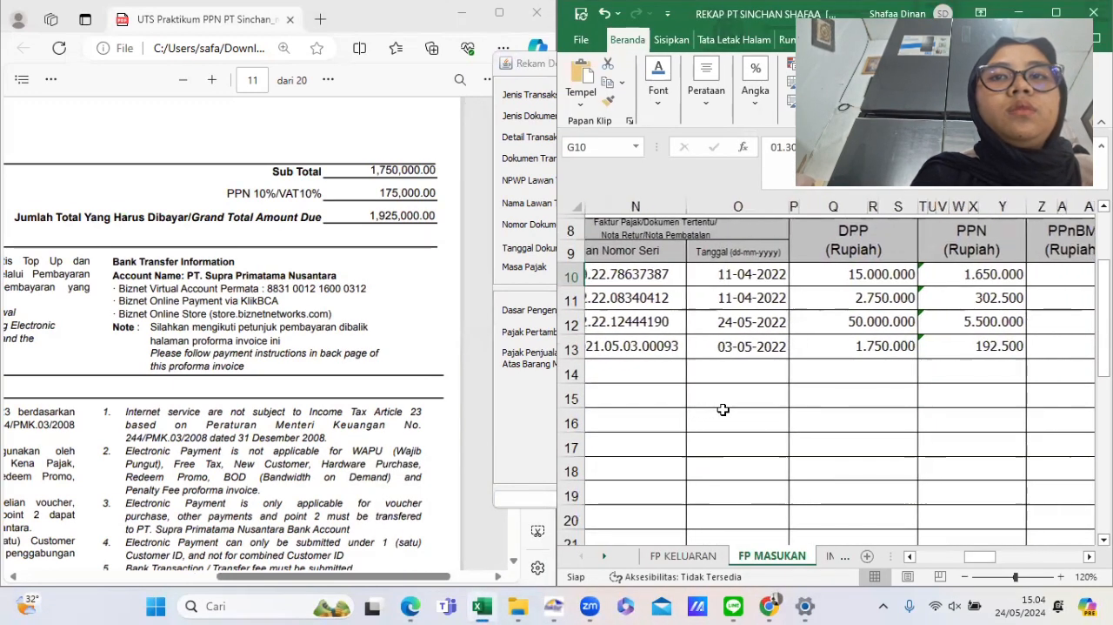
{"action": "left_click", "coordinate": [431, 331]}
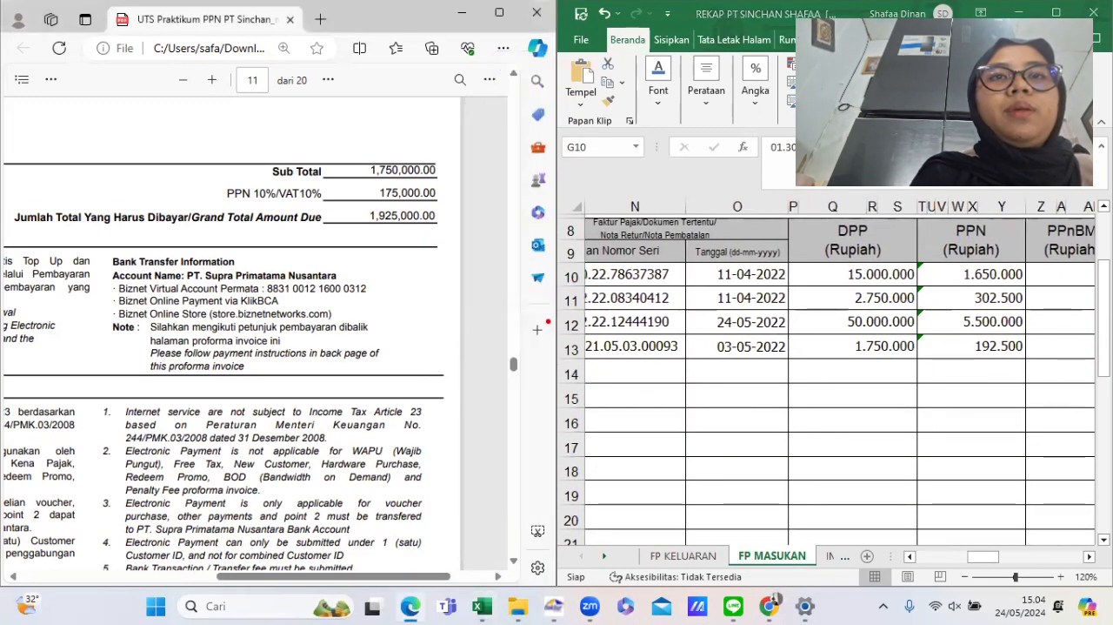
{"action": "left_click", "coordinate": [1016, 13]}
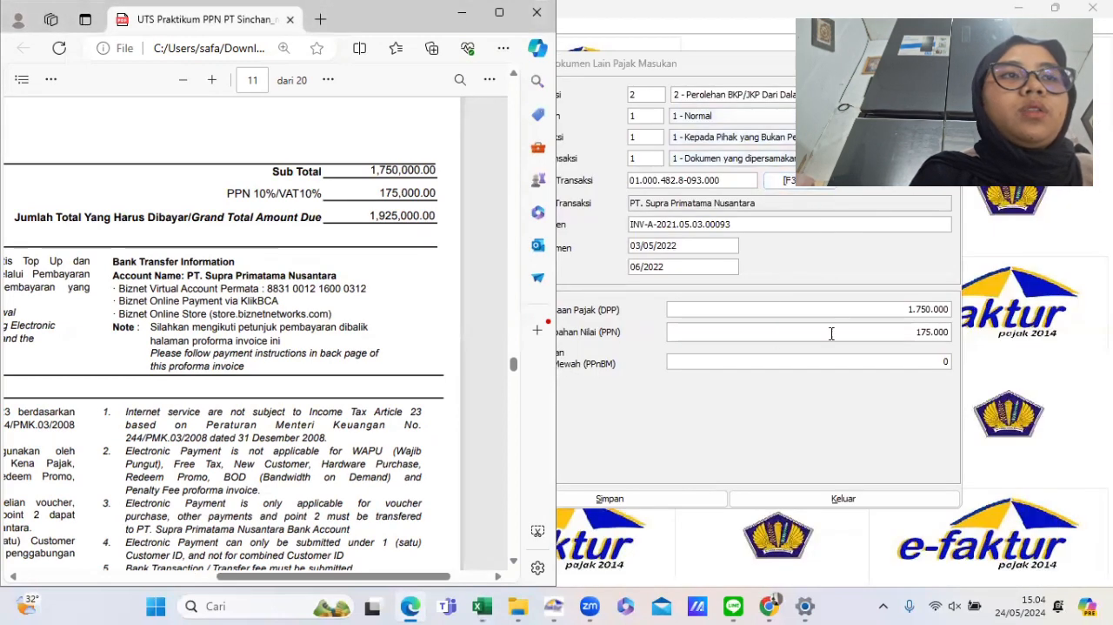
{"action": "left_click_drag", "start_coordinate": [880, 337], "coordinate": [948, 337]}
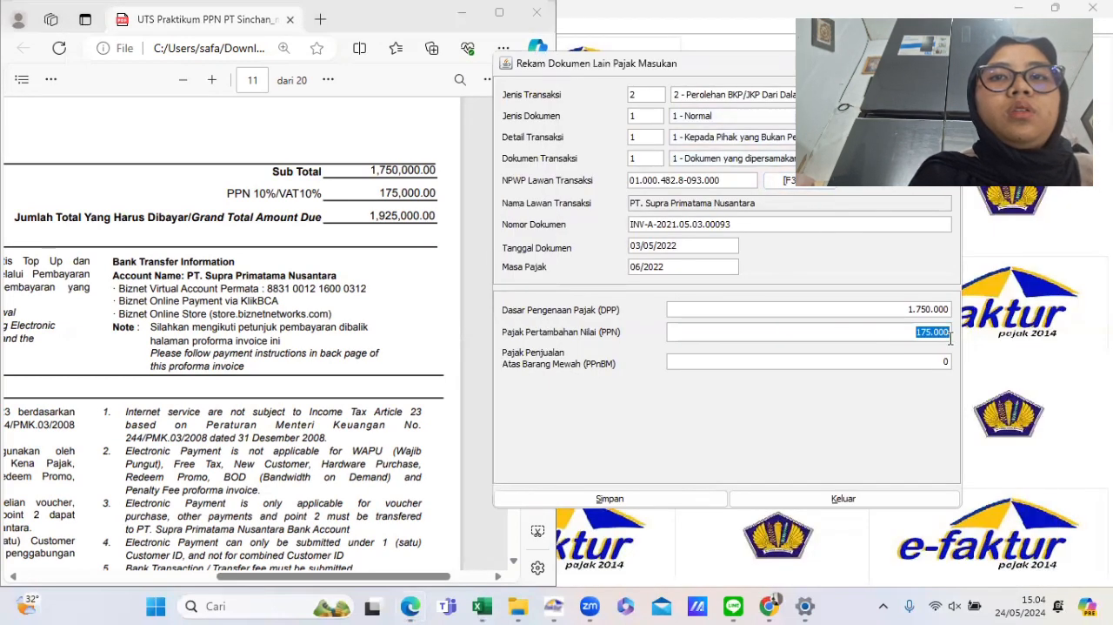
{"action": "type", "text": "192500"}
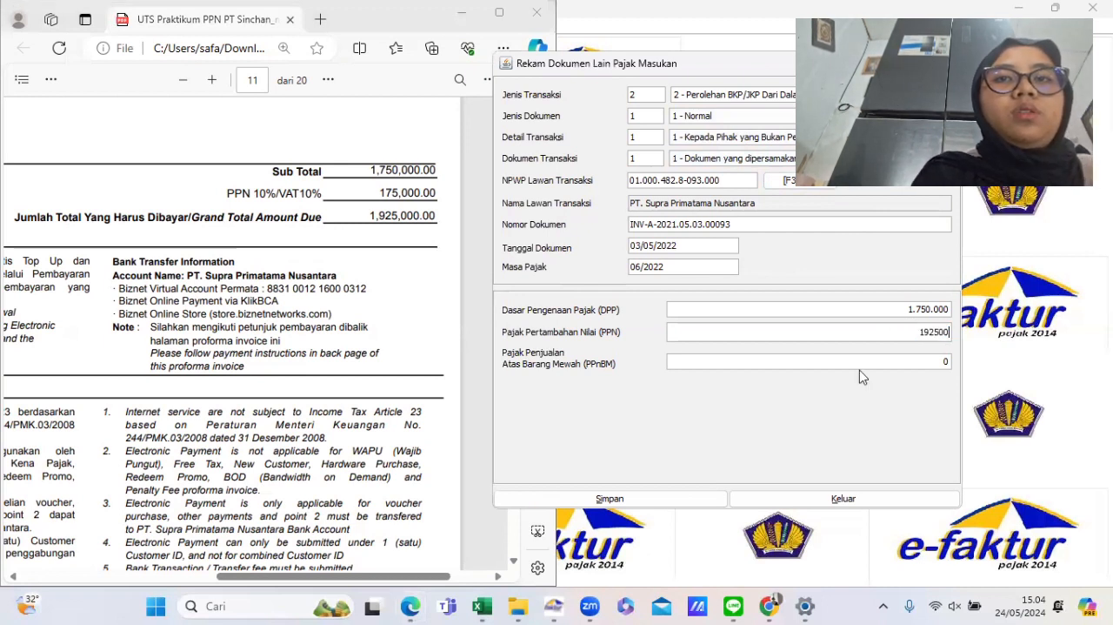
{"action": "key", "text": "Tab"}
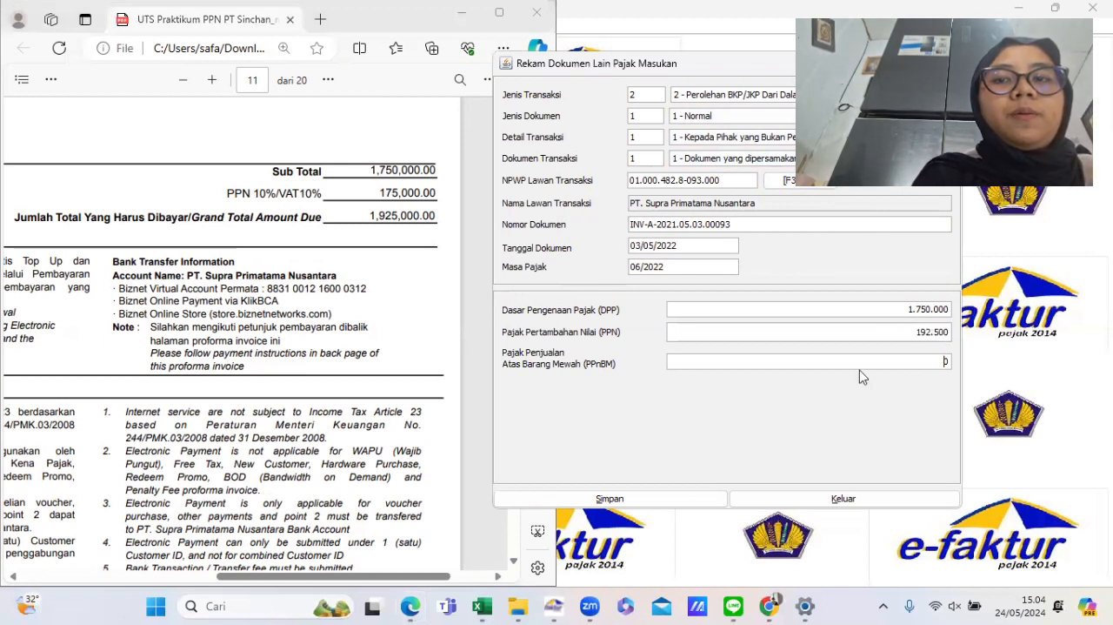
- Save the other input VAT document and choose to create a new document
{"action": "left_click", "coordinate": [632, 501]}
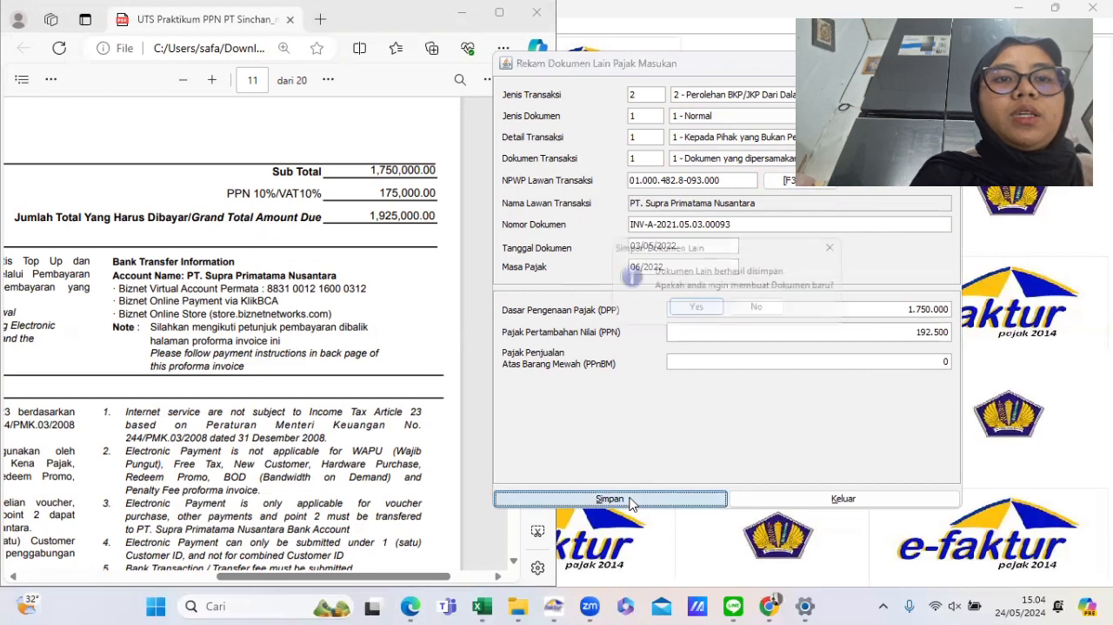
{"action": "left_click", "coordinate": [694, 309]}
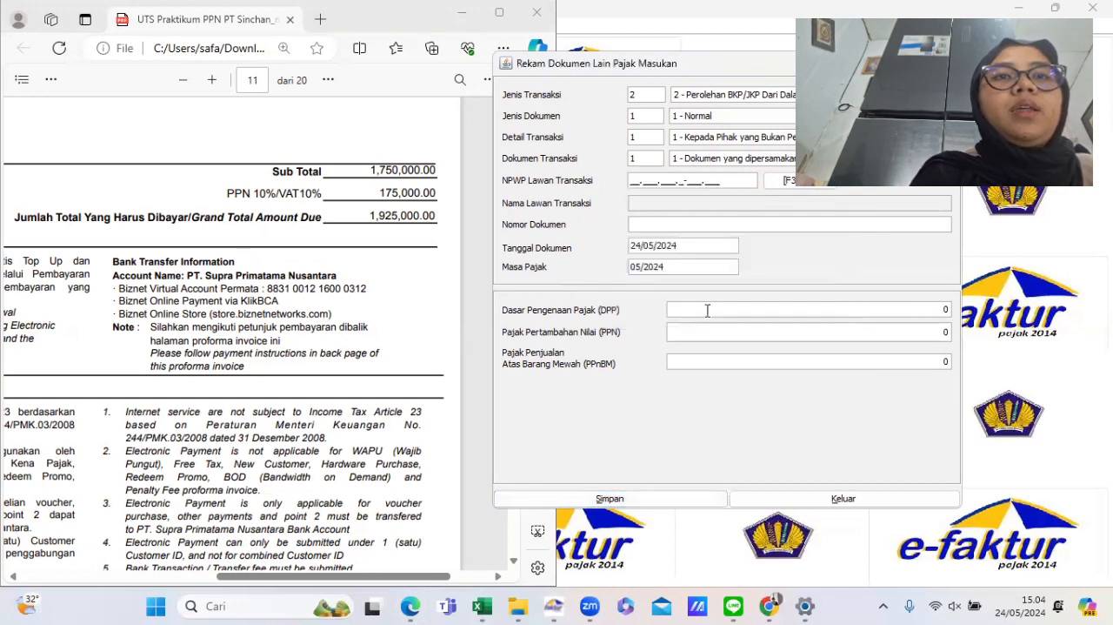
- Scroll the practicum PDF to the SSP page and set the transaction type to 1 - Impor BKP dan Pemanfaatan
{"action": "scroll", "coordinate": [225, 348], "scroll_direction": "down", "scroll_amount": 1}
{"action": "scroll", "coordinate": [225, 348], "scroll_direction": "left", "scroll_amount": 1}
{"action": "scroll", "coordinate": [224, 348], "scroll_direction": "down", "scroll_amount": 3}
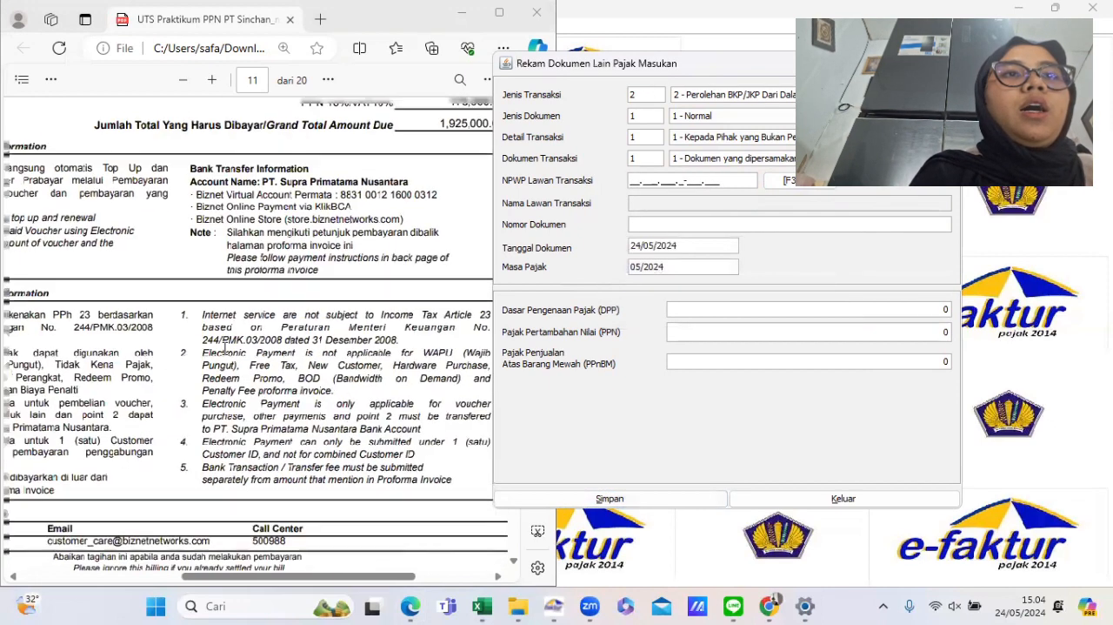
{"action": "scroll", "coordinate": [224, 348], "scroll_direction": "down", "scroll_amount": 4}
{"action": "scroll", "coordinate": [224, 348], "scroll_direction": "up", "scroll_amount": 2}
{"action": "scroll", "coordinate": [225, 348], "scroll_direction": "down", "scroll_amount": 10}
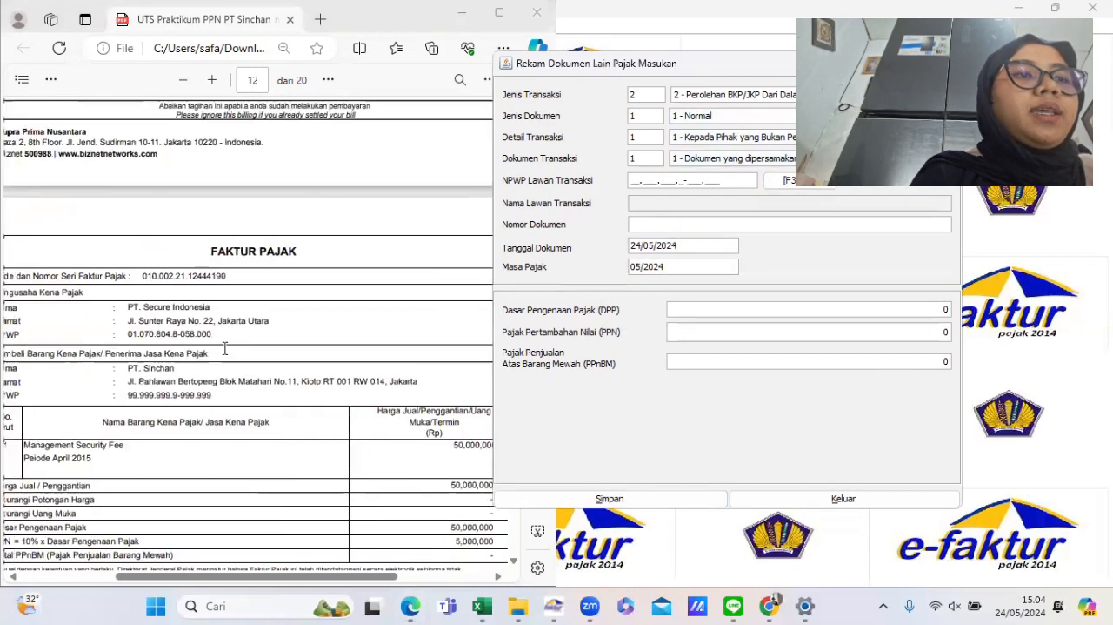
{"action": "scroll", "coordinate": [225, 348], "scroll_direction": "down", "scroll_amount": 1}
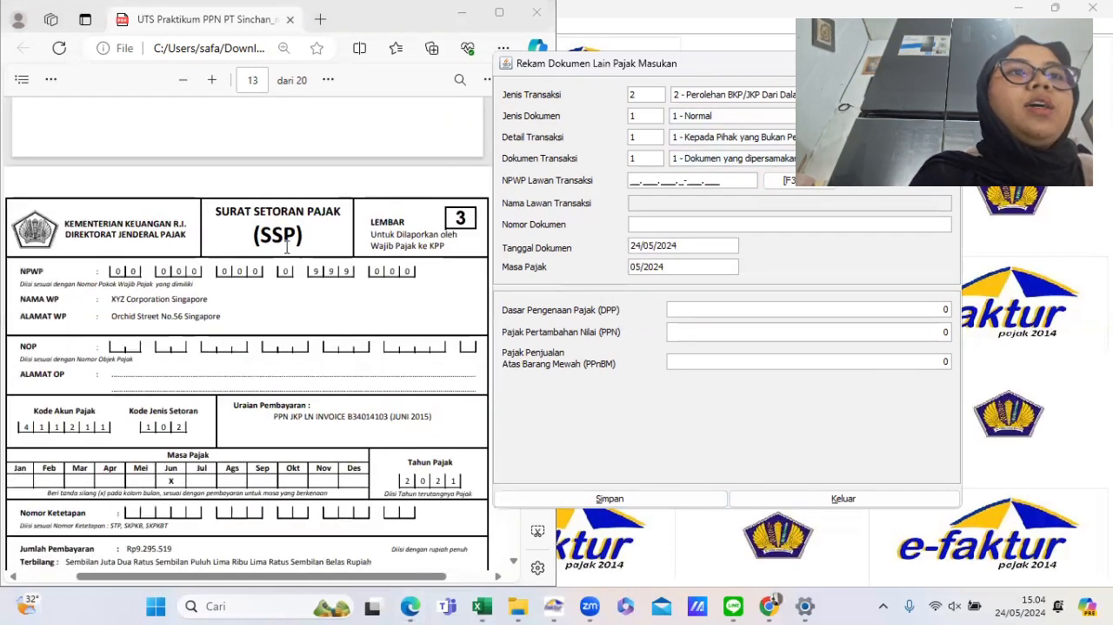
{"action": "left_click", "coordinate": [696, 97]}
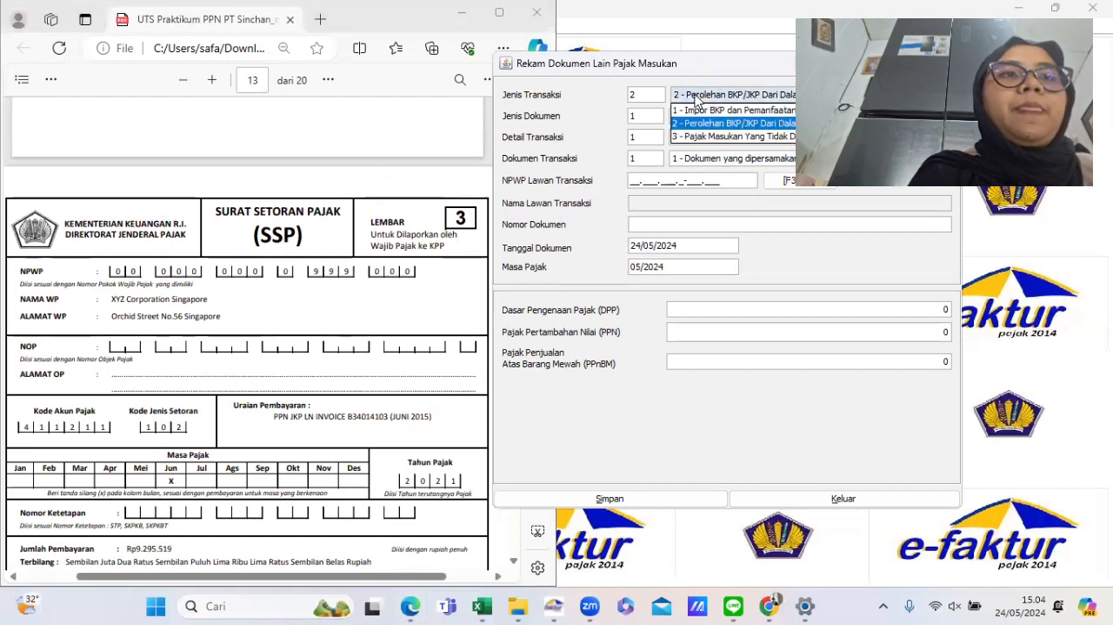
{"action": "left_click", "coordinate": [695, 112]}
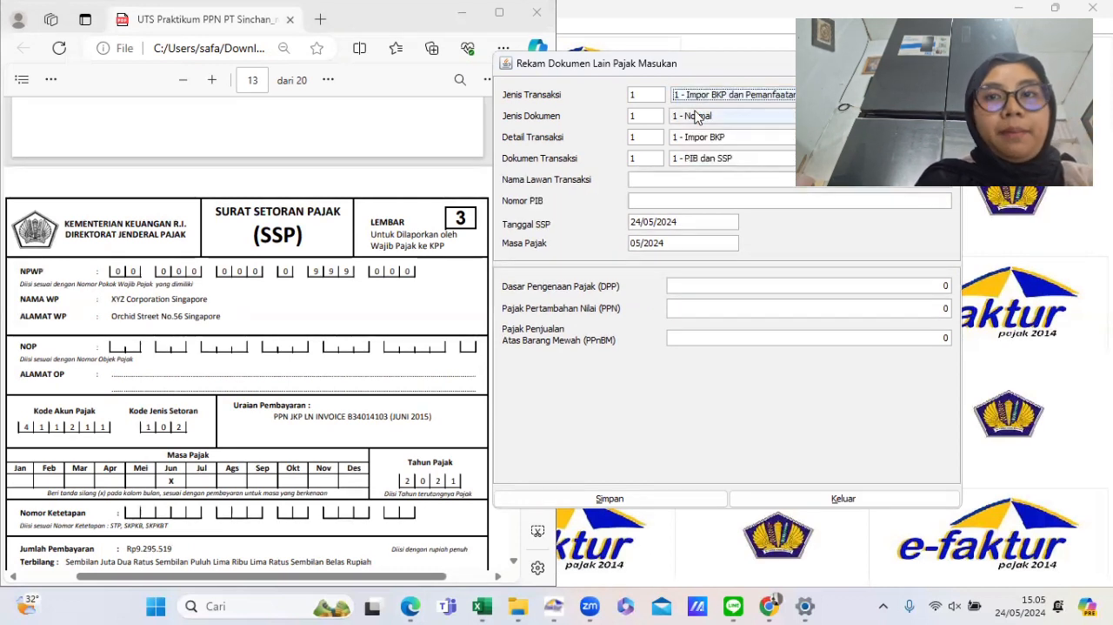
- Set the transaction detail to 3 - Pemanfaatan JKP and the transaction document to 1 - Surat Setoran Pajak
{"action": "left_click", "coordinate": [694, 139]}
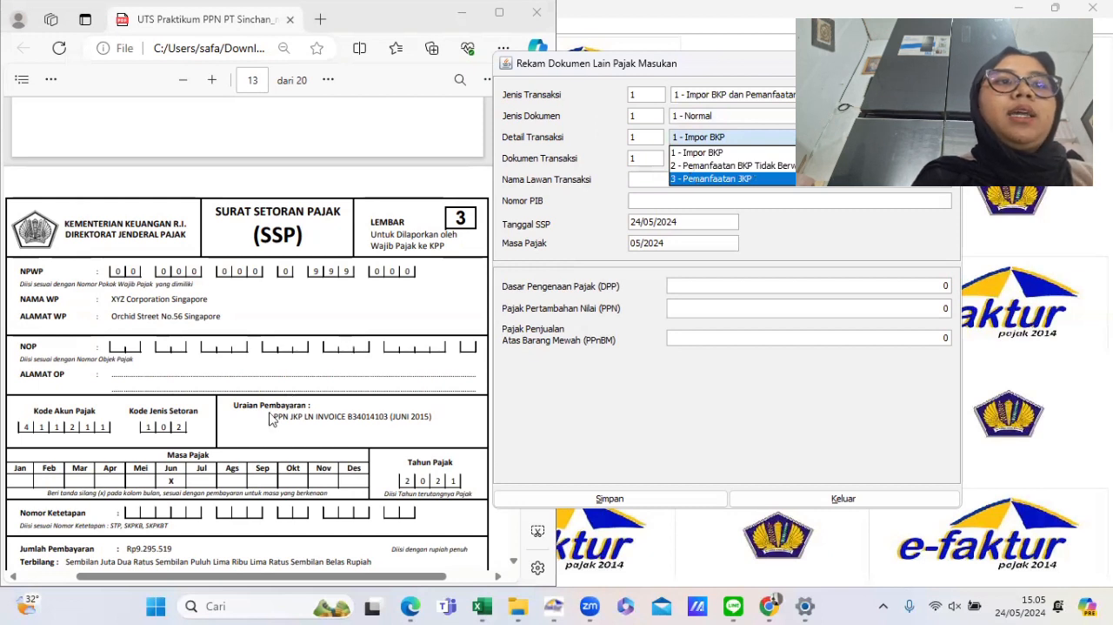
{"action": "left_click_drag", "start_coordinate": [272, 412], "coordinate": [436, 416]}
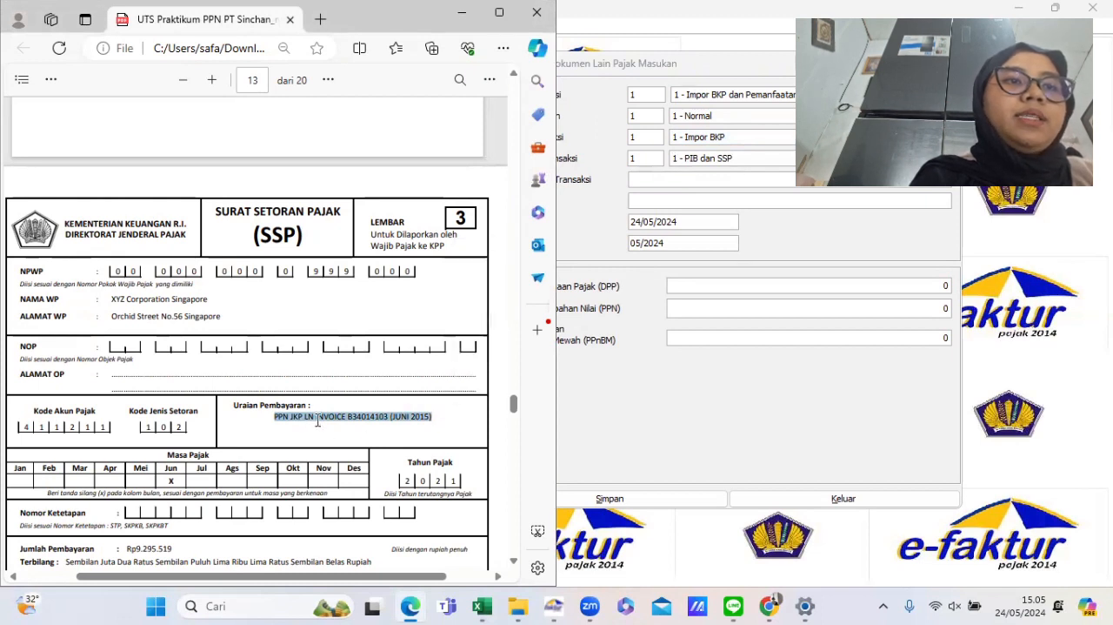
{"action": "left_click", "coordinate": [587, 422]}
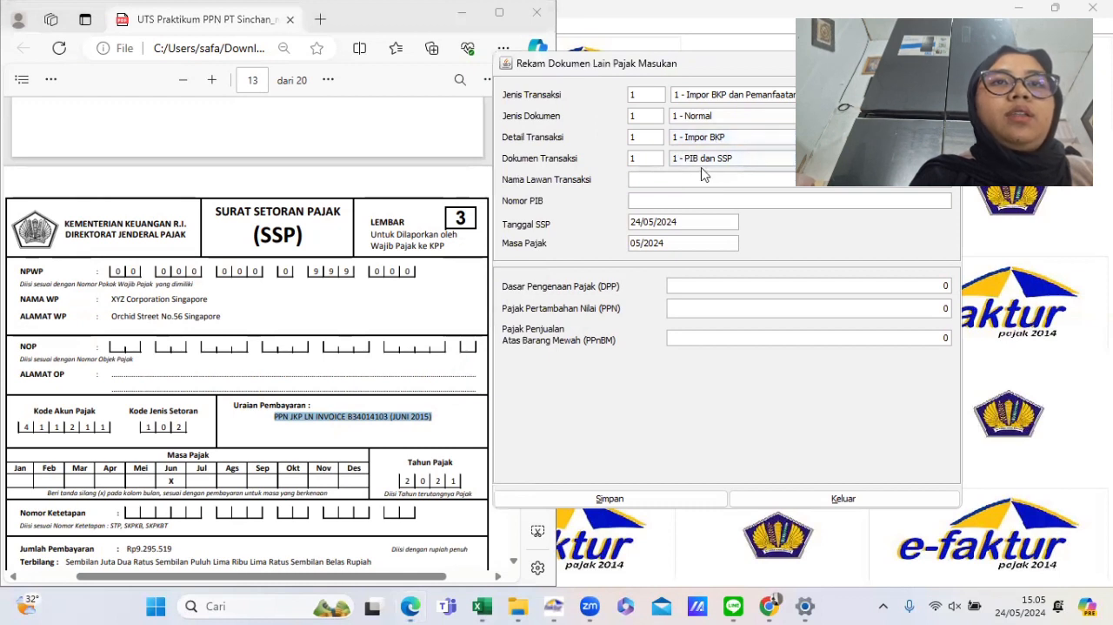
{"action": "left_click", "coordinate": [696, 137]}
{"action": "left_click", "coordinate": [709, 180]}
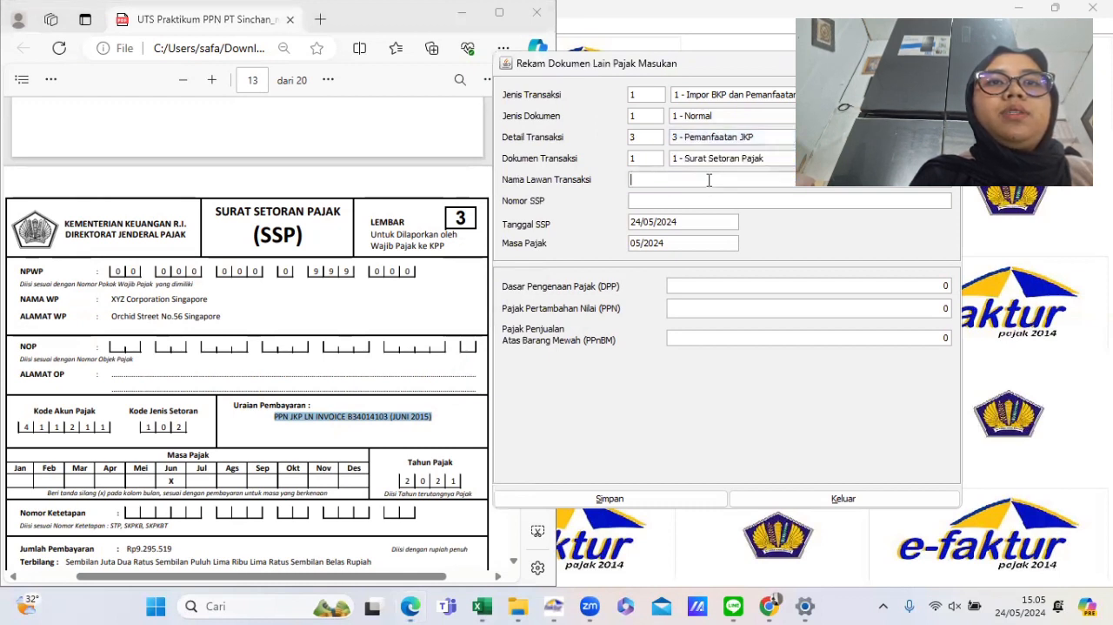
{"action": "left_click", "coordinate": [683, 158]}
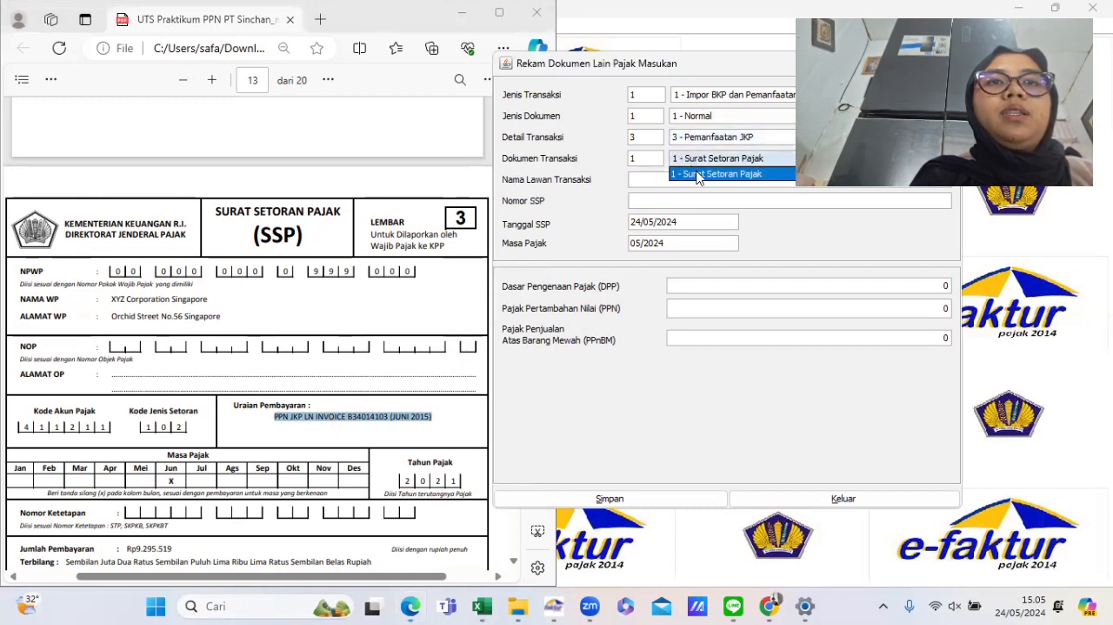
{"action": "left_click", "coordinate": [702, 174]}
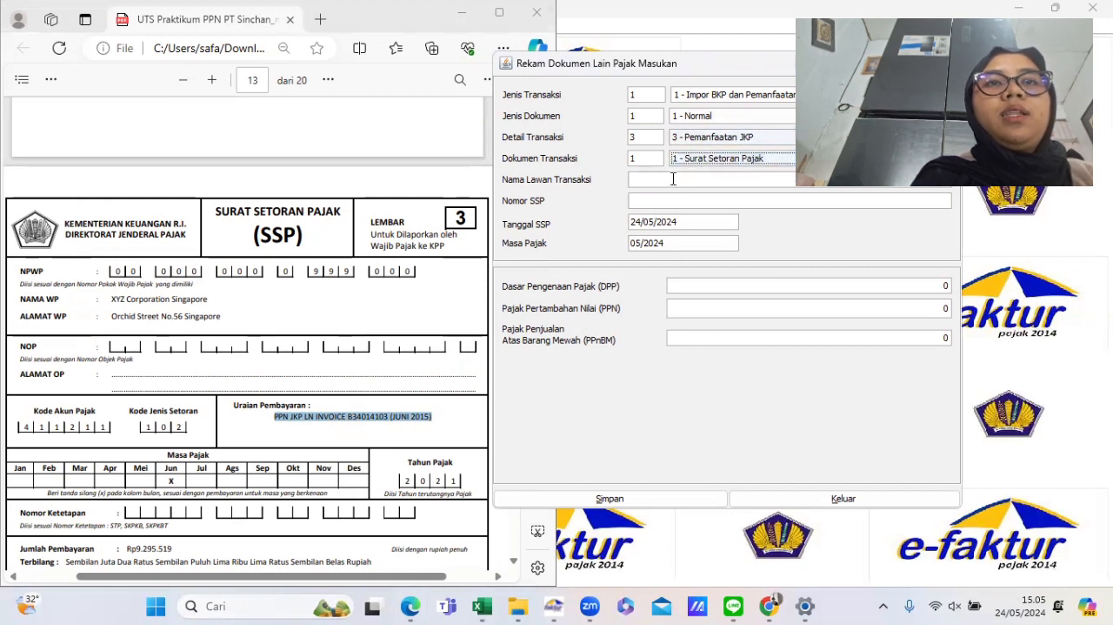
- Enter XYZ CORPORATION SINGAPORE as the counterparty name
{"action": "left_click", "coordinate": [666, 178]}
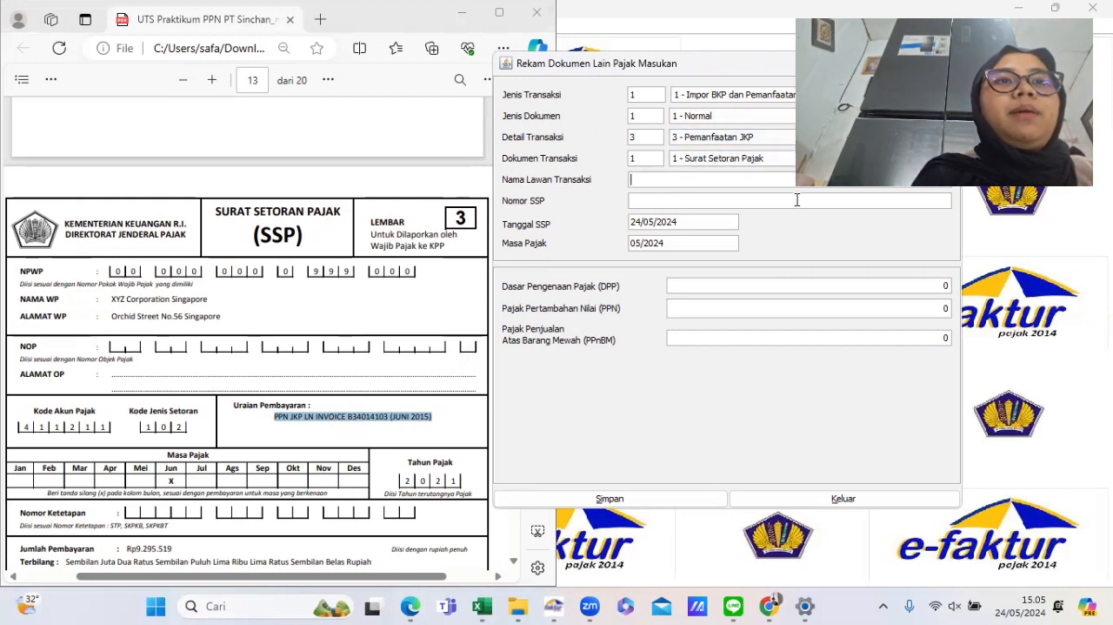
{"action": "type", "text": "XY"}
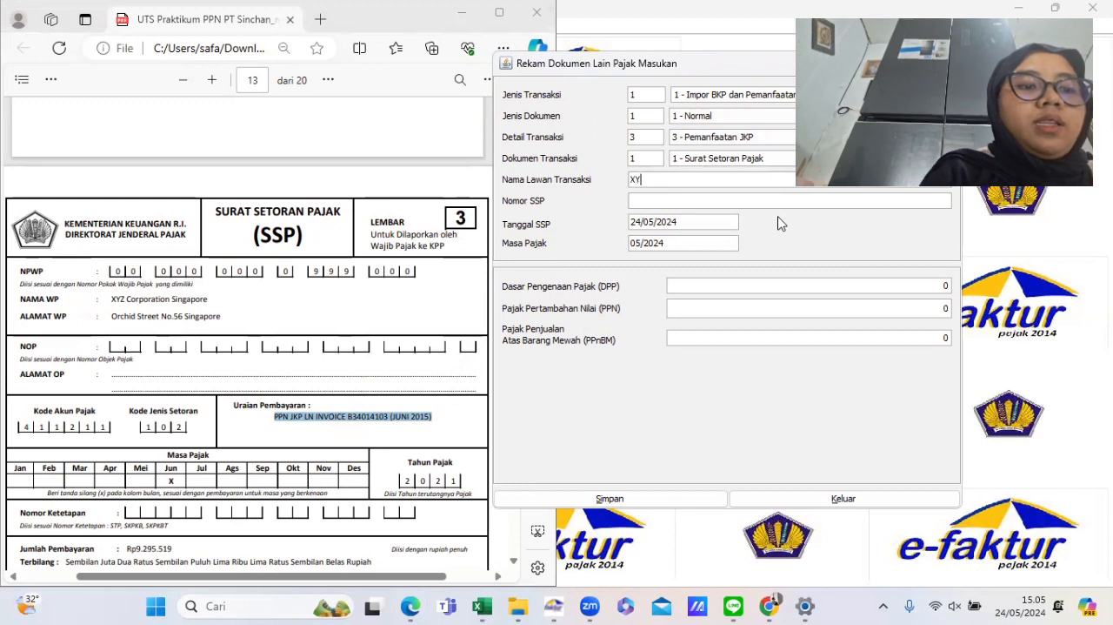
{"action": "type", "text": "Z CO"}
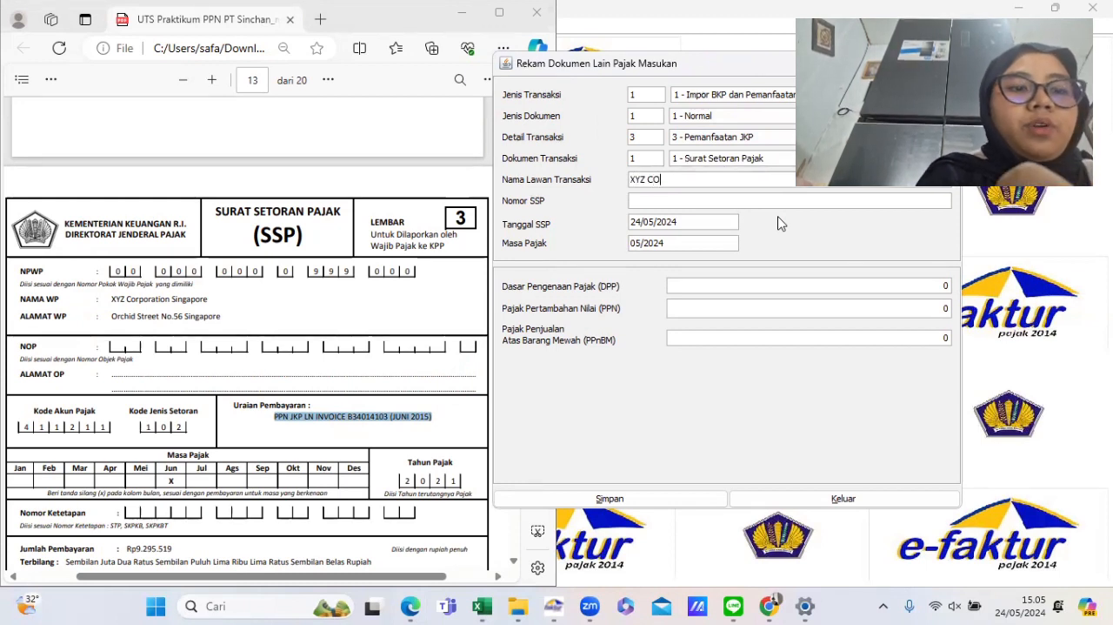
{"action": "type", "text": "RPORAT"}
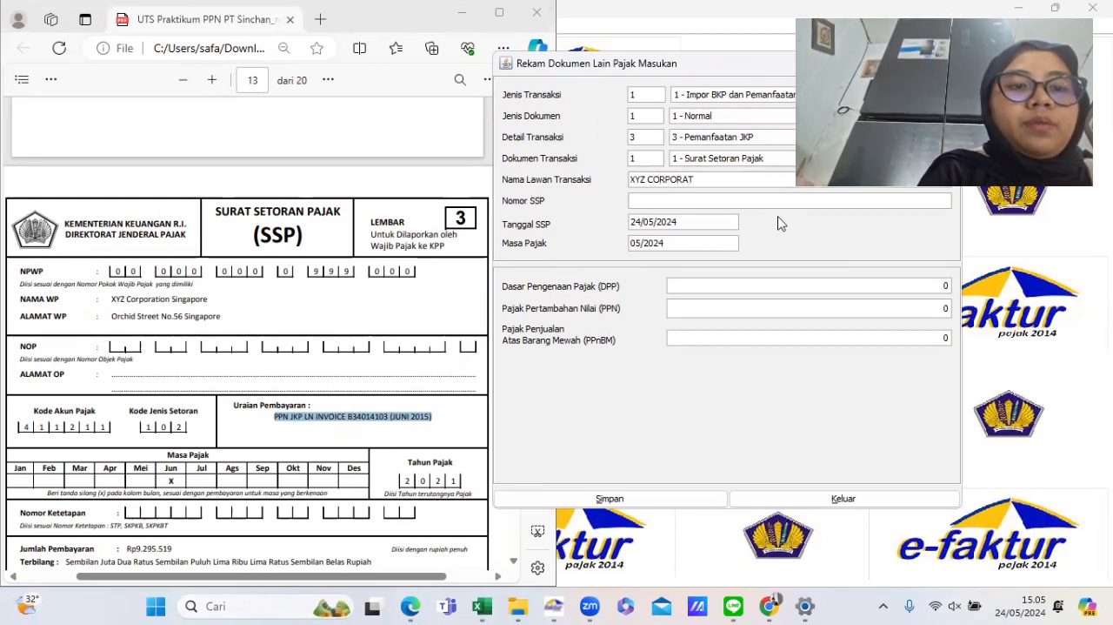
{"action": "type", "text": "ION SINGAPORE"}
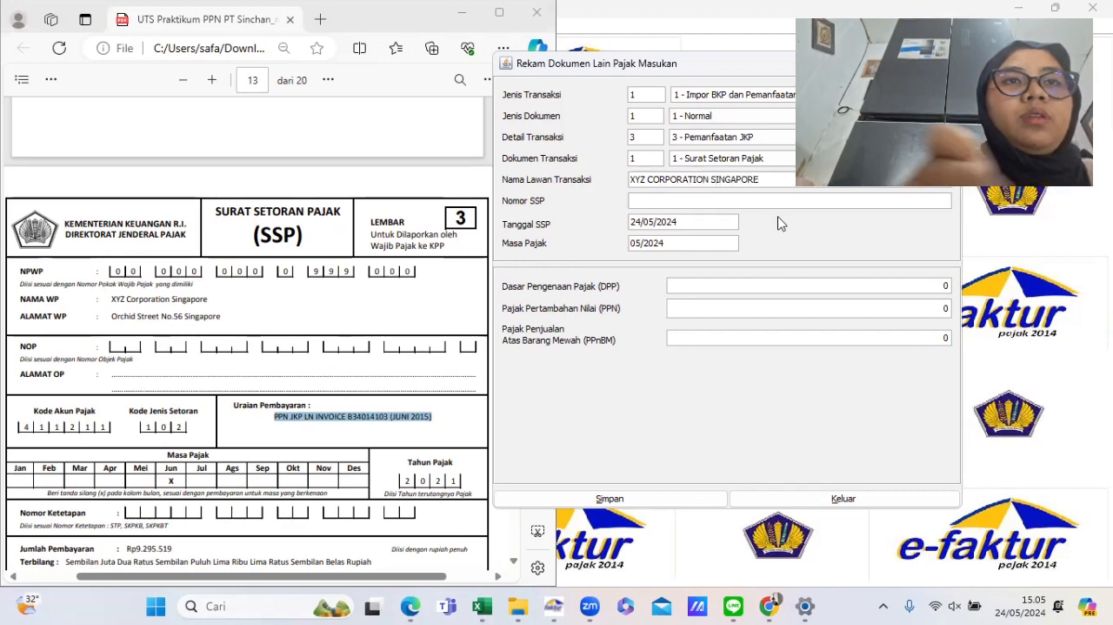
- Review the SSP payment details in the PDF and open the recap spreadsheet
{"action": "scroll", "coordinate": [395, 531], "scroll_direction": "down", "scroll_amount": 3}
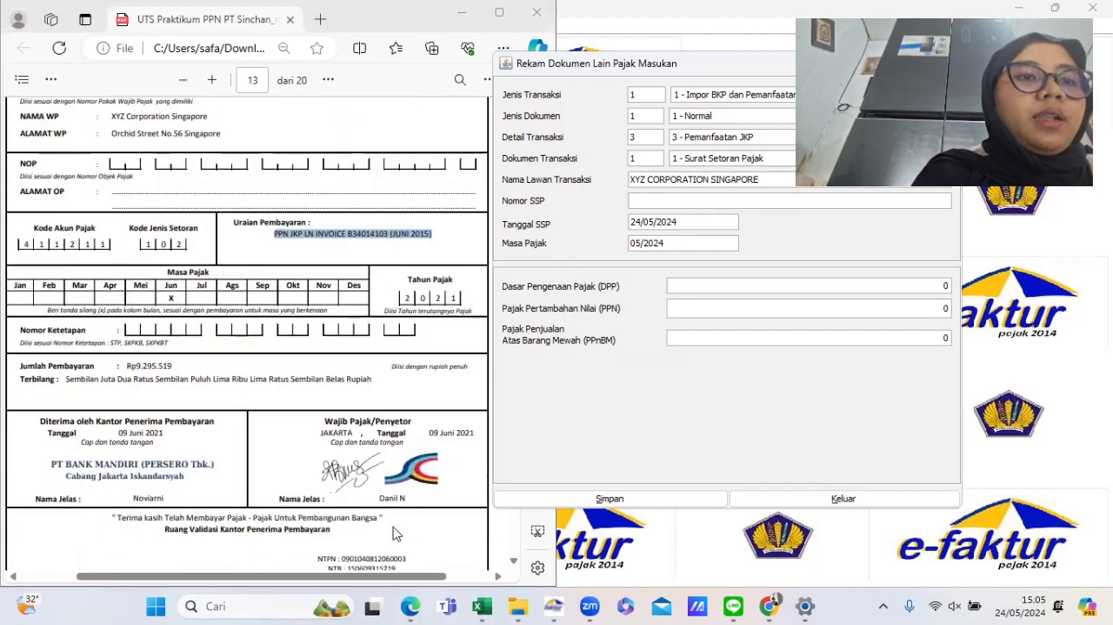
{"action": "scroll", "coordinate": [396, 534], "scroll_direction": "down", "scroll_amount": 2}
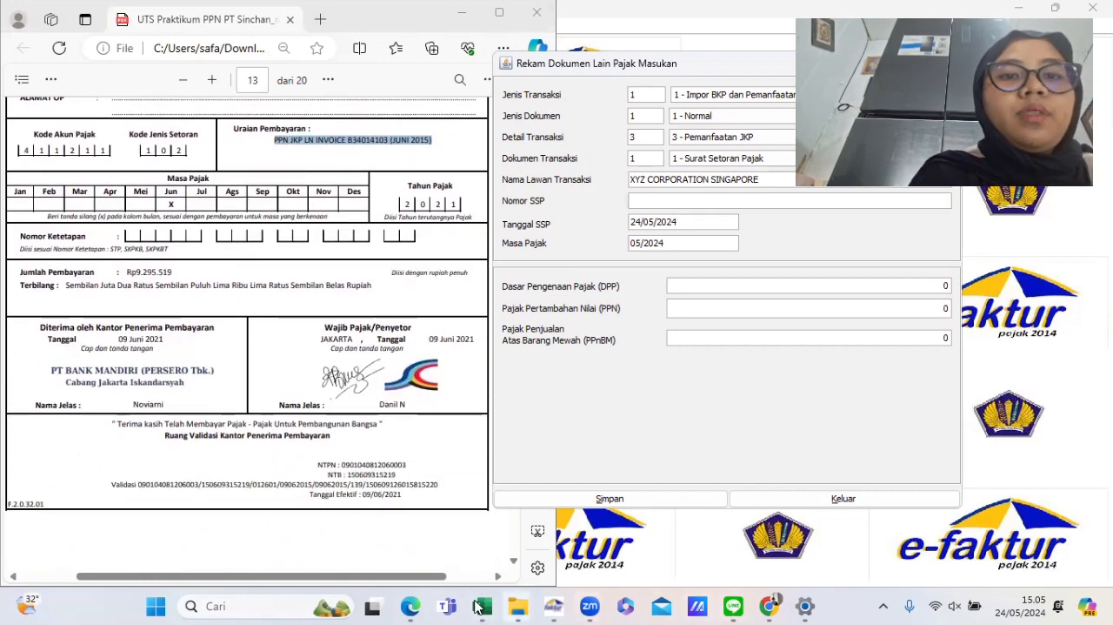
{"action": "left_click", "coordinate": [552, 516]}
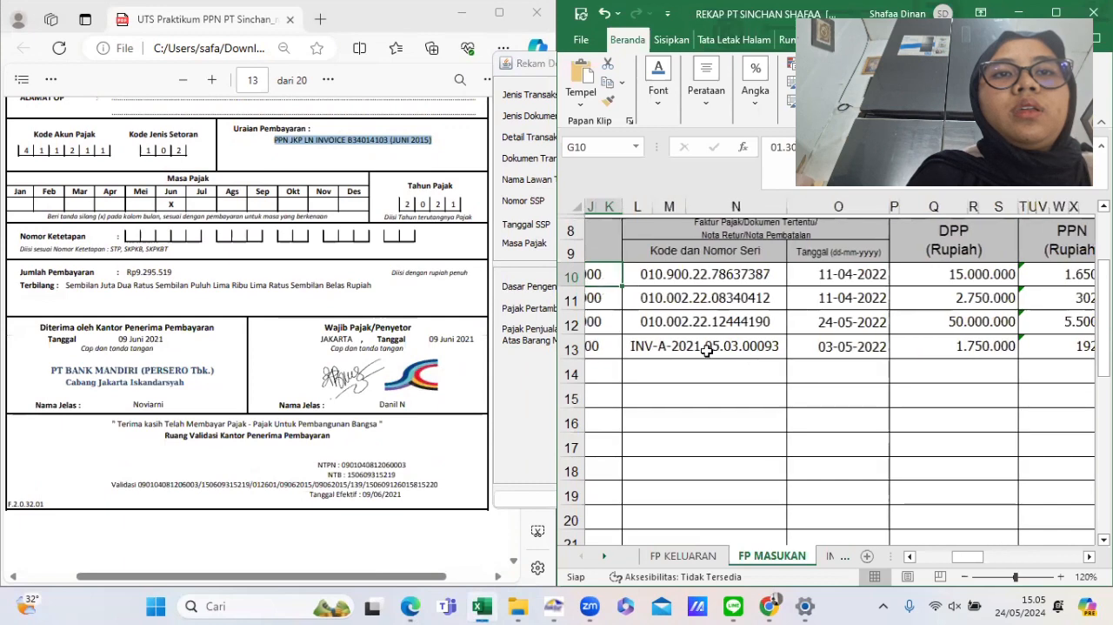
{"action": "scroll", "coordinate": [678, 342], "scroll_direction": "left", "scroll_amount": 1}
{"action": "left_click", "coordinate": [754, 562]}
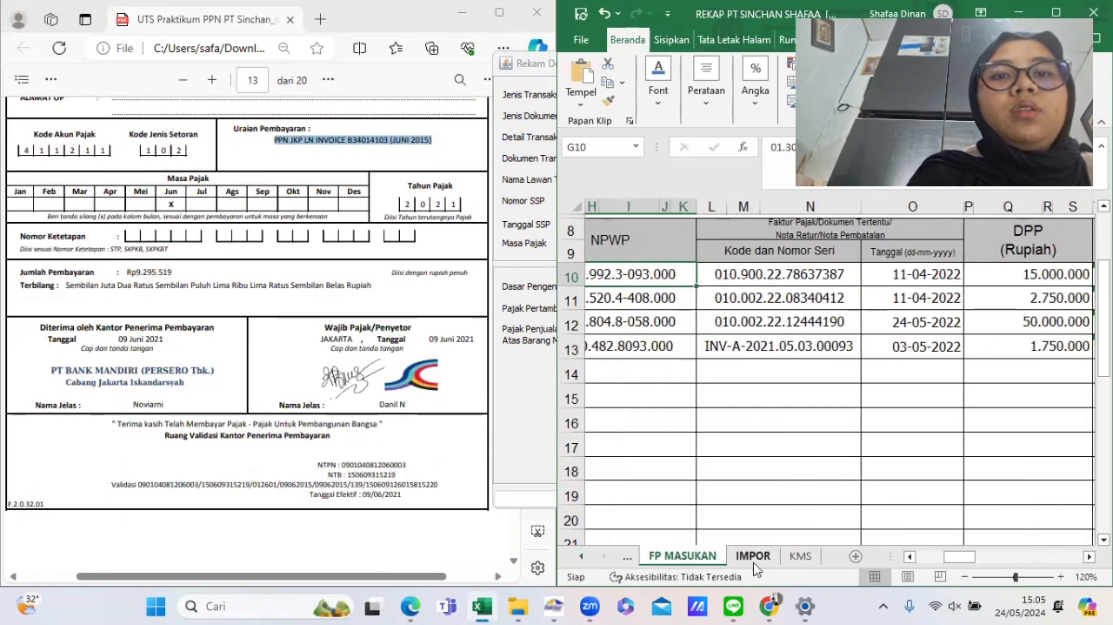
{"action": "left_click", "coordinate": [755, 557]}
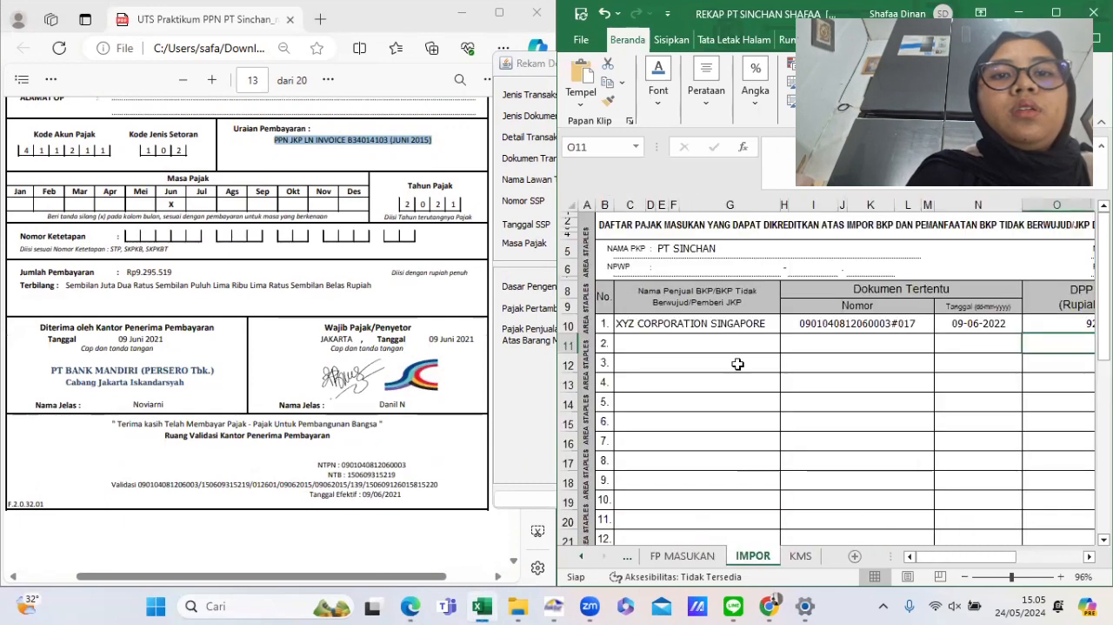
{"action": "left_click", "coordinate": [815, 325]}
{"action": "double_click", "coordinate": [814, 325]}
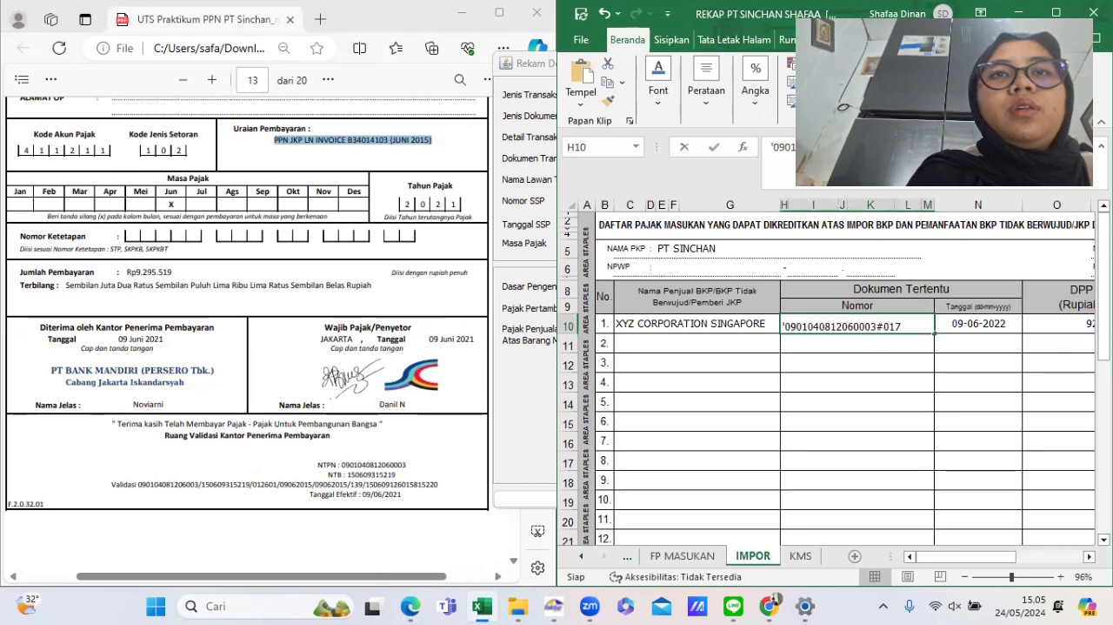
{"action": "left_click", "coordinate": [777, 153]}
{"action": "left_click", "coordinate": [532, 231]}
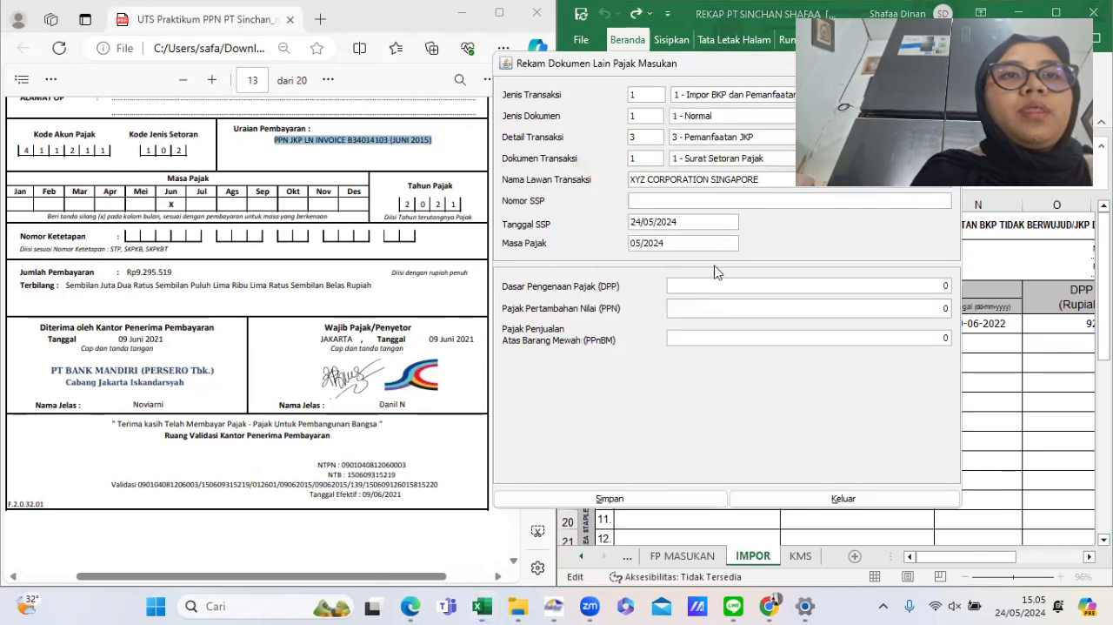
{"action": "left_click", "coordinate": [687, 200]}
{"action": "key", "text": "ctrl+v"}
- Set the SSP date to 09/06/2022
{"action": "left_click", "coordinate": [321, 338]}
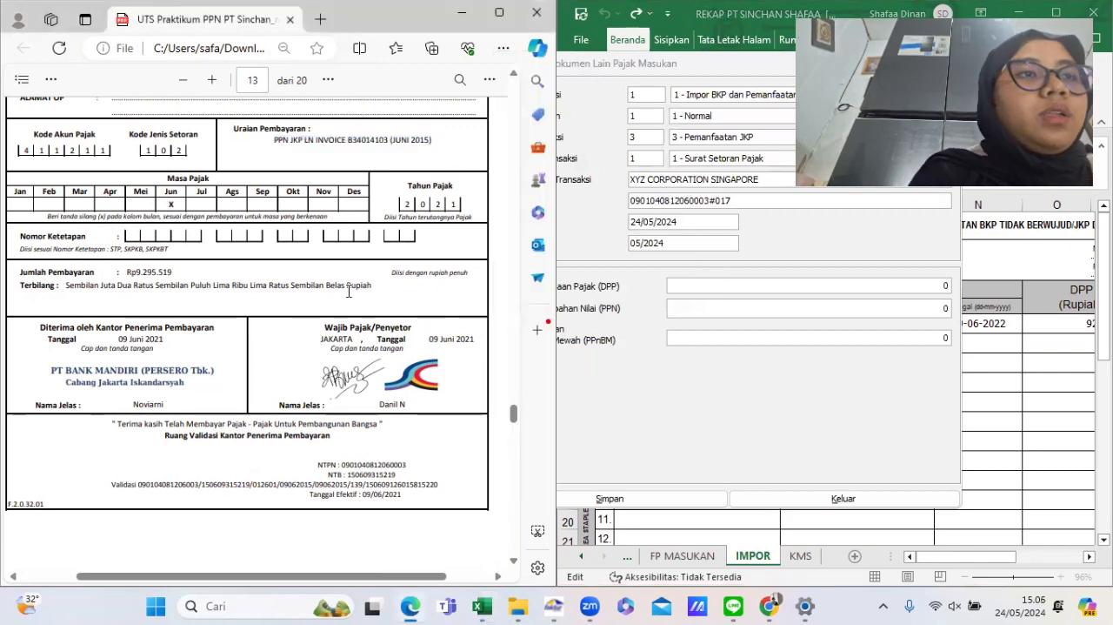
{"action": "scroll", "coordinate": [344, 379], "scroll_direction": "up", "scroll_amount": 1}
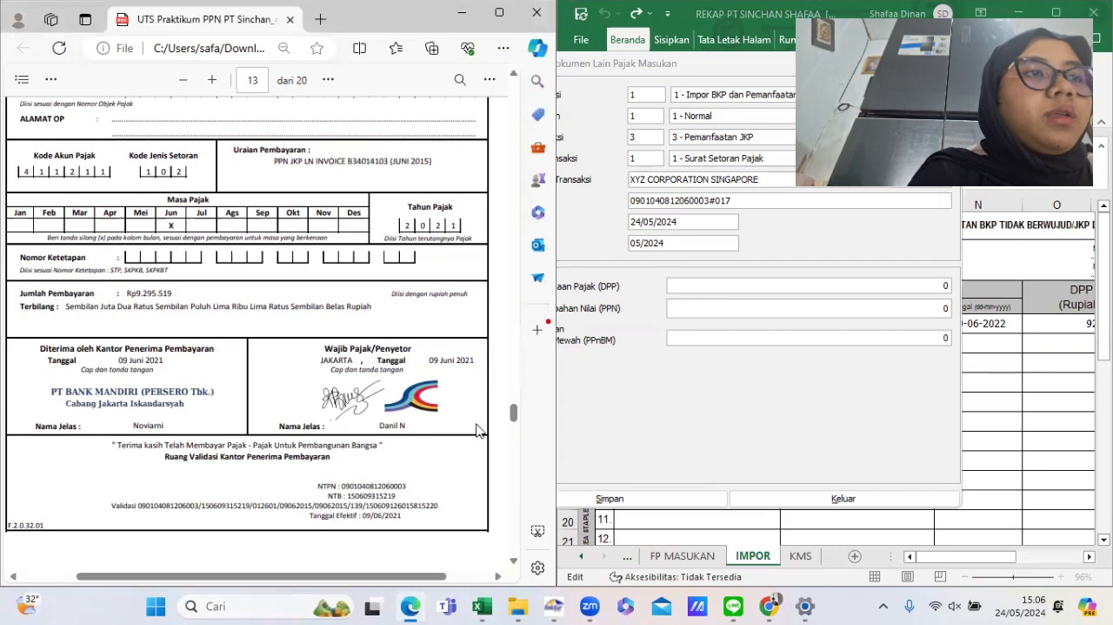
{"action": "left_click", "coordinate": [687, 227]}
{"action": "double_click", "coordinate": [687, 228]}
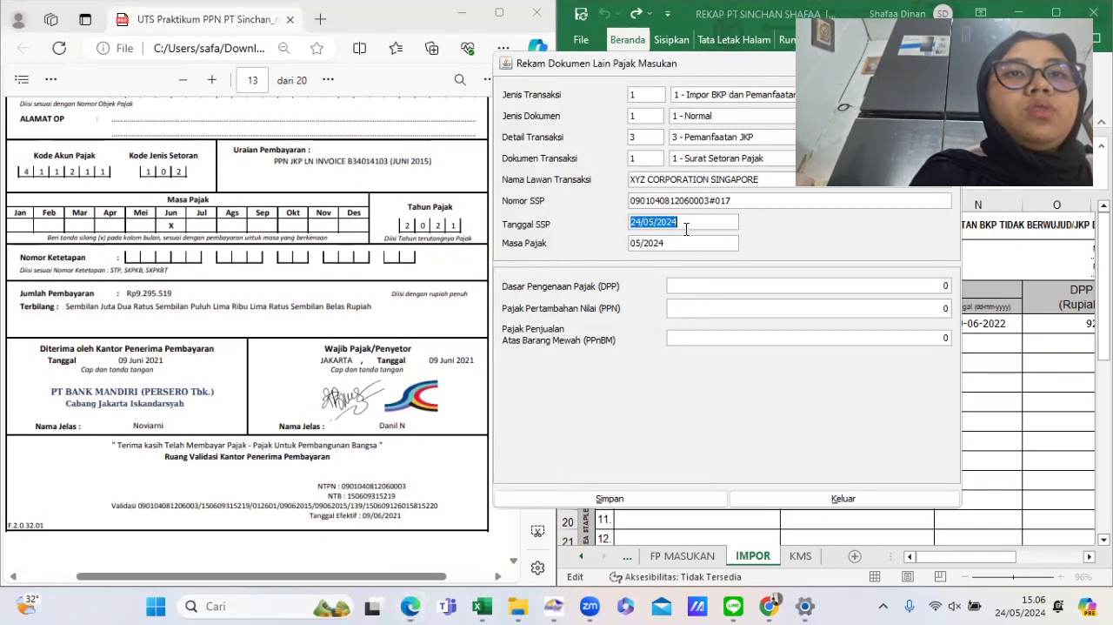
{"action": "type", "text": "09062"}
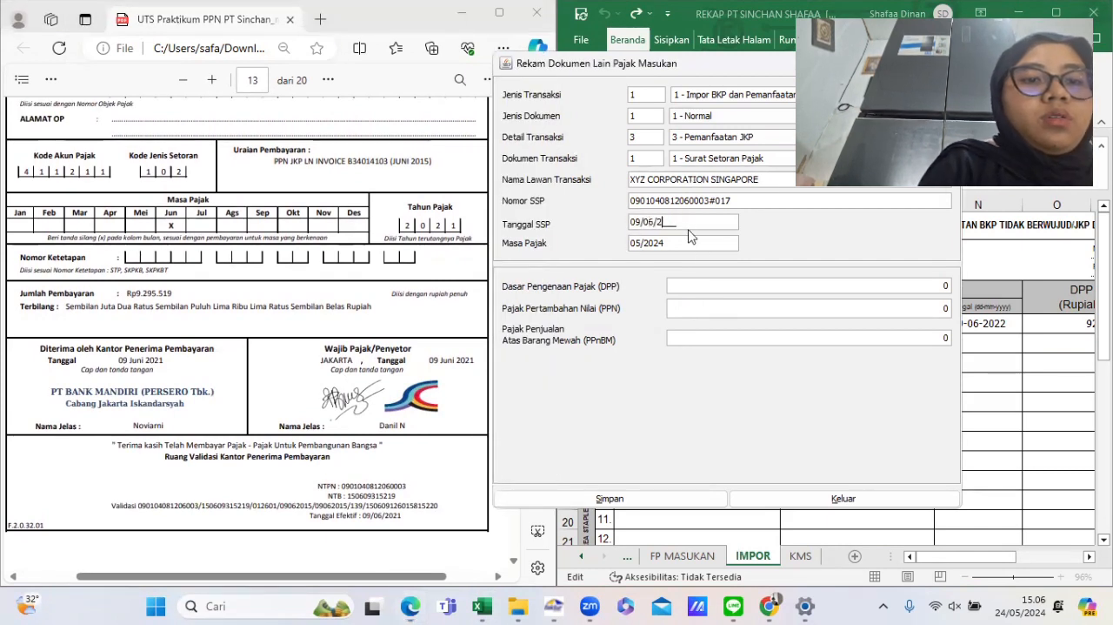
{"action": "key", "text": "Tab"}
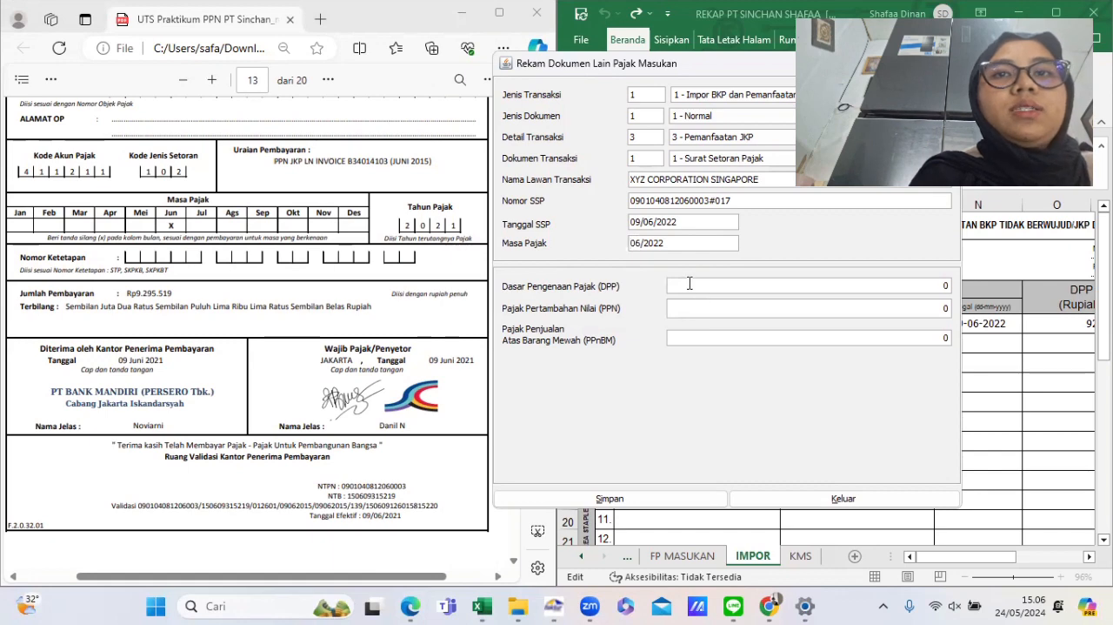
- Copy the DPP 92955190 from the IMPOR sheet and paste it as the Dasar Pengenaan Pajak
{"action": "left_click", "coordinate": [1085, 323]}
{"action": "scroll", "coordinate": [1044, 304], "scroll_direction": "right", "scroll_amount": 5}
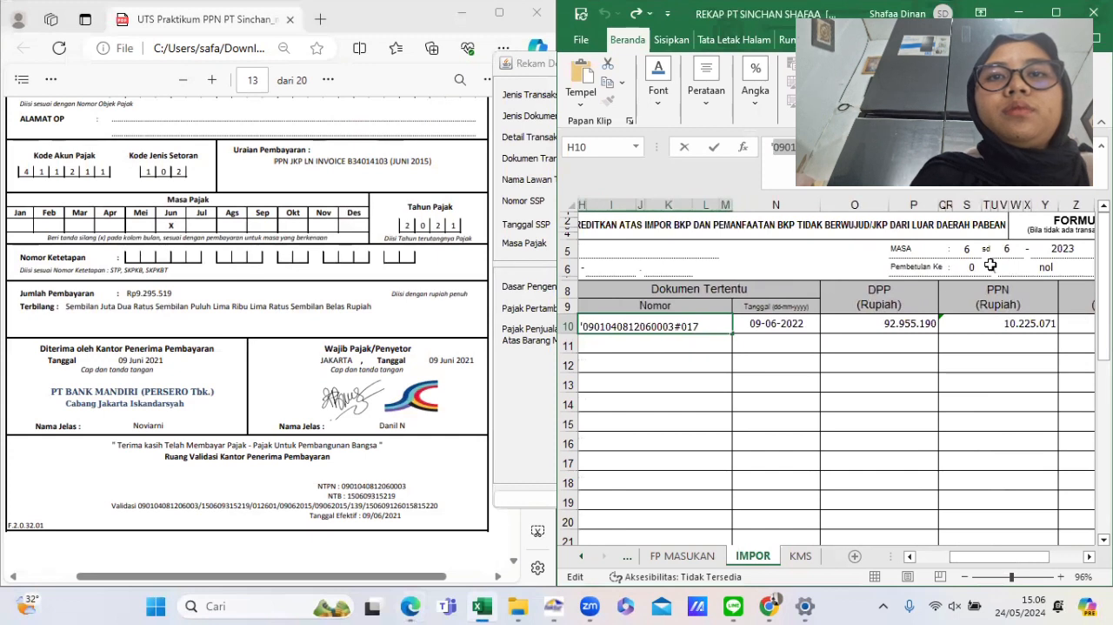
{"action": "key", "text": "Return"}
{"action": "left_click", "coordinate": [904, 324]}
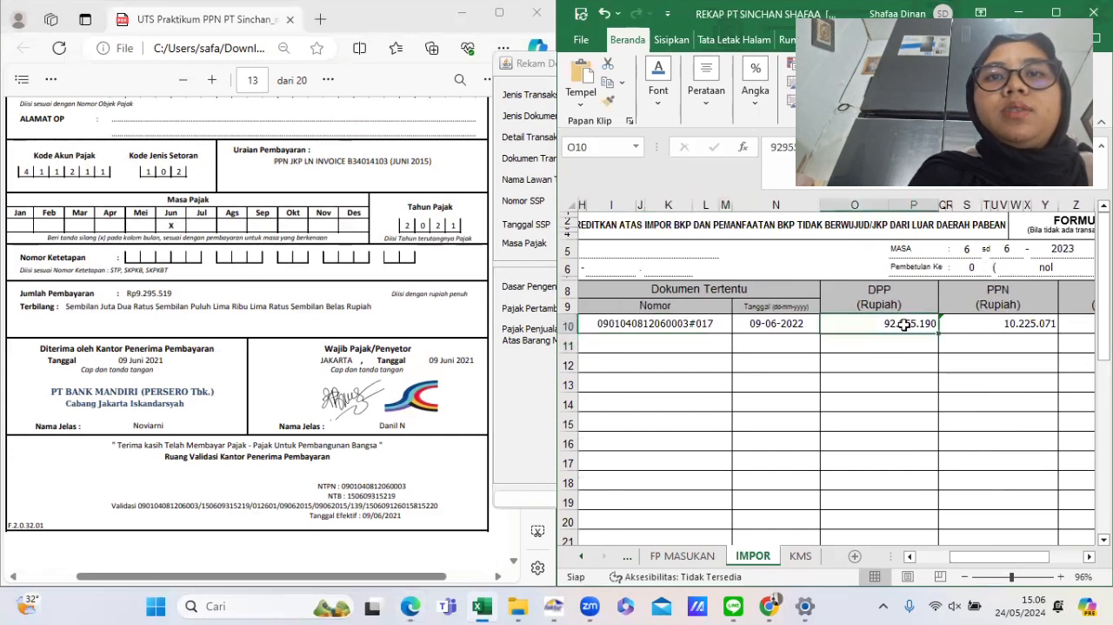
{"action": "double_click", "coordinate": [783, 147]}
{"action": "key", "text": "ctrl+c"}
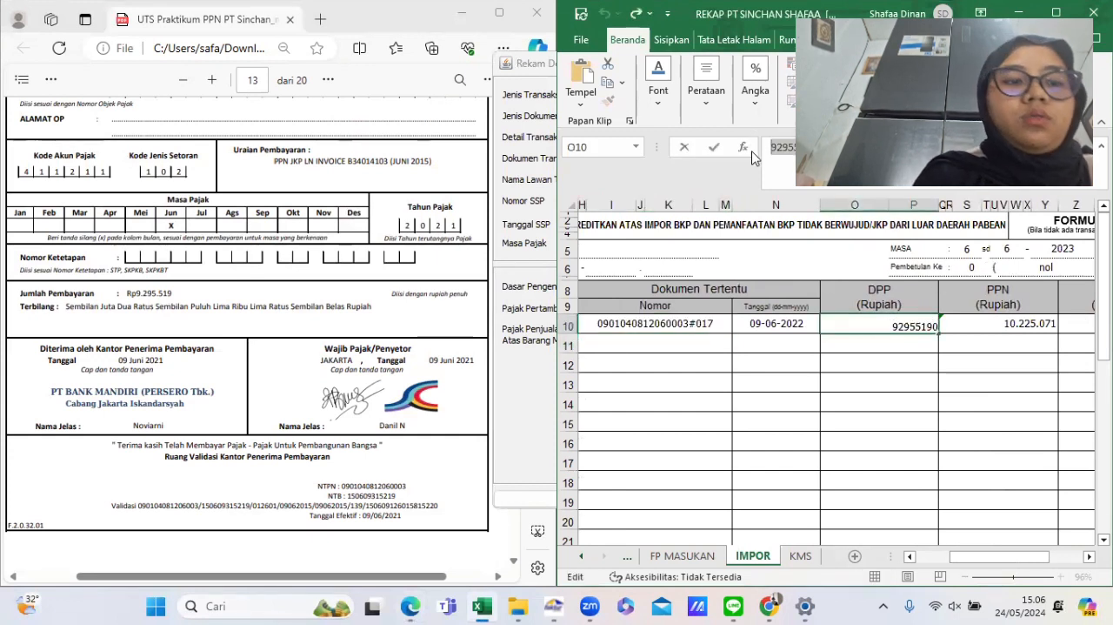
{"action": "key", "text": "Return"}
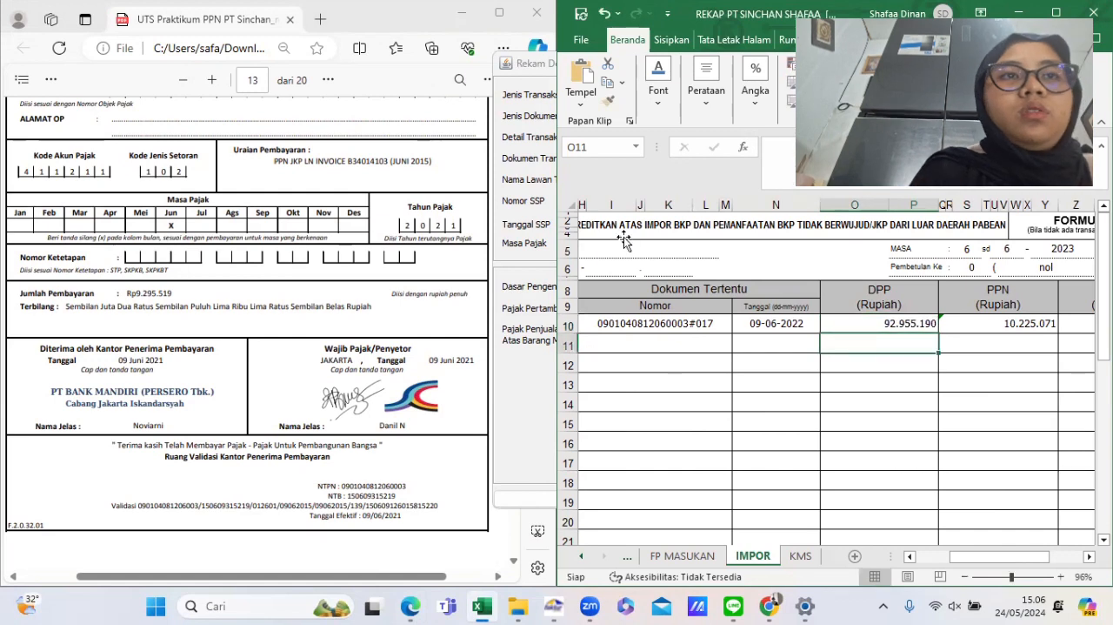
{"action": "left_click", "coordinate": [520, 345]}
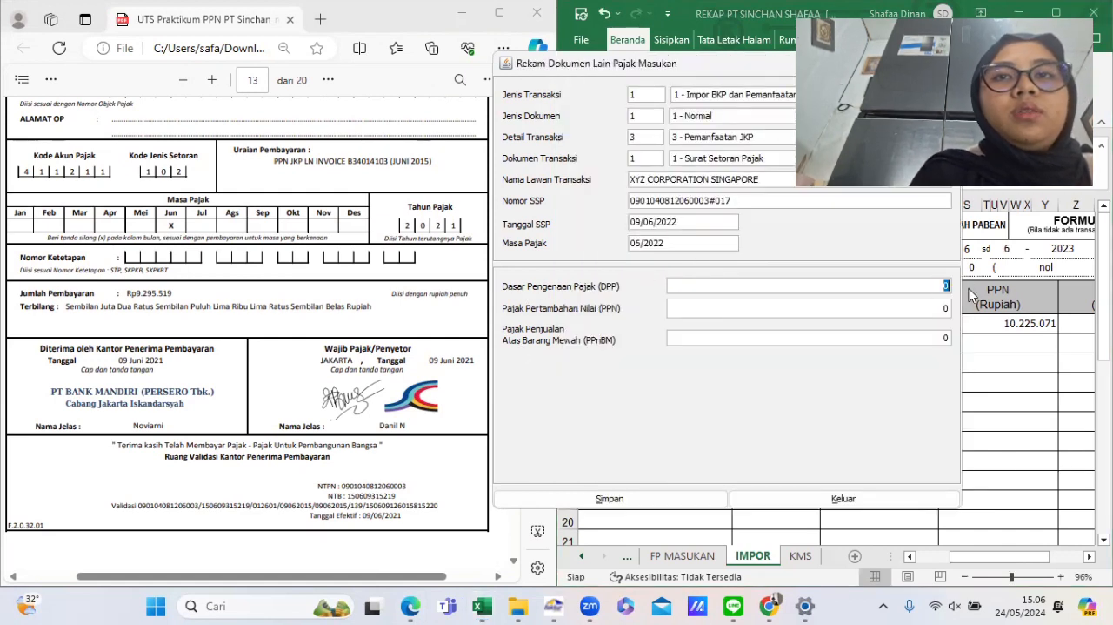
{"action": "key", "text": "ctrl+v"}
{"action": "key", "text": "Tab"}
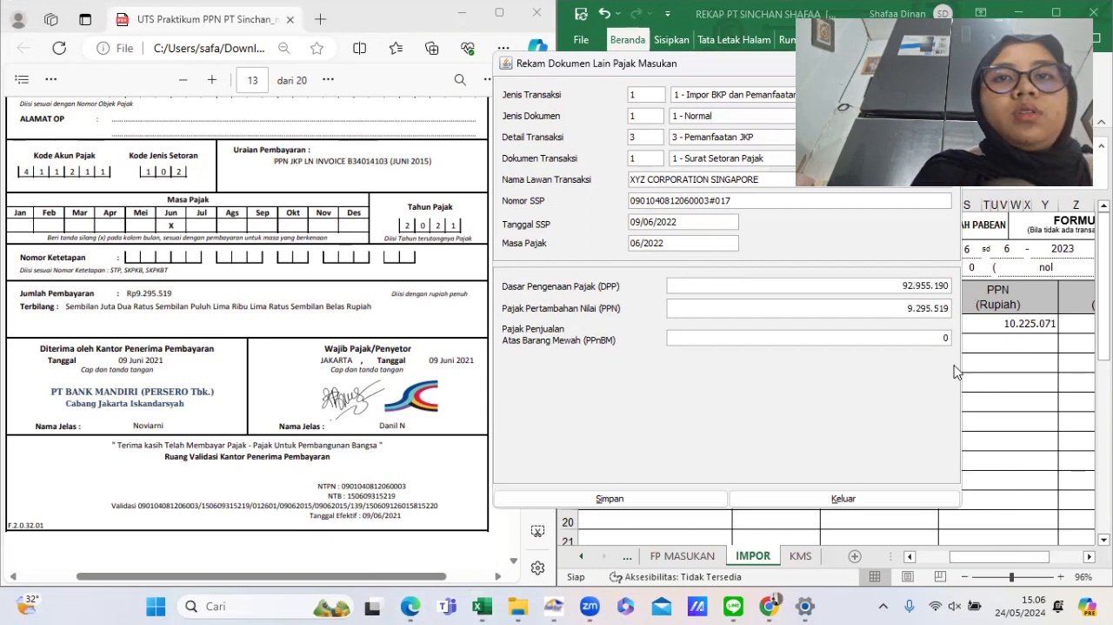
- Set the PPN to 10225071 as in the IMPOR sheet, then save the SSP document without starting a new one
{"action": "left_click", "coordinate": [989, 360]}
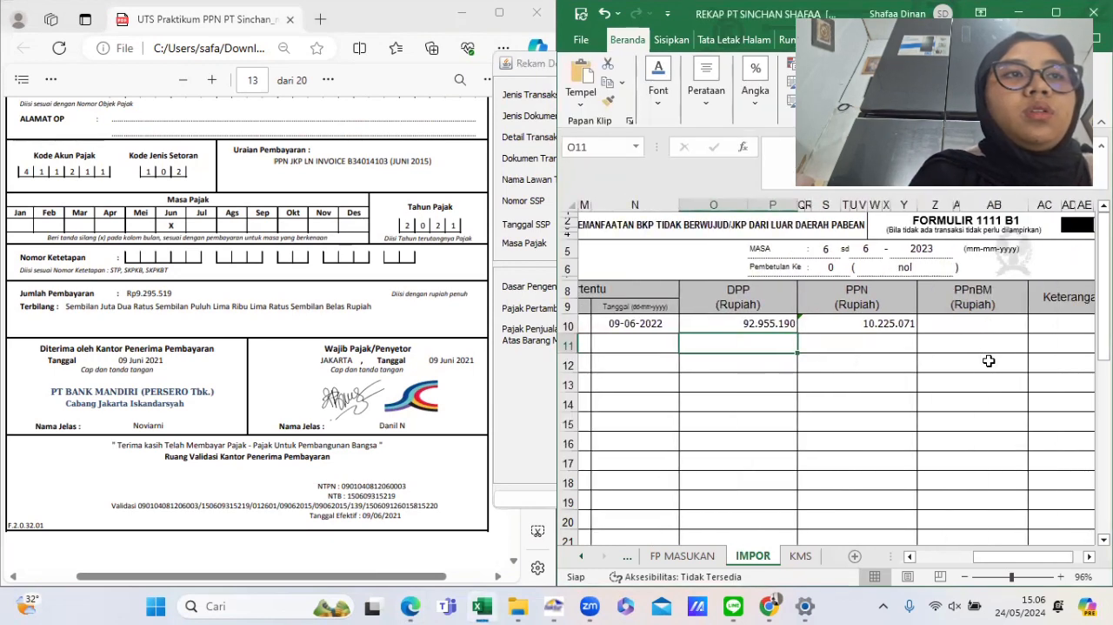
{"action": "left_click", "coordinate": [890, 319]}
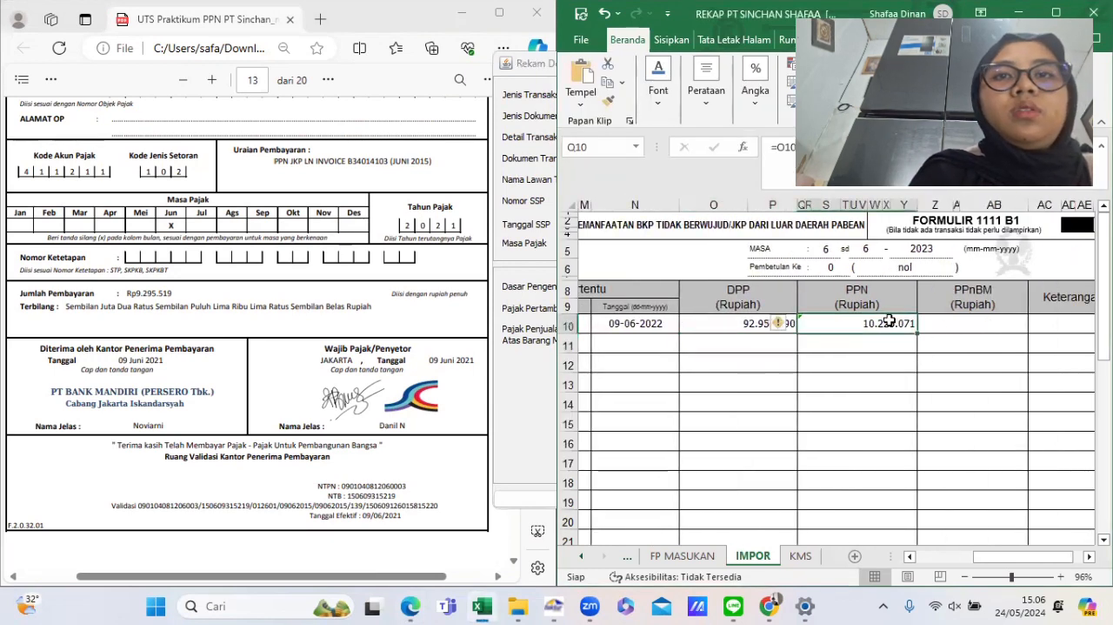
{"action": "left_click", "coordinate": [877, 381]}
{"action": "left_click", "coordinate": [503, 348]}
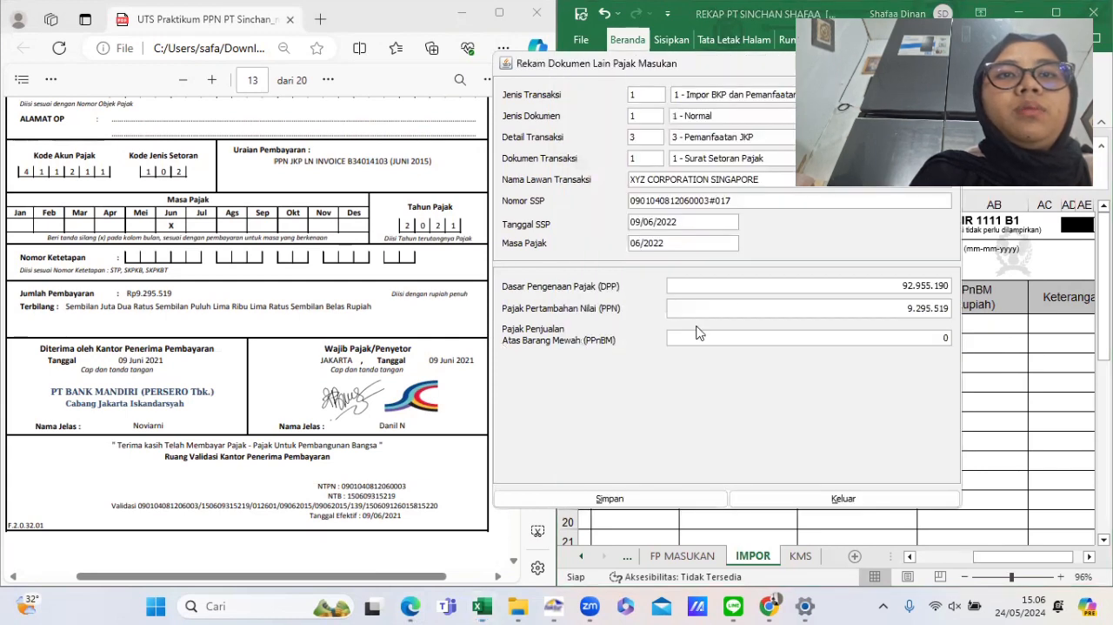
{"action": "left_click_drag", "start_coordinate": [829, 315], "coordinate": [957, 318]}
{"action": "type", "text": "102"}
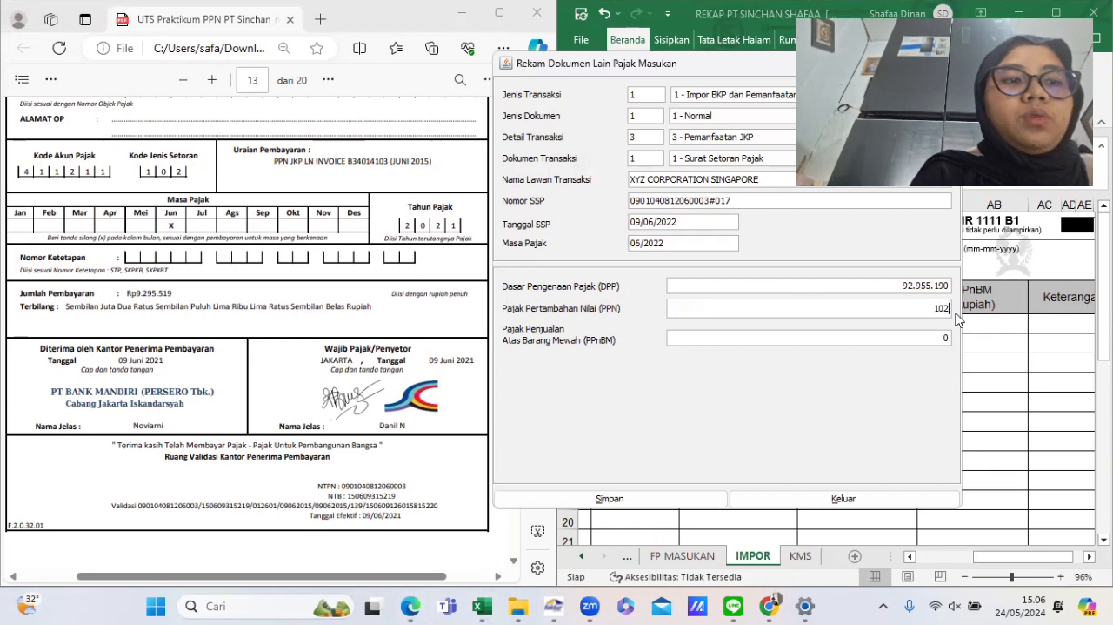
{"action": "type", "text": "25071"}
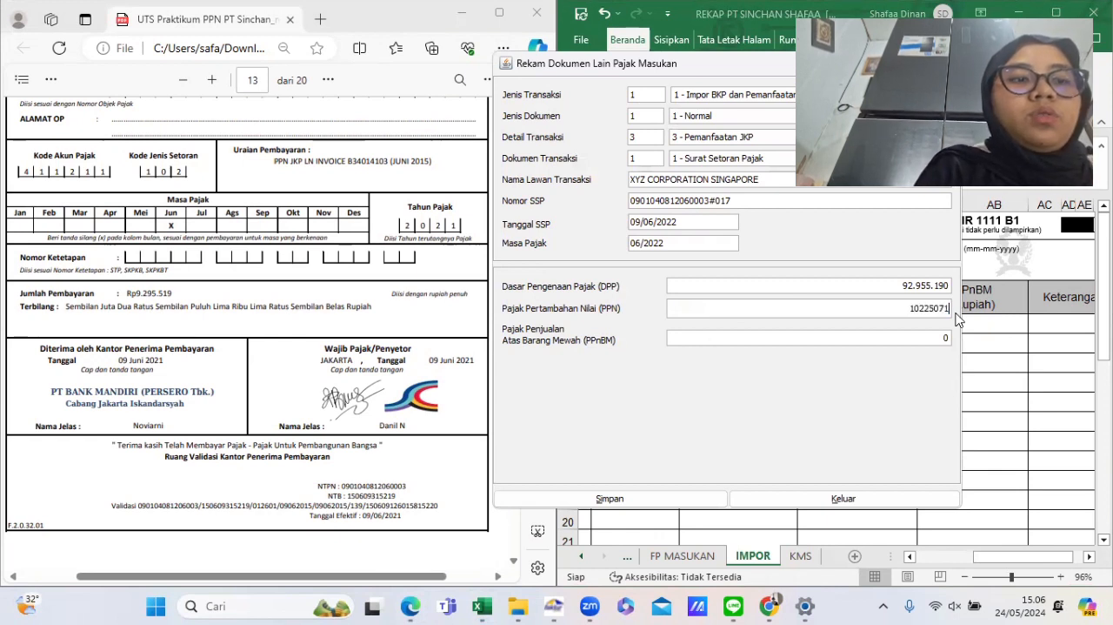
{"action": "key", "text": "Tab"}
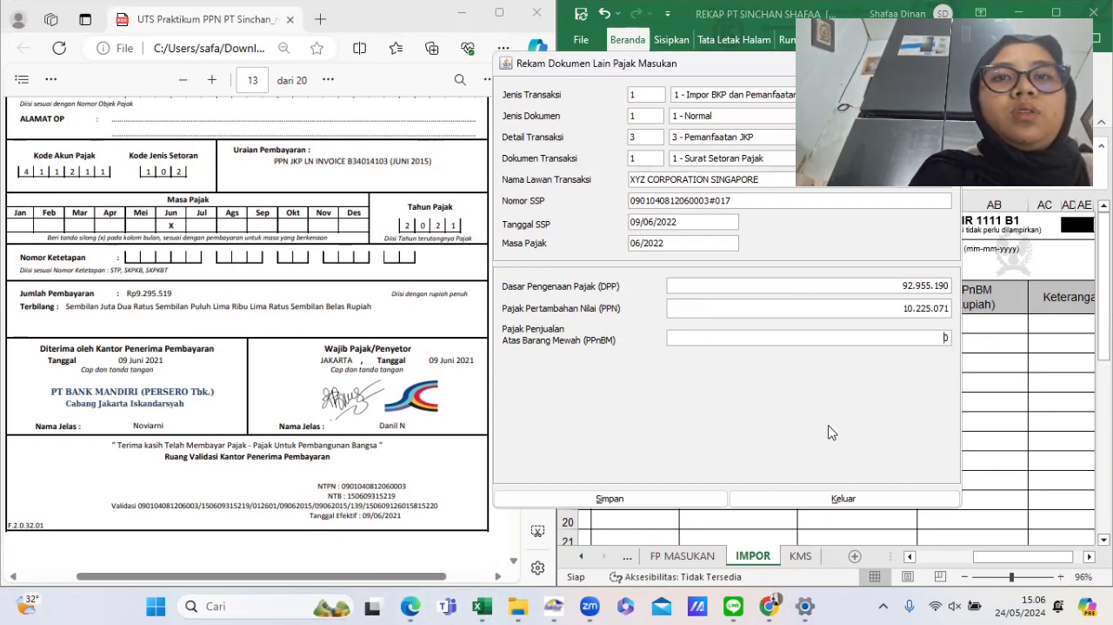
{"action": "left_click", "coordinate": [635, 502]}
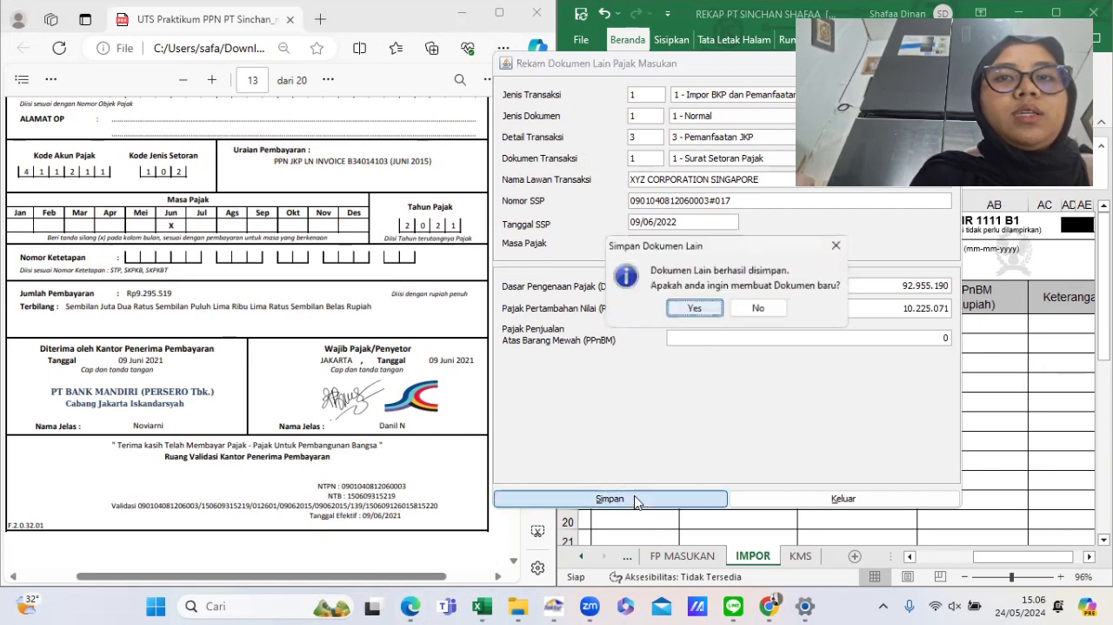
{"action": "left_click", "coordinate": [756, 315]}
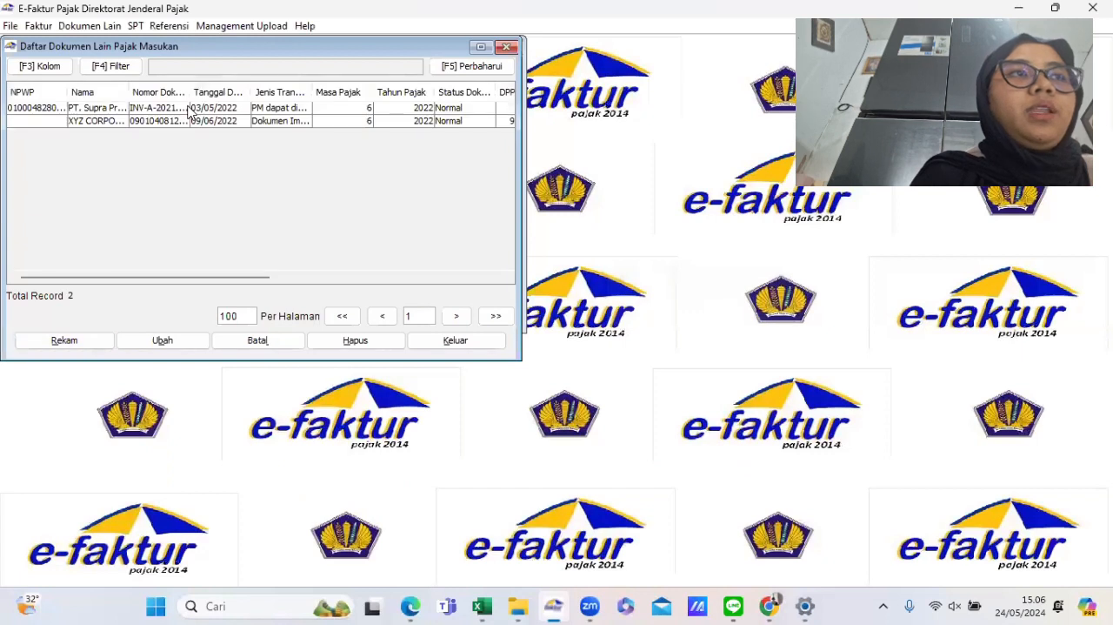
- Open SPT Posting and set the tax period to 06 through 06 and the tax year to 2022
{"action": "left_click_drag", "start_coordinate": [188, 110], "coordinate": [188, 126]}
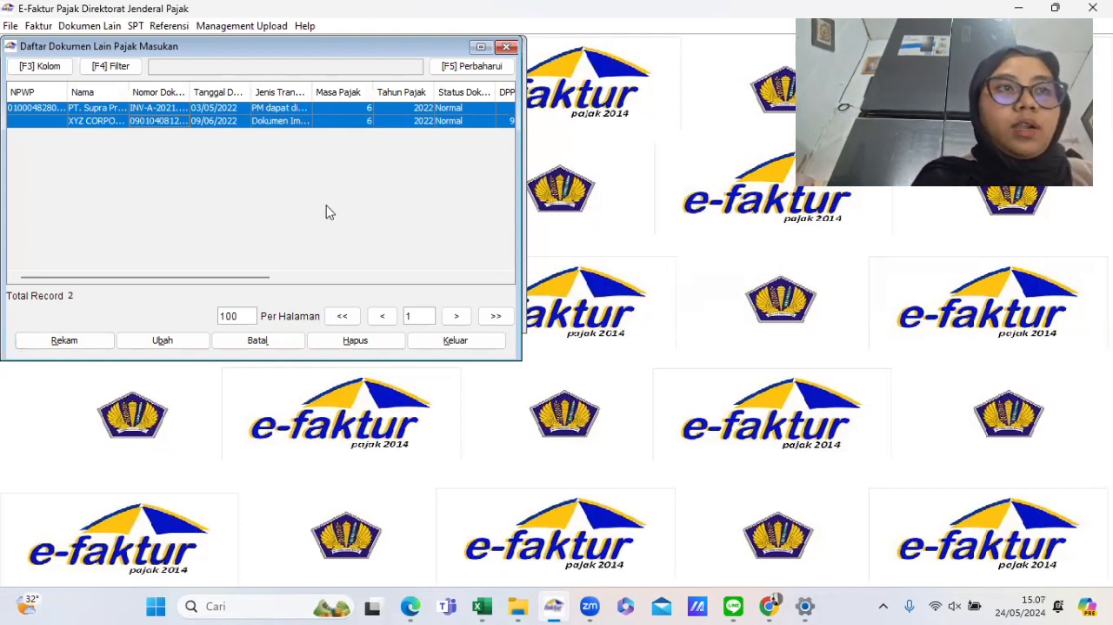
{"action": "left_click", "coordinate": [138, 26]}
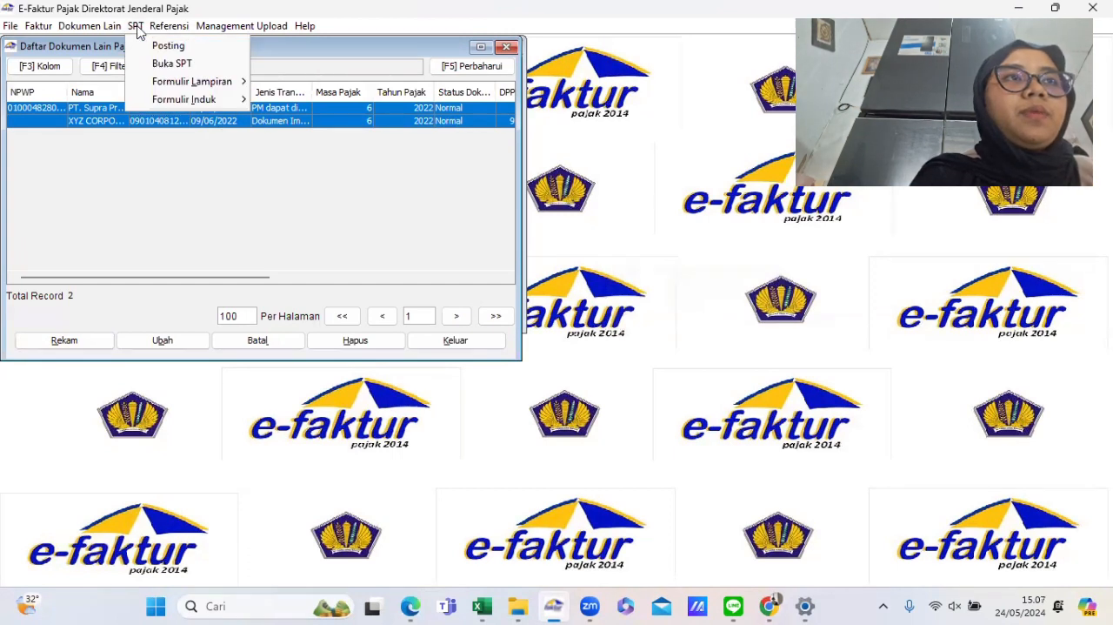
{"action": "left_click", "coordinate": [167, 47]}
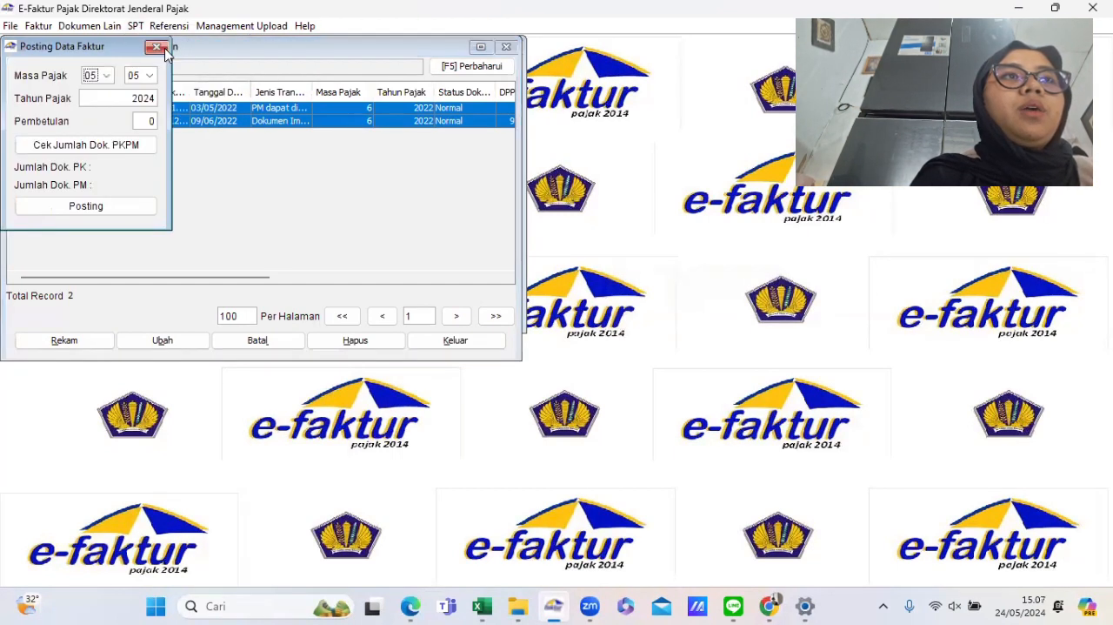
{"action": "left_click", "coordinate": [107, 78]}
{"action": "scroll", "coordinate": [94, 130], "scroll_direction": "down", "scroll_amount": 2}
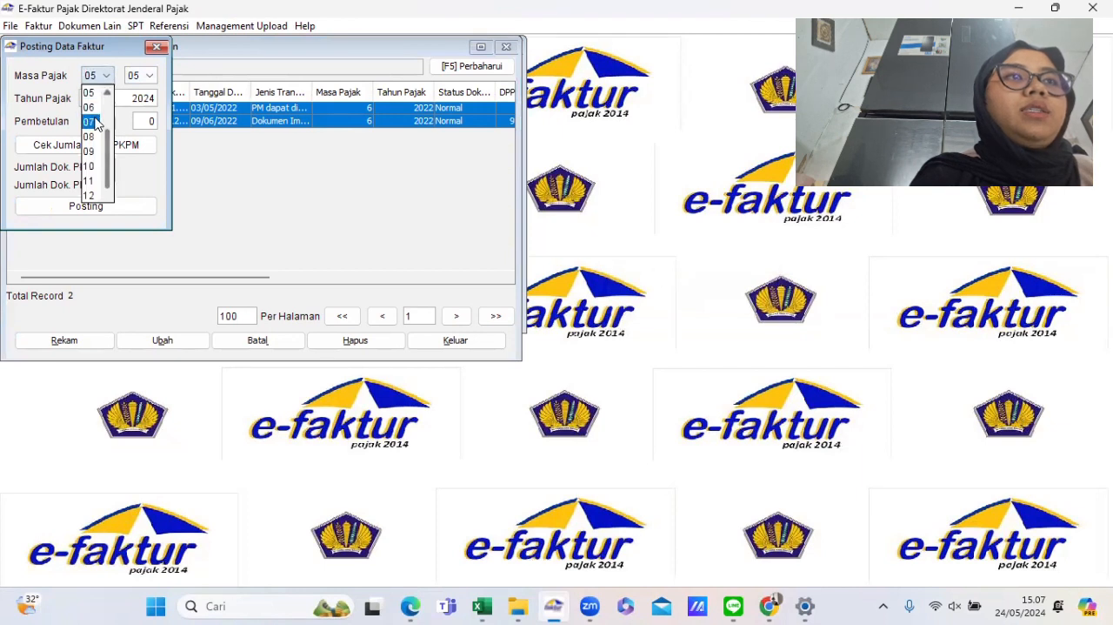
{"action": "left_click", "coordinate": [93, 109]}
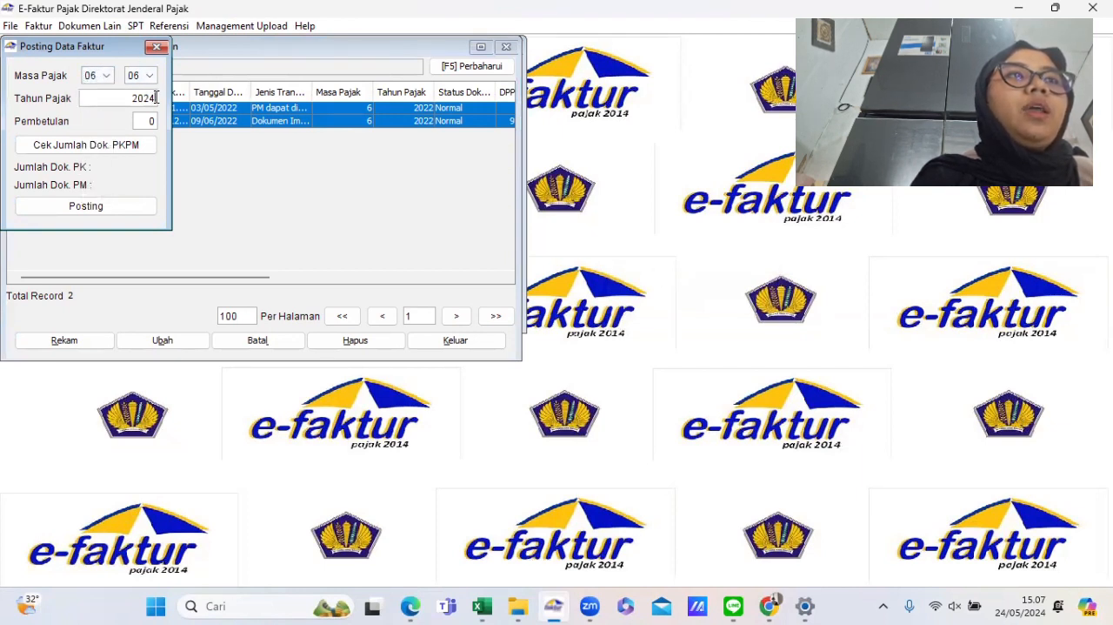
{"action": "key", "text": "BackSpace"}
{"action": "type", "text": "2"}
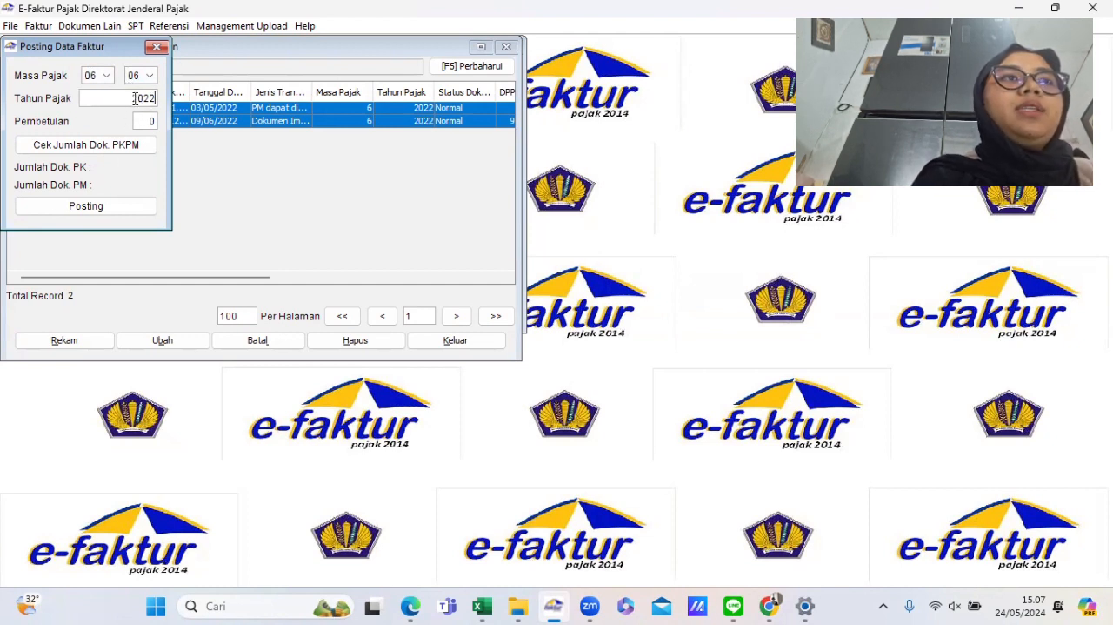
{"action": "double_click", "coordinate": [135, 98]}
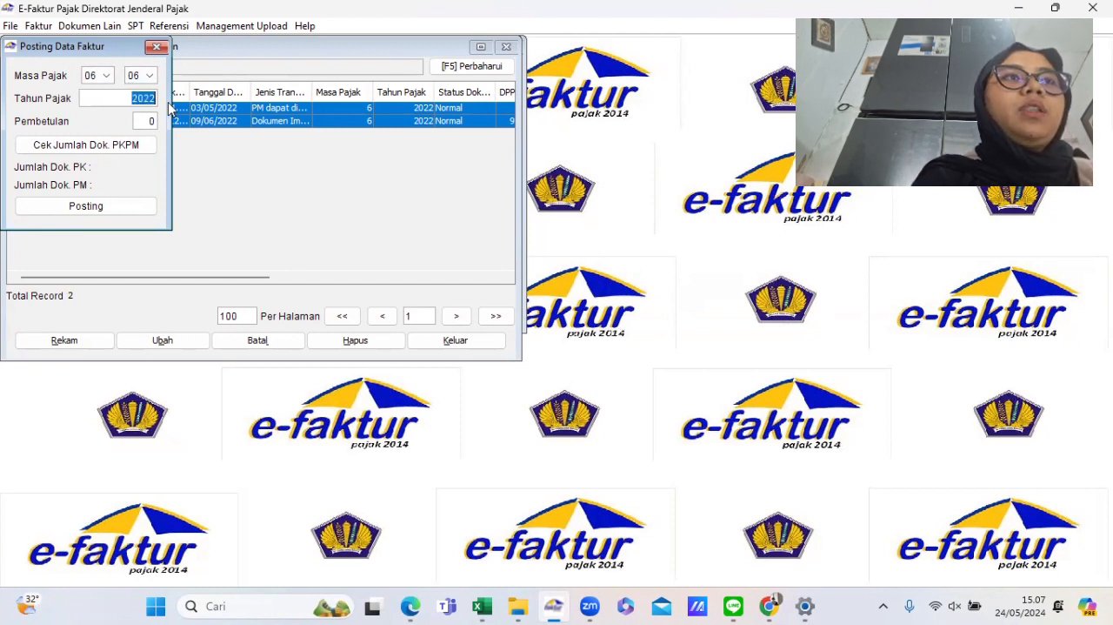
{"action": "left_click", "coordinate": [112, 100]}
- Check the PK/PM document counts, post the SPT data, confirm, and close the posting dialog
{"action": "left_click", "coordinate": [116, 146]}
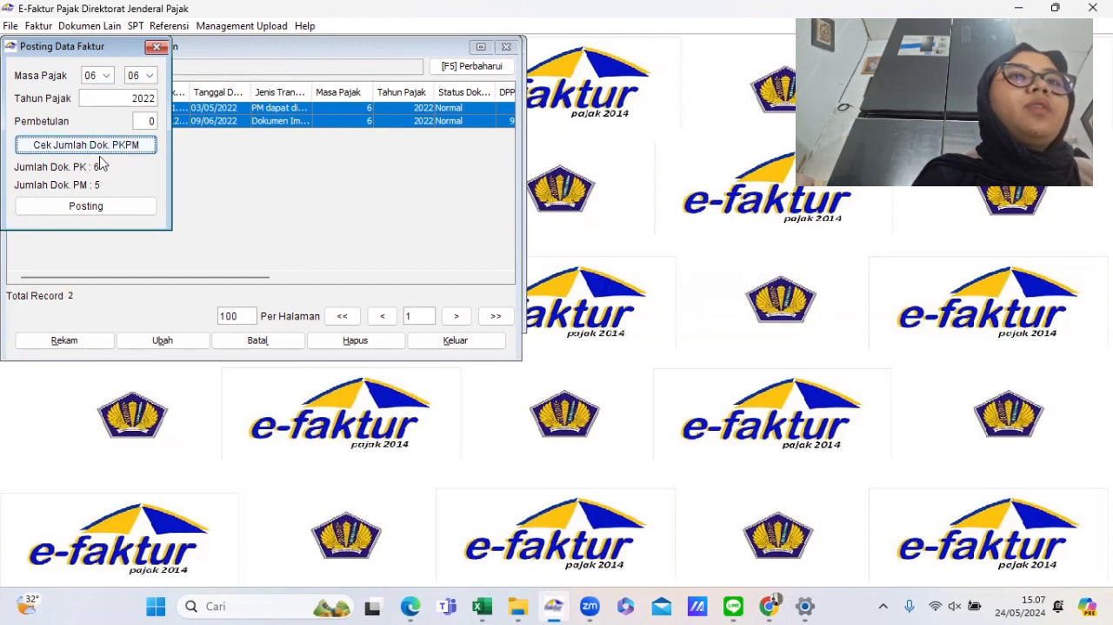
{"action": "left_click", "coordinate": [92, 209]}
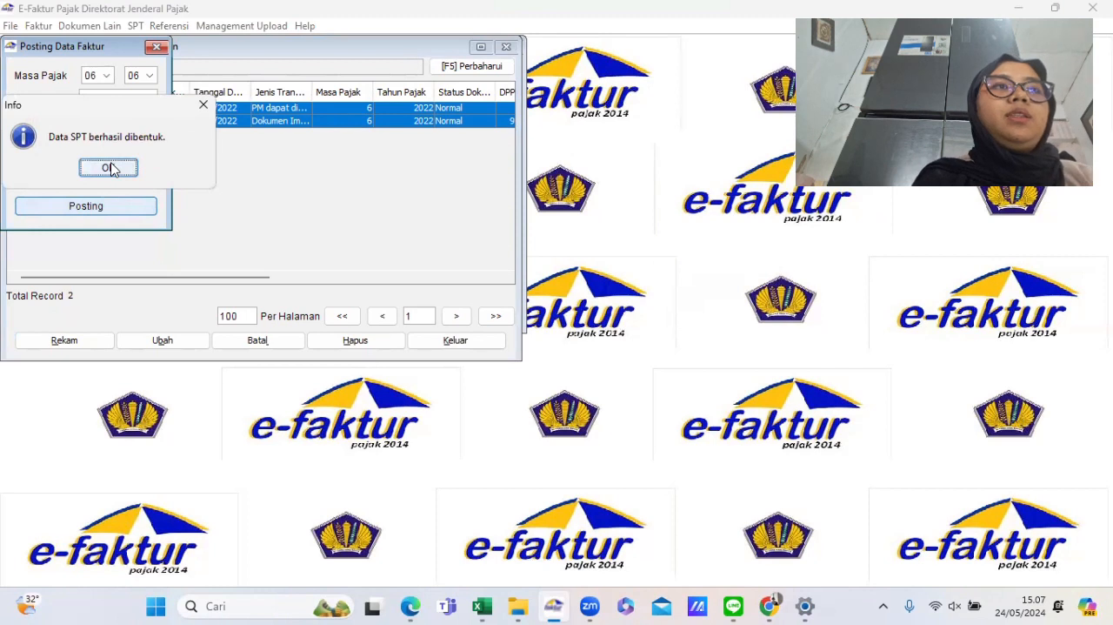
{"action": "left_click", "coordinate": [109, 168]}
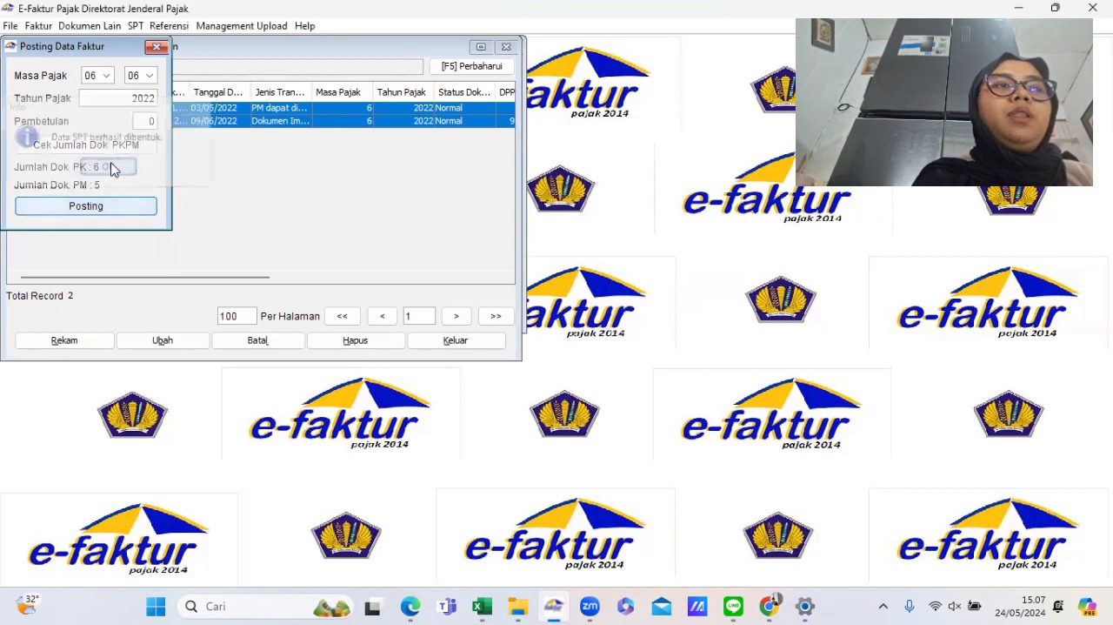
{"action": "left_click", "coordinate": [156, 48]}
- Open the Buka SPT list of created SPTs
{"action": "left_click", "coordinate": [138, 27]}
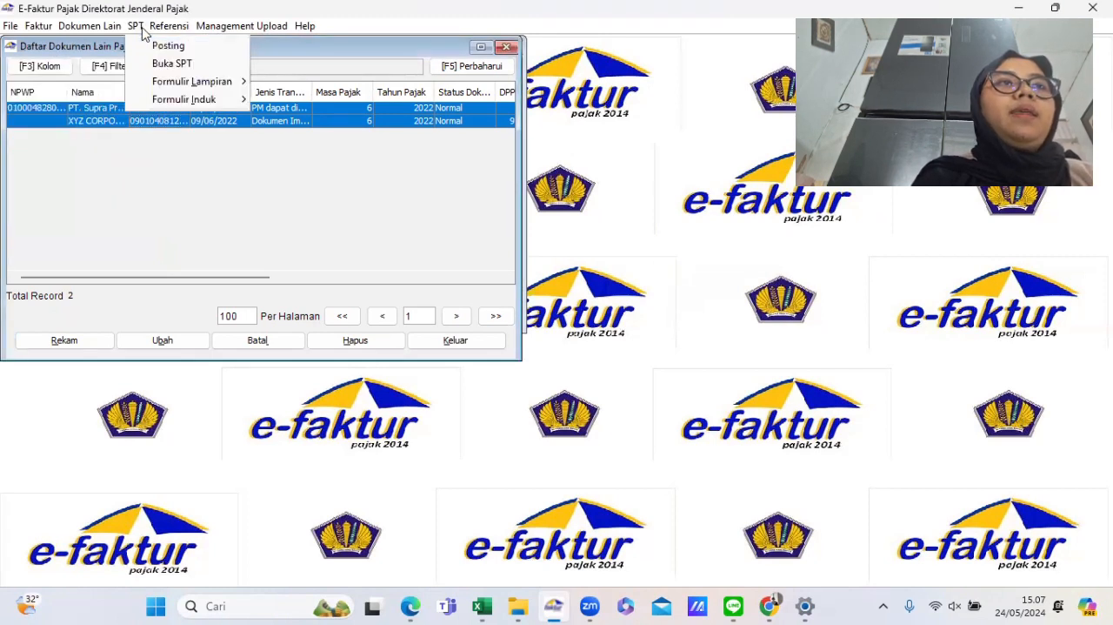
{"action": "left_click", "coordinate": [162, 66]}
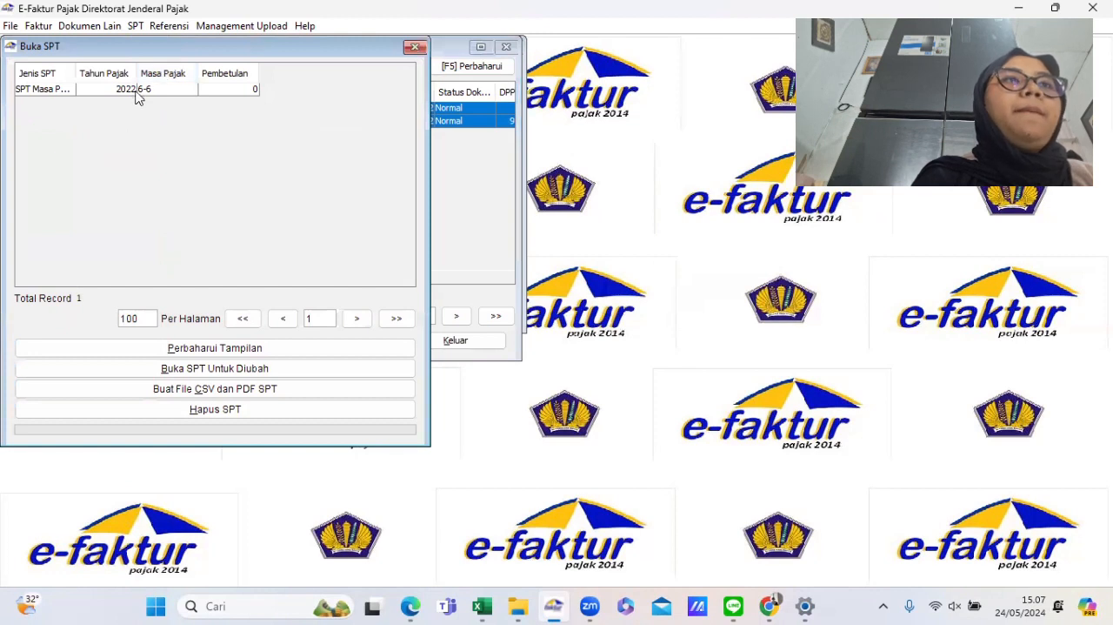
- Select the June 2022 SPT in the list and open it for editing
{"action": "left_click", "coordinate": [136, 90]}
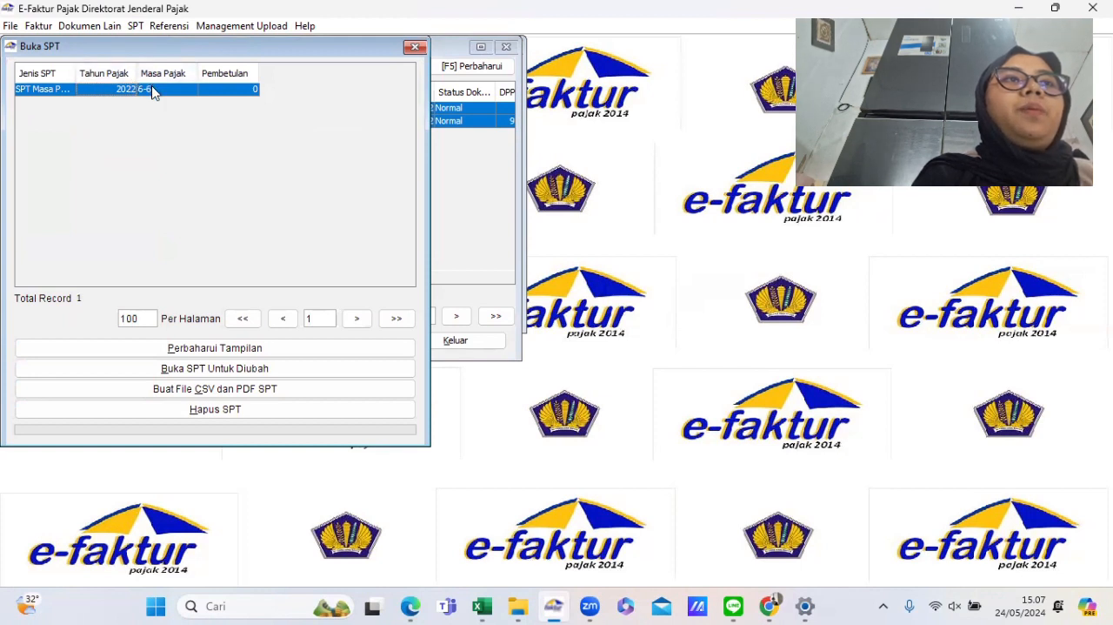
{"action": "left_click", "coordinate": [195, 370]}
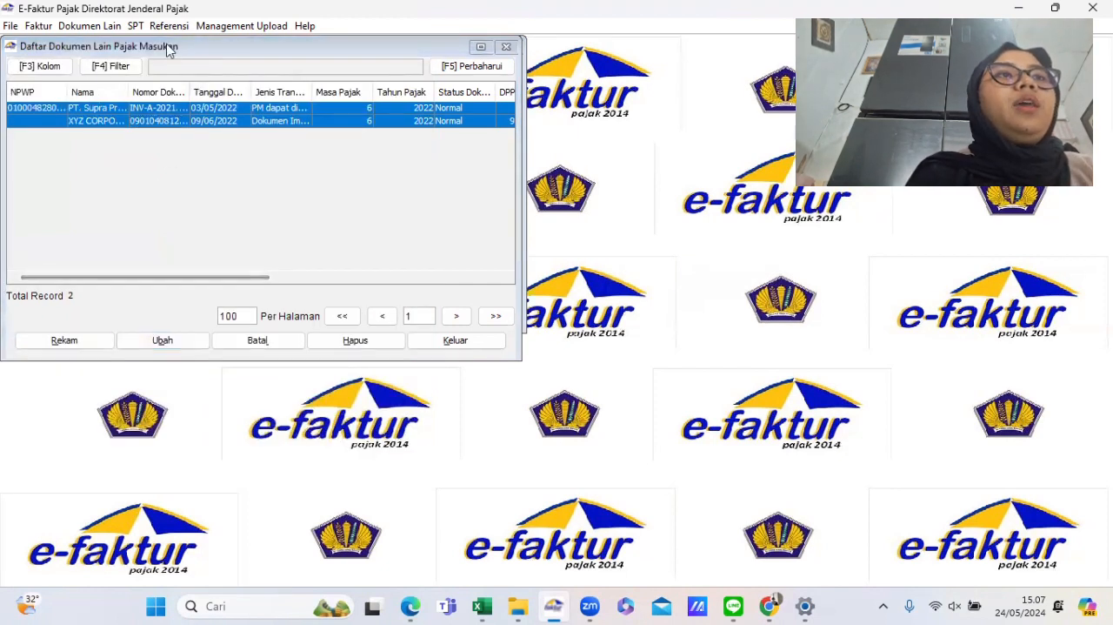
- Try to open the Formulir 1111 A1 attachment of the SPT and dismiss the database error dialogs
{"action": "left_click", "coordinate": [135, 26]}
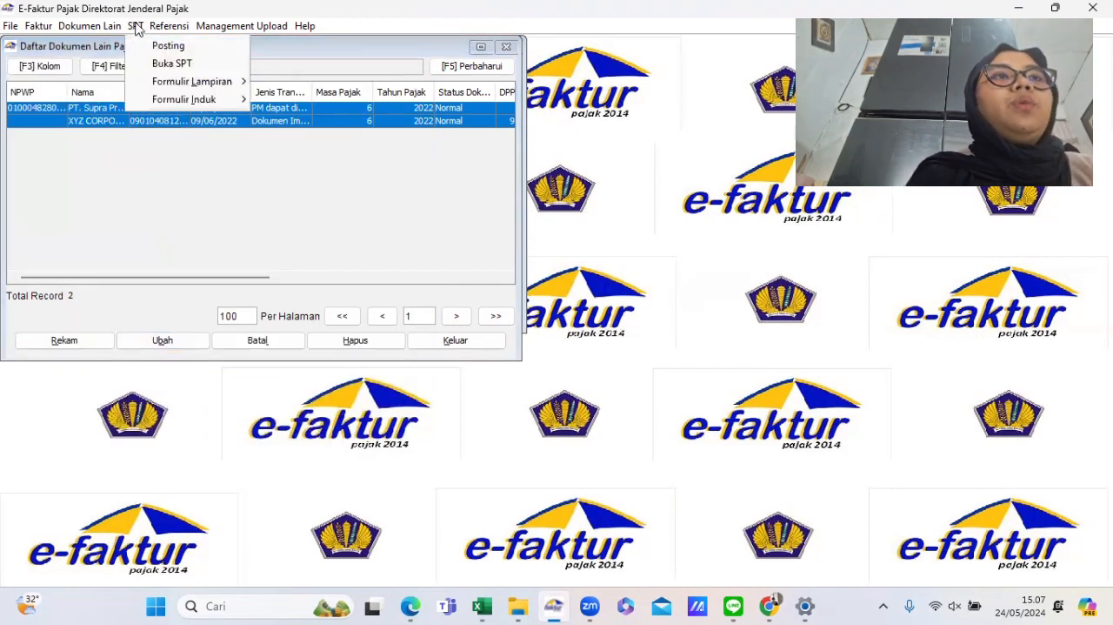
{"action": "mouse_move", "coordinate": [186, 83]}
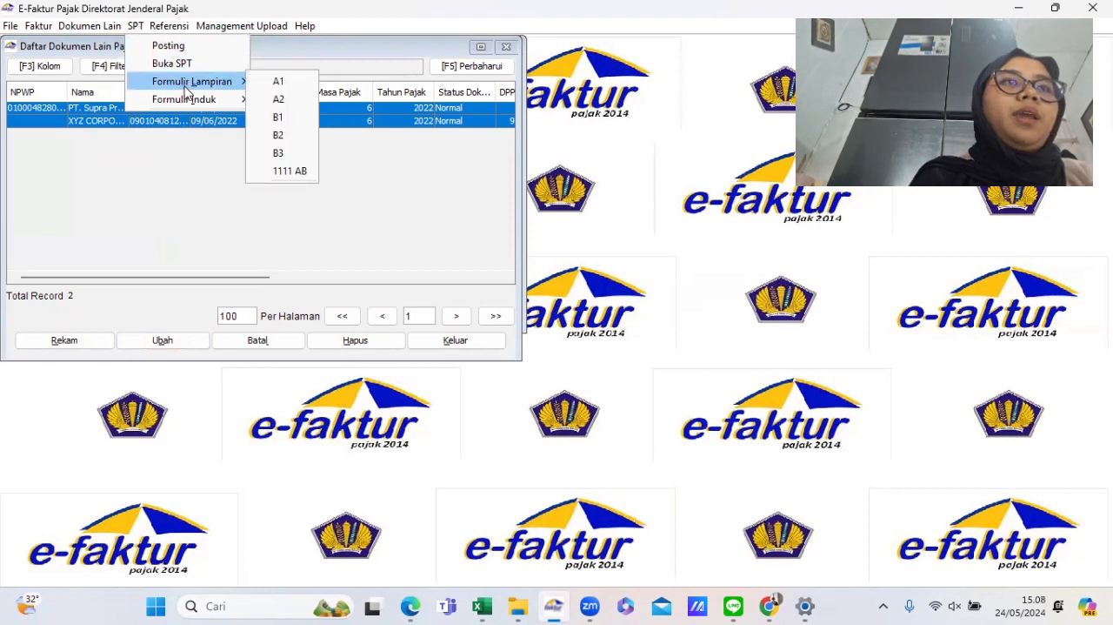
{"action": "left_click", "coordinate": [272, 84]}
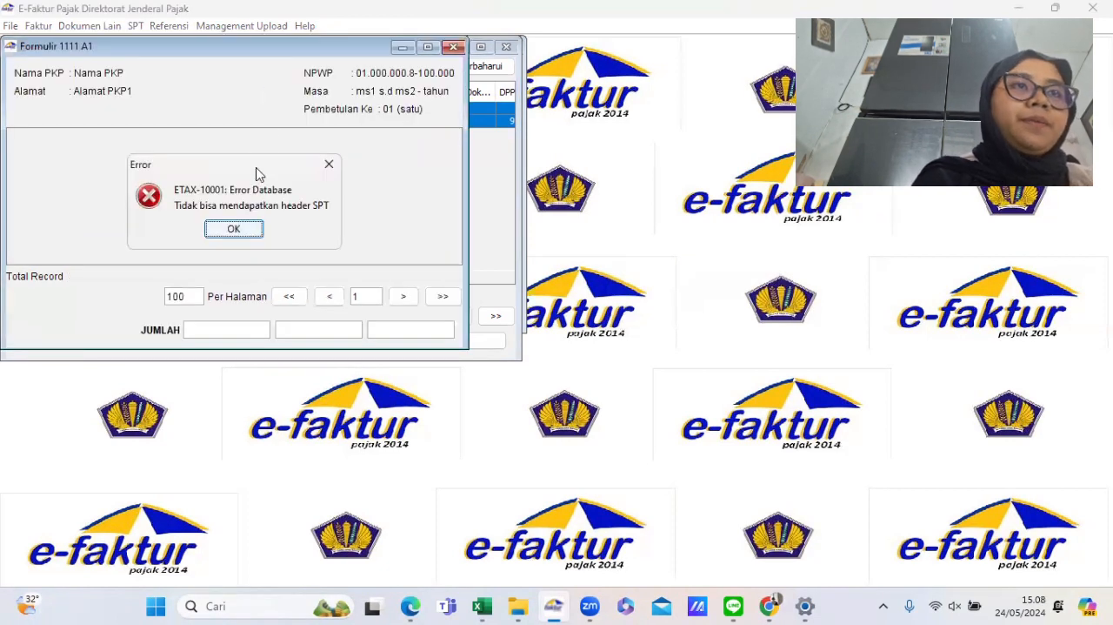
{"action": "left_click", "coordinate": [251, 230]}
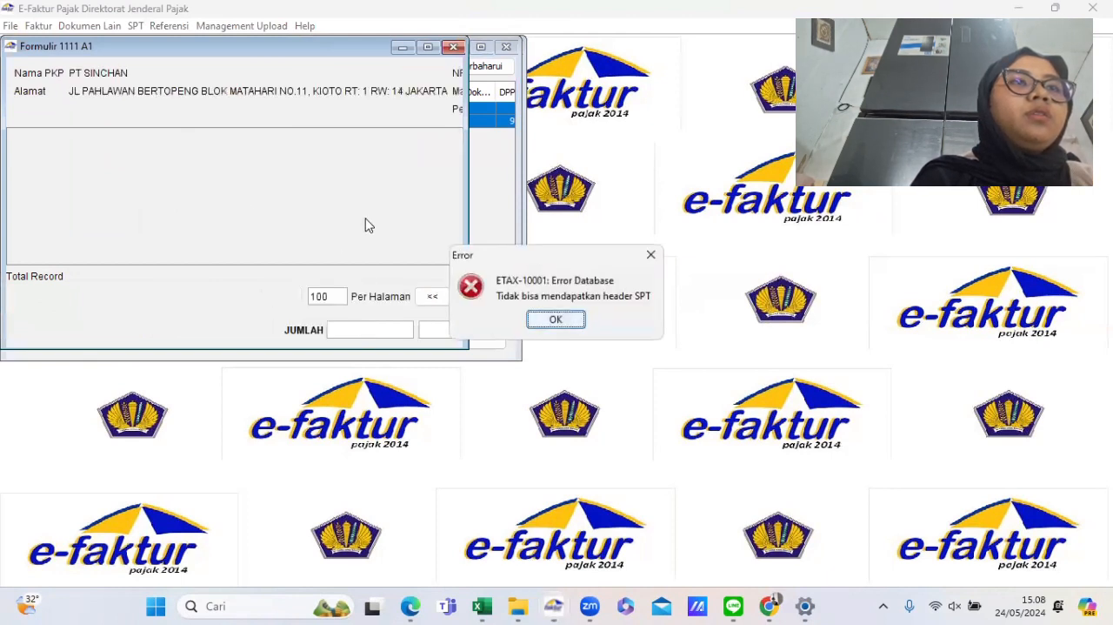
{"action": "left_click", "coordinate": [554, 320]}
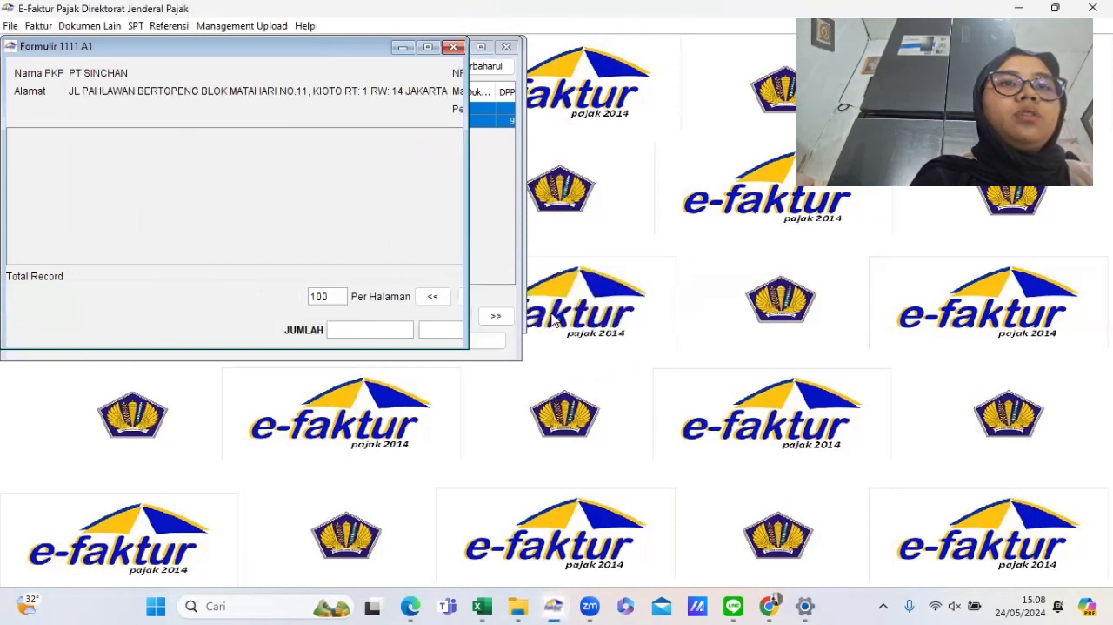
- Try to open the Formulir 1111 A2 attachment and dismiss the database error dialogs
{"action": "left_click", "coordinate": [134, 26]}
{"action": "mouse_move", "coordinate": [200, 81]}
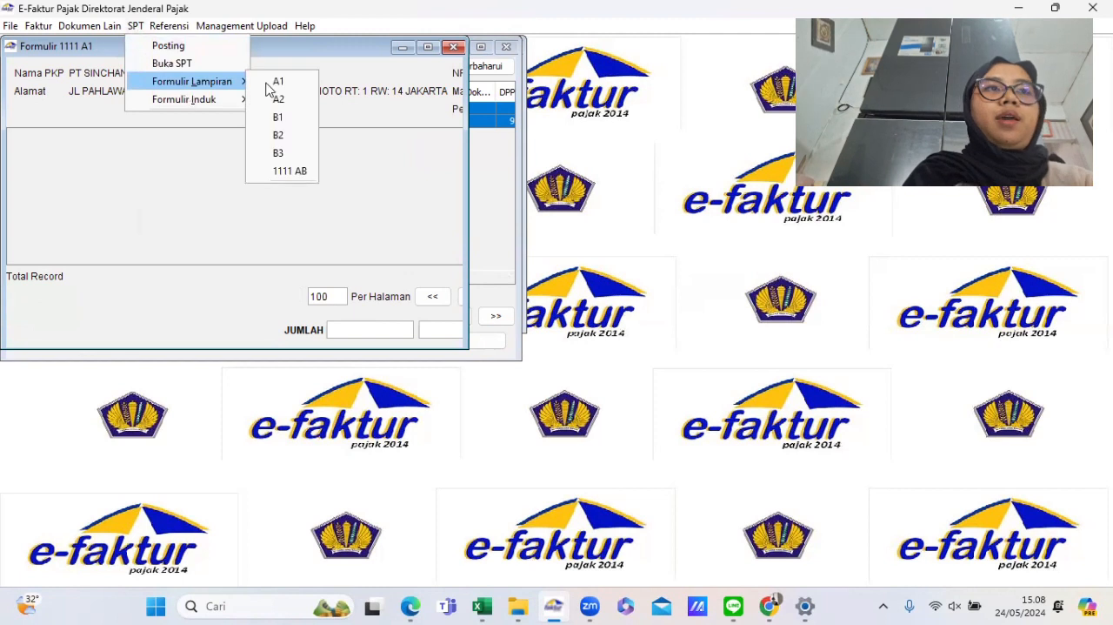
{"action": "left_click", "coordinate": [278, 99]}
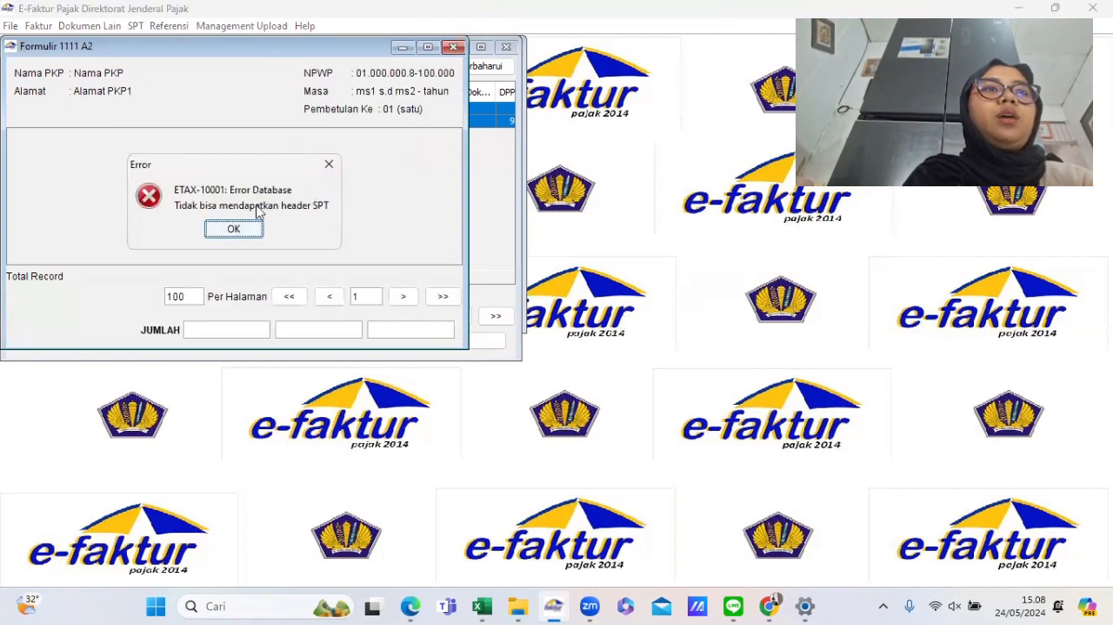
{"action": "left_click", "coordinate": [234, 230]}
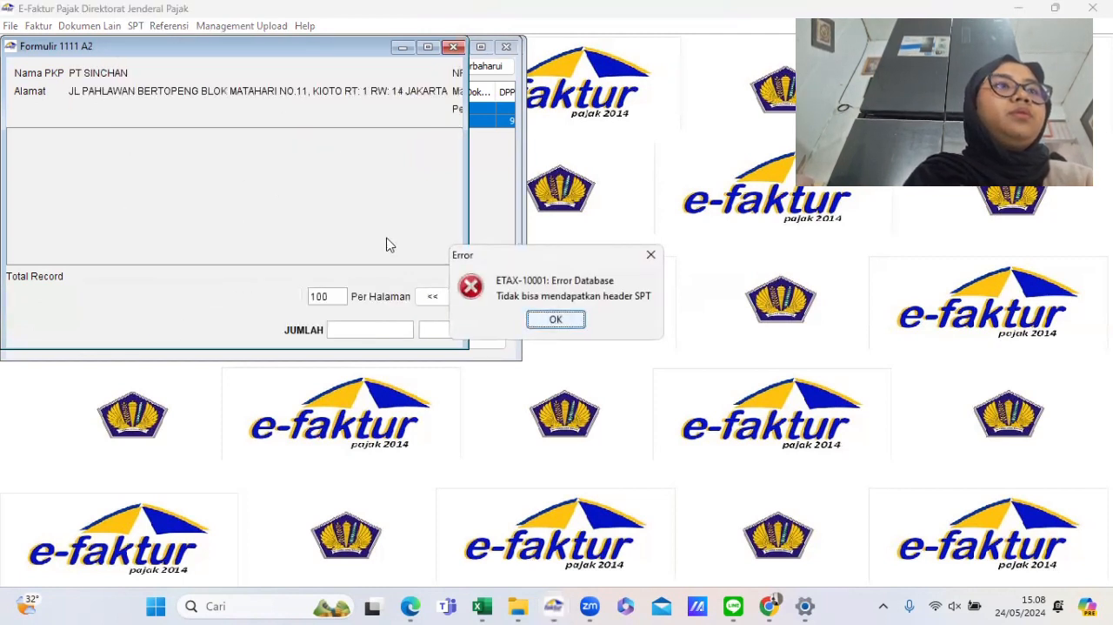
{"action": "left_click", "coordinate": [546, 321]}
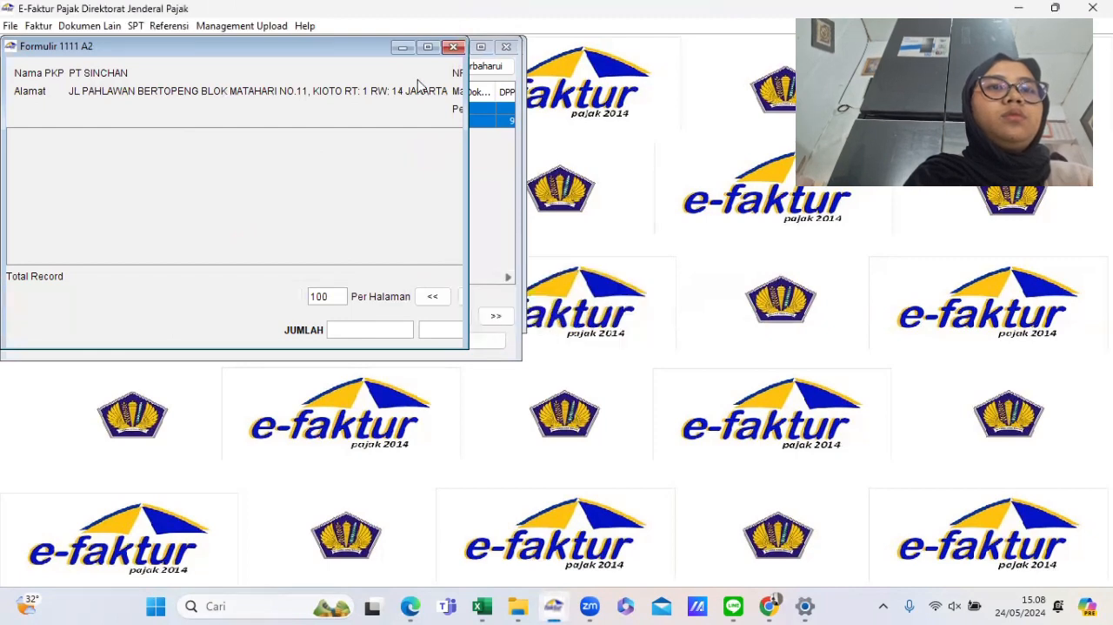
- Close the A2 form and every open document, input invoice, output invoice and invoice number reference window
{"action": "left_click_drag", "start_coordinate": [268, 52], "coordinate": [316, 195]}
{"action": "left_click", "coordinate": [502, 192]}
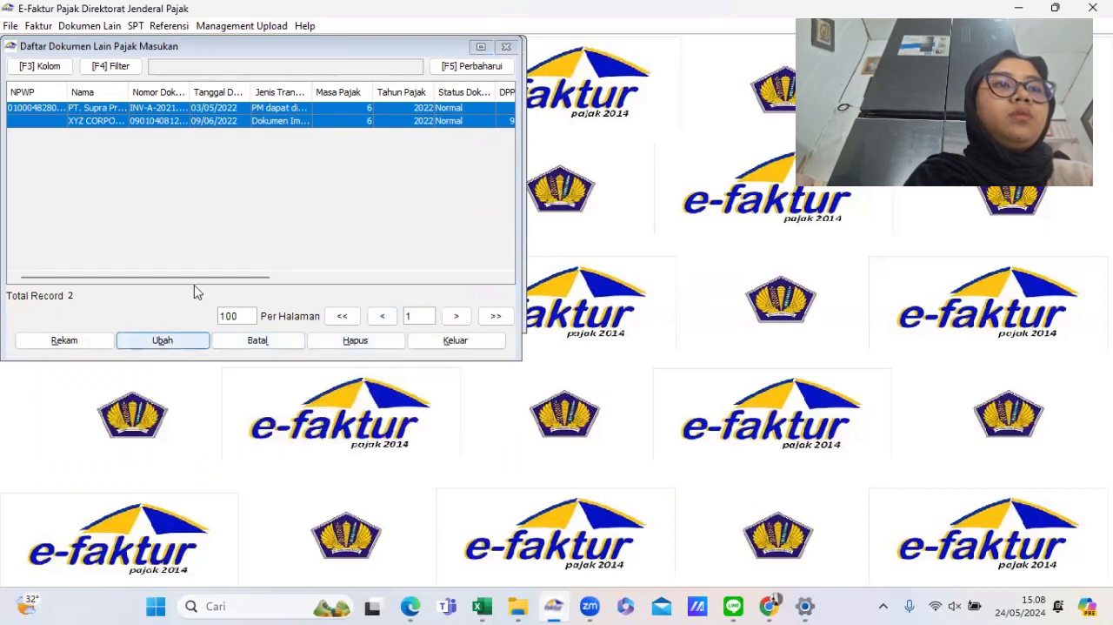
{"action": "left_click_drag", "start_coordinate": [233, 47], "coordinate": [241, 107]}
{"action": "left_click_drag", "start_coordinate": [269, 199], "coordinate": [270, 212]}
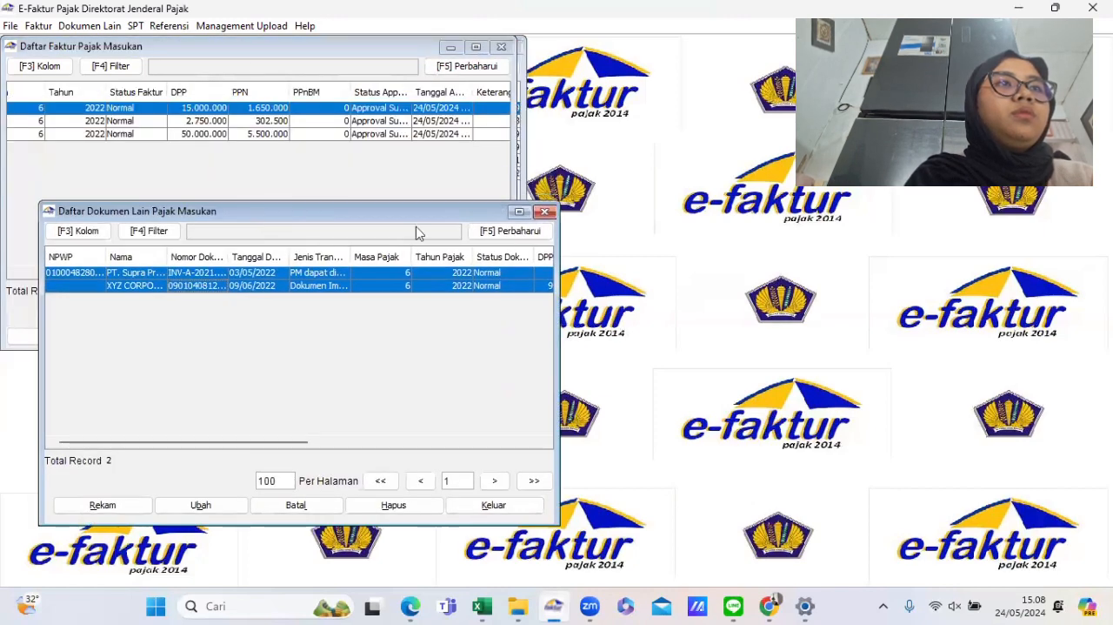
{"action": "left_click", "coordinate": [543, 213]}
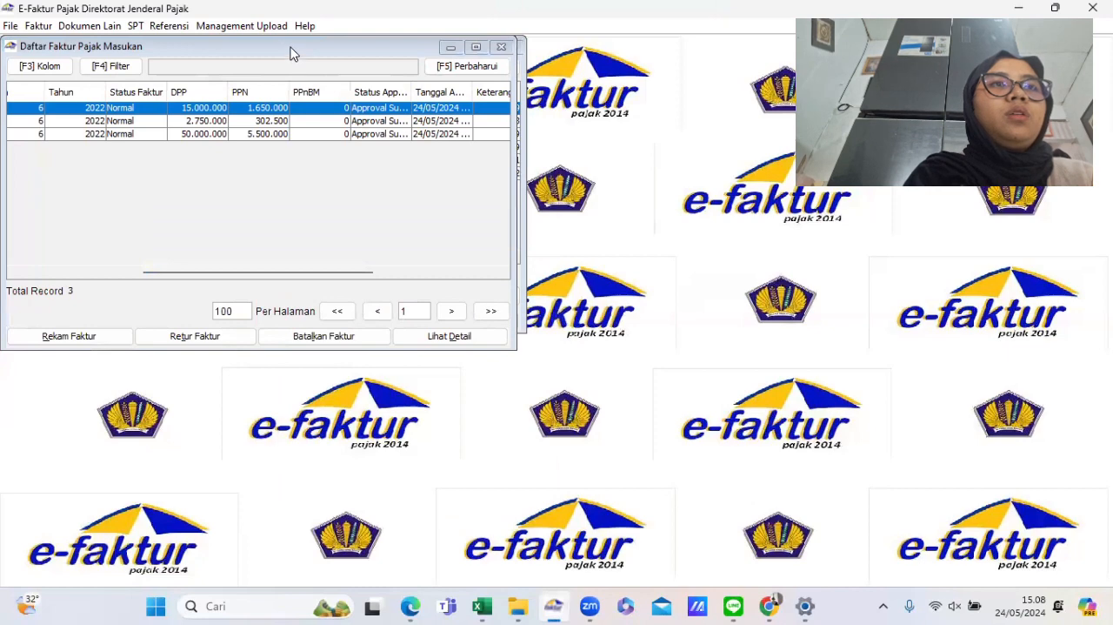
{"action": "left_click_drag", "start_coordinate": [291, 54], "coordinate": [324, 216]}
{"action": "left_click", "coordinate": [531, 209]}
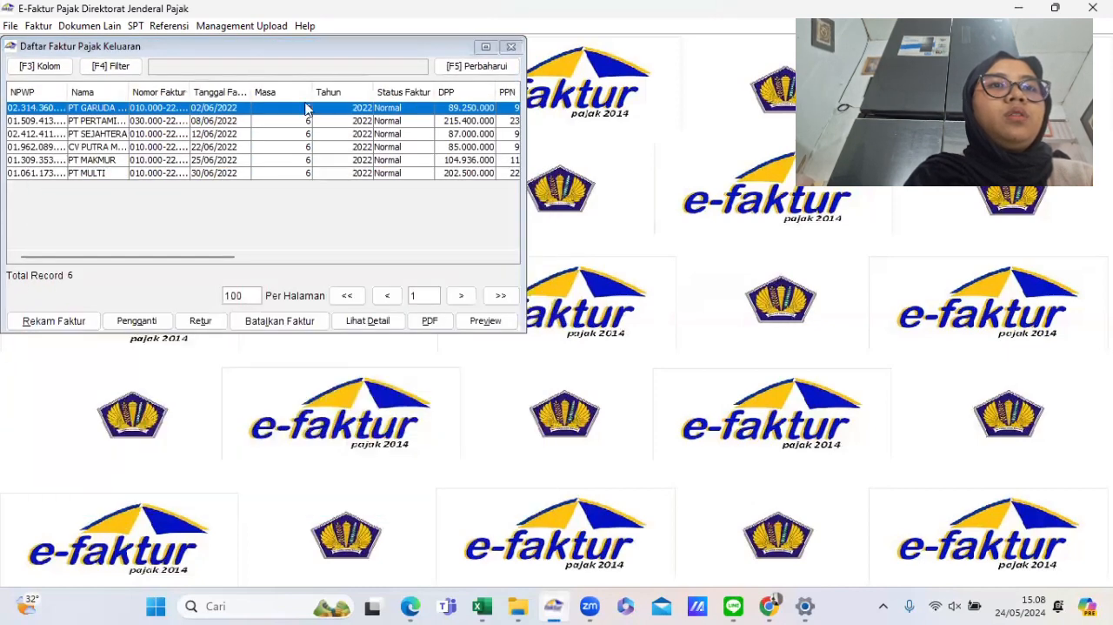
{"action": "left_click_drag", "start_coordinate": [257, 49], "coordinate": [299, 237]}
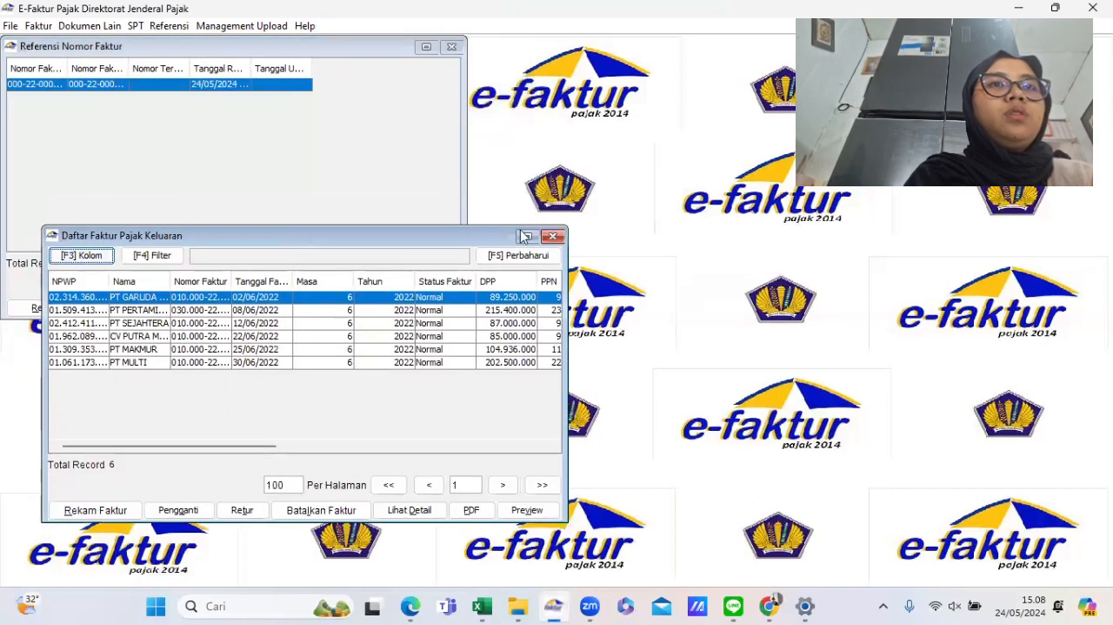
{"action": "left_click", "coordinate": [553, 236]}
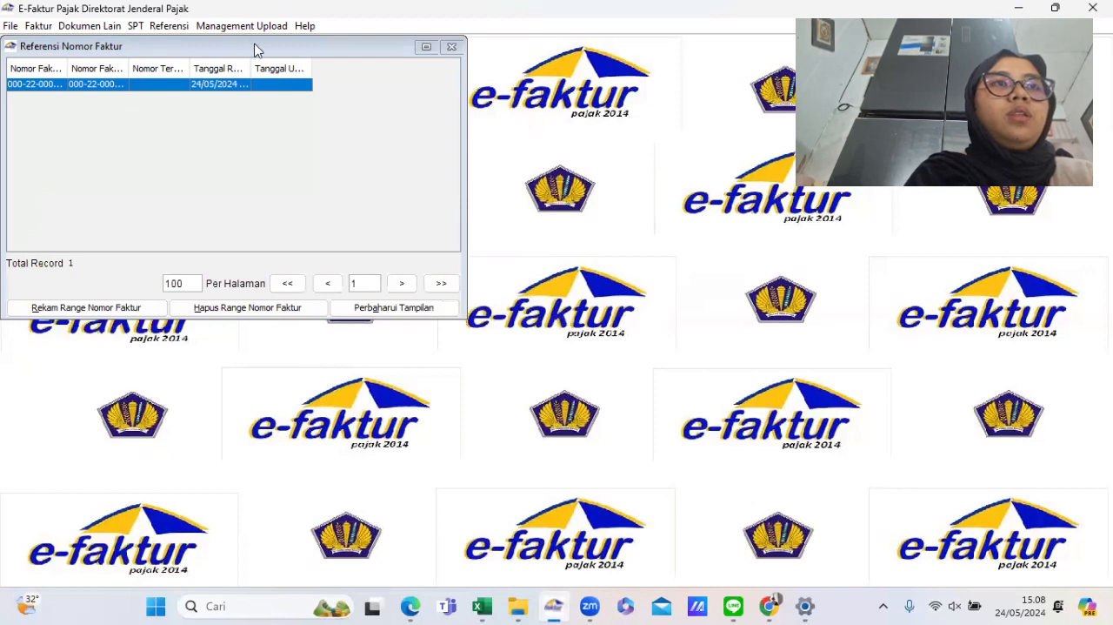
{"action": "left_click_drag", "start_coordinate": [257, 49], "coordinate": [282, 155]}
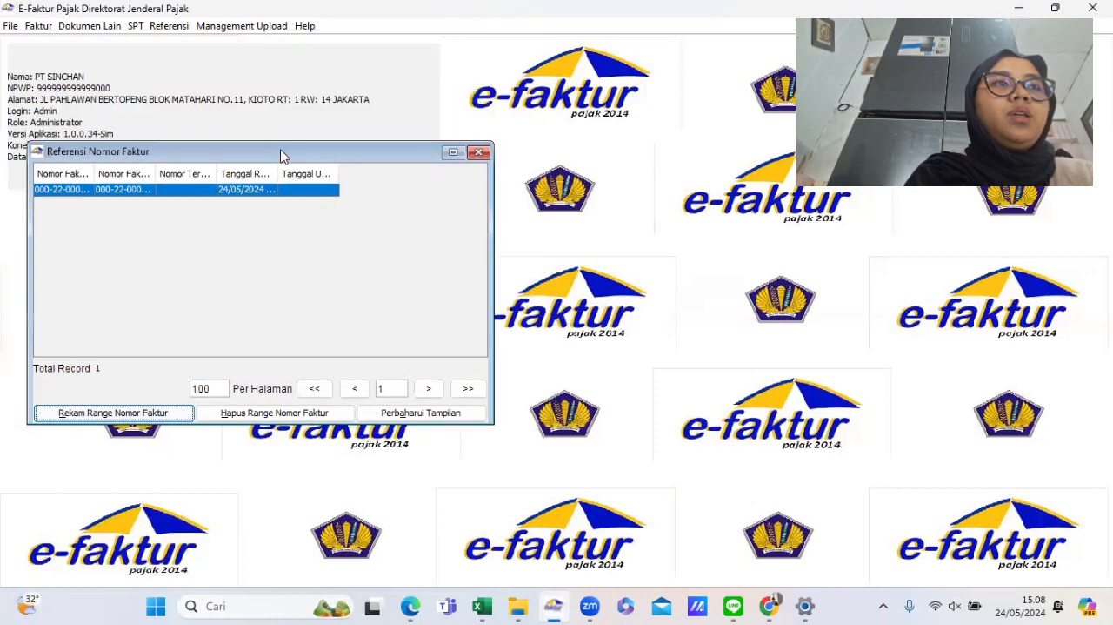
{"action": "left_click", "coordinate": [479, 154]}
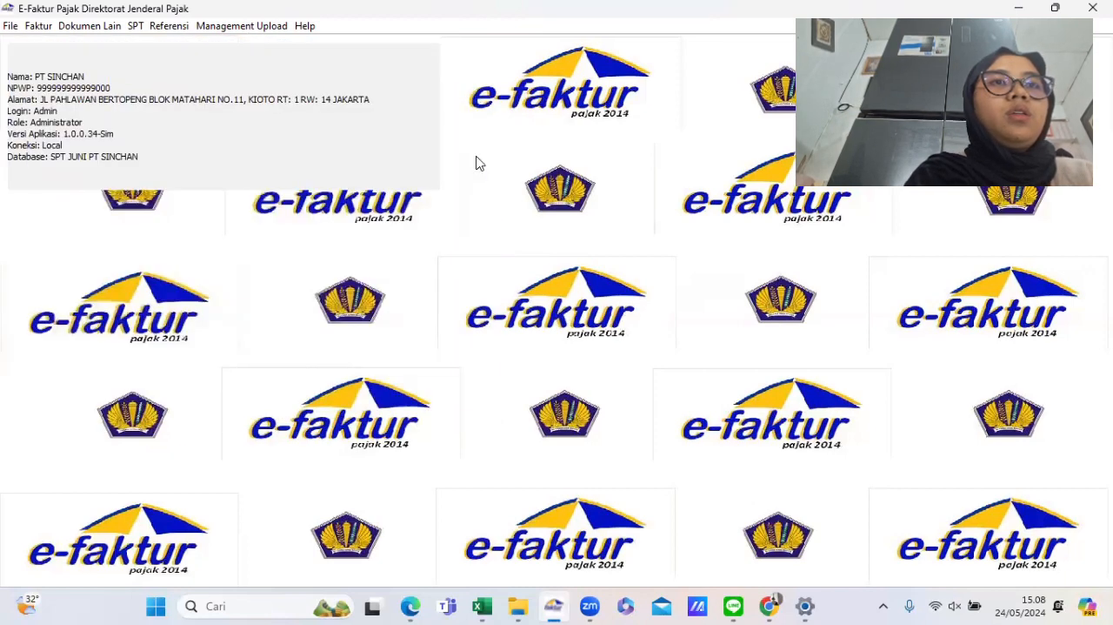
- Try again to open the Formulir 1111 A2 attachment and dismiss both database errors
{"action": "left_click", "coordinate": [137, 26]}
{"action": "mouse_move", "coordinate": [203, 88]}
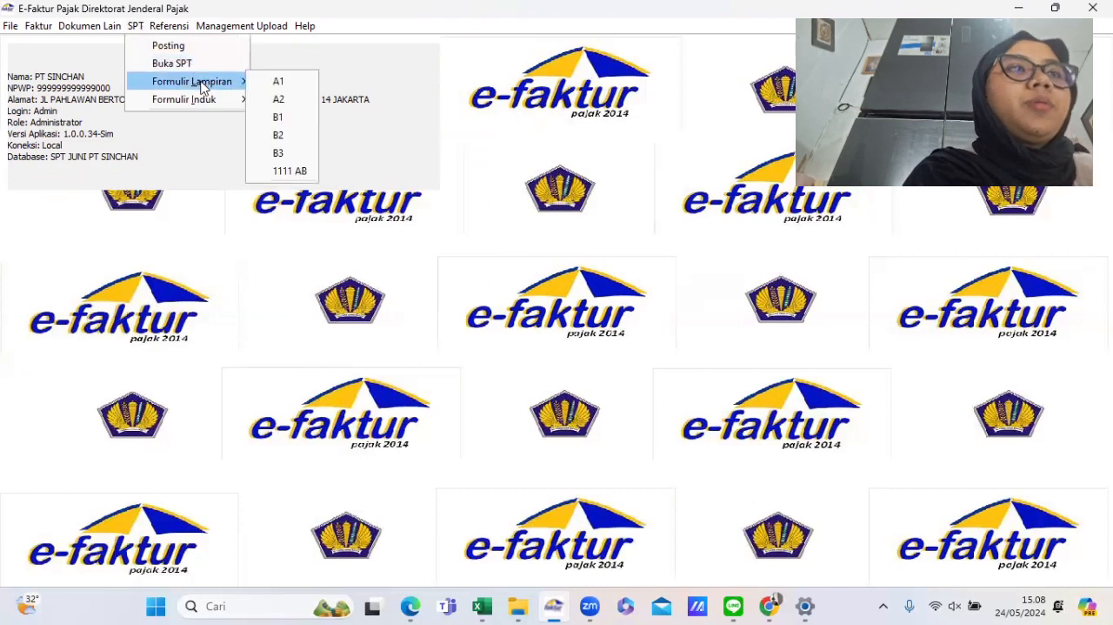
{"action": "left_click", "coordinate": [280, 100]}
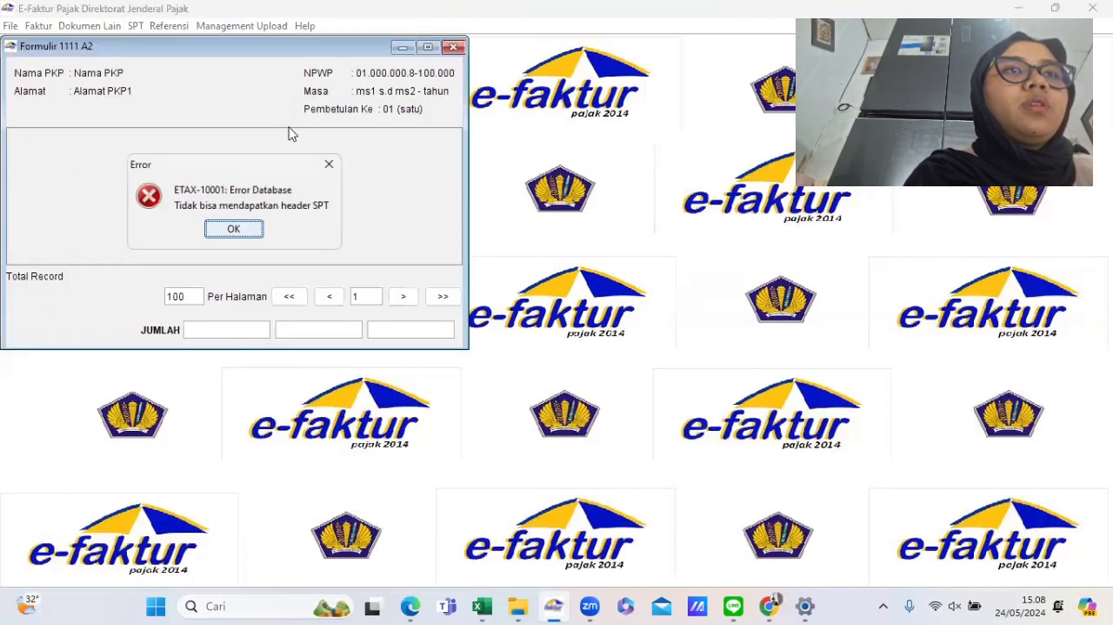
{"action": "left_click", "coordinate": [234, 230]}
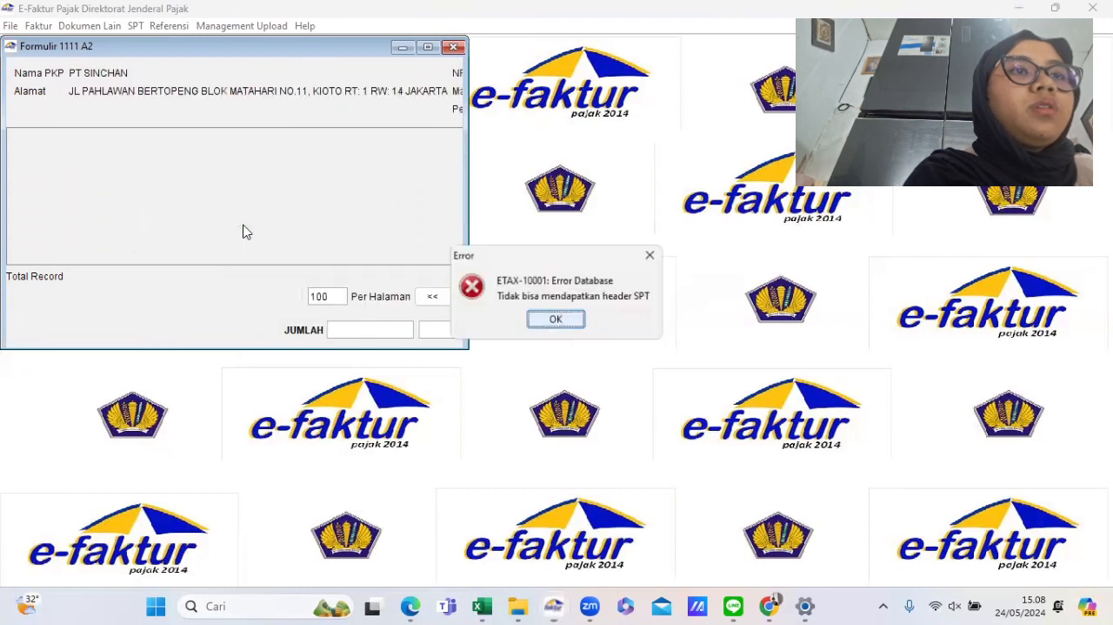
{"action": "left_click", "coordinate": [554, 319]}
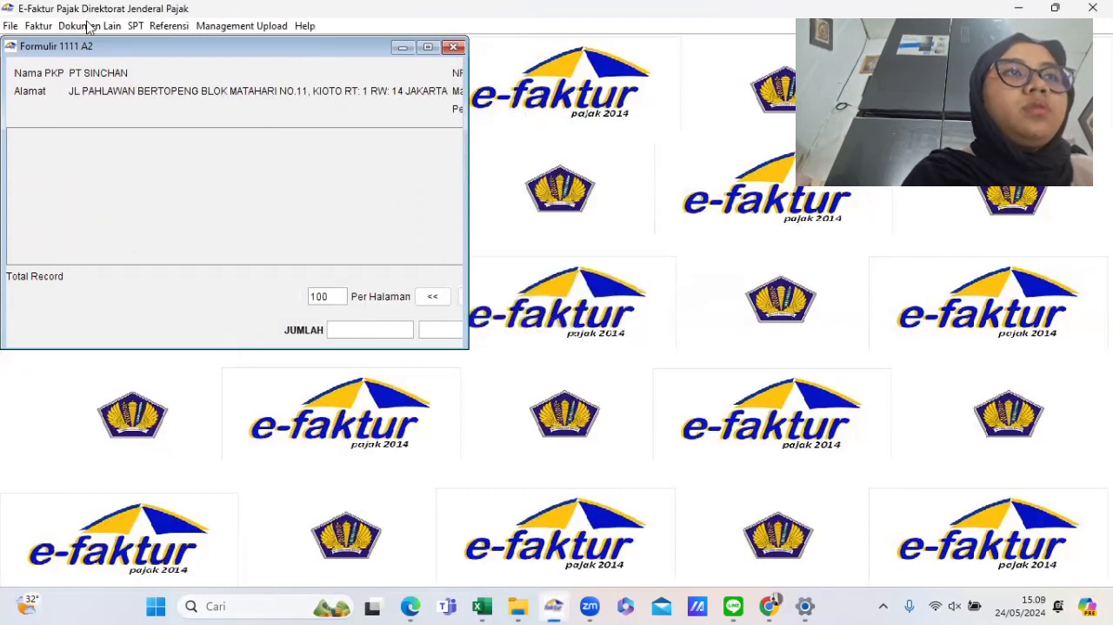
- Re-post the SPT data for period 06 to 06 of 2022, confirm overwriting the earlier posting, and close the posting dialog
{"action": "left_click", "coordinate": [11, 26]}
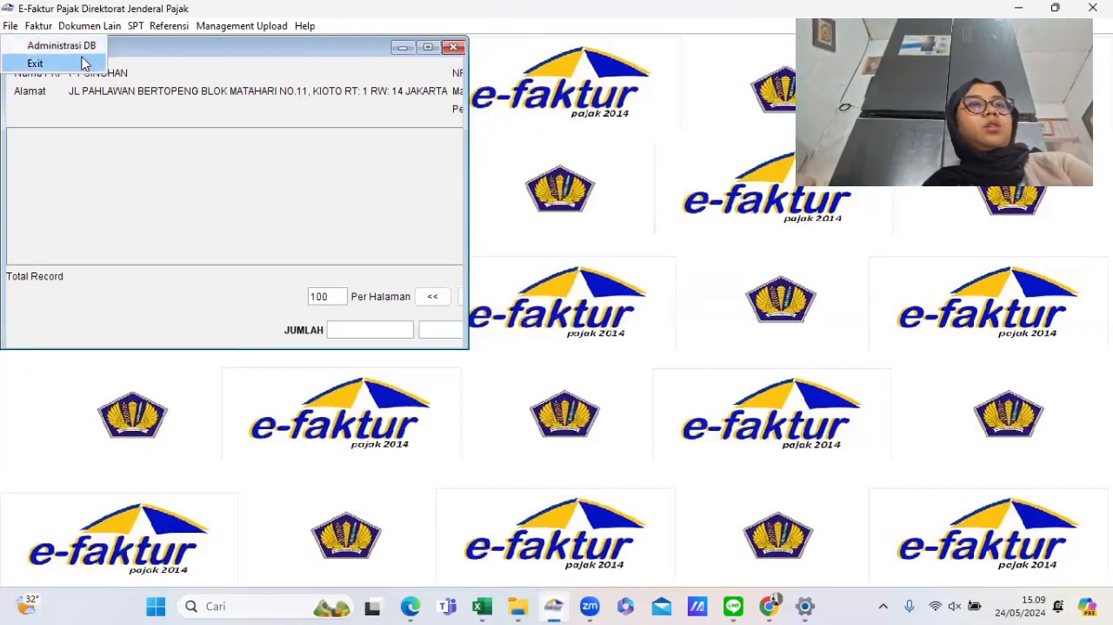
{"action": "left_click", "coordinate": [273, 136]}
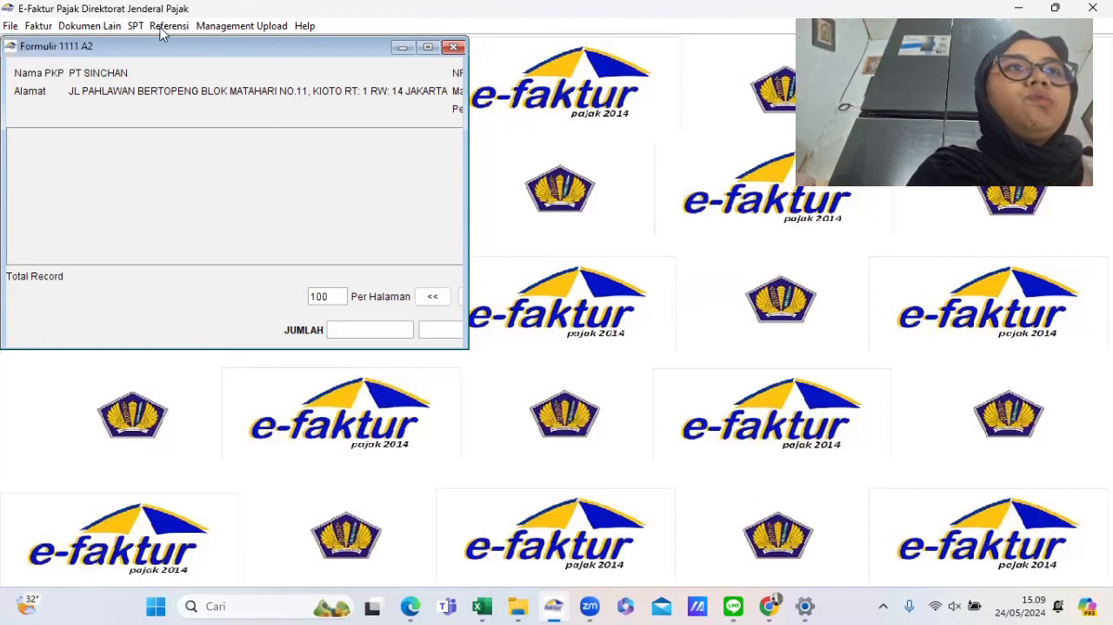
{"action": "left_click", "coordinate": [135, 25]}
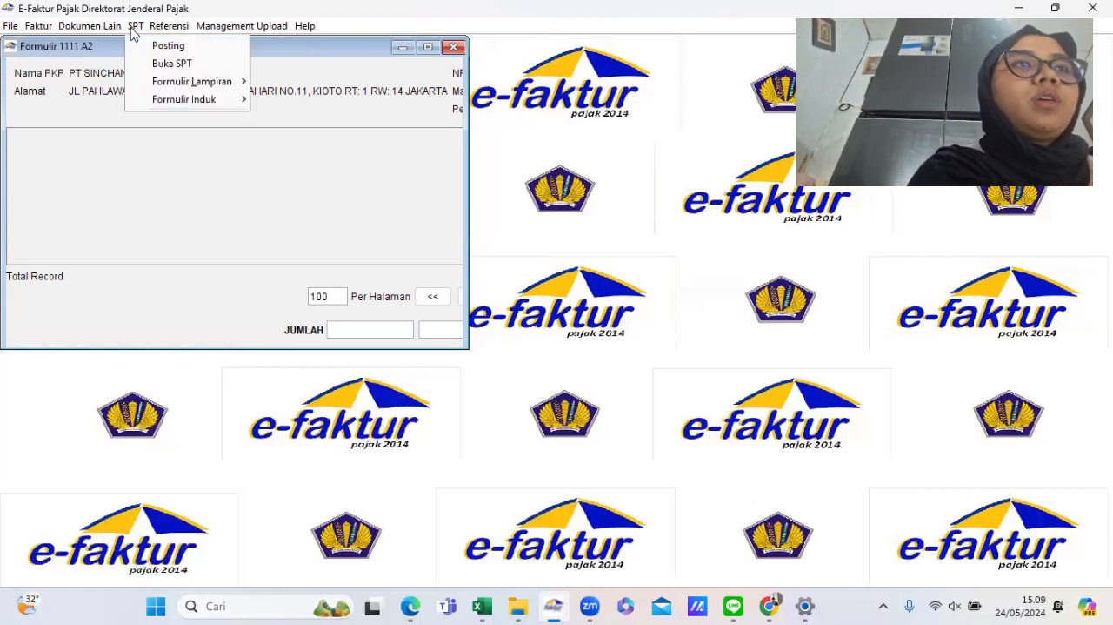
{"action": "left_click", "coordinate": [171, 51]}
{"action": "left_click", "coordinate": [121, 146]}
{"action": "left_click", "coordinate": [107, 207]}
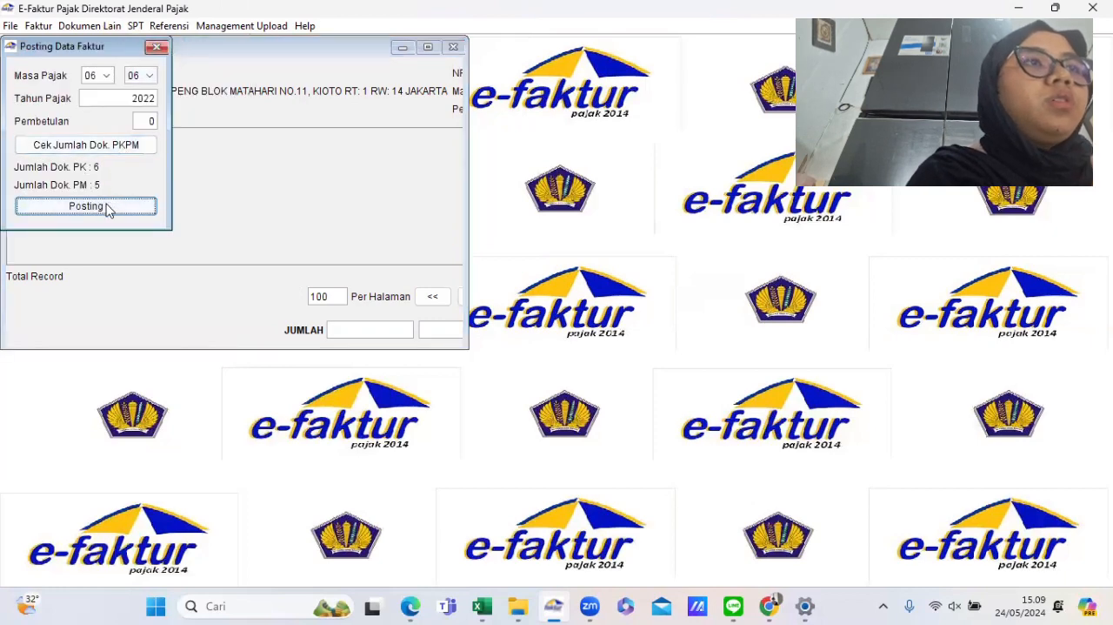
{"action": "left_click", "coordinate": [107, 207]}
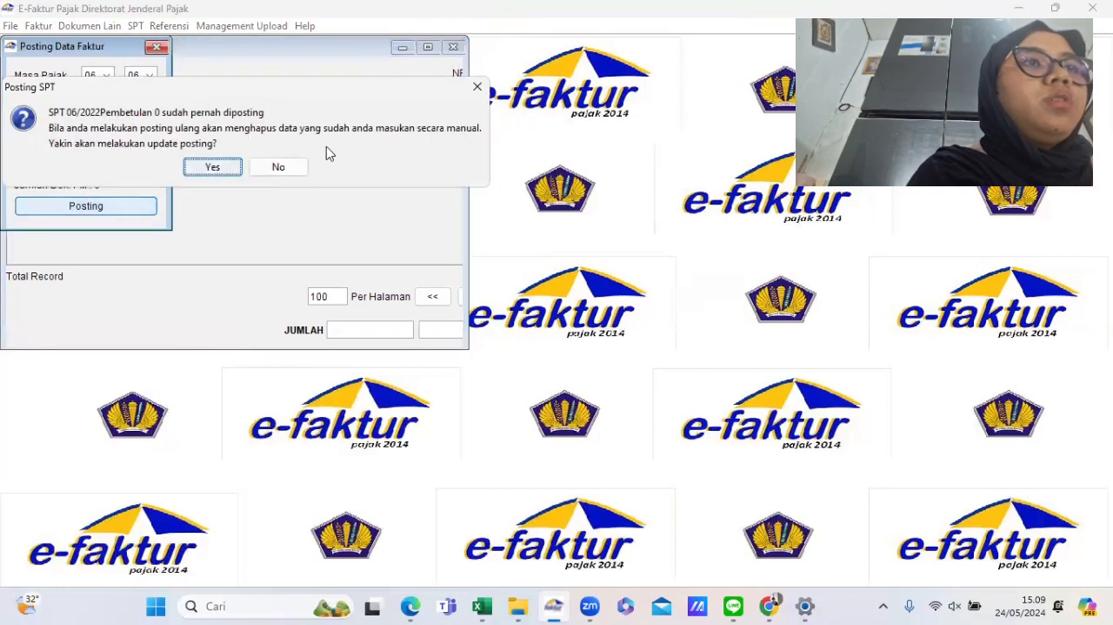
{"action": "left_click", "coordinate": [209, 167]}
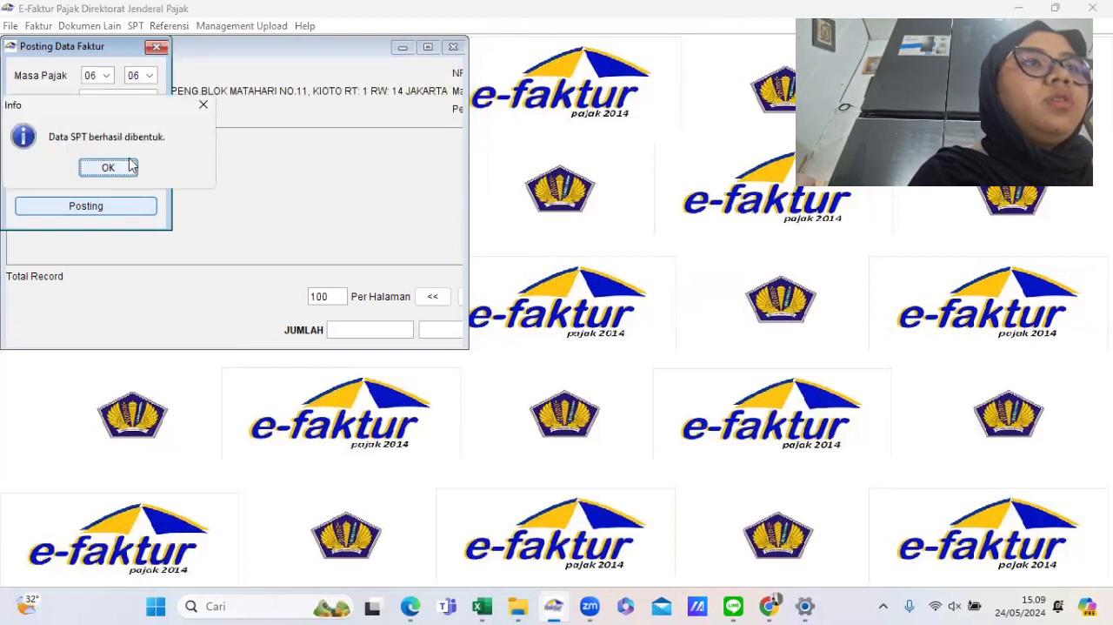
{"action": "left_click", "coordinate": [122, 166]}
{"action": "left_click", "coordinate": [157, 46]}
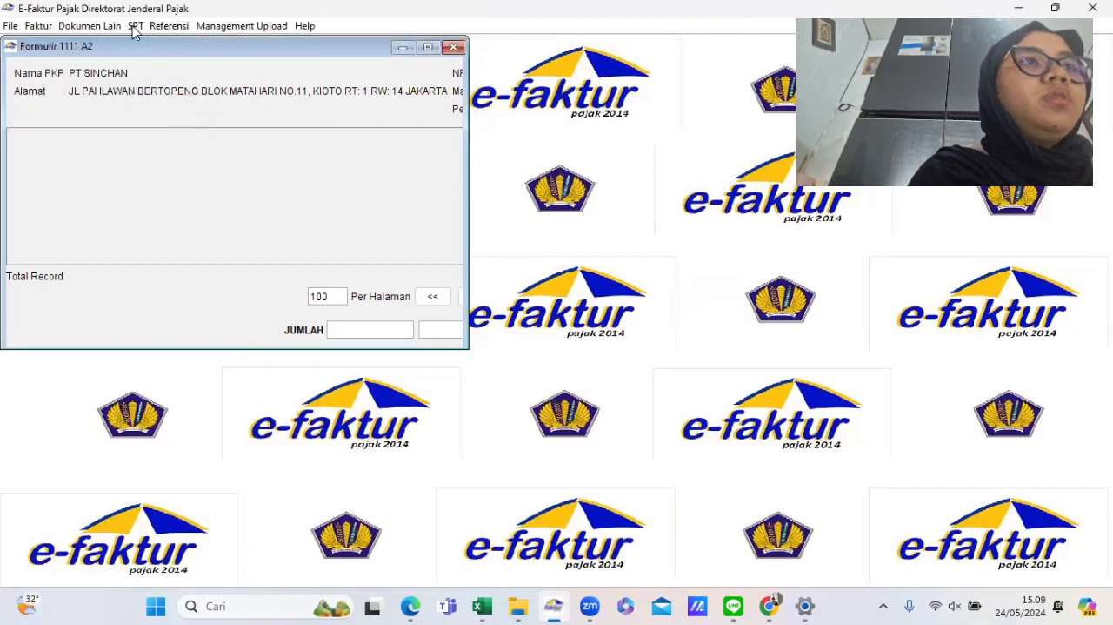
- Refresh the Buka SPT list and reopen the June 2022 SPT for editing
{"action": "left_click", "coordinate": [132, 25]}
{"action": "left_click", "coordinate": [172, 63]}
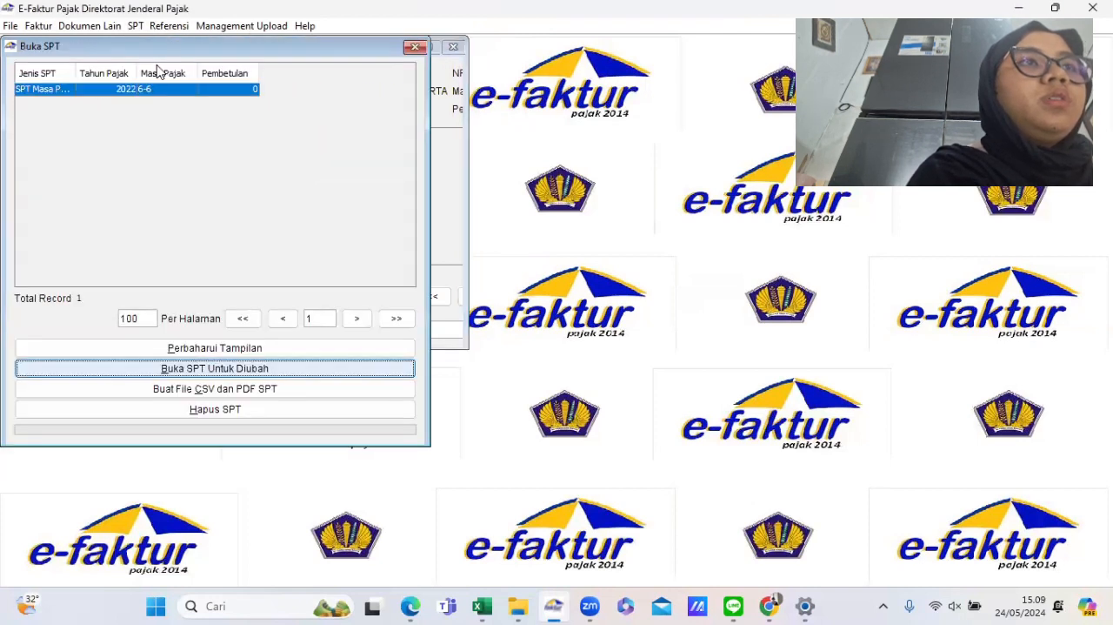
{"action": "left_click", "coordinate": [209, 348]}
{"action": "left_click", "coordinate": [157, 91]}
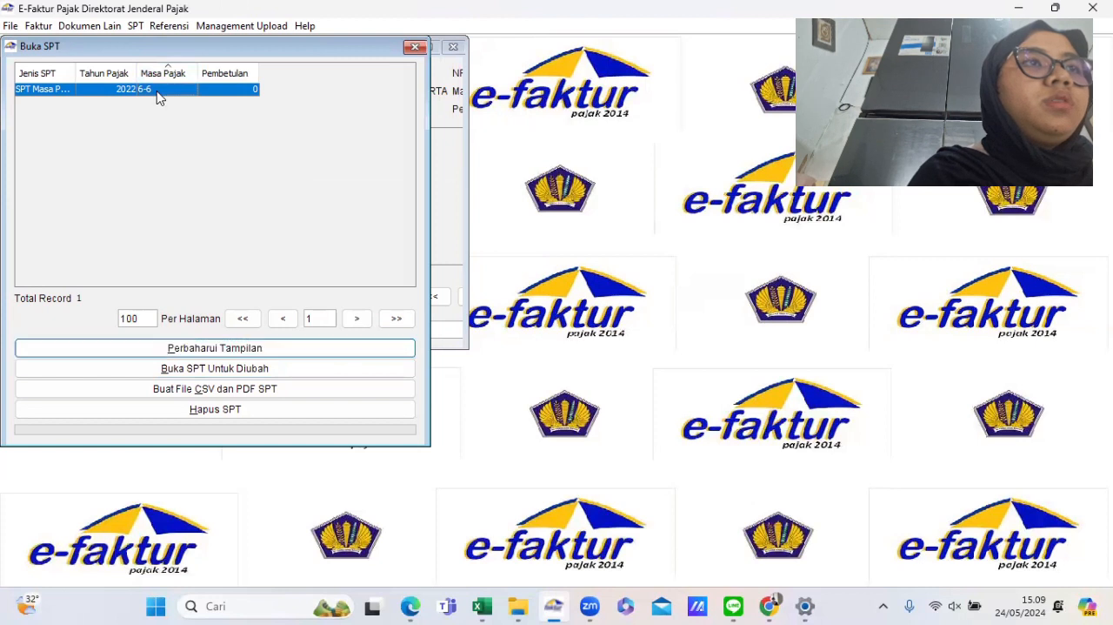
{"action": "left_click", "coordinate": [181, 370]}
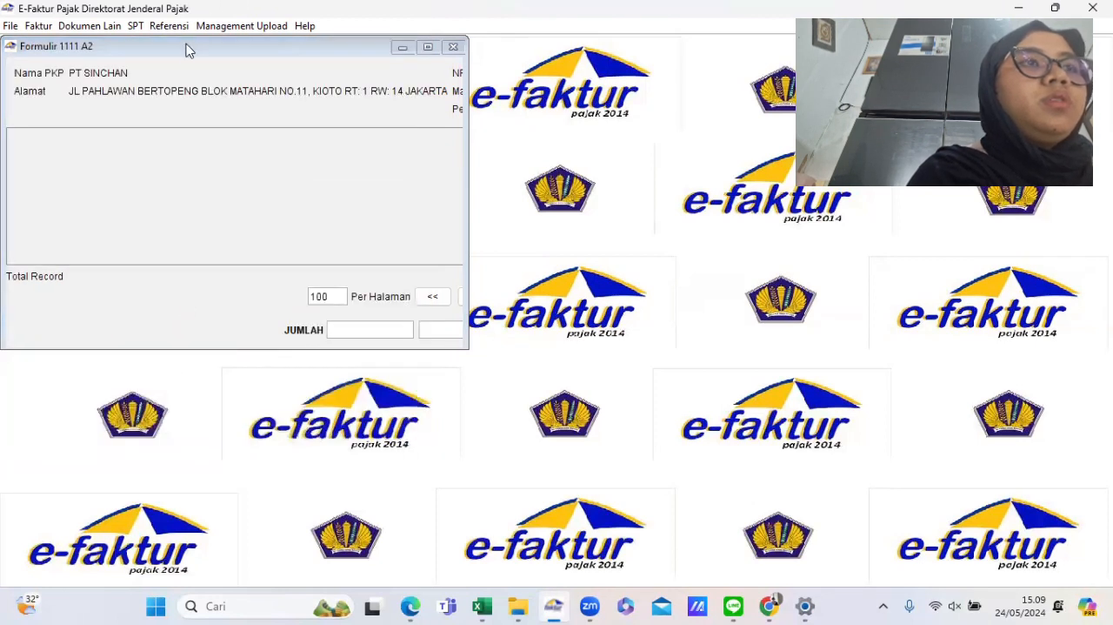
- Open the Formulir 1111 AB attachment of the June 2022 SPT
{"action": "left_click", "coordinate": [135, 28]}
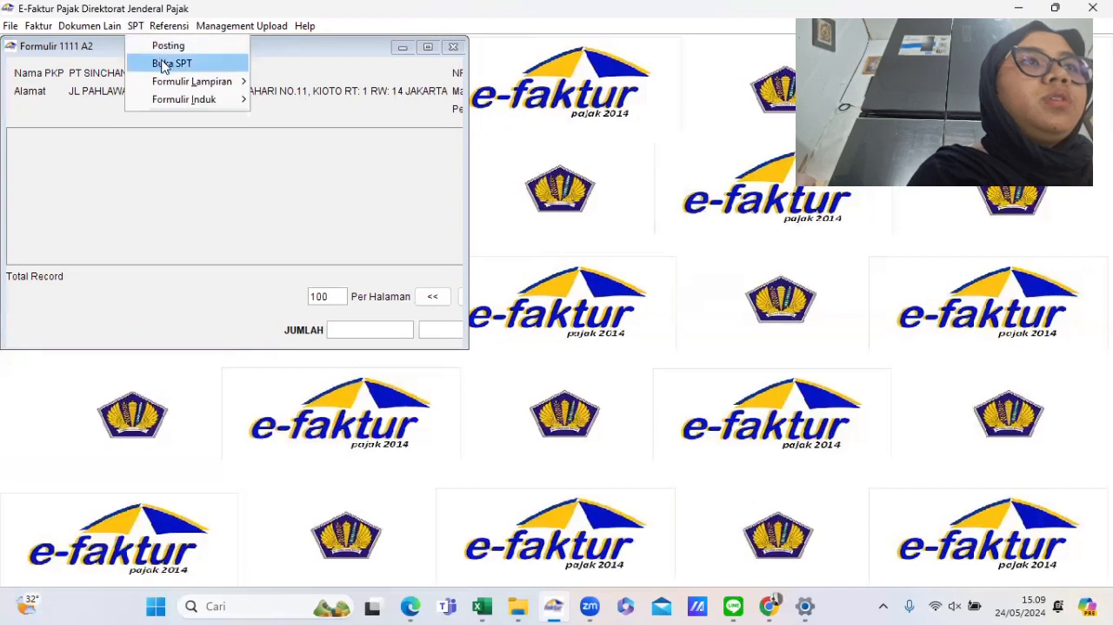
{"action": "mouse_move", "coordinate": [182, 80]}
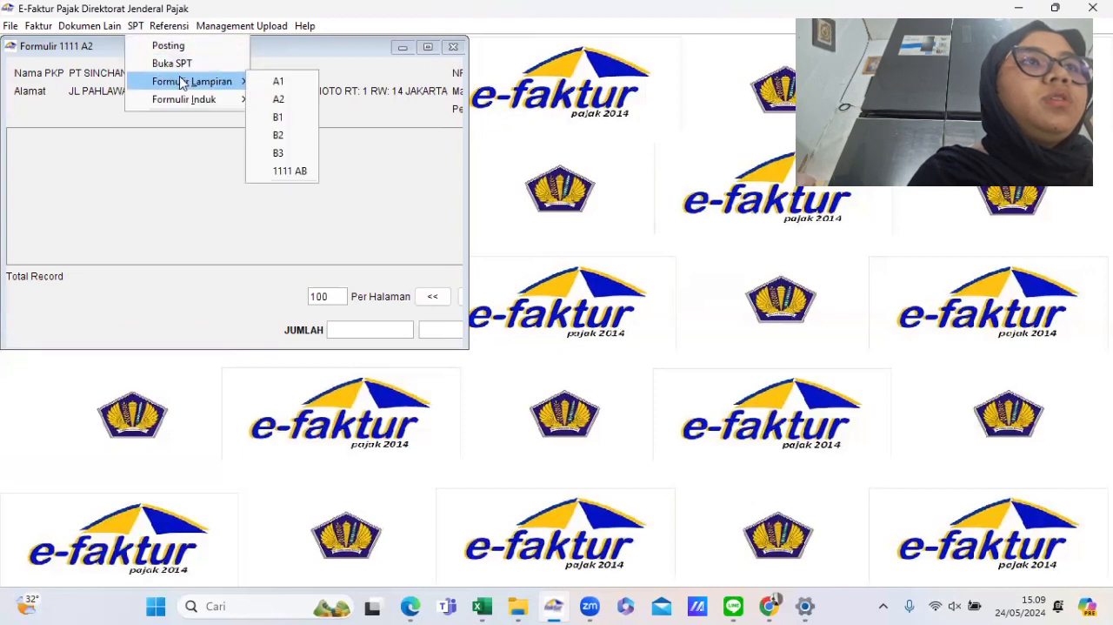
{"action": "left_click", "coordinate": [288, 170]}
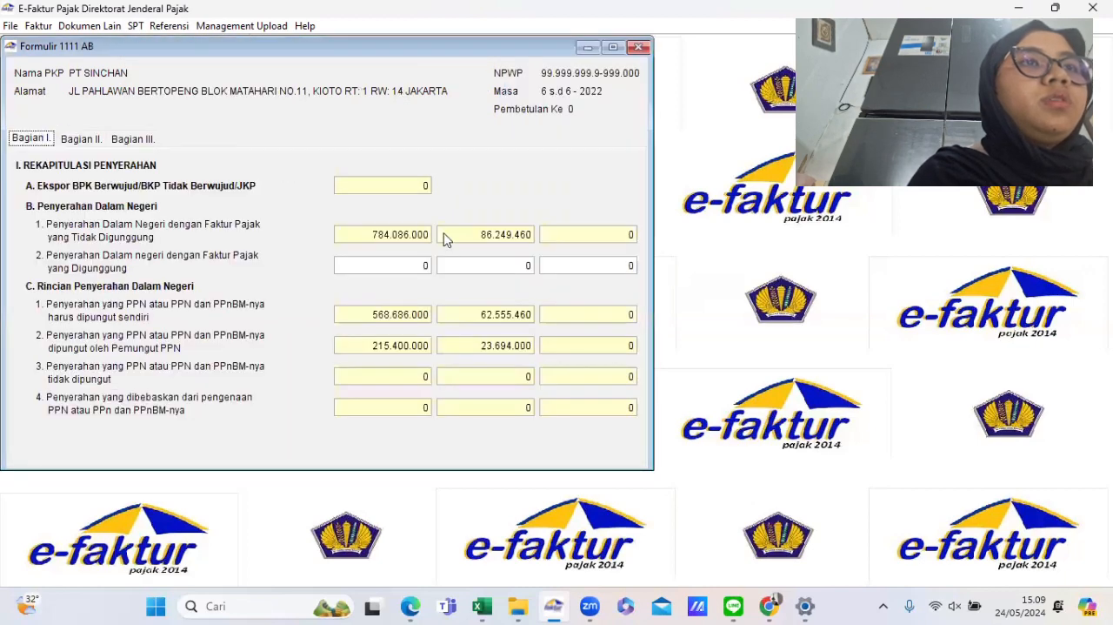
- Open the Formulir 1111 B1 attachment and select its single import document record
{"action": "left_click", "coordinate": [135, 28]}
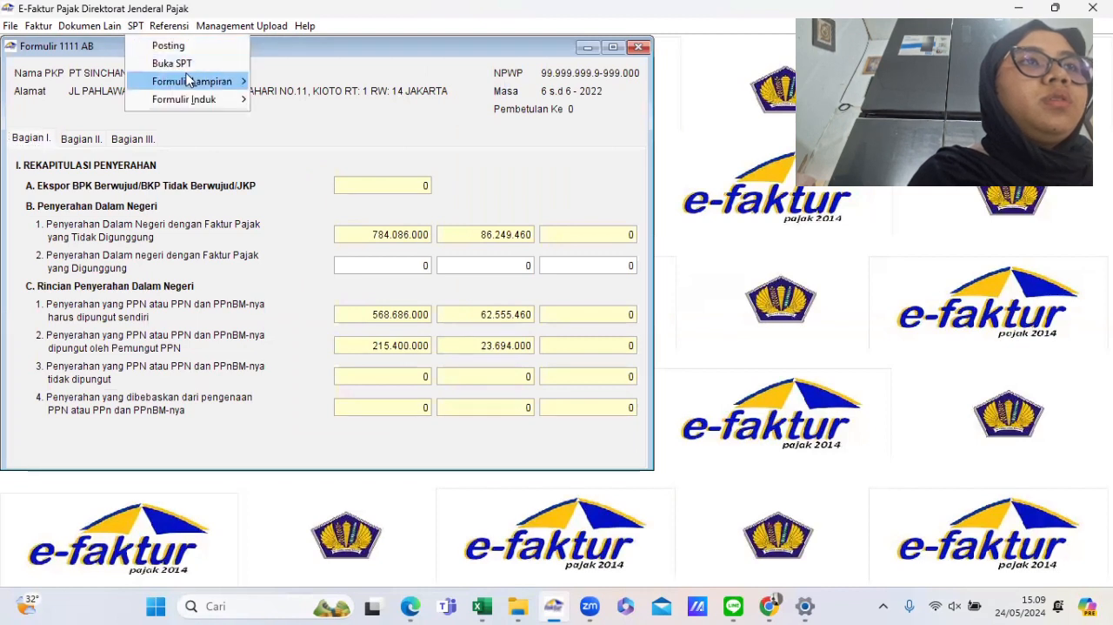
{"action": "mouse_move", "coordinate": [187, 80]}
{"action": "left_click", "coordinate": [278, 119]}
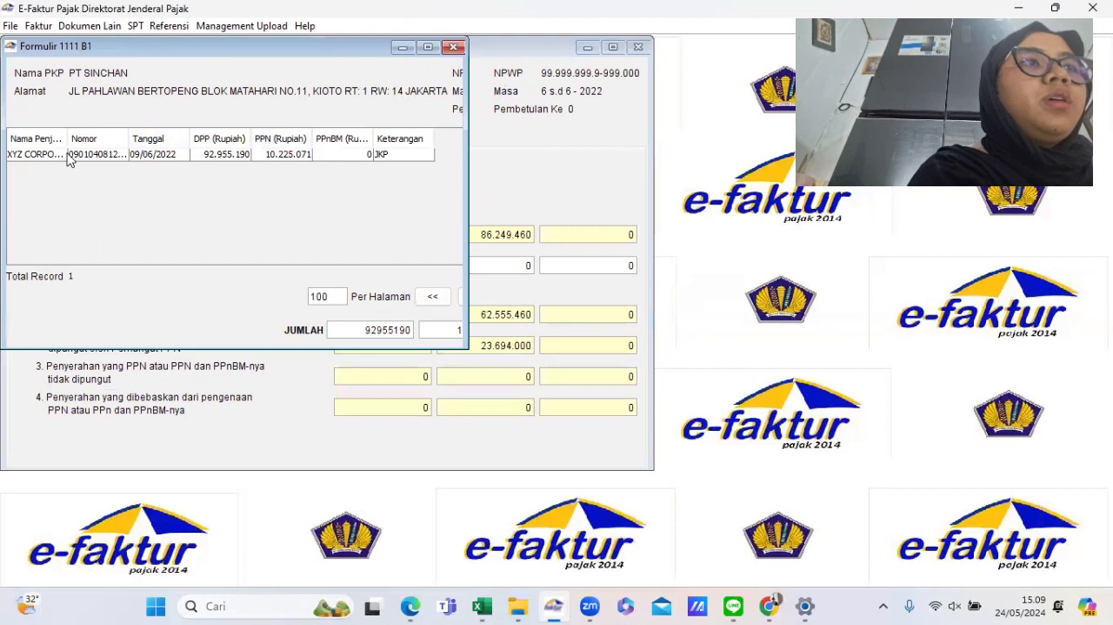
{"action": "left_click", "coordinate": [157, 160]}
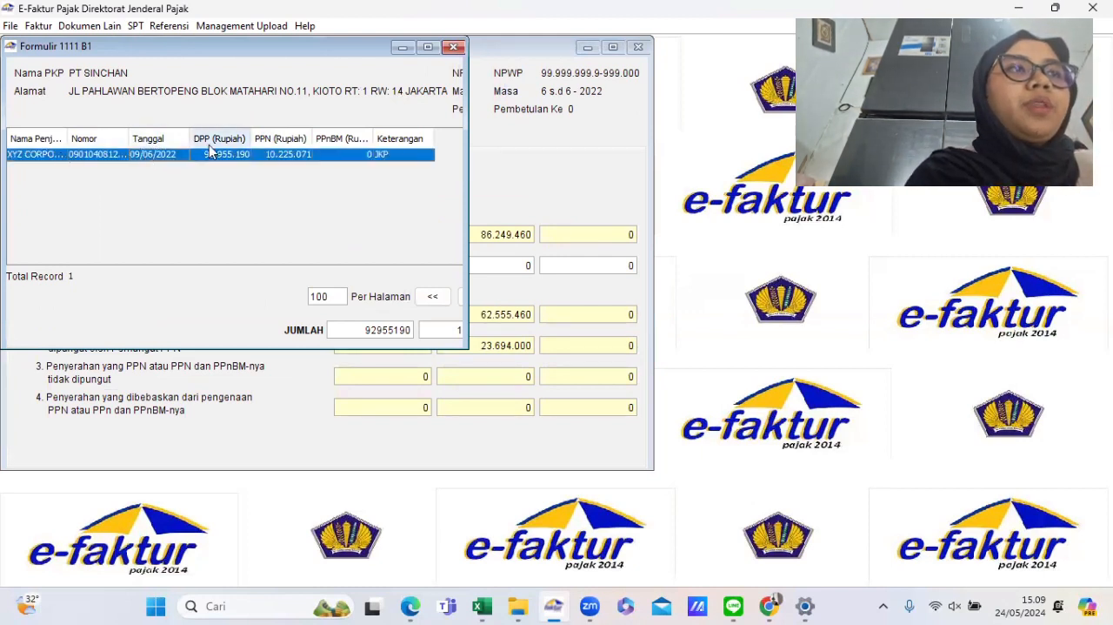
- Open the Formulir 1111 B2 attachment and go through its four input invoice records one by one
{"action": "left_click", "coordinate": [136, 26]}
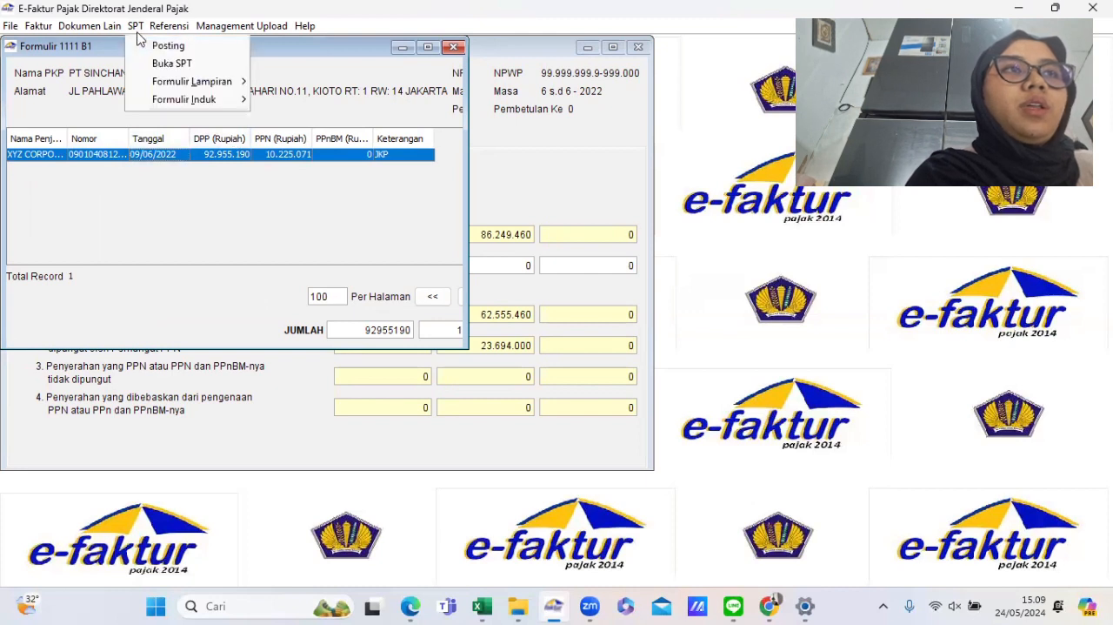
{"action": "mouse_move", "coordinate": [213, 99]}
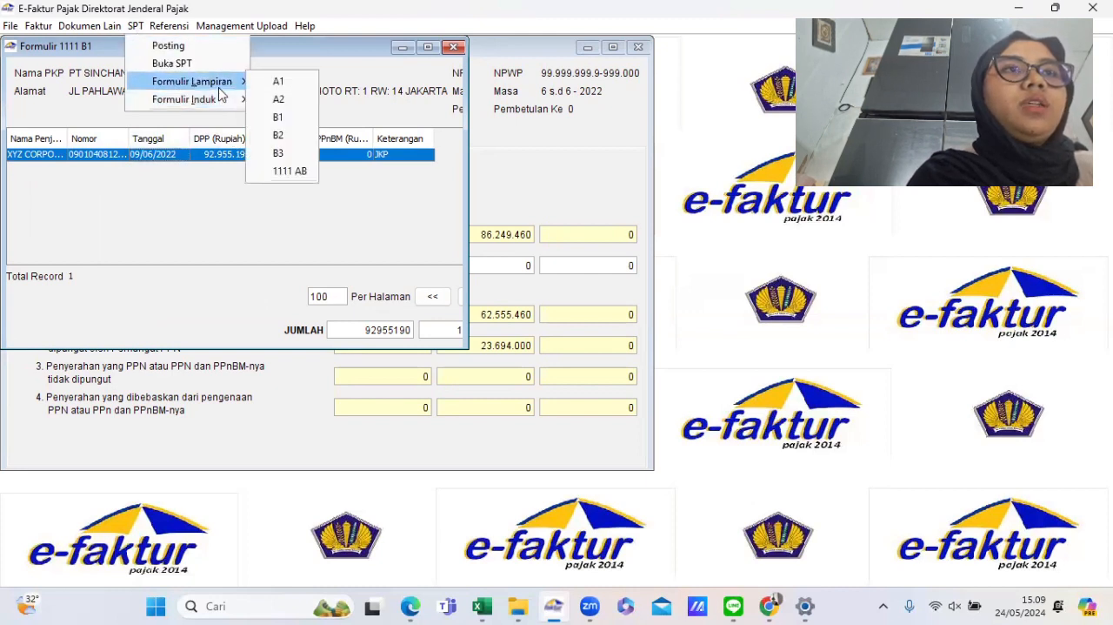
{"action": "left_click", "coordinate": [278, 135]}
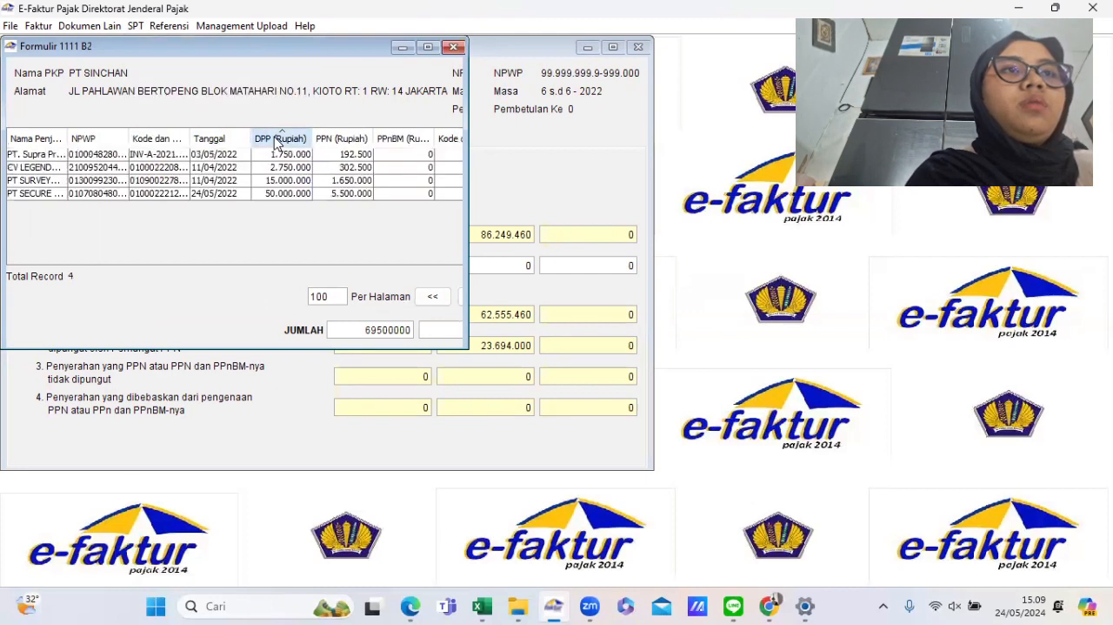
{"action": "left_click_drag", "start_coordinate": [162, 159], "coordinate": [168, 196]}
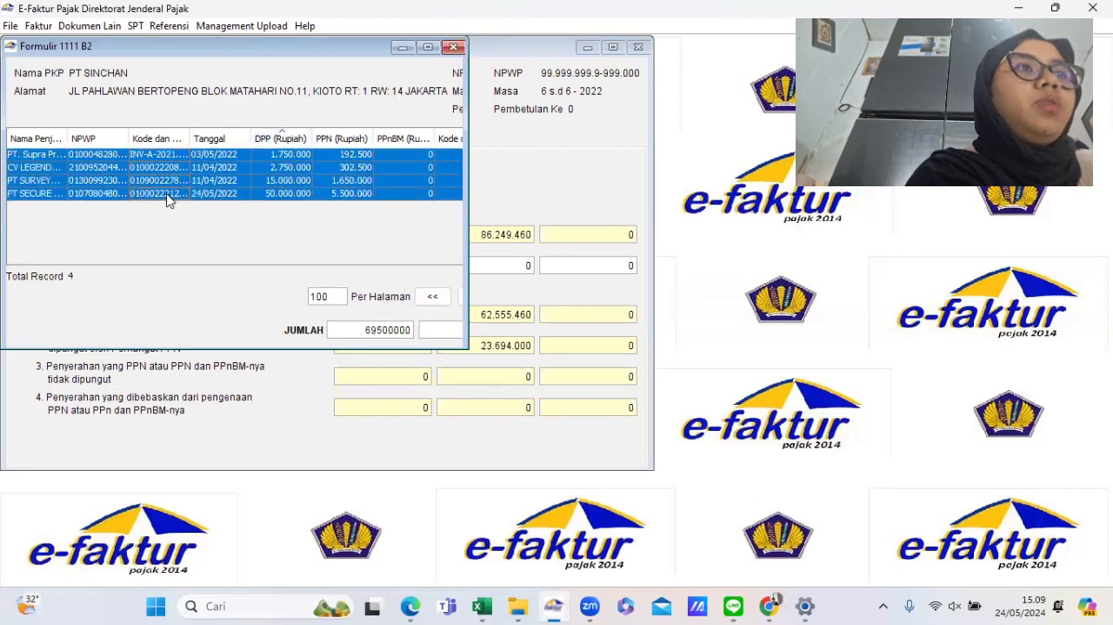
{"action": "left_click", "coordinate": [201, 169]}
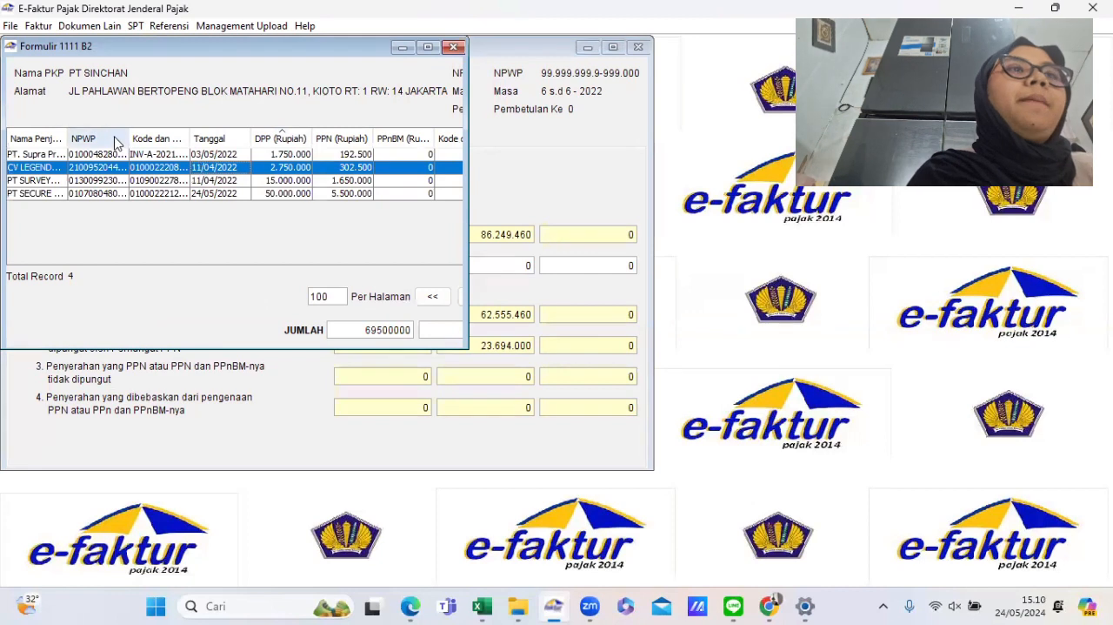
{"action": "left_click_drag", "start_coordinate": [105, 154], "coordinate": [105, 195]}
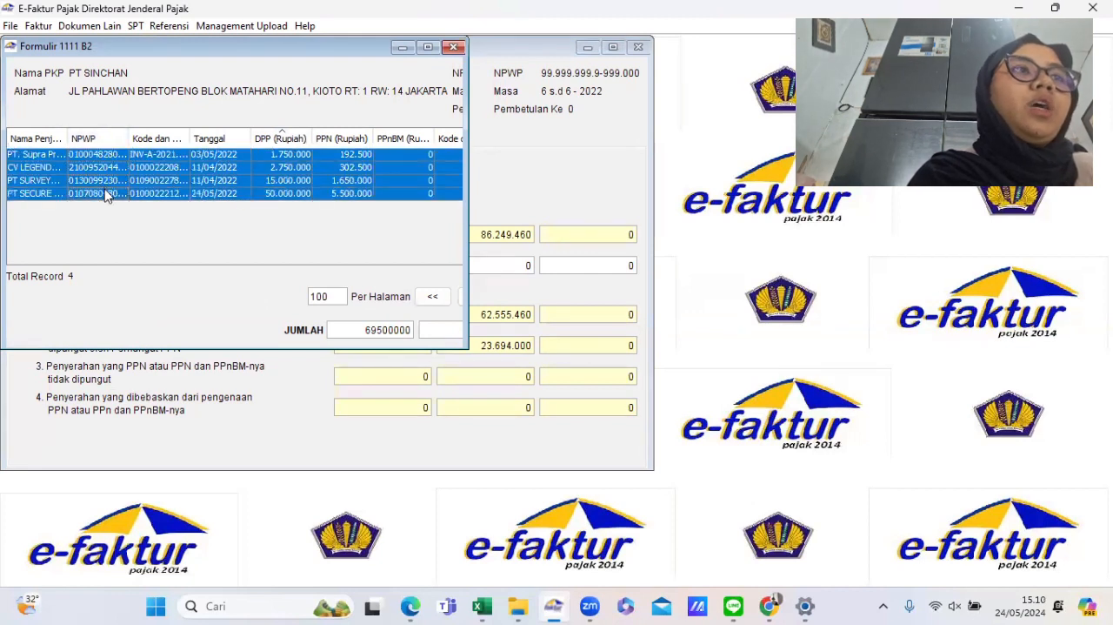
{"action": "left_click", "coordinate": [52, 155]}
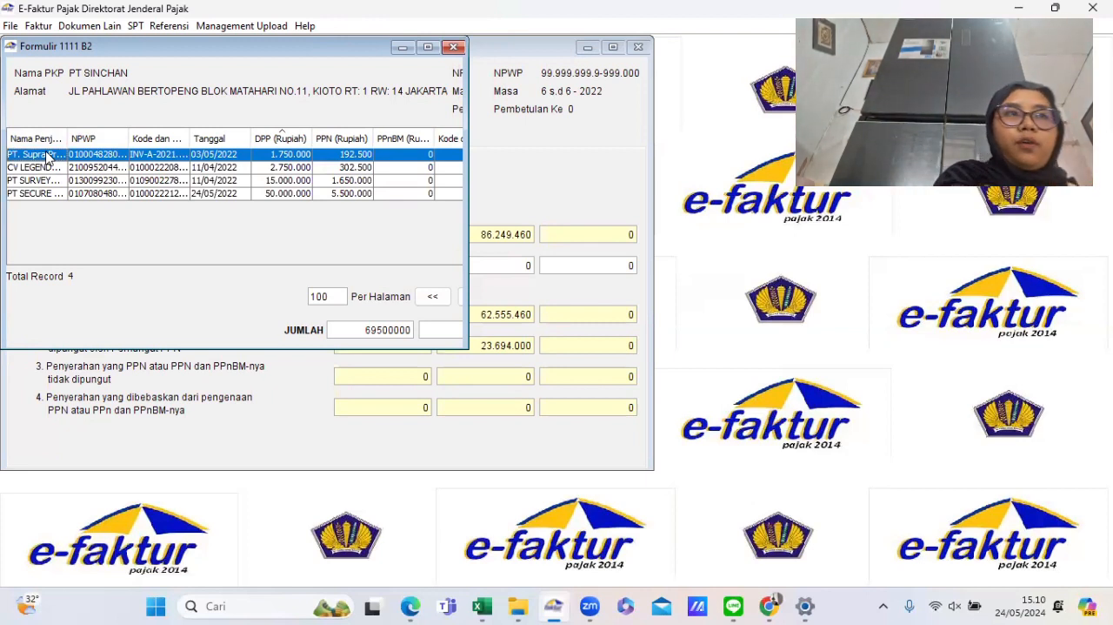
{"action": "left_click", "coordinate": [38, 168]}
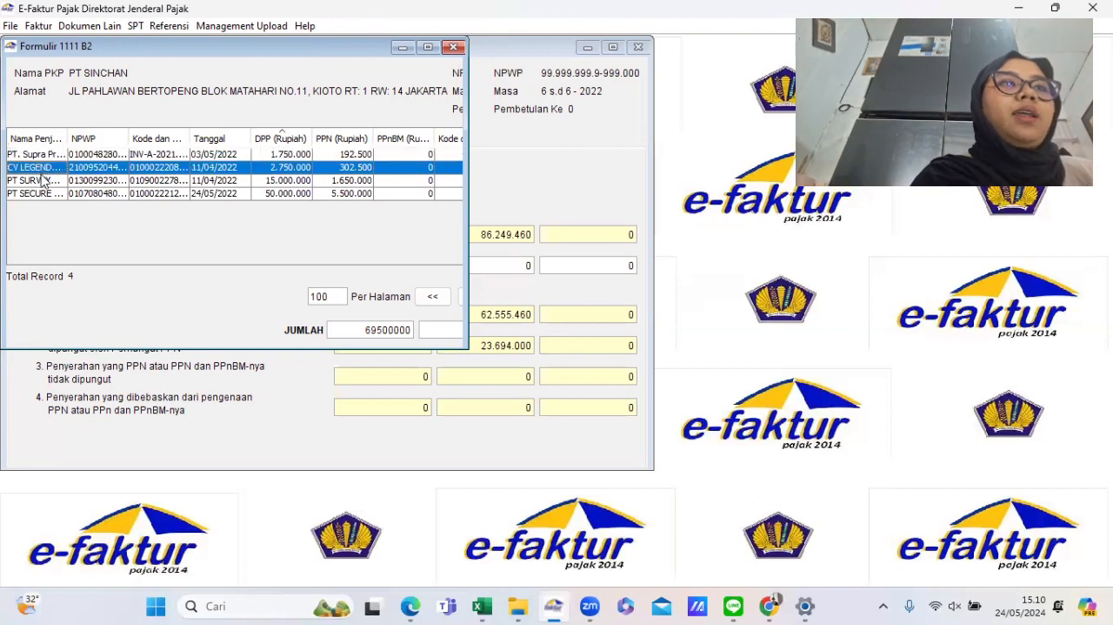
{"action": "left_click", "coordinate": [44, 180]}
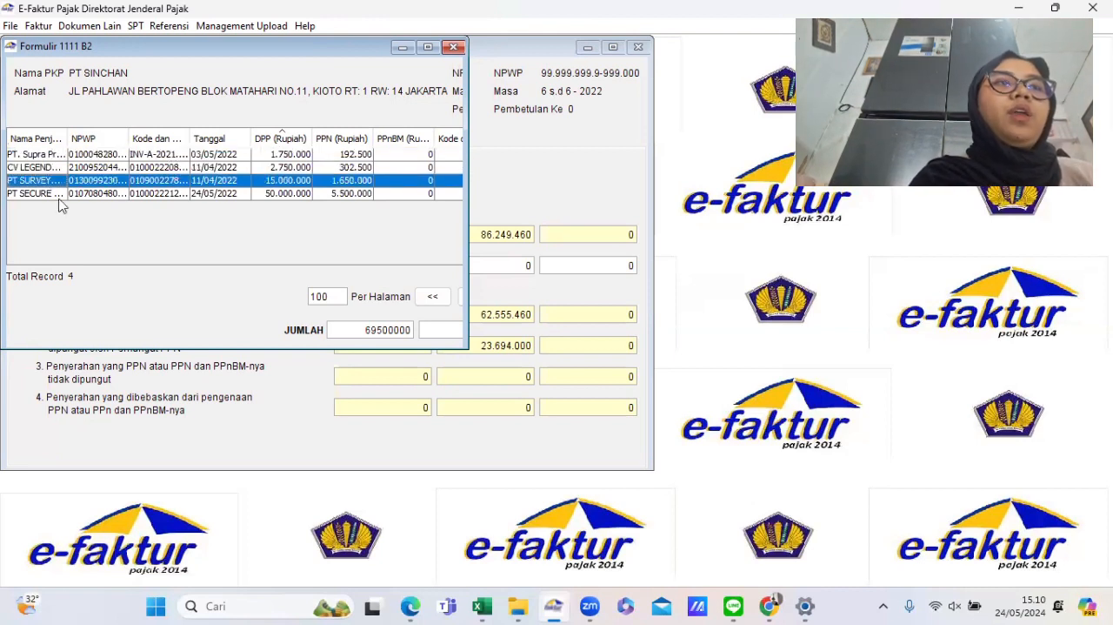
{"action": "left_click", "coordinate": [48, 193]}
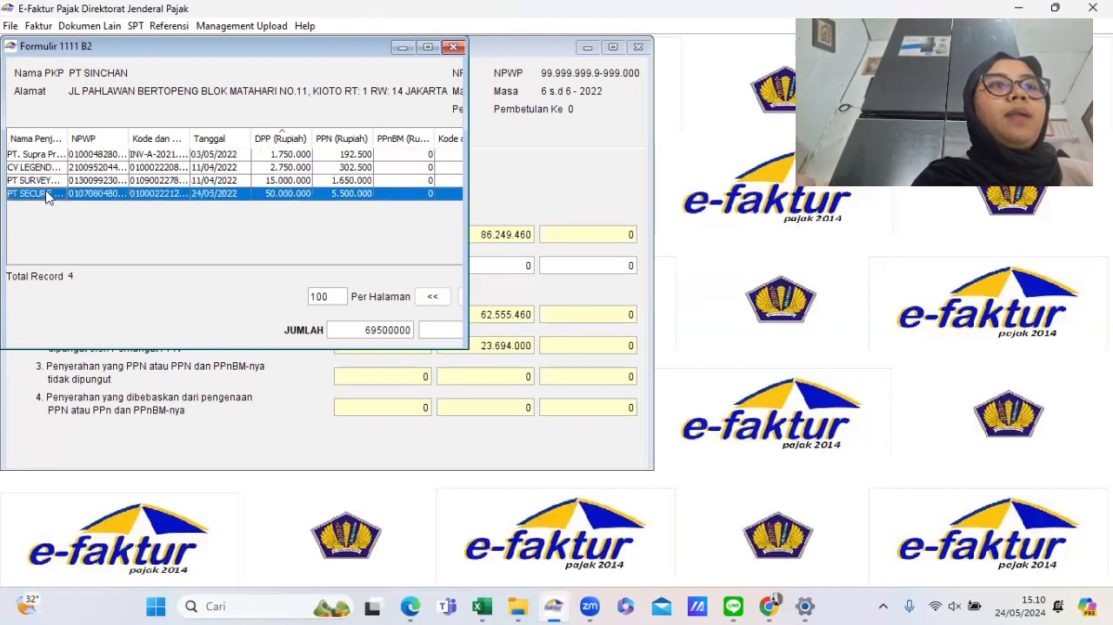
- Open the Formulir 1111 A2 attachment and review its six output invoice records
{"action": "left_click", "coordinate": [139, 28]}
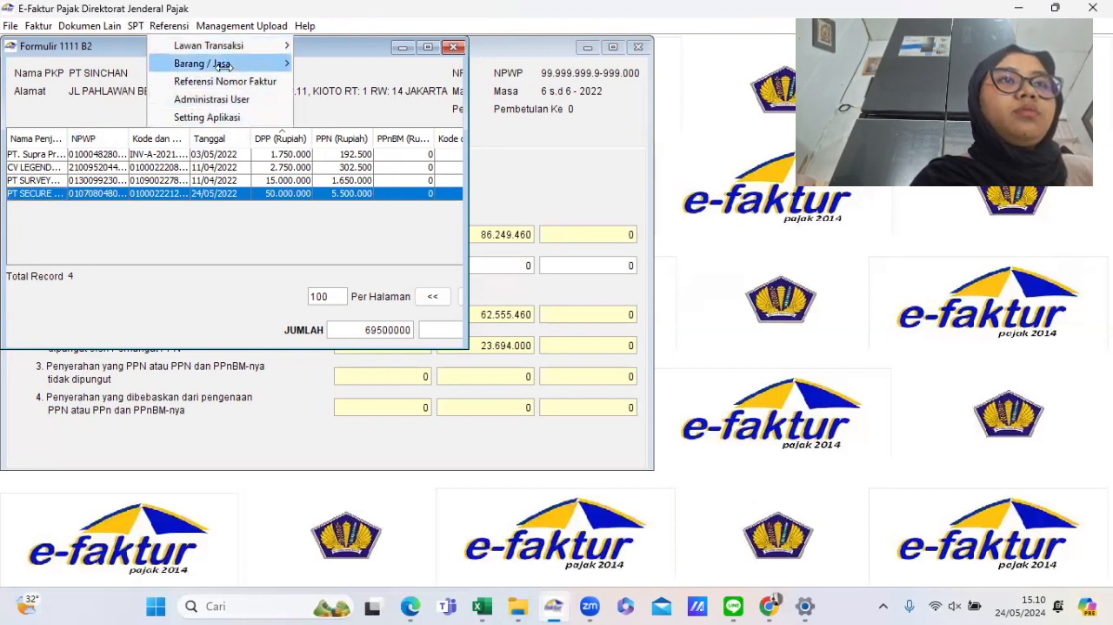
{"action": "mouse_move", "coordinate": [135, 25]}
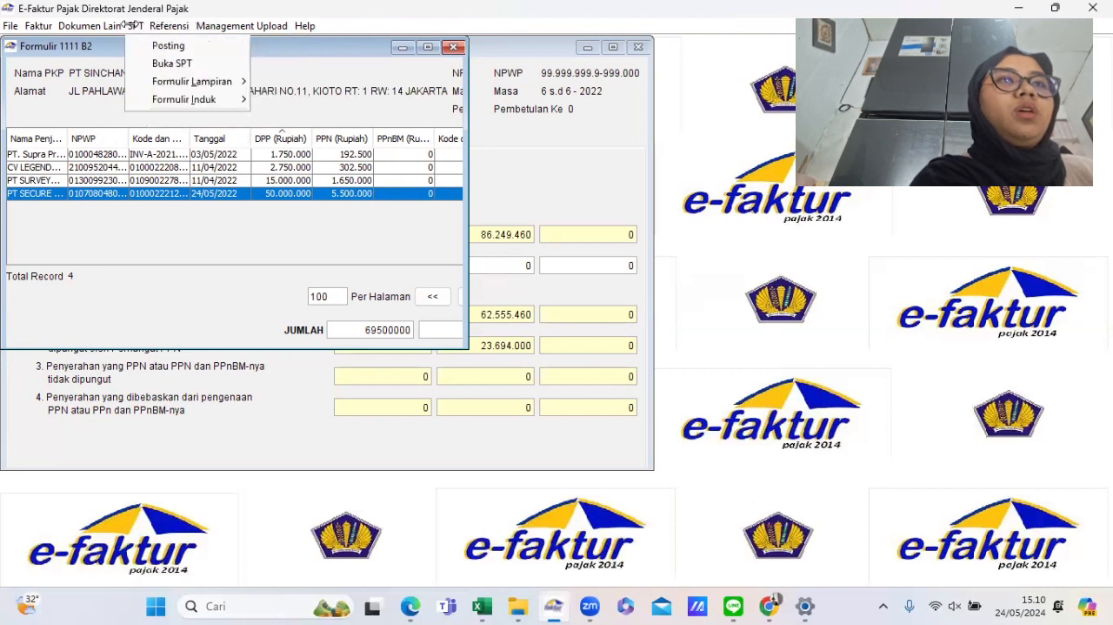
{"action": "mouse_move", "coordinate": [198, 82]}
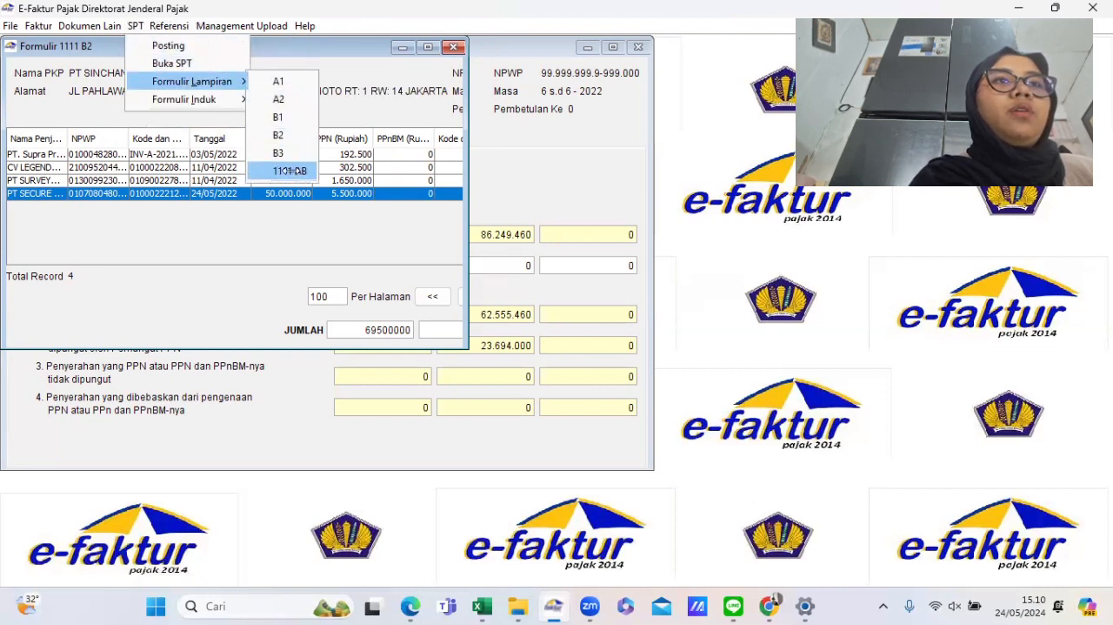
{"action": "left_click", "coordinate": [276, 98]}
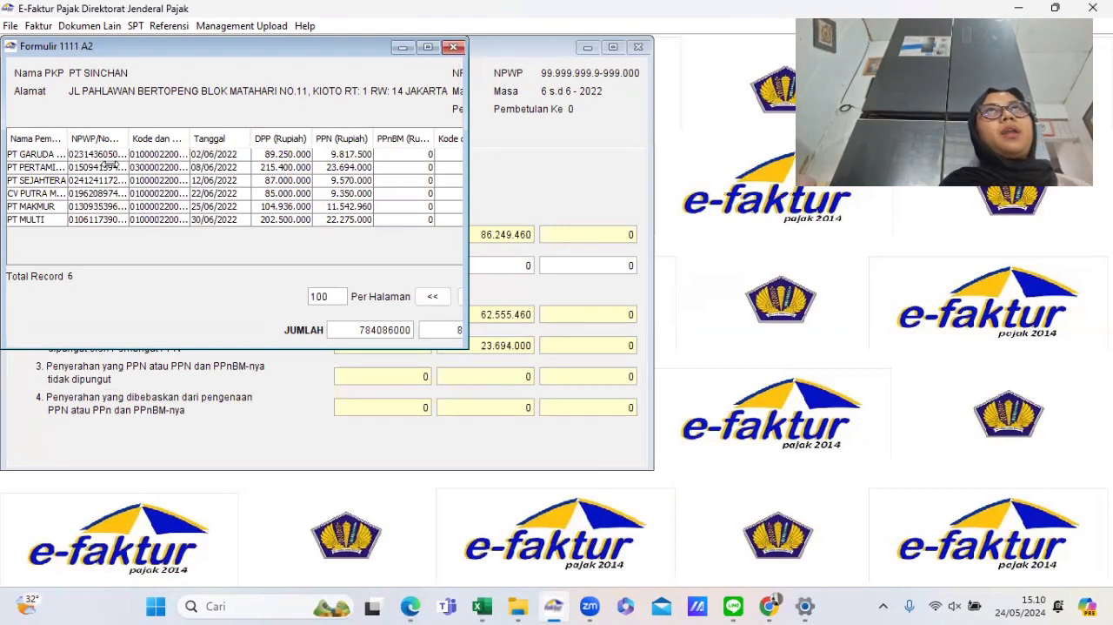
{"action": "left_click", "coordinate": [55, 156]}
{"action": "left_click_drag", "start_coordinate": [55, 167], "coordinate": [64, 220]}
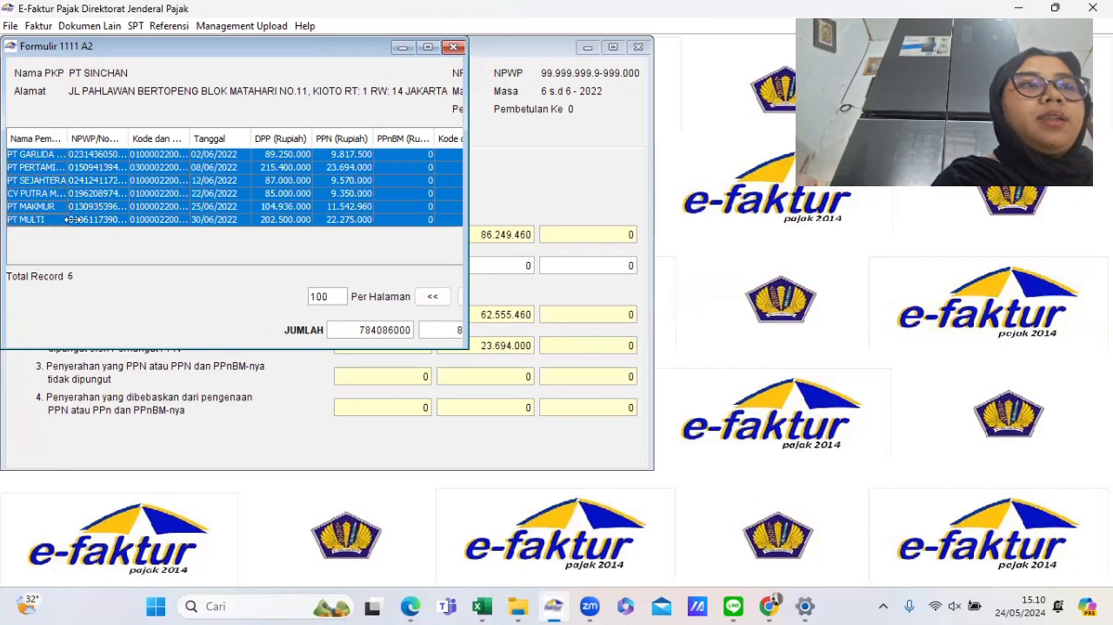
{"action": "left_click", "coordinate": [69, 219]}
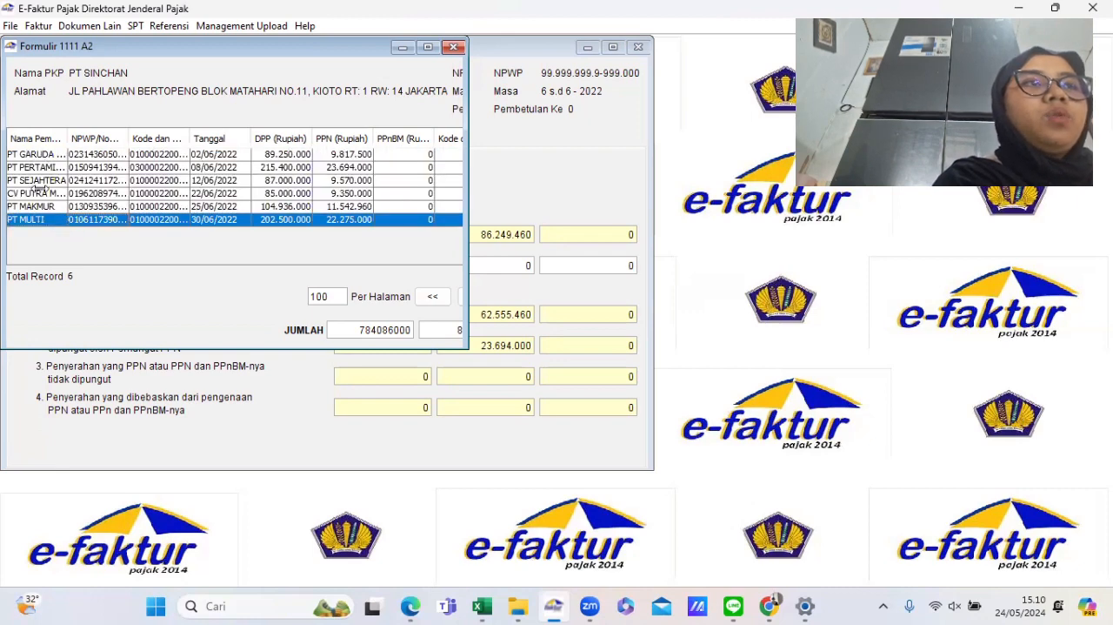
- Reopen Formulir 1111 AB and review its Bagian I, Bagian II and Bagian III sections
{"action": "left_click", "coordinate": [135, 26]}
{"action": "mouse_move", "coordinate": [198, 83]}
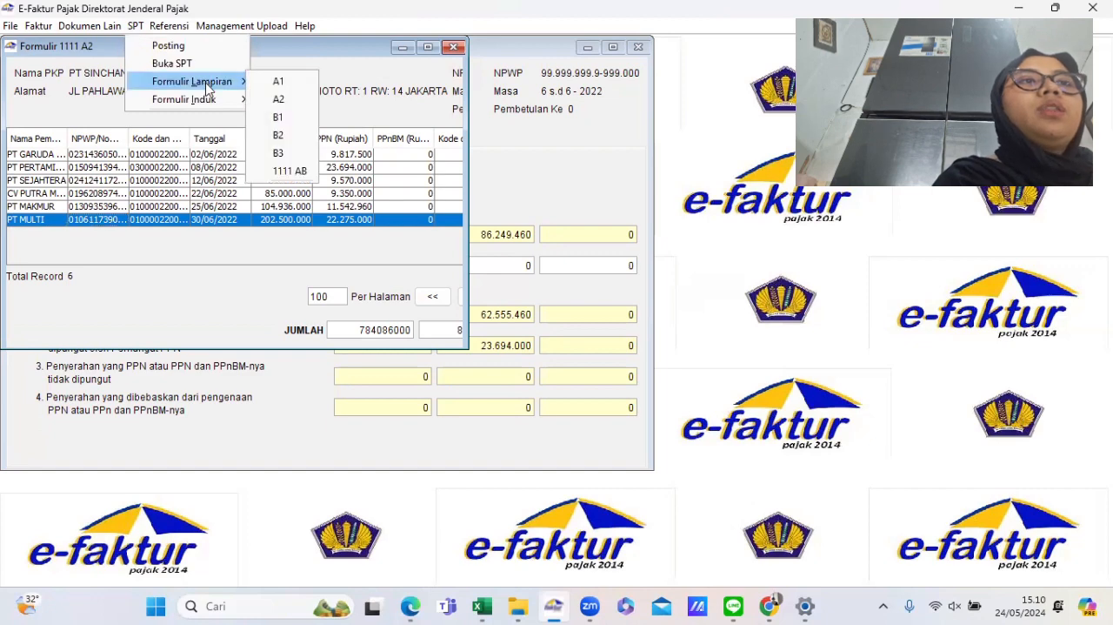
{"action": "left_click", "coordinate": [290, 171]}
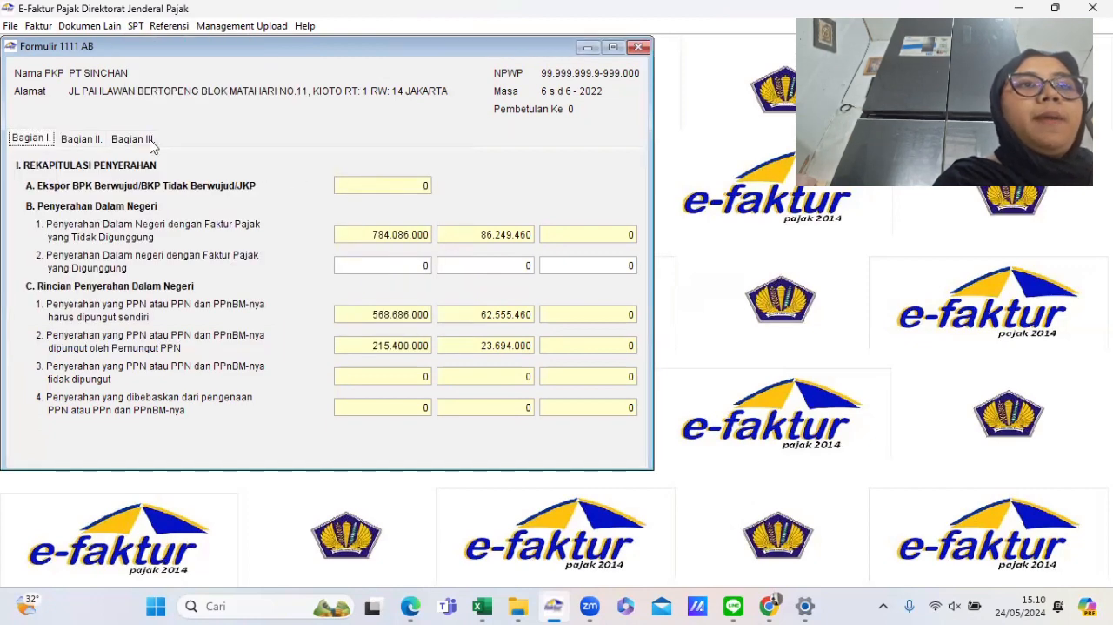
{"action": "left_click", "coordinate": [88, 142]}
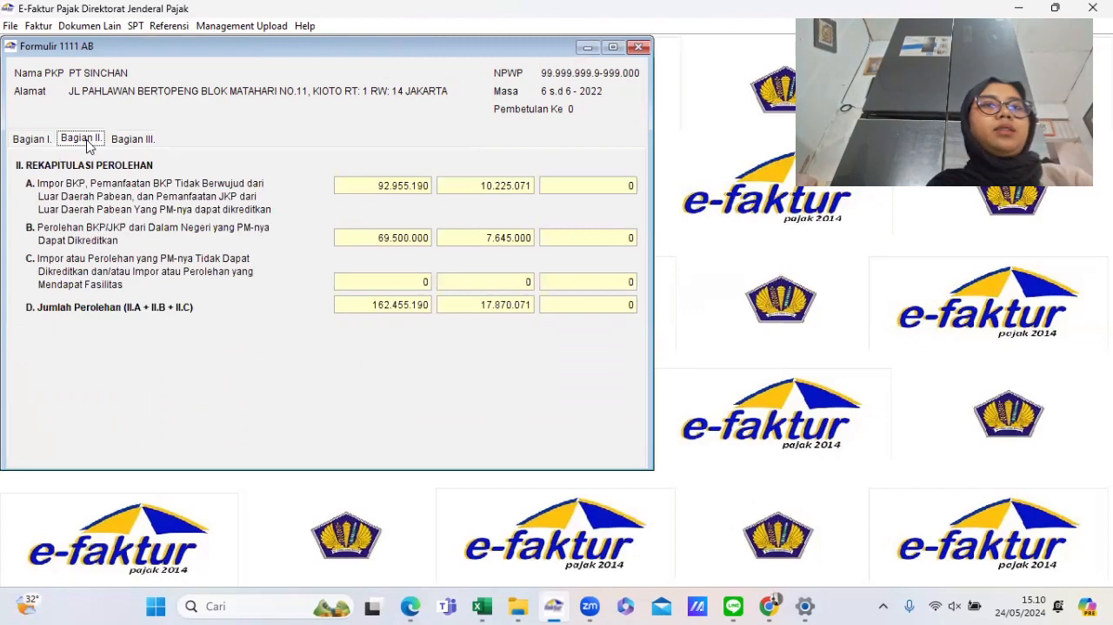
{"action": "left_click", "coordinate": [35, 141]}
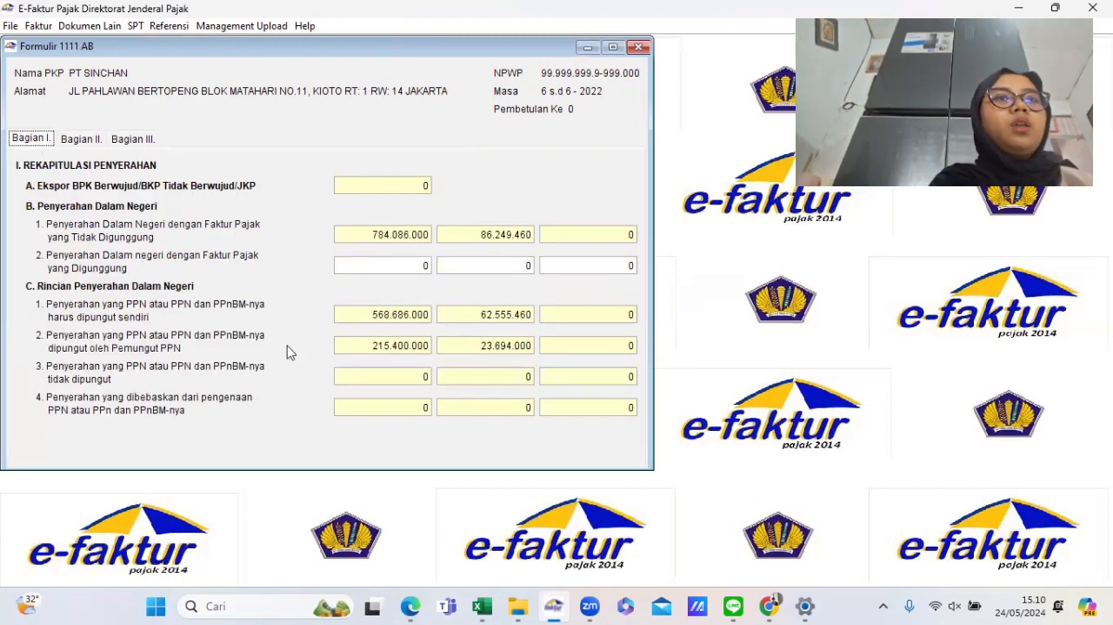
{"action": "left_click", "coordinate": [80, 142]}
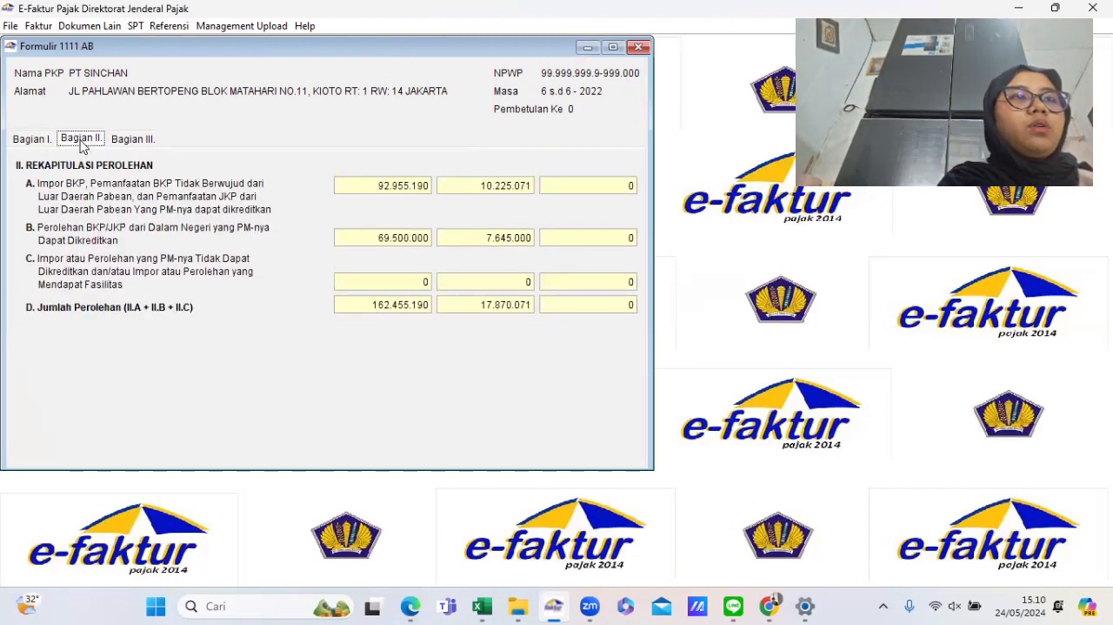
{"action": "left_click", "coordinate": [127, 140]}
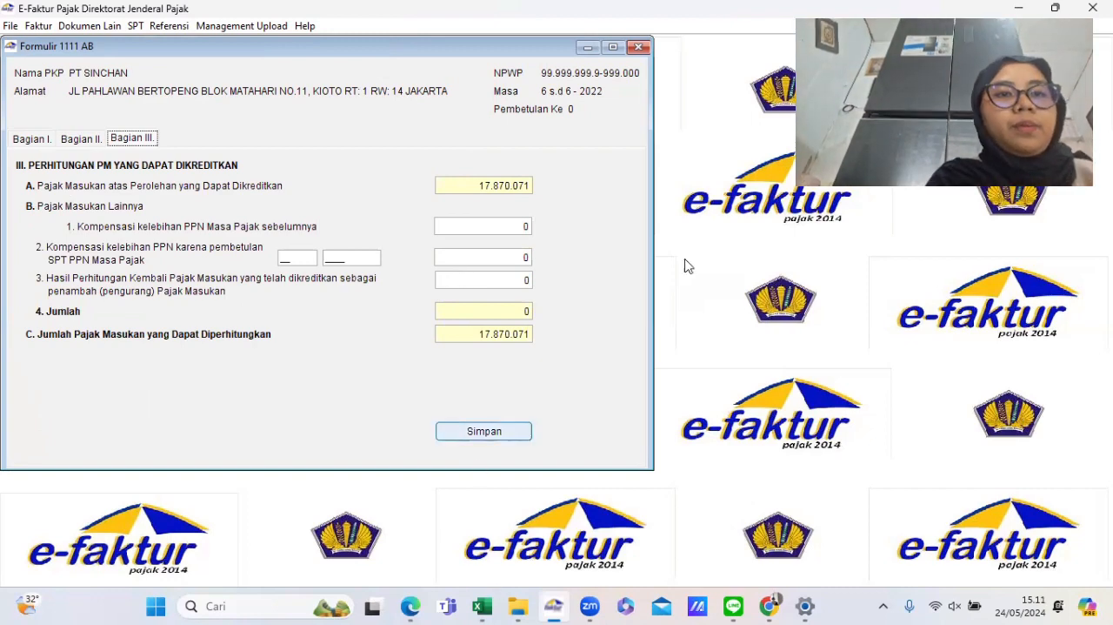
- Switch to the UTS Praktikum PPN PT Sinchan PDF and read the assignment's additional information and instructions
{"action": "left_click_drag", "start_coordinate": [234, 45], "coordinate": [650, 109]}
{"action": "mouse_move", "coordinate": [419, 606]}
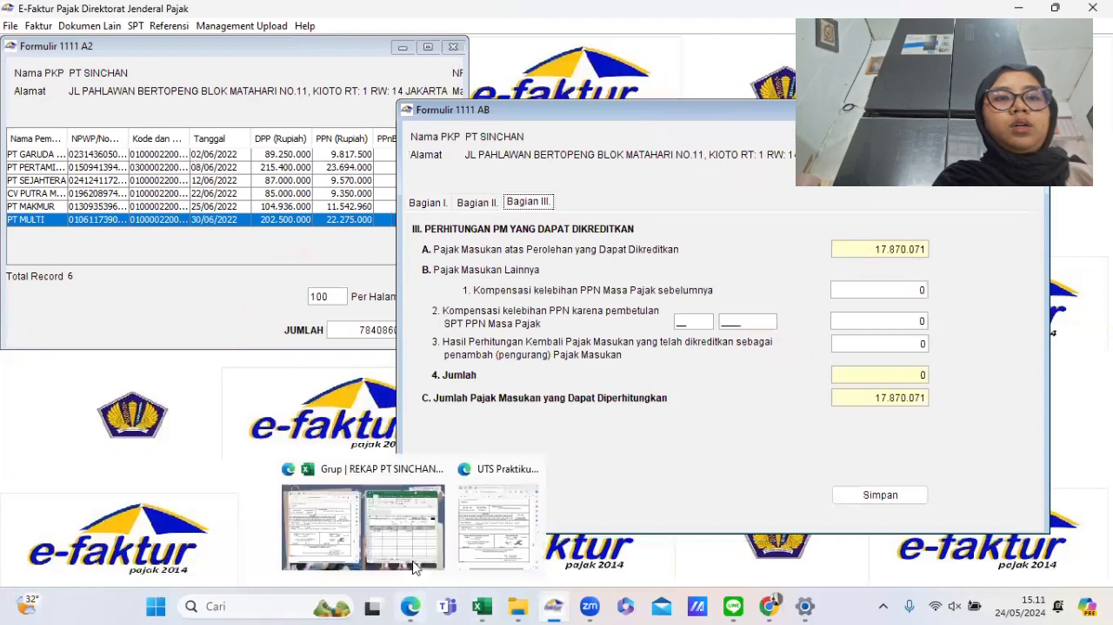
{"action": "left_click", "coordinate": [484, 531]}
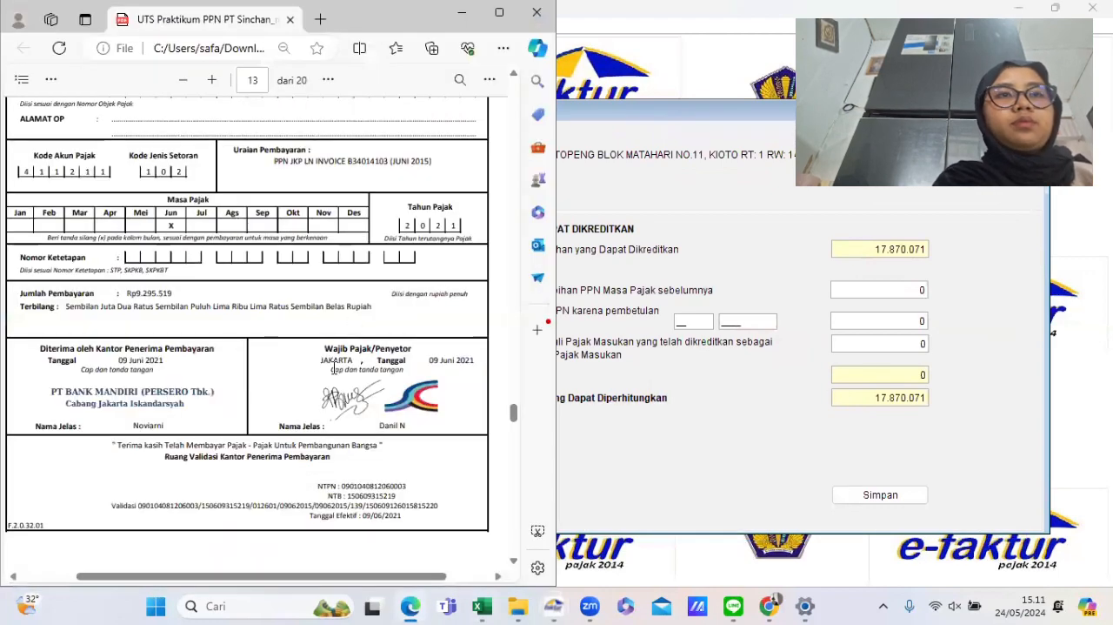
{"action": "scroll", "coordinate": [334, 367], "scroll_direction": "down", "scroll_amount": 5}
{"action": "scroll", "coordinate": [334, 367], "scroll_direction": "up", "scroll_amount": 20}
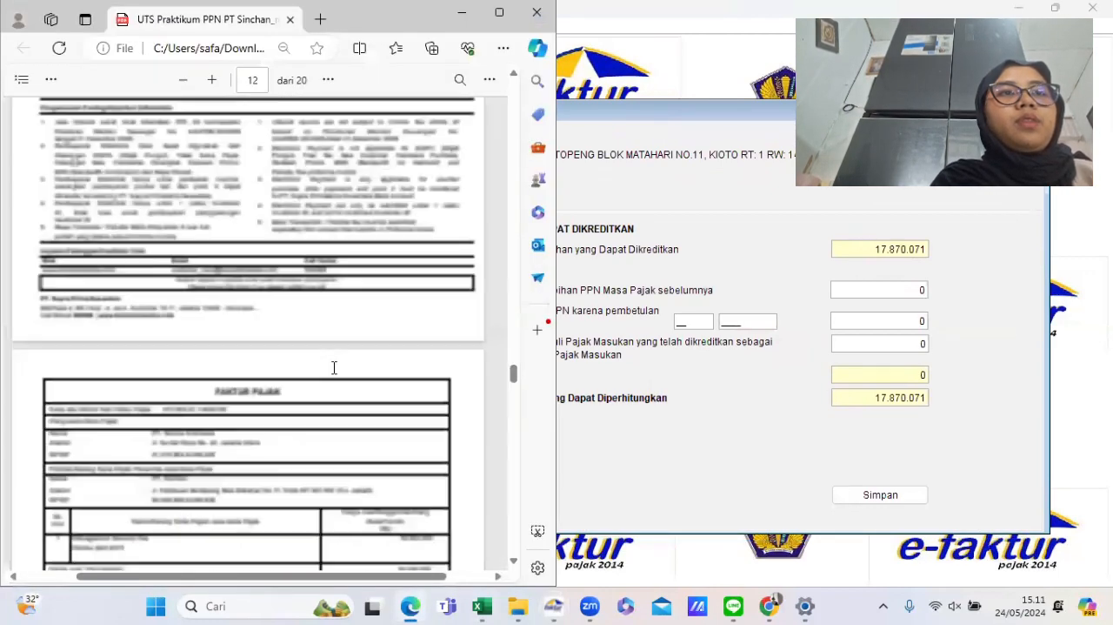
{"action": "scroll", "coordinate": [334, 367], "scroll_direction": "up", "scroll_amount": 12}
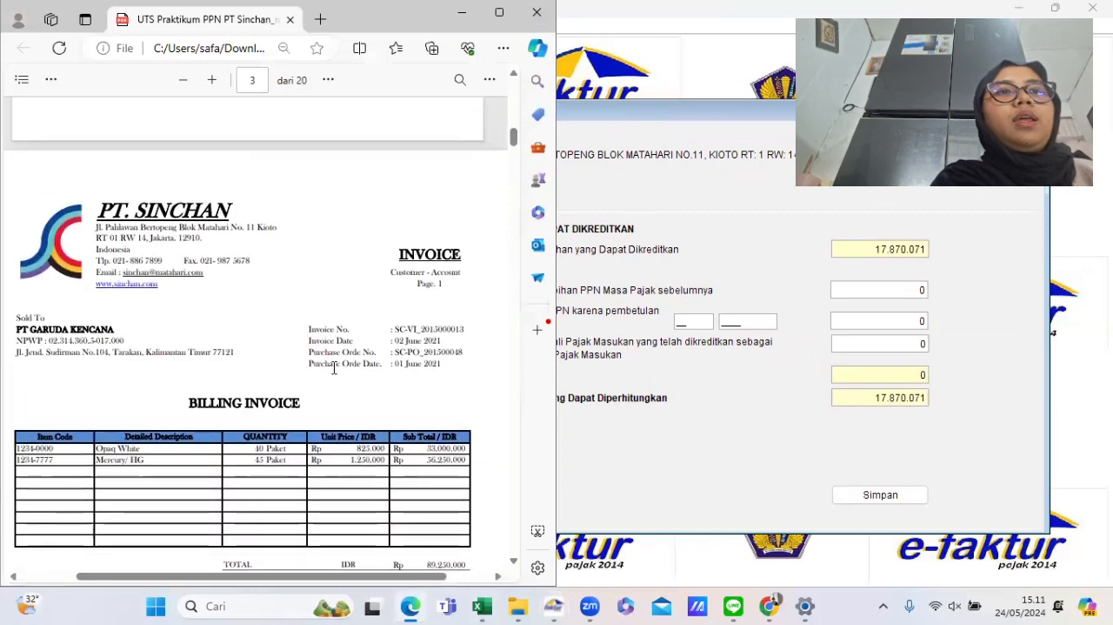
{"action": "scroll", "coordinate": [334, 367], "scroll_direction": "down", "scroll_amount": 6}
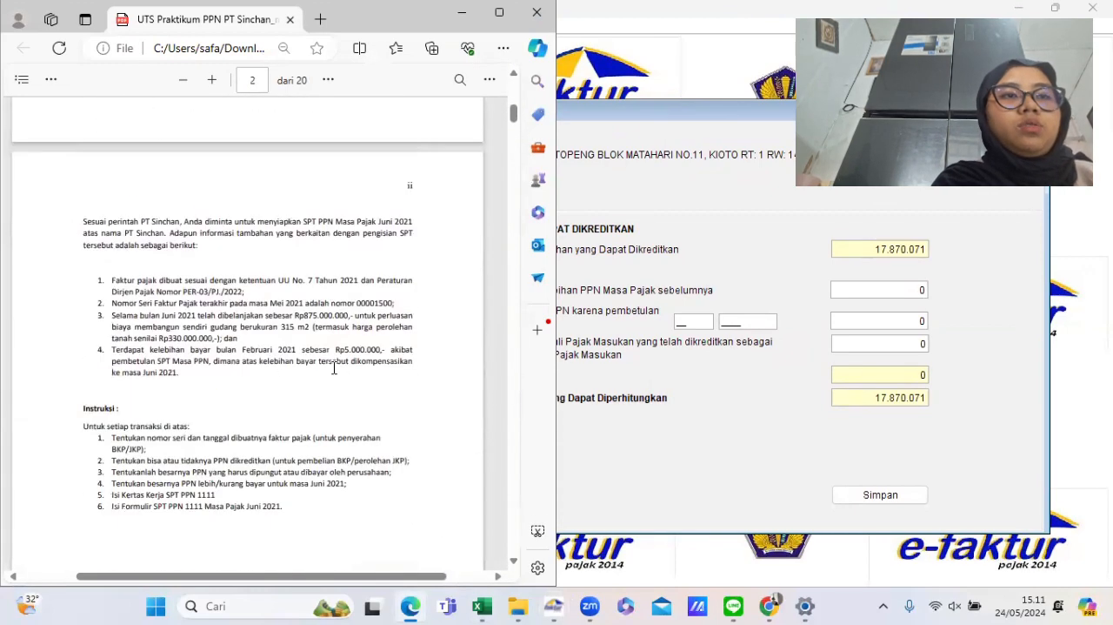
{"action": "scroll", "coordinate": [334, 367], "scroll_direction": "up", "scroll_amount": 2}
{"action": "scroll", "coordinate": [334, 367], "scroll_direction": "up", "scroll_amount": 1}
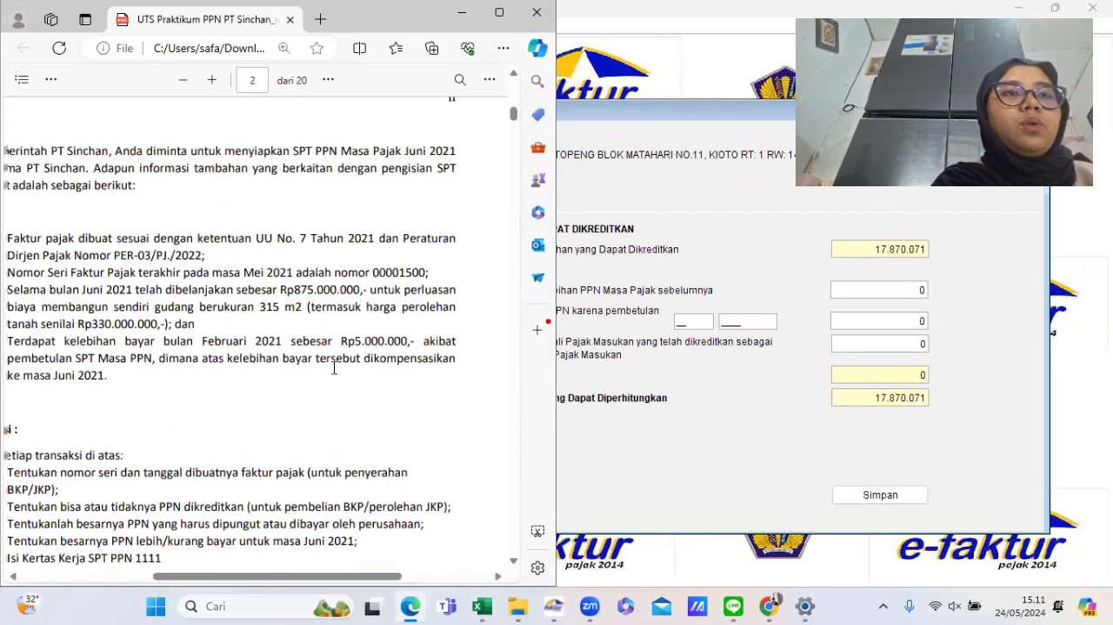
{"action": "scroll", "coordinate": [334, 367], "scroll_direction": "left", "scroll_amount": 1}
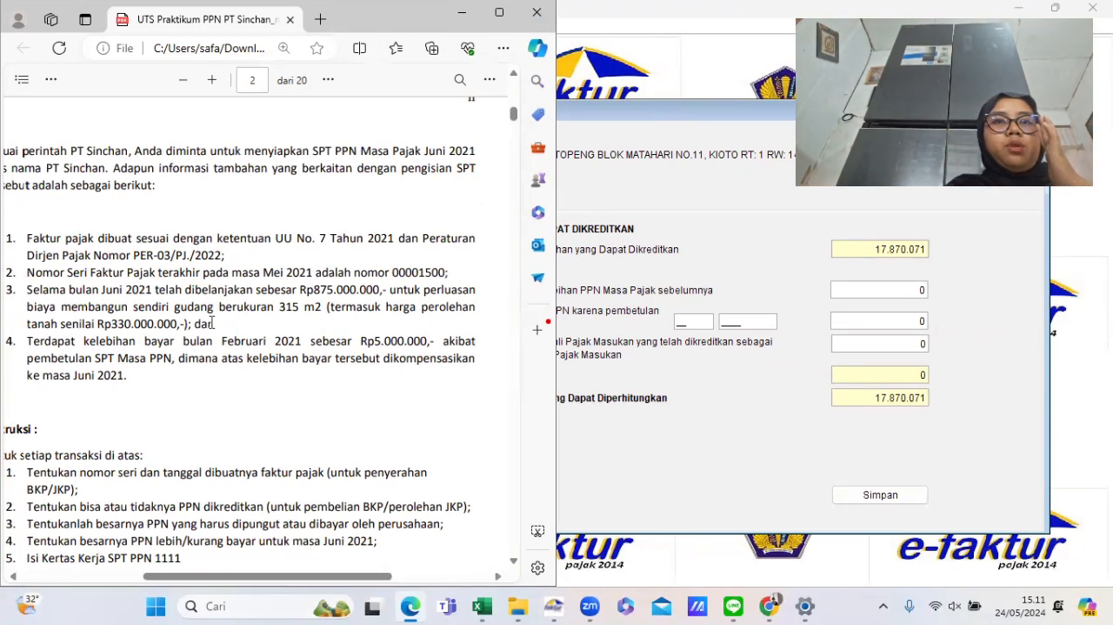
- In Formulir 1111 AB Bagian III, enter a compensation of 5000000 for the overpayment from SPT period 02 2022 and save
{"action": "left_click", "coordinate": [662, 389]}
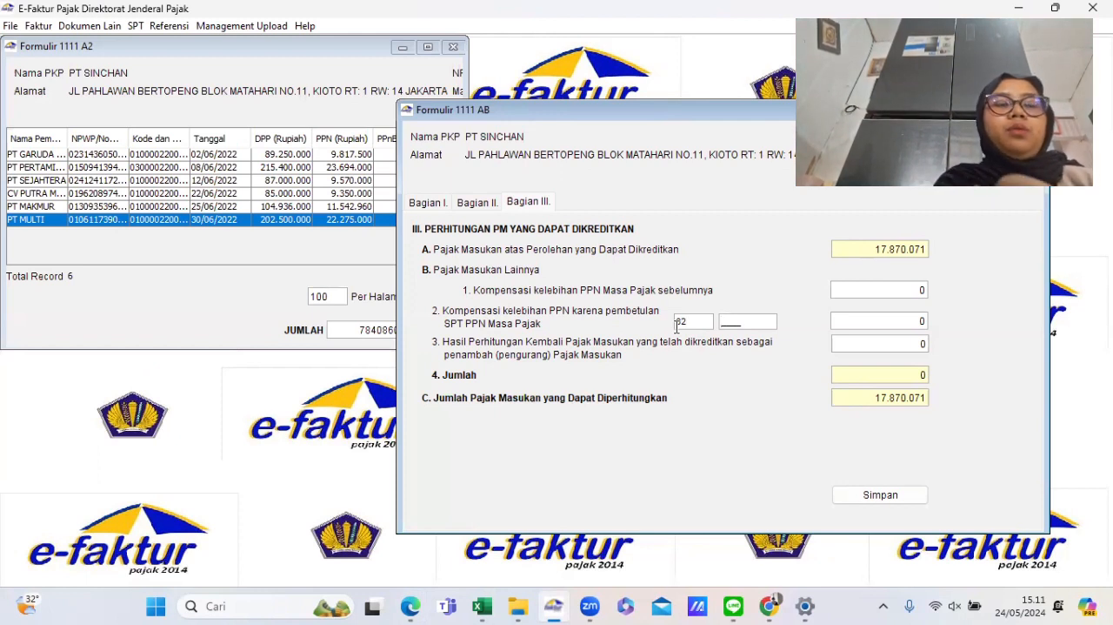
{"action": "type", "text": "2022"}
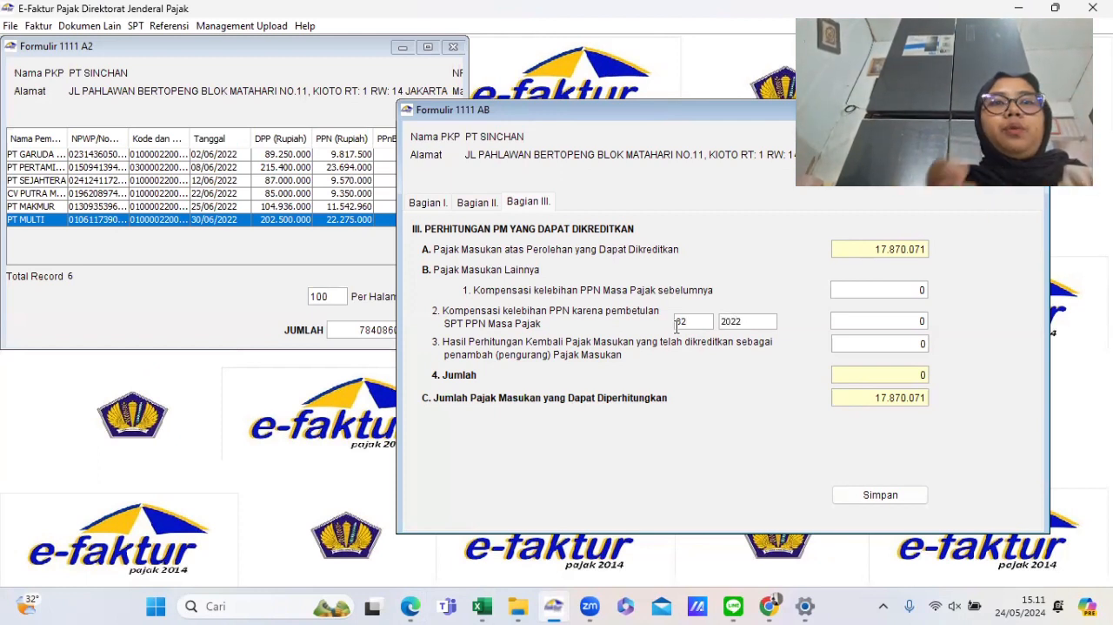
{"action": "key", "text": "Tab"}
{"action": "type", "text": "5"}
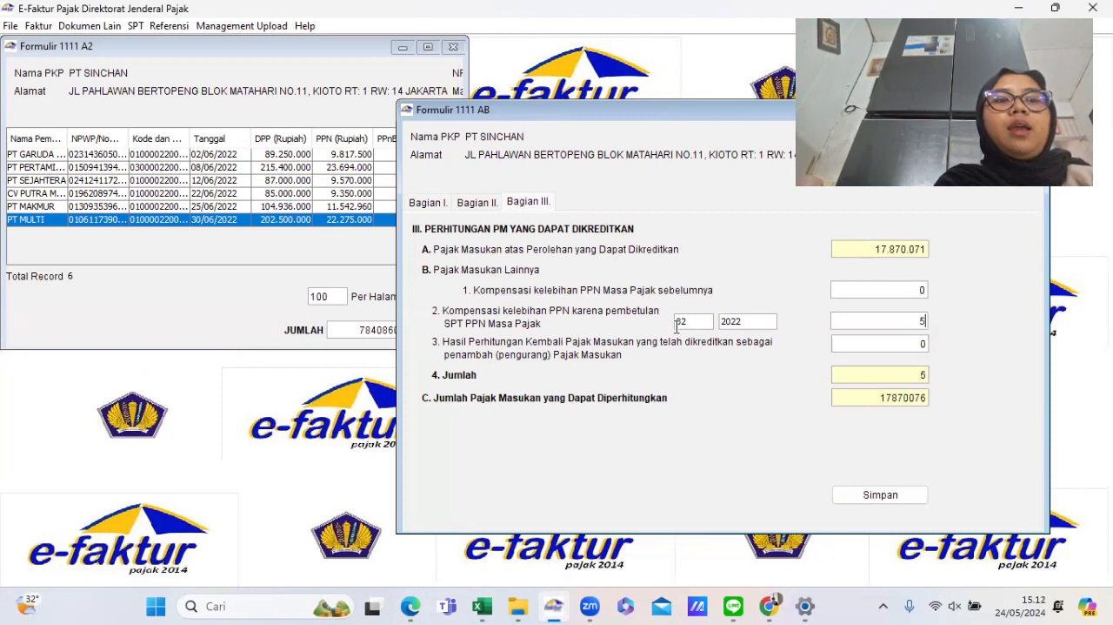
{"action": "type", "text": "00000"}
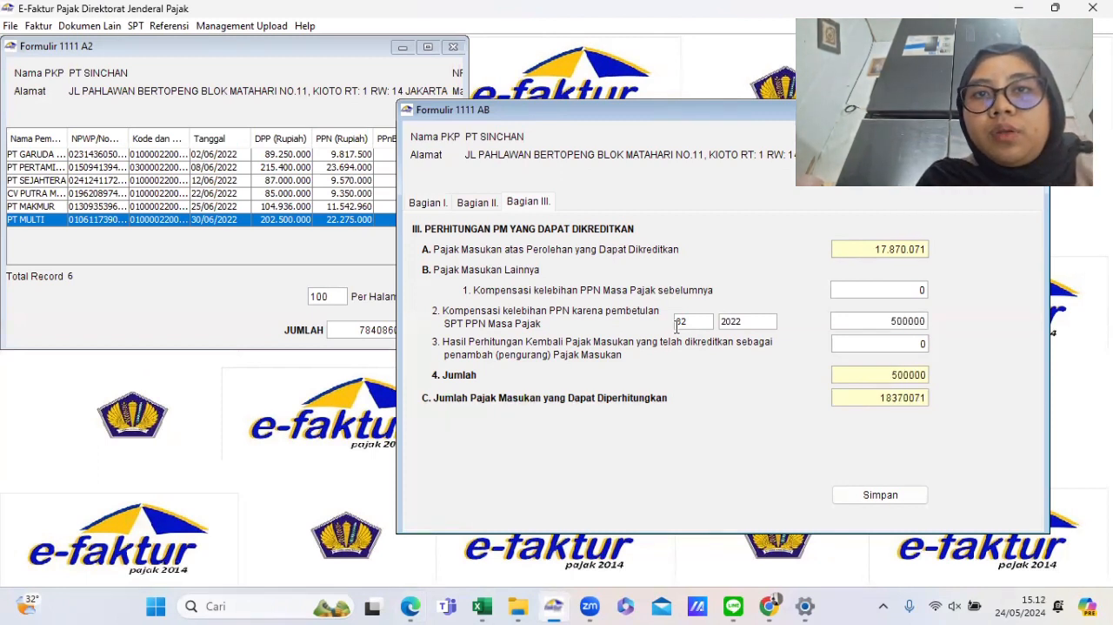
{"action": "type", "text": "0"}
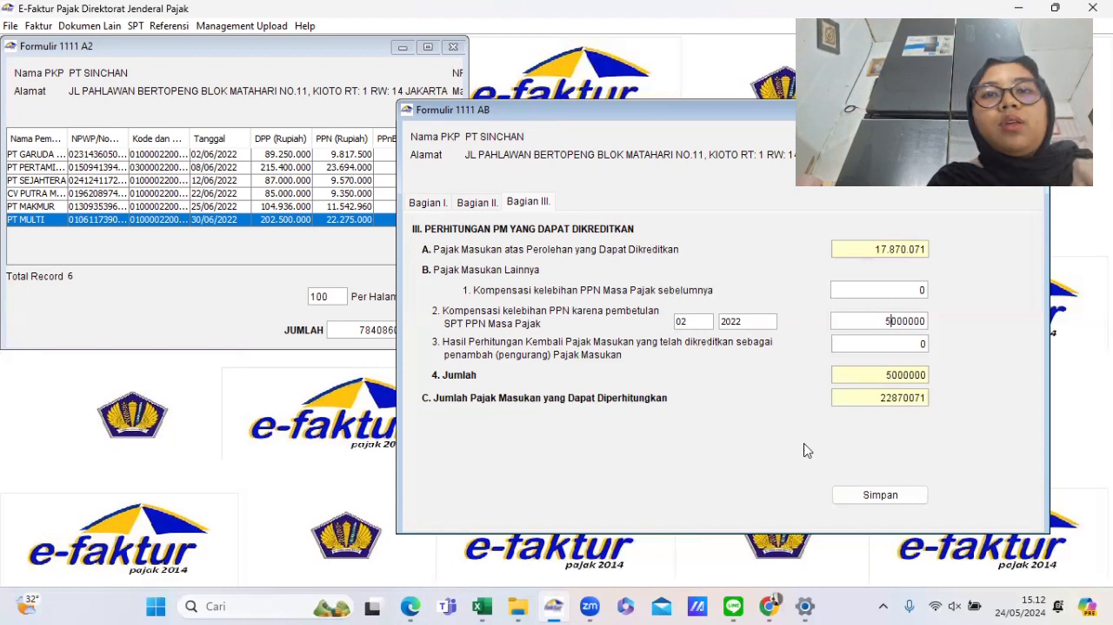
{"action": "left_click", "coordinate": [879, 496]}
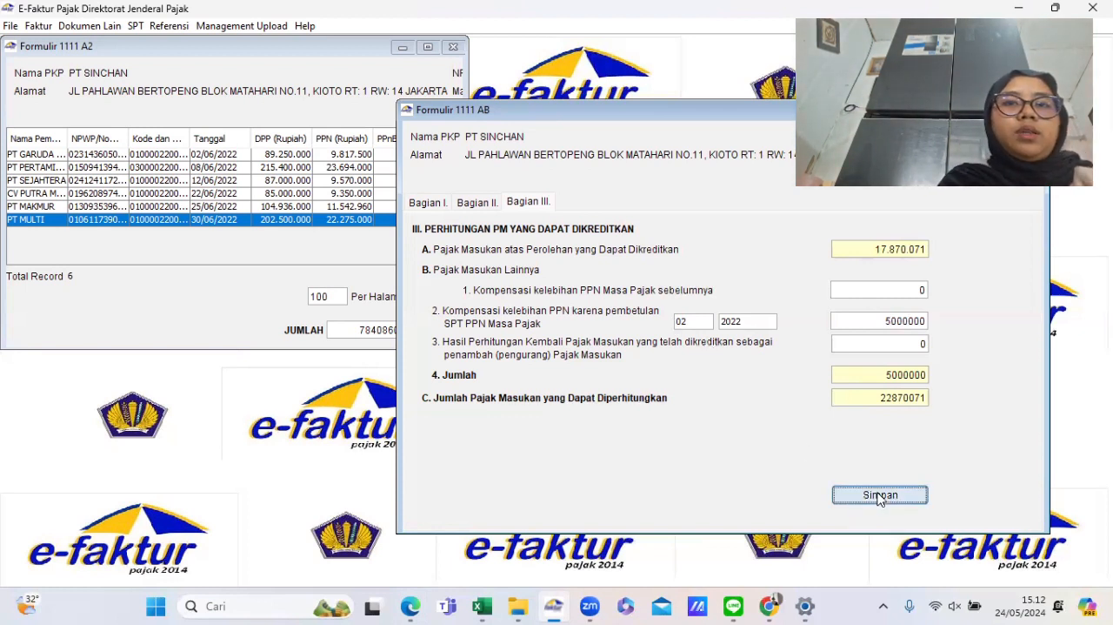
{"action": "left_click", "coordinate": [723, 342]}
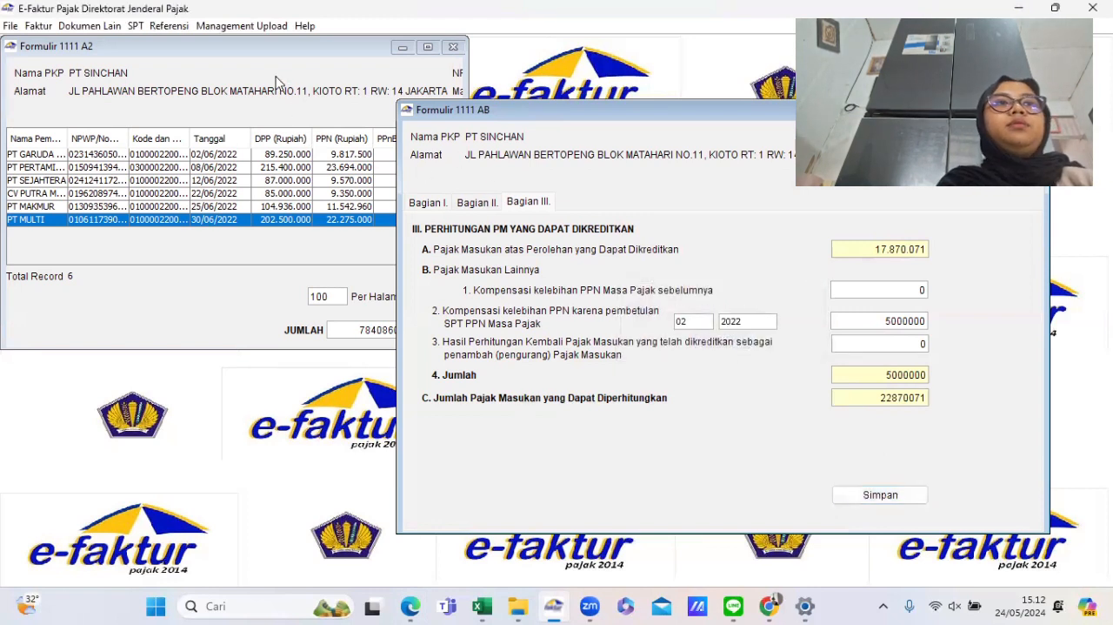
- Open the 1111 main SPT form, go to Bagian II and copy the PPN kurang bayar amount
{"action": "left_click", "coordinate": [136, 26]}
{"action": "mouse_move", "coordinate": [183, 100]}
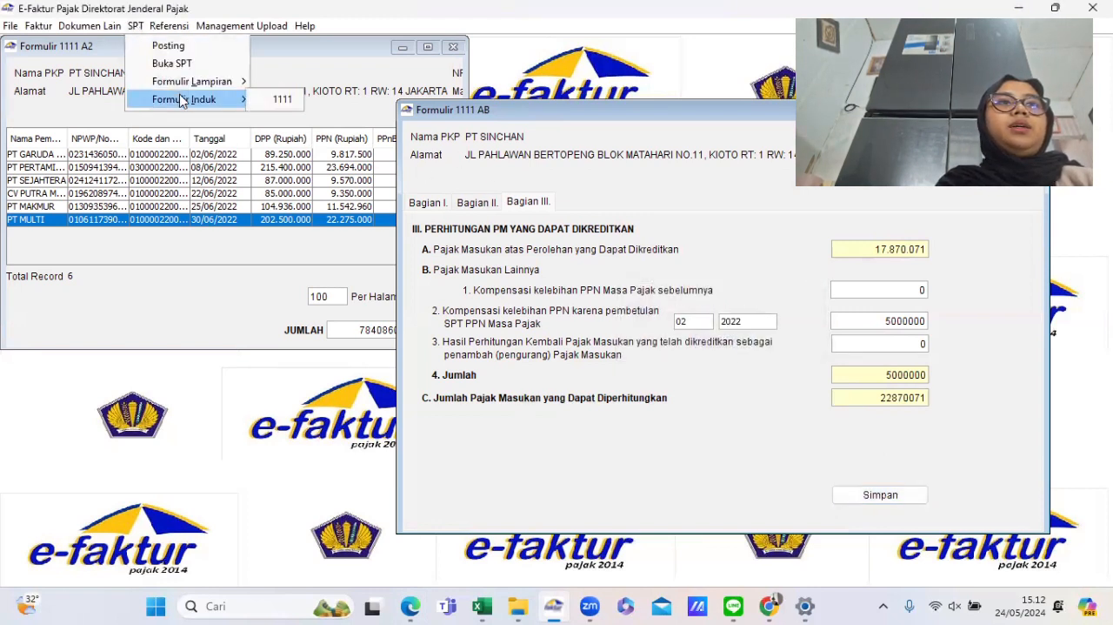
{"action": "left_click", "coordinate": [261, 100]}
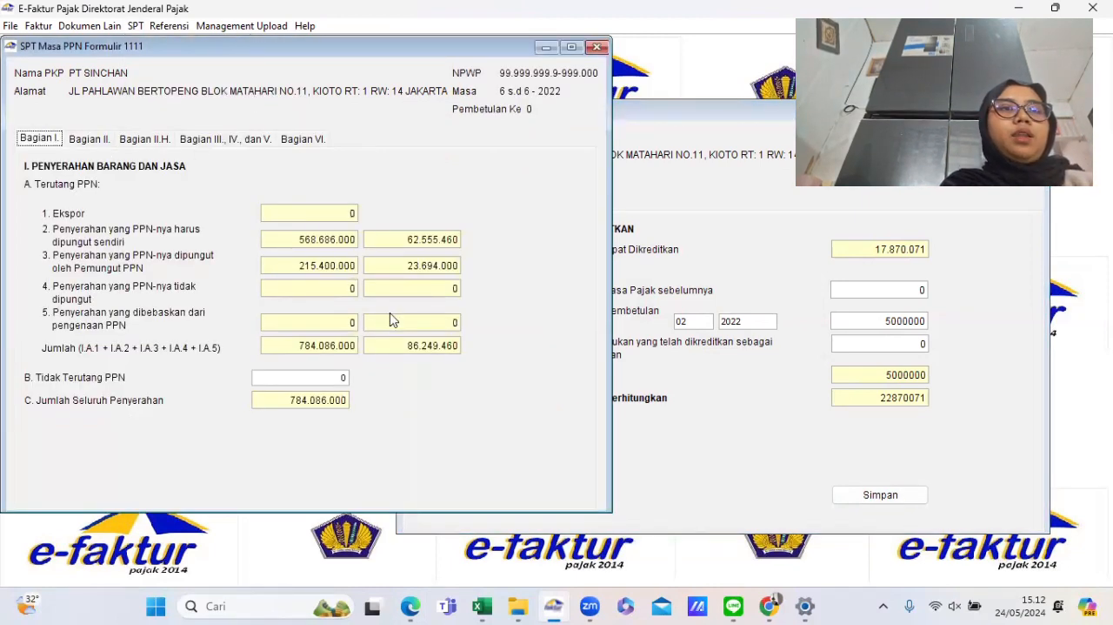
{"action": "left_click", "coordinate": [94, 141]}
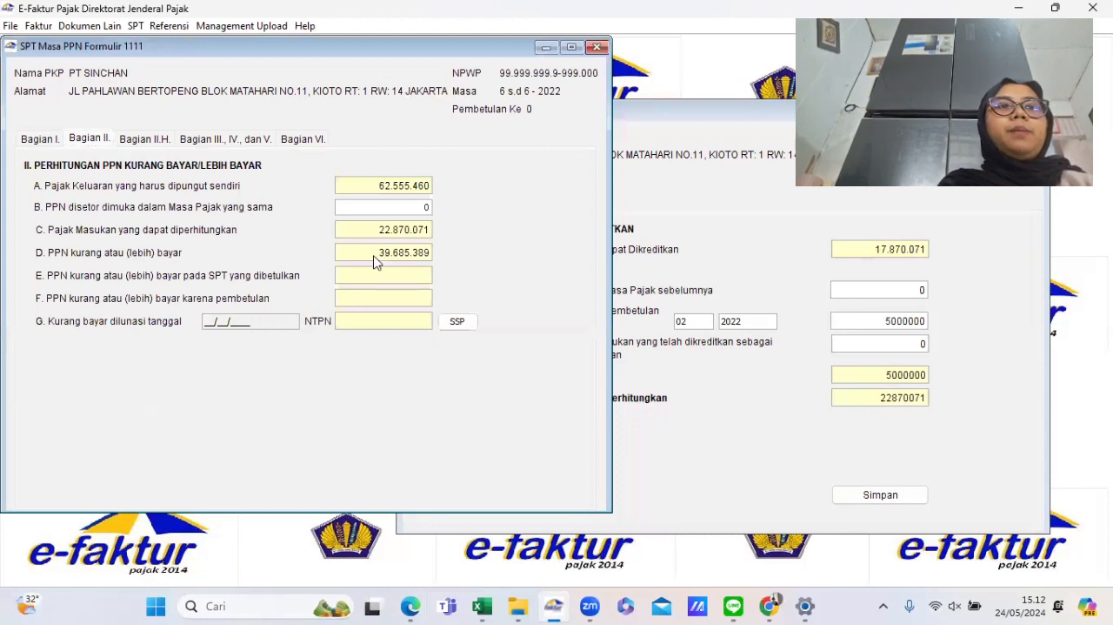
{"action": "left_click_drag", "start_coordinate": [376, 259], "coordinate": [428, 268]}
{"action": "key", "text": "ctrl+c"}
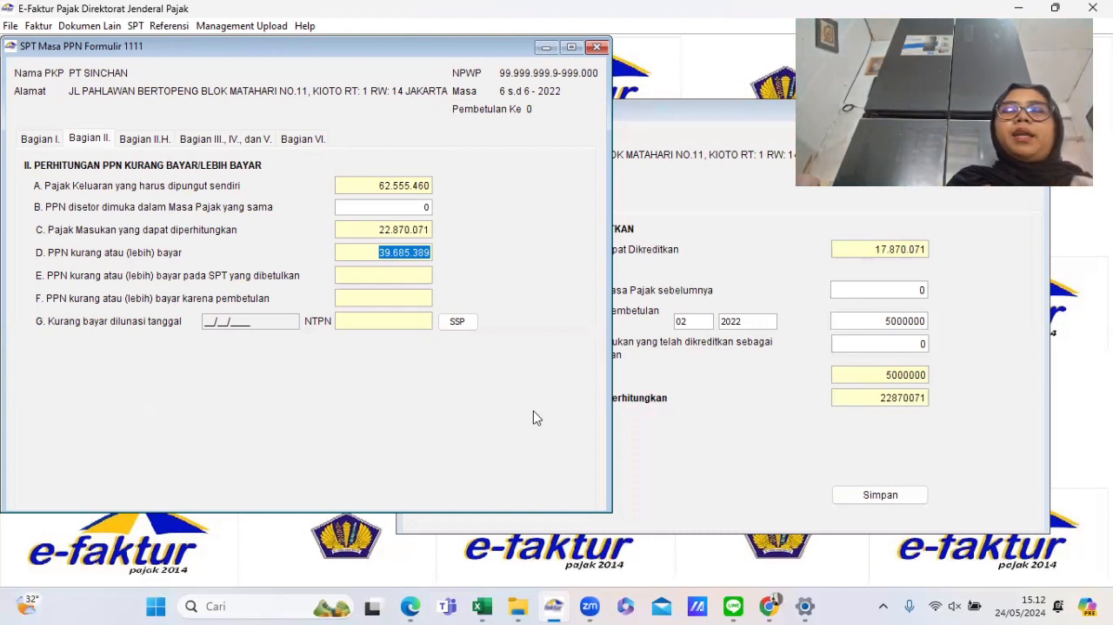
- Open the SSP list, add a new SSP with tax code 411211 - PPN Dalam Negeri and deposit code 100
{"action": "left_click", "coordinate": [457, 322]}
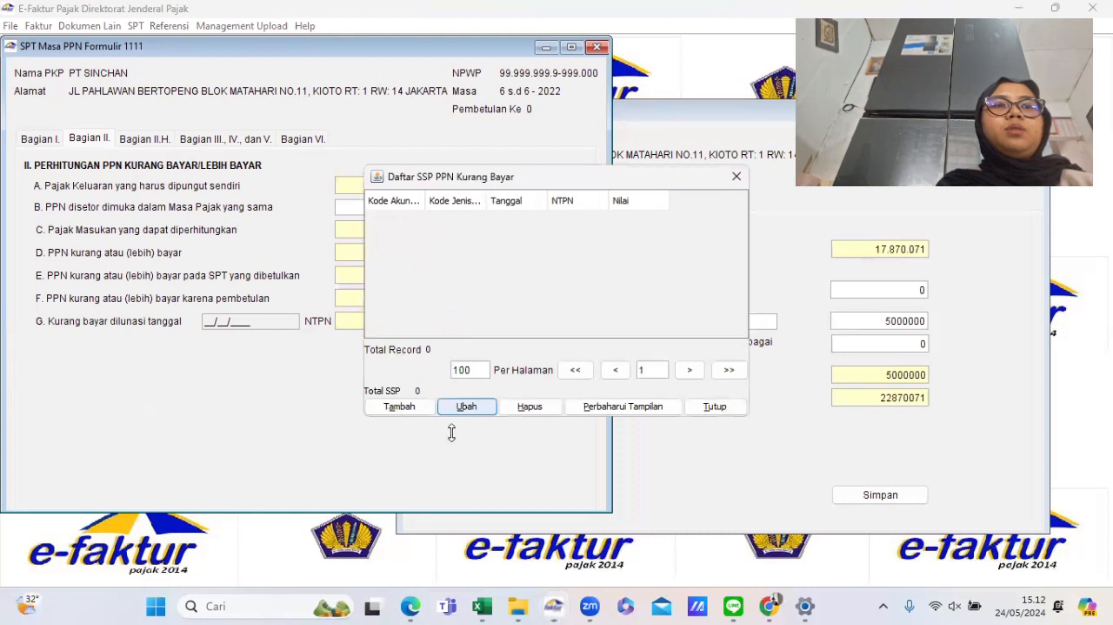
{"action": "left_click", "coordinate": [421, 416]}
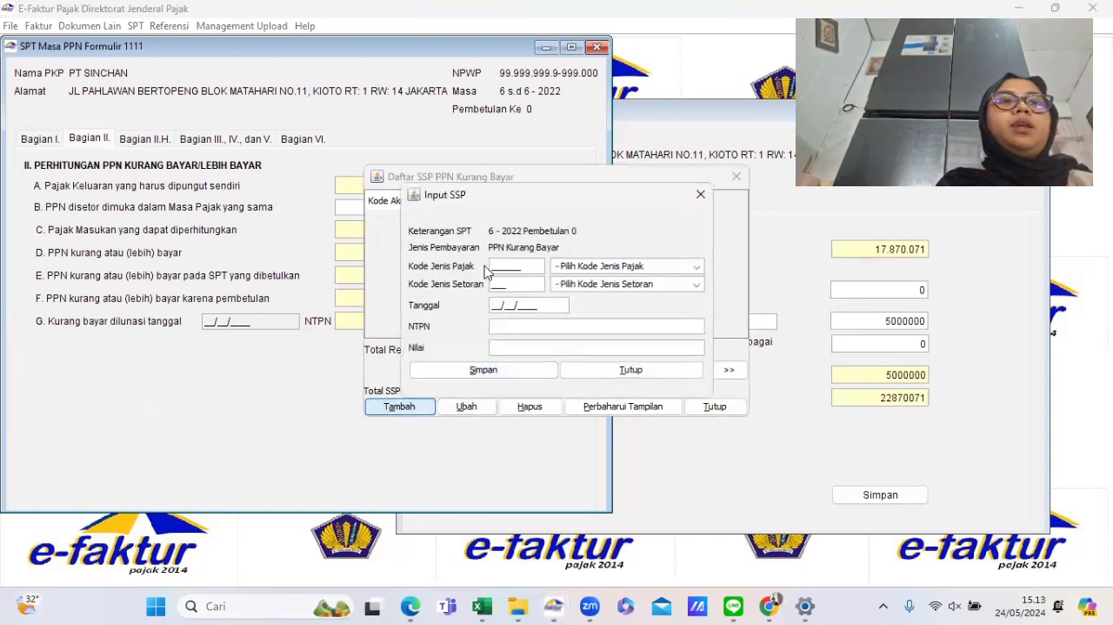
{"action": "left_click", "coordinate": [588, 266]}
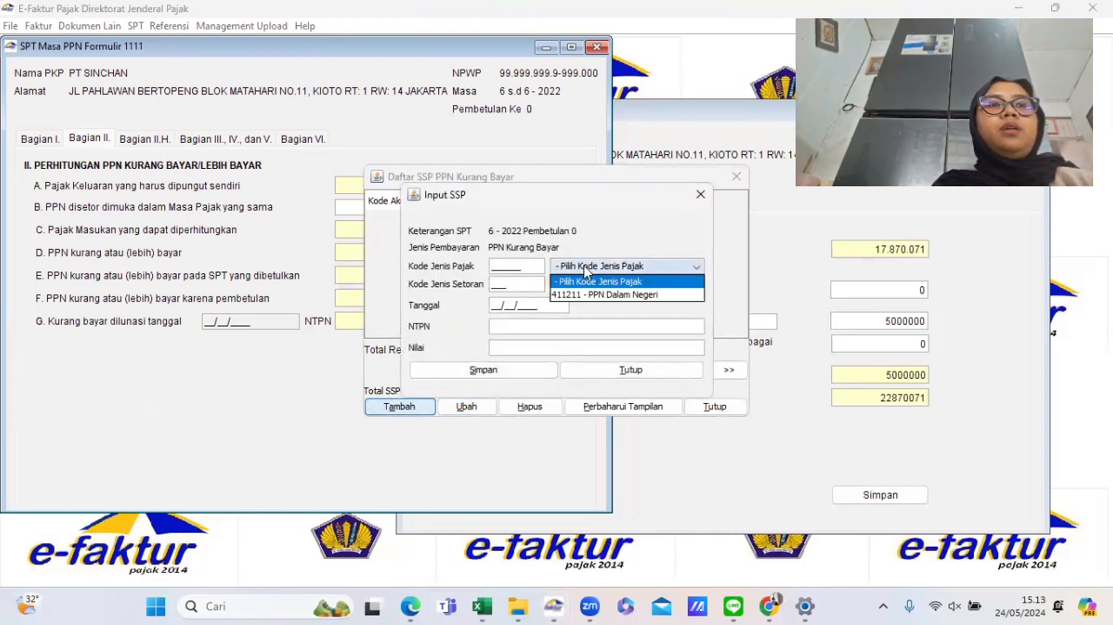
{"action": "left_click", "coordinate": [590, 296]}
{"action": "left_click", "coordinate": [582, 285]}
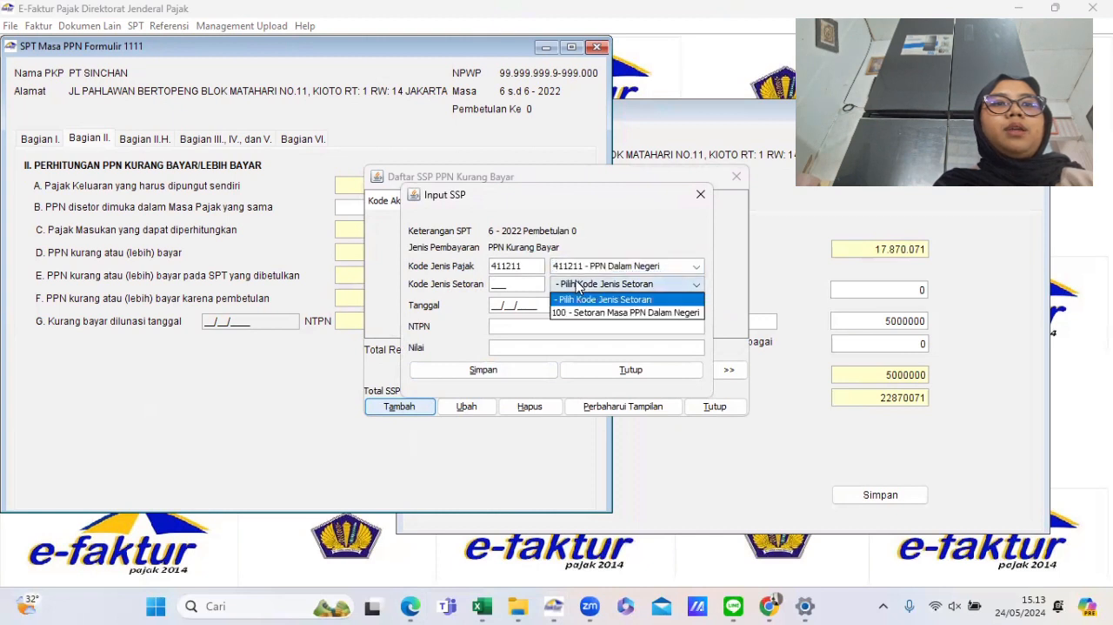
{"action": "left_click", "coordinate": [608, 314]}
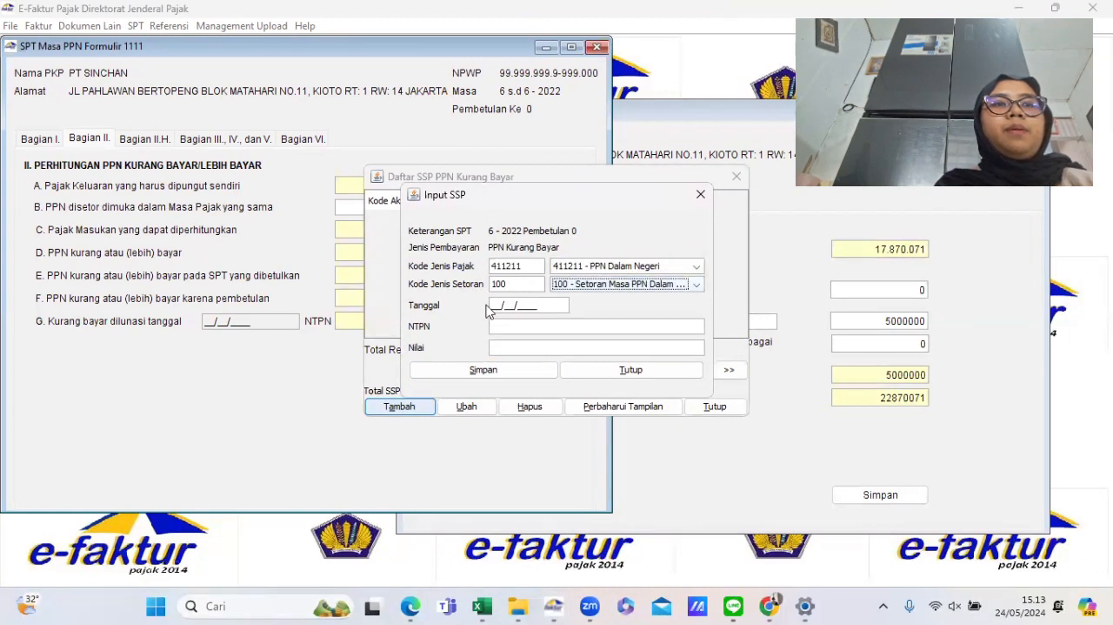
- Enter the SSP date 14/07/2022, the NTPN and the pasted amount 39.685.389, save without adding another, and close the list
{"action": "left_click", "coordinate": [493, 305]}
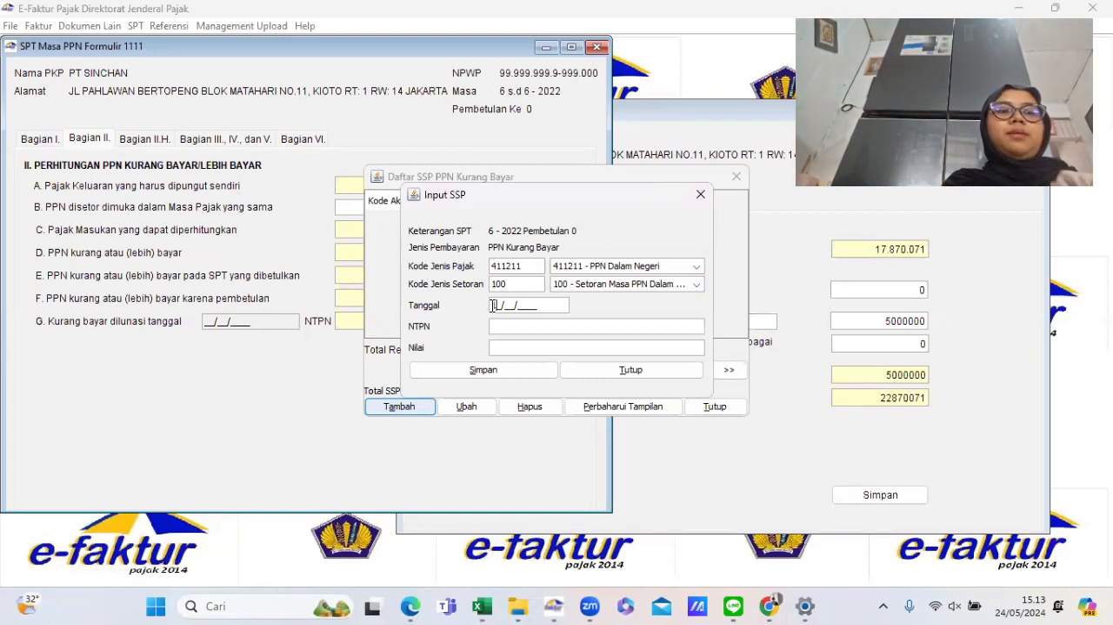
{"action": "type", "text": "4/07/"}
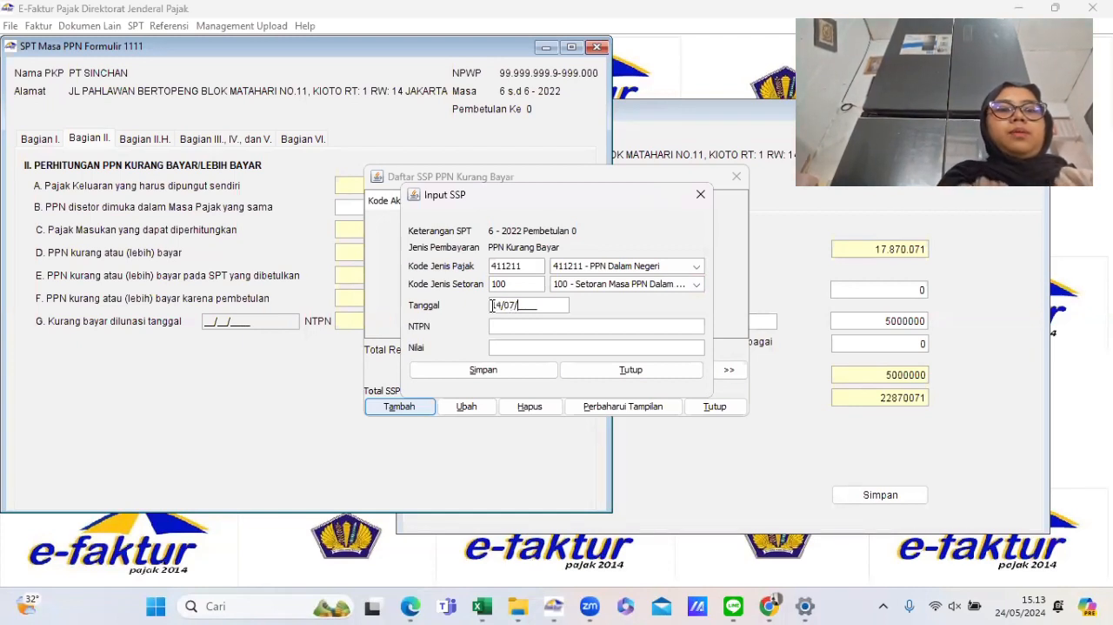
{"action": "type", "text": "2022"}
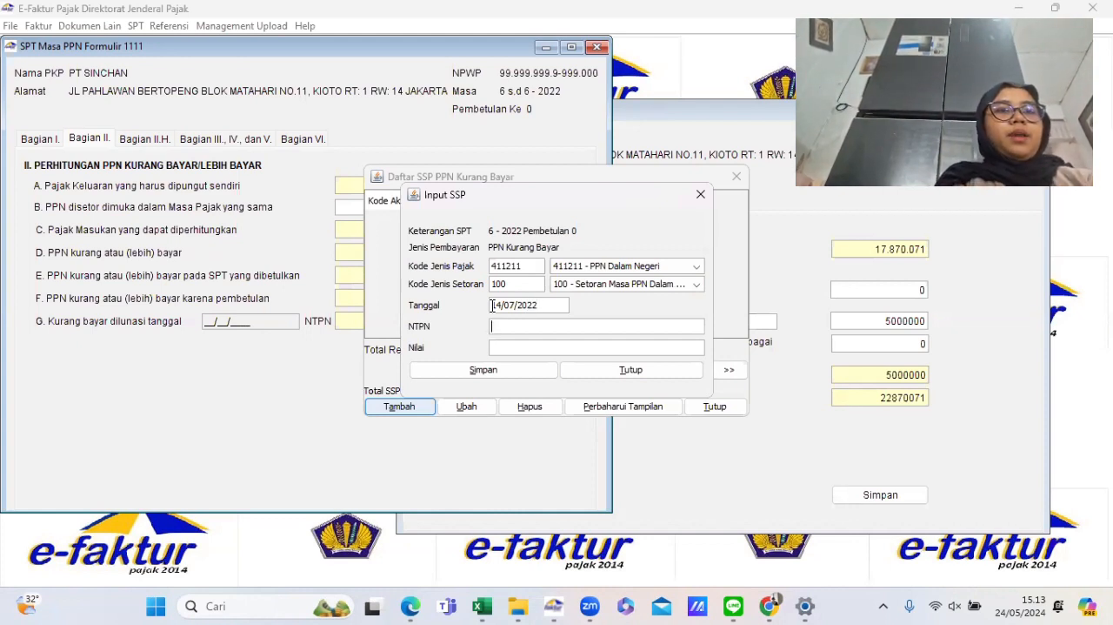
{"action": "key", "text": "Tab"}
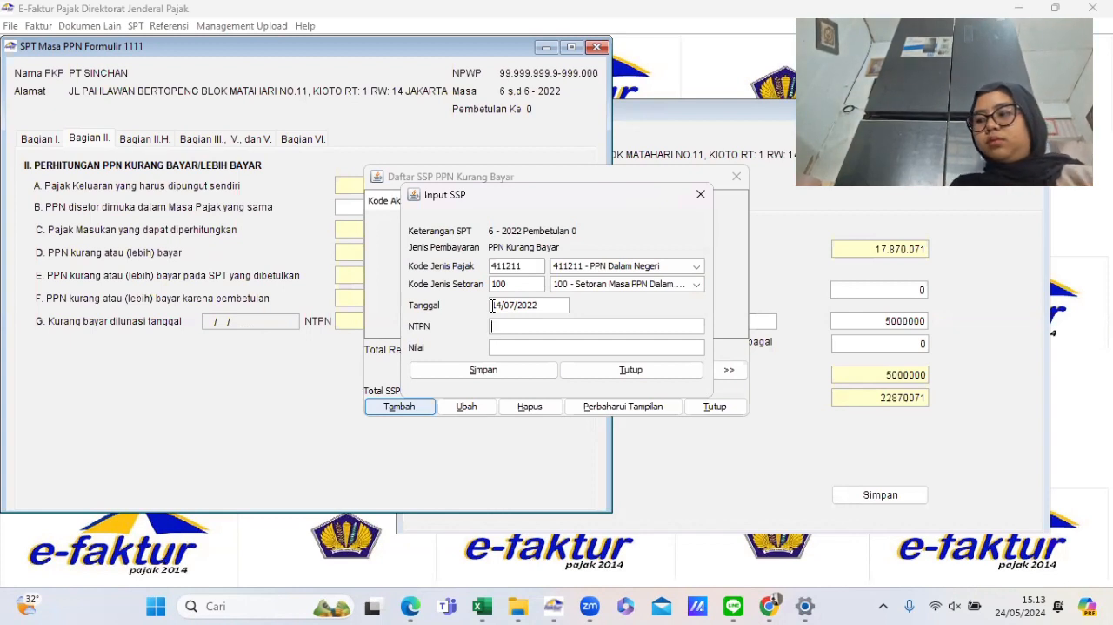
{"action": "type", "text": "1"}
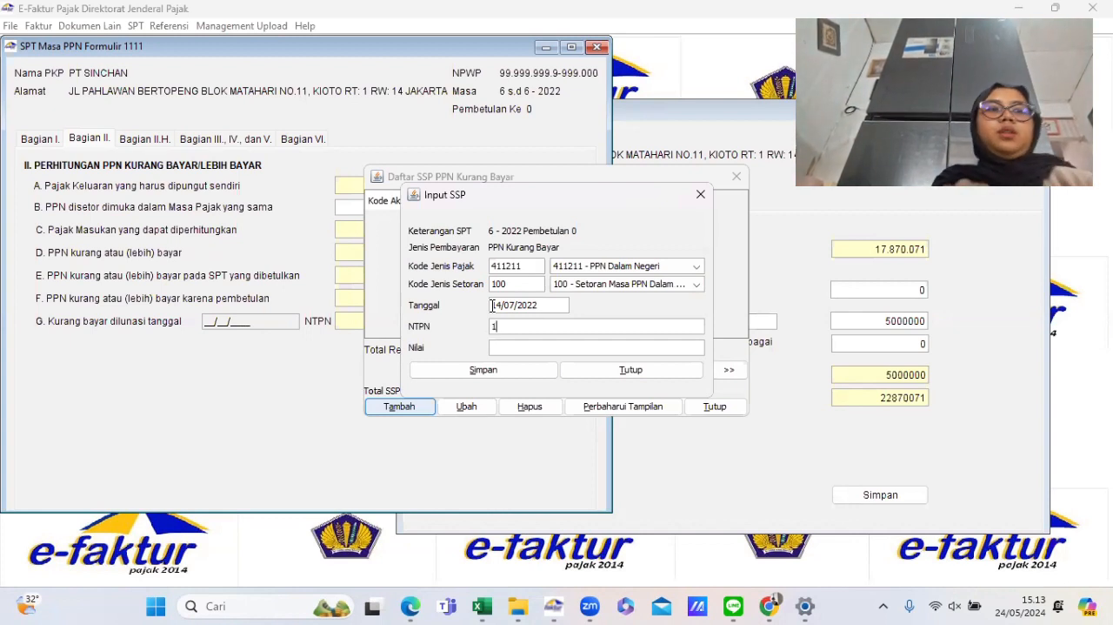
{"action": "type", "text": "23456789"}
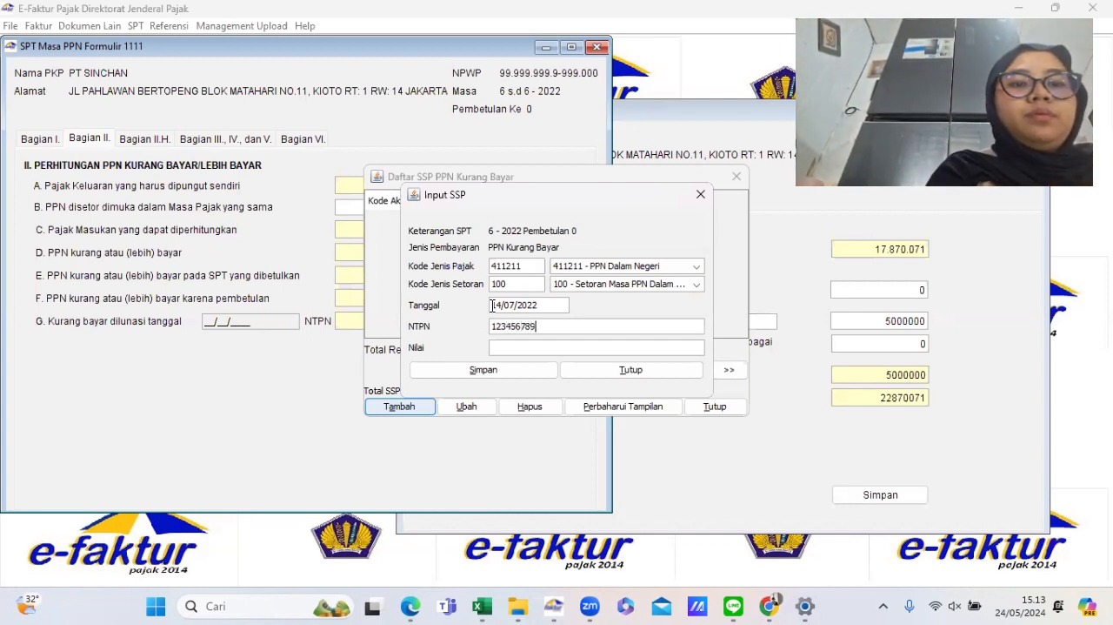
{"action": "type", "text": "01927"}
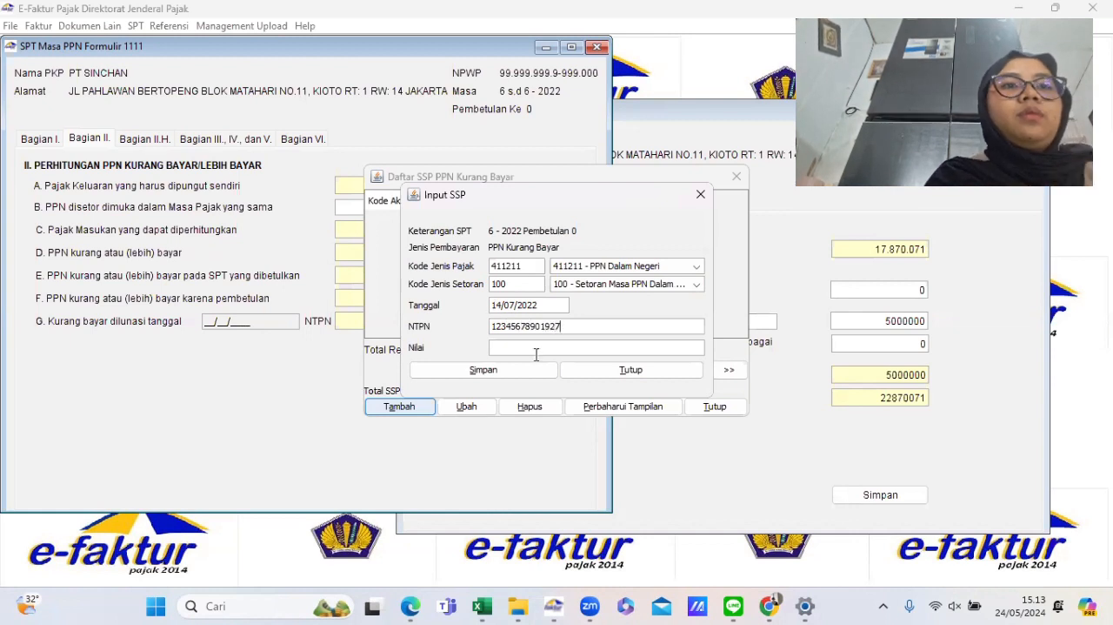
{"action": "left_click", "coordinate": [520, 348]}
{"action": "key", "text": "ctrl+v"}
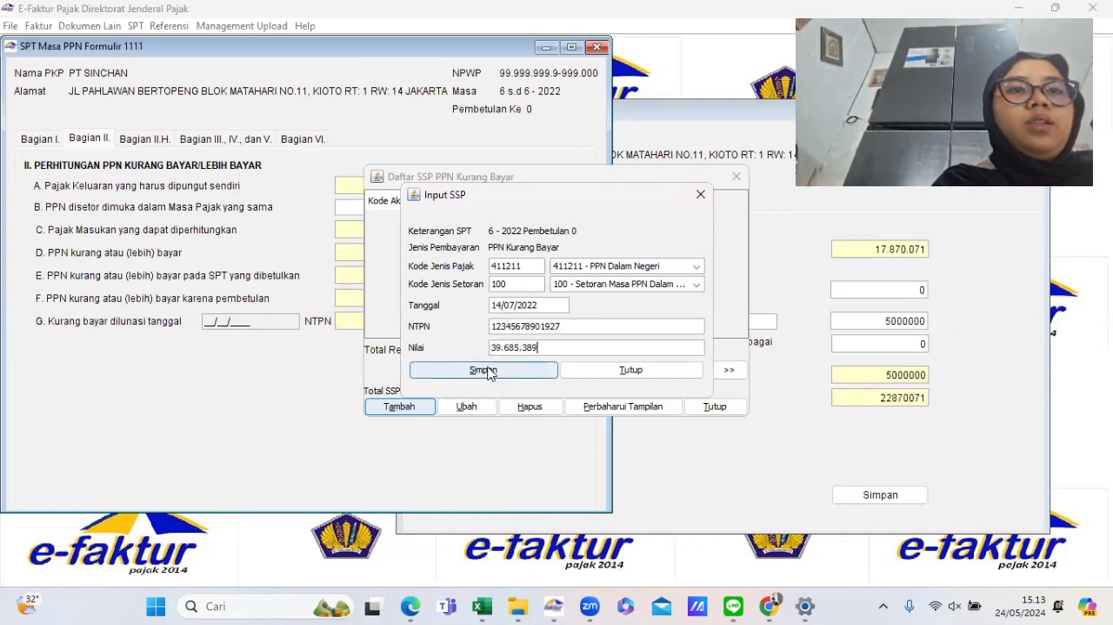
{"action": "left_click", "coordinate": [488, 373]}
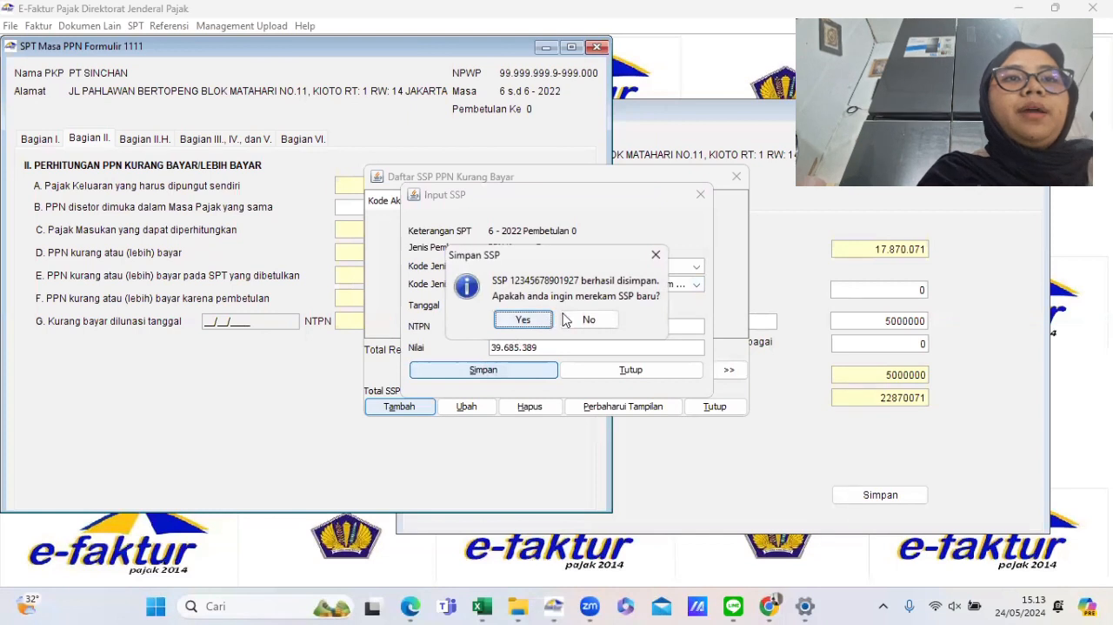
{"action": "left_click", "coordinate": [585, 321]}
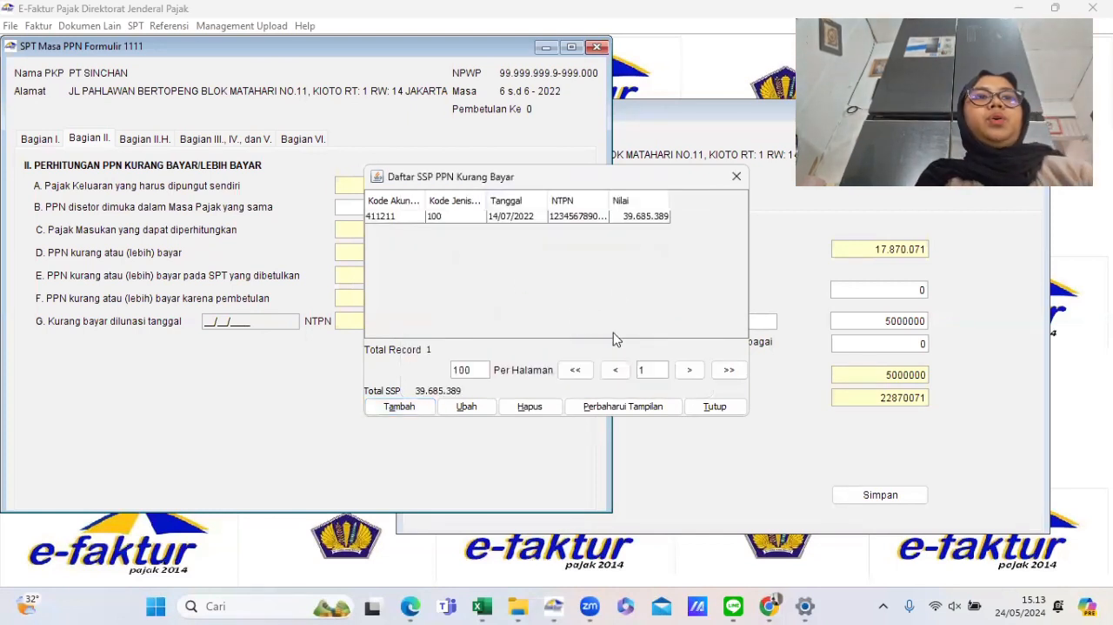
{"action": "left_click", "coordinate": [715, 406]}
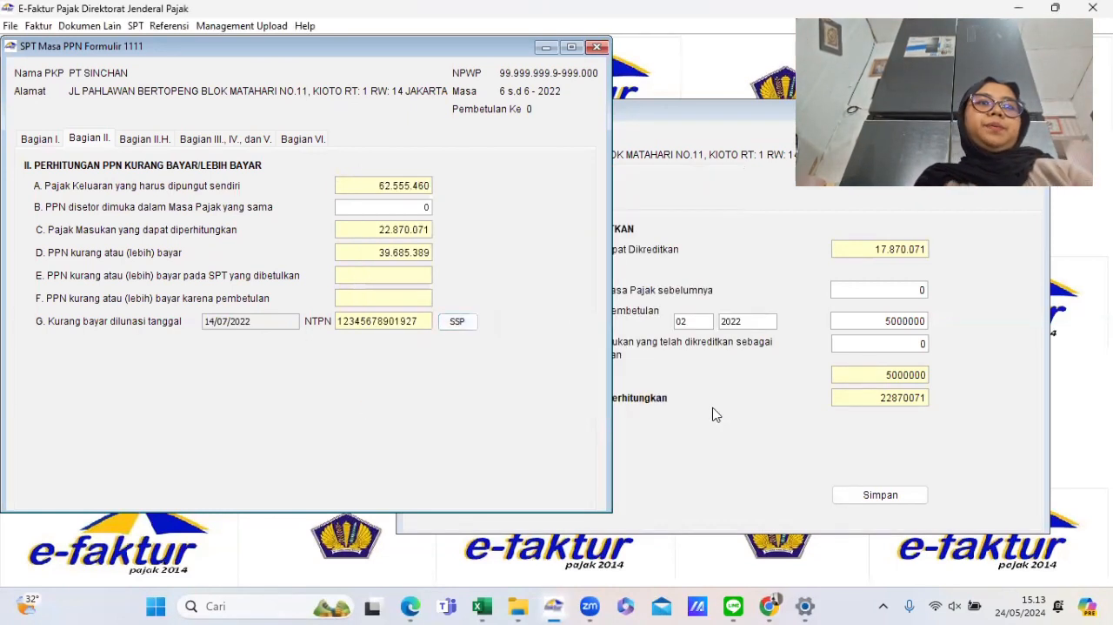
- Open the Bagian II.H section of the 1111 form
{"action": "left_click", "coordinate": [135, 143]}
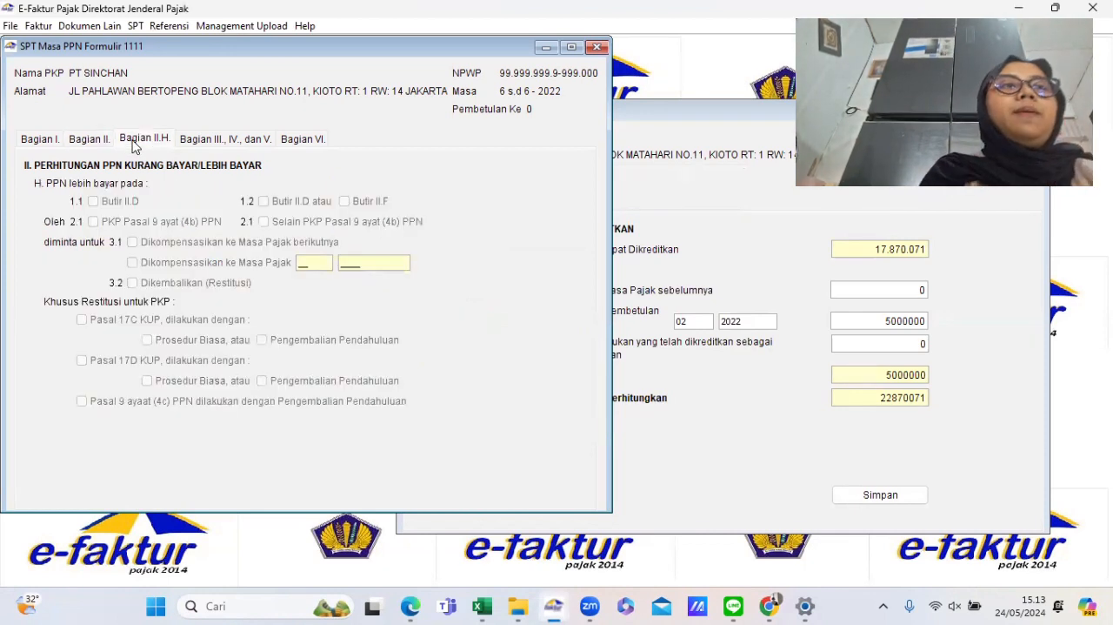
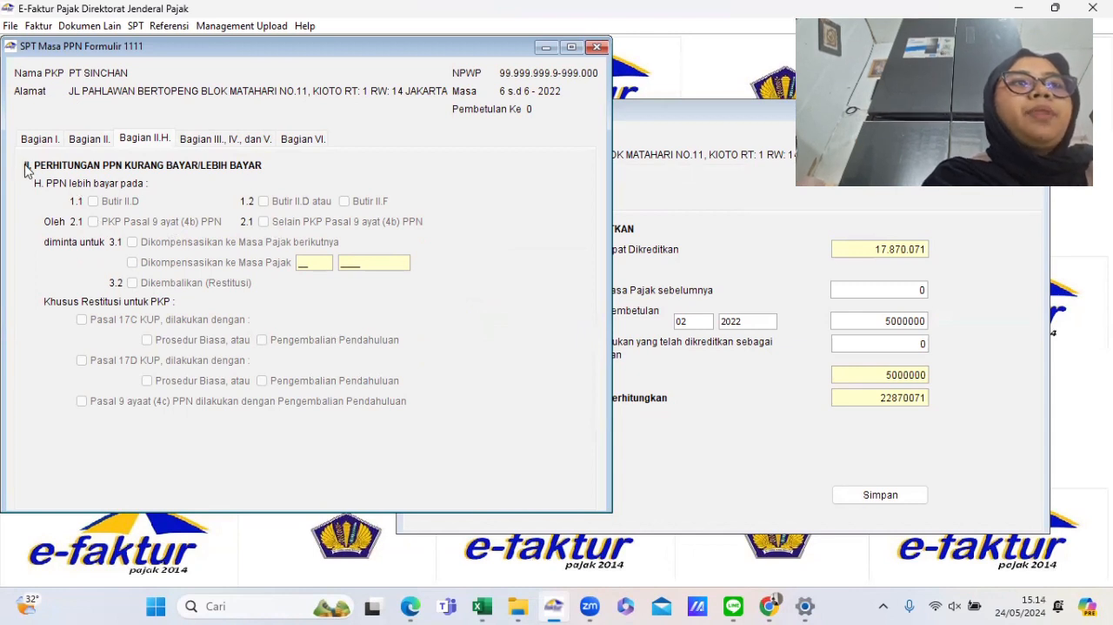
- Open the Bagian III, IV, dan V section and review the assignment text and the KMS calculation worksheet
{"action": "left_click", "coordinate": [205, 139]}
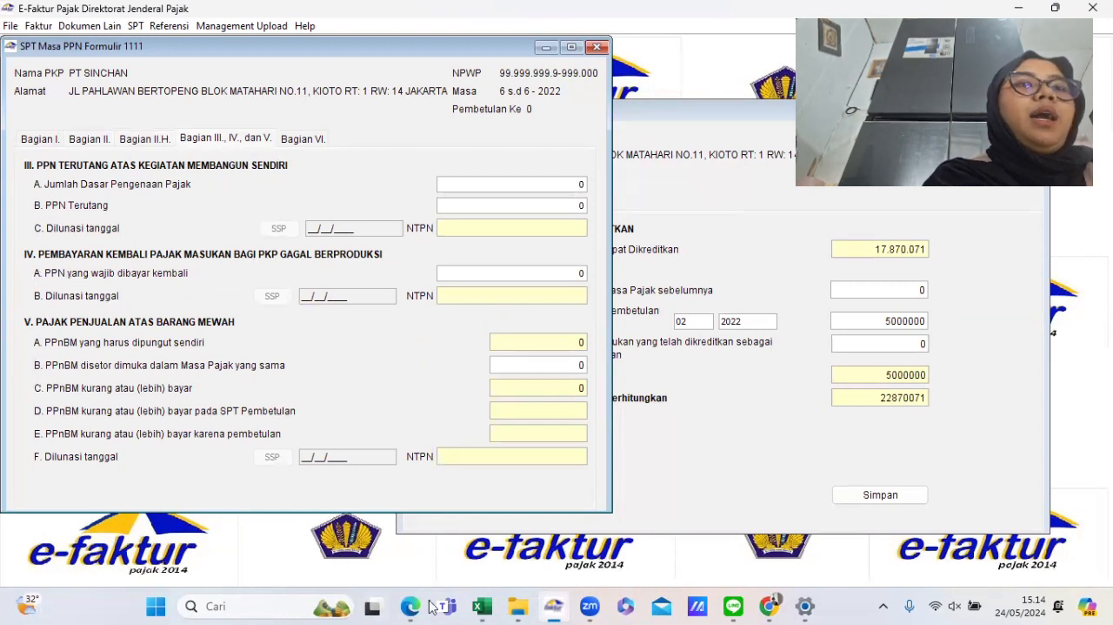
{"action": "mouse_move", "coordinate": [411, 607]}
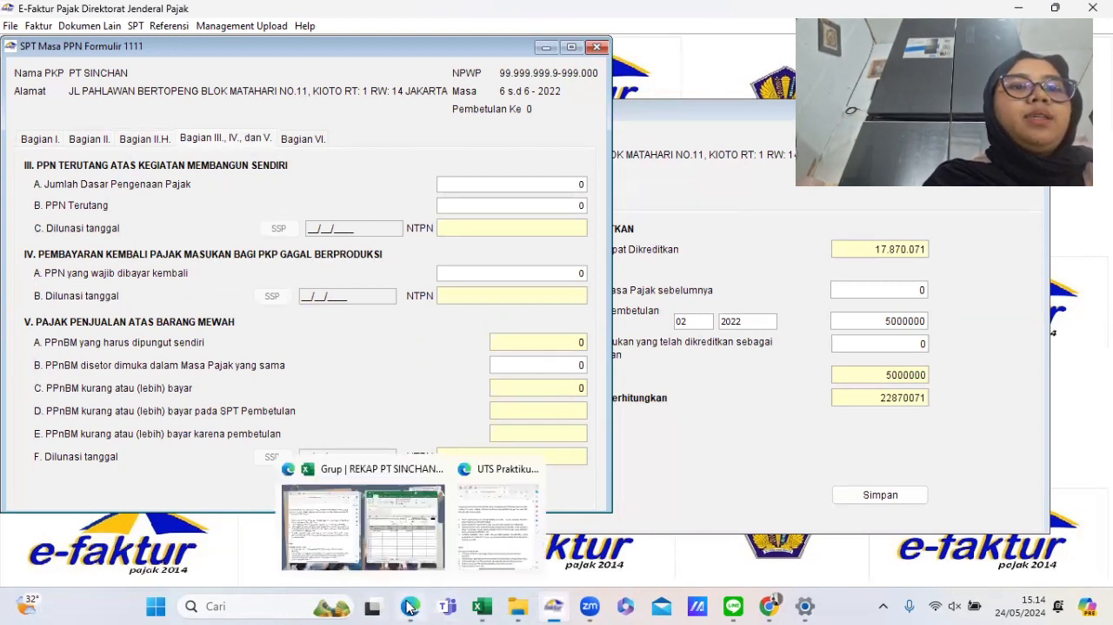
{"action": "left_click", "coordinate": [486, 496]}
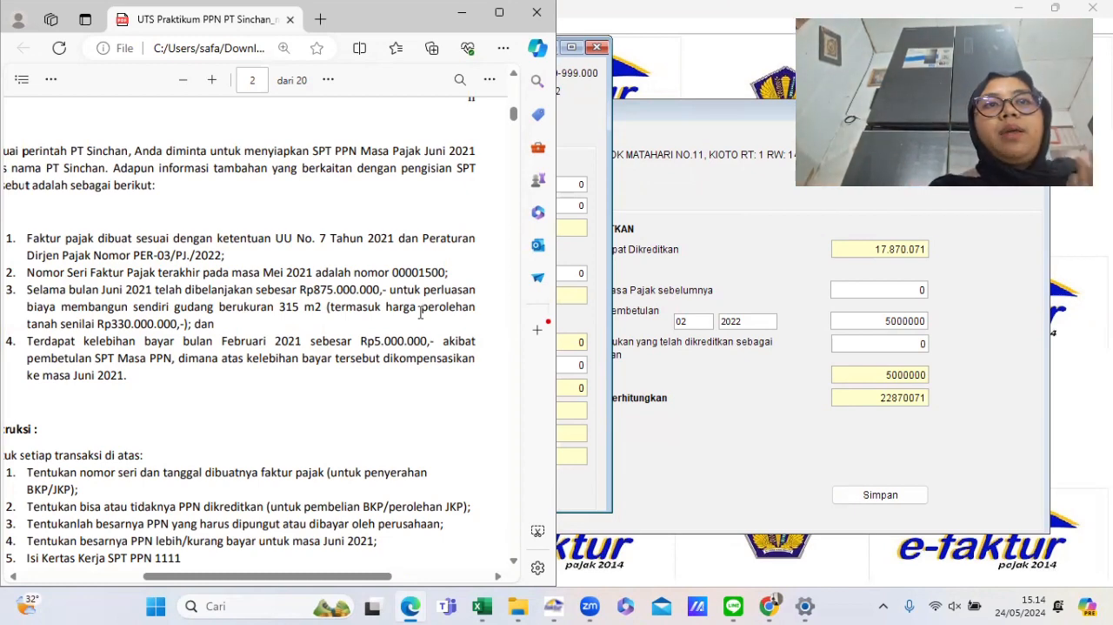
{"action": "left_click", "coordinate": [563, 110]}
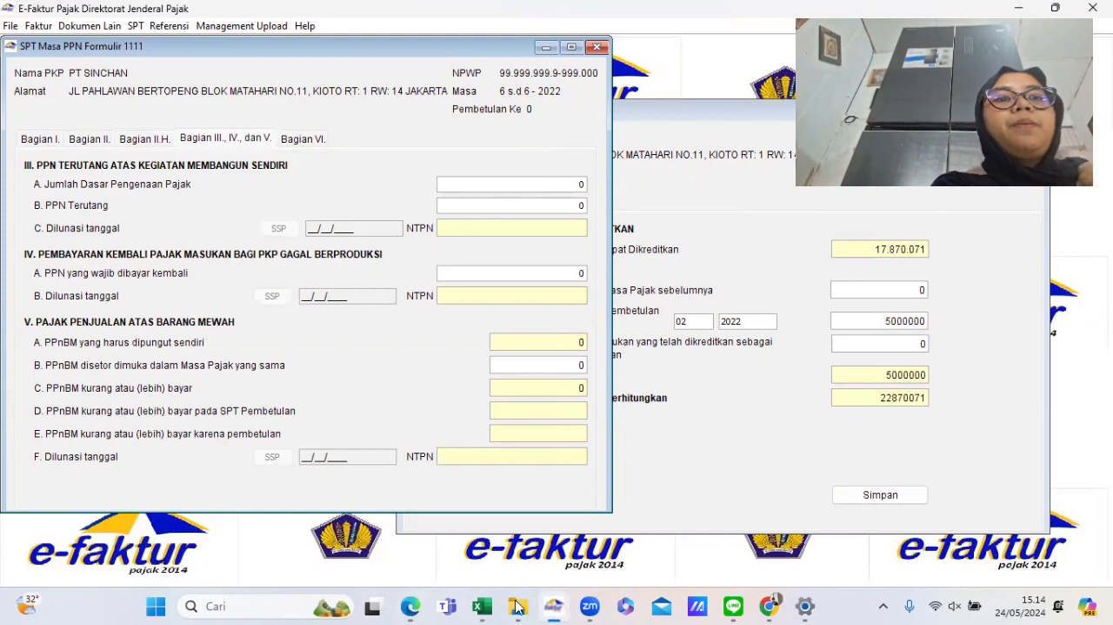
{"action": "mouse_move", "coordinate": [482, 605]}
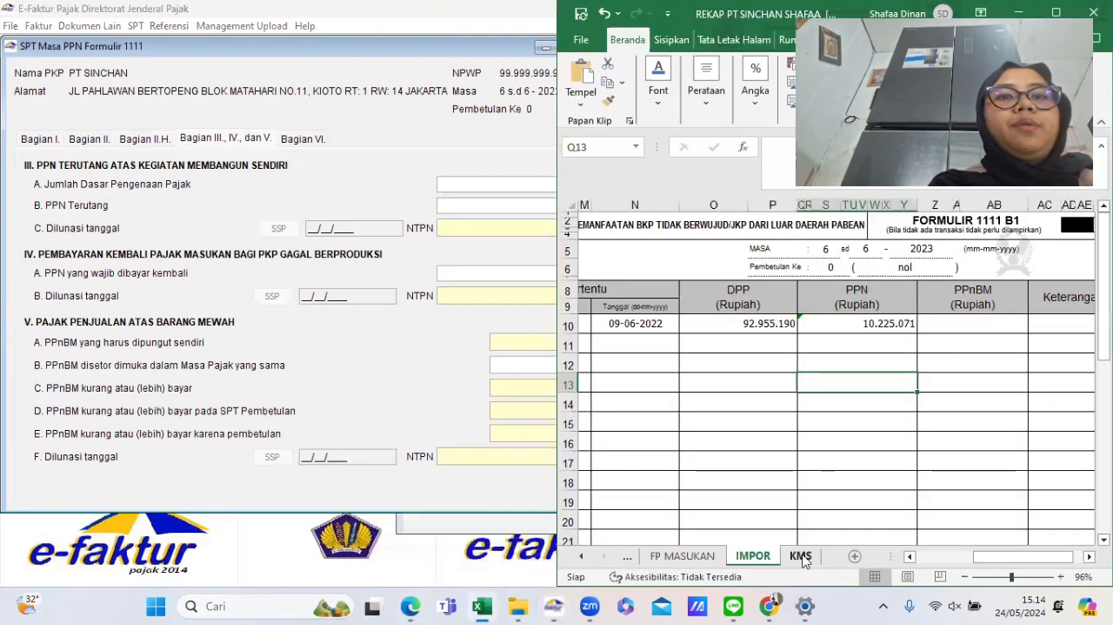
{"action": "left_click", "coordinate": [801, 555]}
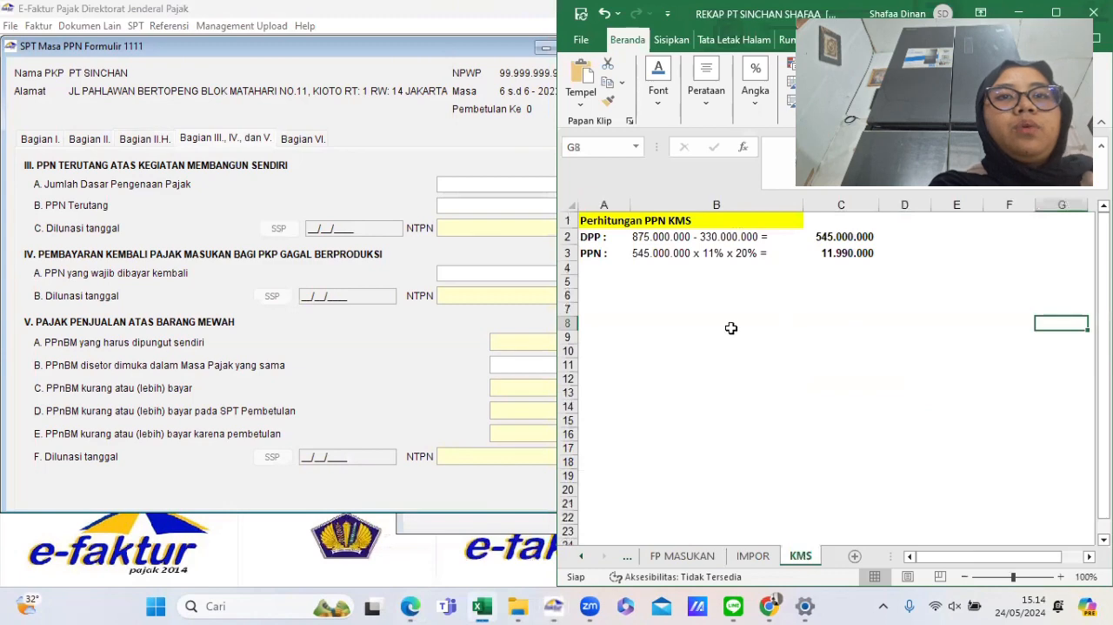
{"action": "scroll", "coordinate": [731, 328], "scroll_direction": "up", "scroll_amount": 3}
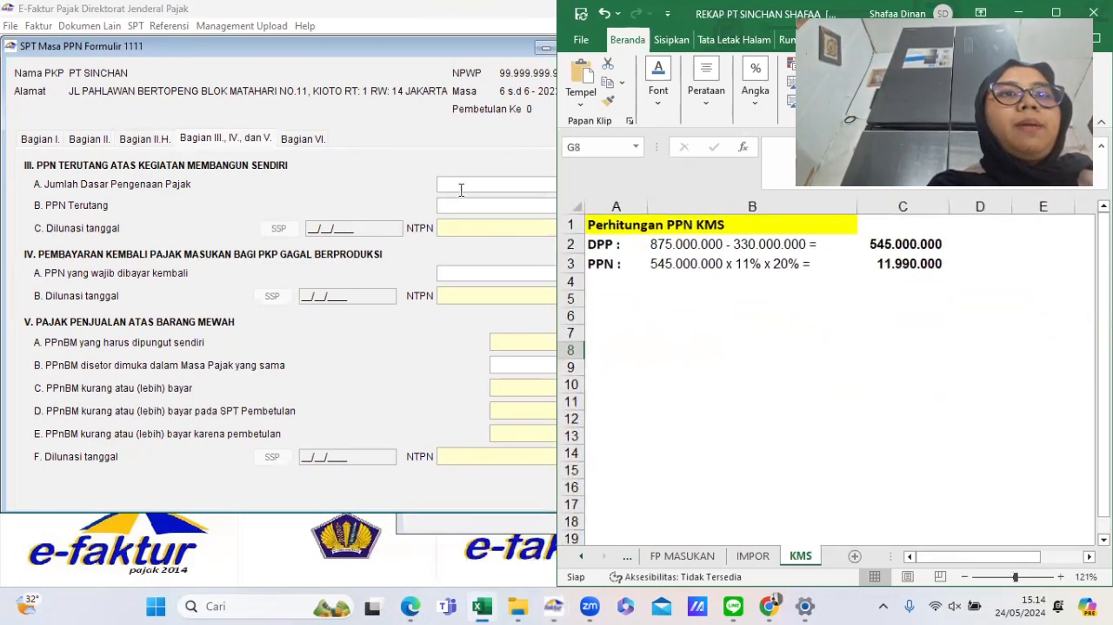
{"action": "left_click", "coordinate": [461, 188]}
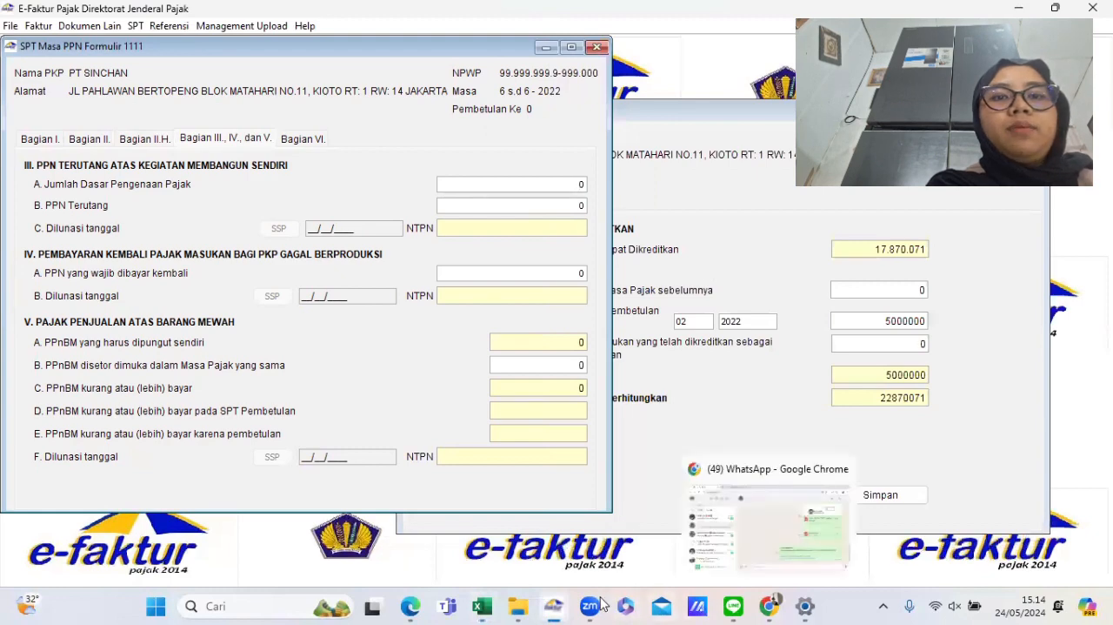
{"action": "mouse_move", "coordinate": [483, 607]}
{"action": "left_click", "coordinate": [565, 558]}
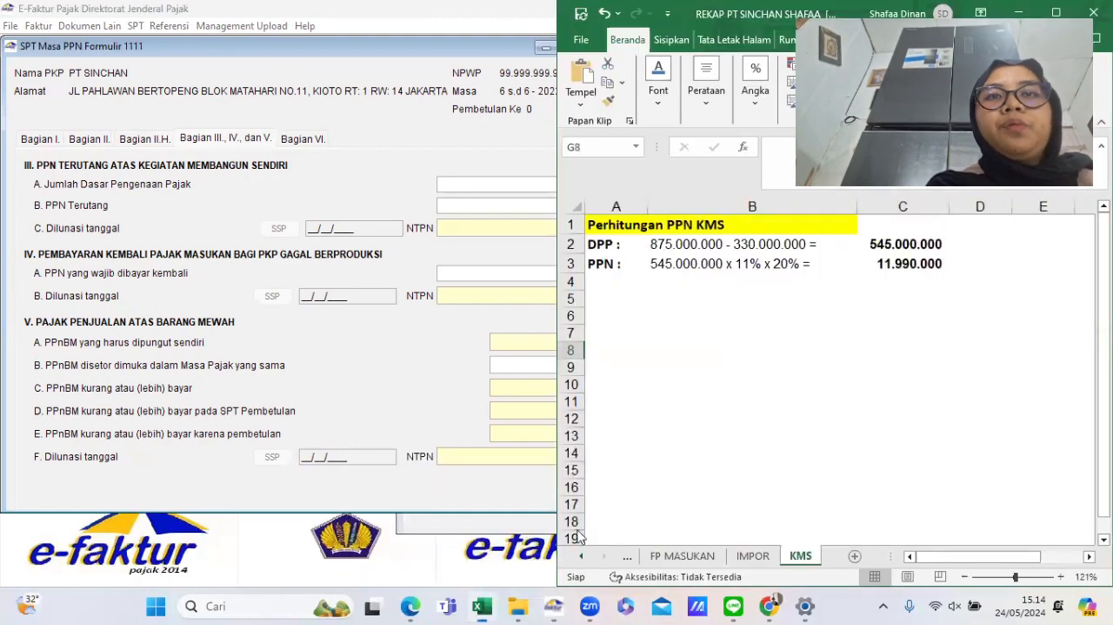
- Set Jumlah Dasar Pengenaan Pajak for Kegiatan Membangun Sendiri to 545.000.000
{"action": "left_click", "coordinate": [498, 189]}
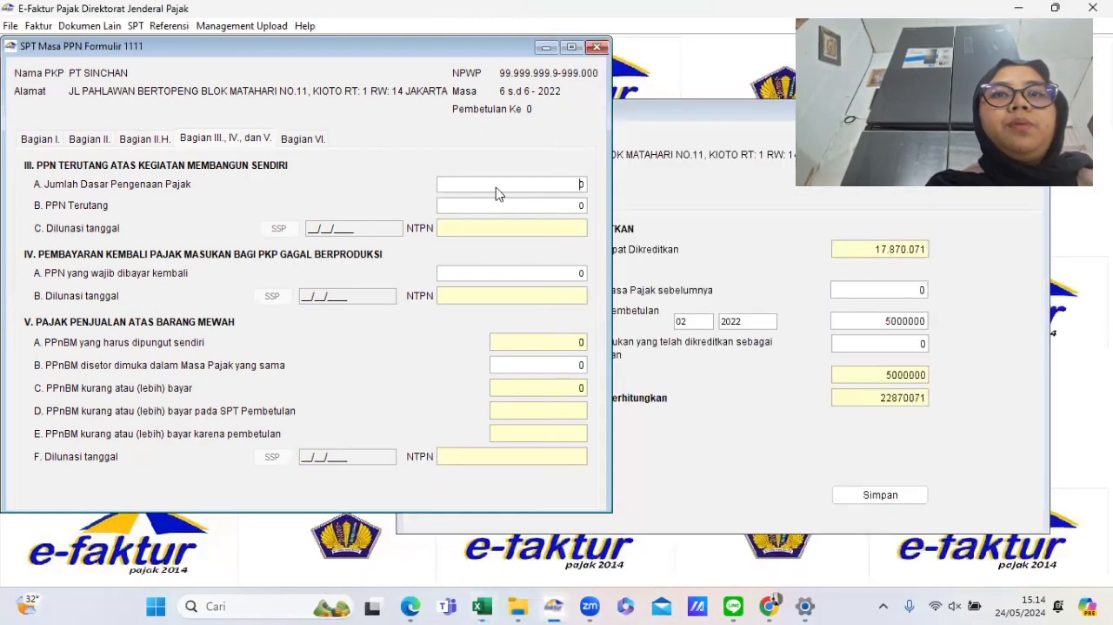
{"action": "type", "text": "545.000."}
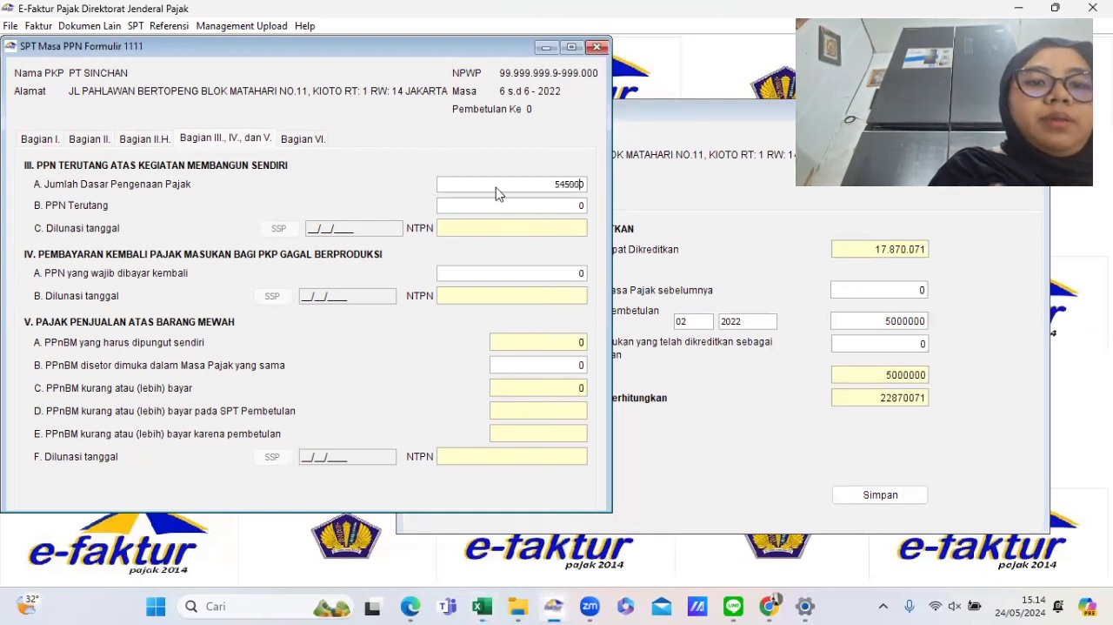
{"action": "type", "text": "0000"}
{"action": "key", "text": "Tab"}
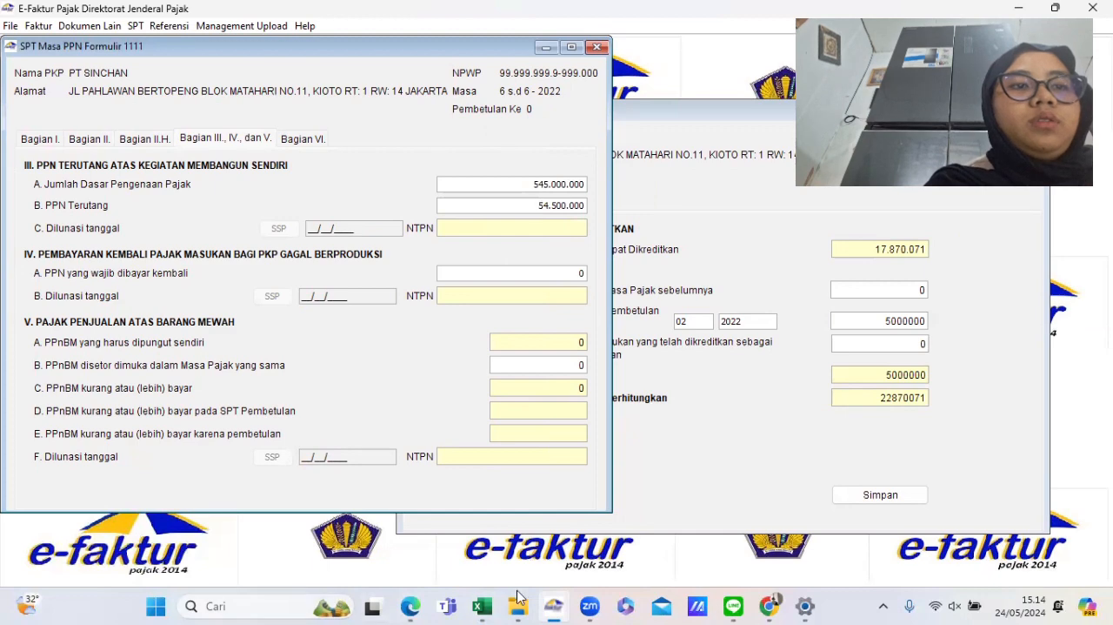
- Check the worksheet's KMS PPN calculation and set PPN Terutang to 11.990.000
{"action": "mouse_move", "coordinate": [486, 606]}
{"action": "left_click", "coordinate": [574, 526]}
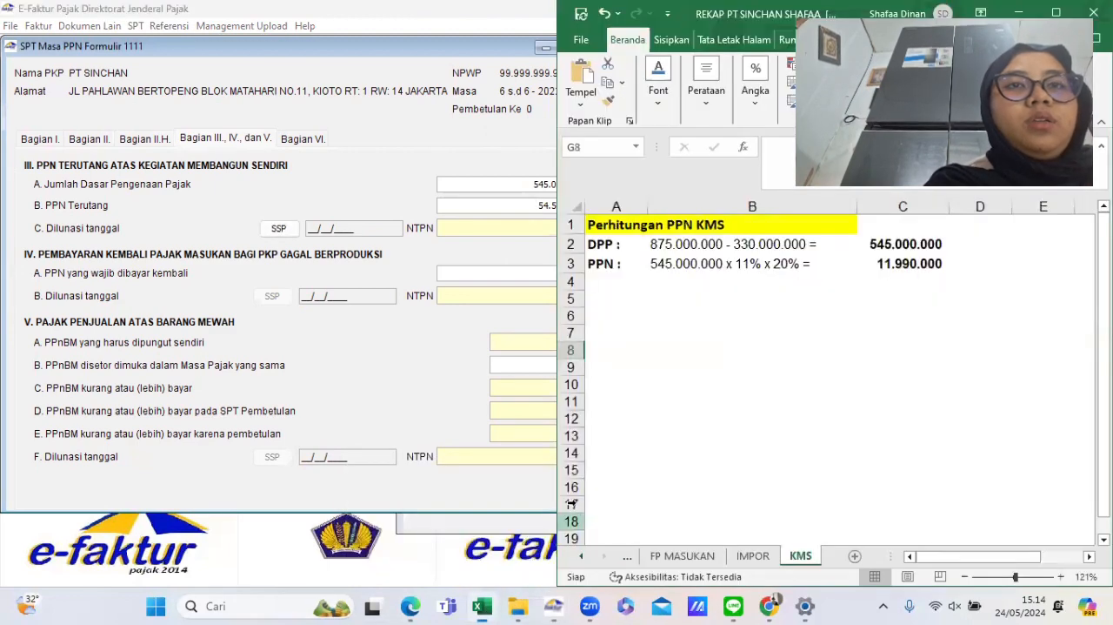
{"action": "left_click", "coordinate": [683, 269]}
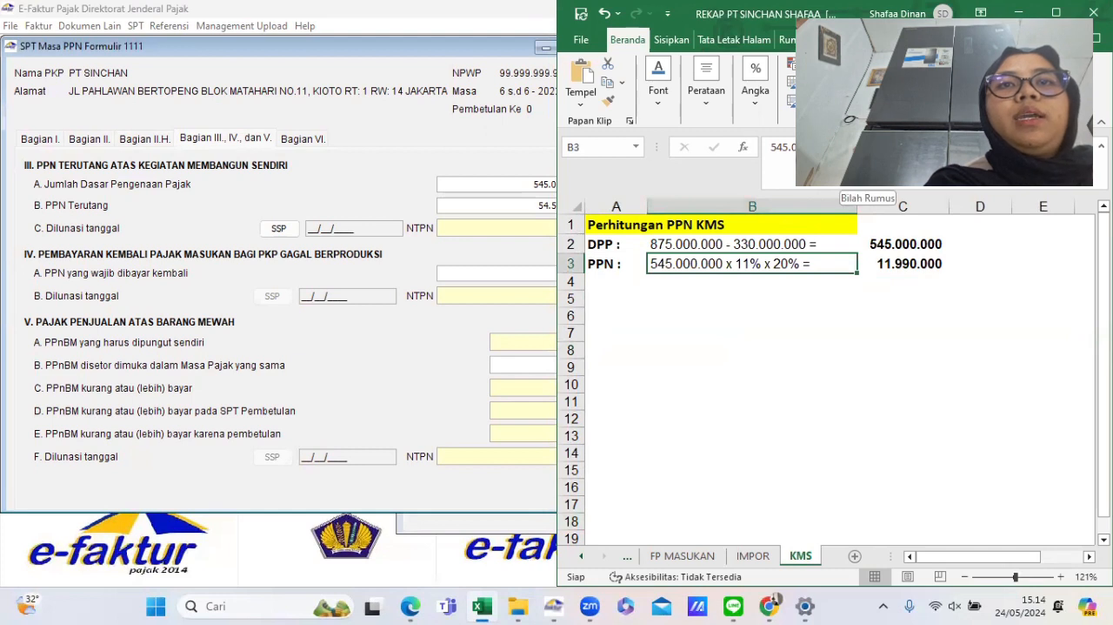
{"action": "left_click", "coordinate": [887, 263]}
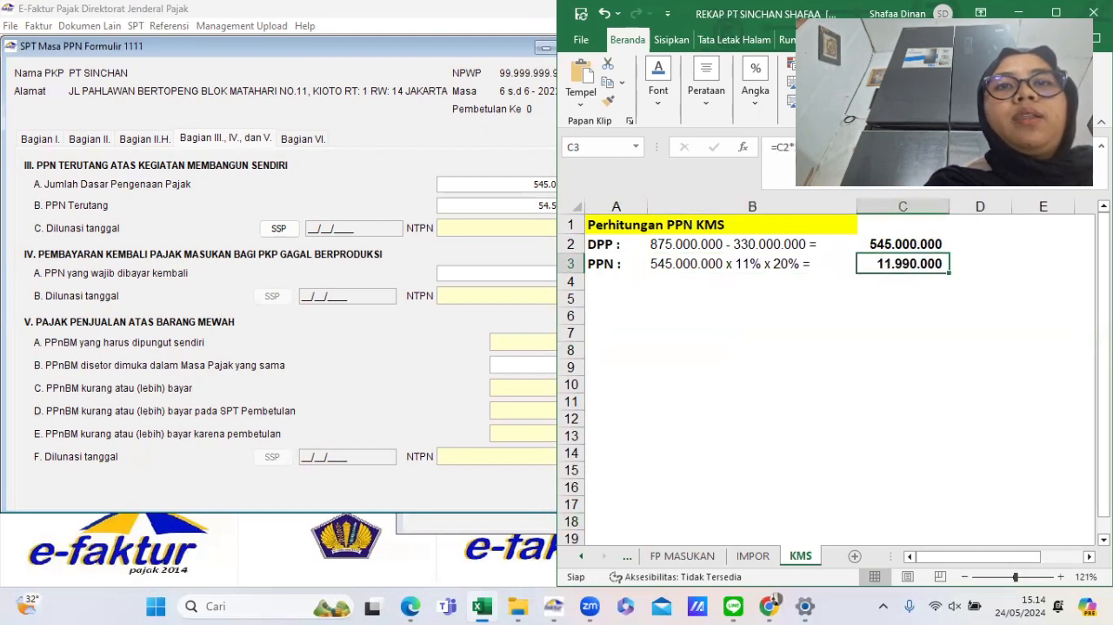
{"action": "left_click", "coordinate": [765, 268]}
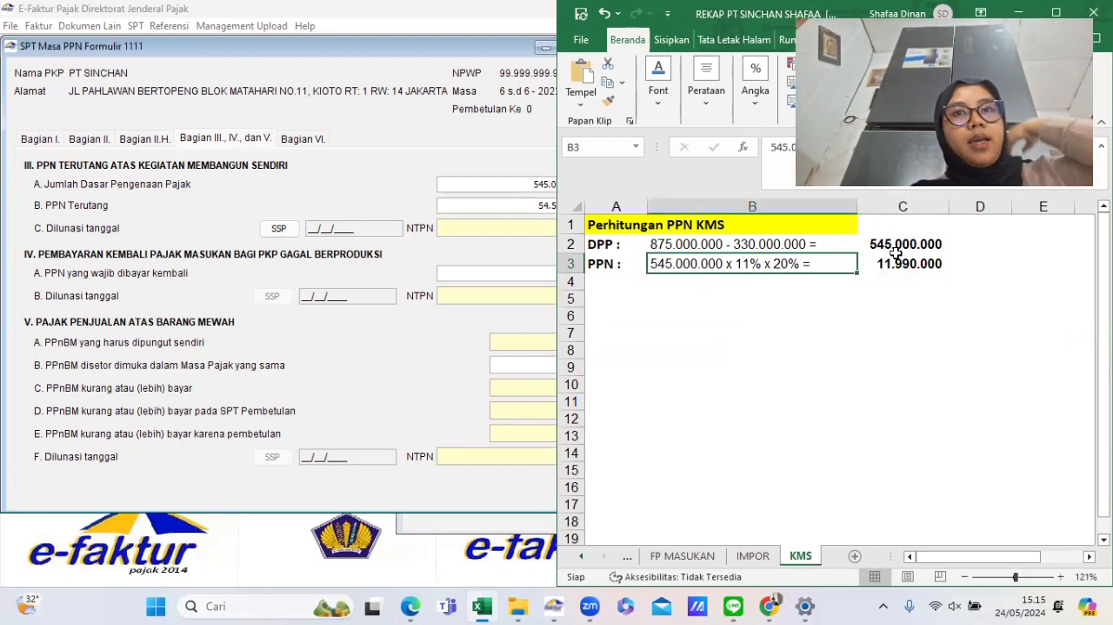
{"action": "left_click", "coordinate": [427, 325]}
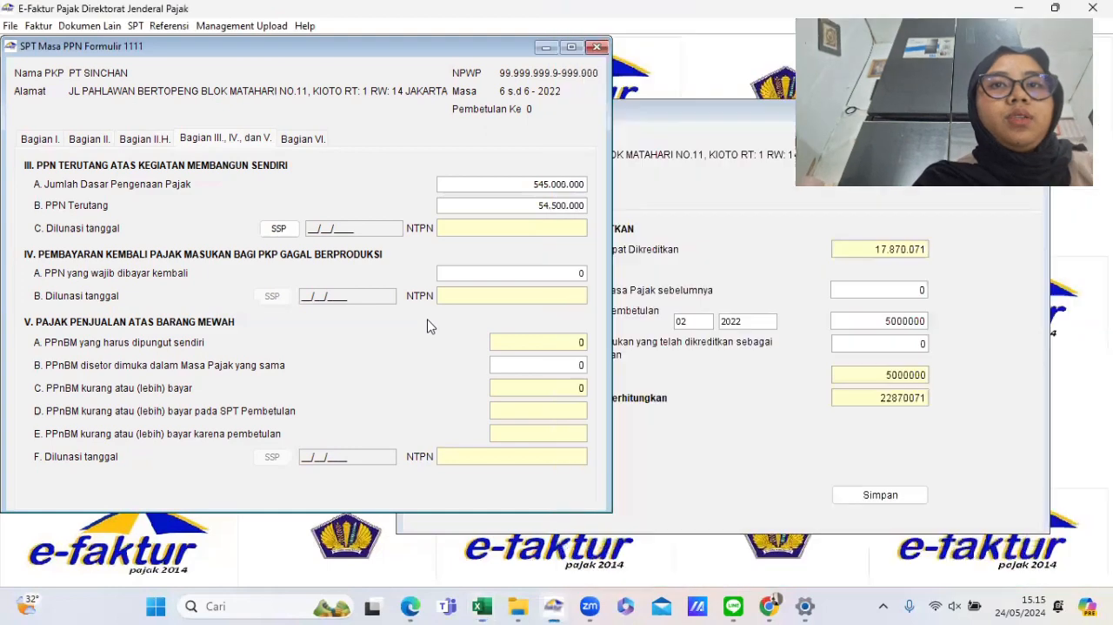
{"action": "left_click_drag", "start_coordinate": [536, 205], "coordinate": [605, 210]}
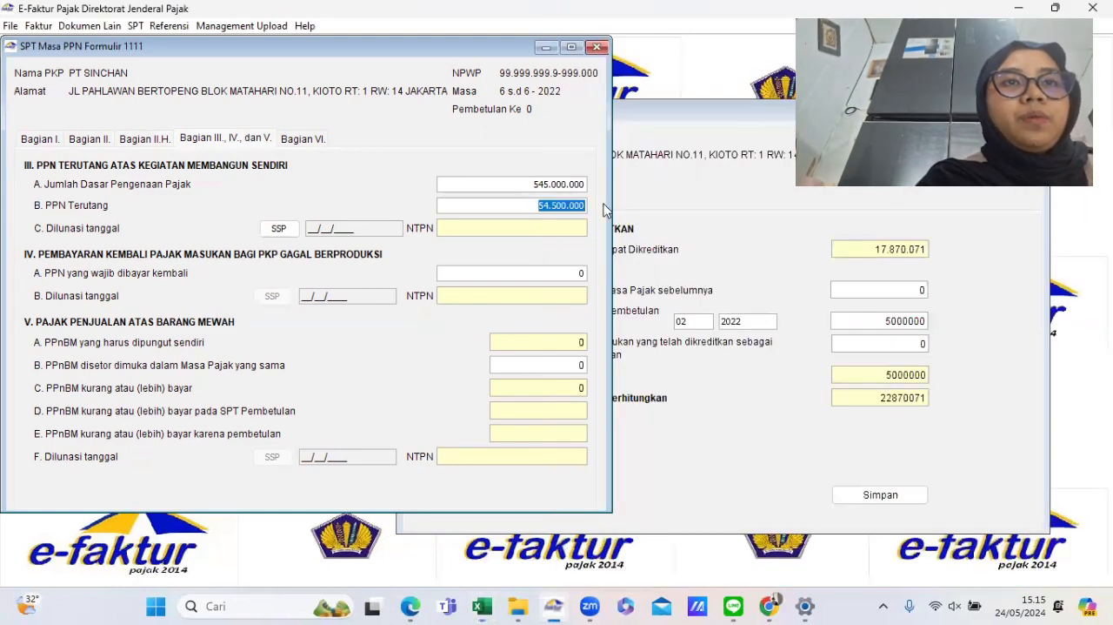
{"action": "type", "text": "11.990.00"}
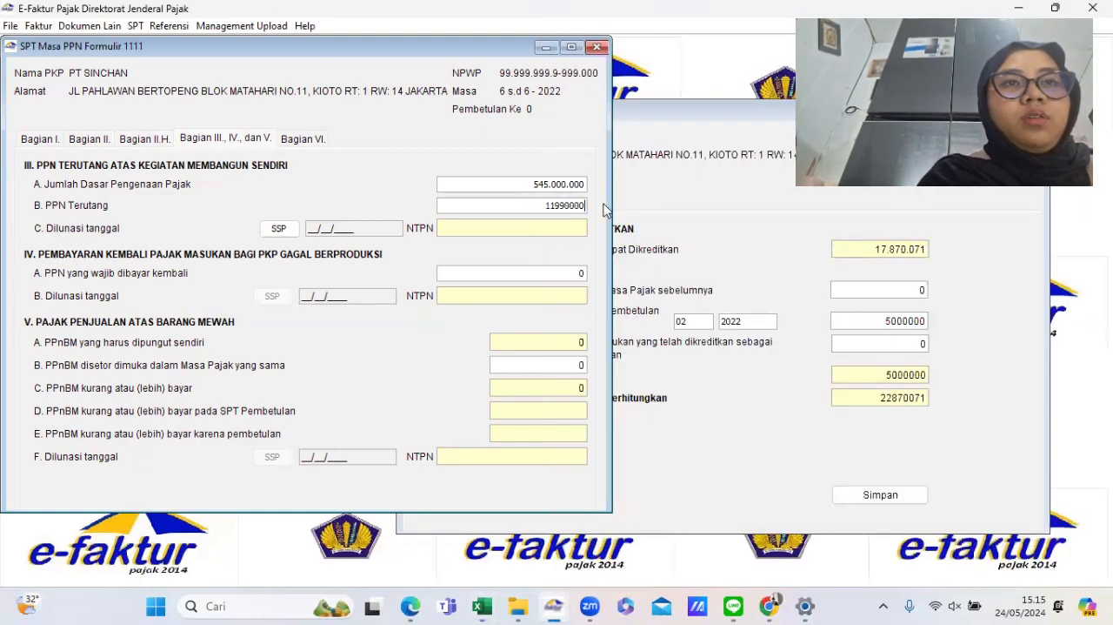
{"action": "type", "text": "0"}
{"action": "key", "text": "Tab"}
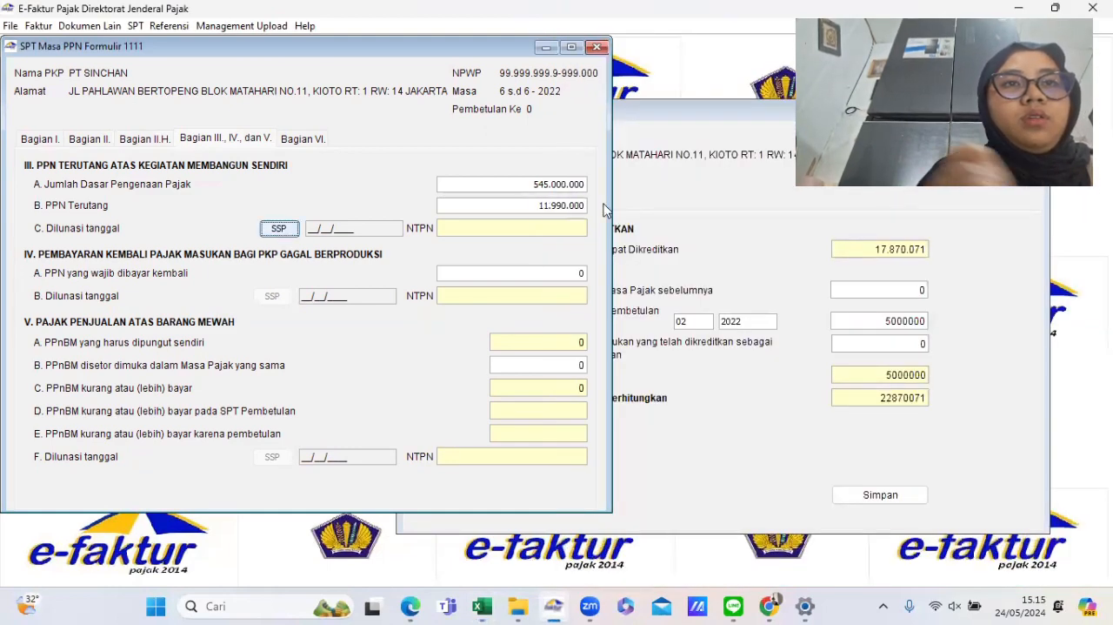
- Select and copy the PPN Terutang amount of 11.990.000
{"action": "left_click", "coordinate": [278, 233]}
{"action": "key", "text": "Escape"}
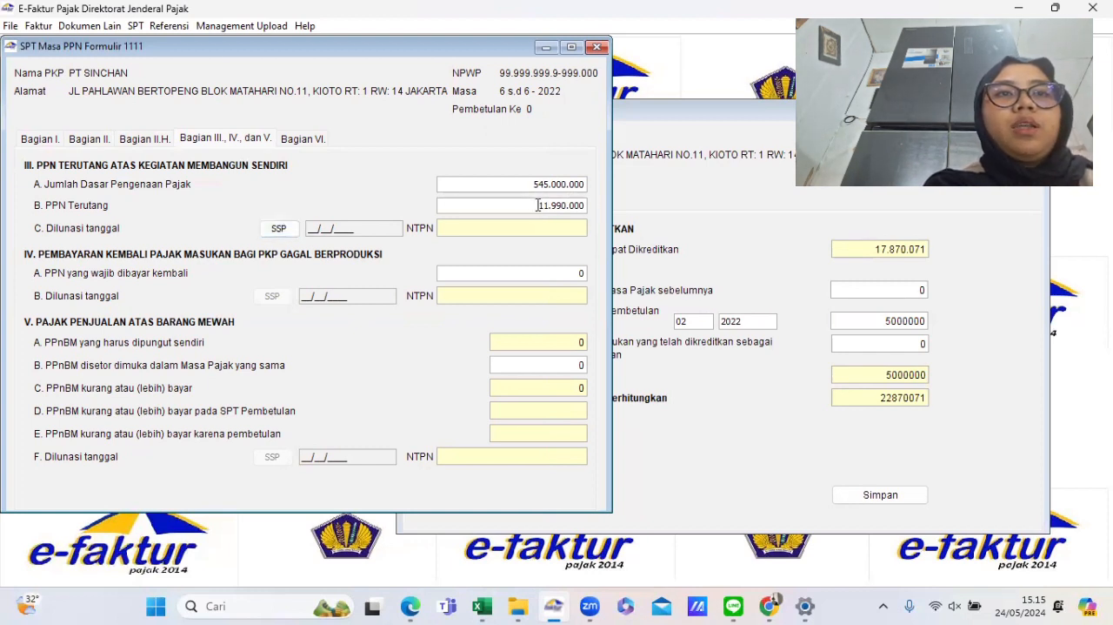
{"action": "left_click_drag", "start_coordinate": [539, 205], "coordinate": [595, 218]}
{"action": "key", "text": "ctrl+c"}
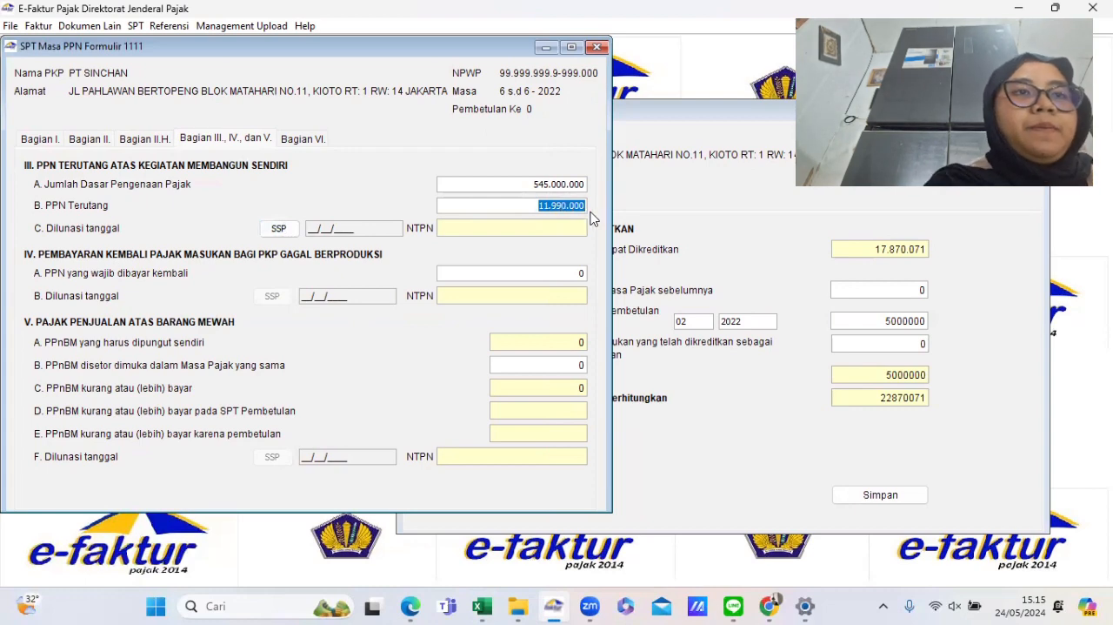
- Add a new SSP for Kegiatan Membangun Sendiri with Kode Jenis Pajak 411211 and Kode Jenis Setoran 103
{"action": "left_click", "coordinate": [278, 228]}
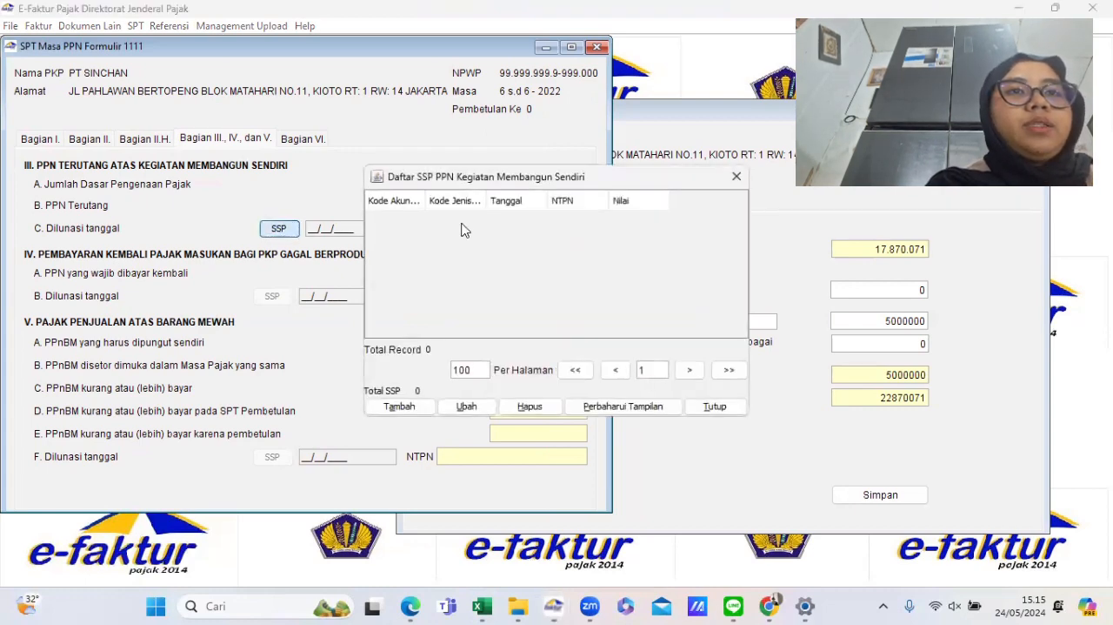
{"action": "left_click", "coordinate": [400, 406]}
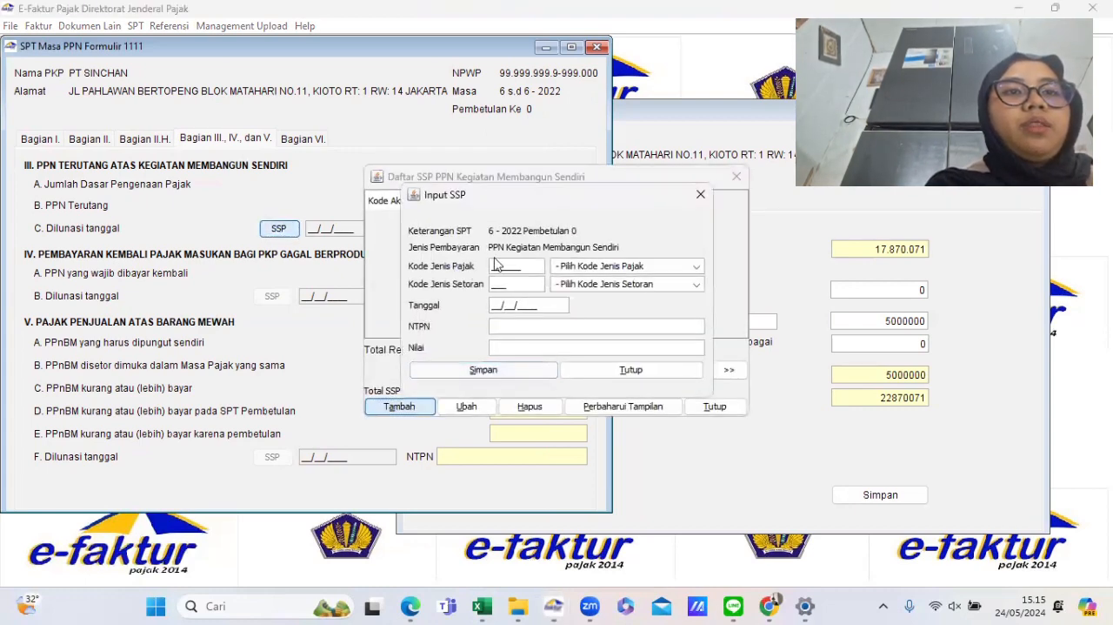
{"action": "left_click", "coordinate": [584, 267]}
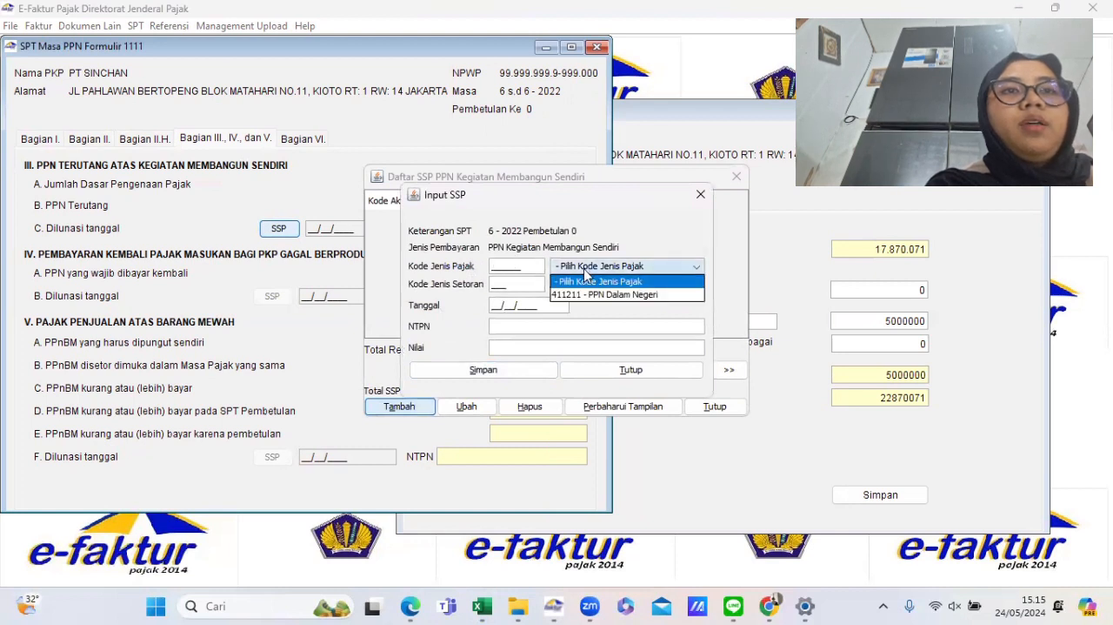
{"action": "left_click", "coordinate": [573, 304]}
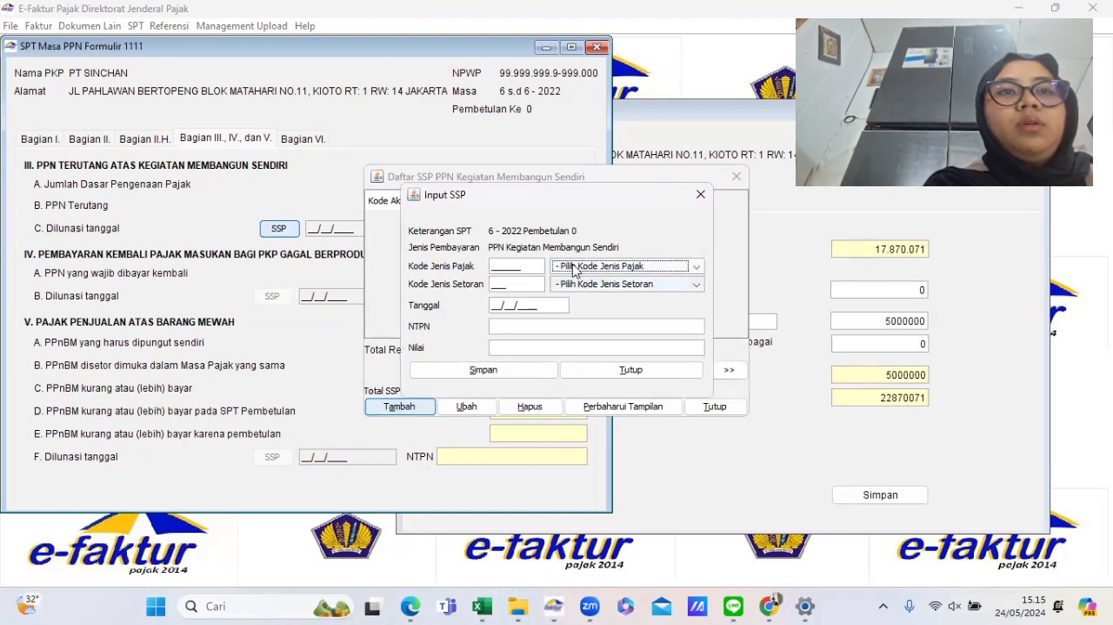
{"action": "left_click", "coordinate": [573, 270]}
{"action": "left_click", "coordinate": [575, 296]}
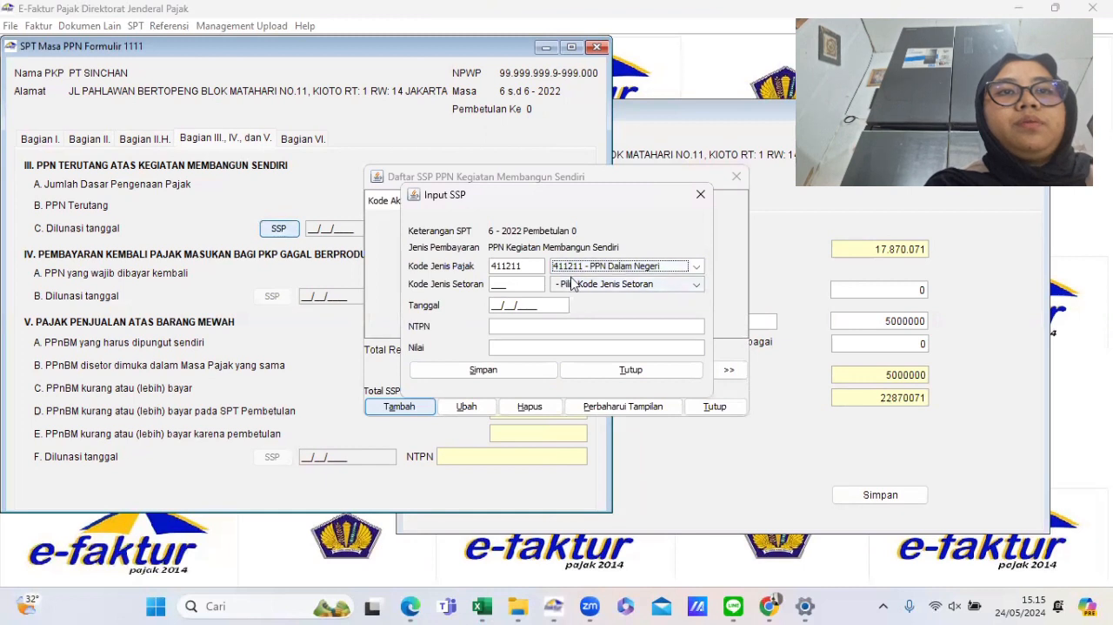
{"action": "left_click", "coordinate": [574, 285]}
{"action": "left_click", "coordinate": [585, 309]}
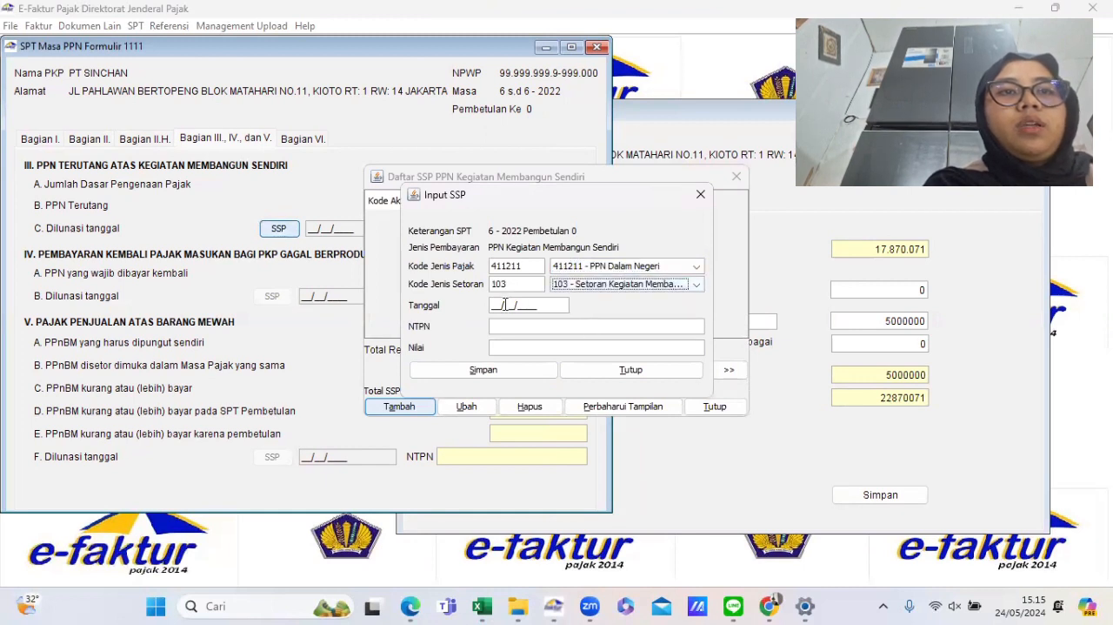
- Enter the SSP date 14/07/2022, the NTPN and the amount 11.990.000, save it without adding another, and close the list
{"action": "left_click", "coordinate": [496, 306]}
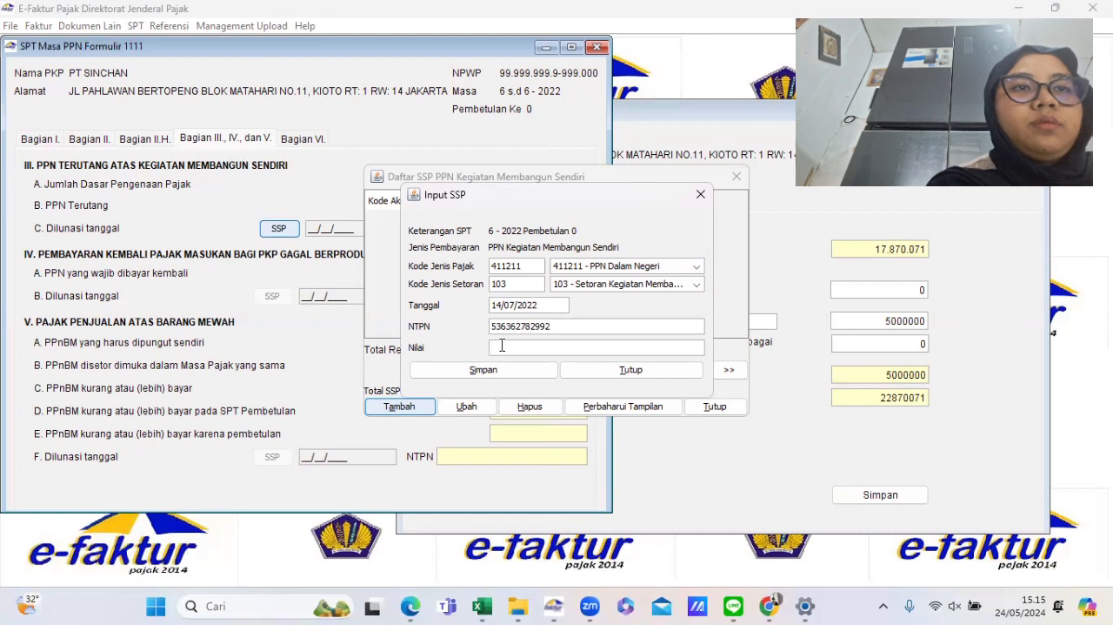
{"action": "left_click", "coordinate": [502, 345]}
{"action": "key", "text": "ctrl+v"}
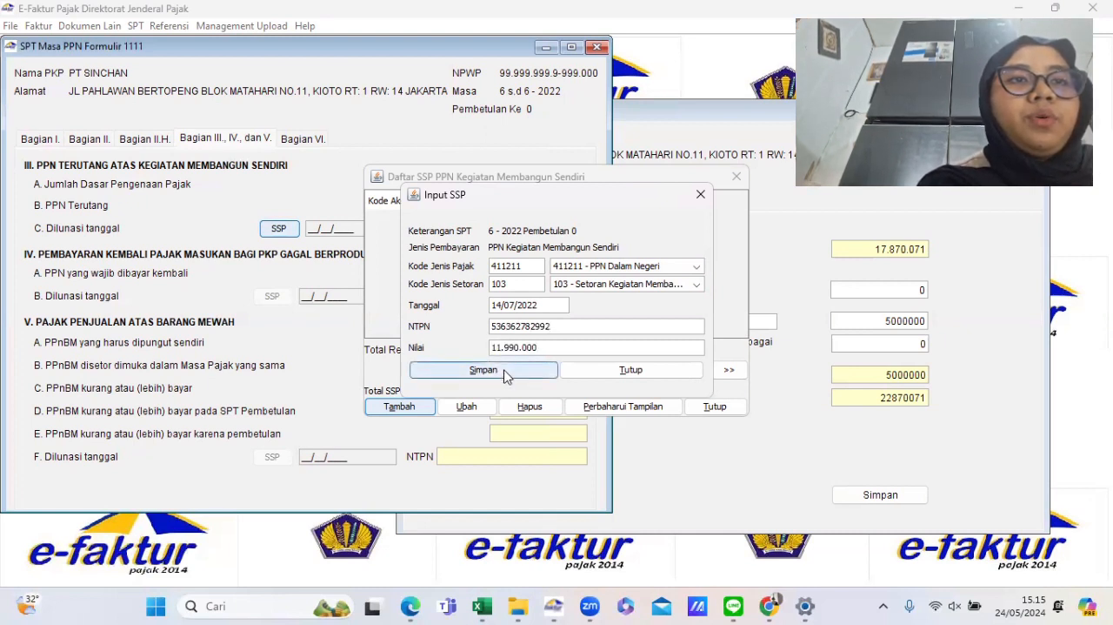
{"action": "left_click", "coordinate": [505, 372]}
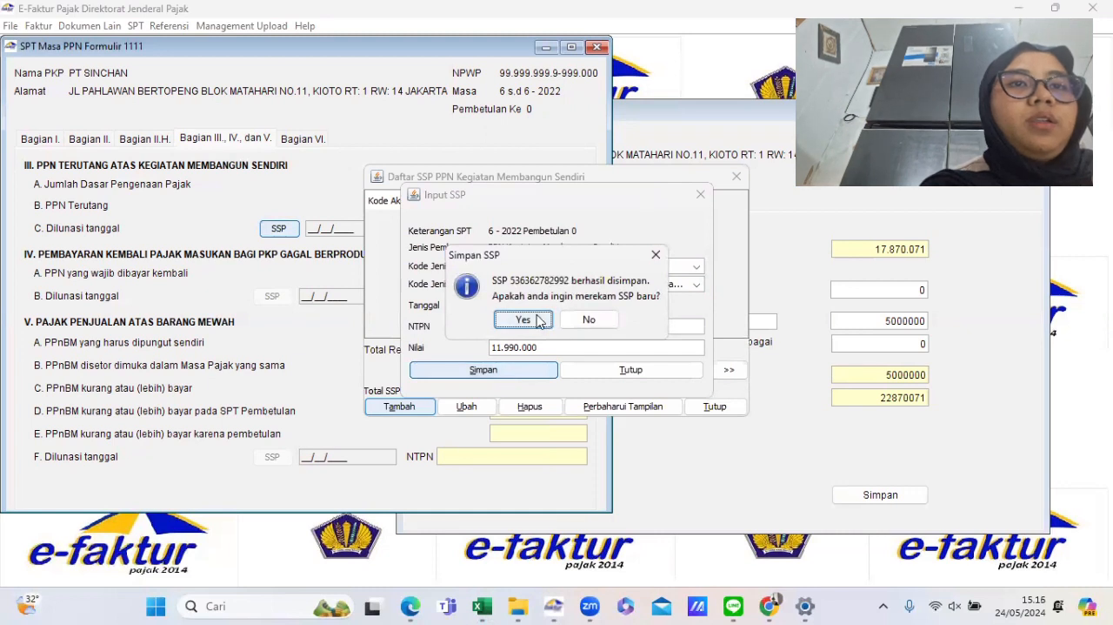
{"action": "left_click", "coordinate": [589, 320]}
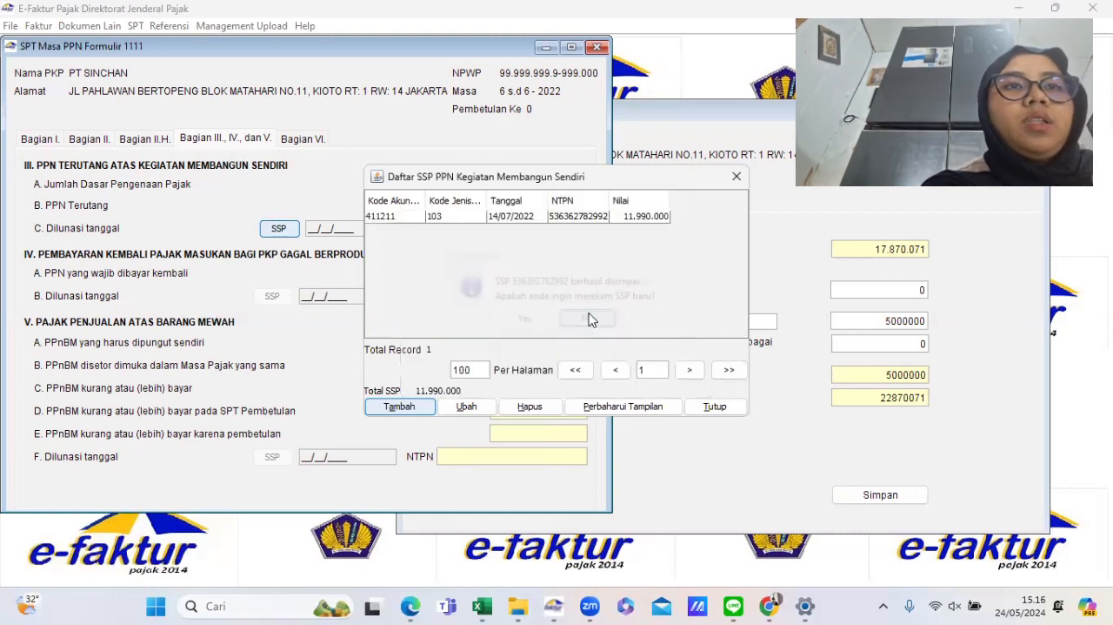
{"action": "left_click", "coordinate": [712, 407]}
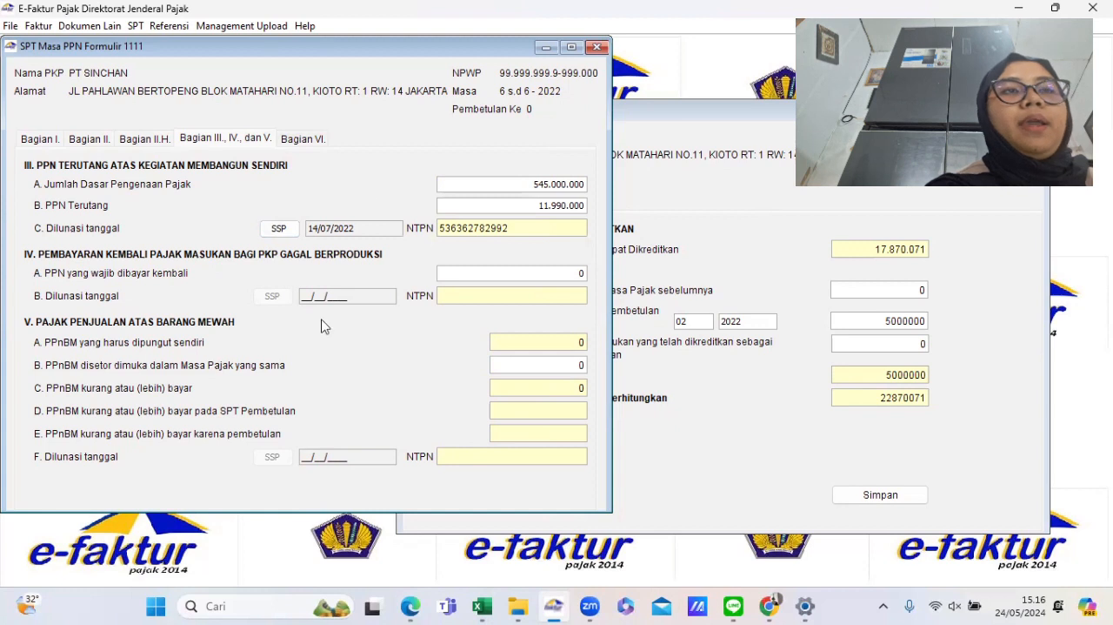
- Open the Bagian VI section and save the SPT
{"action": "left_click", "coordinate": [314, 141]}
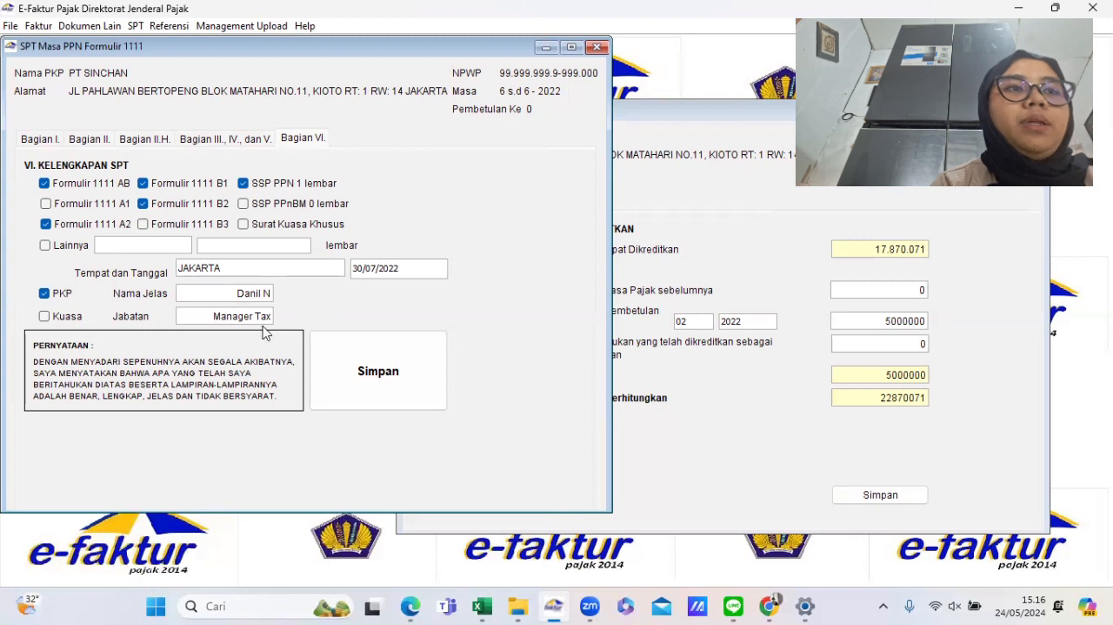
{"action": "left_click", "coordinate": [357, 358]}
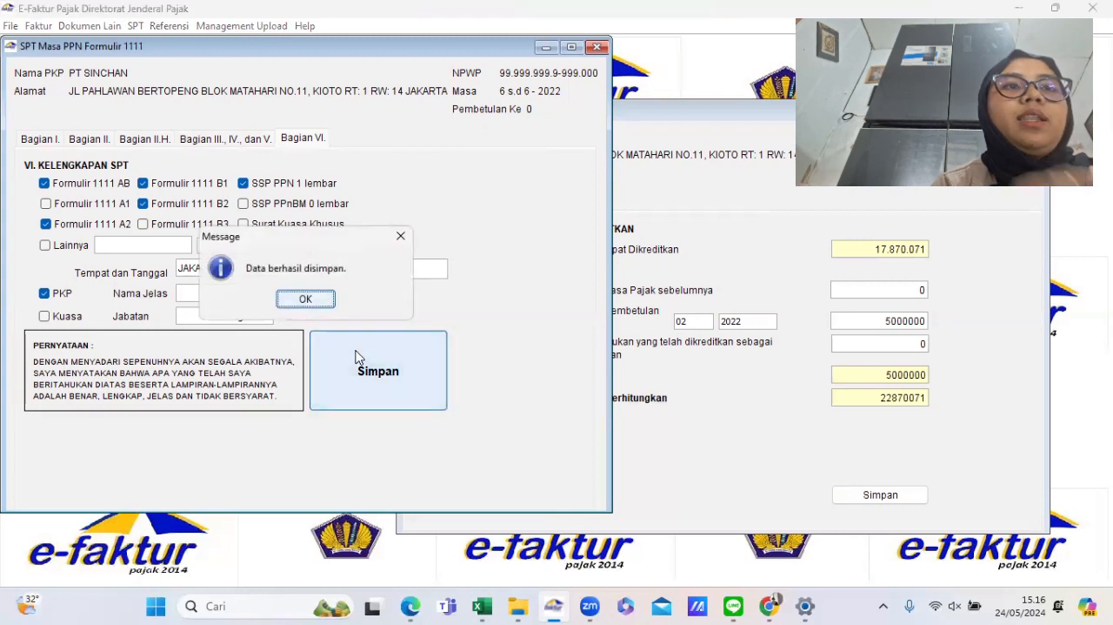
- Dismiss the save confirmation, open the saved SPT list and select the 2022 6-6 SPT Masa PPN
{"action": "left_click", "coordinate": [317, 299]}
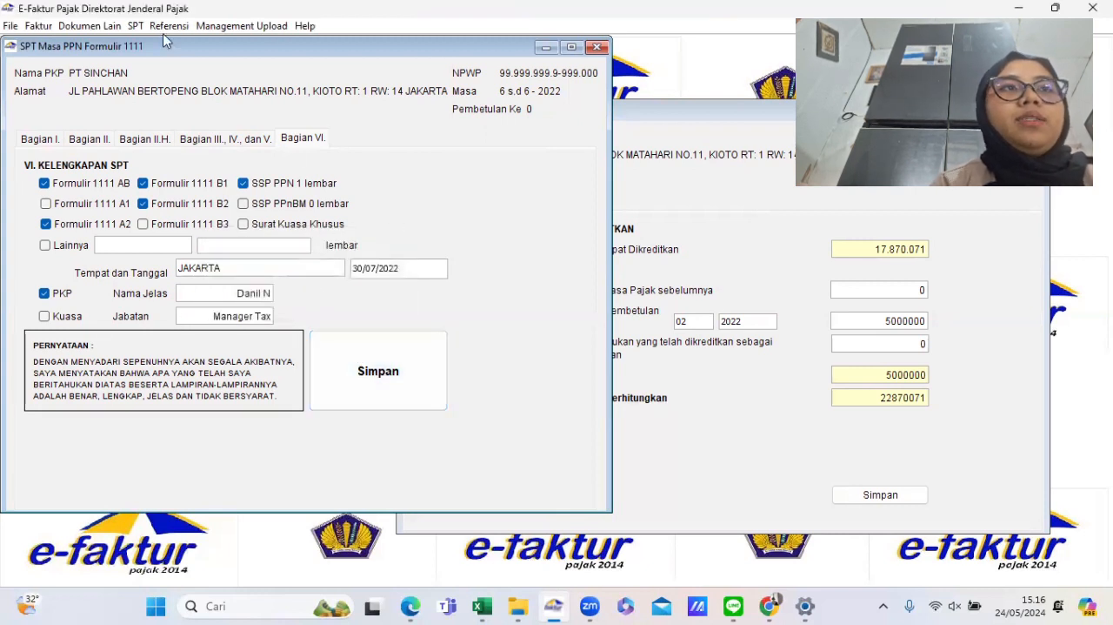
{"action": "left_click", "coordinate": [137, 27]}
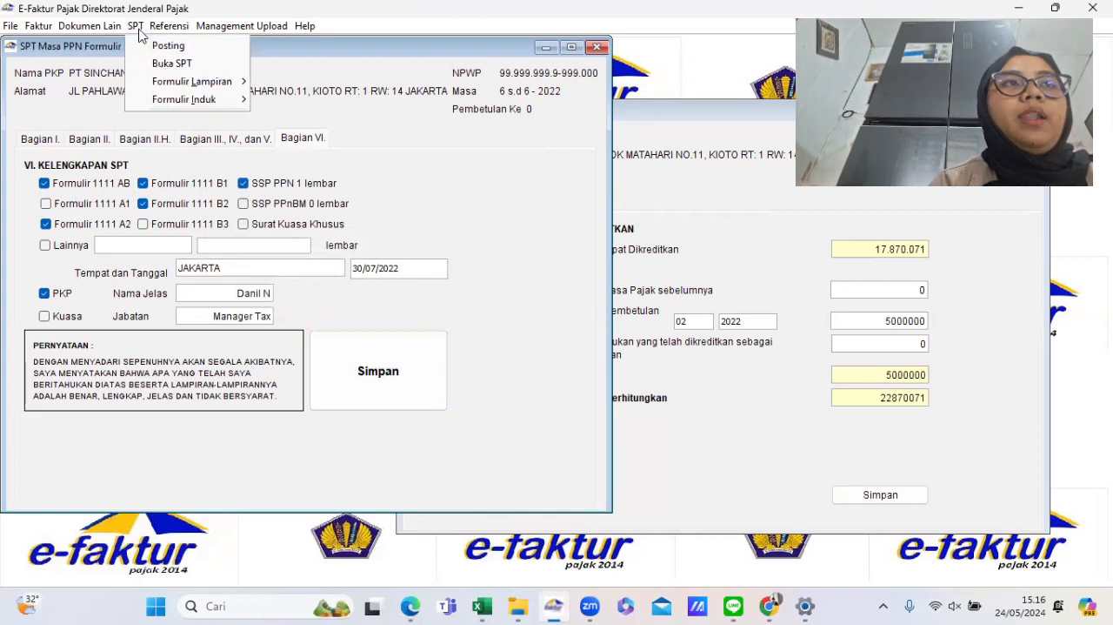
{"action": "left_click", "coordinate": [174, 71]}
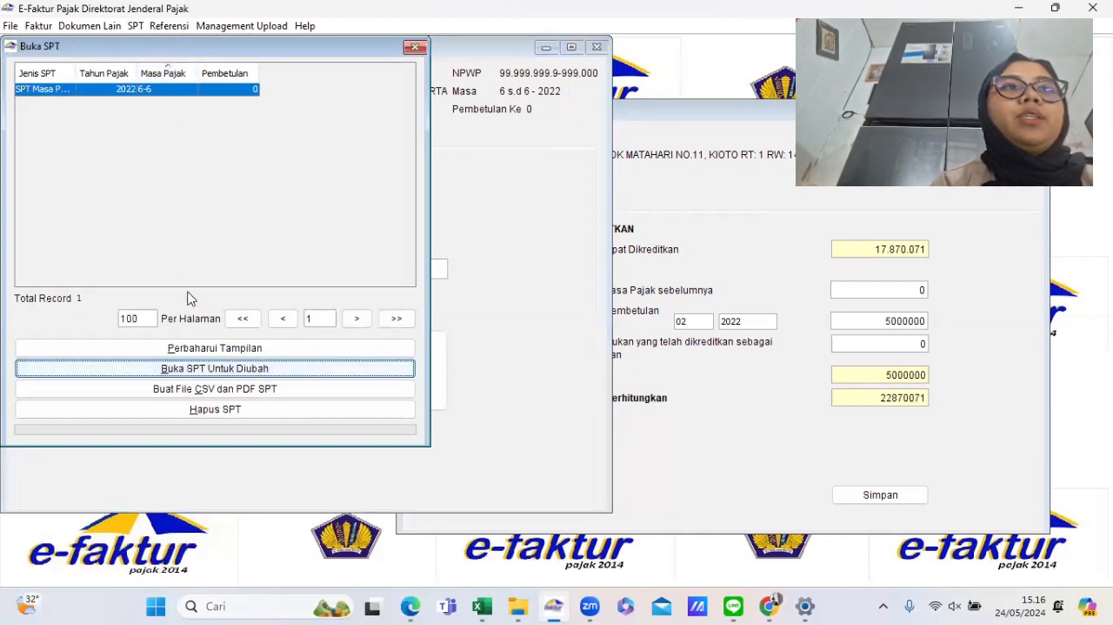
{"action": "left_click", "coordinate": [102, 94]}
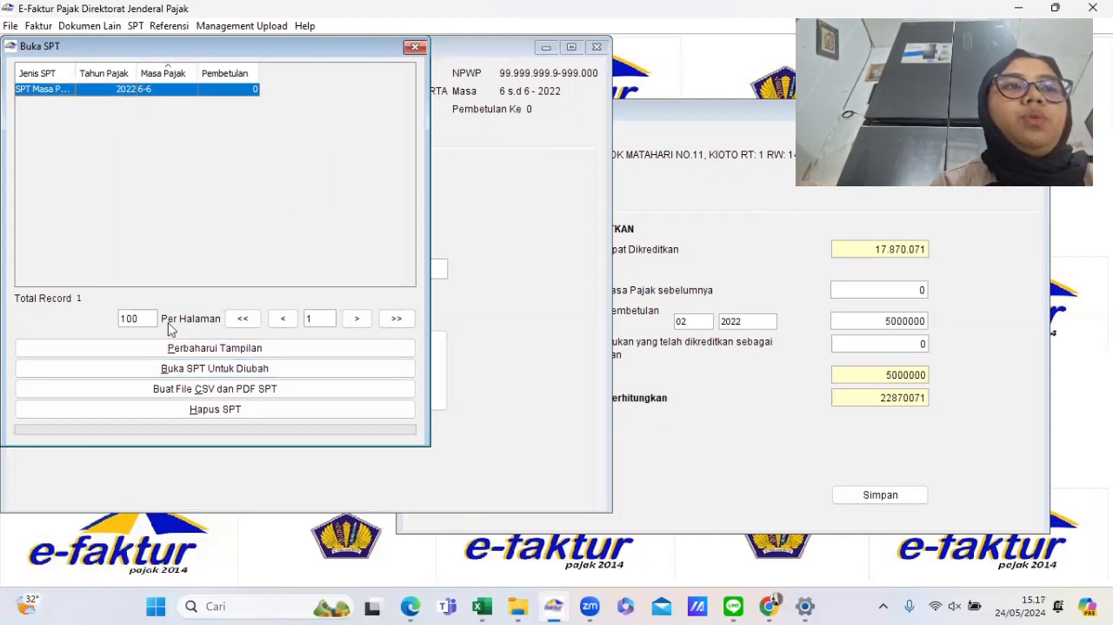
- Generate the SPT's CSV and PDF files into the PPN MOdUL 9 folder, using the All Files type
{"action": "left_click", "coordinate": [181, 389]}
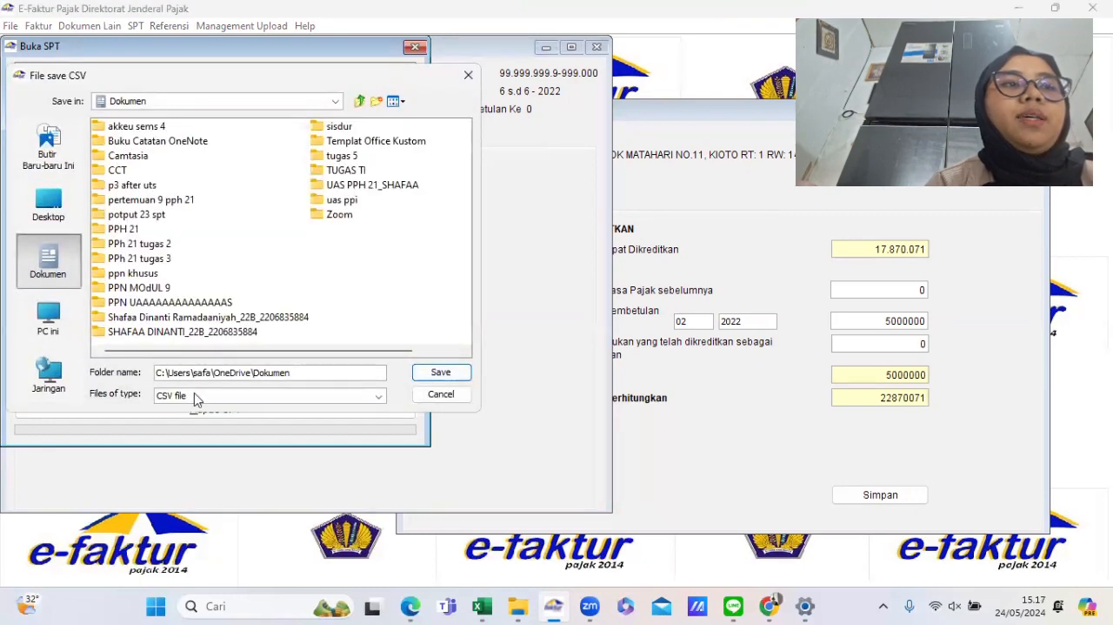
{"action": "left_click", "coordinate": [194, 395]}
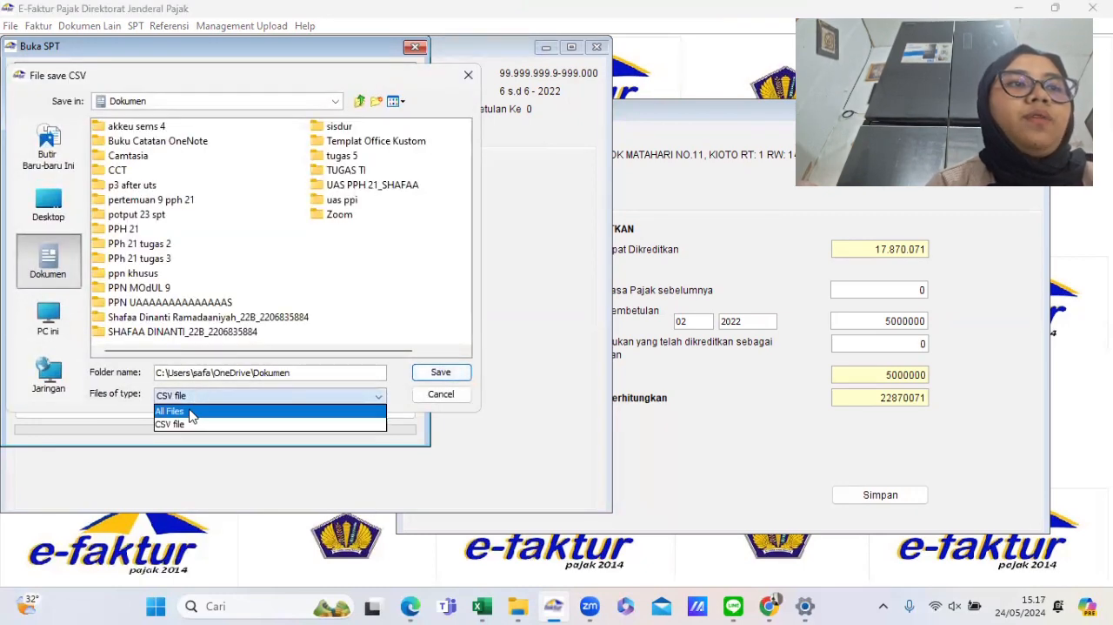
{"action": "left_click", "coordinate": [189, 411]}
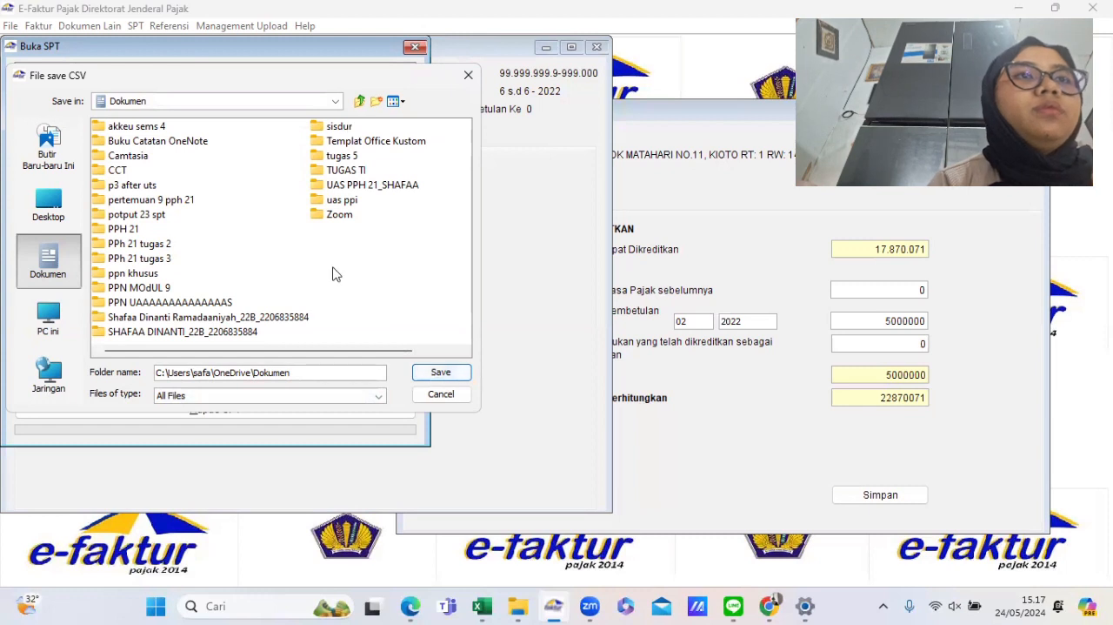
{"action": "scroll", "coordinate": [220, 282], "scroll_direction": "right", "scroll_amount": 1}
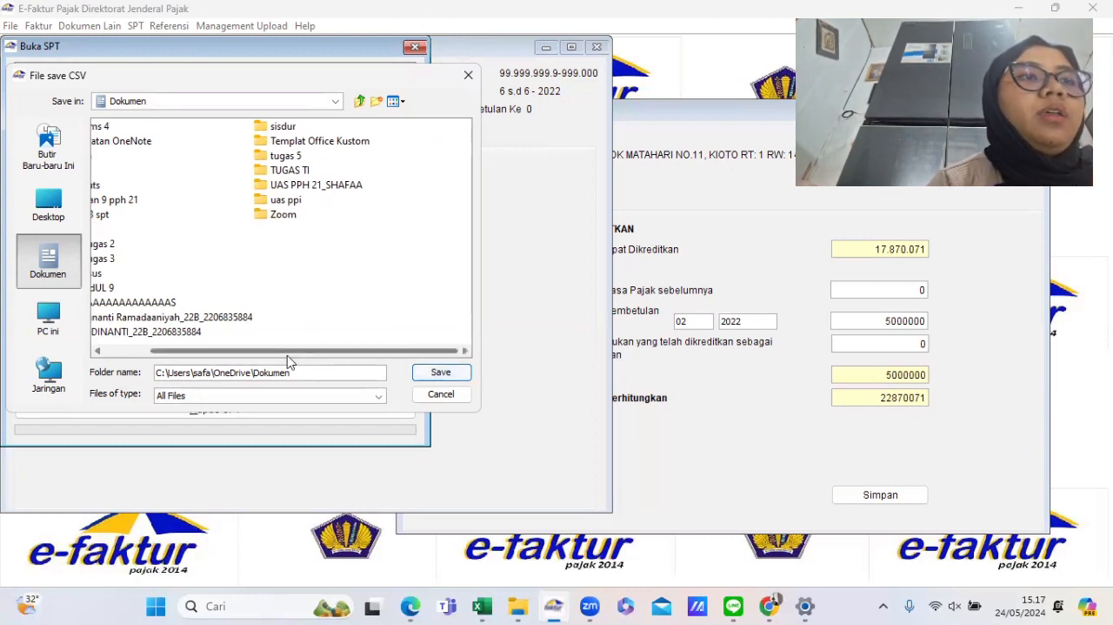
{"action": "scroll", "coordinate": [273, 355], "scroll_direction": "left", "scroll_amount": 1}
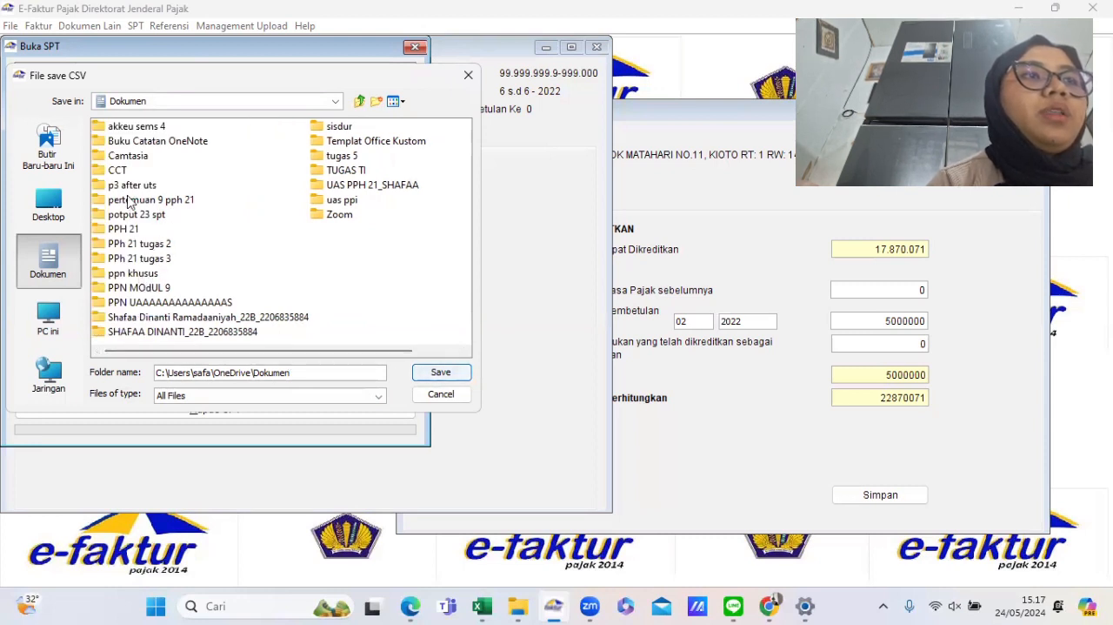
{"action": "left_click", "coordinate": [143, 287]}
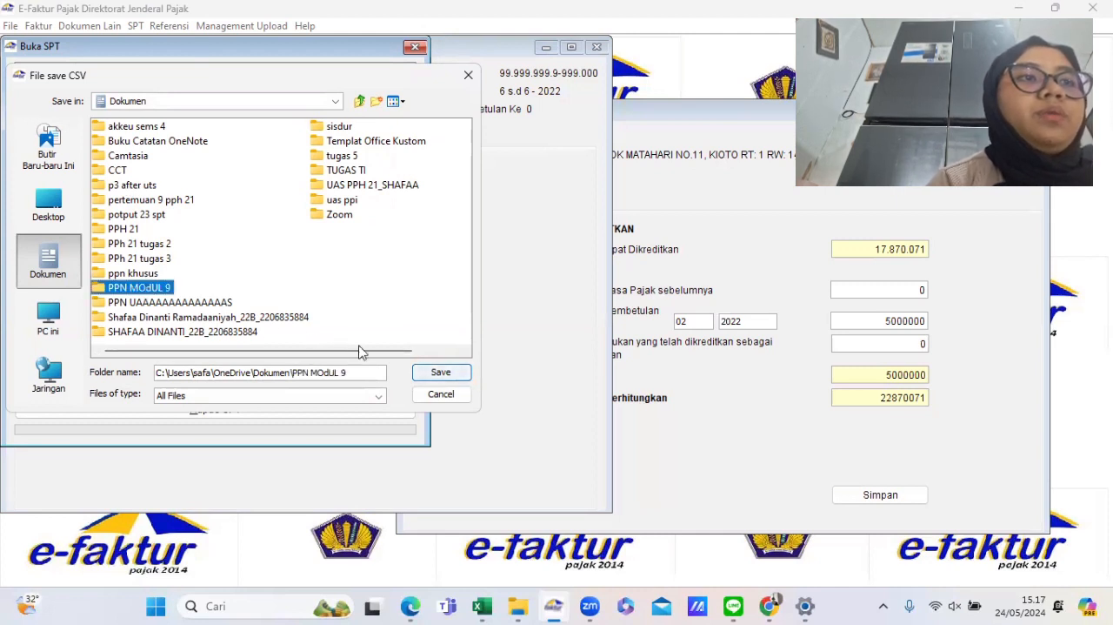
{"action": "left_click", "coordinate": [439, 372]}
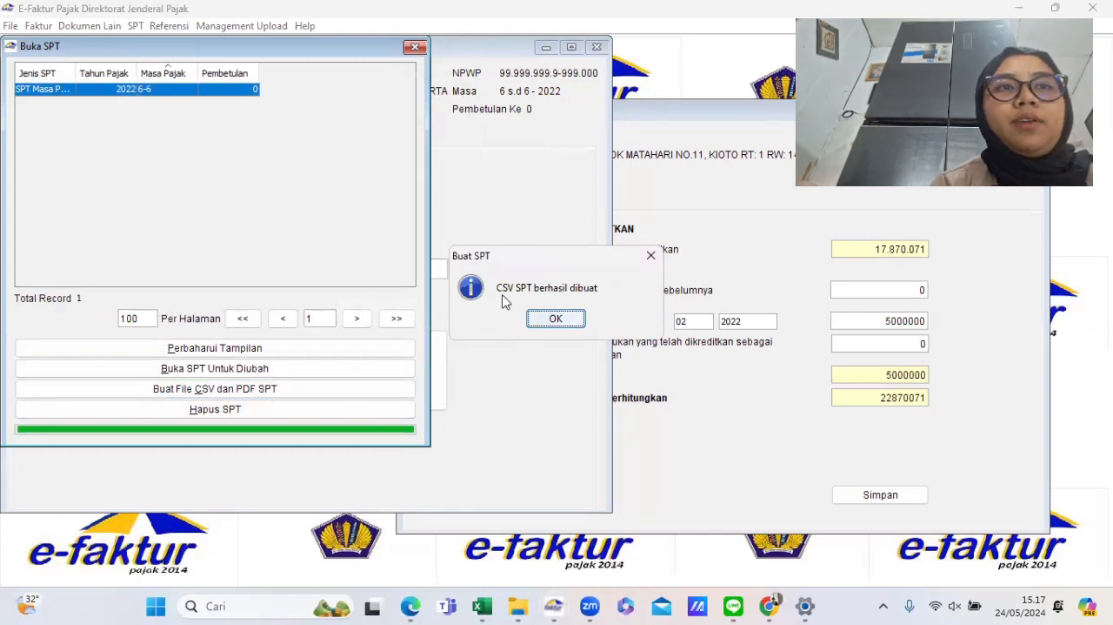
{"action": "left_click", "coordinate": [556, 320]}
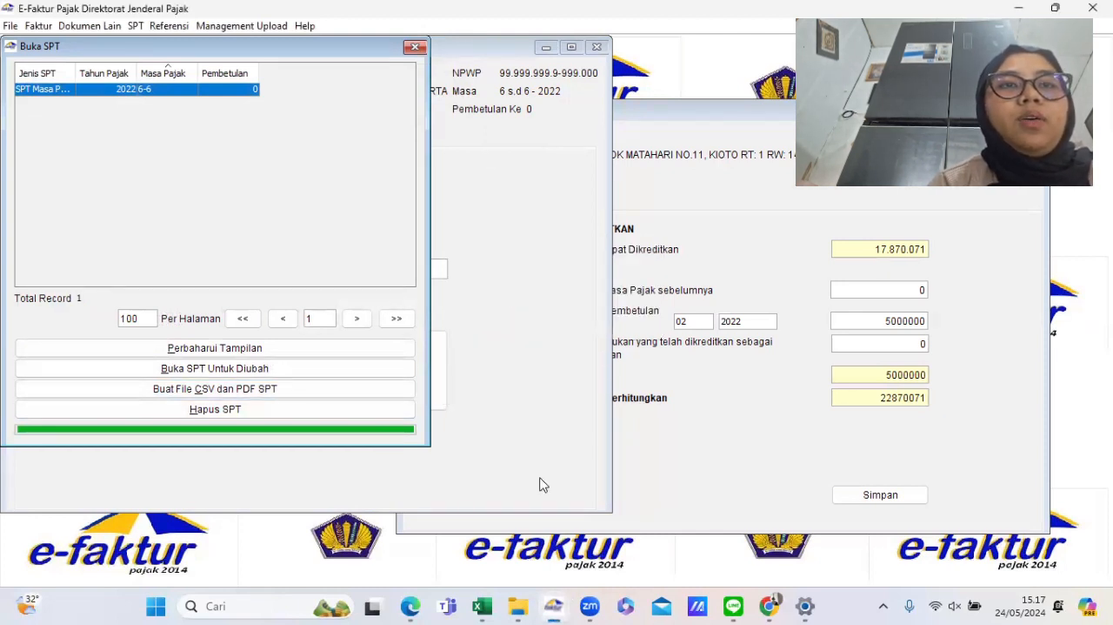
- Switch to File Explorer and open the generated SPT PDF from the Dokumen\PPN MOdUL 9 folder
{"action": "mouse_move", "coordinate": [517, 606]}
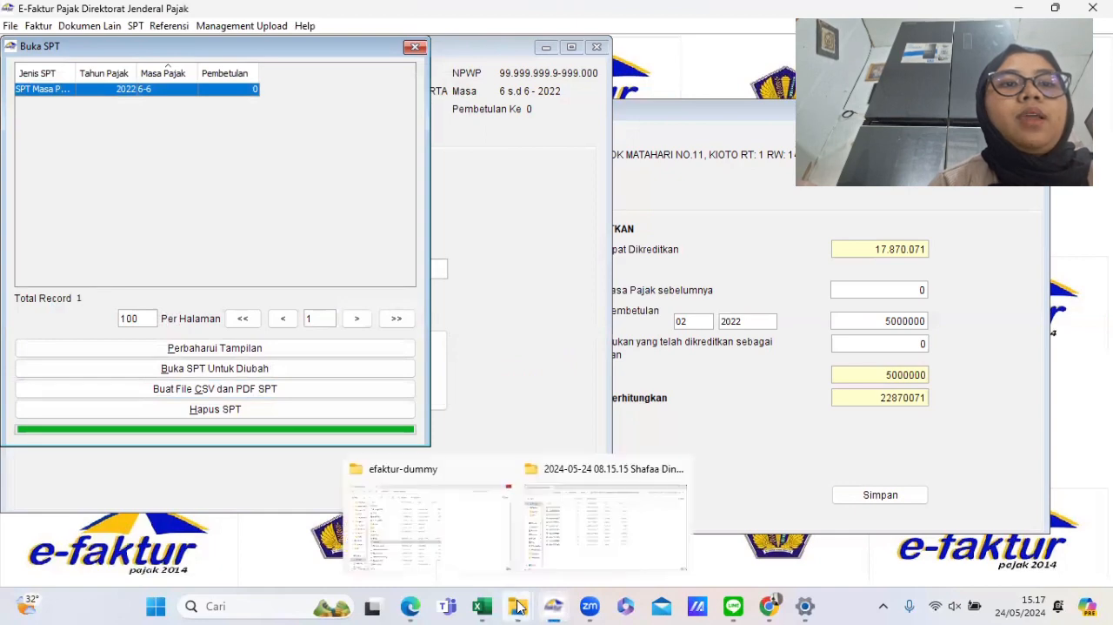
{"action": "left_click", "coordinate": [474, 527]}
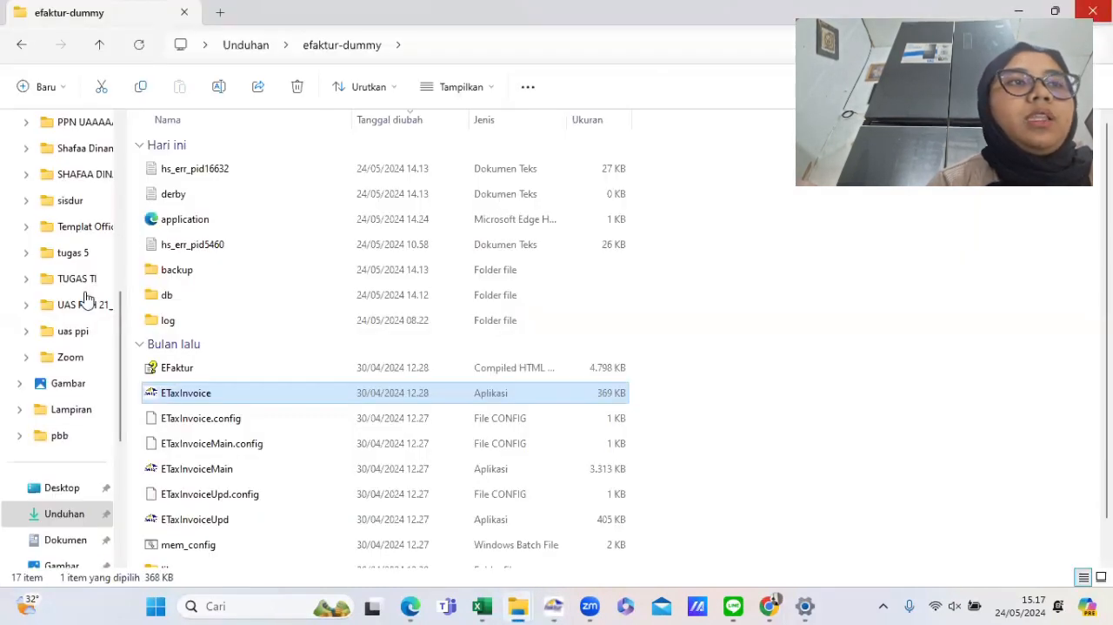
{"action": "scroll", "coordinate": [77, 323], "scroll_direction": "up", "scroll_amount": 3}
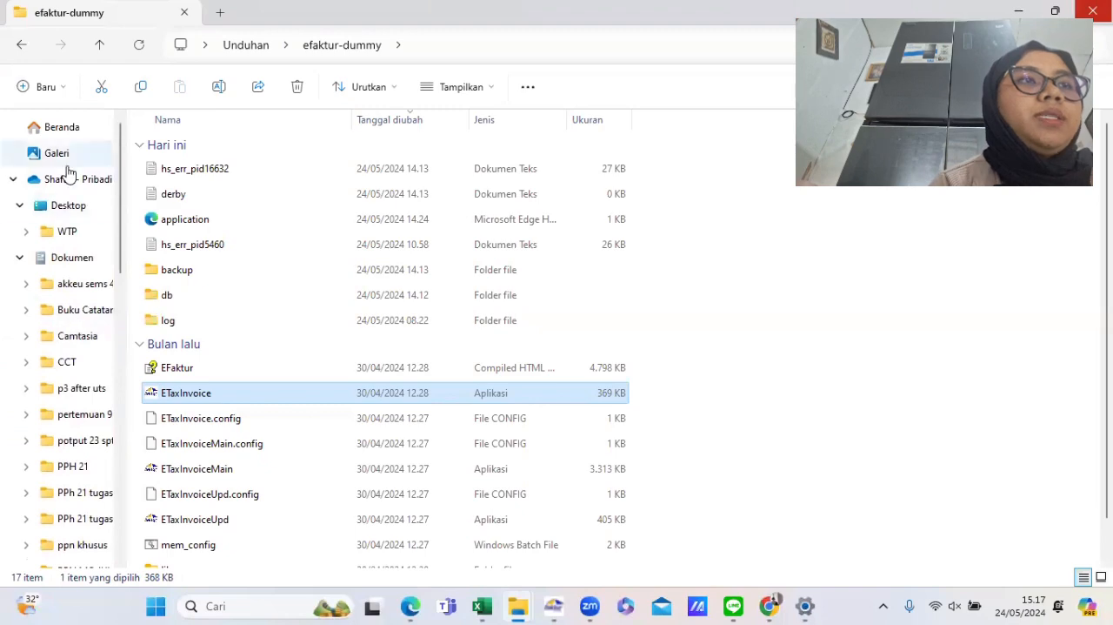
{"action": "left_click", "coordinate": [72, 258]}
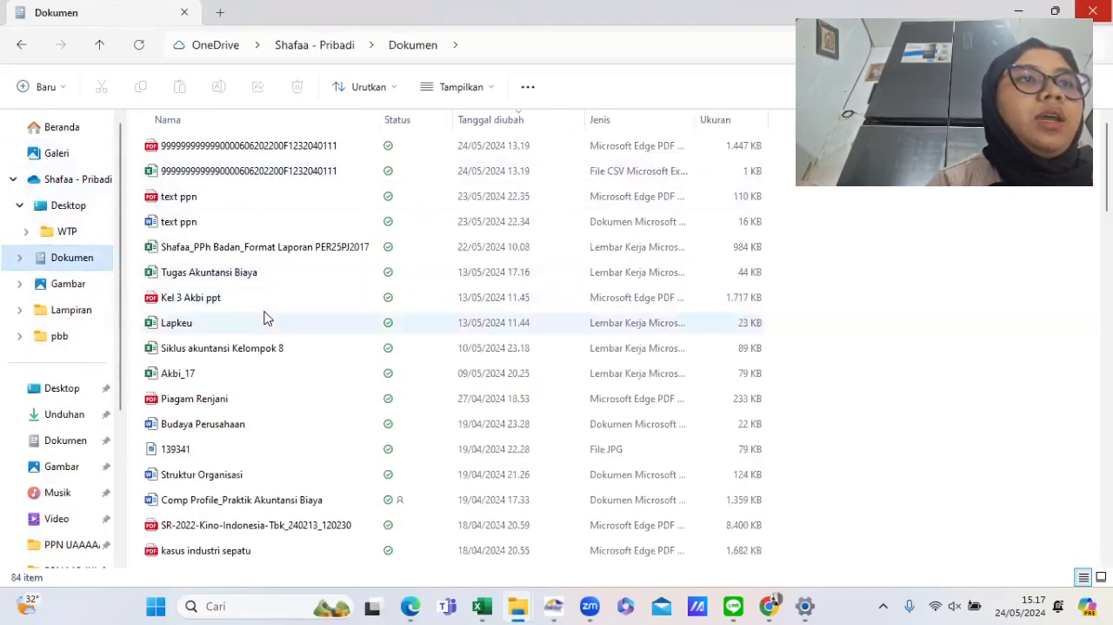
{"action": "scroll", "coordinate": [266, 317], "scroll_direction": "down", "scroll_amount": 6}
{"action": "scroll", "coordinate": [266, 317], "scroll_direction": "down", "scroll_amount": 15}
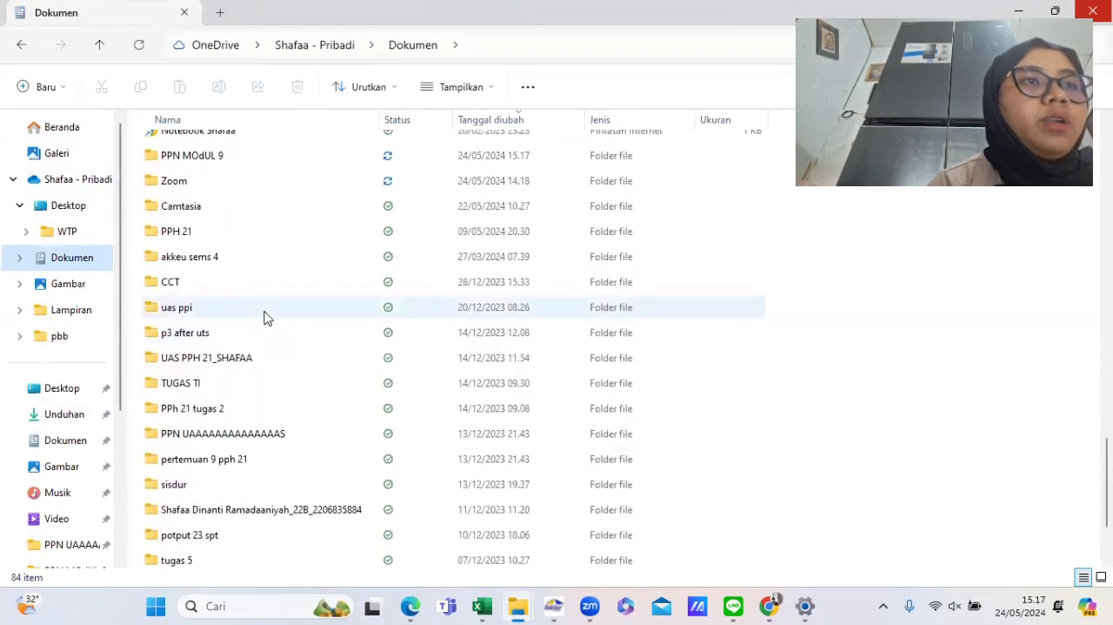
{"action": "scroll", "coordinate": [266, 318], "scroll_direction": "up", "scroll_amount": 1}
{"action": "scroll", "coordinate": [246, 315], "scroll_direction": "down", "scroll_amount": 2}
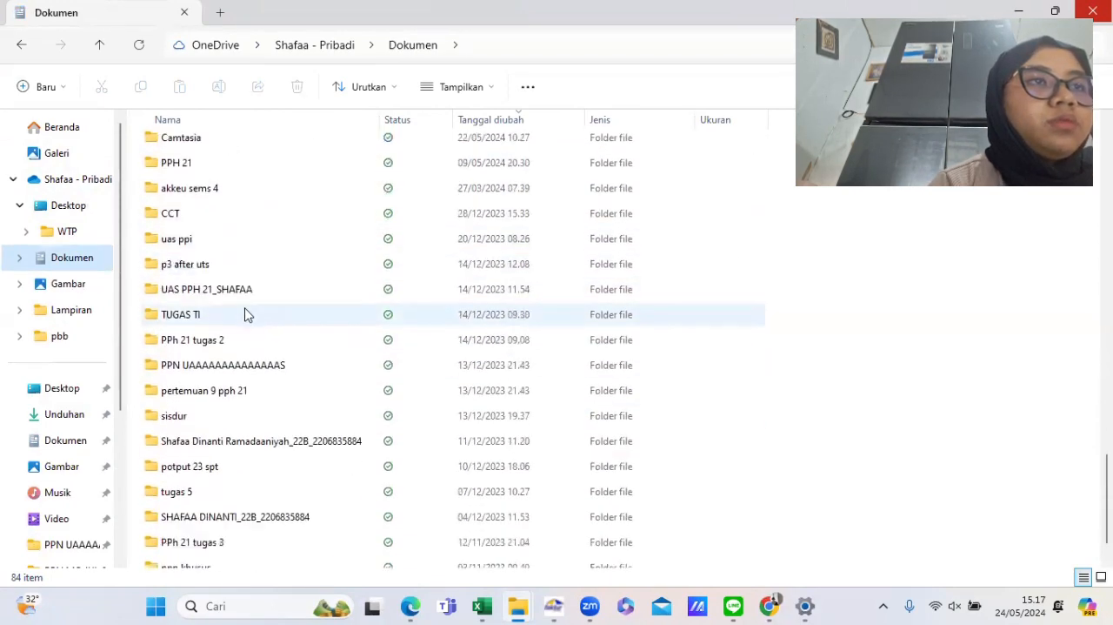
{"action": "scroll", "coordinate": [246, 315], "scroll_direction": "down", "scroll_amount": 1}
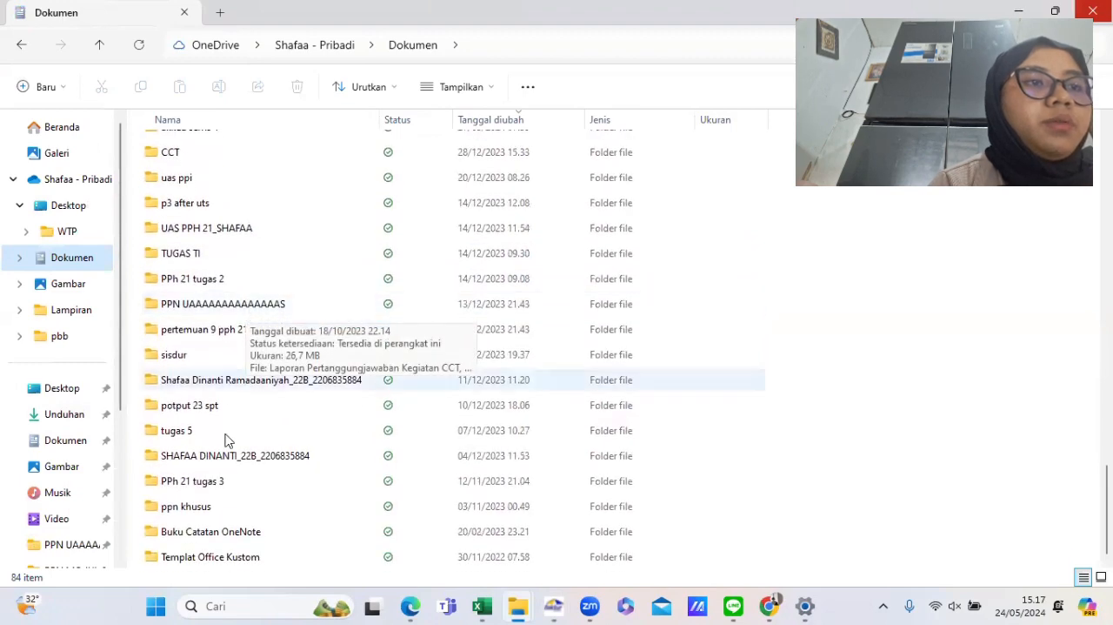
{"action": "scroll", "coordinate": [227, 478], "scroll_direction": "up", "scroll_amount": 1}
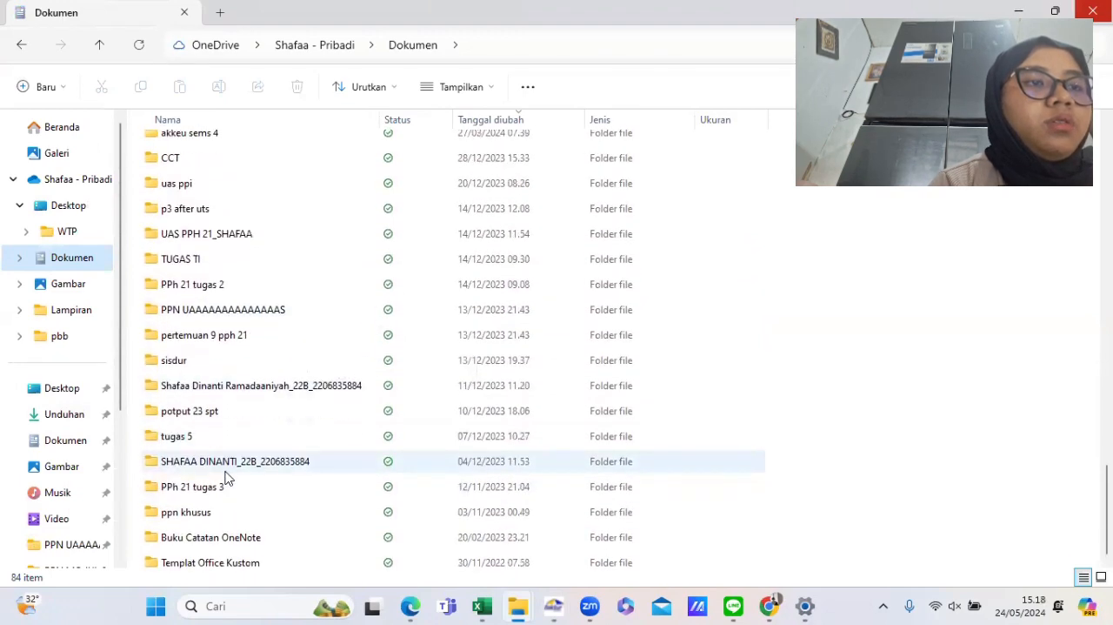
{"action": "scroll", "coordinate": [226, 477], "scroll_direction": "up", "scroll_amount": 3}
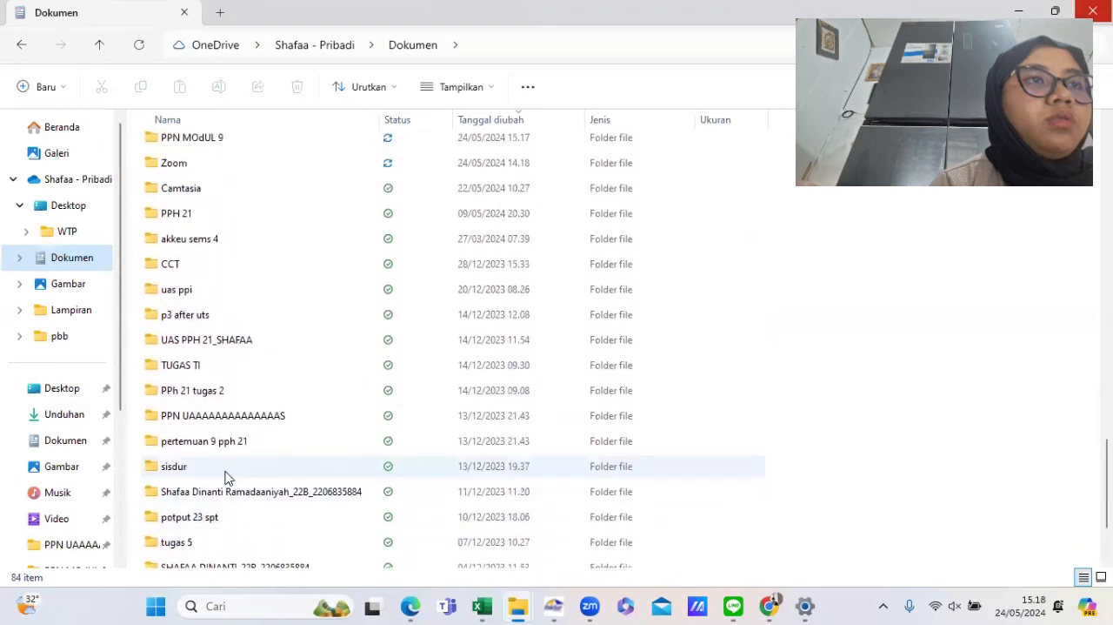
{"action": "left_click", "coordinate": [181, 256]}
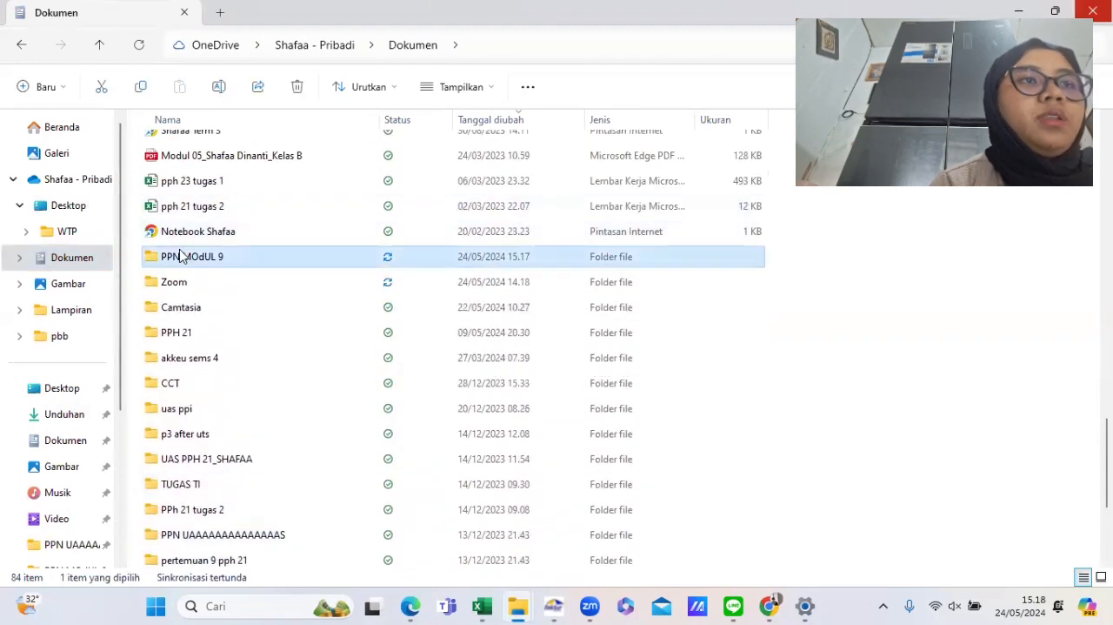
{"action": "double_click", "coordinate": [181, 256]}
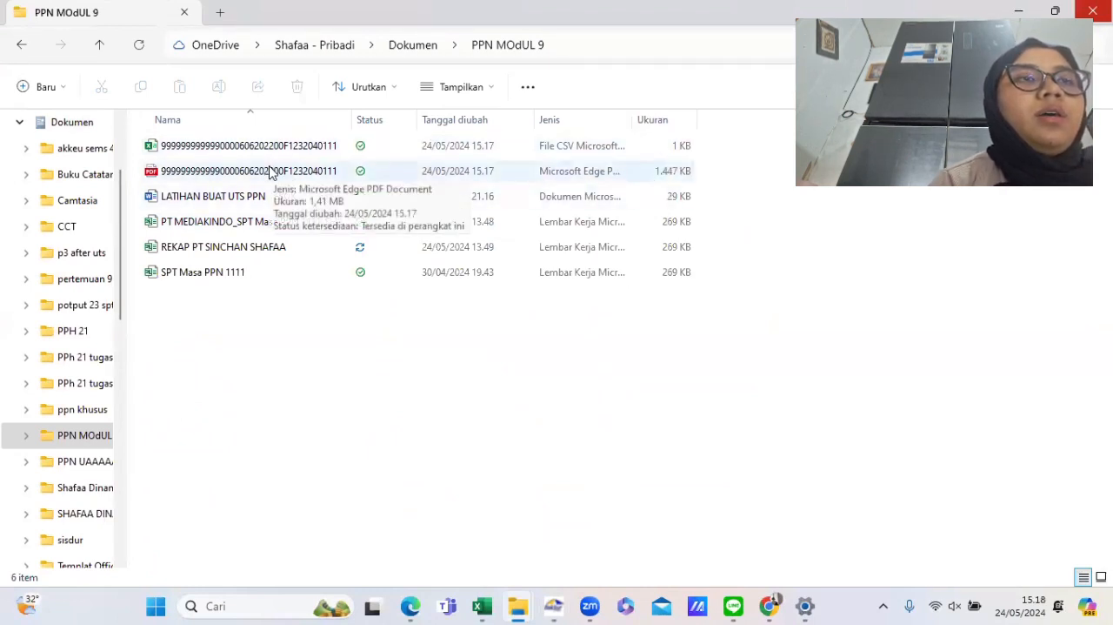
{"action": "left_click", "coordinate": [298, 172]}
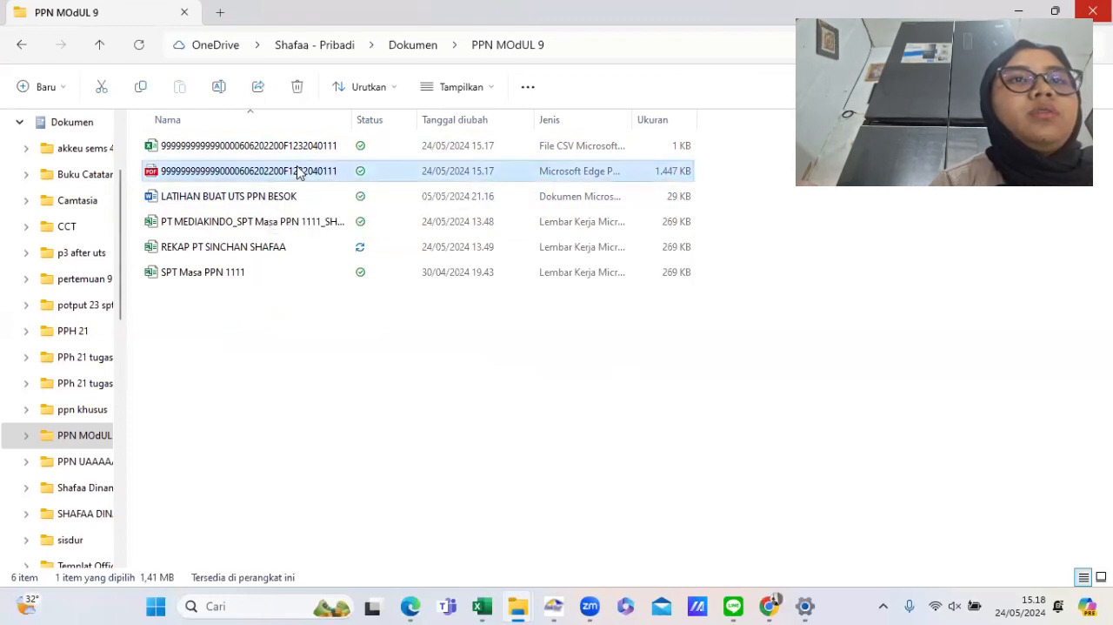
{"action": "key", "text": "Return"}
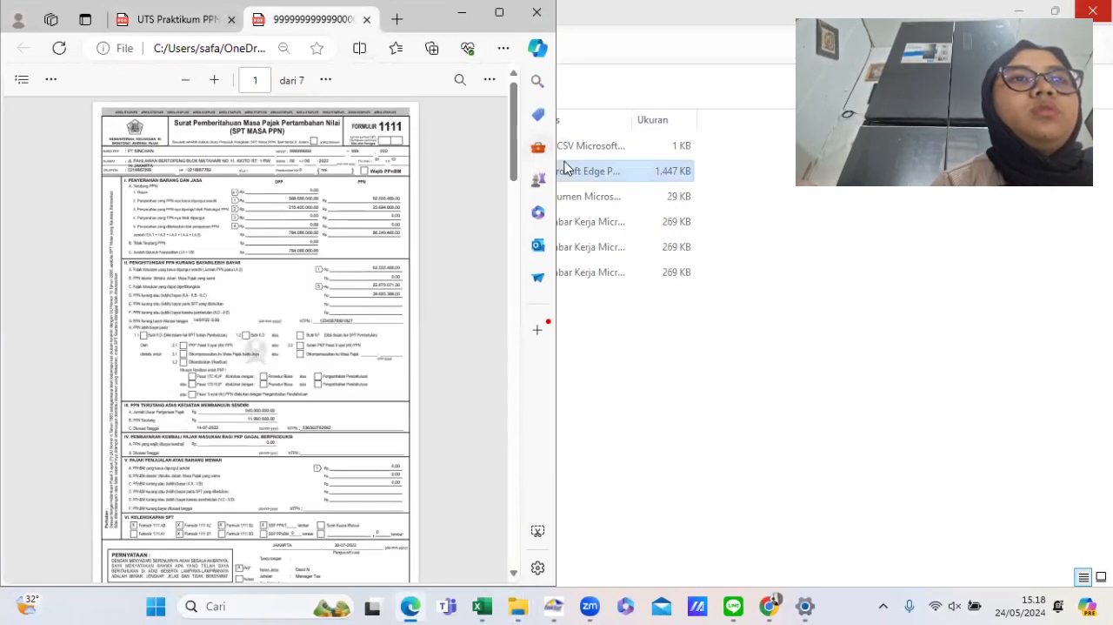
- Enlarge the browser window and page through the generated SPT Masa PPN PDF to review its sections
{"action": "left_click_drag", "start_coordinate": [557, 164], "coordinate": [1111, 163]}
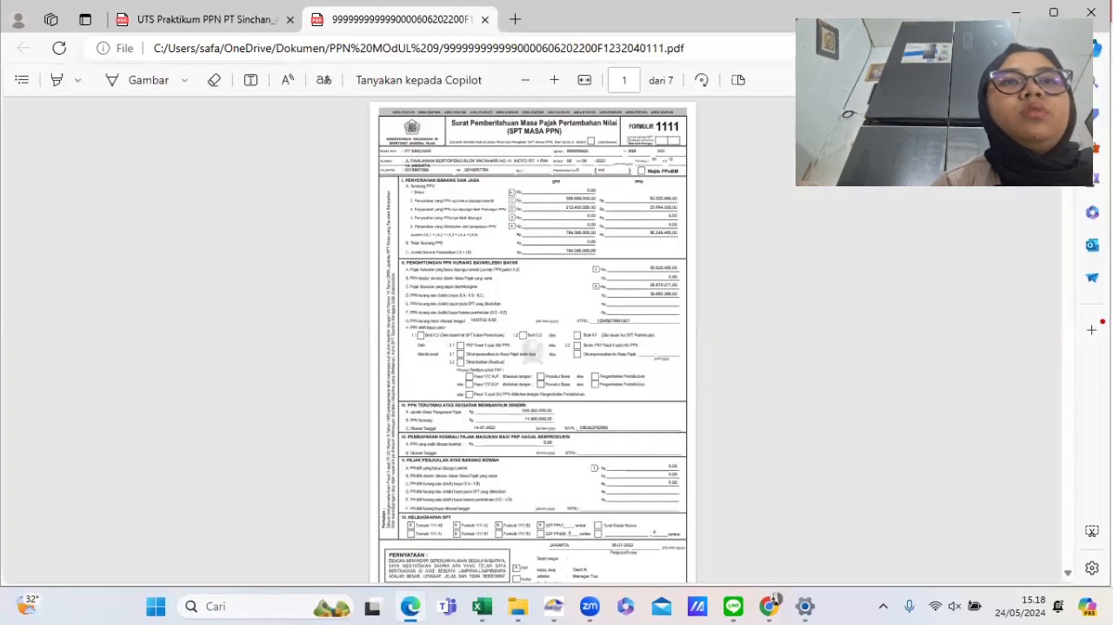
{"action": "scroll", "coordinate": [684, 292], "scroll_direction": "up", "scroll_amount": 5}
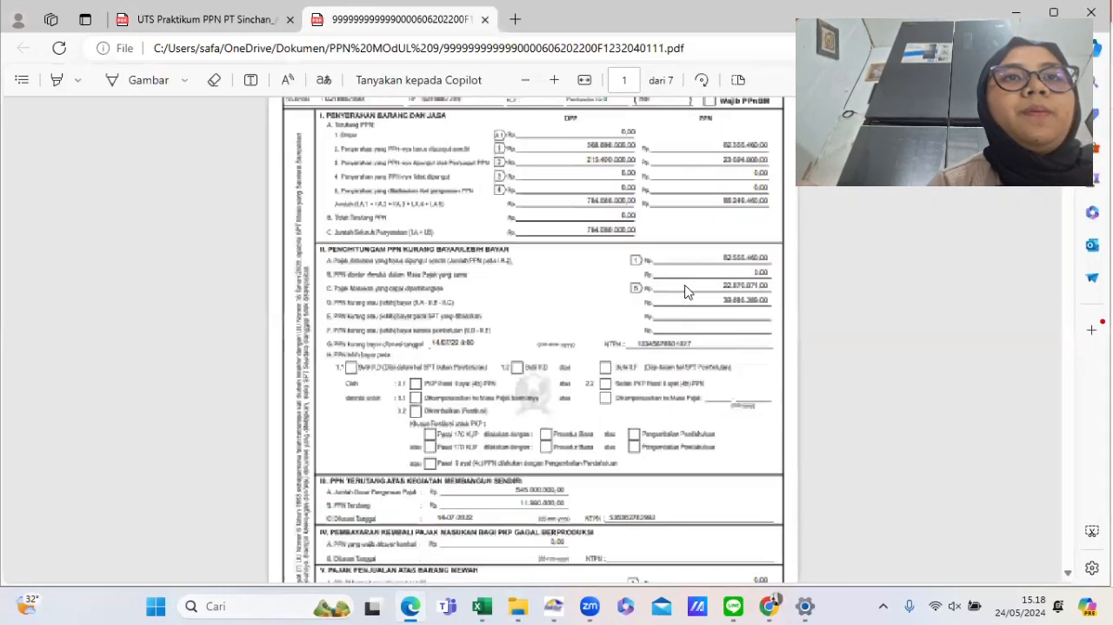
{"action": "scroll", "coordinate": [685, 292], "scroll_direction": "up", "scroll_amount": 3}
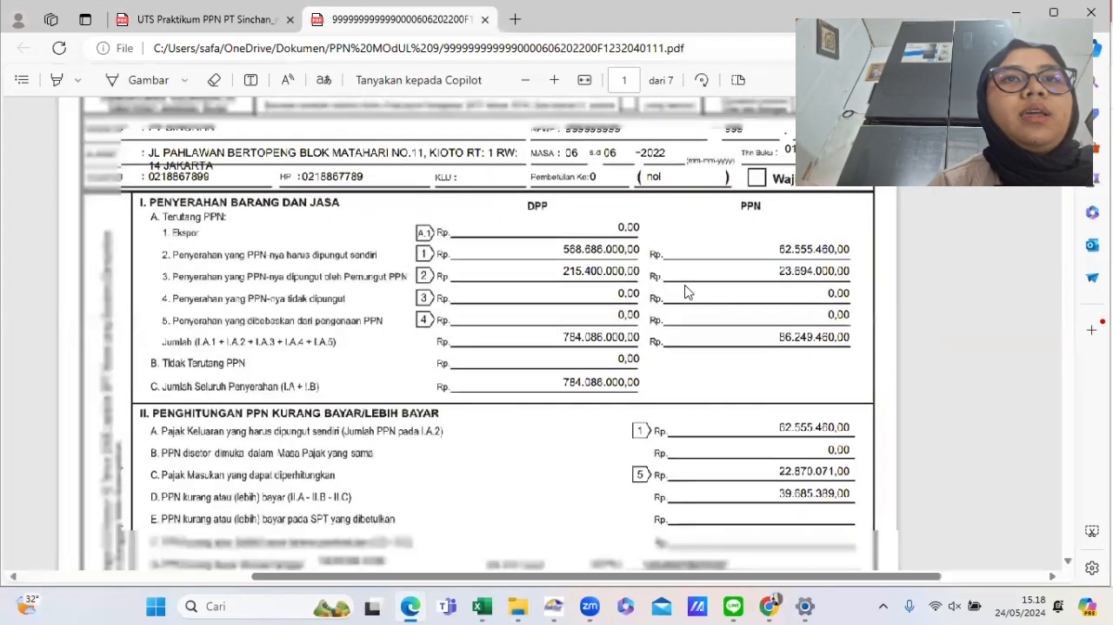
{"action": "scroll", "coordinate": [685, 291], "scroll_direction": "up", "scroll_amount": 2}
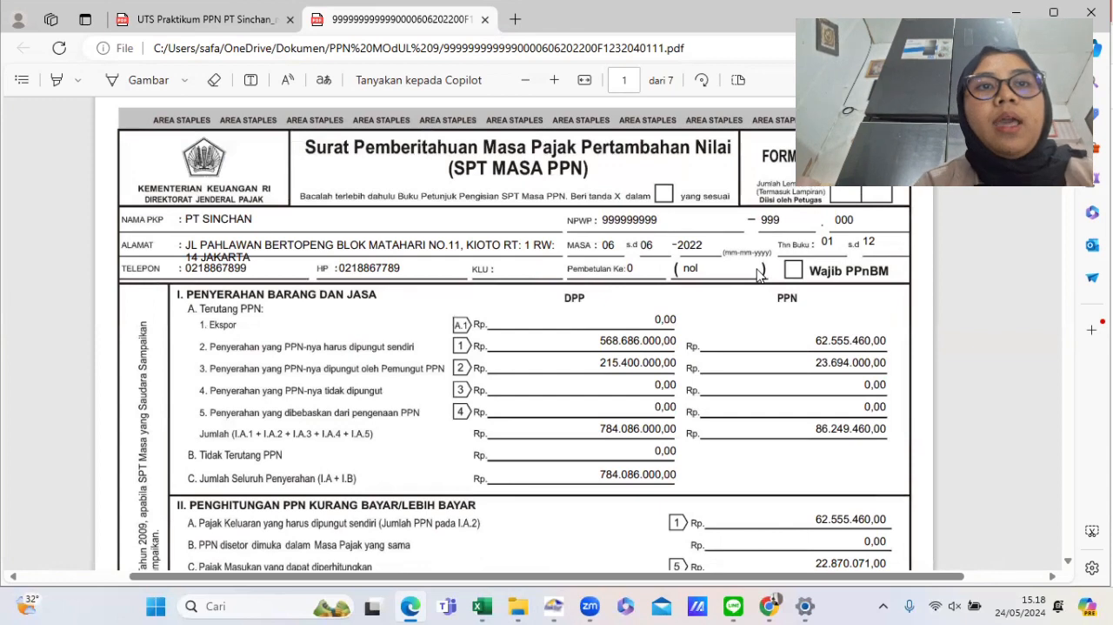
{"action": "scroll", "coordinate": [553, 406], "scroll_direction": "down", "scroll_amount": 3}
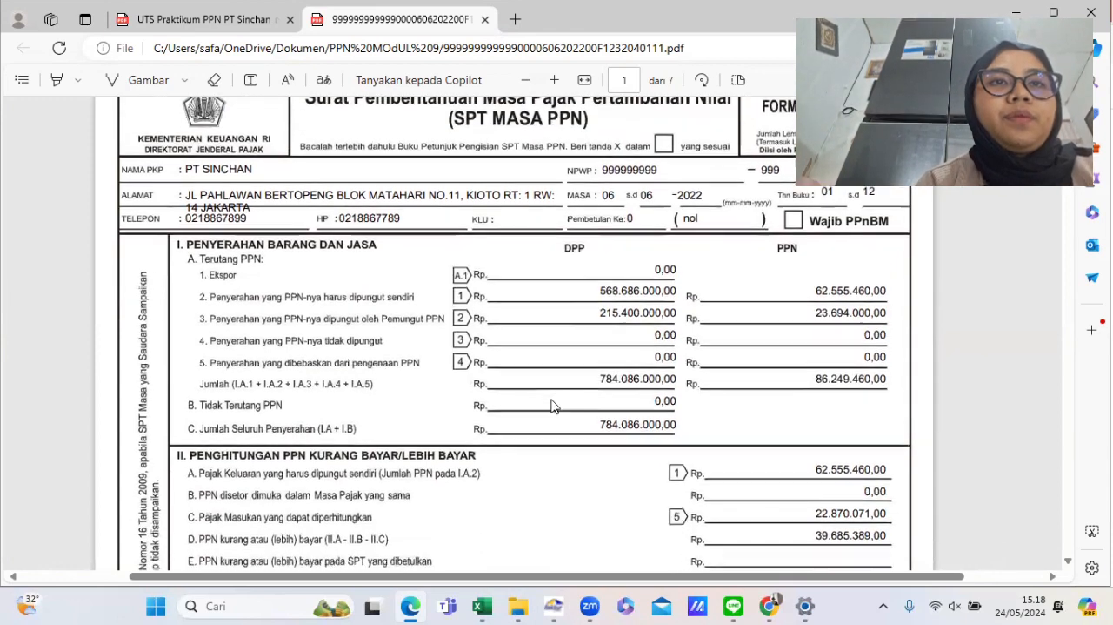
{"action": "scroll", "coordinate": [553, 405], "scroll_direction": "up", "scroll_amount": 3}
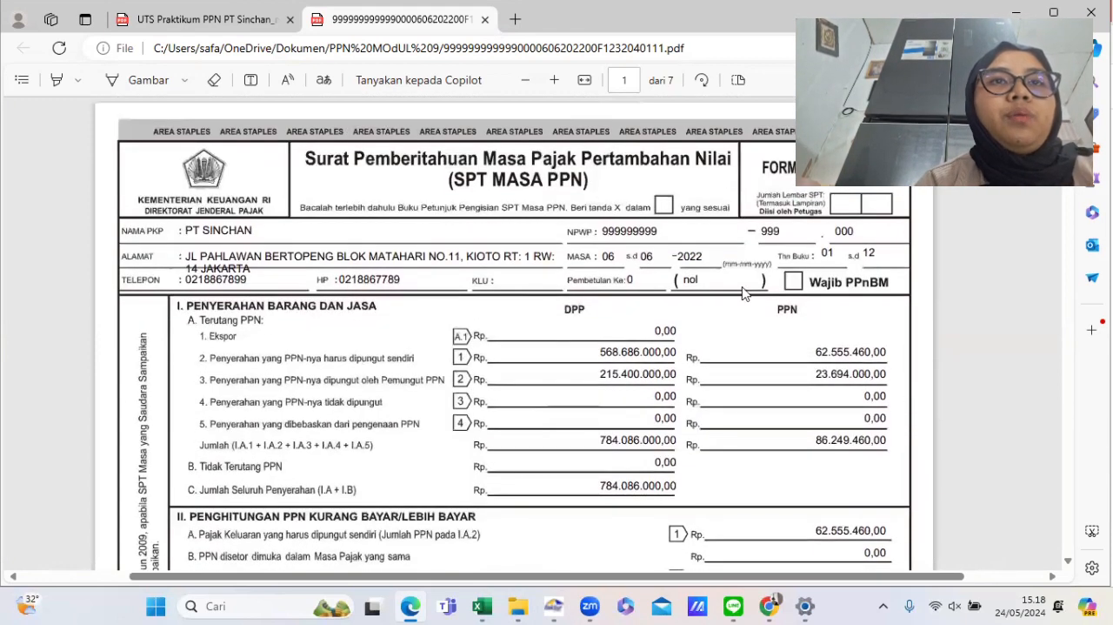
{"action": "scroll", "coordinate": [744, 293], "scroll_direction": "down", "scroll_amount": 10}
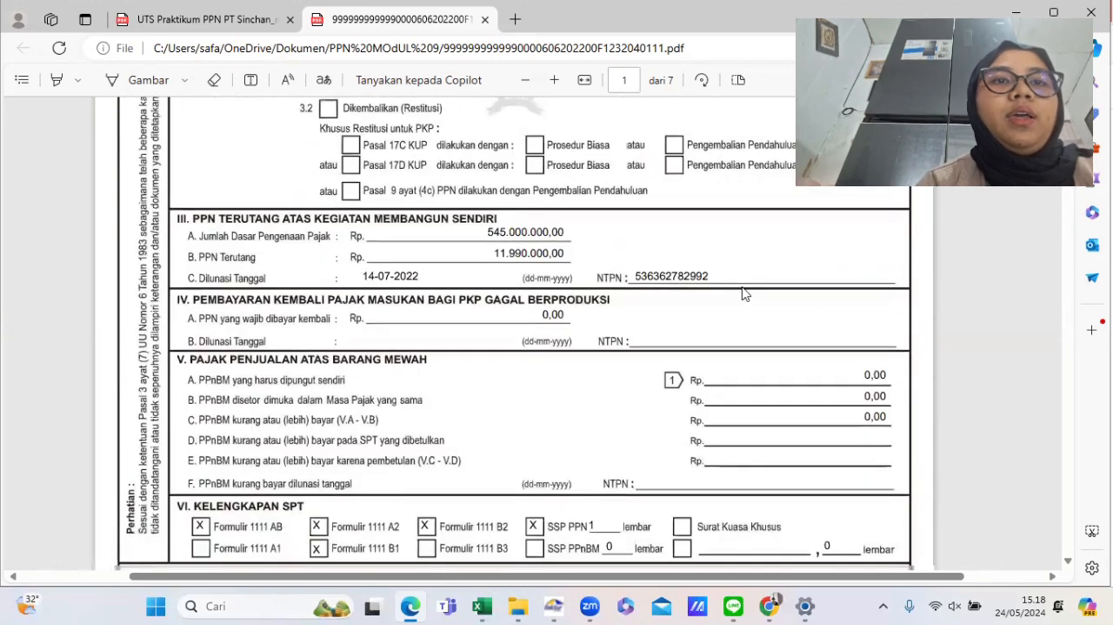
{"action": "scroll", "coordinate": [743, 293], "scroll_direction": "down", "scroll_amount": 10}
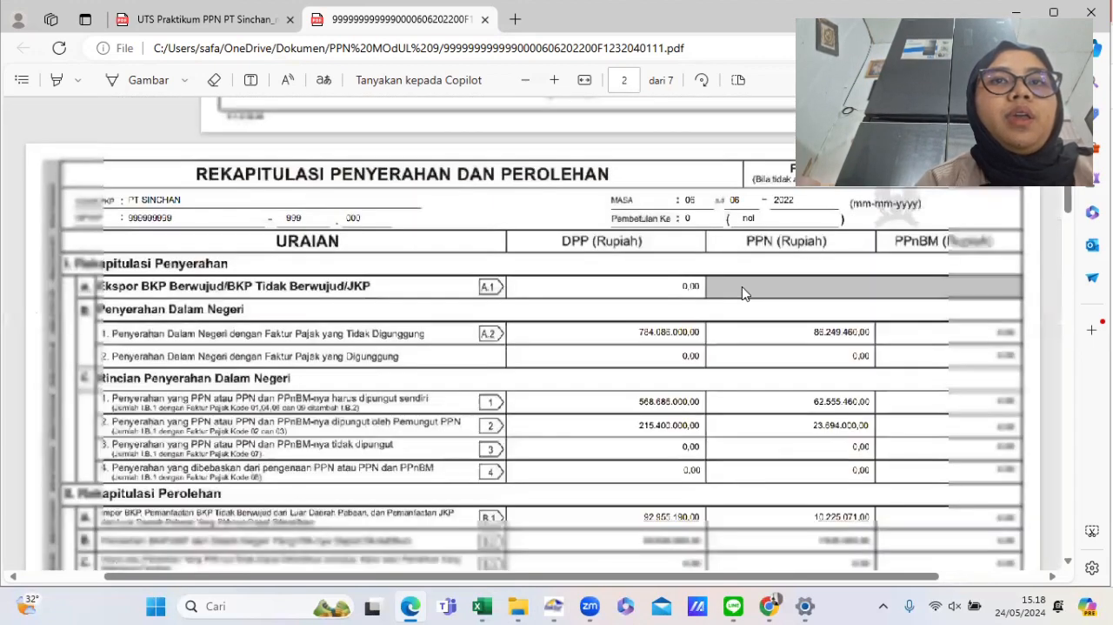
{"action": "scroll", "coordinate": [744, 293], "scroll_direction": "down", "scroll_amount": 10}
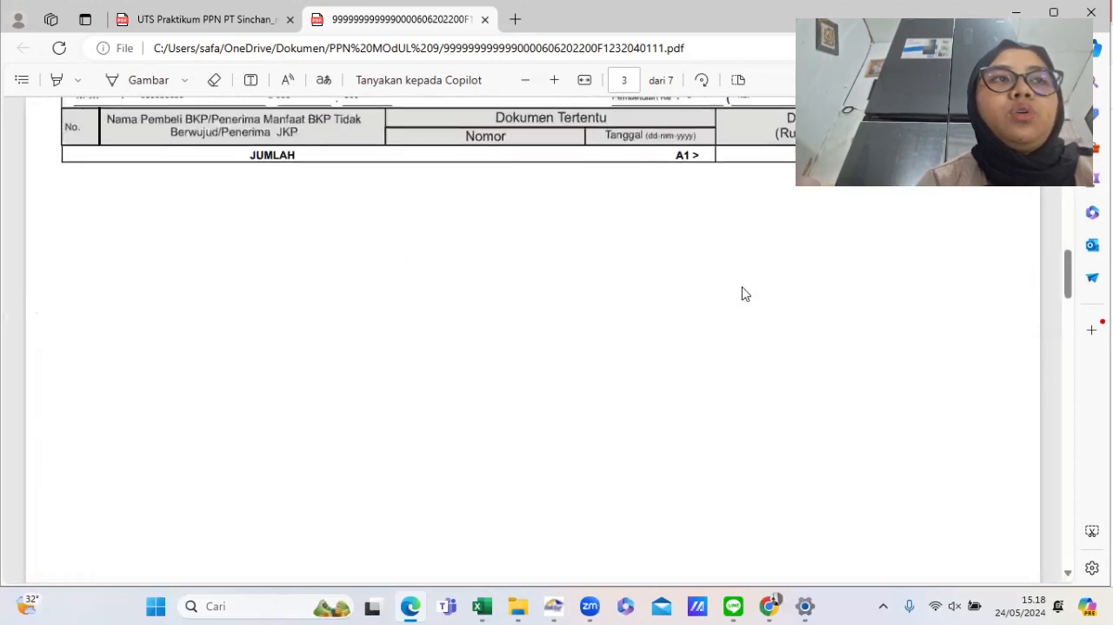
{"action": "scroll", "coordinate": [744, 293], "scroll_direction": "down", "scroll_amount": 10}
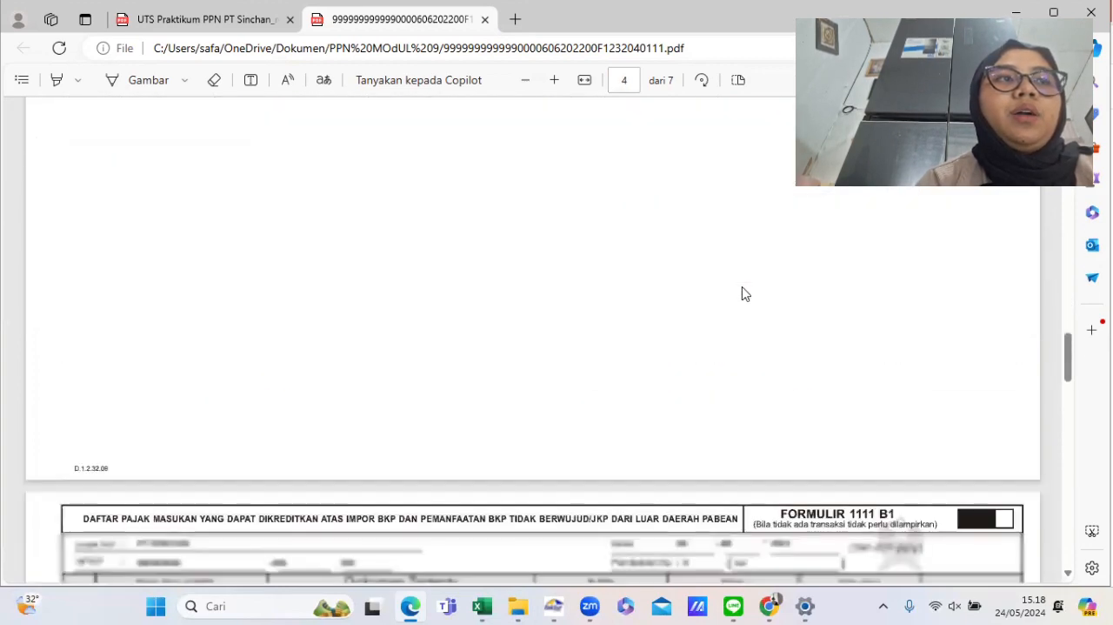
- Scroll through the PDF's Formulir 1111 B1, B2 and B3 pages to review the listed input tax, then close the PDF viewer
{"action": "scroll", "coordinate": [744, 294], "scroll_direction": "up", "scroll_amount": 3}
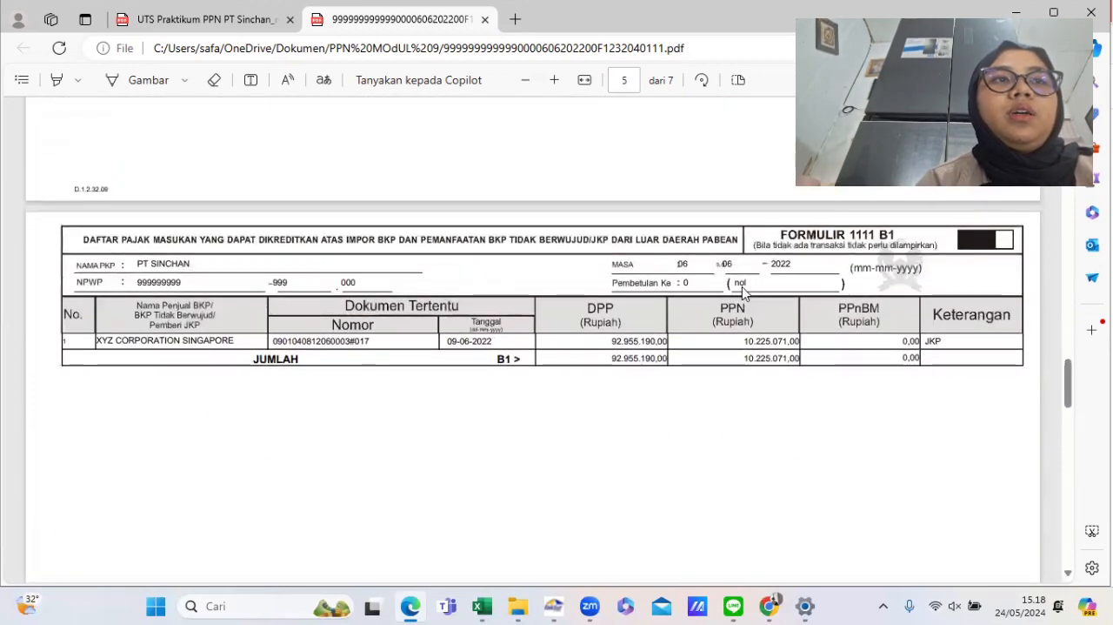
{"action": "right_click", "coordinate": [743, 293]}
{"action": "scroll", "coordinate": [621, 344], "scroll_direction": "down", "scroll_amount": 10}
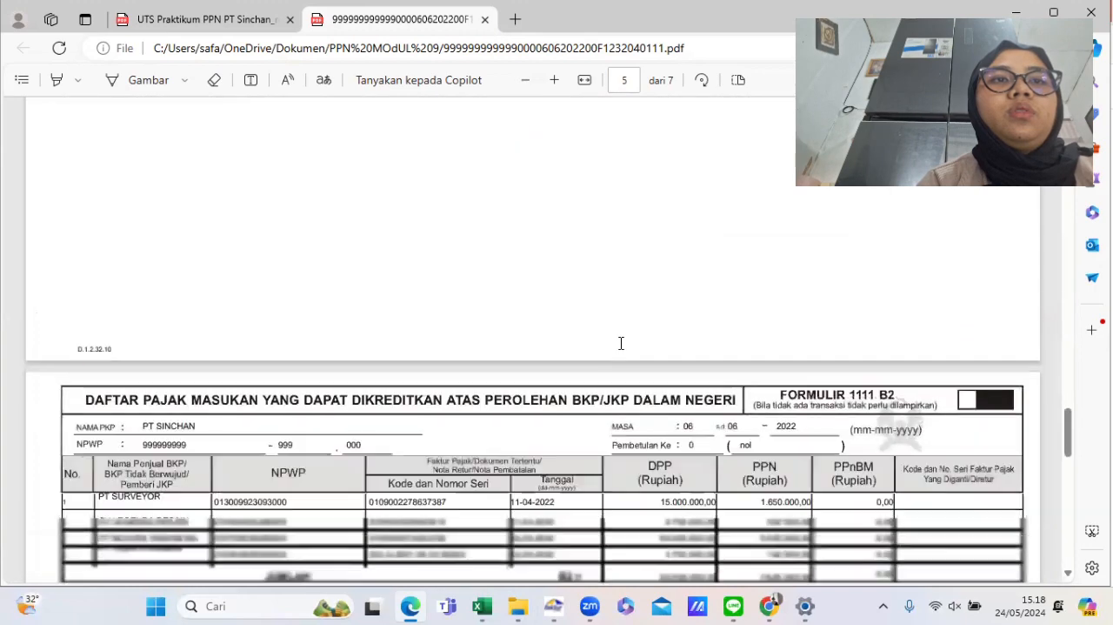
{"action": "scroll", "coordinate": [621, 343], "scroll_direction": "down", "scroll_amount": 3}
{"action": "scroll", "coordinate": [728, 440], "scroll_direction": "down", "scroll_amount": 8}
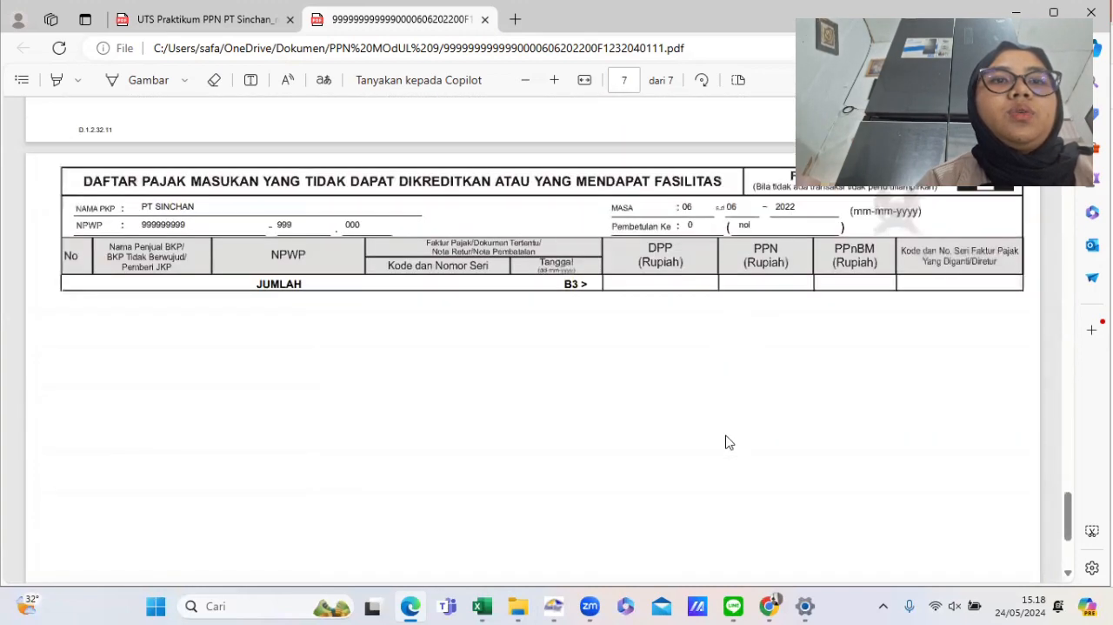
{"action": "scroll", "coordinate": [729, 442], "scroll_direction": "down", "scroll_amount": 2}
{"action": "scroll", "coordinate": [729, 442], "scroll_direction": "up", "scroll_amount": 6}
{"action": "scroll", "coordinate": [729, 442], "scroll_direction": "down", "scroll_amount": 5}
{"action": "scroll", "coordinate": [729, 441], "scroll_direction": "up", "scroll_amount": 4}
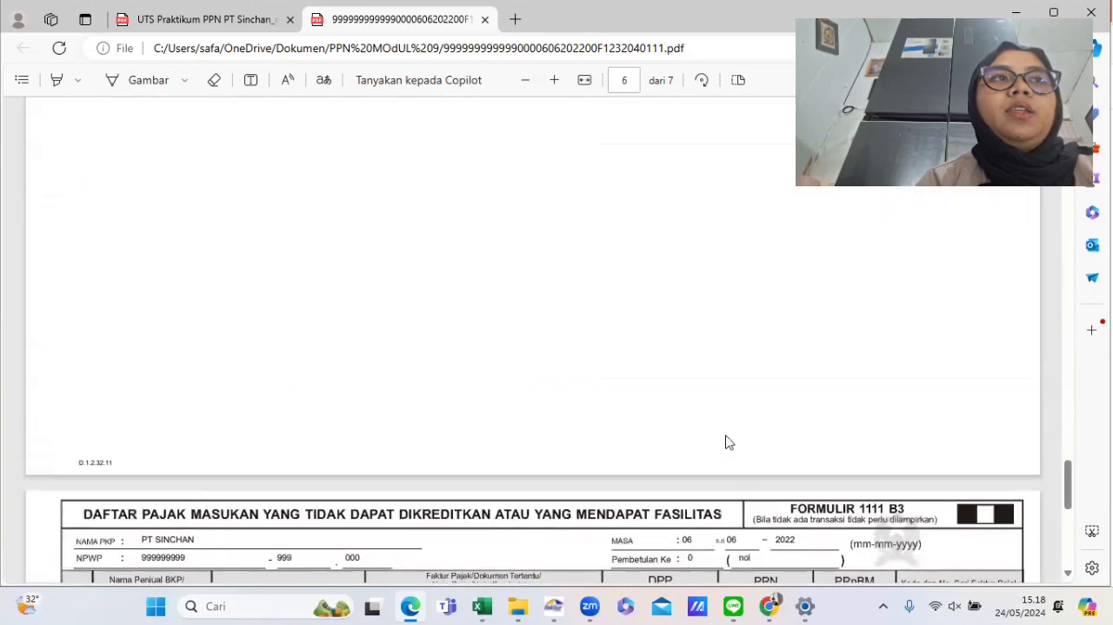
{"action": "scroll", "coordinate": [729, 442], "scroll_direction": "down", "scroll_amount": 4}
{"action": "scroll", "coordinate": [729, 442], "scroll_direction": "up", "scroll_amount": 2}
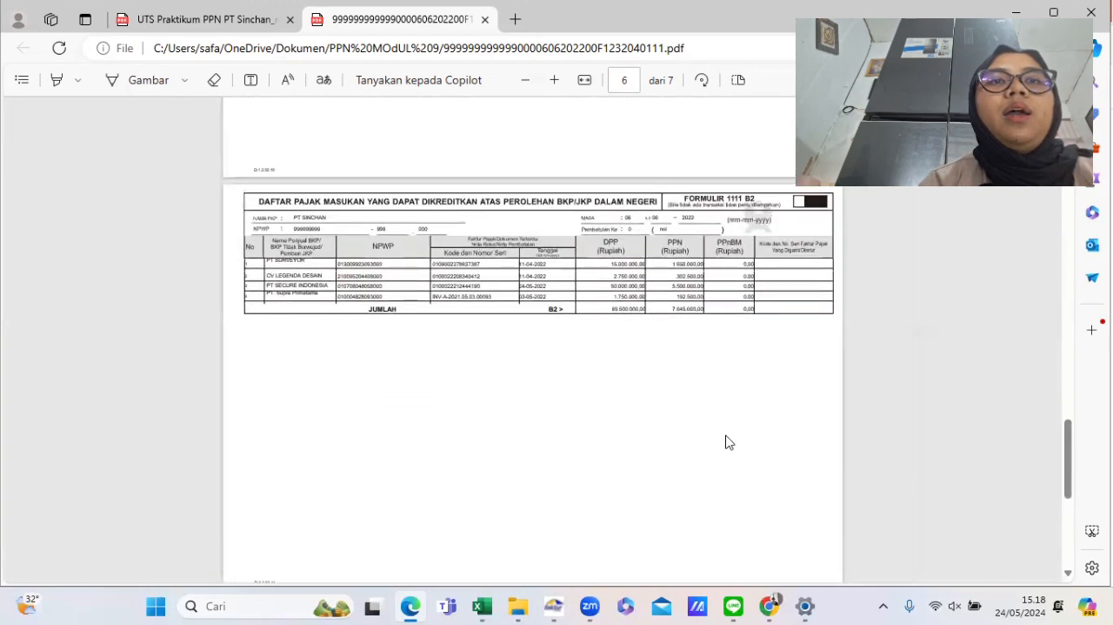
{"action": "scroll", "coordinate": [729, 442], "scroll_direction": "up", "scroll_amount": 2}
{"action": "scroll", "coordinate": [729, 442], "scroll_direction": "up", "scroll_amount": 3}
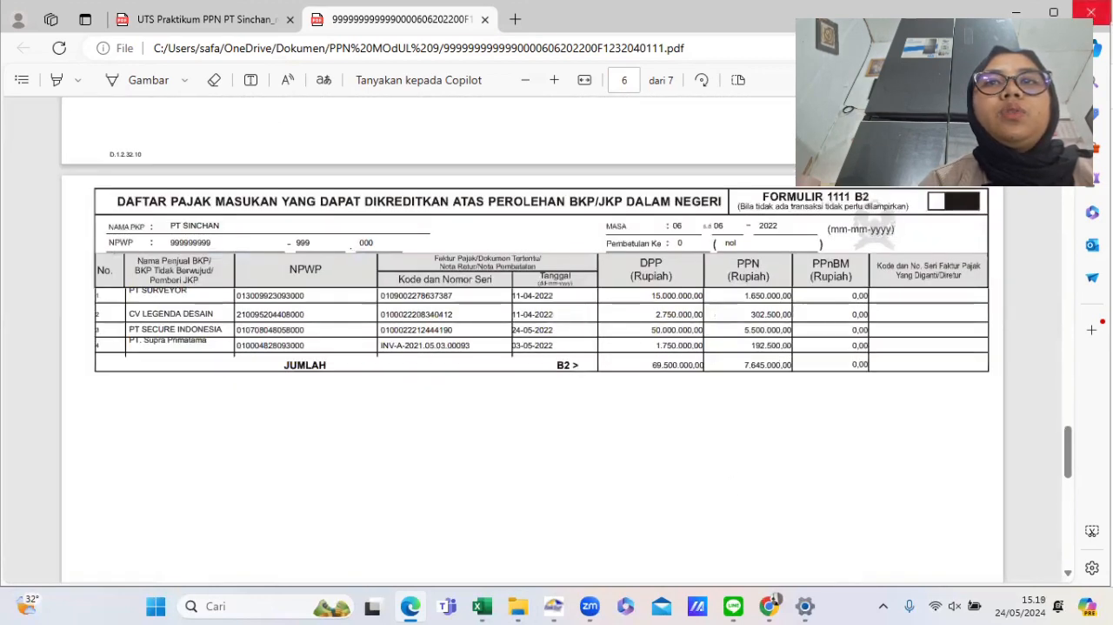
{"action": "scroll", "coordinate": [808, 202], "scroll_direction": "up", "scroll_amount": 4}
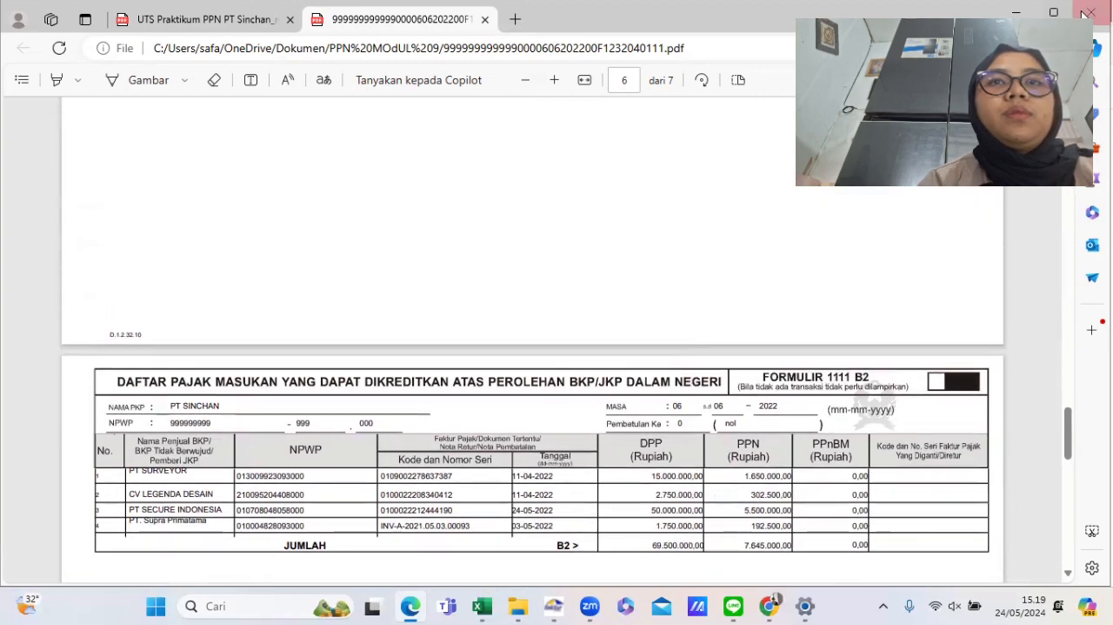
{"action": "left_click", "coordinate": [1088, 13]}
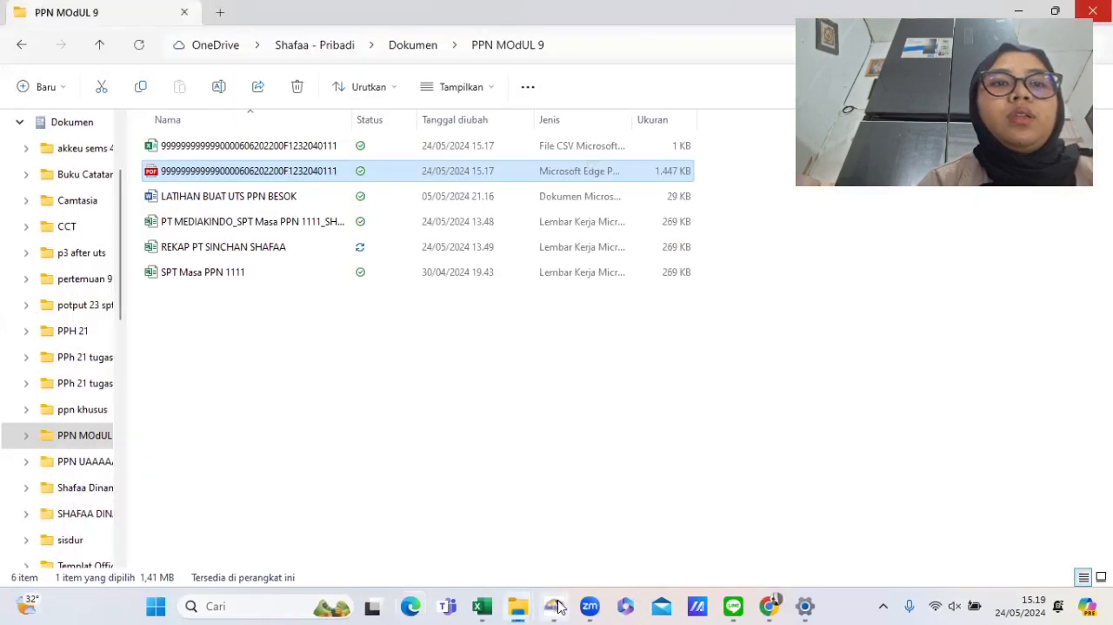
- Return to e-Faktur, move the Buka SPT dialog aside and close it to get back to the SPT Masa PPN form
{"action": "mouse_move", "coordinate": [557, 607]}
{"action": "left_click", "coordinate": [550, 508]}
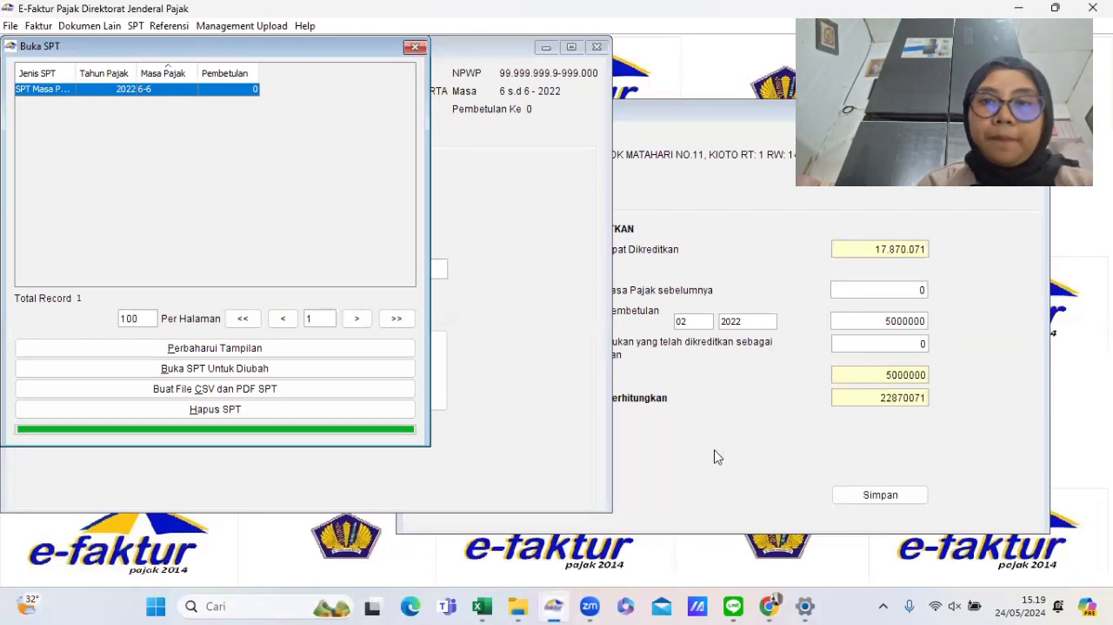
{"action": "left_click", "coordinate": [391, 173]}
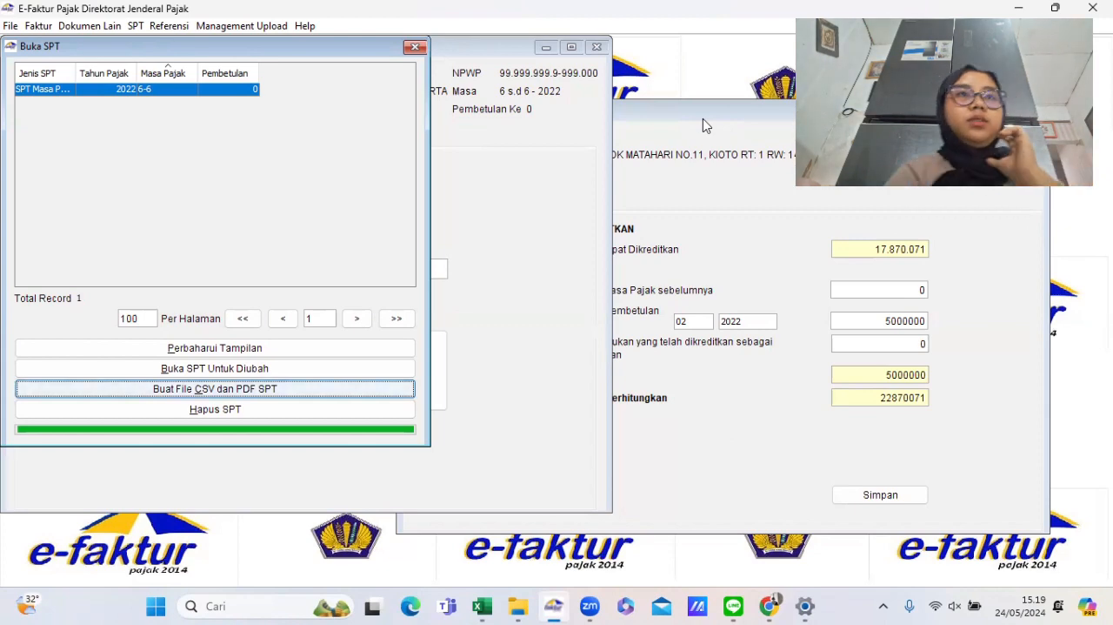
{"action": "left_click_drag", "start_coordinate": [276, 47], "coordinate": [322, 127]}
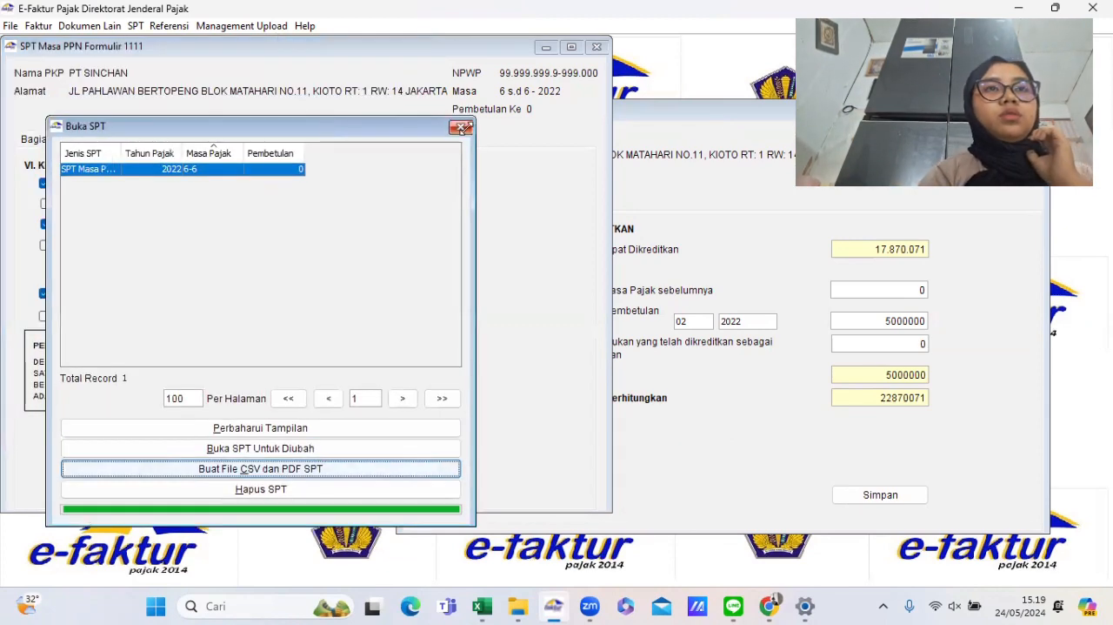
{"action": "left_click", "coordinate": [461, 127]}
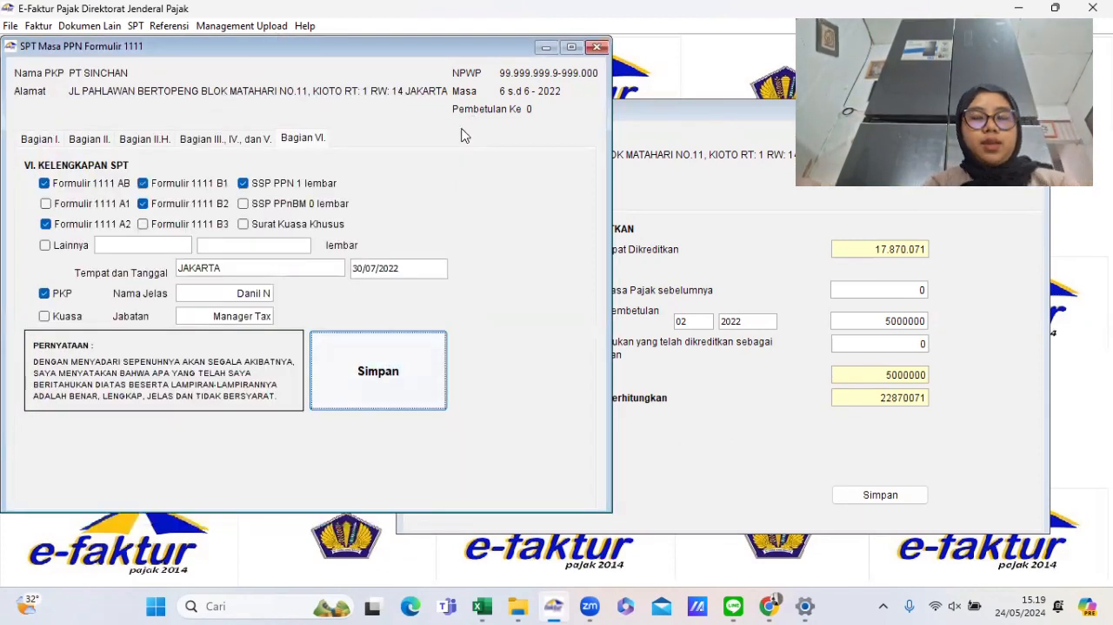